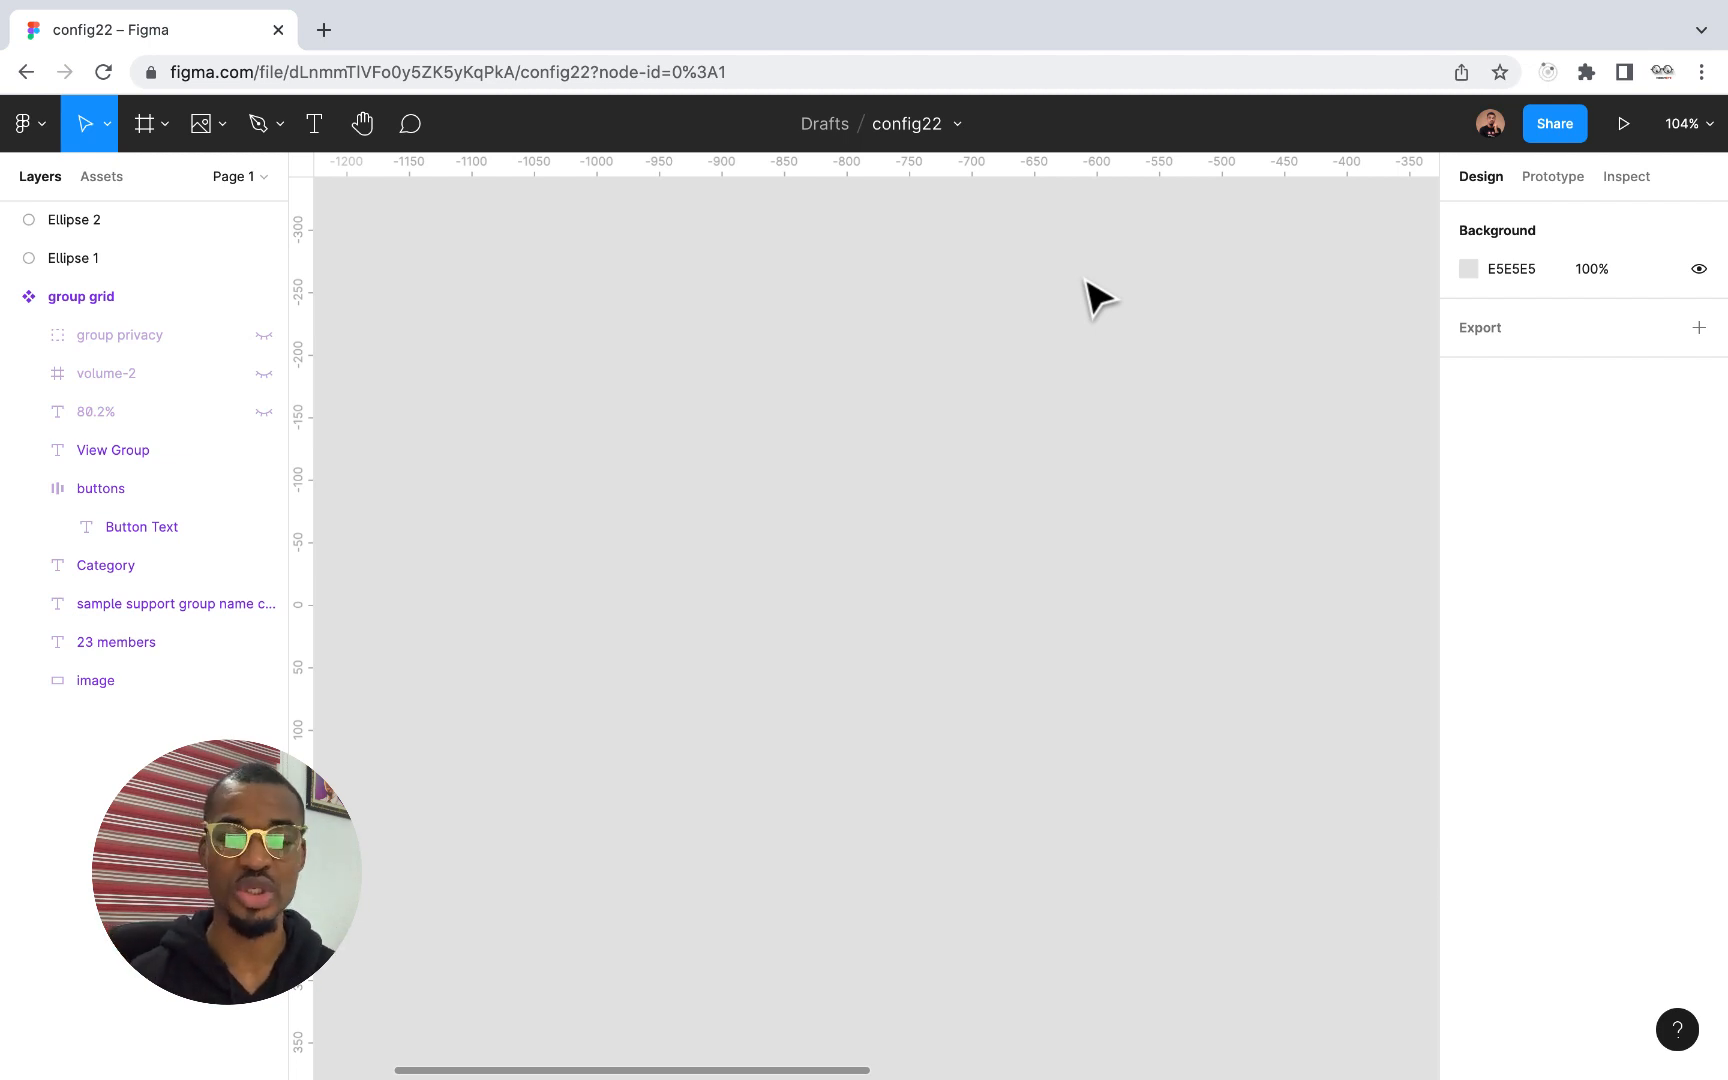
Switch the interface theme to Dark and collapse the group grid component's layers
left_click(51, 124)
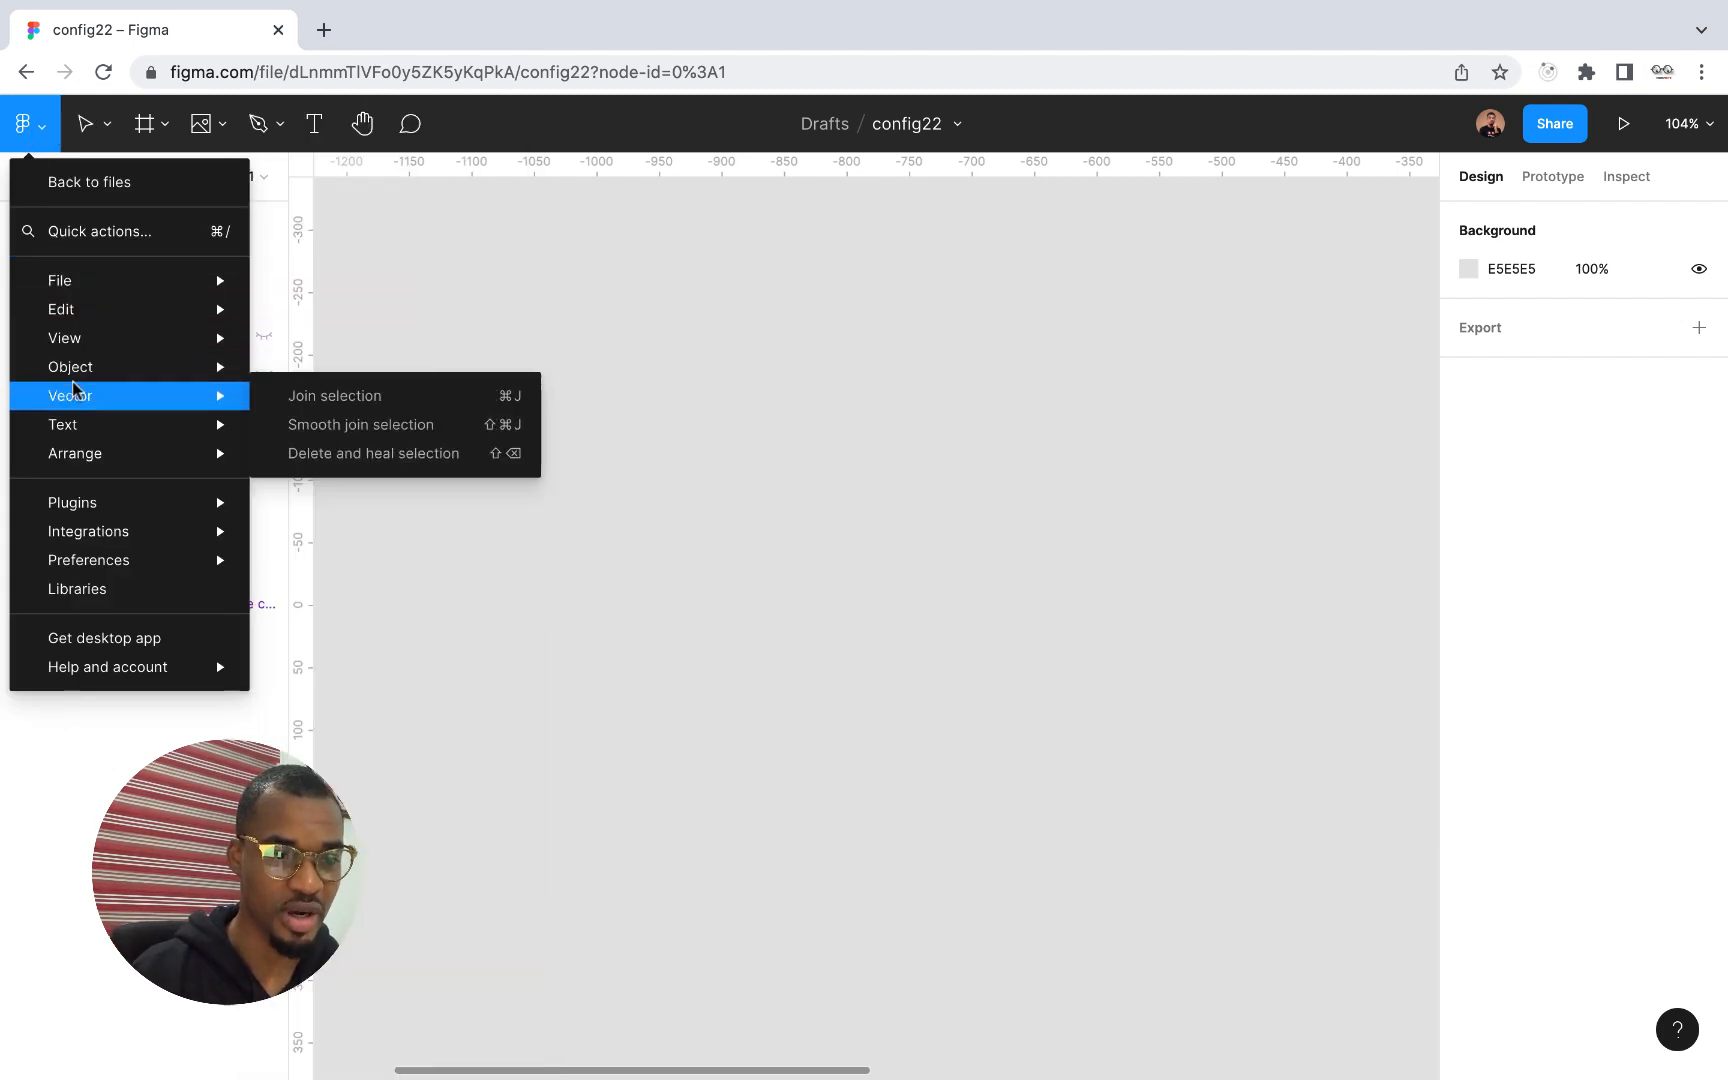
mouse_move(88, 531)
mouse_move(91, 566)
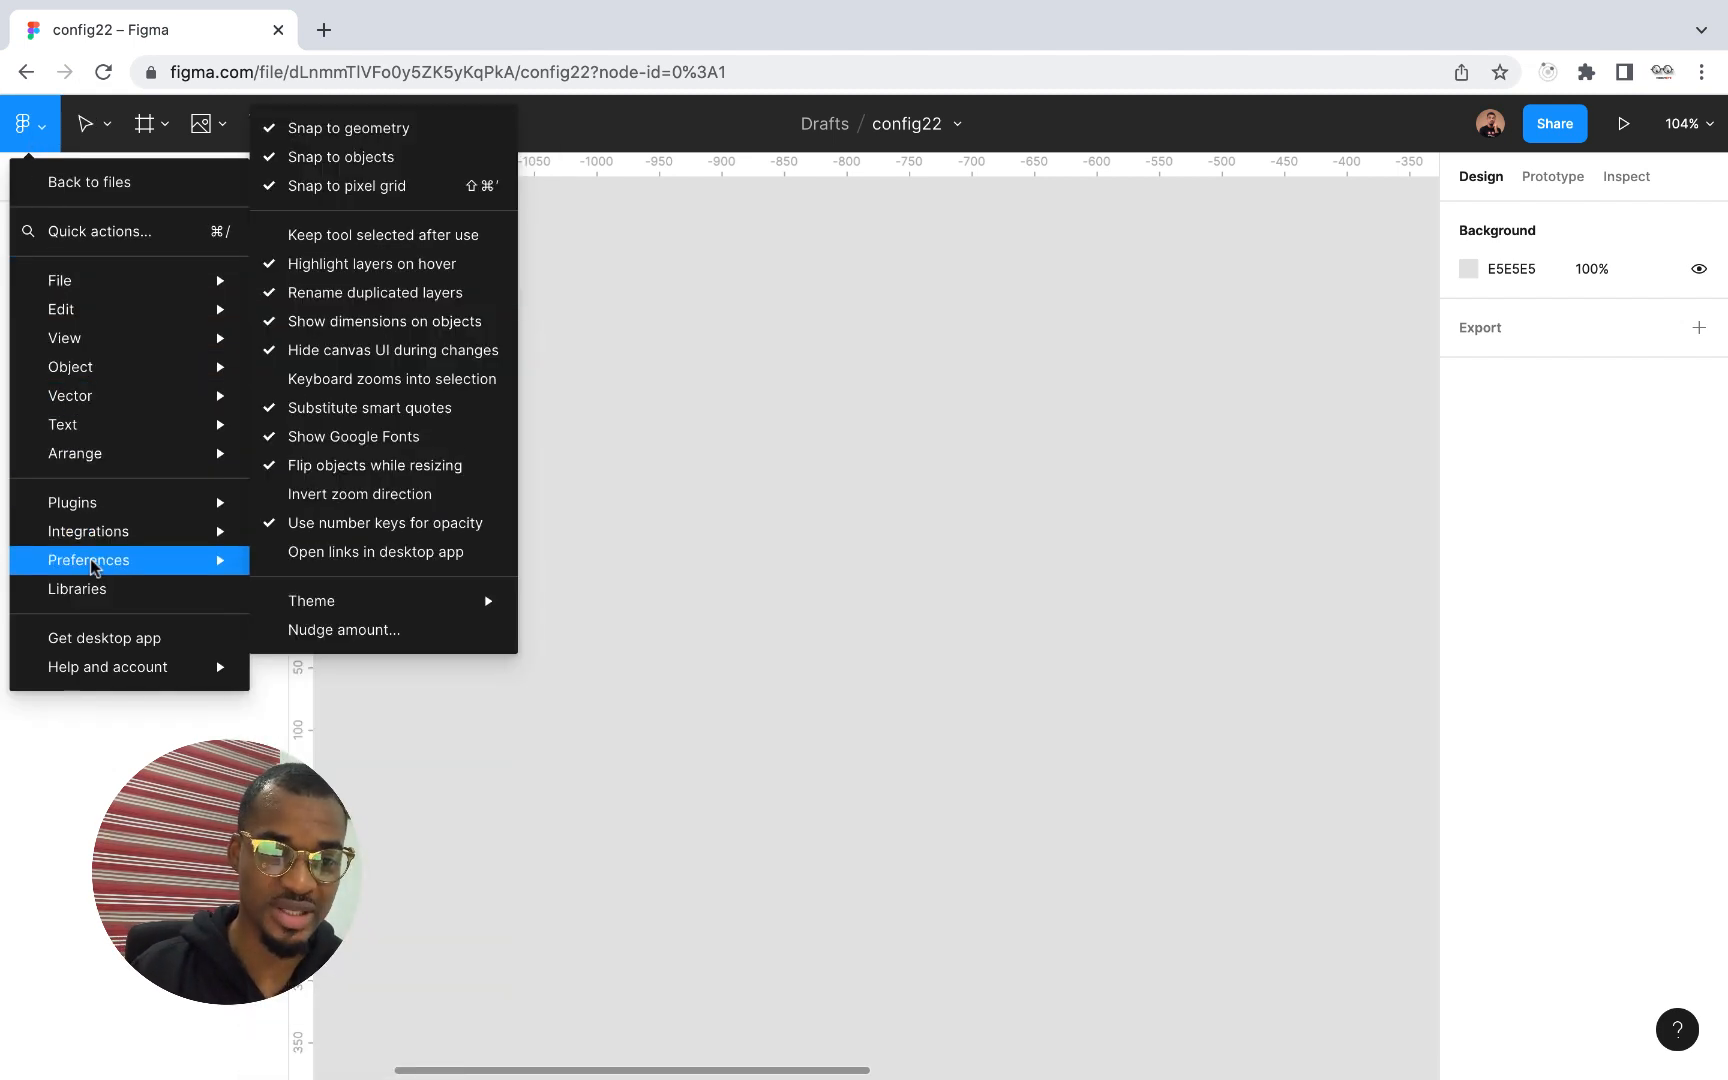
mouse_move(359, 600)
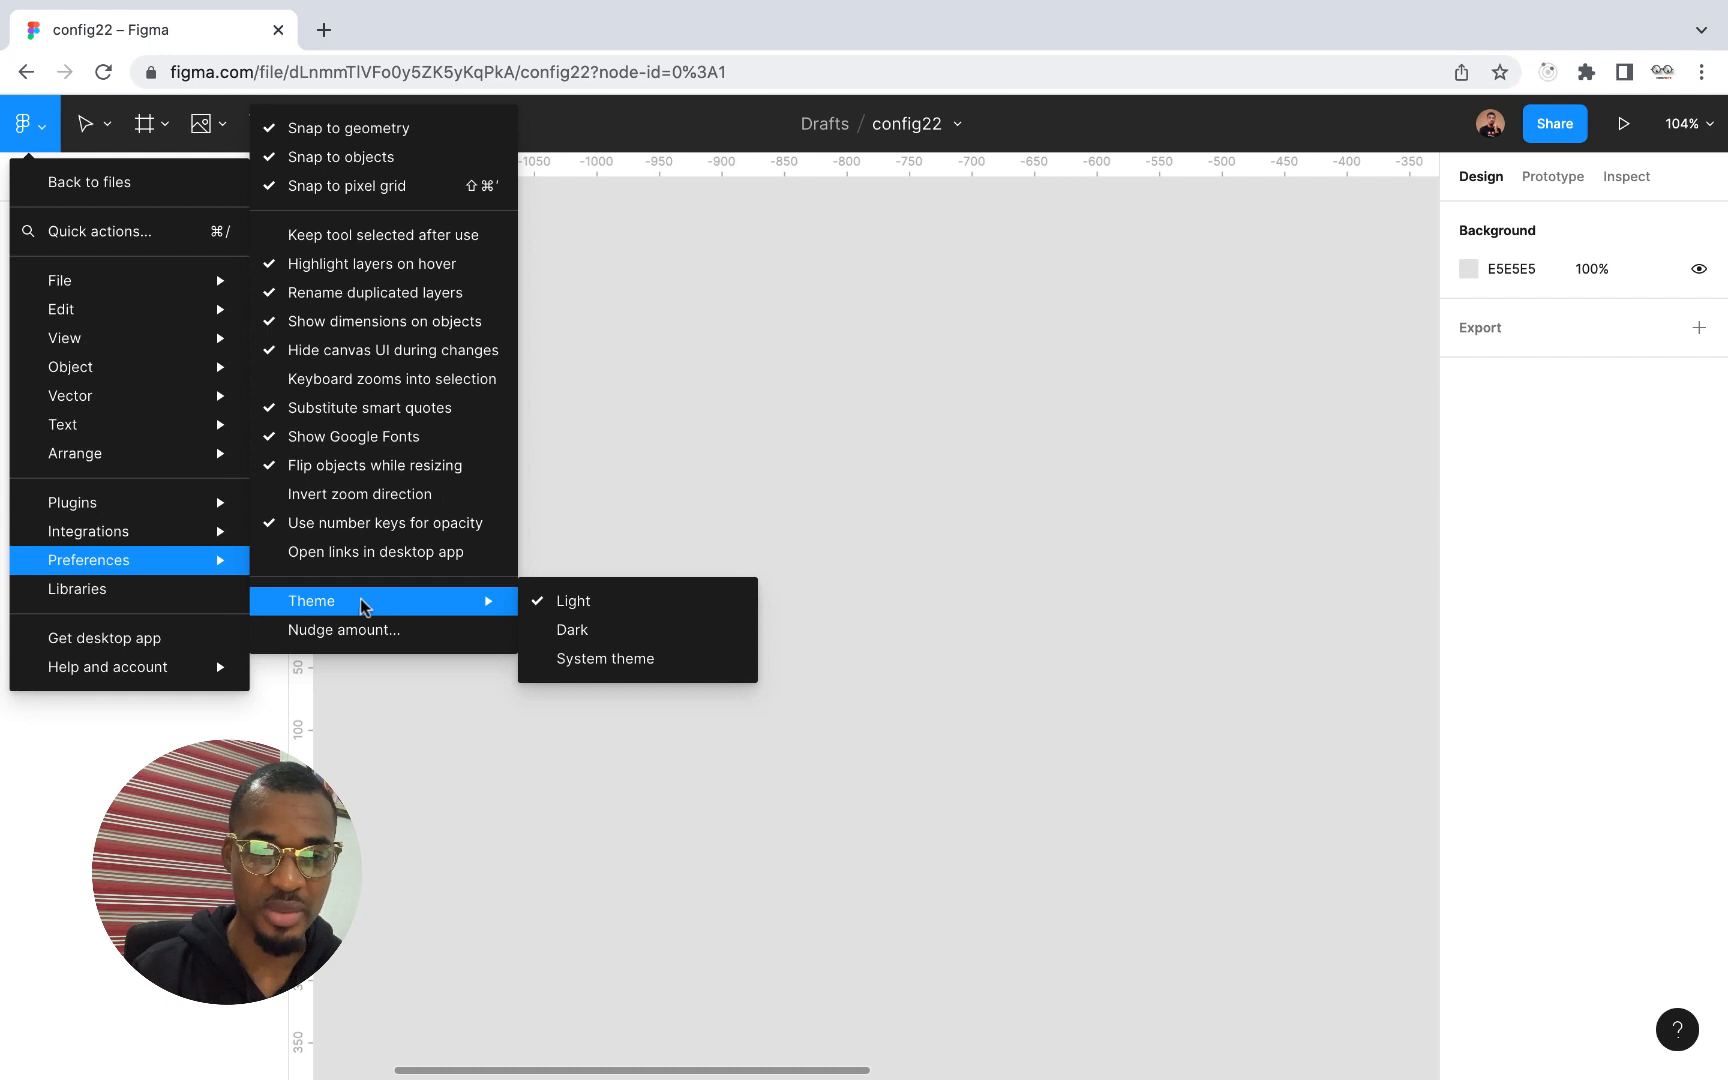
left_click(592, 630)
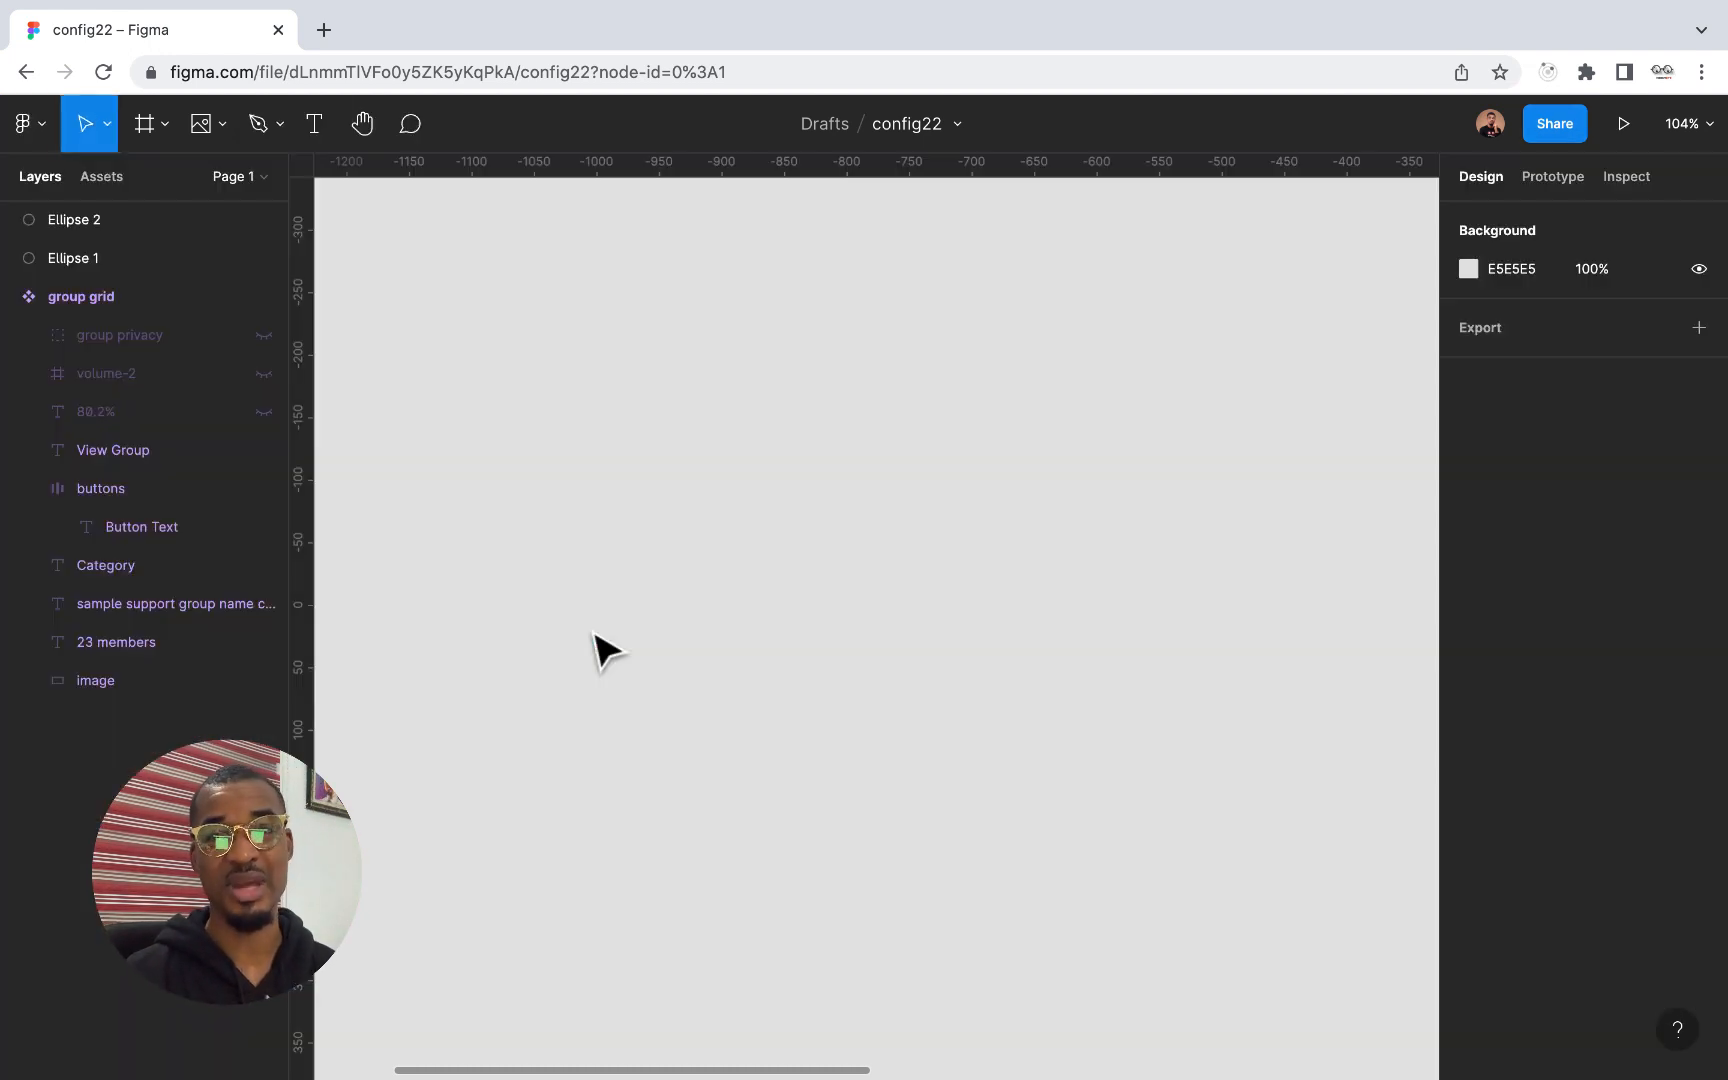
left_click(10, 297)
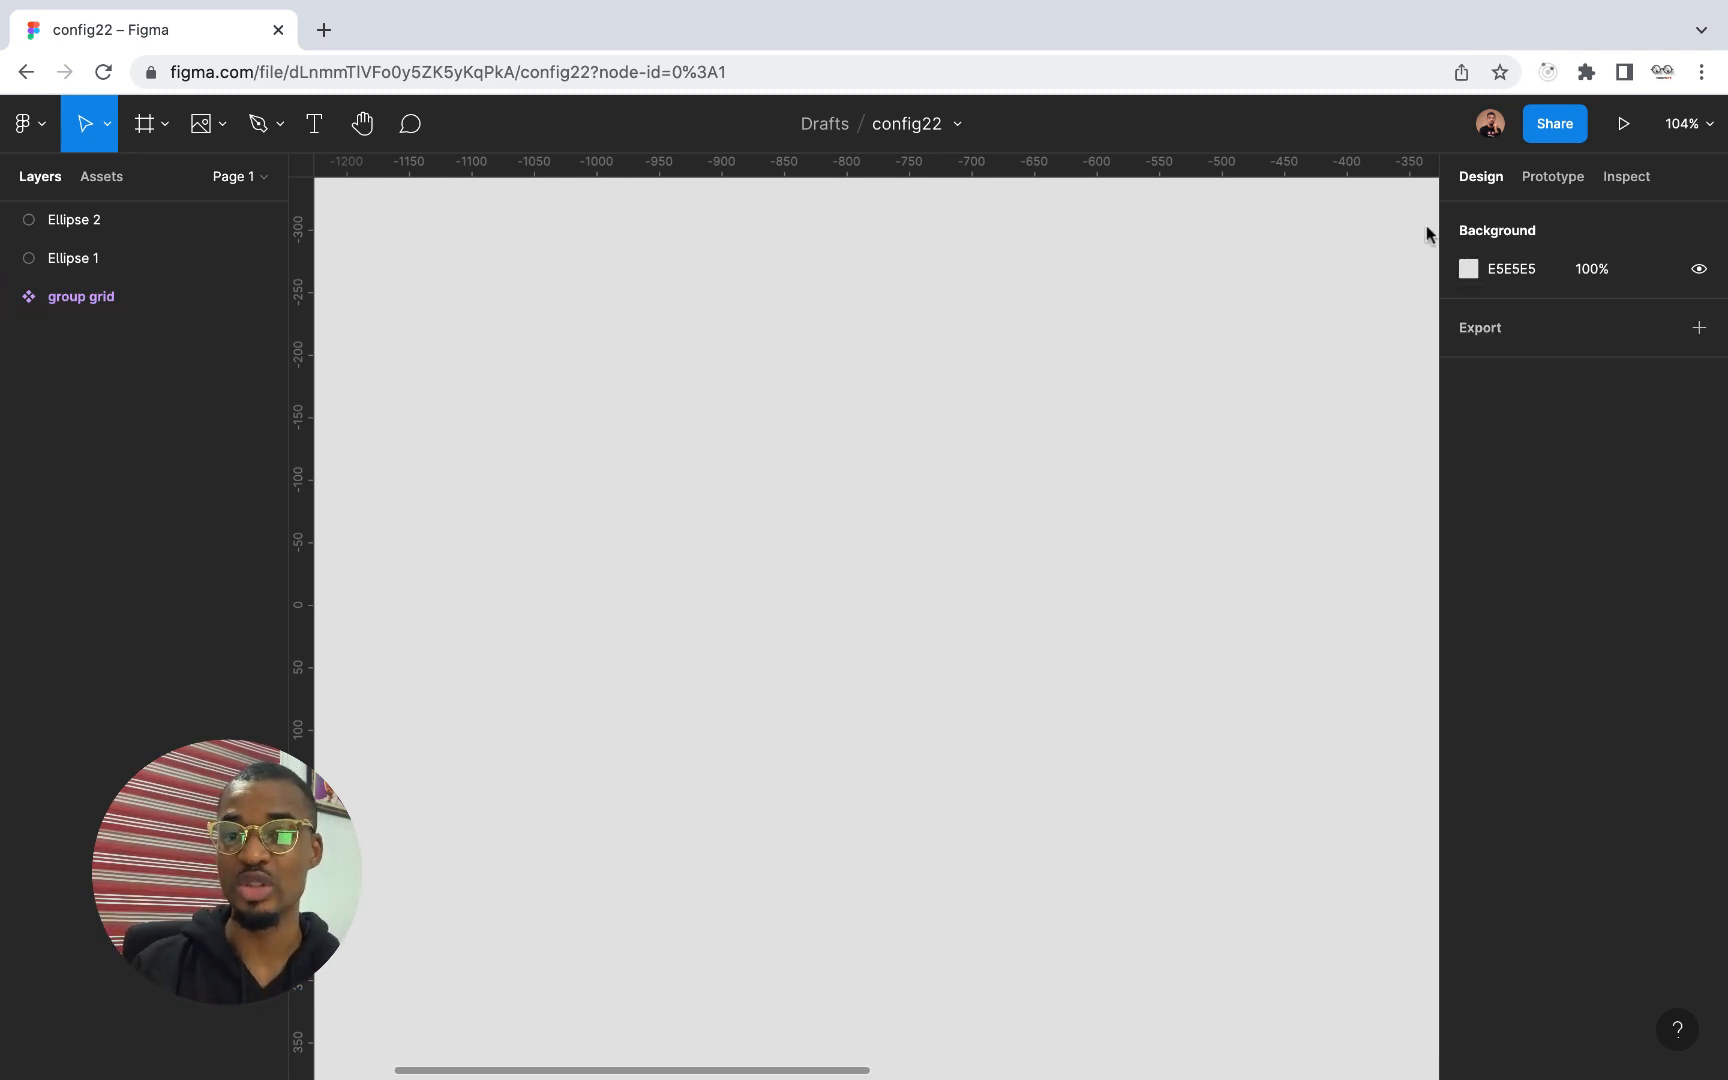
Set the canvas background colour to 414141
left_click(1505, 262)
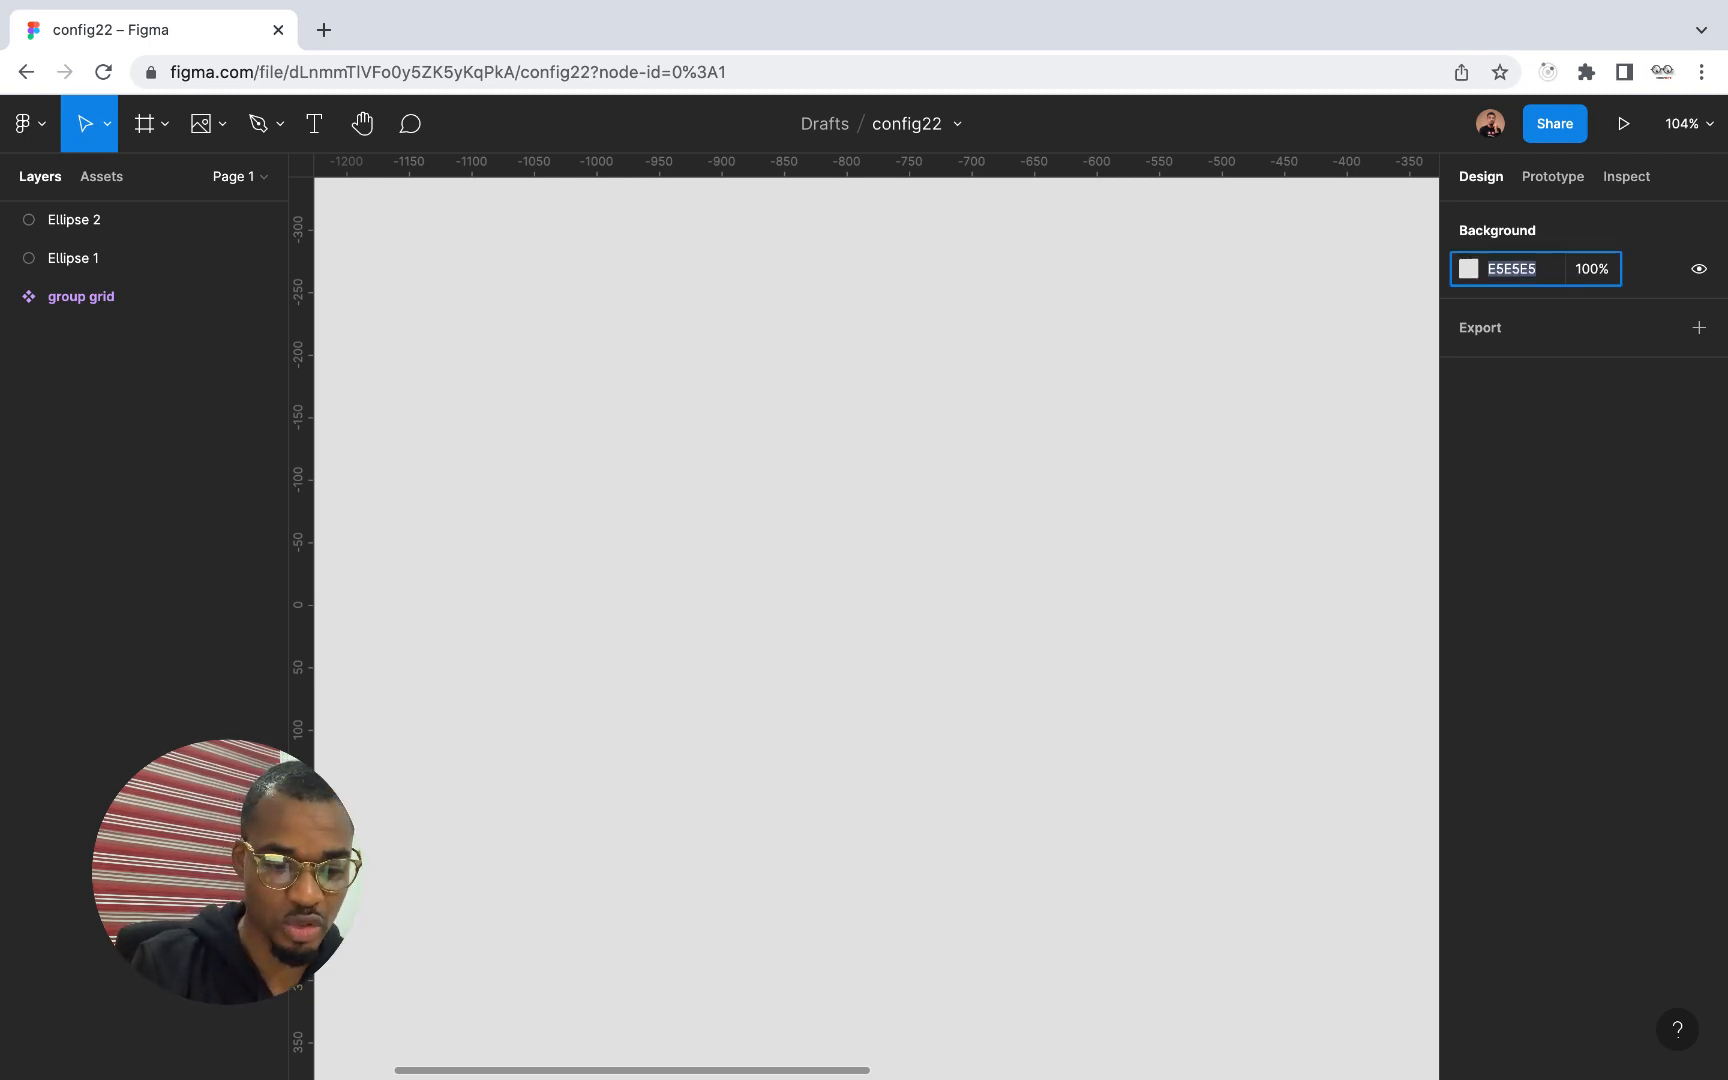
type("41")
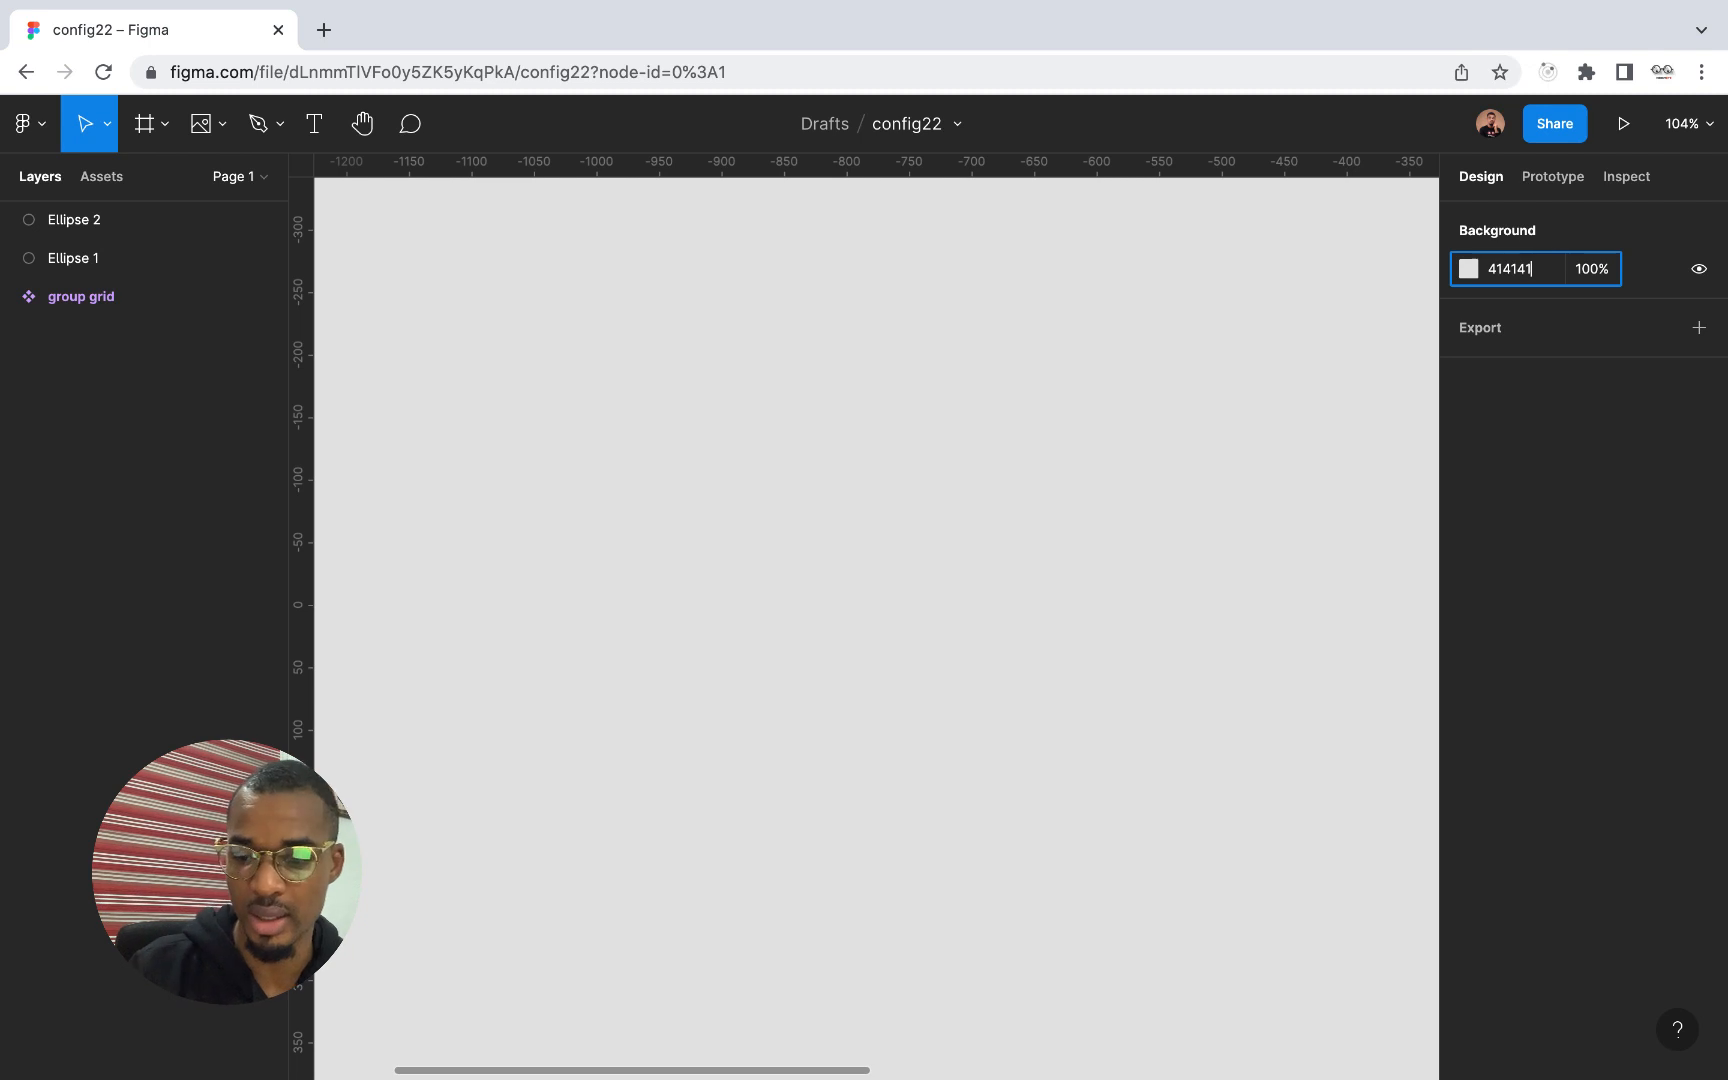
type("4141")
key("Return")
scroll(1146, 526, "down", 3)
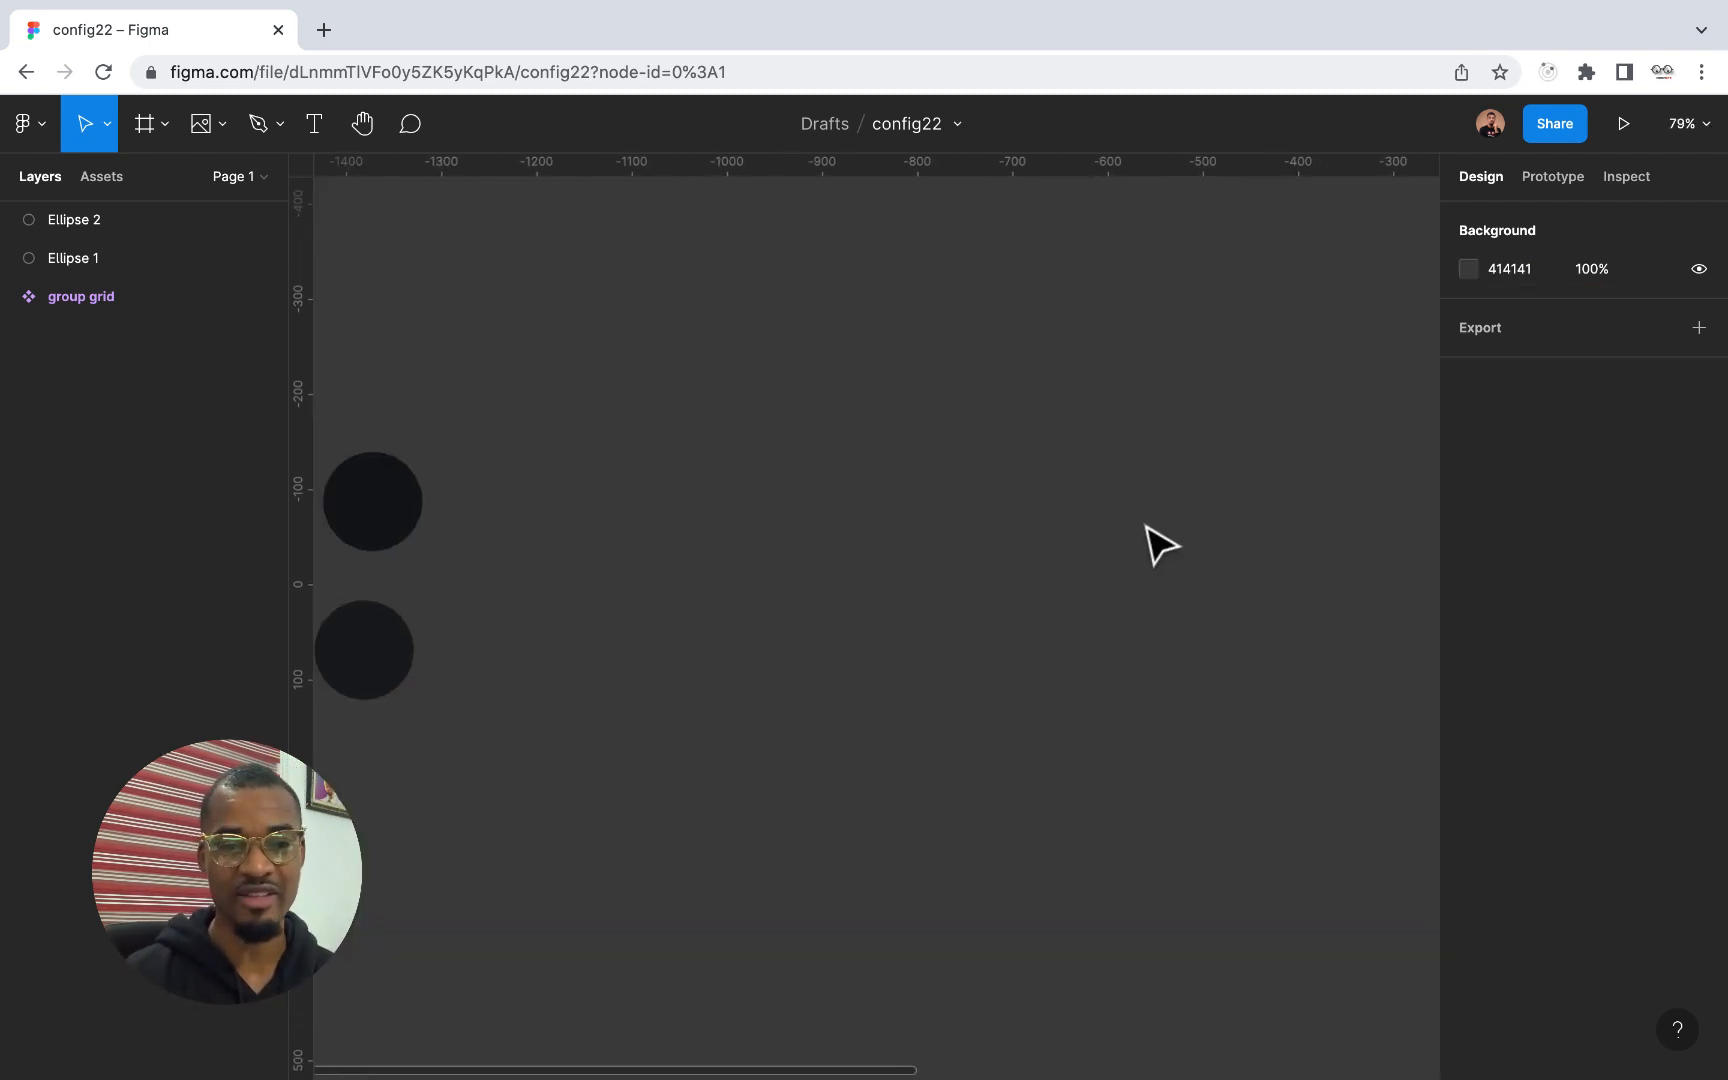
scroll(1146, 526, "up", 3)
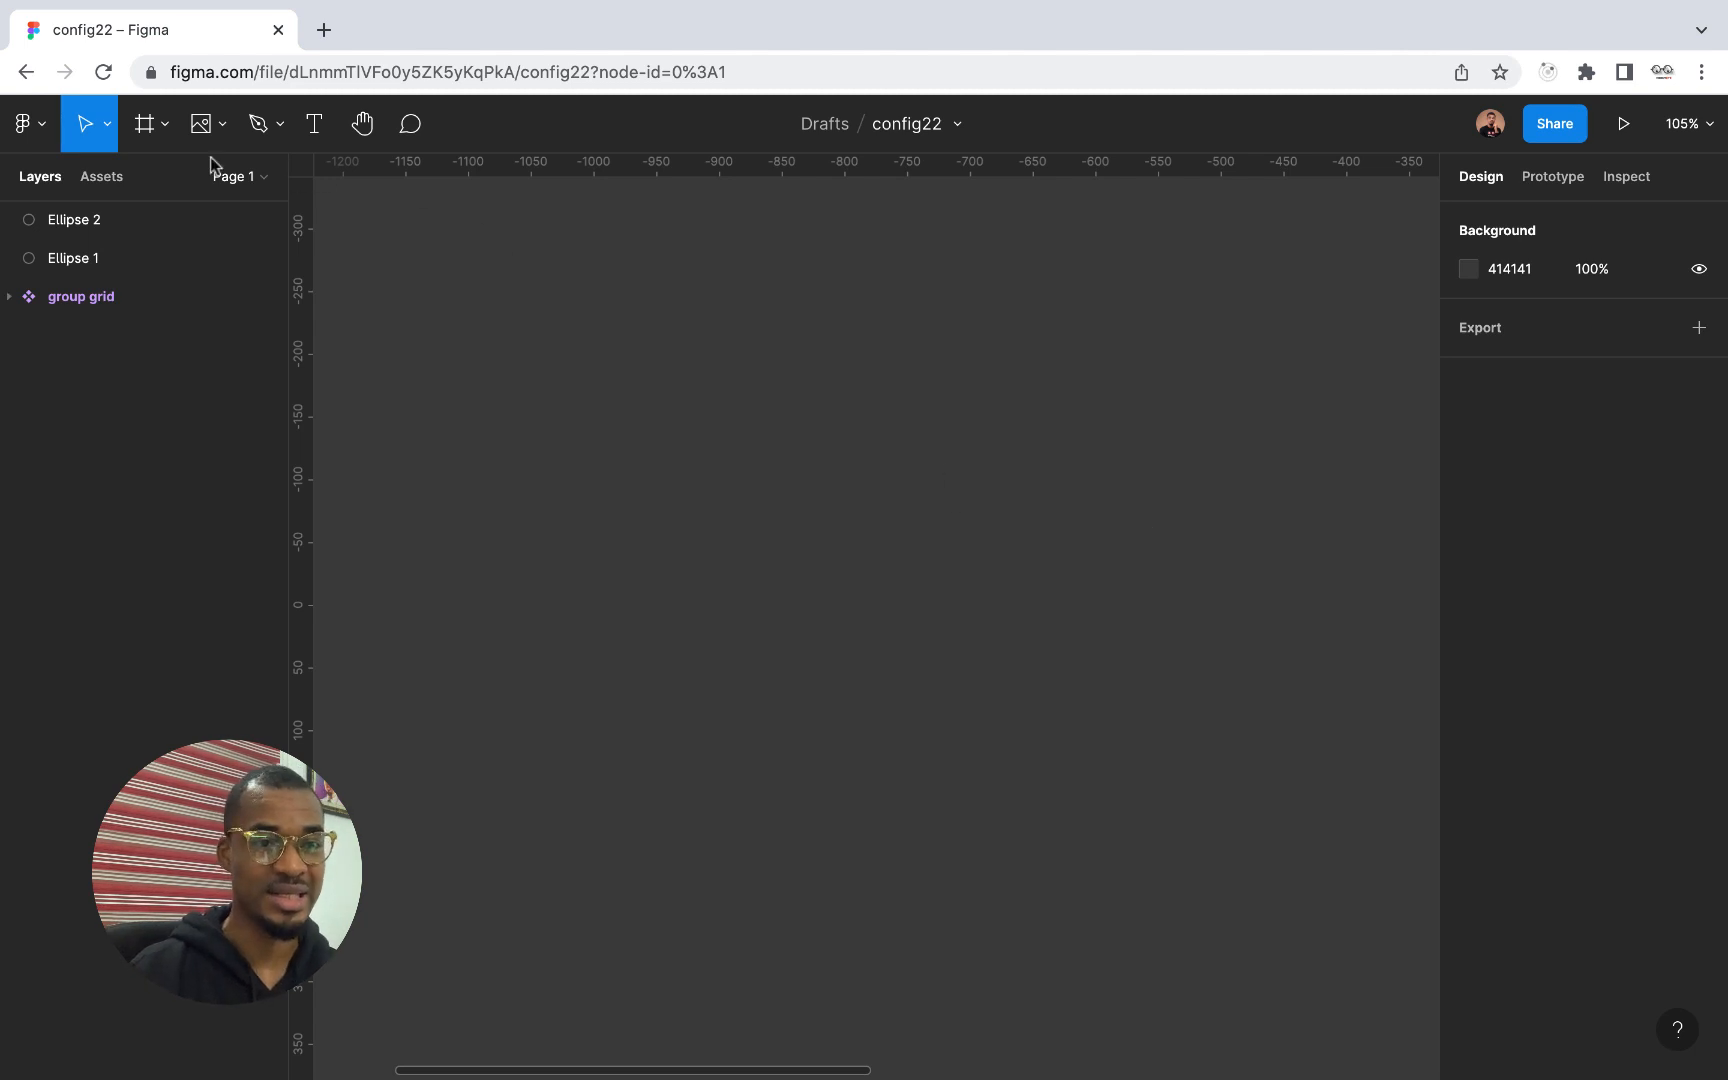
Add an iPhone 13 mini frame (375 × 812) to the canvas using the phone frame presets
left_click(145, 135)
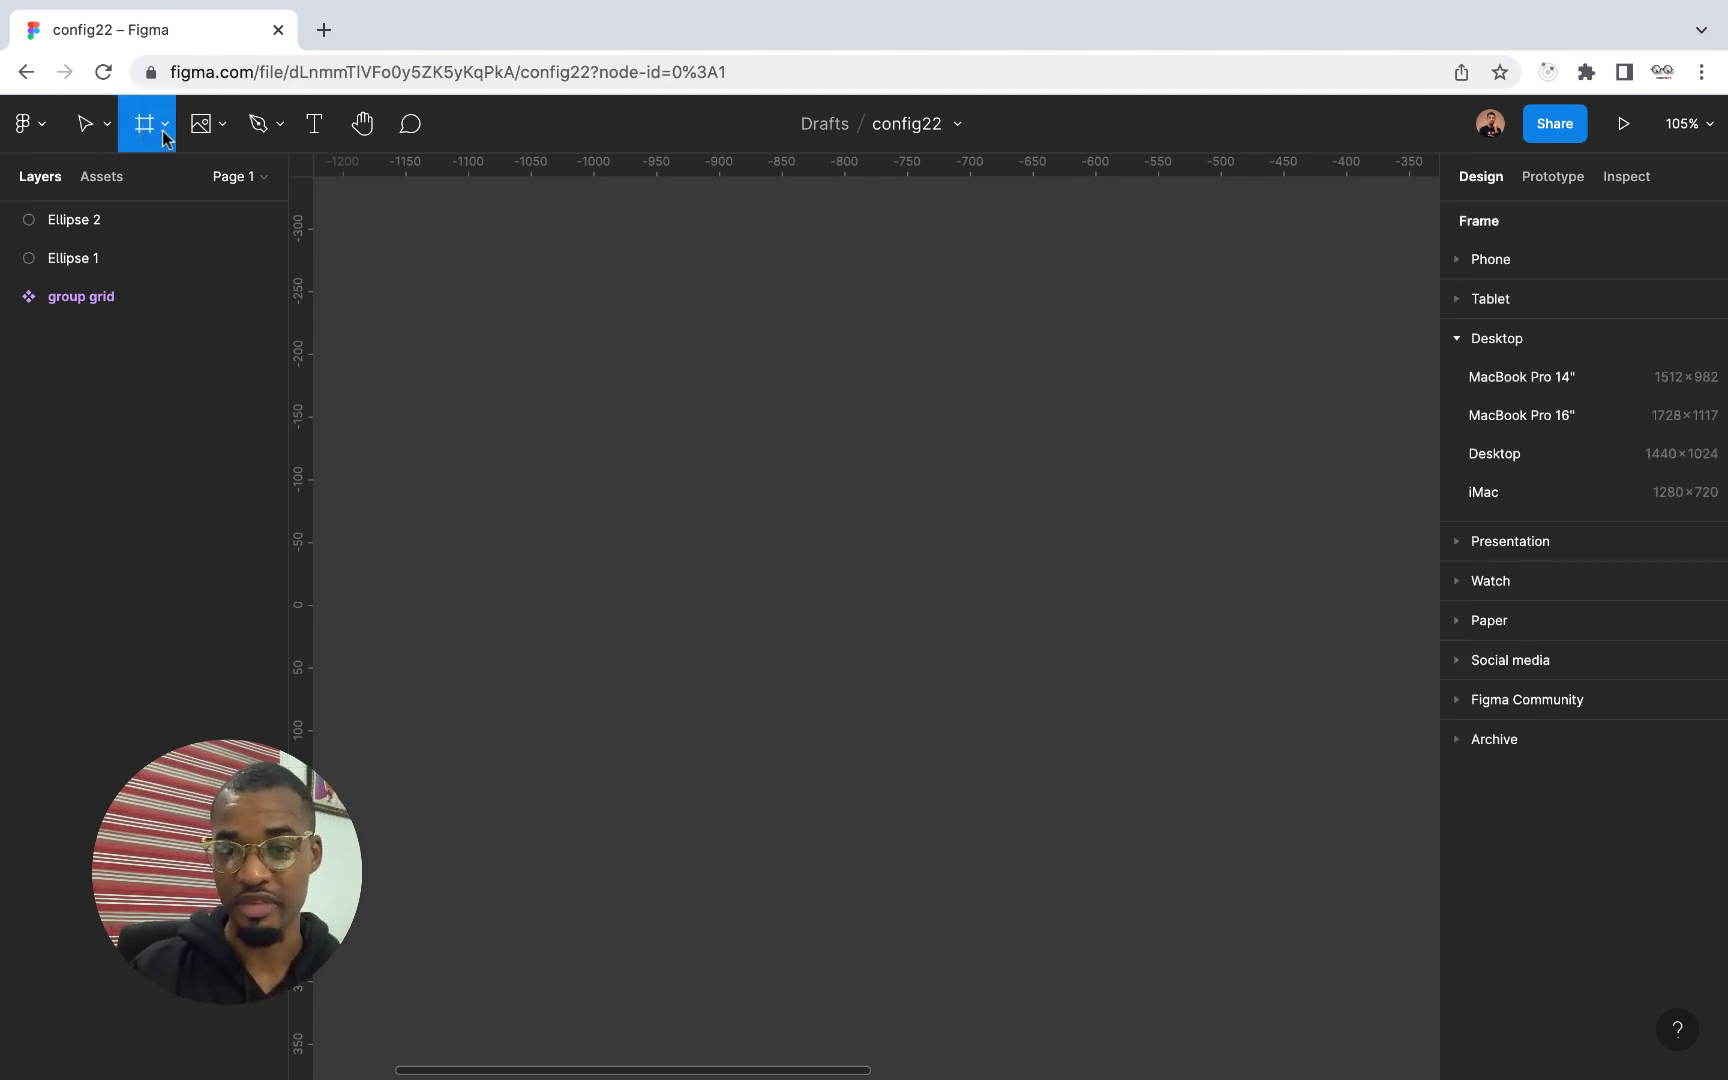
left_click(1459, 261)
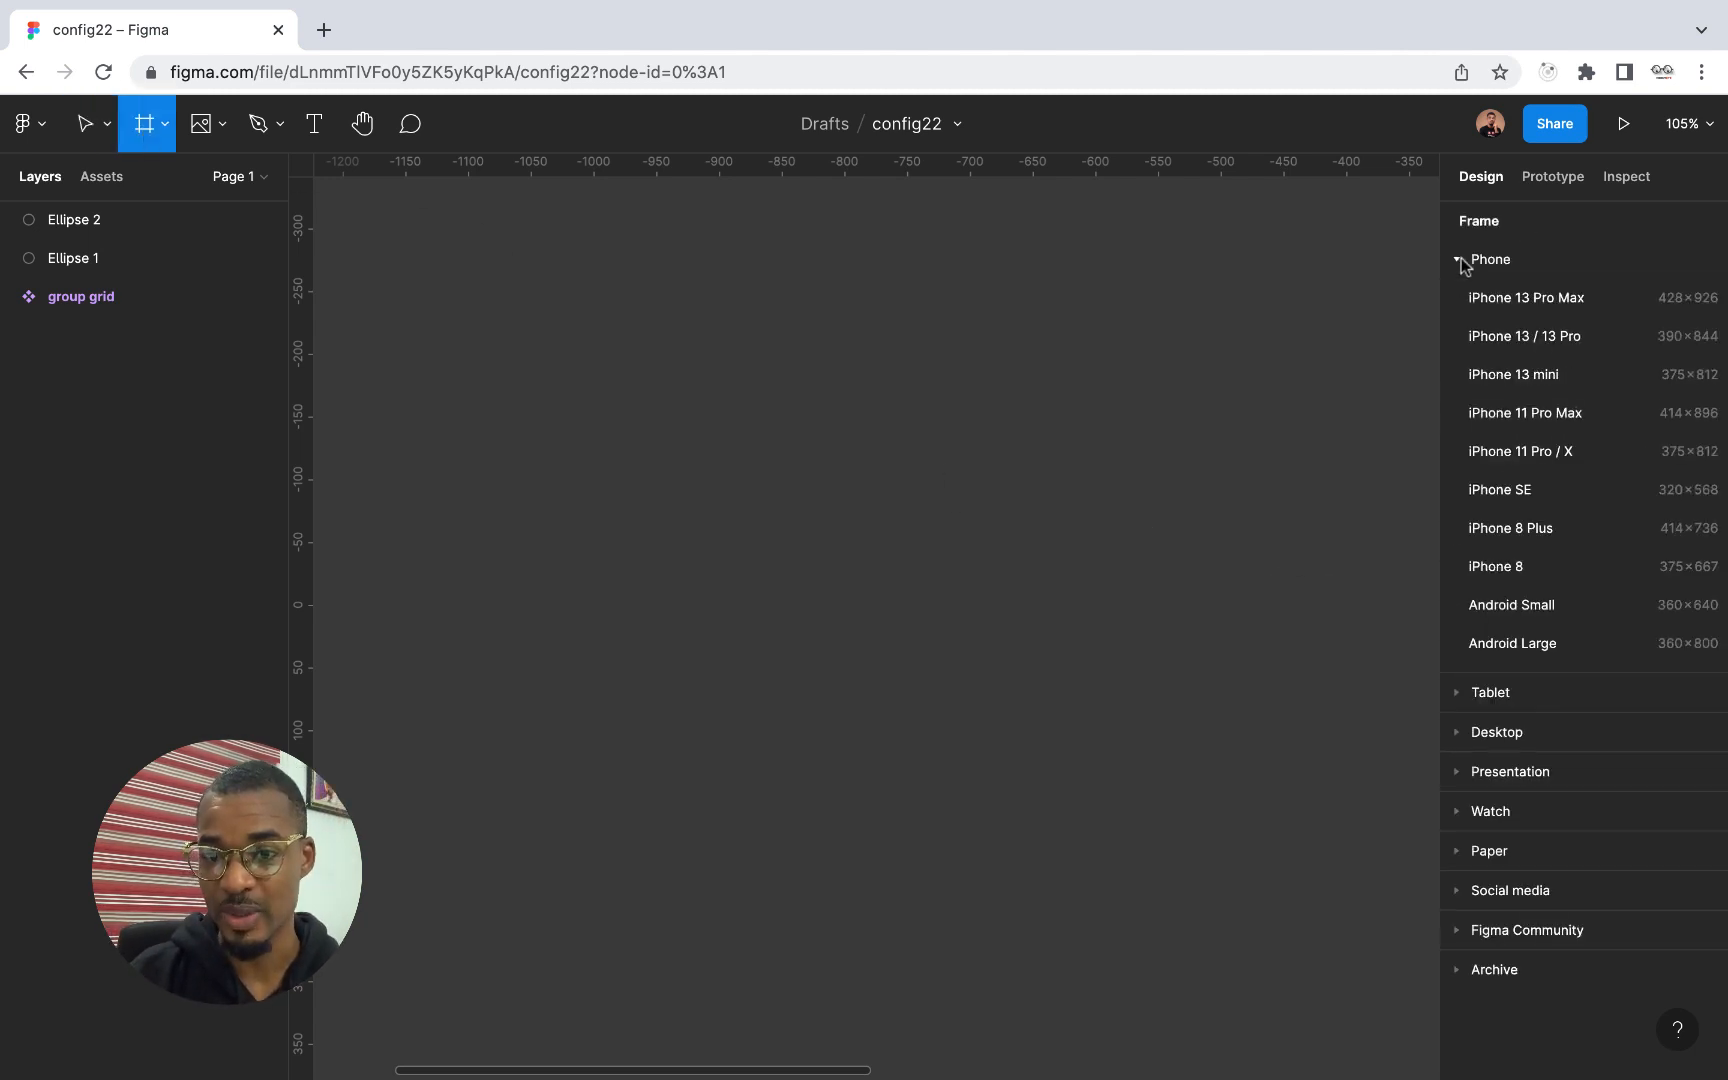
left_click(1539, 378)
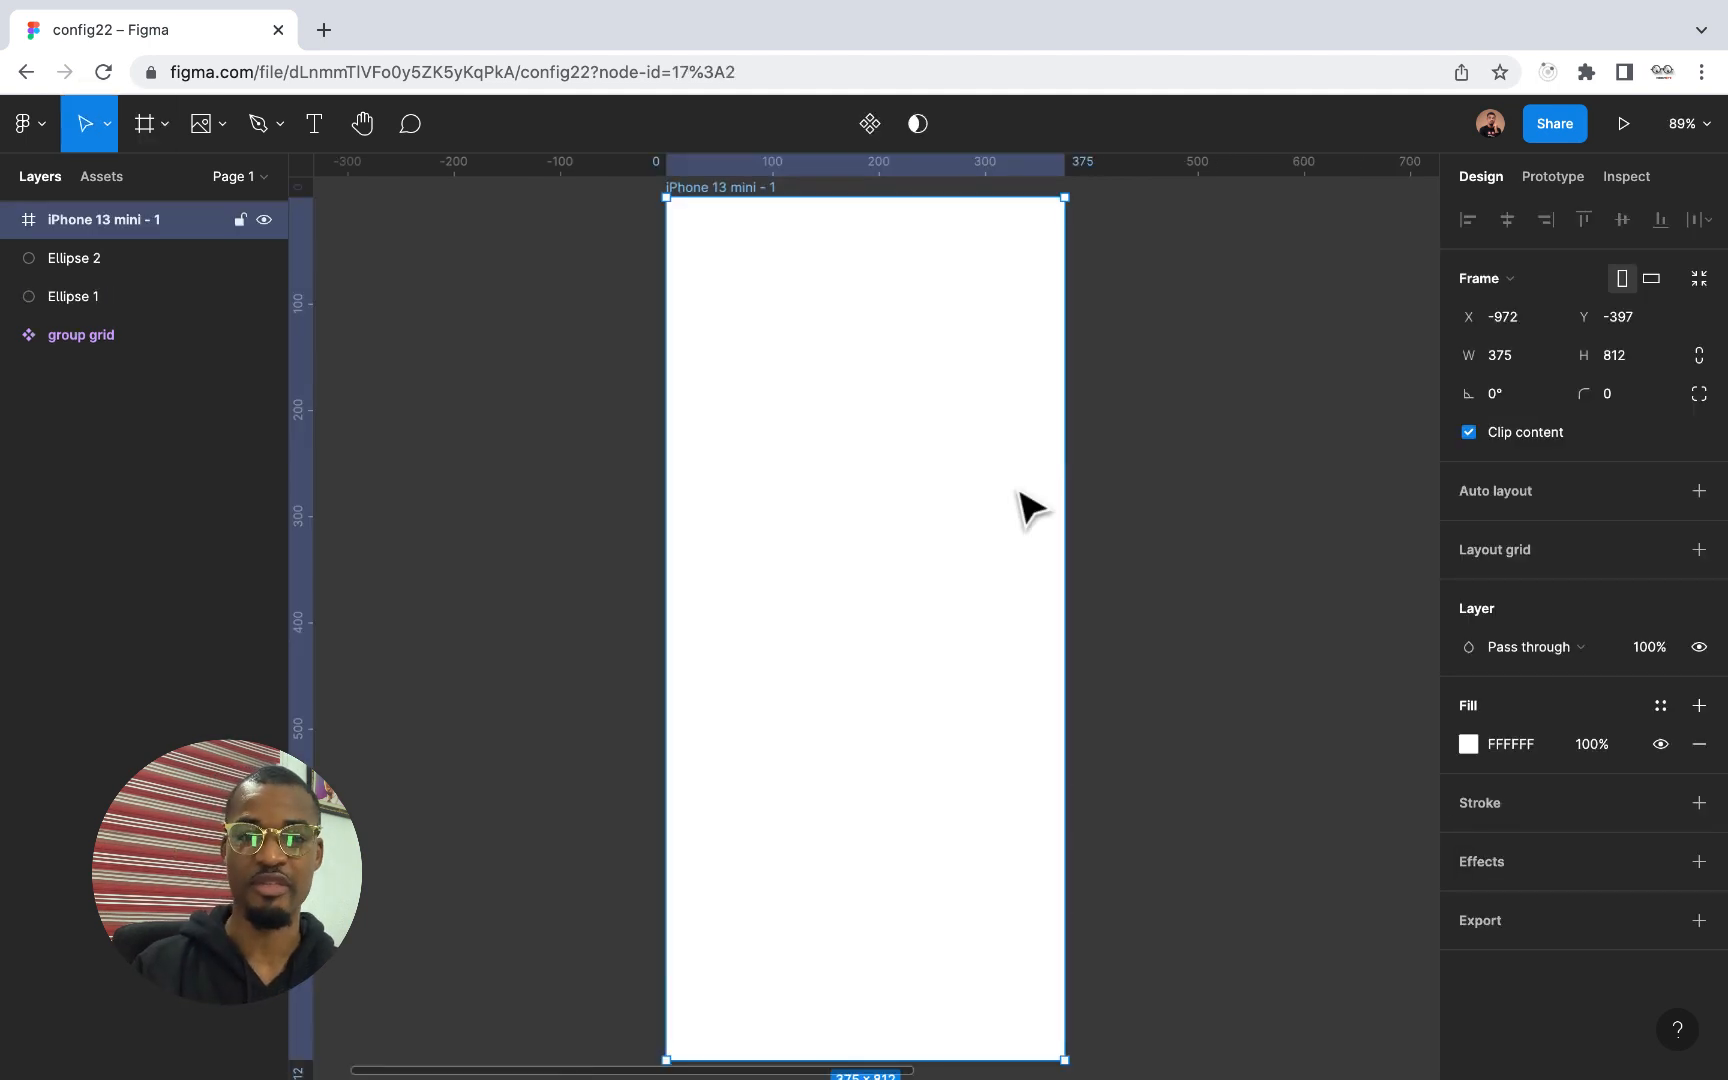
Move the upper dark circle, Ellipse 1, down beside Ellipse 2 so the two overlap at the same height
scroll(1030, 510, "down", 5)
scroll(605, 482, "left", 2)
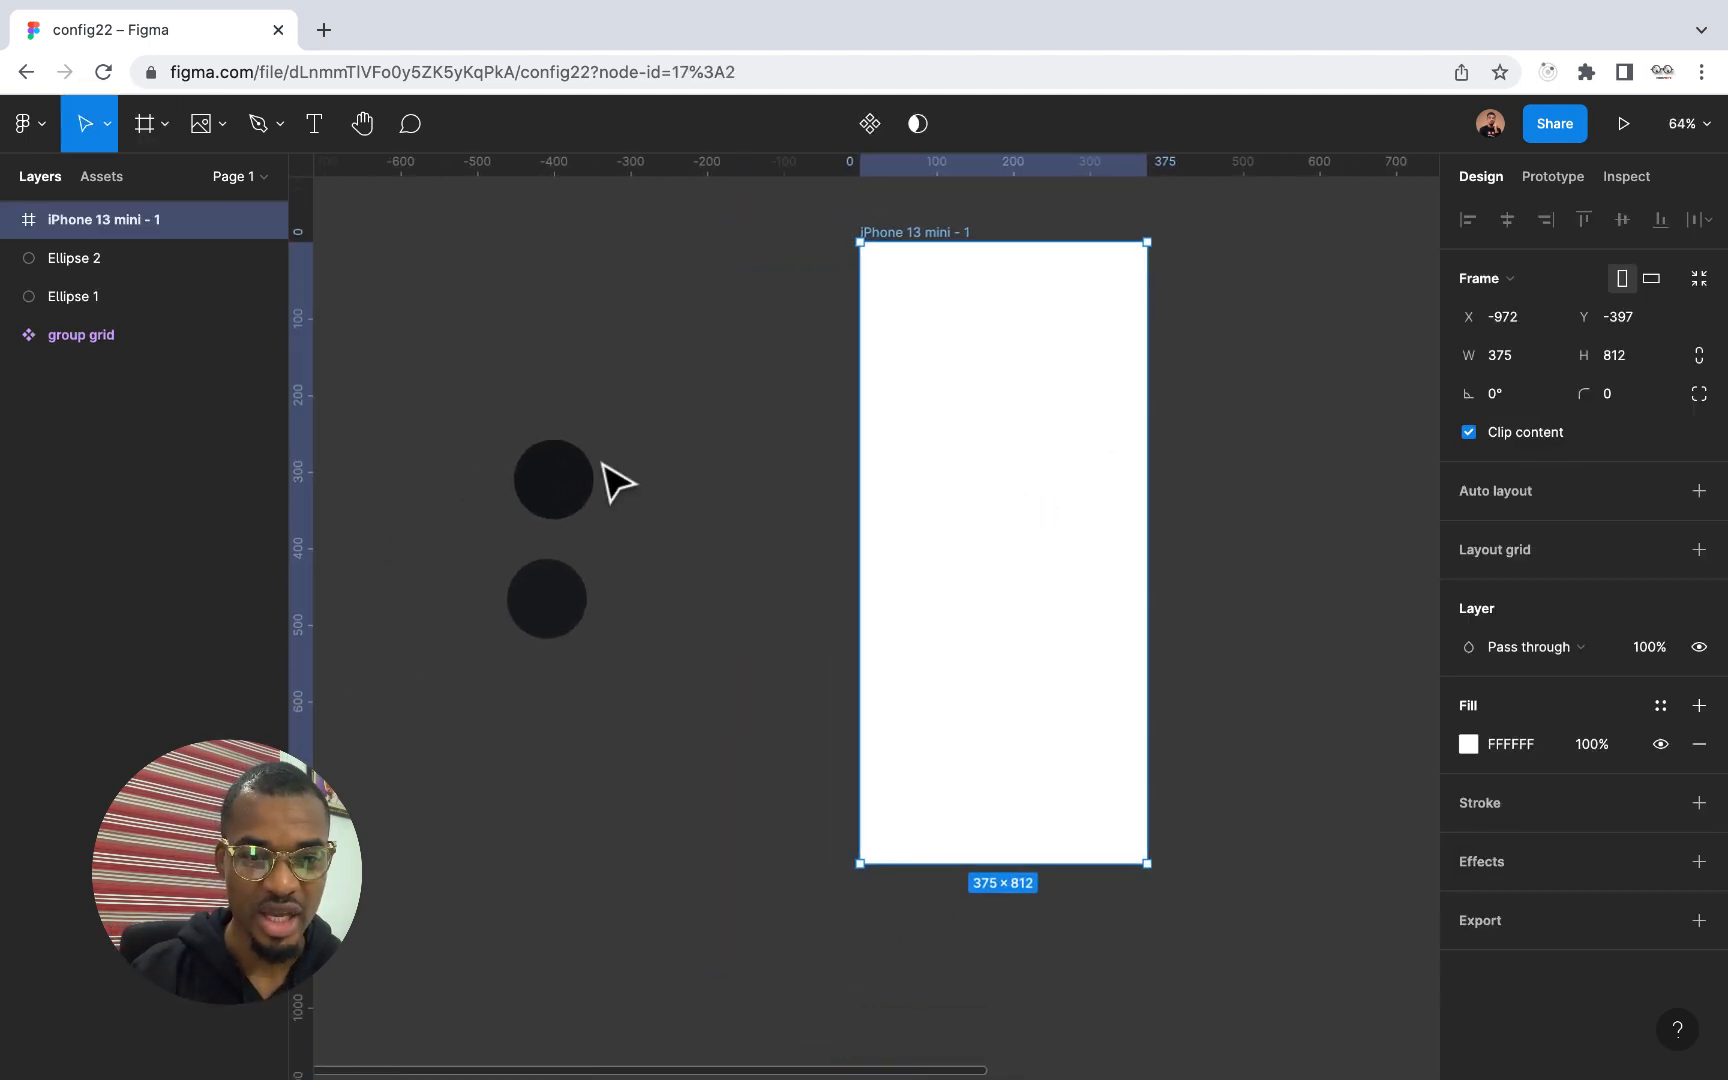
scroll(612, 481, "up", 1)
left_click(552, 548)
left_click(566, 688)
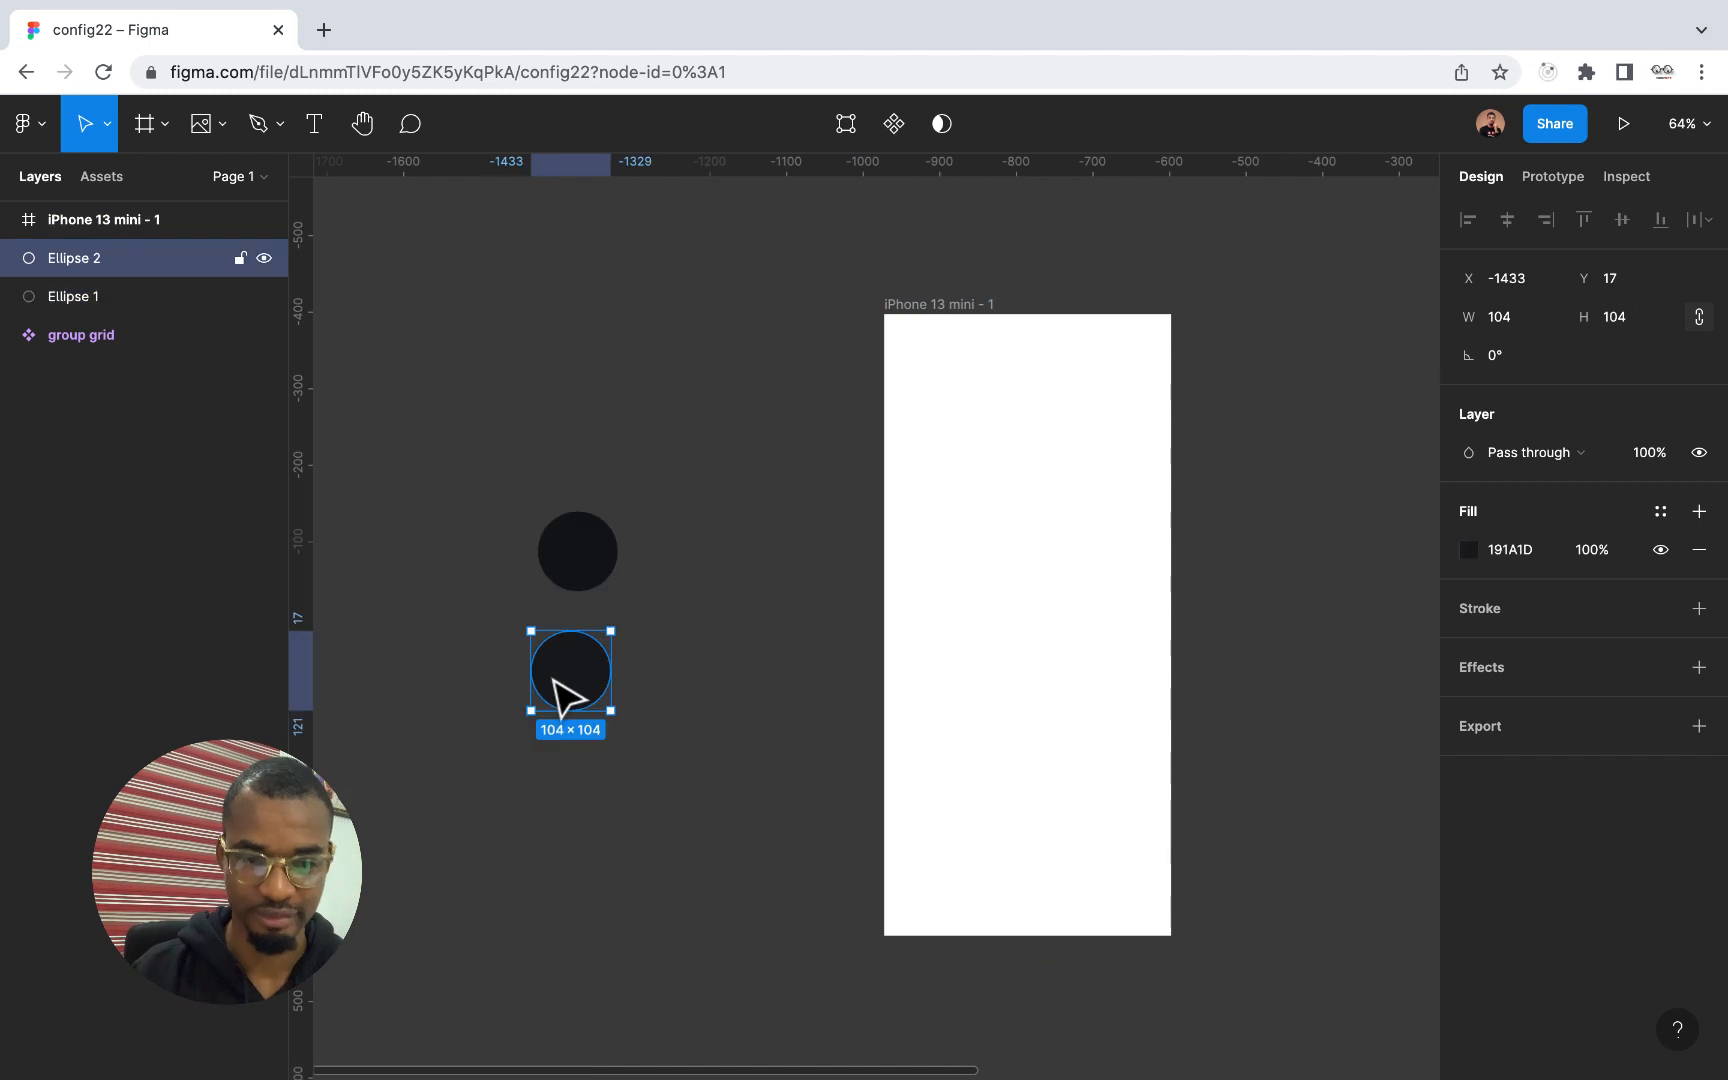
left_click(575, 572)
left_click(586, 681)
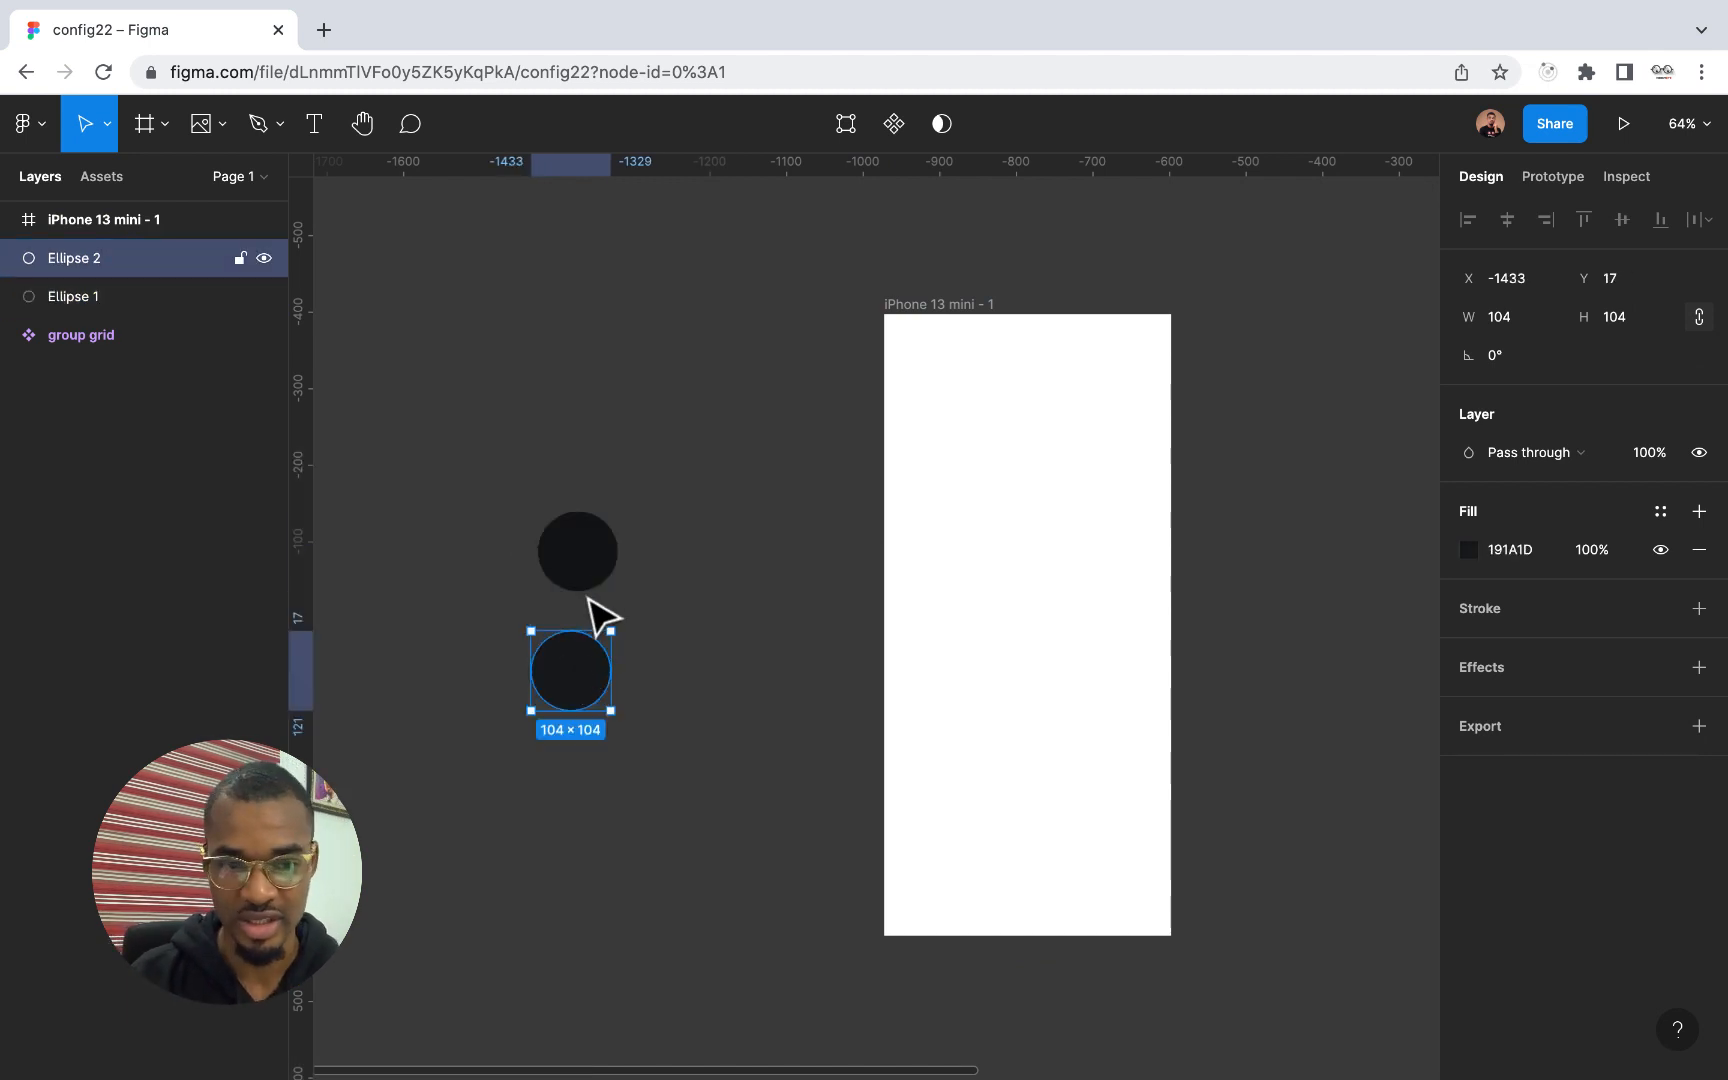
left_click(590, 558)
left_click_drag(590, 563, 621, 671)
scroll(621, 665, "up", 5)
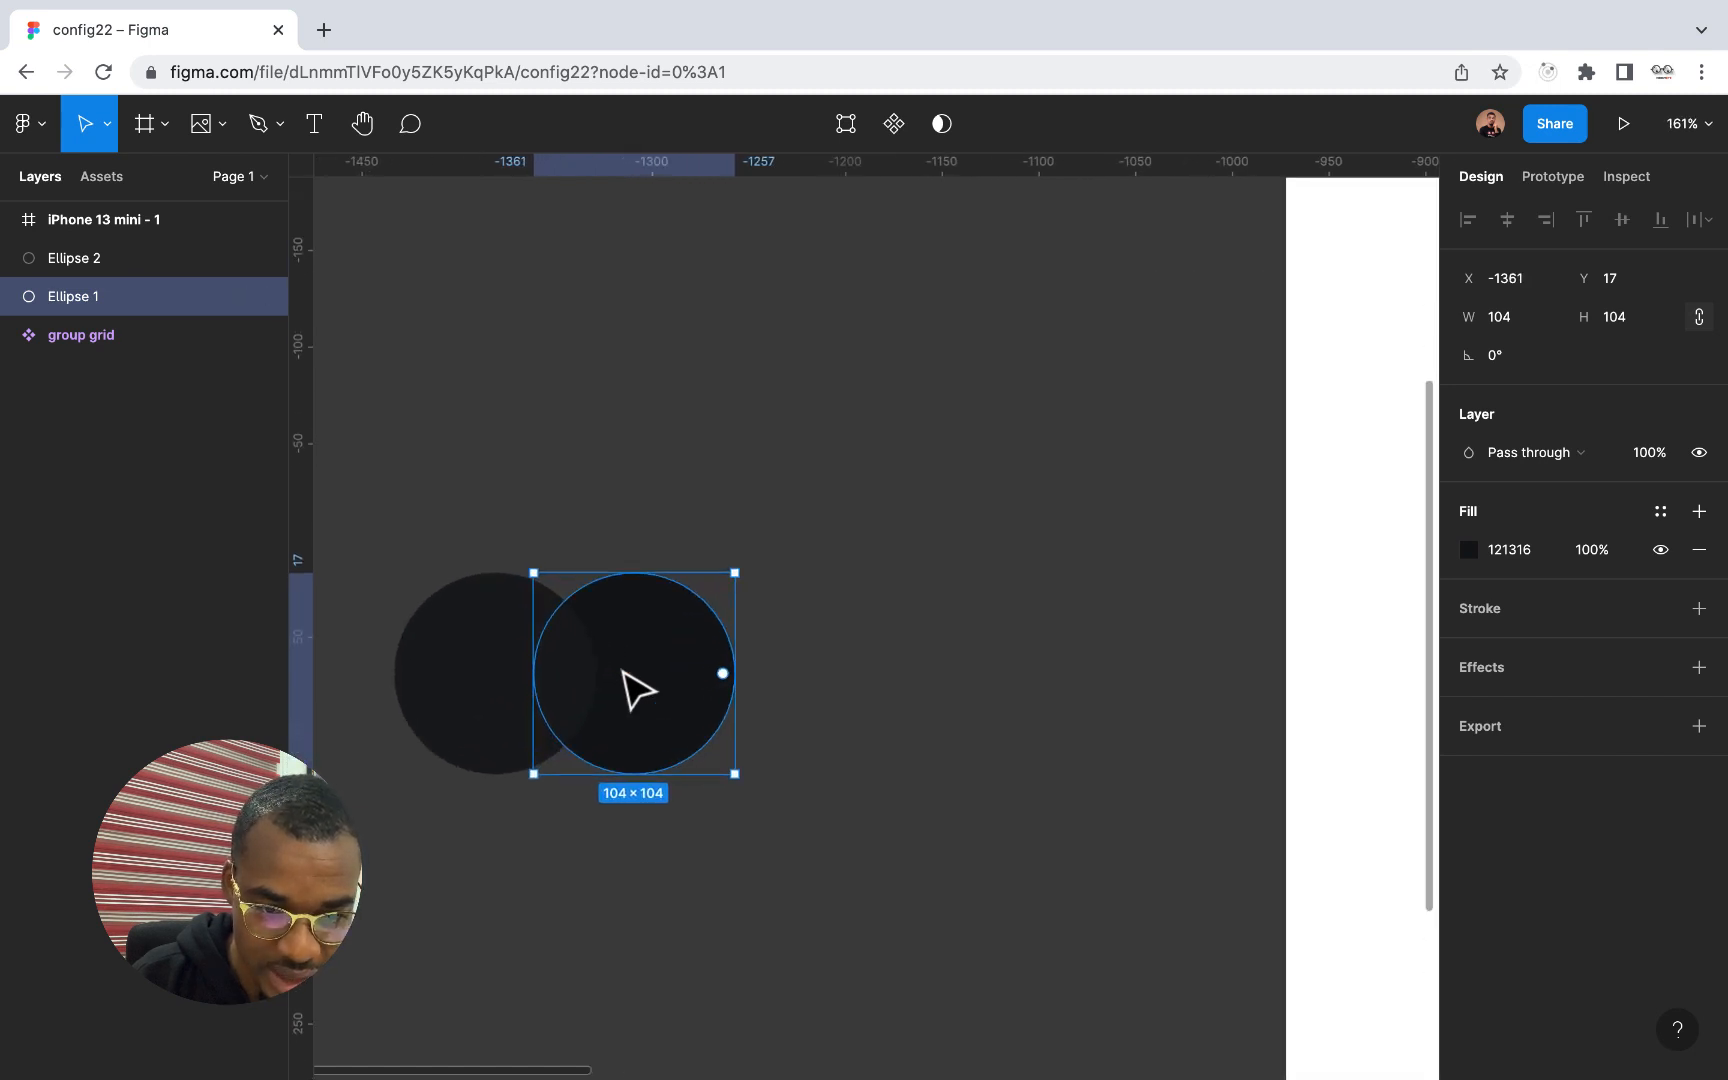
scroll(650, 705, "down", 5)
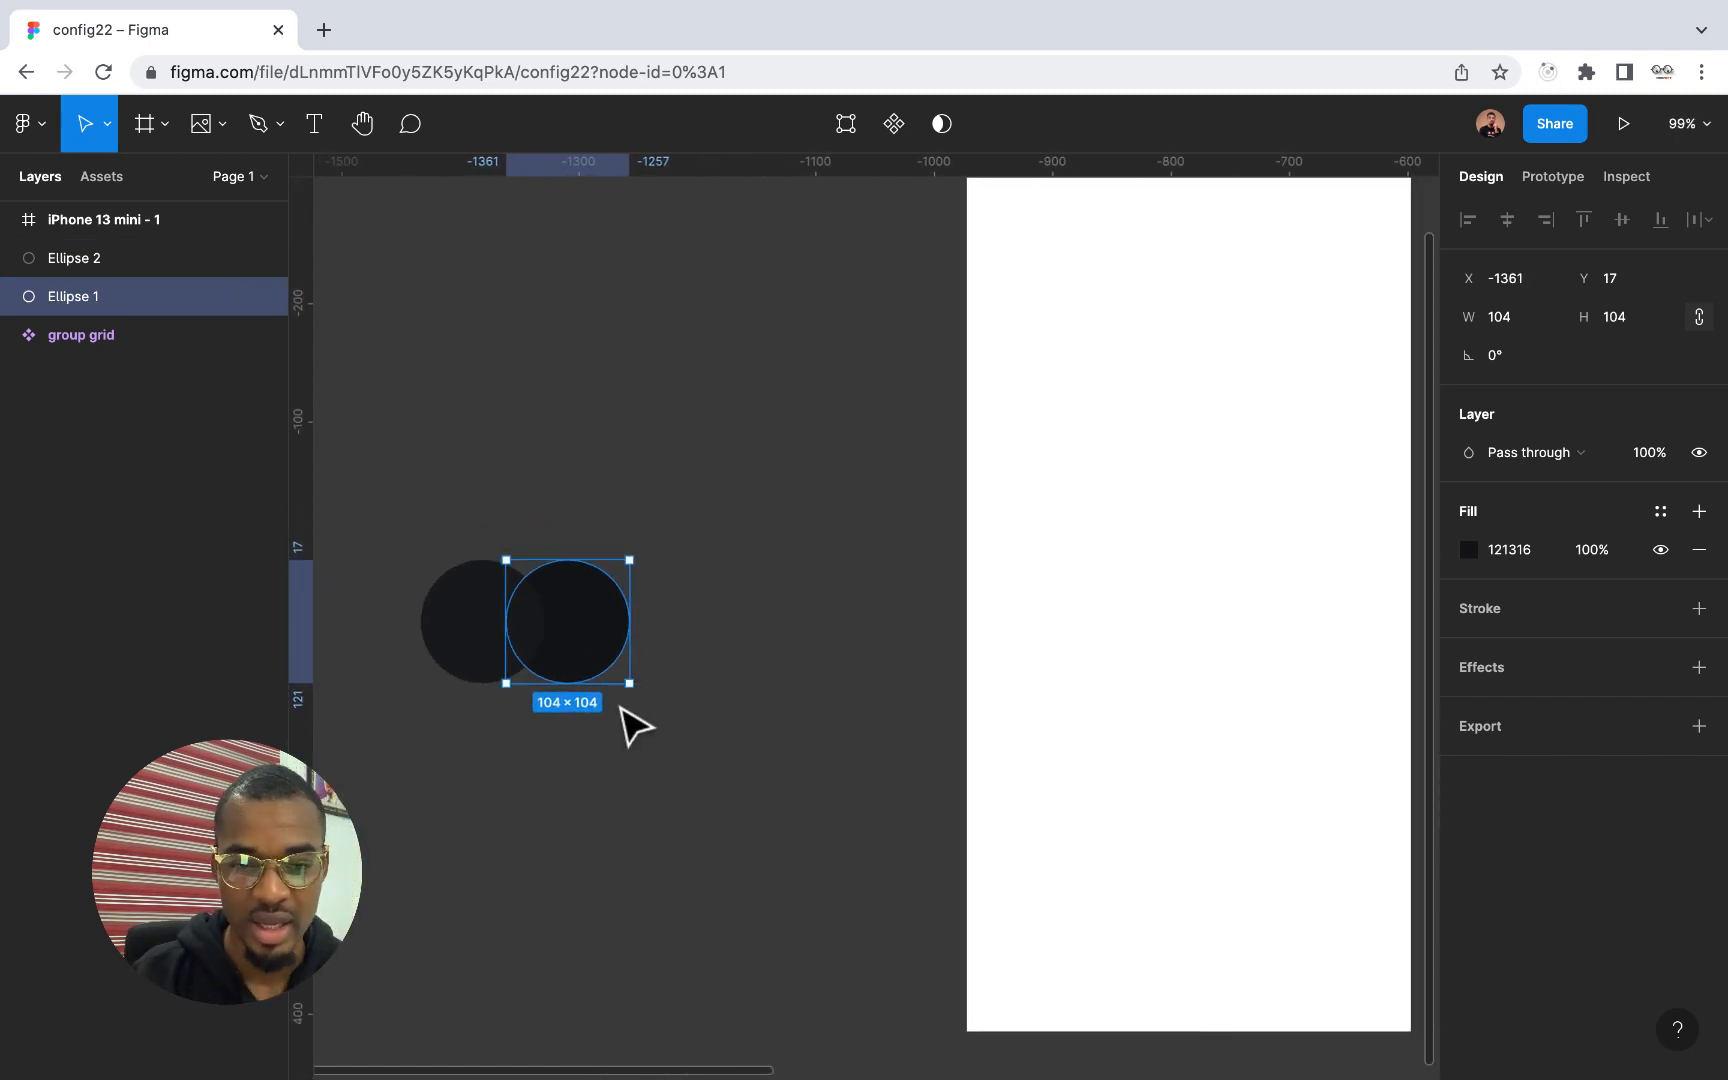
Fill the iPhone 13 mini frame with colour 121316 sampled from the Ellipse 1 circle
scroll(629, 717, "right", 3)
scroll(622, 708, "down", 2)
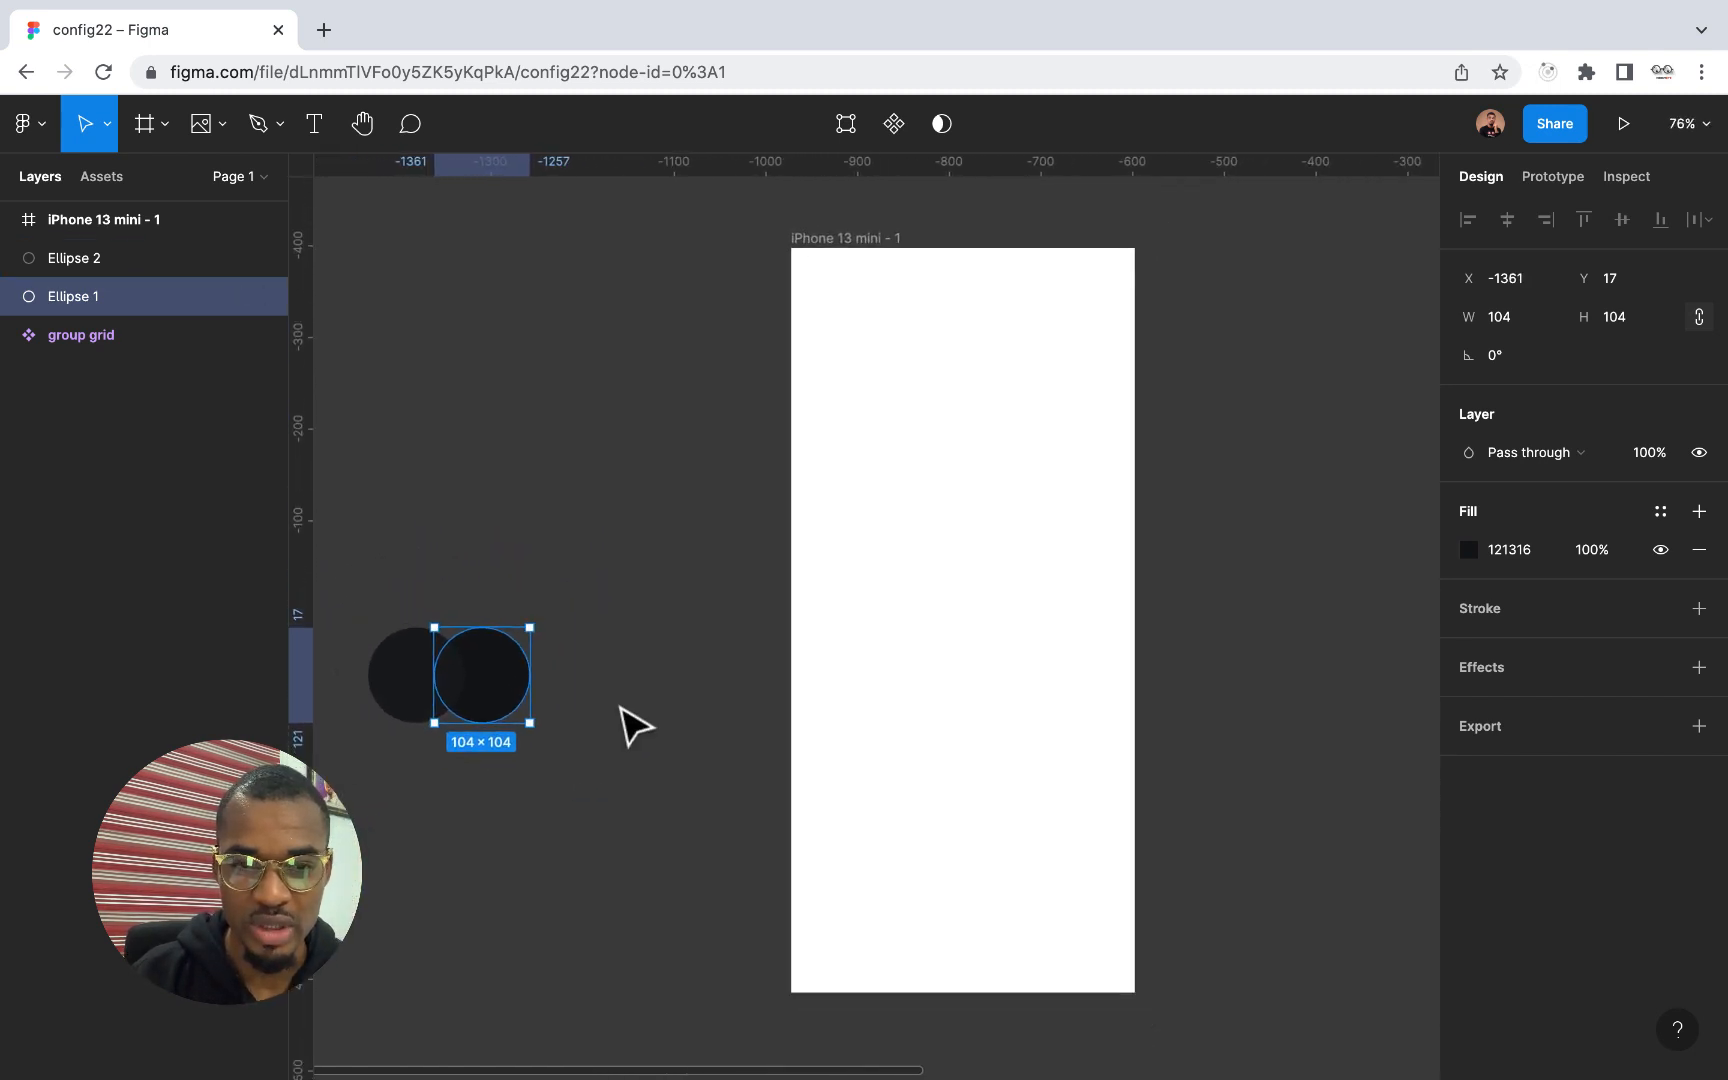
left_click(838, 238)
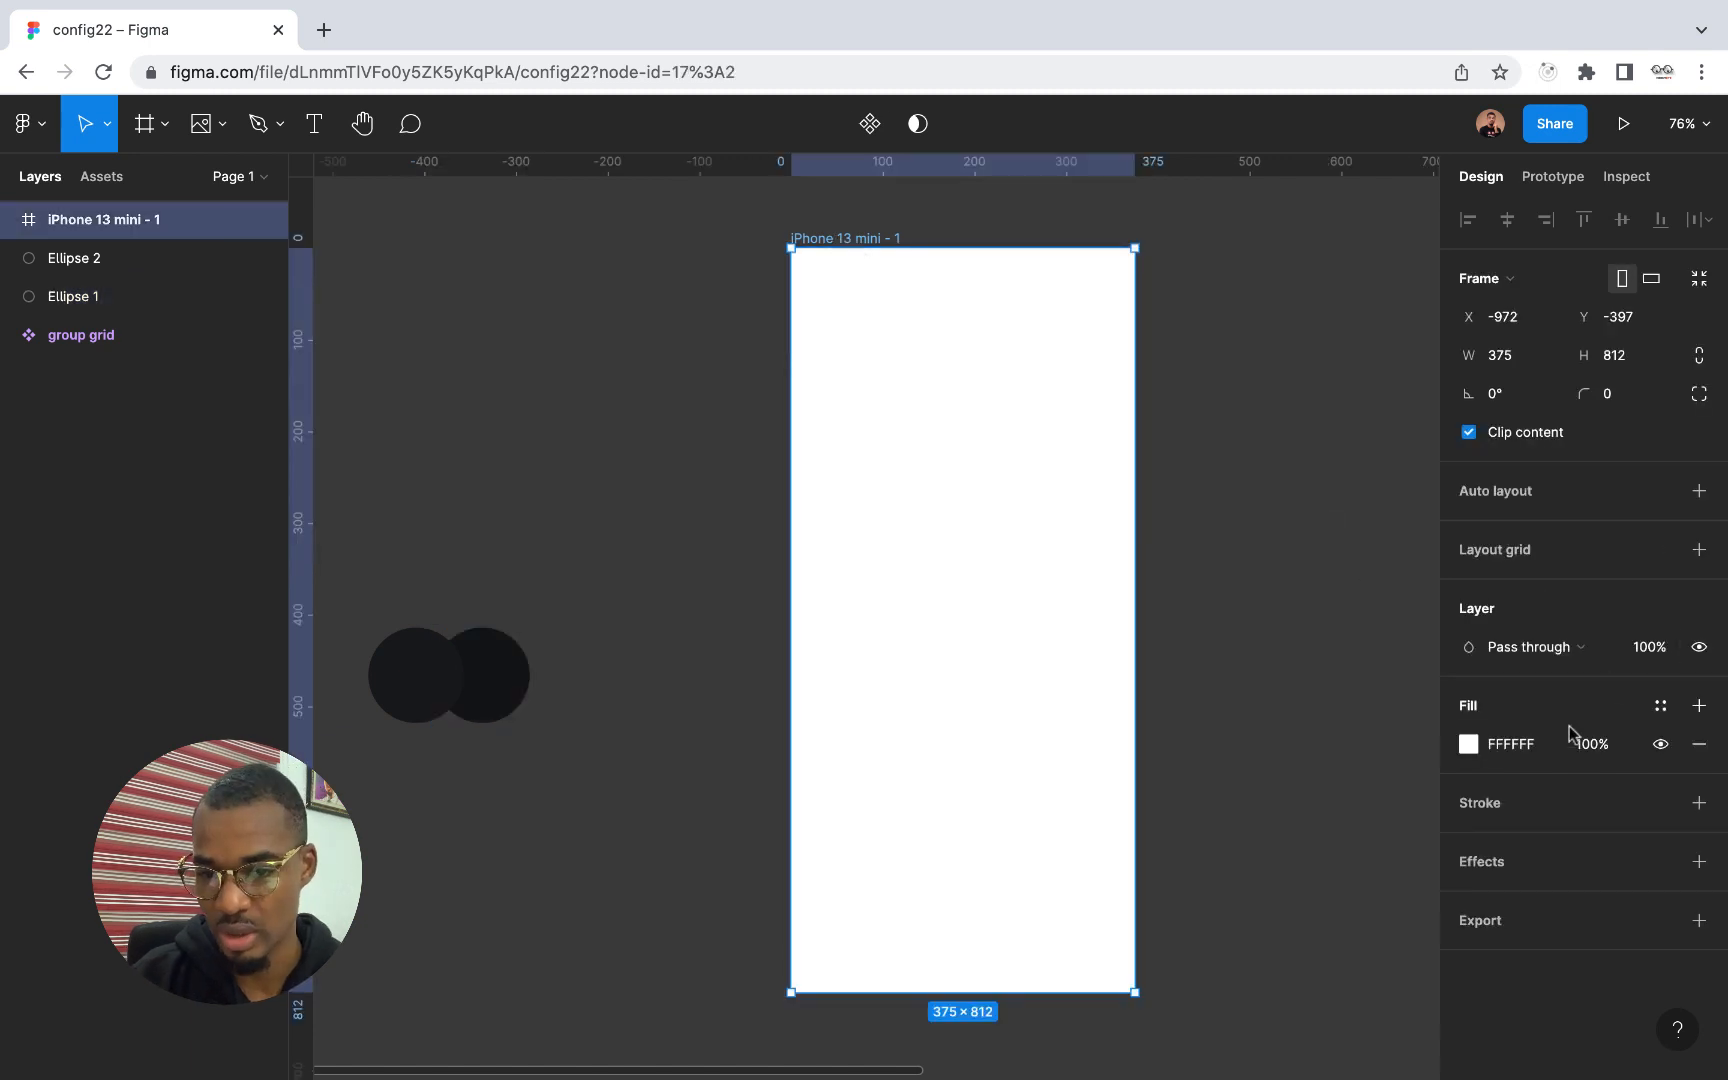
left_click(1469, 744)
left_click(1186, 812)
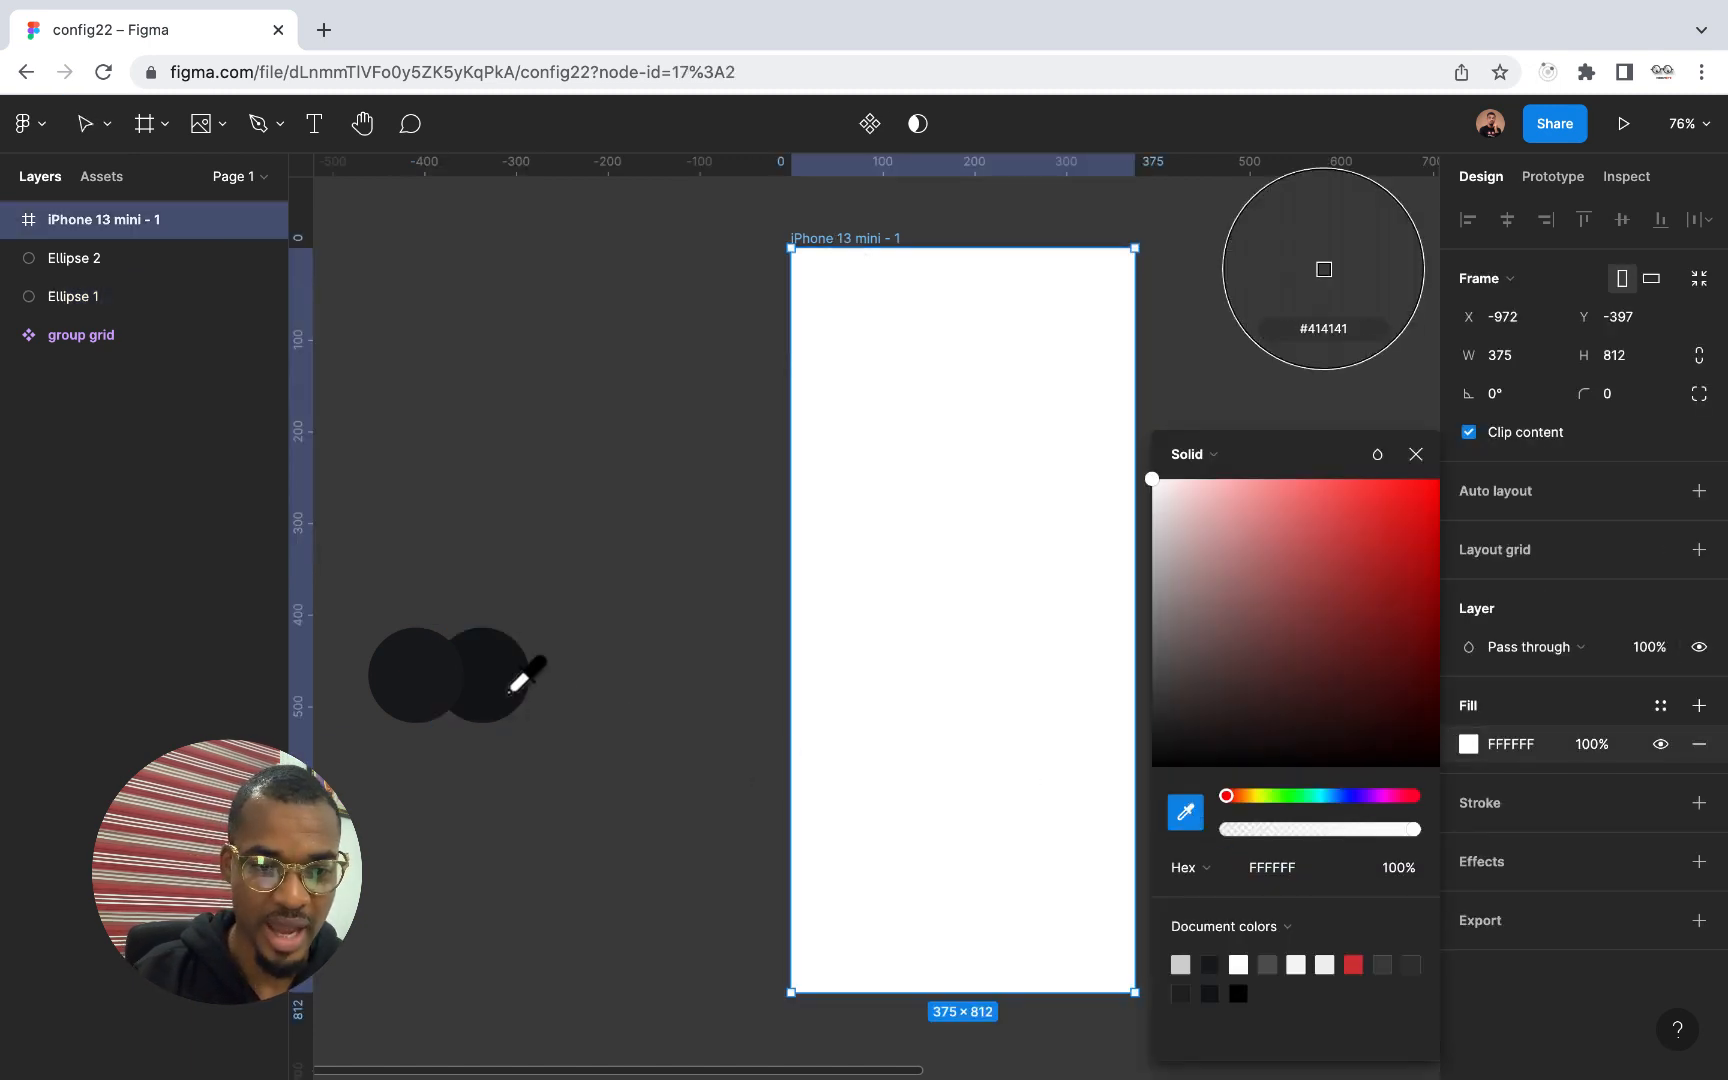
left_click(507, 692)
left_click(1412, 456)
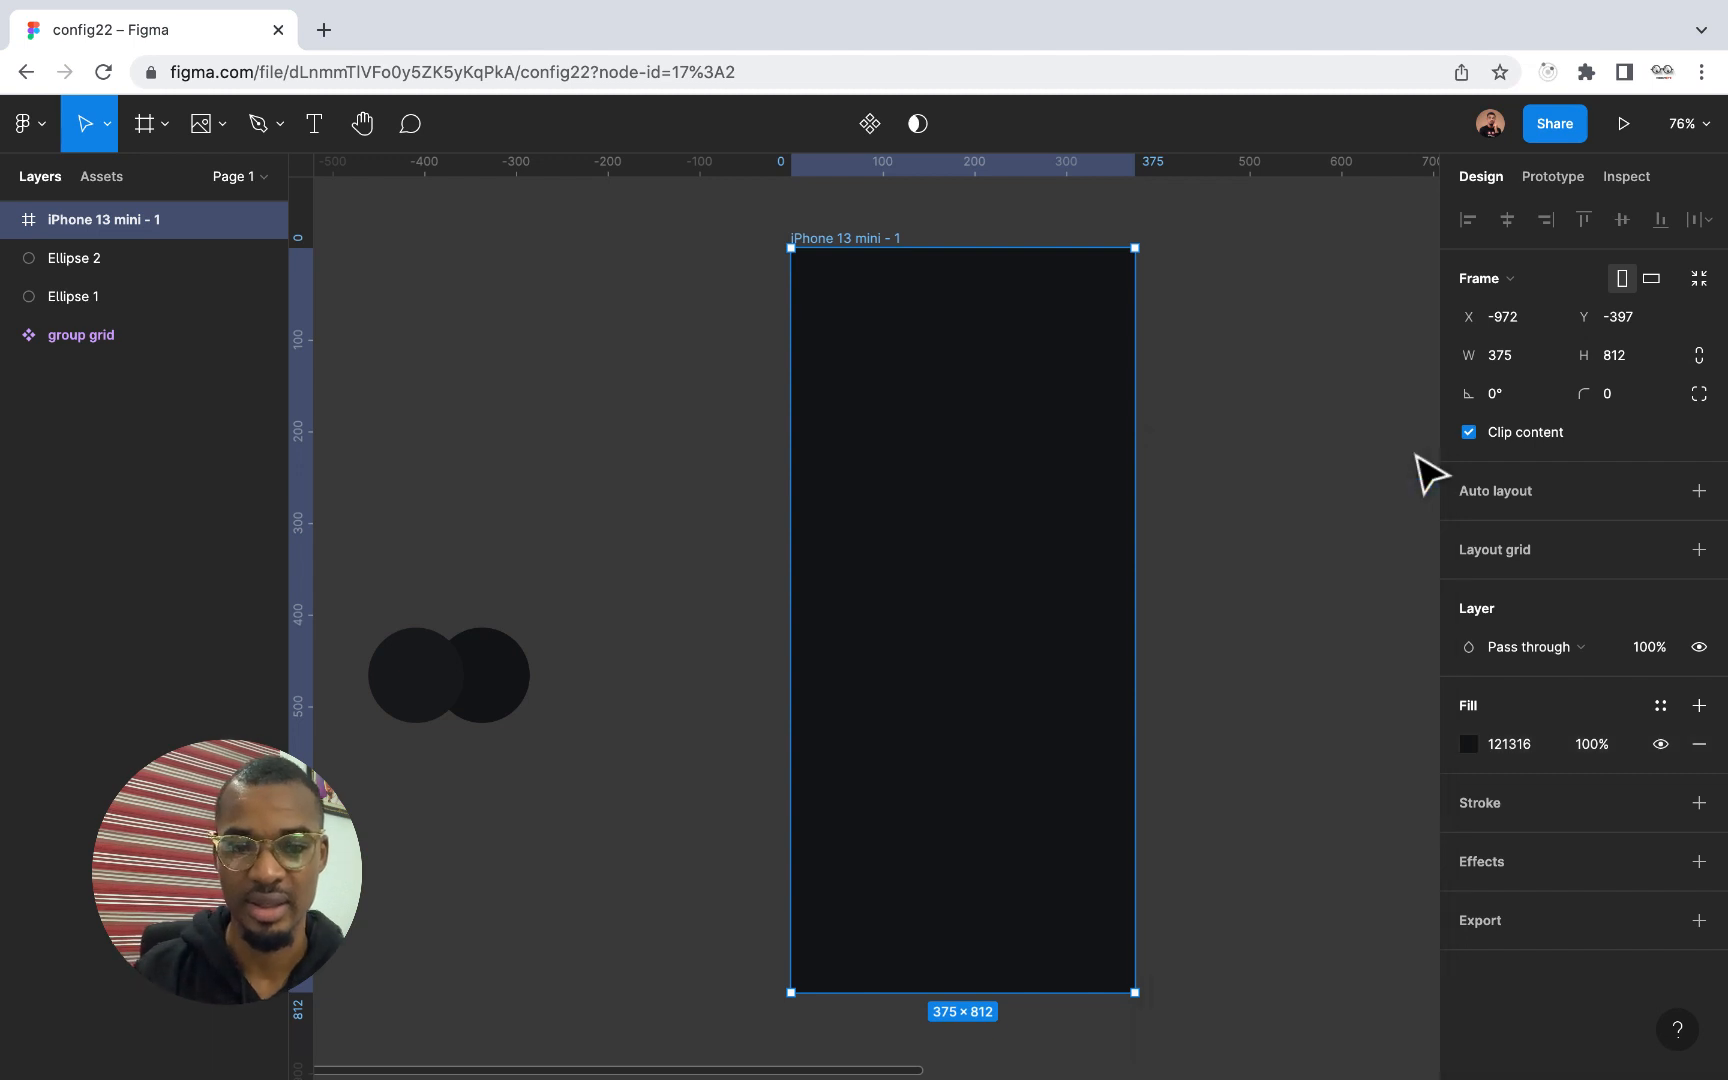
Examine the group grid card component and its placement relative to the iPhone 13 mini frame
scroll(1075, 425, "up", 5)
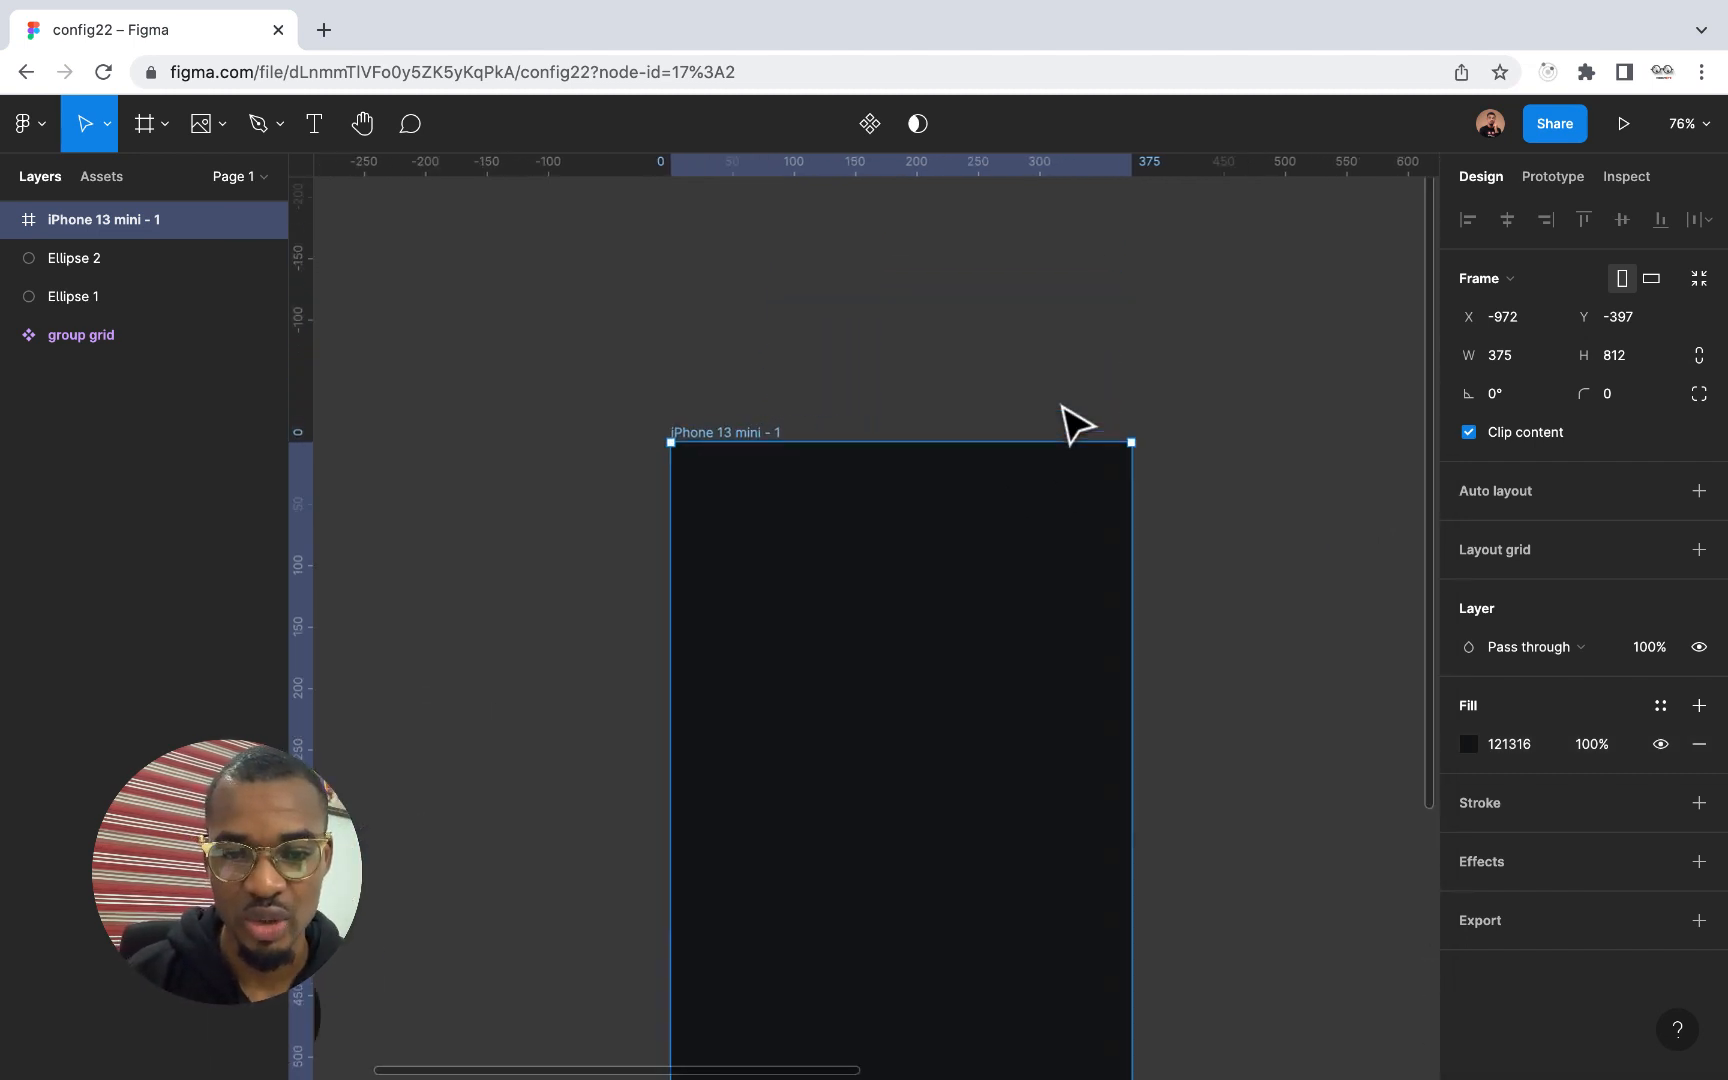
scroll(1075, 425, "down", 6)
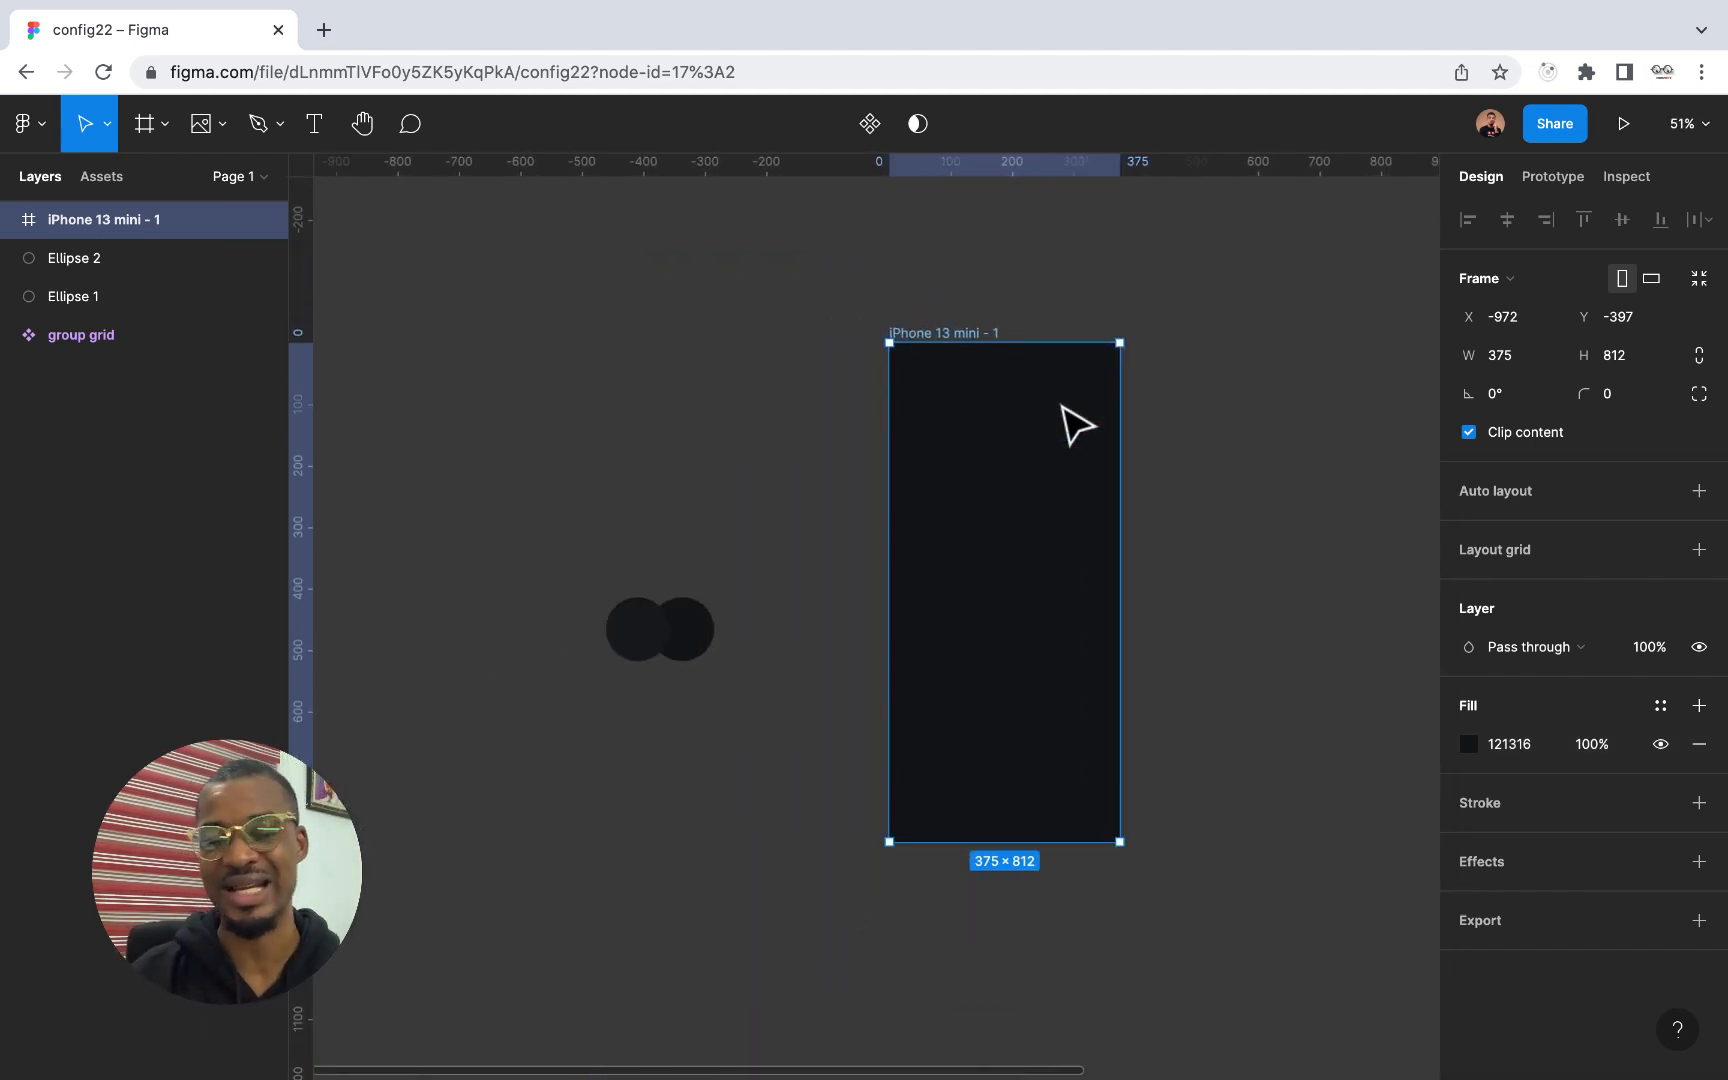
scroll(1072, 424, "down", 4)
scroll(1072, 424, "right", 5)
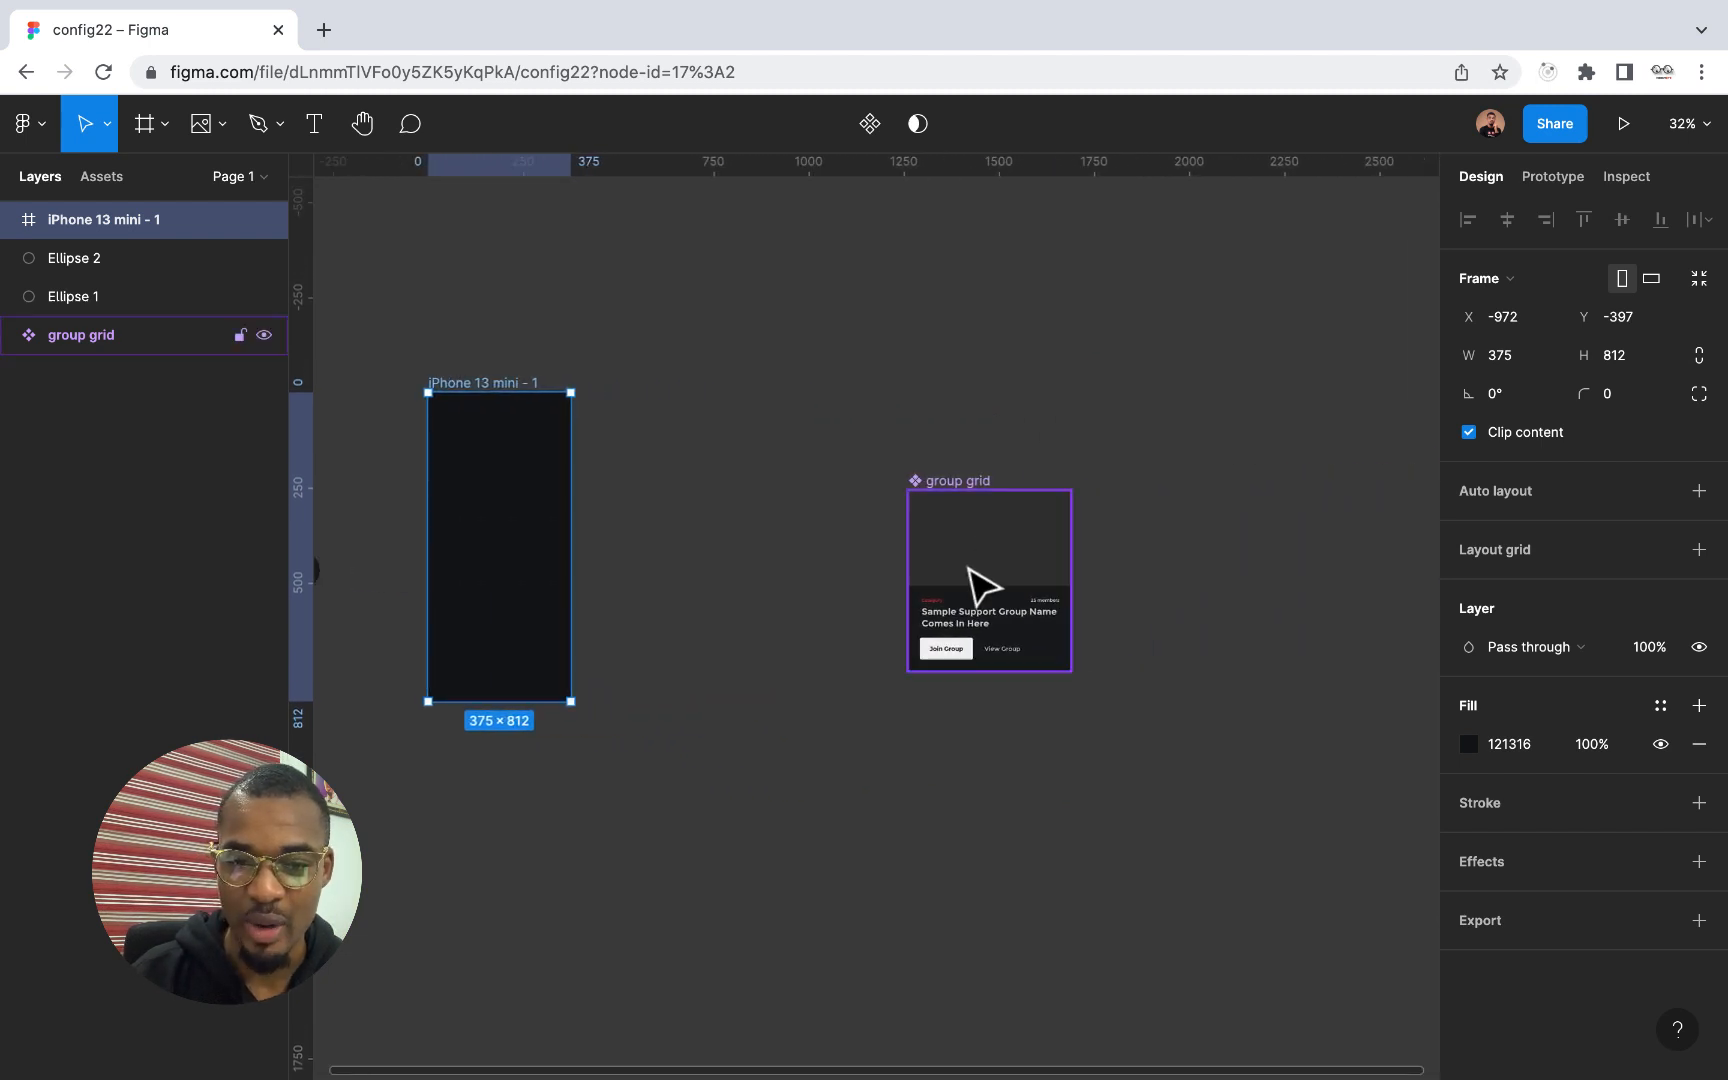
scroll(968, 568, "up", 4)
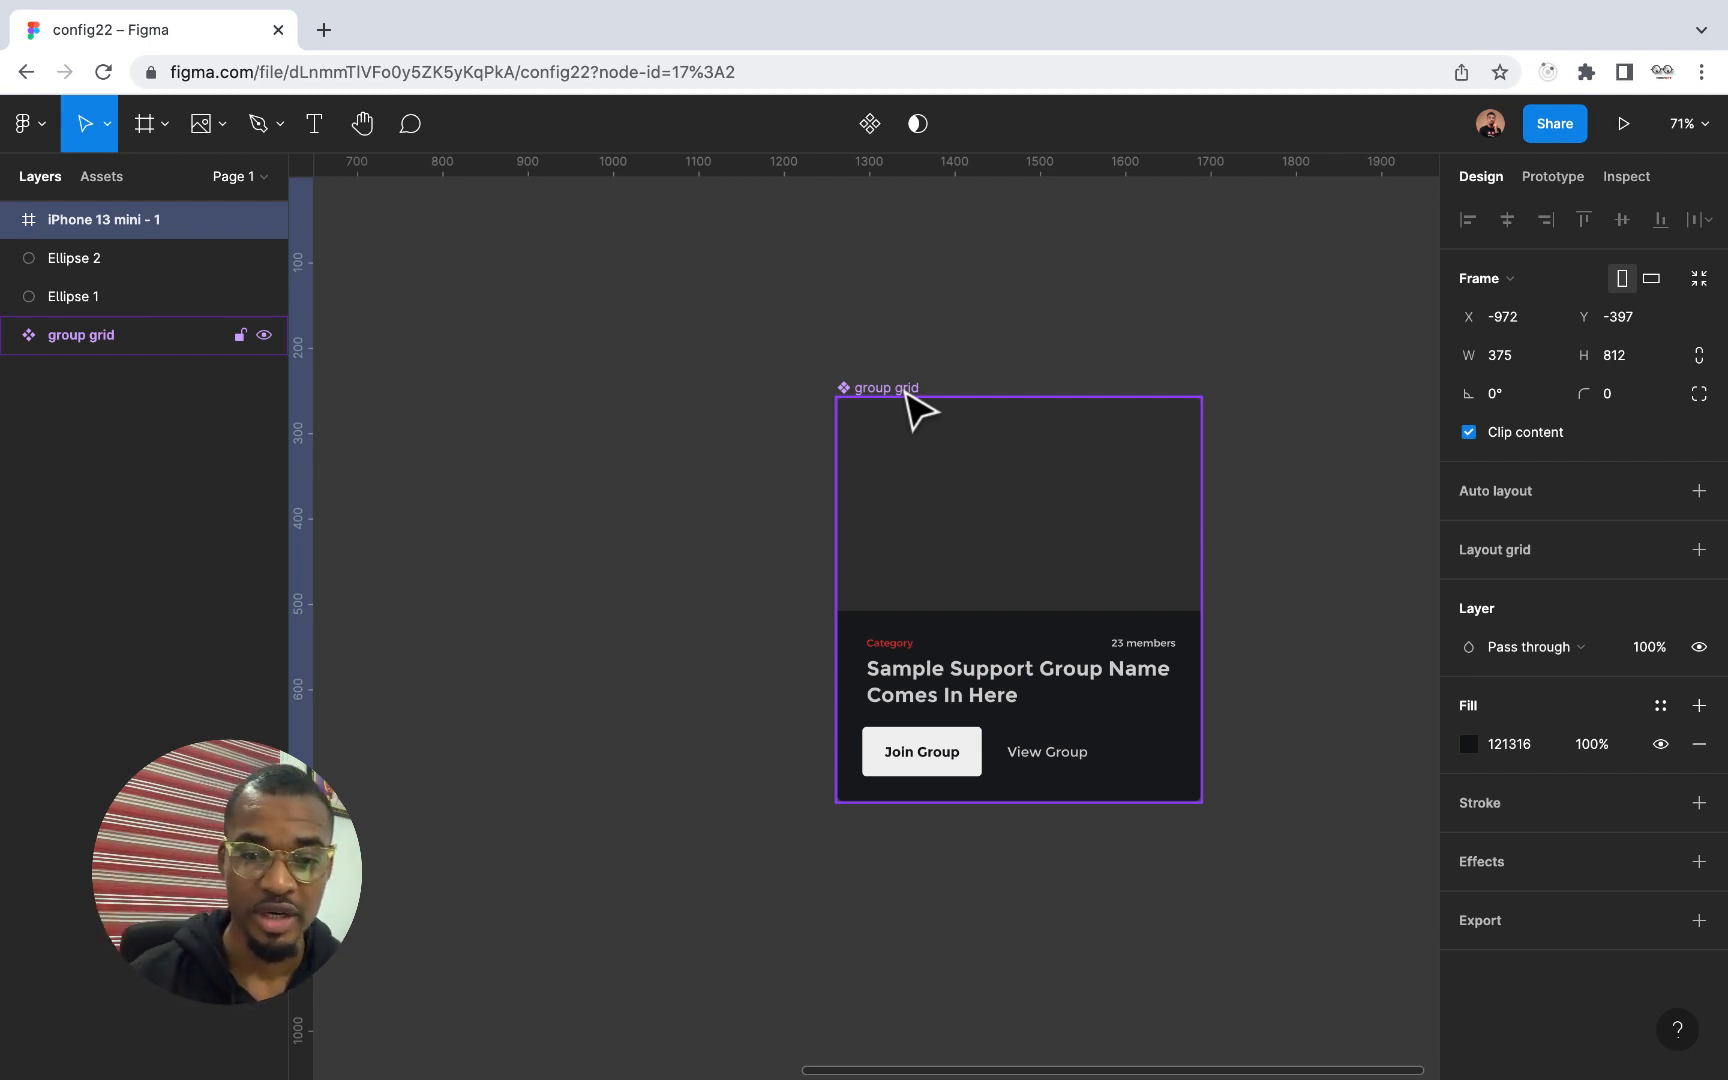
scroll(900, 541, "down", 6)
scroll(900, 541, "left", 3)
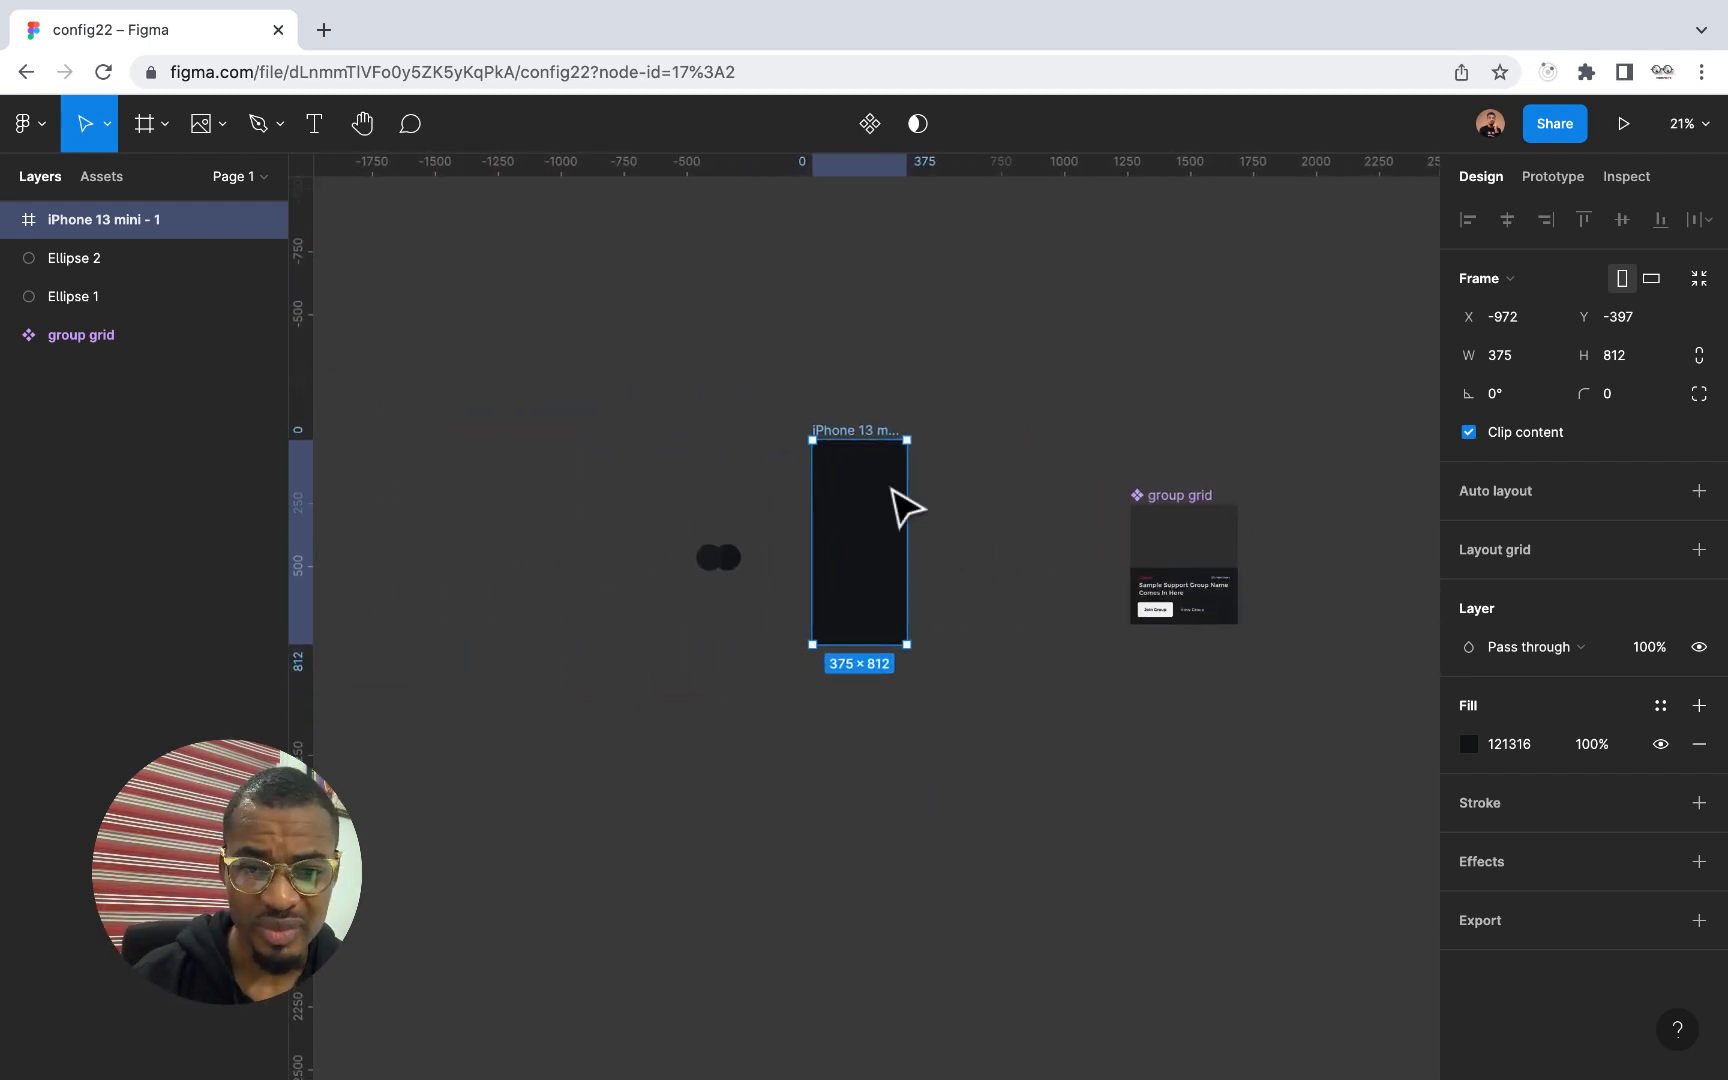
Add the text "LOGO" near the upper-left corner of the iPhone 13 mini frame, at about X 48, Y 69
scroll(905, 507, "up", 5)
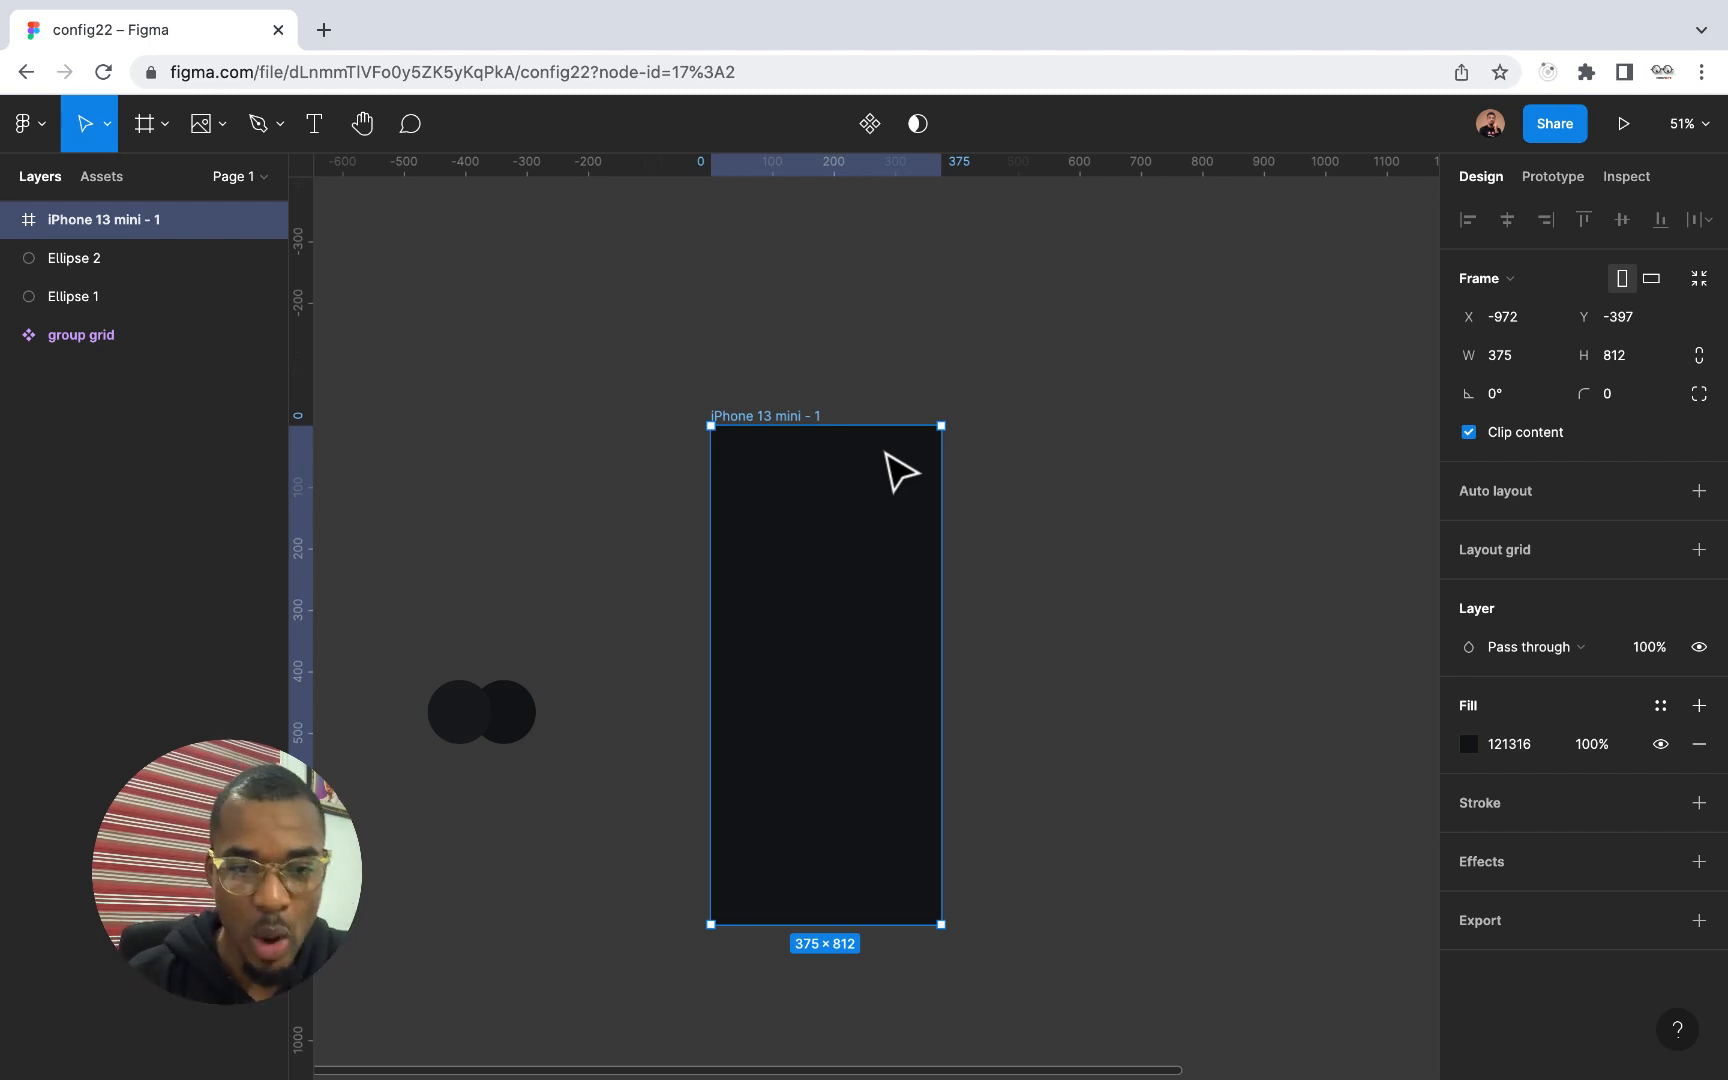
scroll(804, 414, "up", 4)
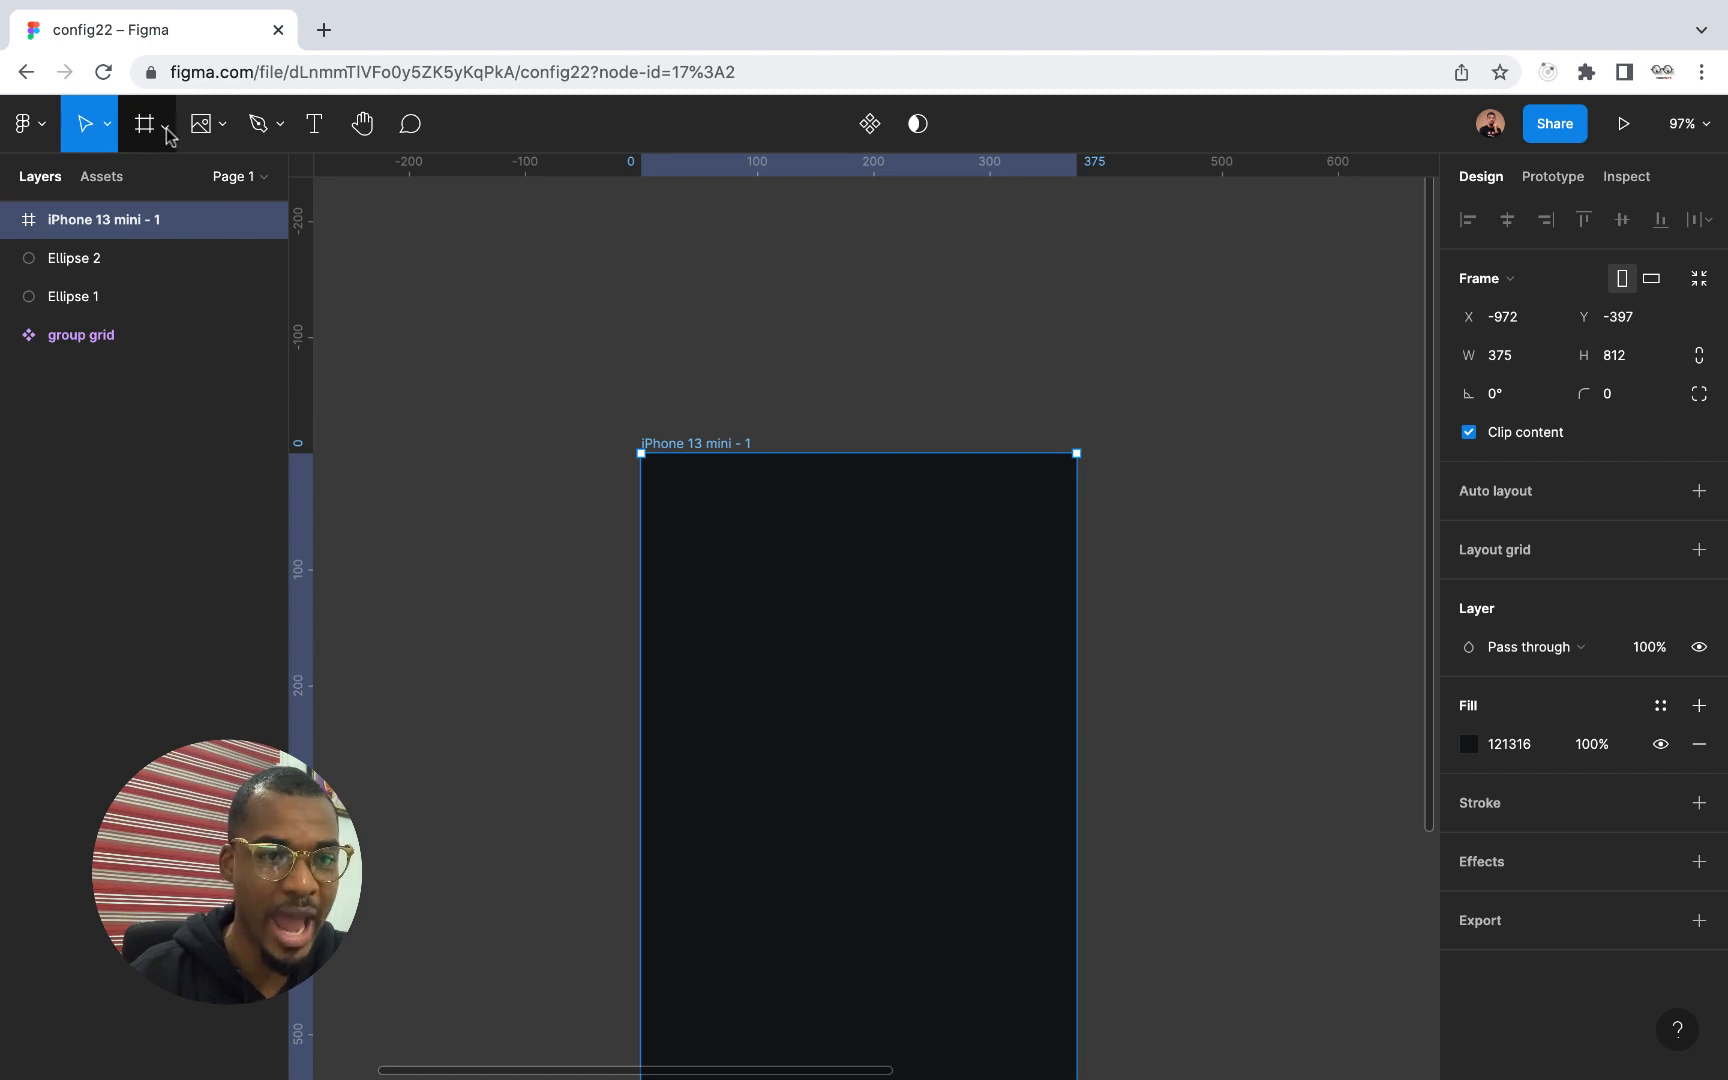
left_click(313, 124)
left_click(697, 534)
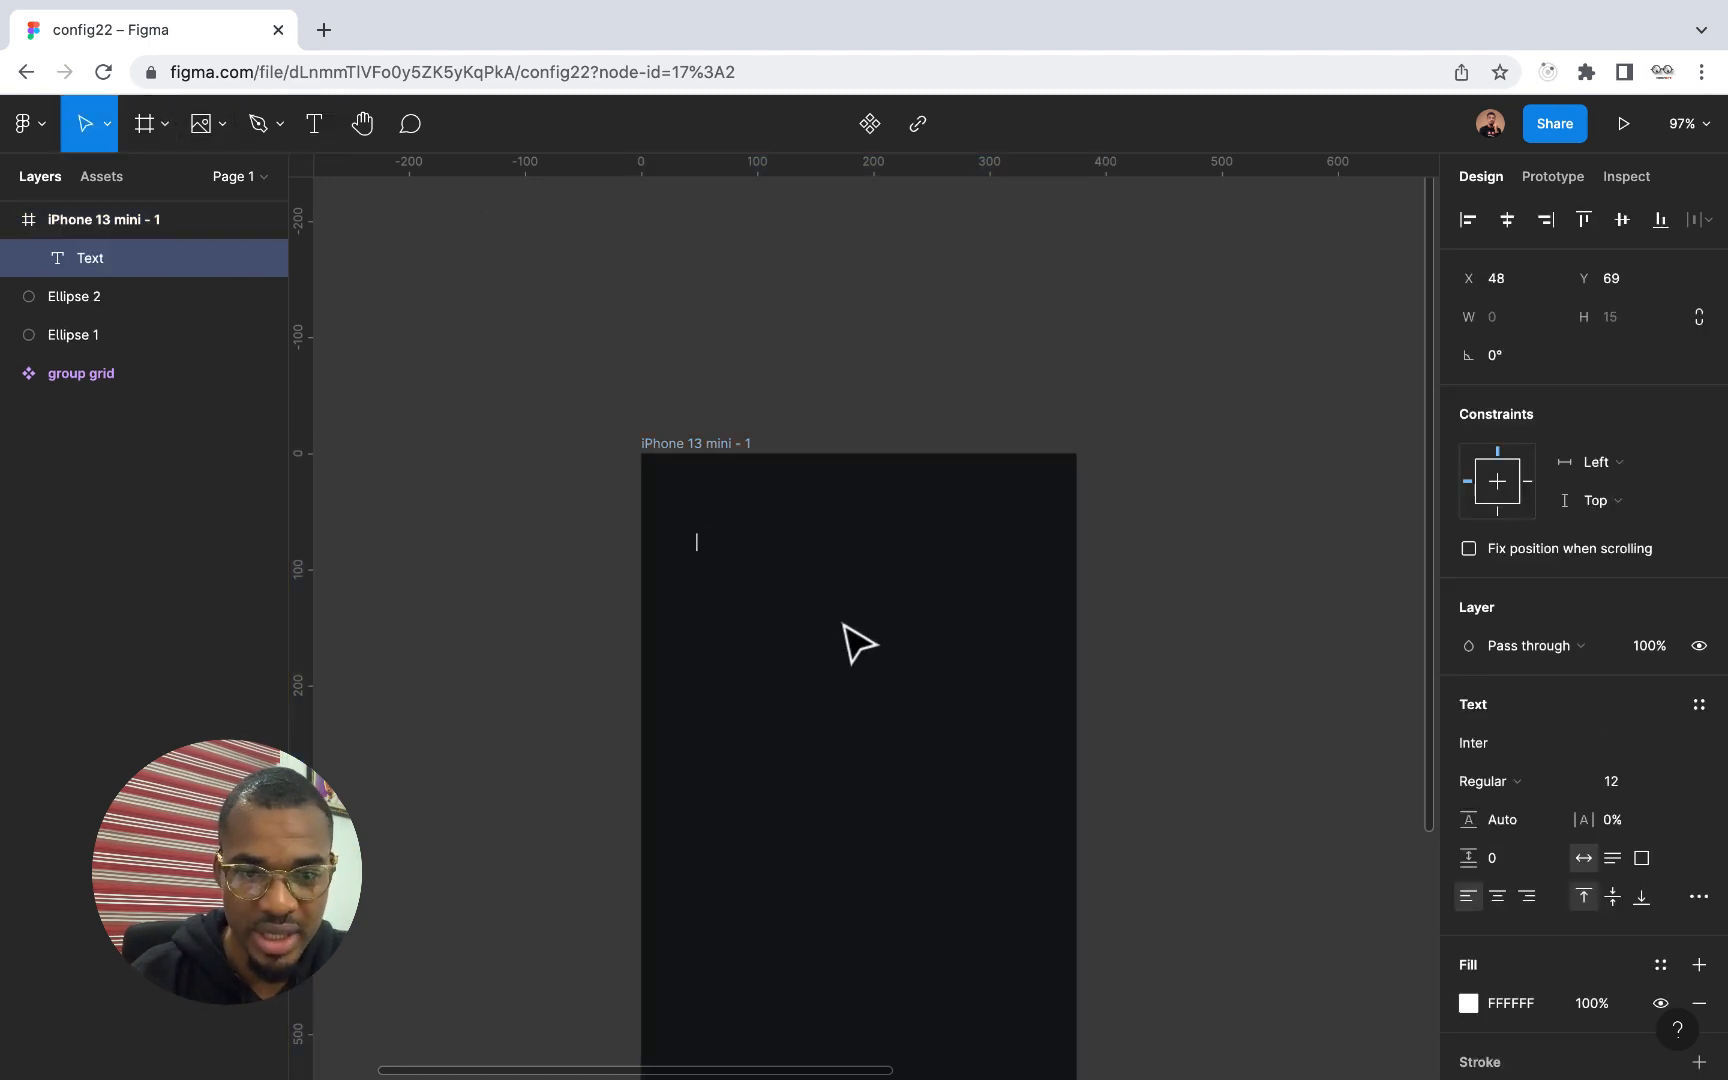
type("L")
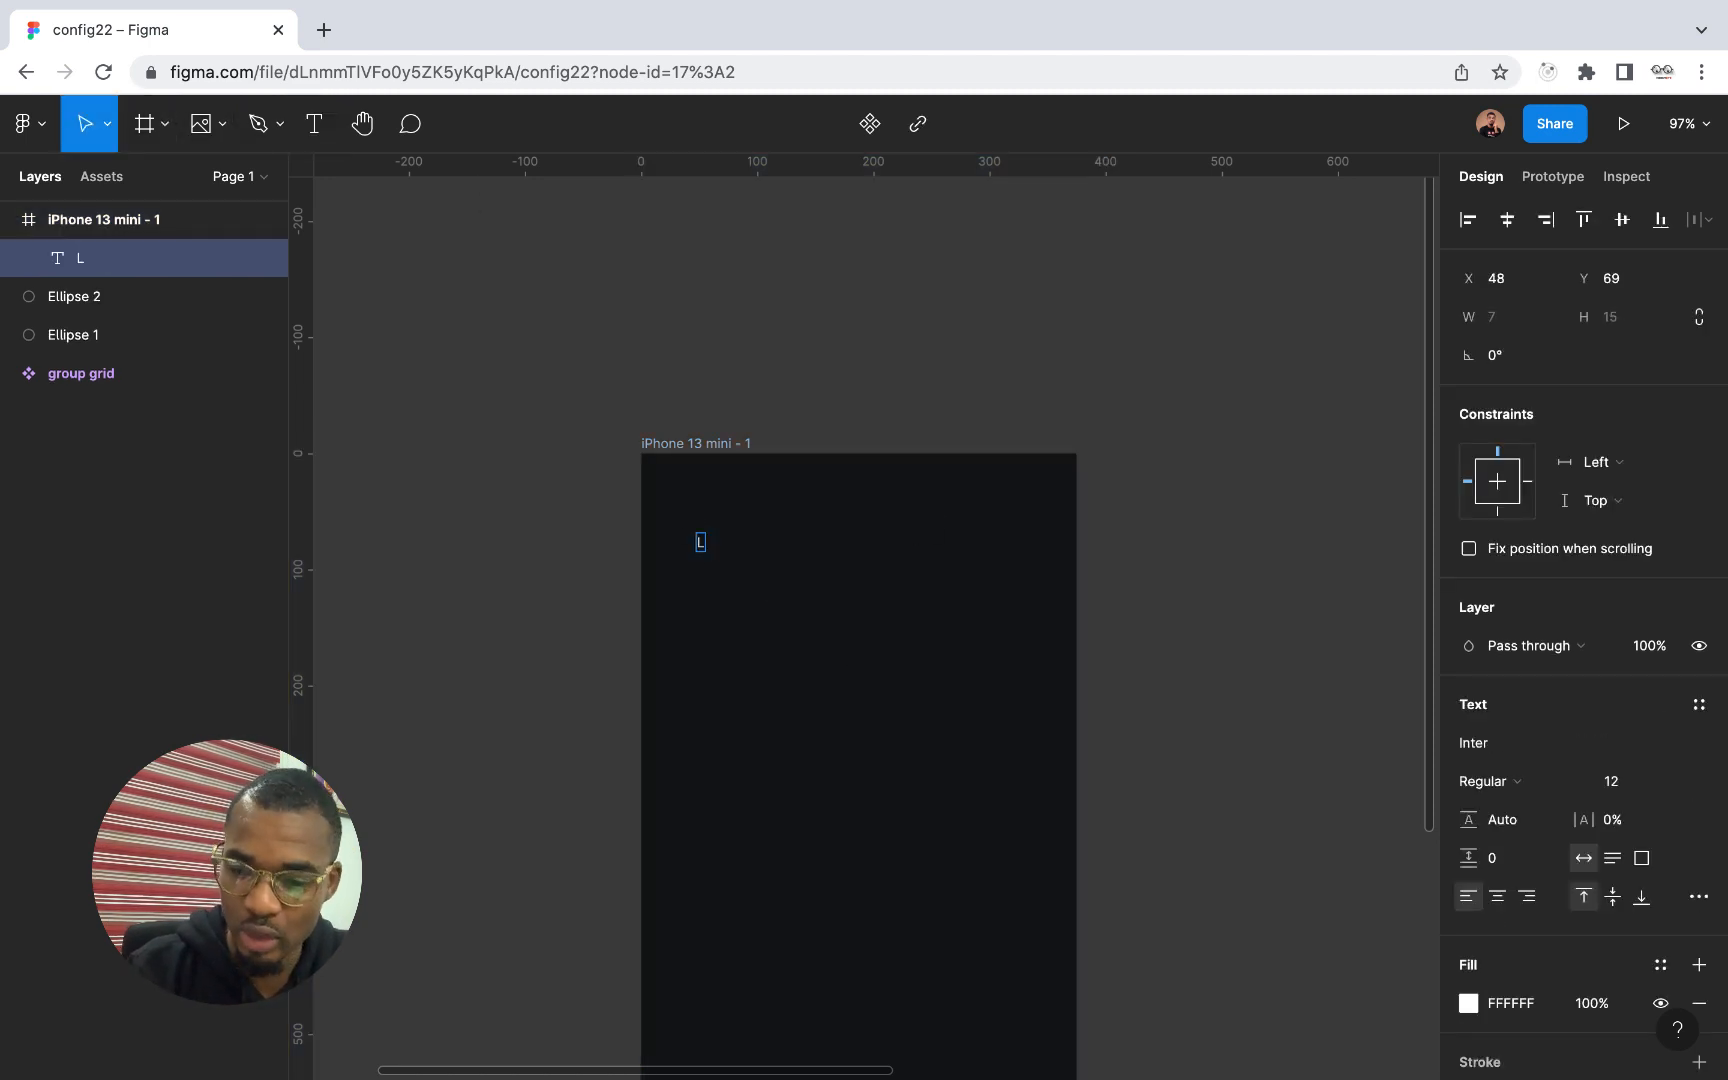
type("og")
key("BackSpace")
key("BackSpace")
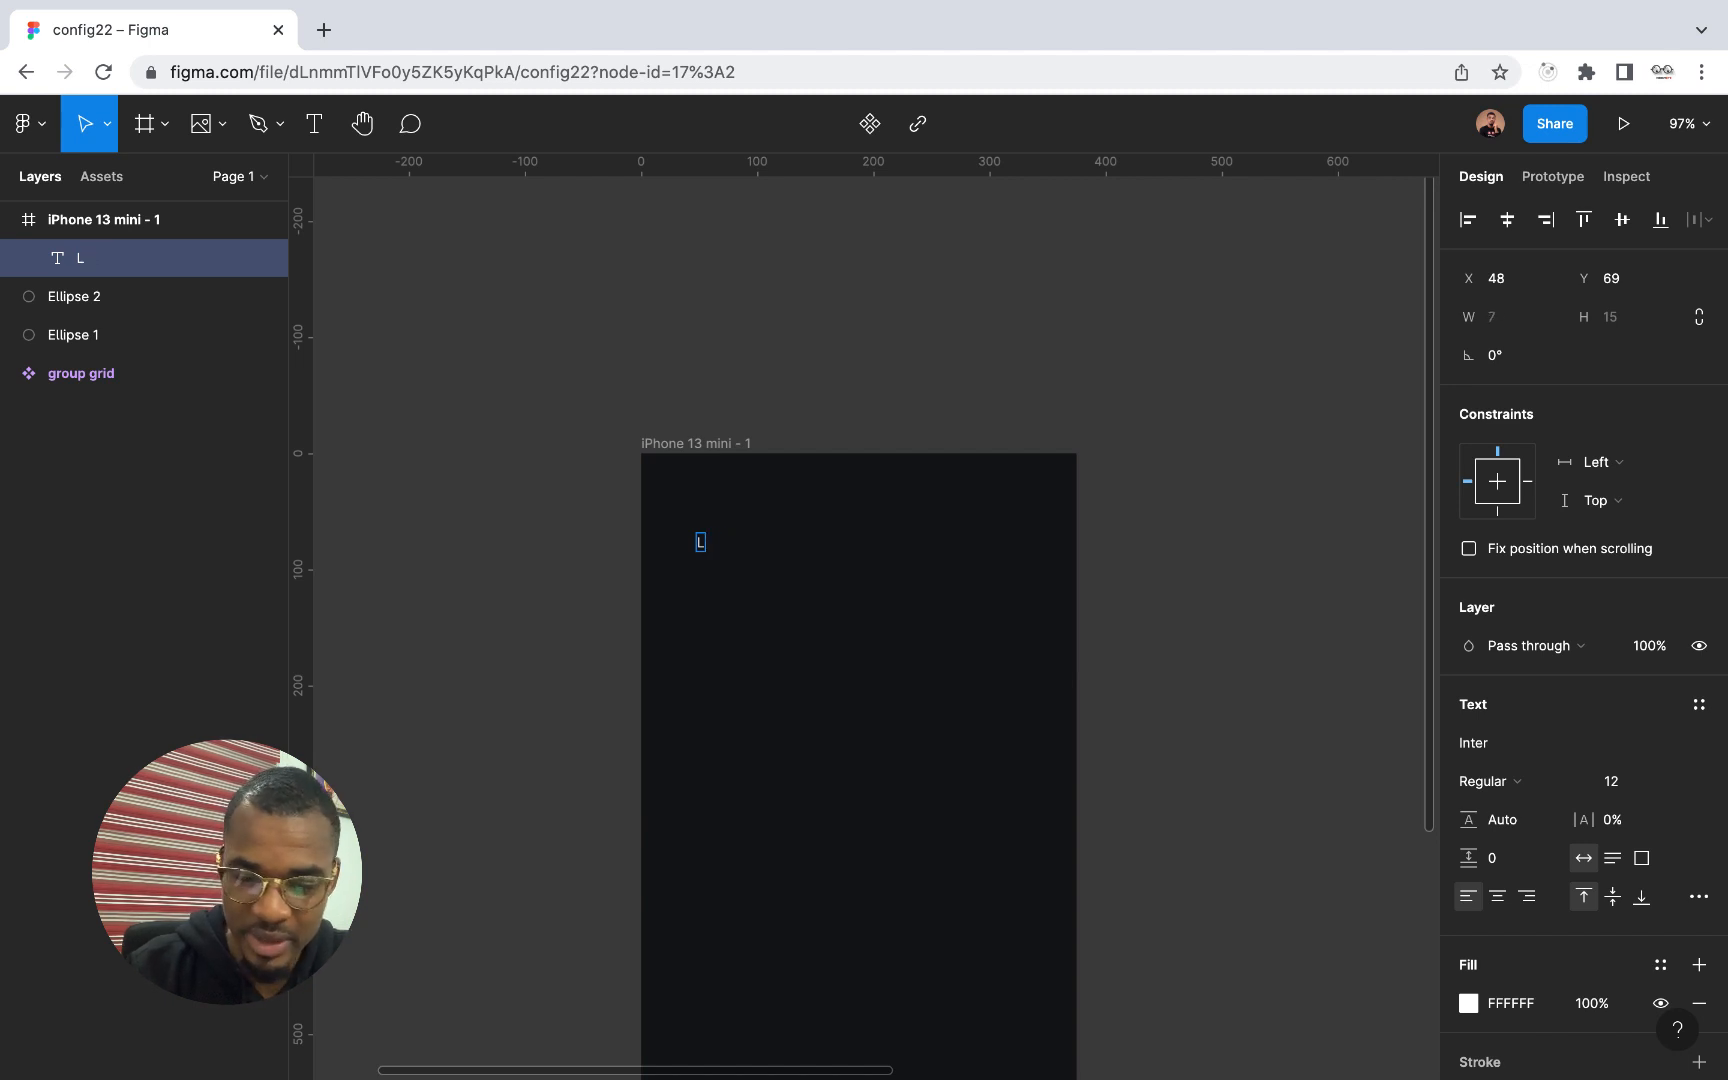
type("o")
key("BackSpace")
type("OGO")
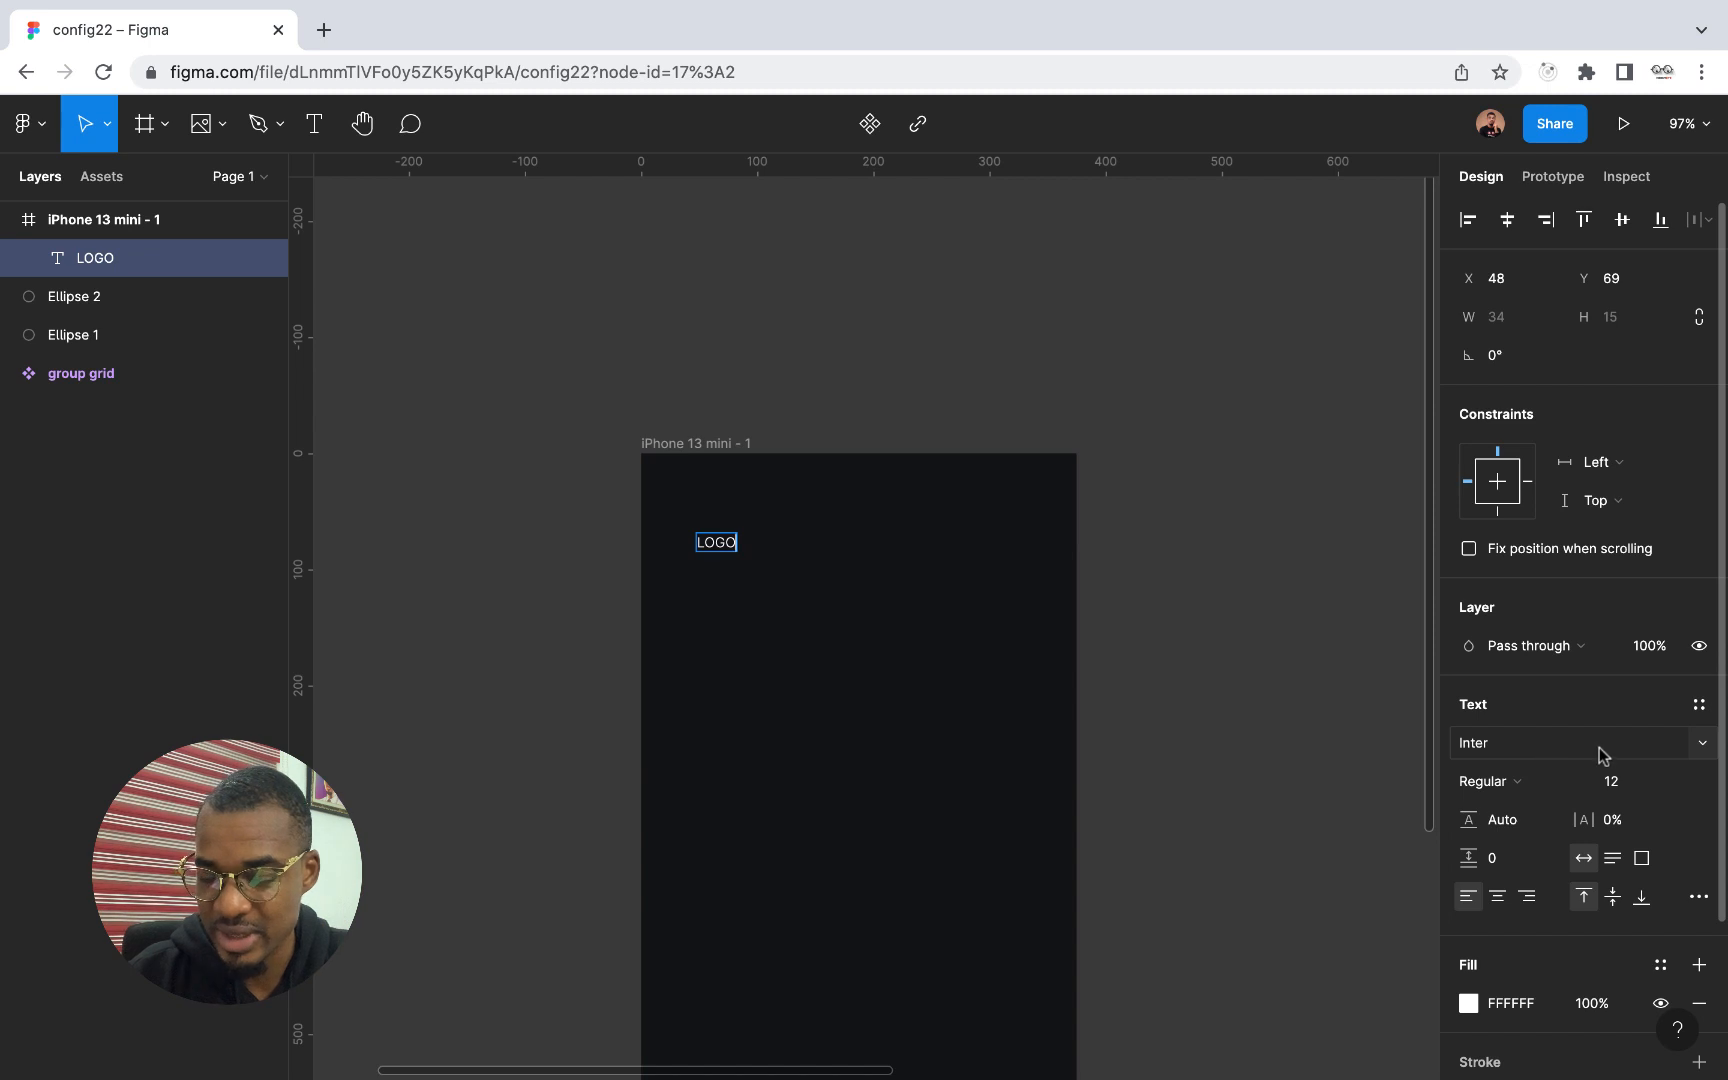
Set the LOGO text's weight to Bold and its font size to 24
left_click(1515, 784)
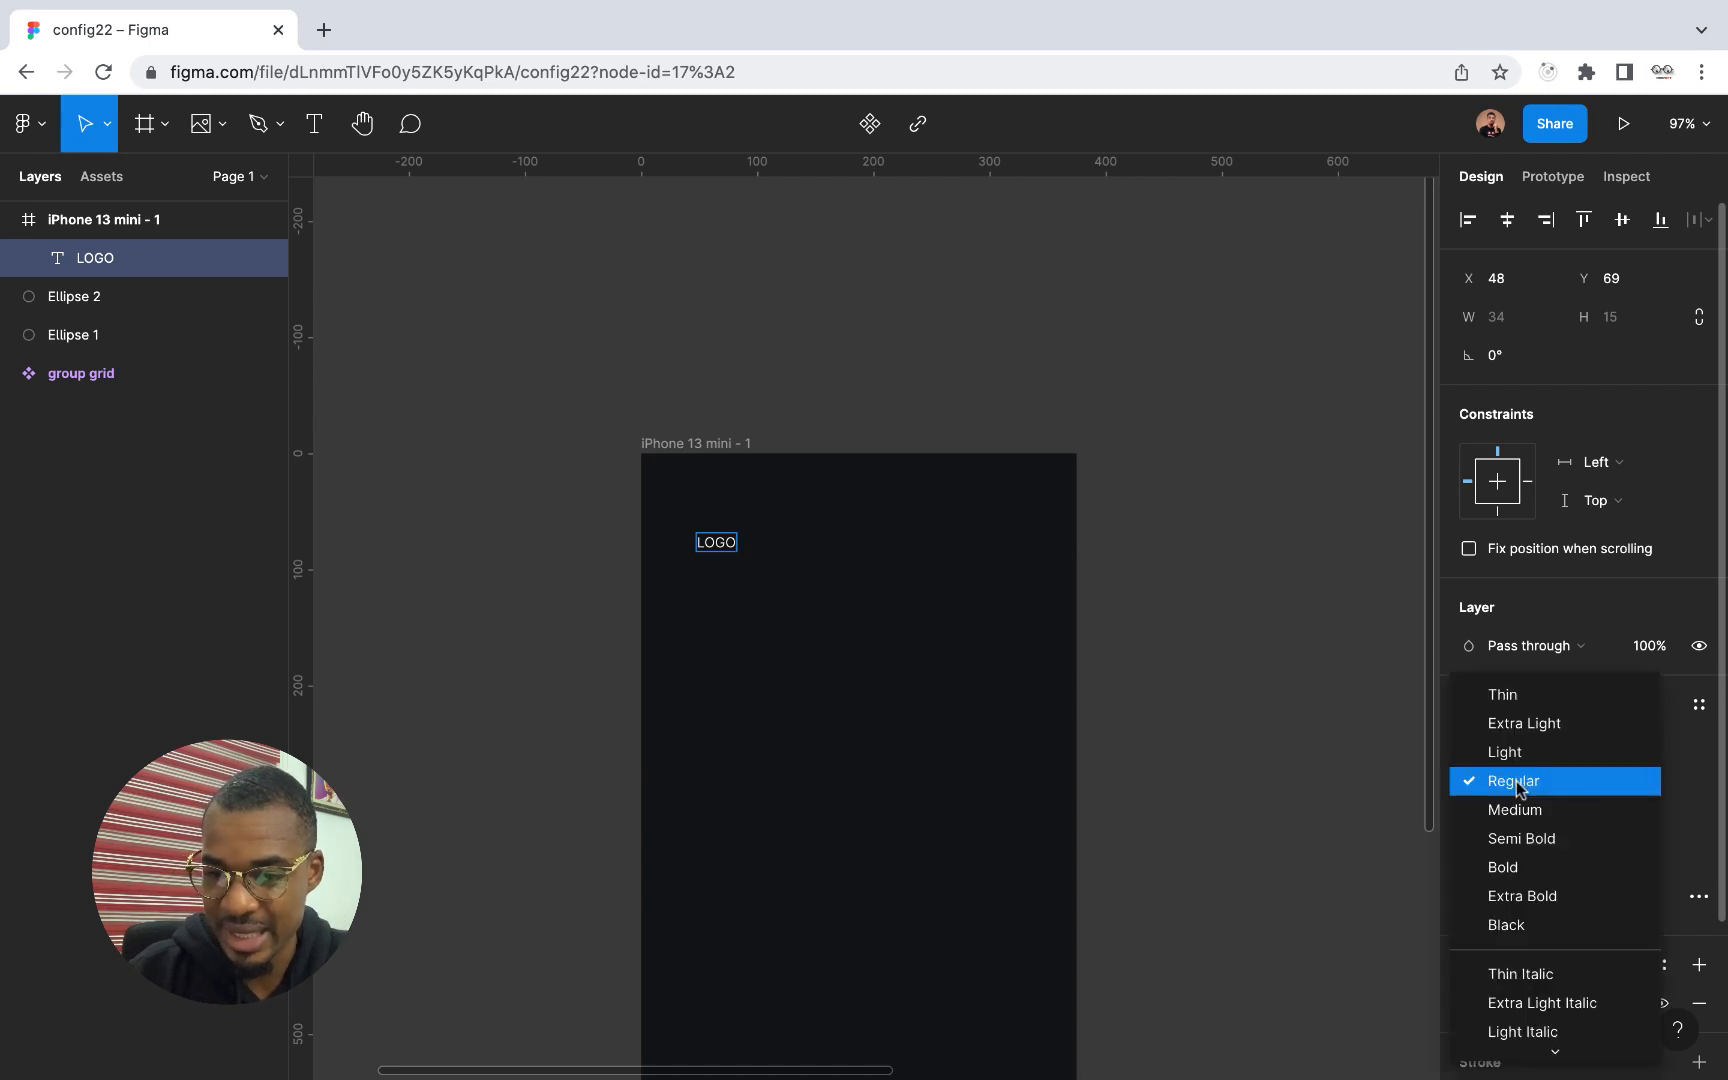
left_click(1517, 866)
left_click(1680, 786)
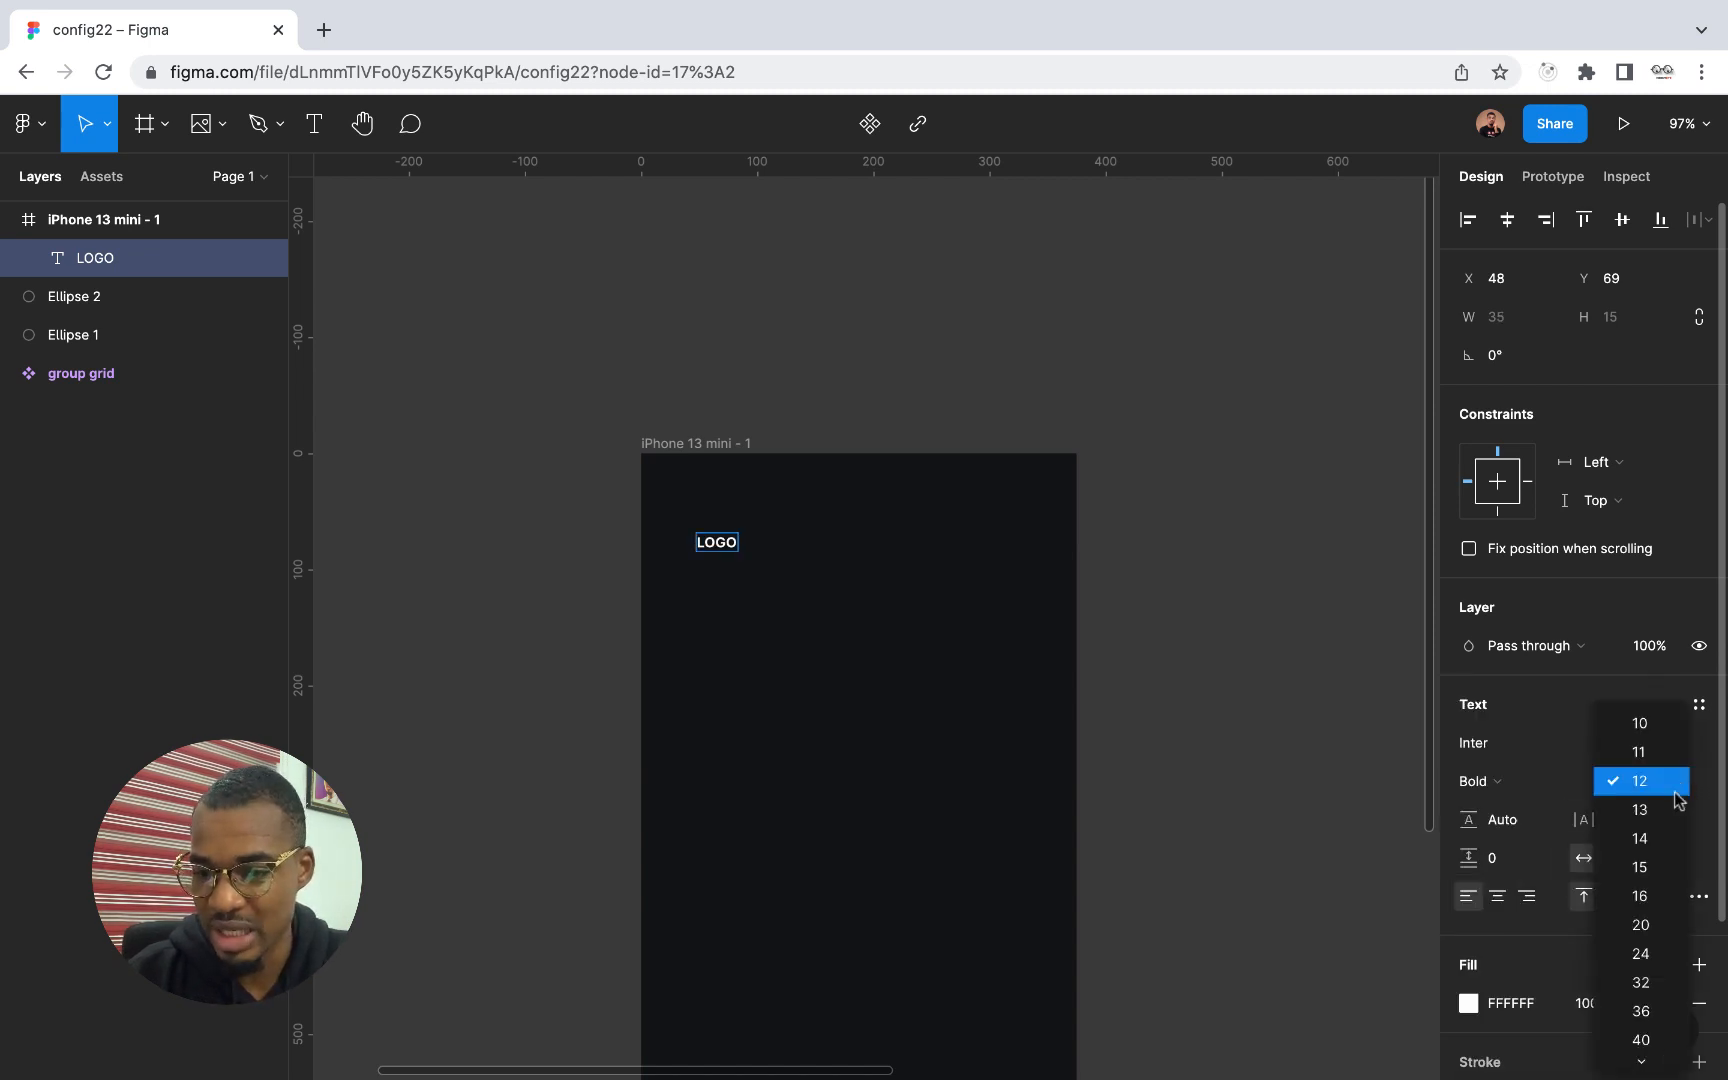
left_click(1650, 950)
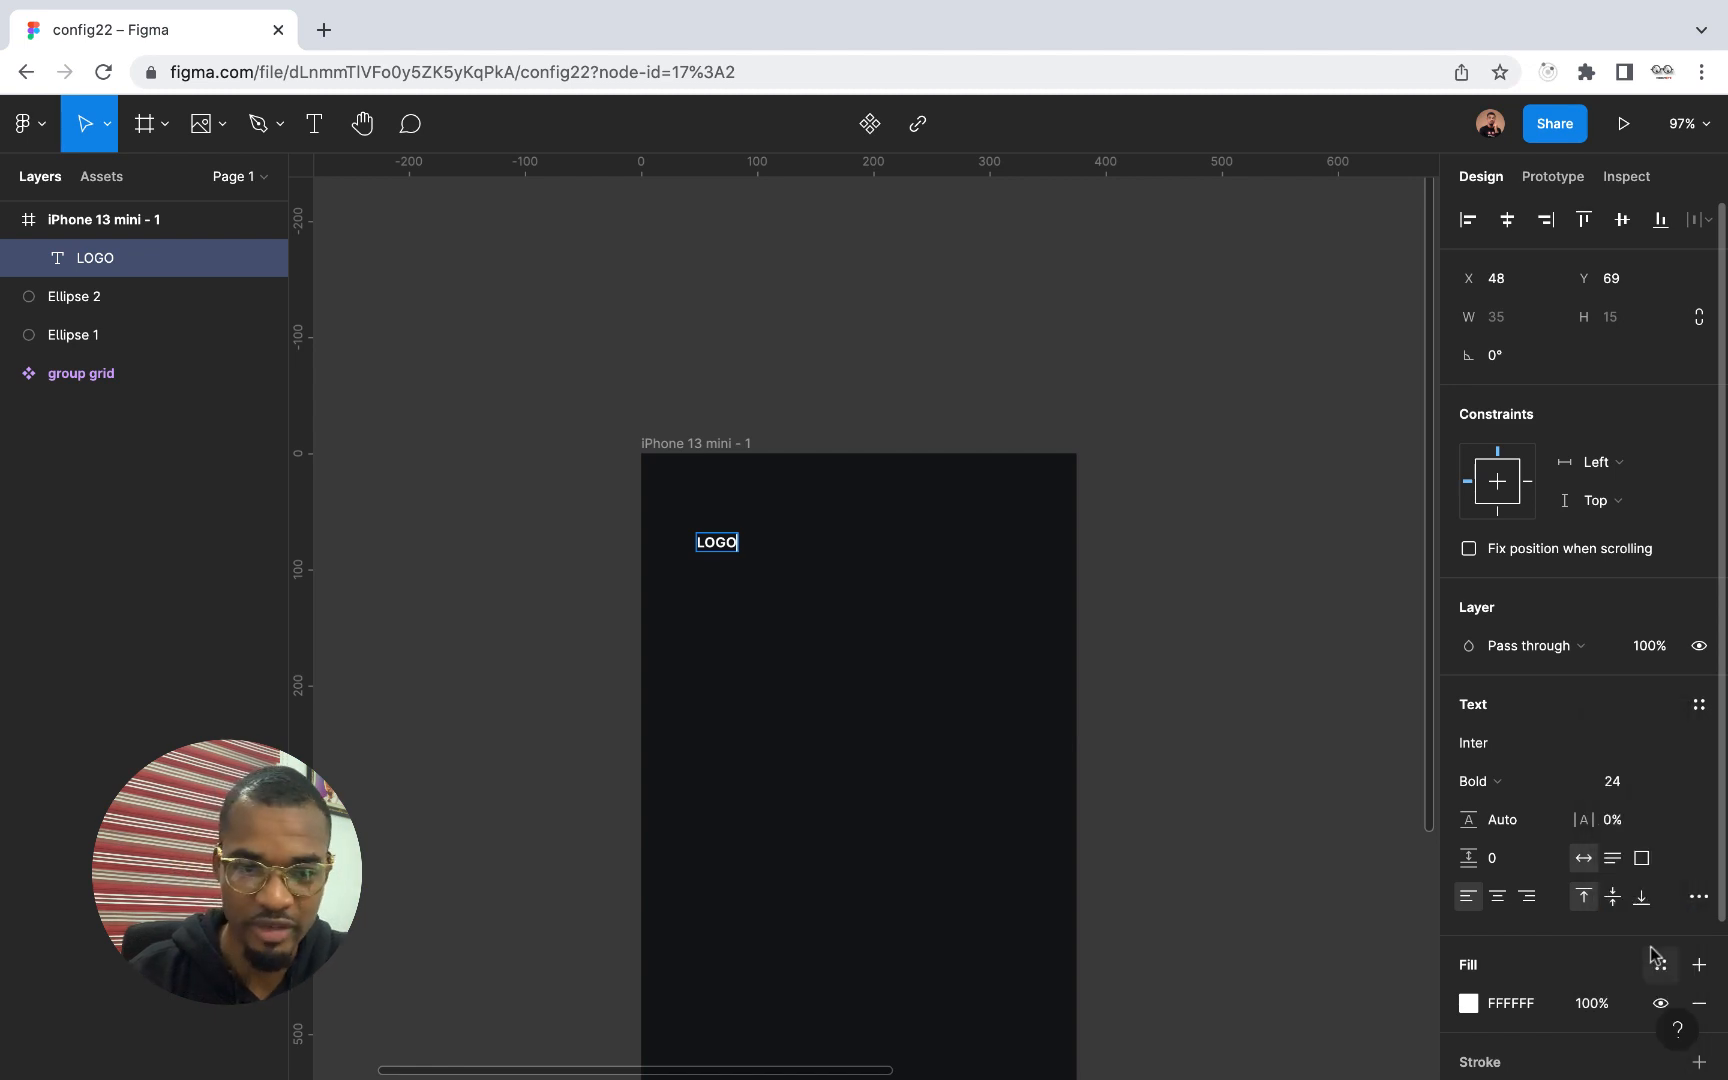
Set the LOGO text's font size to 24 and move it to about X 30, Y 17 in the iPhone 13 mini frame
right_click(735, 705)
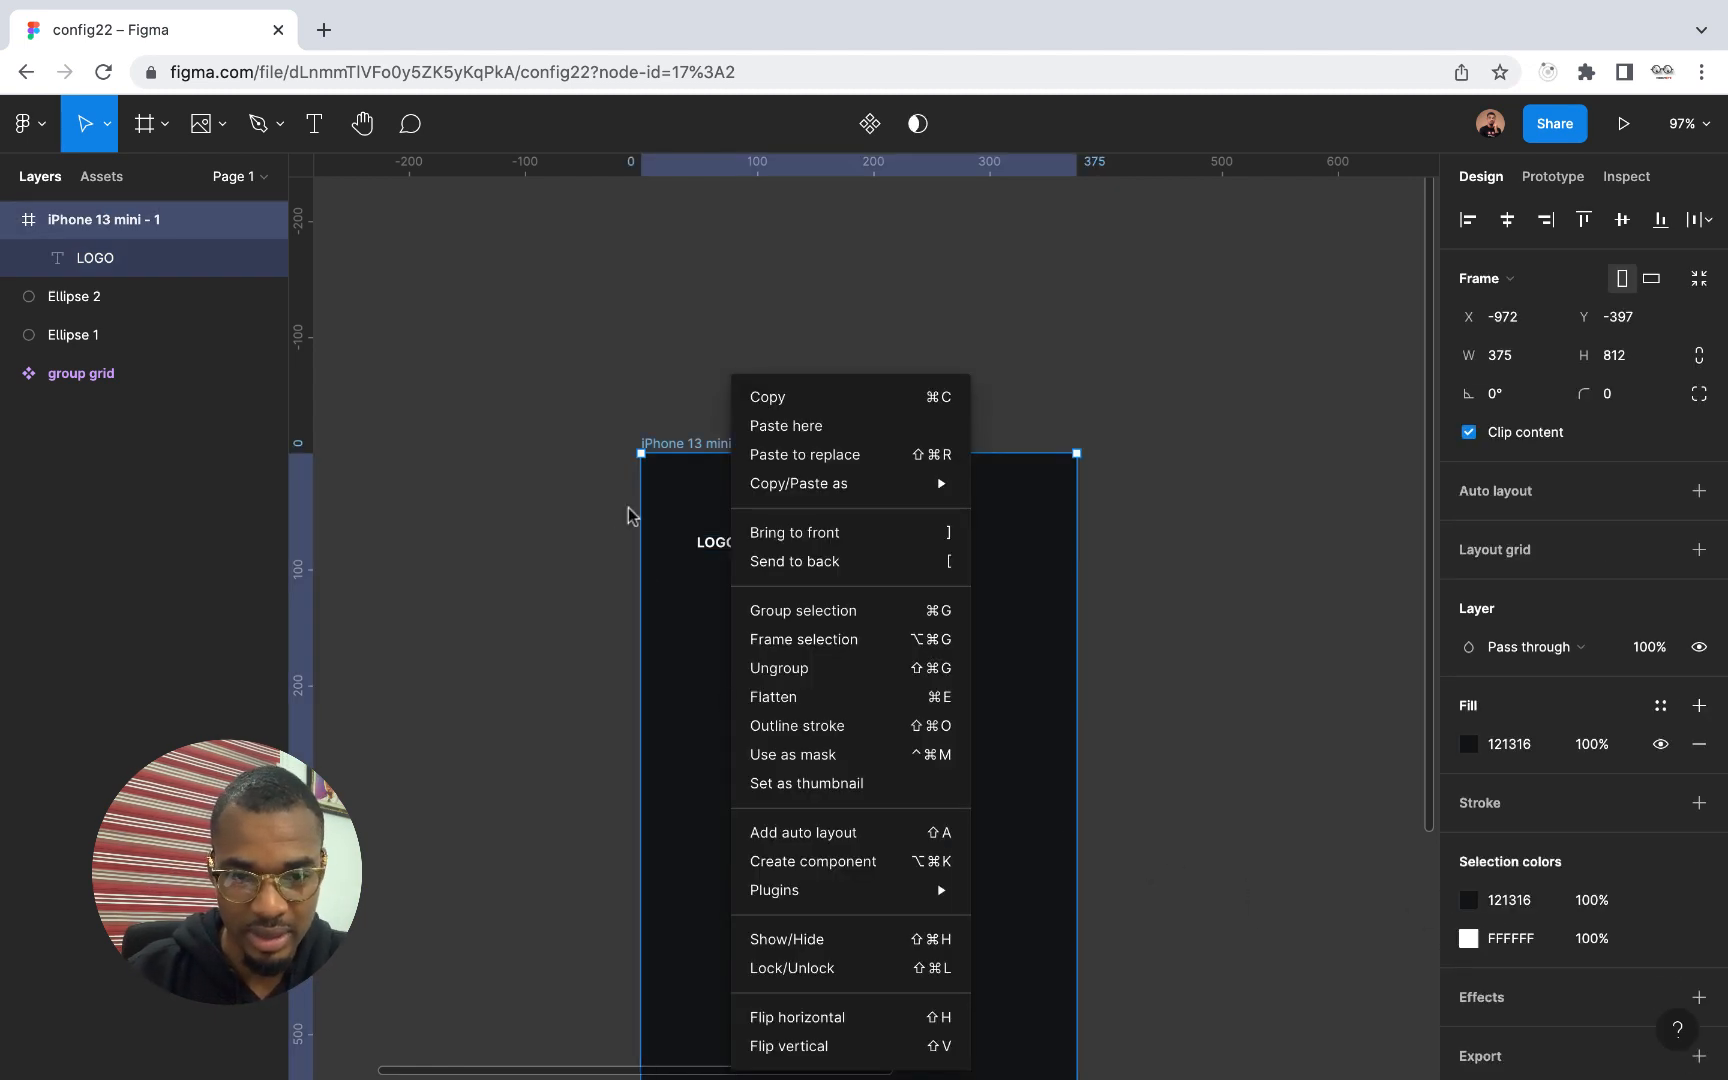
left_click(710, 541)
left_click(716, 545)
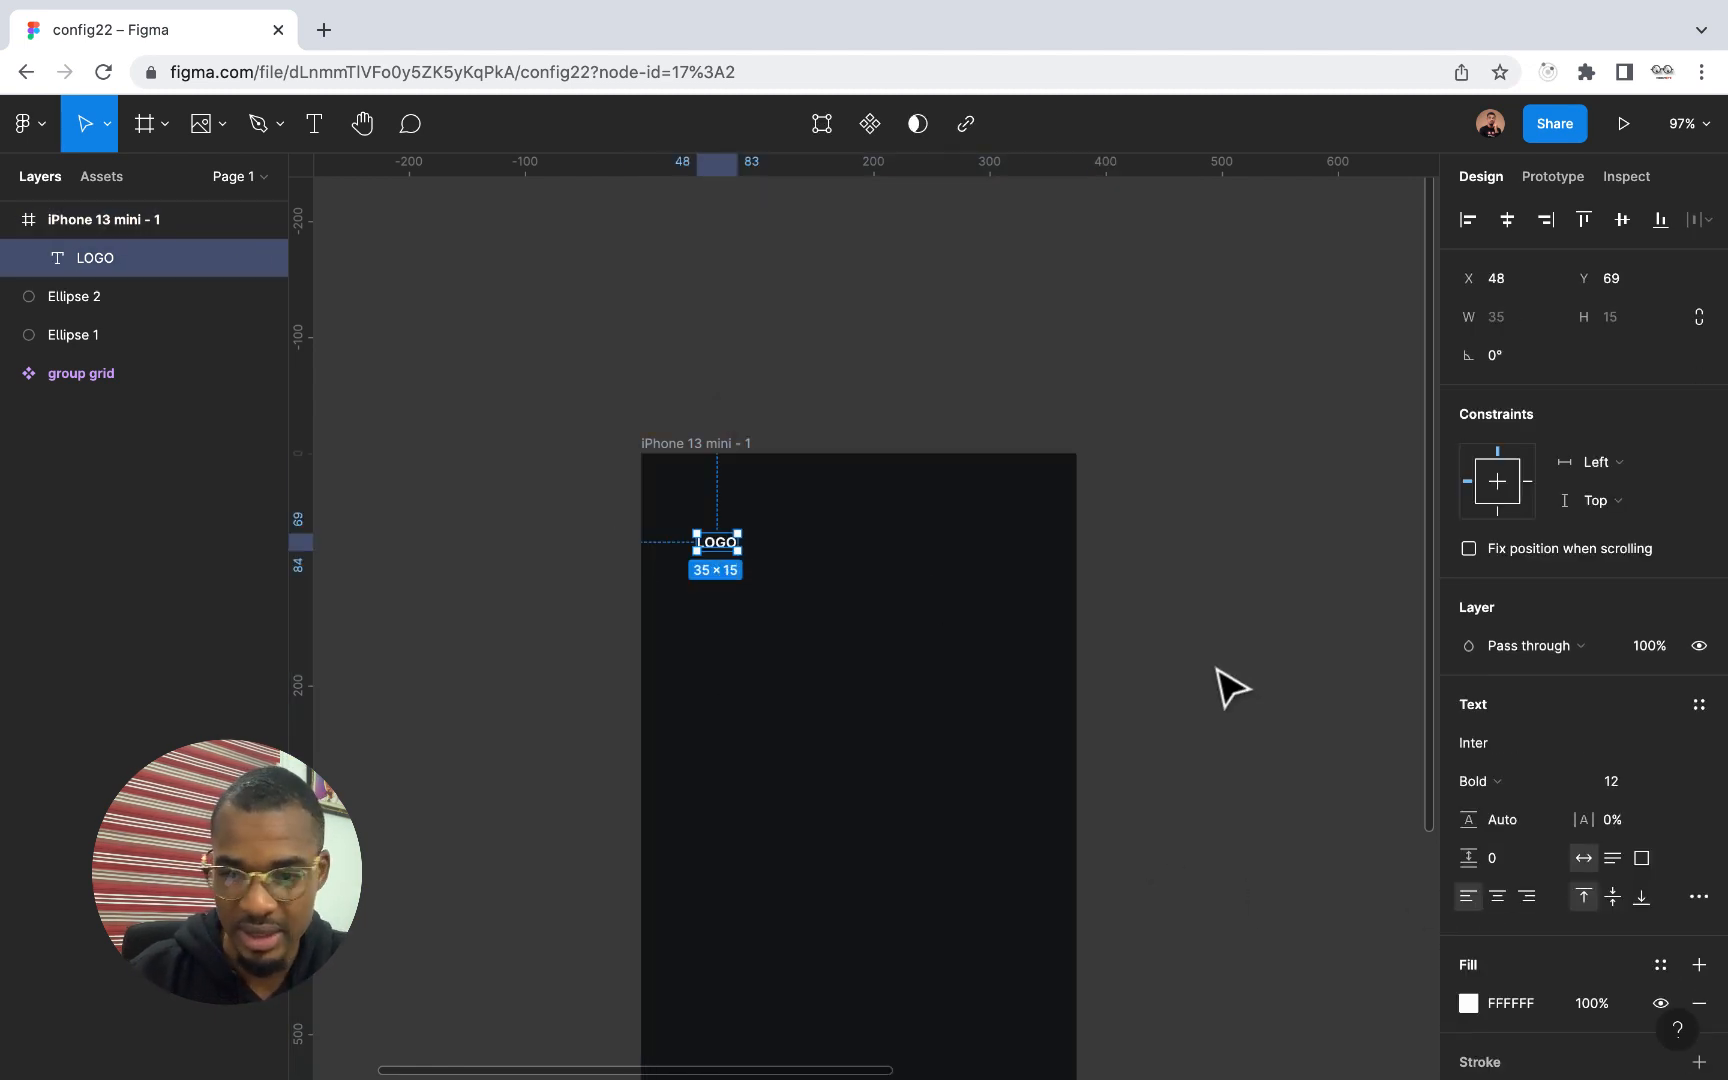
left_click(1672, 781)
left_click(1650, 953)
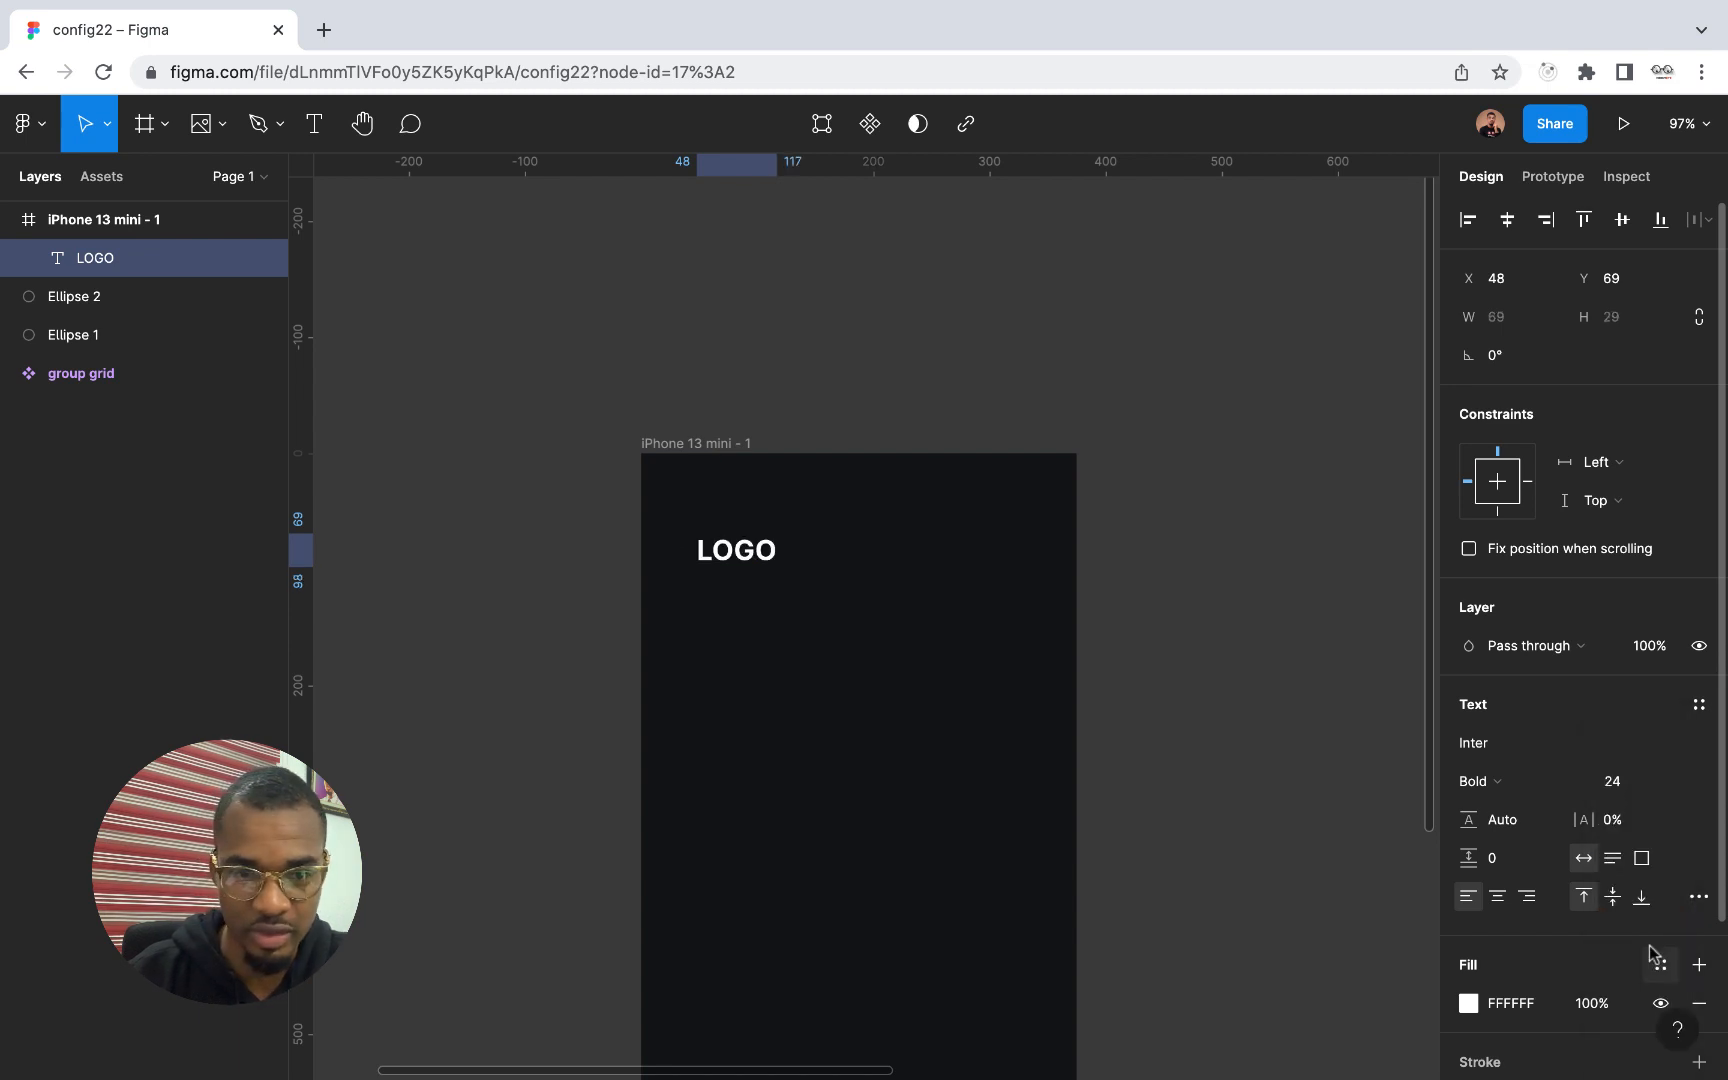
left_click_drag(742, 530, 720, 472)
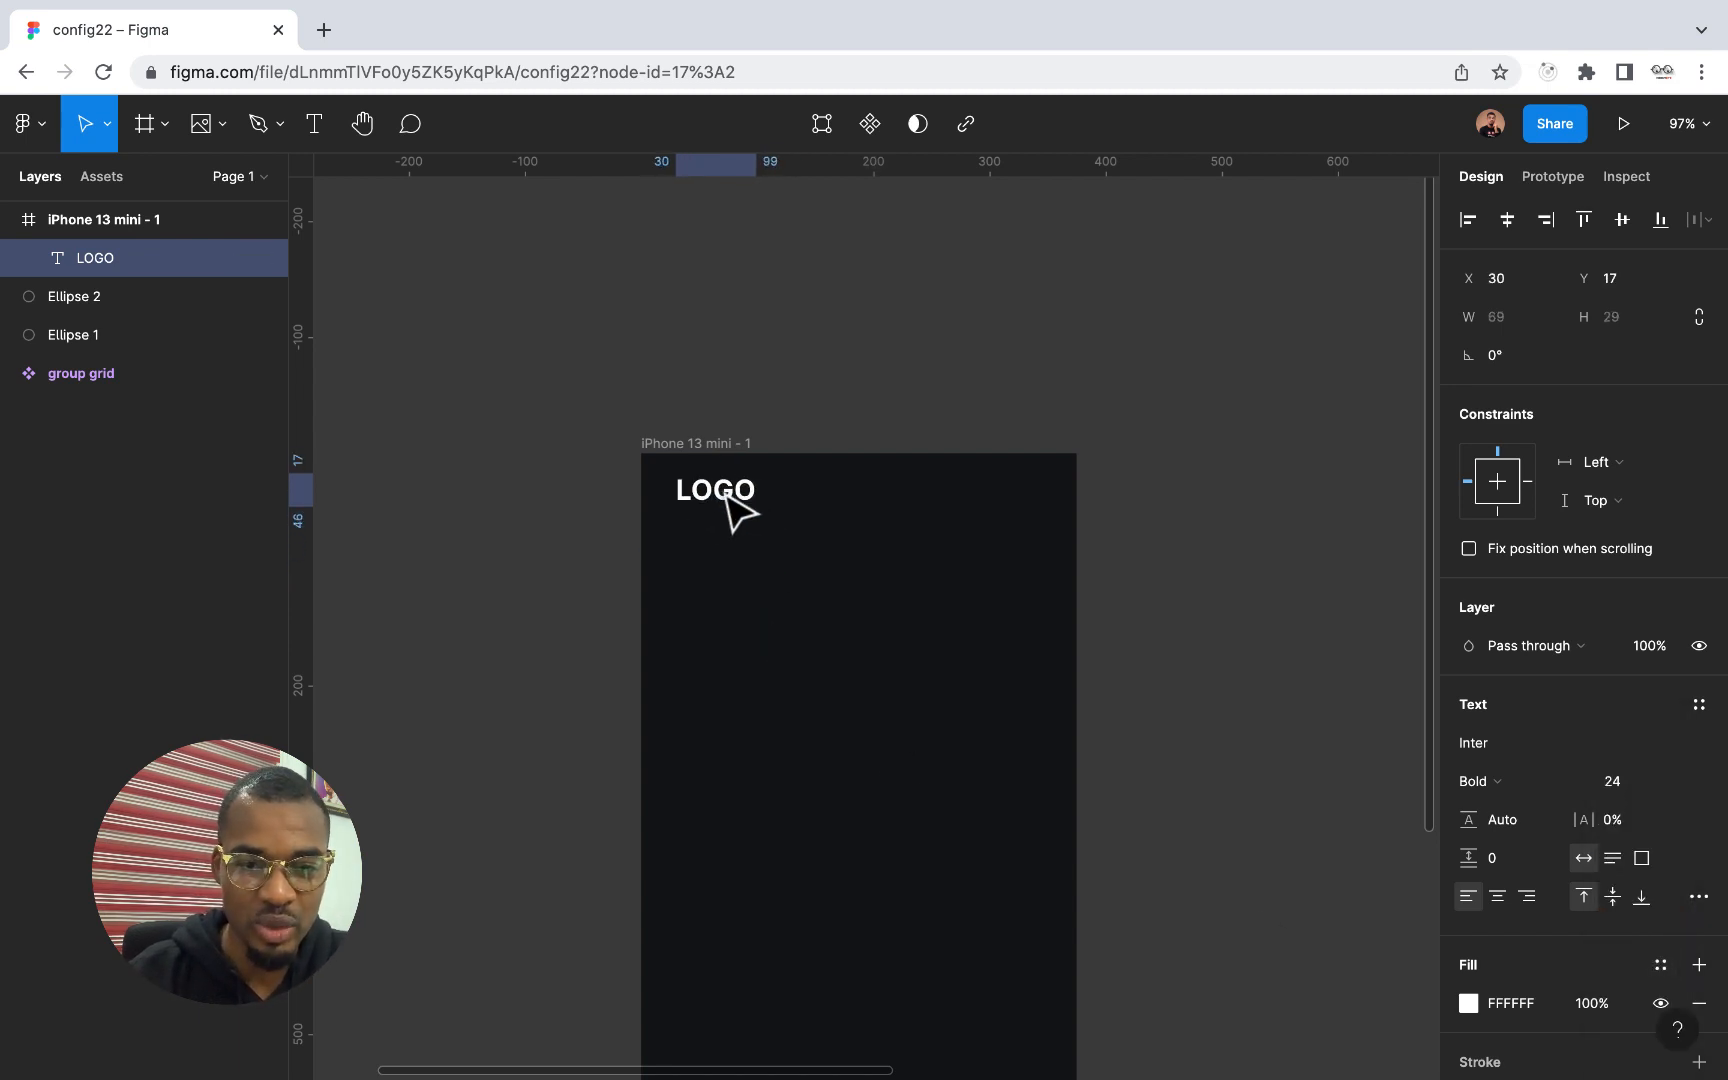
left_click(1129, 588)
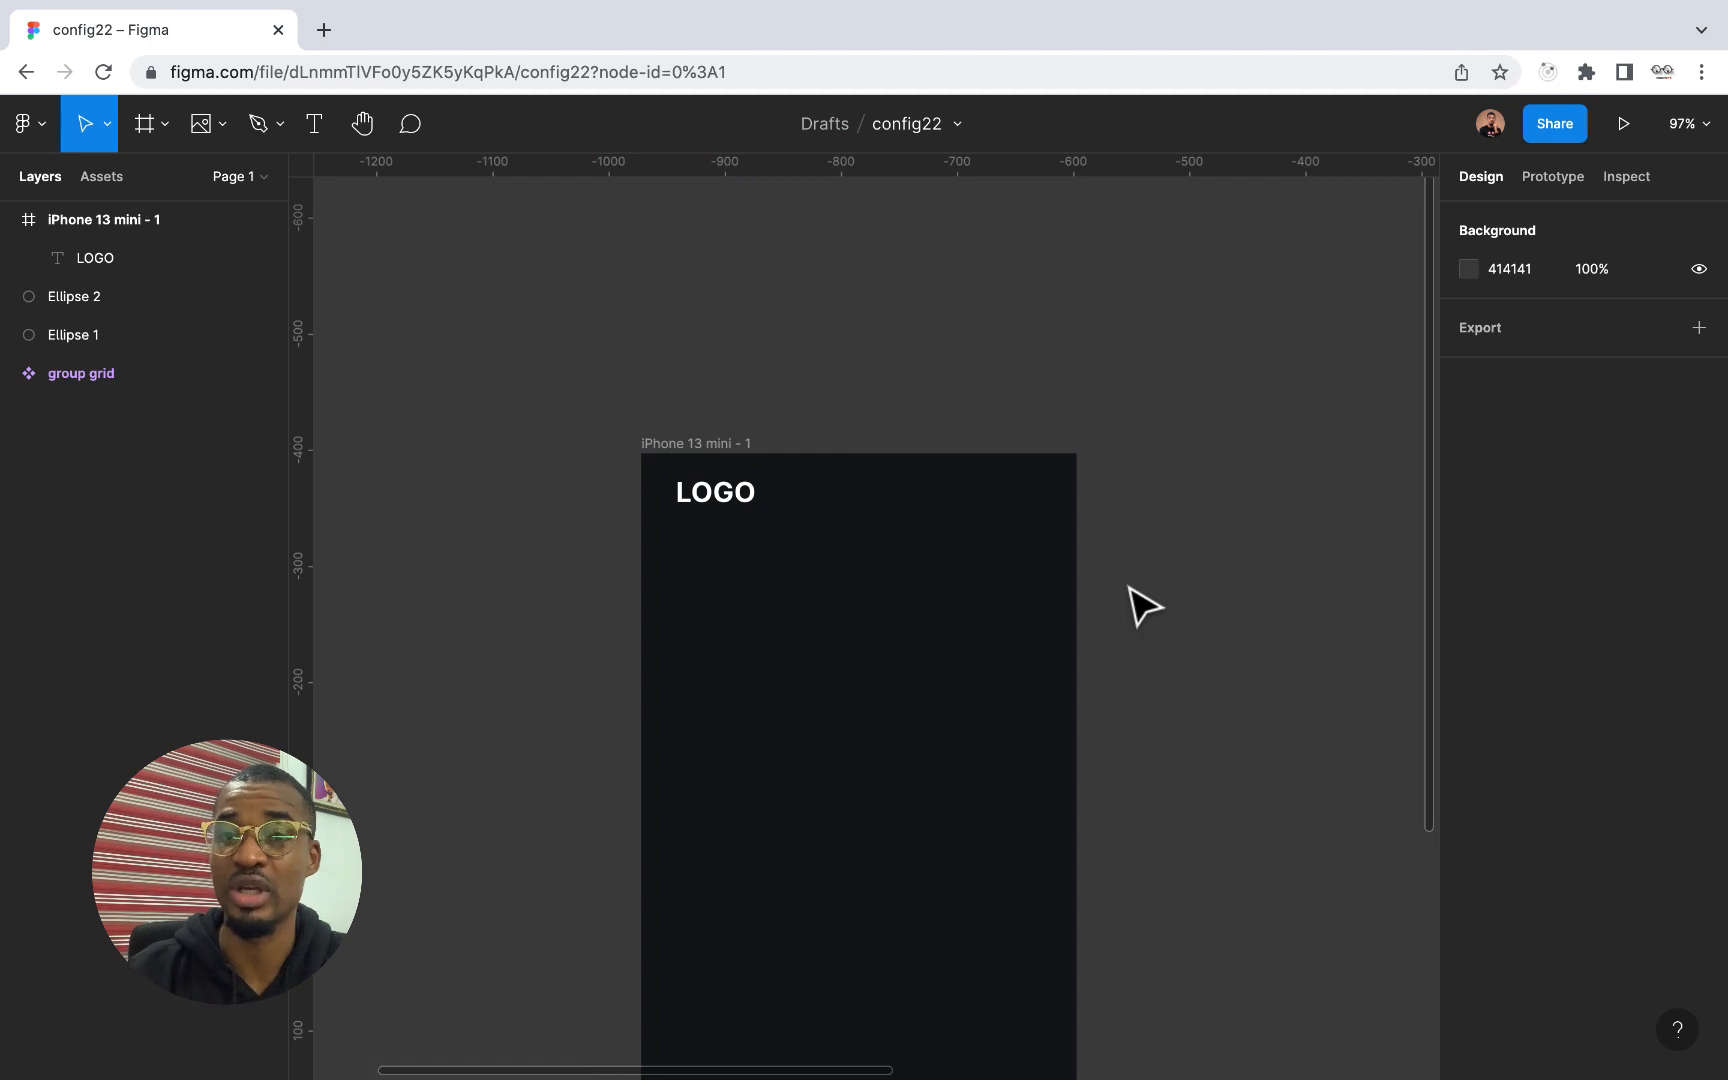
Insert the align-justify menu icon with the Feather Icons plugin
right_click(1129, 588)
mouse_move(1178, 790)
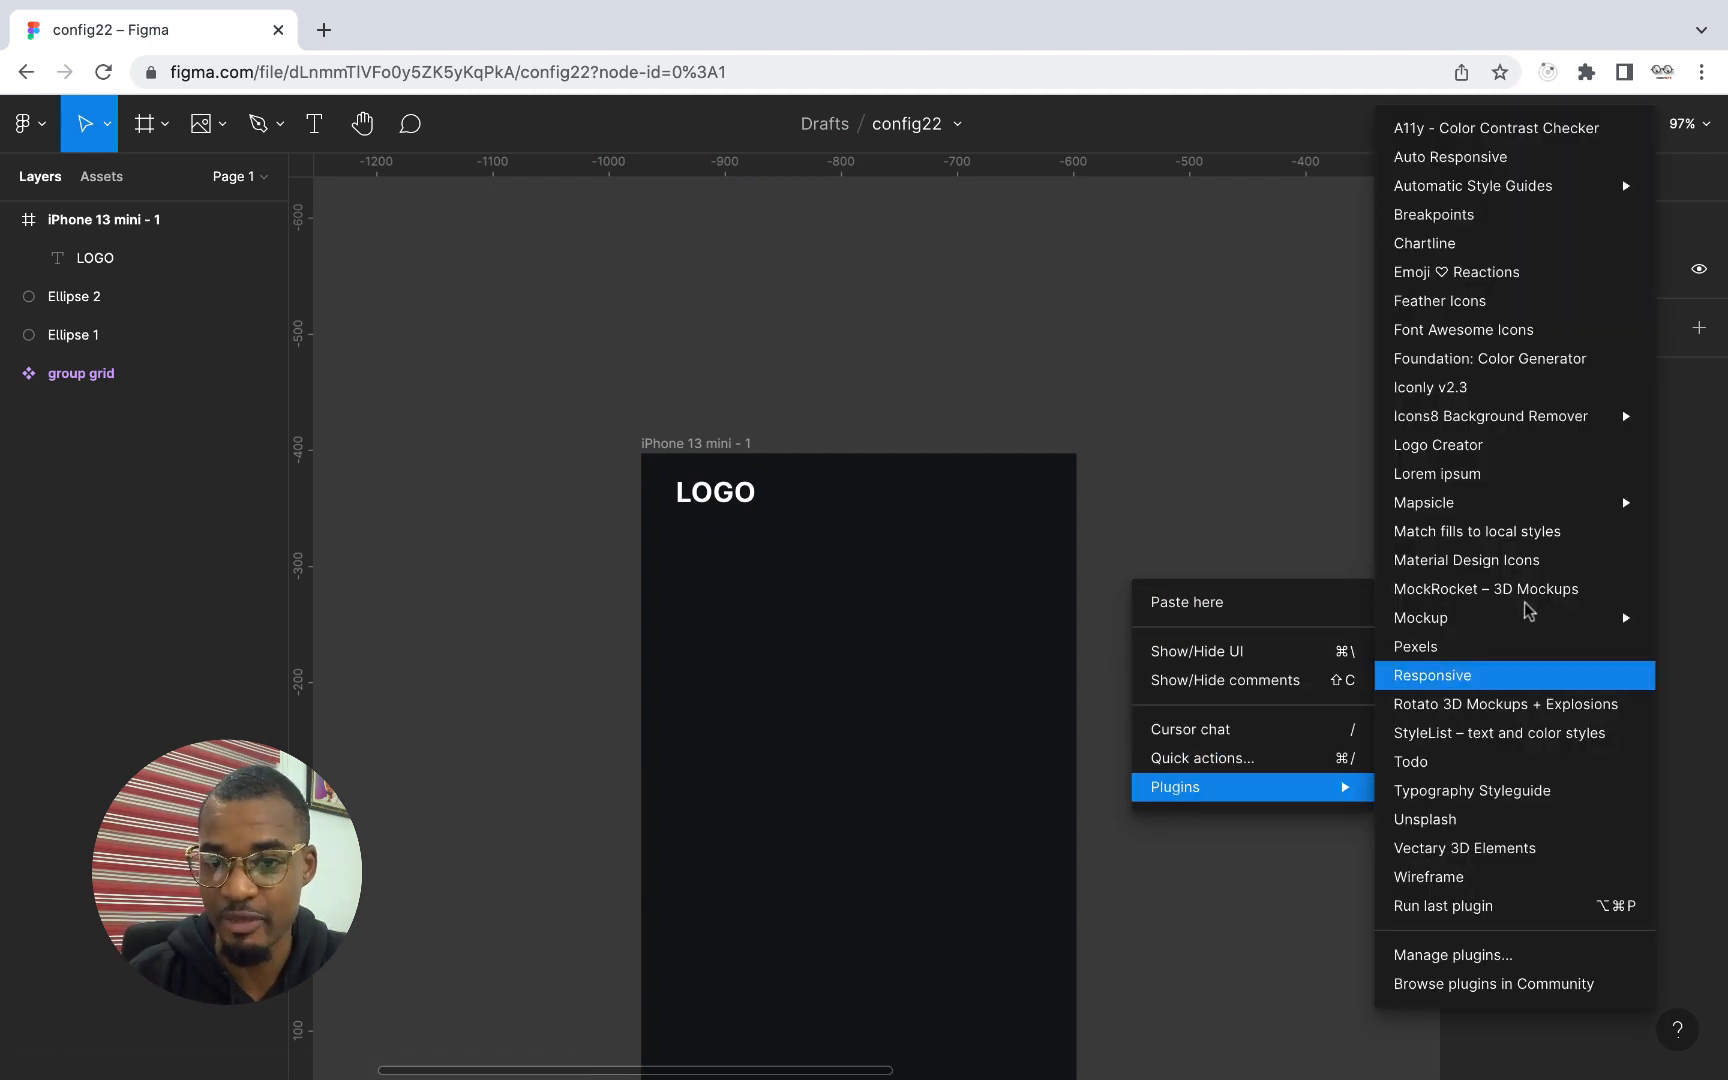
left_click(1463, 307)
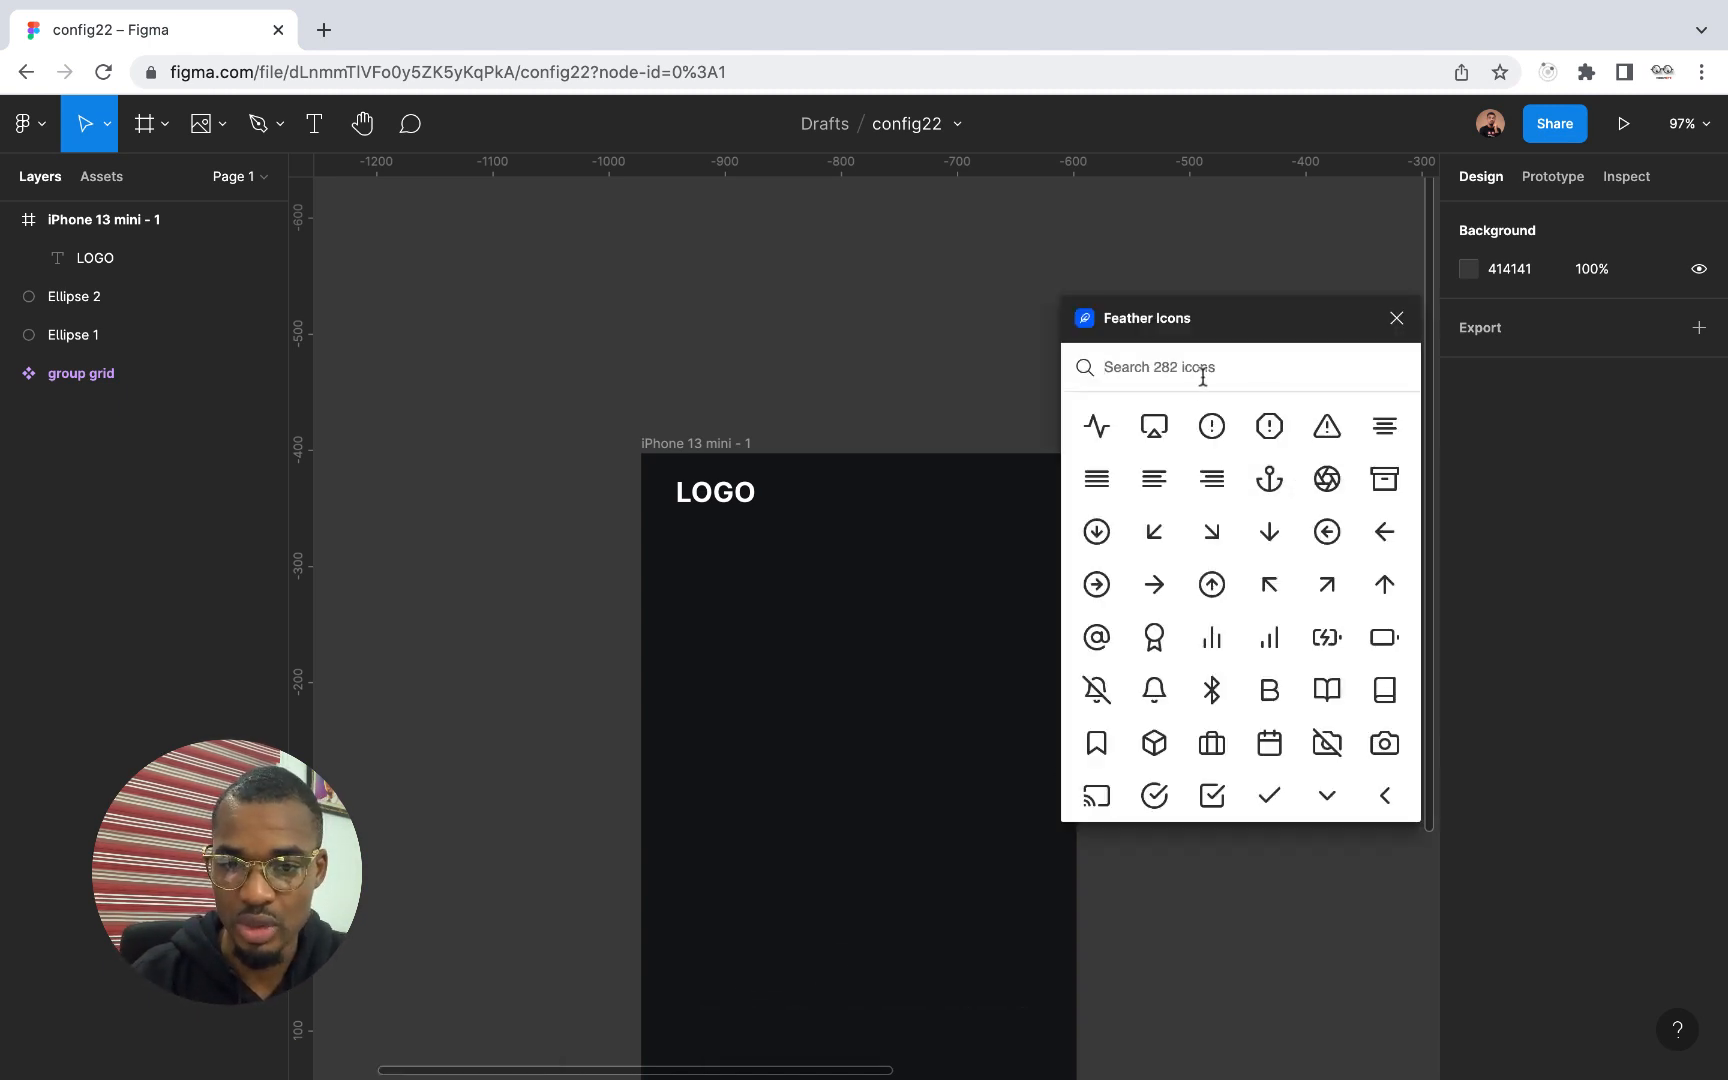
left_click(1093, 487)
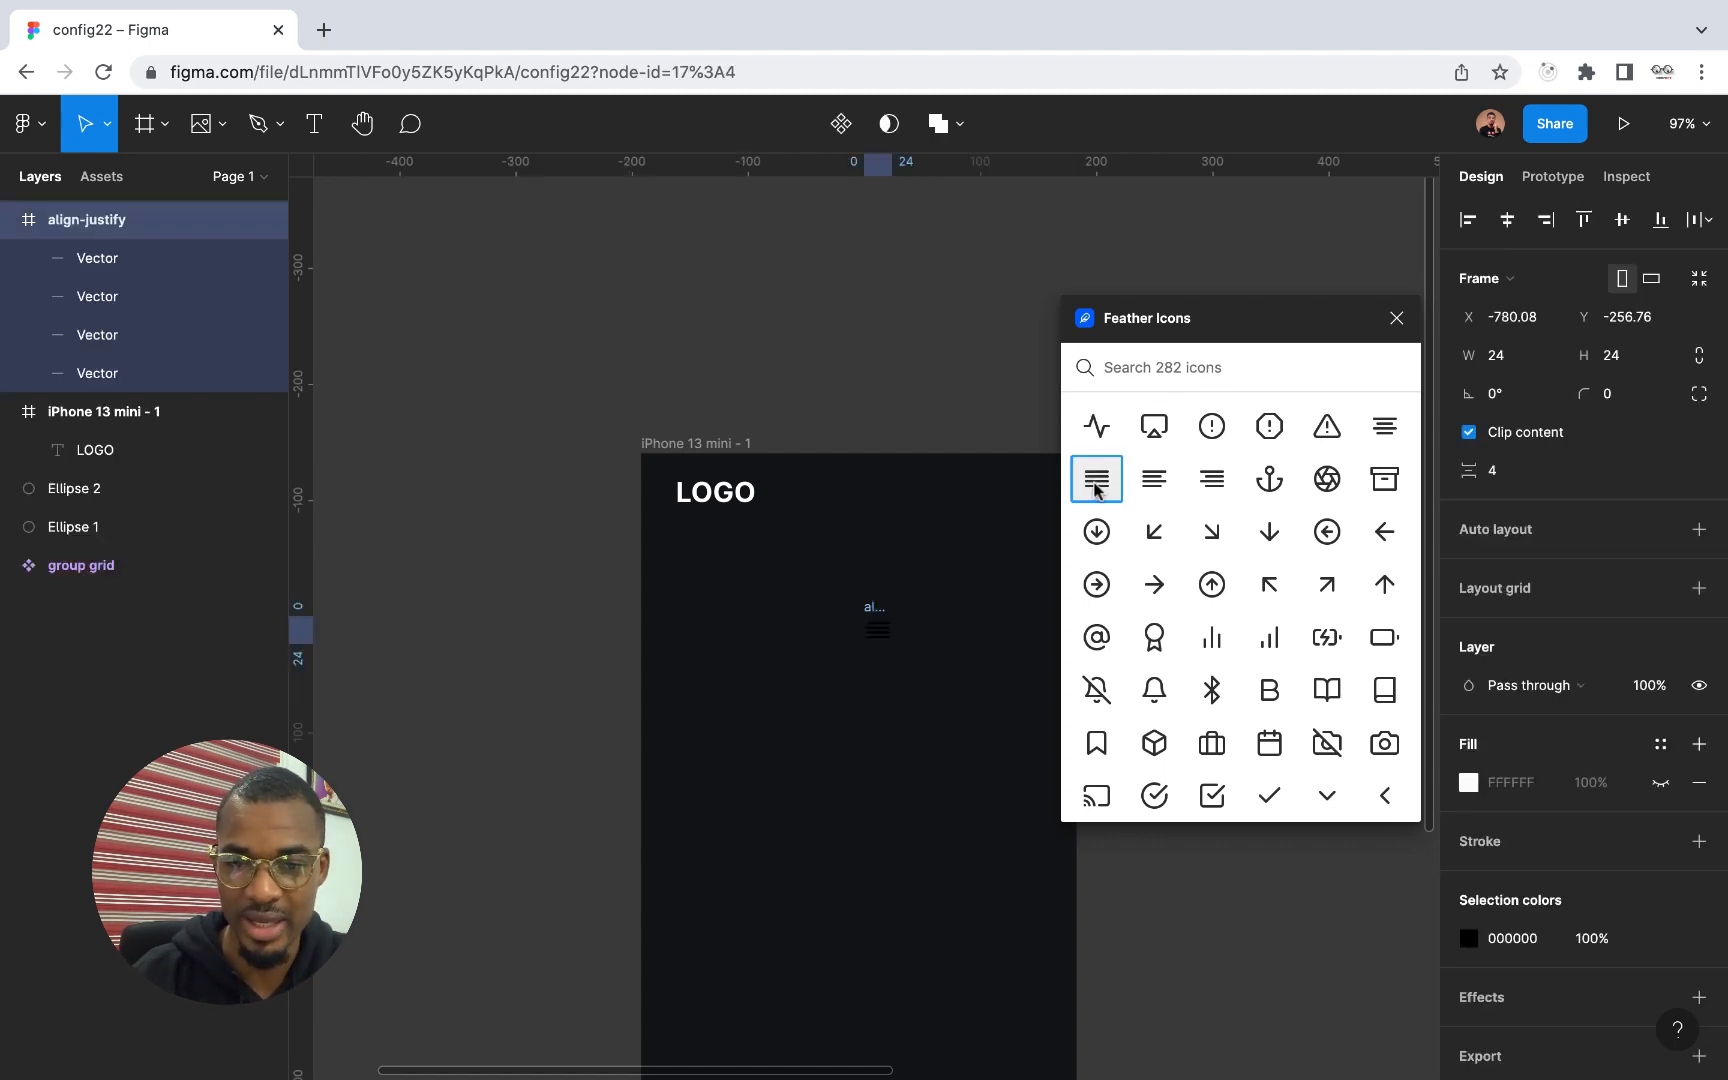
left_click(1396, 318)
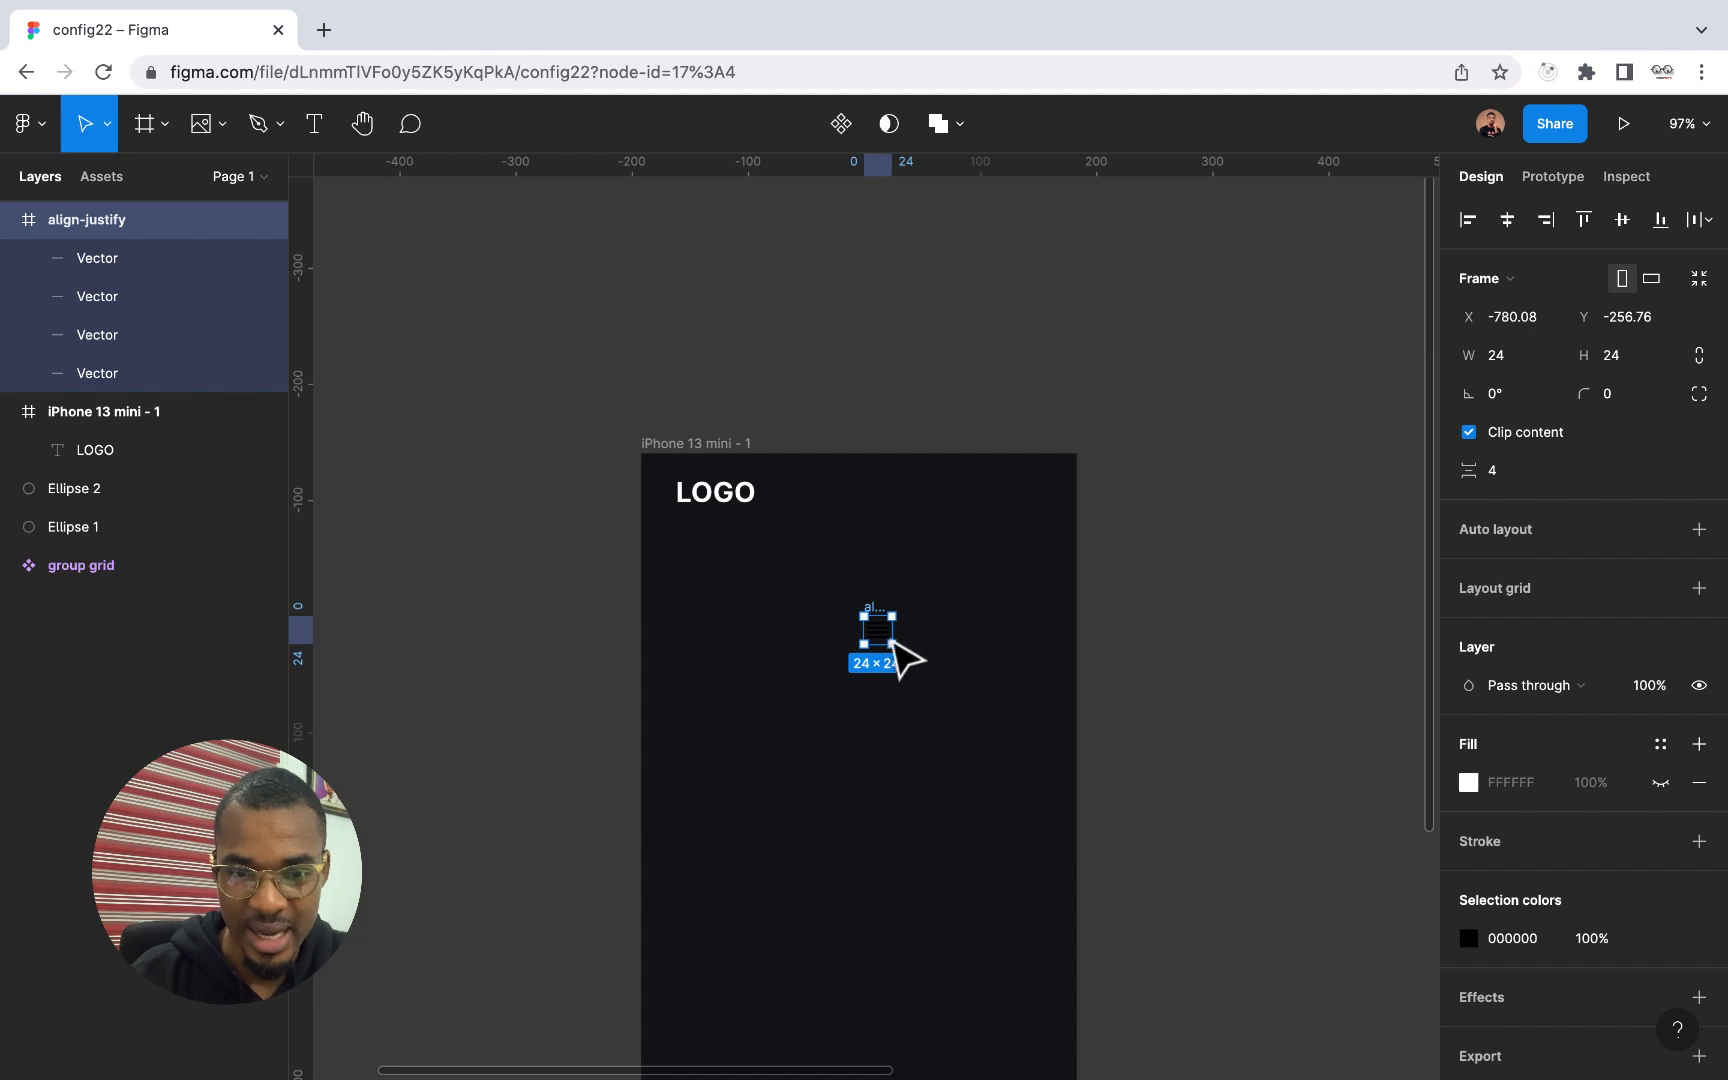
Change the align-justify icon's colour to FFFFFF
left_click(1469, 938)
type("FFFFFF")
key("Return")
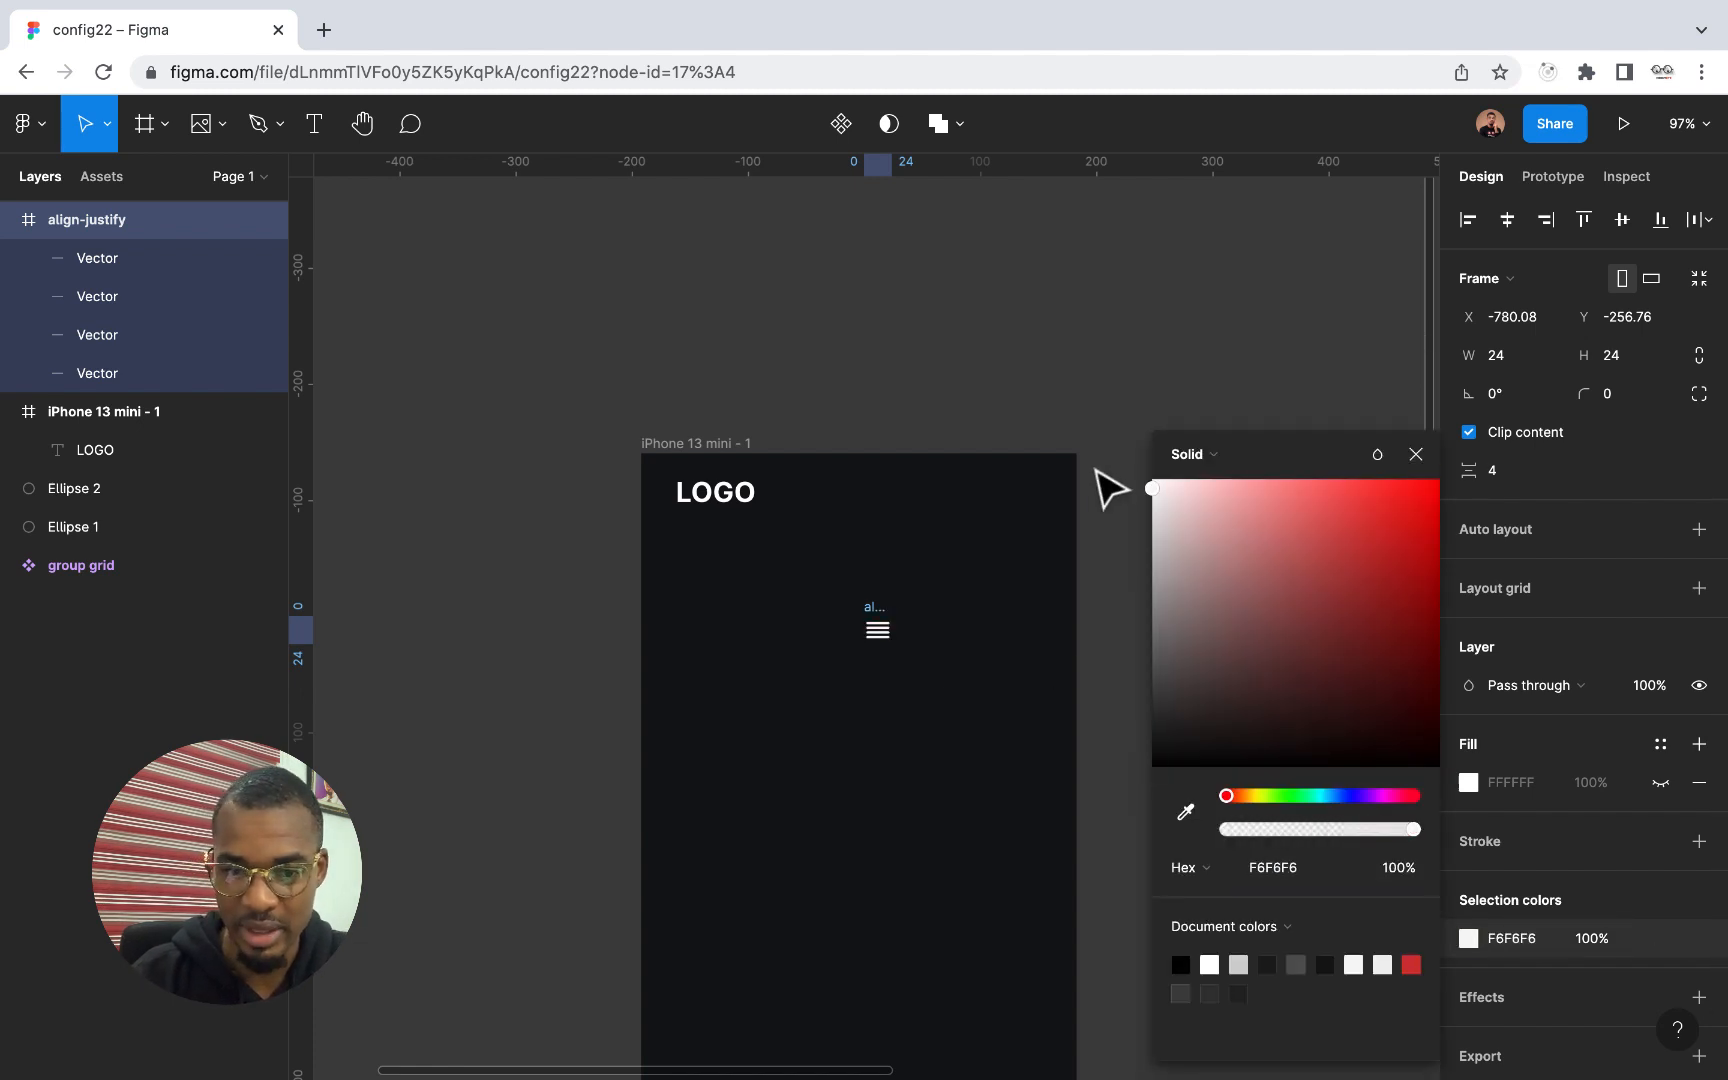
left_click(1415, 454)
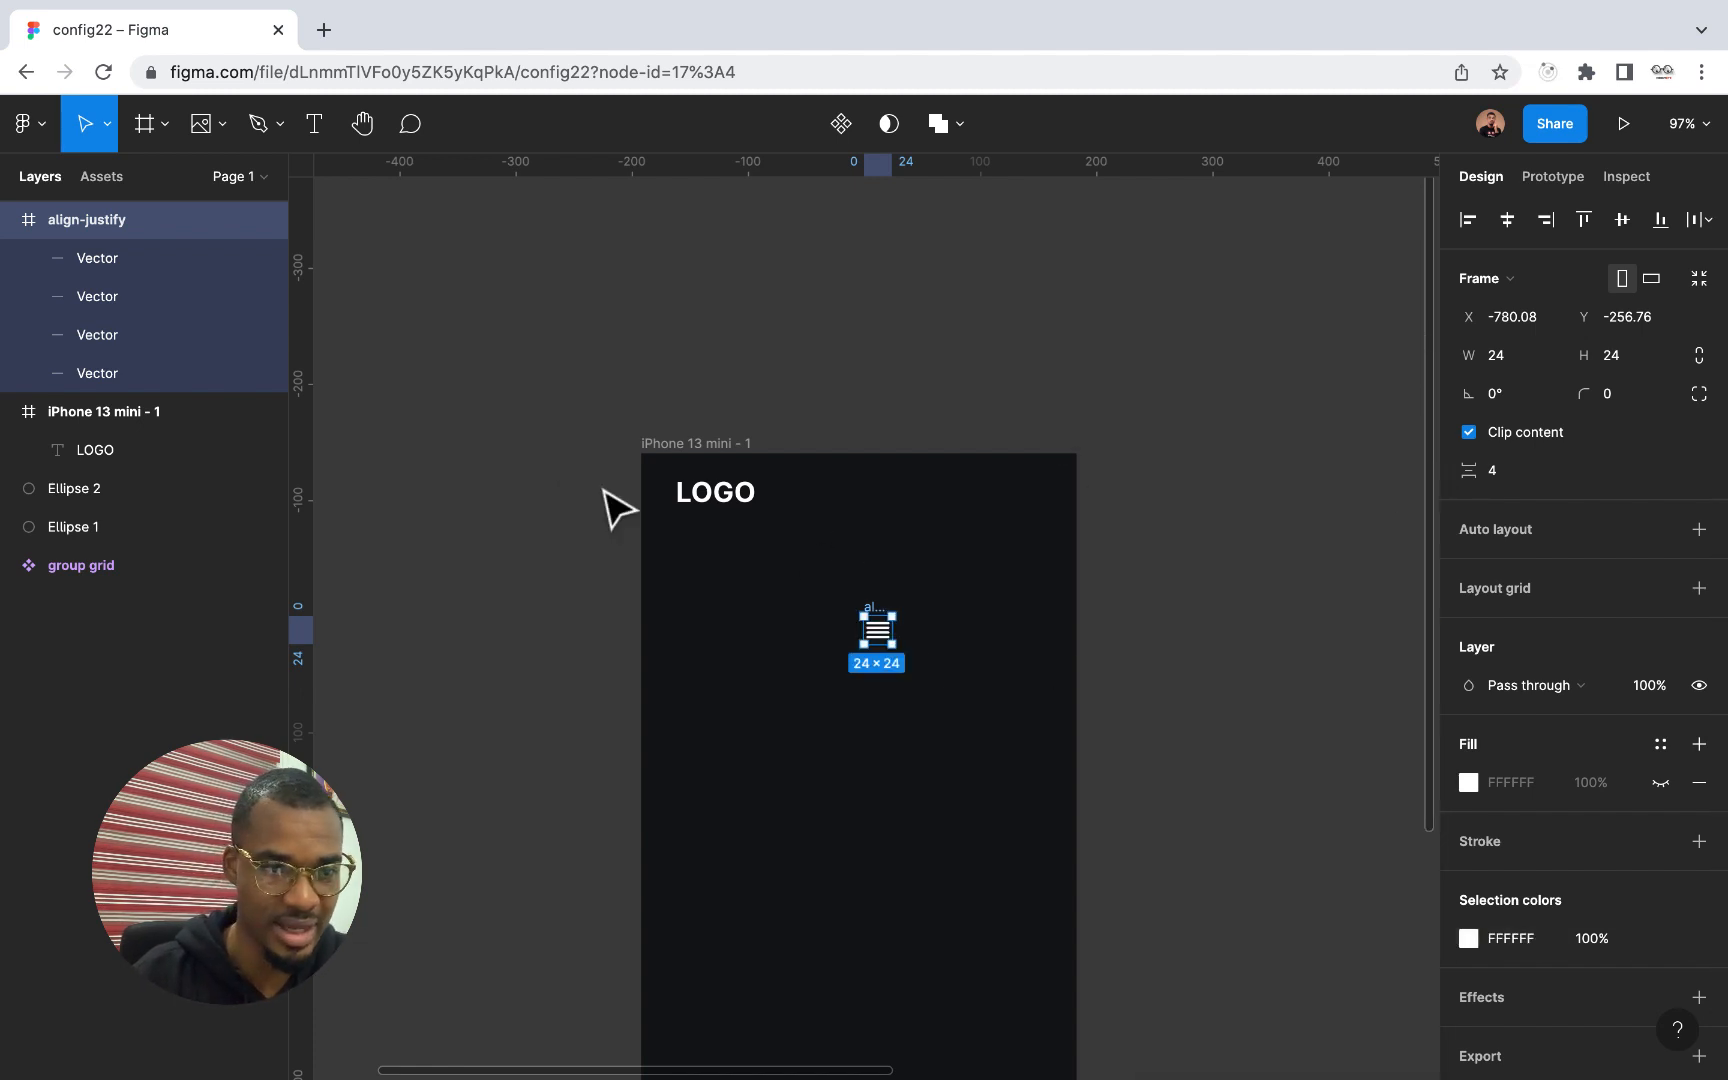
Nest the align-justify icon inside the iPhone 13 mini frame and place it level with LOGO, at about X 163, Y 21
left_click(9, 219)
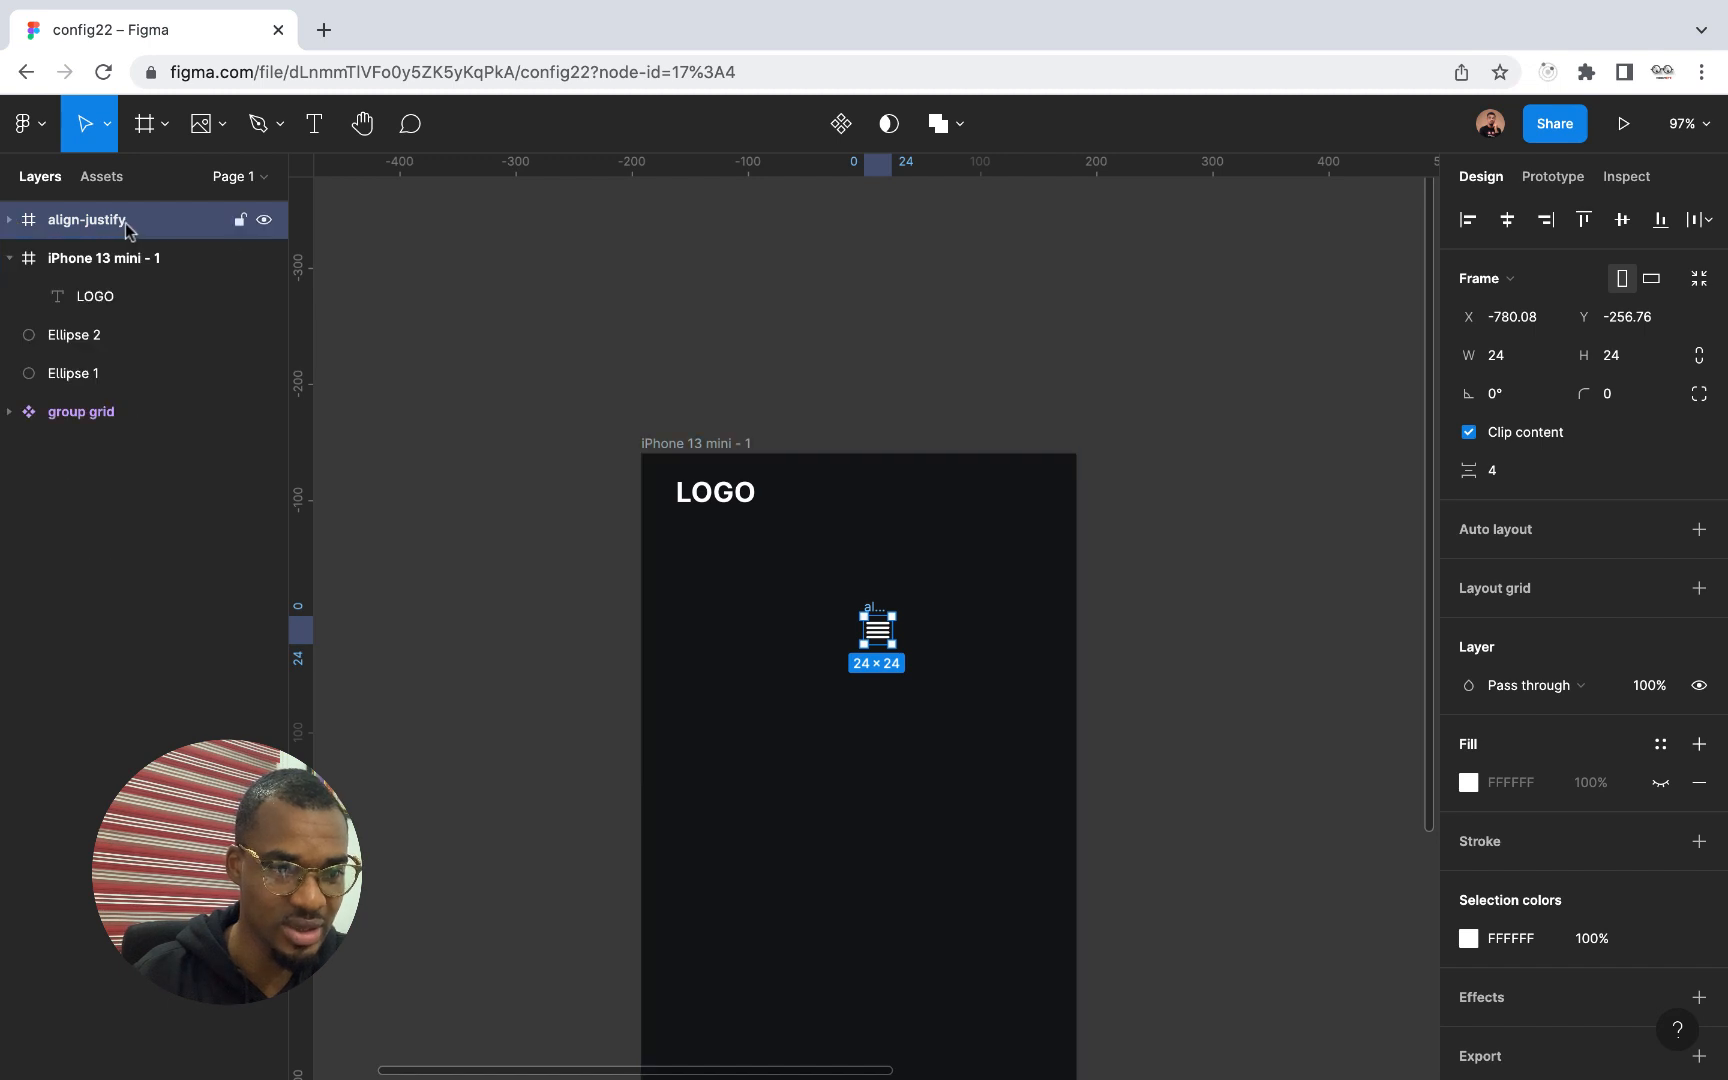
left_click_drag(118, 233, 114, 295)
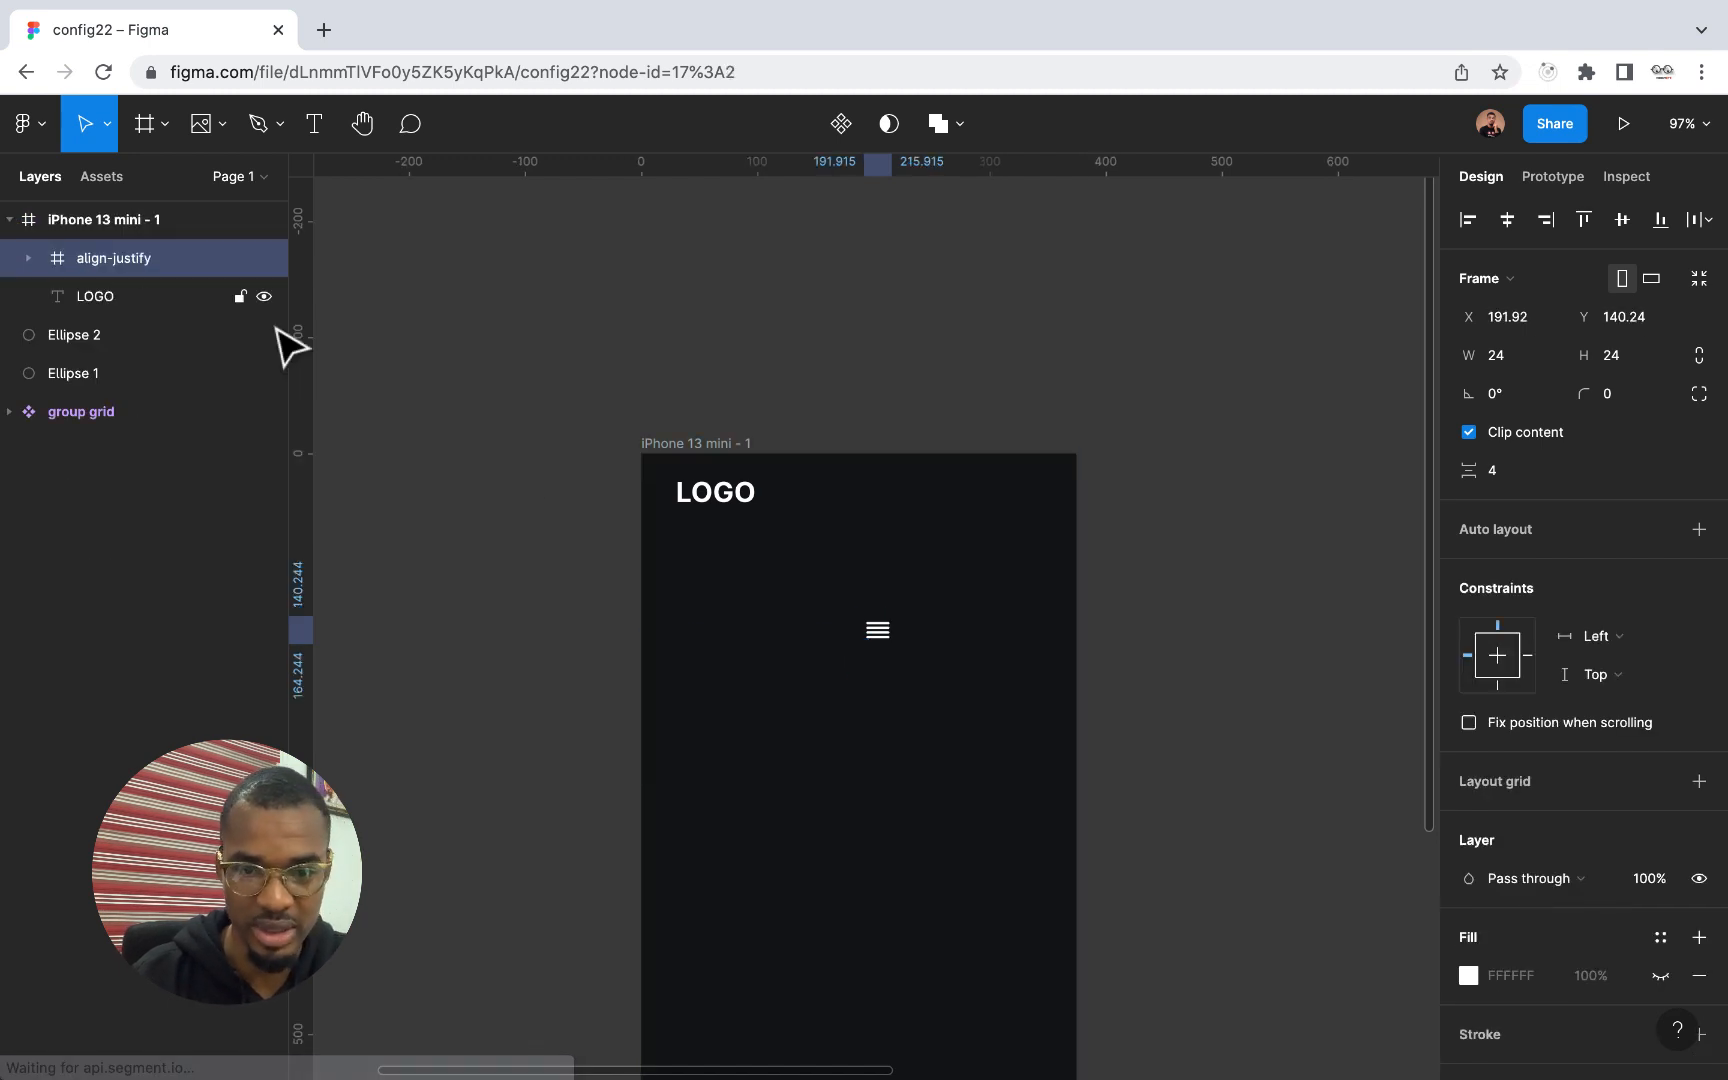
scroll(870, 625, "up", 5)
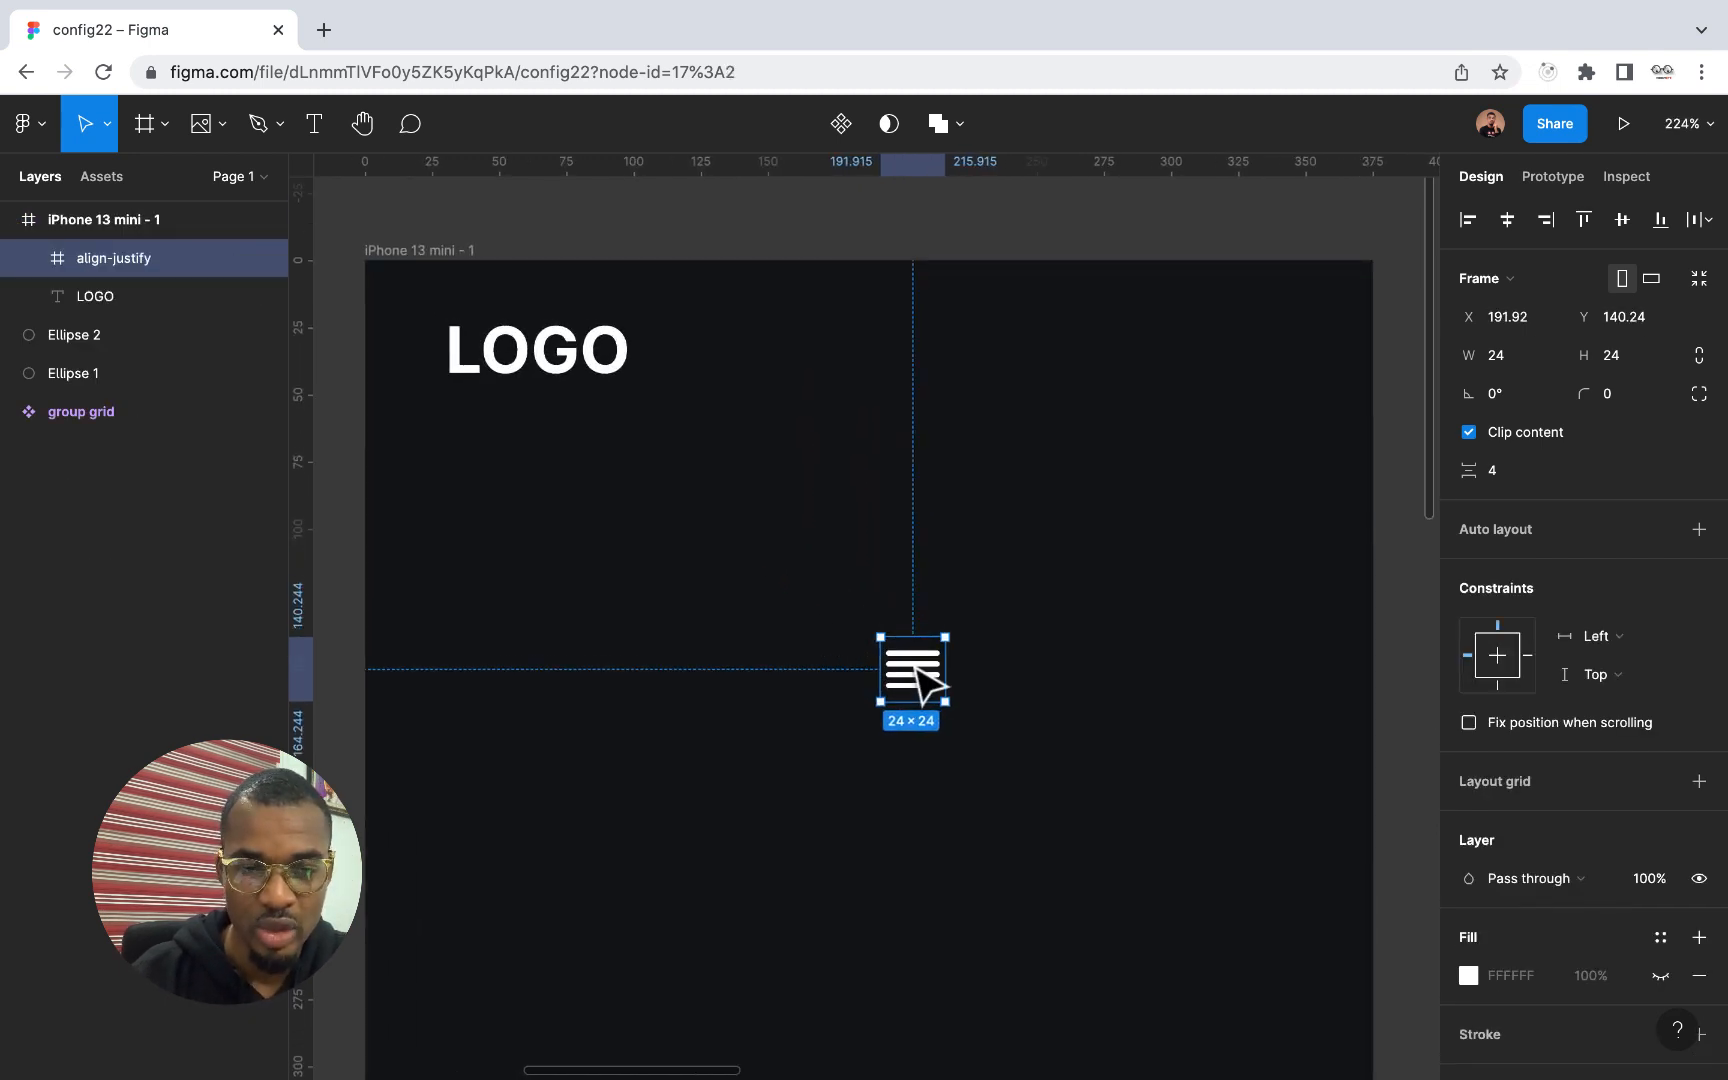
left_click_drag(926, 686, 838, 348)
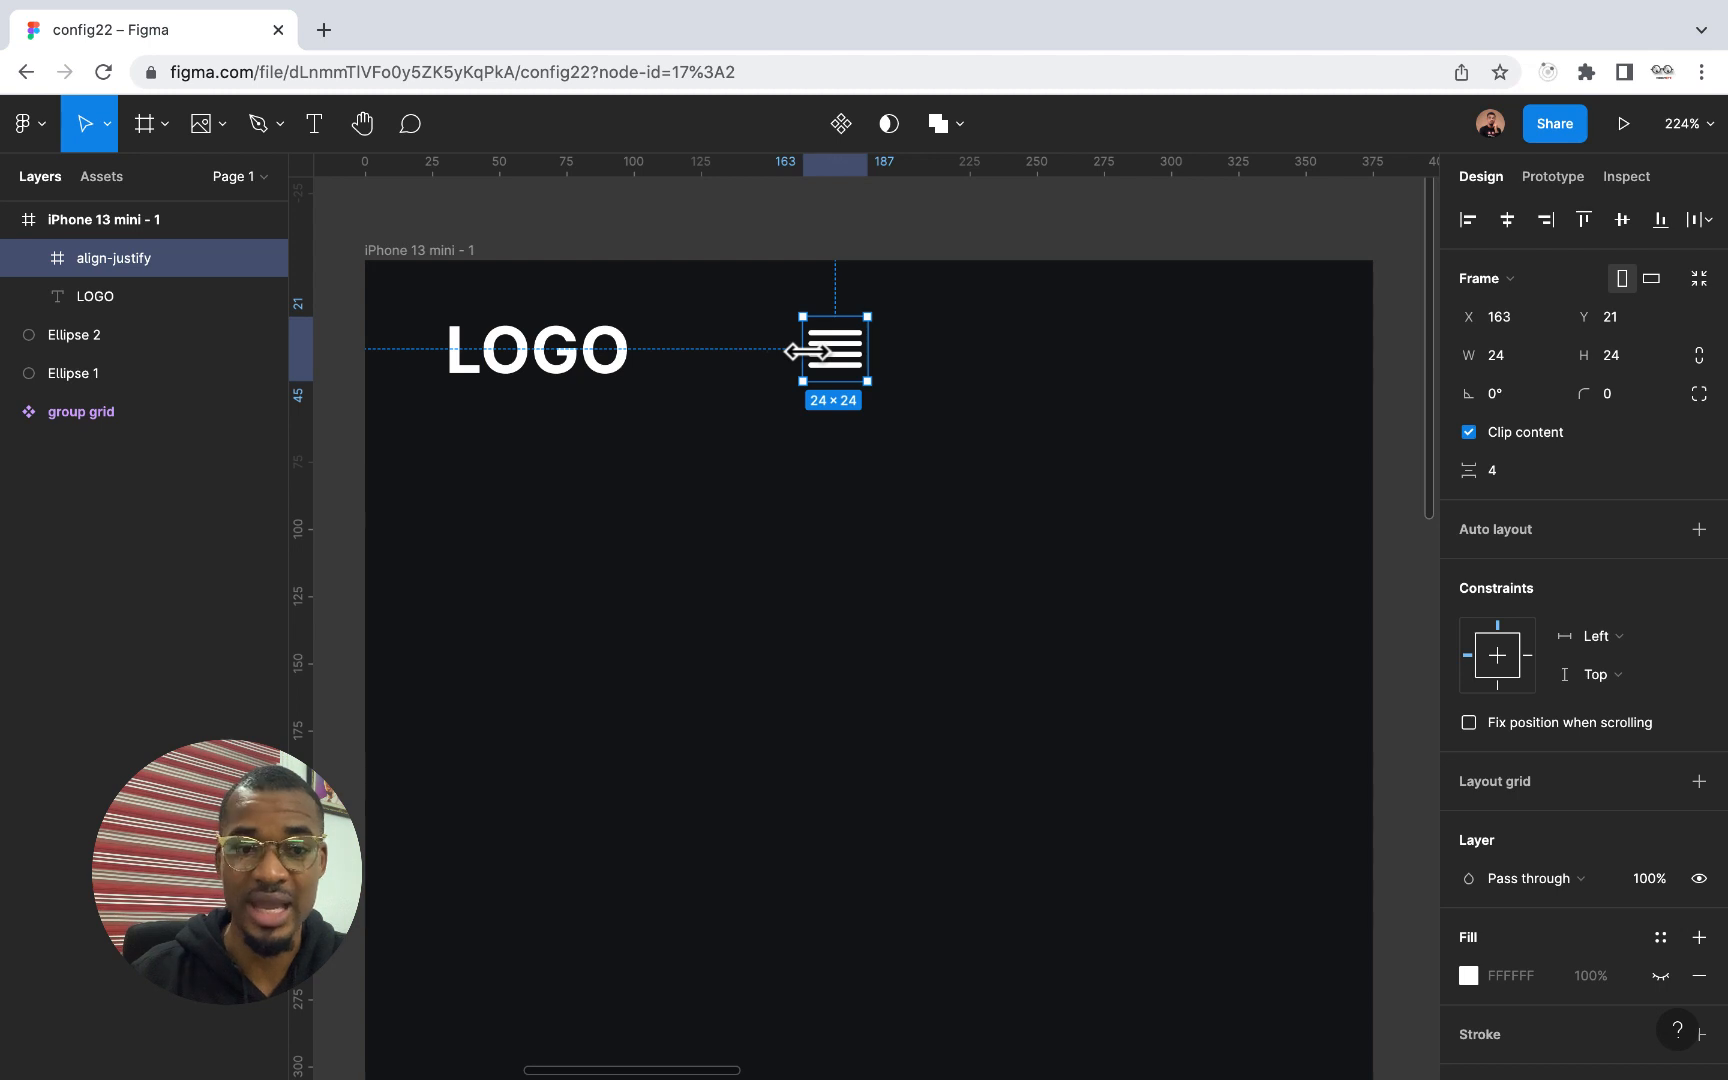
Combine LOGO and the menu icon in a horizontal auto layout with 178 spacing, positioned at about X 35, Y 20
left_click(576, 366, "shift")
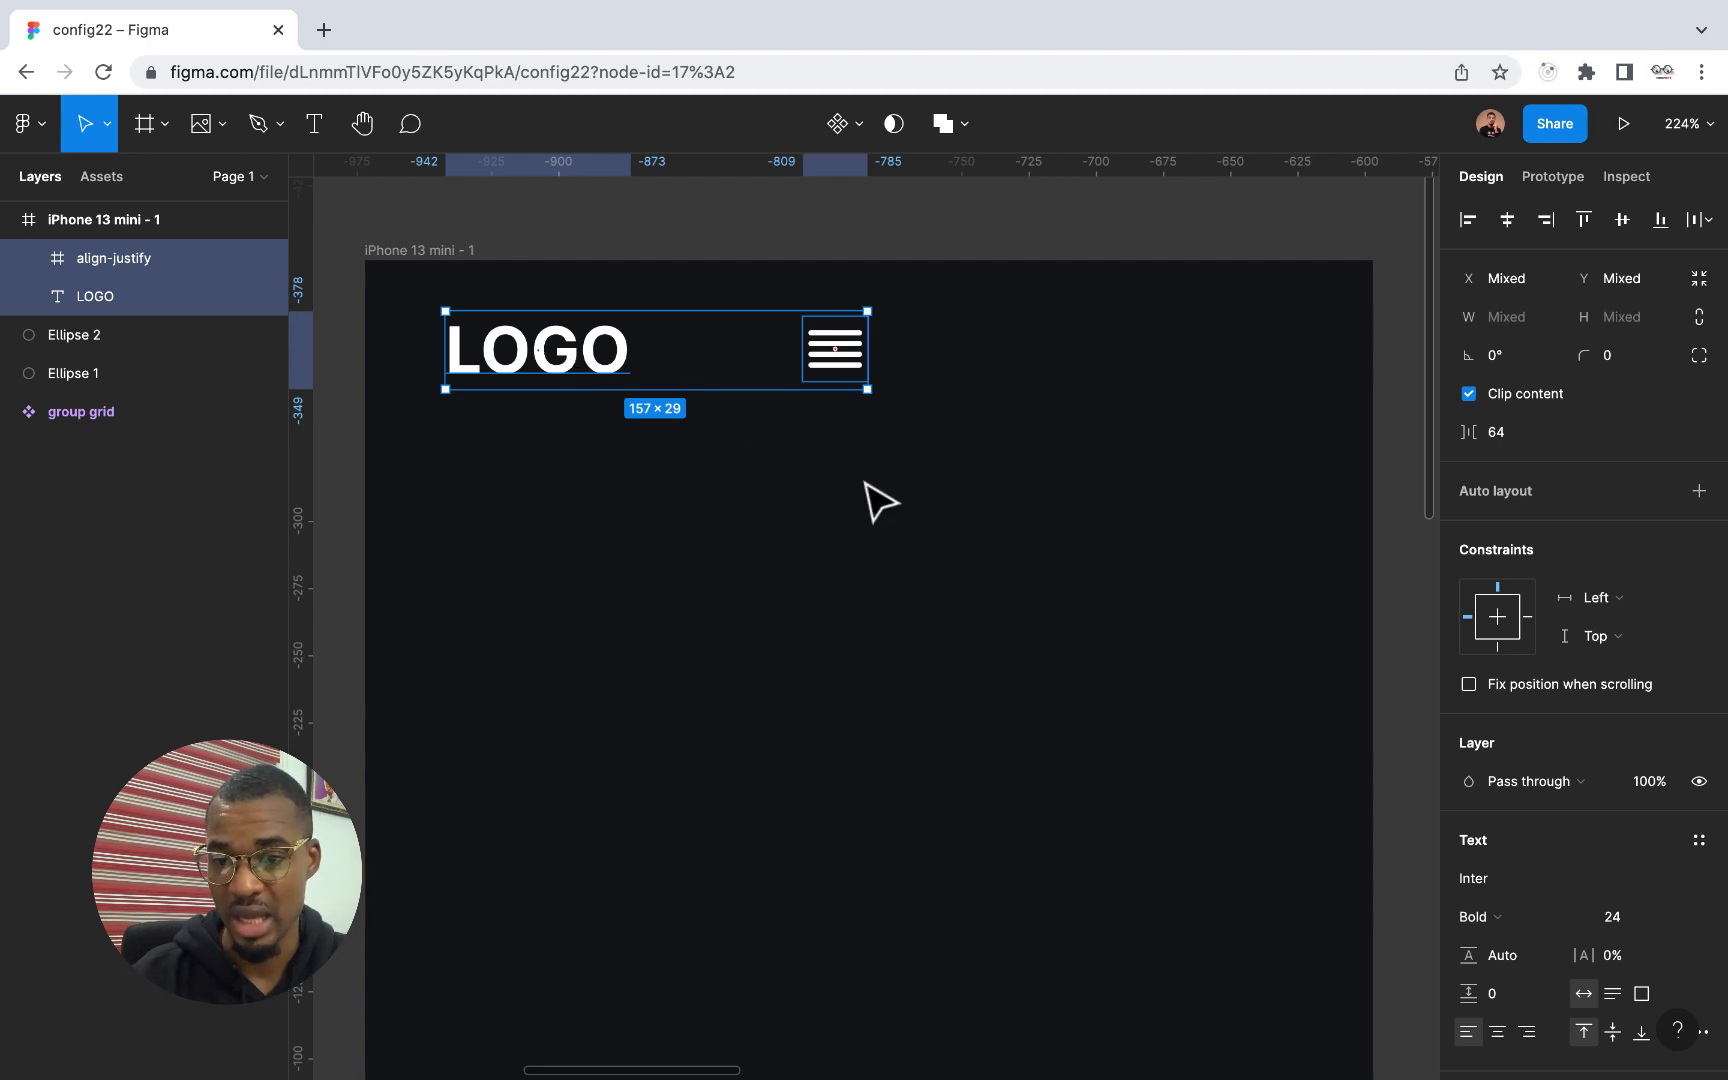
left_click(1697, 491)
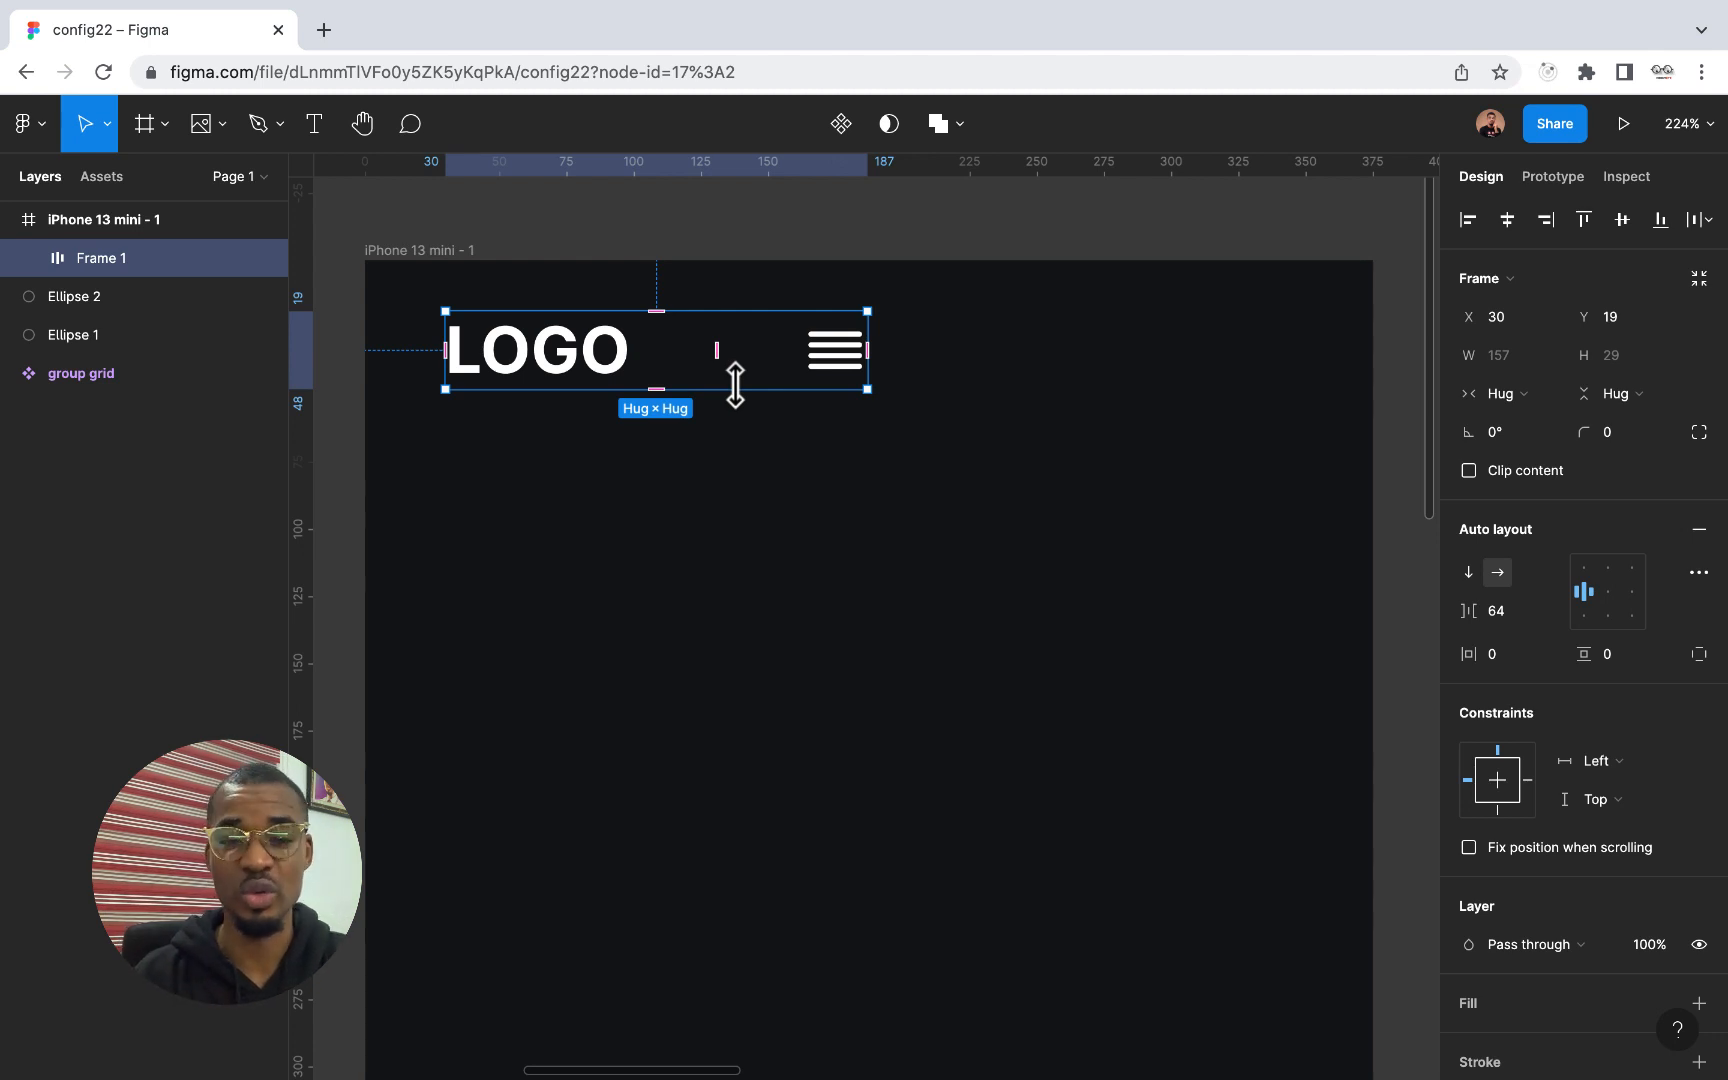
left_click_drag(708, 353, 868, 360)
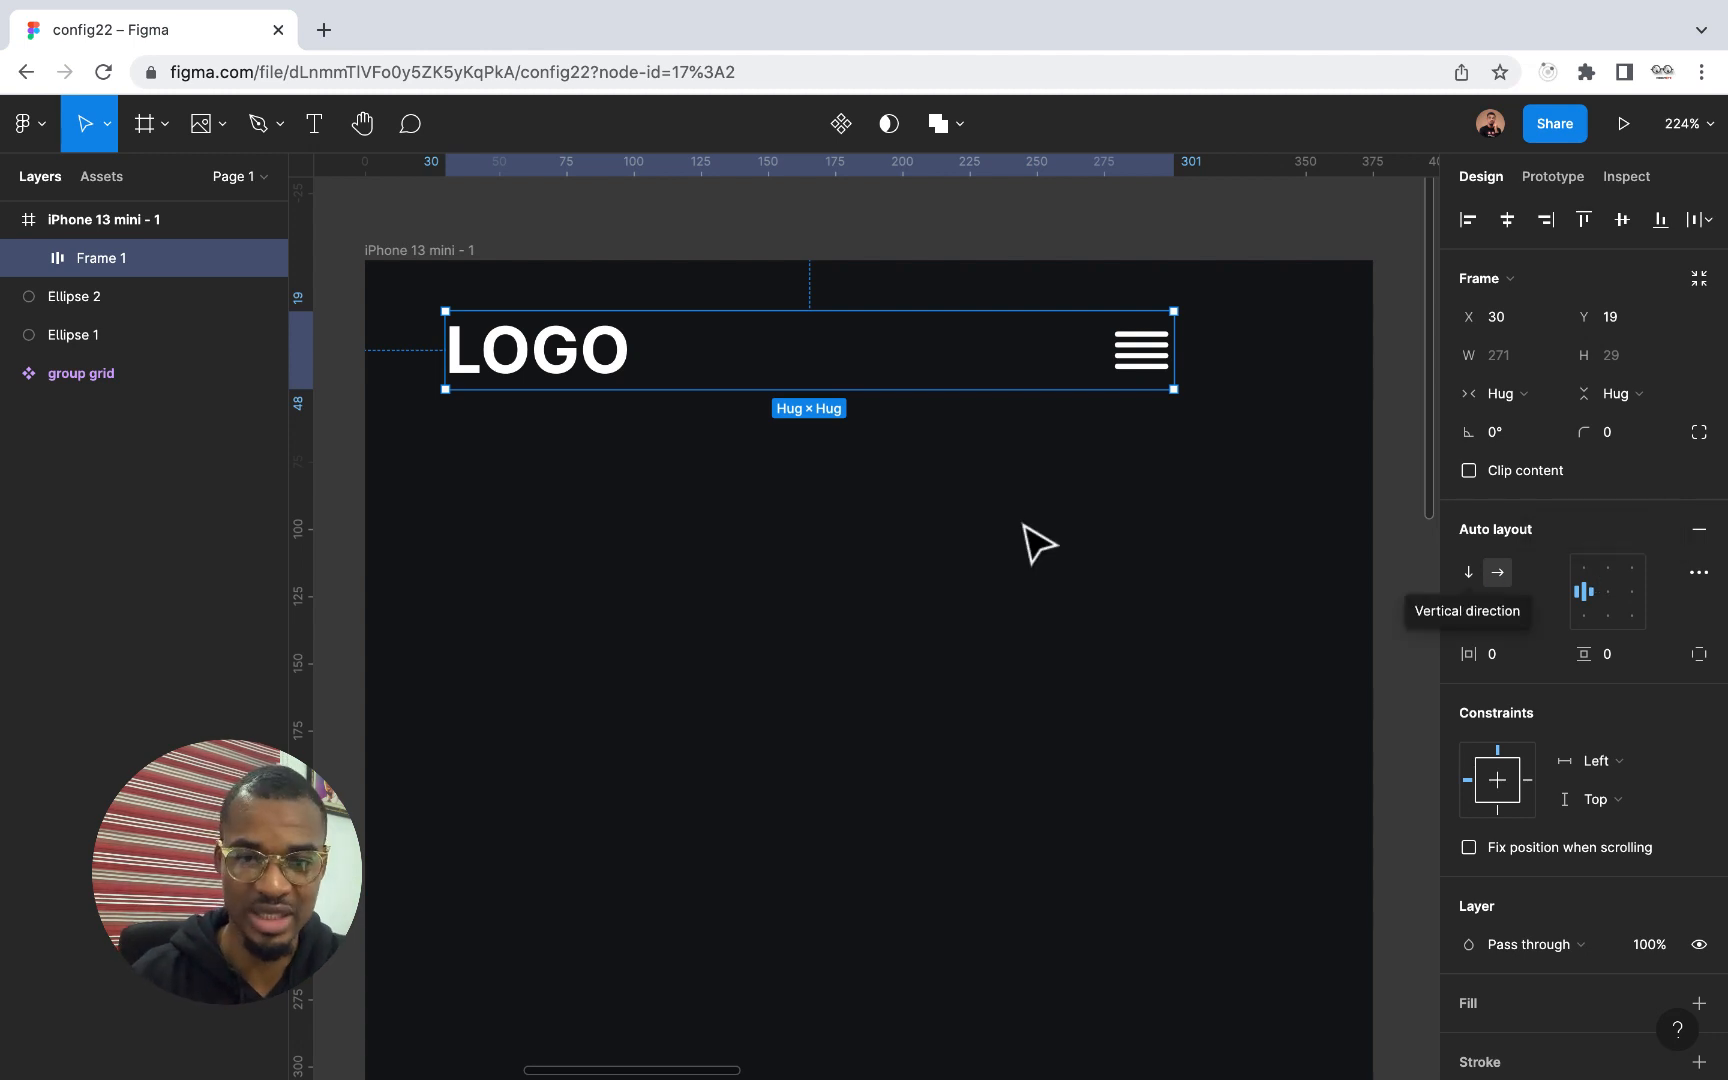
left_click_drag(879, 355, 838, 355)
key("shift+Right")
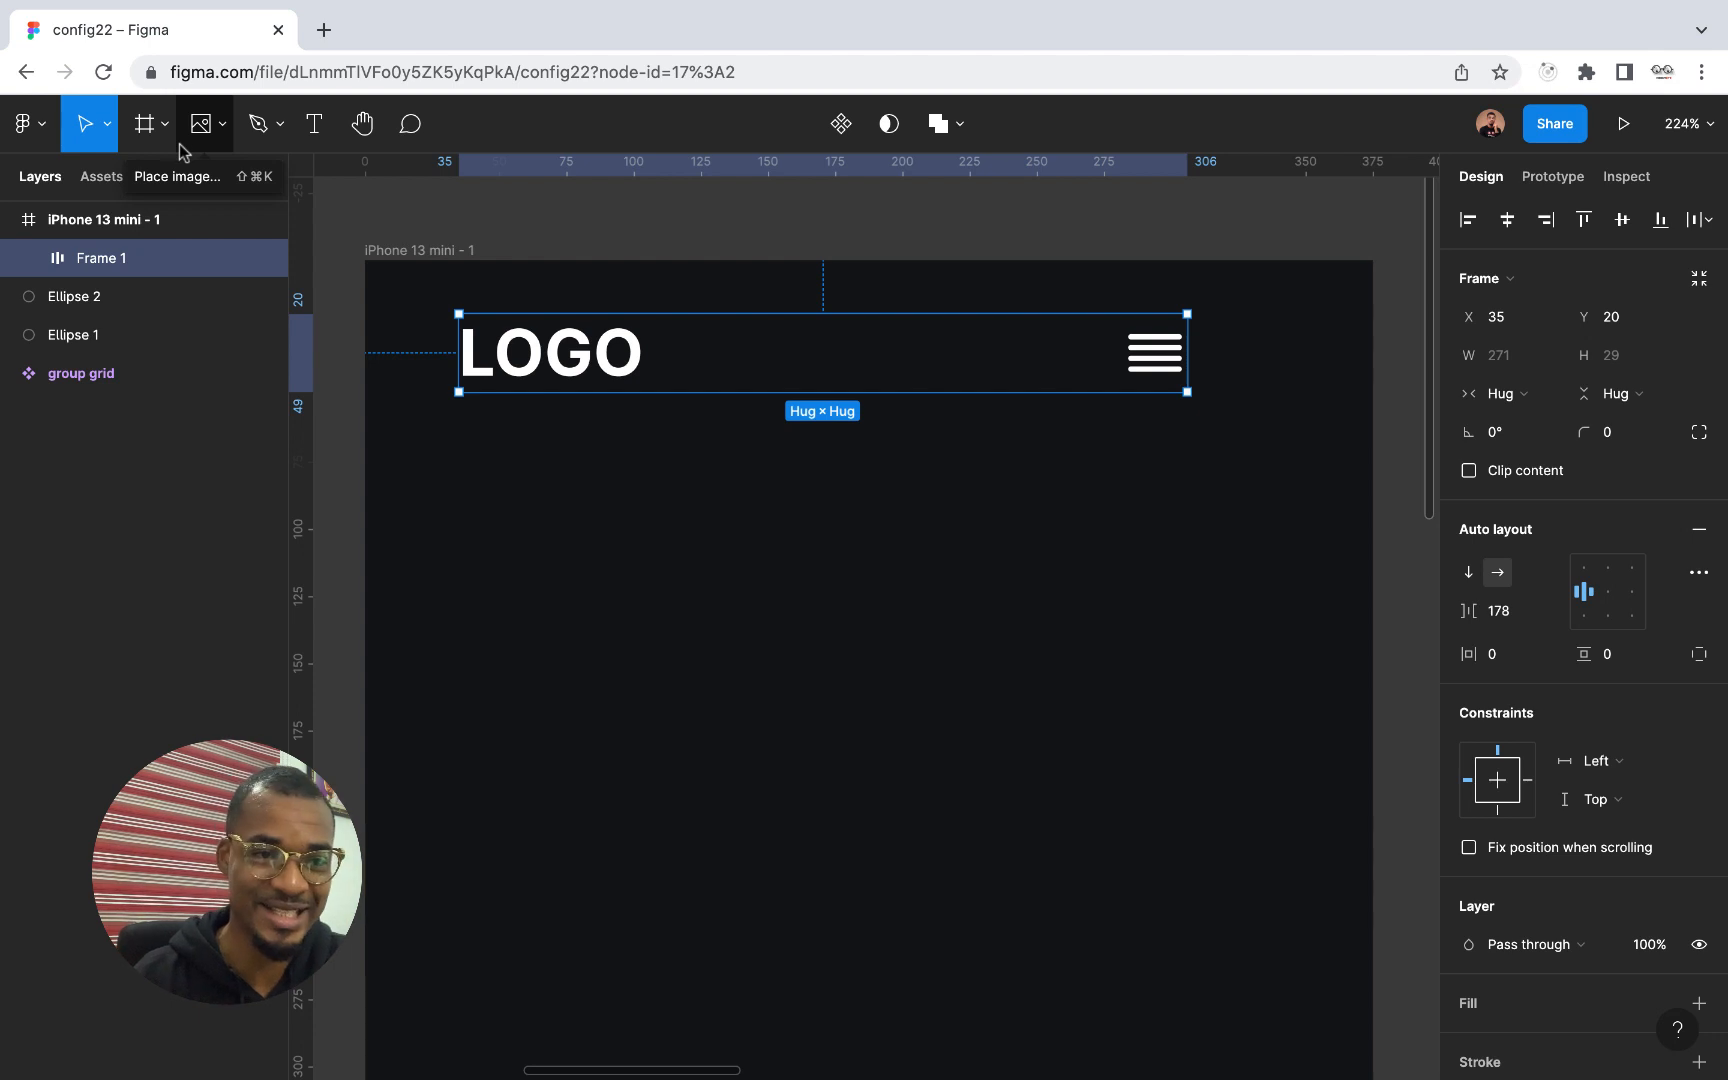
Draw a frame about 209 × 150 below the header row and fill it with dark grey 272626
left_click(144, 123)
left_click_drag(617, 601, 1179, 1004)
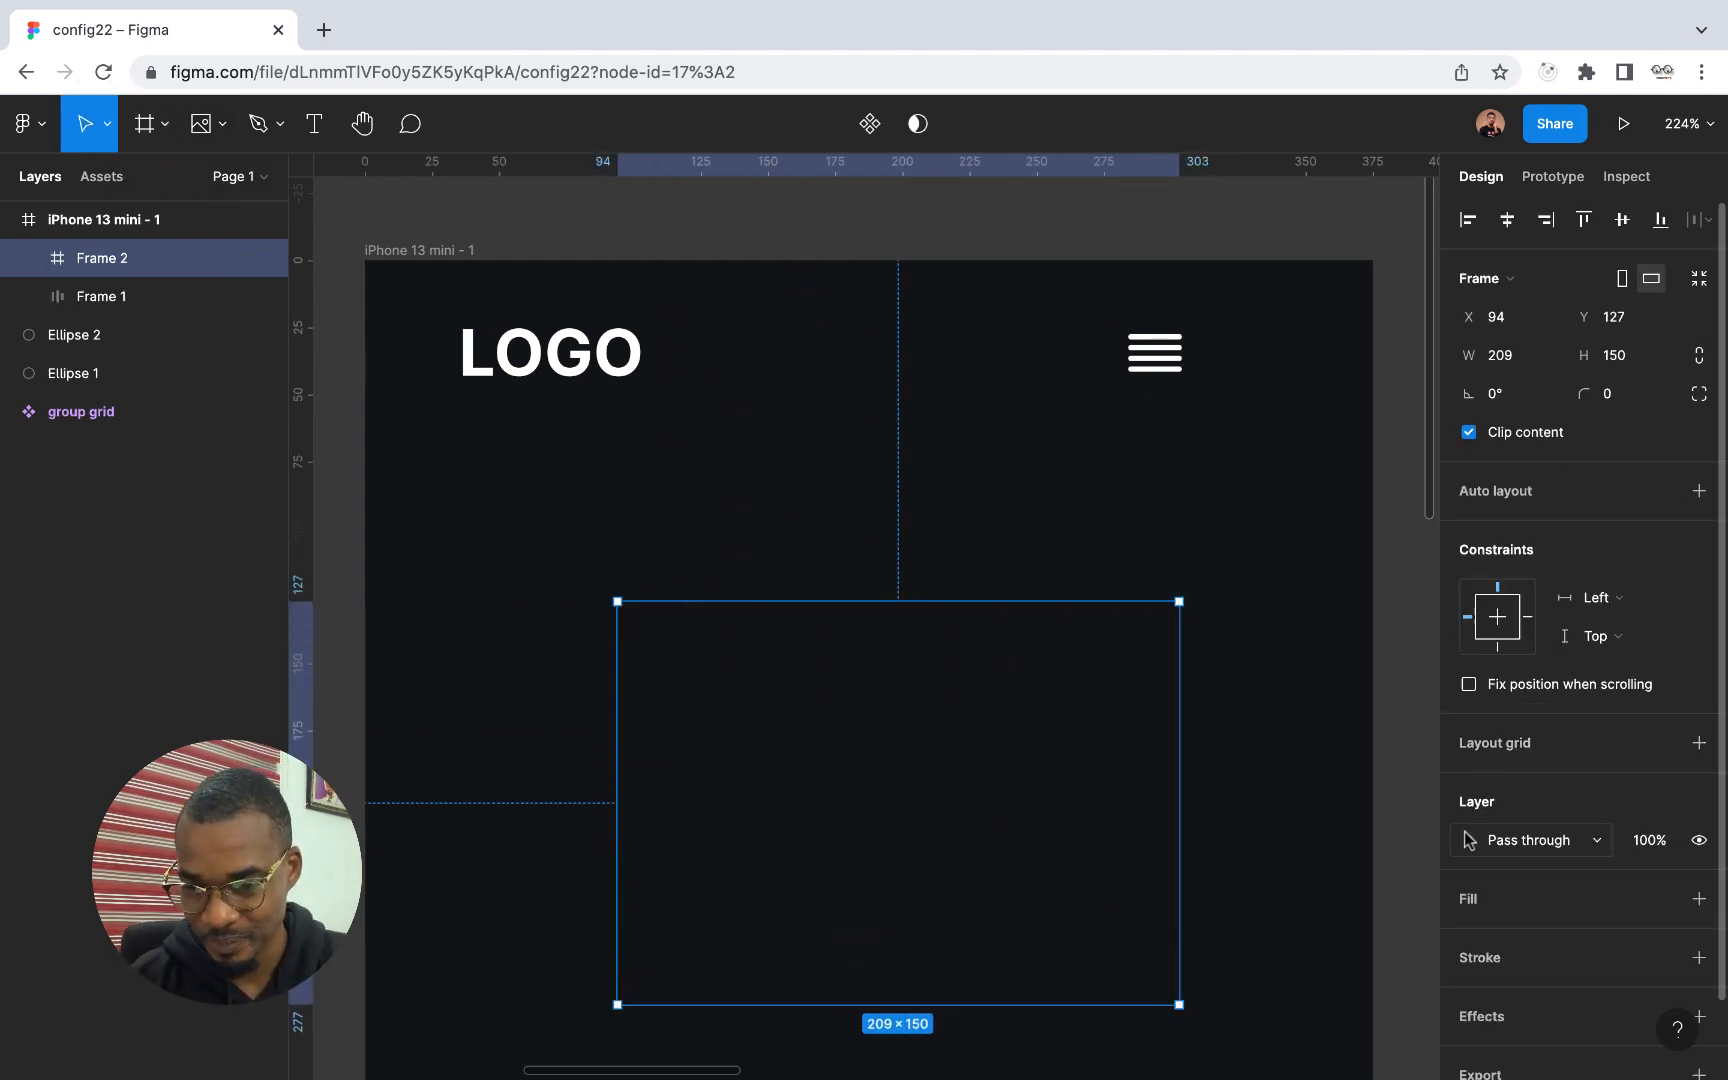
scroll(1469, 840, "down", 2)
left_click(1699, 813)
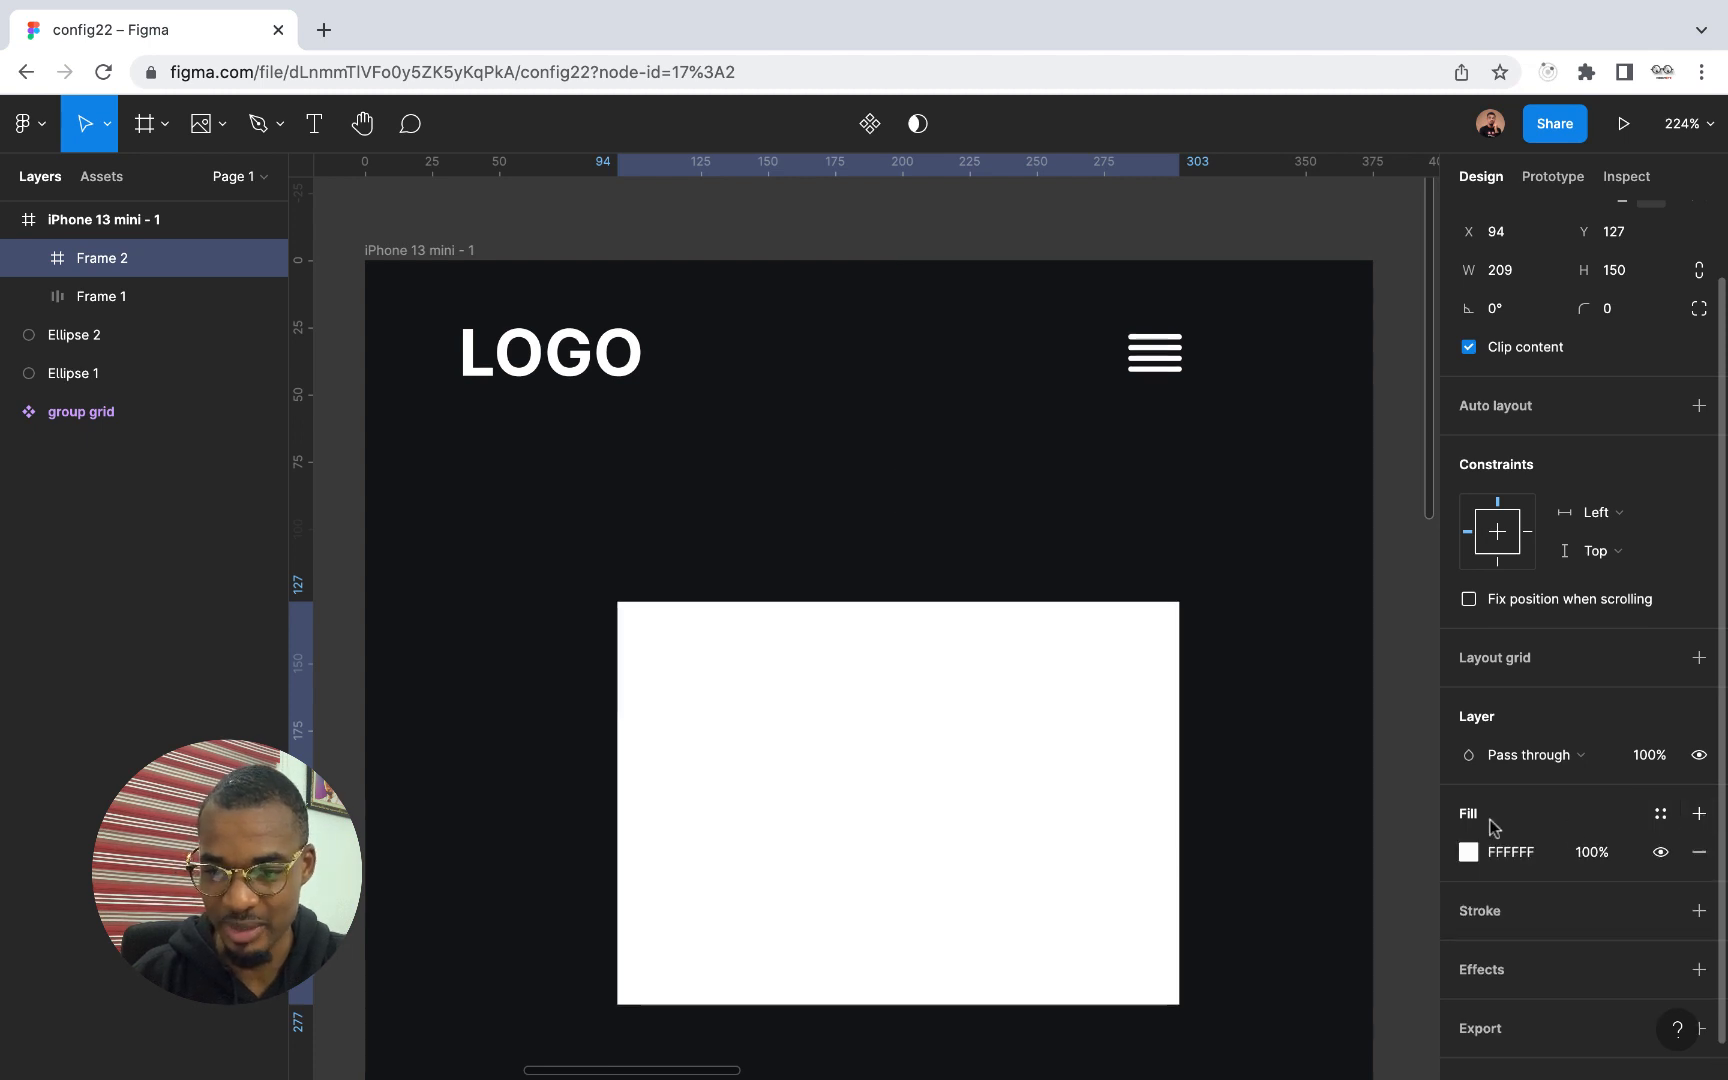
left_click(1468, 853)
left_click(1232, 680)
left_click_drag(1232, 680, 1158, 723)
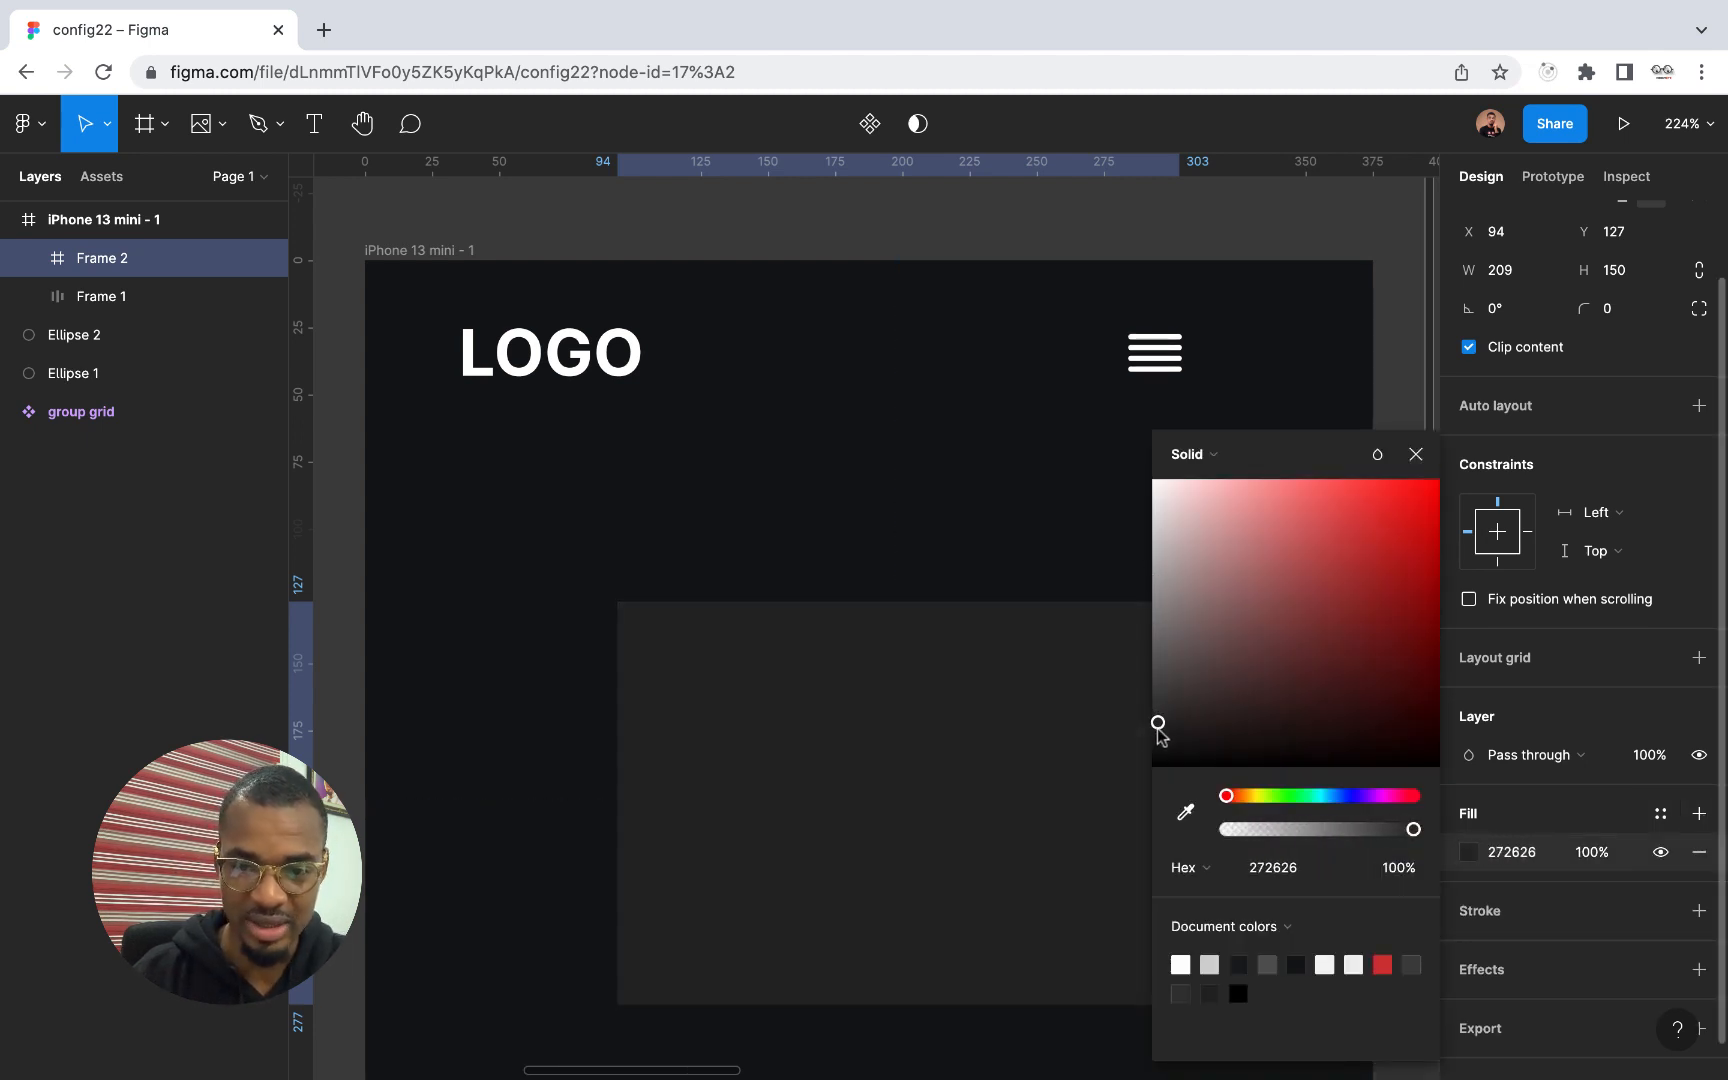
key("Escape")
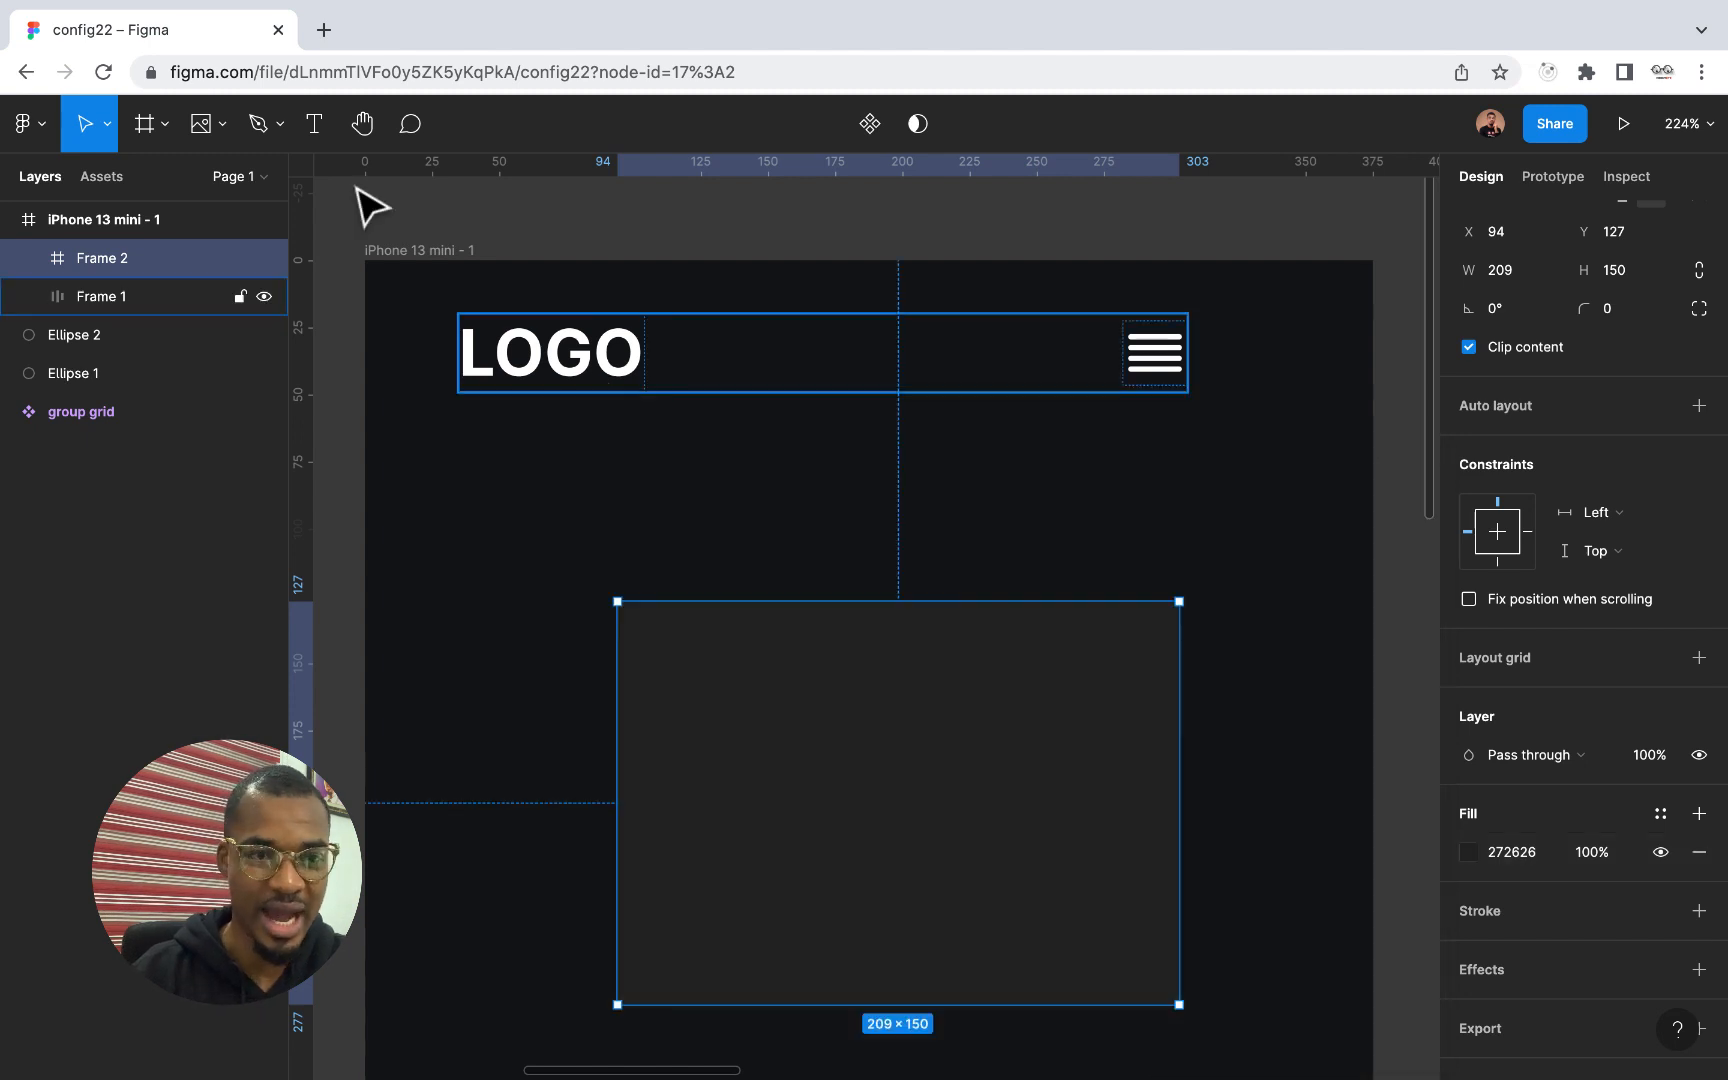
Add the text "sample" inside the dark grey frame, at about X 81, Y 58
right_click(315, 123)
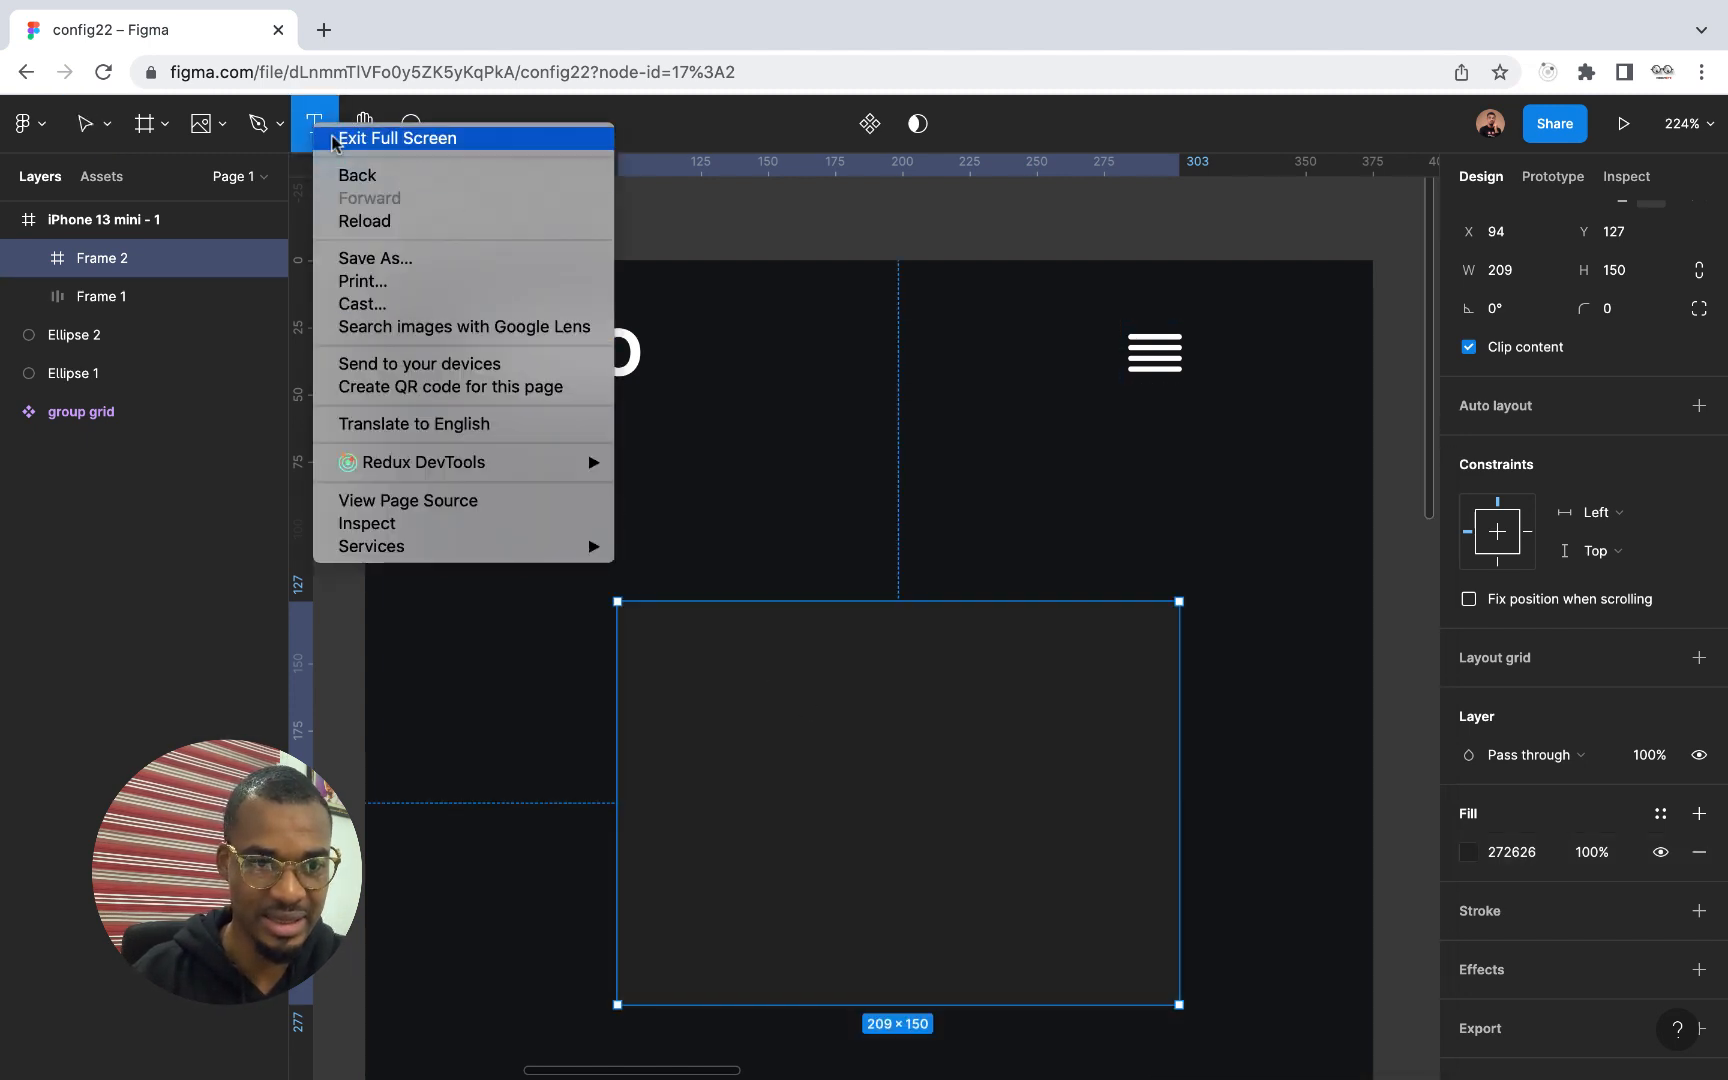
left_click(311, 119)
left_click(834, 757)
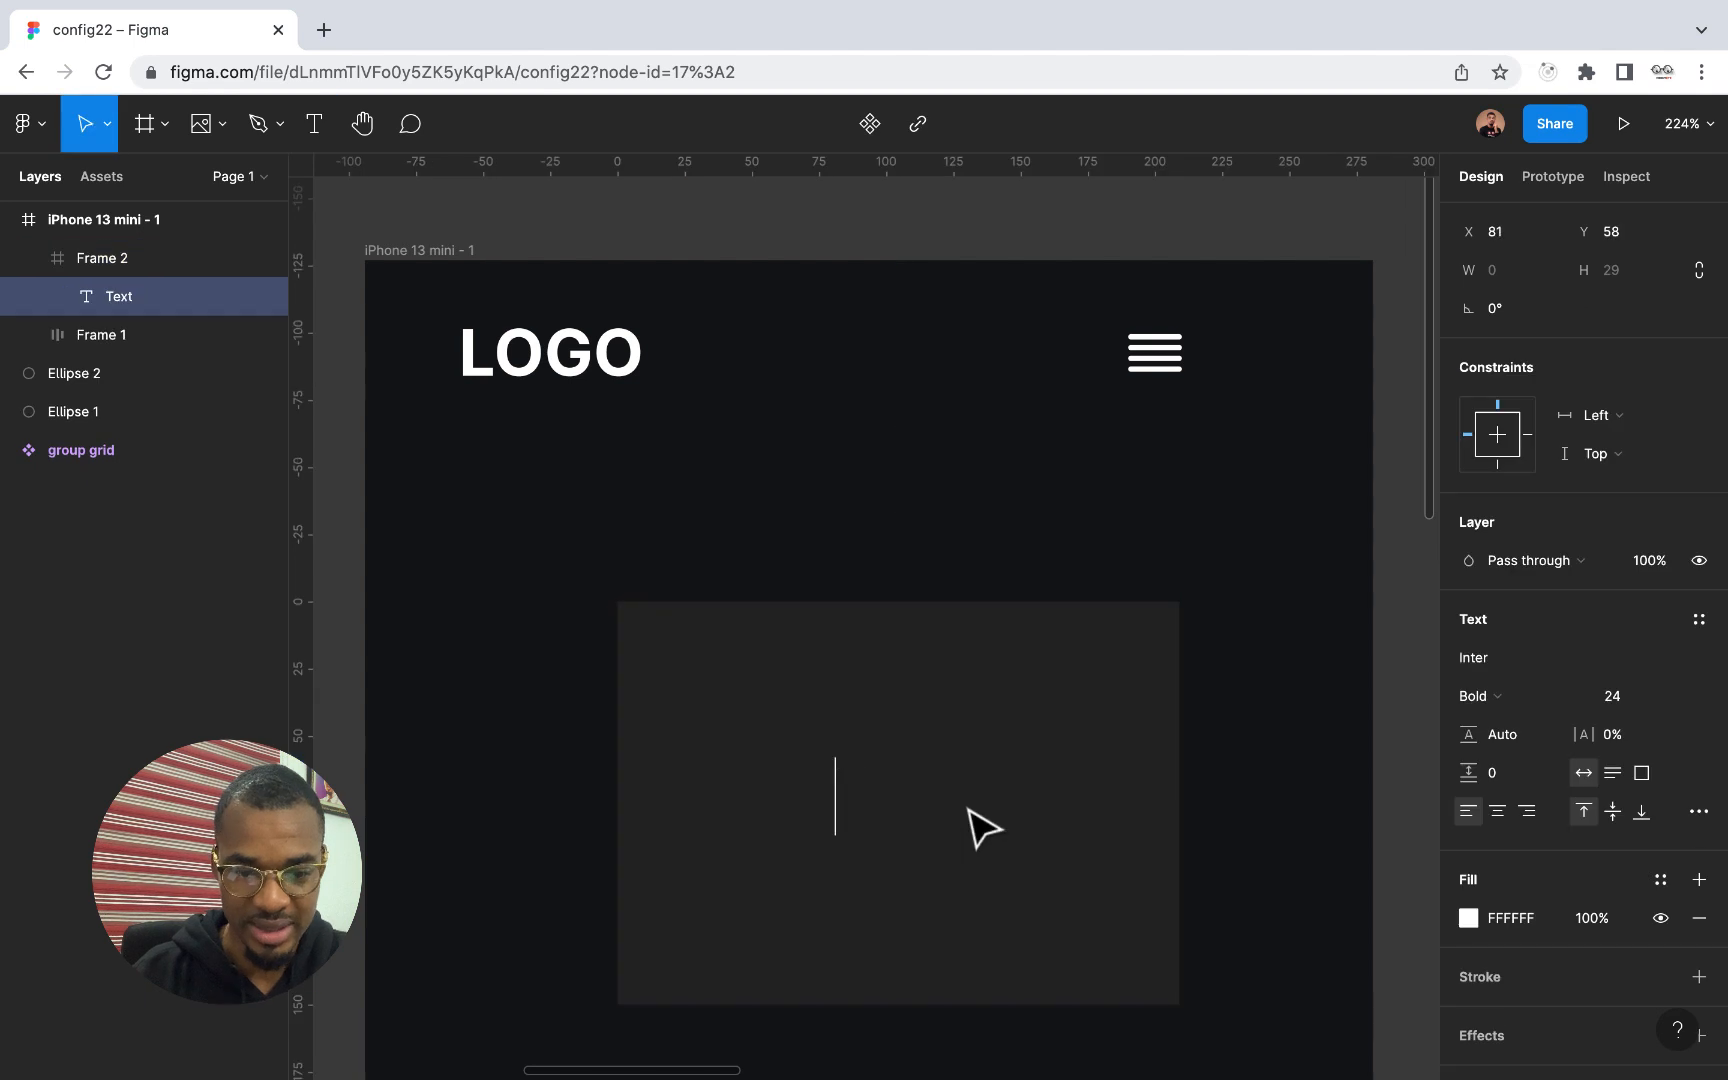
type("sam")
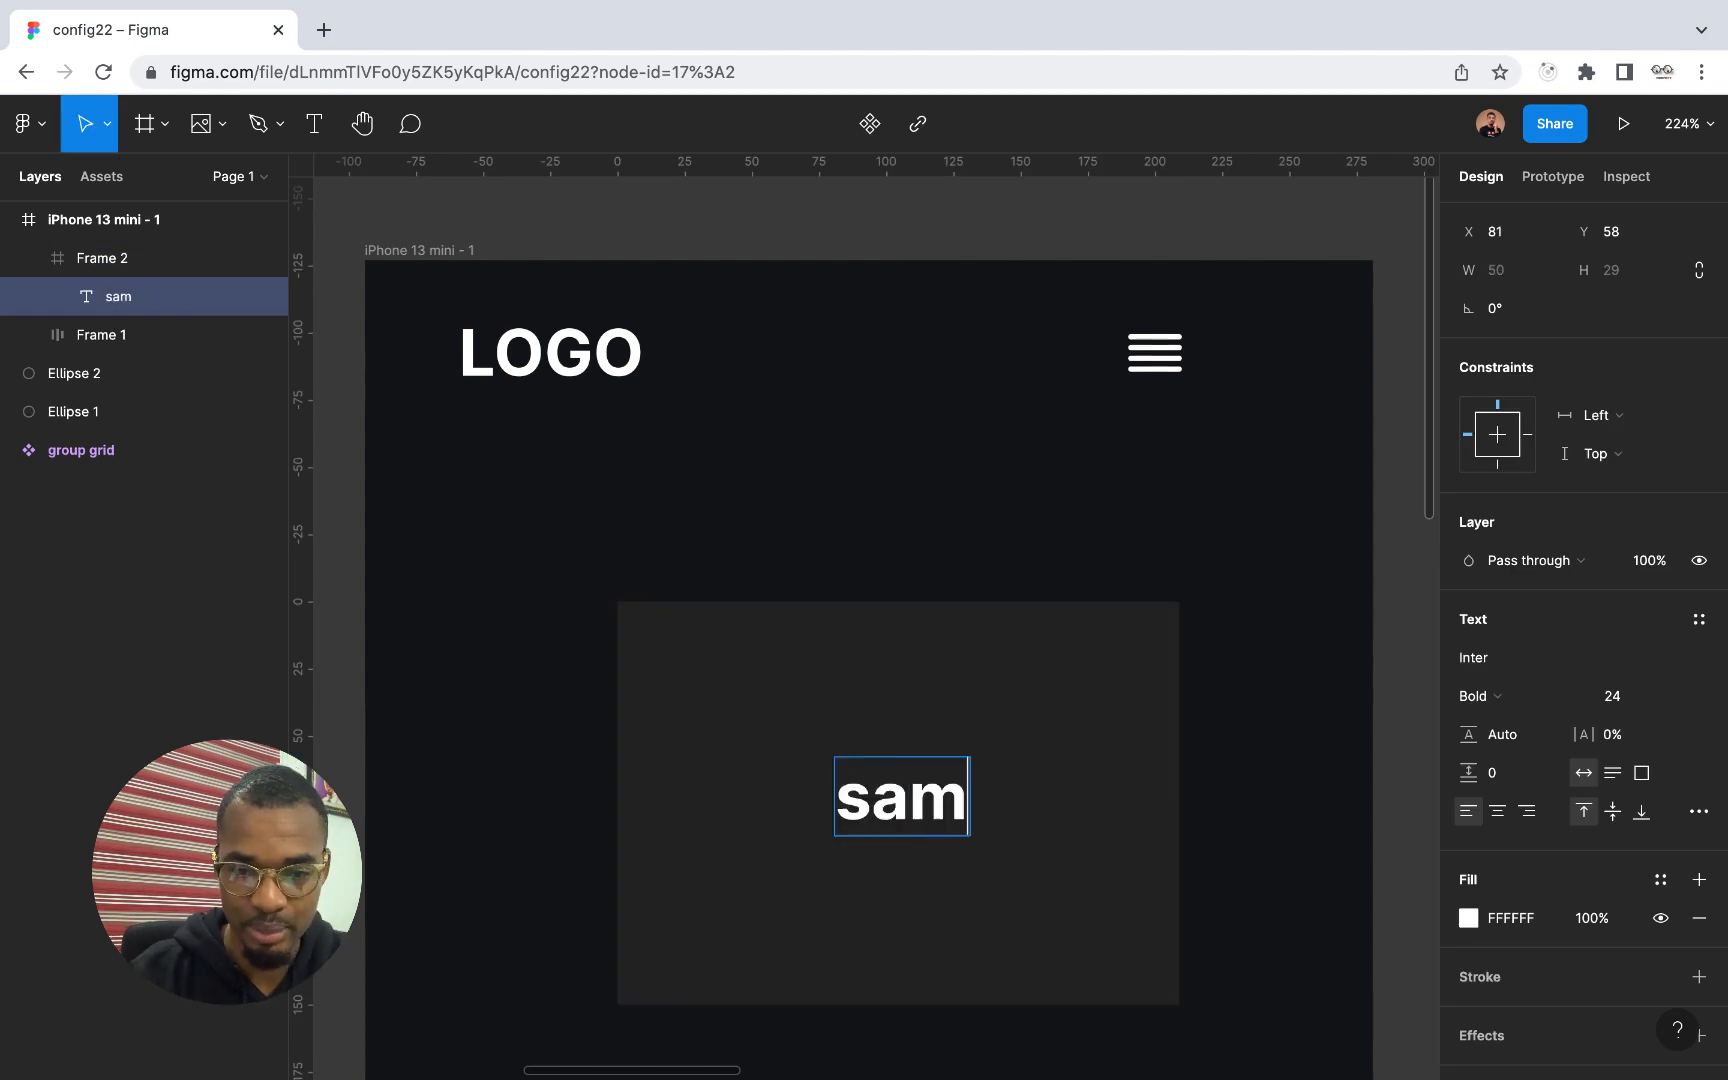
type("ple")
key("Escape")
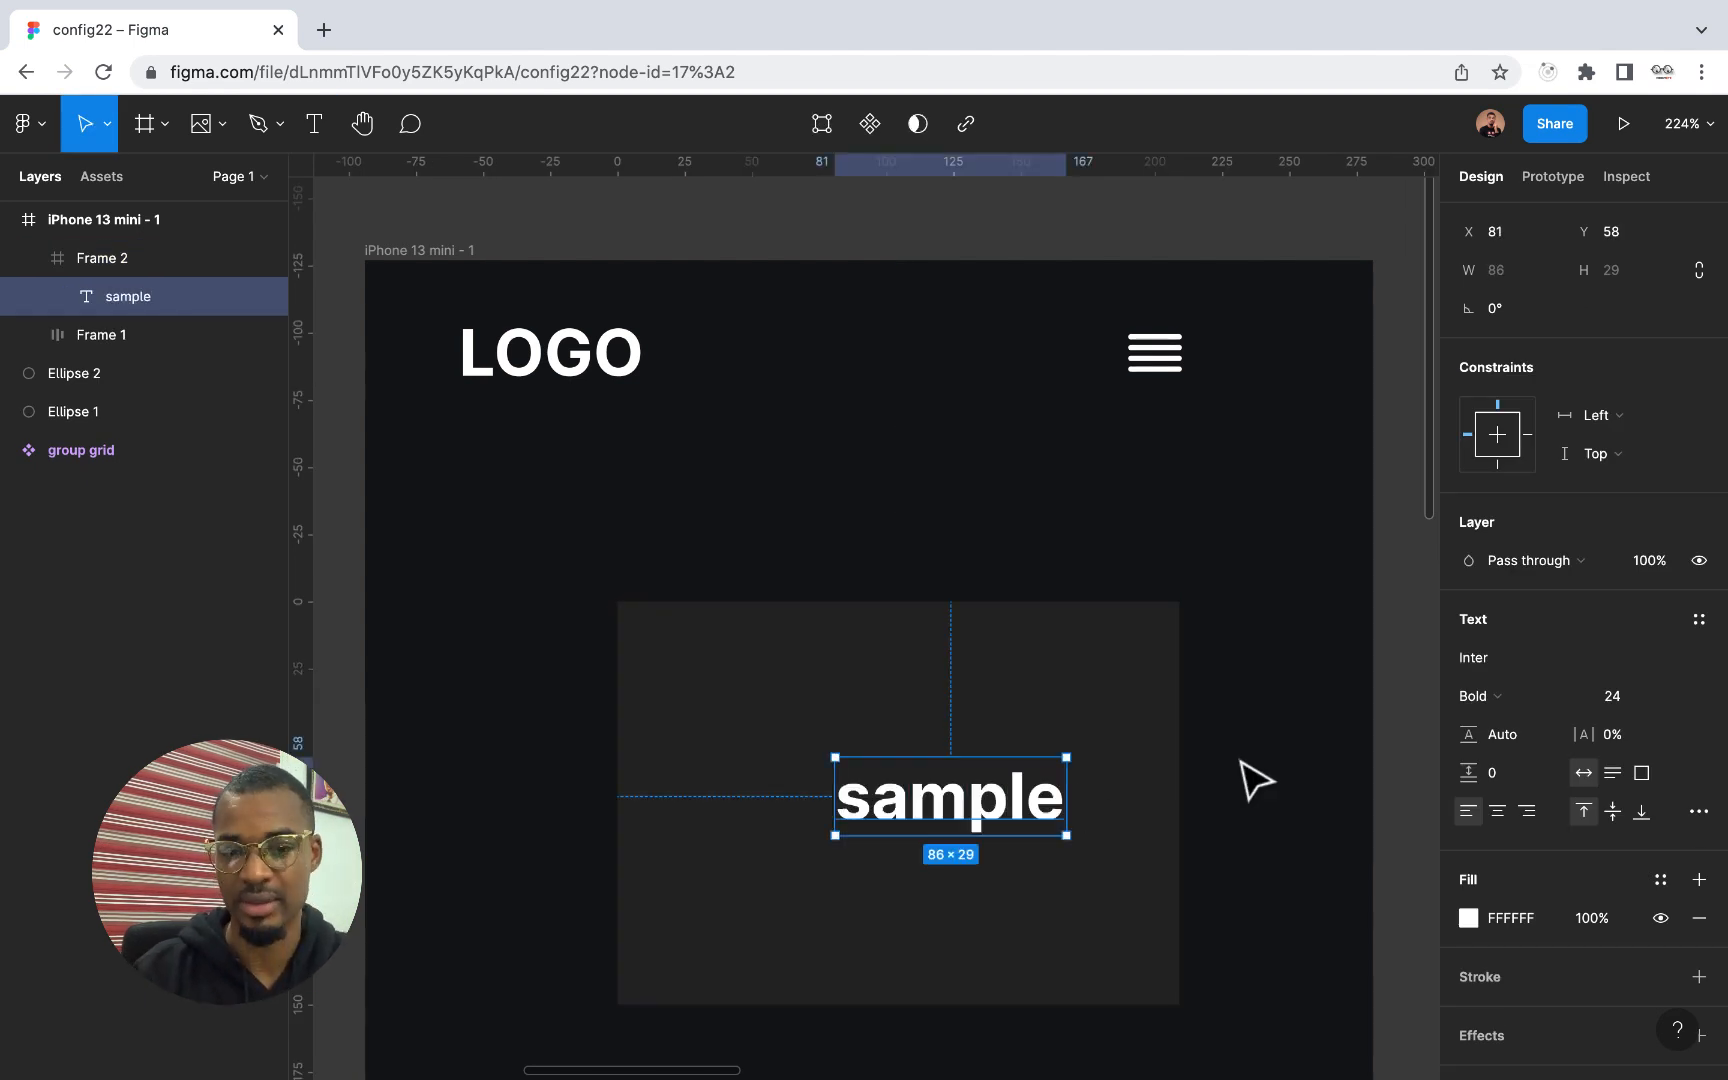
Apply auto layout to the dark grey frame holding the sample text and align its content centre right
left_click(900, 683)
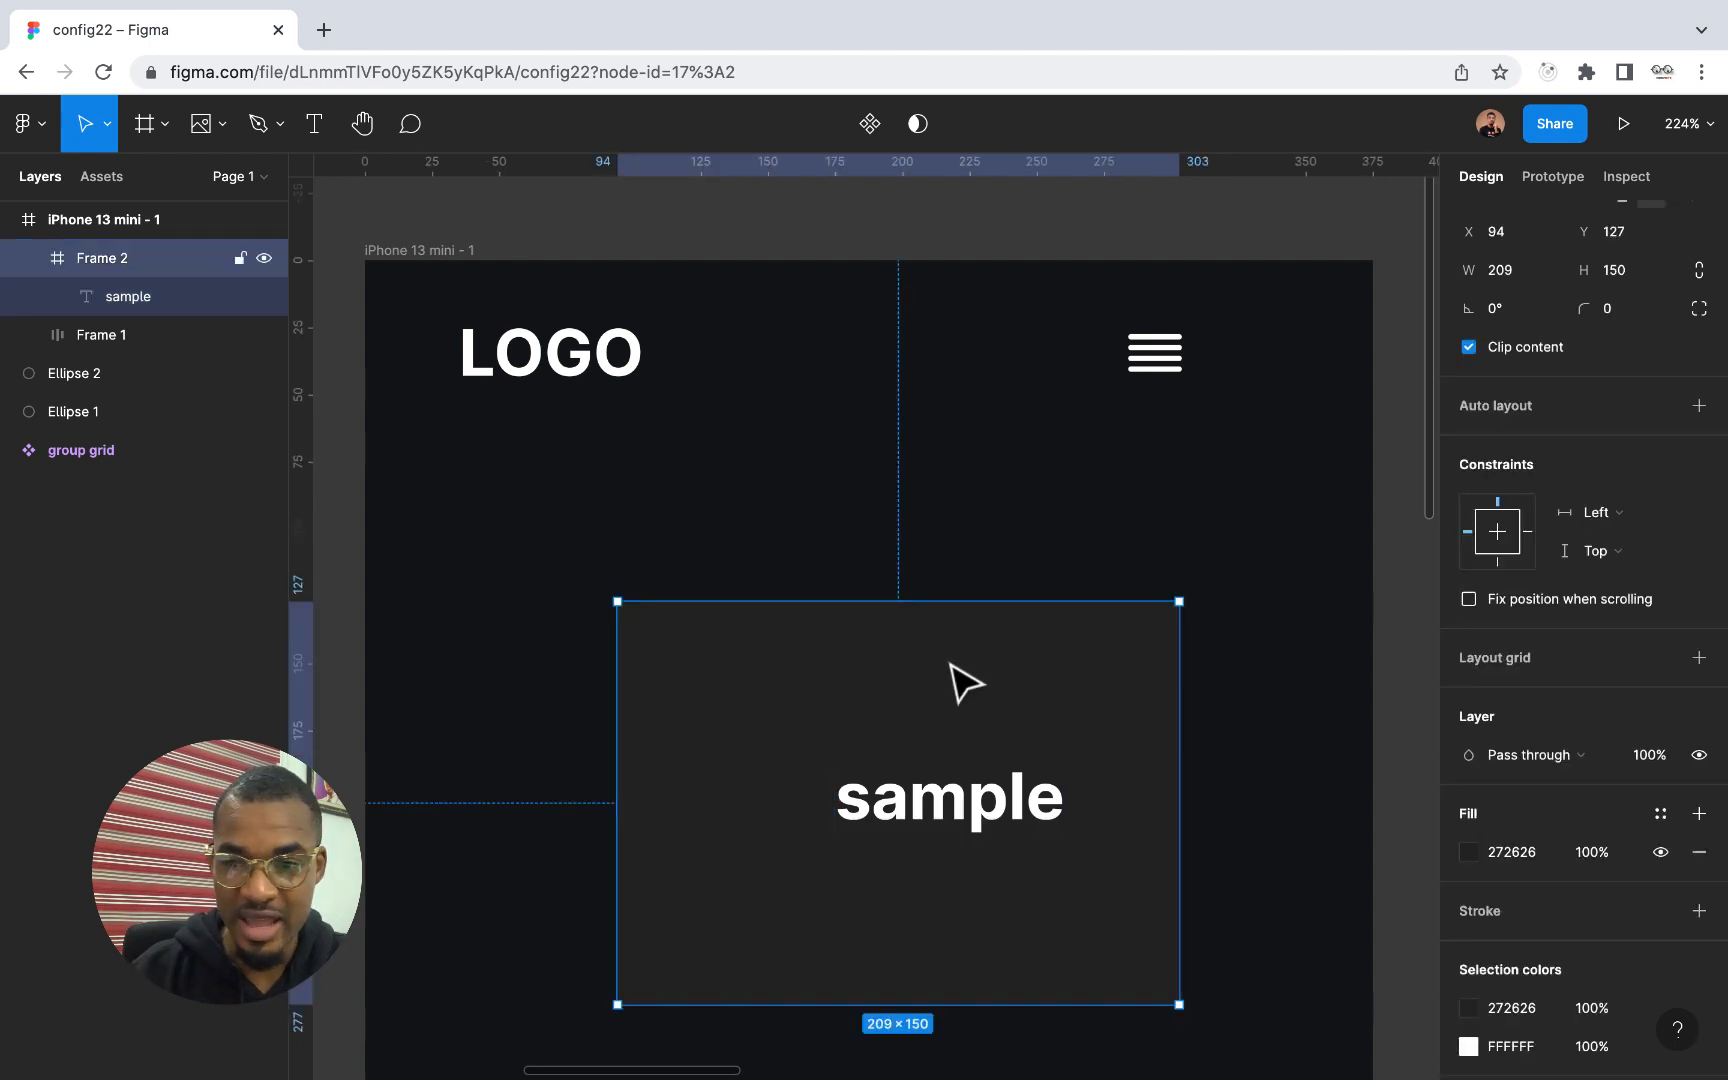
left_click(1699, 406)
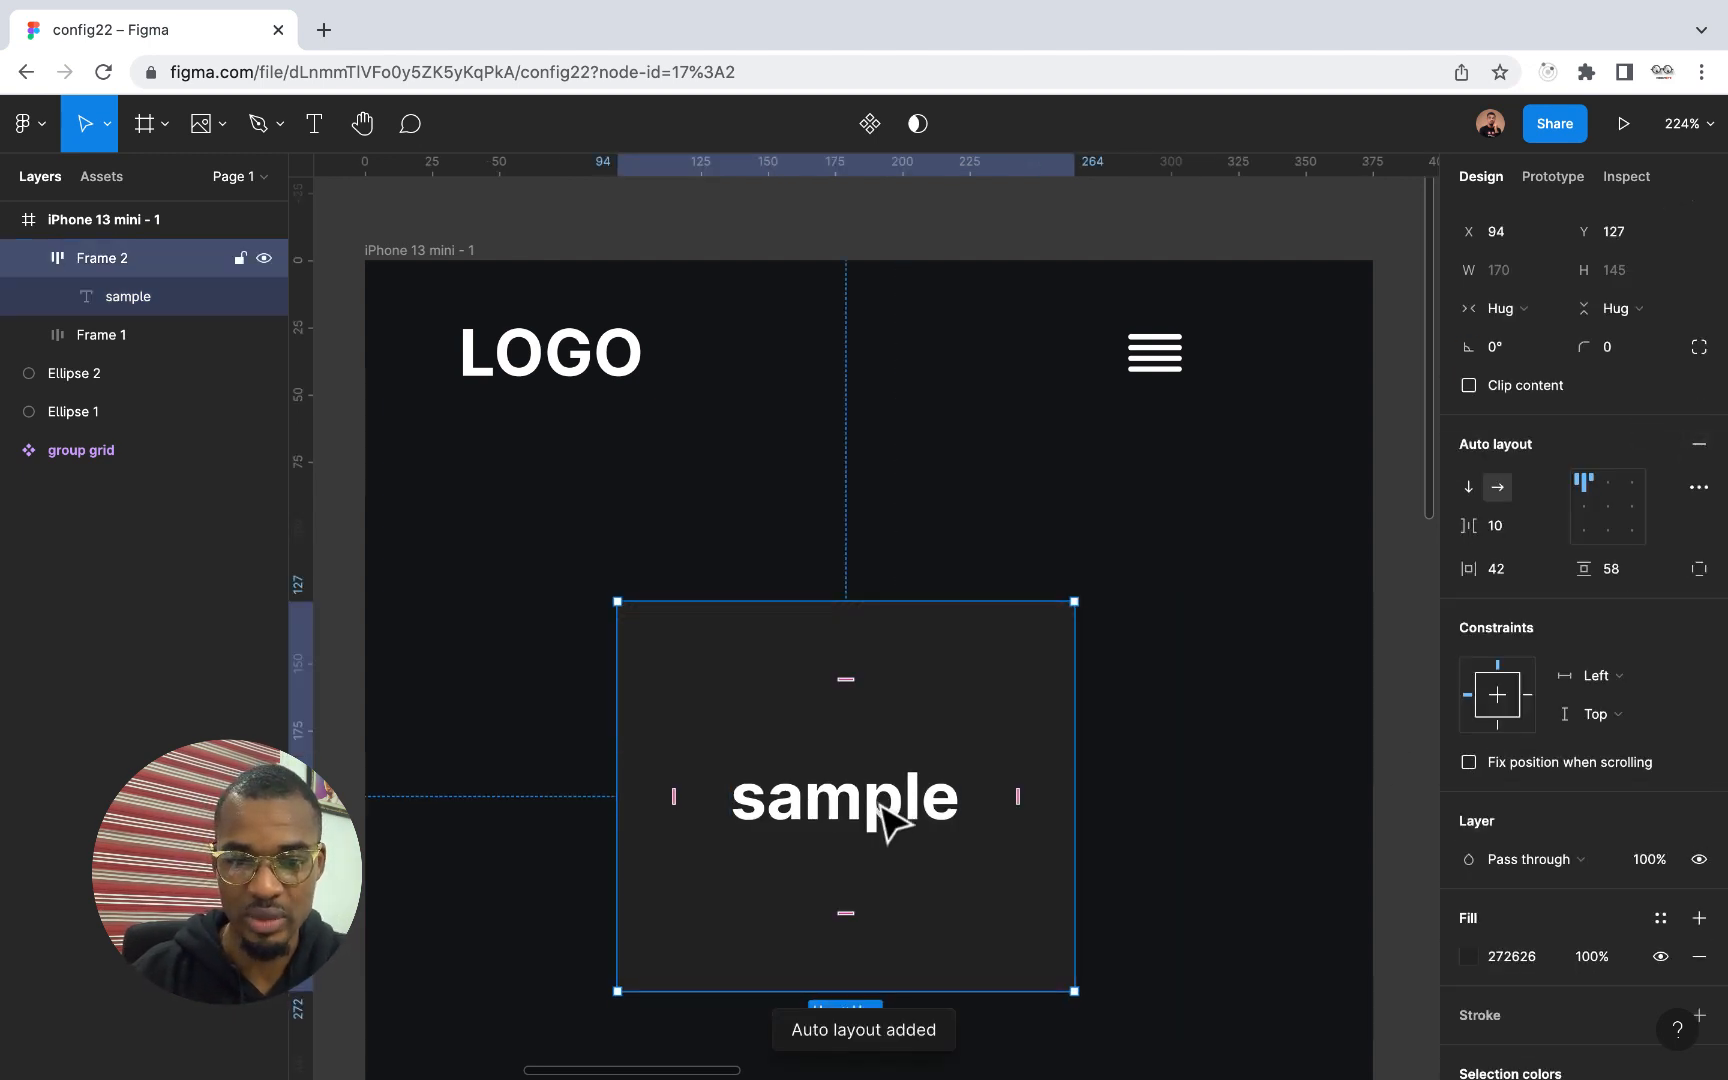
left_click(158, 300)
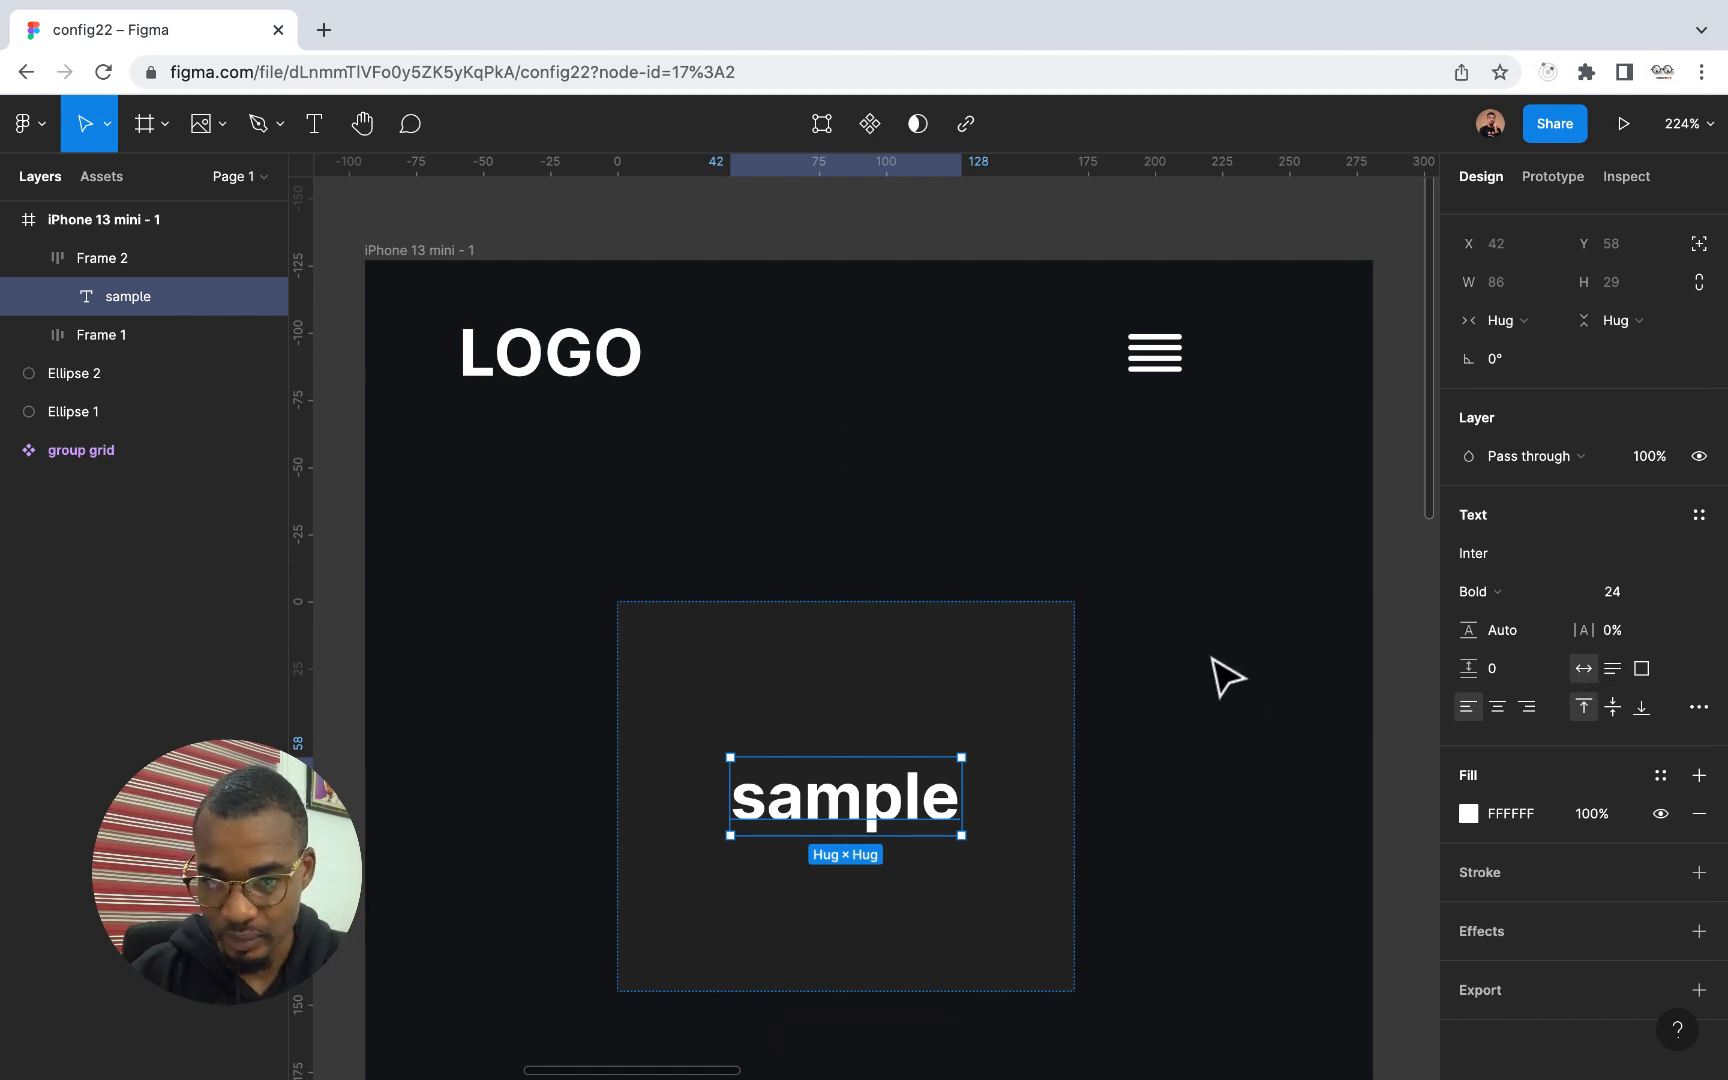
left_click(112, 258)
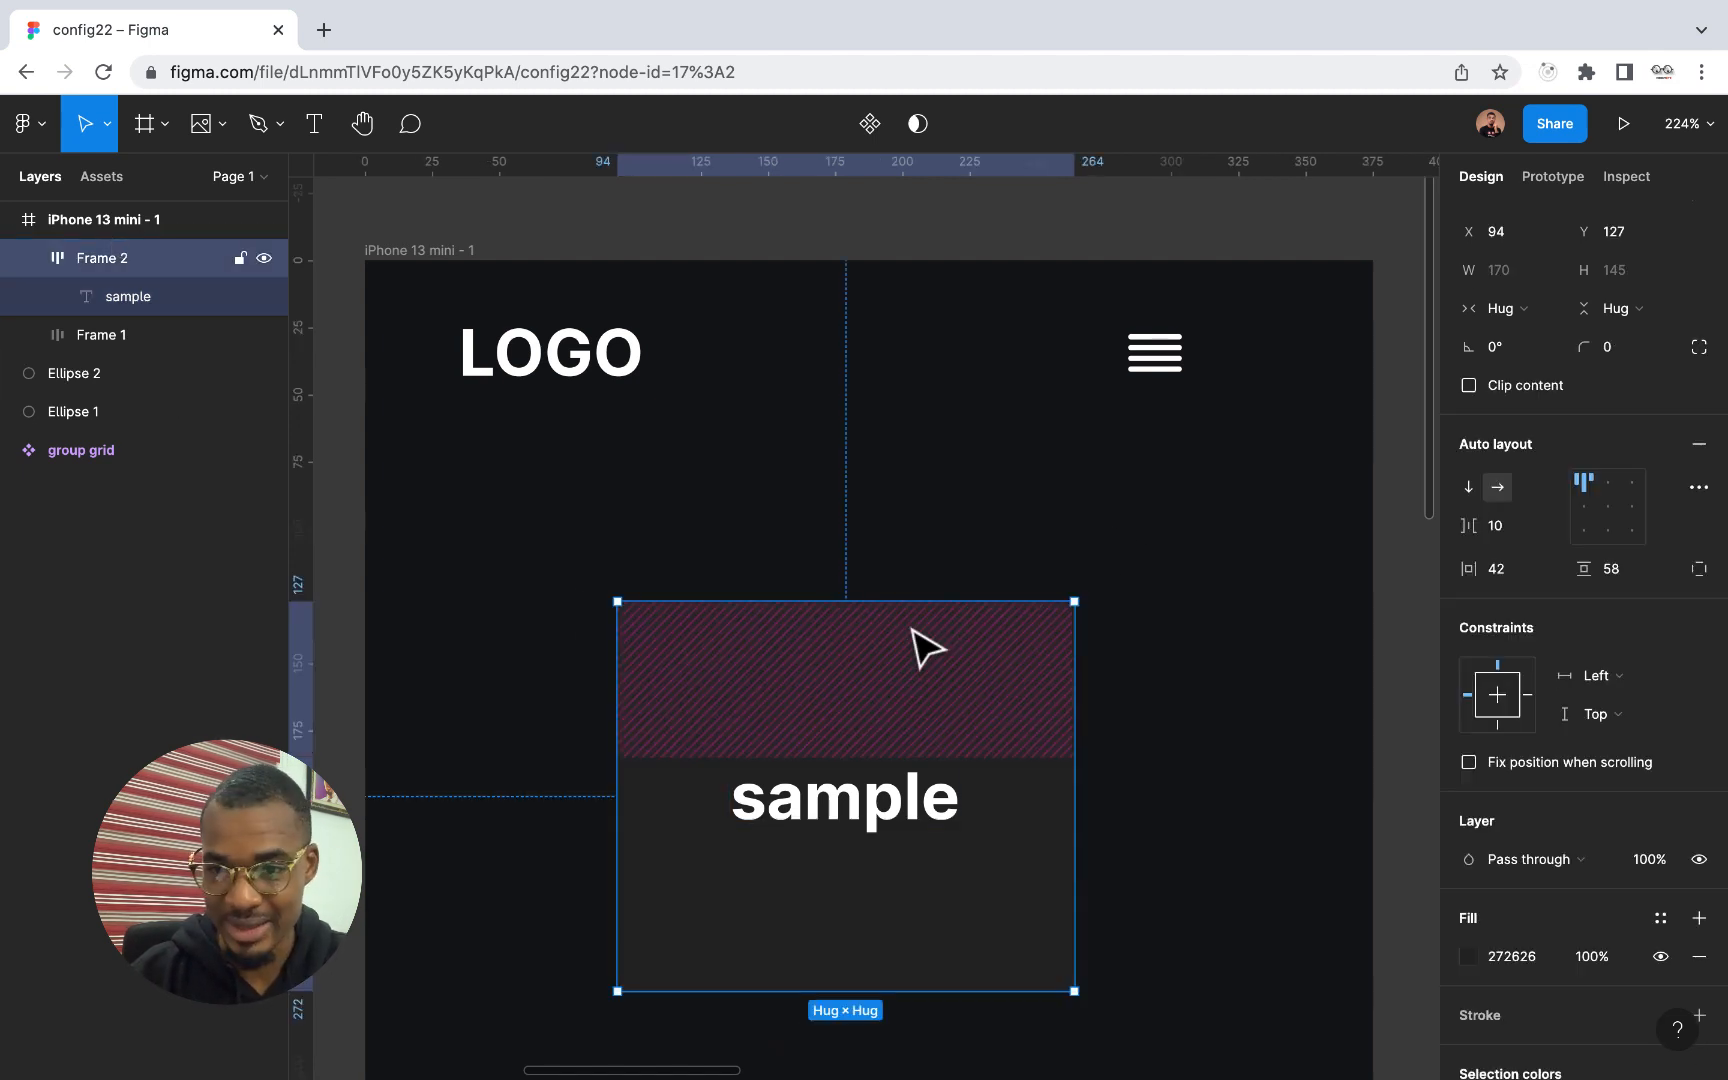
left_click(1628, 510)
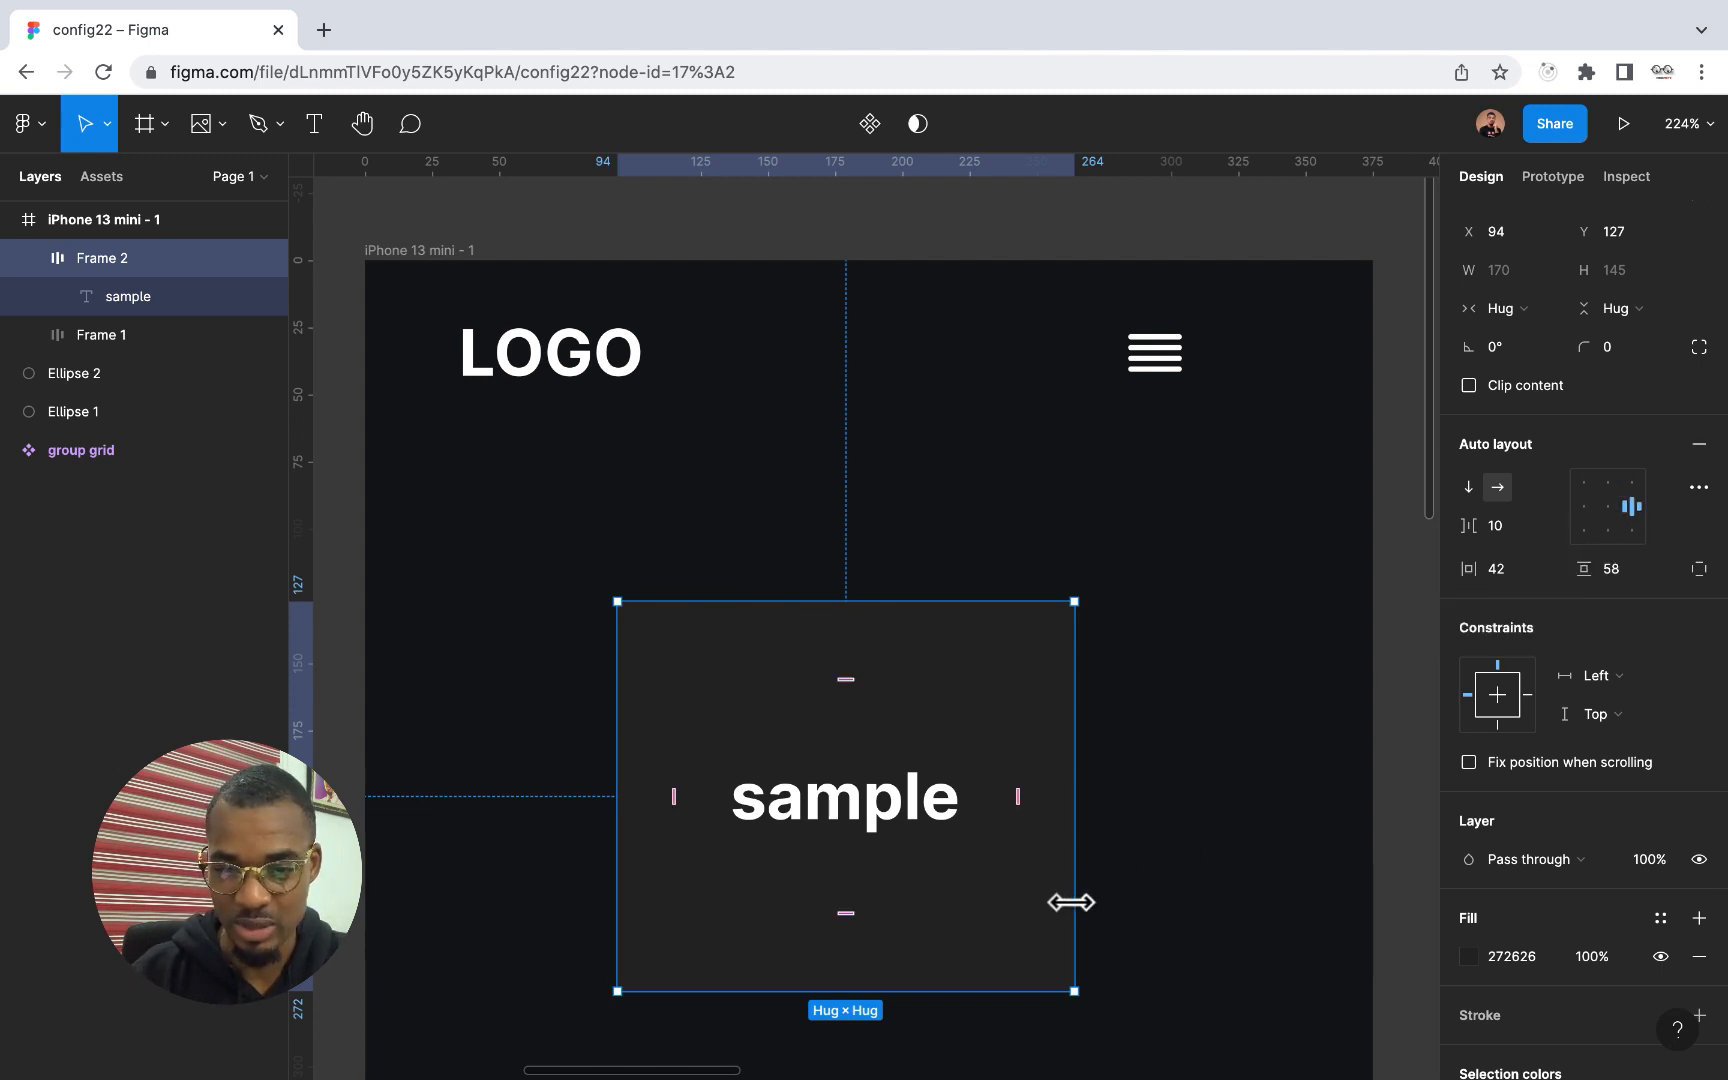
Resize the auto layout frame around the sample text to about 265 × 219, extending its left edge to about X 70
left_click_drag(1070, 900, 1188, 922)
left_click_drag(1099, 991, 1112, 1075)
scroll(1250, 782, "down", 5)
scroll(1248, 781, "right", 1)
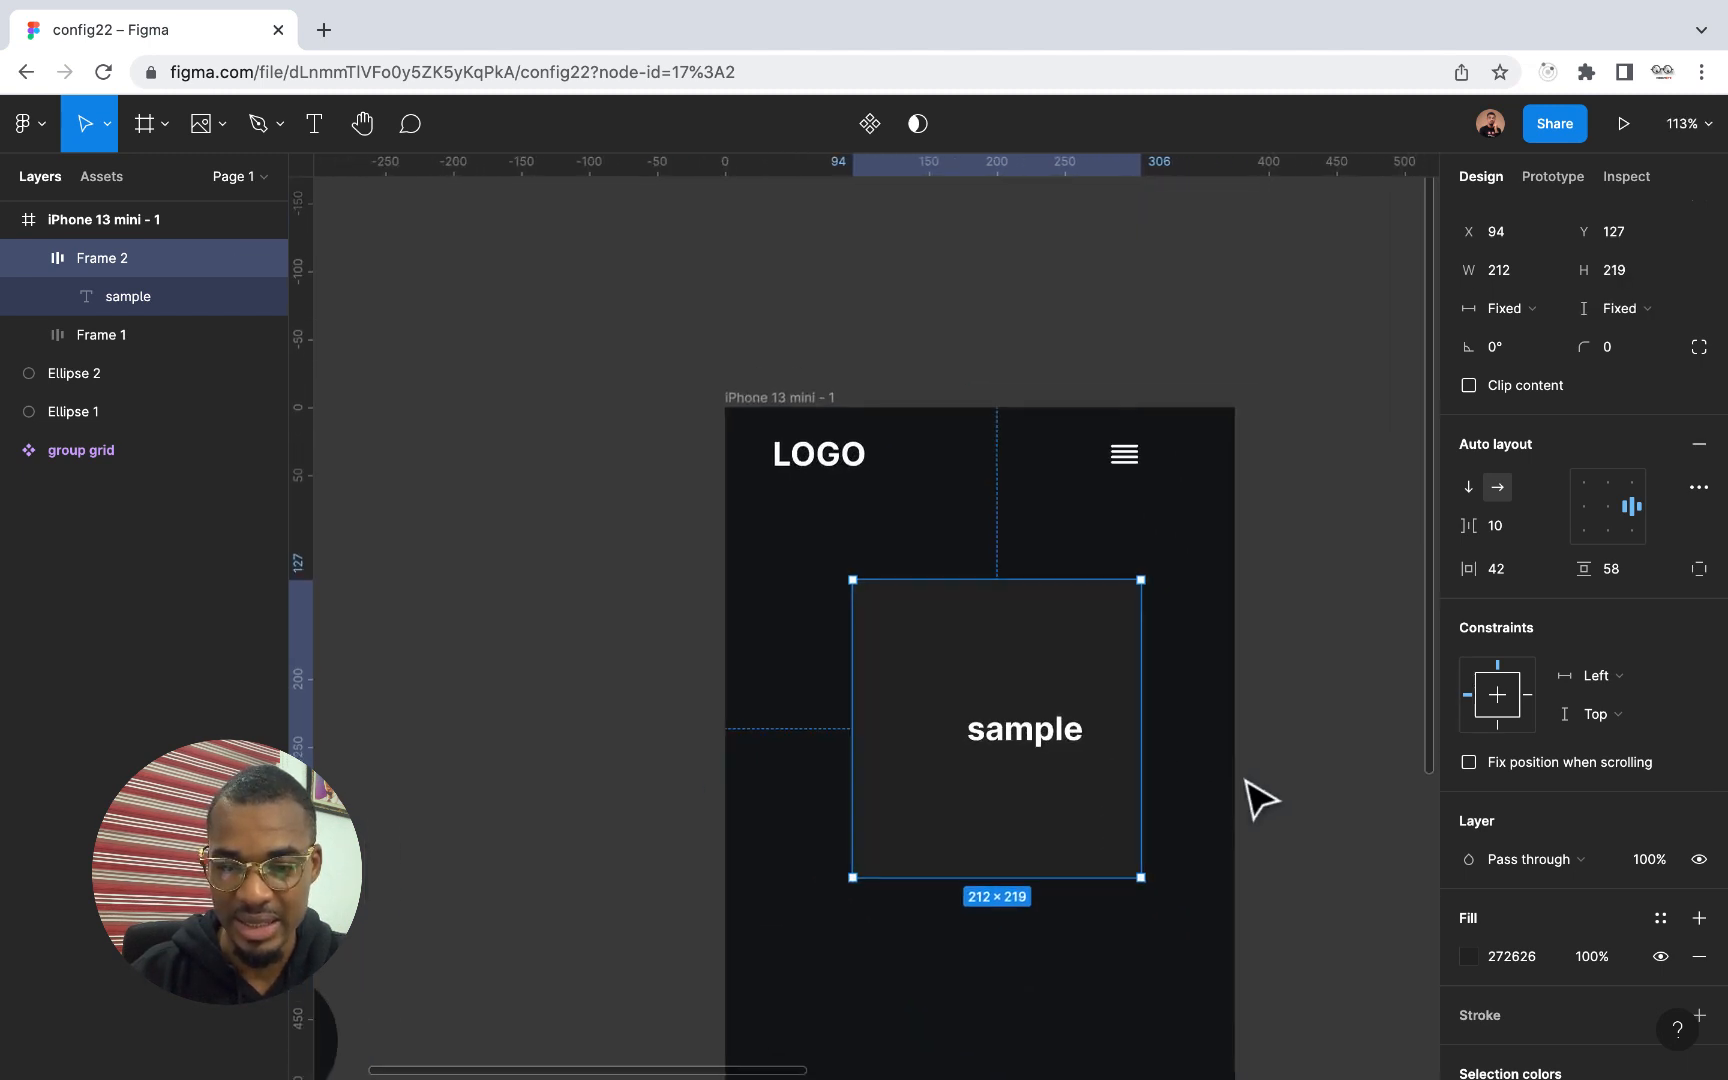
left_click_drag(1141, 806, 1180, 806)
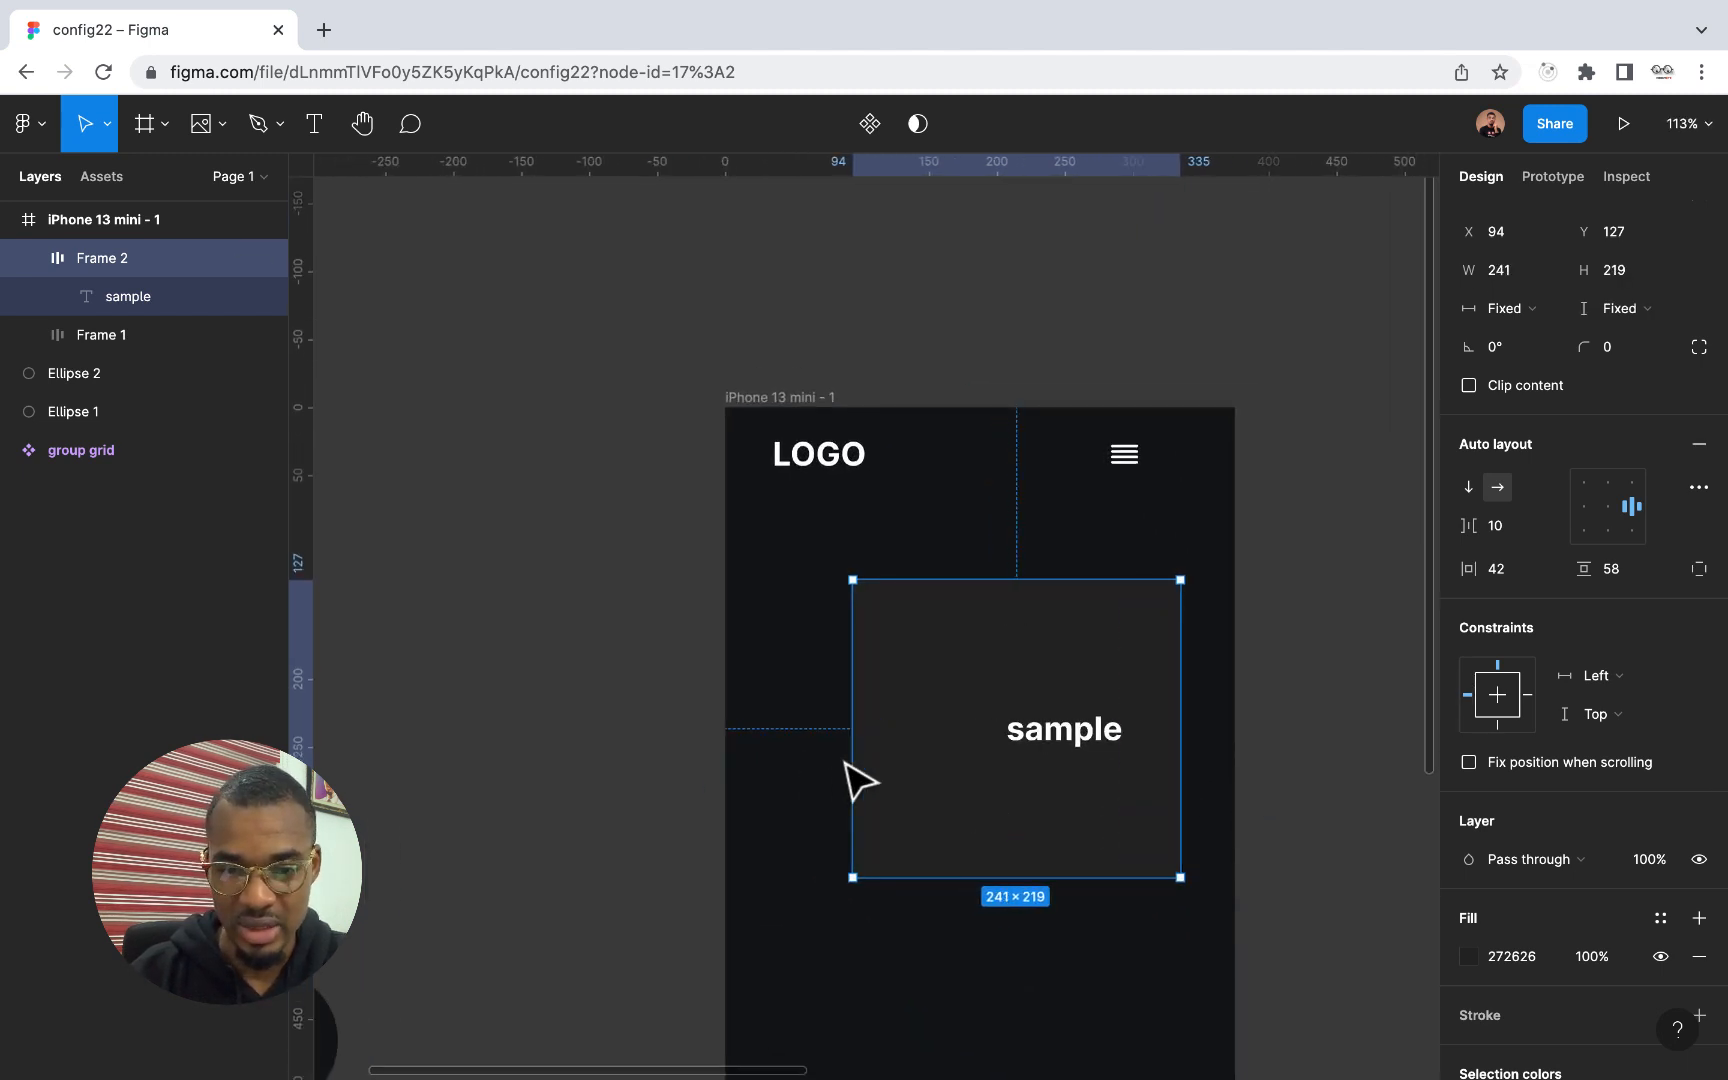
left_click_drag(852, 762, 820, 762)
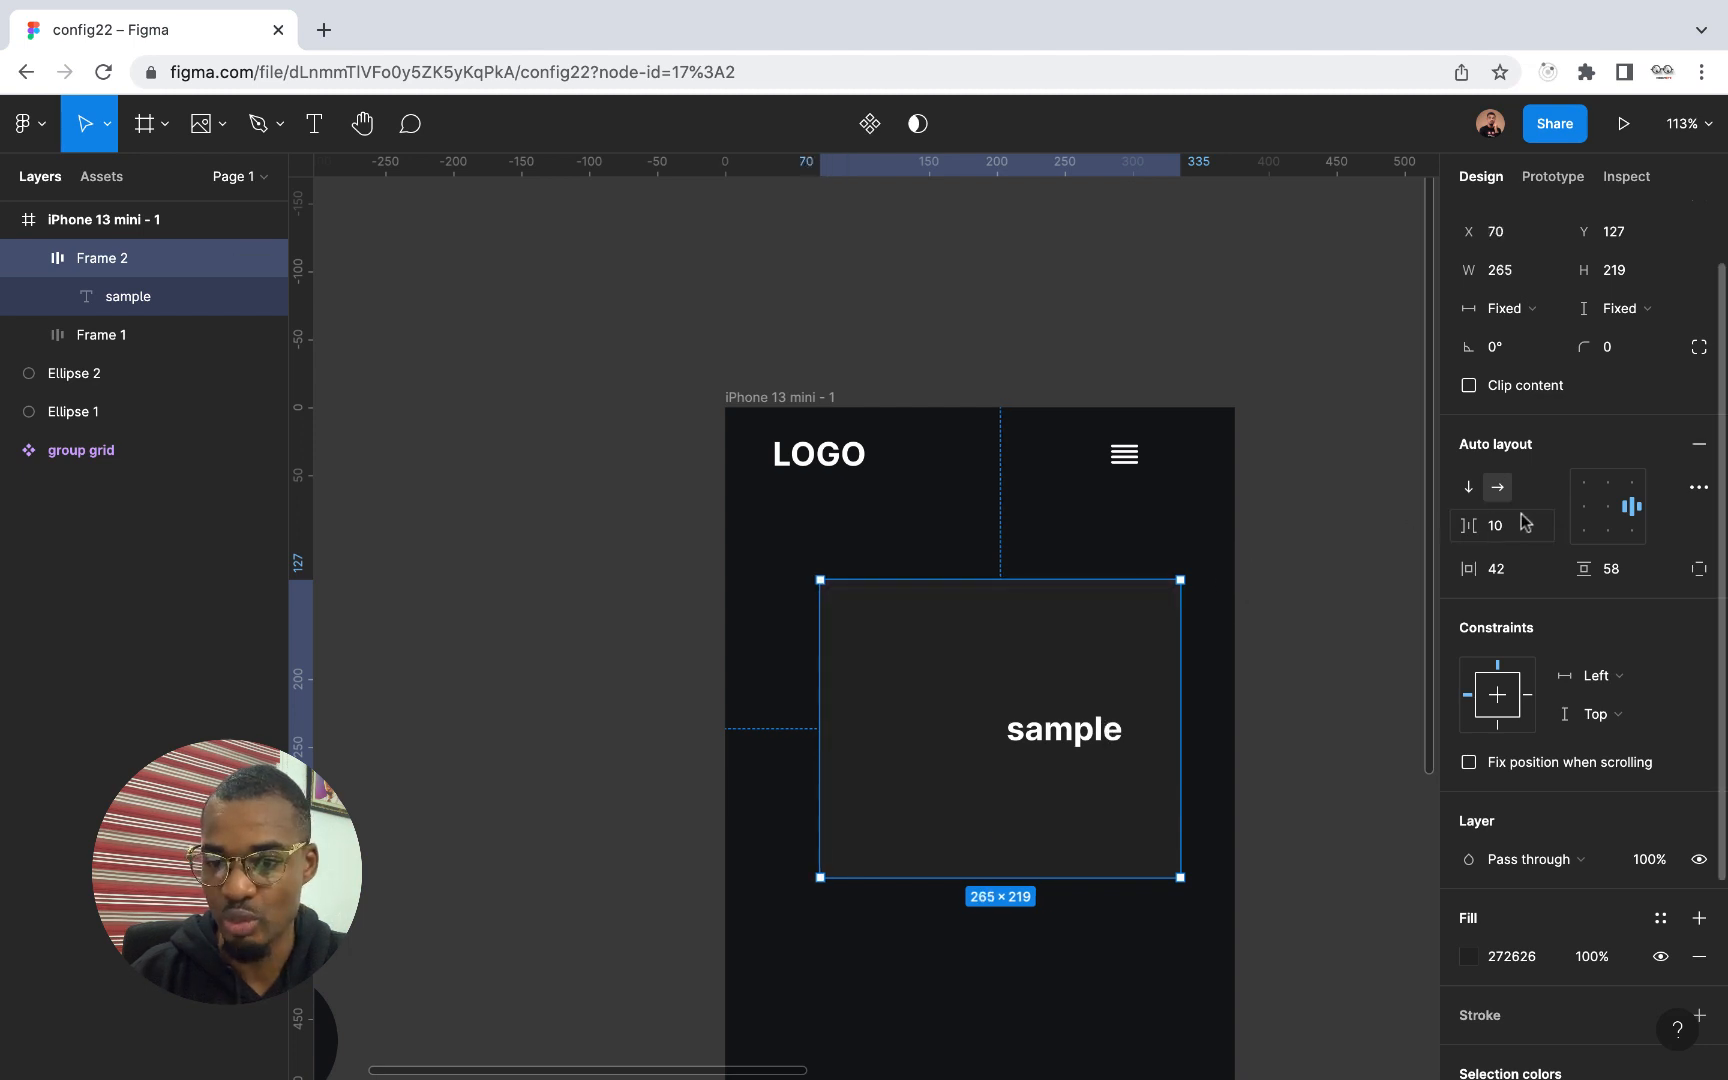
Align the sample frame's content top centre and set its top and left padding to about 18
left_click(1589, 486)
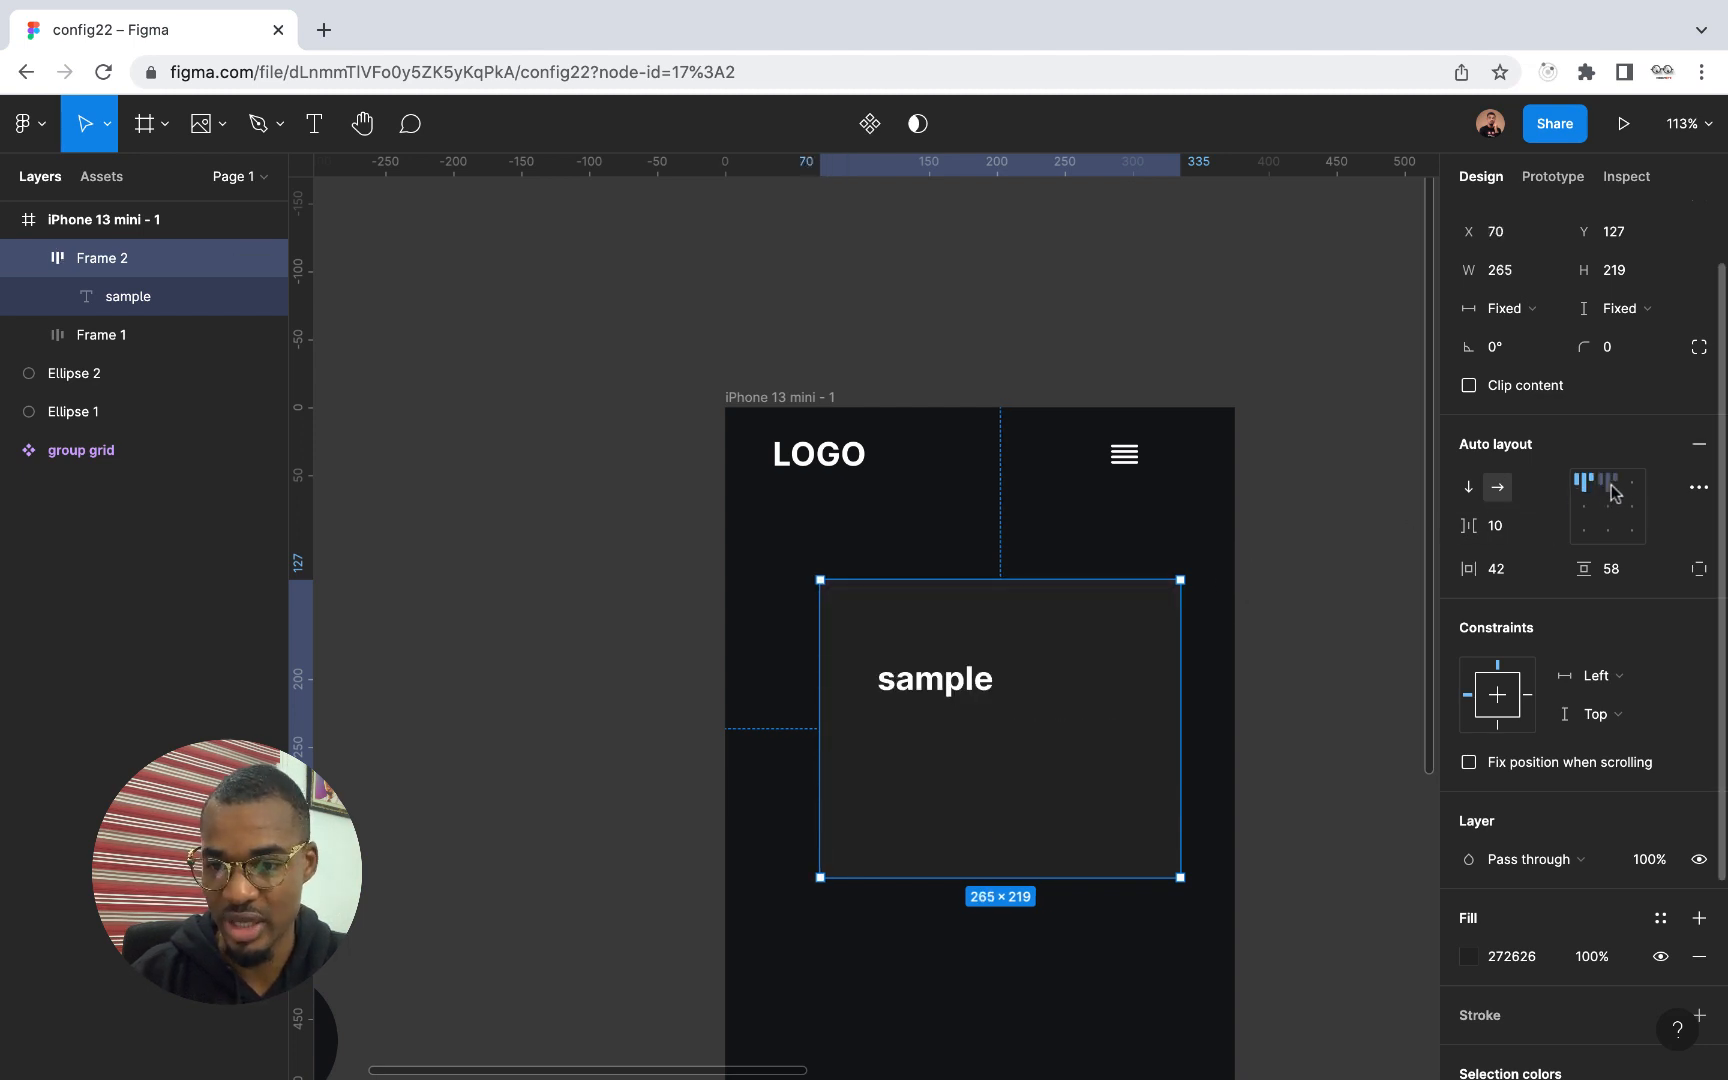
left_click(1609, 487)
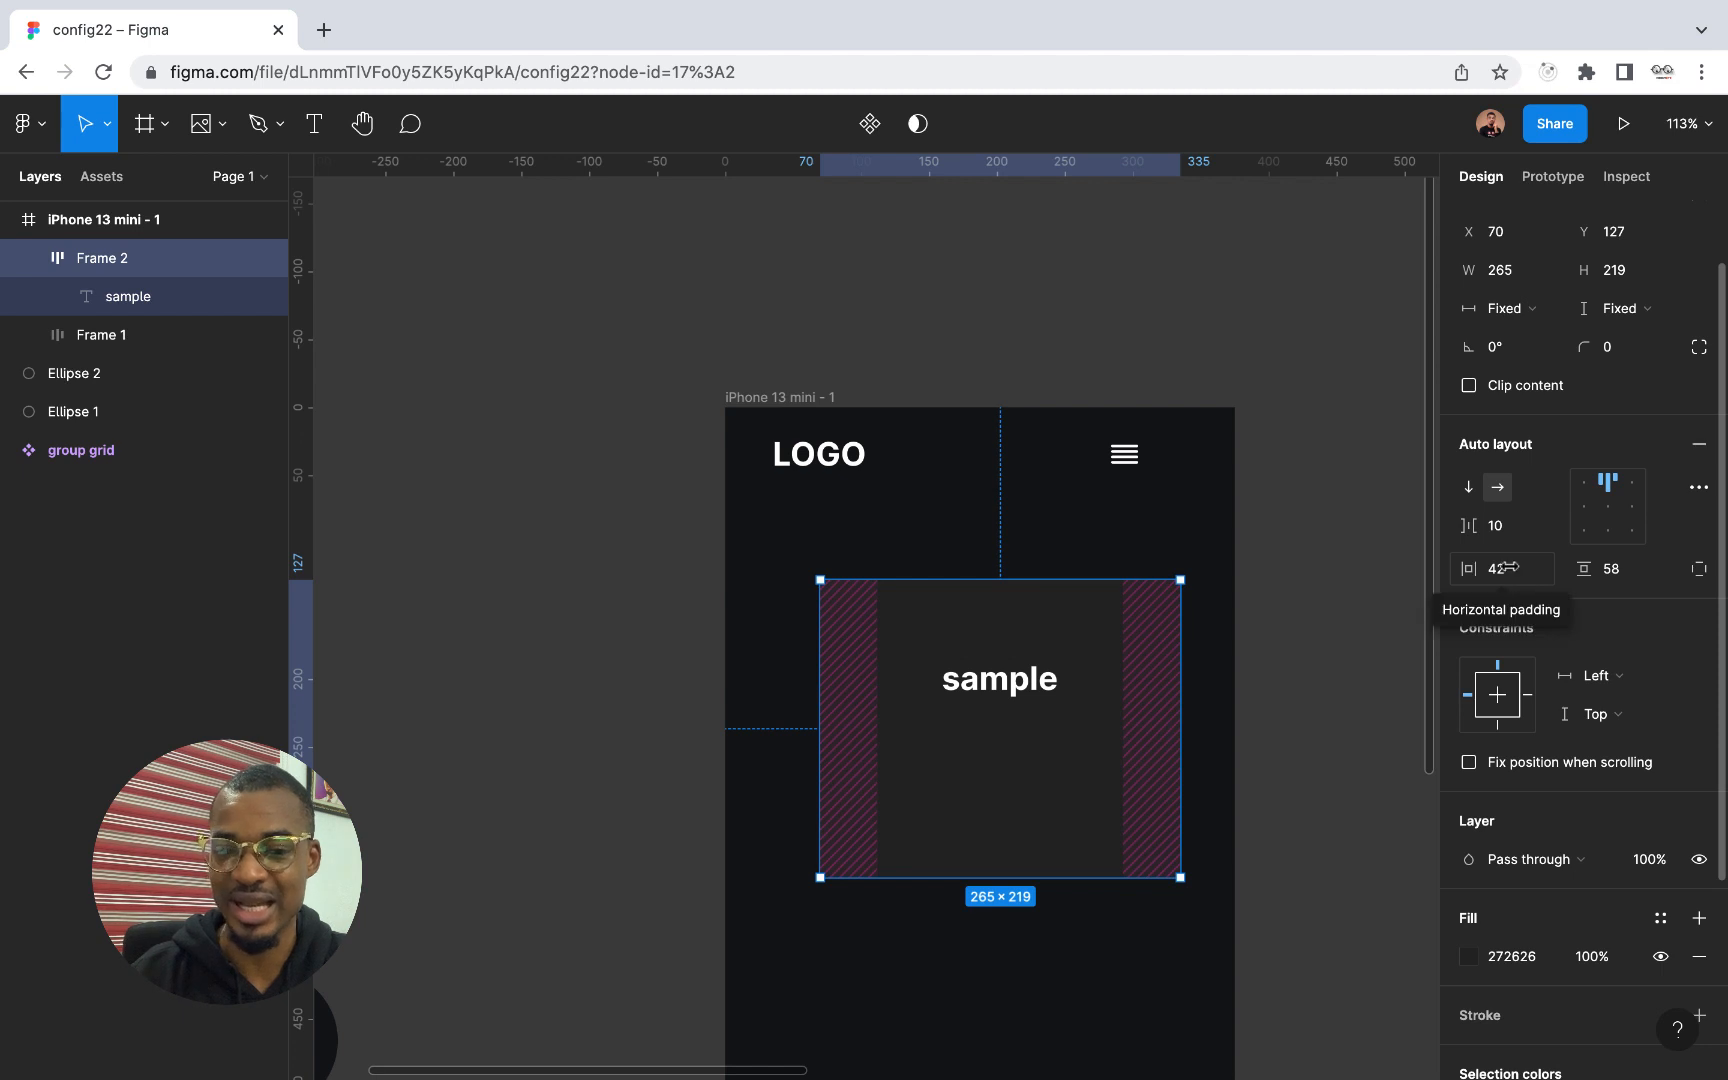
left_click_drag(997, 629, 1000, 570)
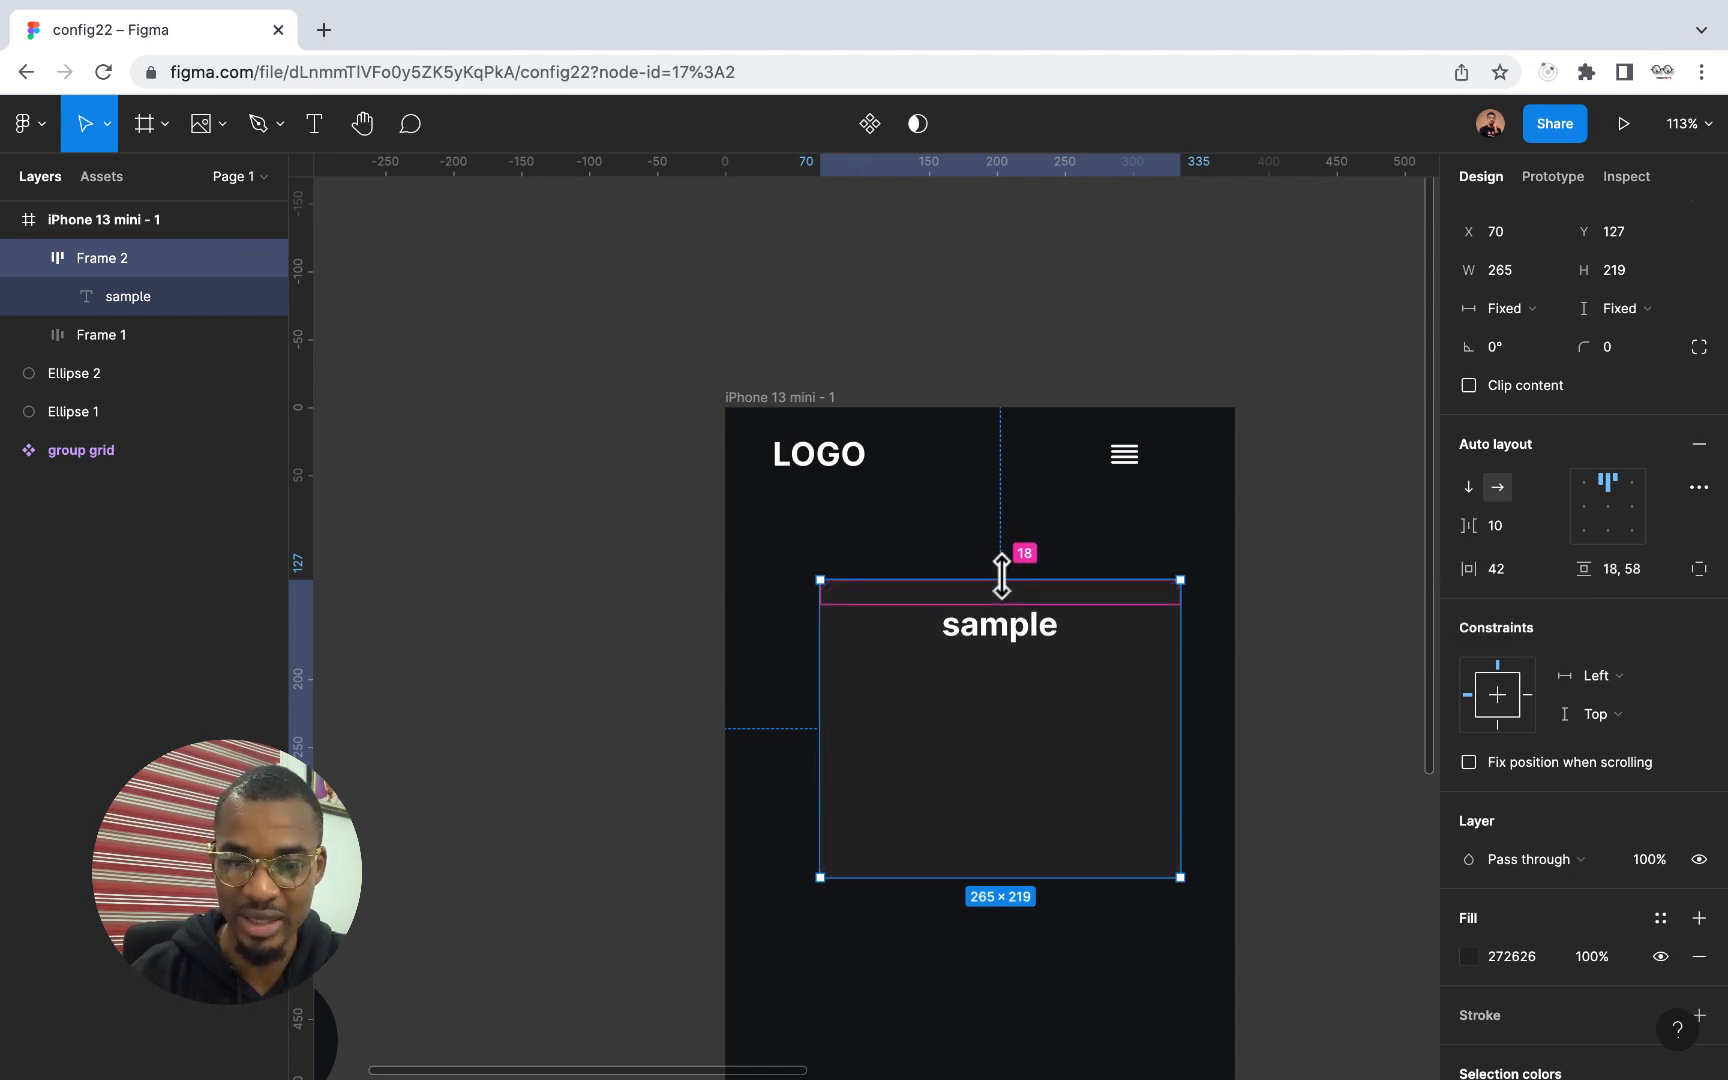
left_click_drag(847, 727, 823, 727)
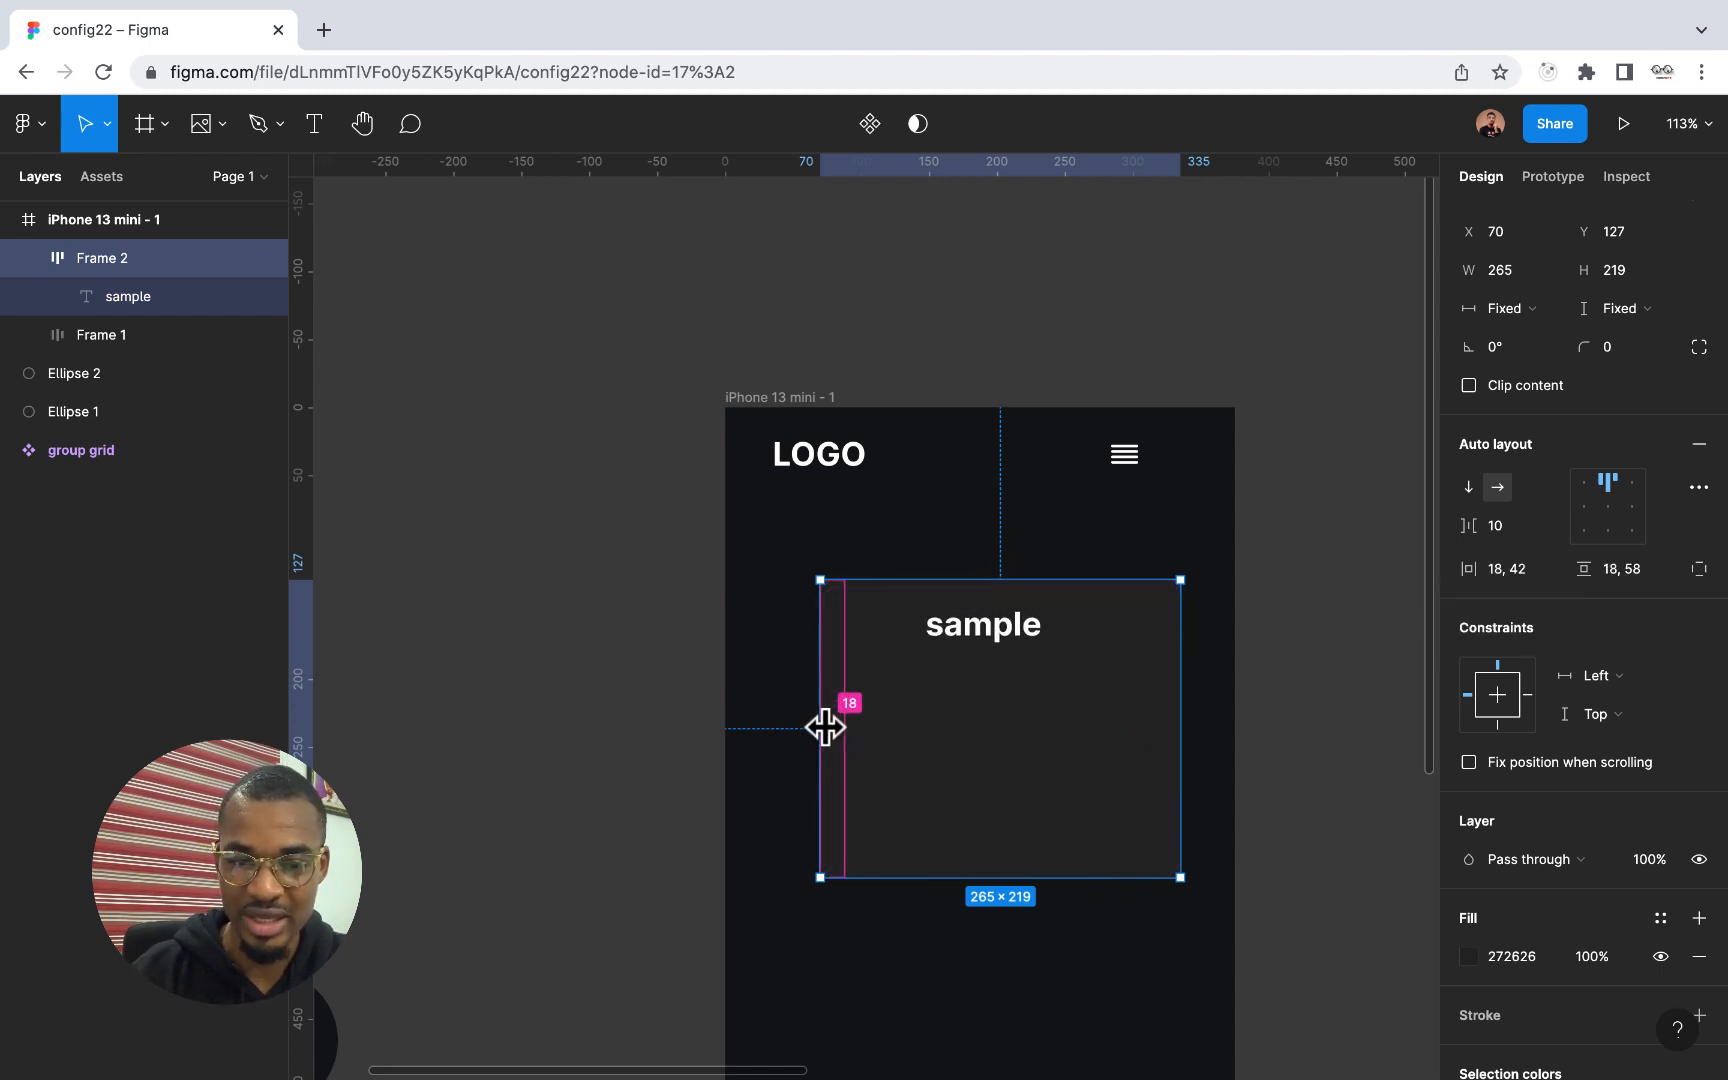
Move the sample frame to about X 55, Y 125, and set its right and top padding to 20
left_click_drag(1145, 795, 1142, 729)
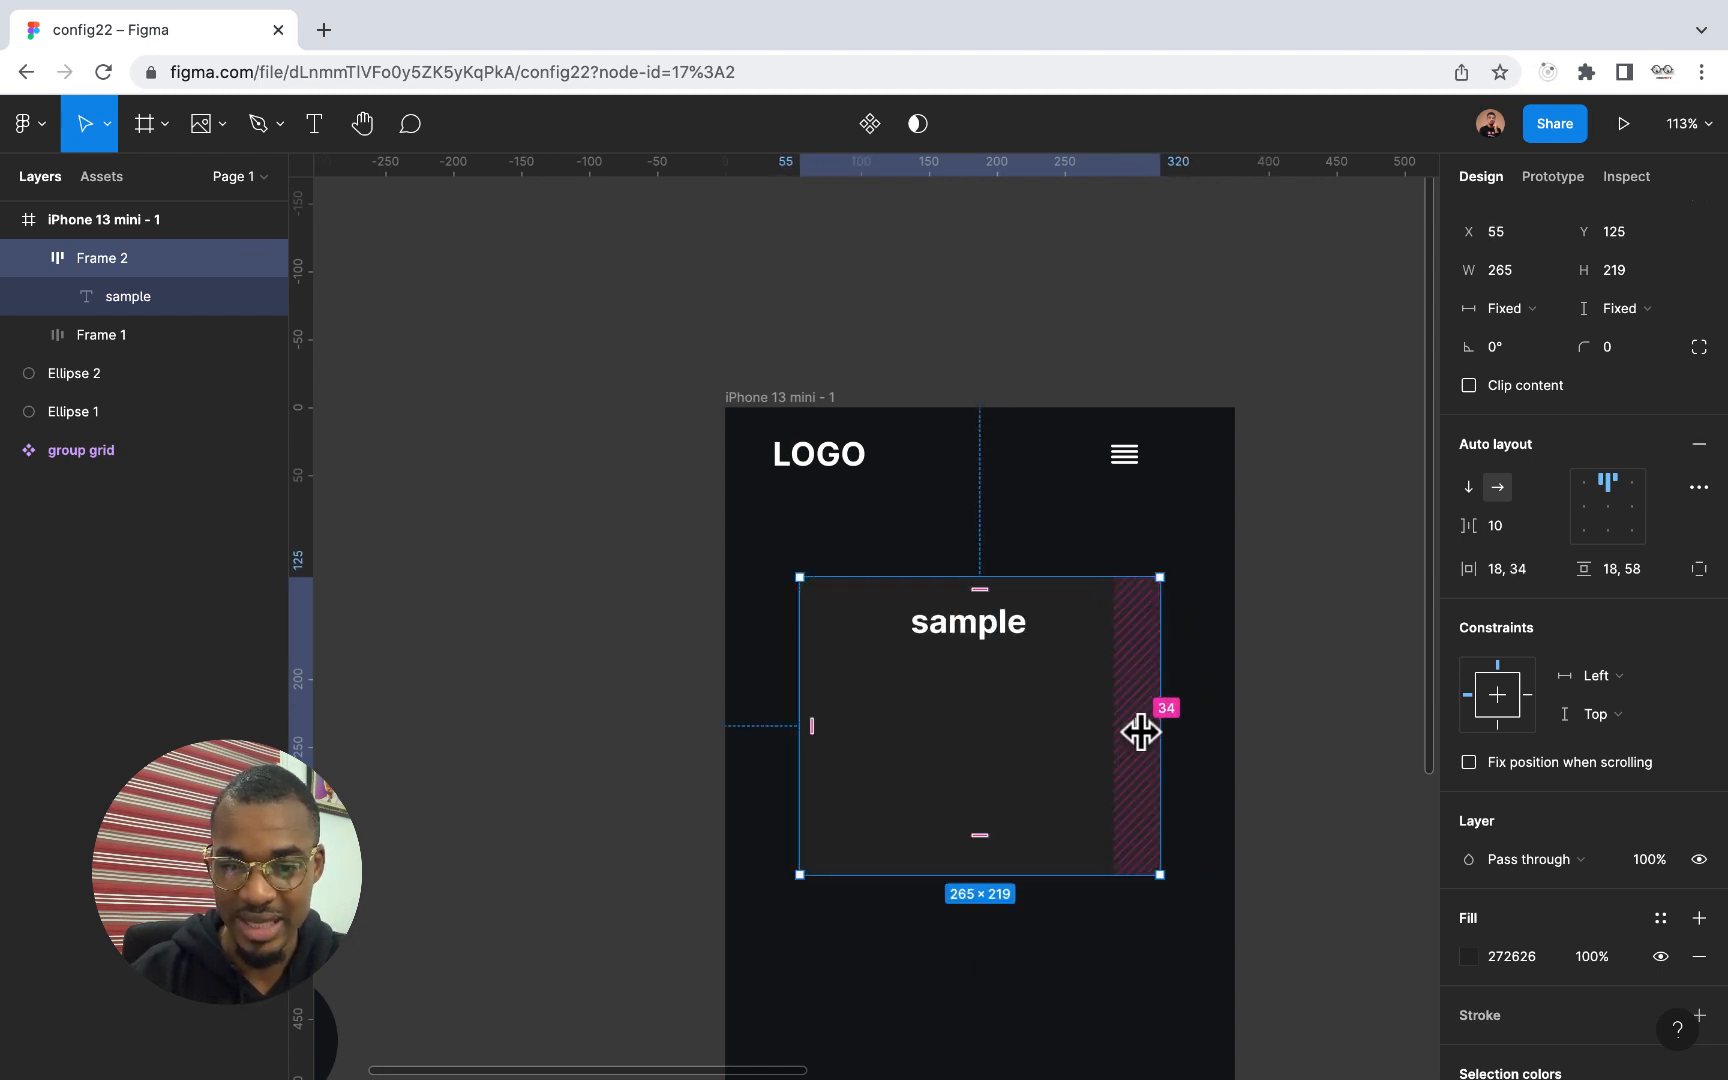
left_click(1136, 732)
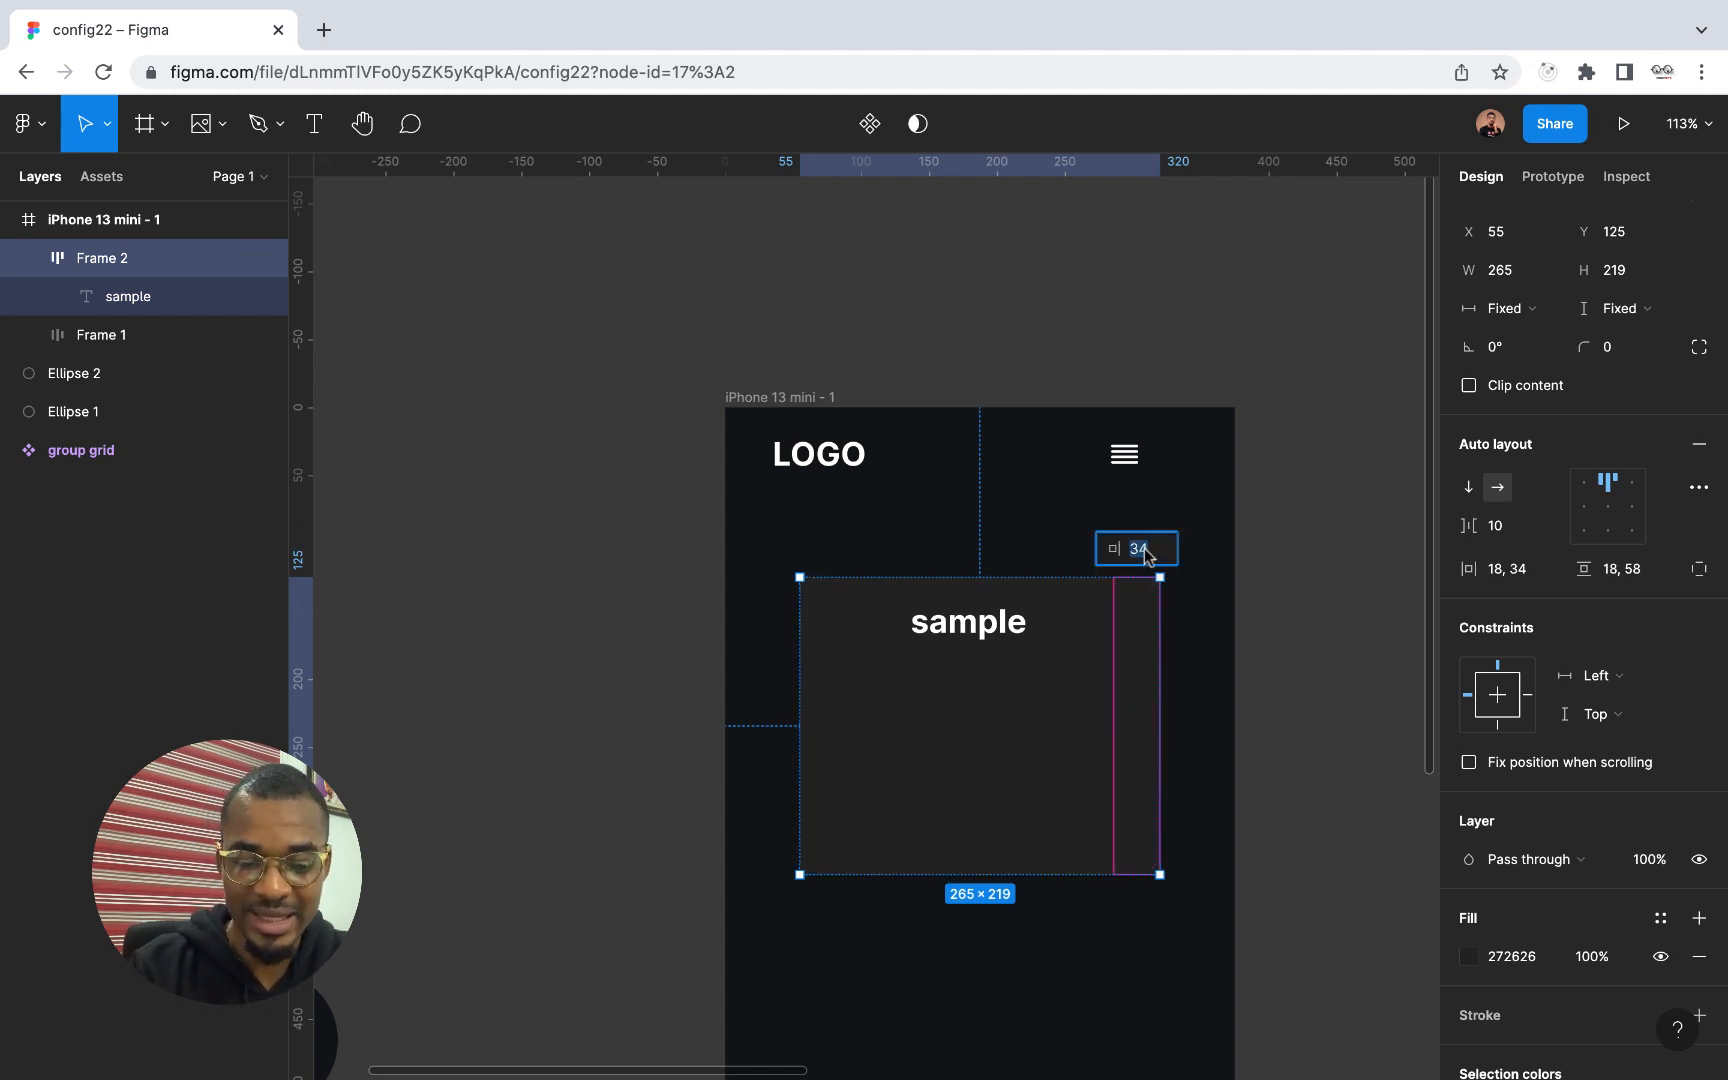
type("20")
key("Return")
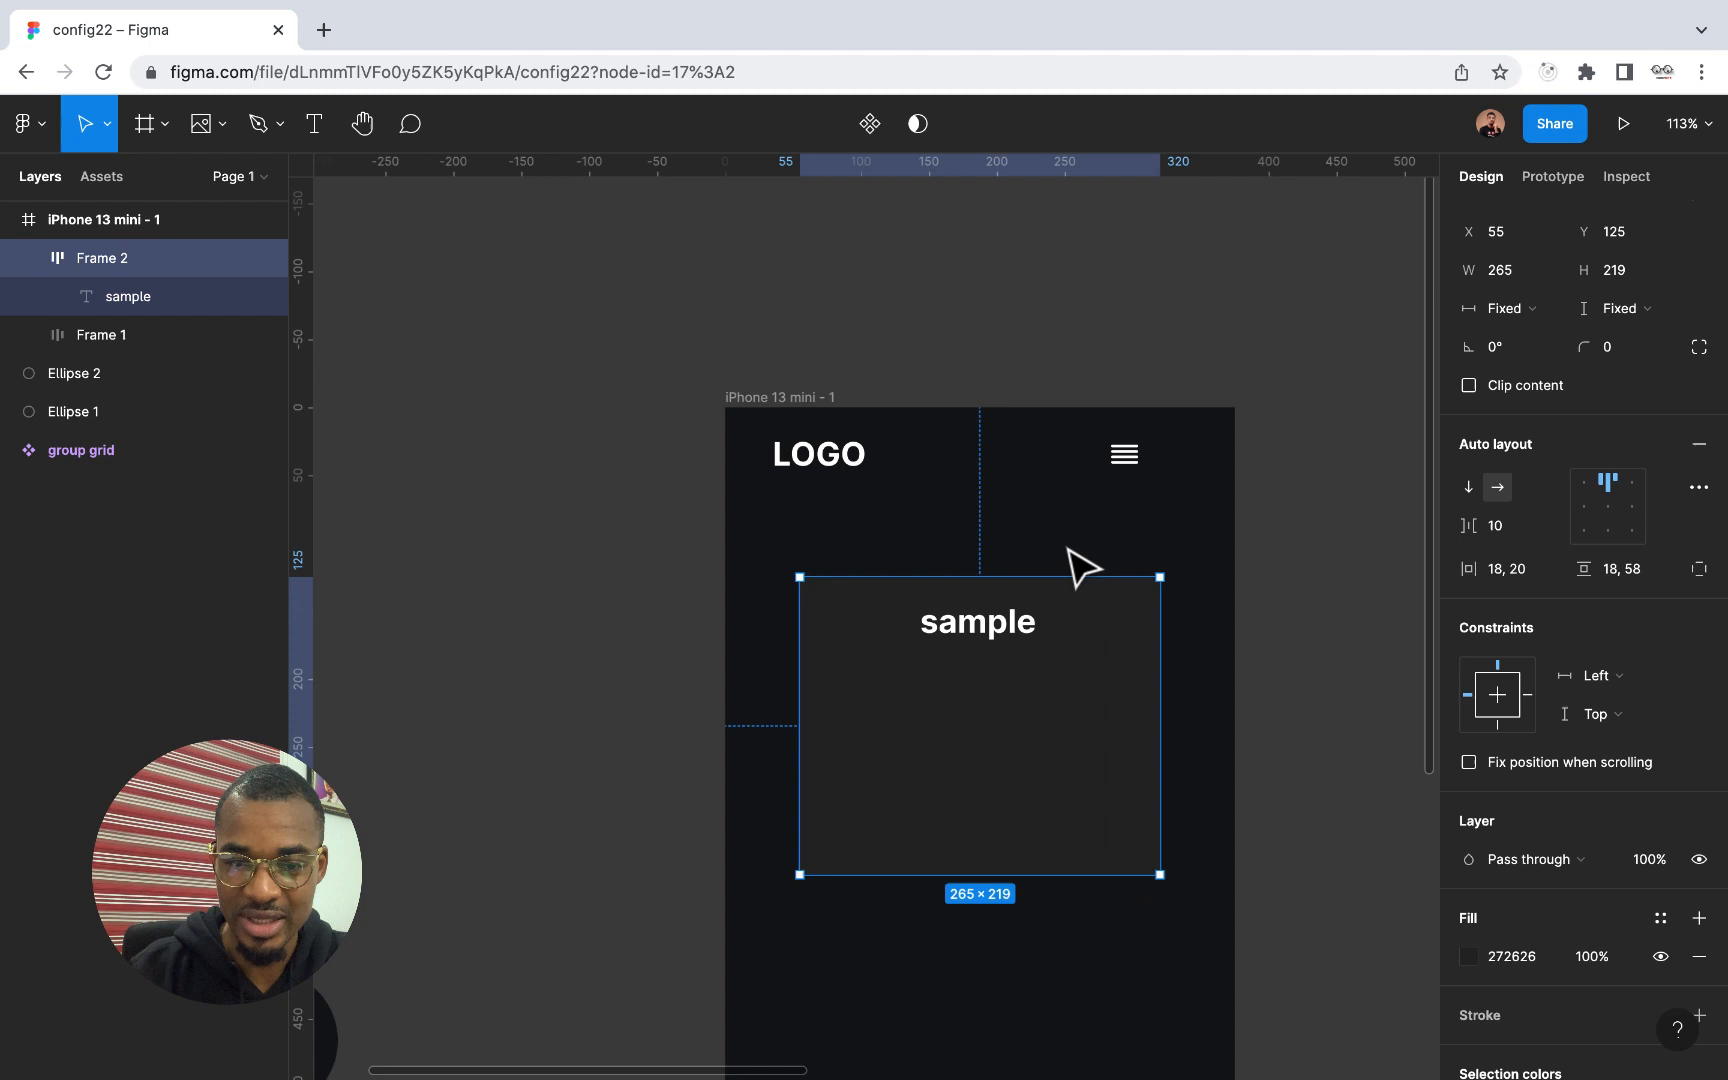
left_click(981, 598)
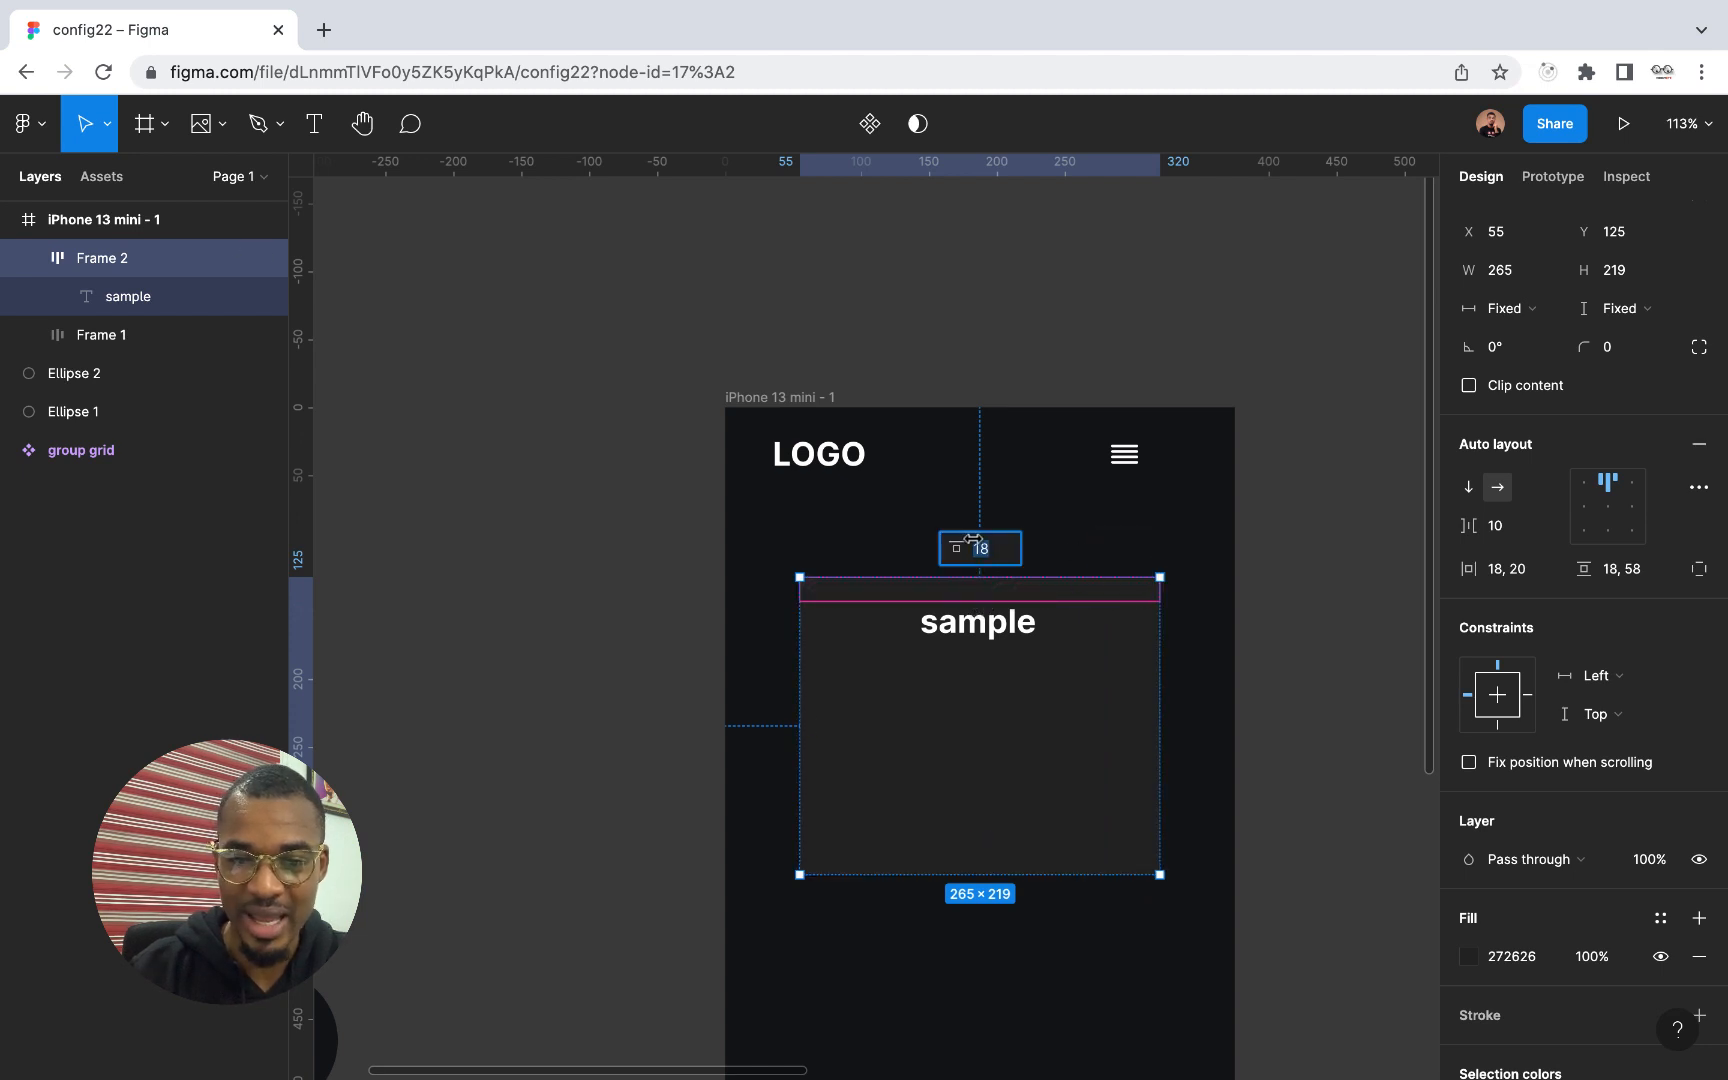
key("Return")
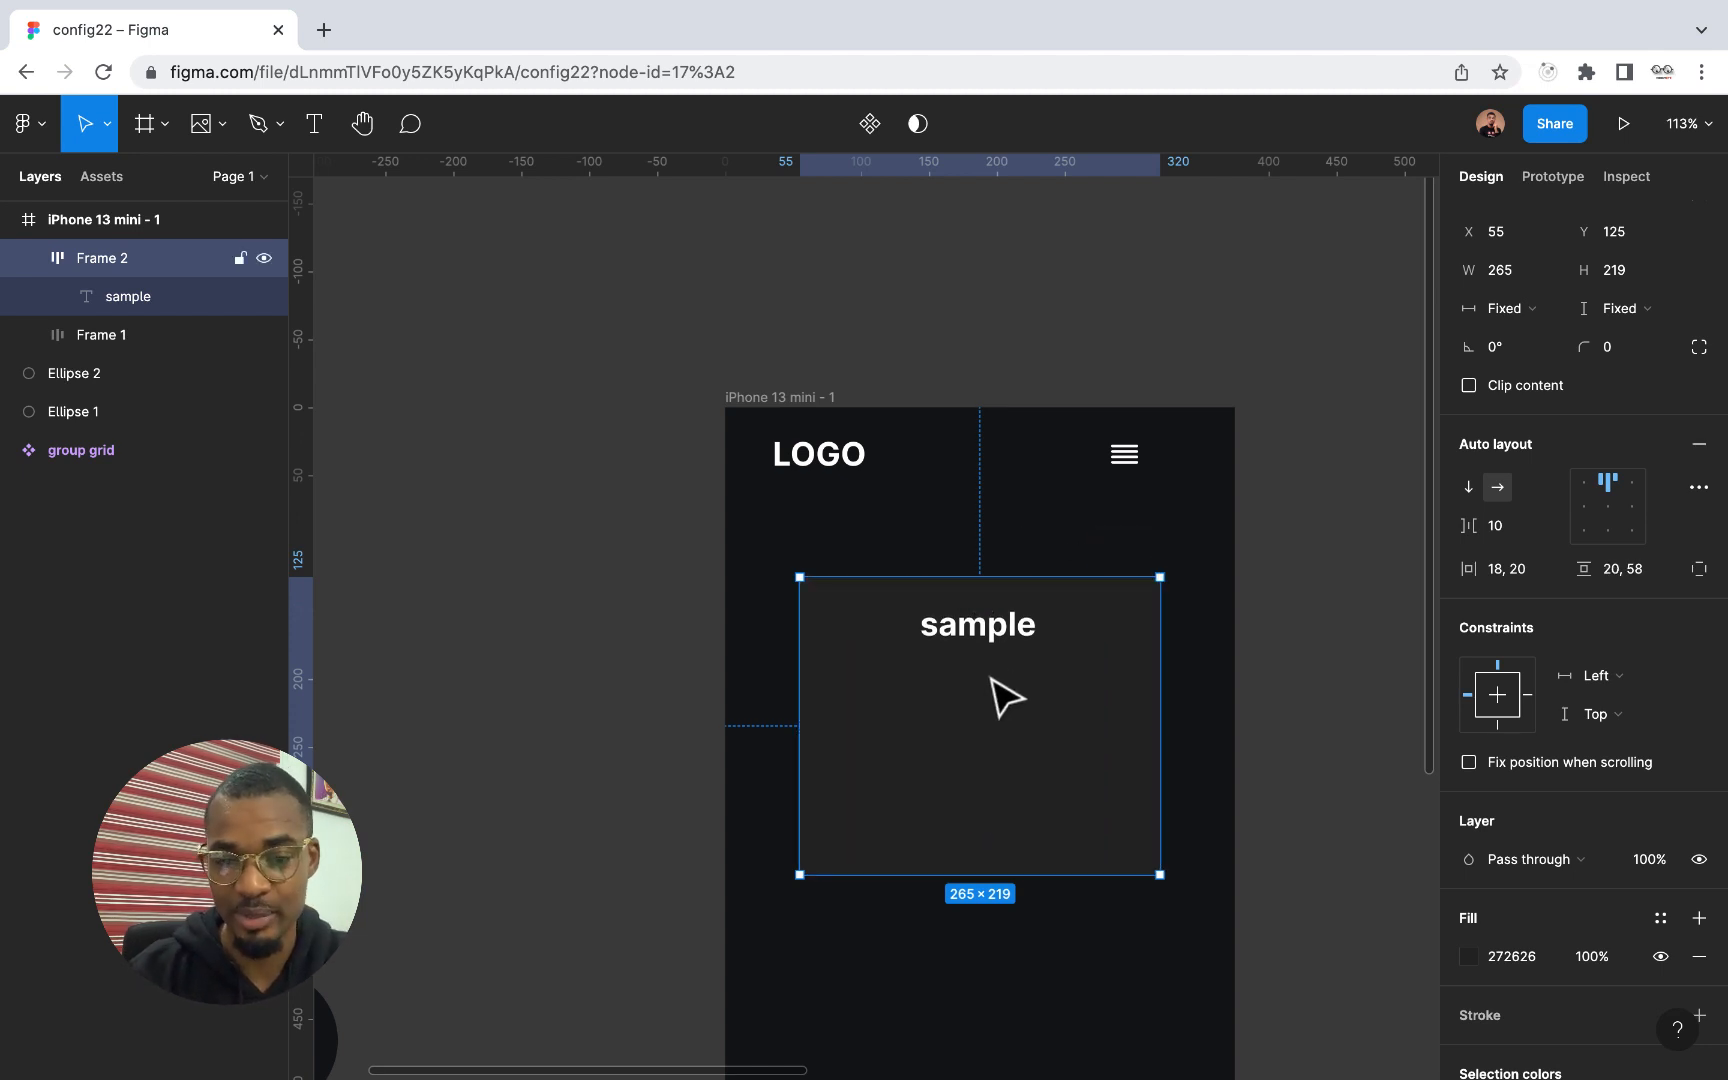
Try the different corner, edge and centre alignments for the sample text within its auto layout frame, finishing with centre
left_click(1607, 512)
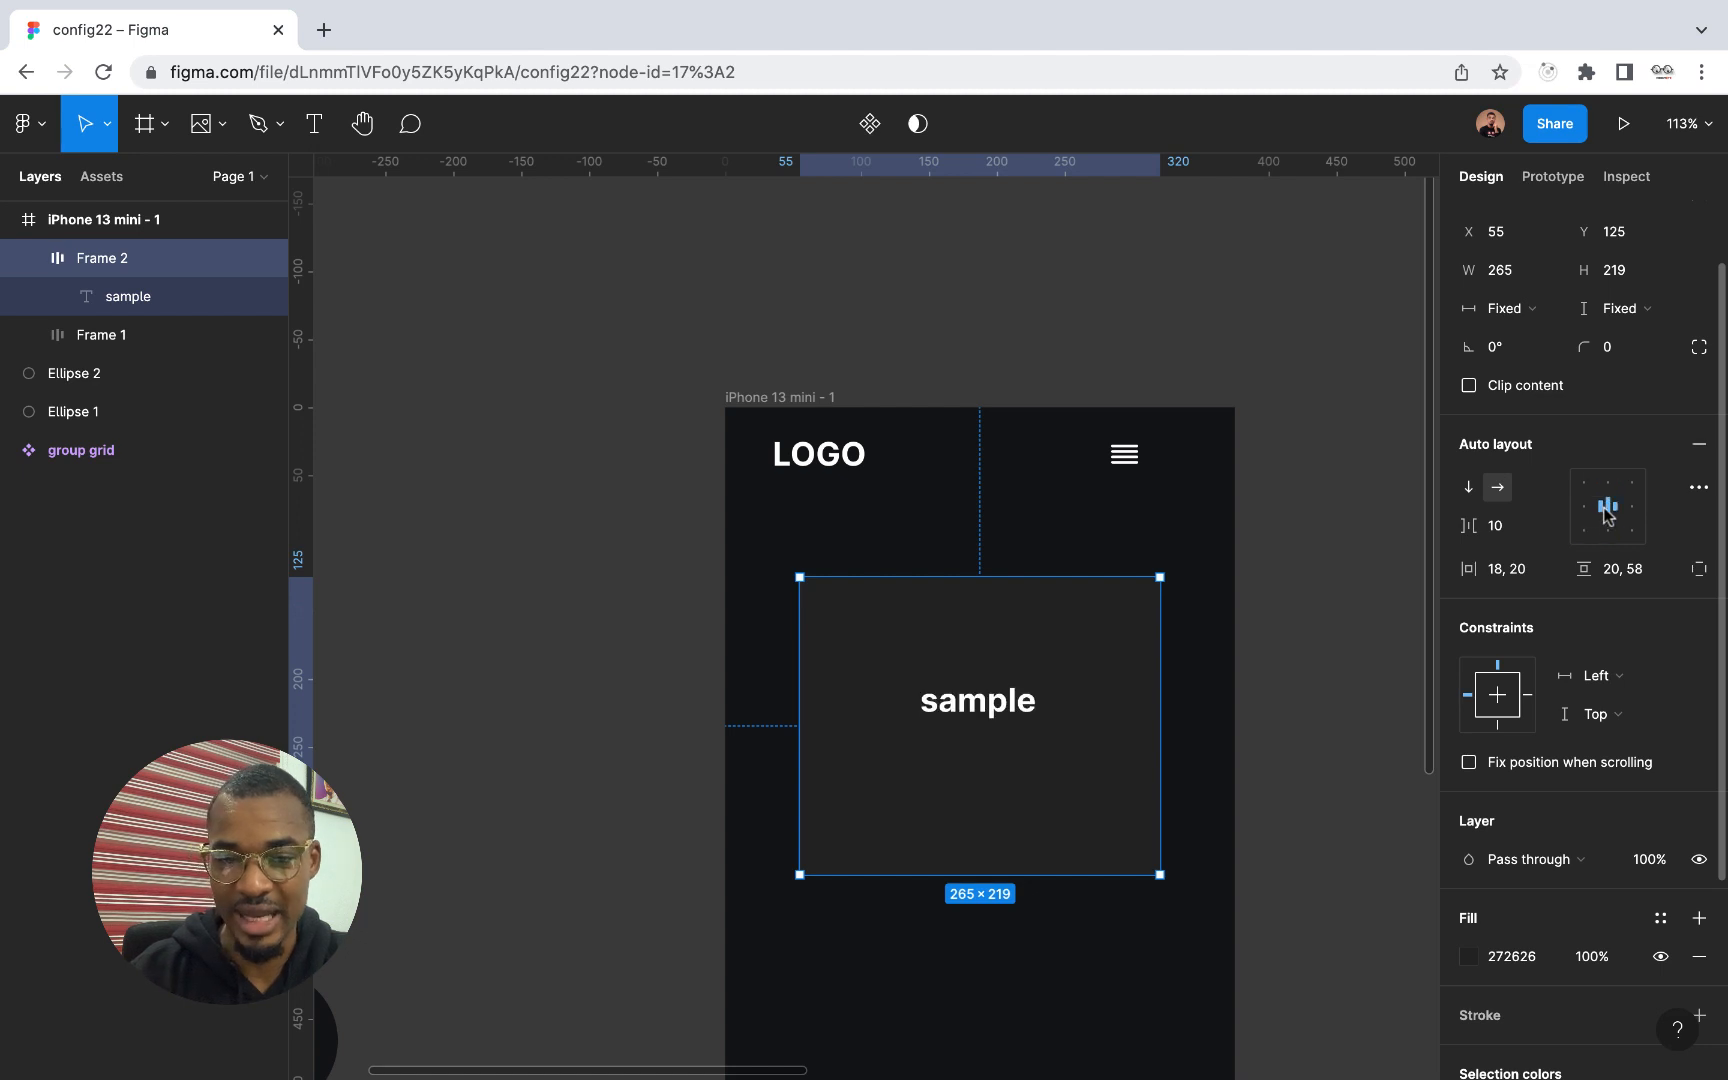
left_click(1608, 532)
left_click(1580, 534)
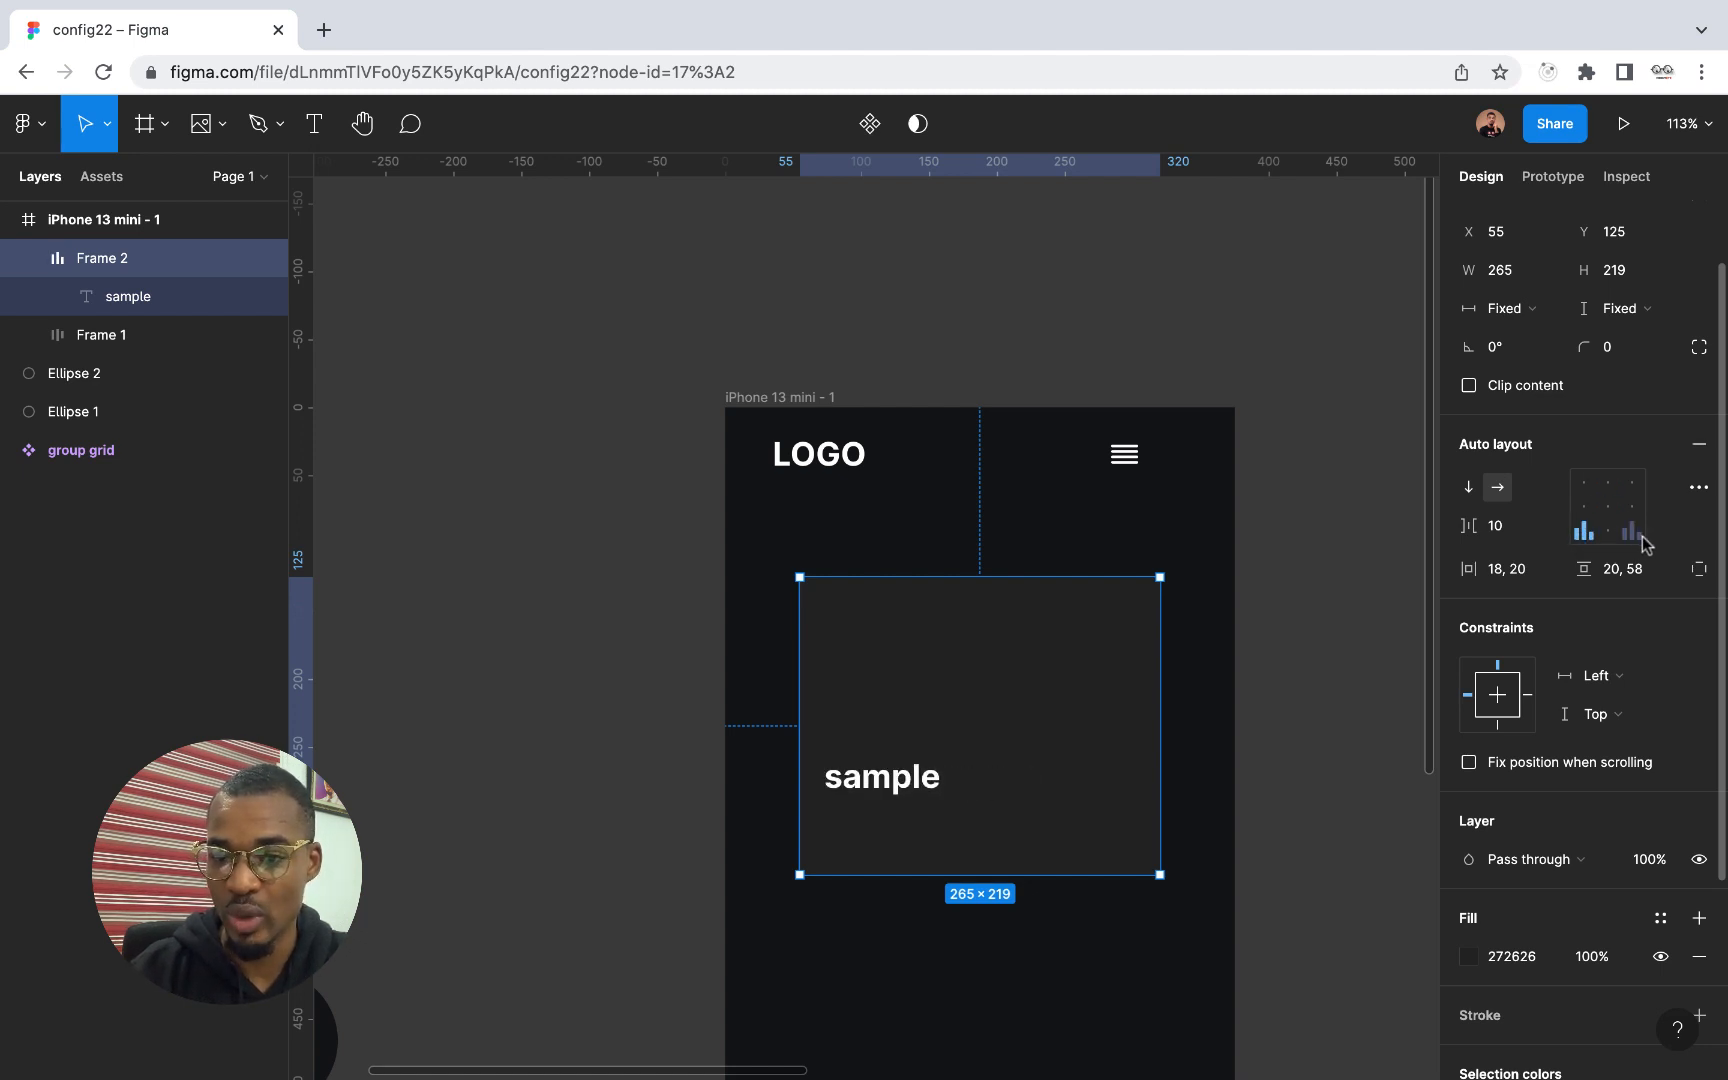
left_click(1634, 533)
left_click(1636, 507)
left_click(1634, 483)
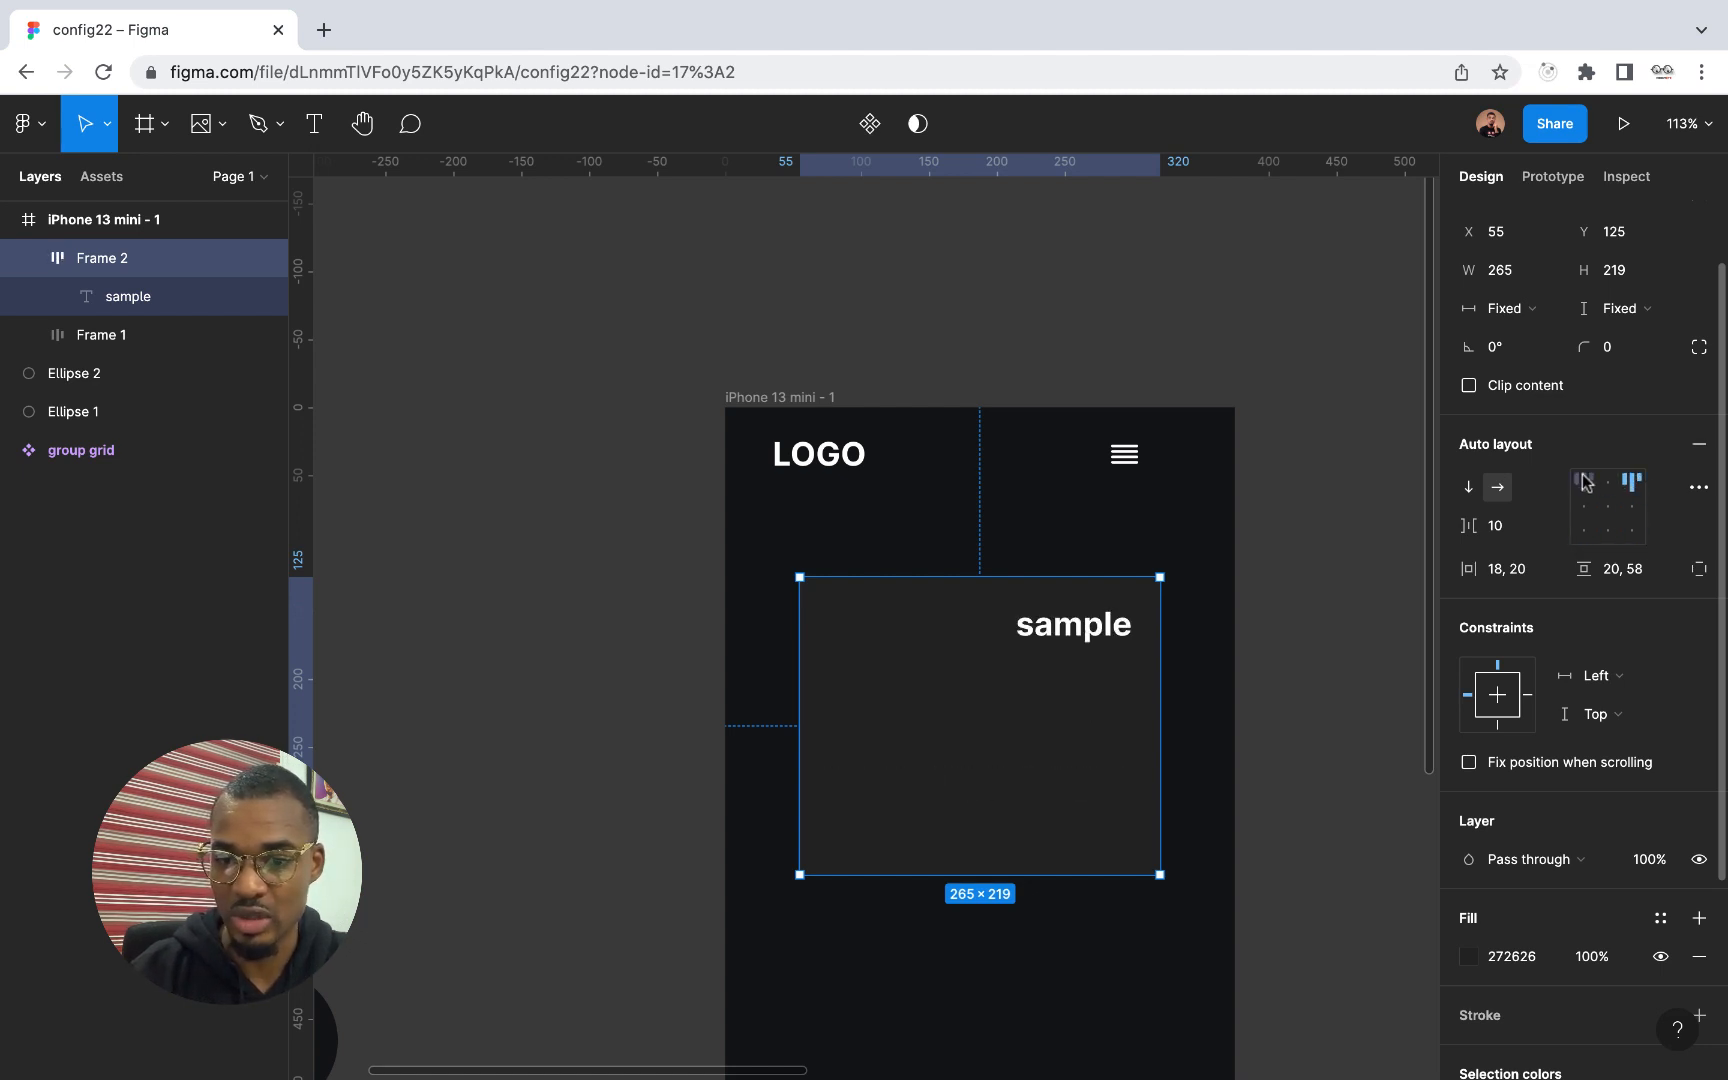
left_click(1584, 483)
left_click(1584, 507)
left_click(1584, 531)
left_click(1606, 510)
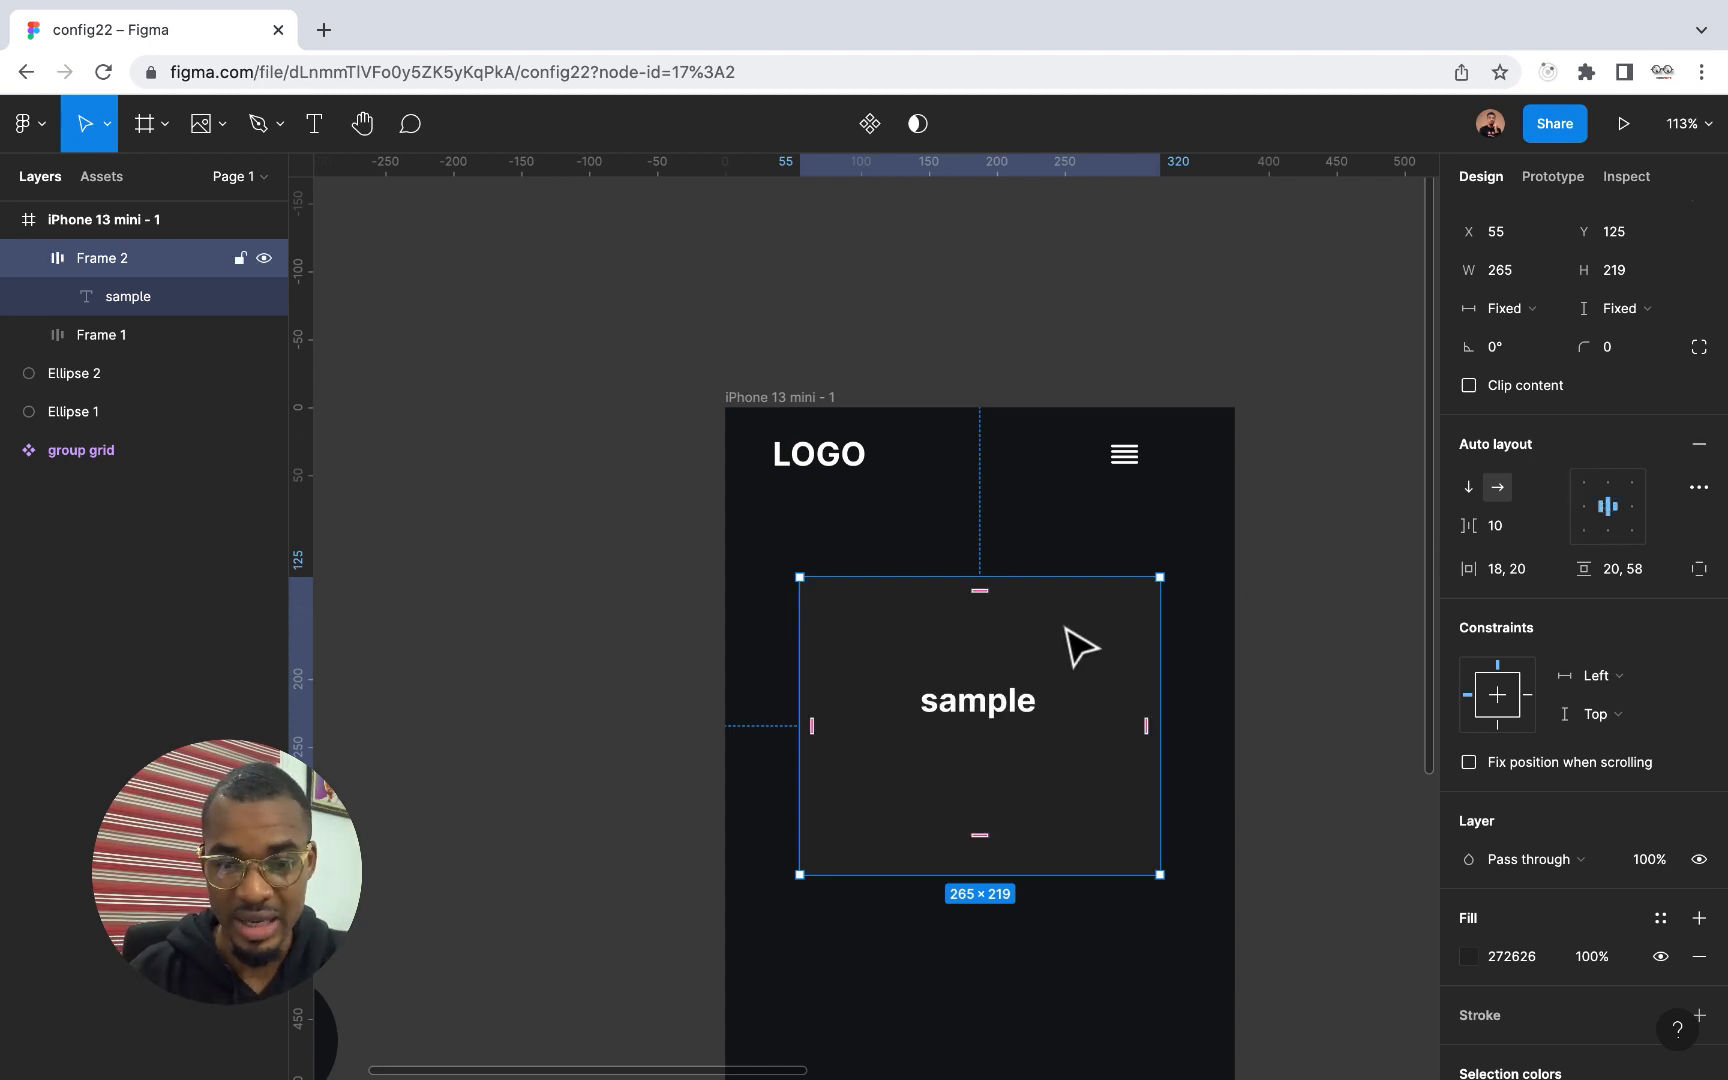
Adjust the sample frame's opposite paddings together, to about 39 horizontally and 45 vertically
mouse_move(1141, 733)
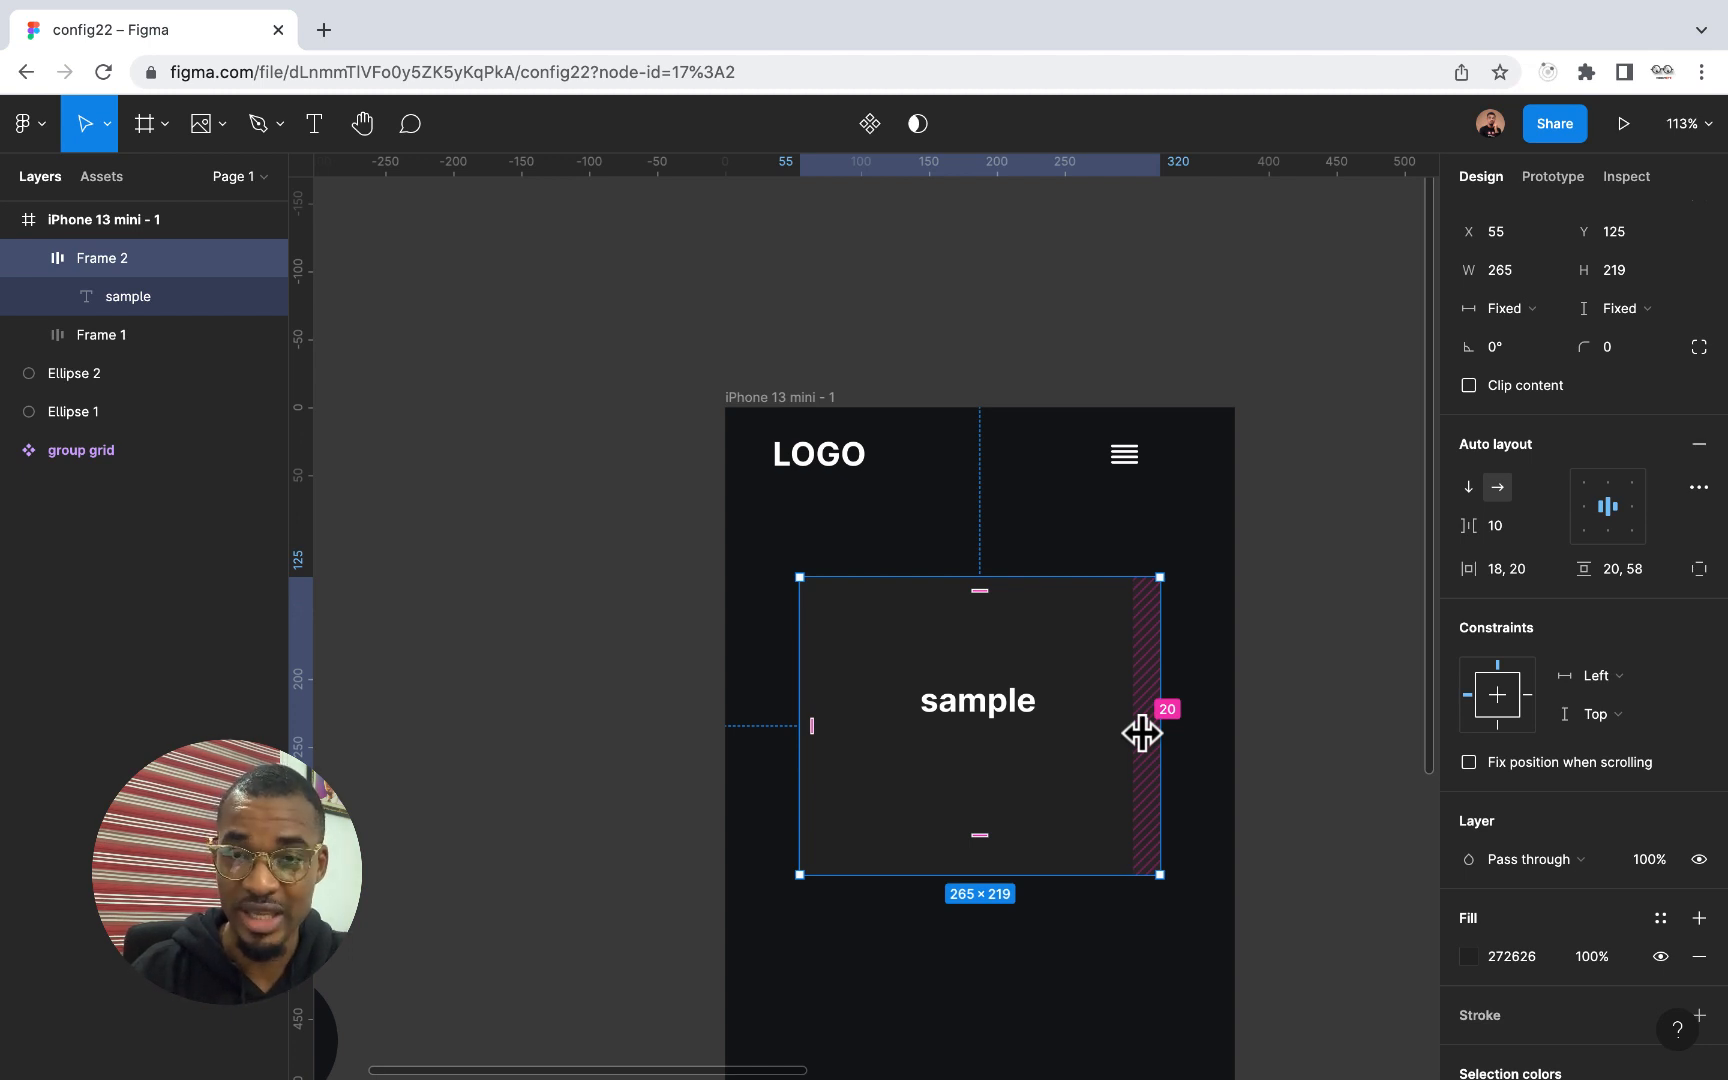
left_click_drag(1141, 733, 1102, 735)
mouse_move(968, 590)
left_mouse_down()
mouse_move(972, 656)
mouse_move(975, 630)
left_mouse_up()
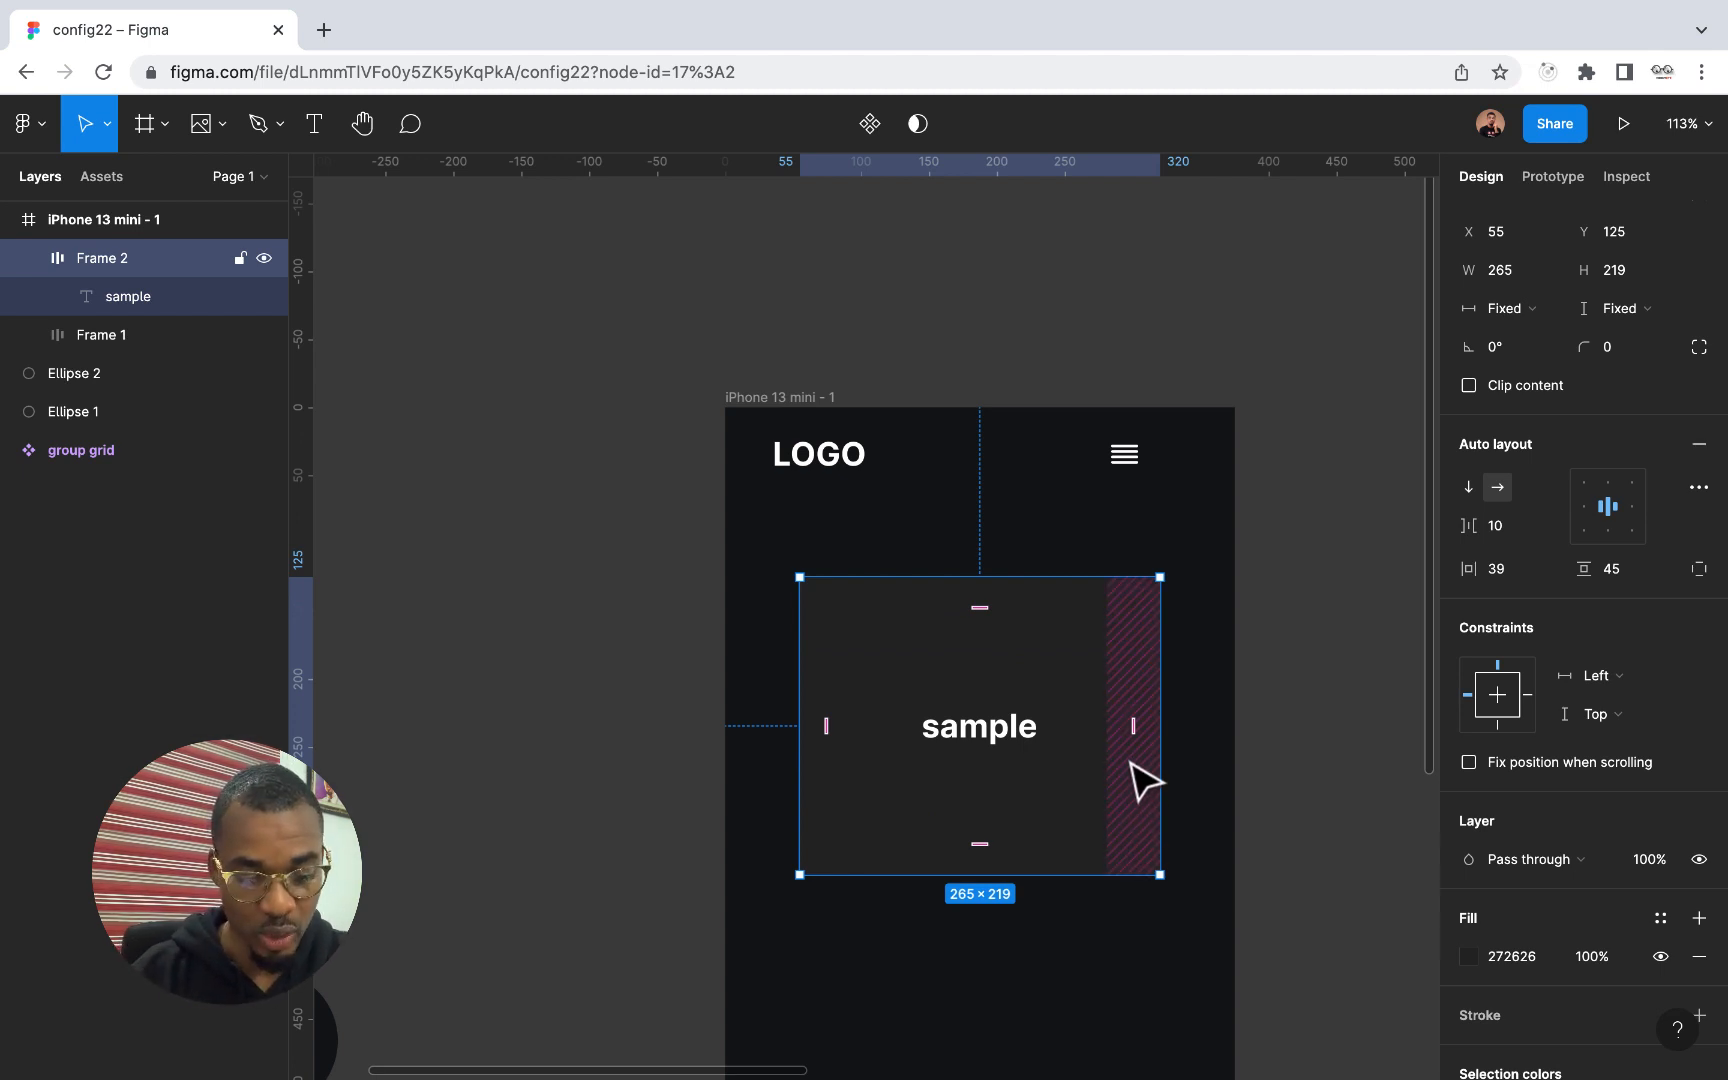
Adjust all four paddings of the sample frame together to a uniform 45
key("alt+shift")
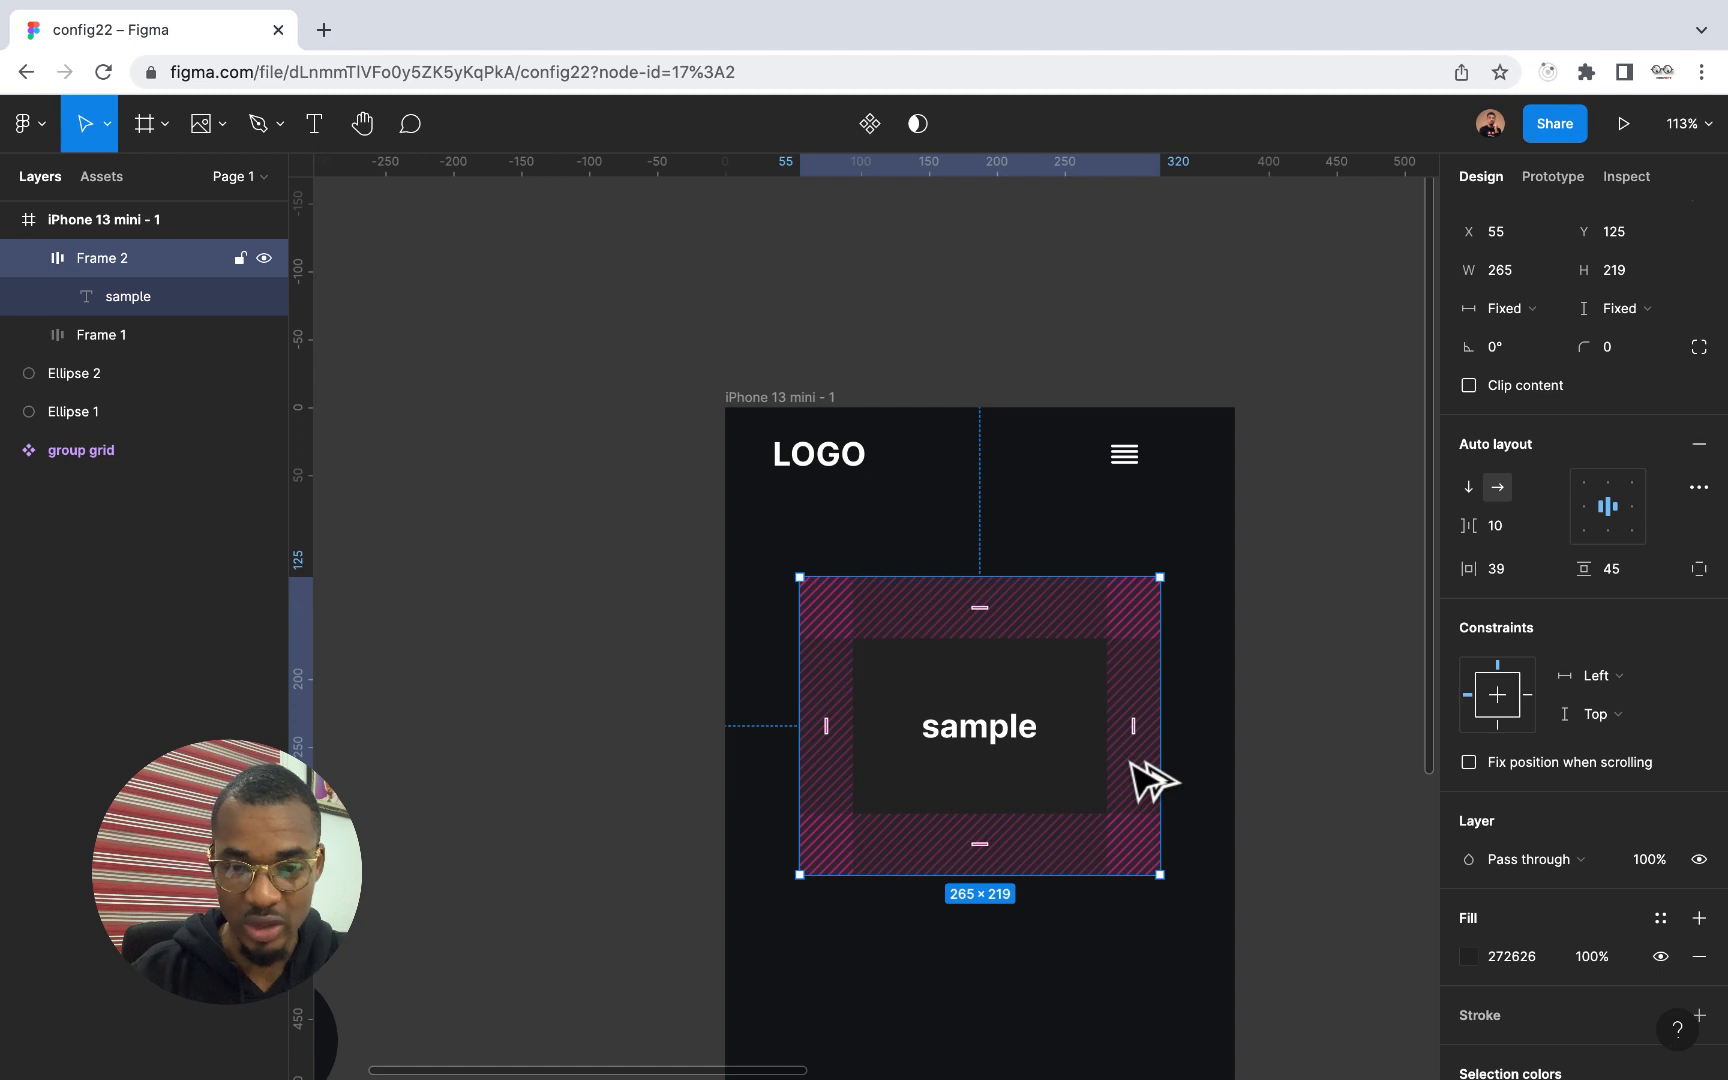
key("alt+shift")
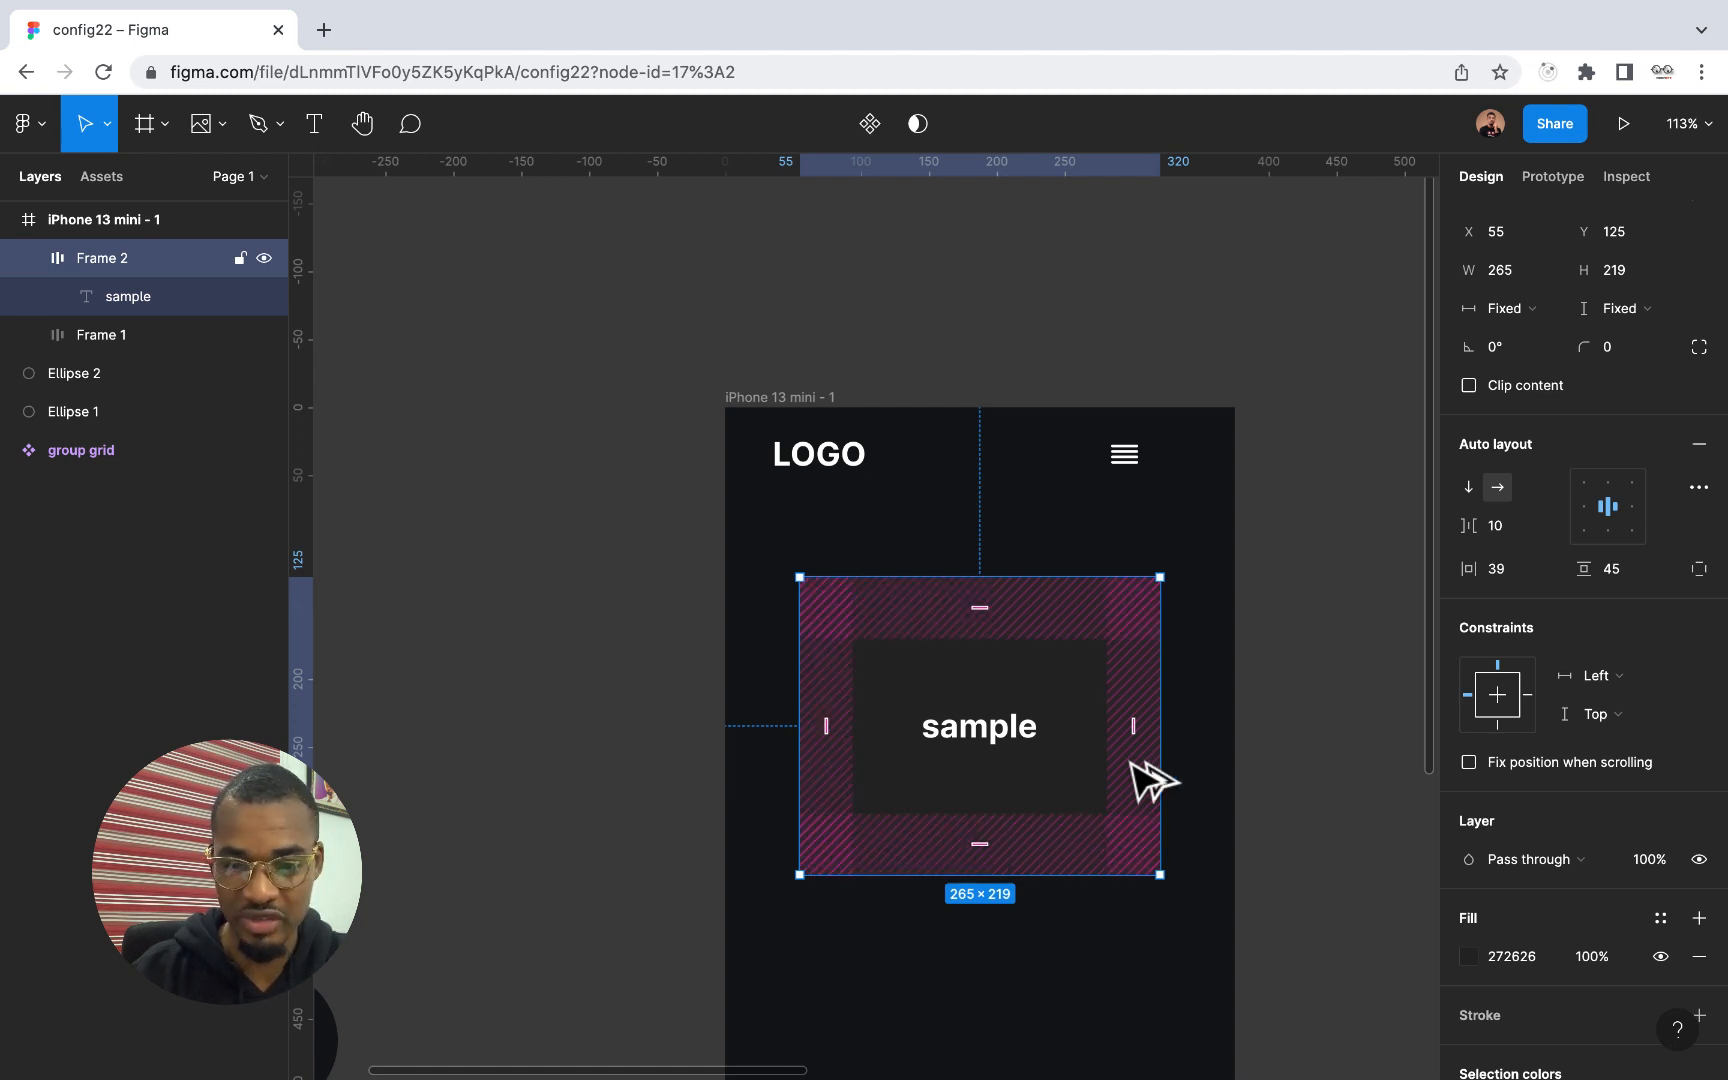
mouse_move(1128, 761)
left_mouse_down()
mouse_move(1084, 717)
mouse_move(1151, 758)
left_mouse_up()
key("super+z")
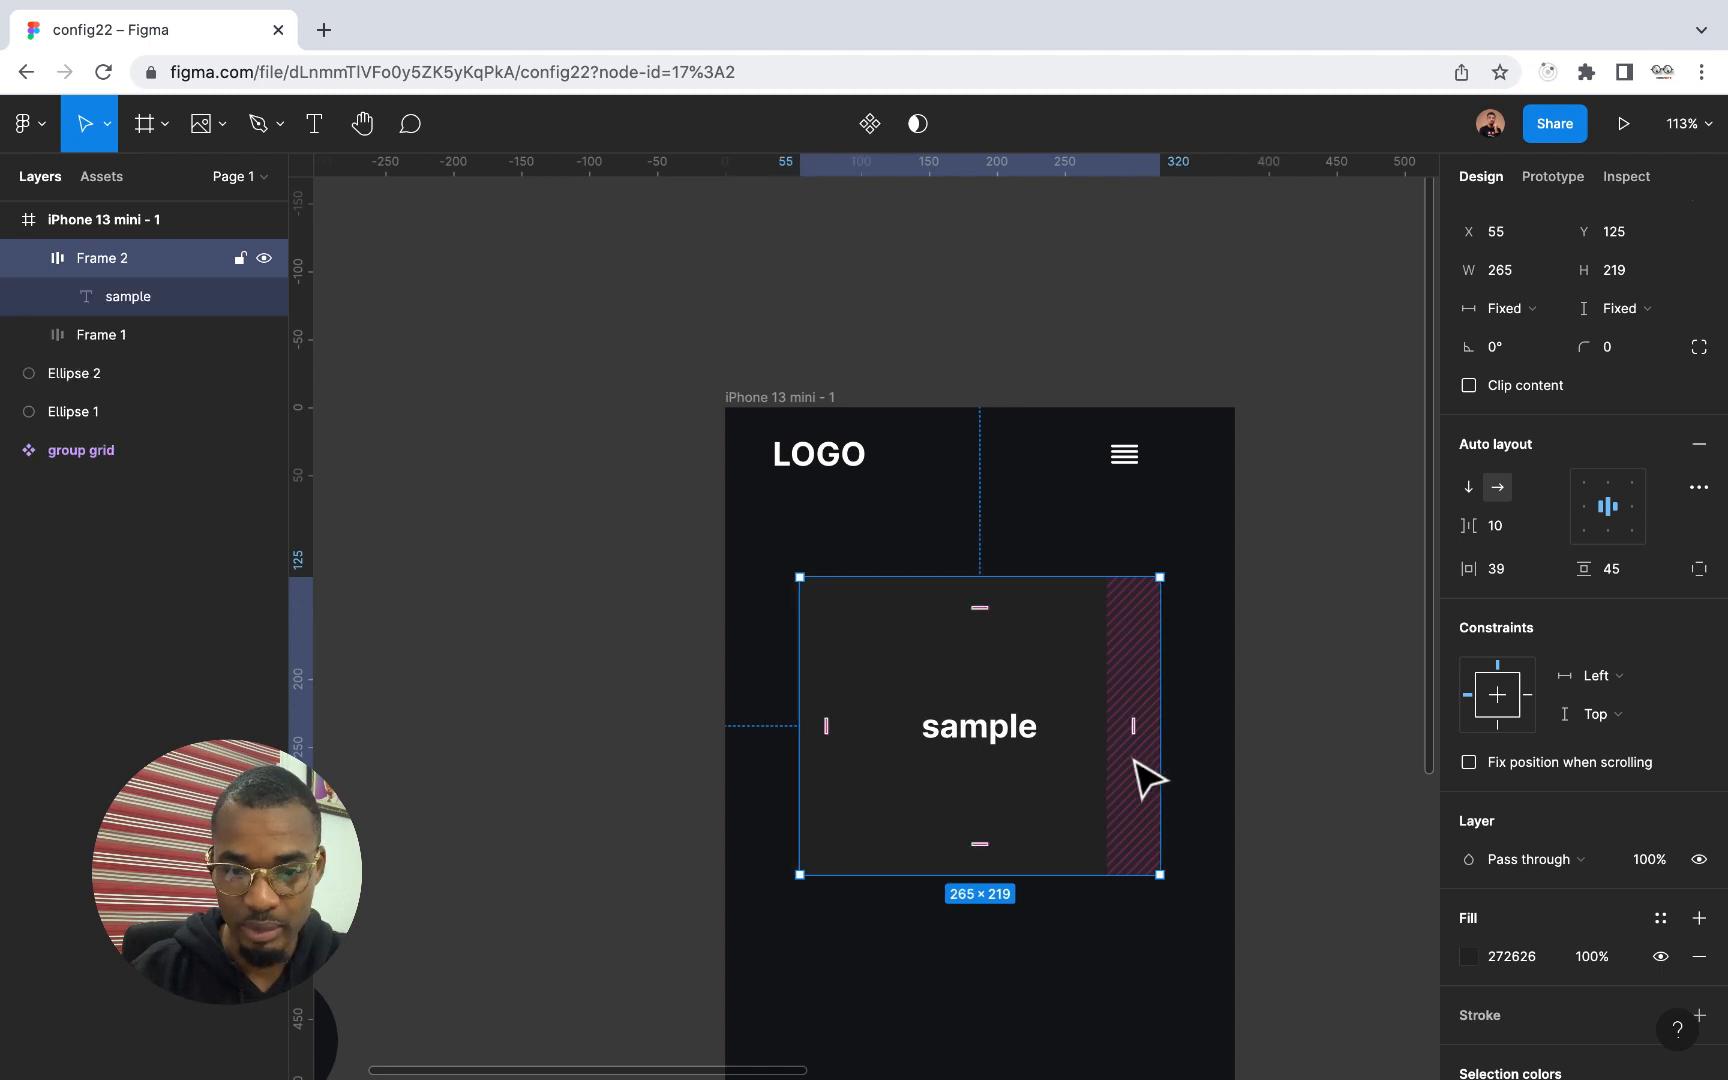
key("alt+shift")
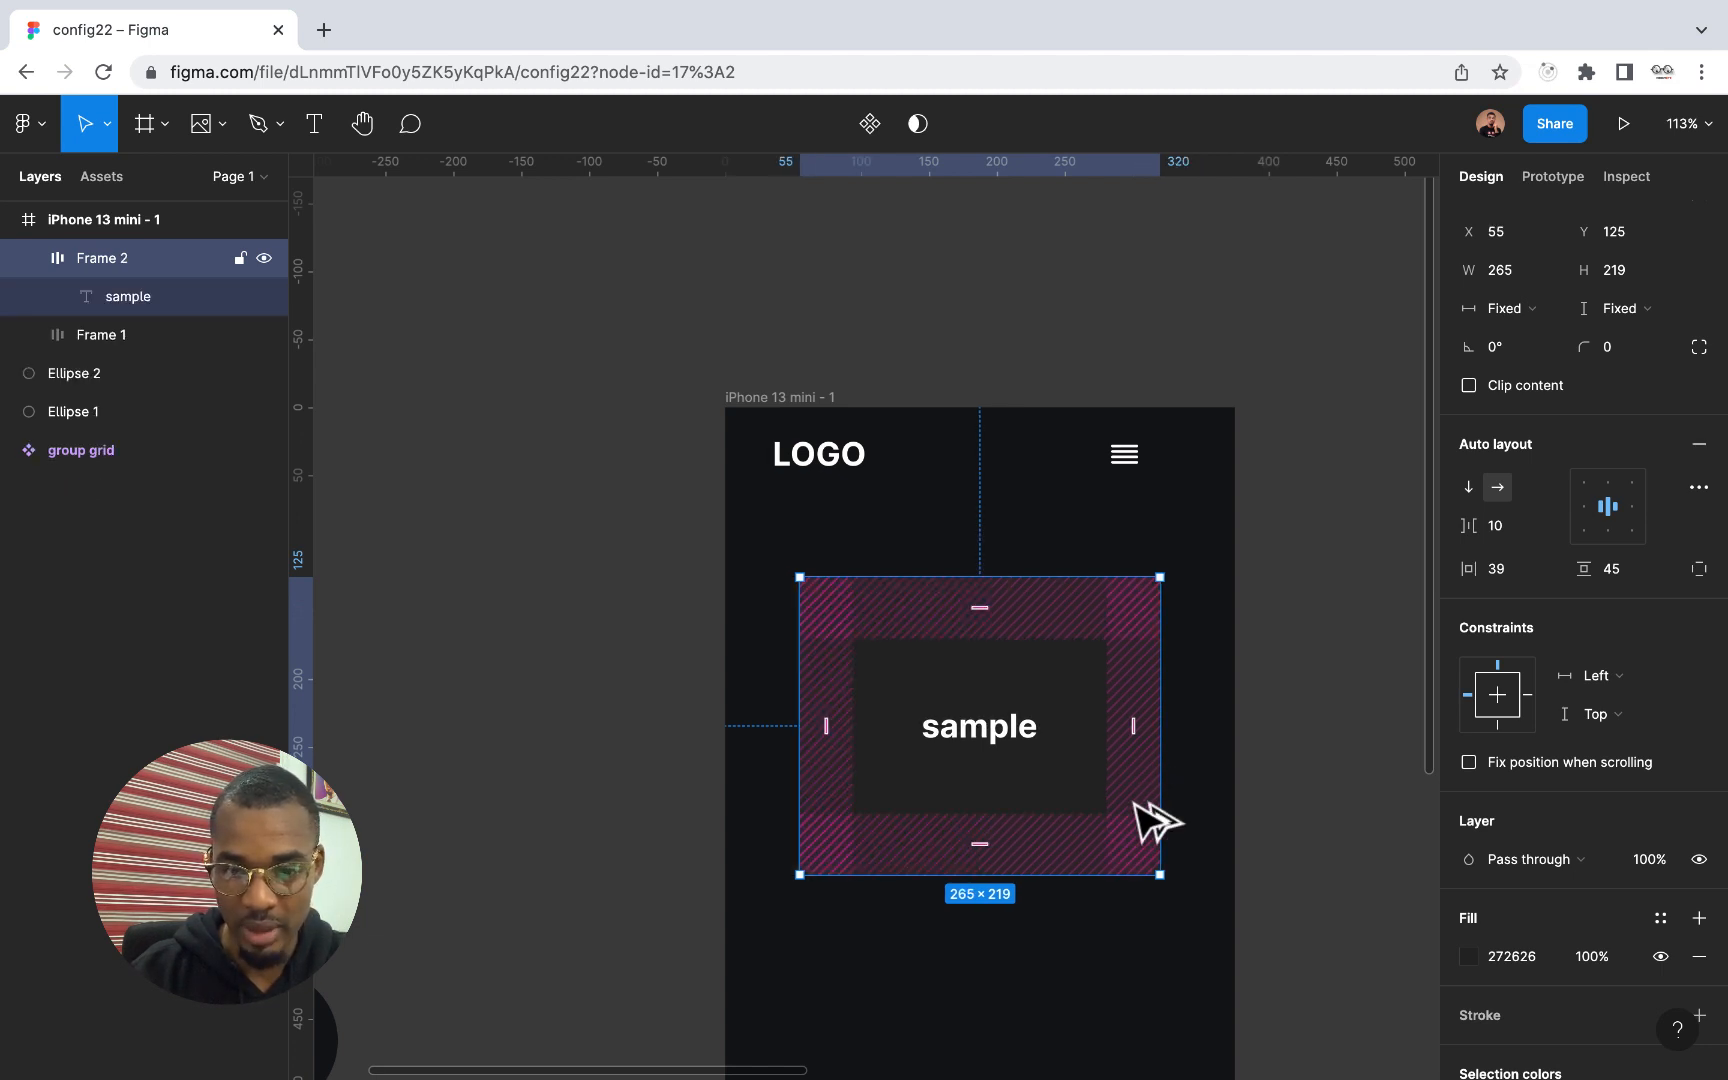
left_click(1142, 783)
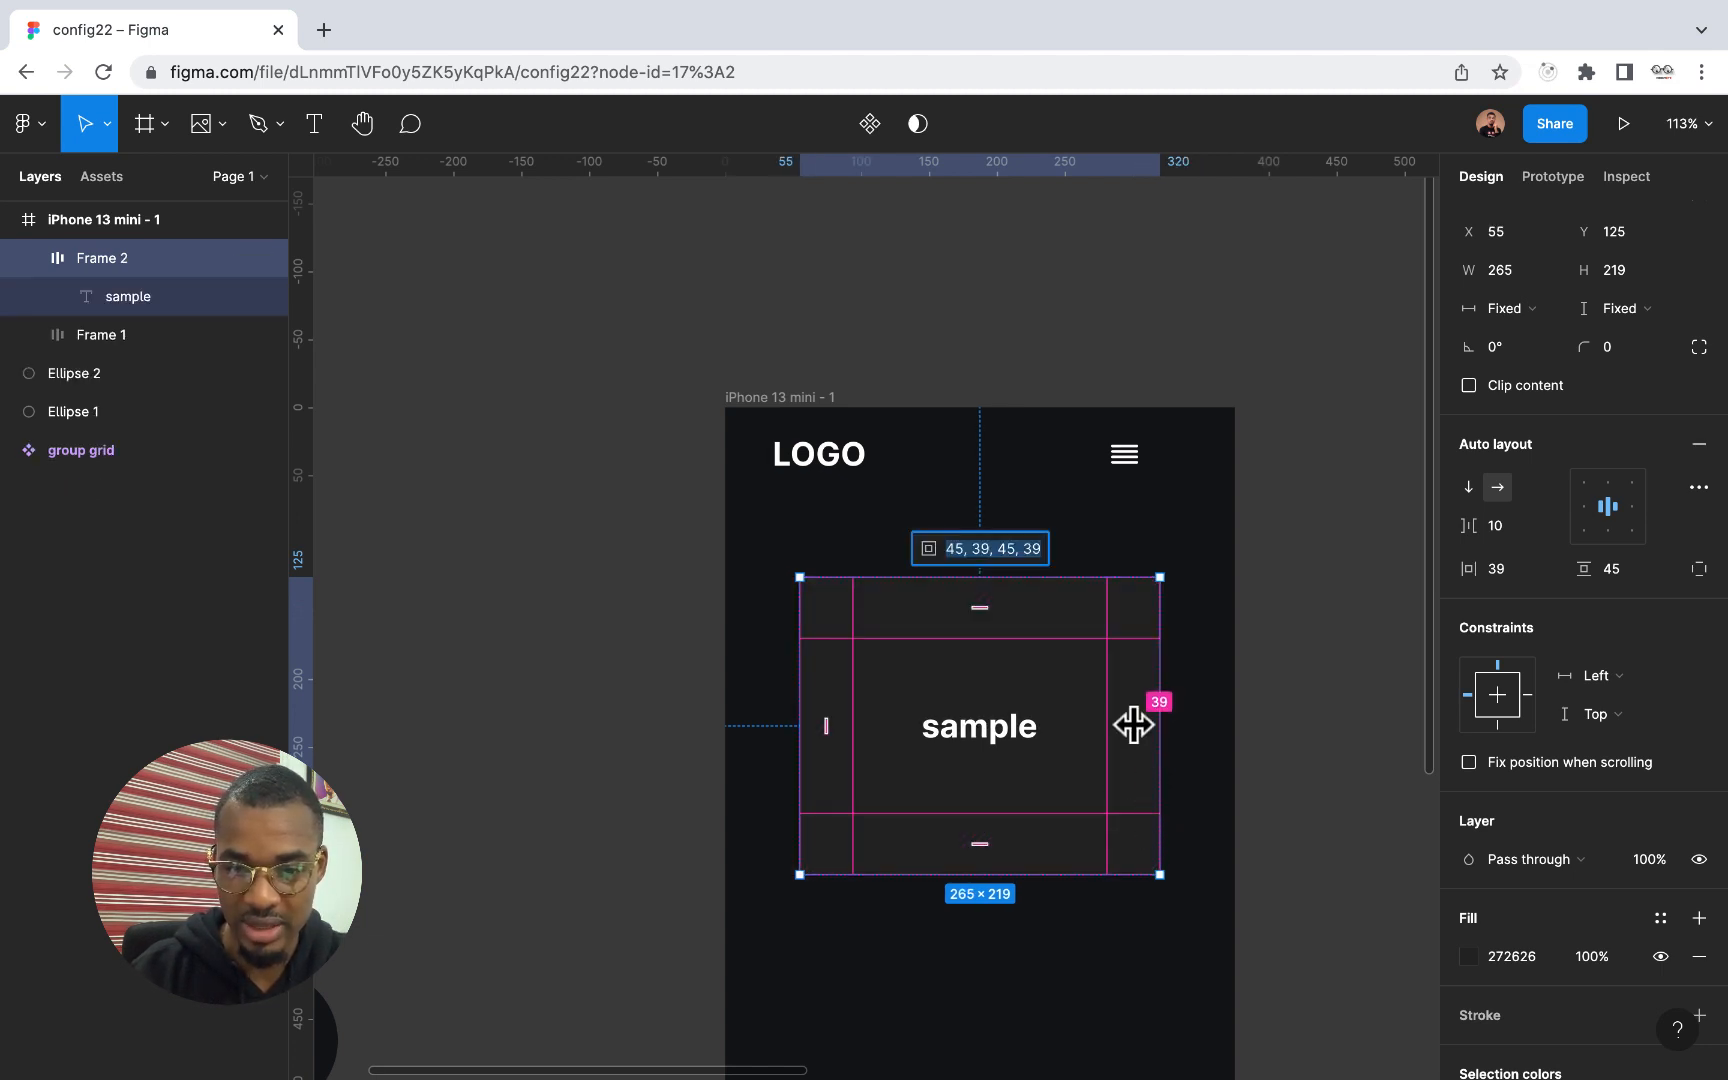
mouse_move(1133, 725)
left_mouse_down()
mouse_move(1049, 717)
mouse_move(1165, 744)
mouse_move(1166, 758)
mouse_move(1061, 725)
mouse_move(1184, 787)
mouse_move(1107, 771)
mouse_move(1120, 782)
left_mouse_up()
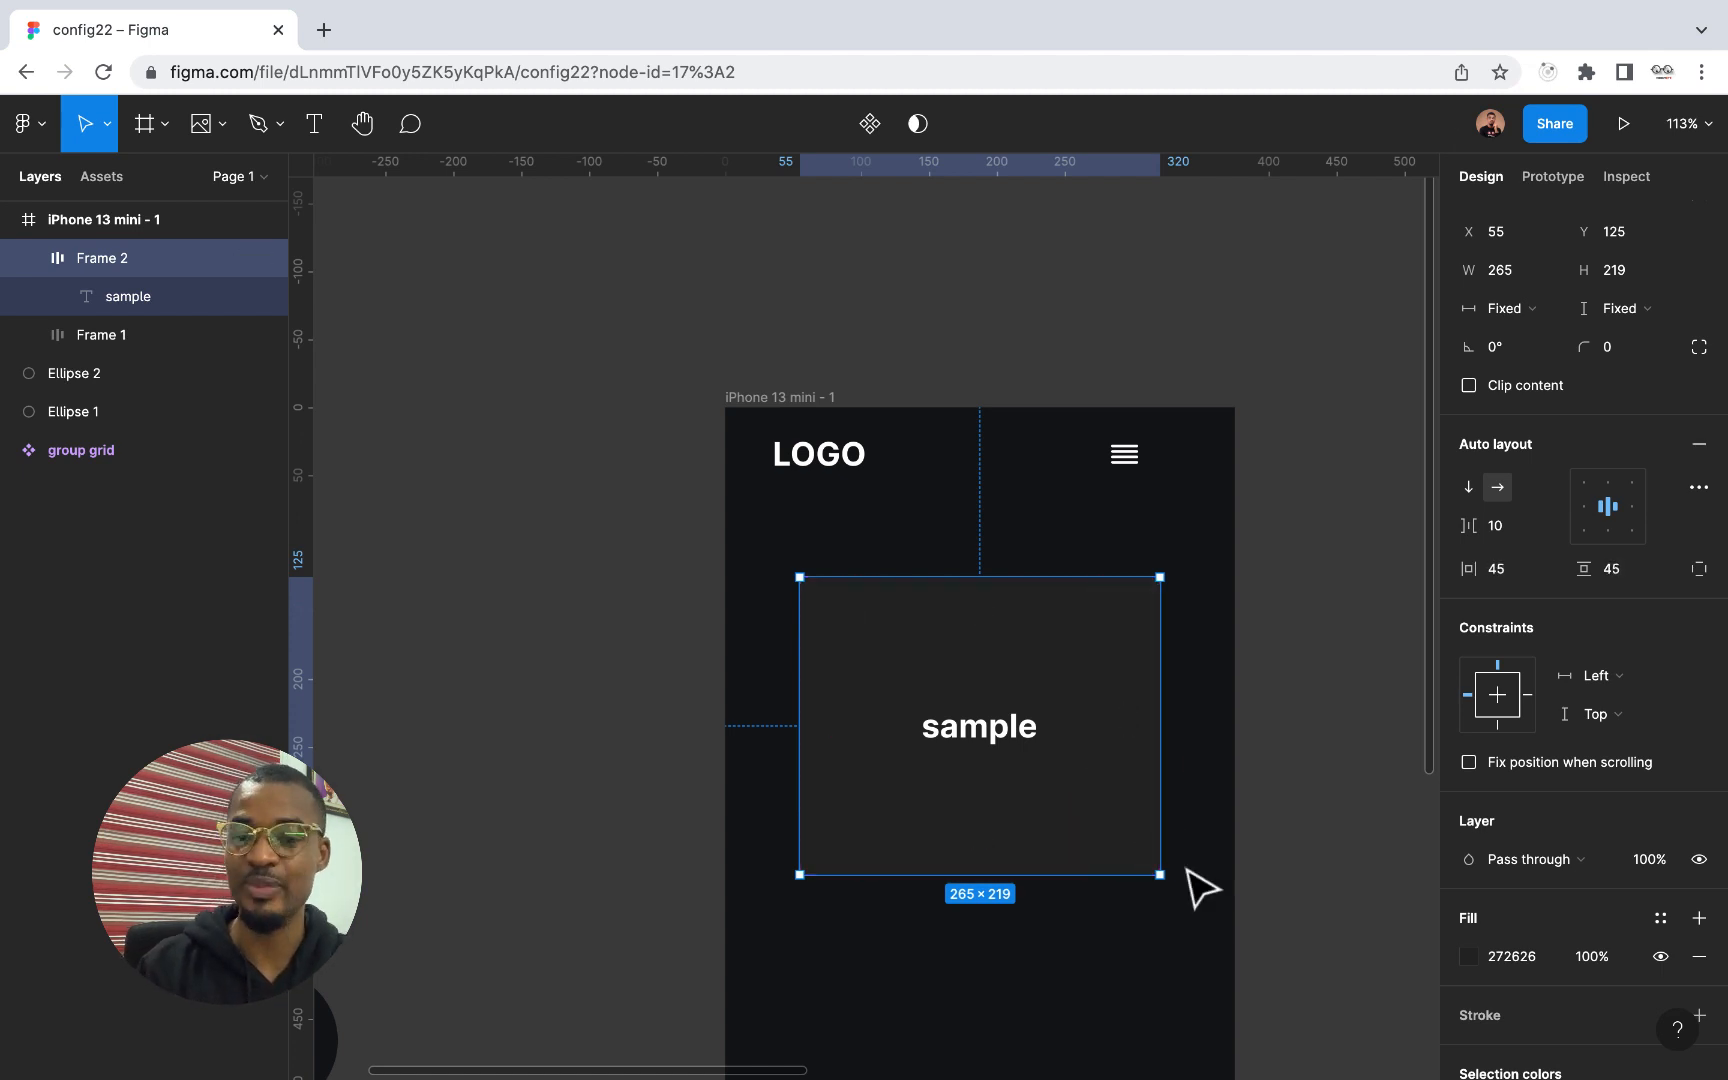
Set both the width and height of the sample frame to hug contents
left_click(1212, 918)
left_click(1040, 770)
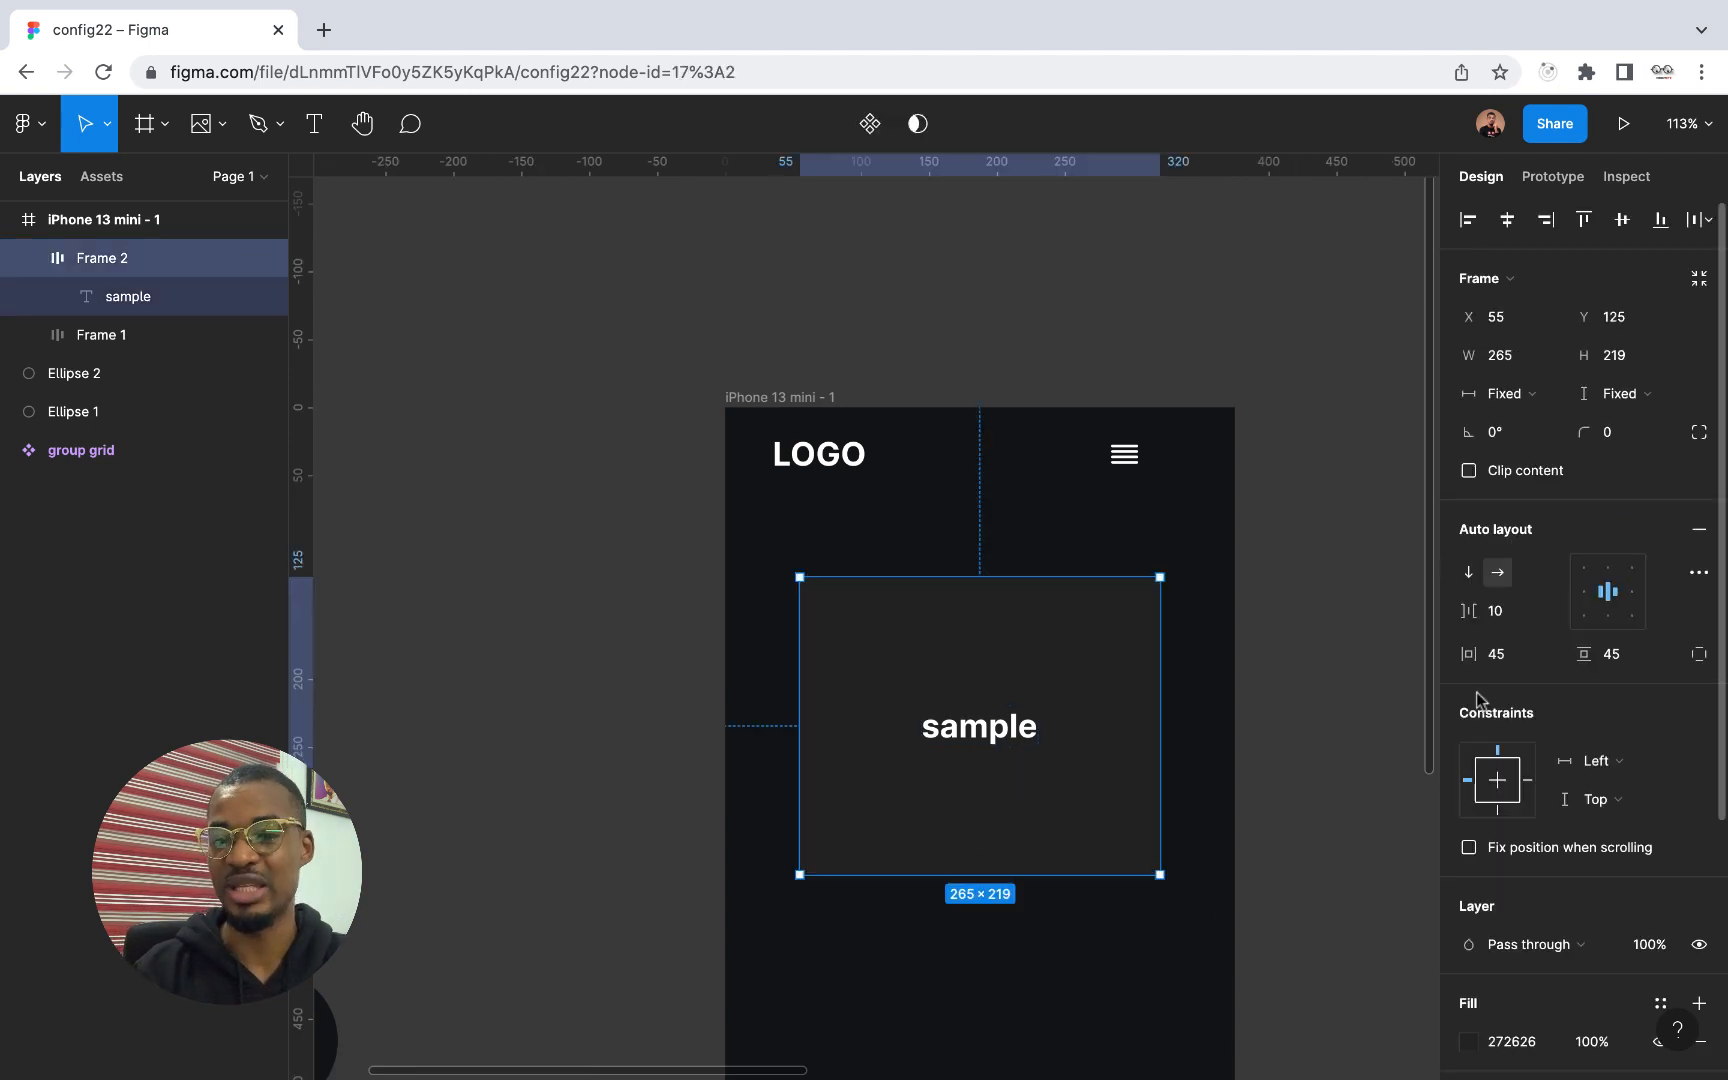
left_click(1550, 395)
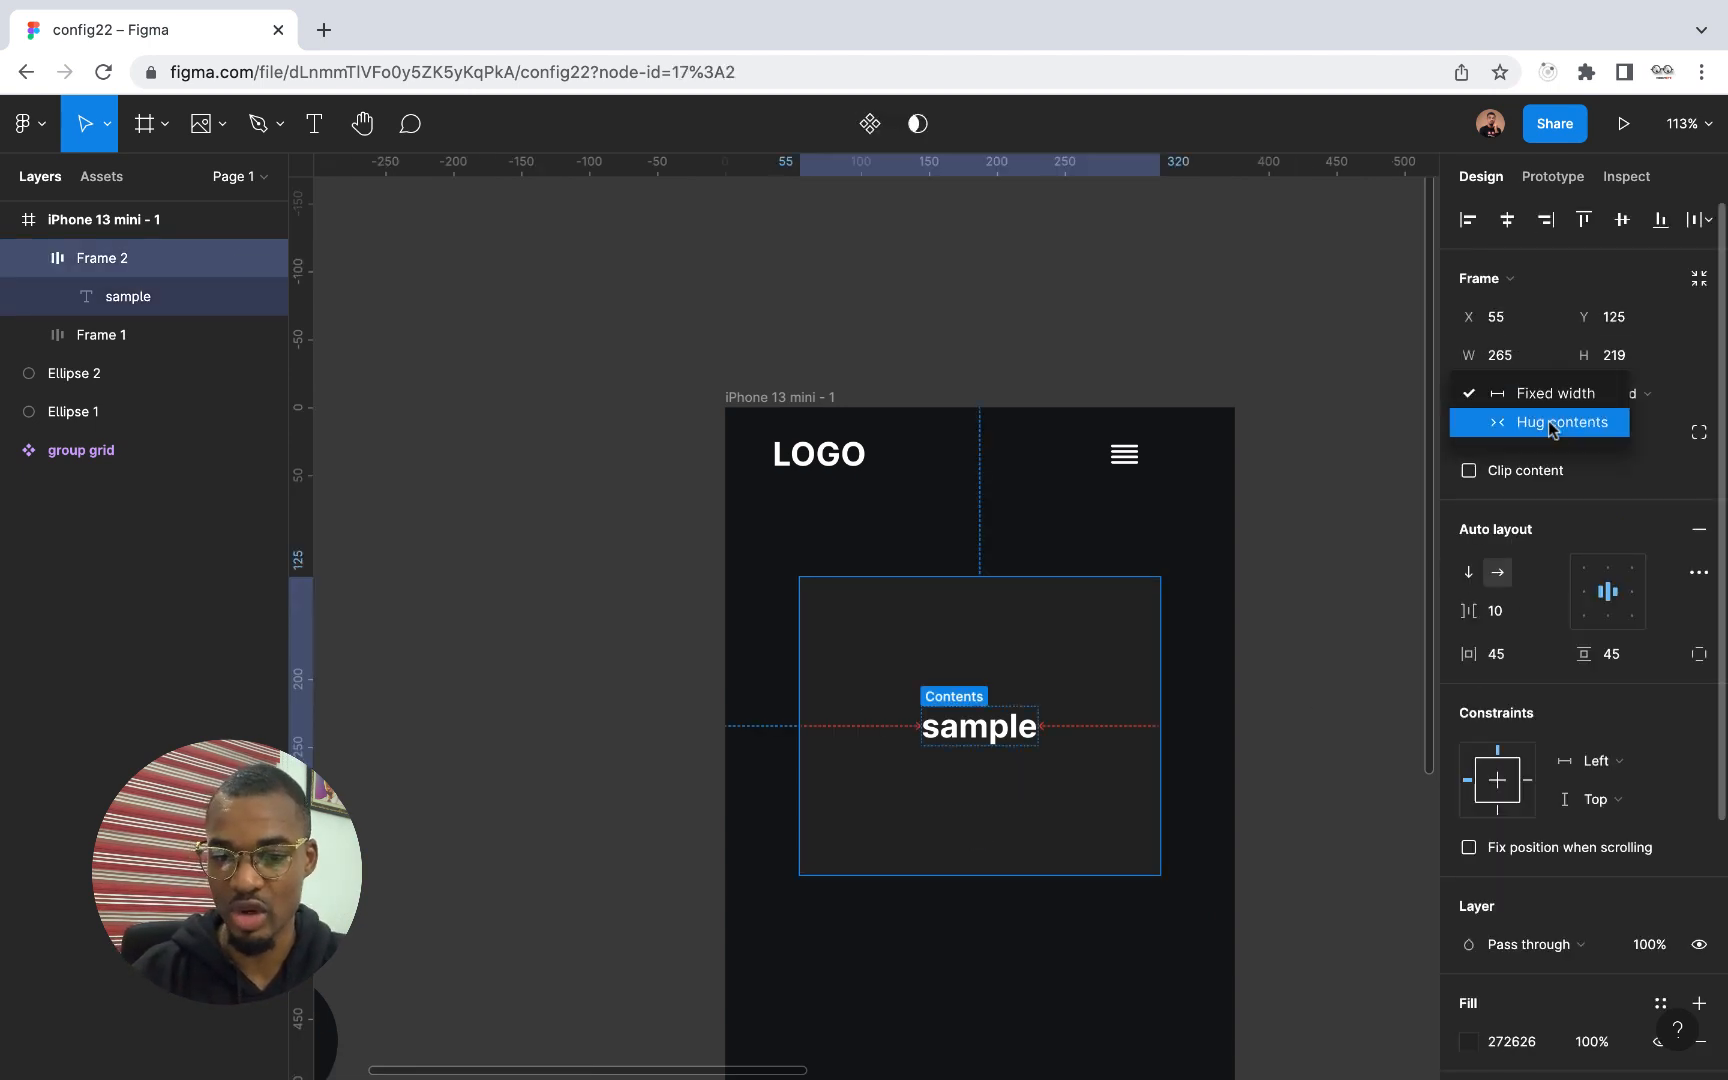
left_click(1555, 424)
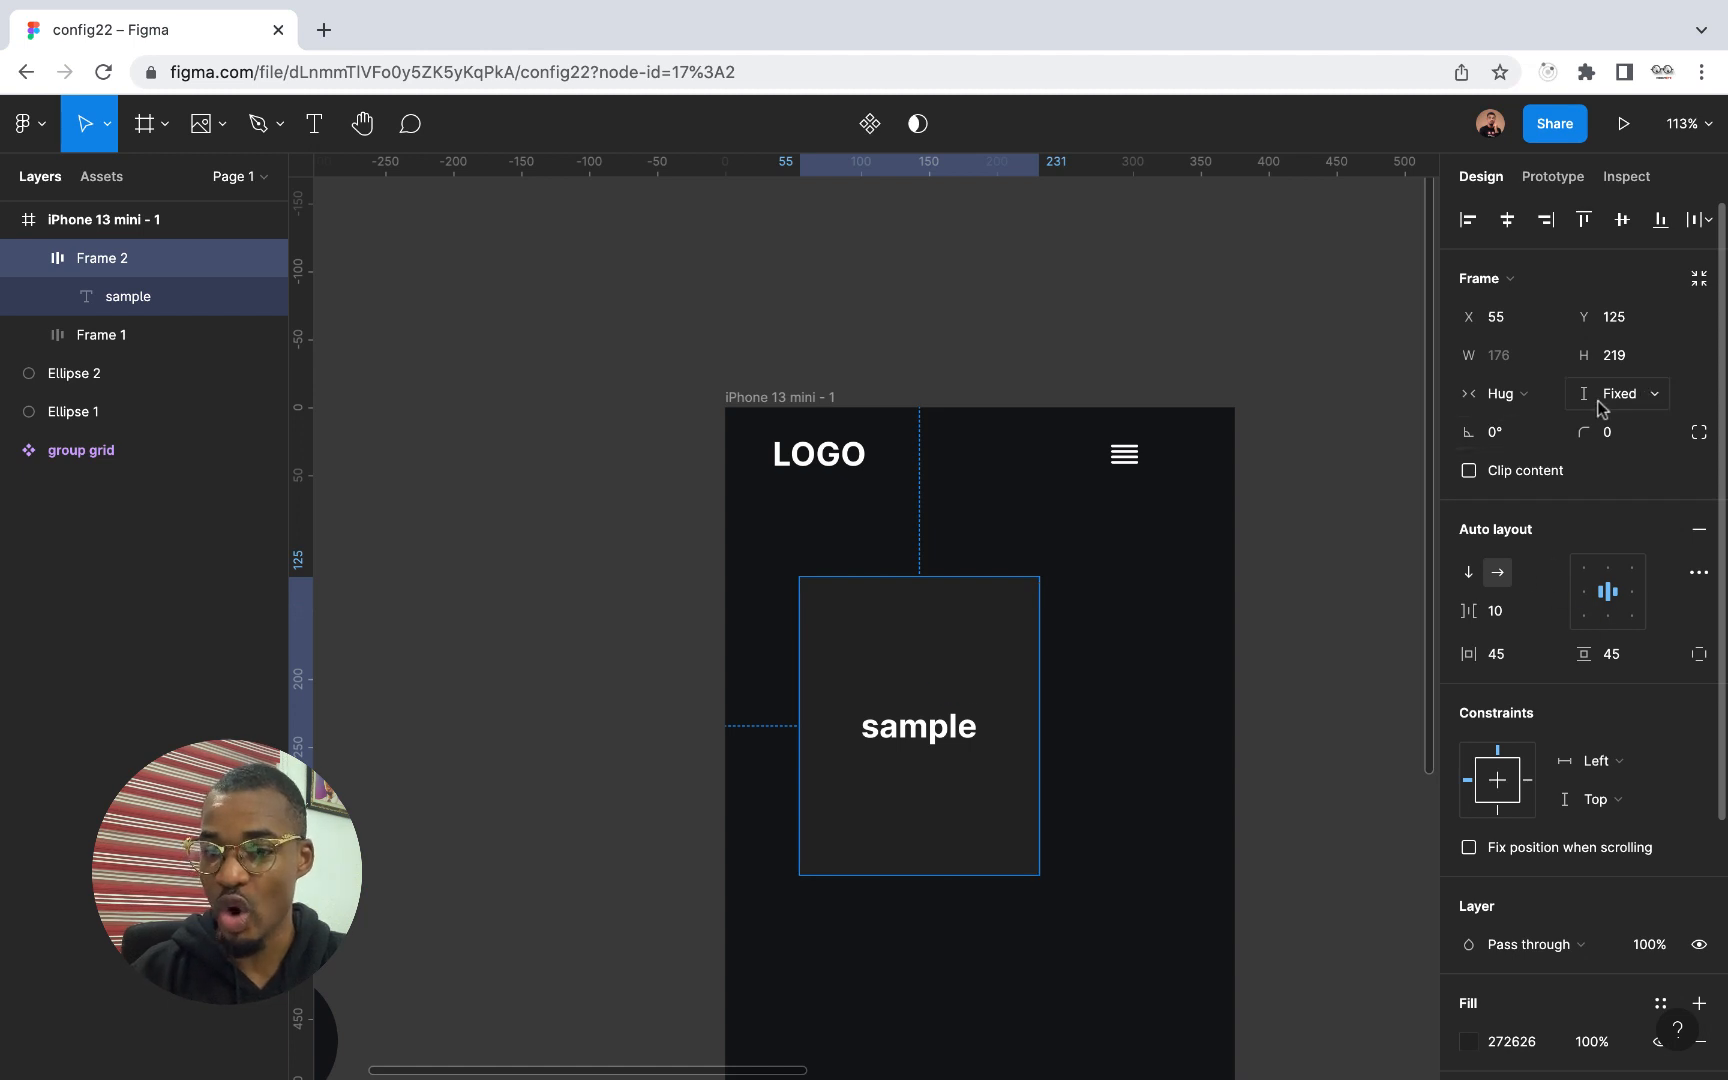
left_click(1524, 396)
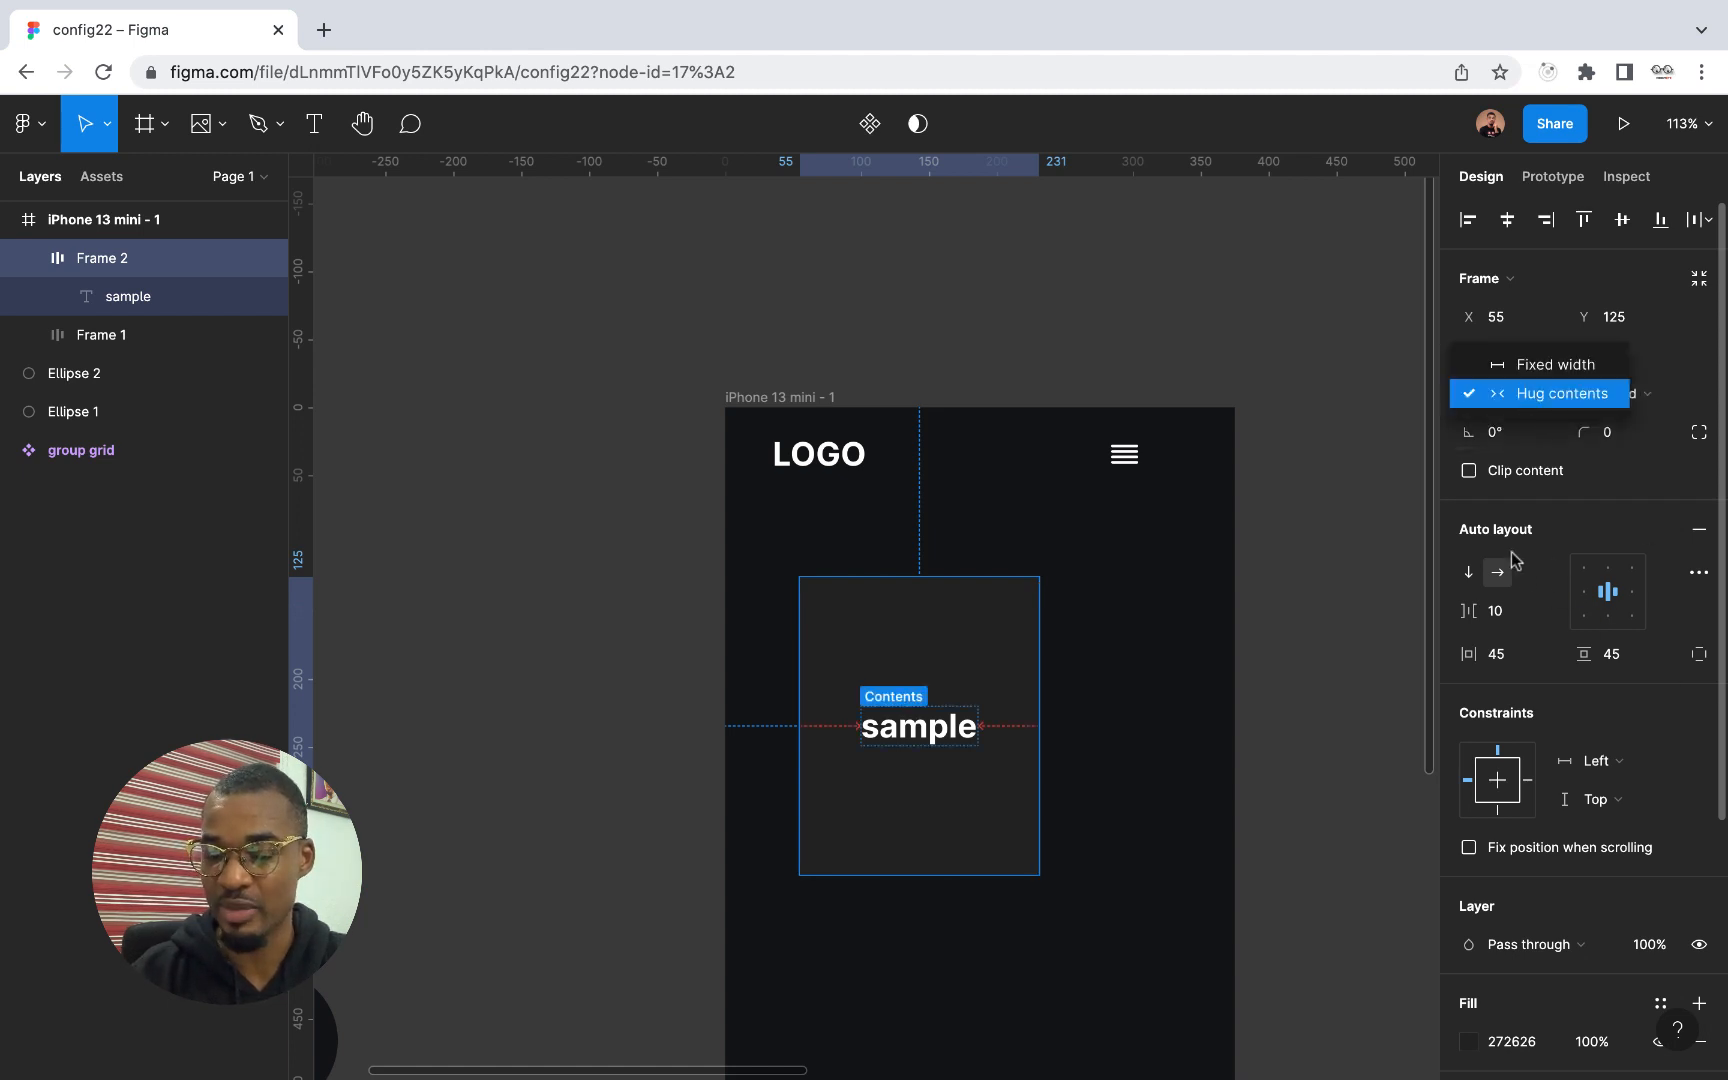
left_click(1566, 397)
left_click(1652, 400)
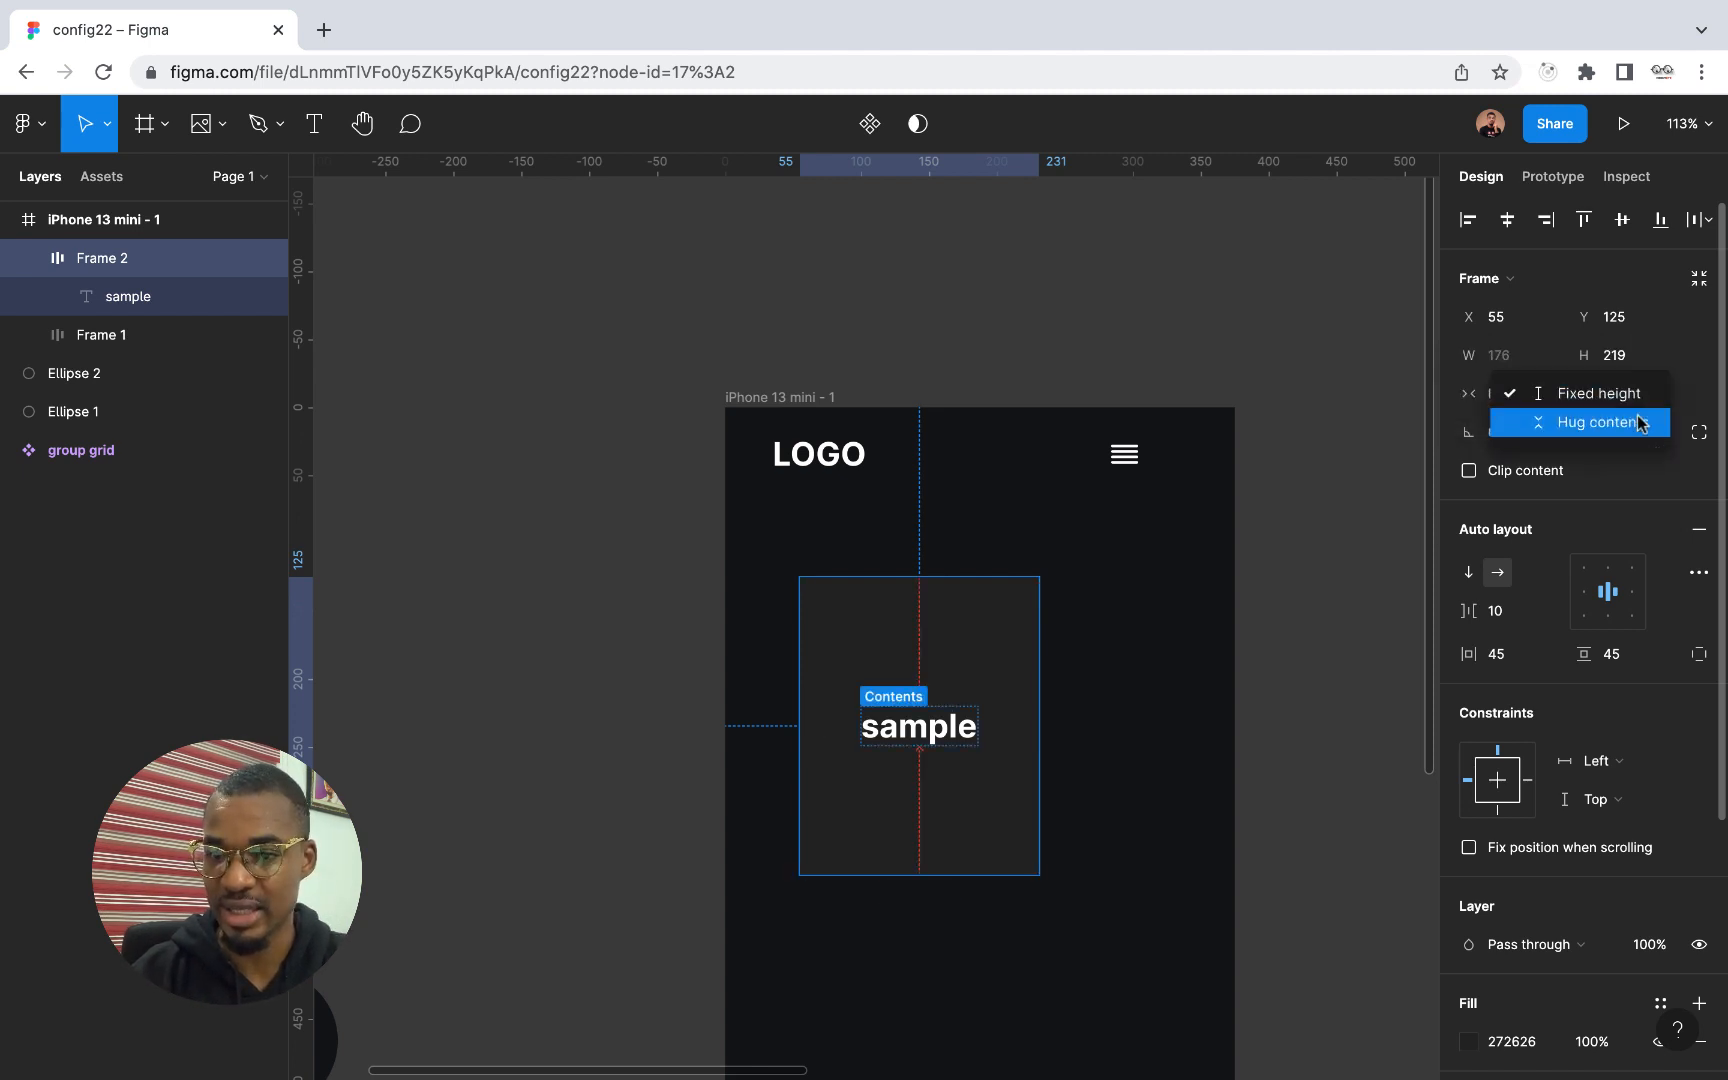
left_click(1637, 426)
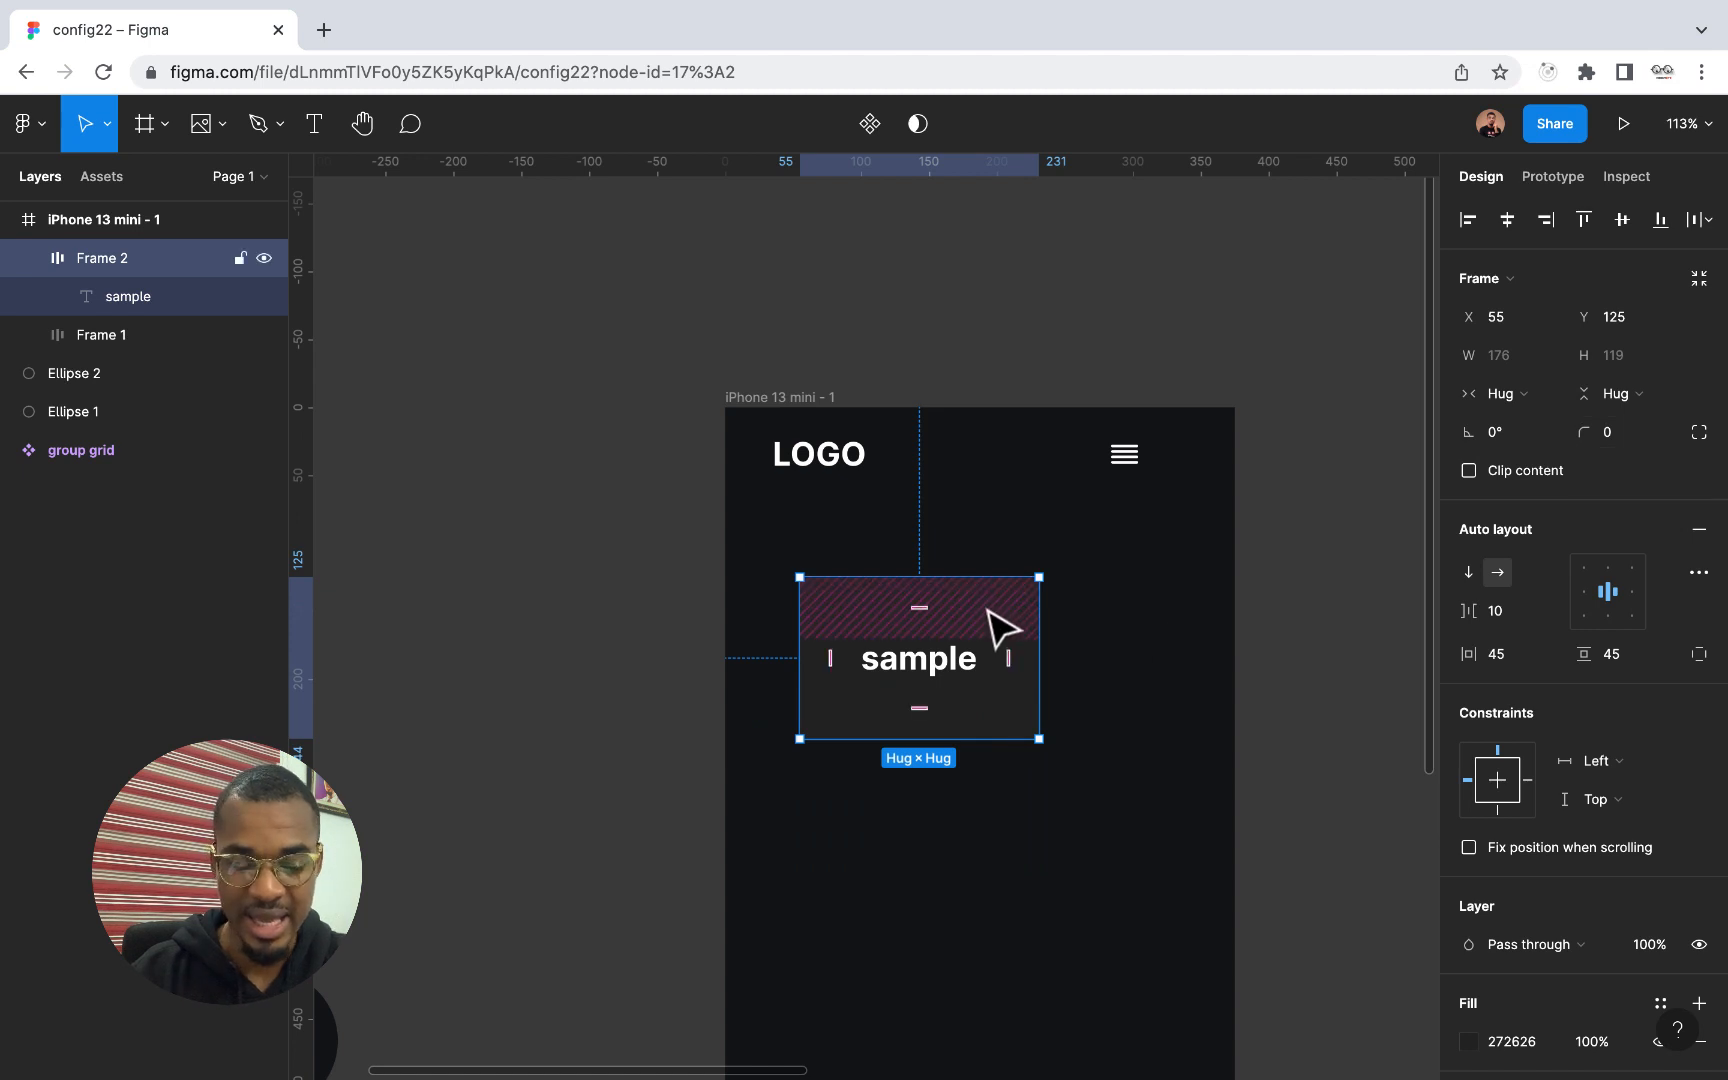
Increase the sample frame's padding on all four sides to about 70
left_click_drag(1001, 628, 1072, 738)
key("super+z")
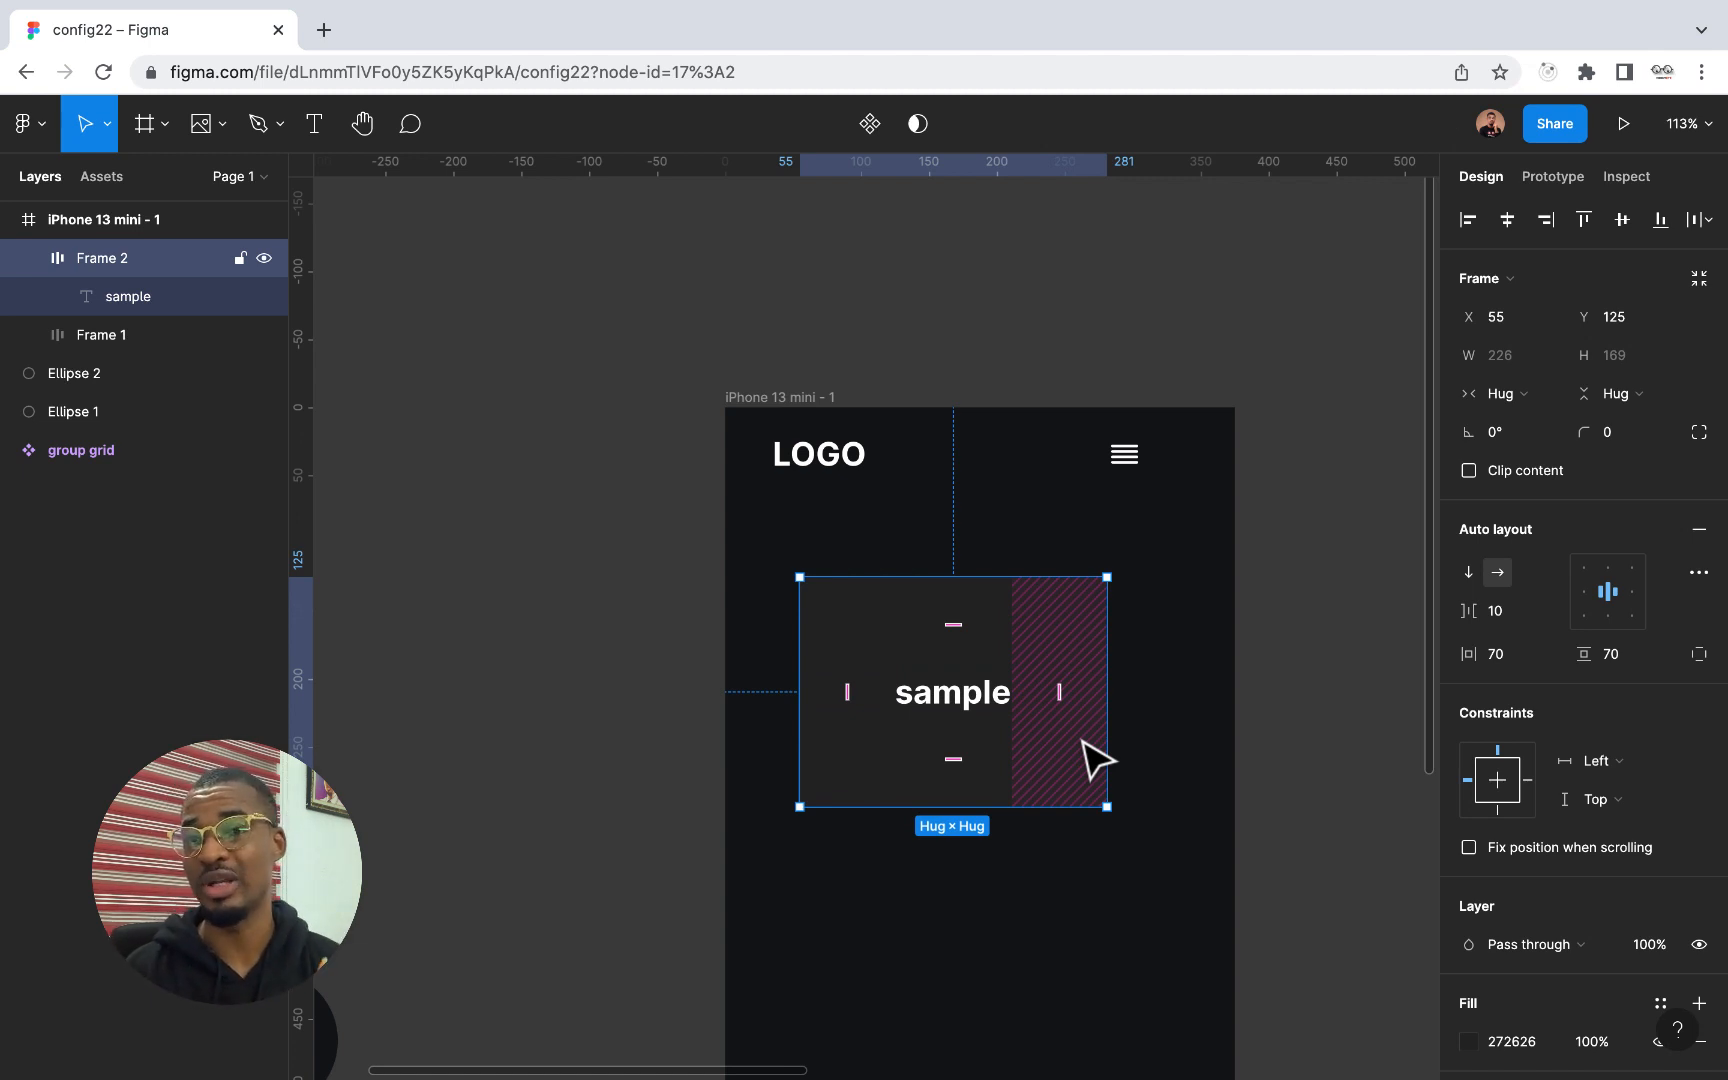
Delete the dark grey sample frame from the iPhone 13 mini screen
left_click(1169, 852)
left_click(1041, 787)
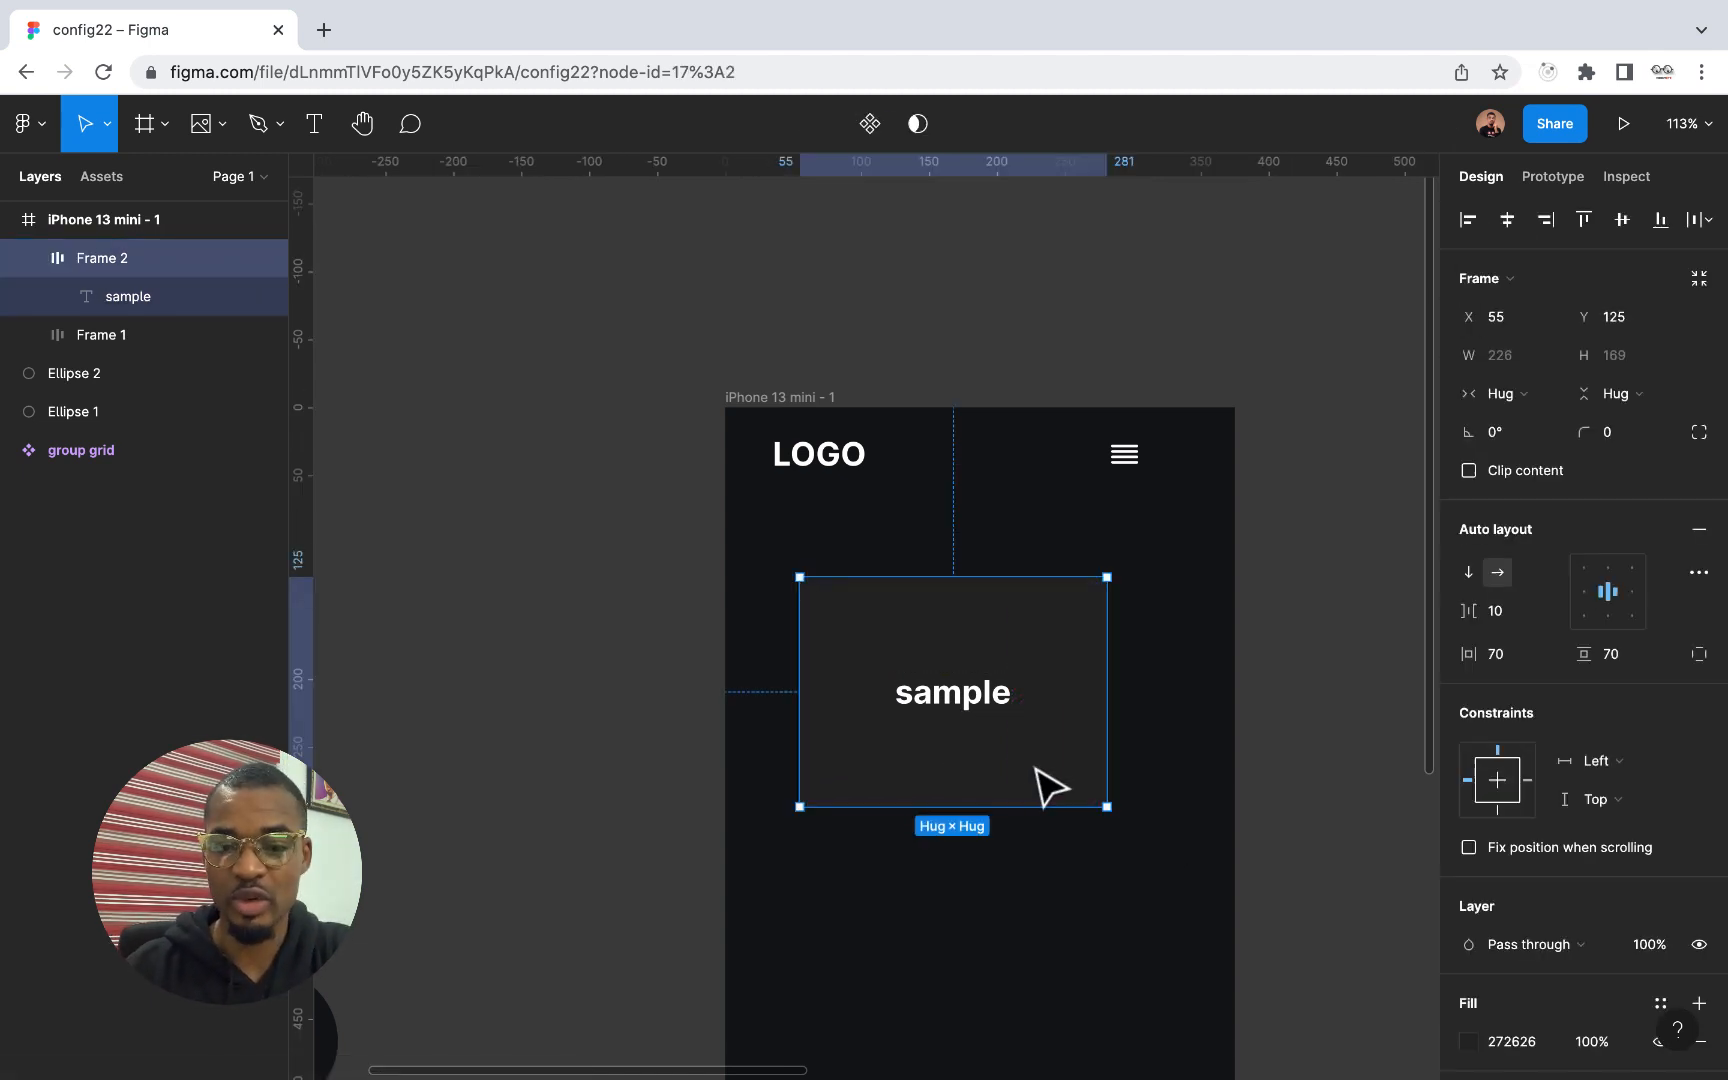
key("Delete")
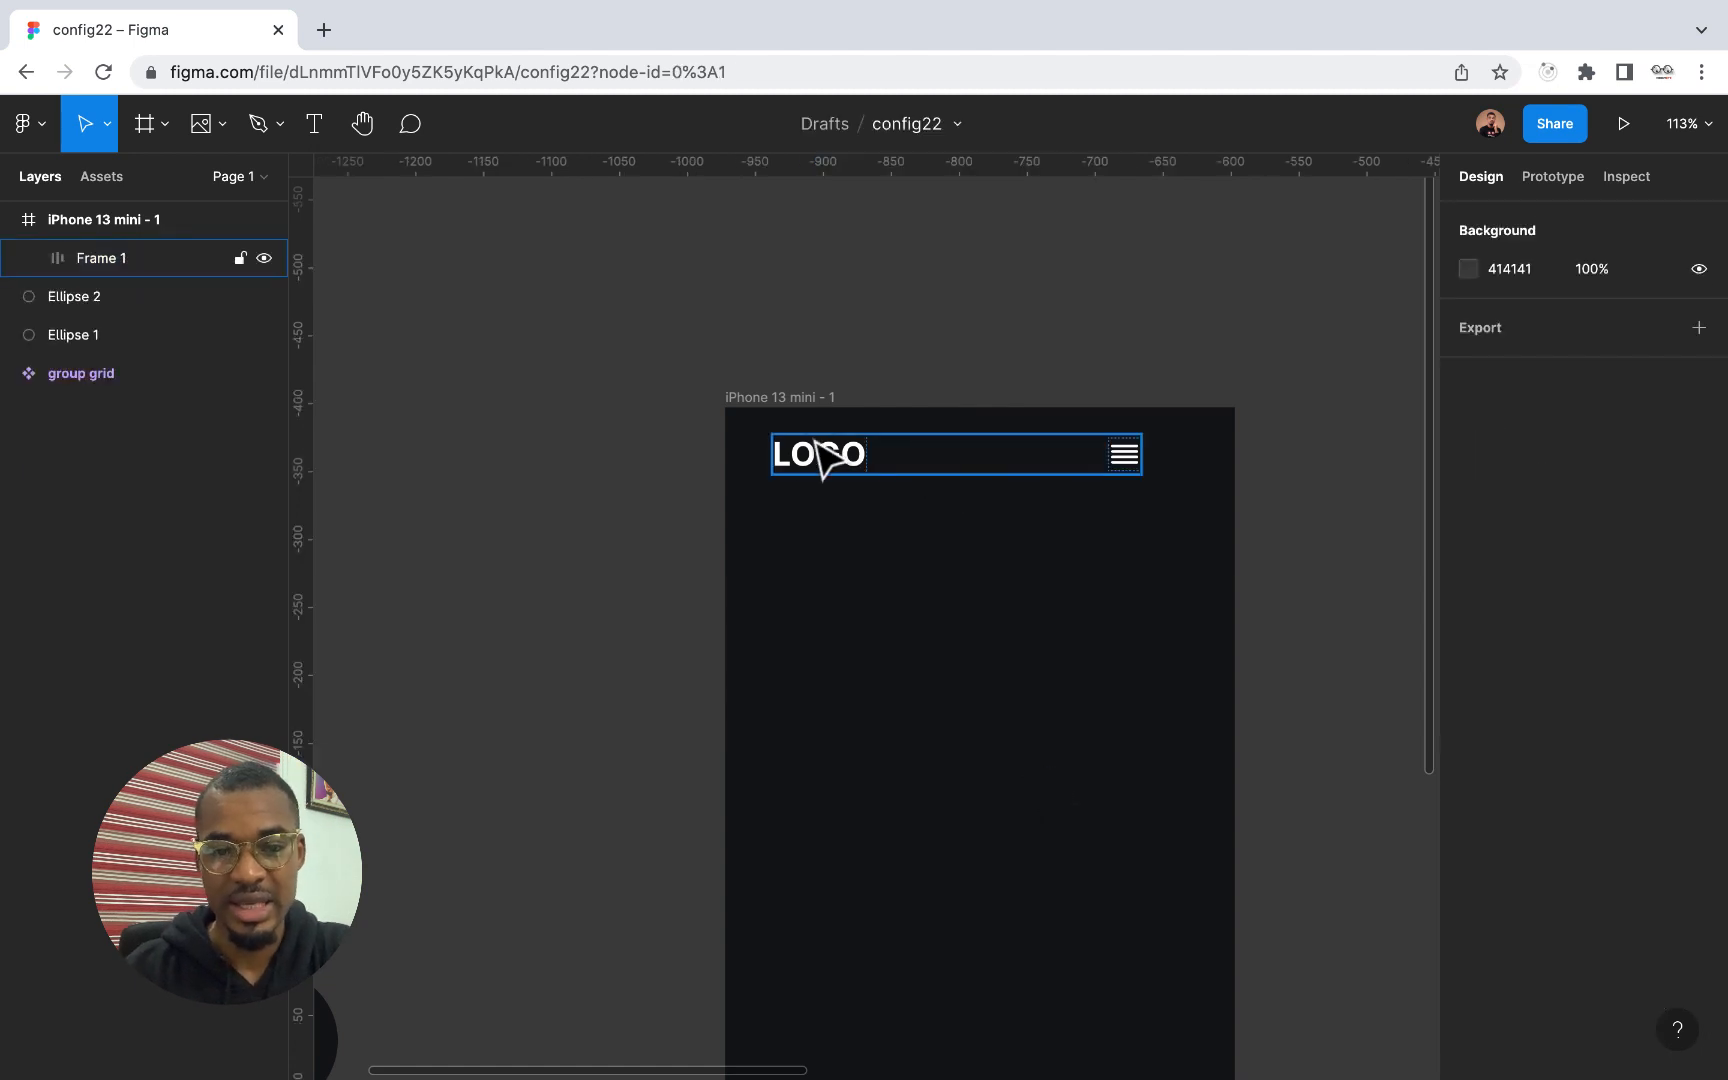
Stretch the LOGO and menu header frame to the full screen width of 375, starting at X 0
left_click(833, 465)
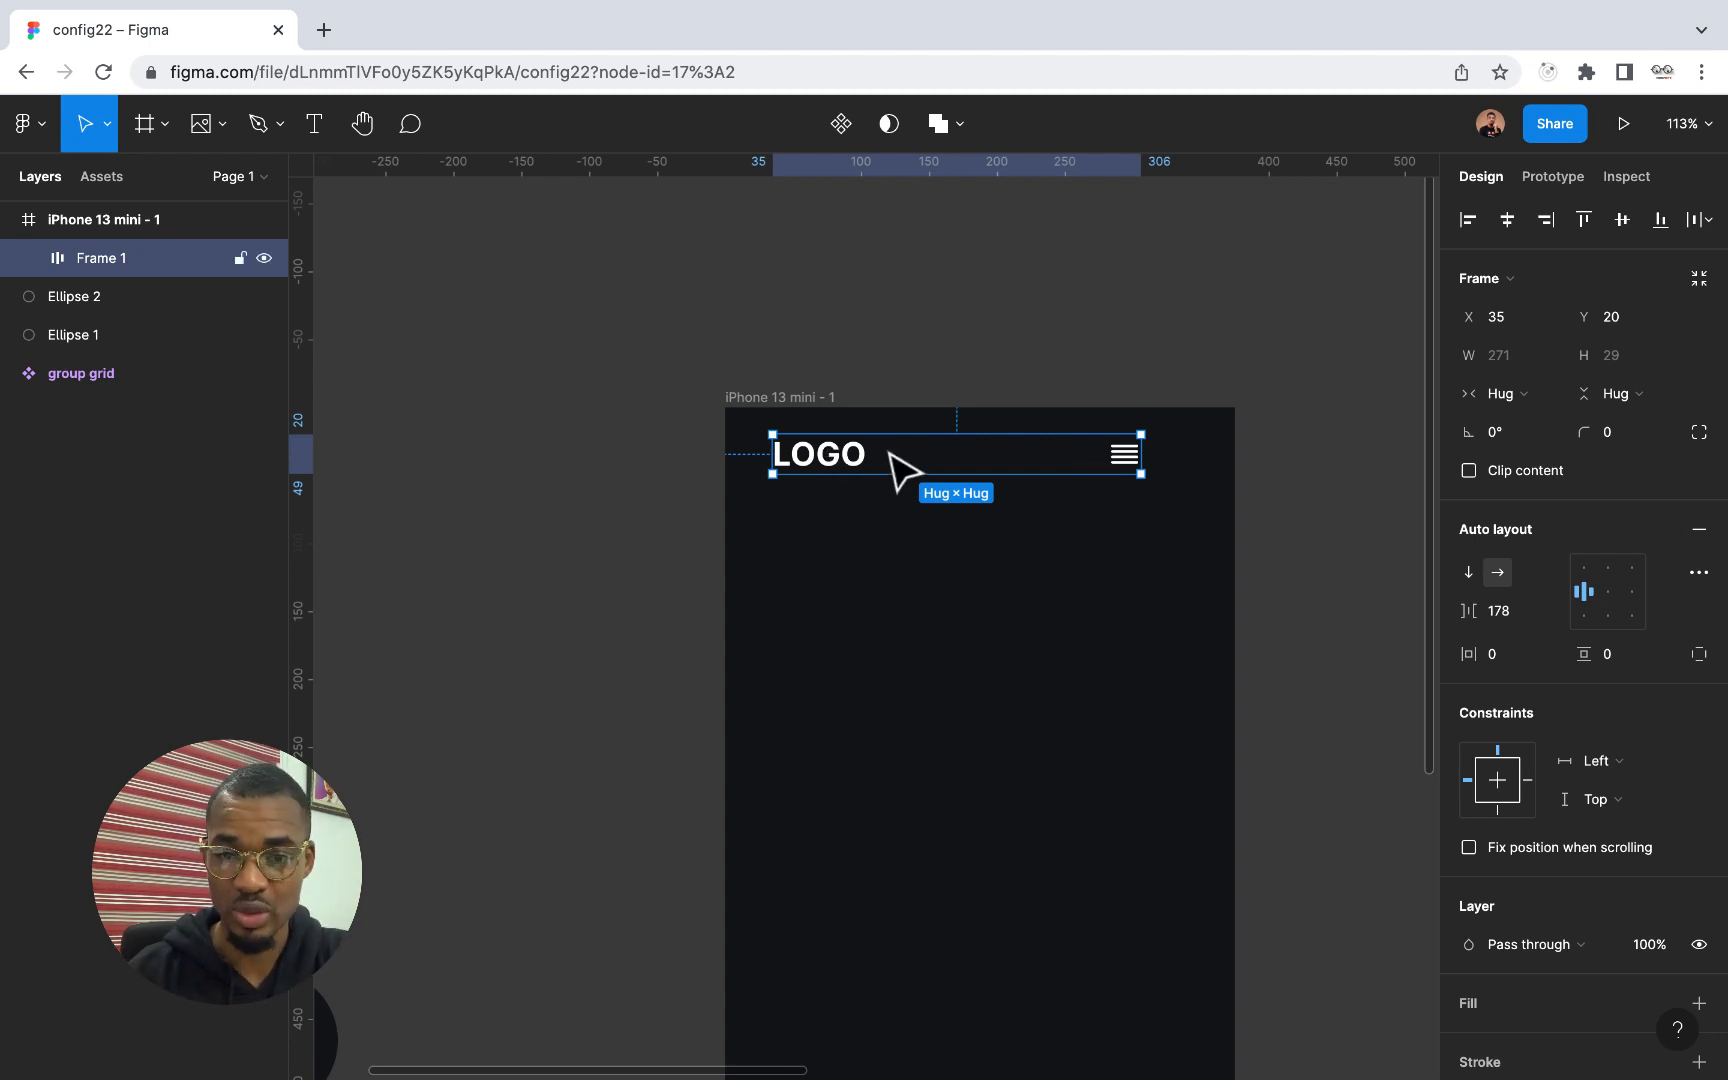
left_click_drag(1145, 453, 1234, 455)
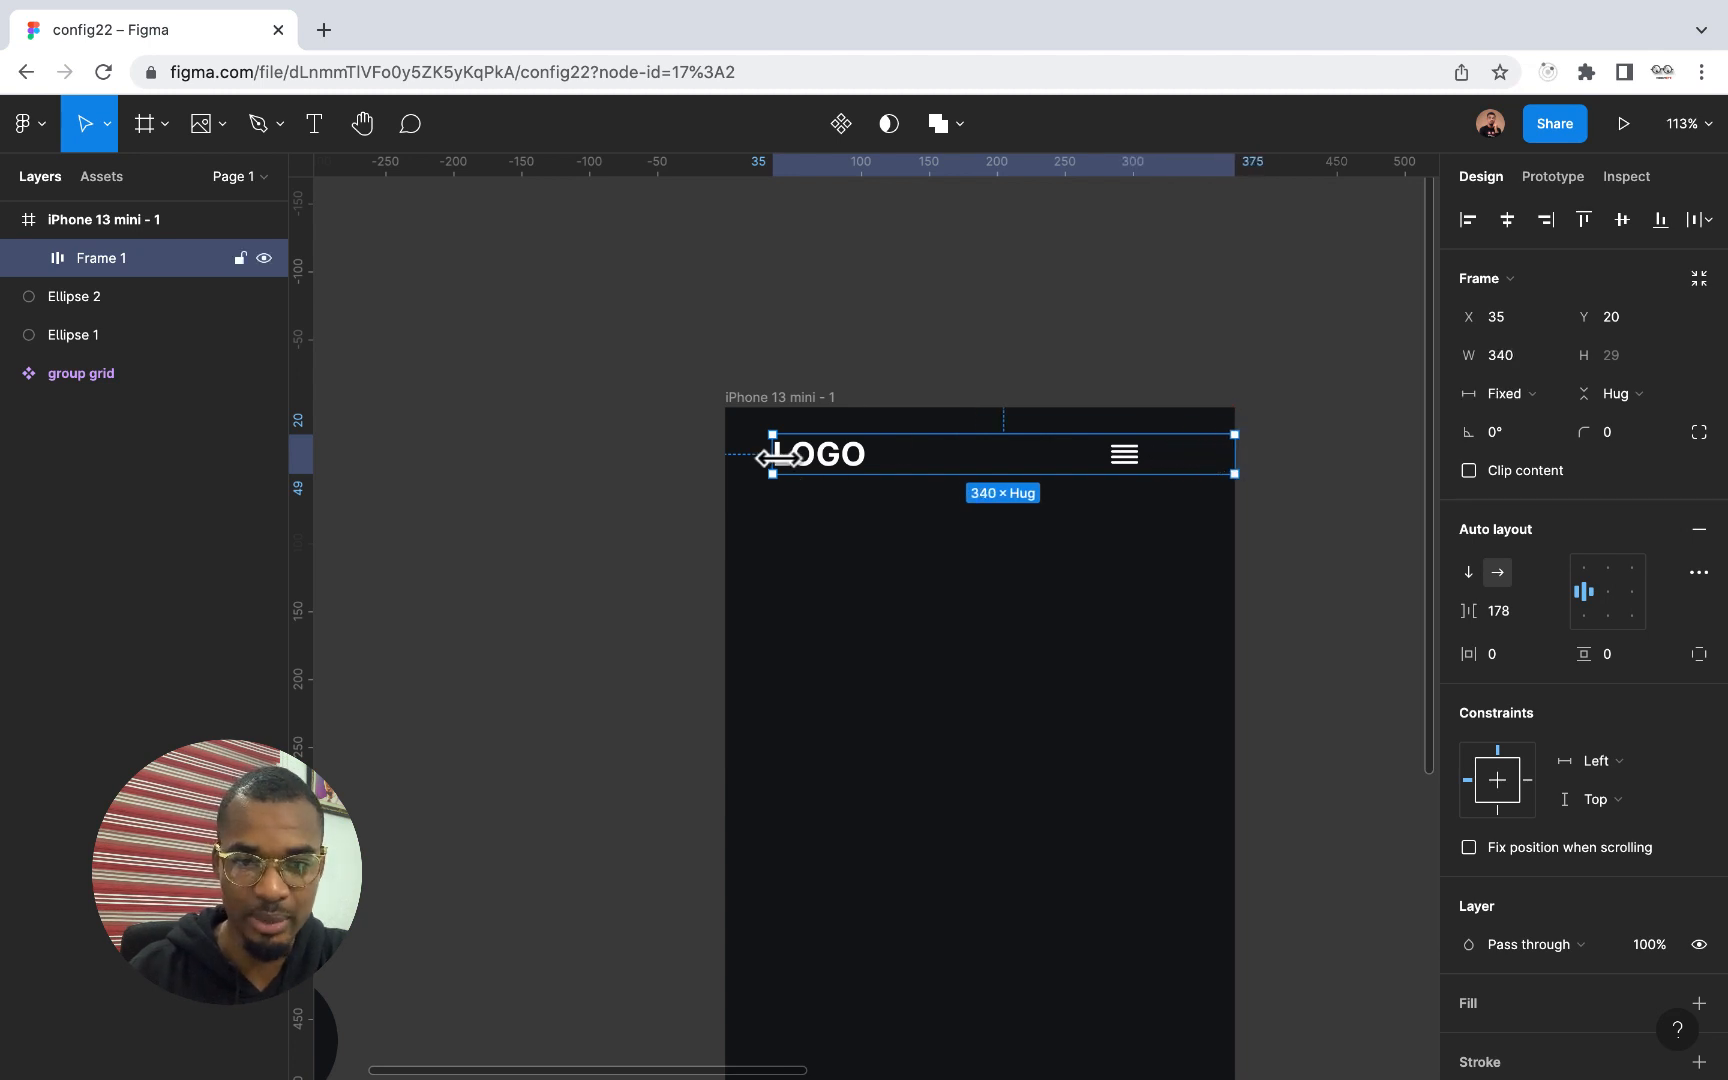
left_click_drag(772, 456, 722, 456)
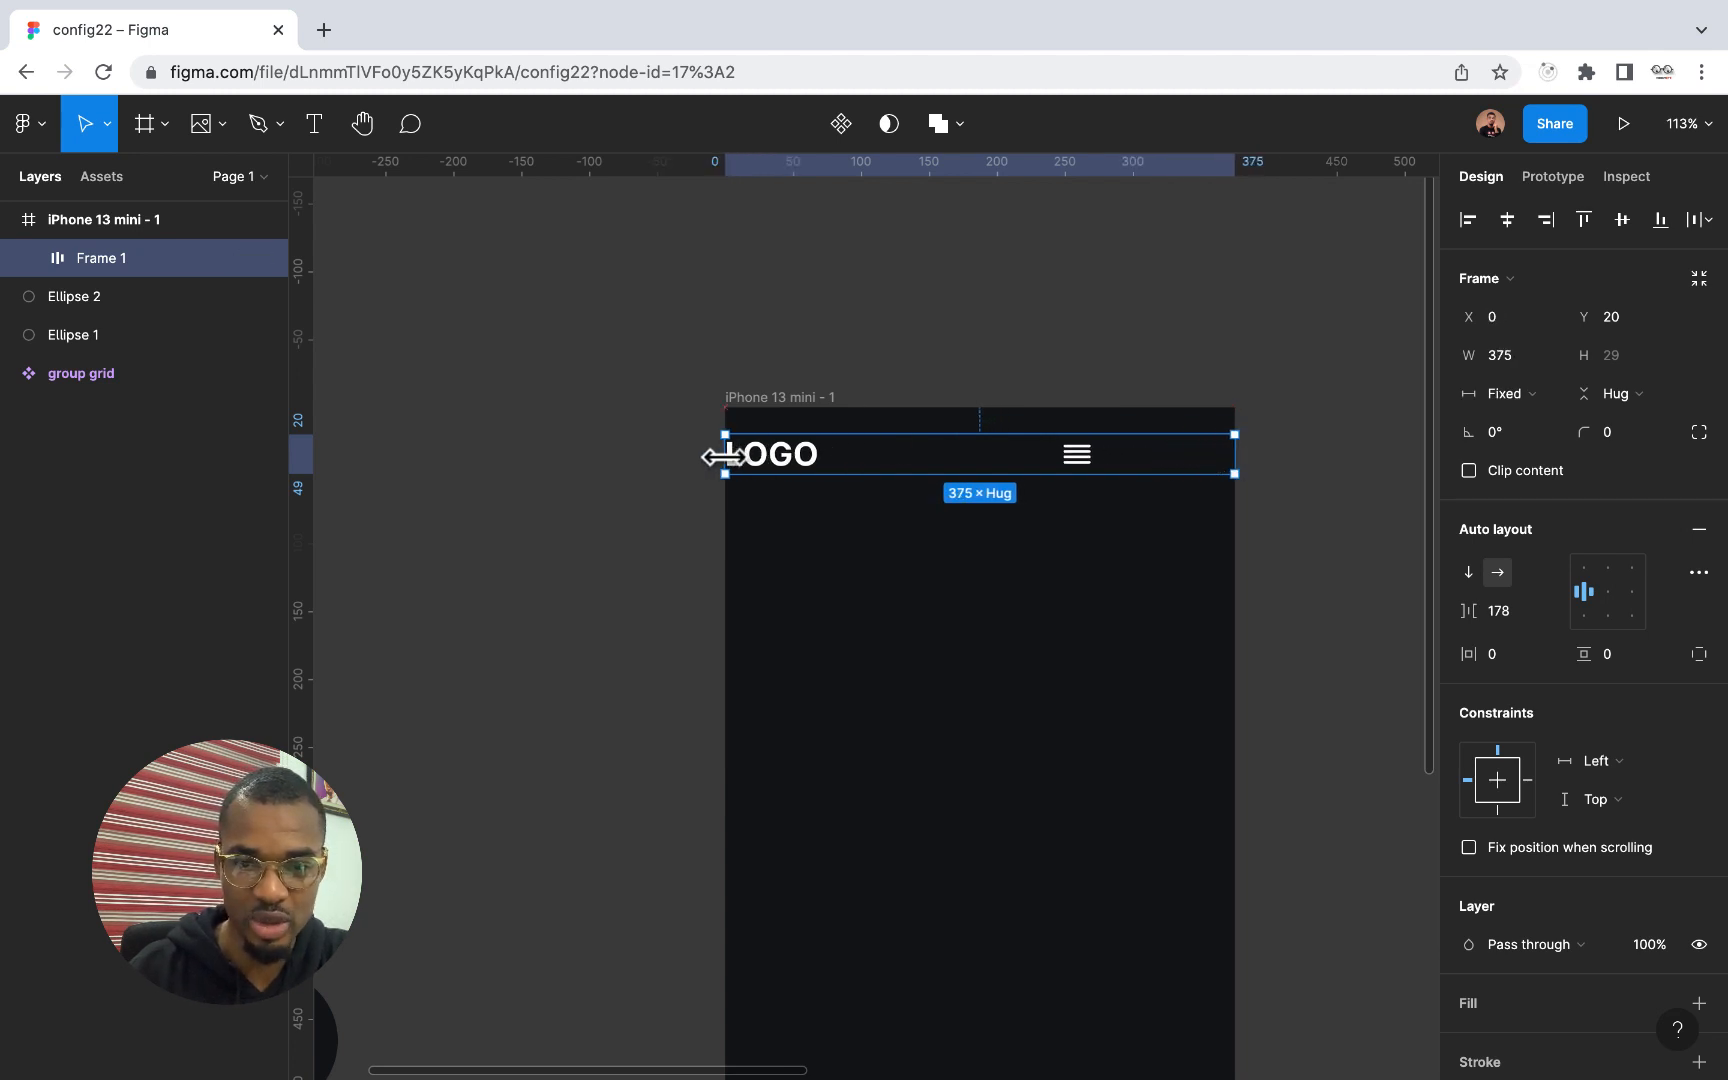
Rename the full-width header frame on the iPhone 13 mini screen as nav
left_click(29, 260)
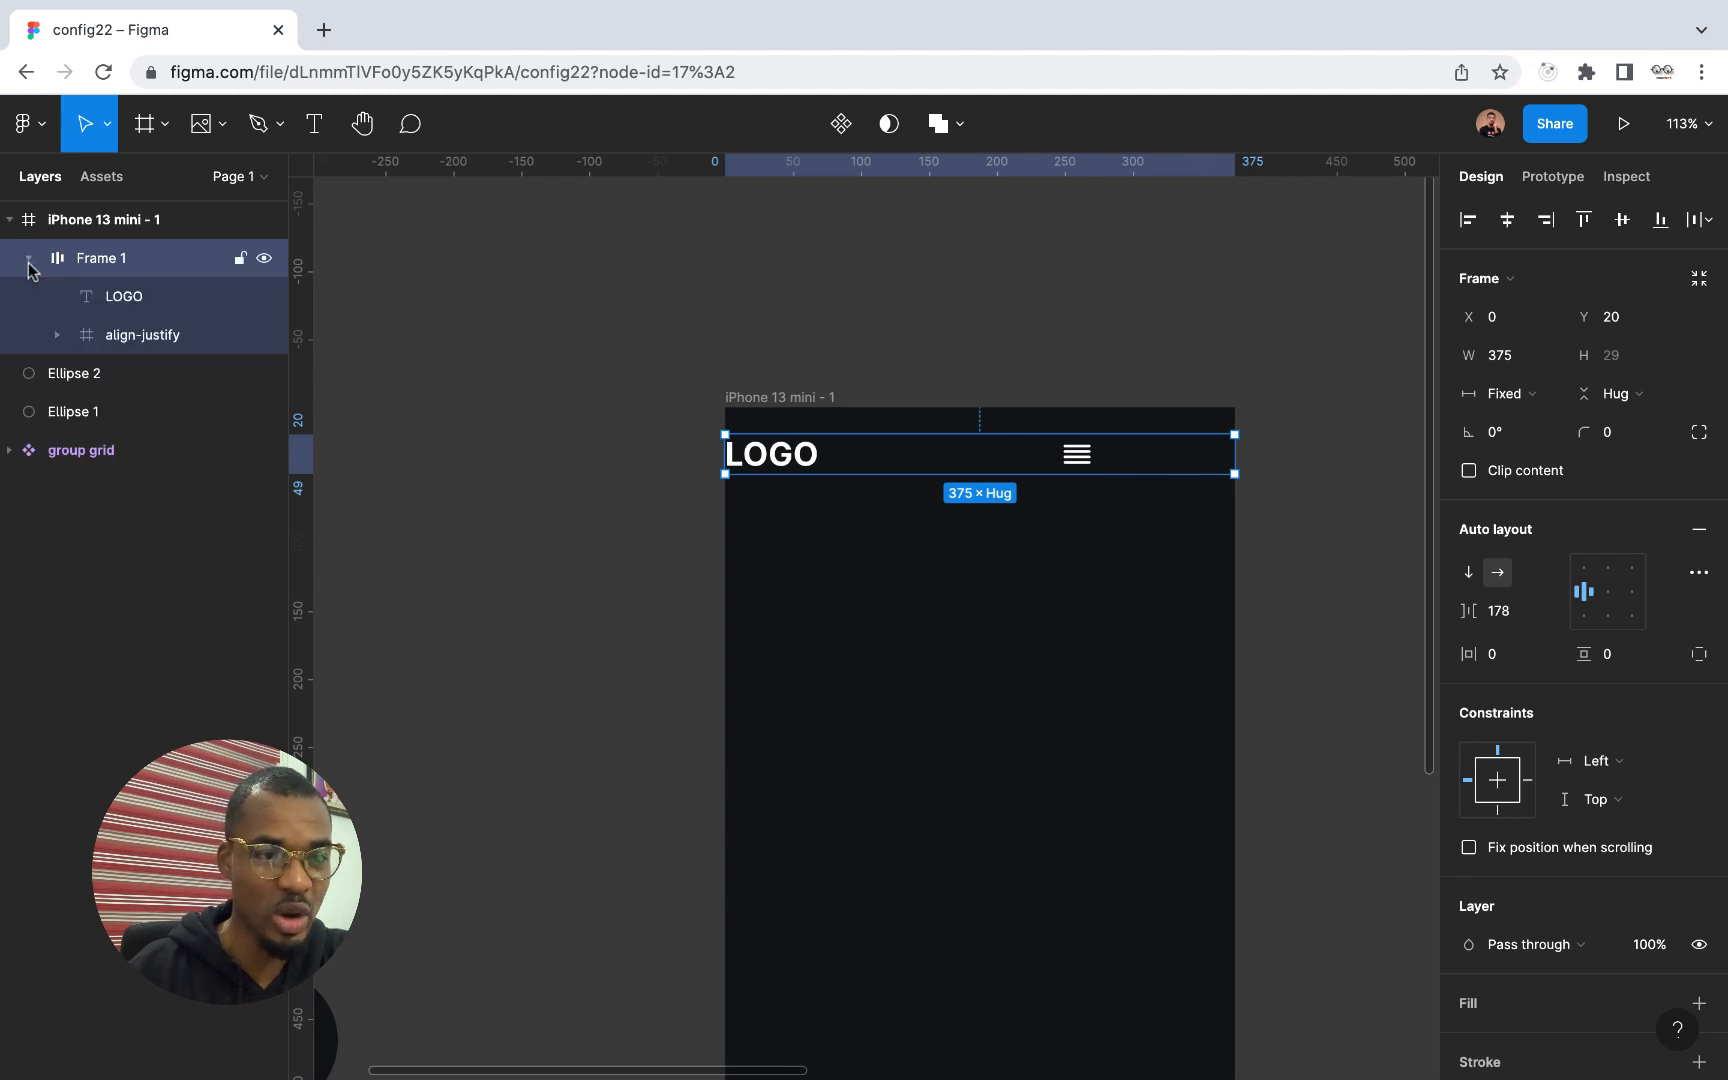
double_click(100, 262)
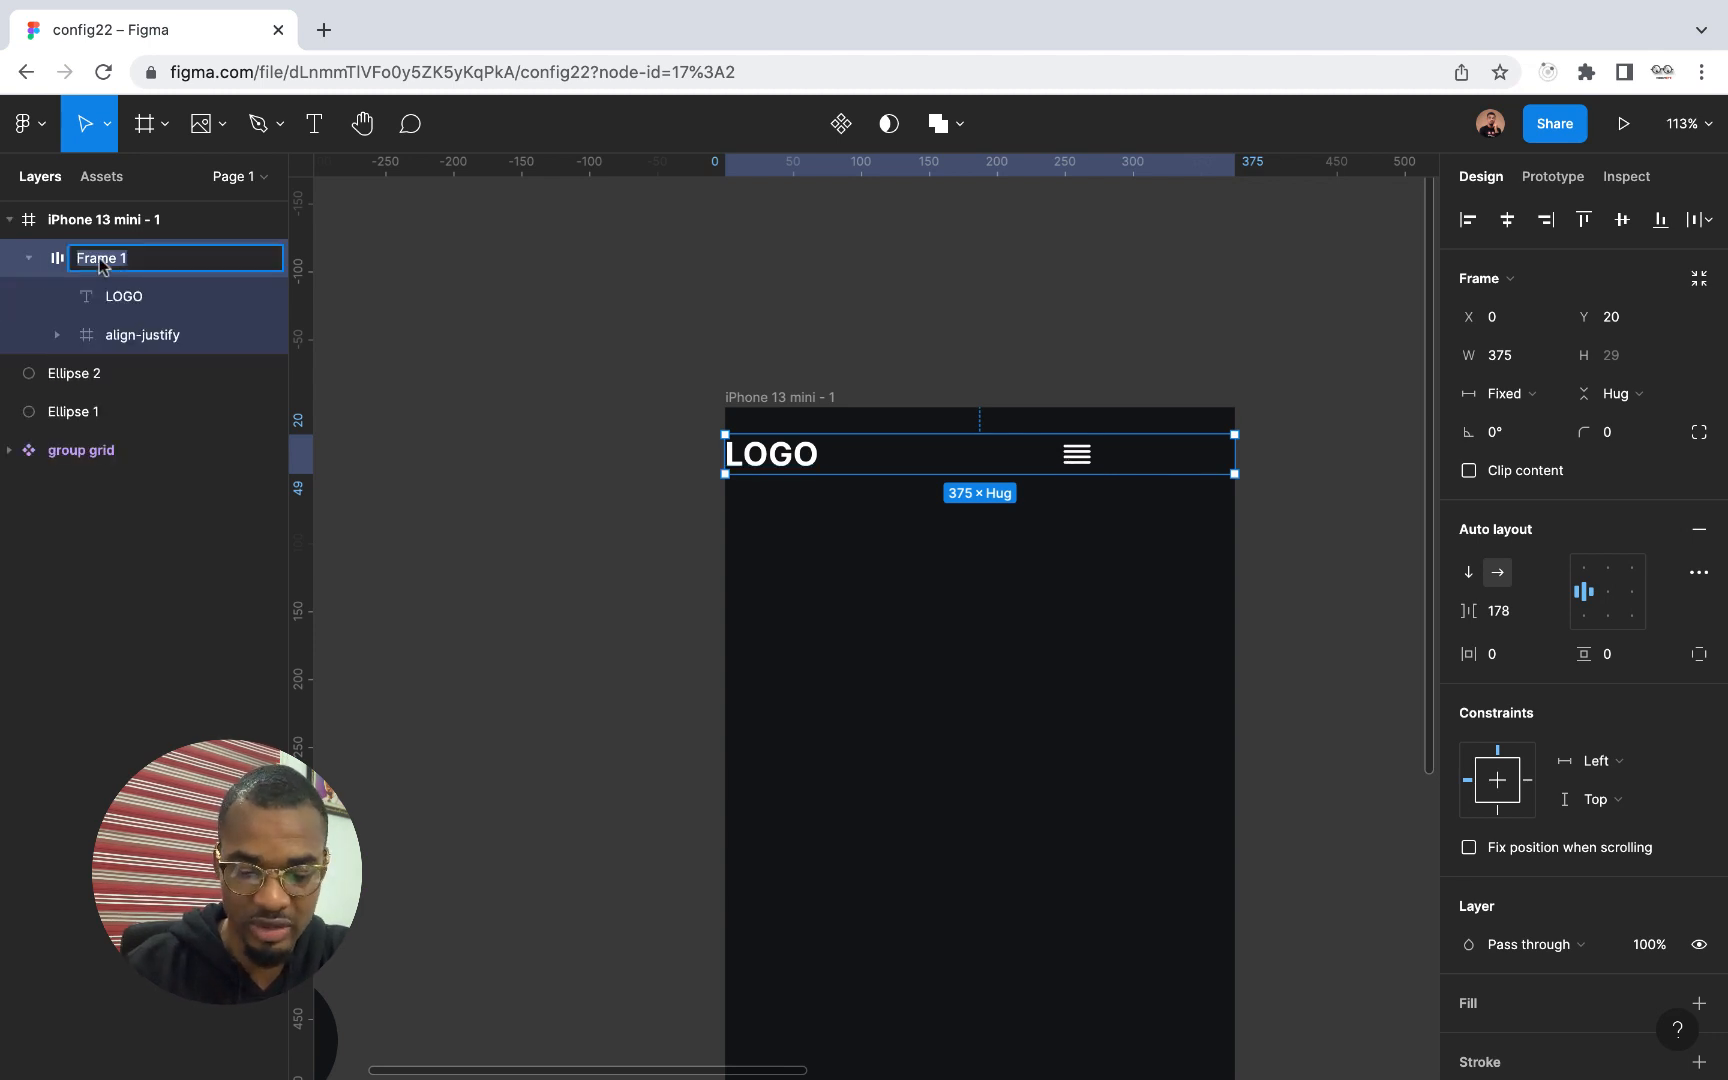
type("nav")
key("Return")
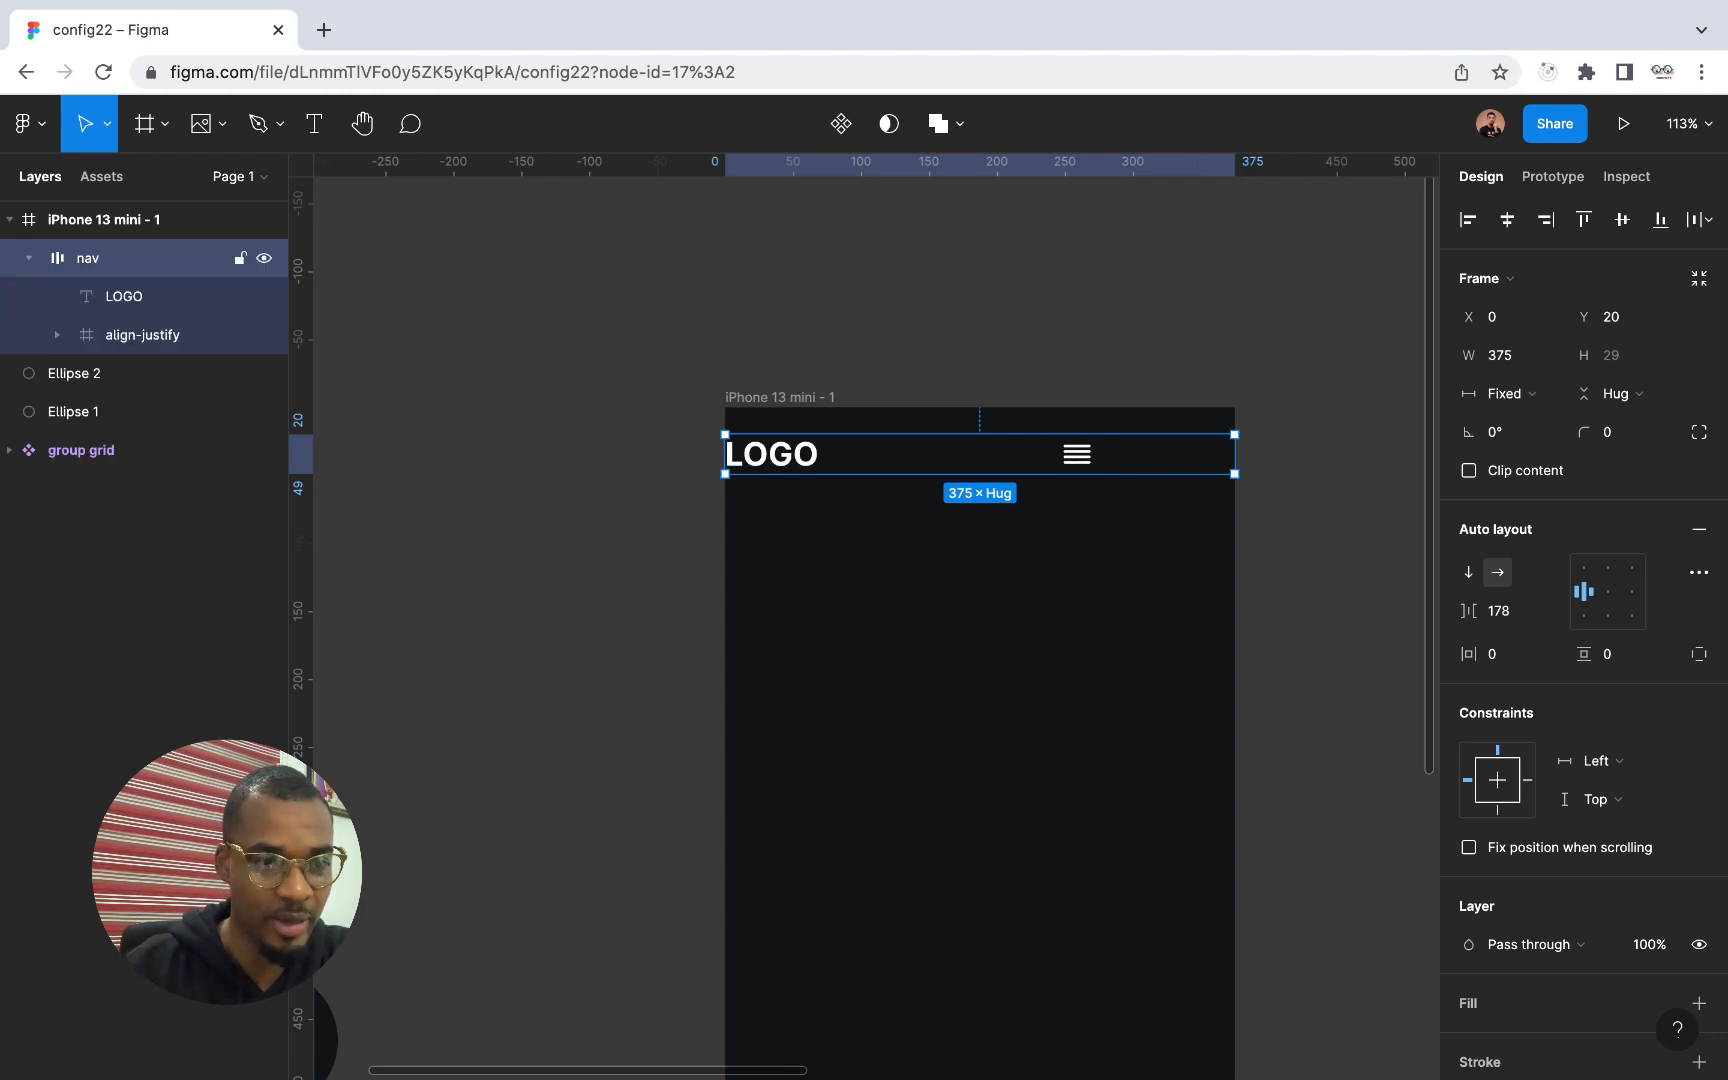
Swap the align-justify icon with the LOGO text inside the nav frame and return it to its place after LOGO
left_click(140, 333)
key("Left")
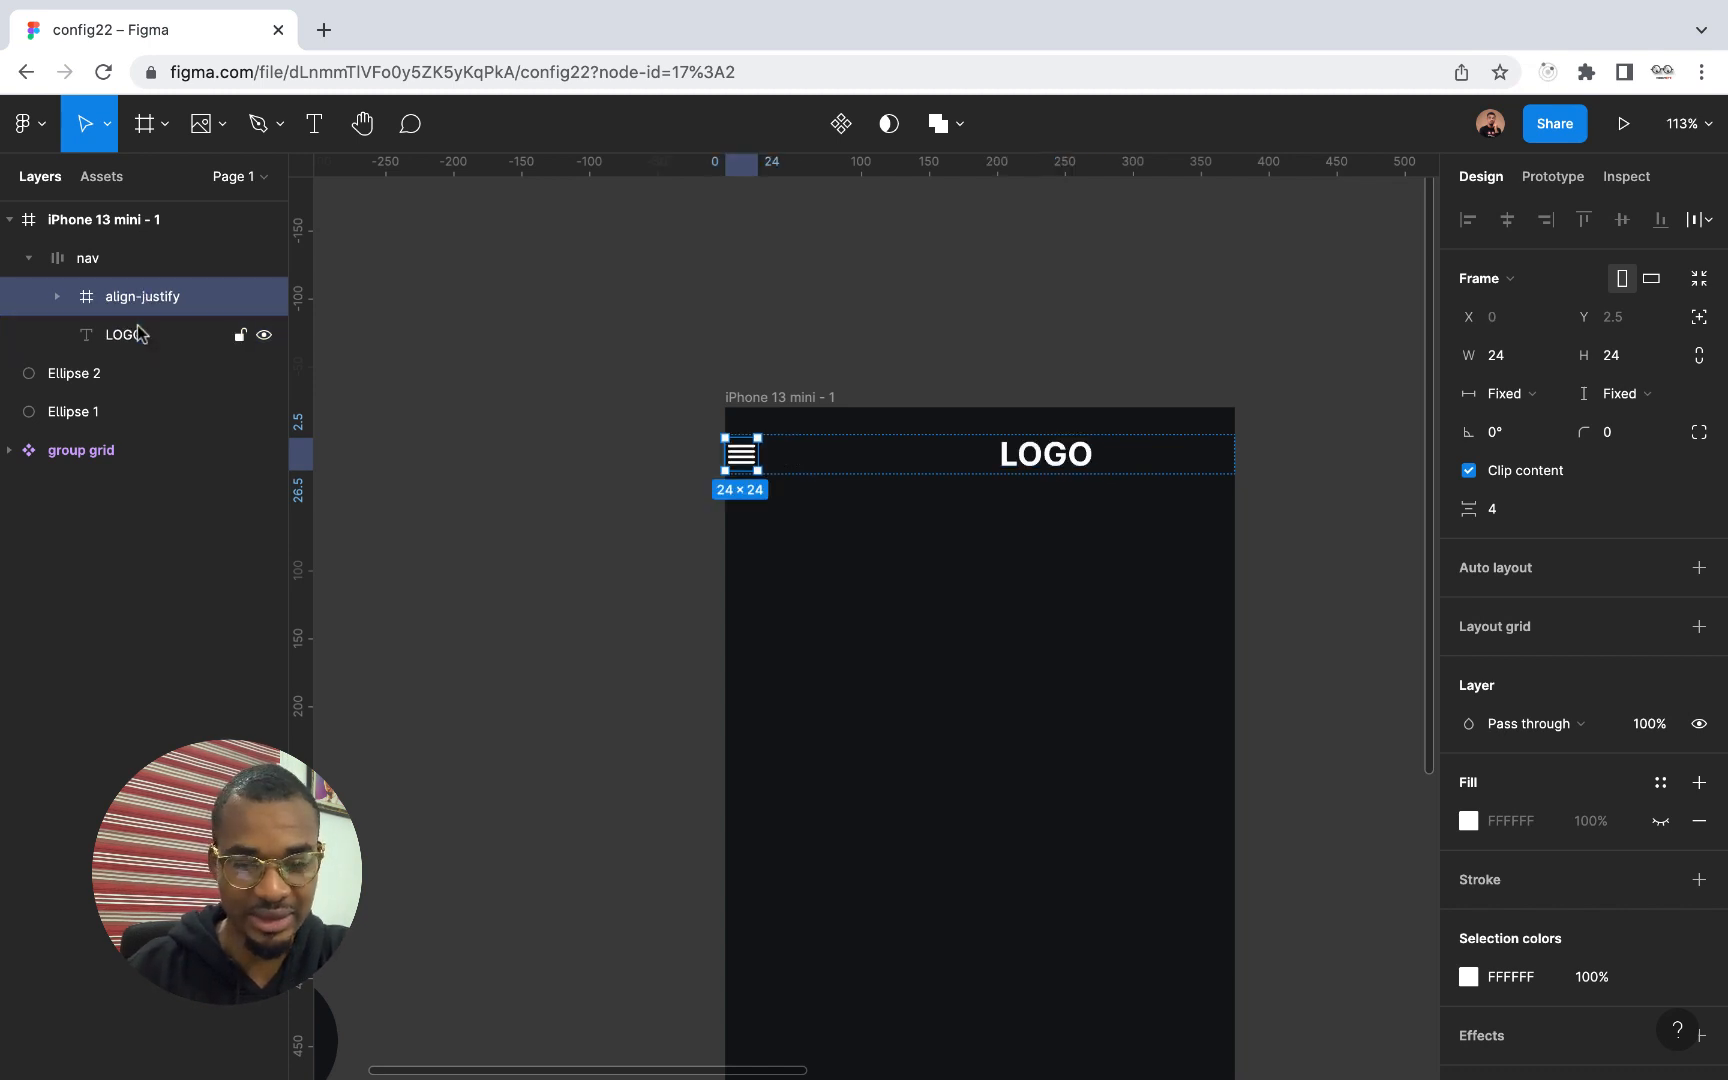
key("Right")
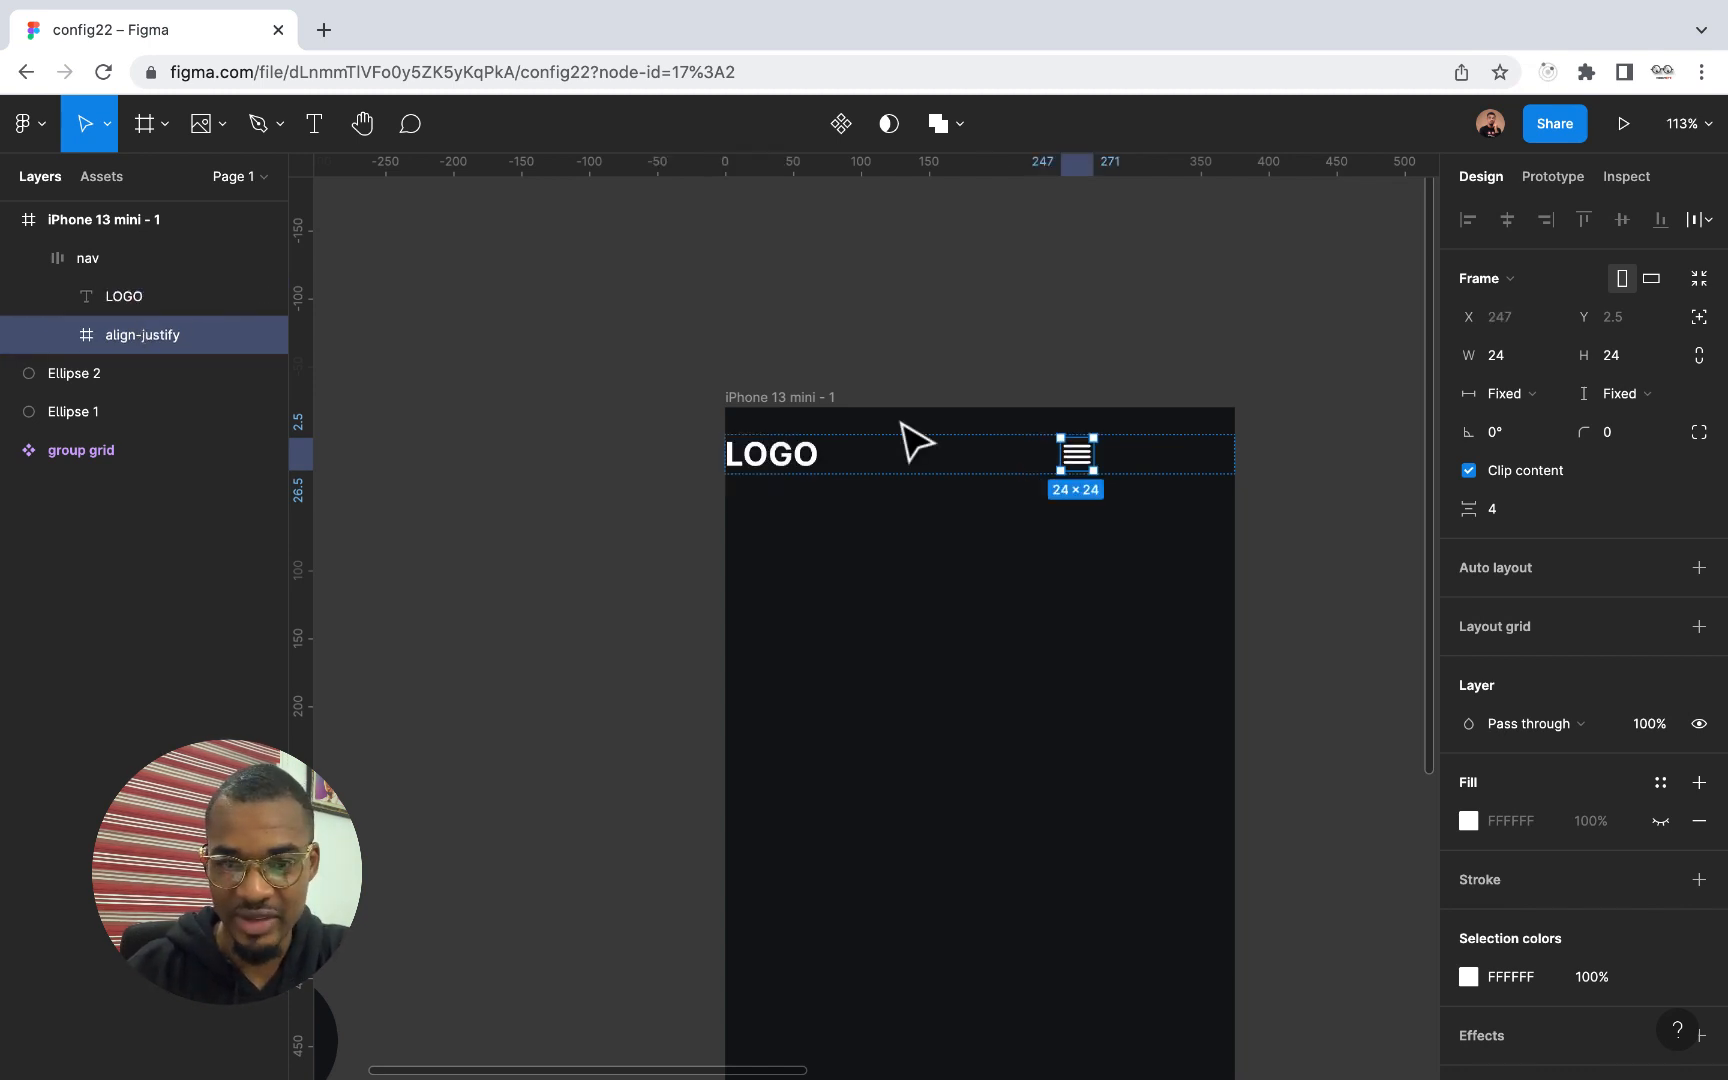
key("Left")
key("Right")
key("Left")
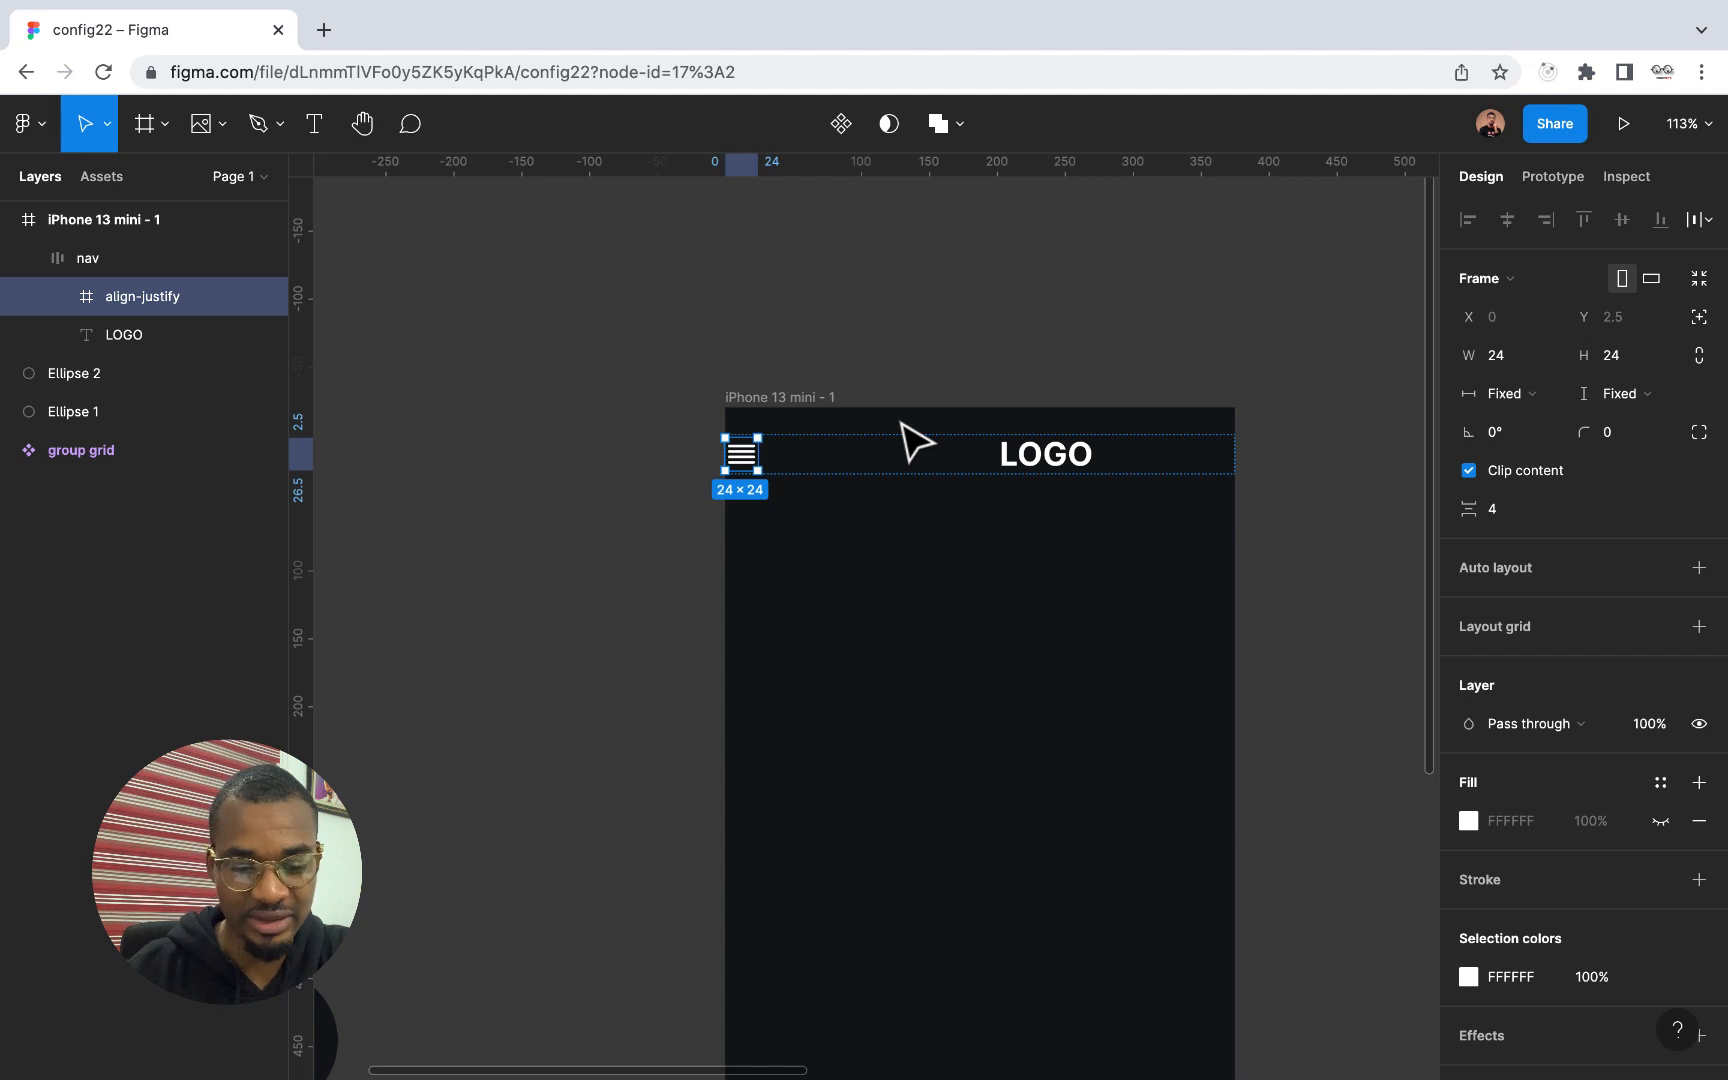
key("Right")
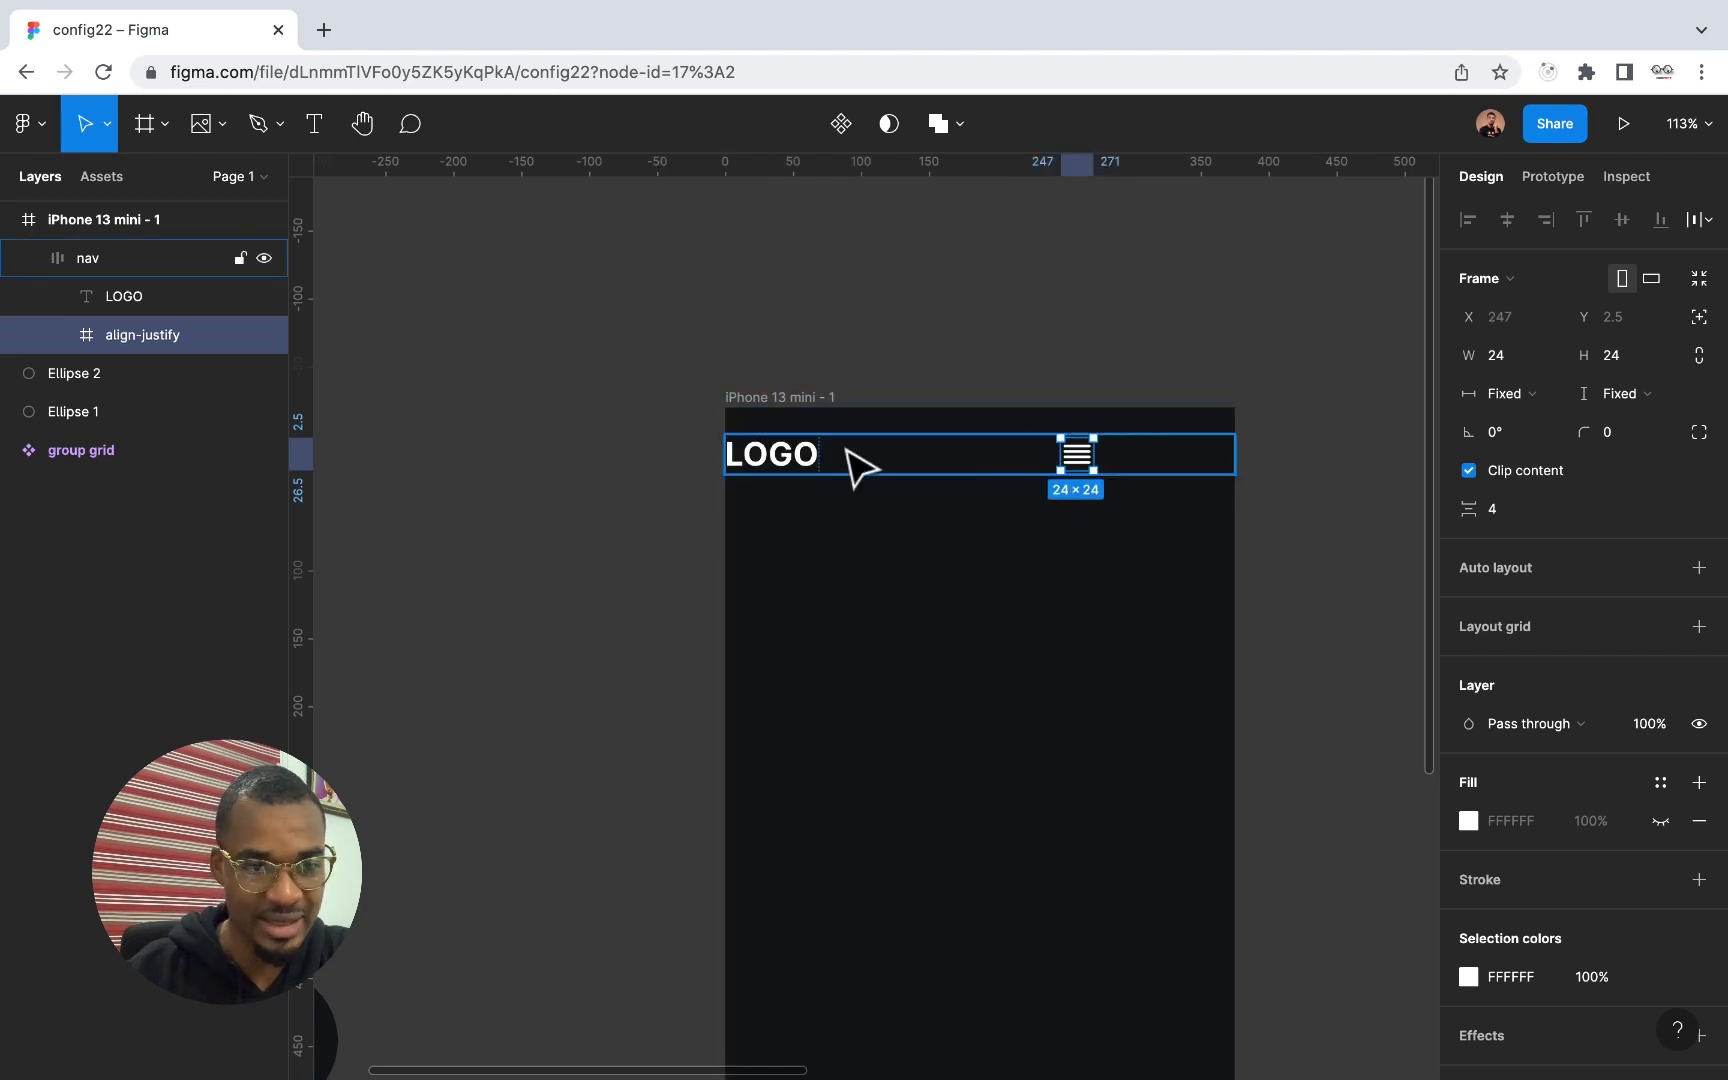
Change the nav frame's auto layout spacing mode to Space between
left_click(130, 258)
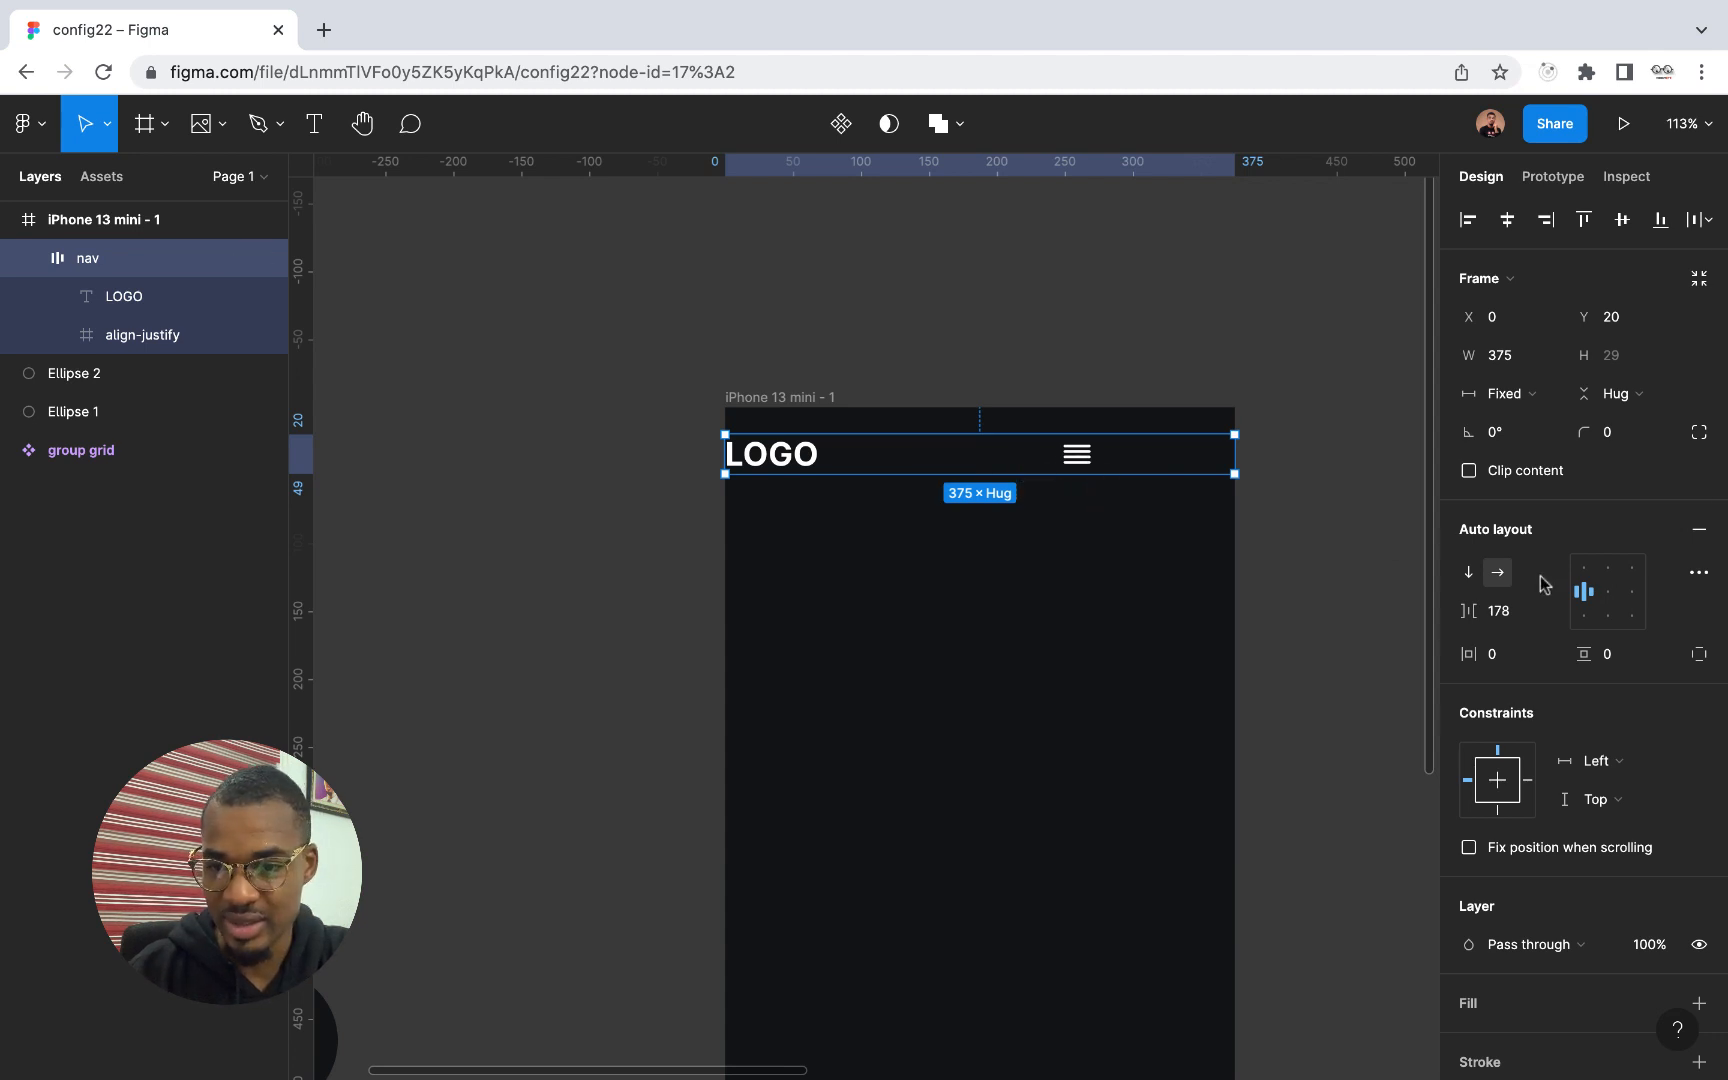
left_click(1698, 576)
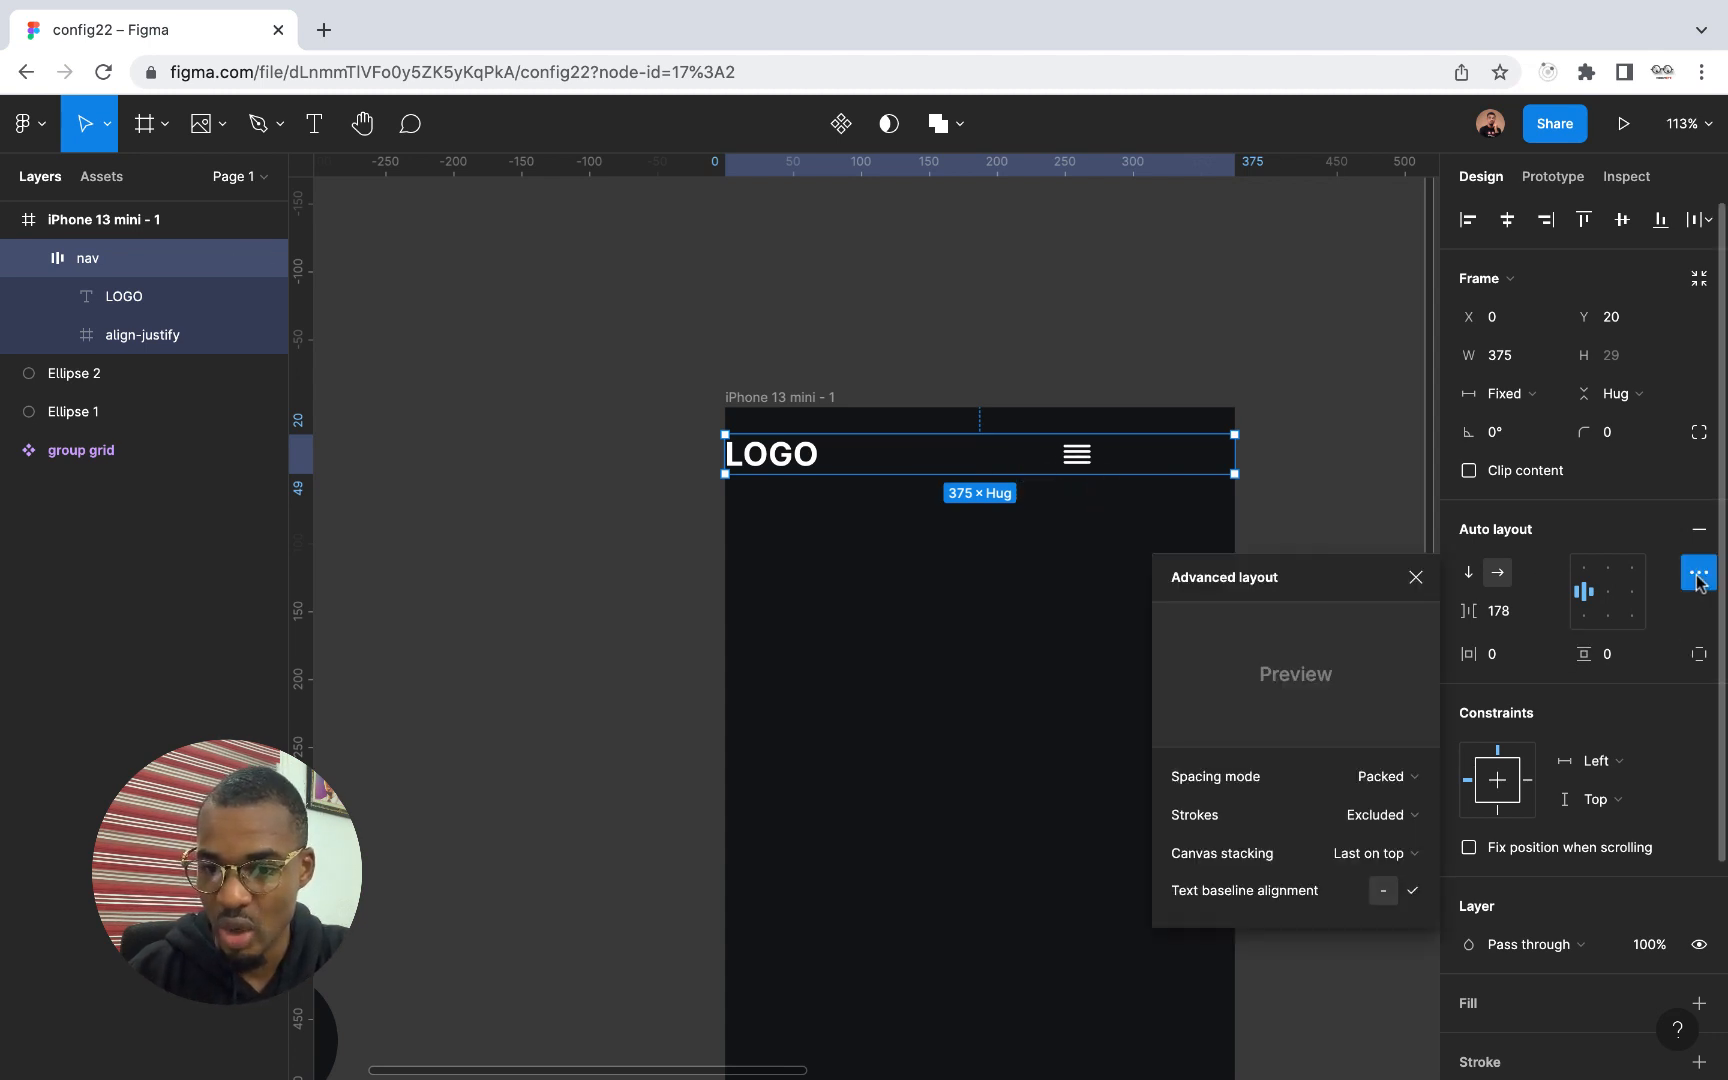
left_click(1398, 780)
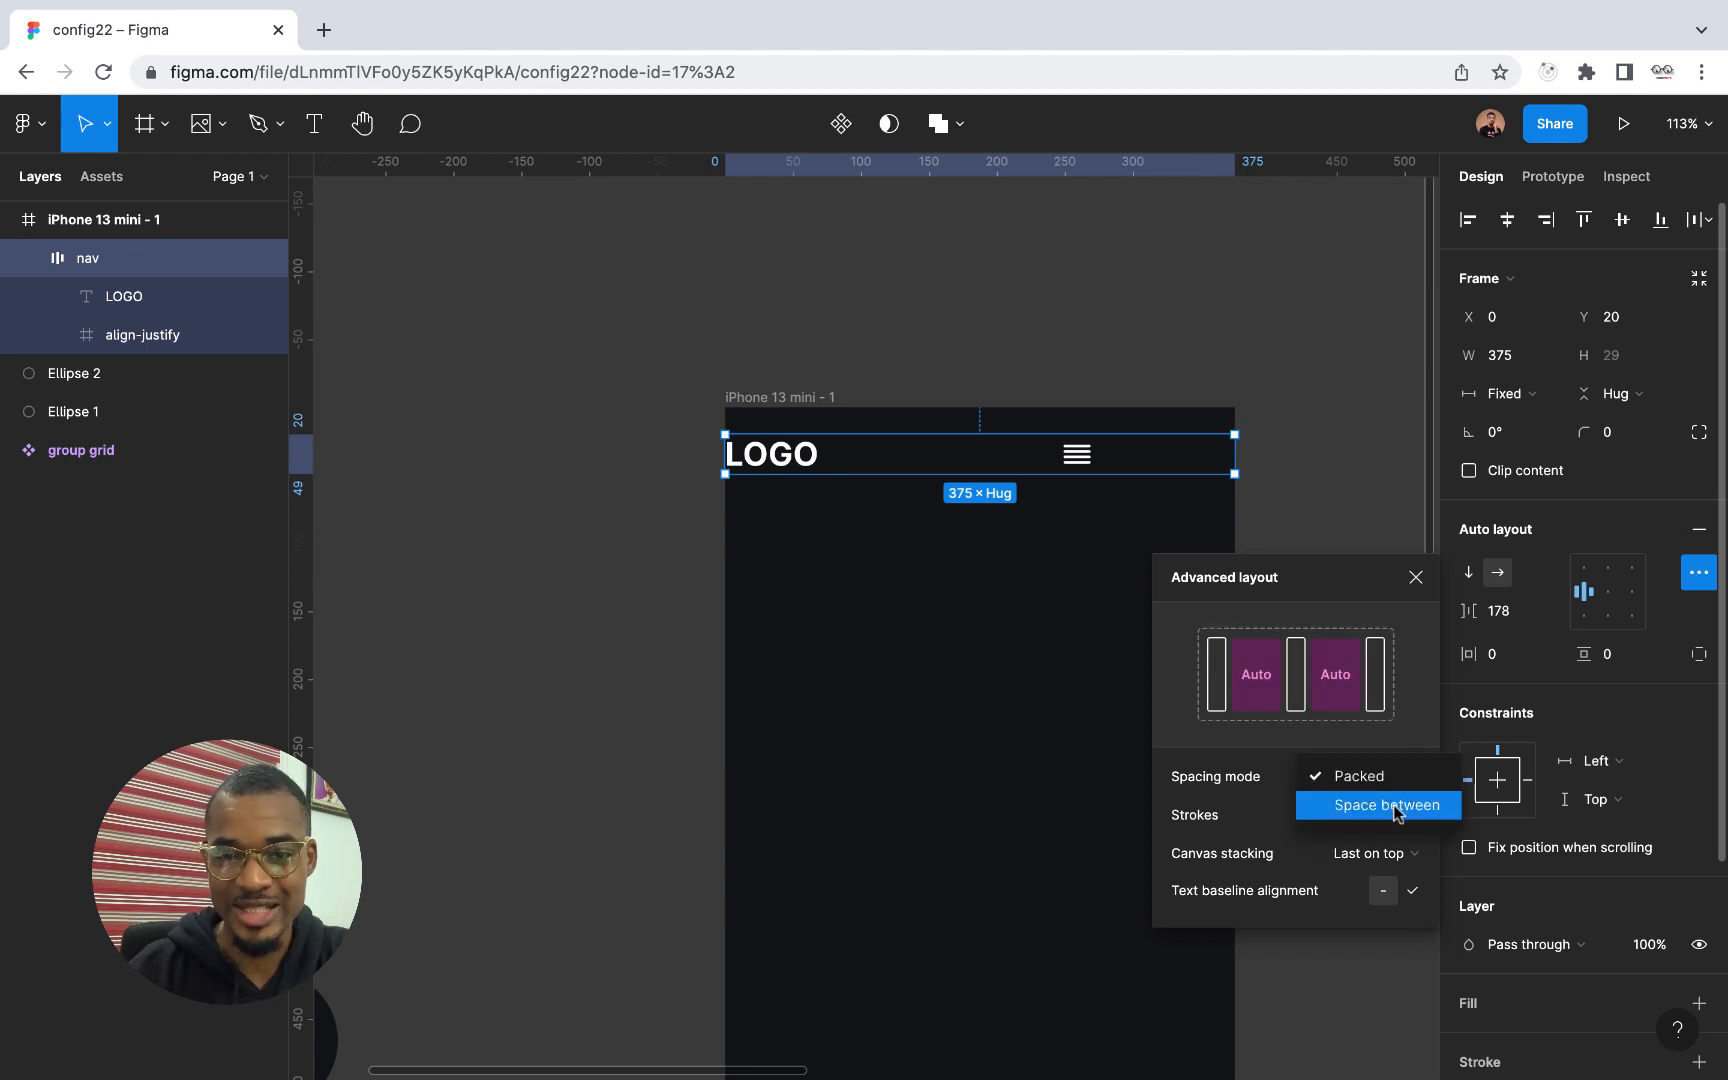
left_click(1396, 806)
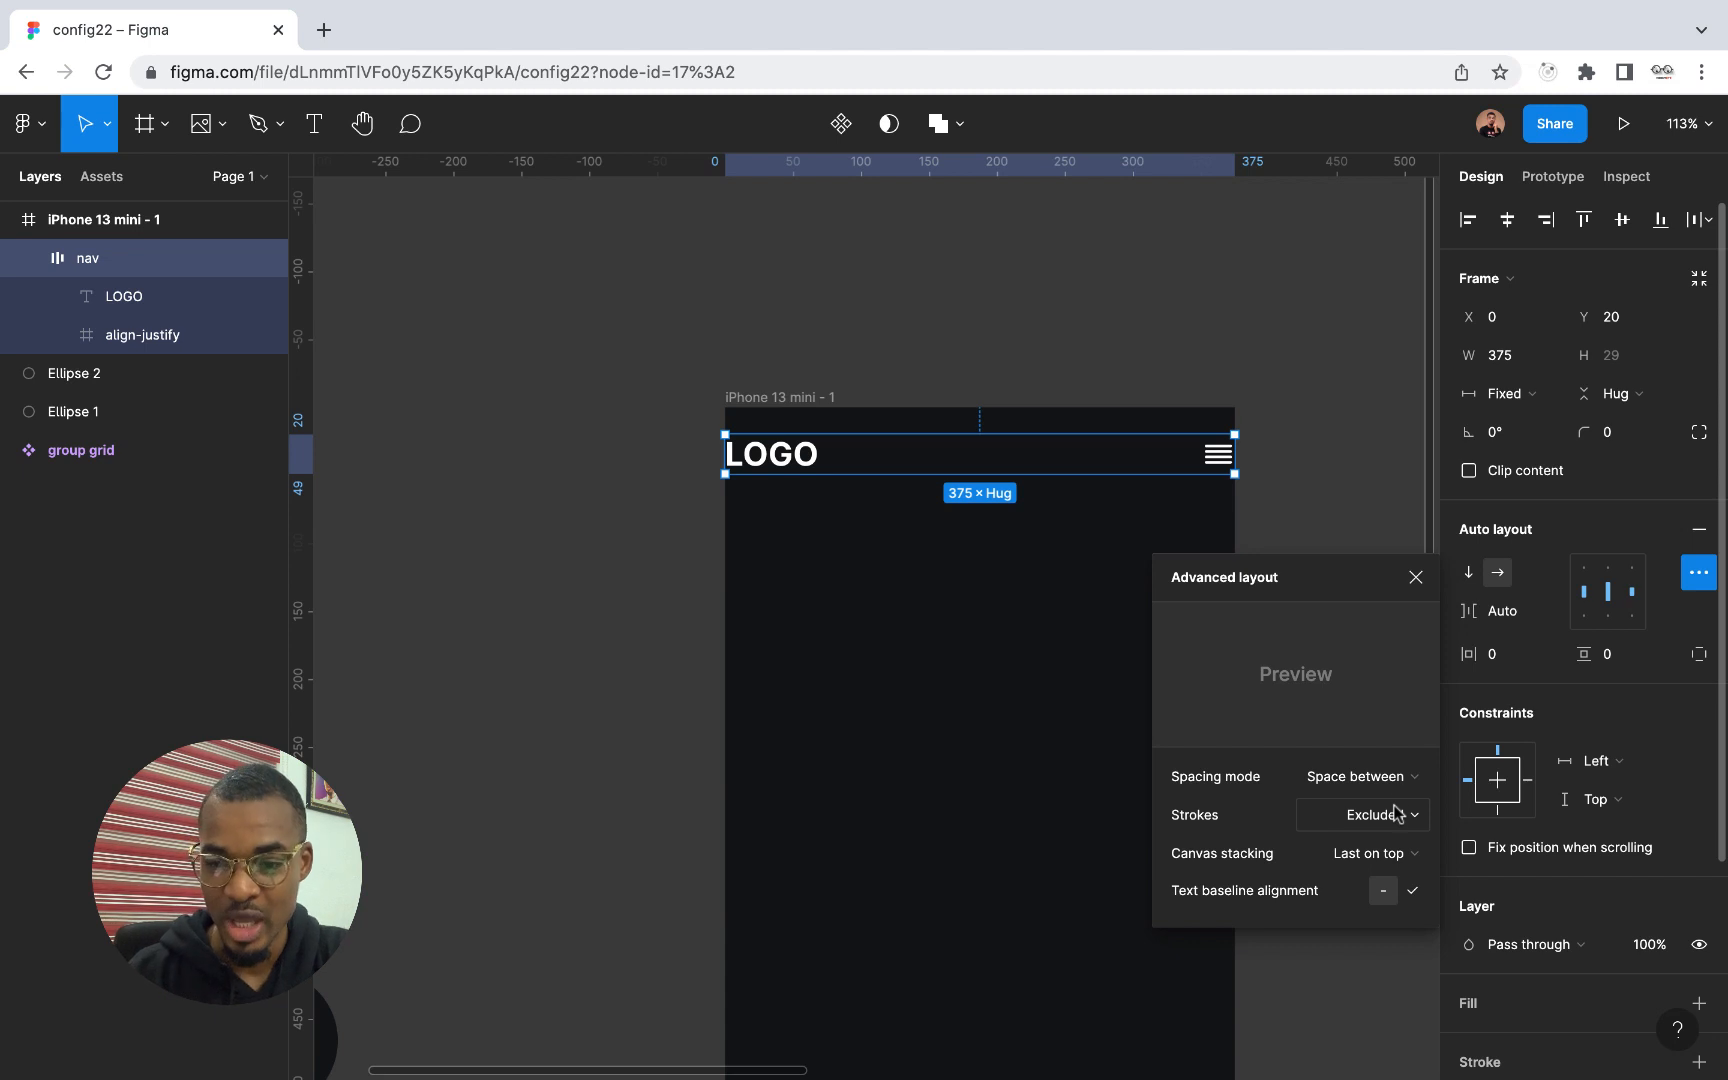
left_click(1400, 778)
left_click(1404, 783)
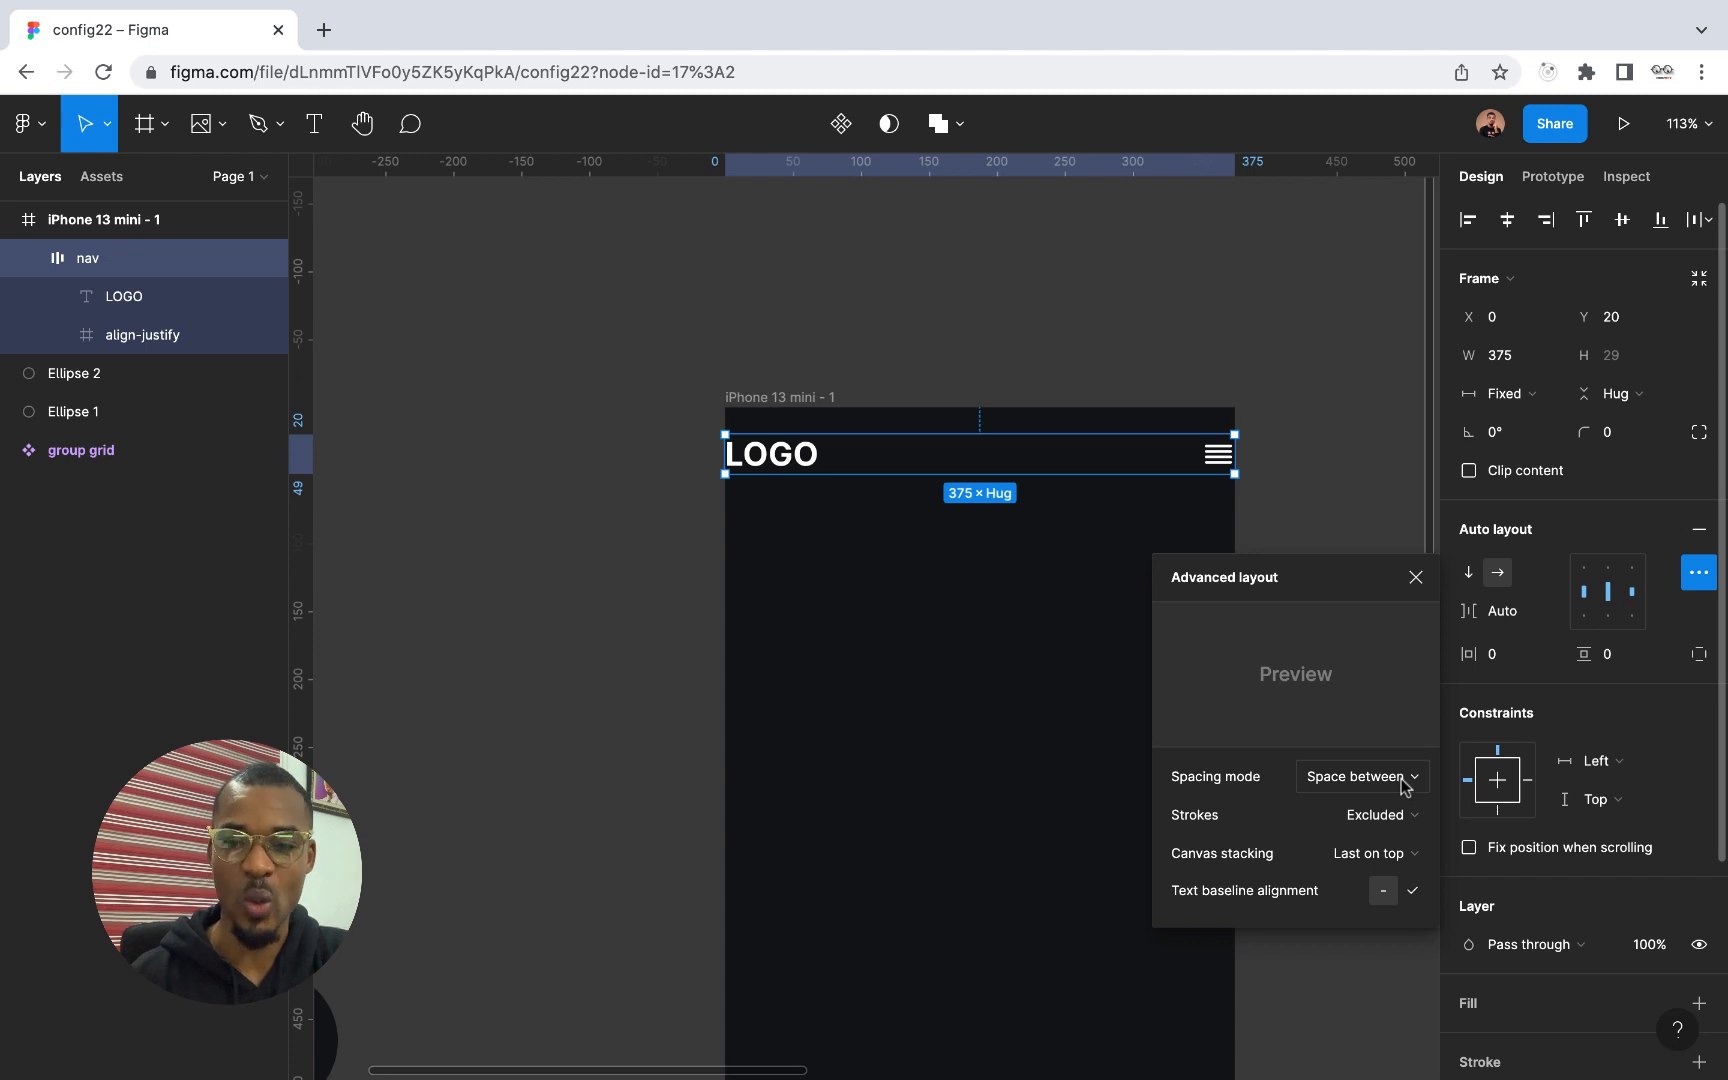
Set the nav frame's spacing mode to Packed with a gap of 50 between items
left_click(1403, 786)
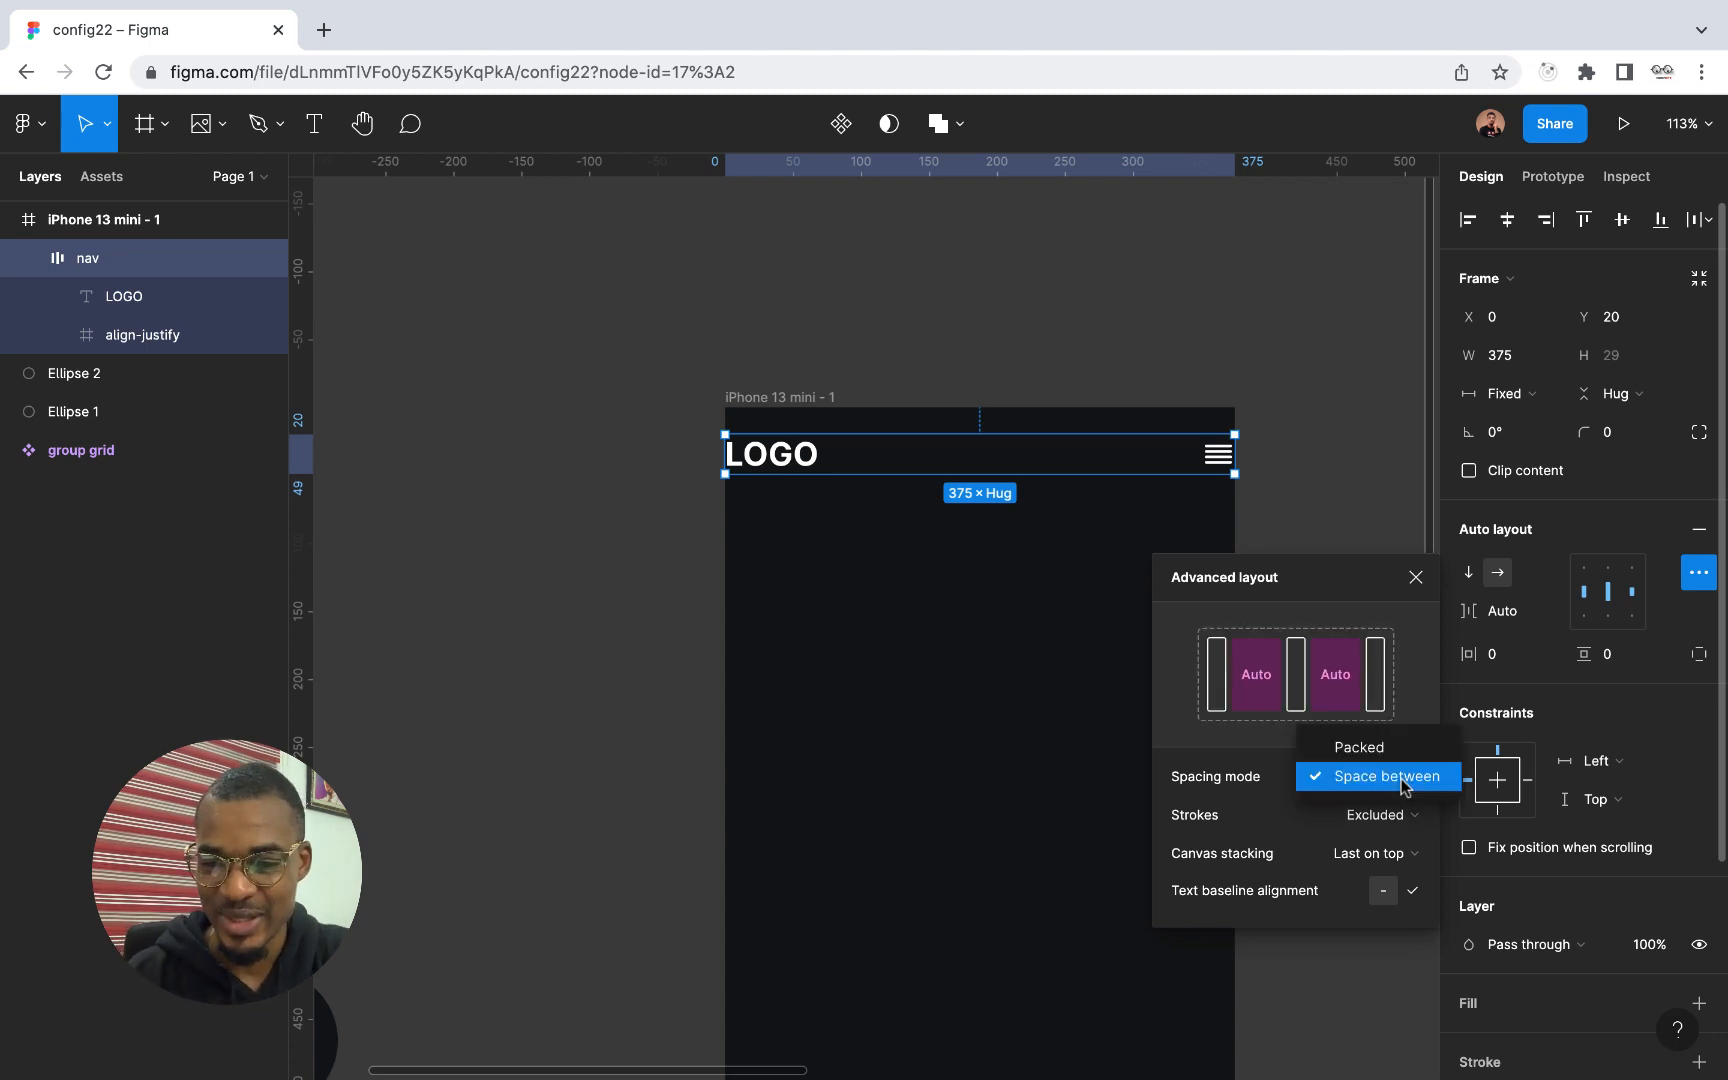
left_click(1377, 763)
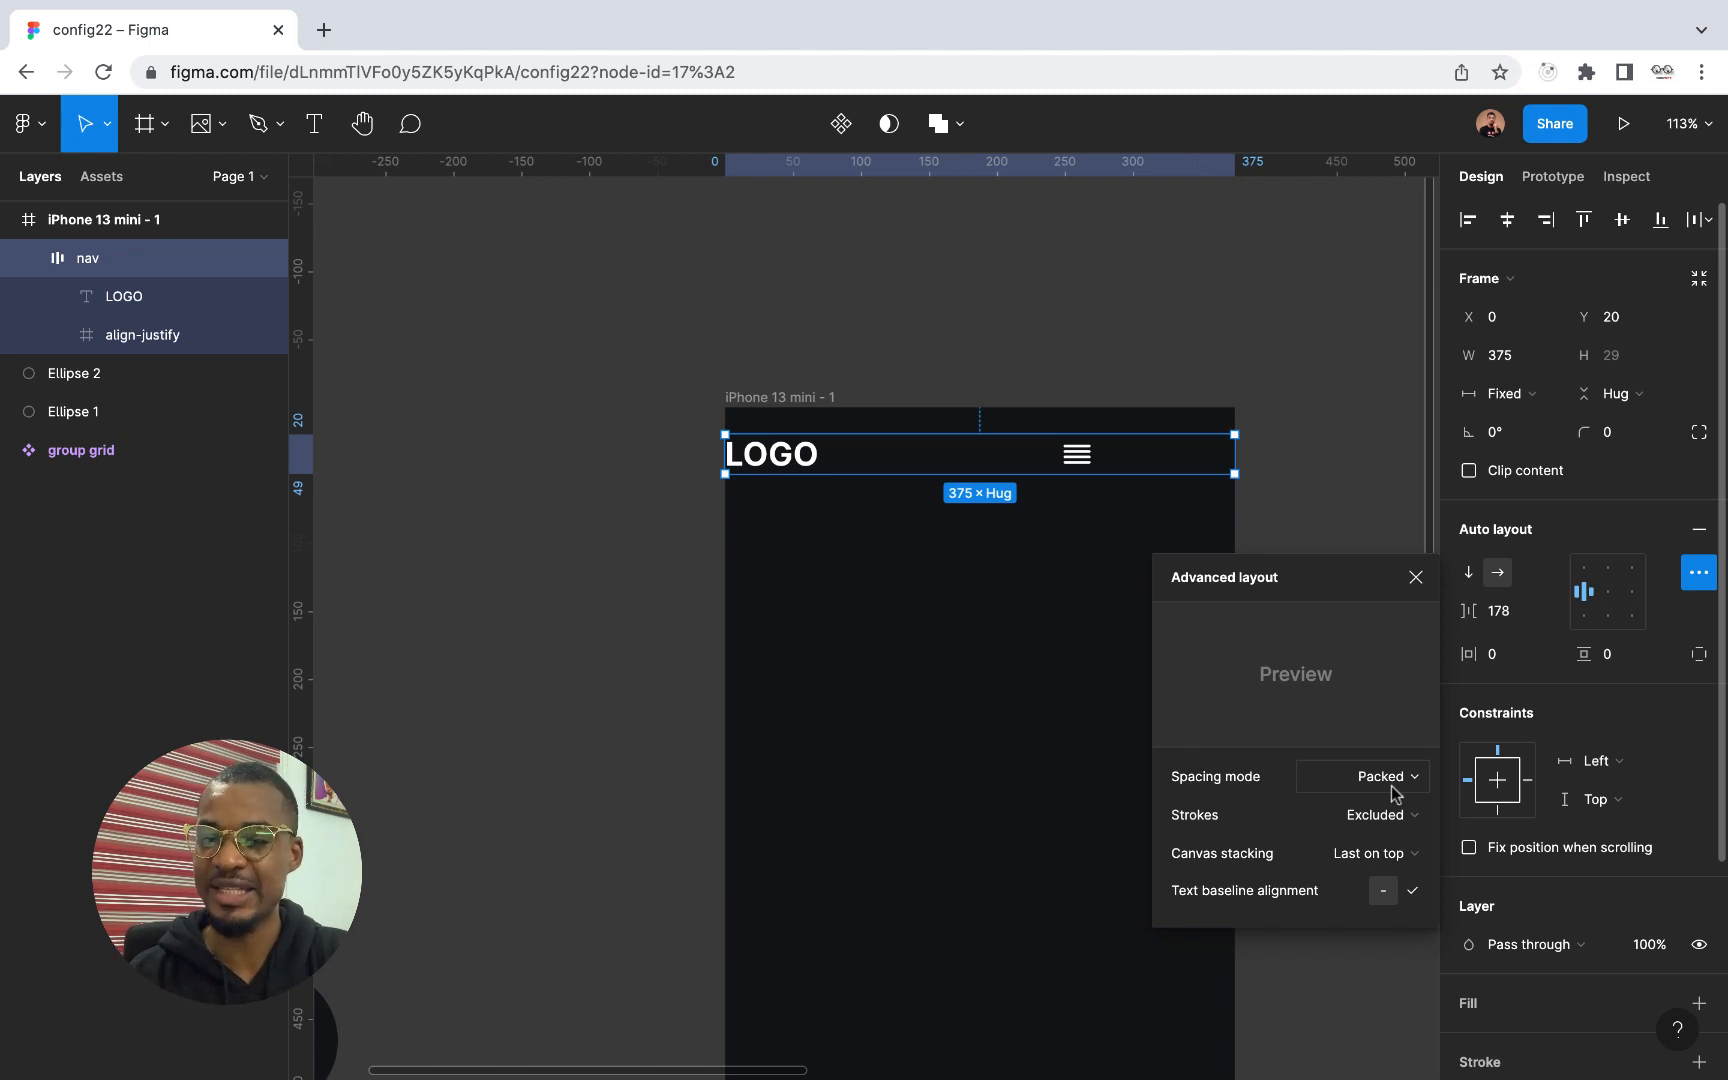
left_click(1500, 611)
type("50")
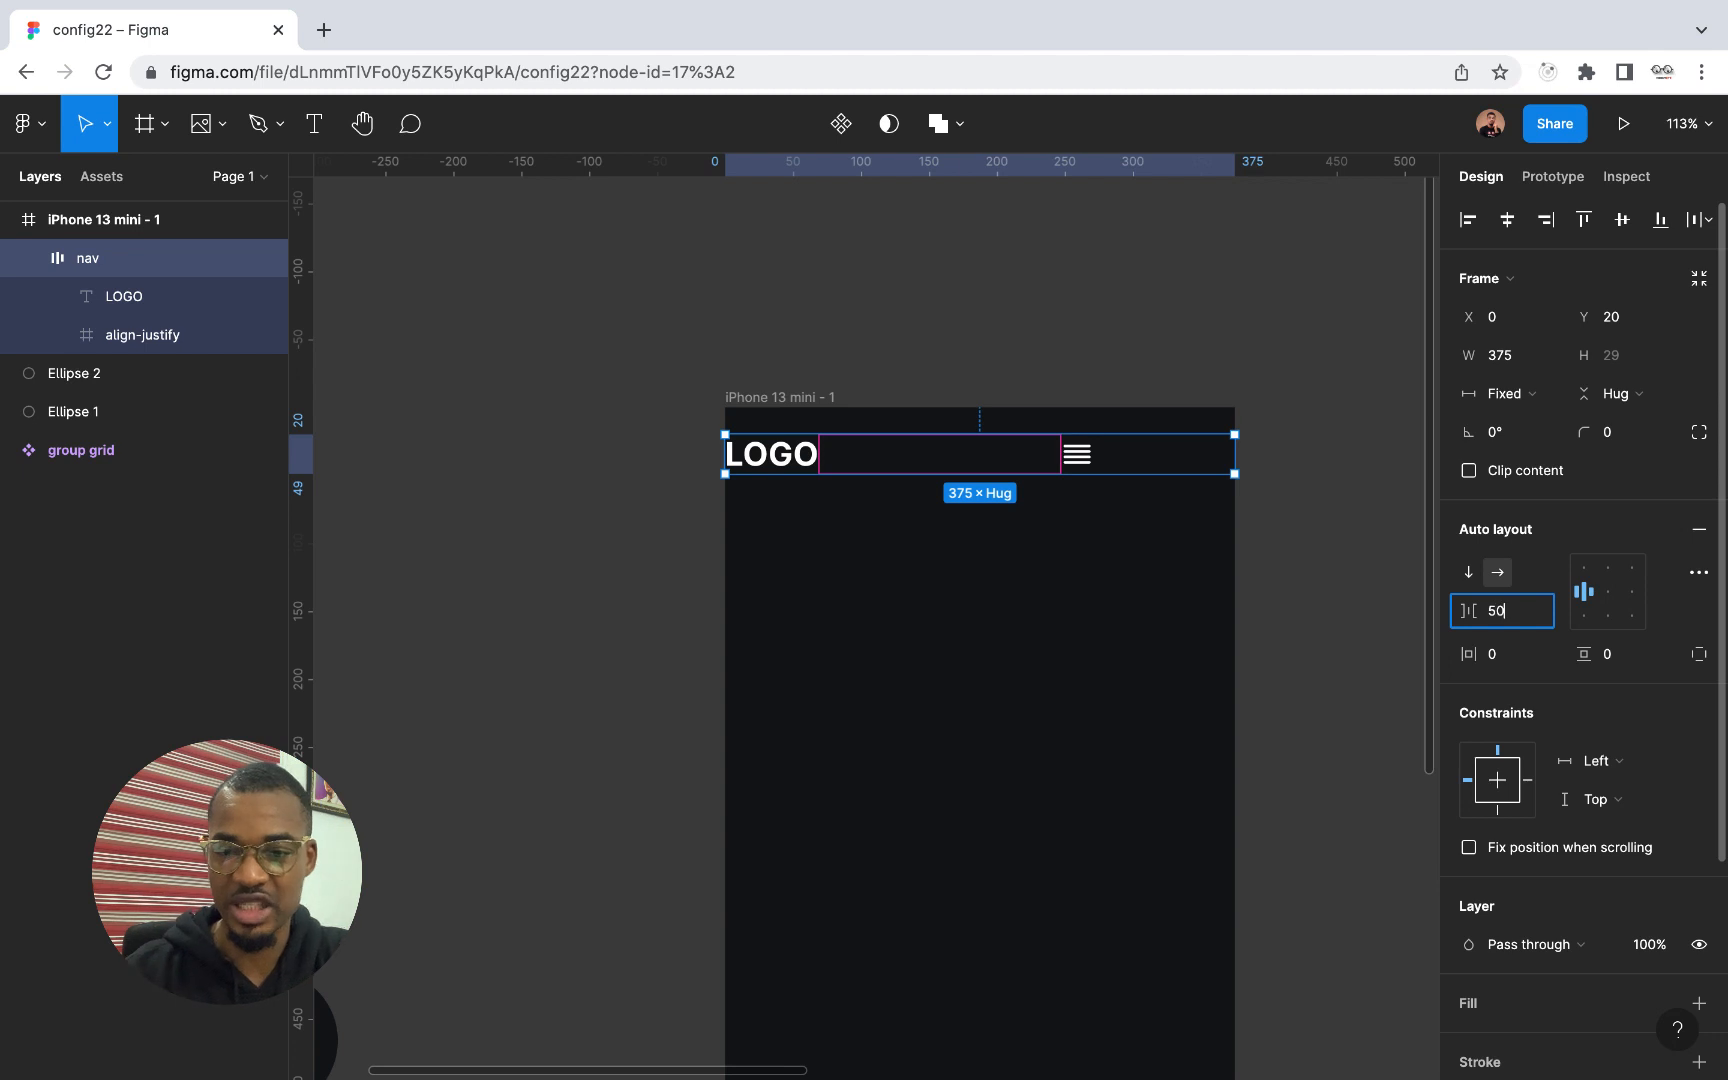
key("Return")
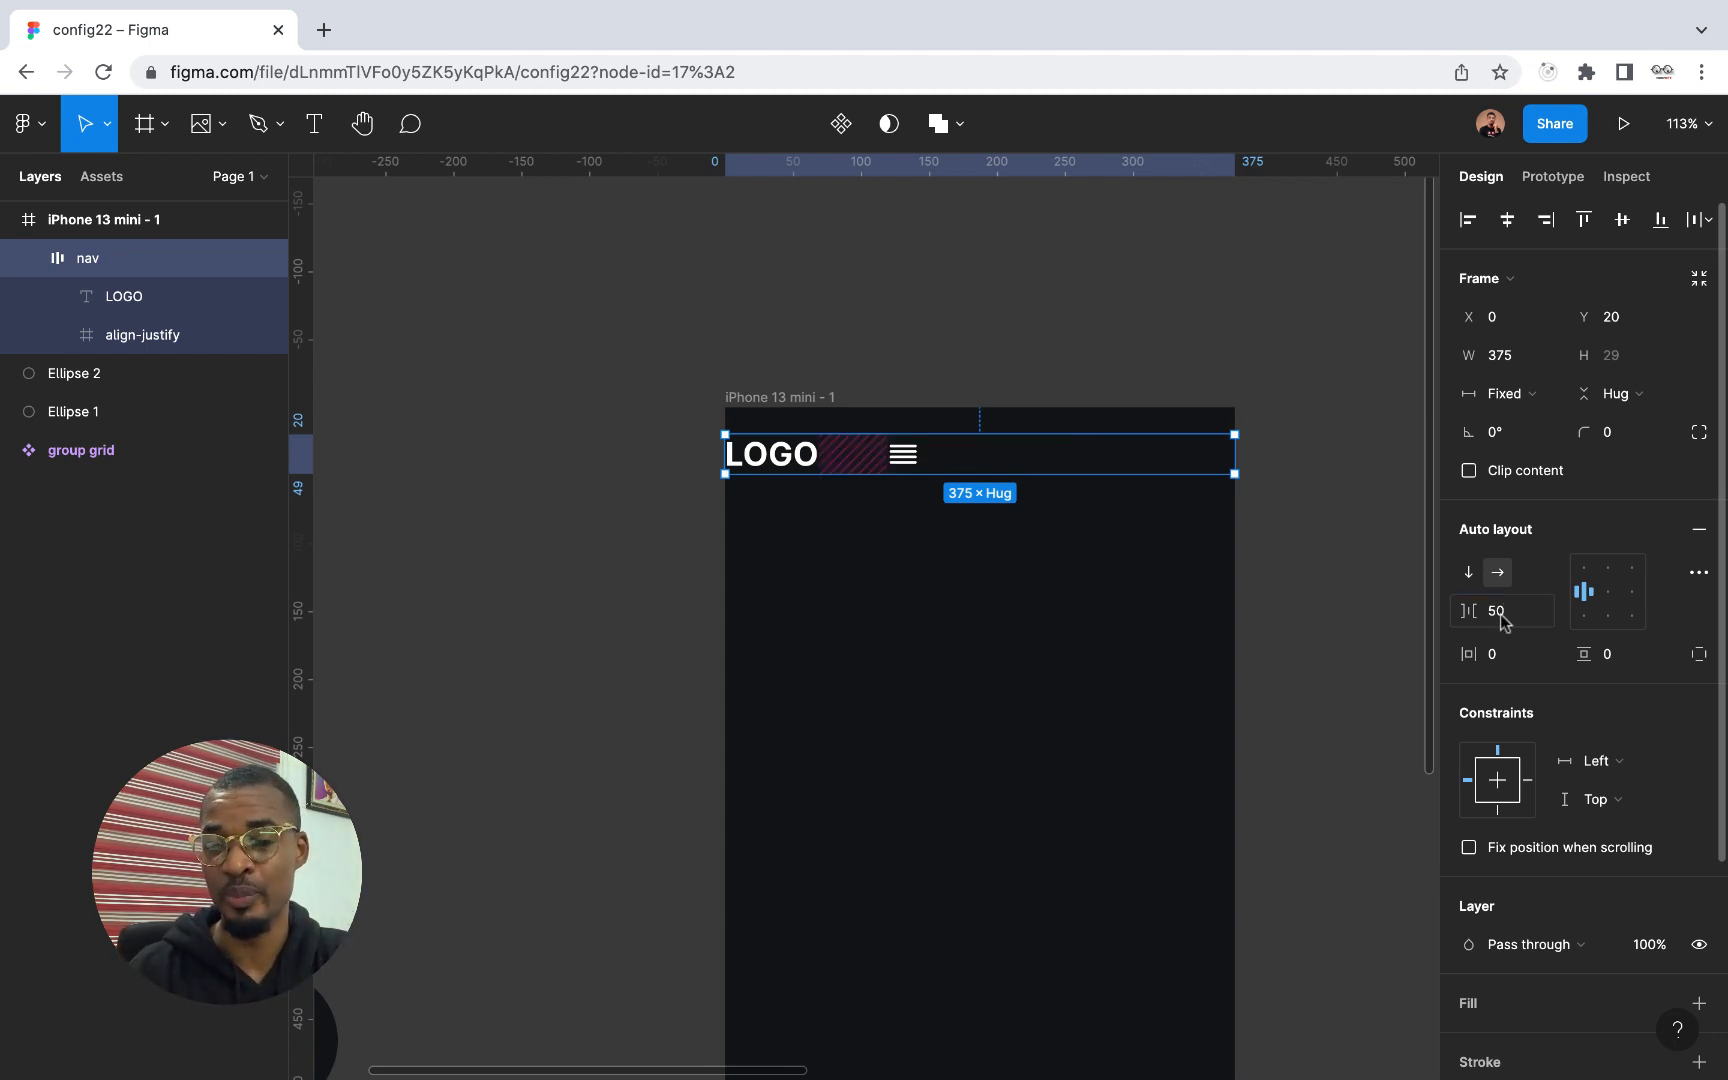
Switch the nav frame's spacing mode from Packed back to Space between
left_click(1698, 572)
left_click(1412, 780)
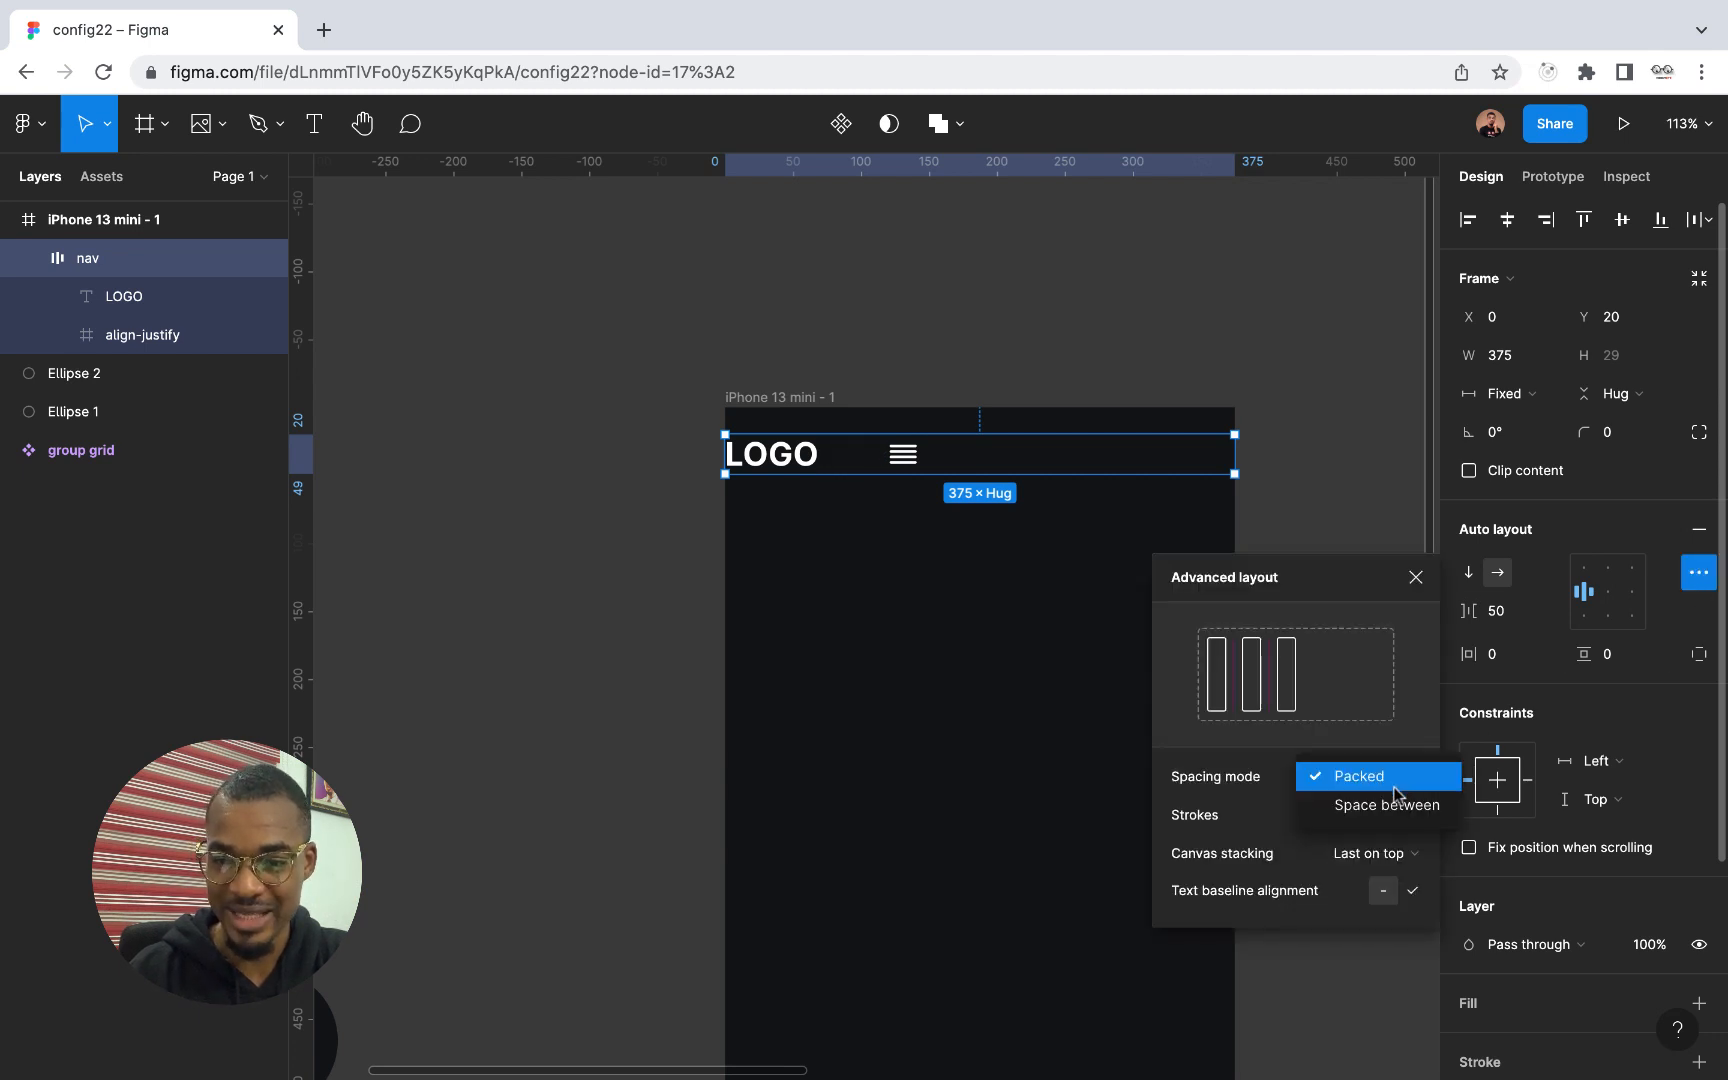
left_click(1392, 808)
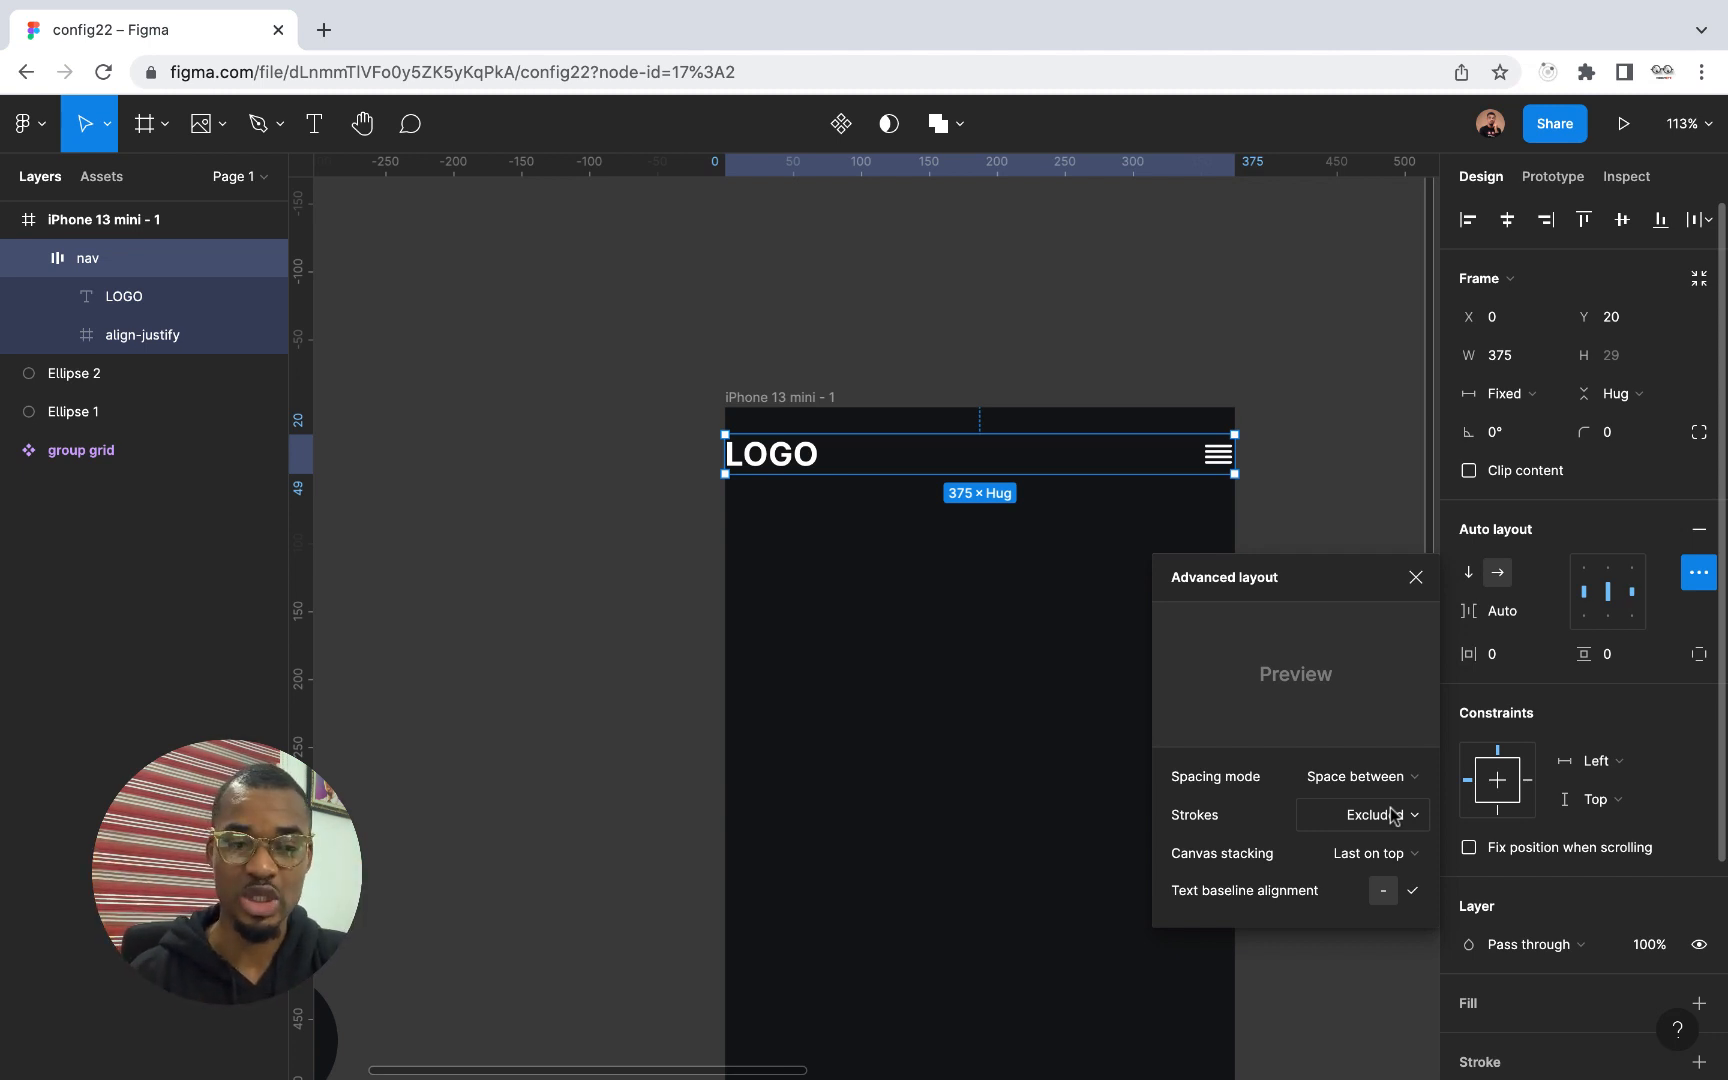
Duplicate the align-justify icon inside the nav frame
left_click(140, 338)
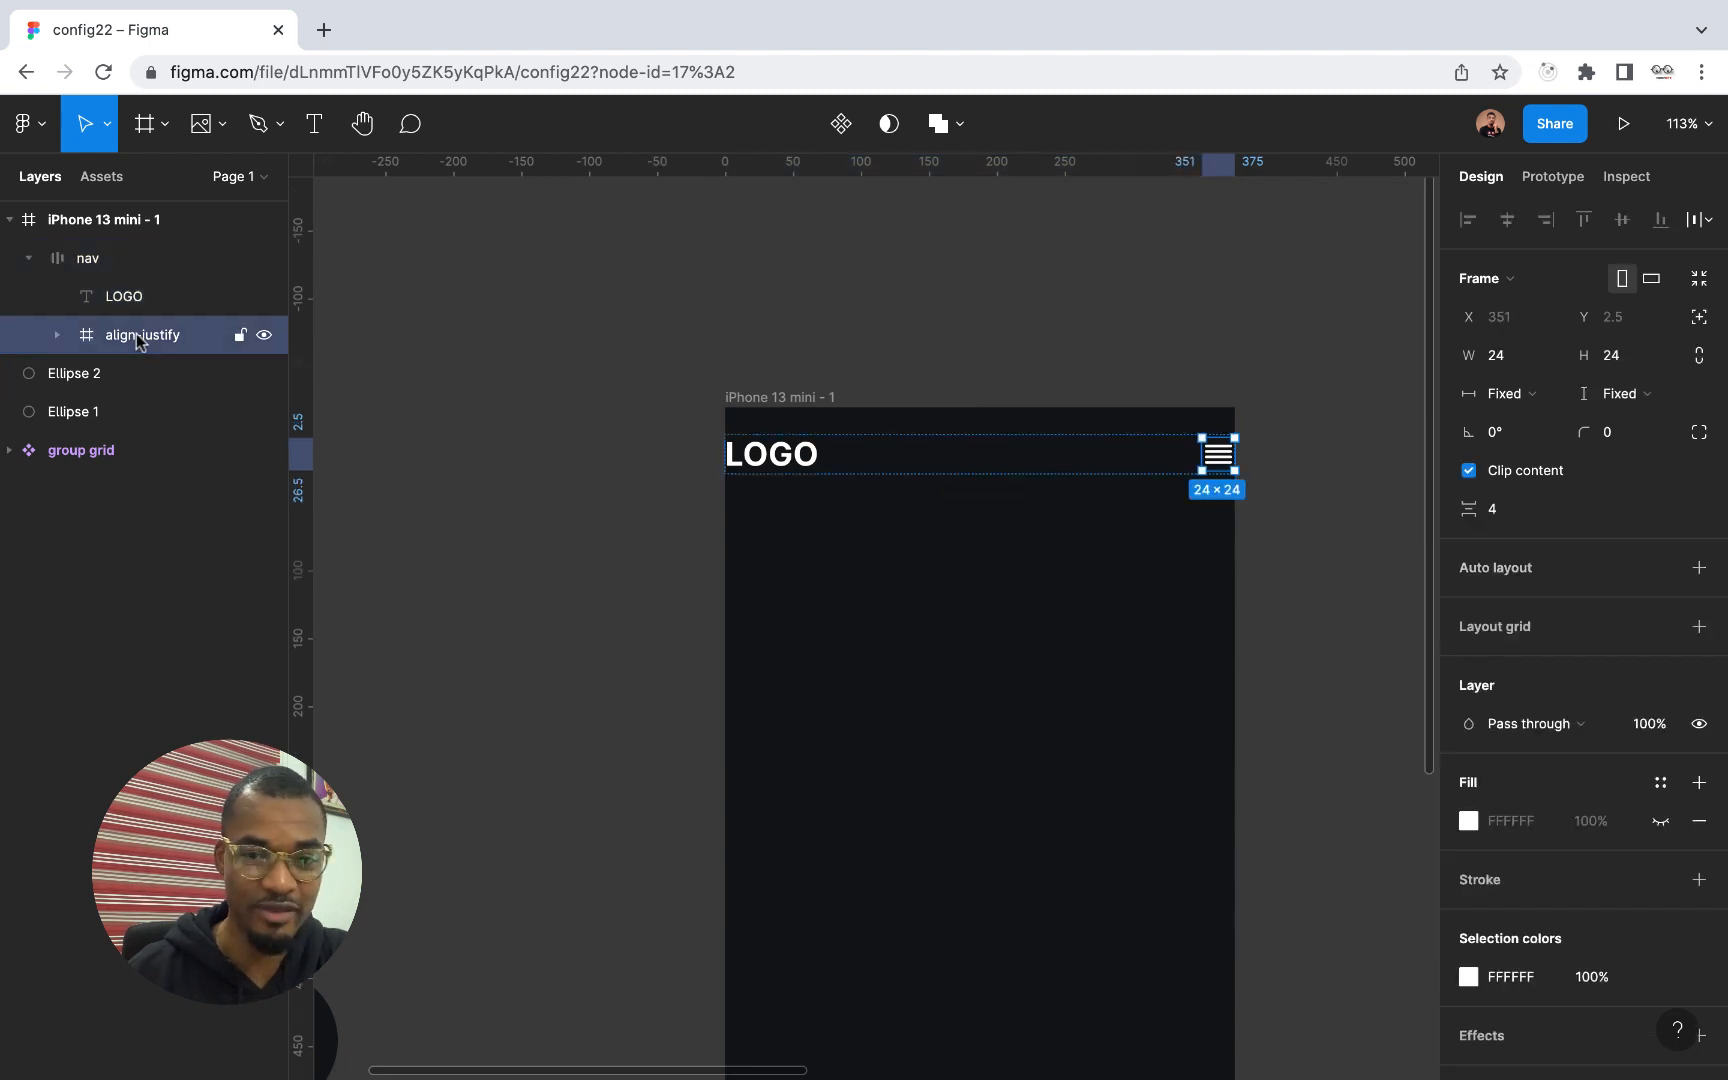
key("ctrl+d")
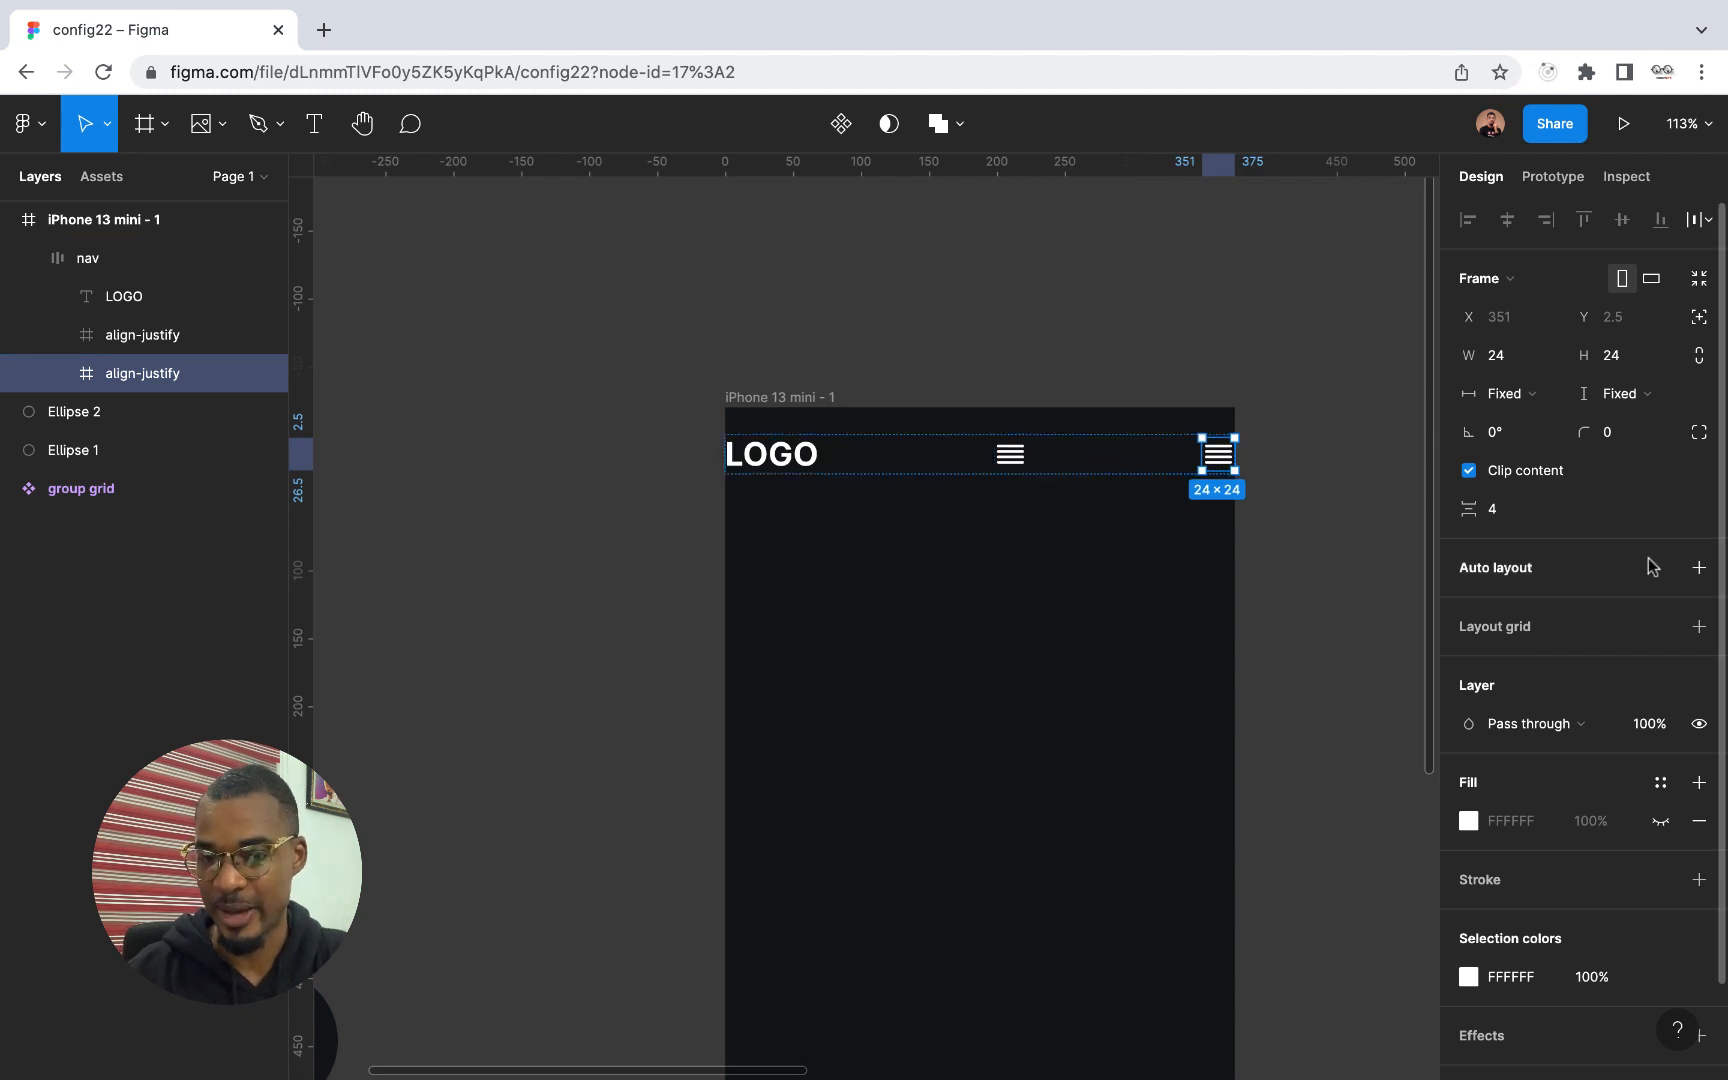
Compare the spacing modes on the three-item nav frame by choosing Packed and returning to Space between
left_click(75, 258)
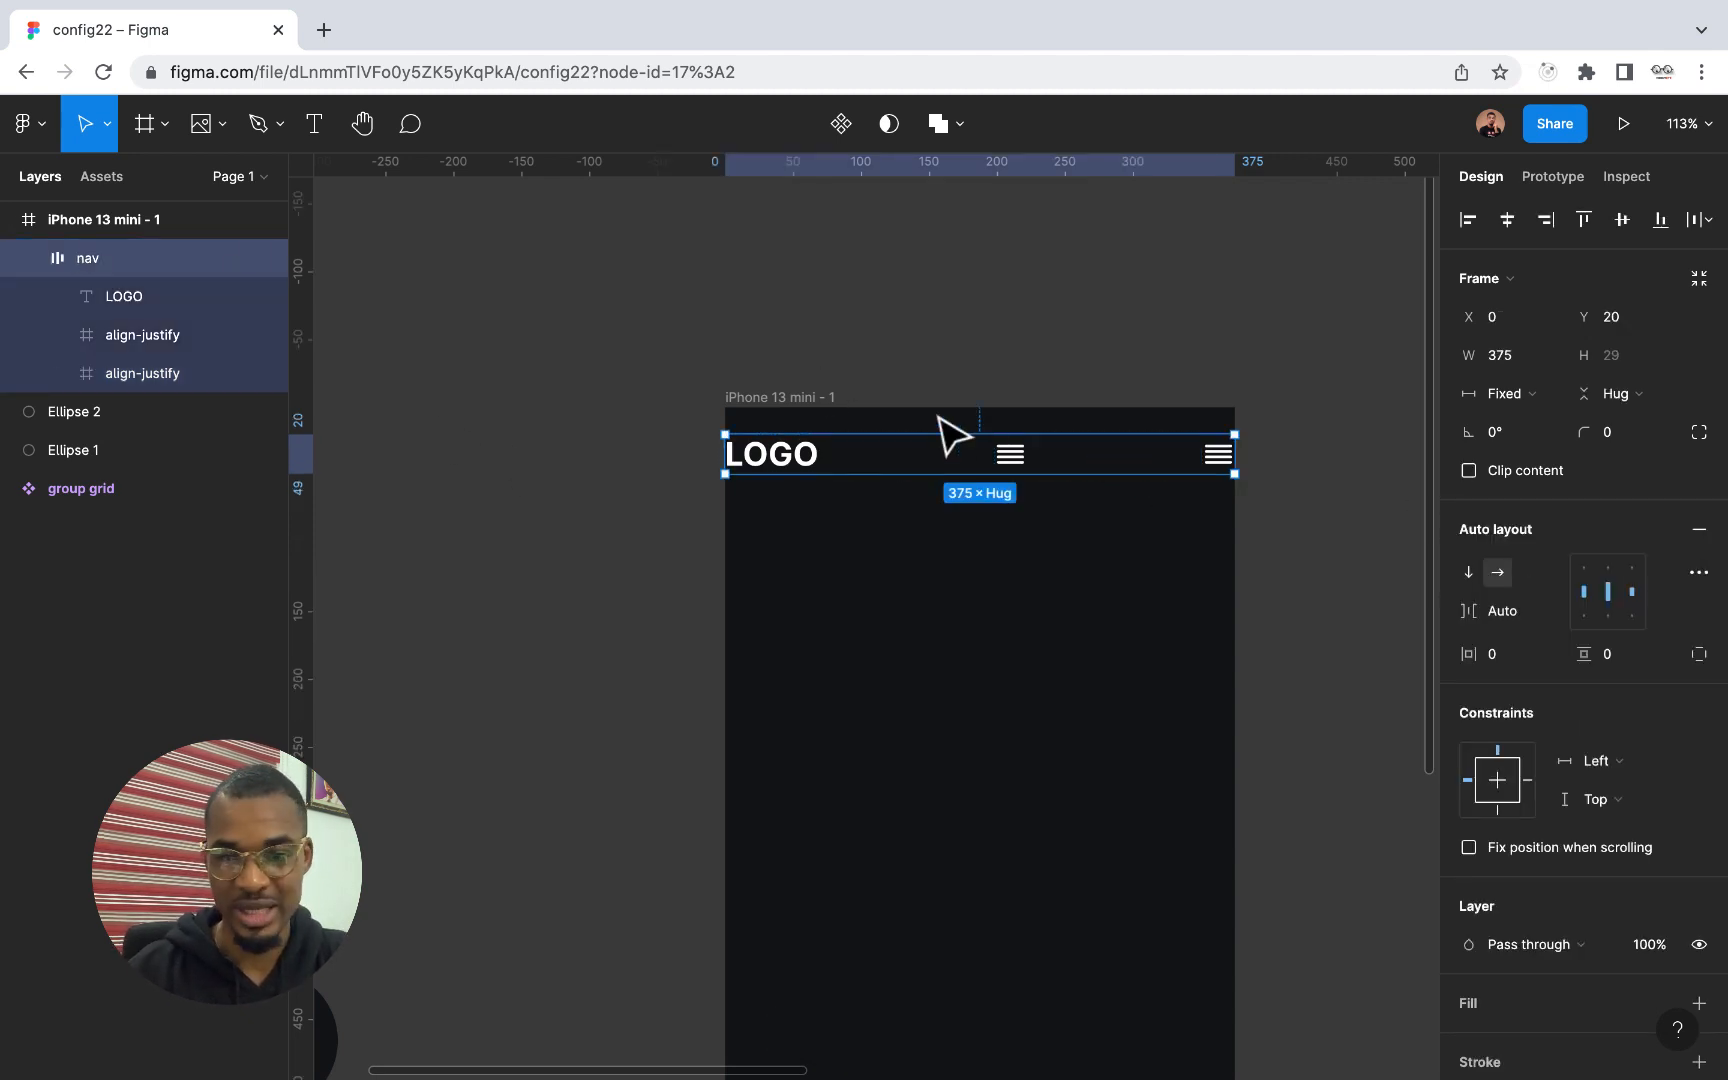
left_click(1698, 572)
left_click(1390, 778)
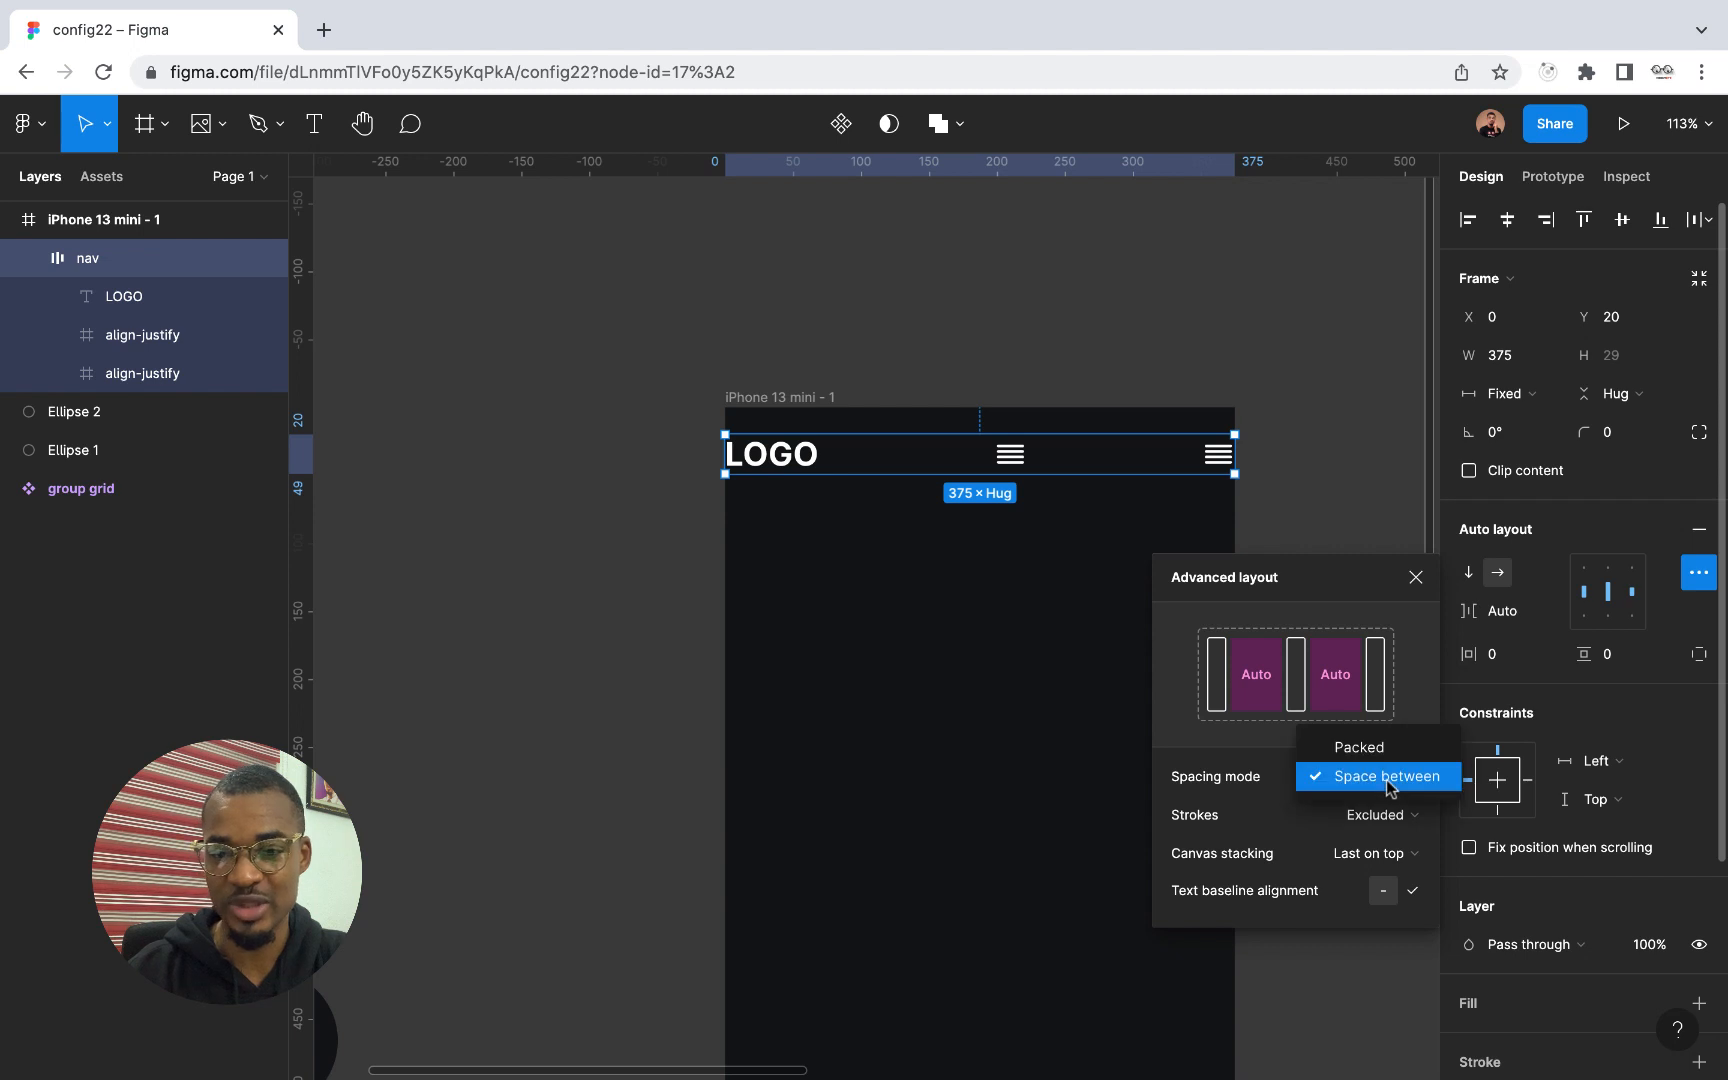
left_click(1375, 757)
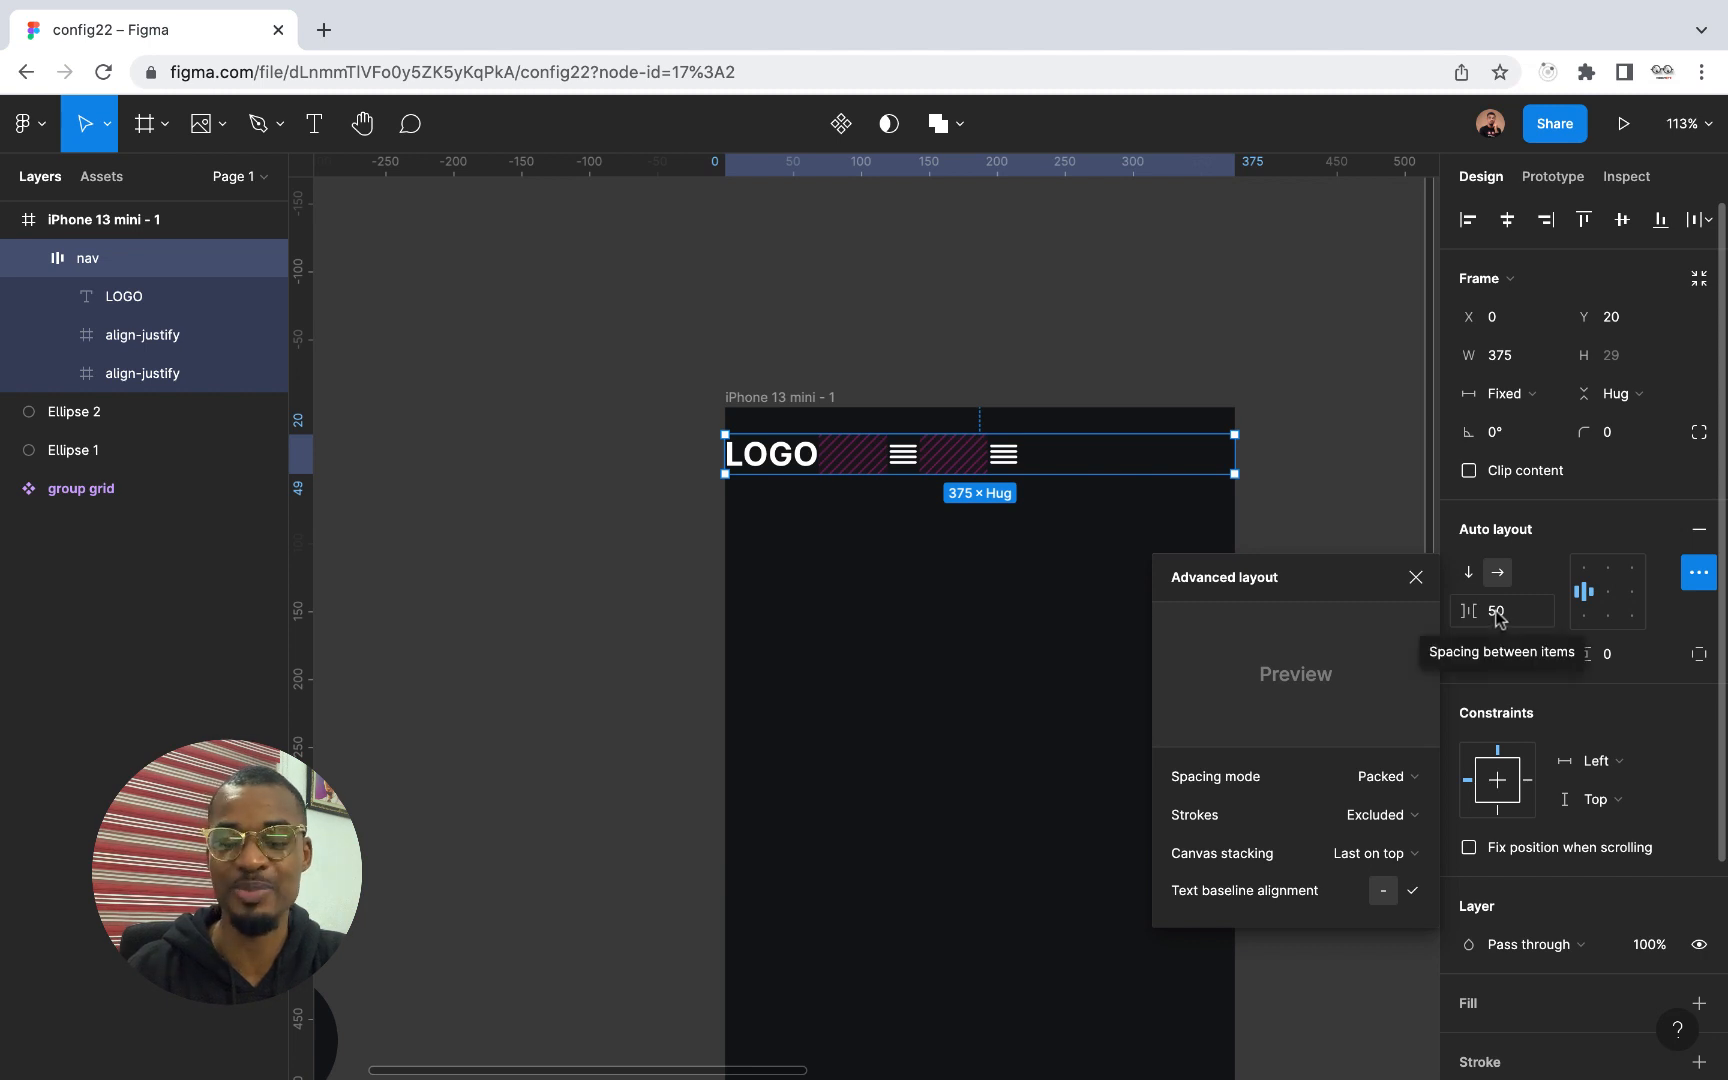
left_click(1412, 779)
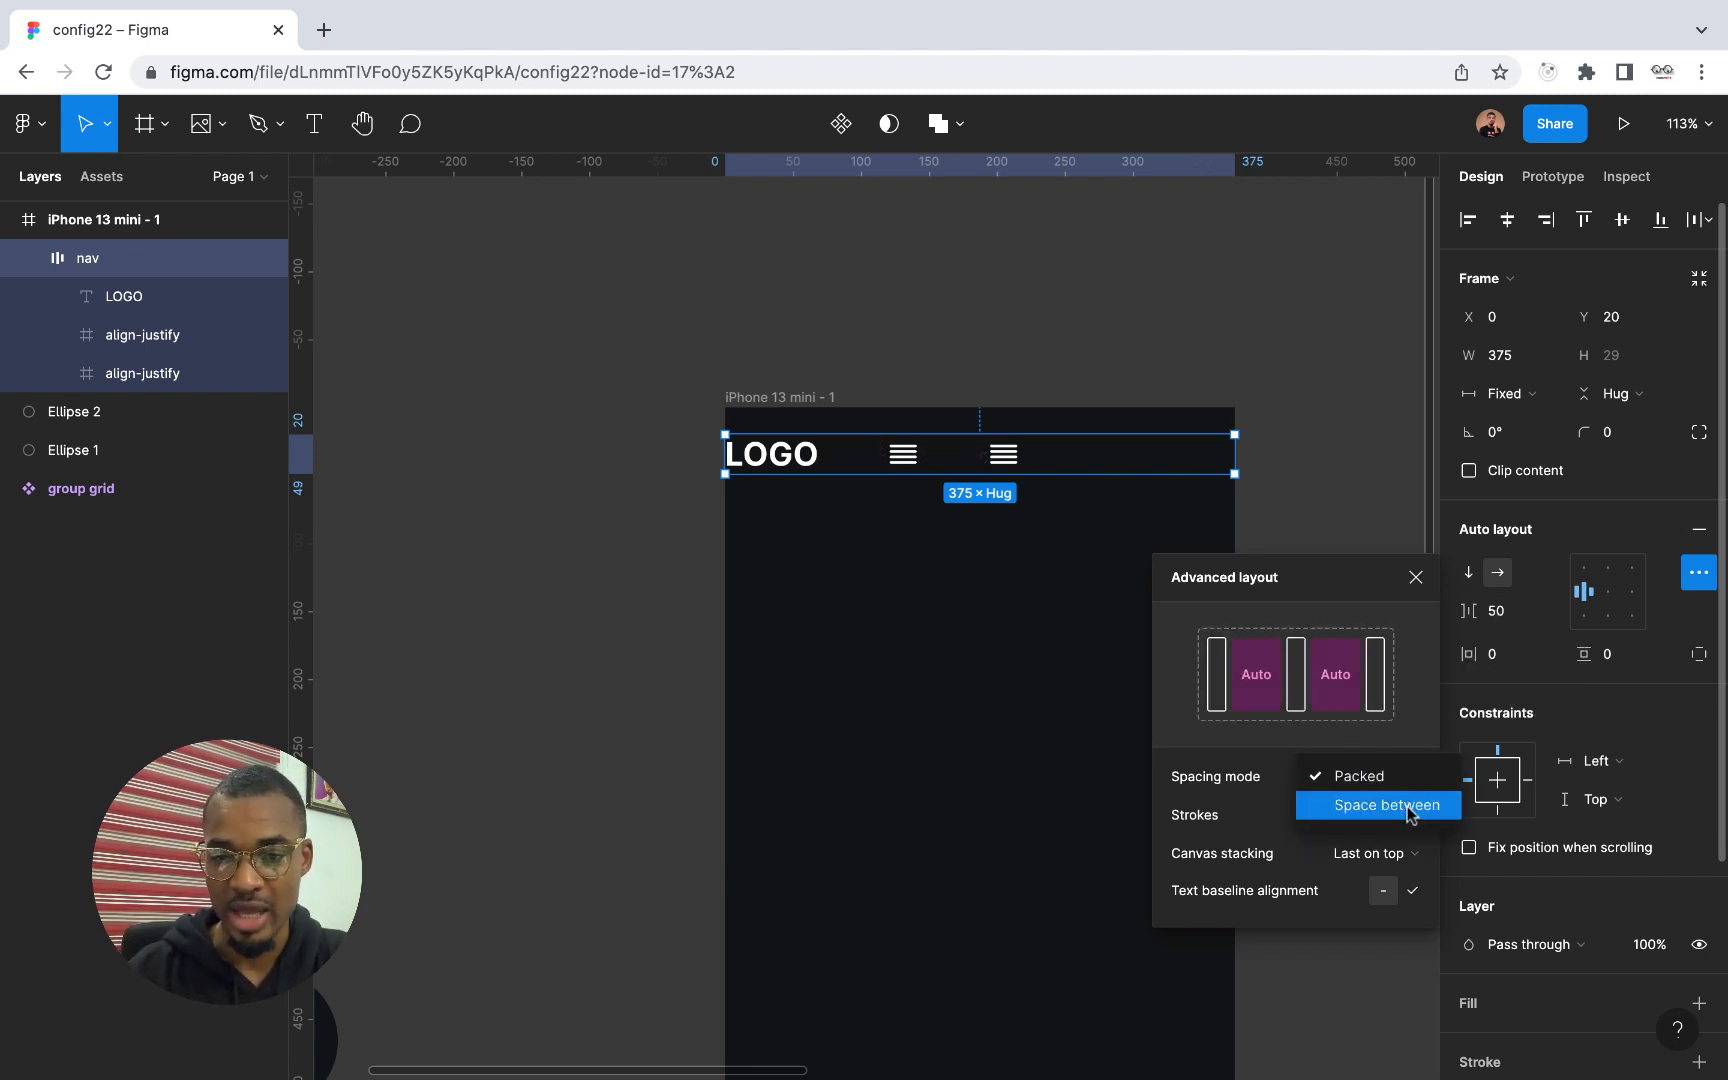
left_click(1411, 807)
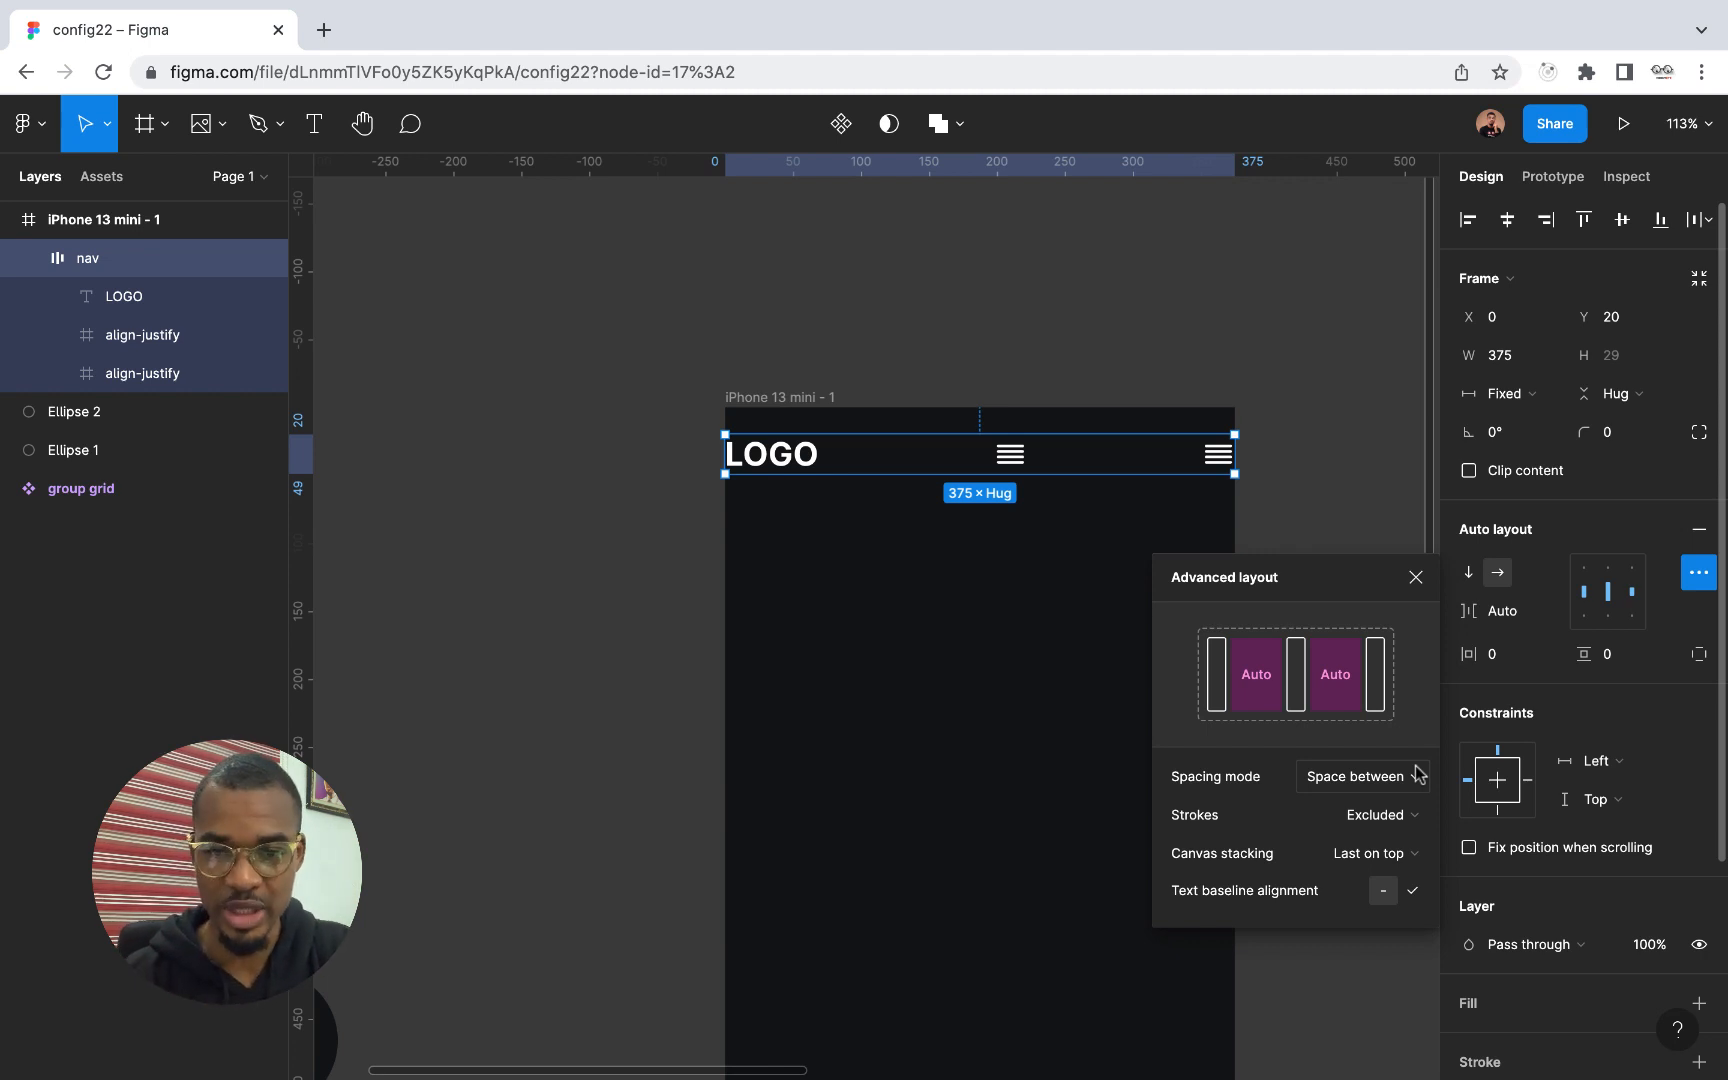
Delete the middle align-justify icon from the nav frame and select the remaining one
left_click(134, 346)
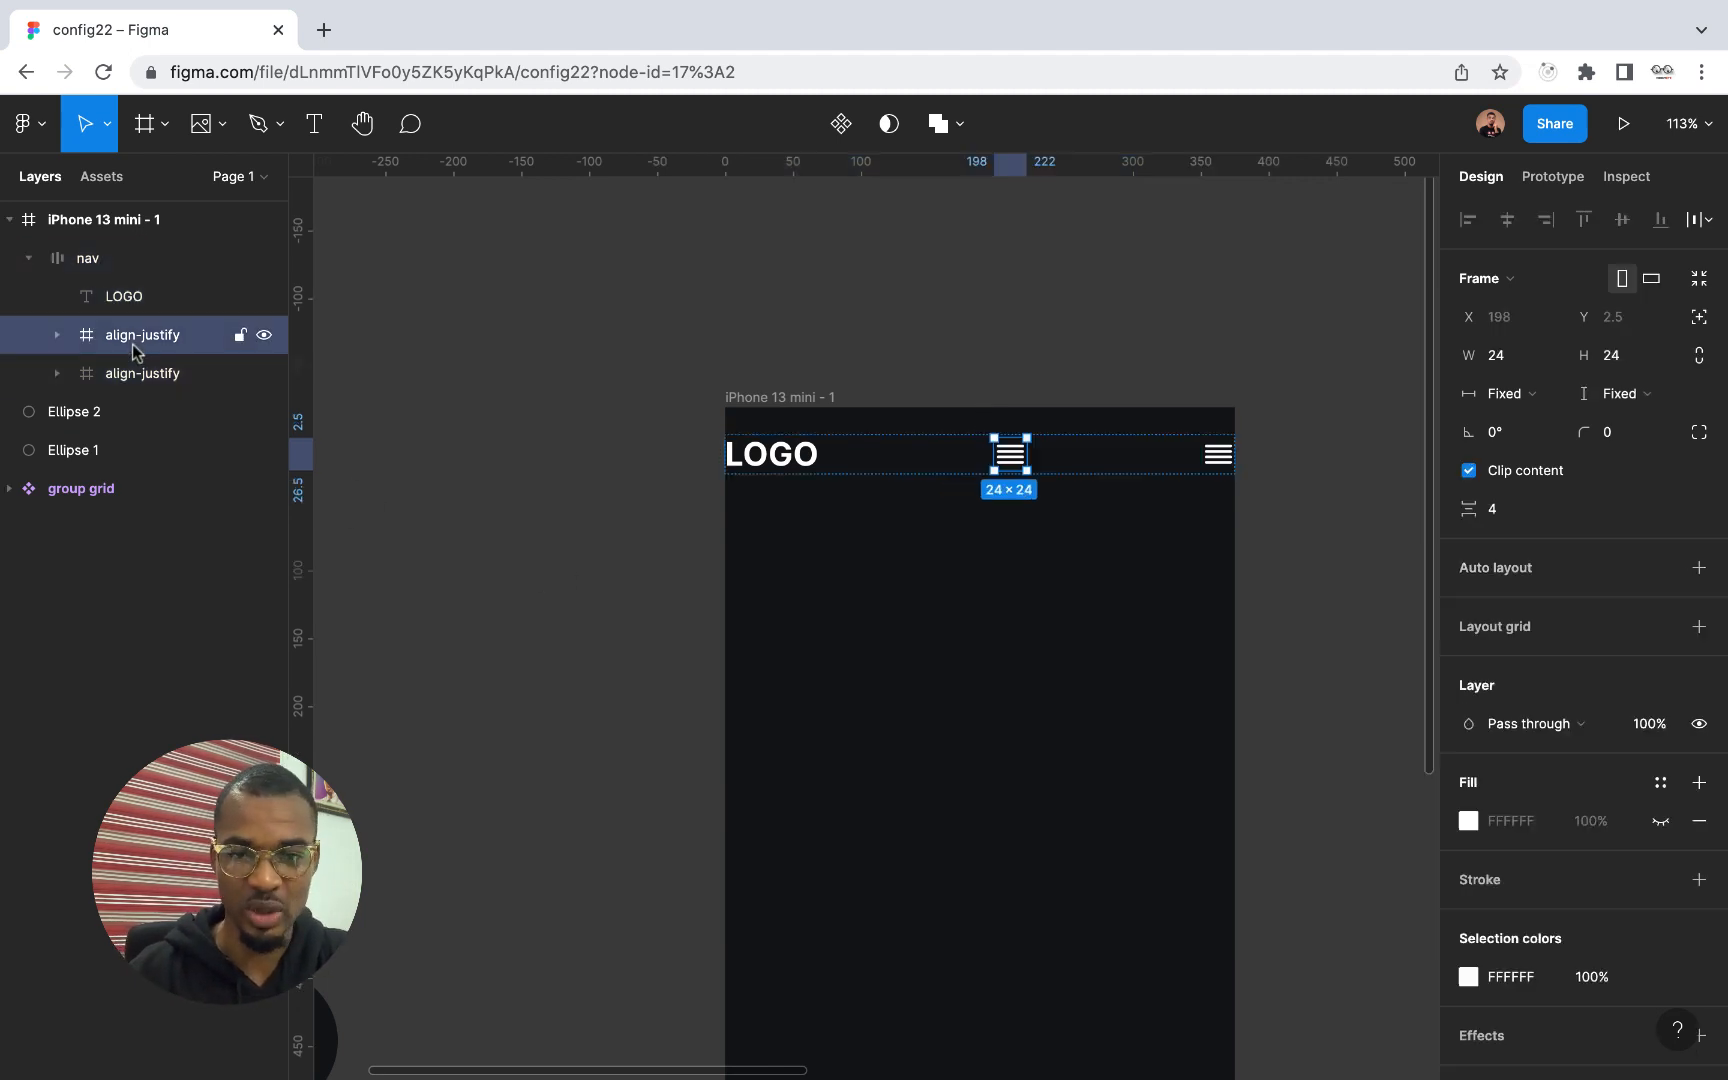
key("Delete")
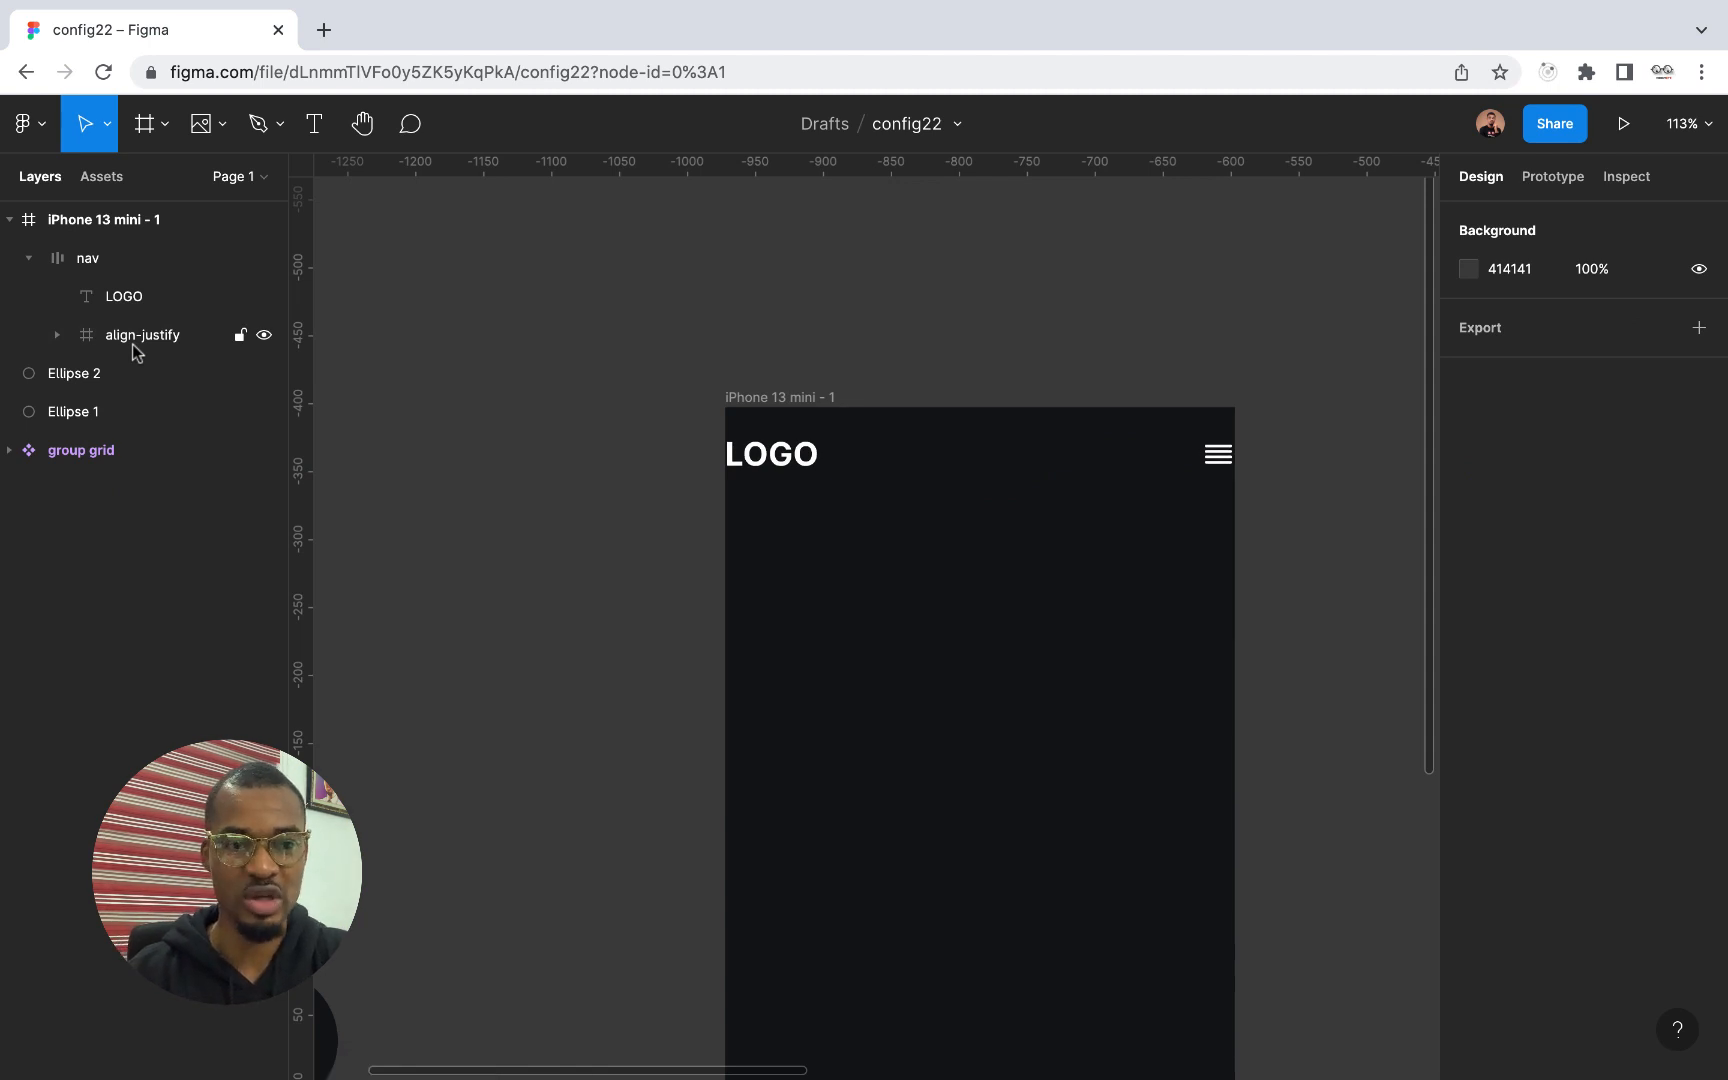
left_click(134, 345)
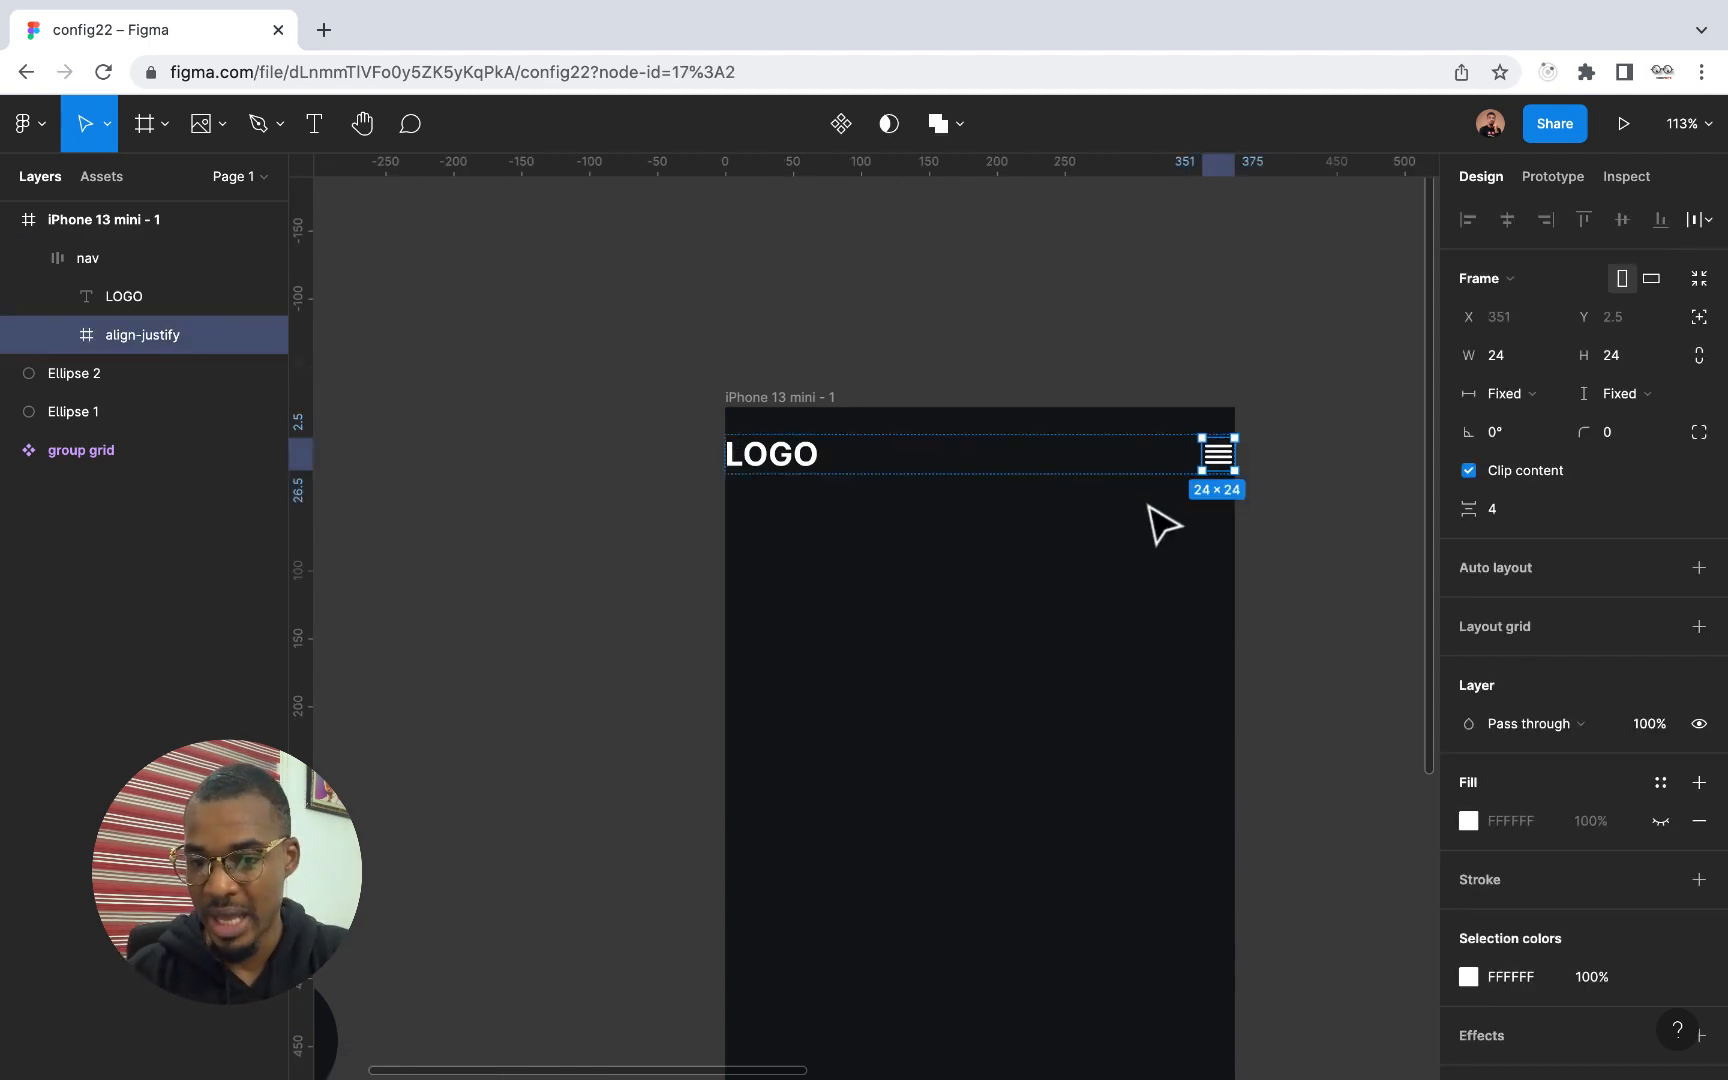
Set both the horizontal and vertical padding of the nav frame to 16
left_click(230, 262)
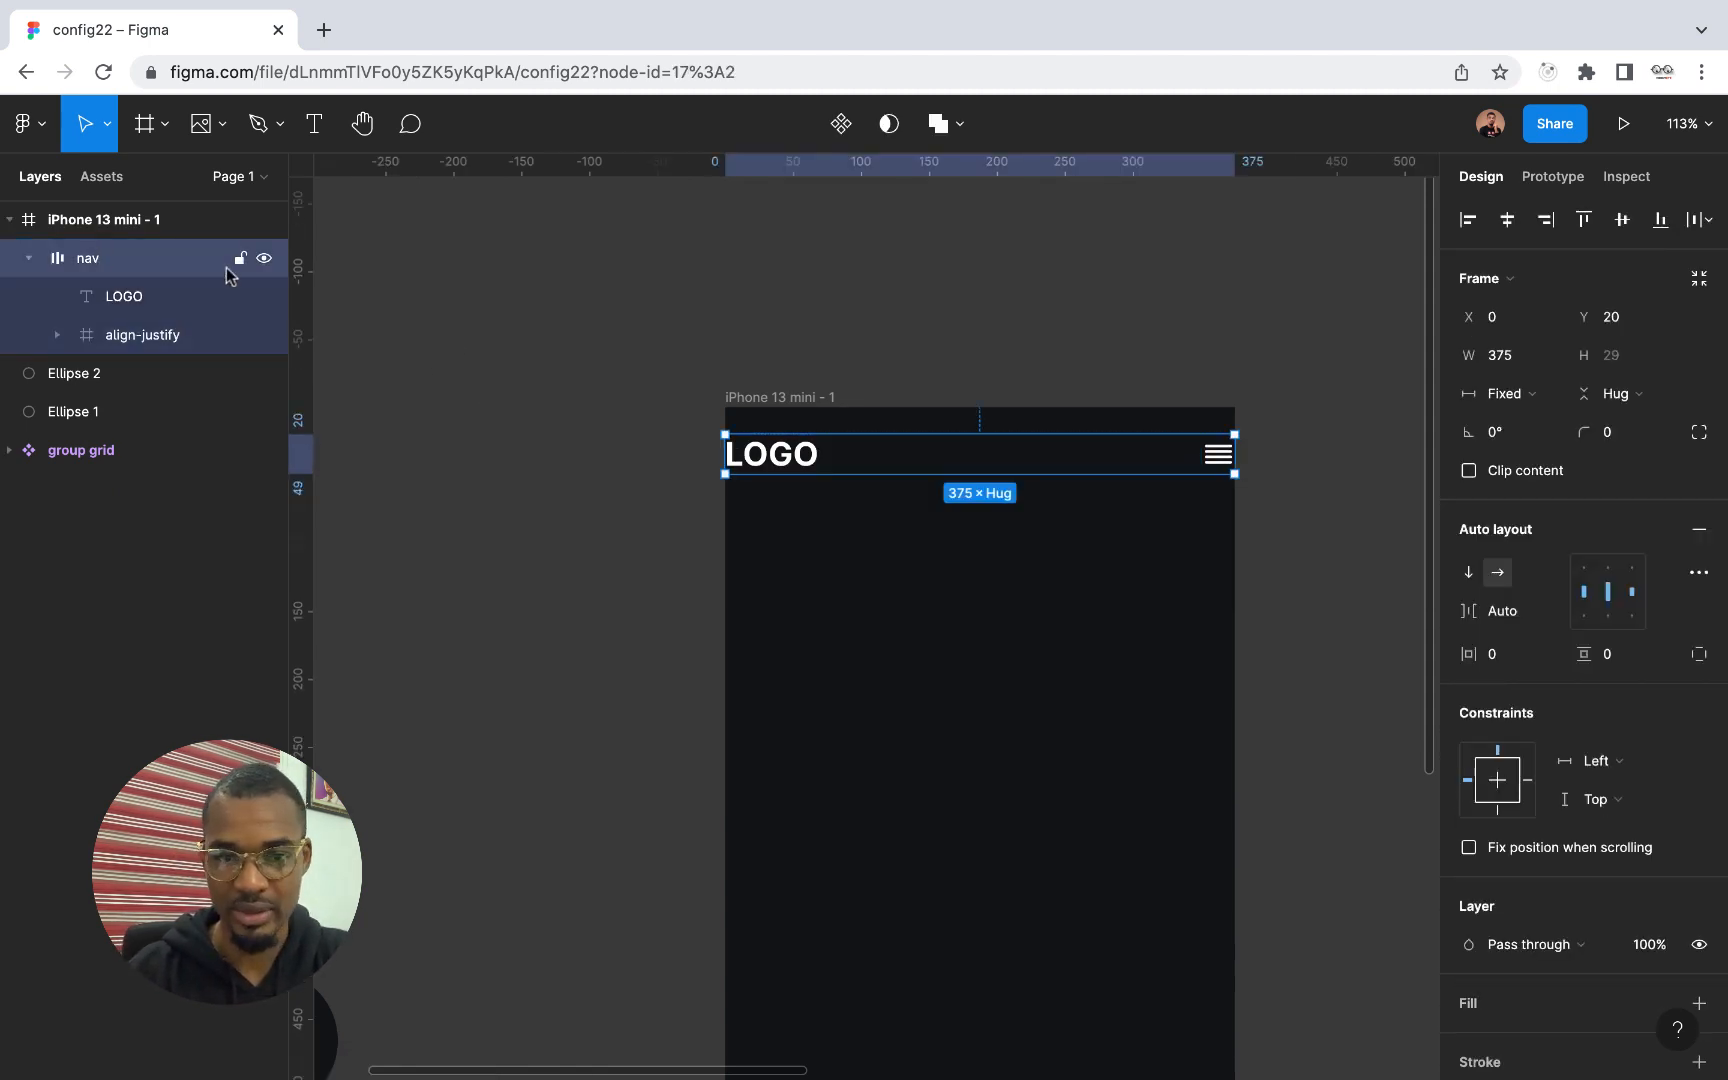
left_click(1519, 665)
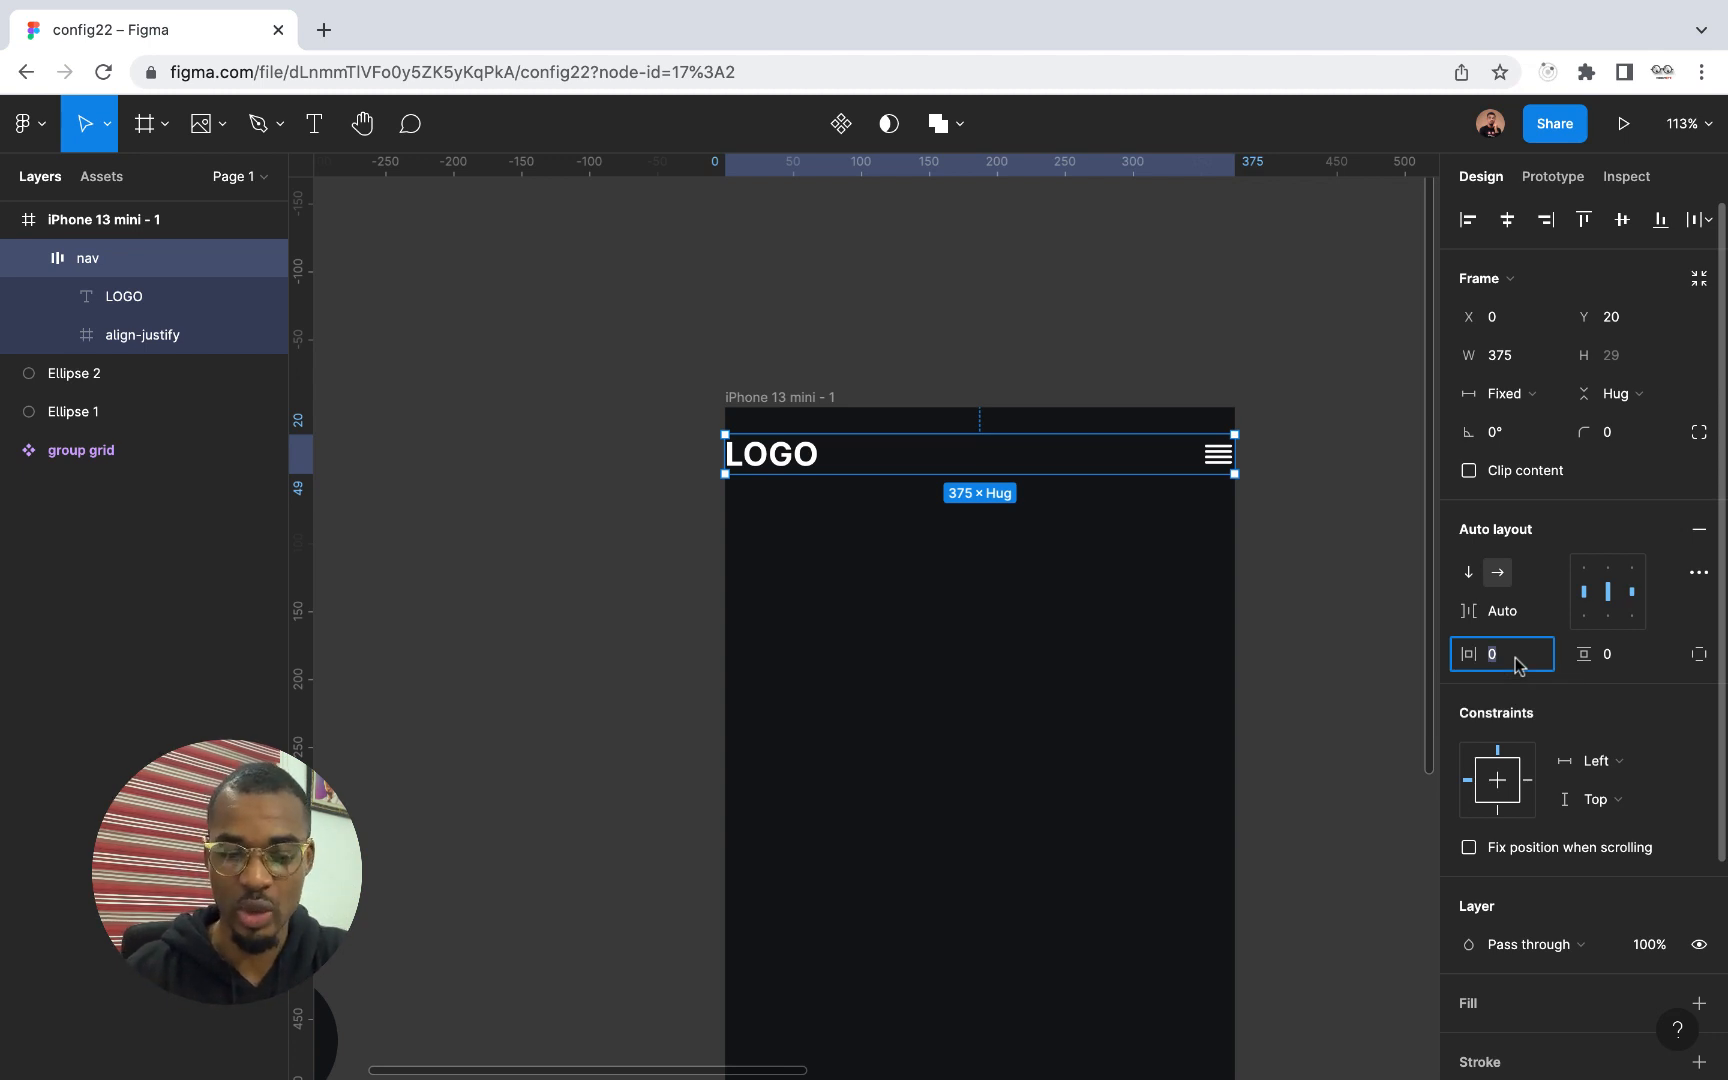
type("16")
key("Return")
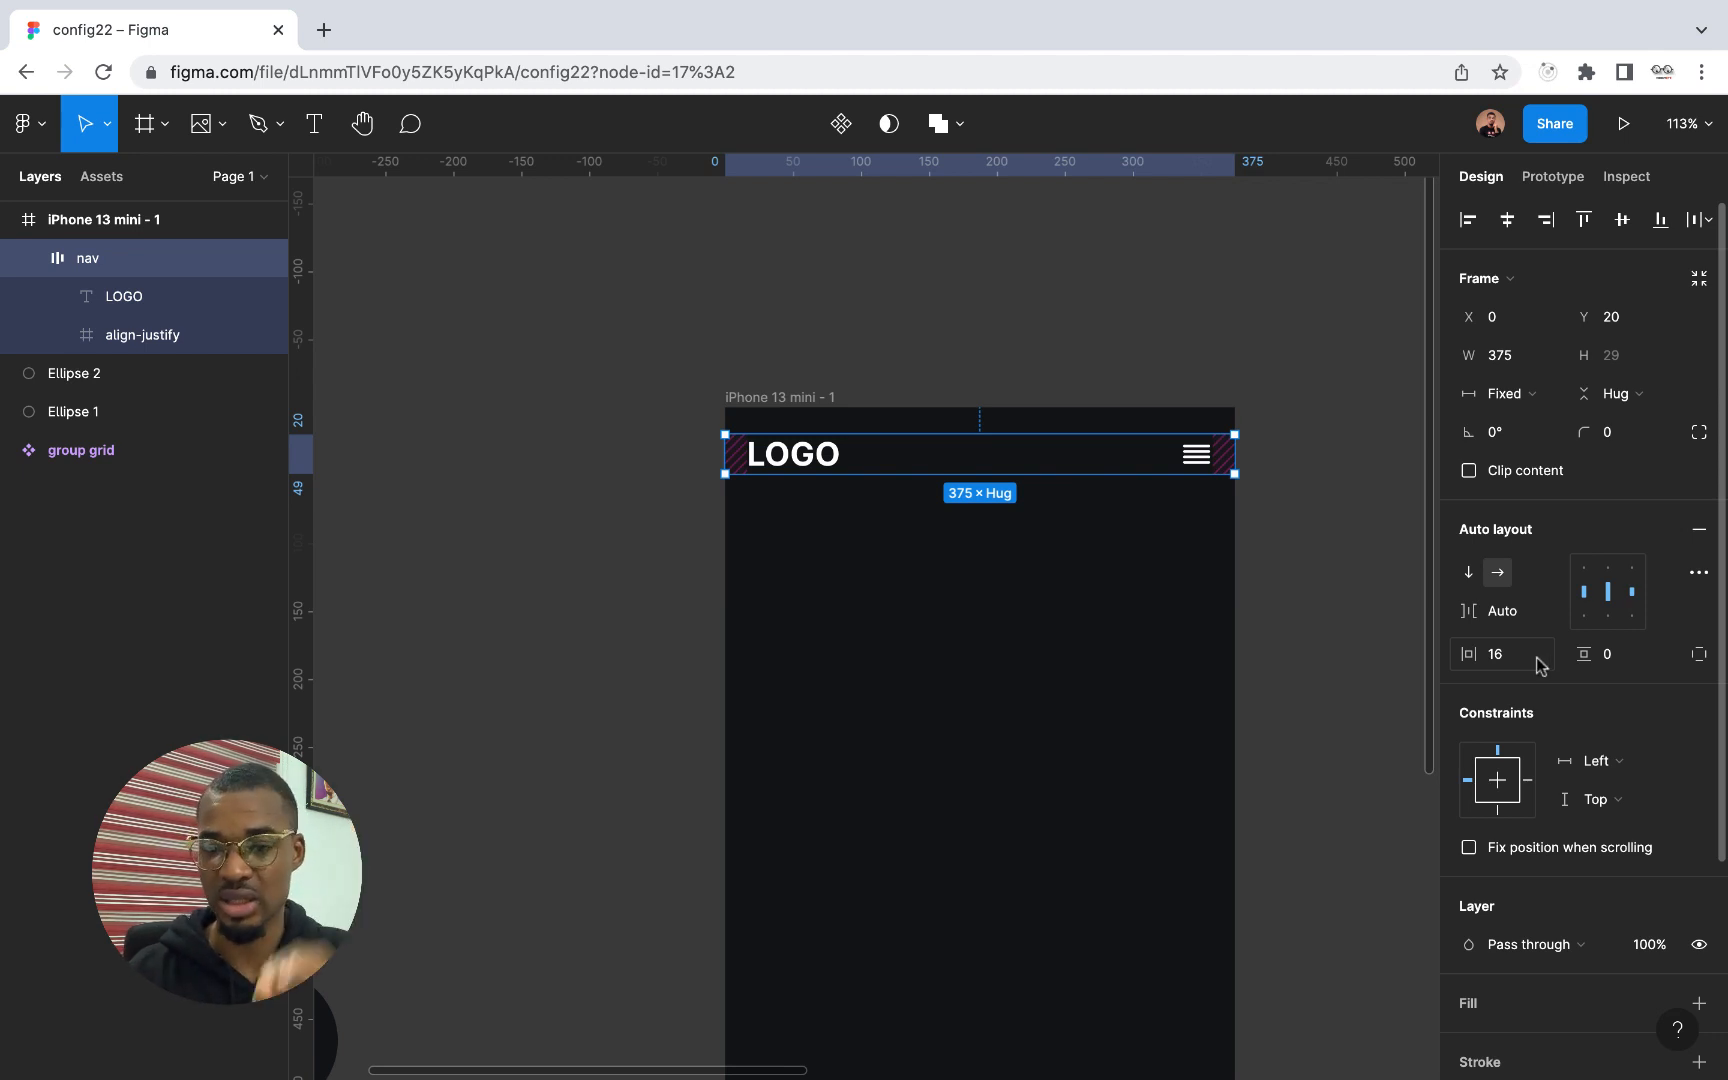
left_click(1618, 656)
type("16")
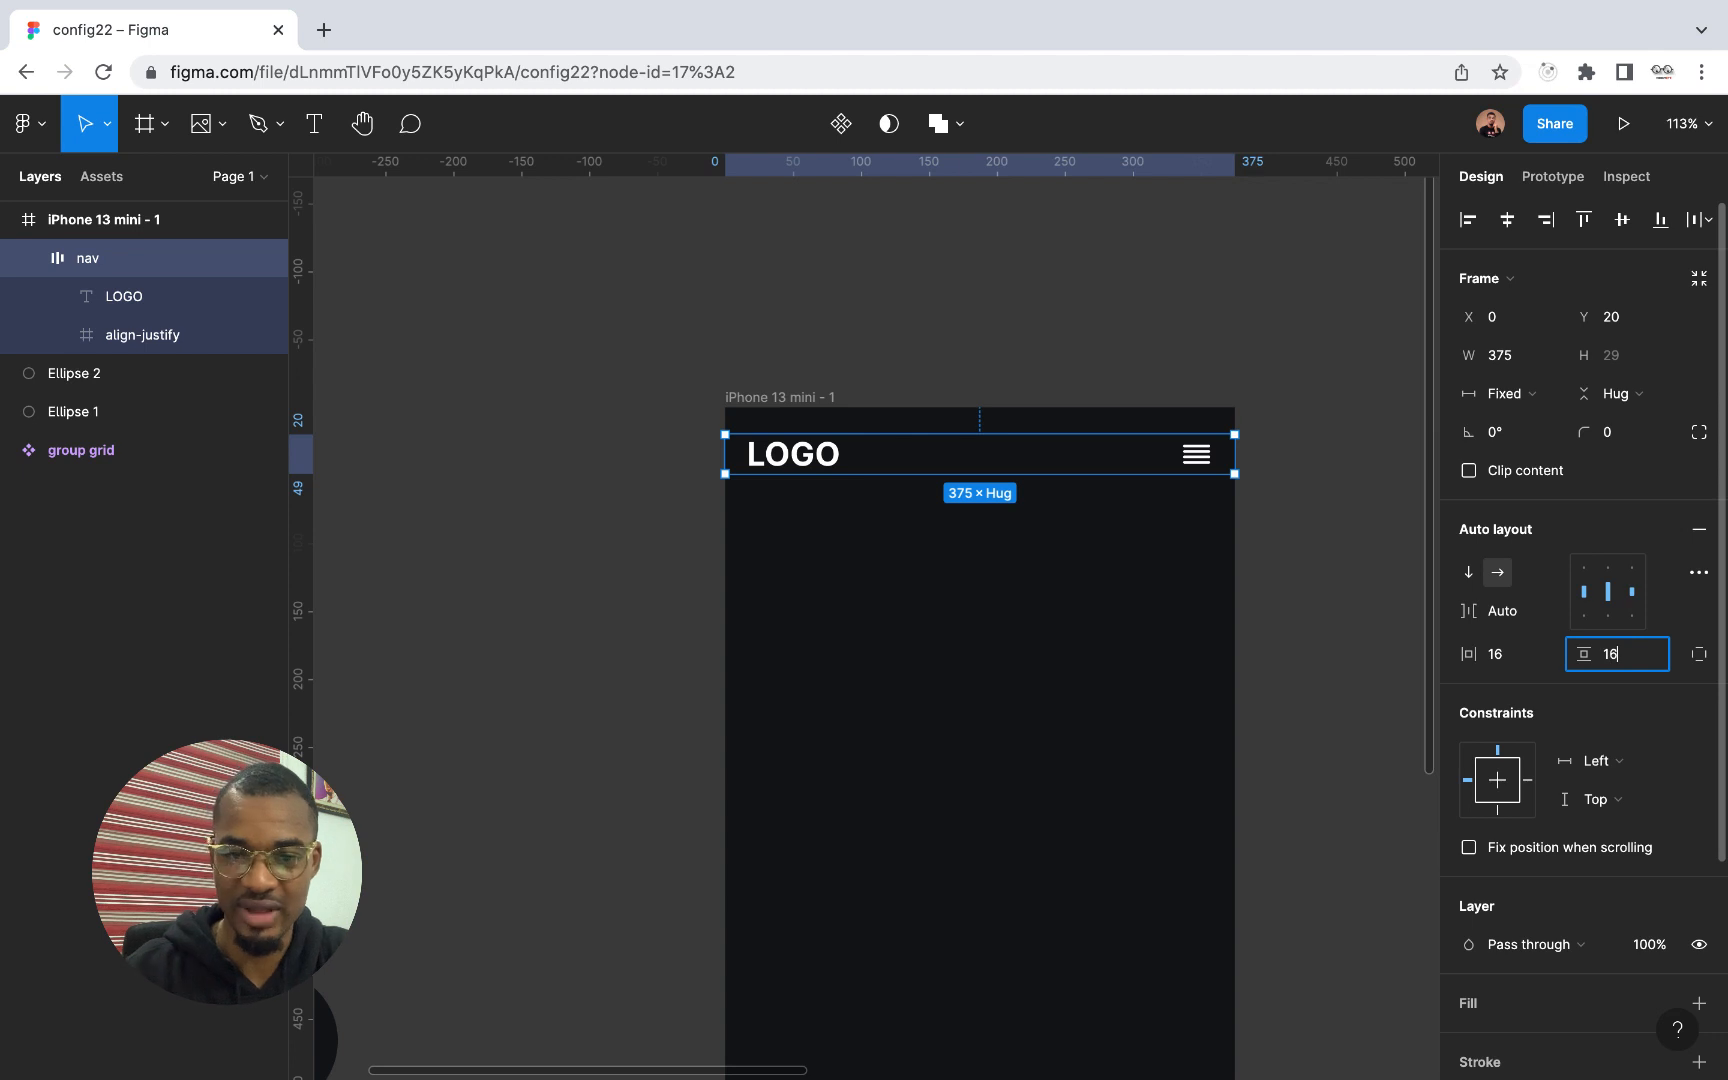
key("Return")
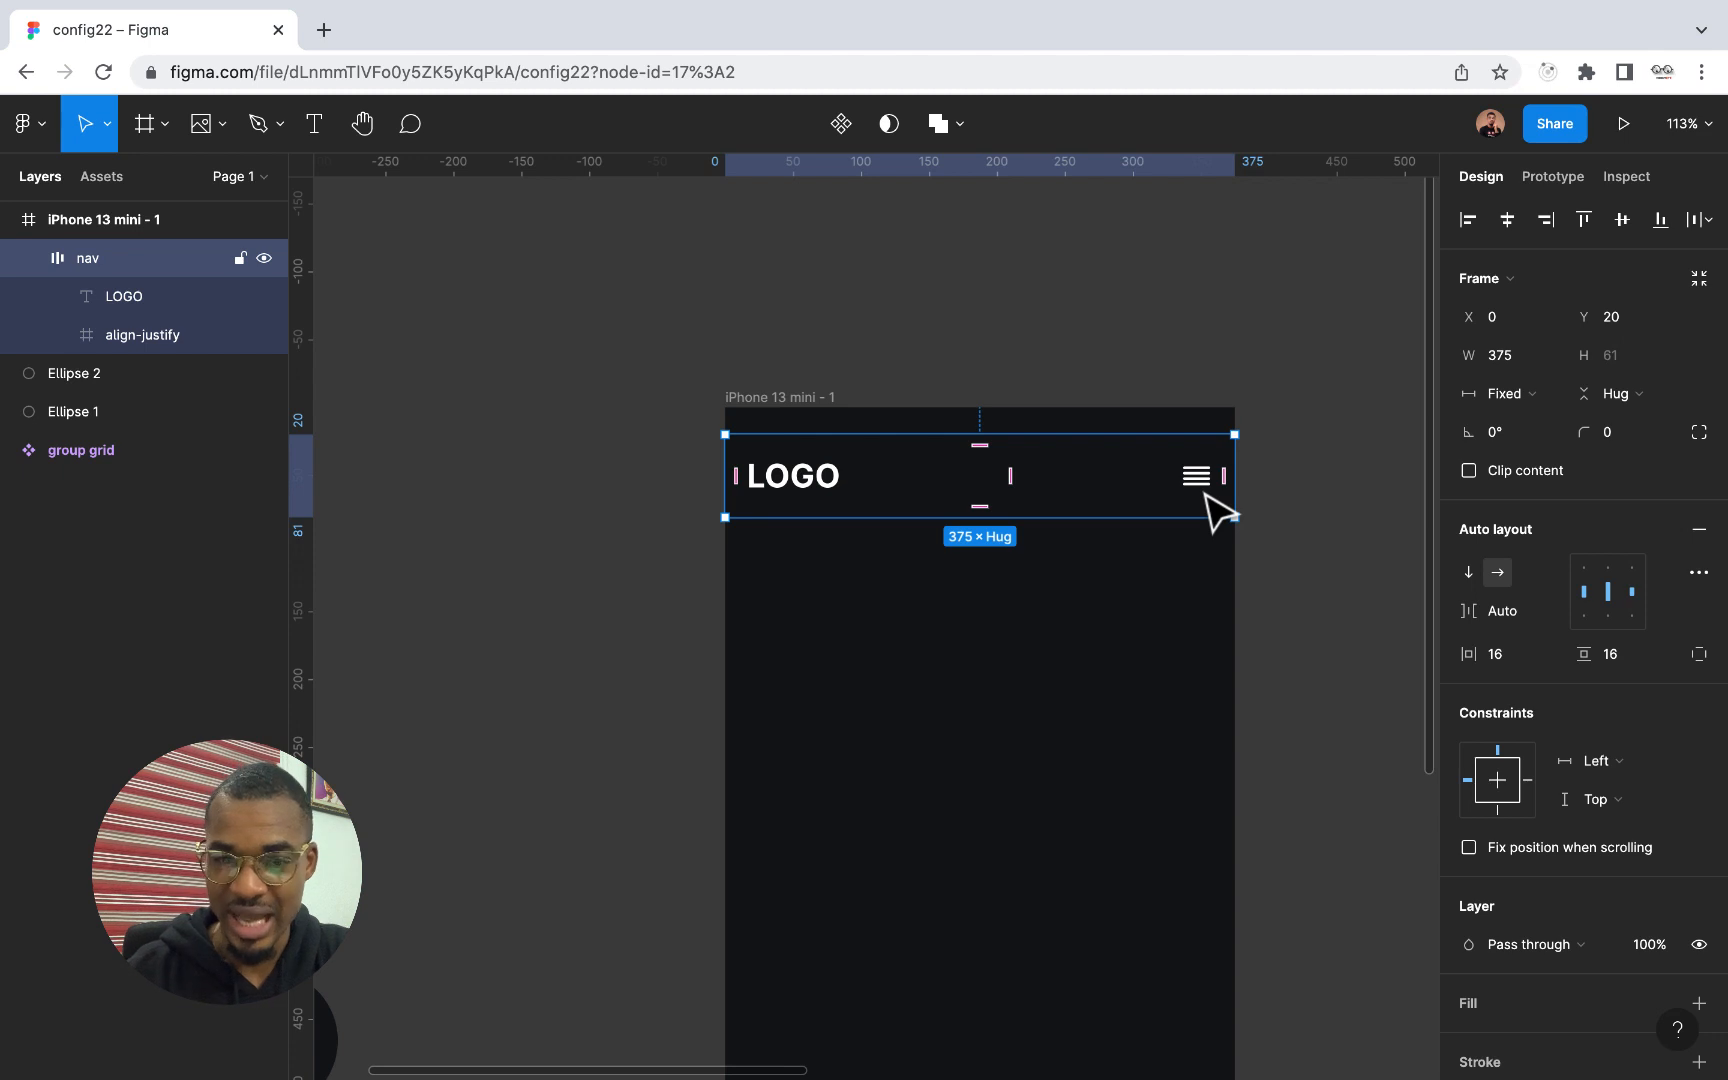
Align the nav frame to the top edge of the iPhone 13 mini screen at Y 0
key("Up")
key("Up")
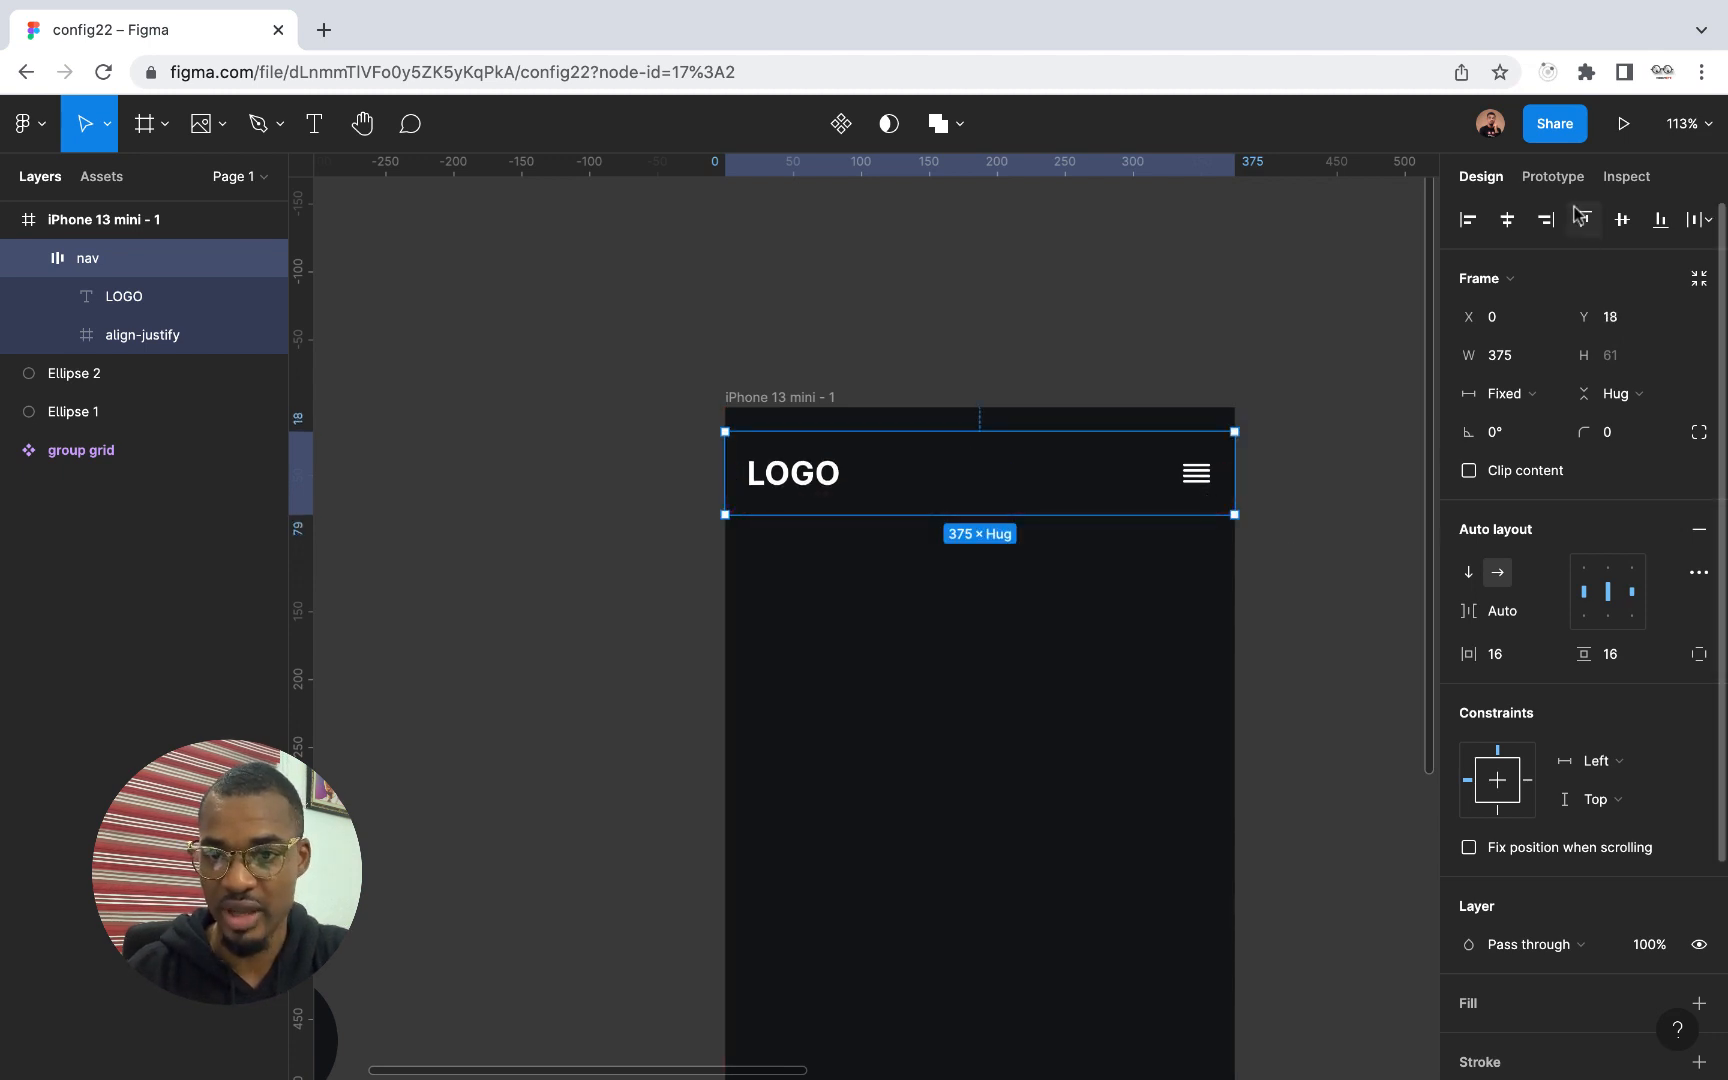
left_click(1580, 218)
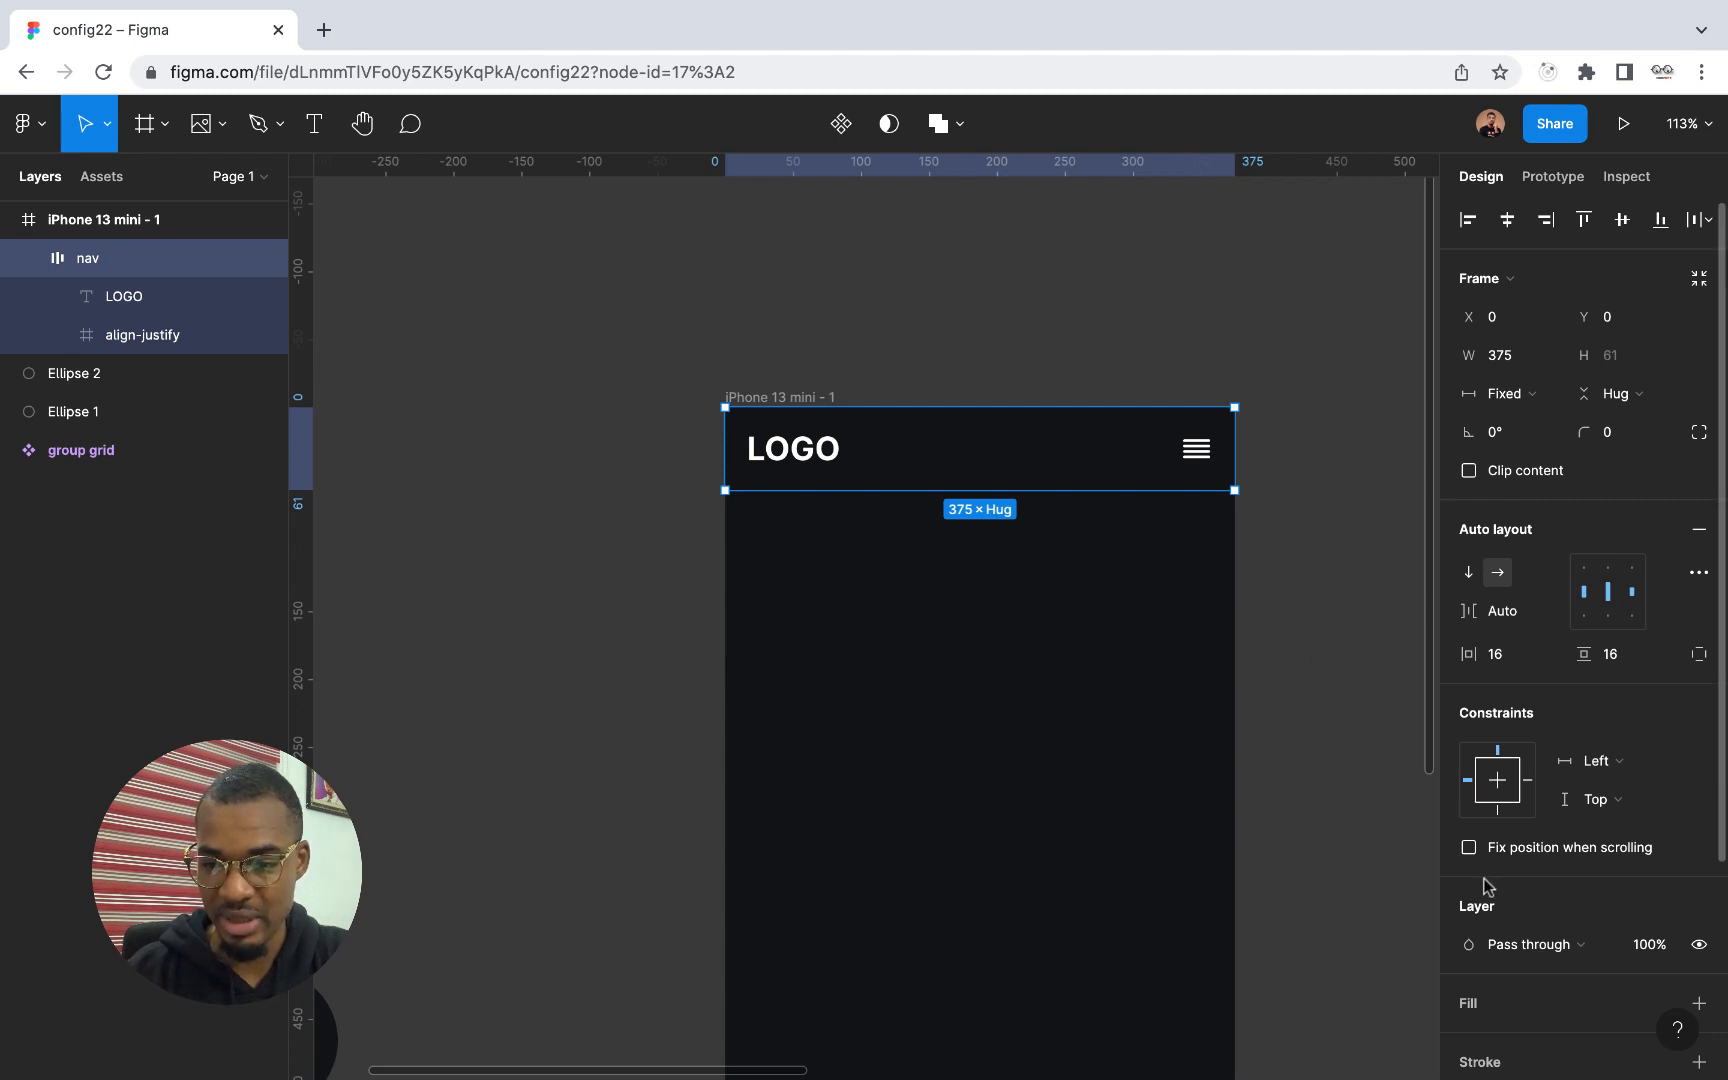
Add a solid fill to the nav frame and sample its color 191A1D from the left dark circle beside the phone screen
scroll(1580, 960, "down", 3)
left_click(1698, 879)
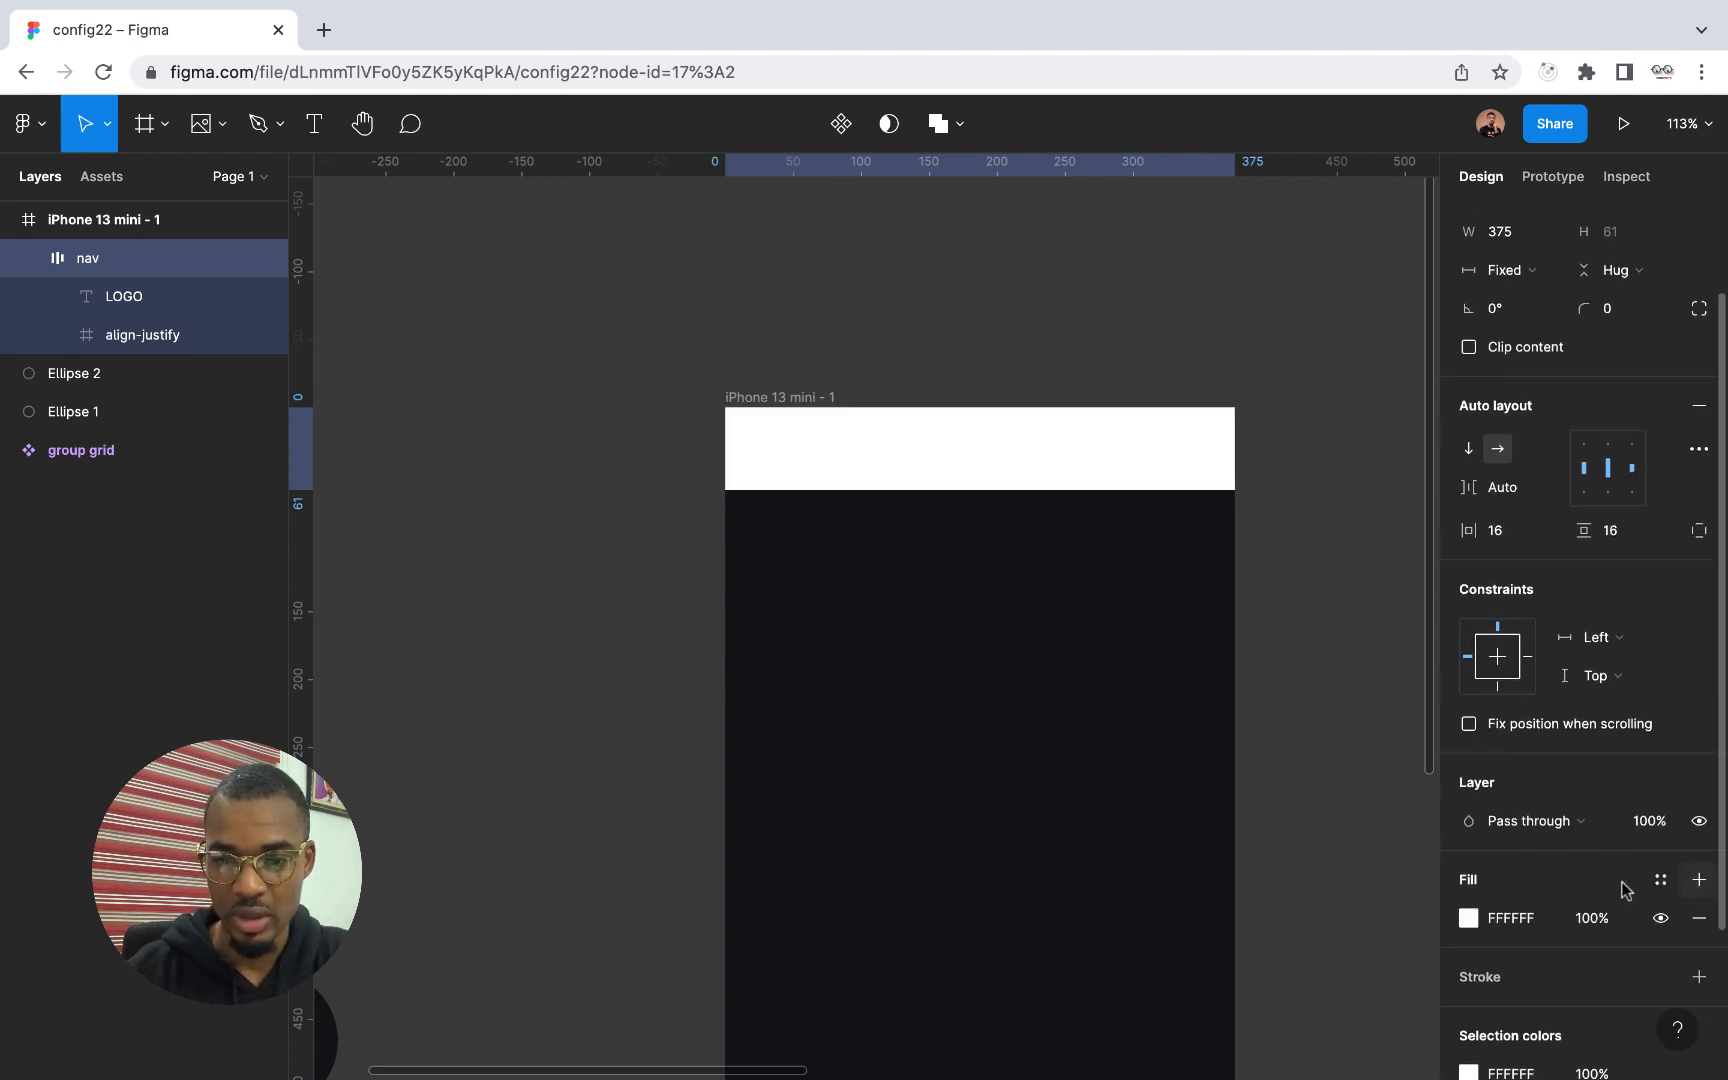
scroll(880, 920, "left", 3)
scroll(880, 920, "down", 2)
scroll(880, 920, "down", 3)
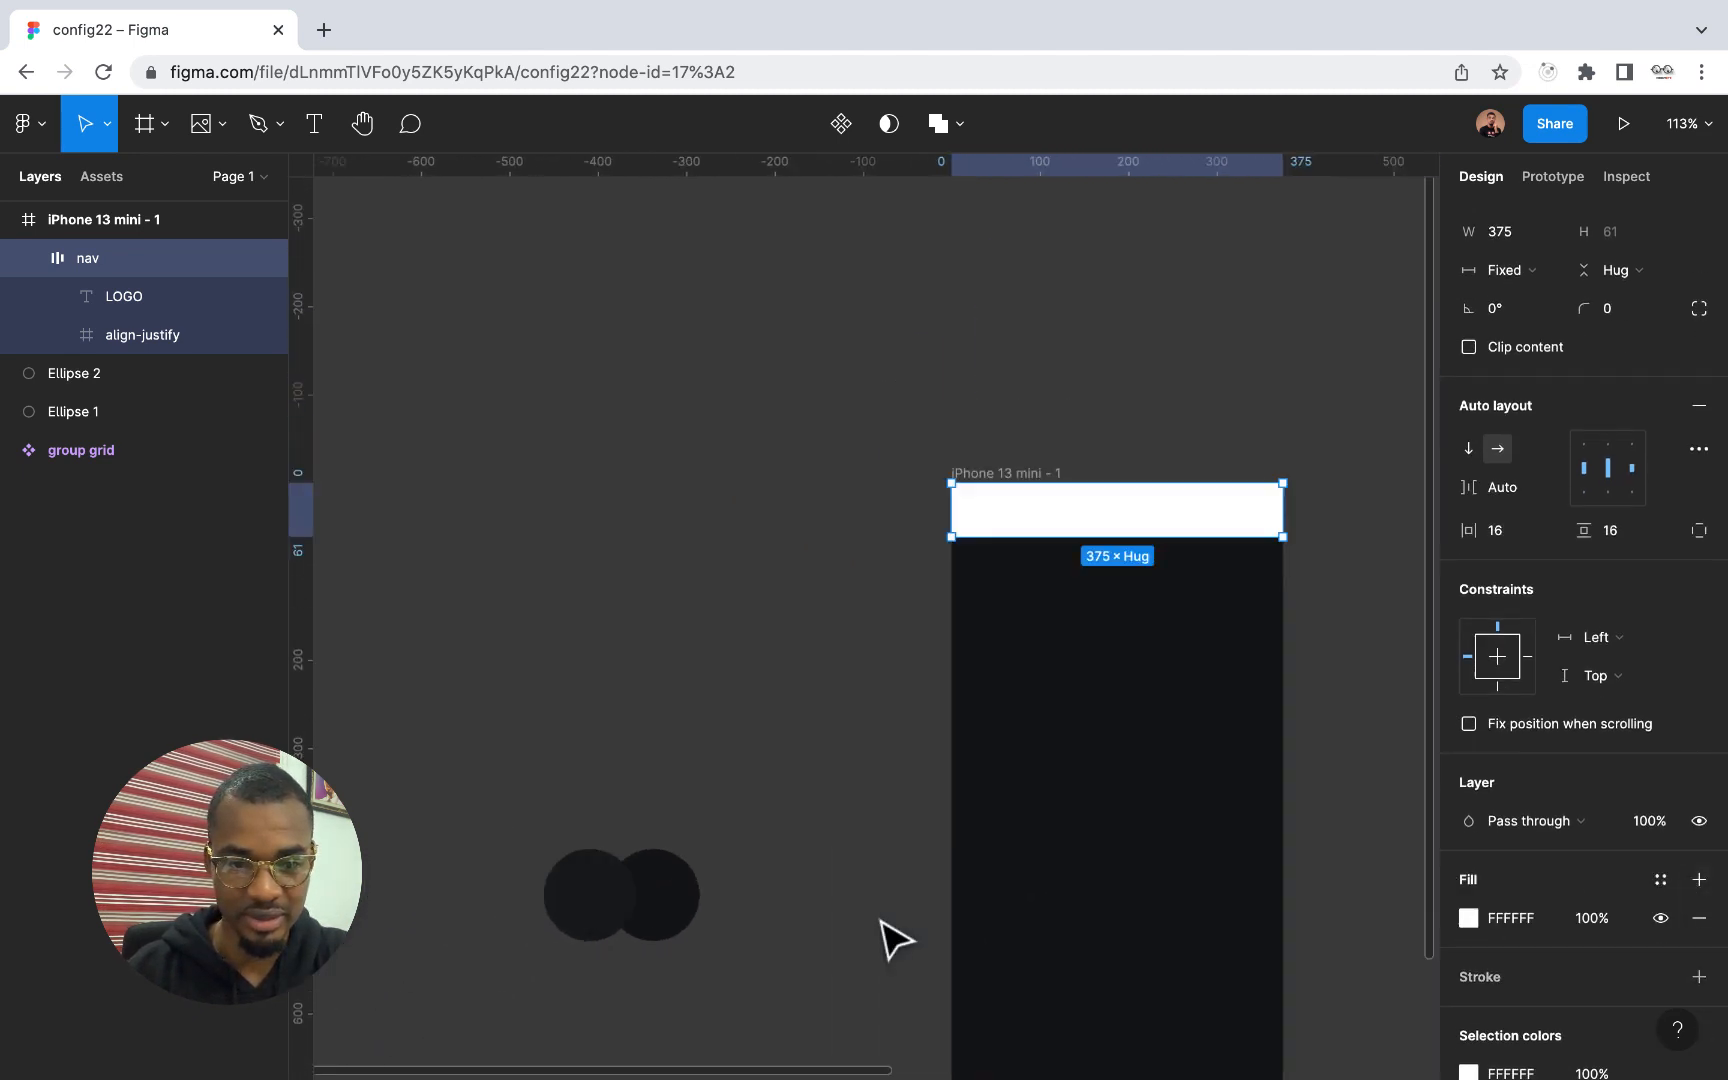
scroll(880, 937, "down", 2)
scroll(1000, 915, "up", 3)
left_click(1468, 918)
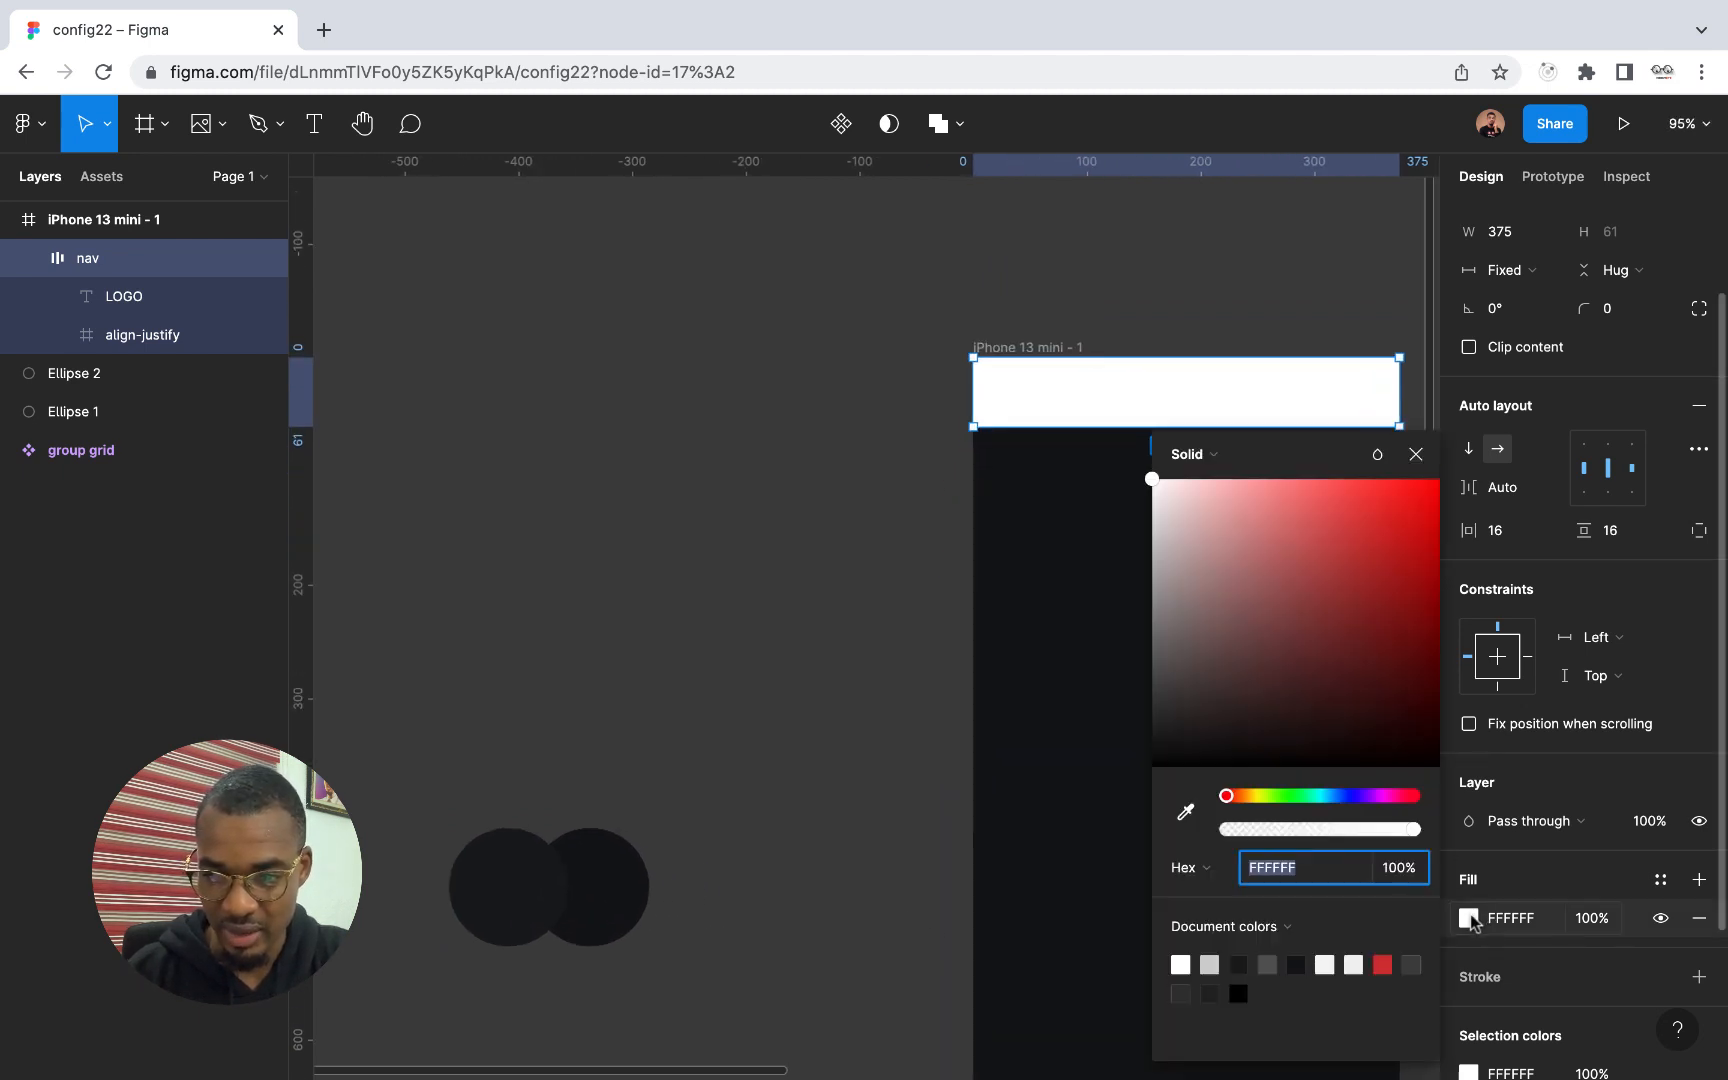
left_click(1185, 812)
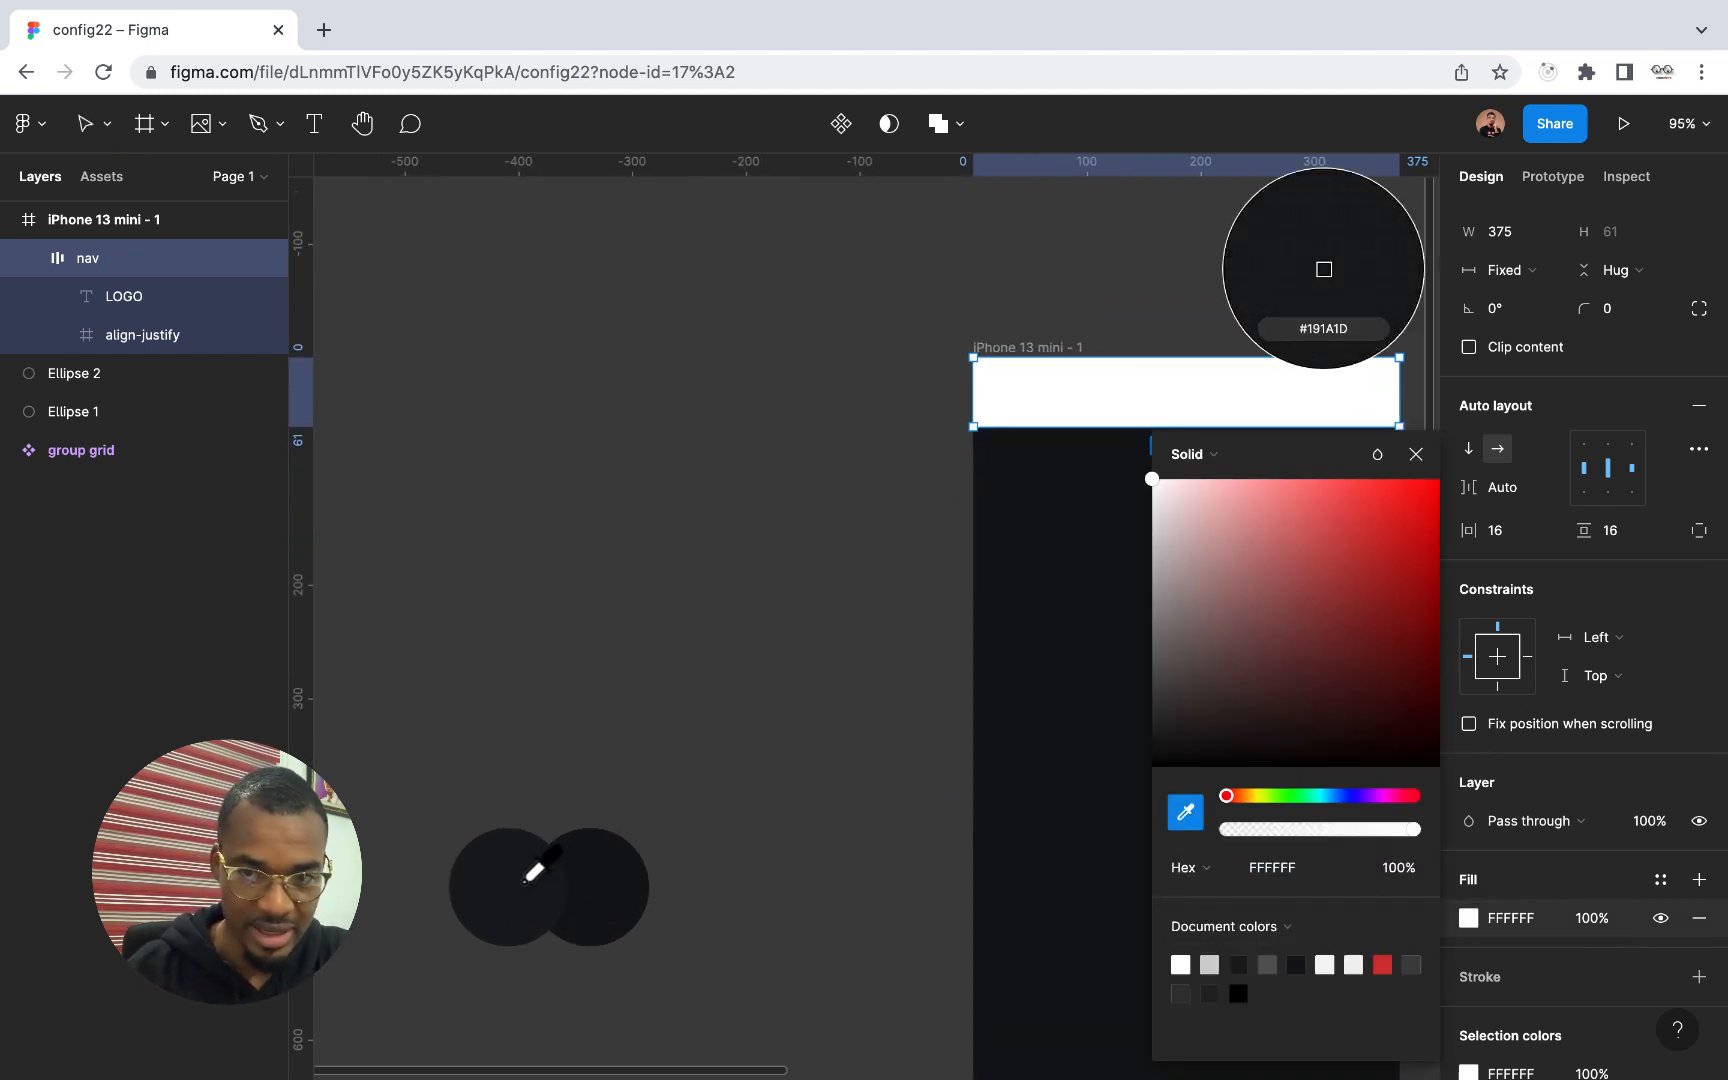
left_click(526, 880)
scroll(760, 810, "right", 2)
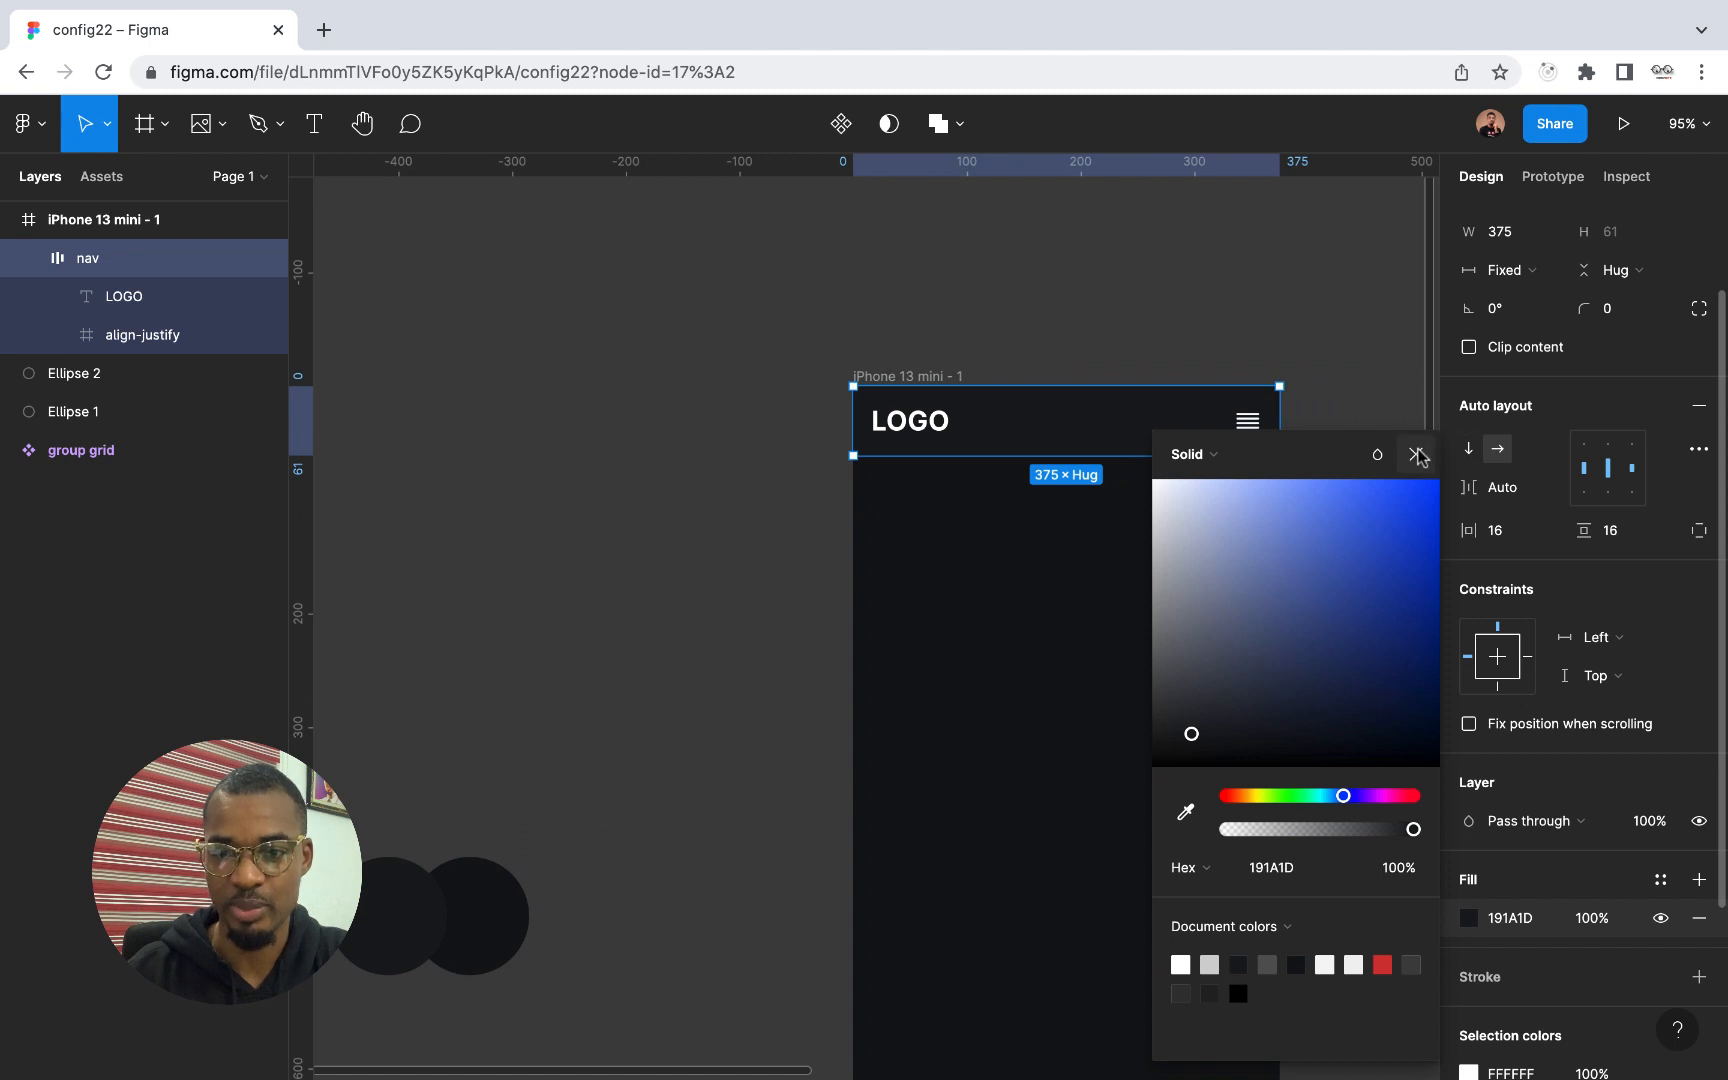
left_click(1416, 455)
scroll(1127, 564, "up", 5)
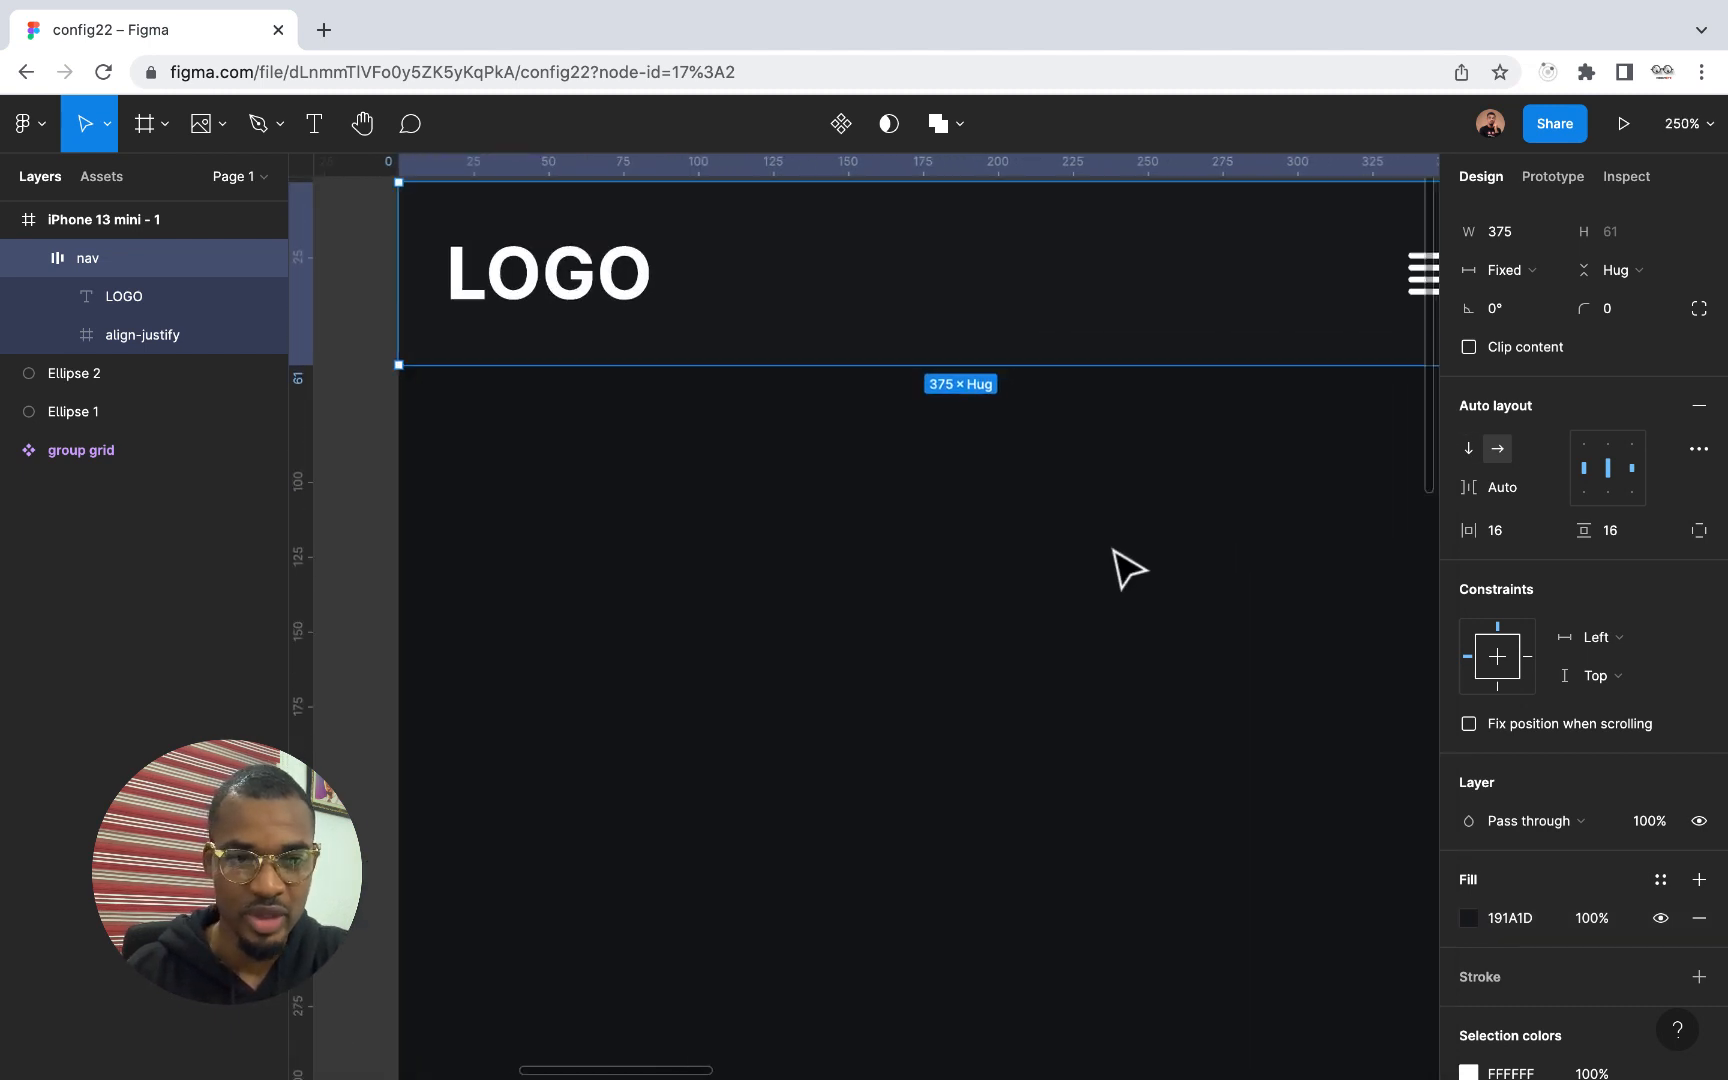
scroll(1114, 550, "down", 3)
left_click(943, 581)
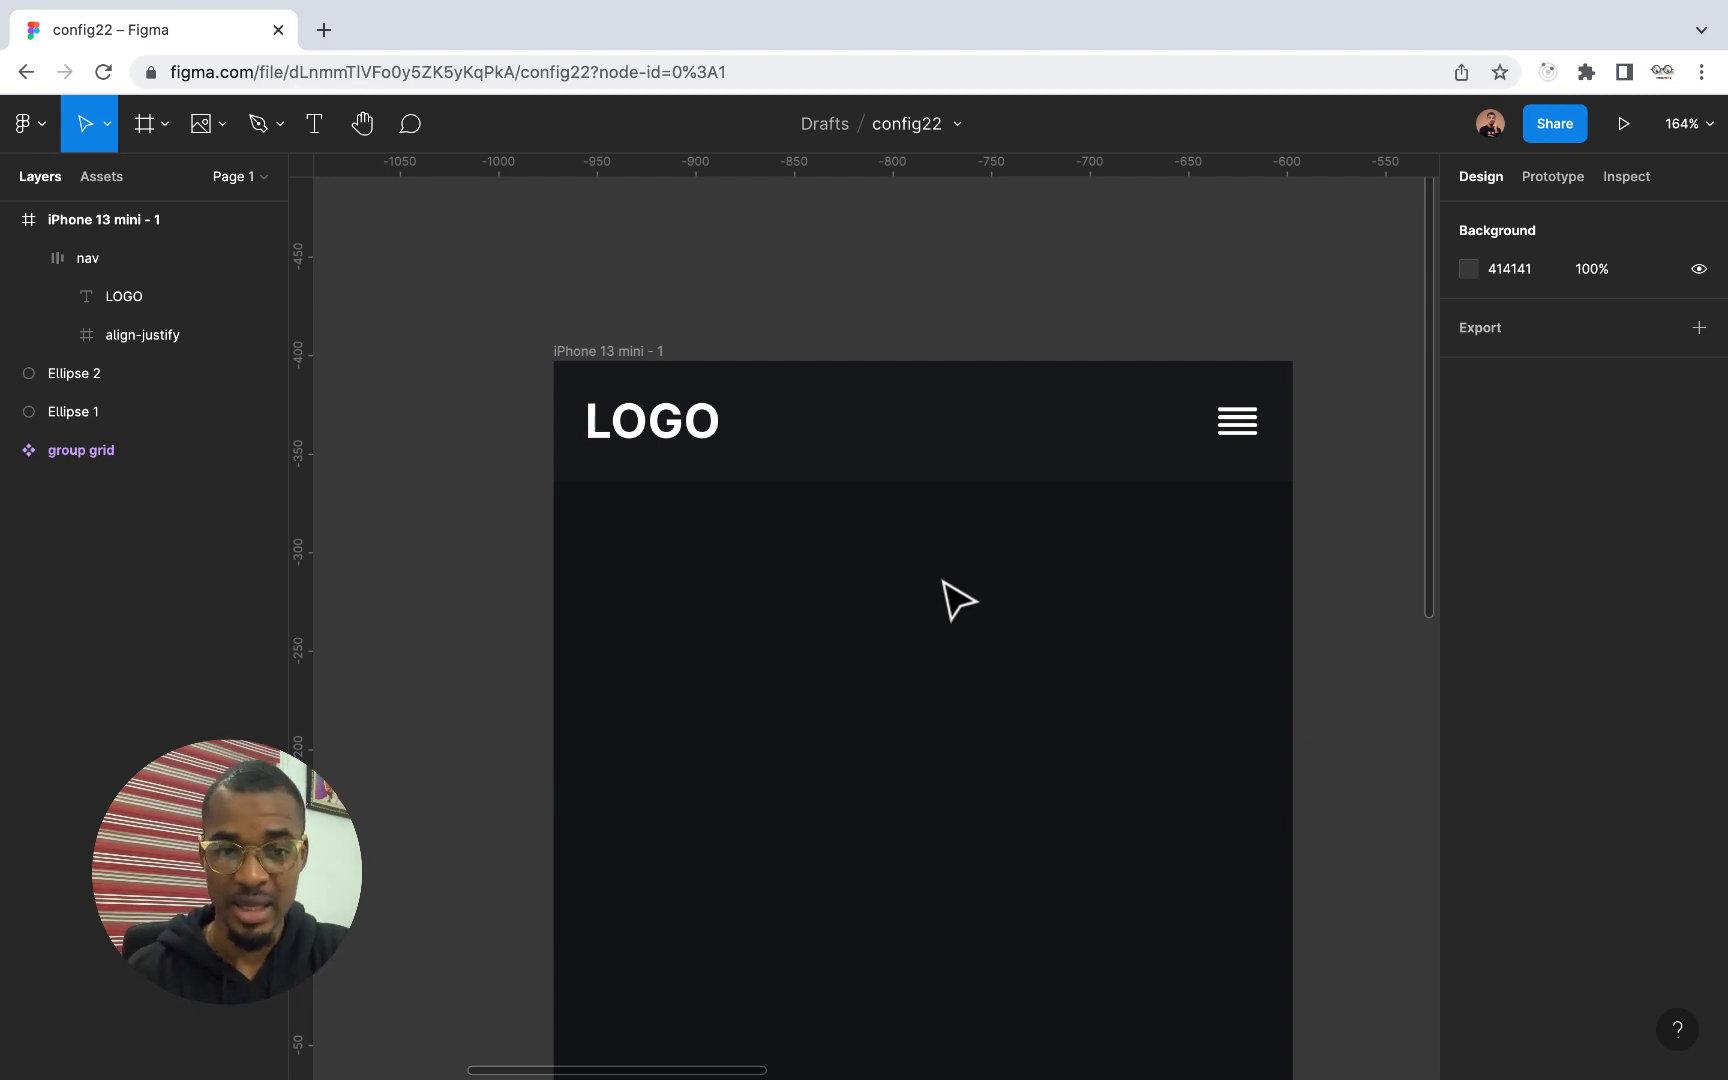
Add the text "Community" on the iPhone 13 mini screen, below the nav frame
scroll(943, 582, "down", 5)
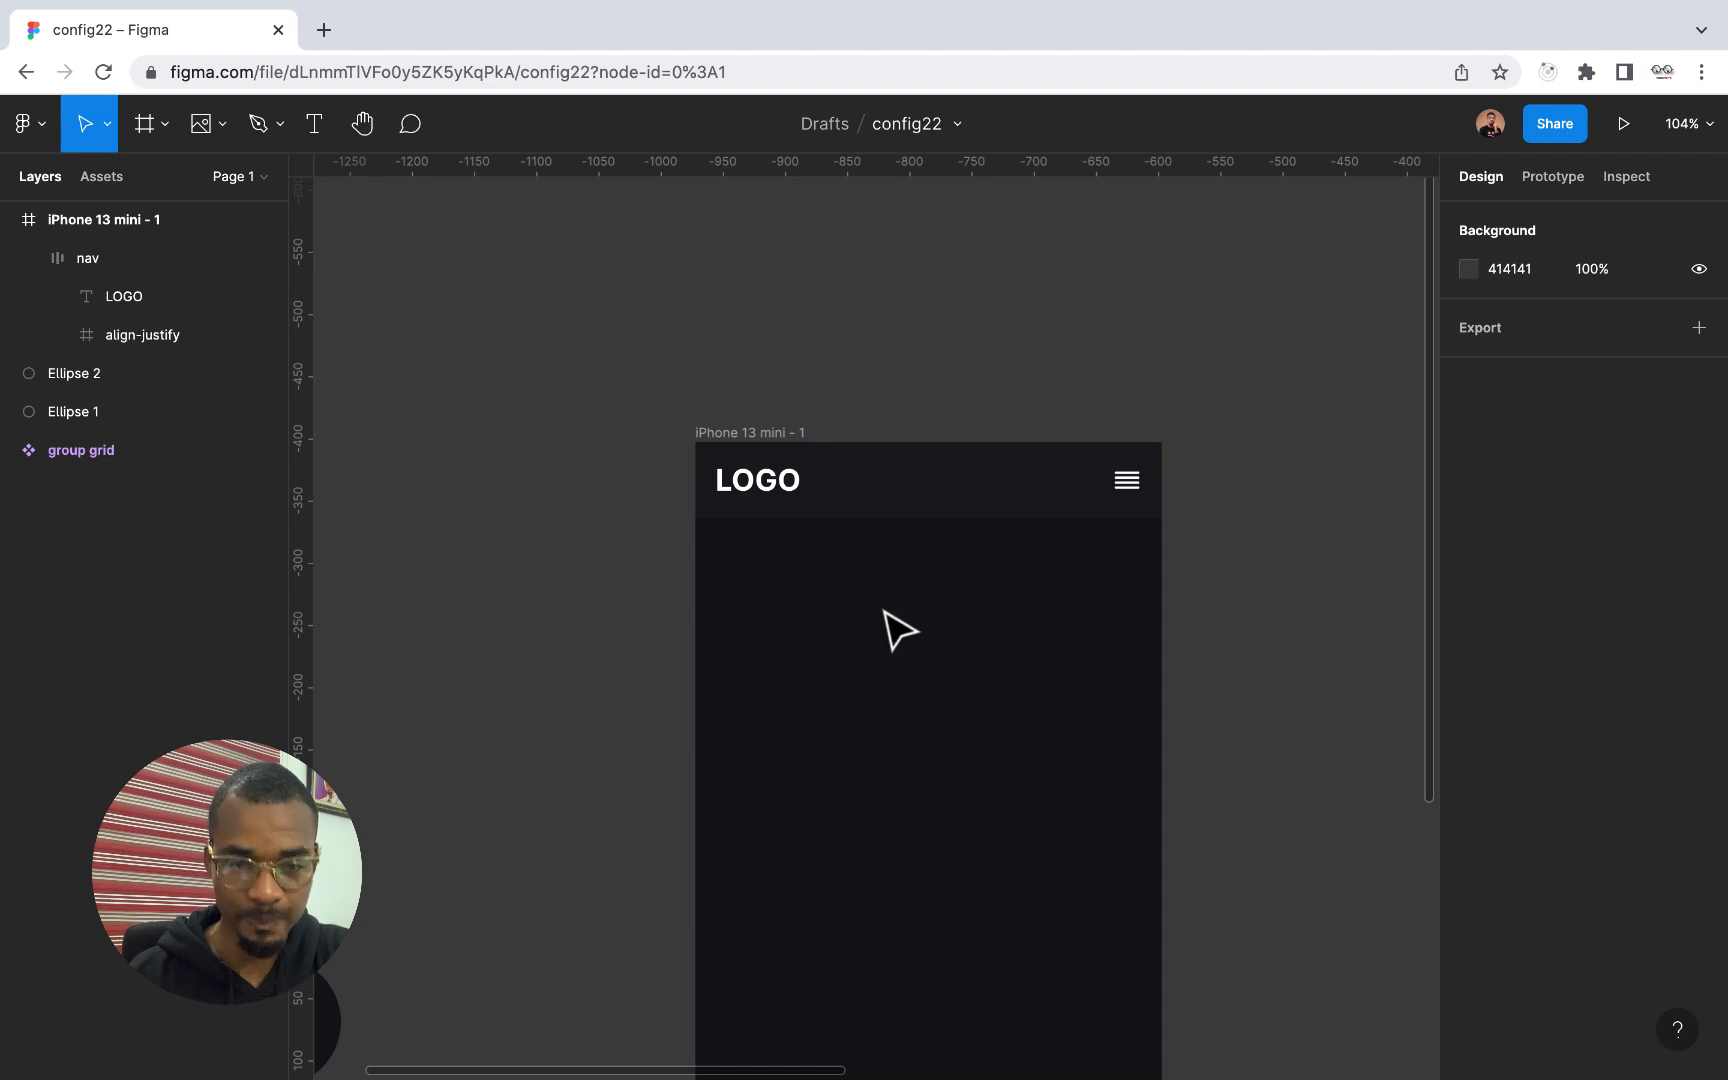
scroll(884, 610, "down", 2)
scroll(884, 610, "right", 2)
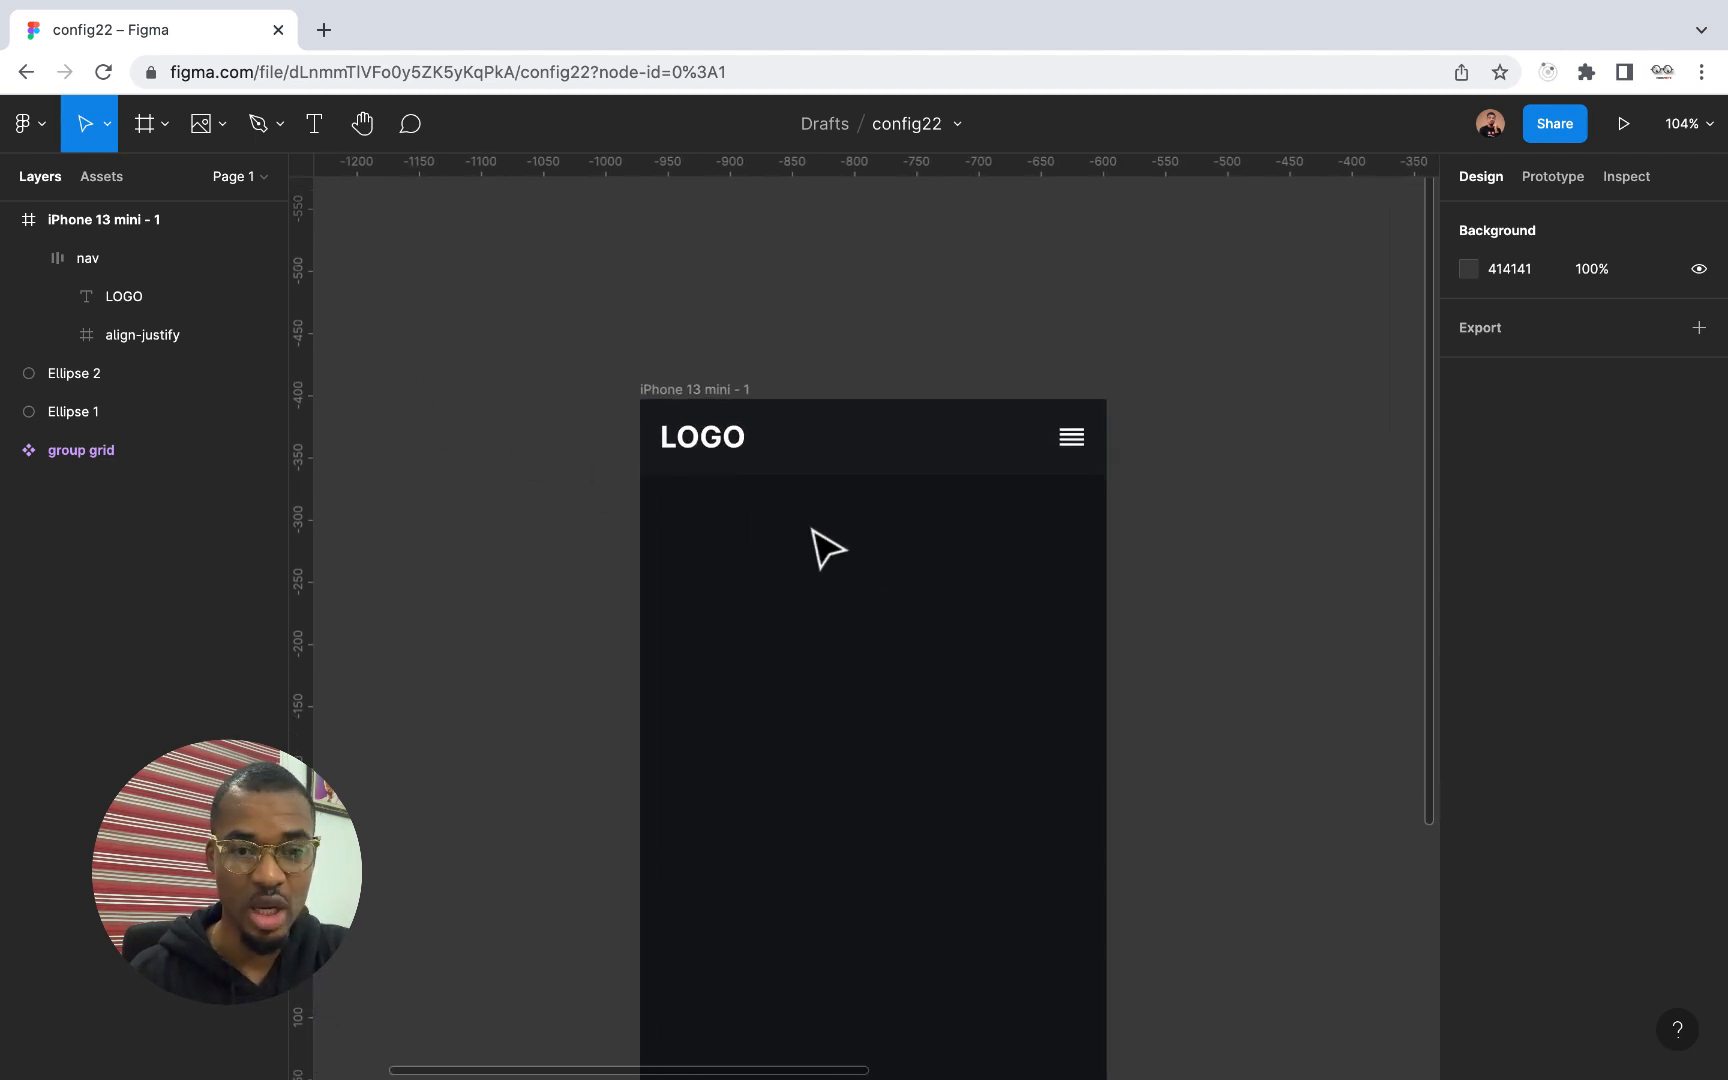
left_click(314, 123)
left_click(702, 540)
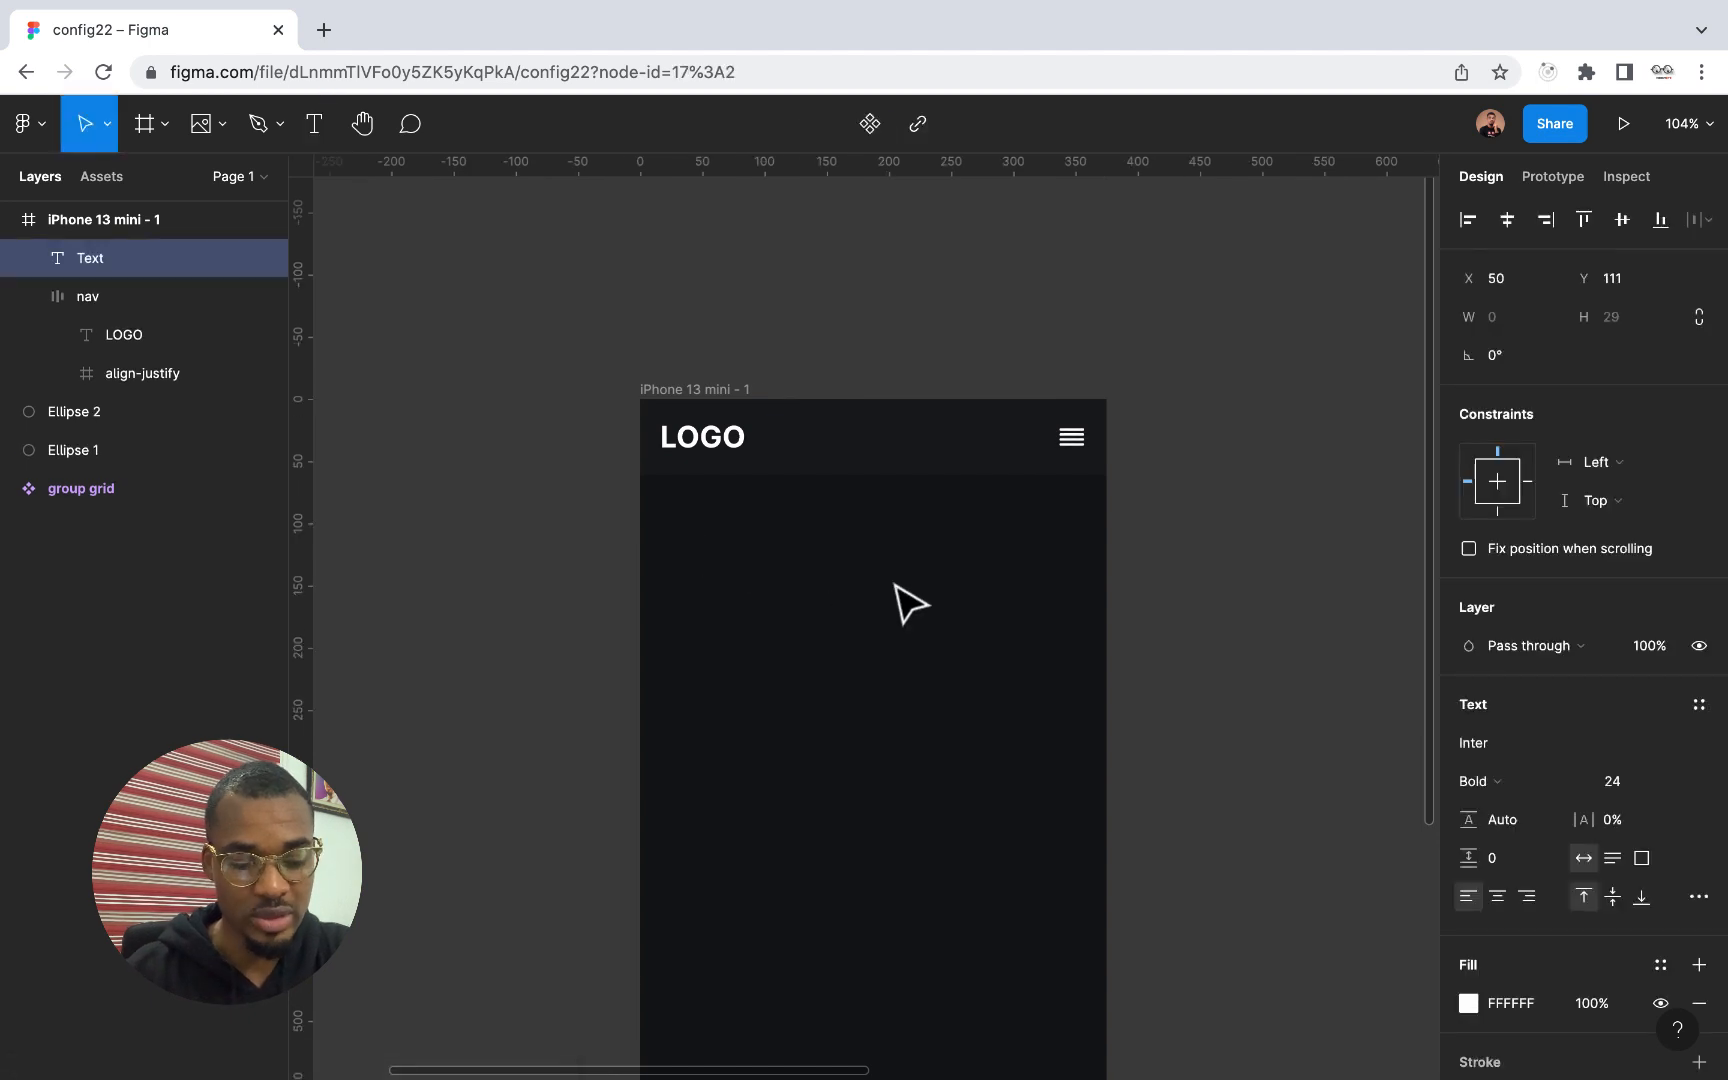
type("Comm")
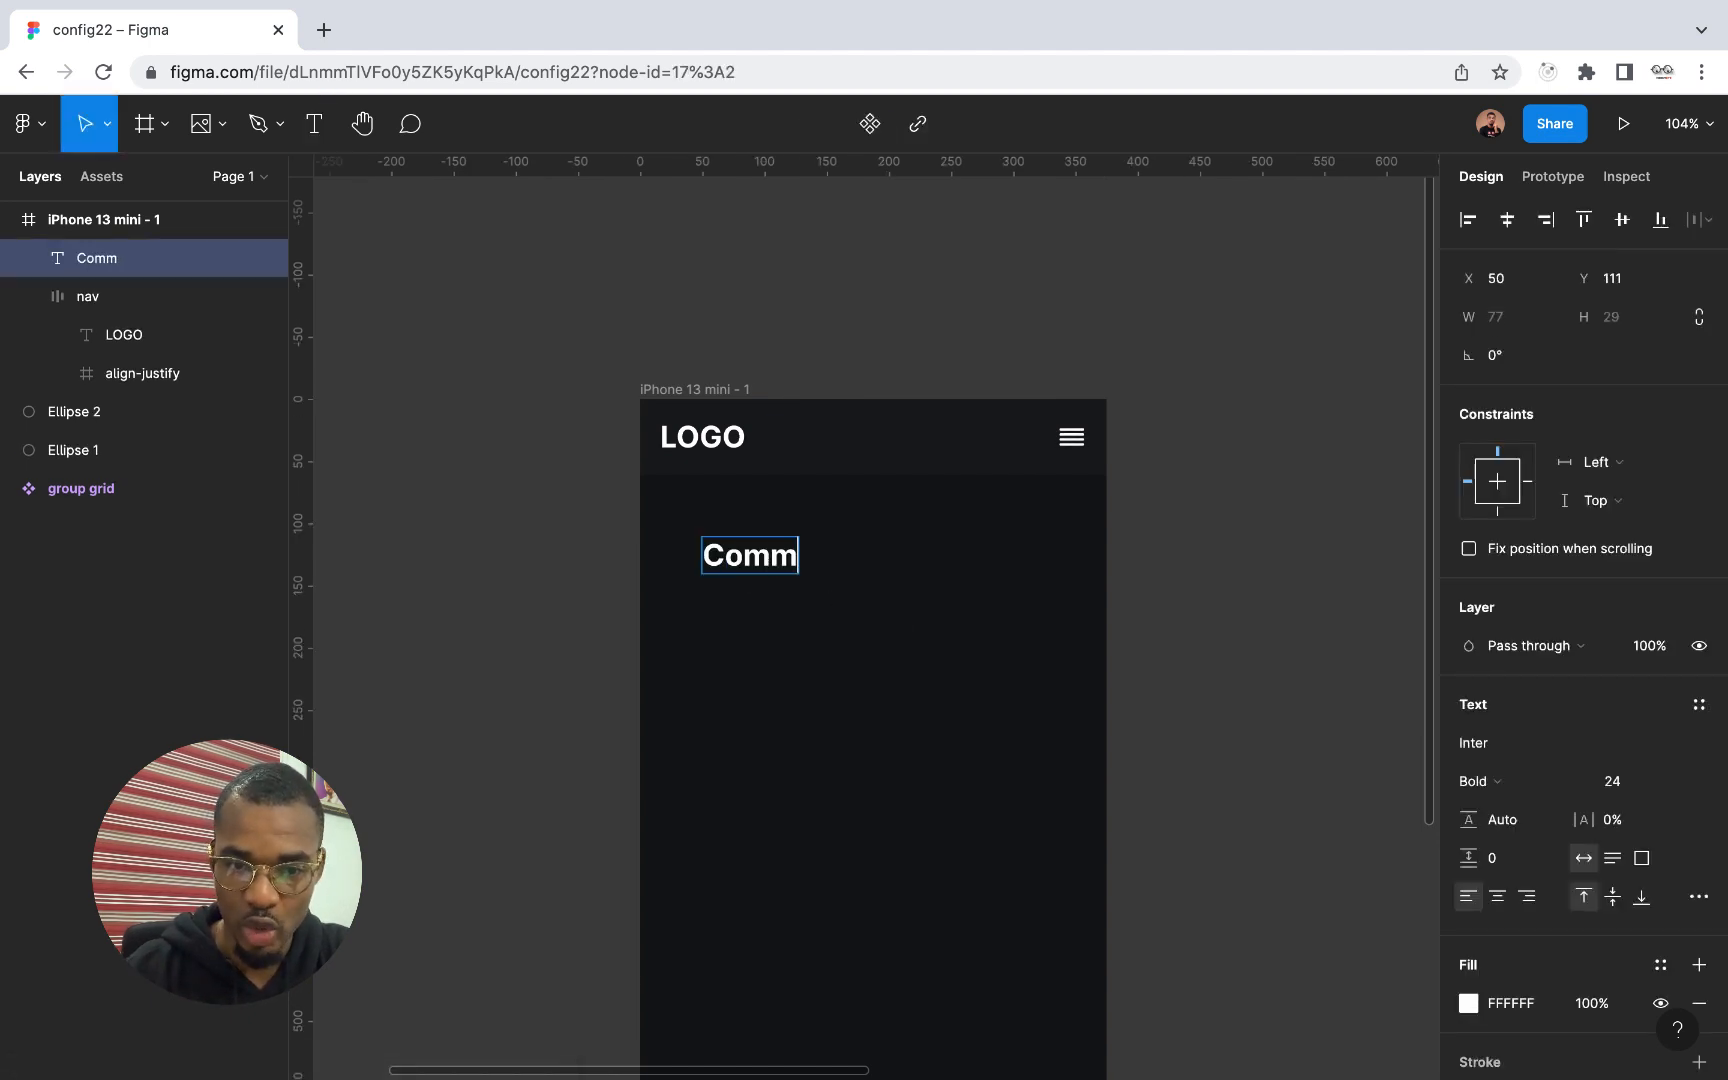
type("unity")
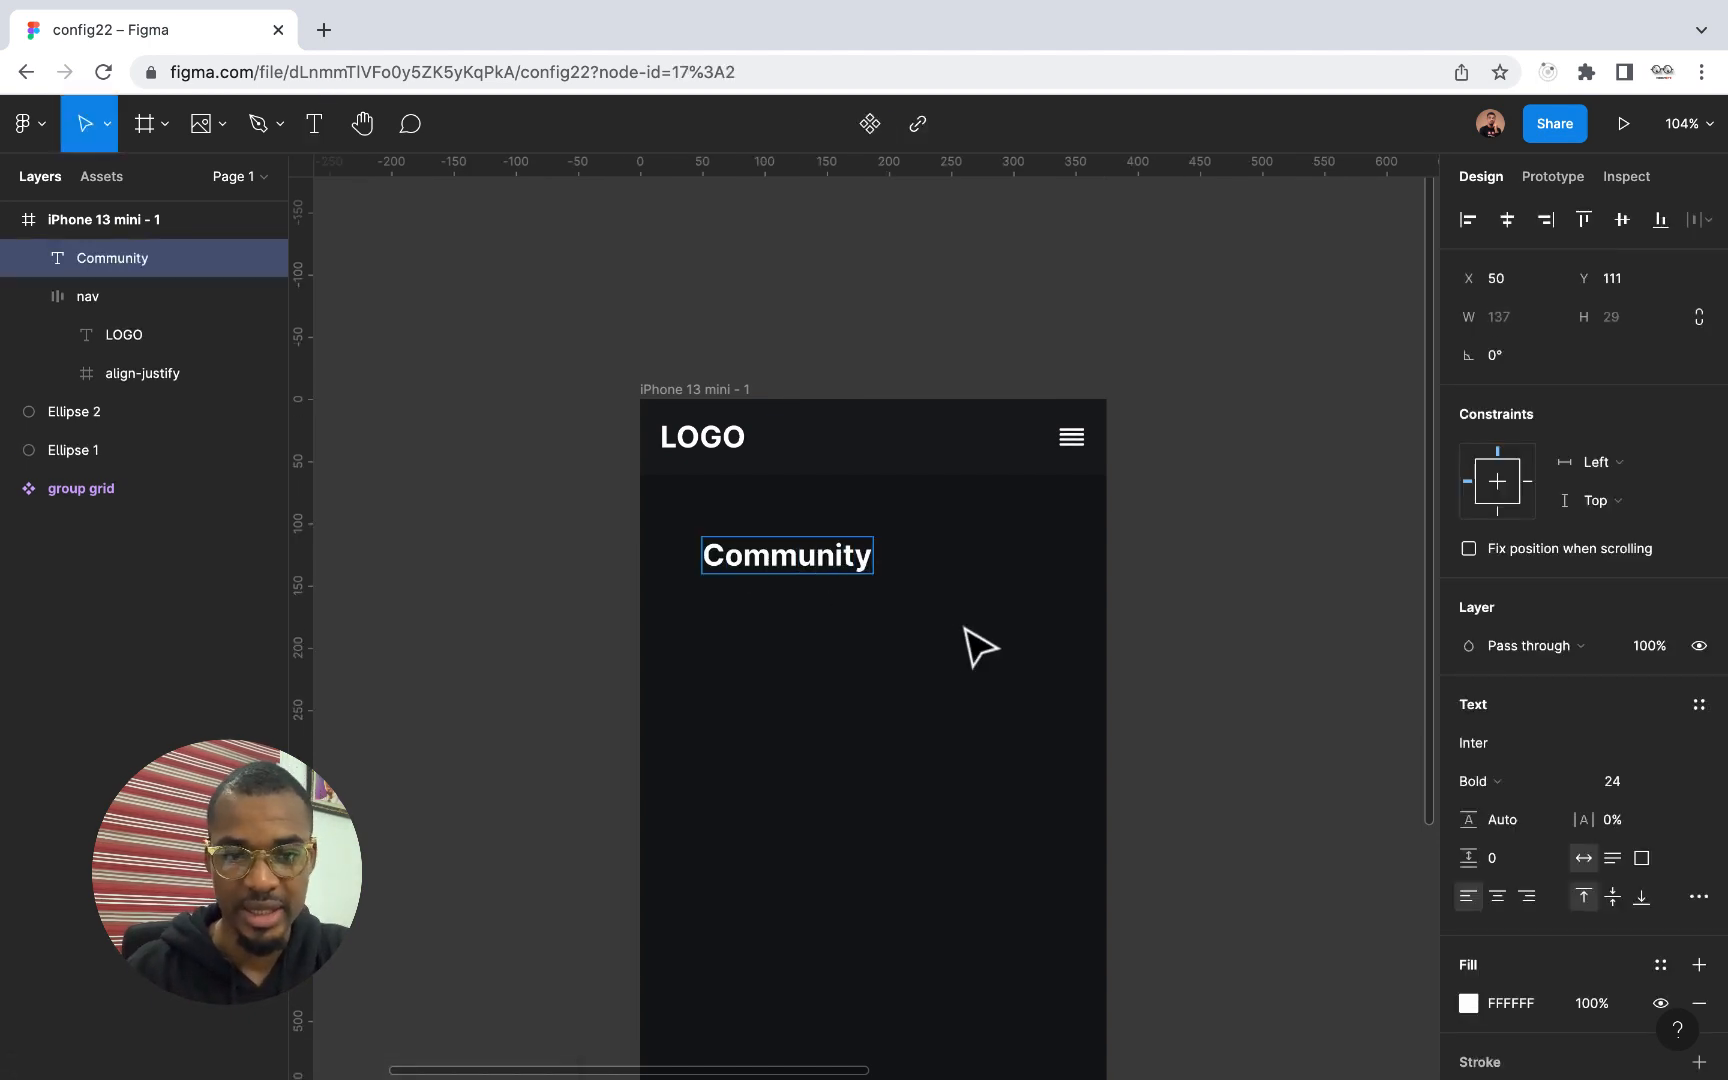
key("Escape")
Set the Community heading's font size to 32 and move it so its left edge lines up with the LOGO text
left_click(1684, 785)
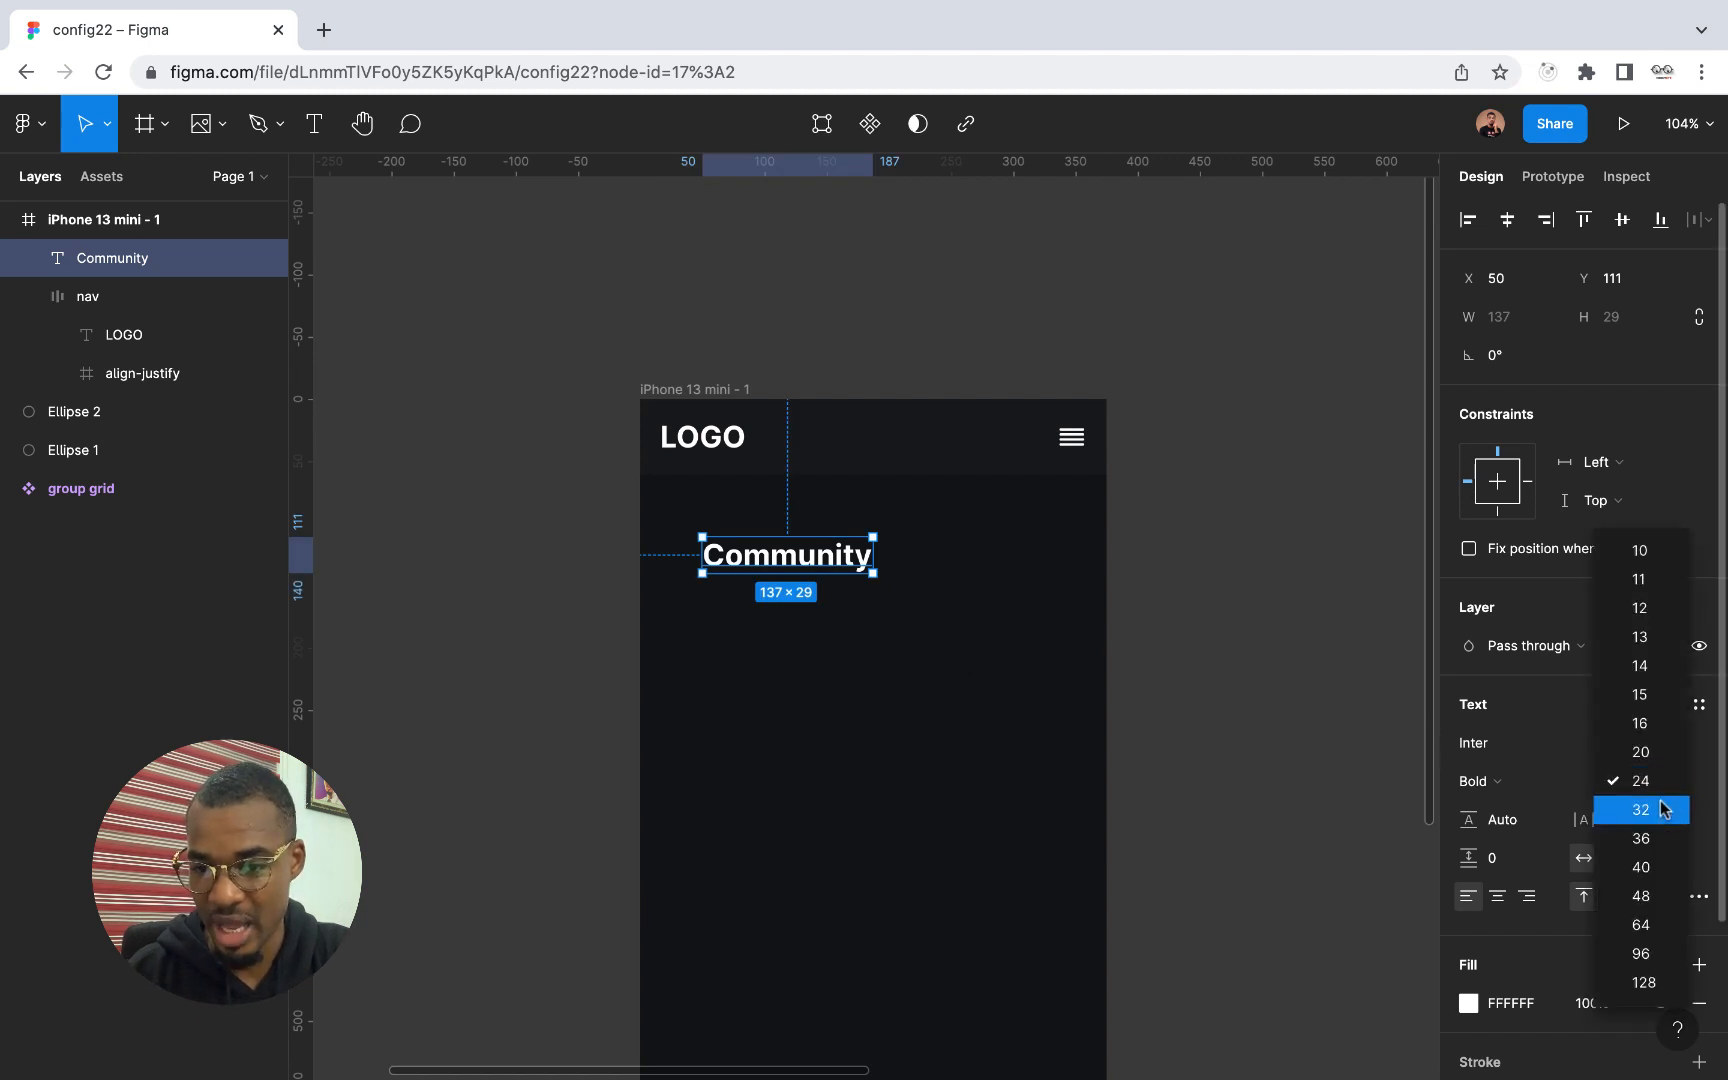
left_click(1660, 805)
left_click_drag(857, 583, 804, 540)
left_click(830, 652)
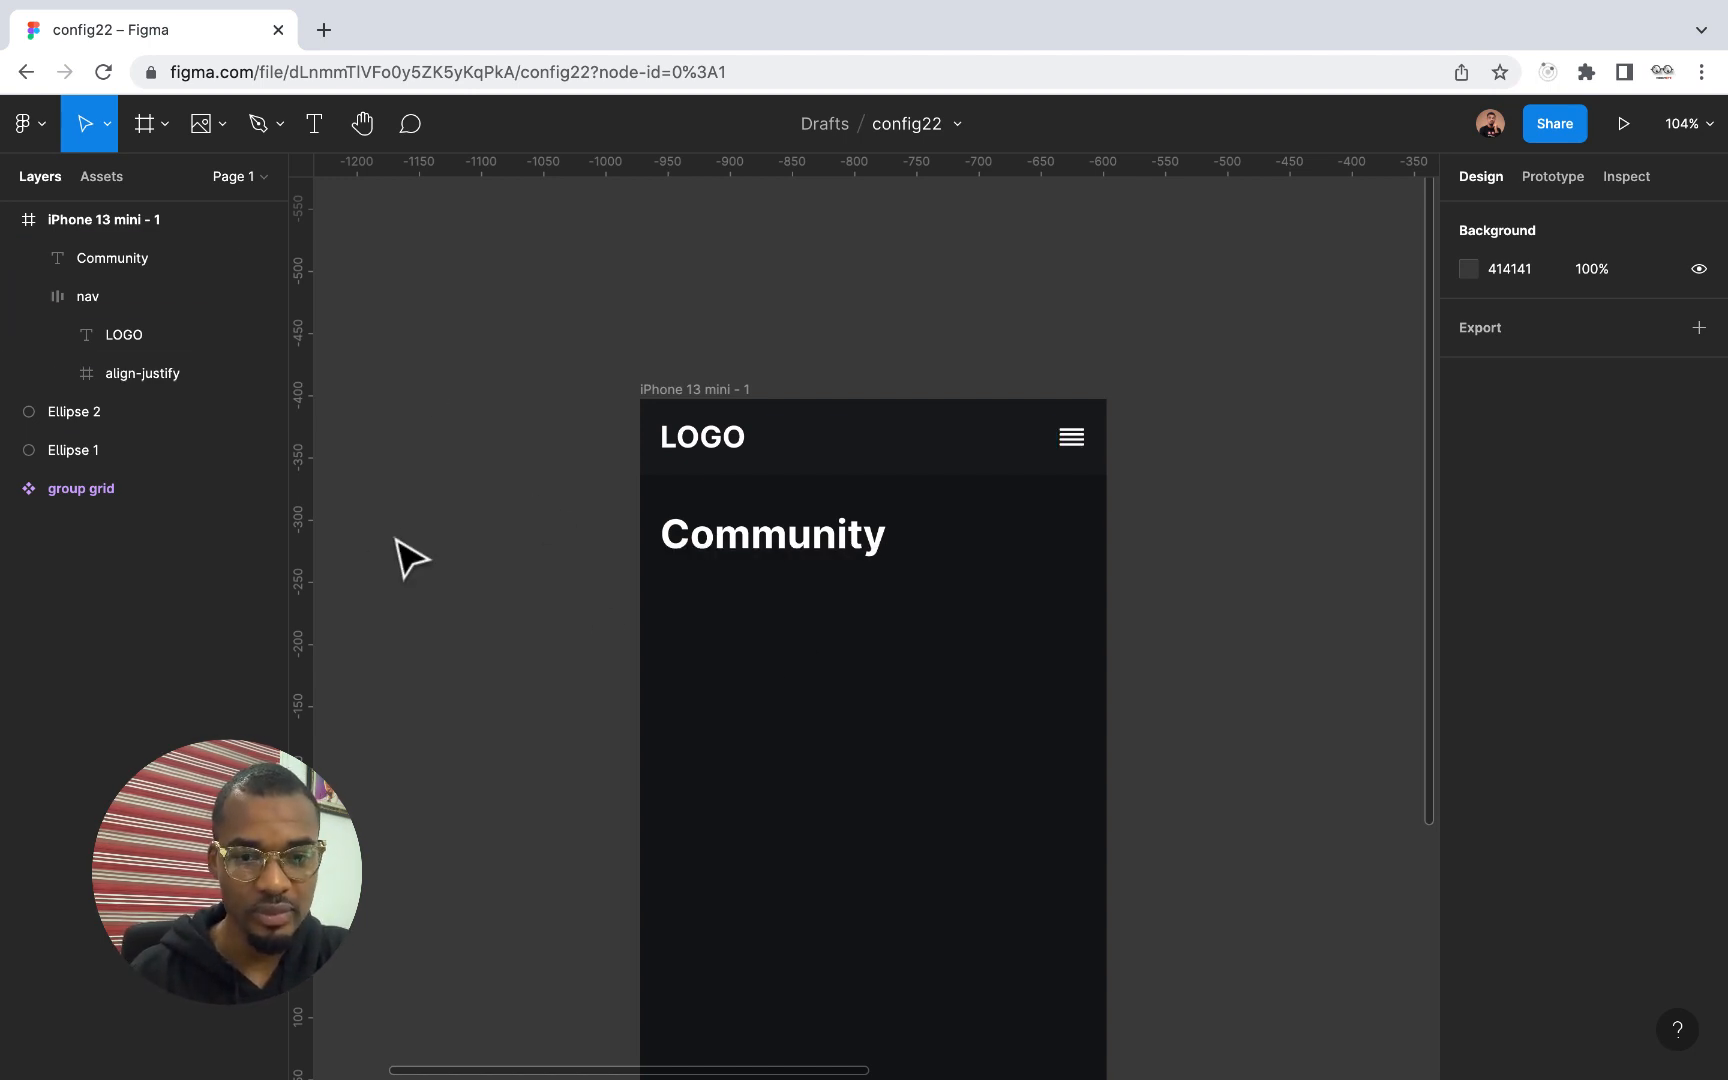
Draw a small circle below the Community heading and set its size to 40 by 40
left_click(166, 127)
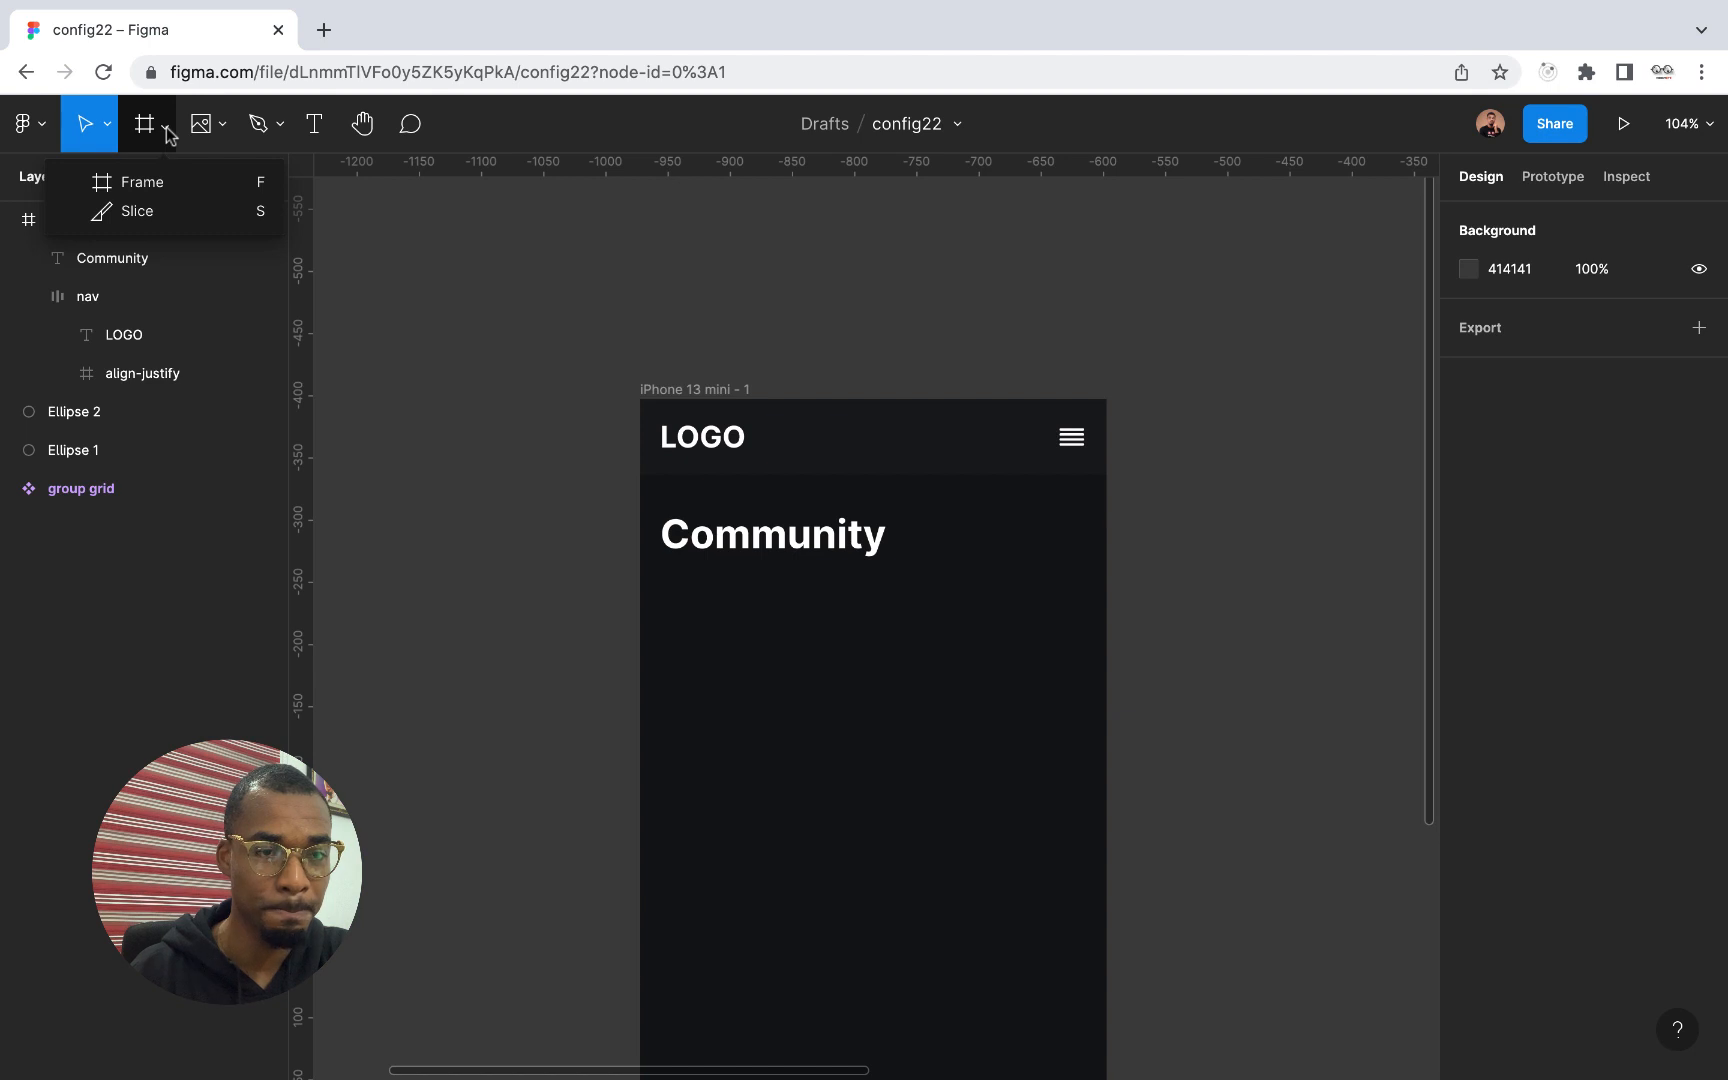
left_click(222, 128)
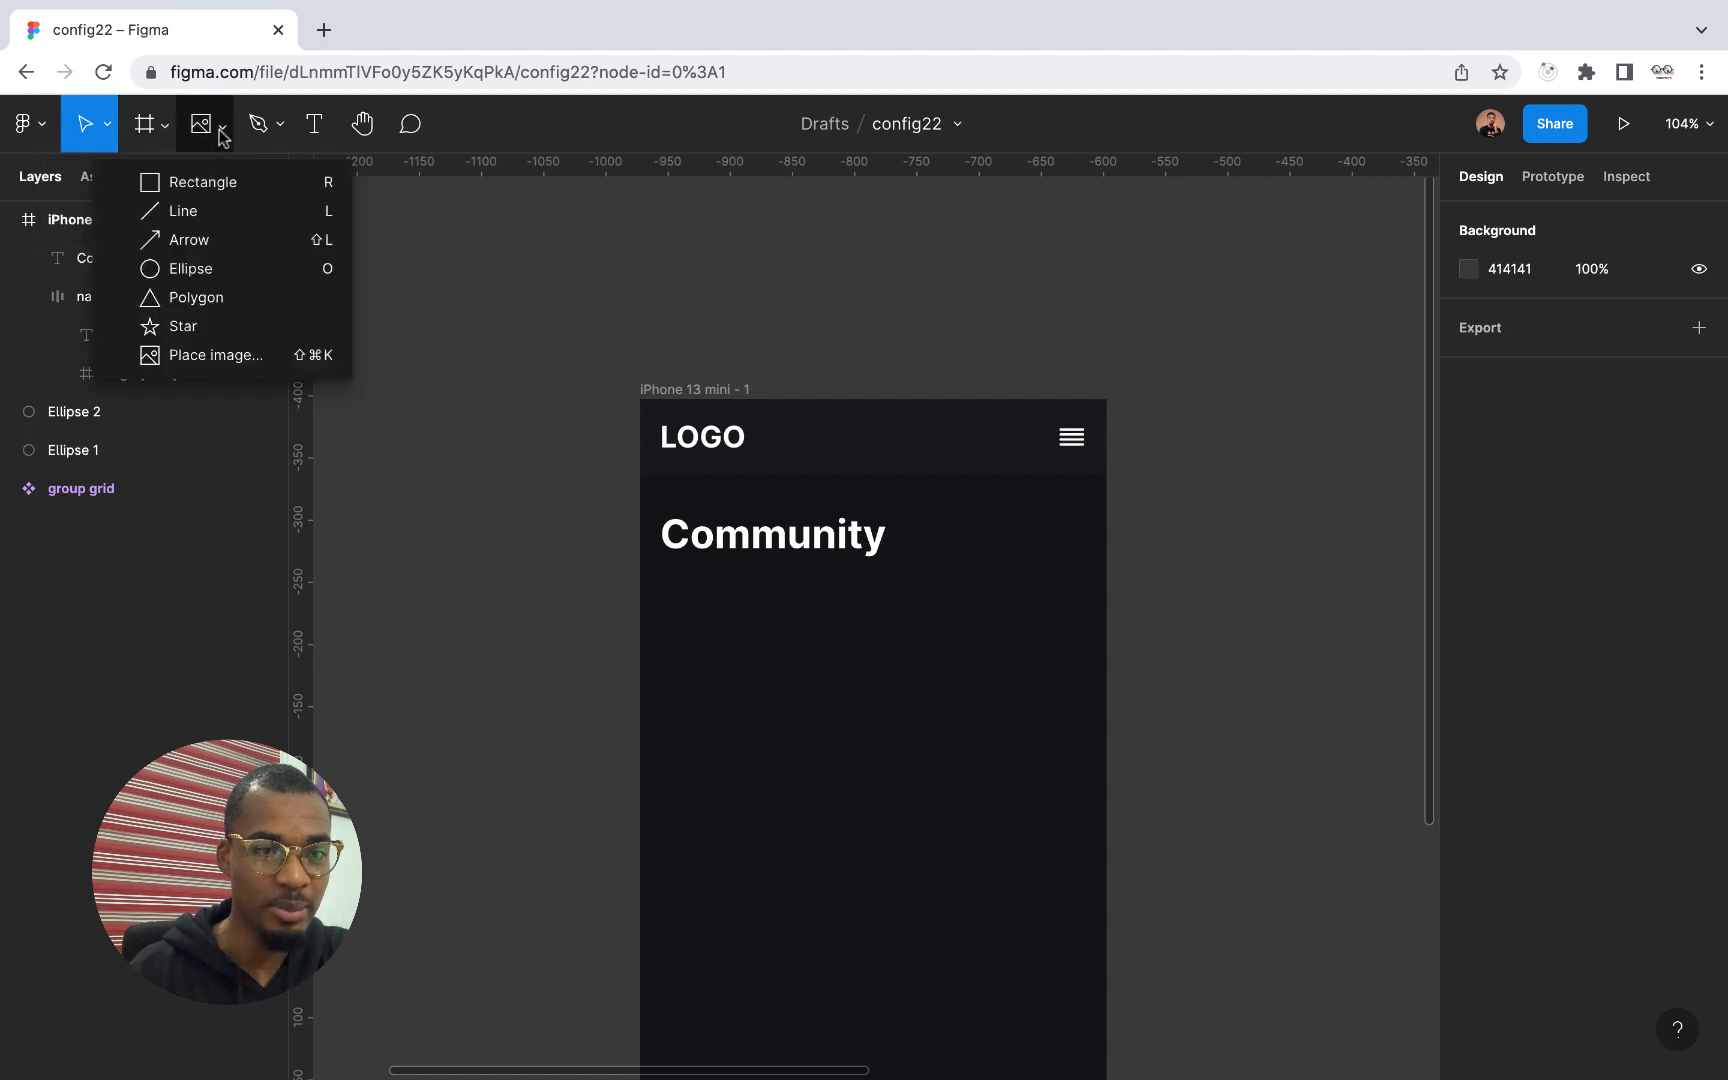
left_click(201, 269)
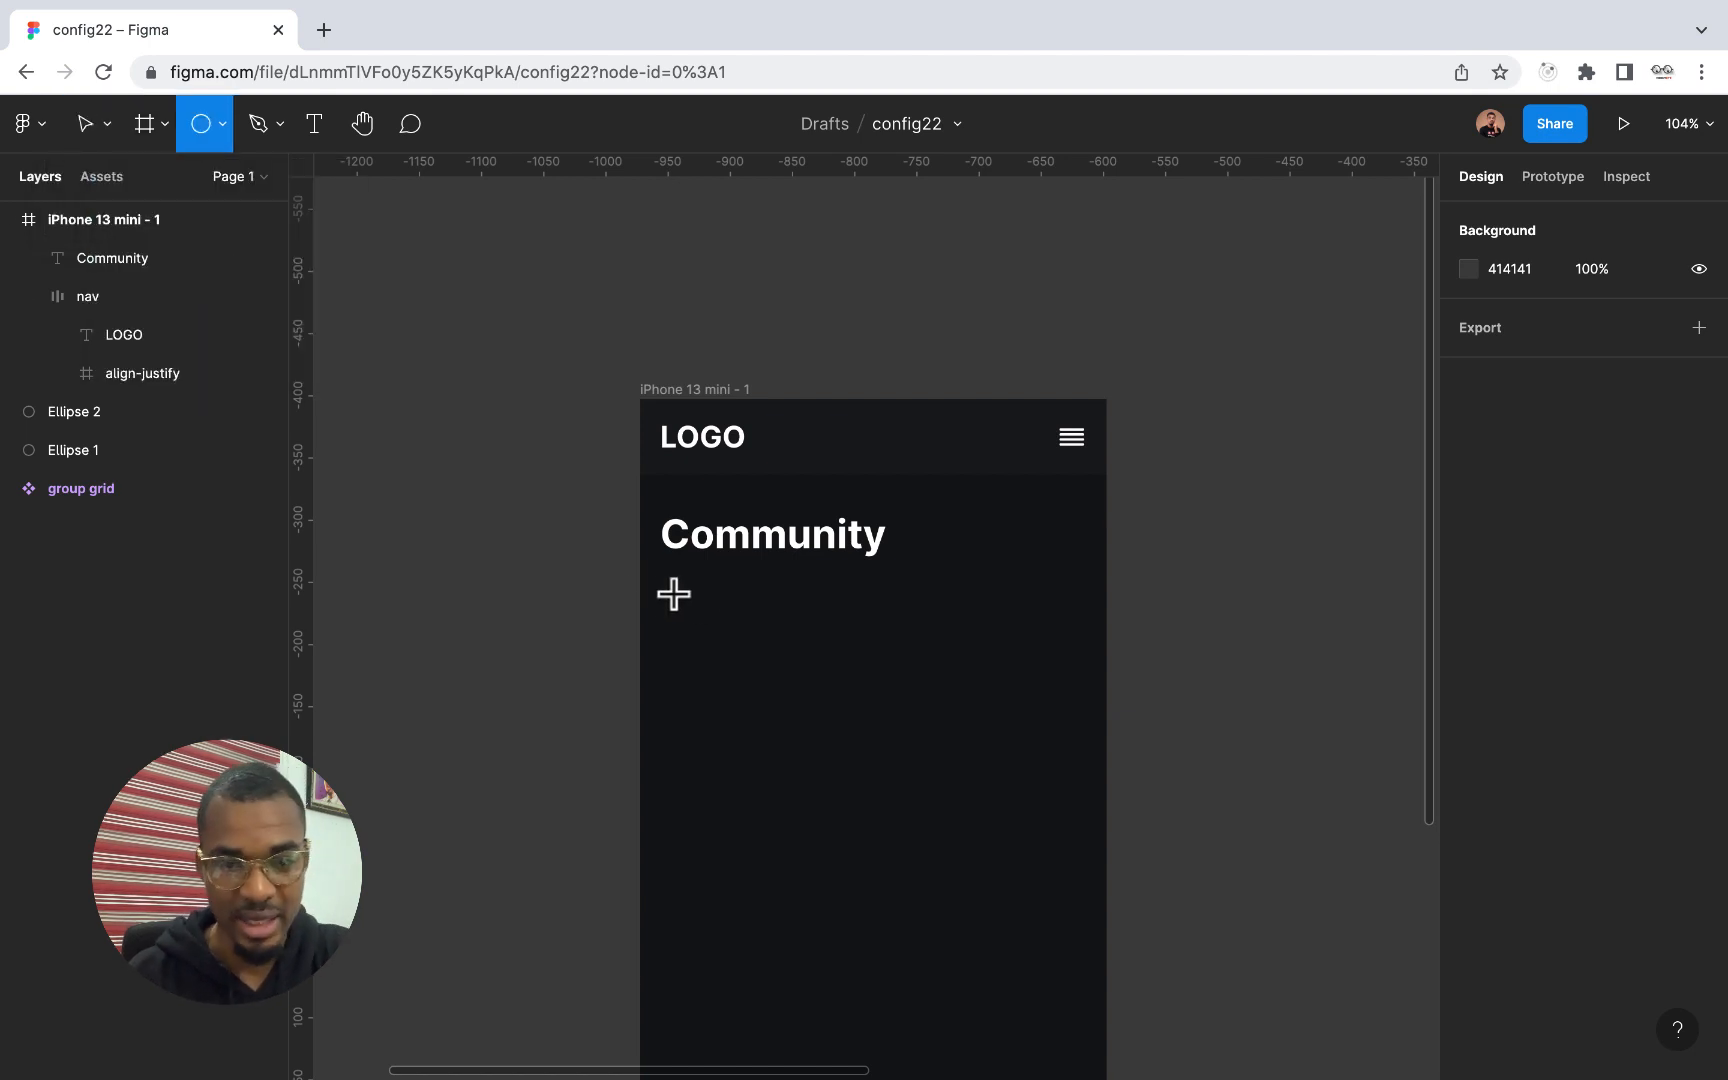
left_click_drag(673, 592, 723, 640)
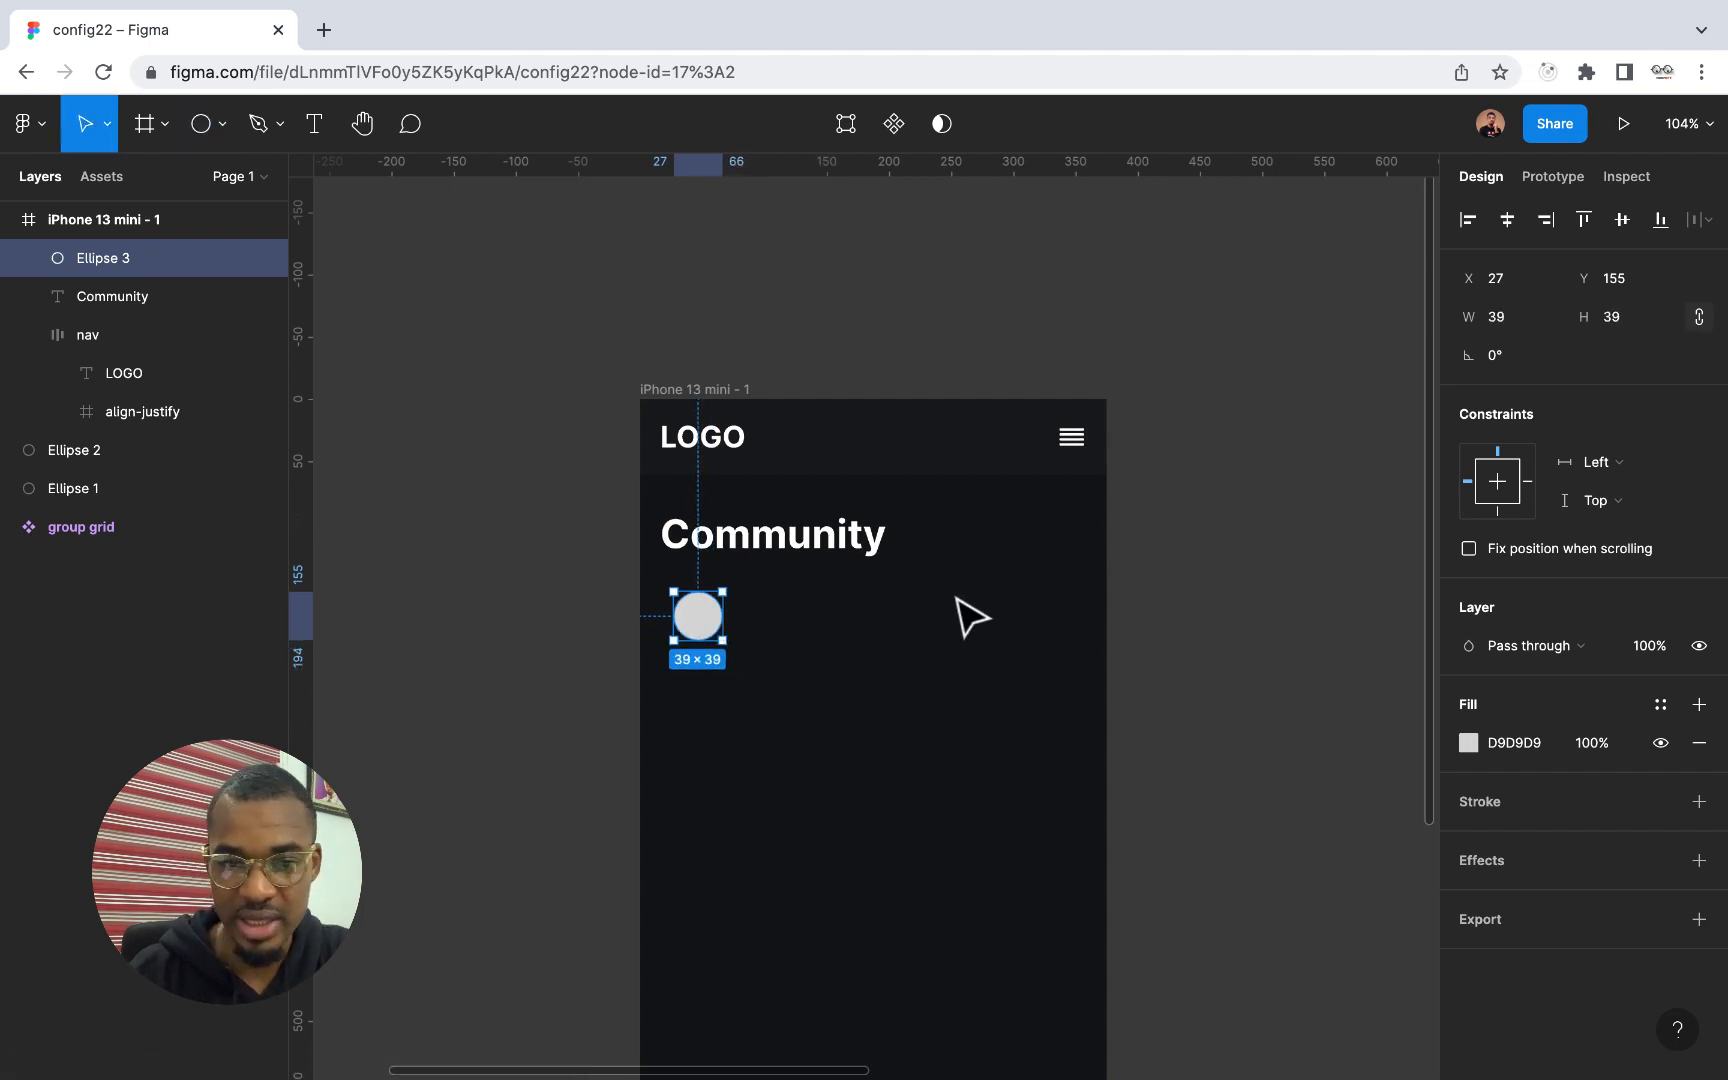
left_click(1502, 318)
type("40")
key("Return")
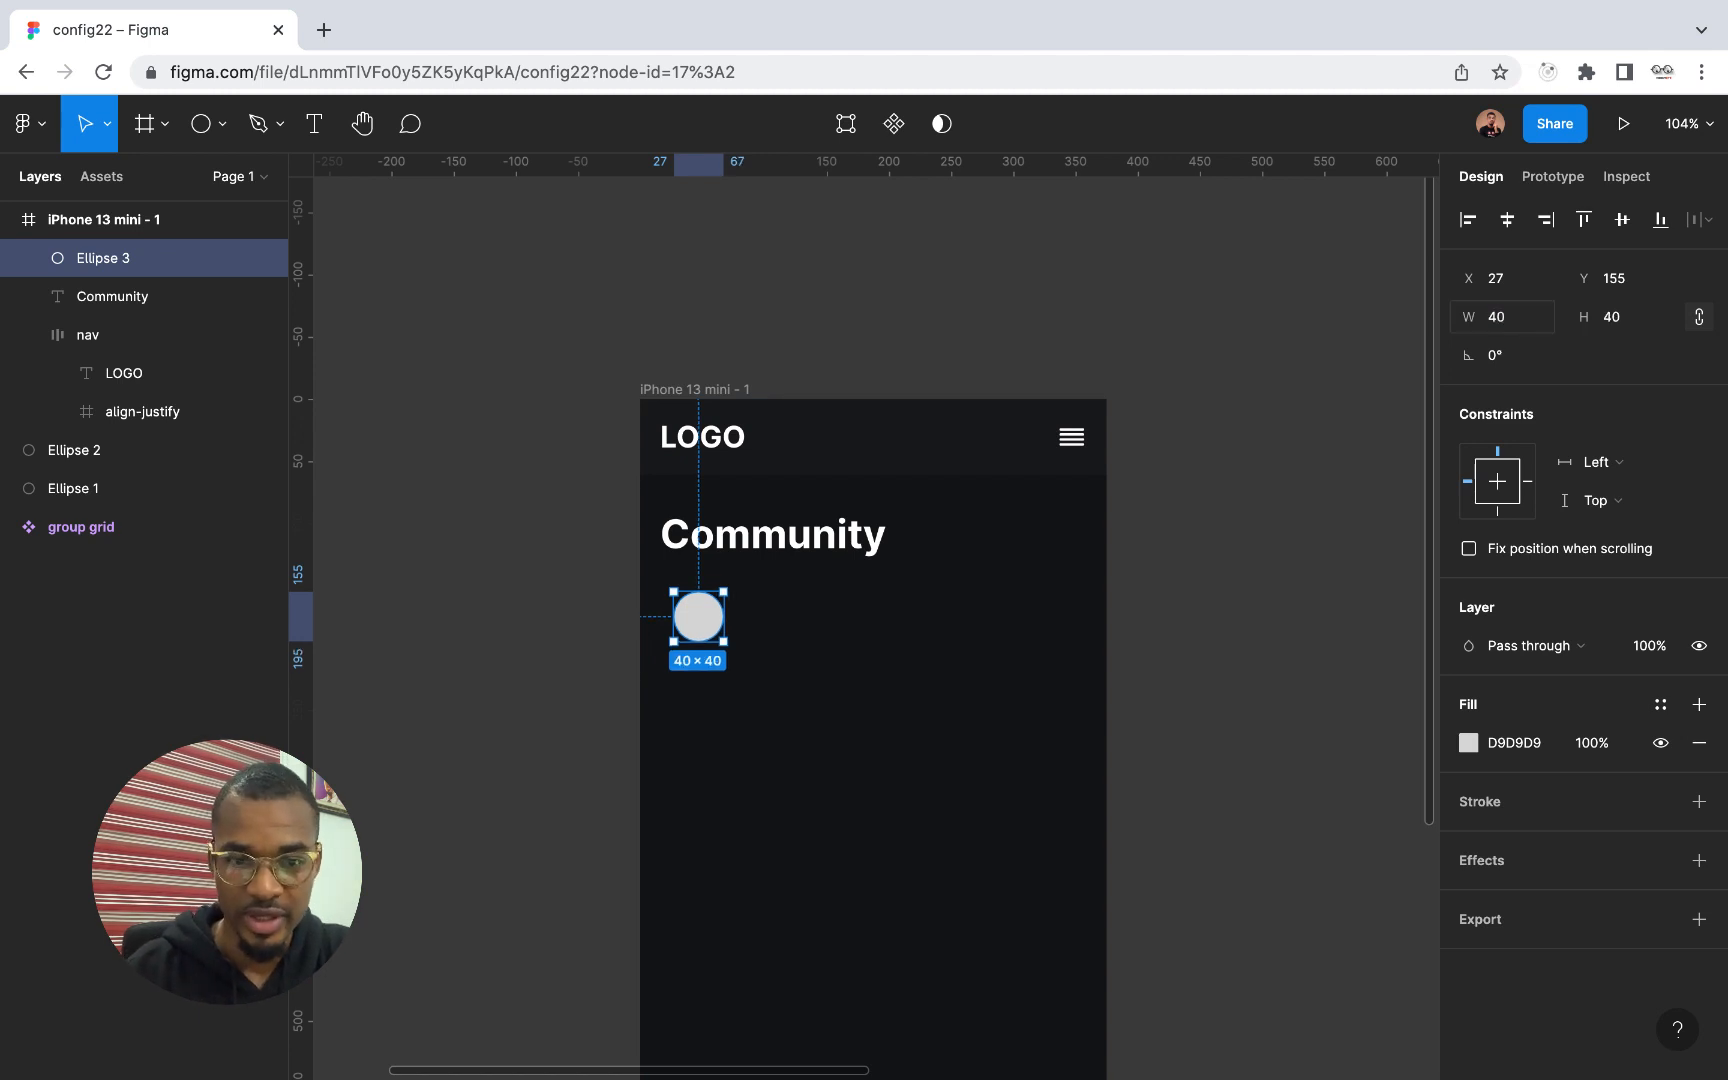
Move the circle under the Community heading to X 16, Y 141 and place a copy about 9 px to its right
scroll(705, 640, "up", 2)
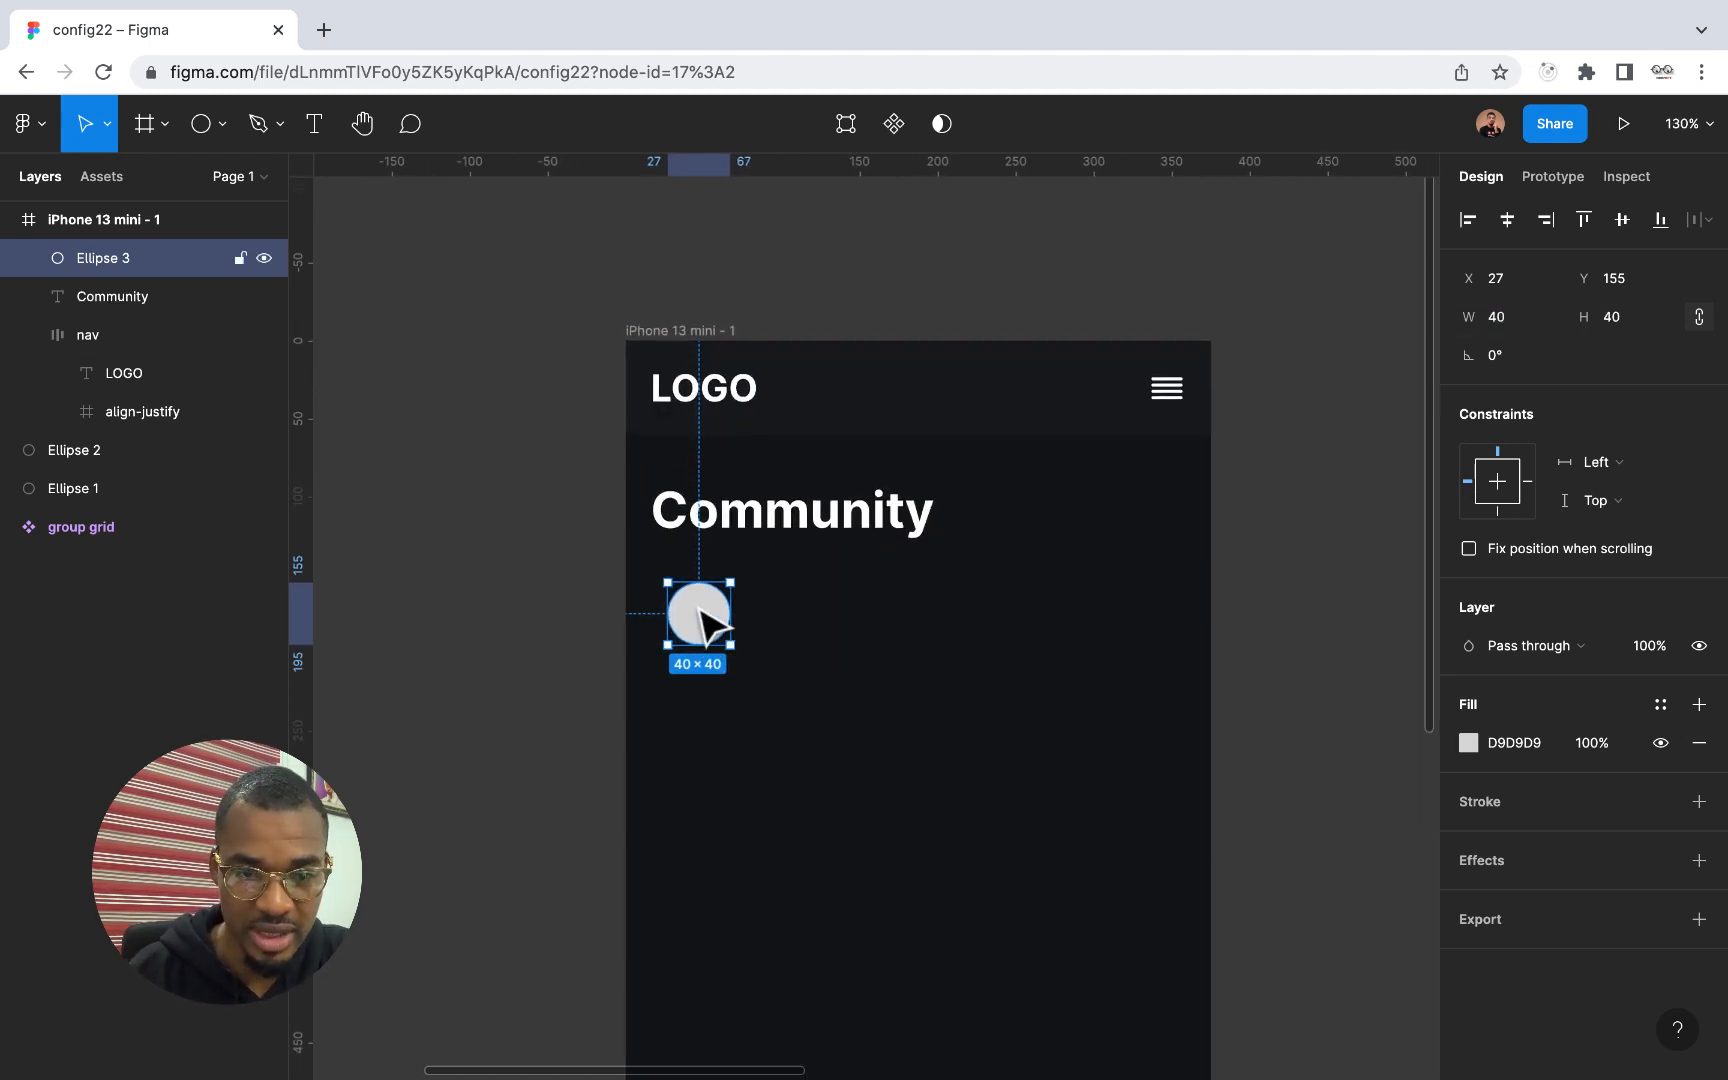
left_click_drag(702, 633, 690, 585)
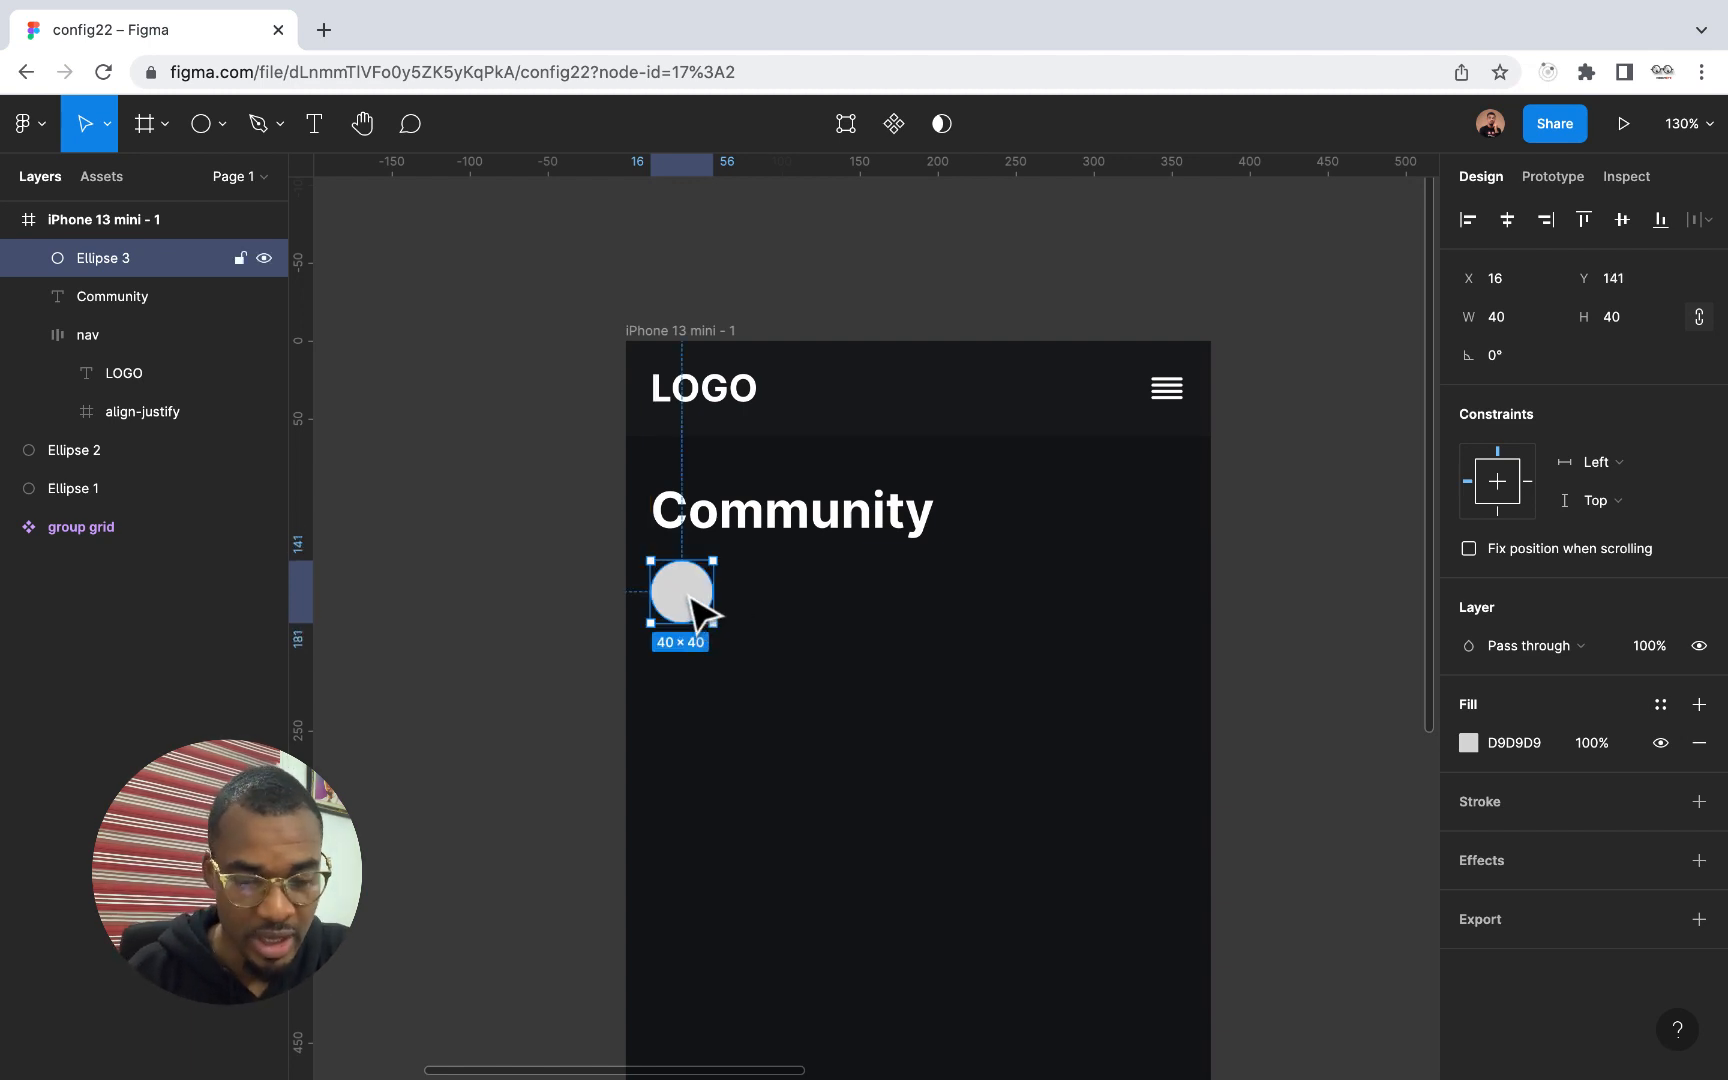
left_click_drag(700, 610, 778, 608)
Apply auto layout to the two circles and set the spacing between them to 10
left_click(701, 594, "shift")
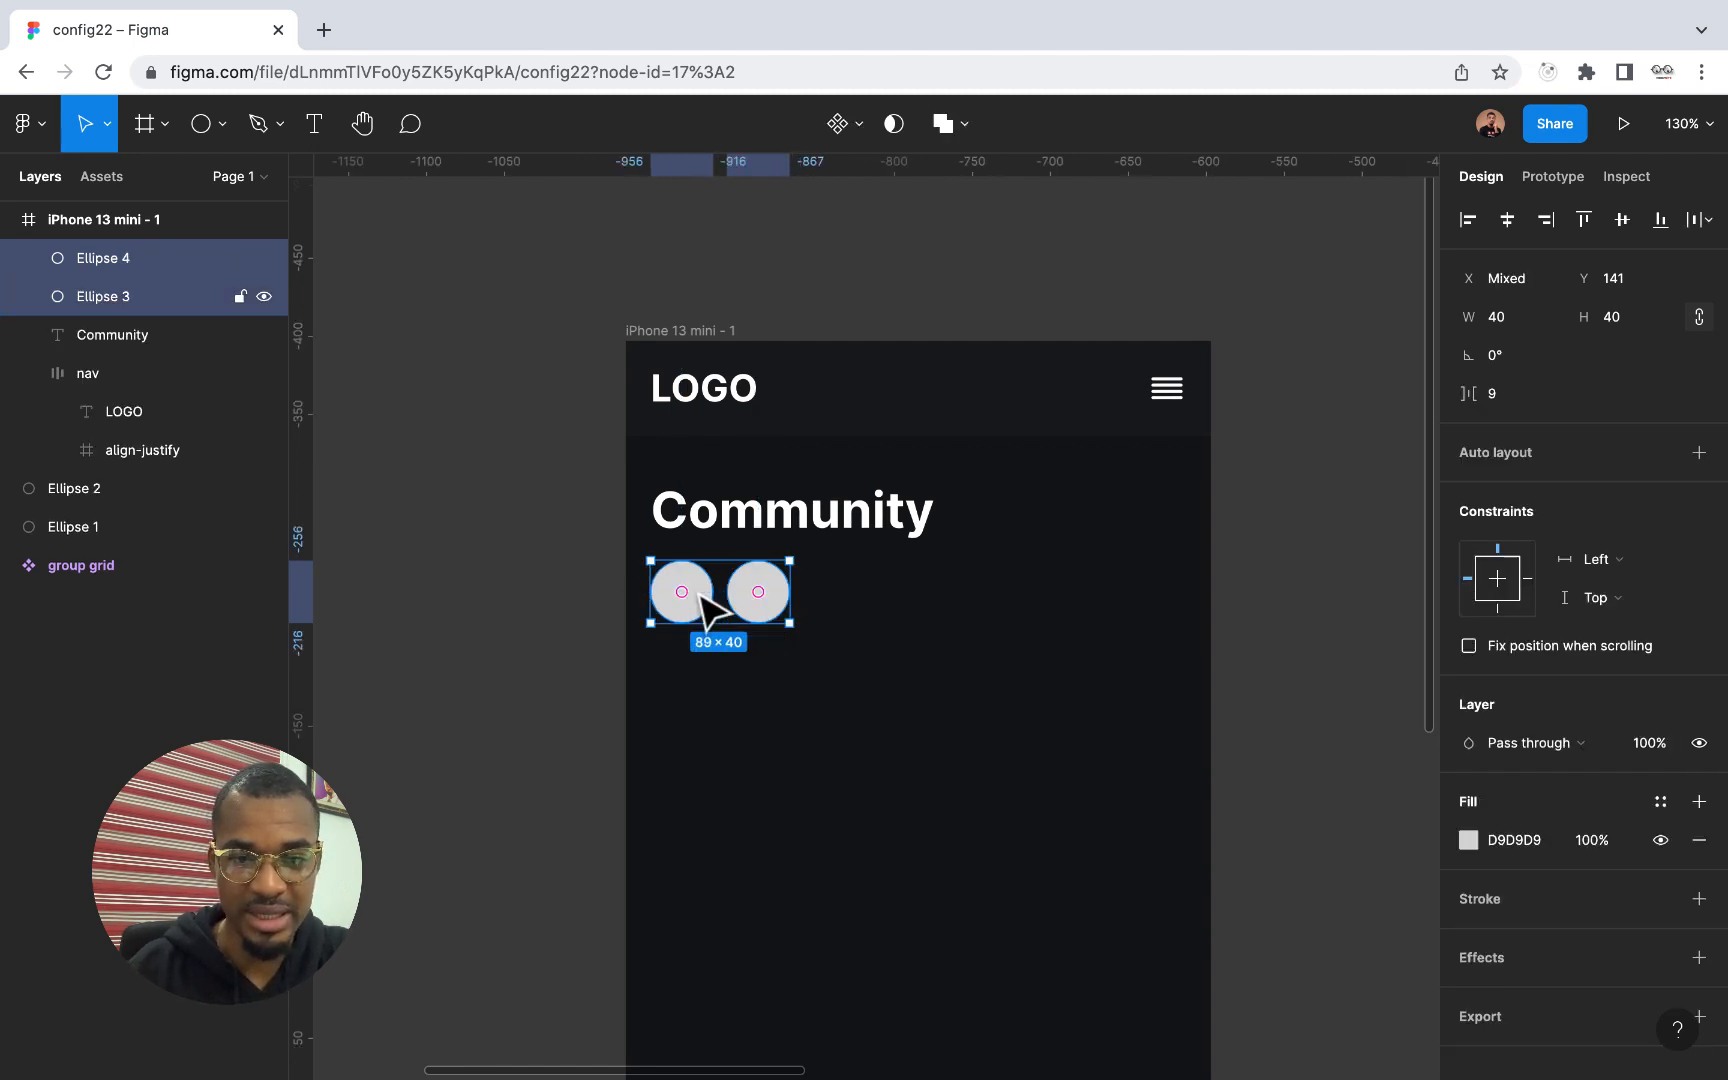
left_click(1698, 455)
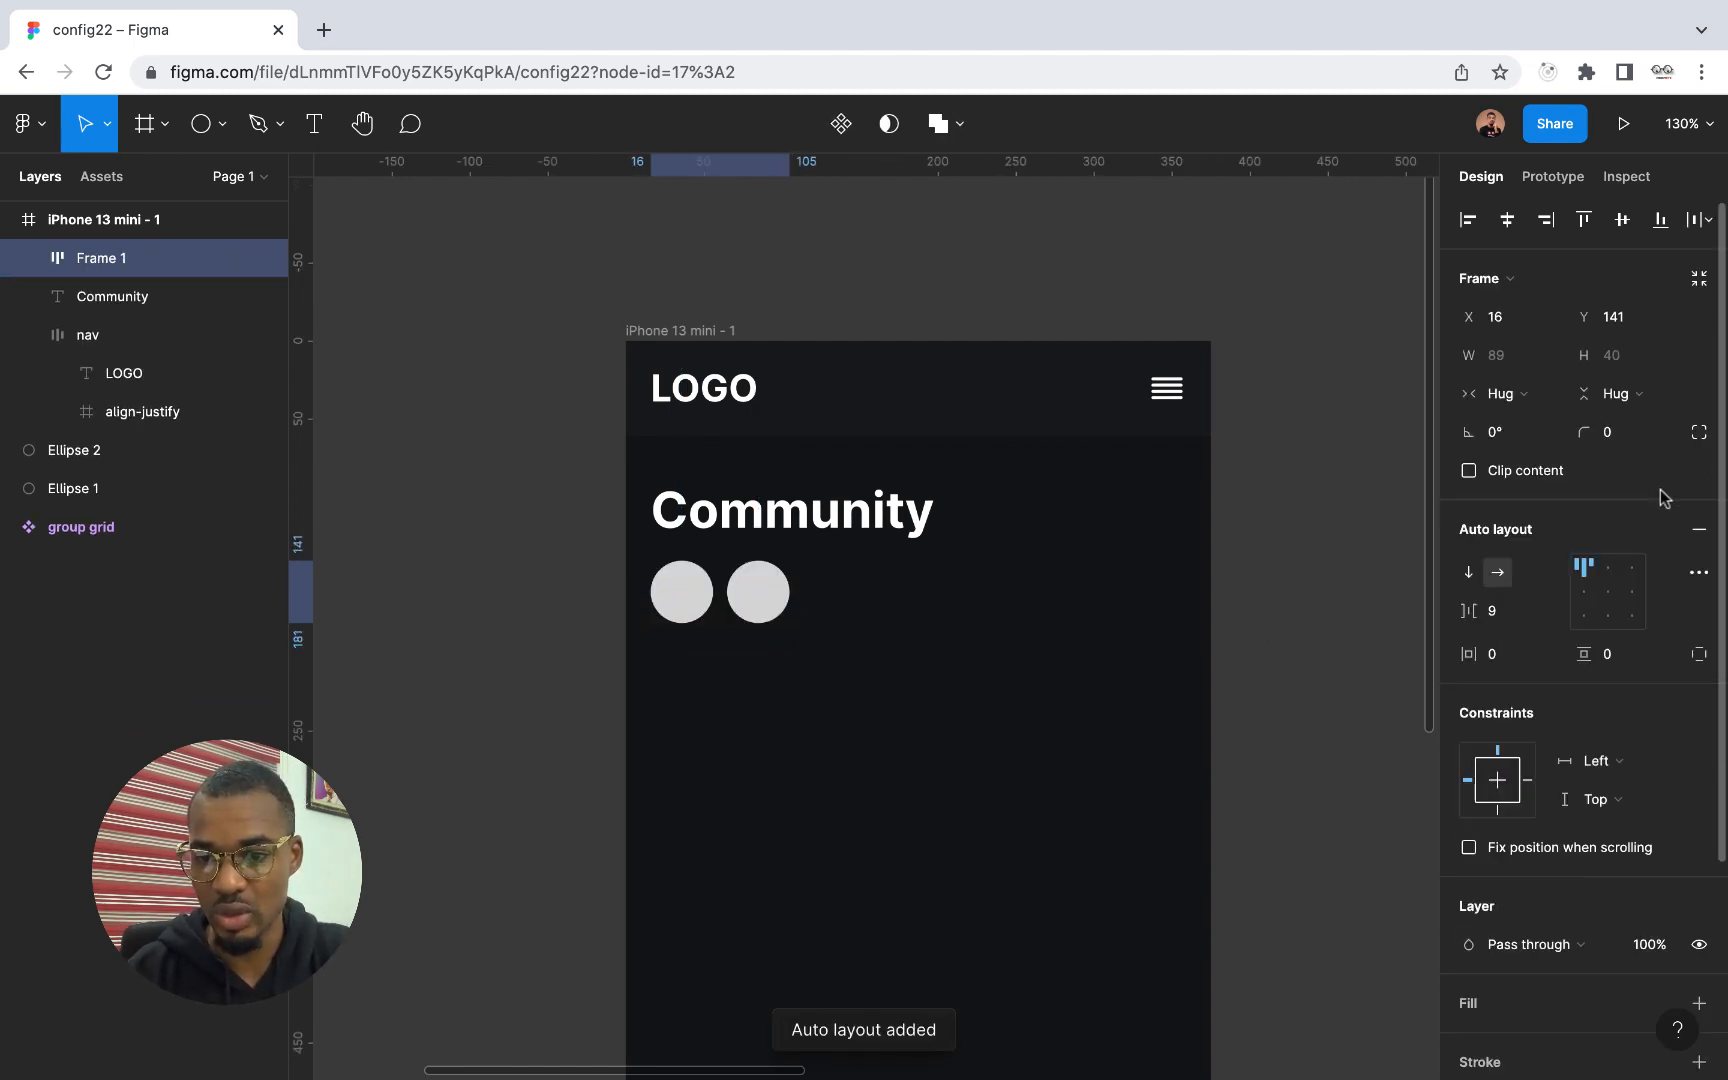
left_click(1508, 614)
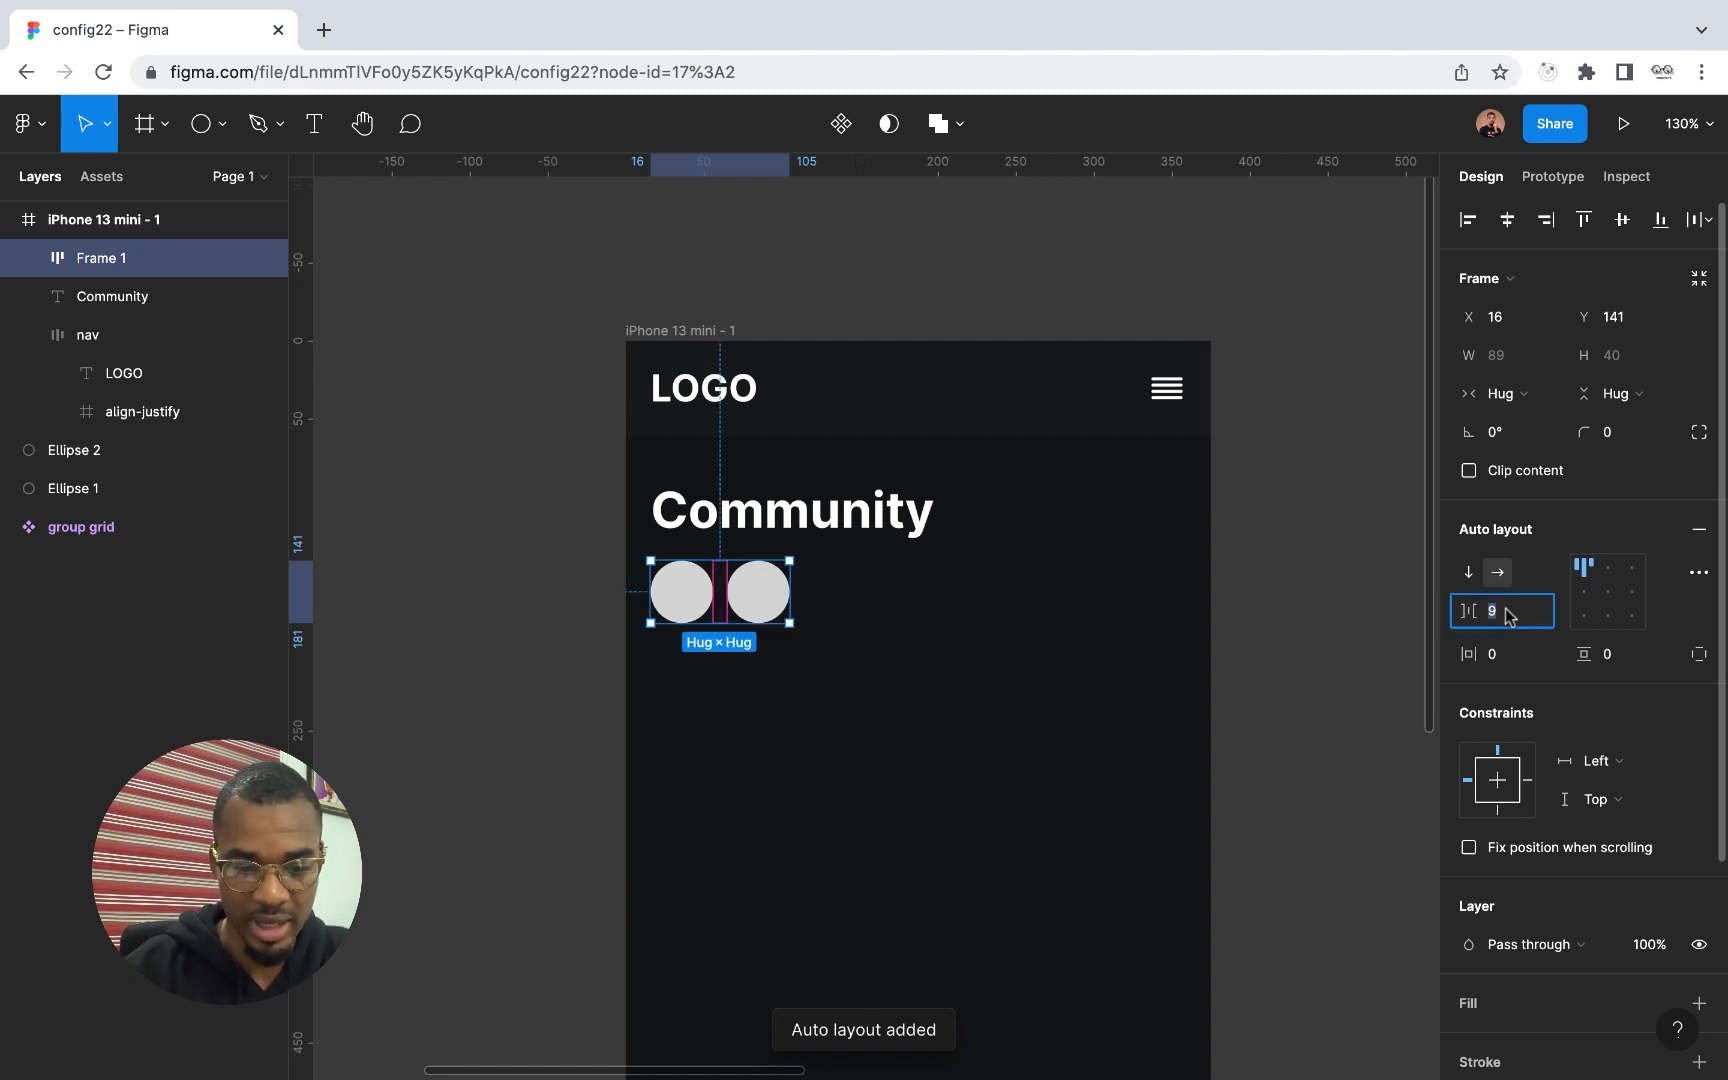
key("Return")
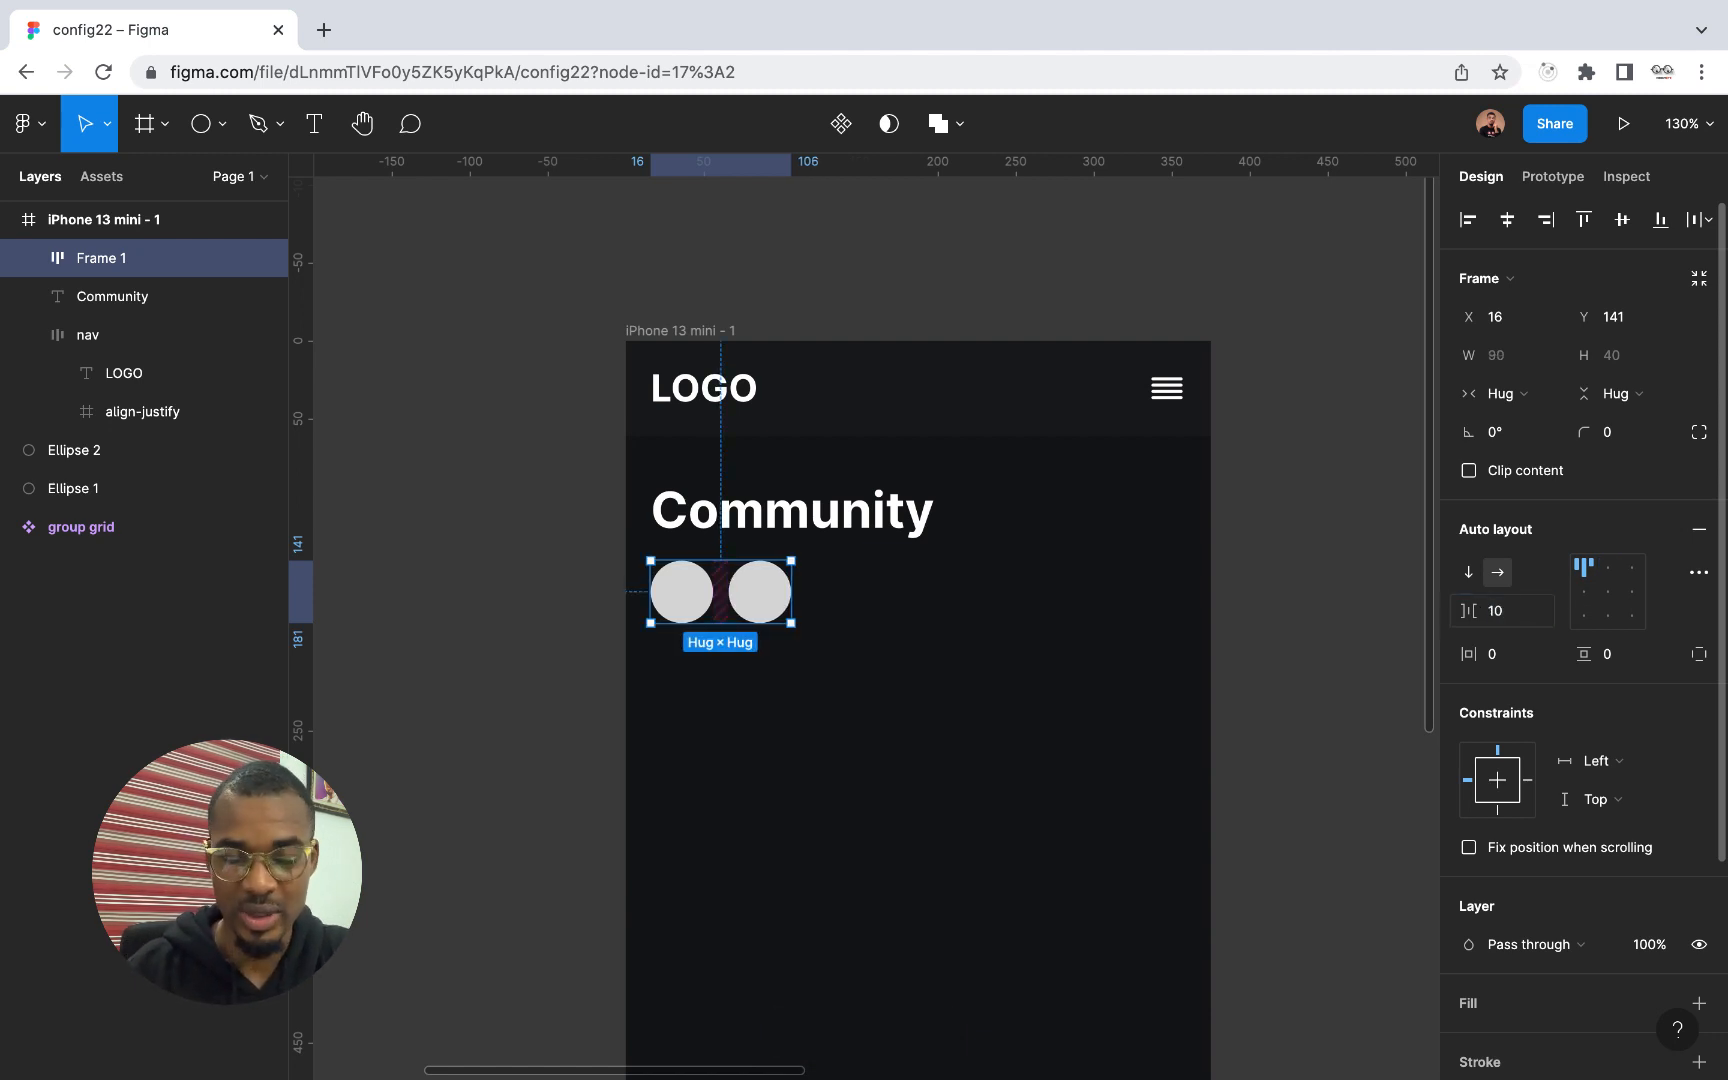
Rename the auto layout frame holding the circles as "profiles"
double_click(105, 262)
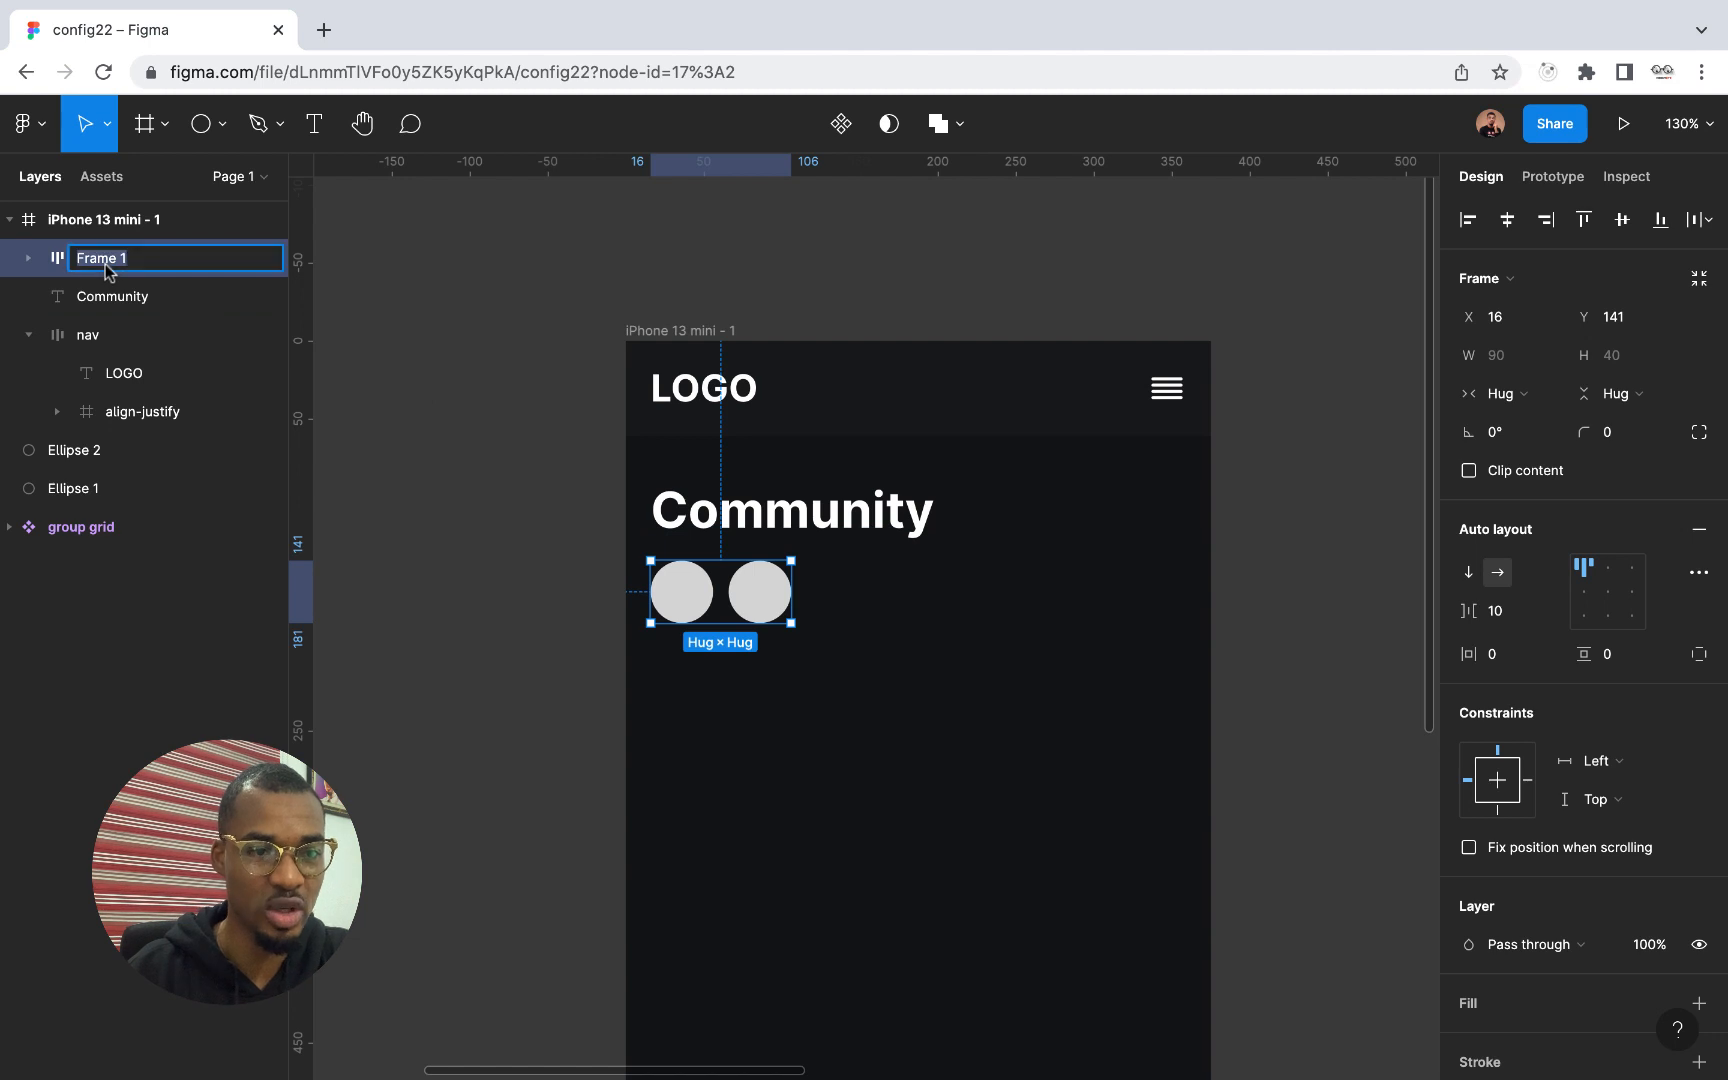
type("profi")
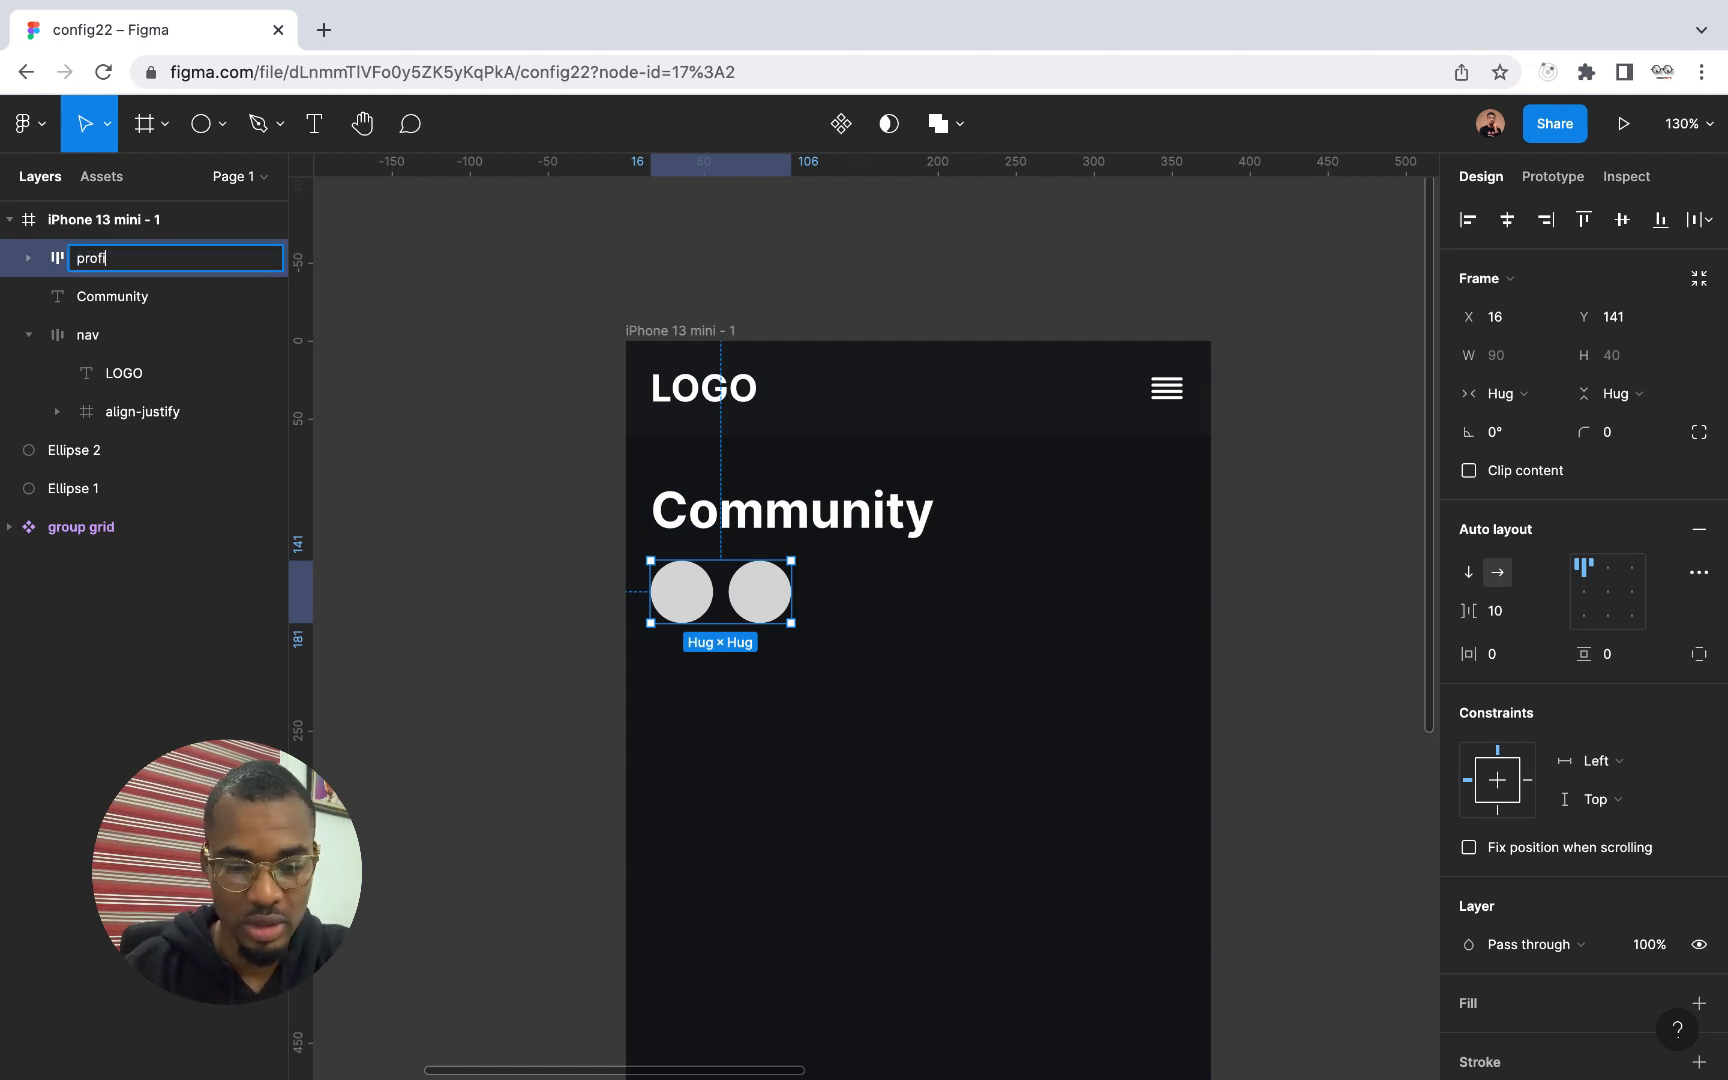
type("les")
key("Return")
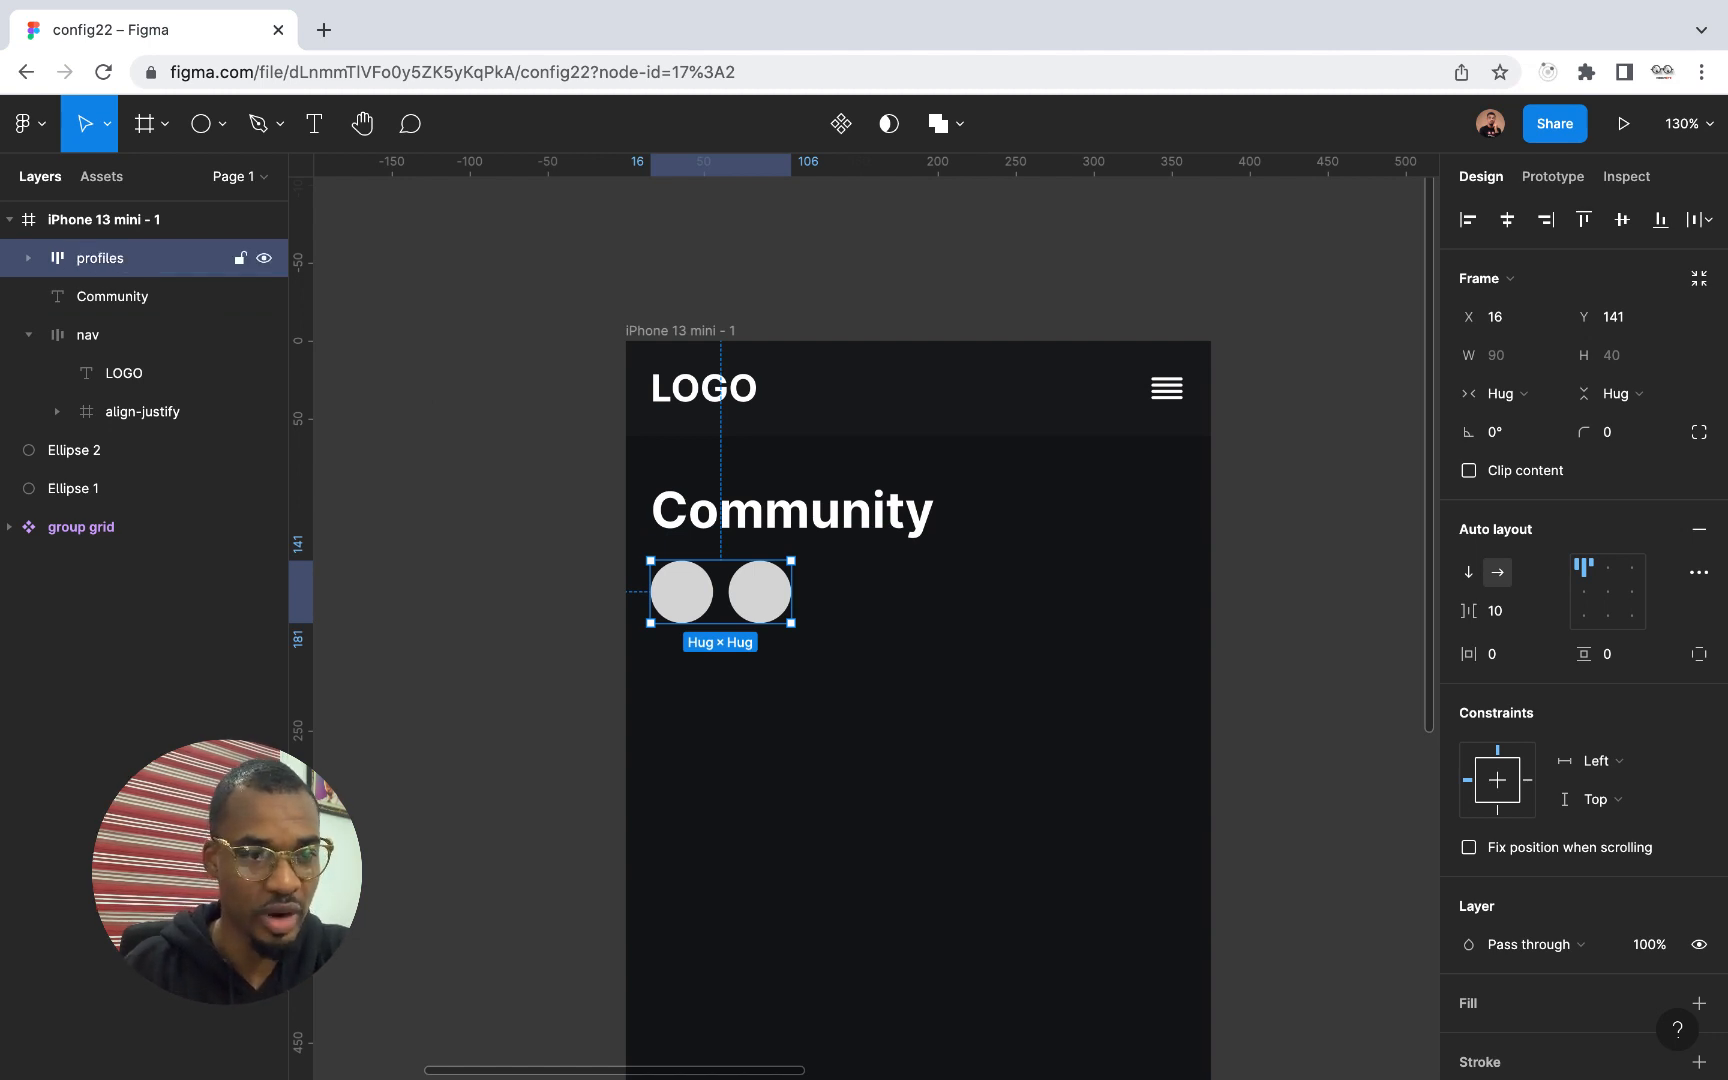
Duplicate the second circle inside the profiles frame three times to make a row of five circles
left_click(29, 260)
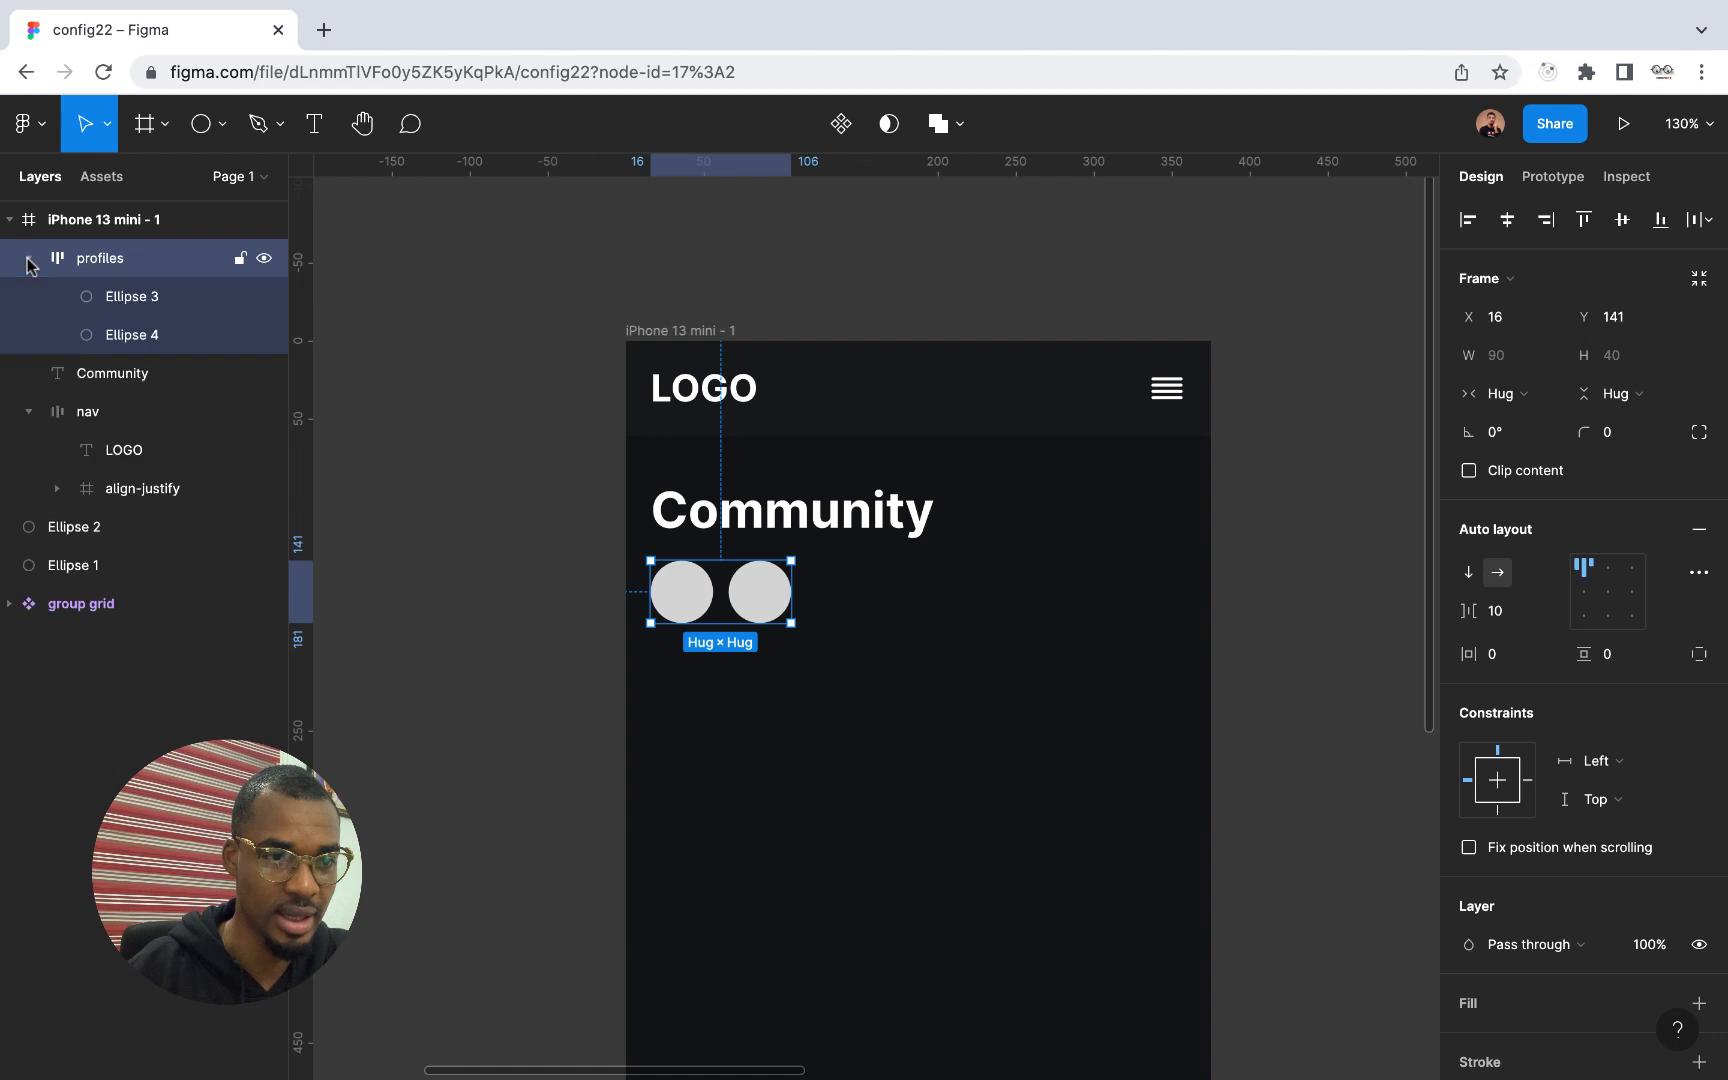
left_click(124, 308)
left_click(155, 336)
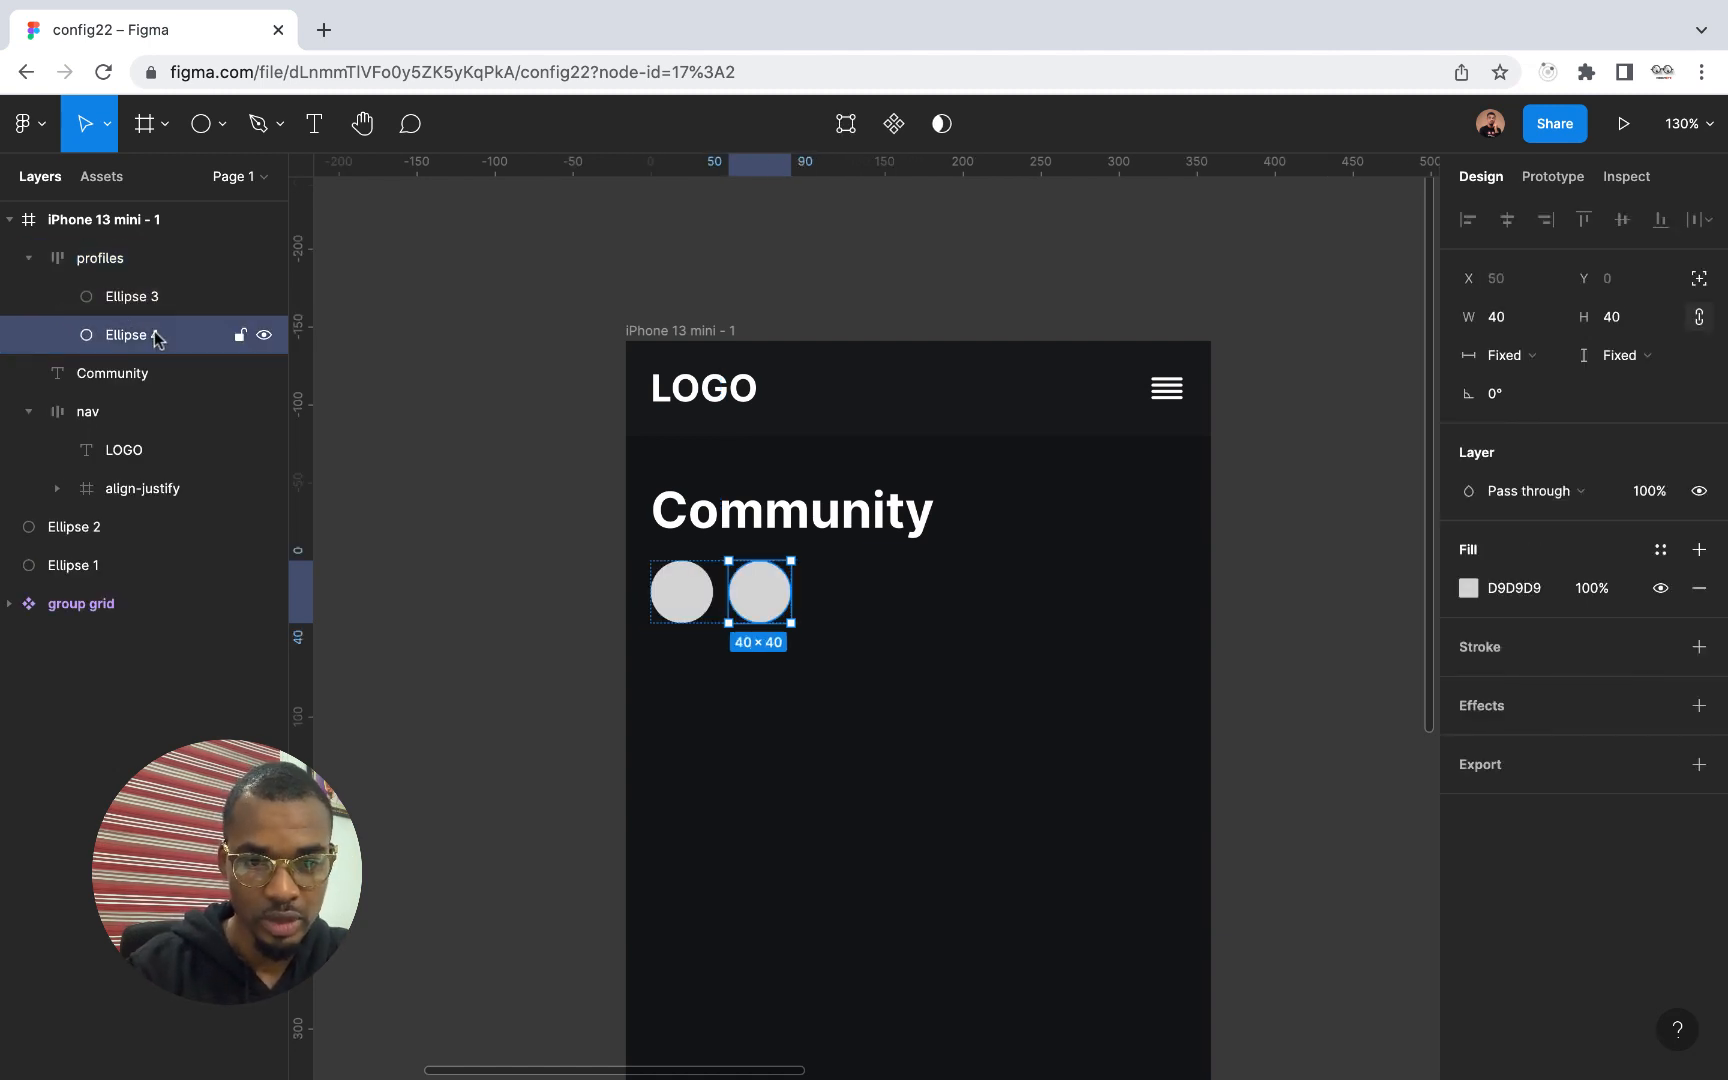
key("ctrl+d")
key("ctrl+d")
key("ctrl+d")
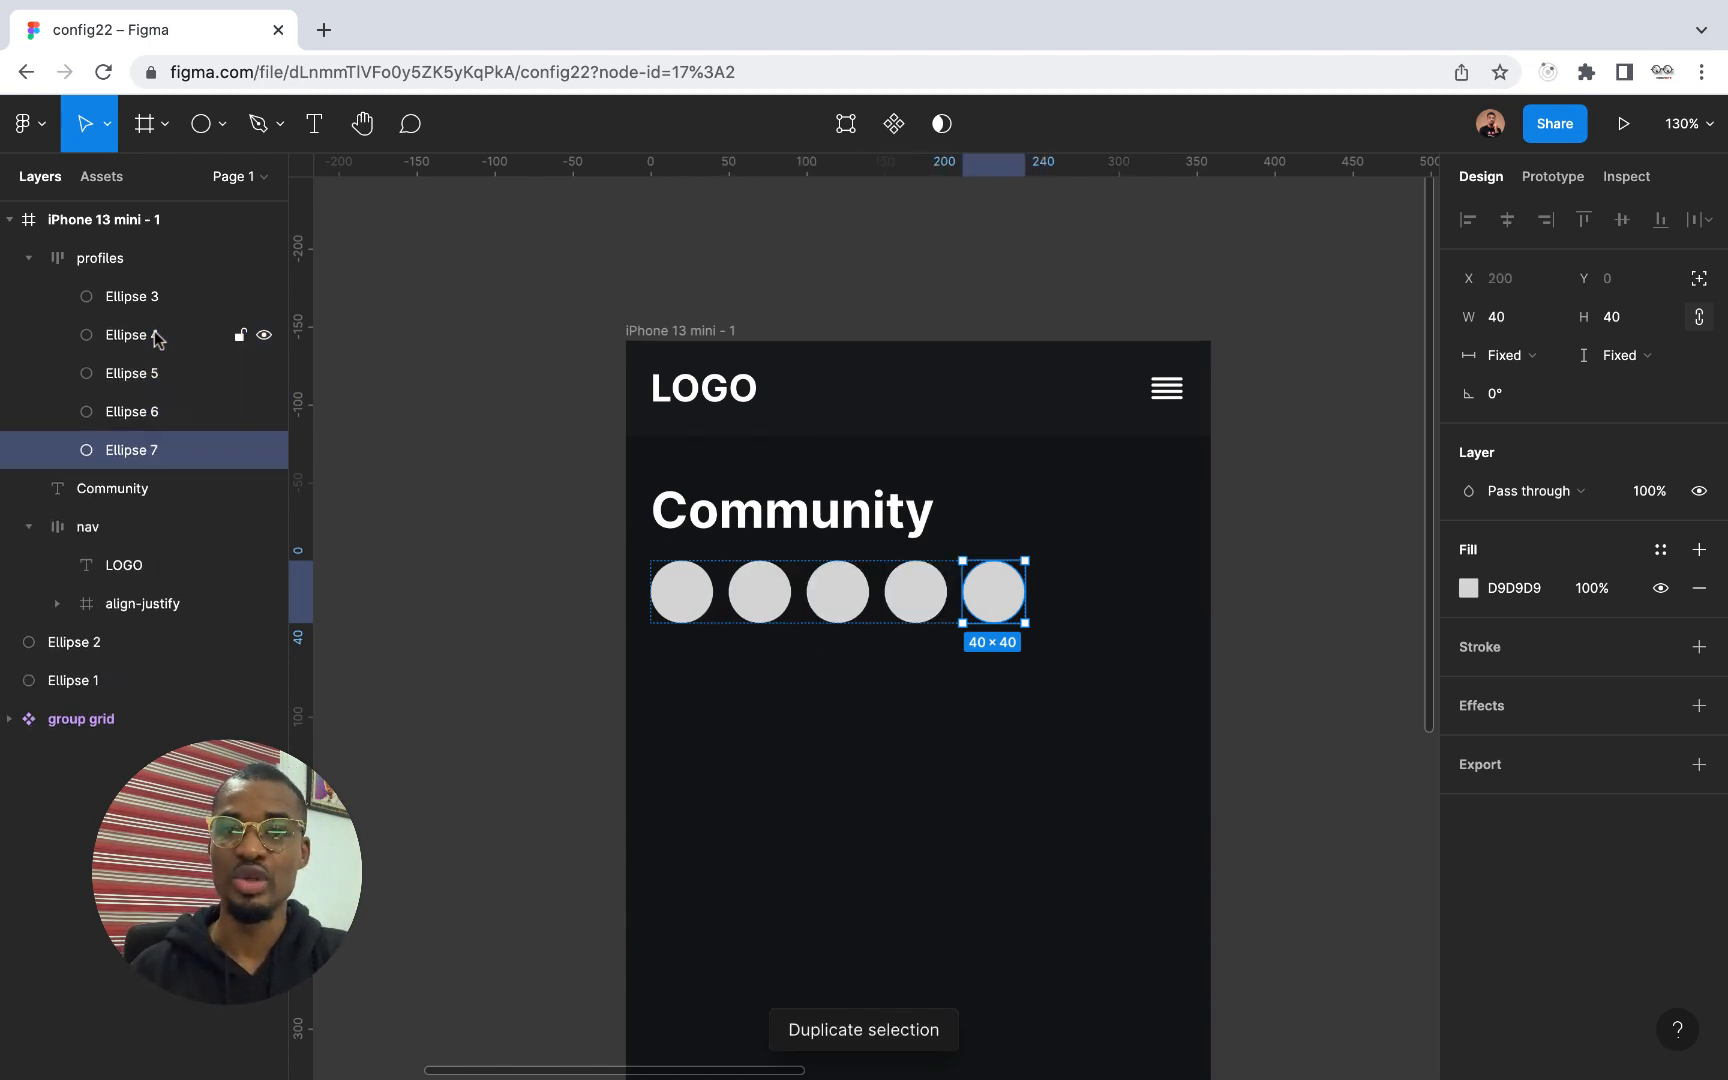
Start placing images from disk and browse to the splash images folder inside Downloads
left_click(219, 128)
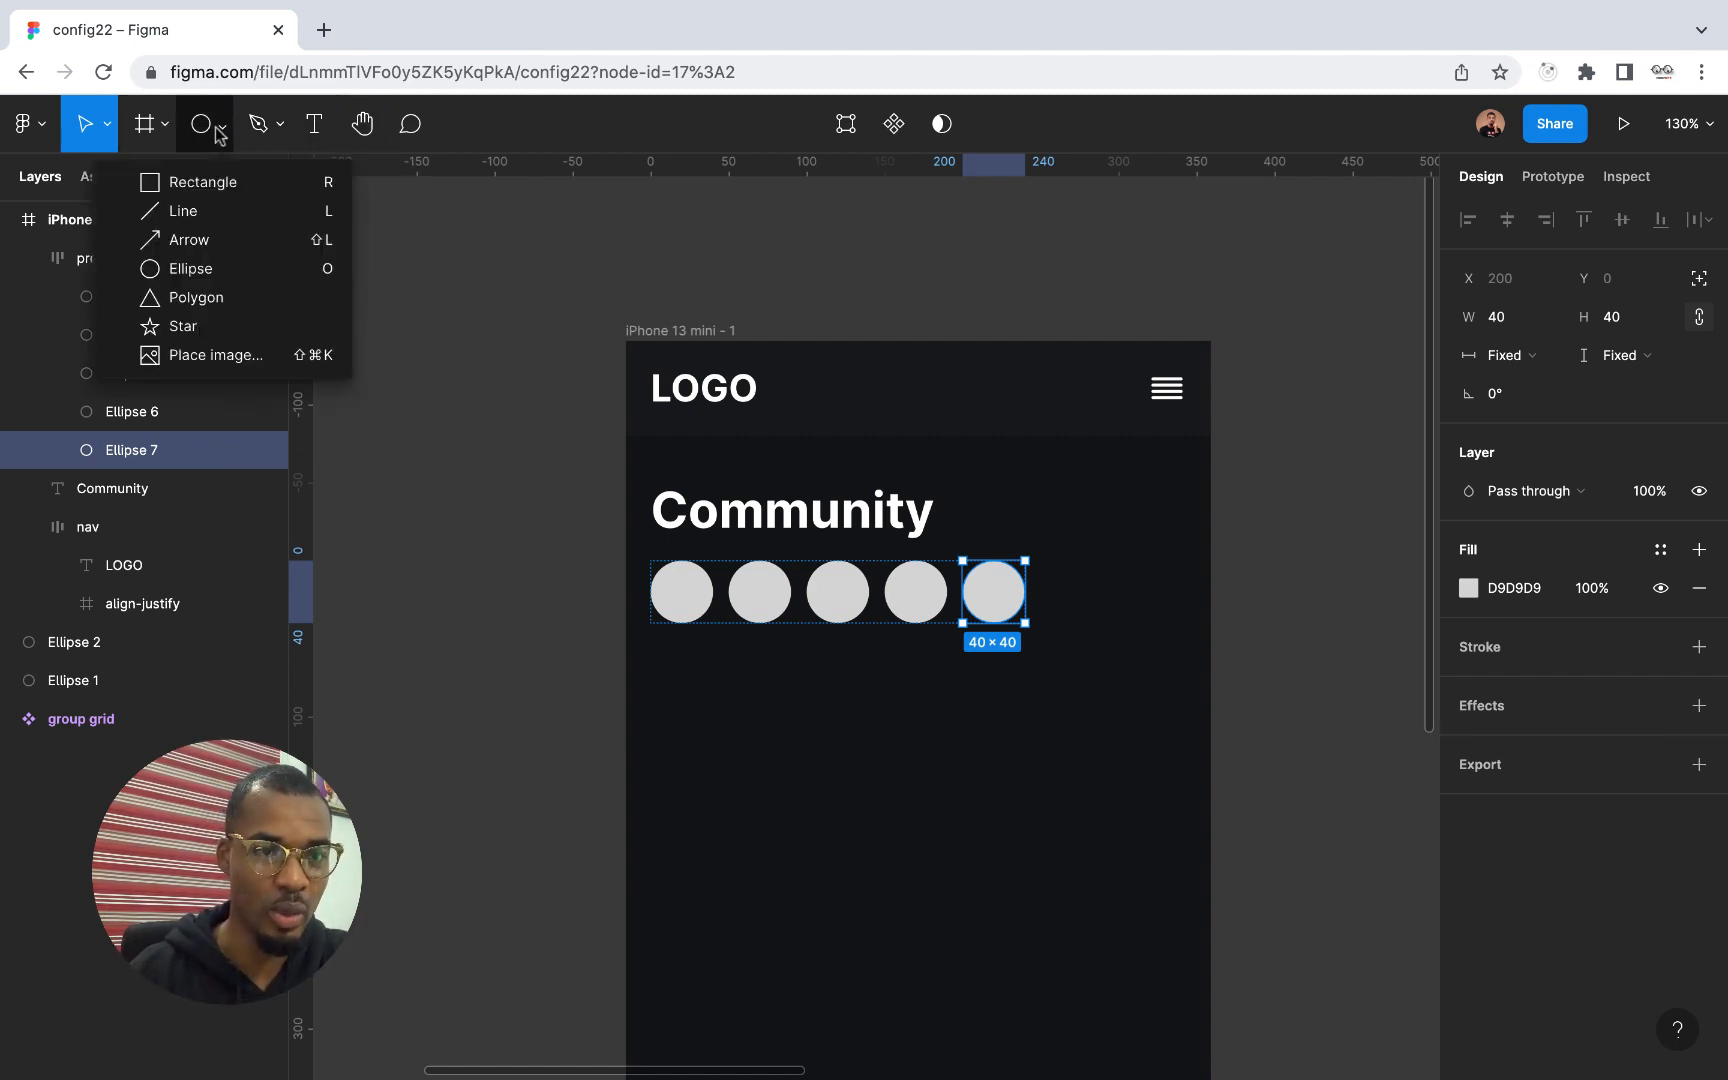
left_click(165, 124)
left_click(207, 127)
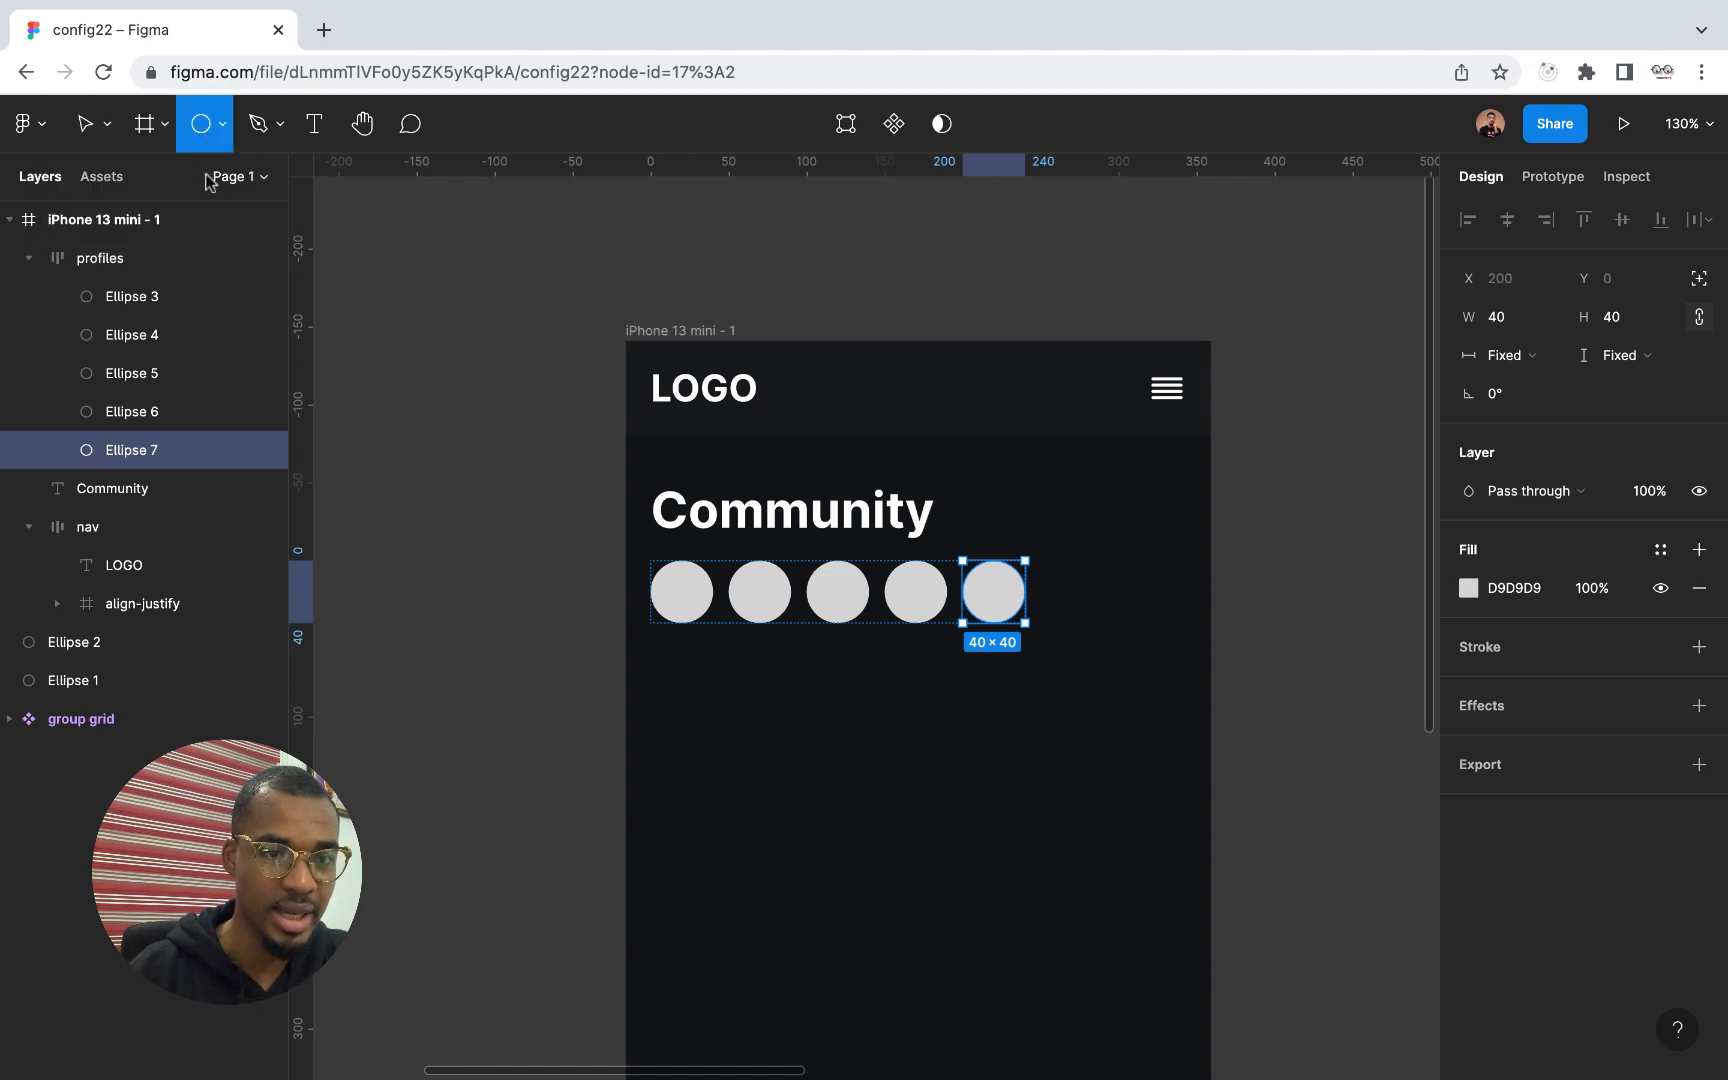
left_click(219, 124)
left_click(193, 358)
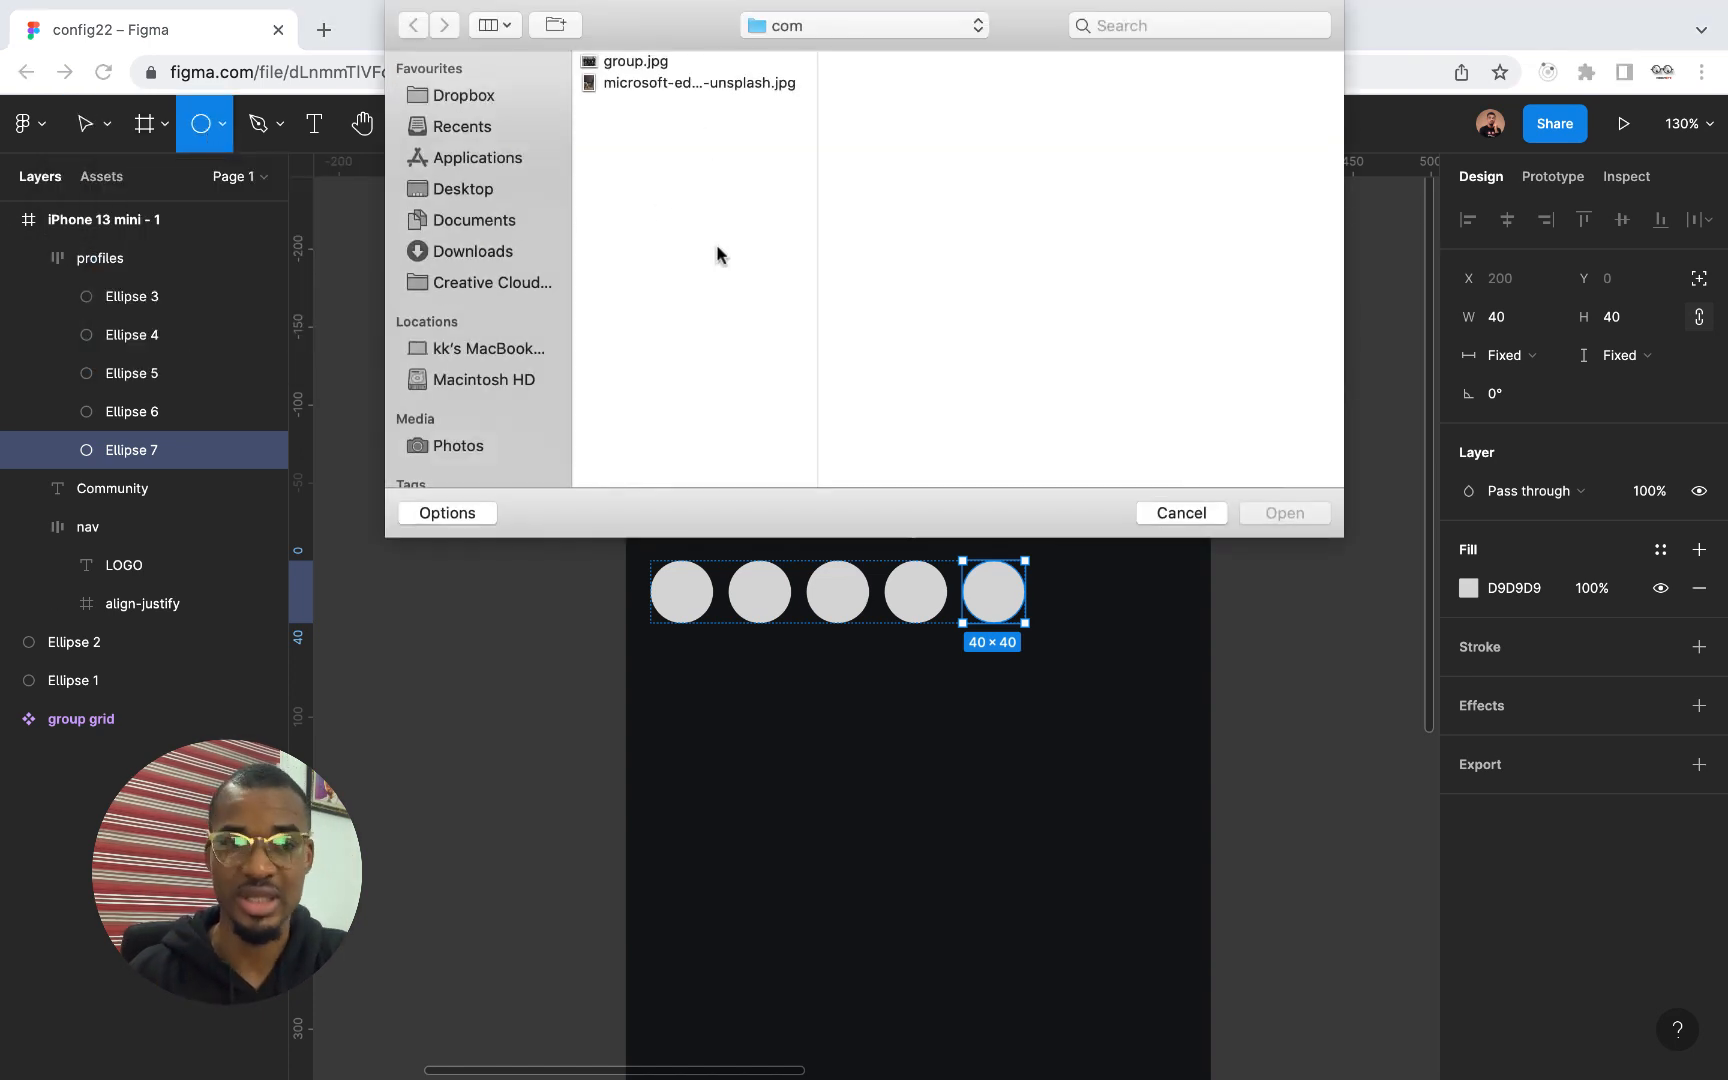
left_click(481, 253)
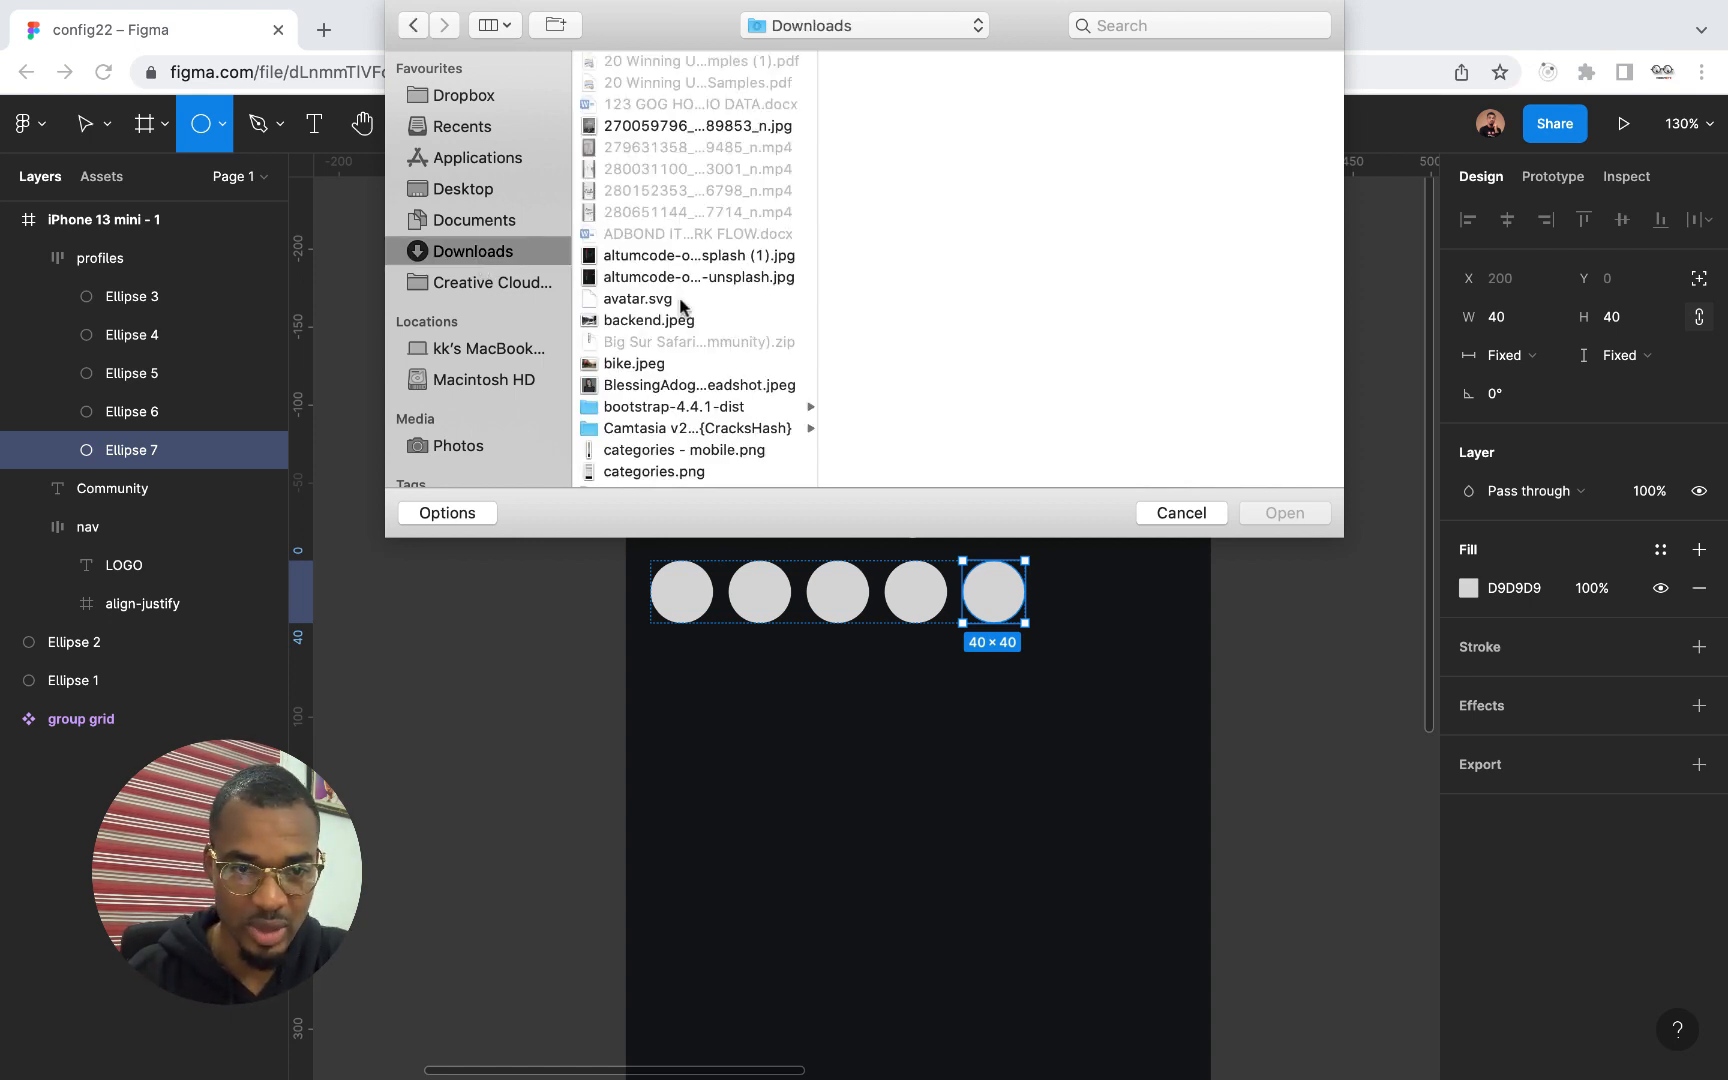
scroll(680, 305, "down", 20)
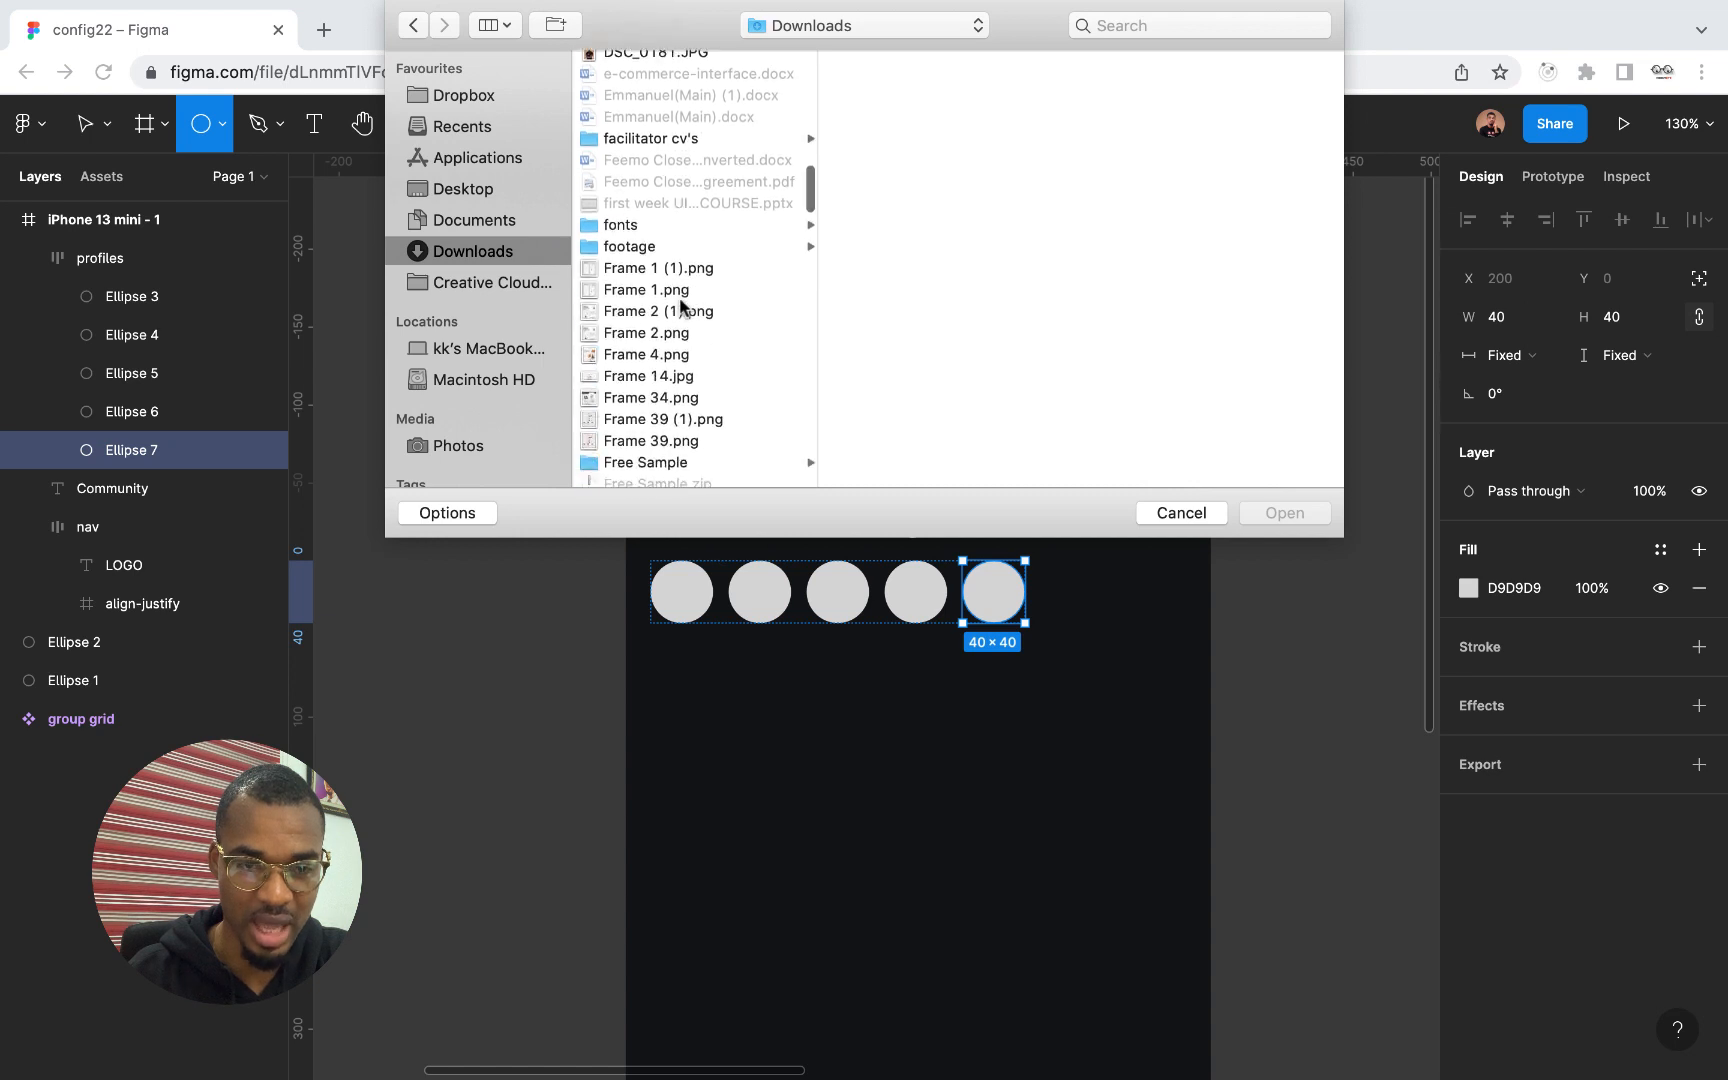
scroll(684, 308, "down", 5)
type("sp")
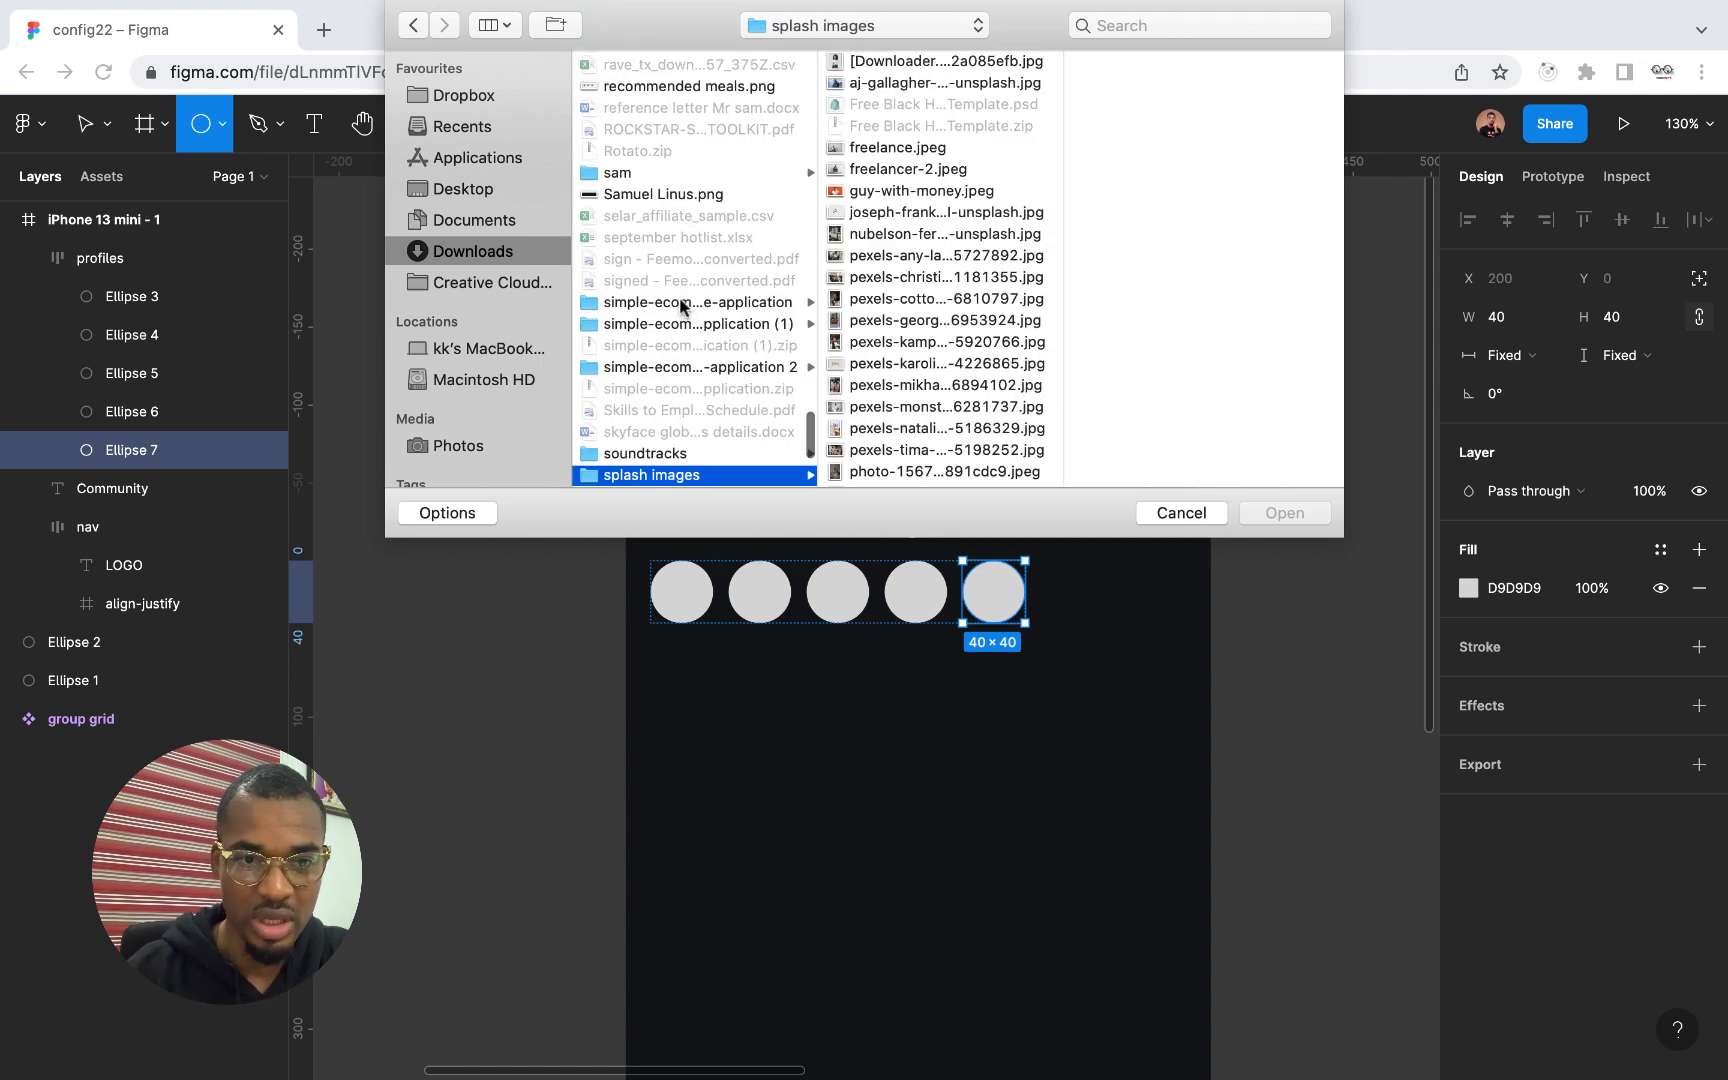
Load four portrait photos for placement: the Downloader.la image, the pexels files ending 6894102 and 6953924, and the last unsplash photo in the folder
left_click(886, 63)
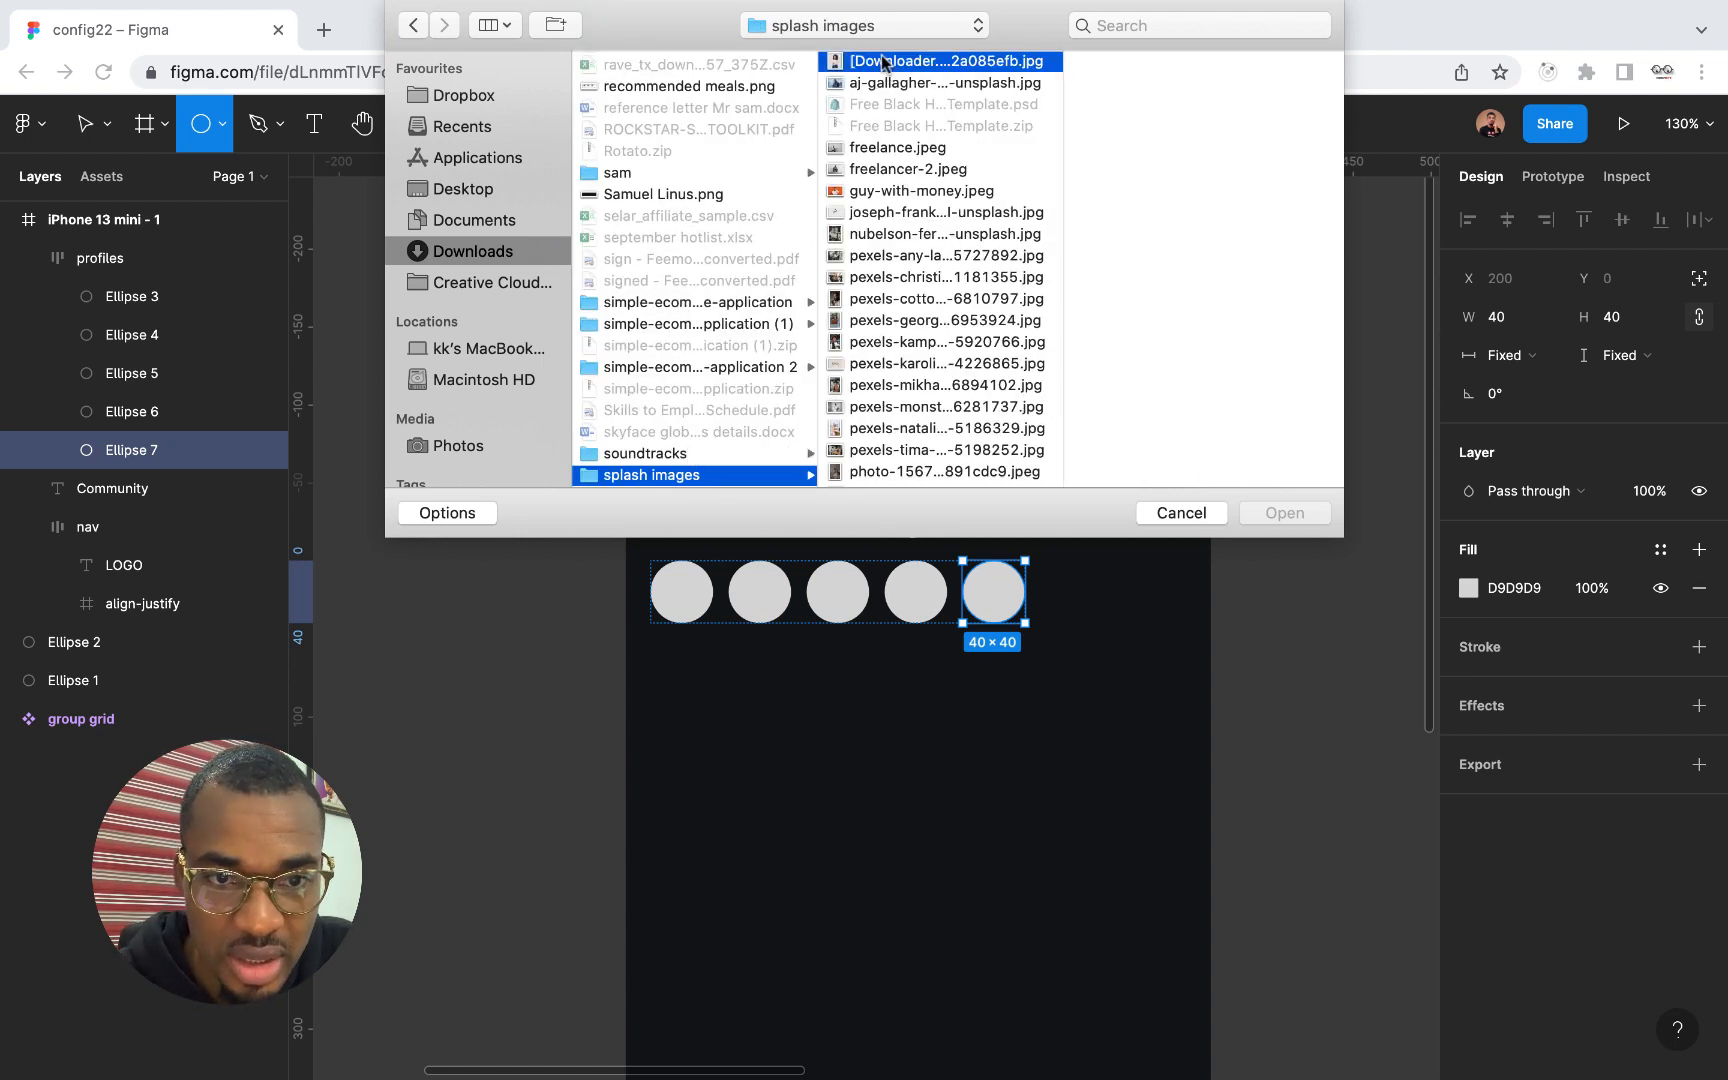
left_click(884, 386, "super")
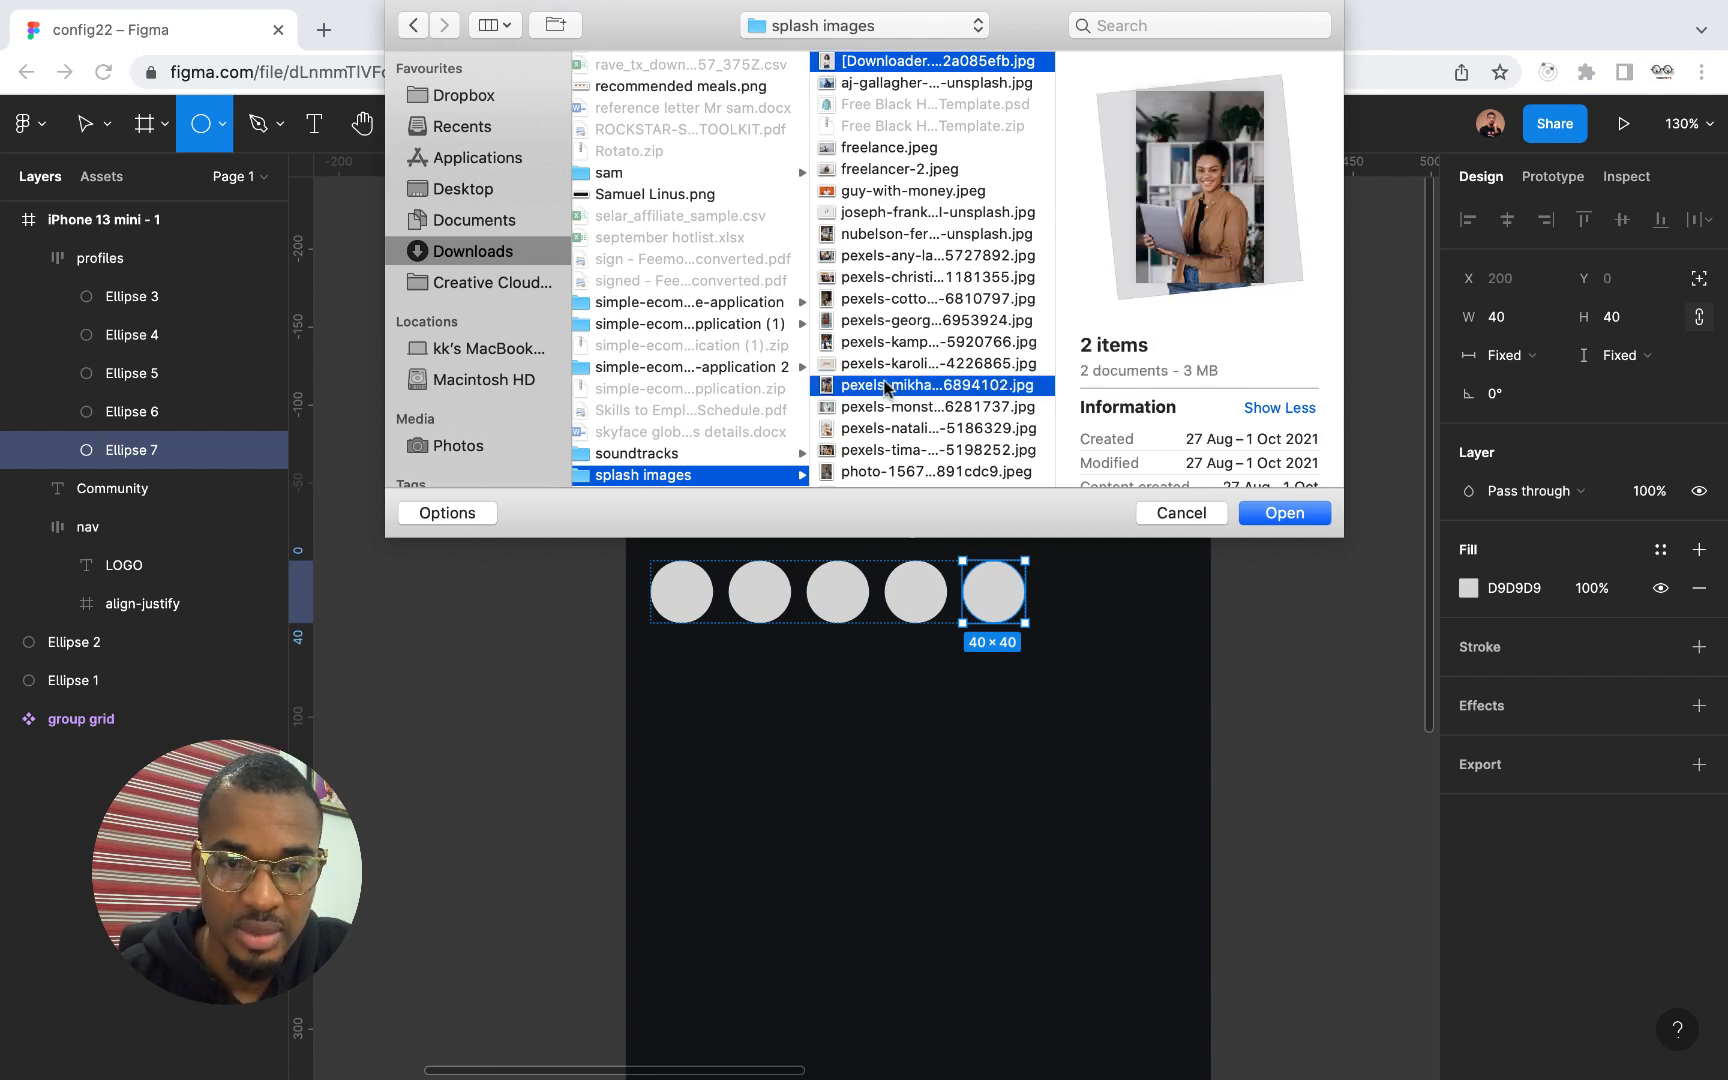
left_click(874, 322, "super")
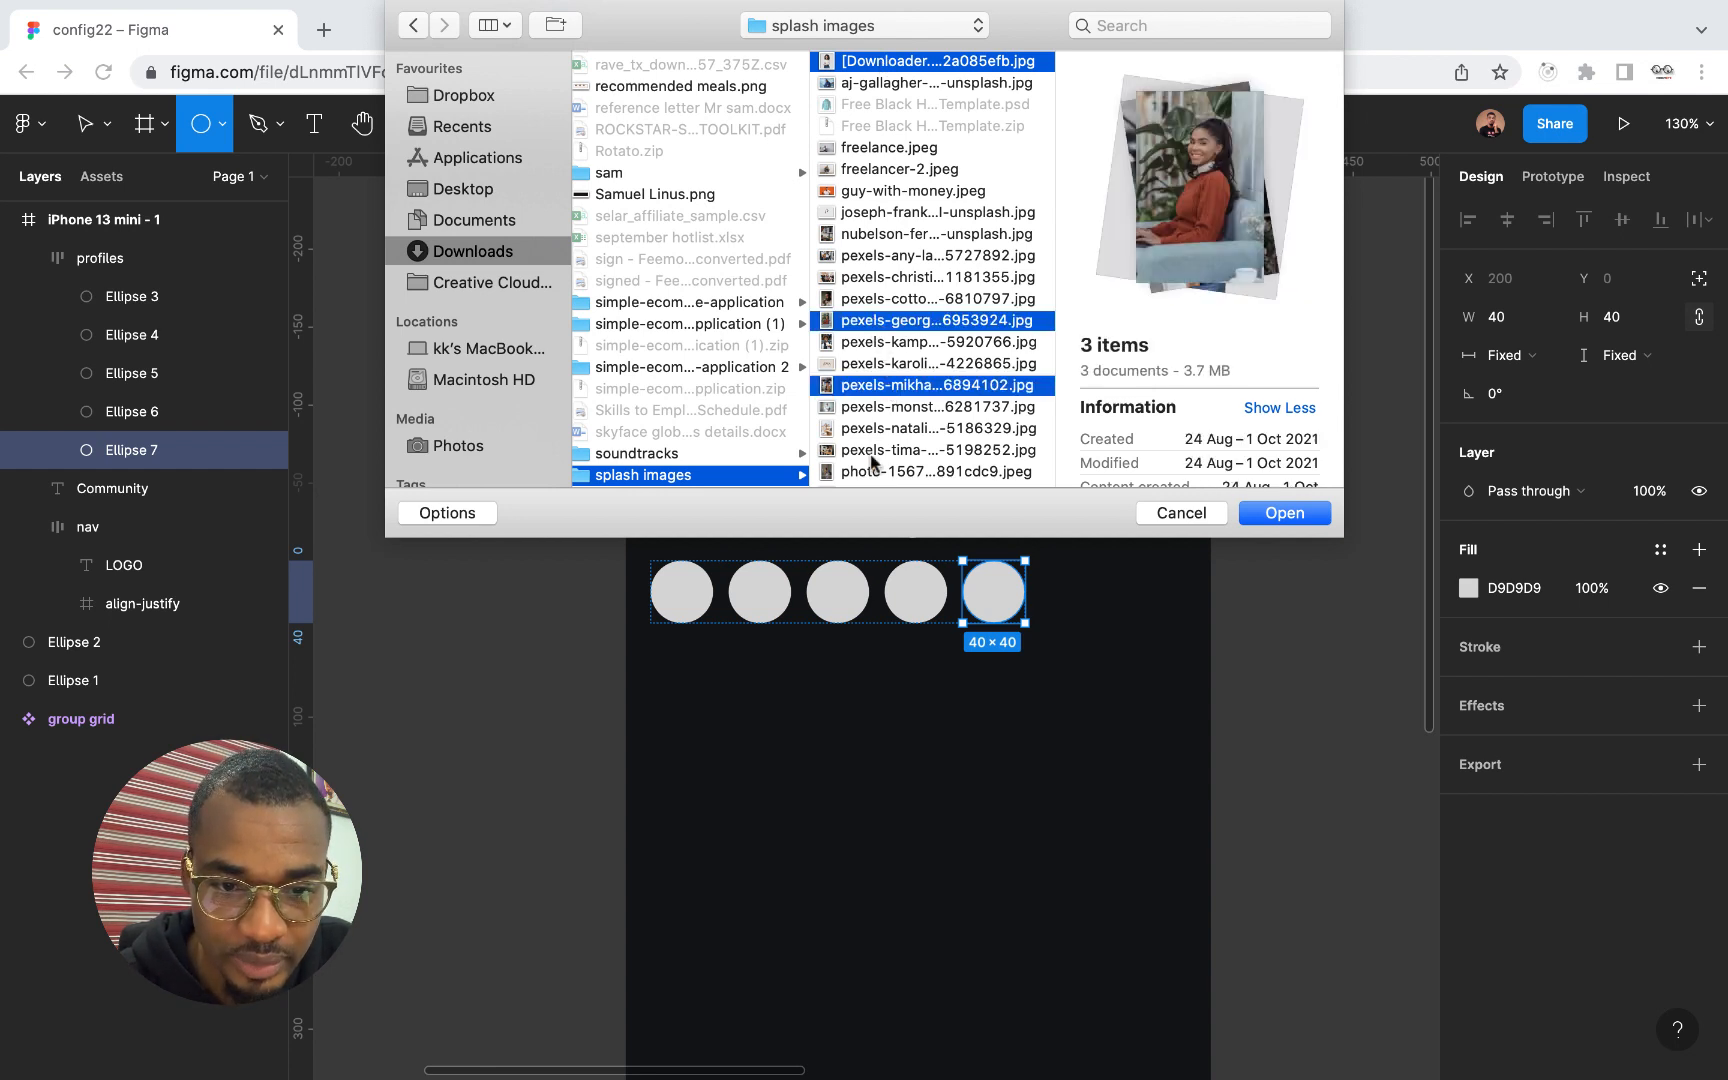
scroll(873, 462, "down", 5)
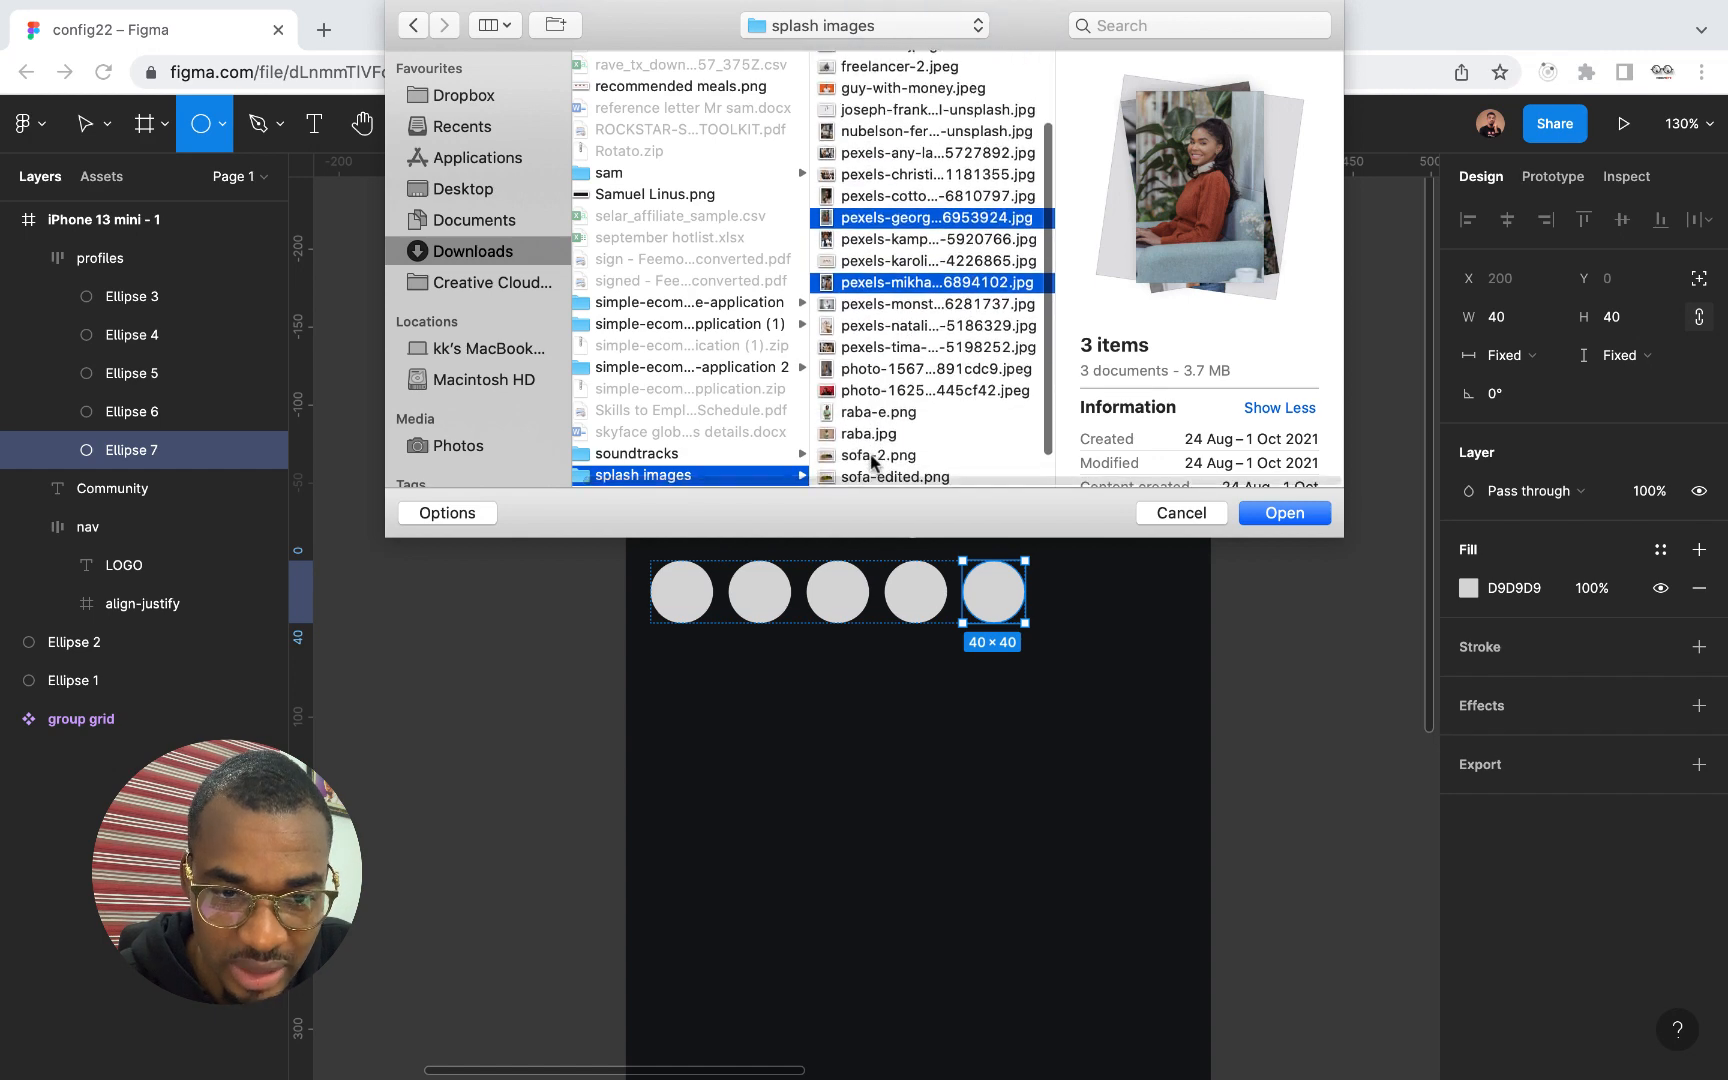
scroll(868, 413, "down", 1)
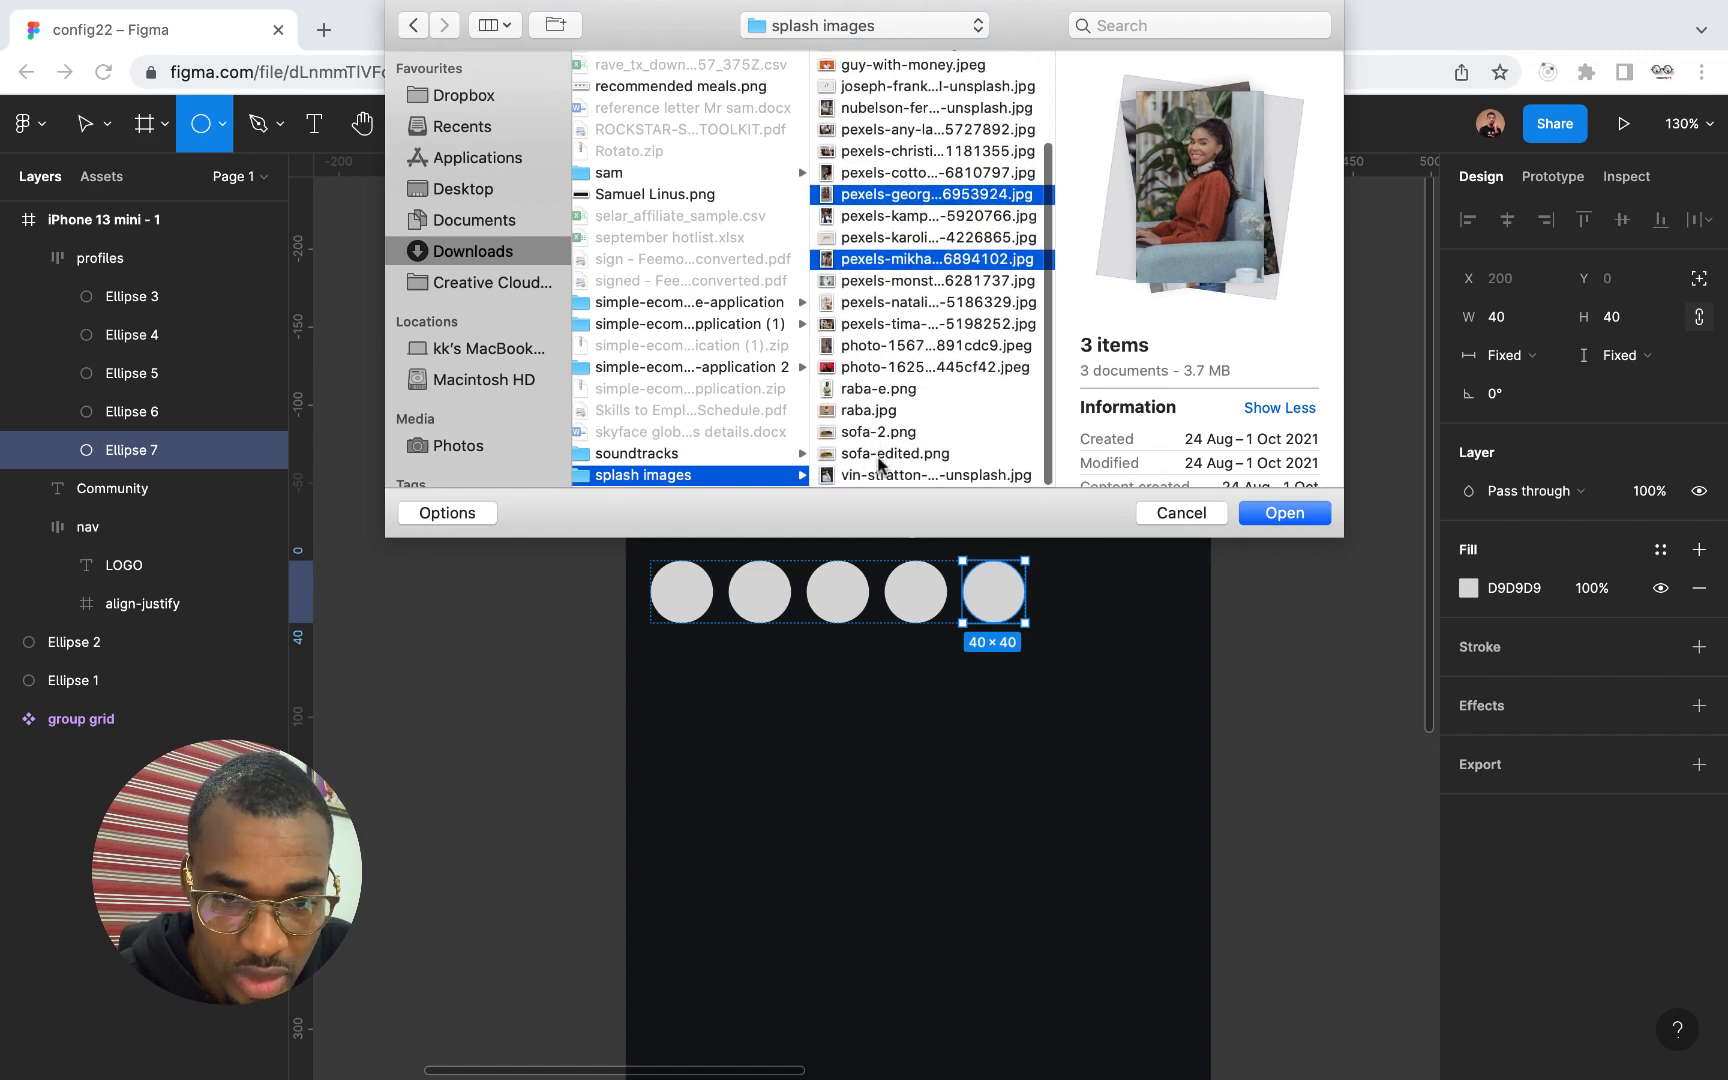
left_click(881, 477, "super")
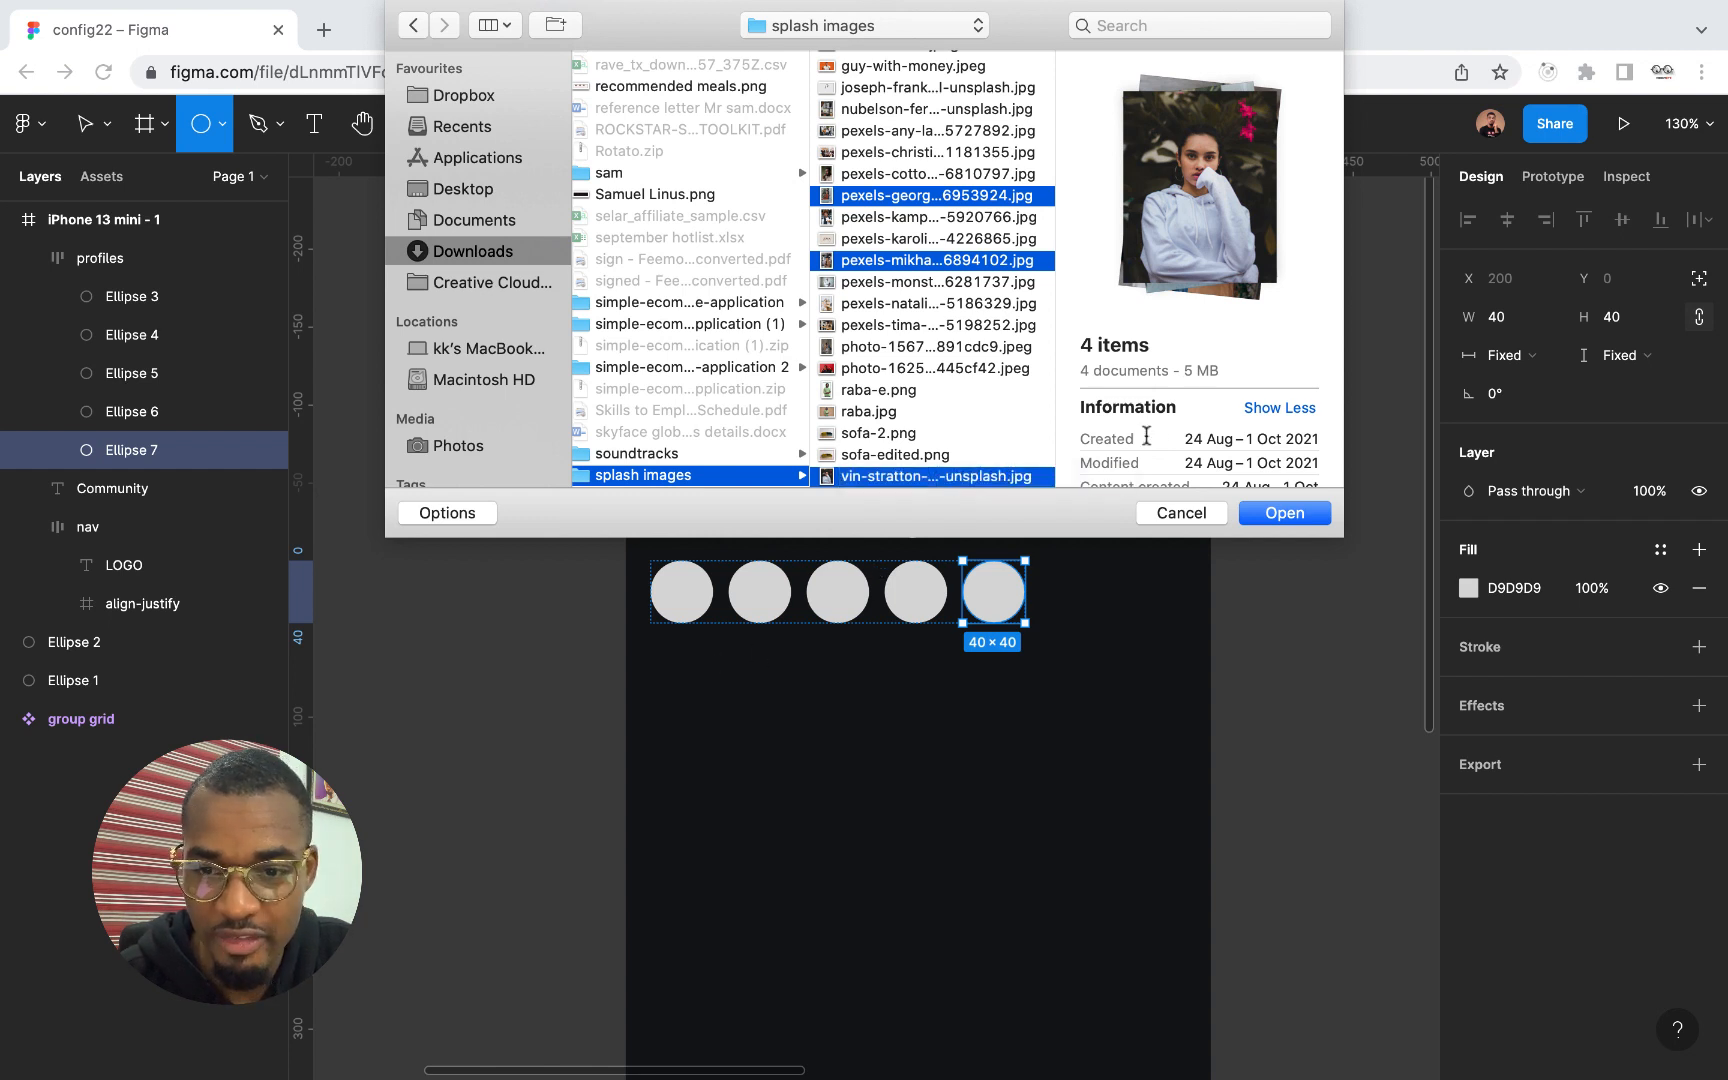
left_click(1285, 513)
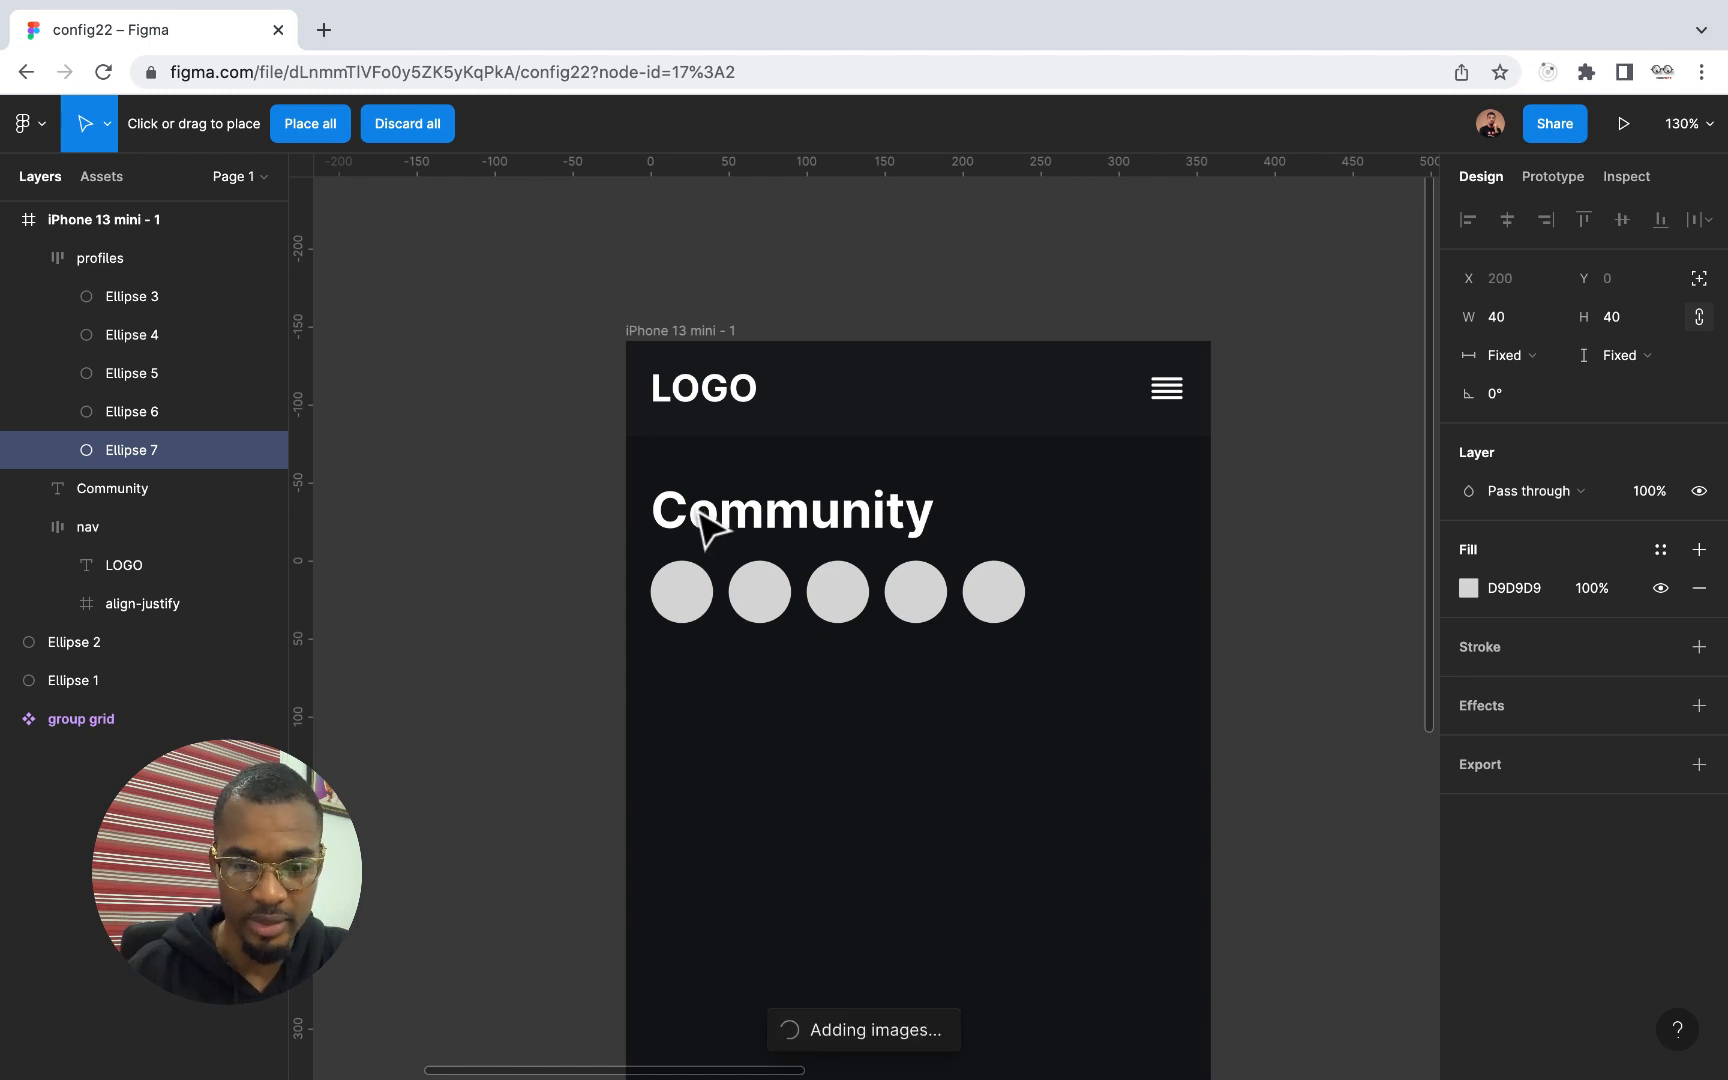
Place the four loaded photos into the first four profile circles in order and delete the empty fifth circle
left_click(672, 588)
left_click(760, 591)
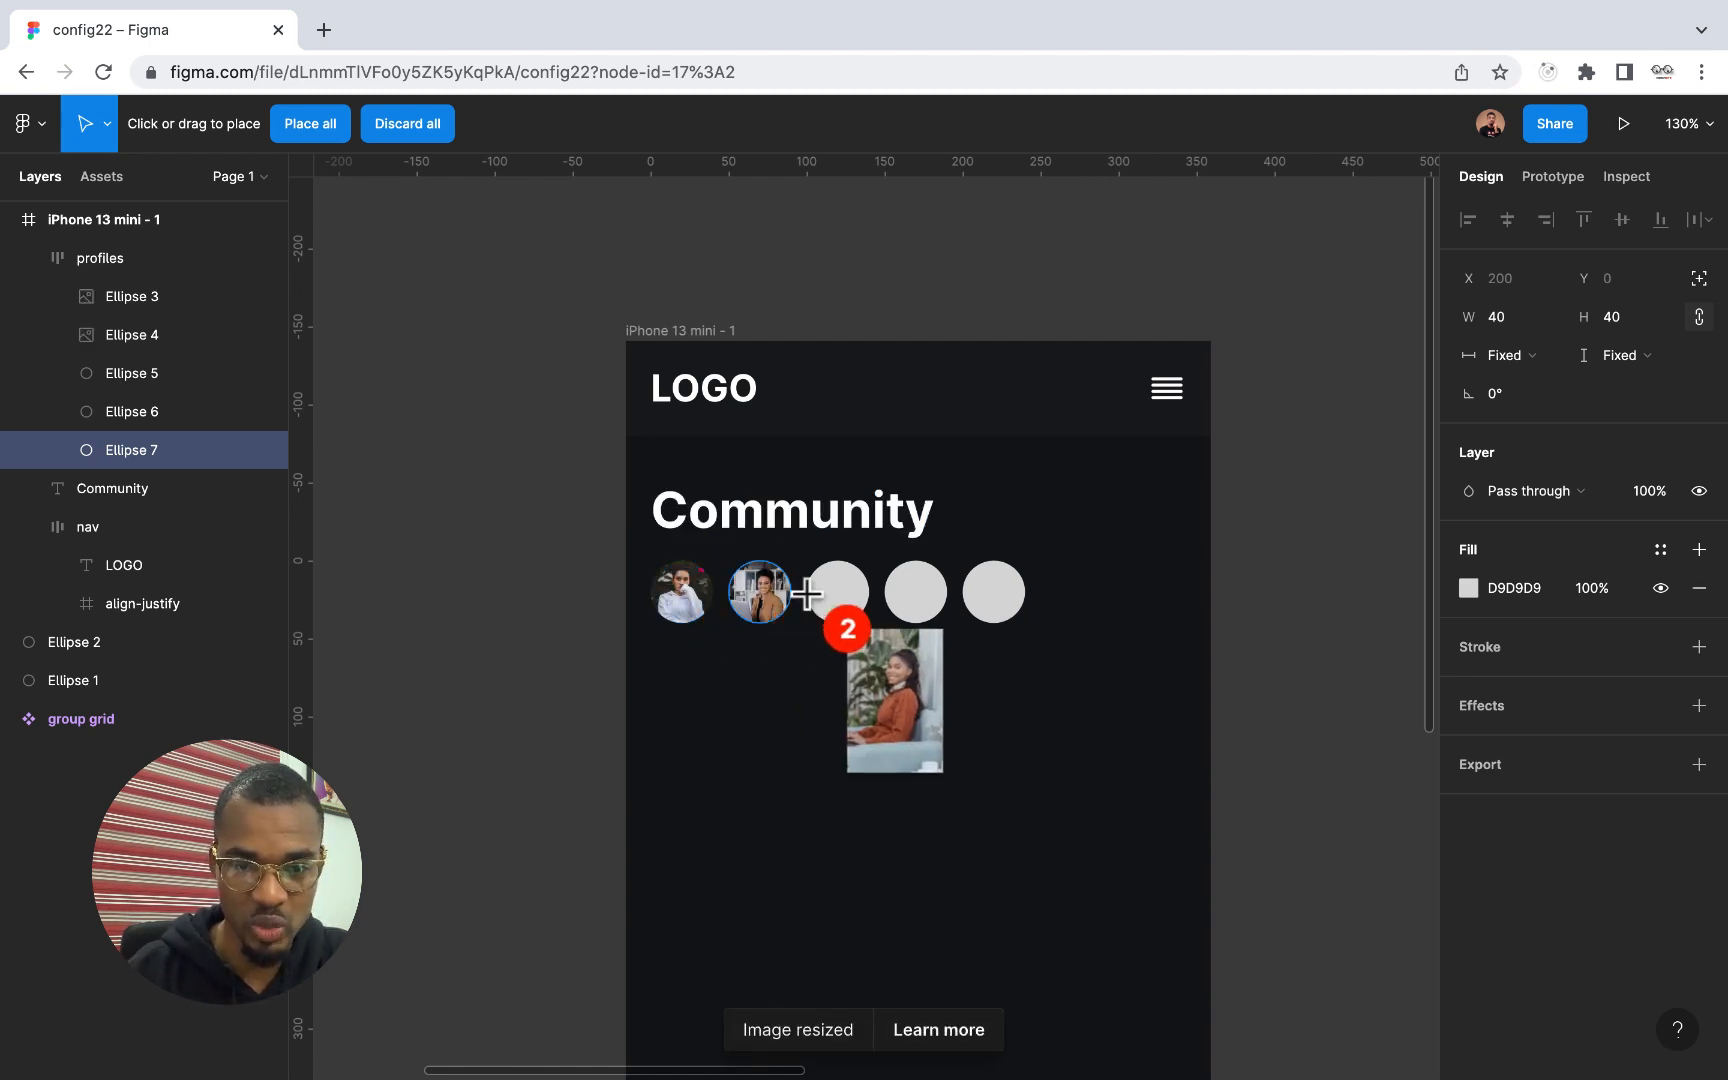
left_click(823, 594)
left_click(915, 591)
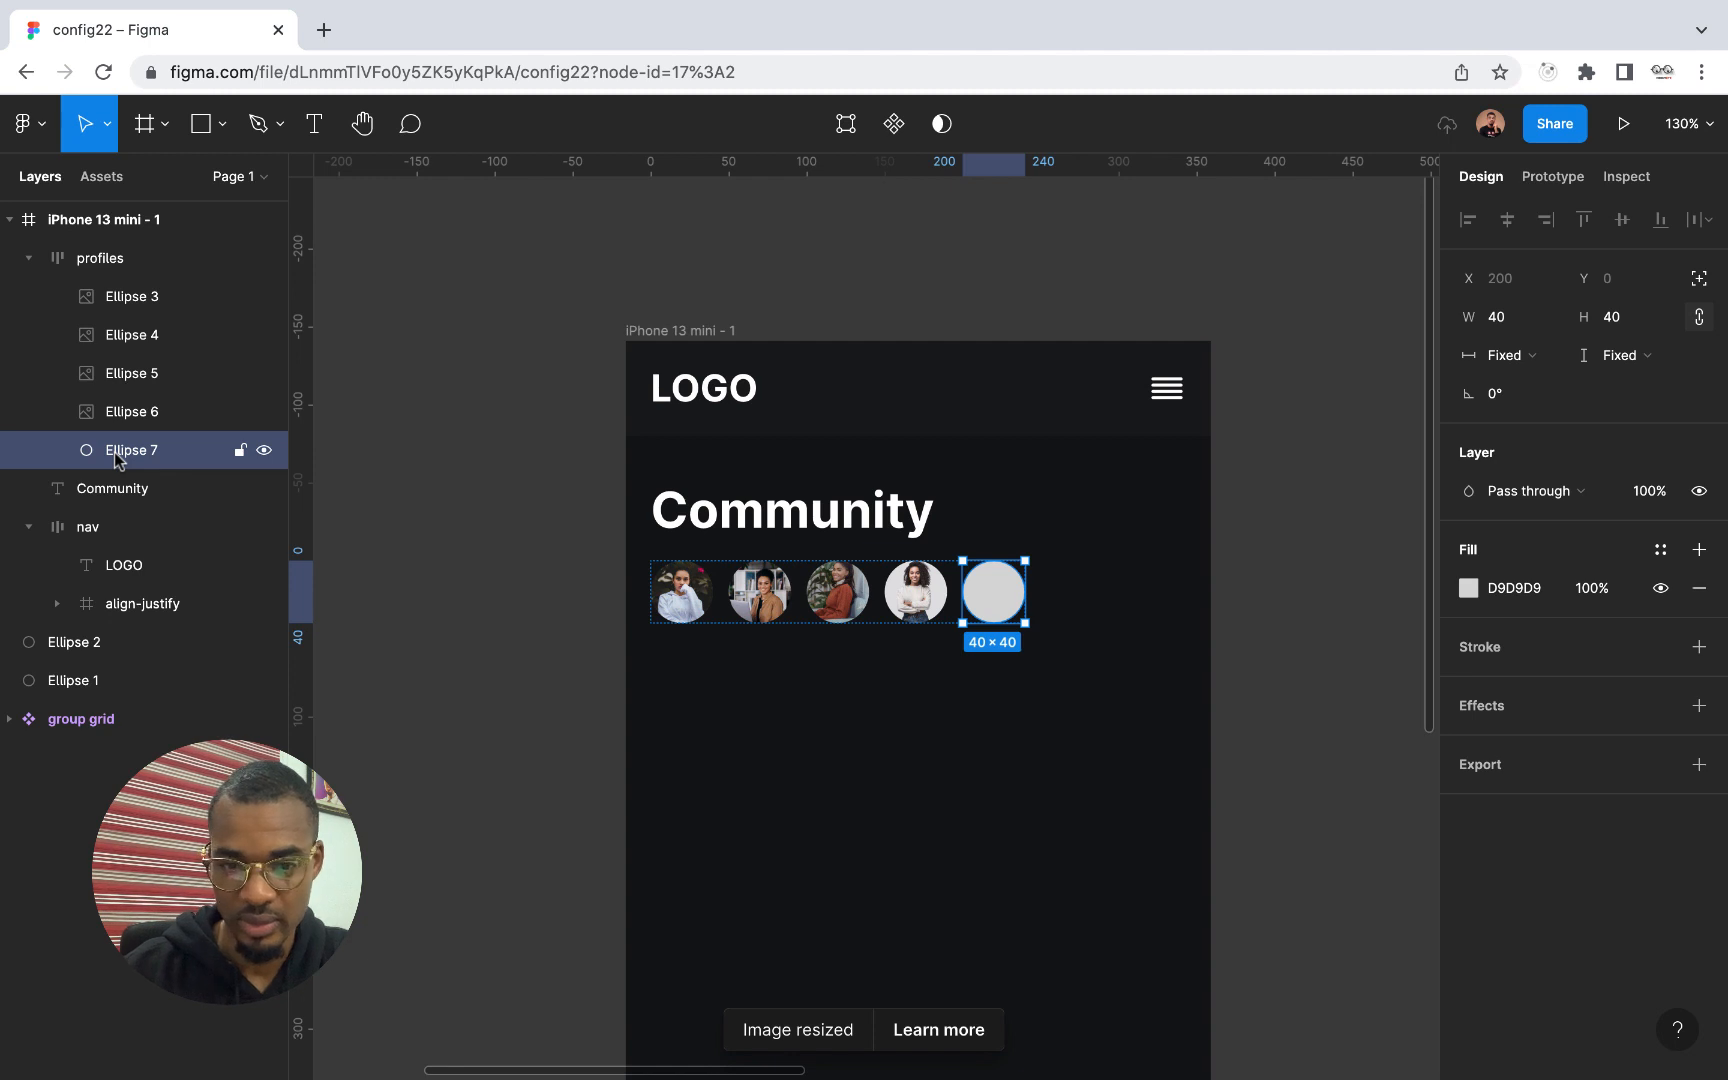
key("Delete")
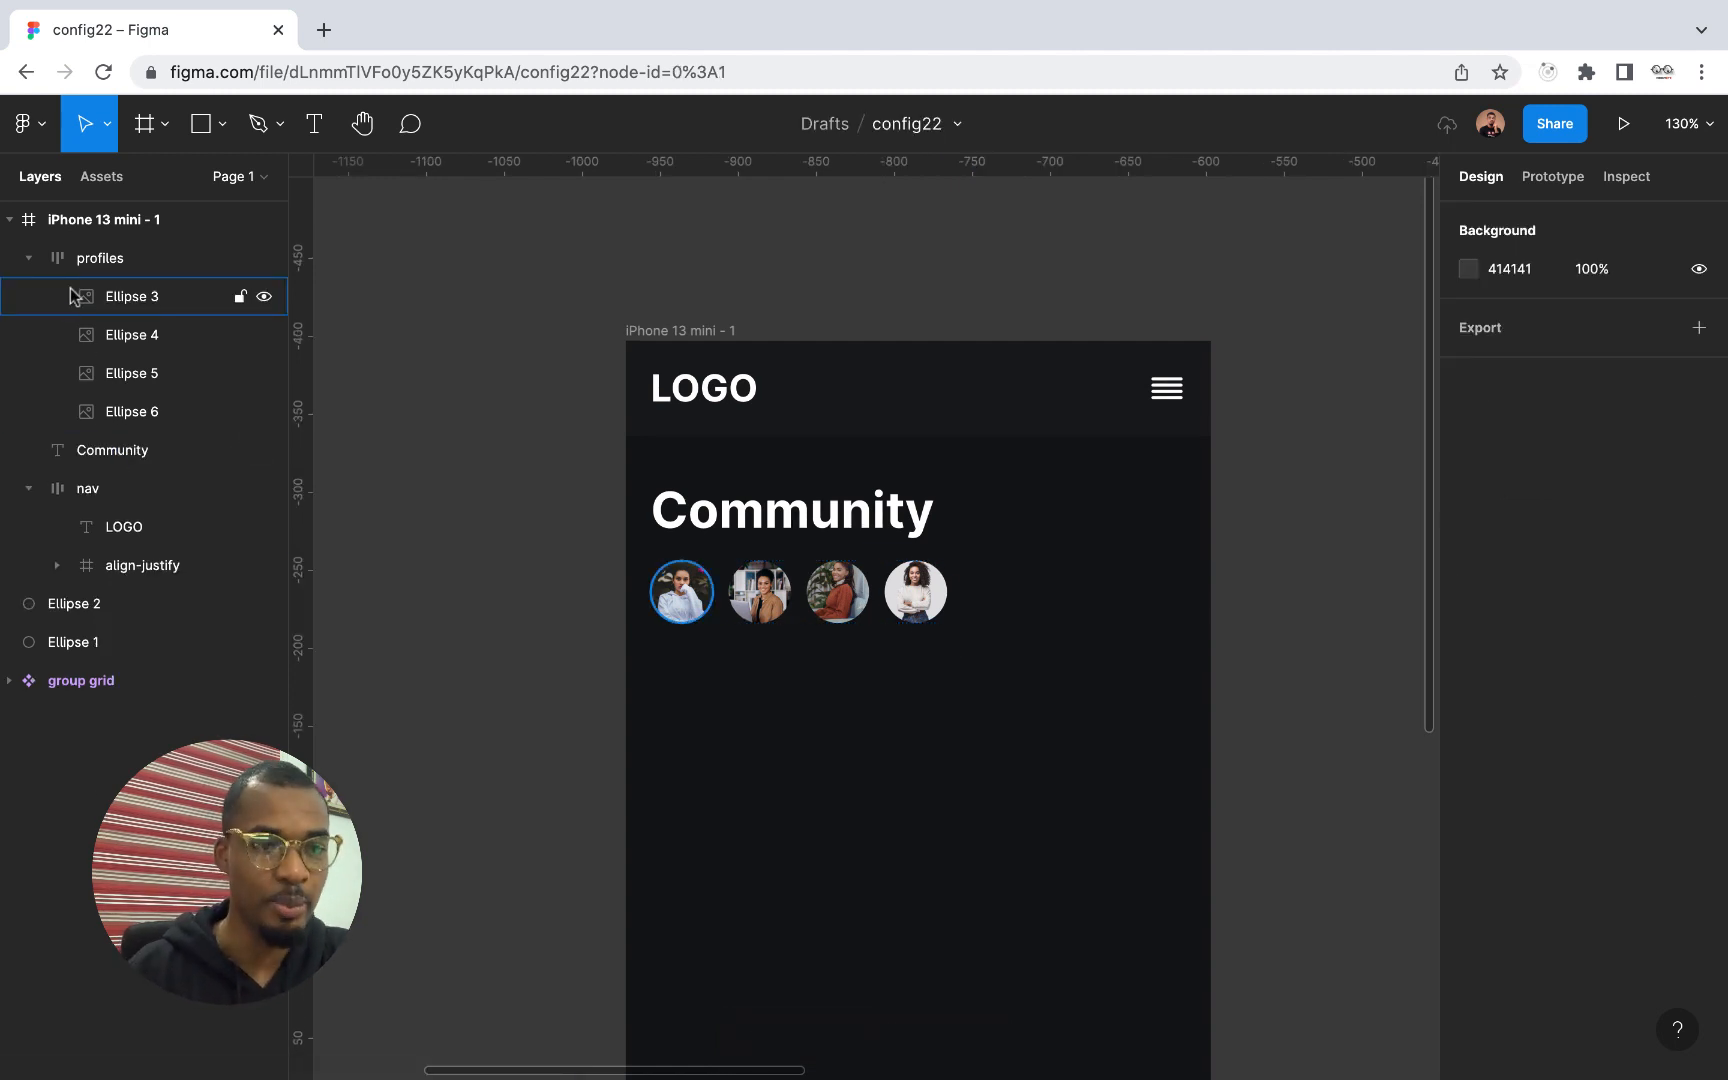
Try the vertical direction on the profiles frame, restore horizontal, and set the spacing between items to -10 so the pictures overlap
left_click(90, 262)
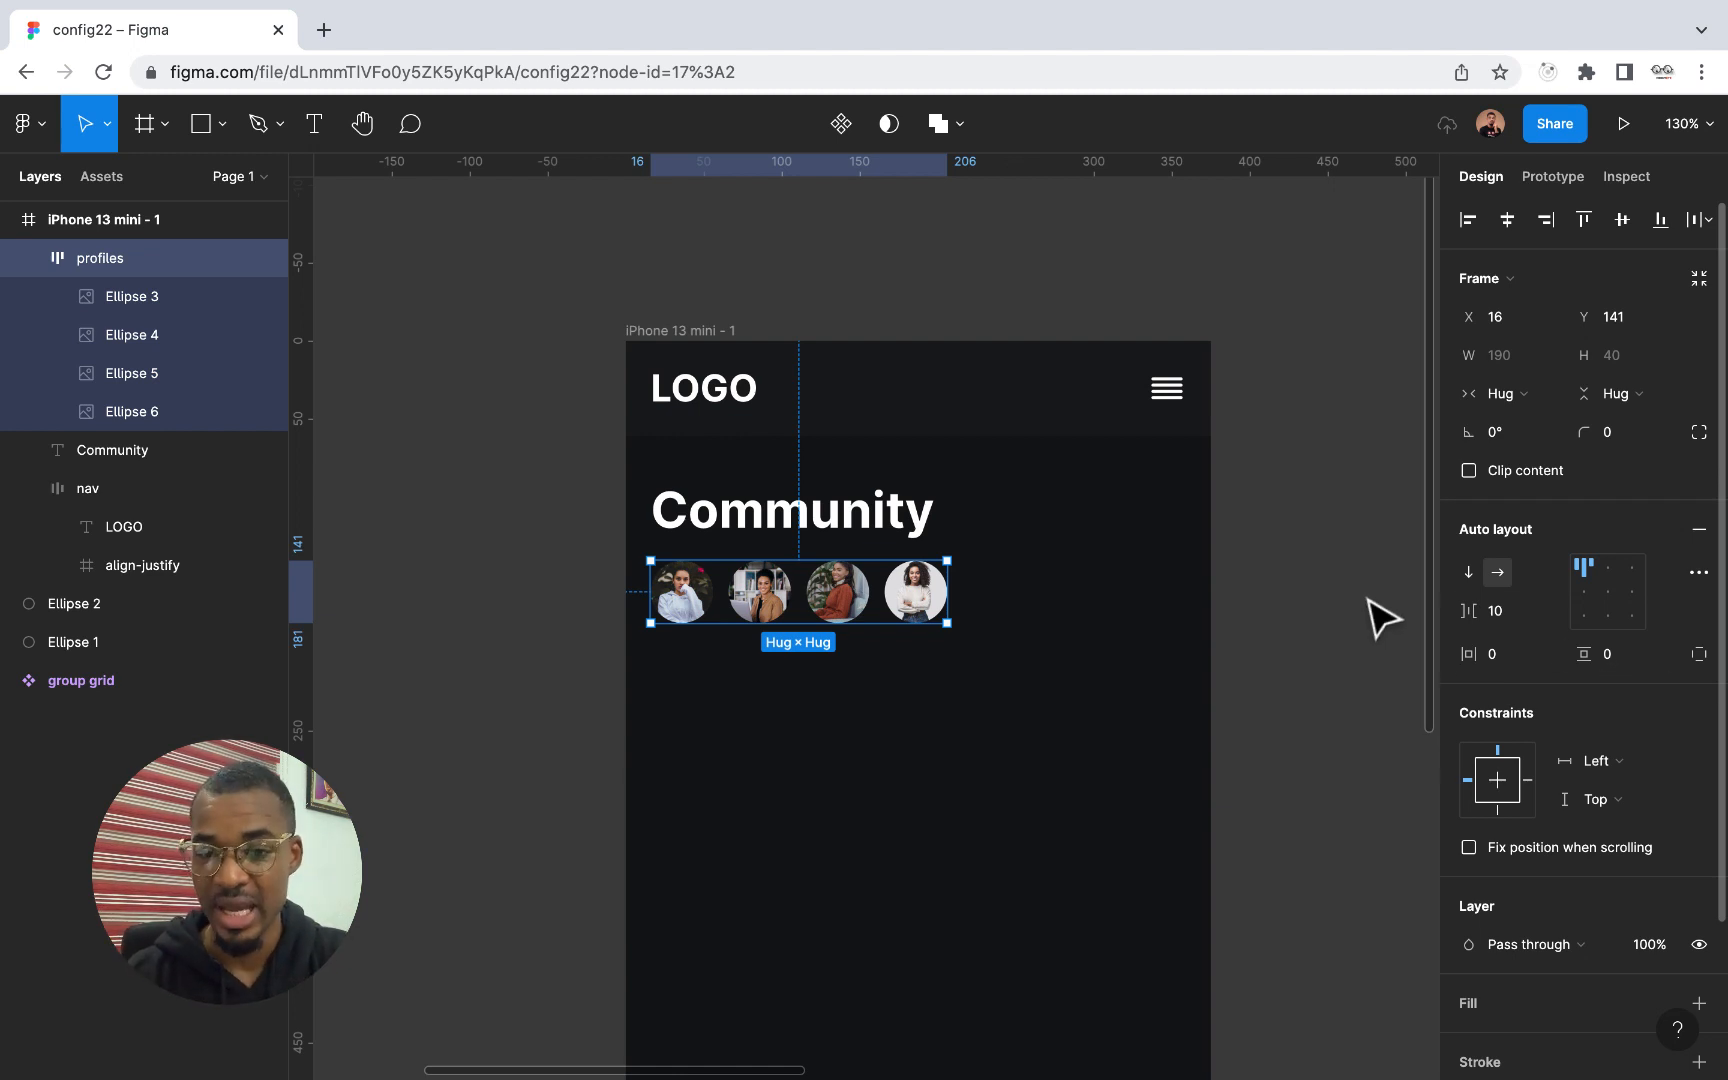
left_click(1500, 613)
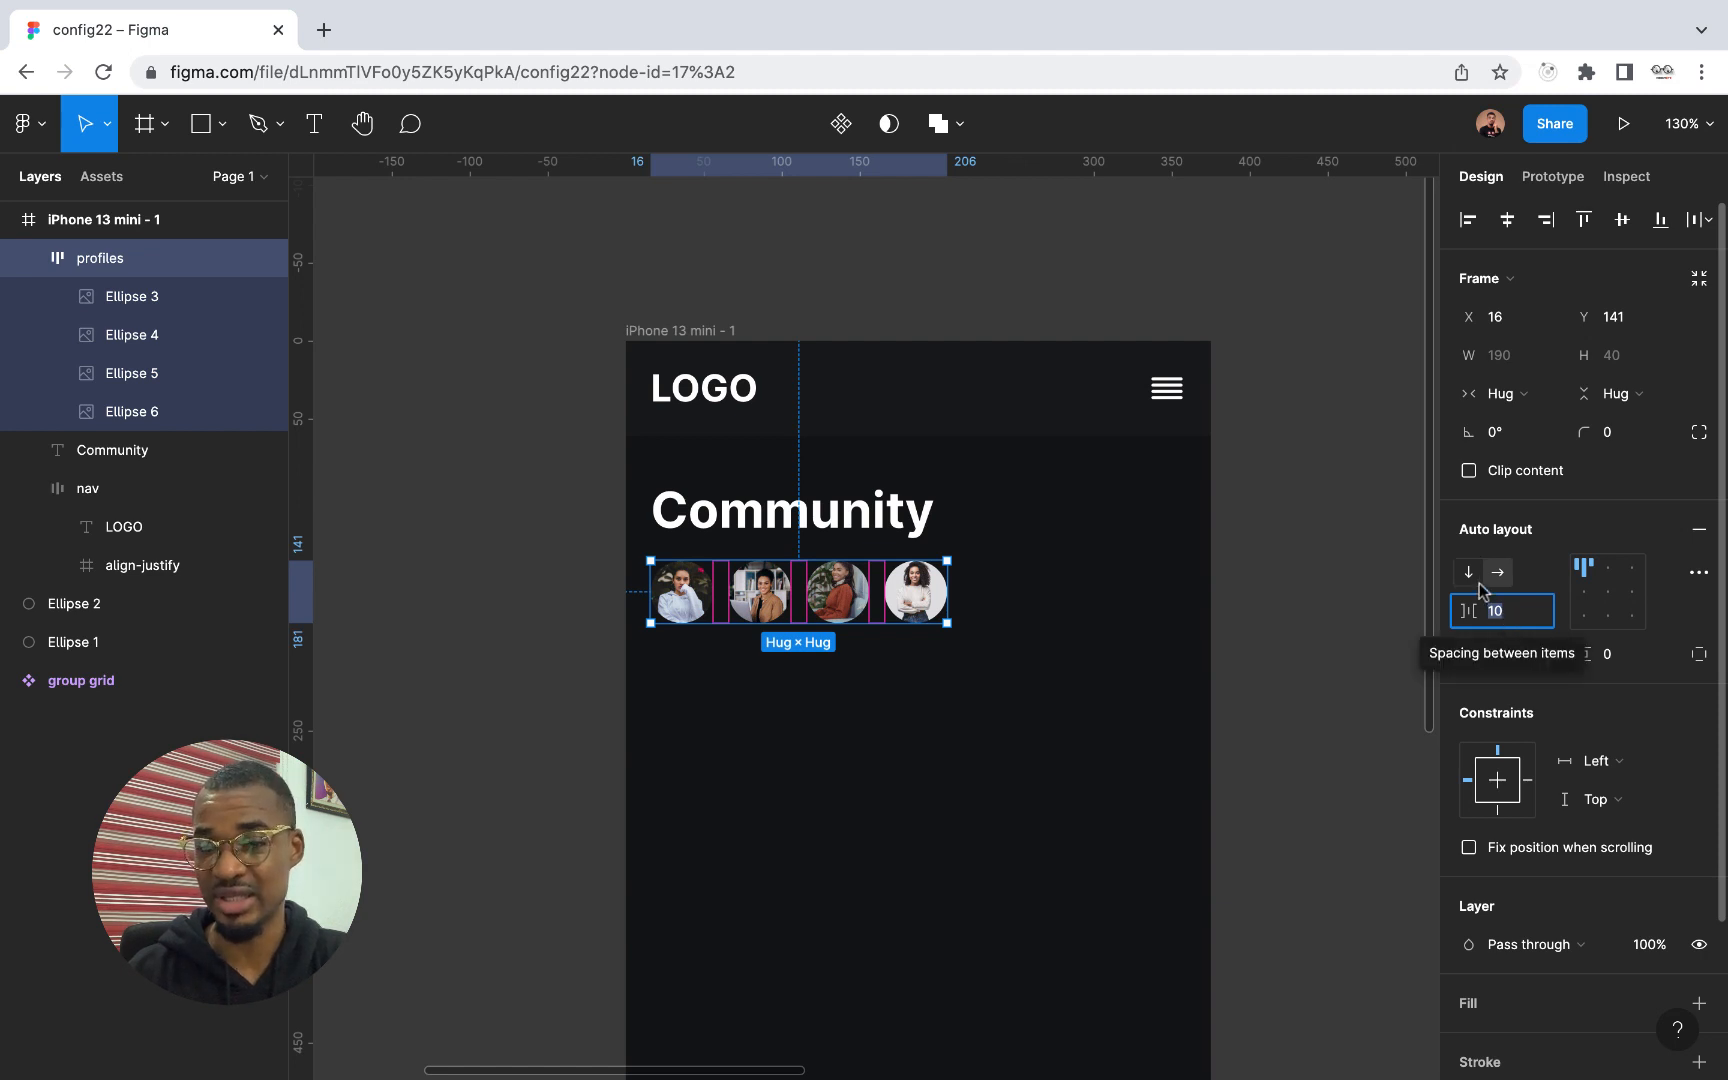
left_click(1469, 574)
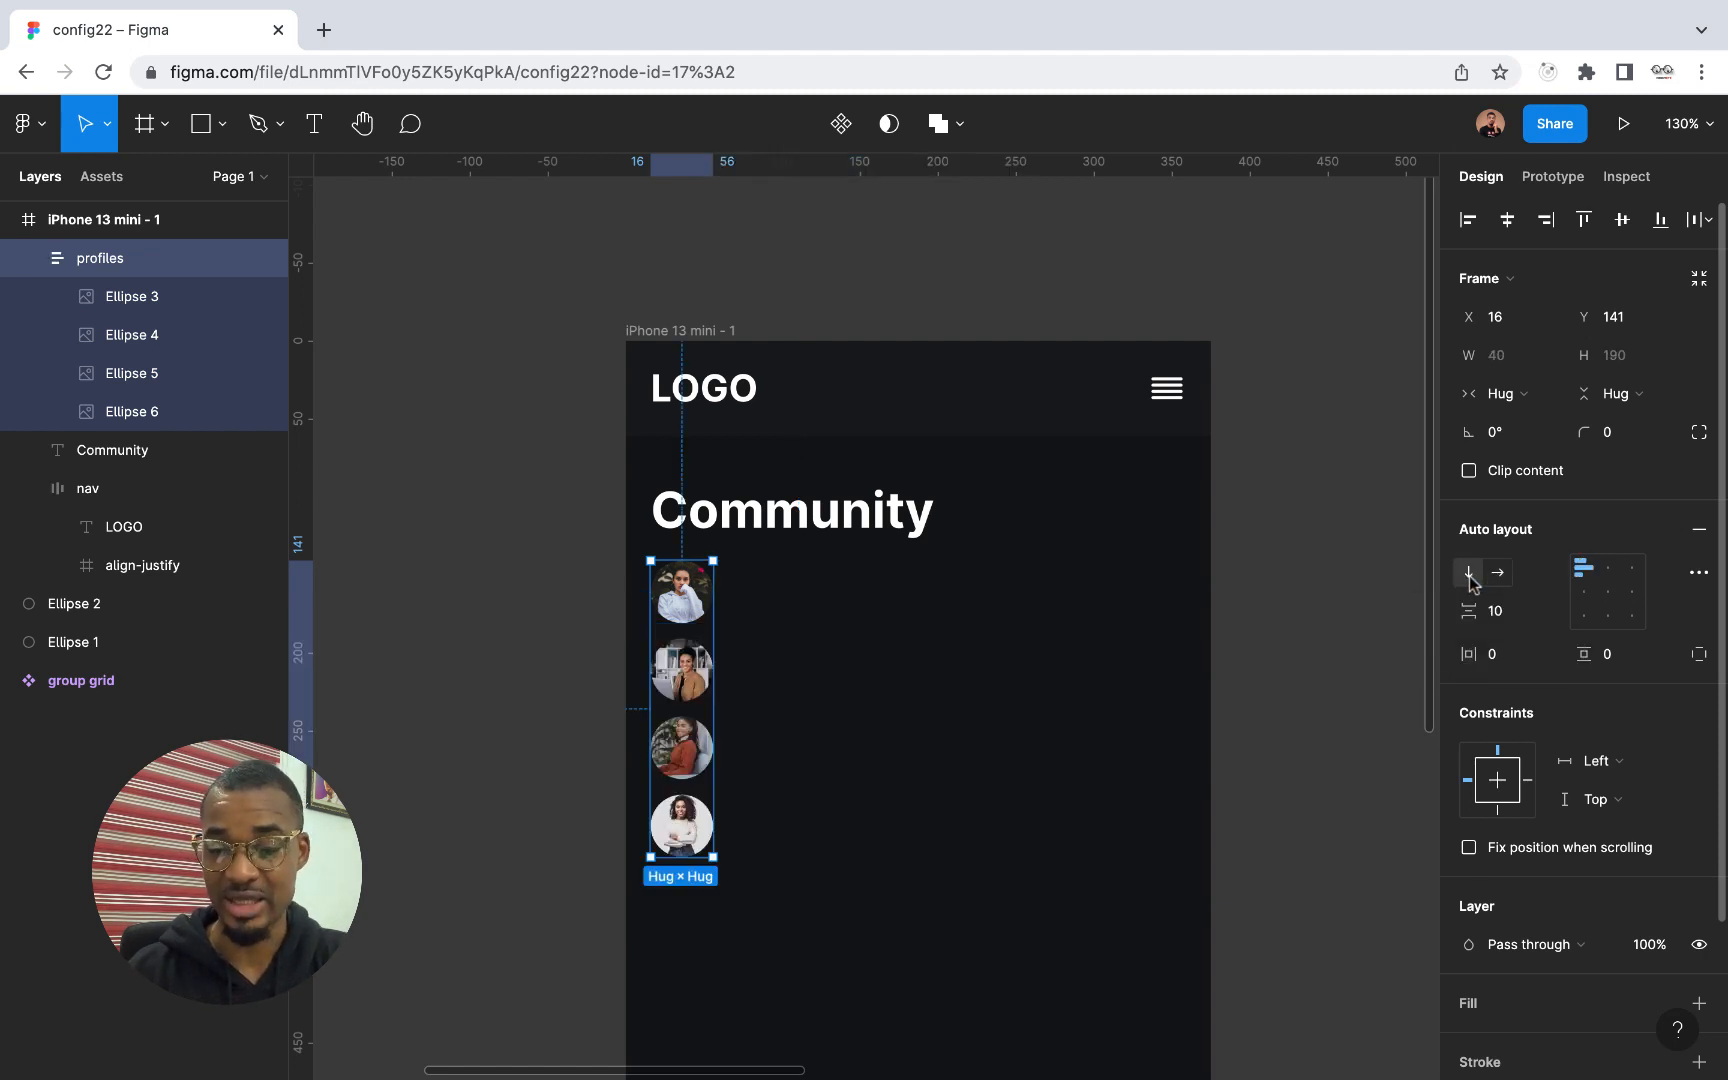
left_click(1497, 572)
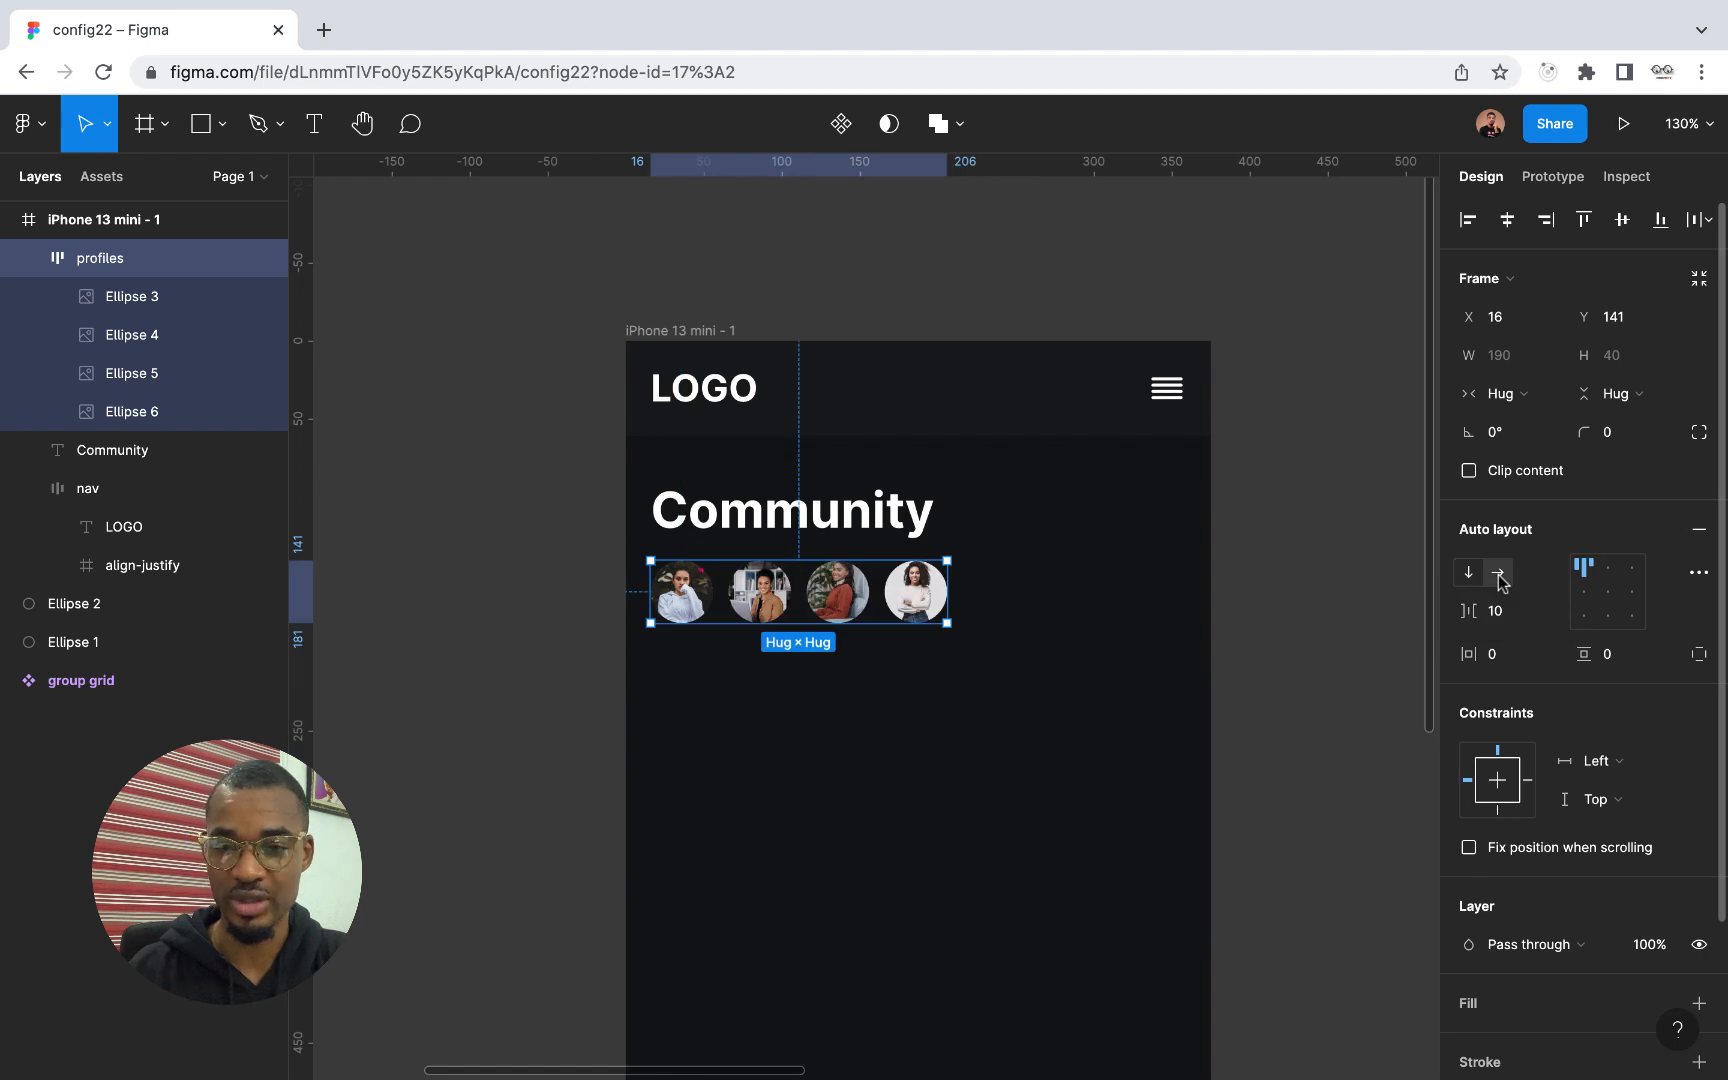
left_click(1500, 619)
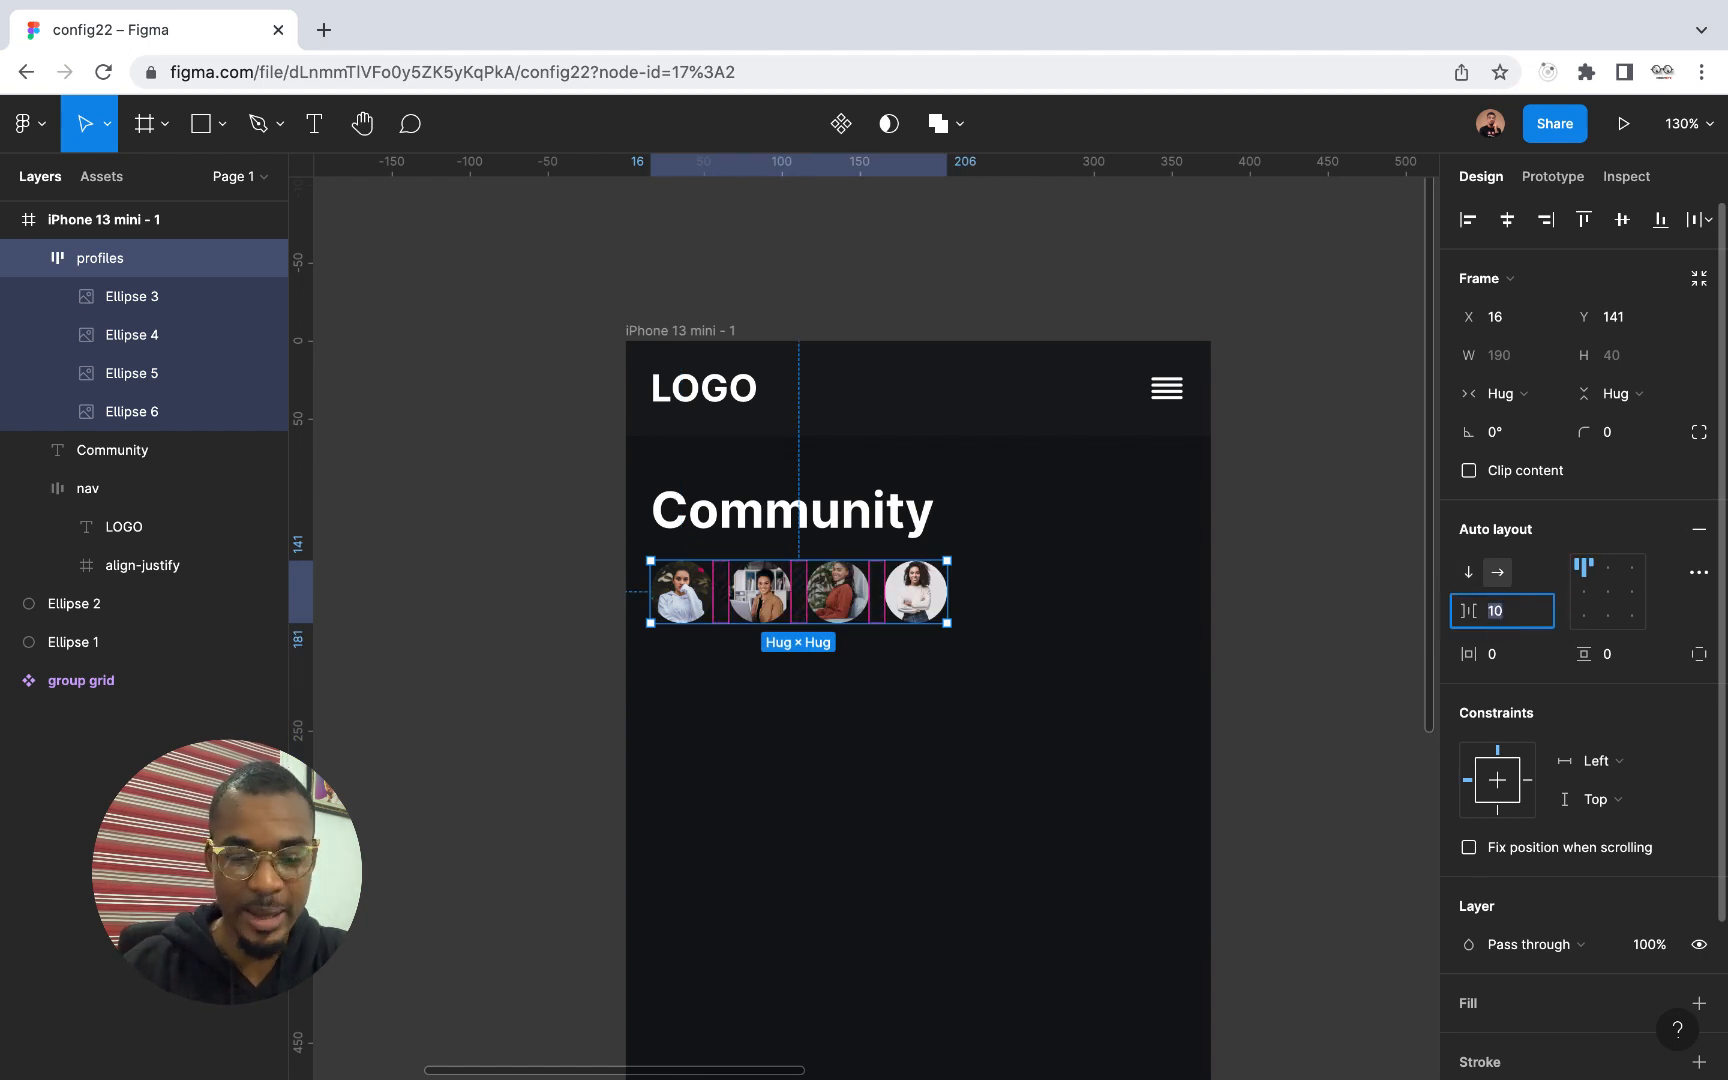
type("-10")
key("Return")
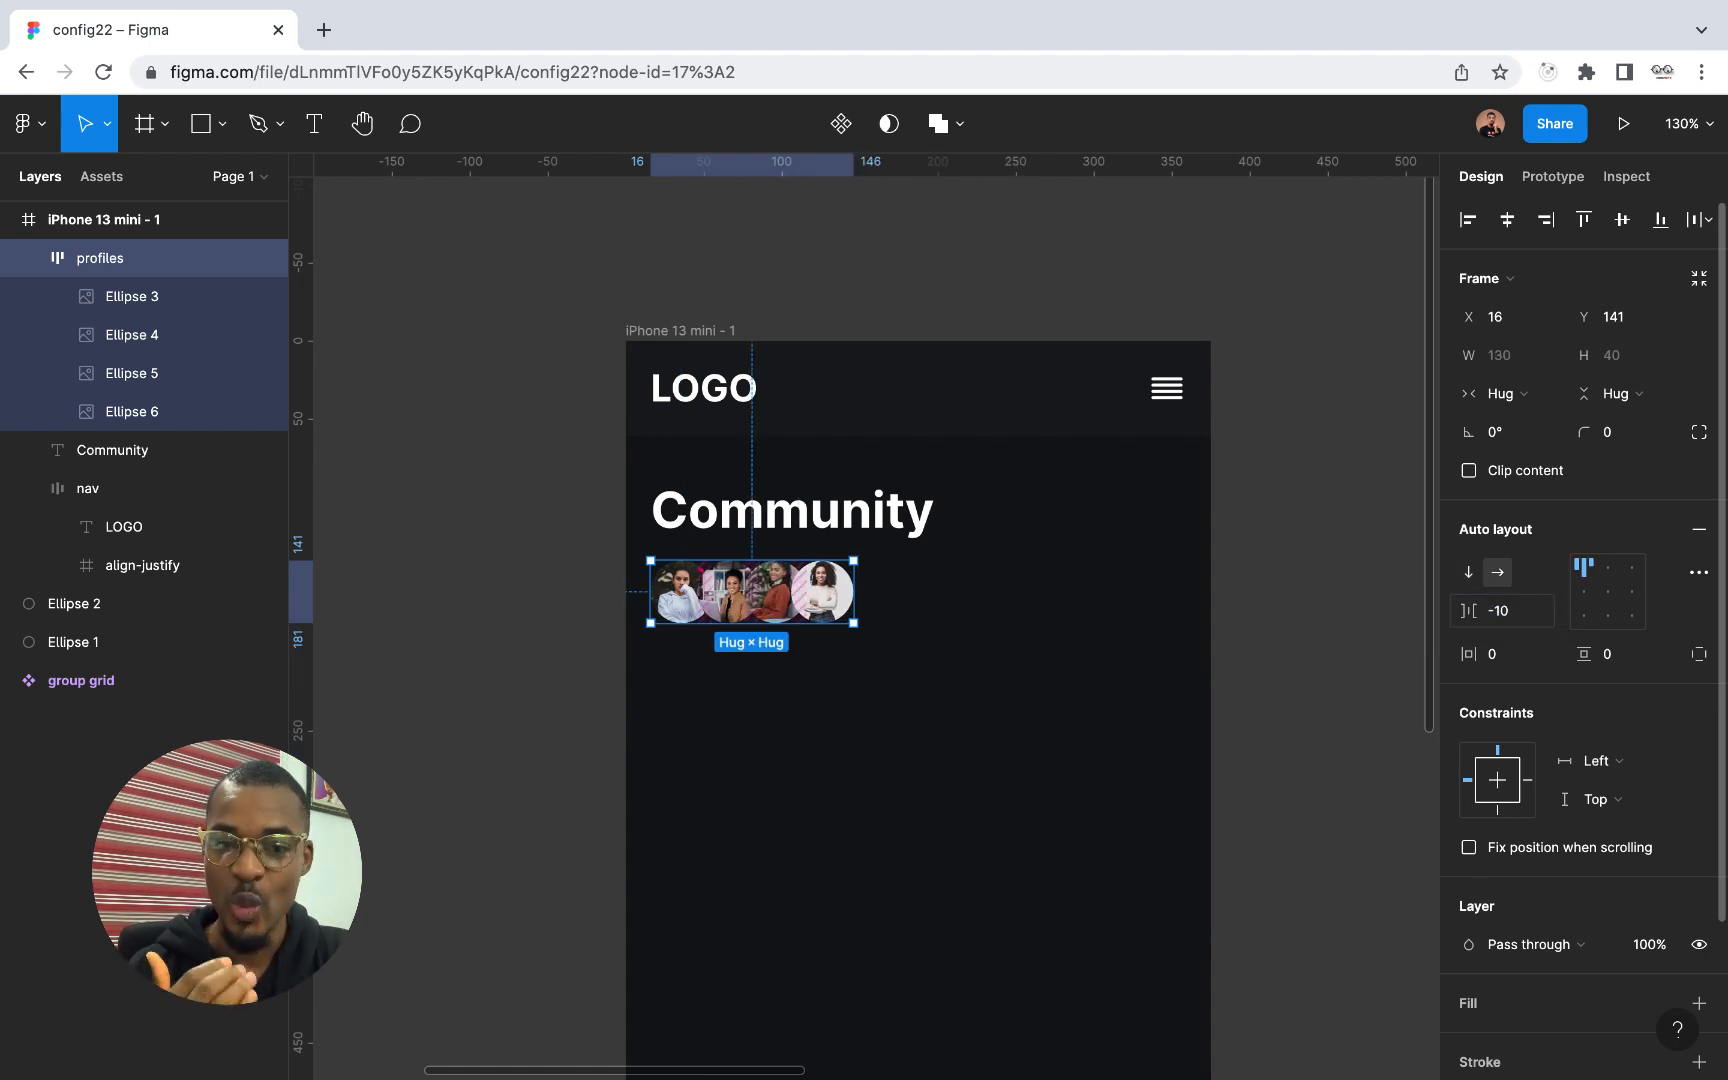
Add a black 000000 inside stroke to the last profile picture, Ellipse 6, and set its width to 2
scroll(695, 625, "up", 10)
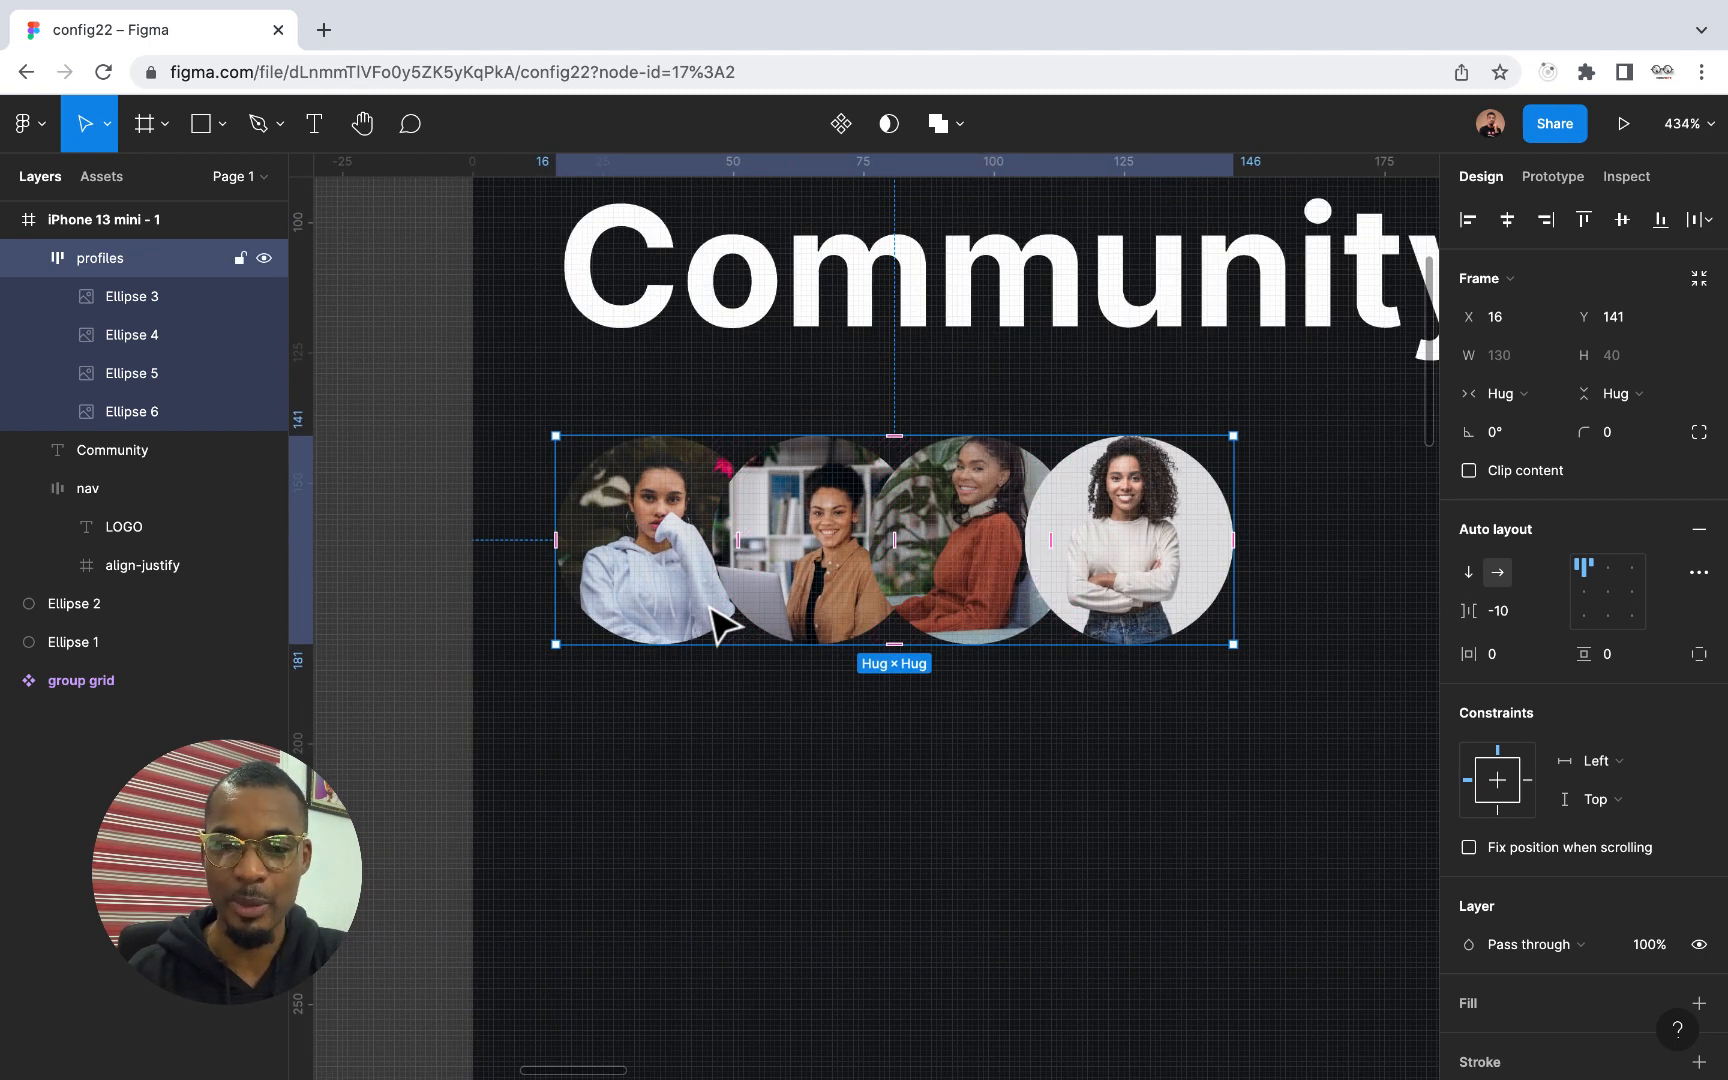
left_click(157, 411)
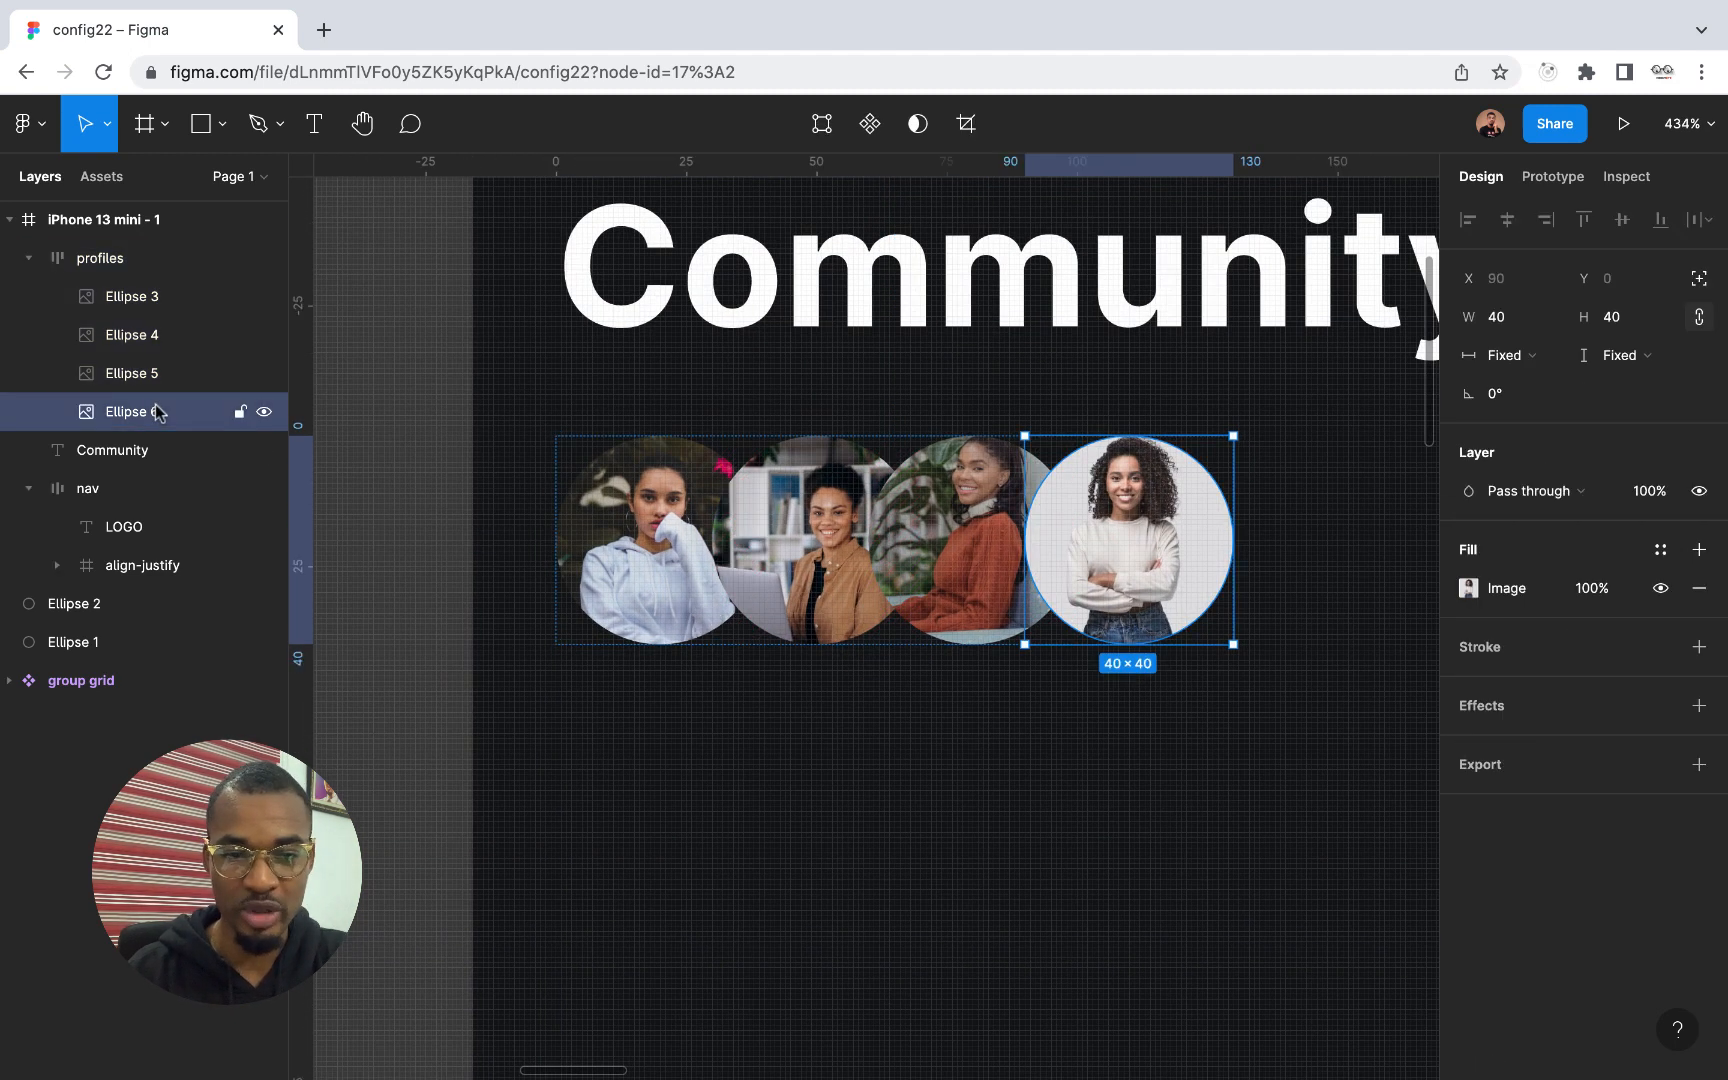
left_click(1699, 647)
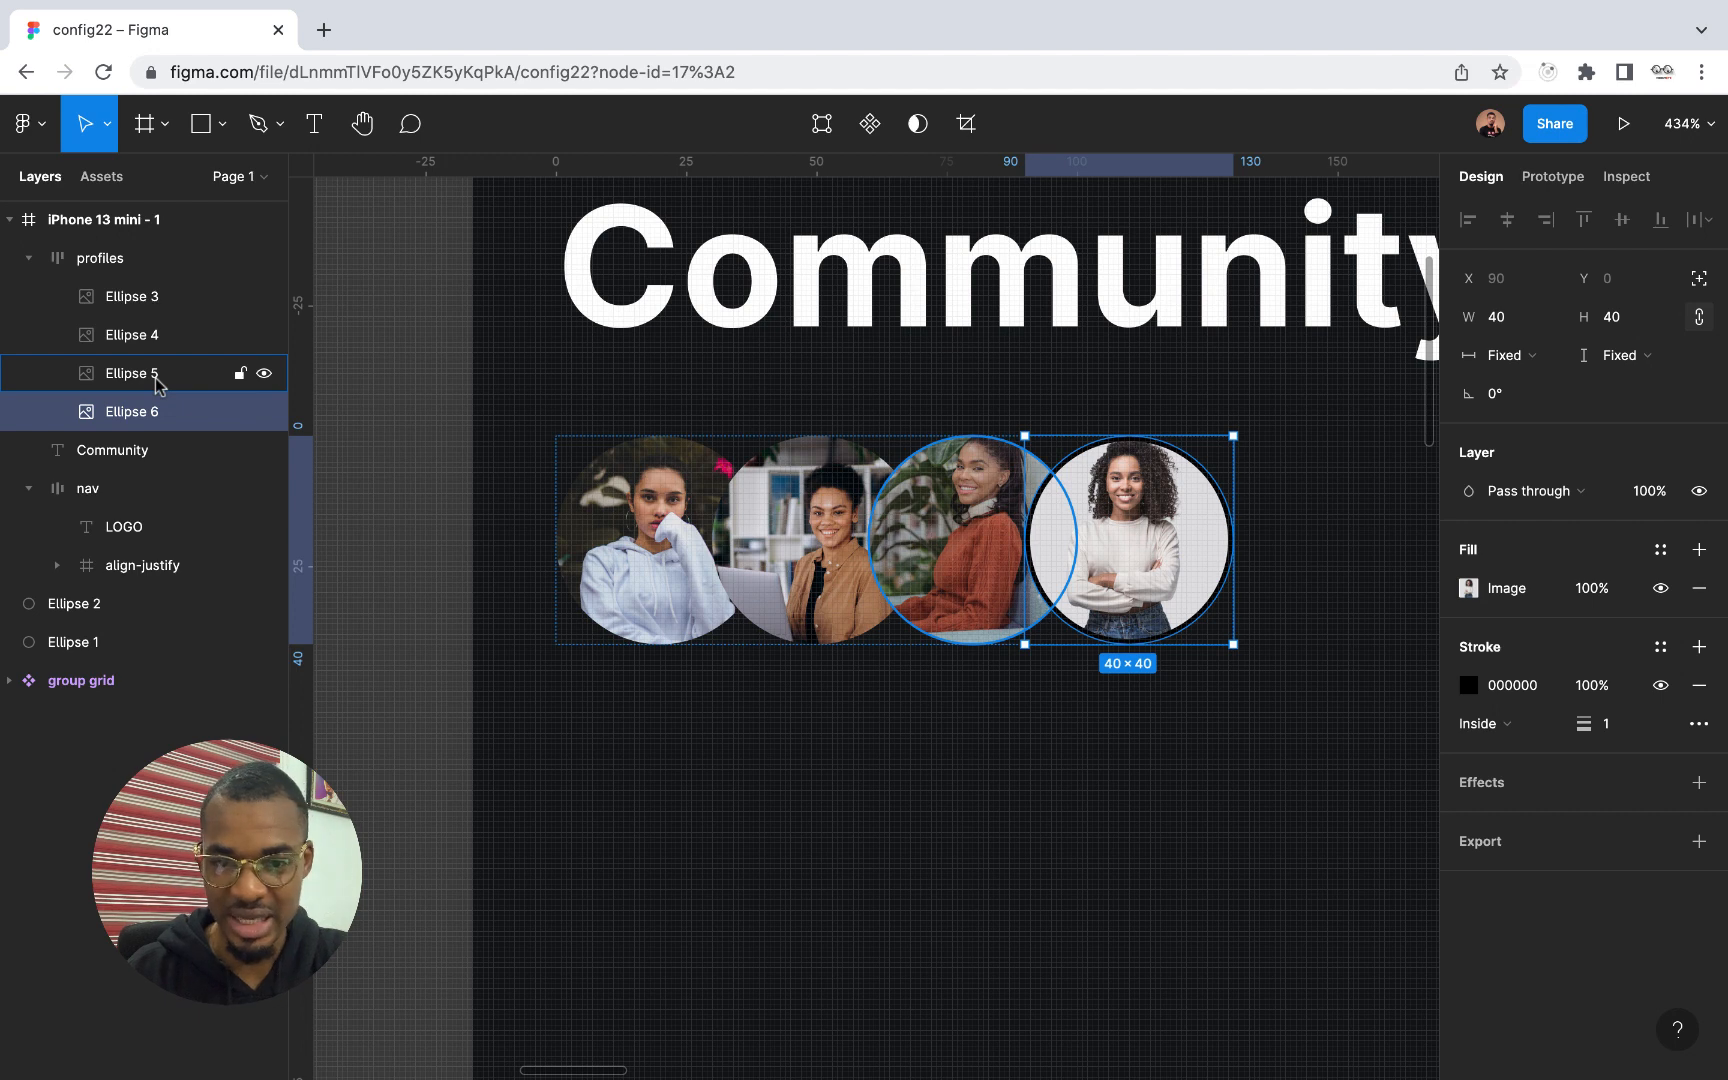
left_click(1622, 726)
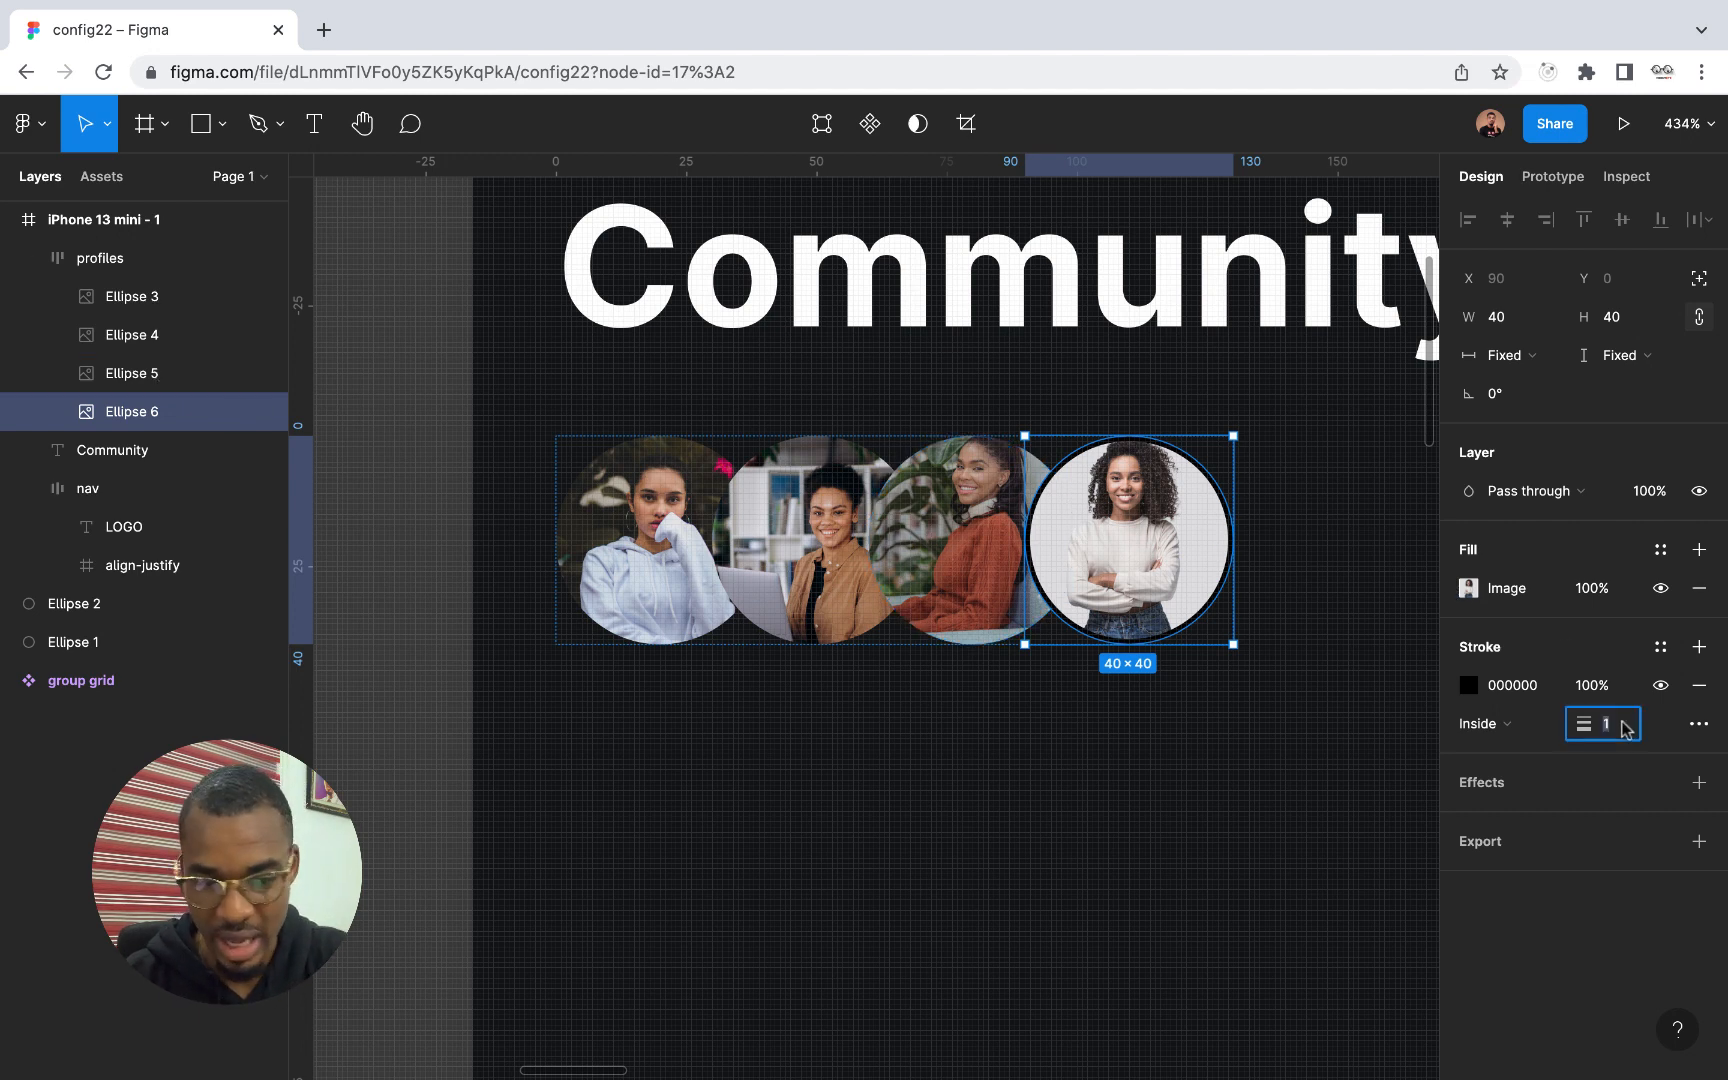
type("2")
key("Return")
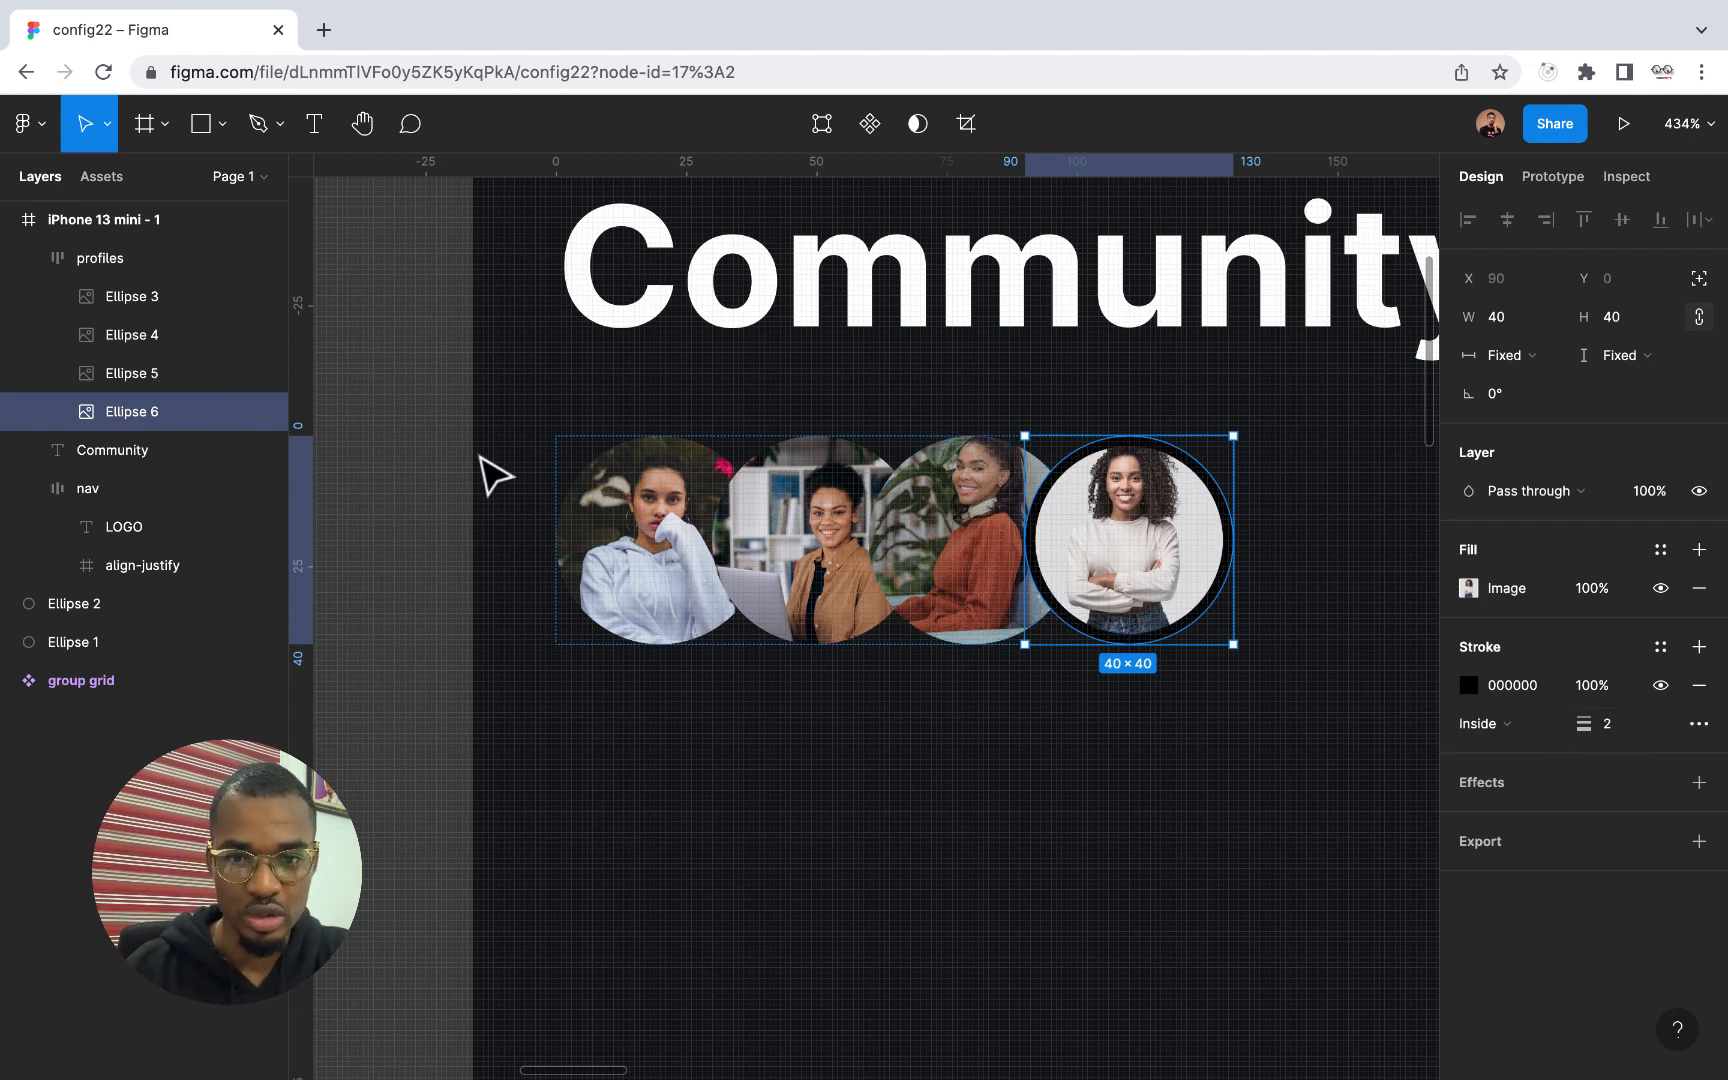
Add a black 000000 inside stroke to the first profile picture, Ellipse 3, and set its width to 2
left_click(168, 376, "shift")
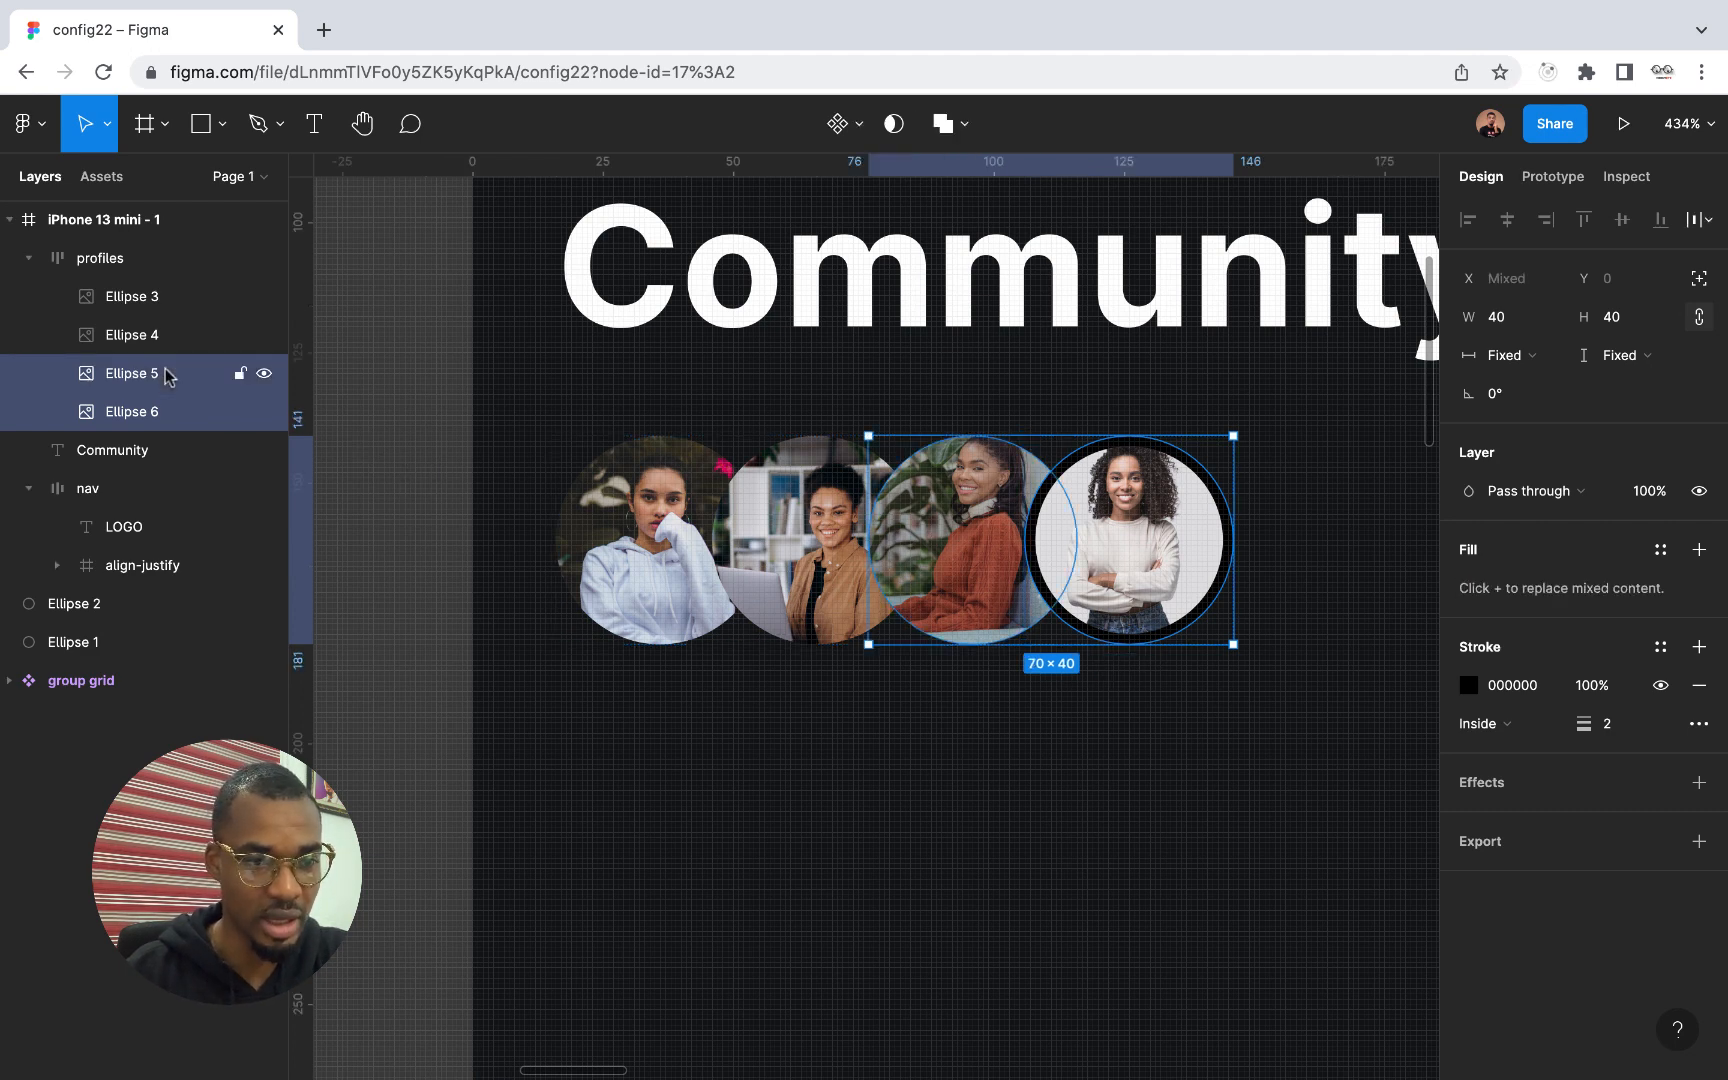
left_click(167, 375)
left_click(162, 336, "shift")
left_click(162, 297, "shift")
left_click(162, 297)
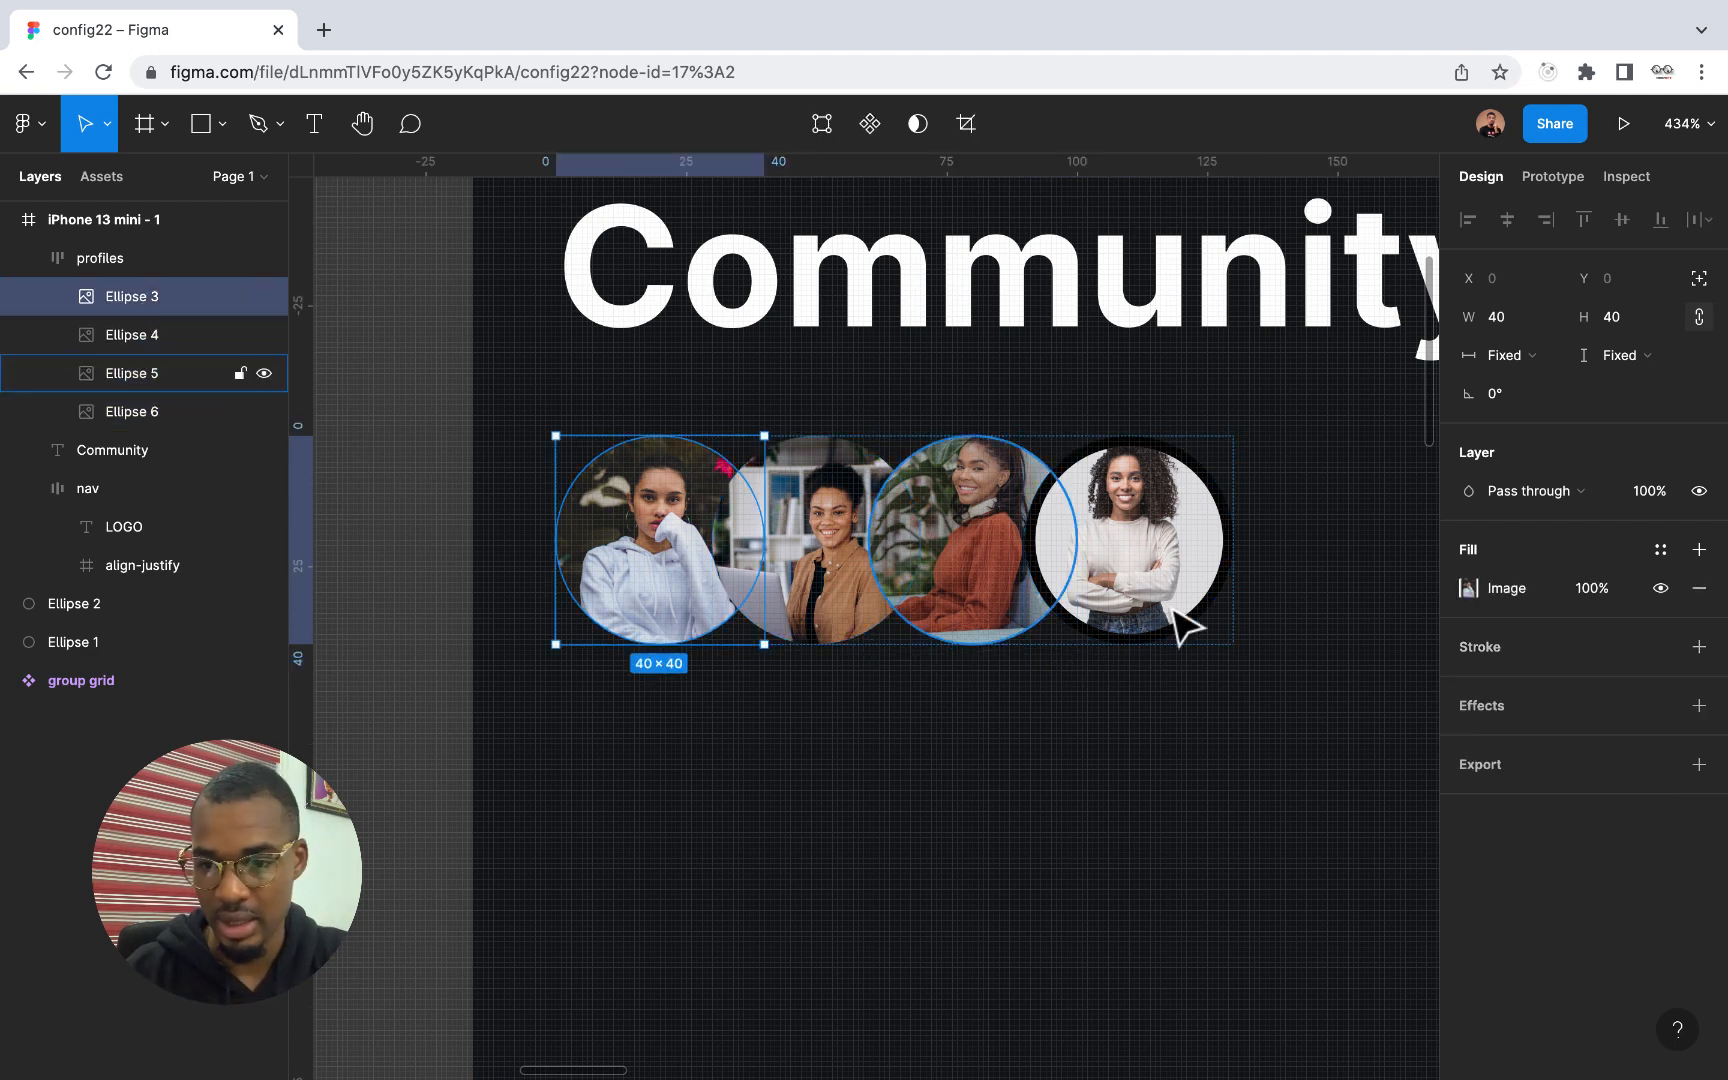
left_click(1698, 646)
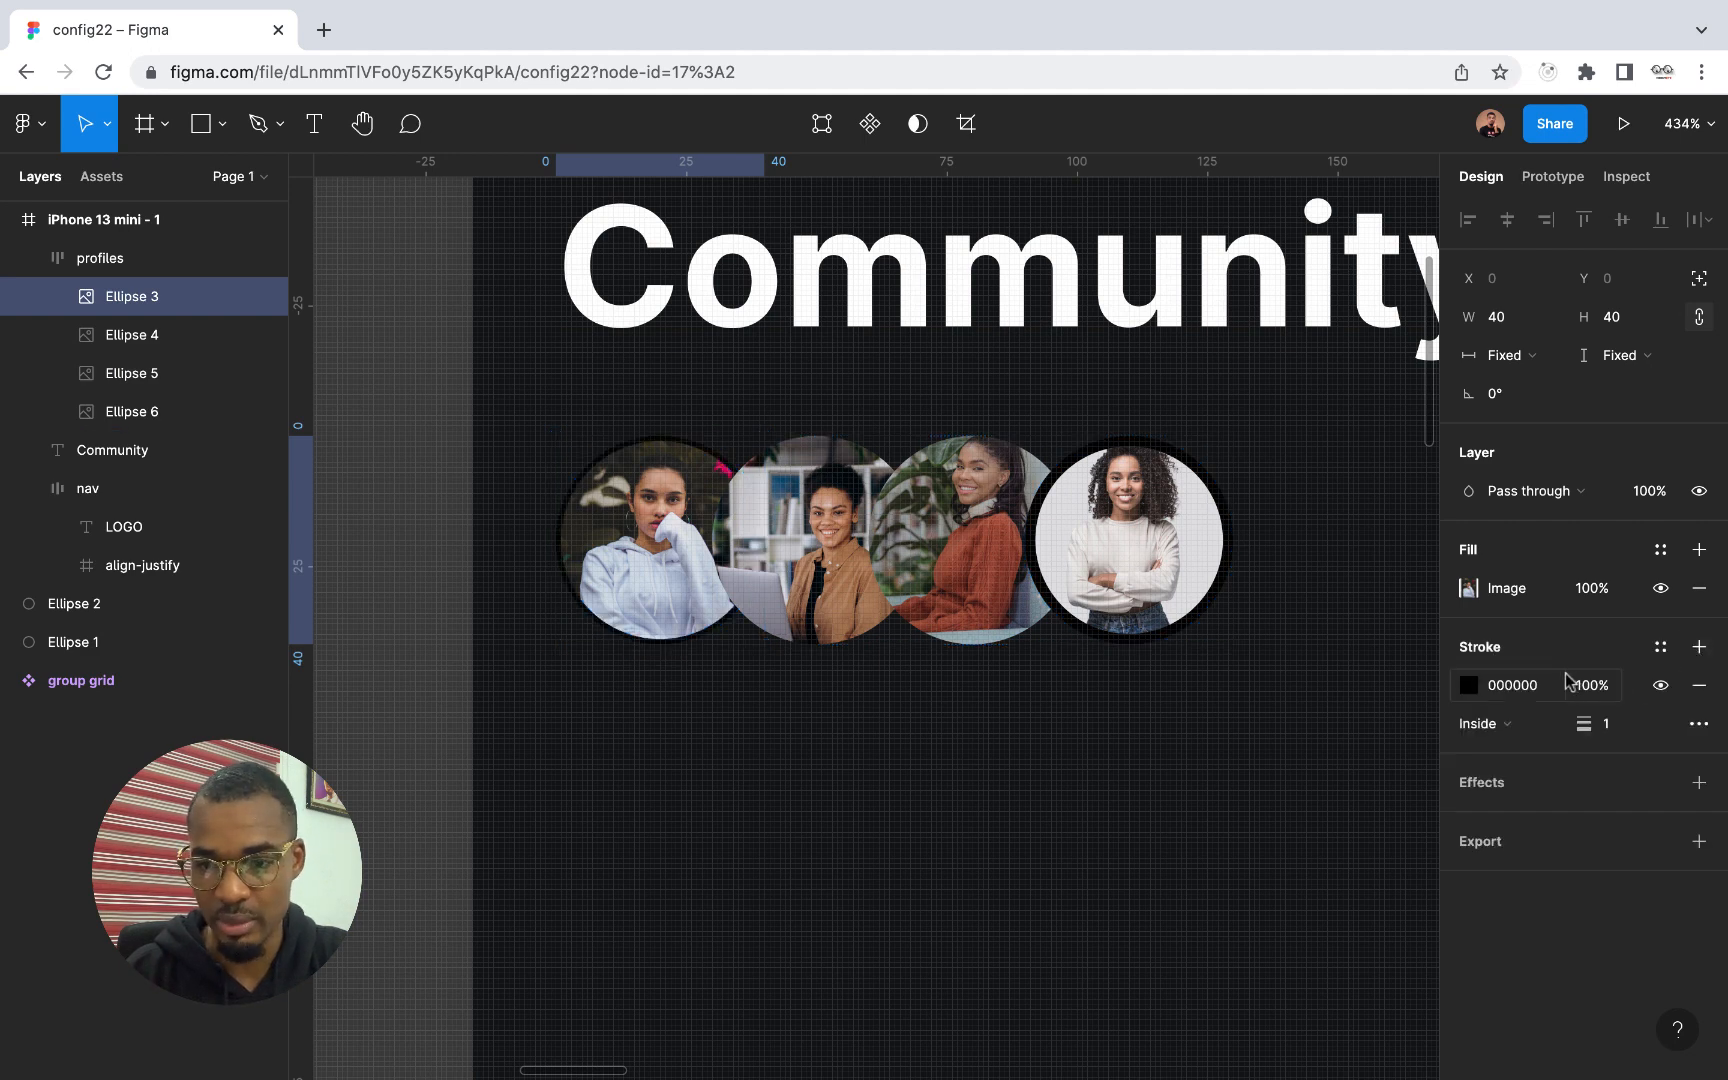
left_click(1618, 723)
type("2")
key("Return")
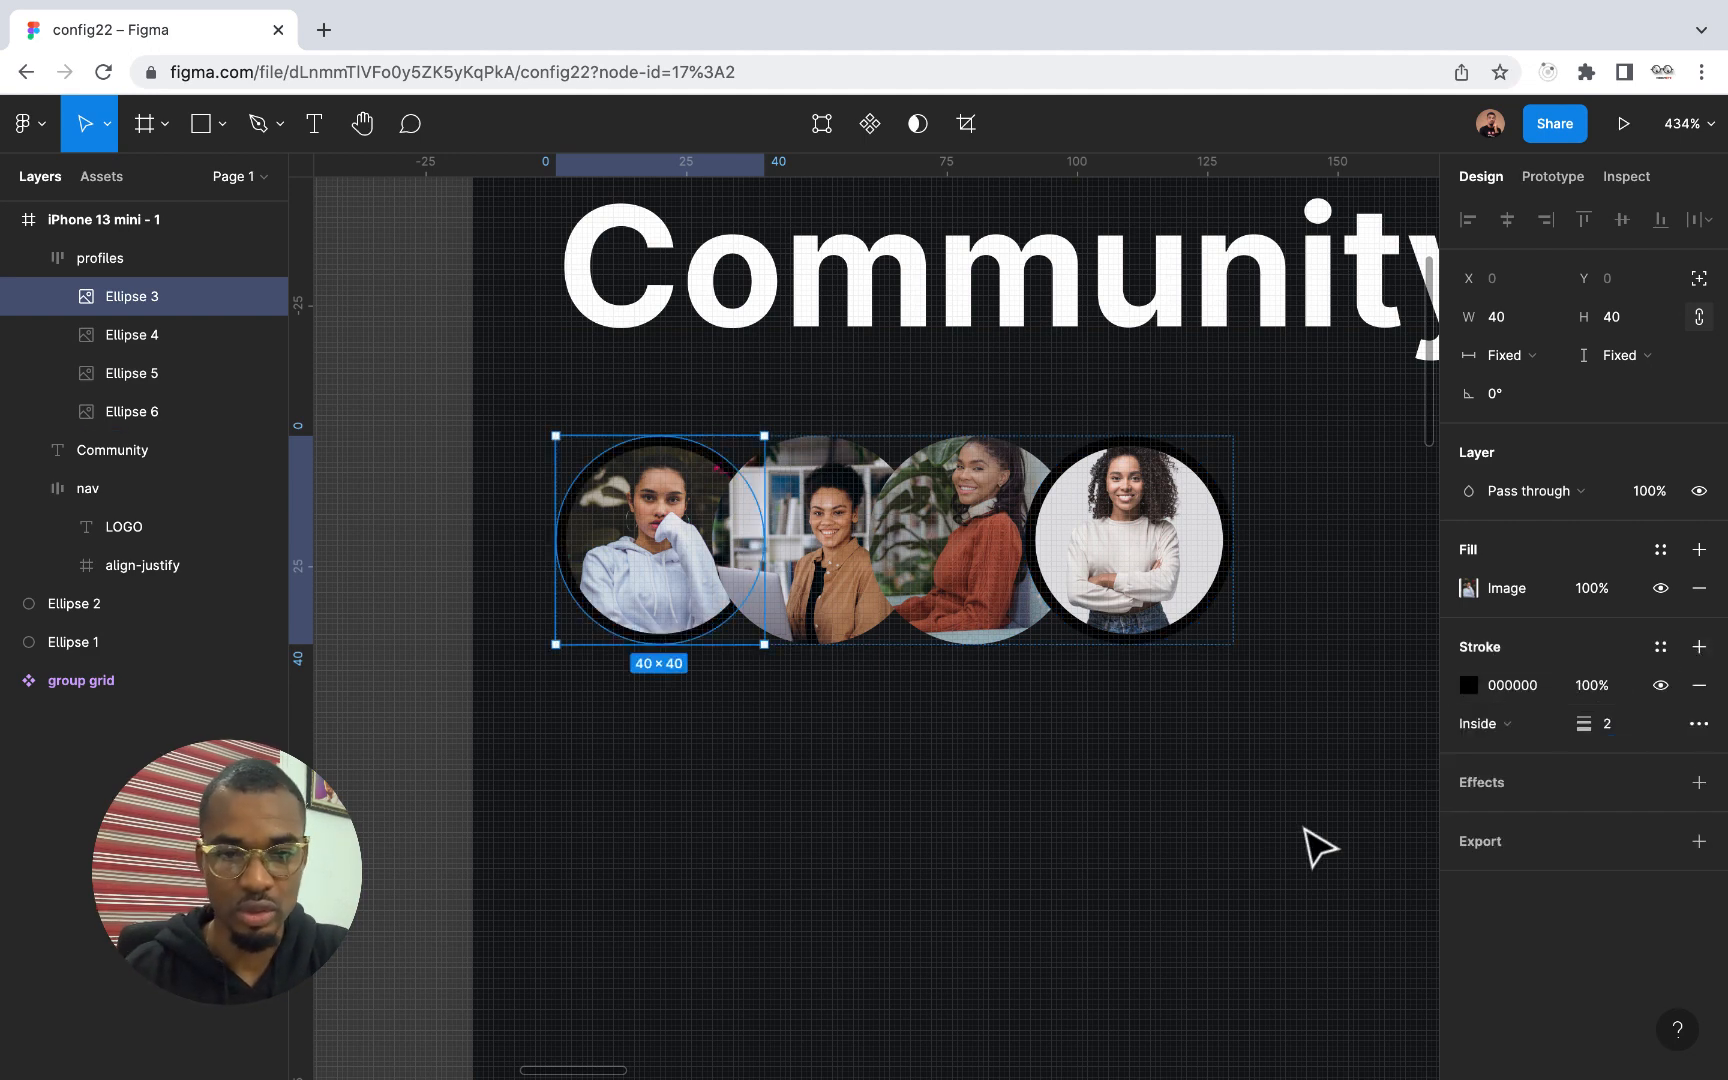
Add a black 000000 inside stroke to the two middle profile pictures, Ellipse 4 and Ellipse 5, and set its width to 2
left_click(1254, 856)
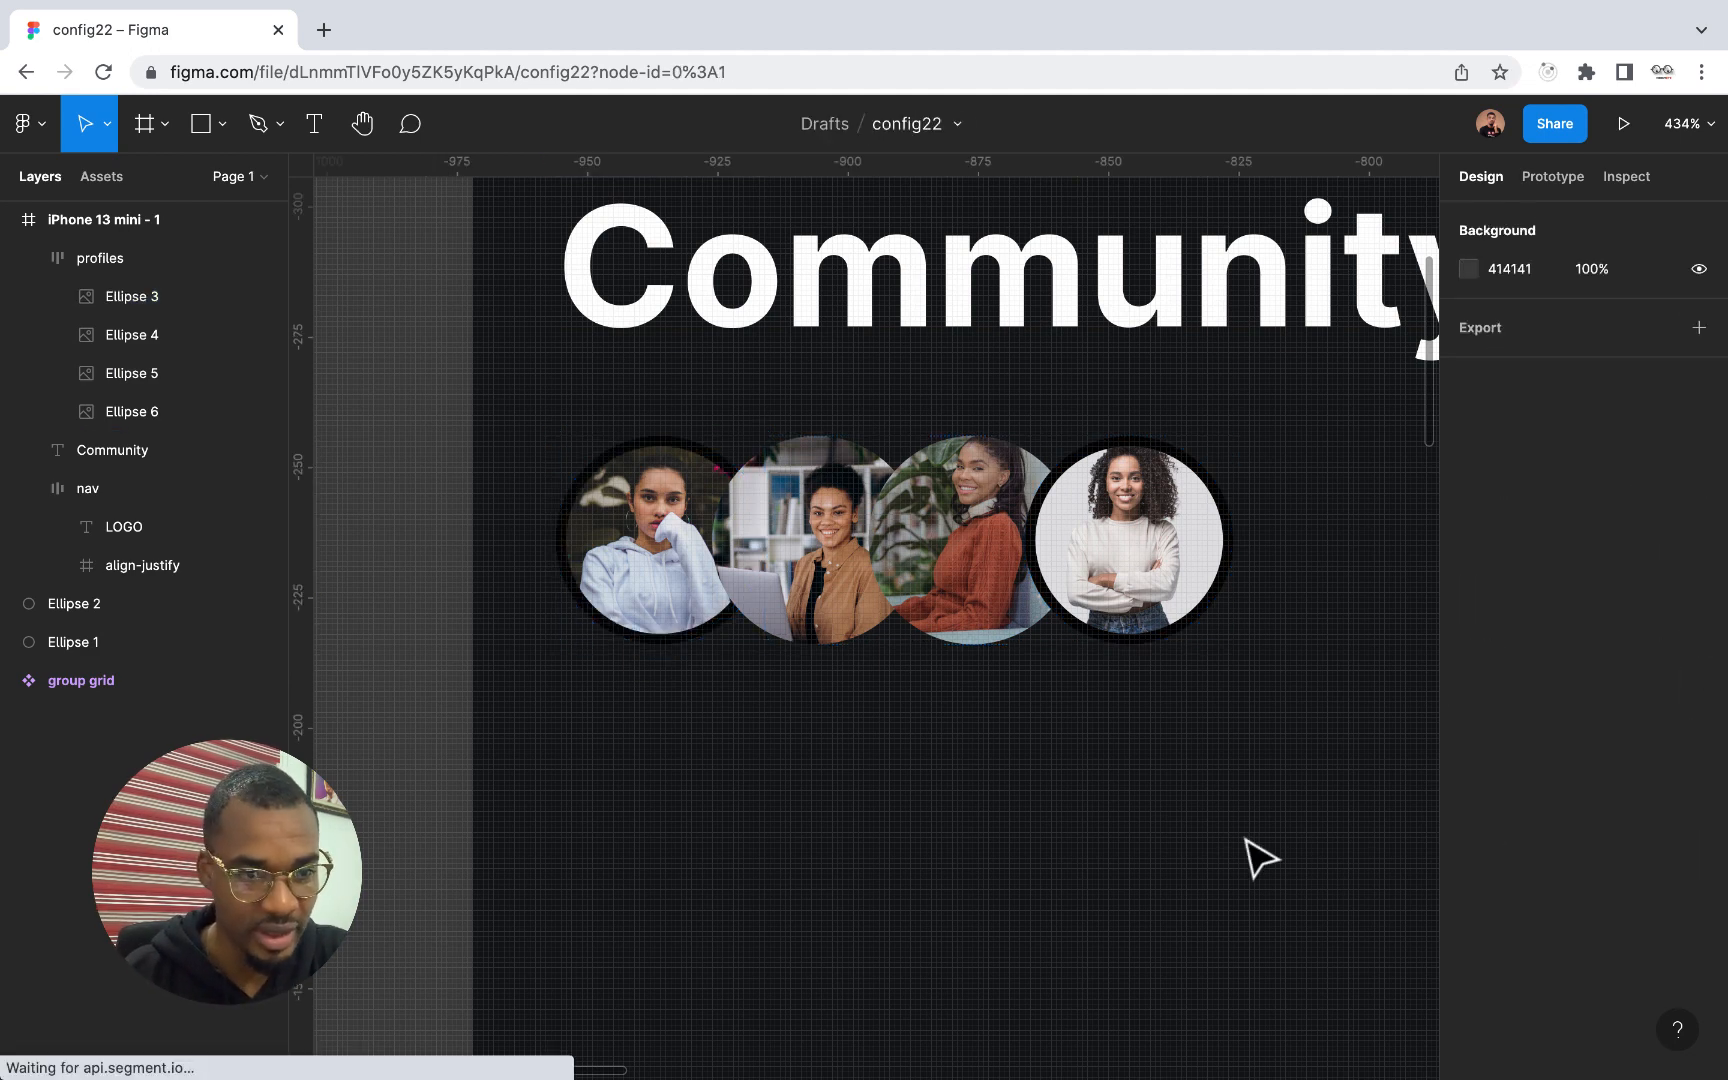
left_click(142, 338)
left_click(142, 373, "shift")
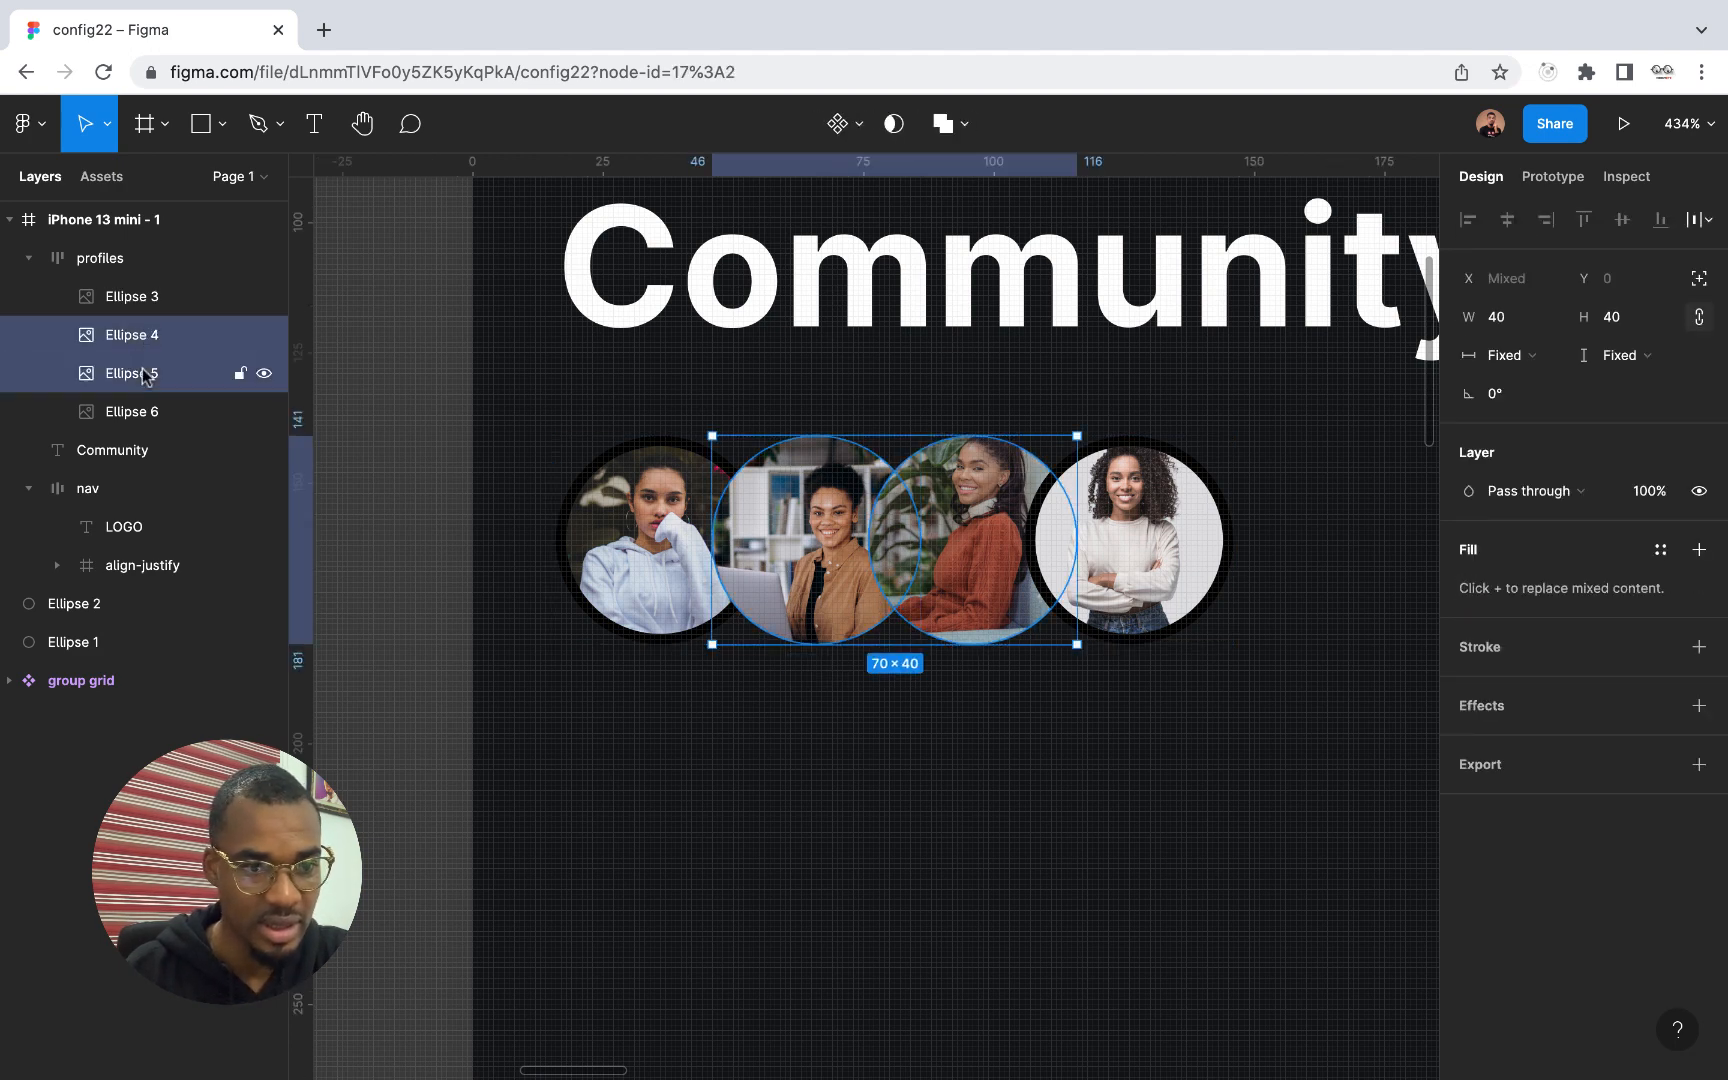
left_click(1699, 647)
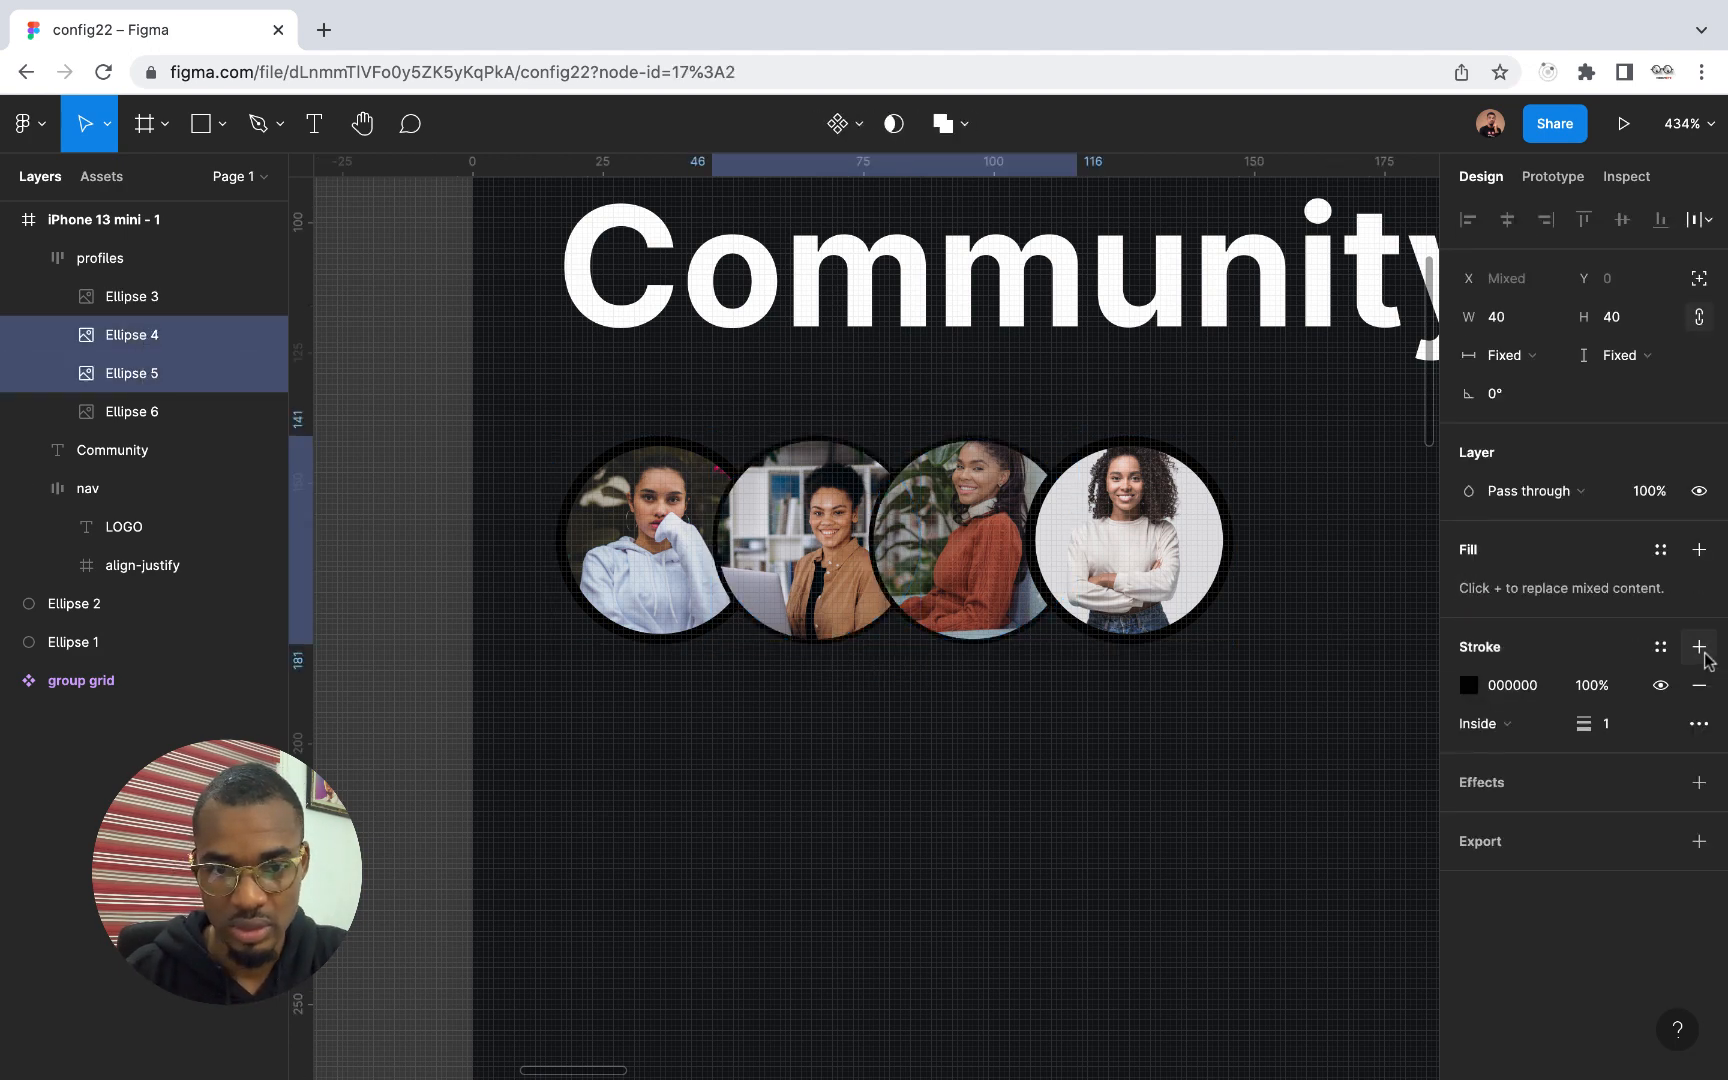
left_click(1620, 724)
type("2")
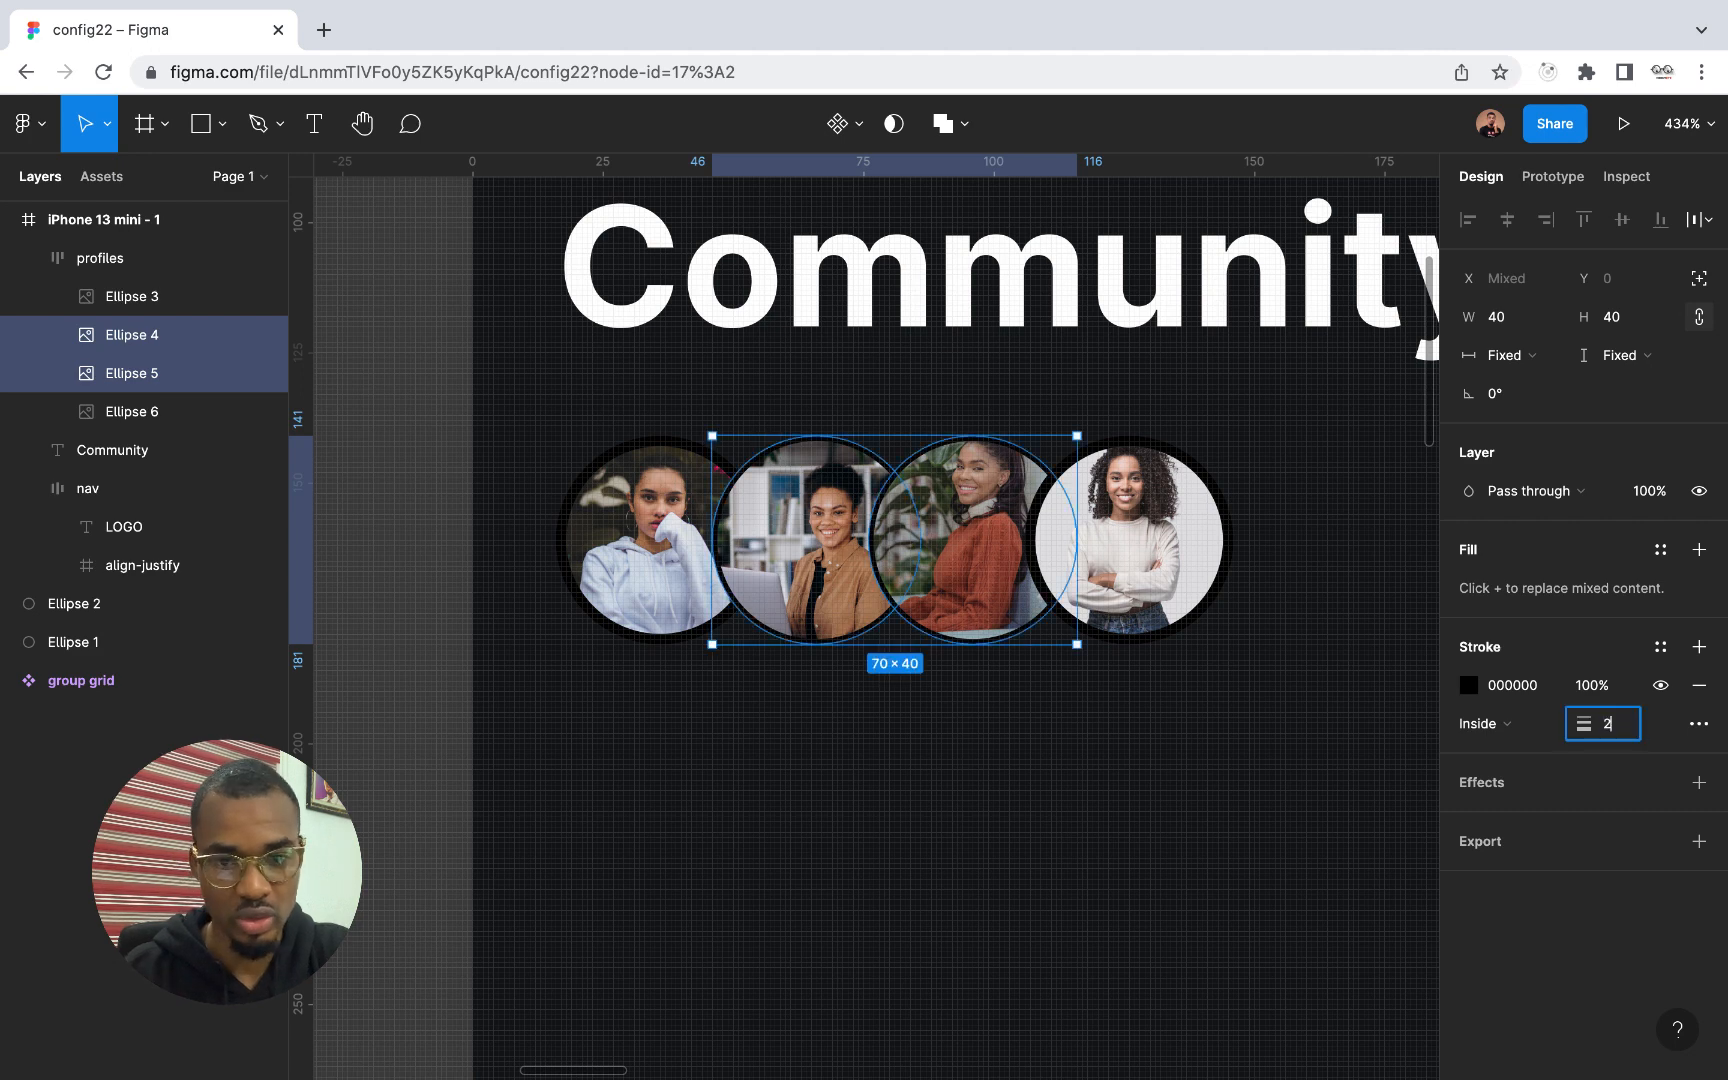
left_click(1157, 741)
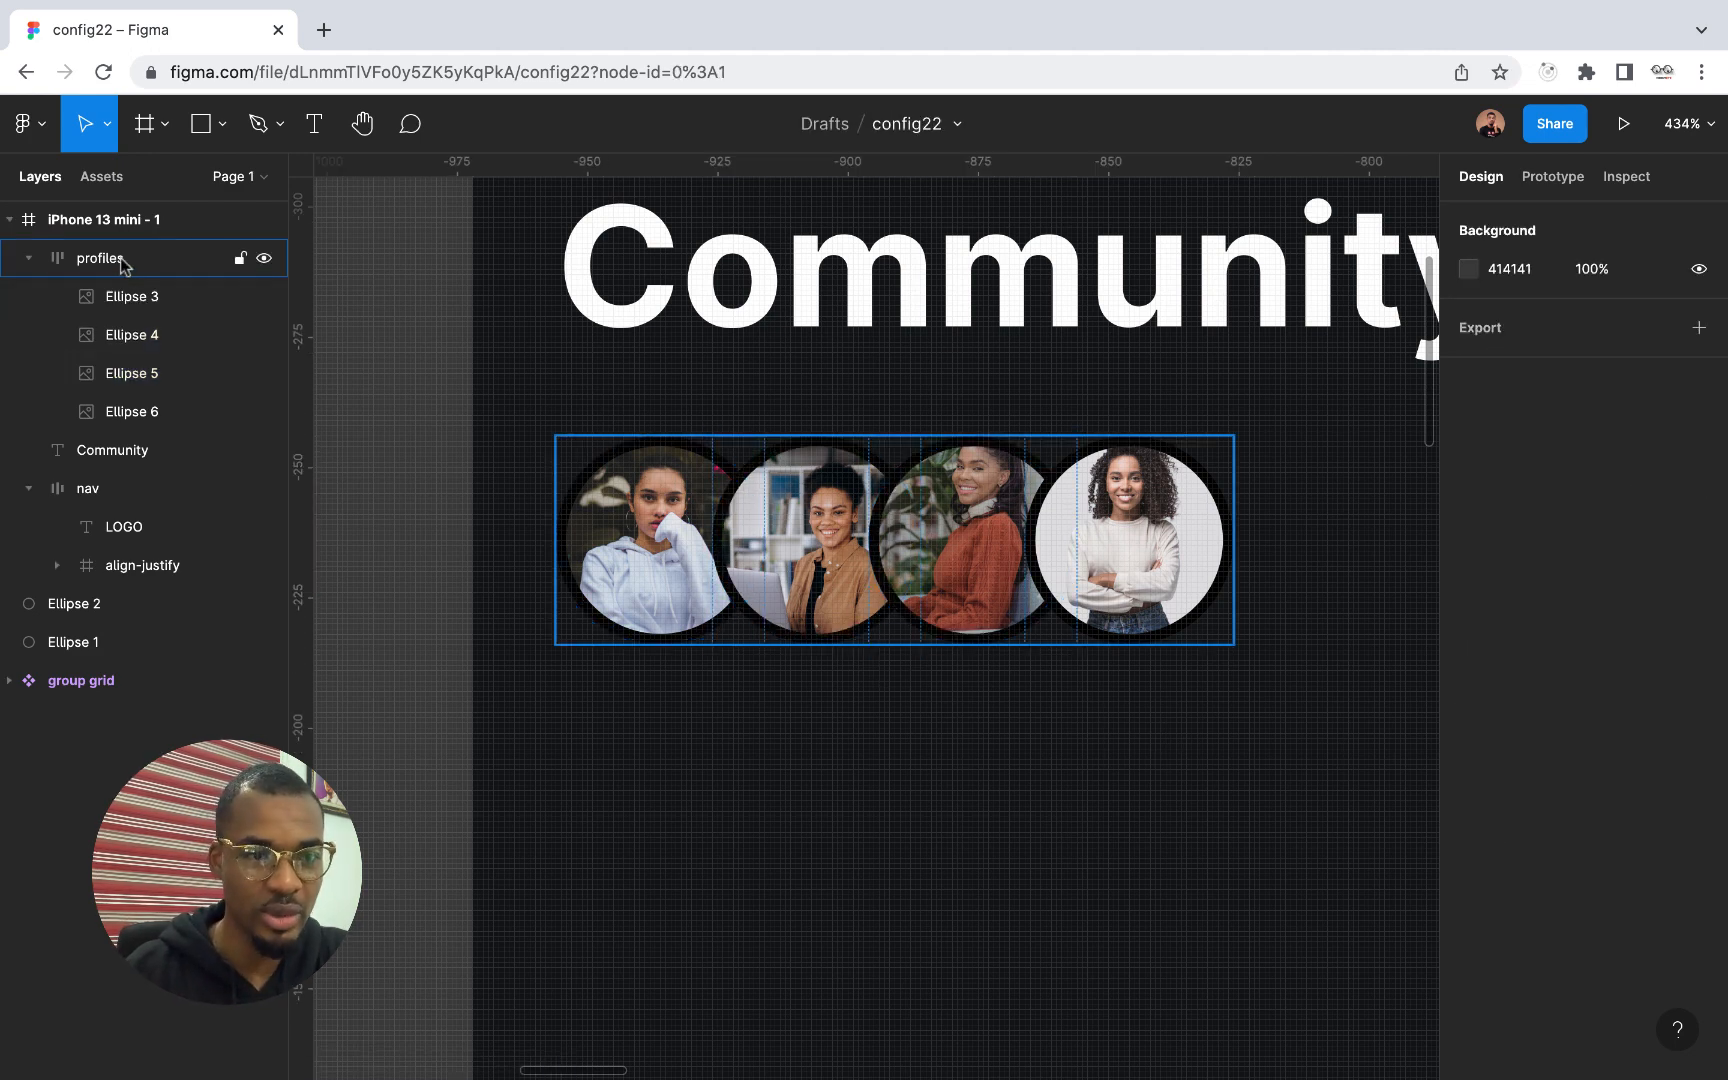
Tighten the spacing between items in the profiles frame to -16 directly on the canvas
left_click(250, 258)
scroll(587, 617, "down", 3)
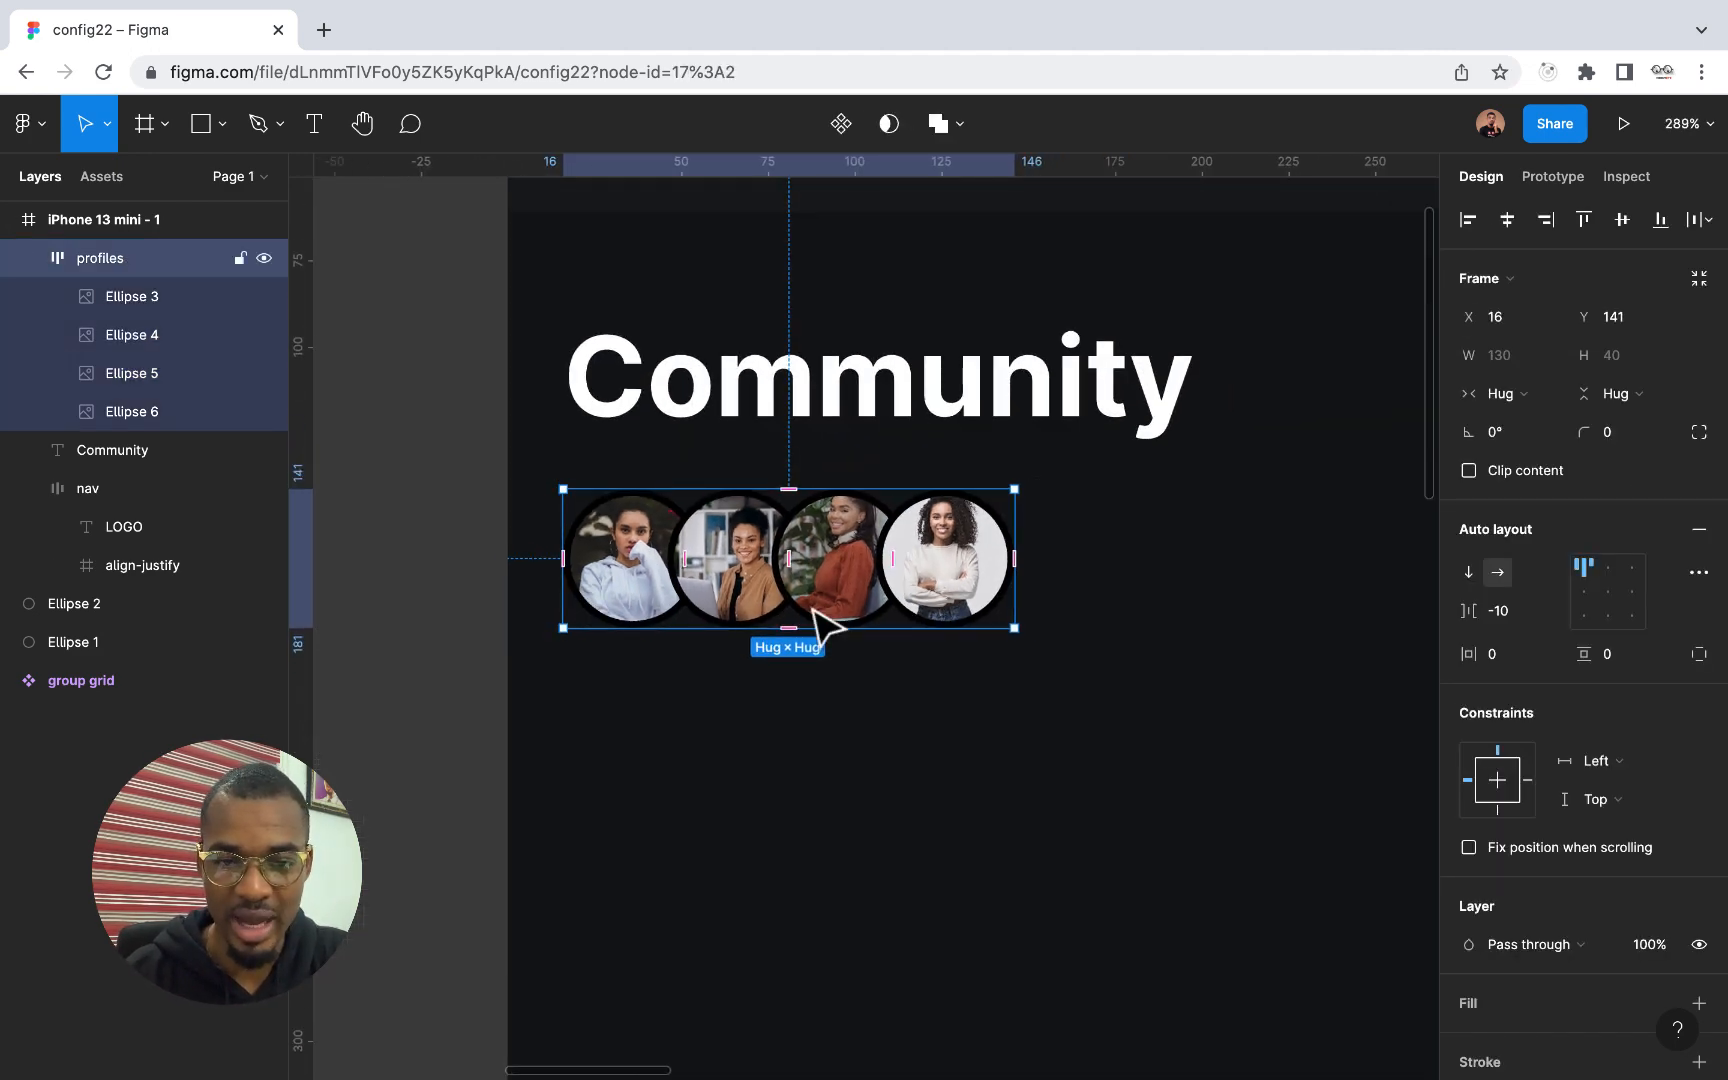
scroll(814, 617, "down", 3)
scroll(809, 610, "up", 5)
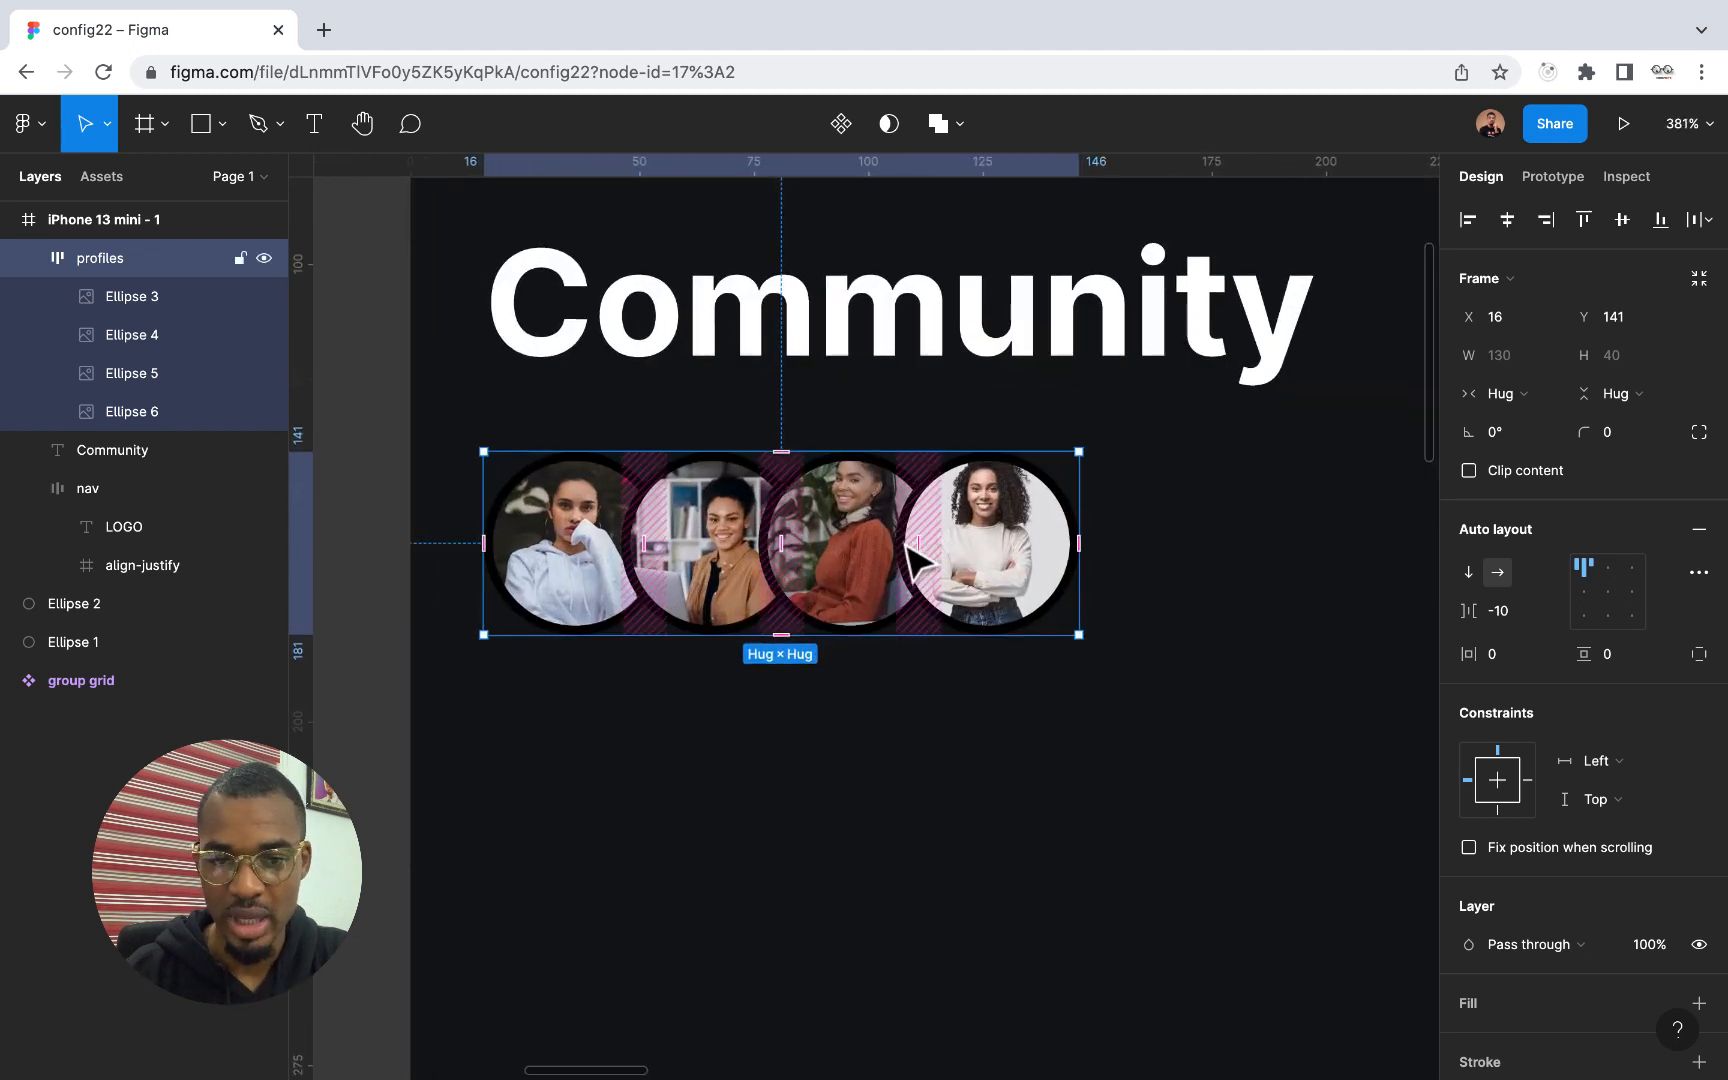
left_click_drag(914, 548, 849, 548)
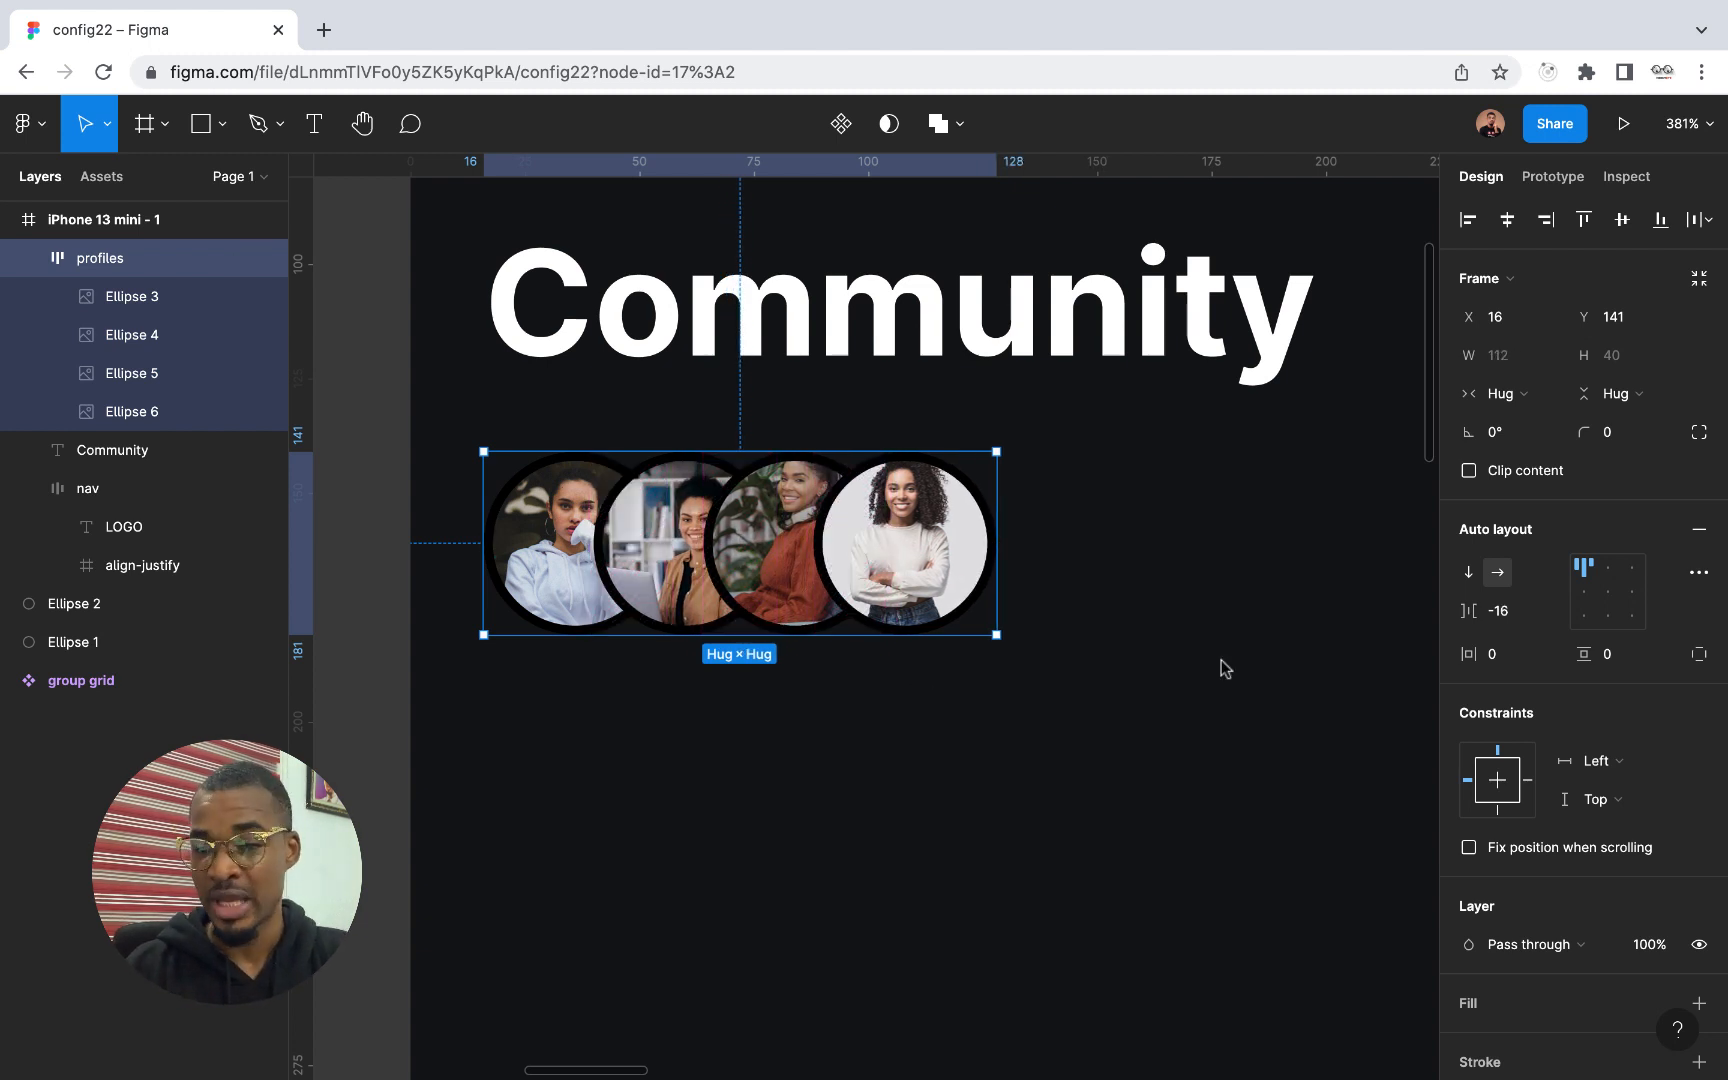
Set the canvas stacking of the profiles auto layout to First on top and check Ellipse 3 in the layer order
left_click(1699, 573)
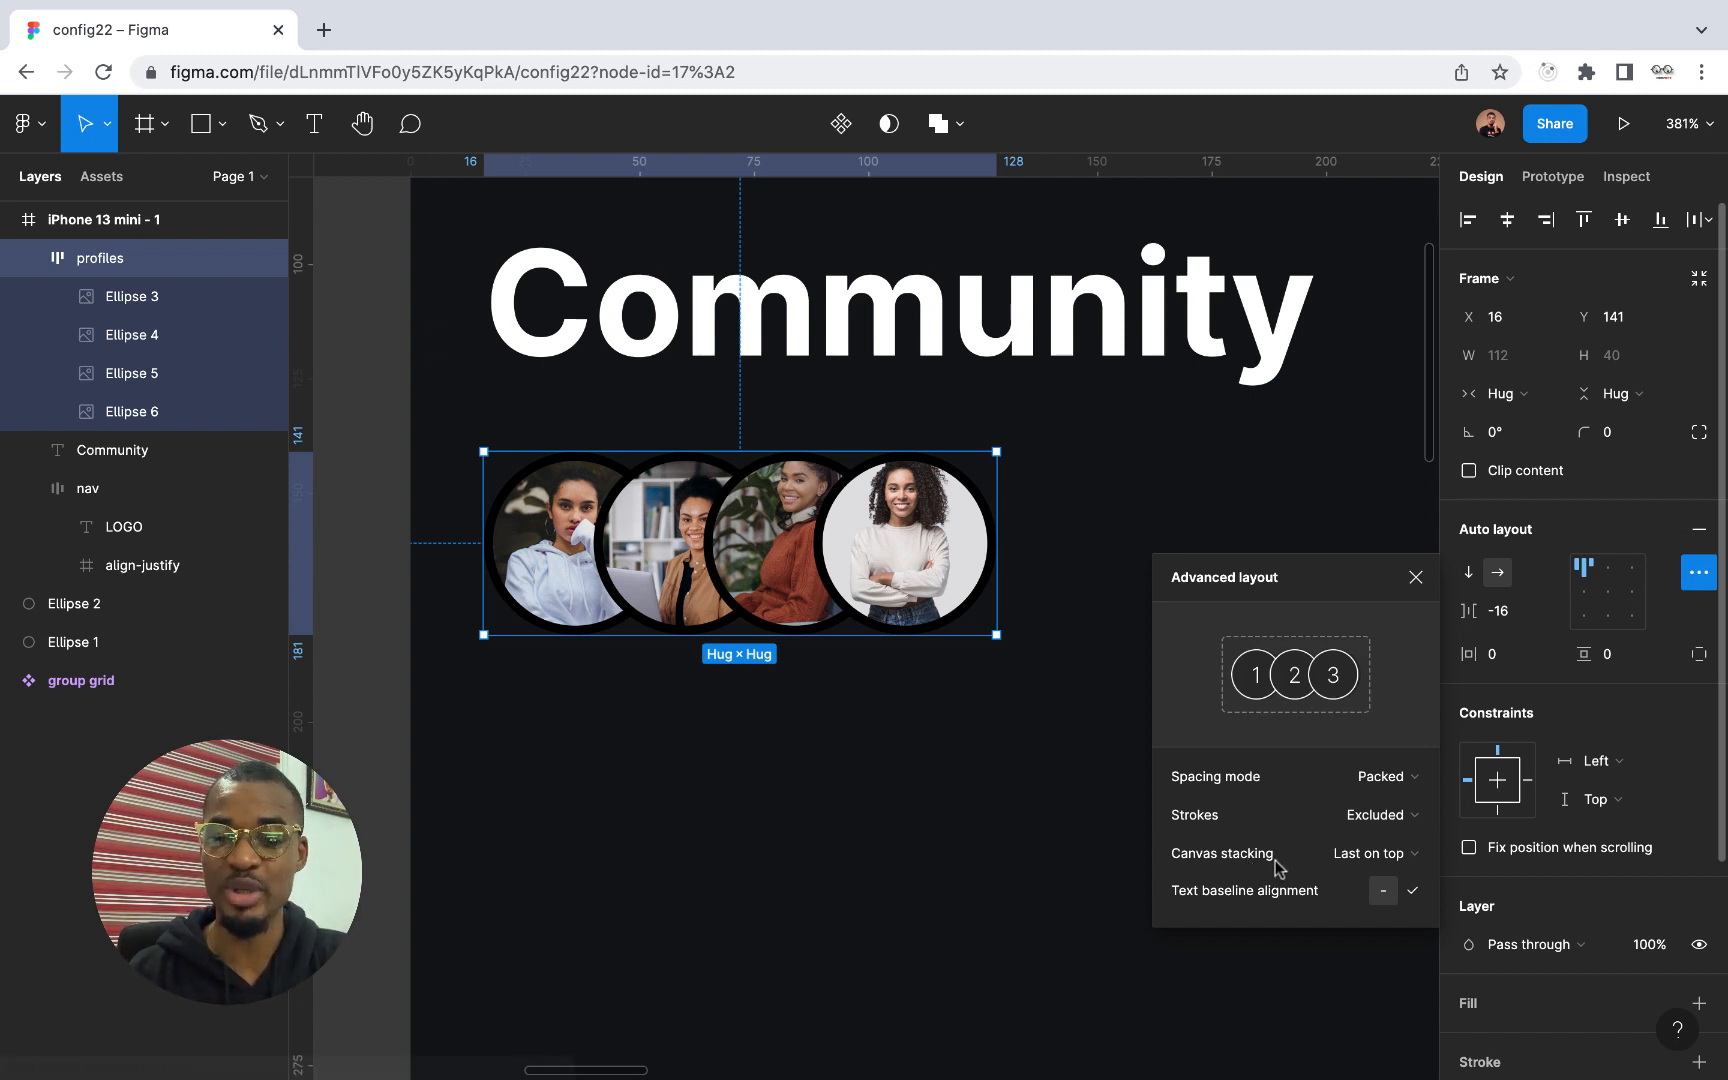
left_click(1348, 862)
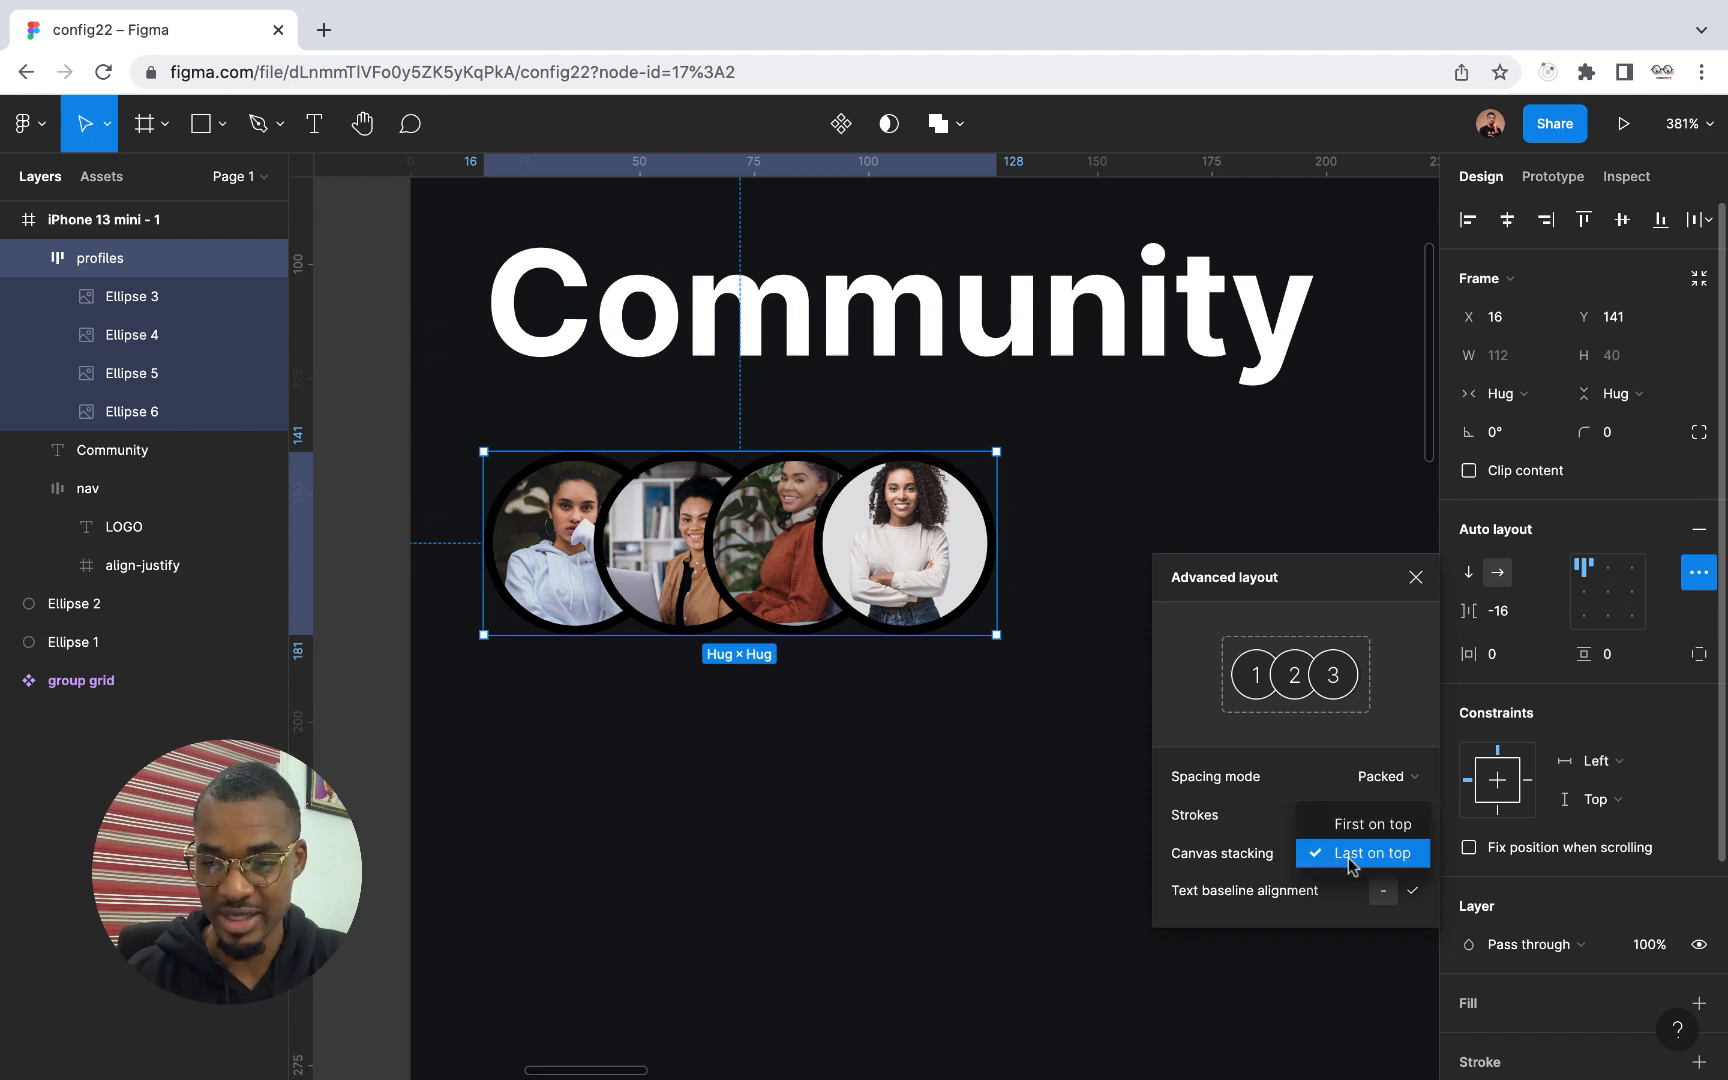
left_click(1358, 826)
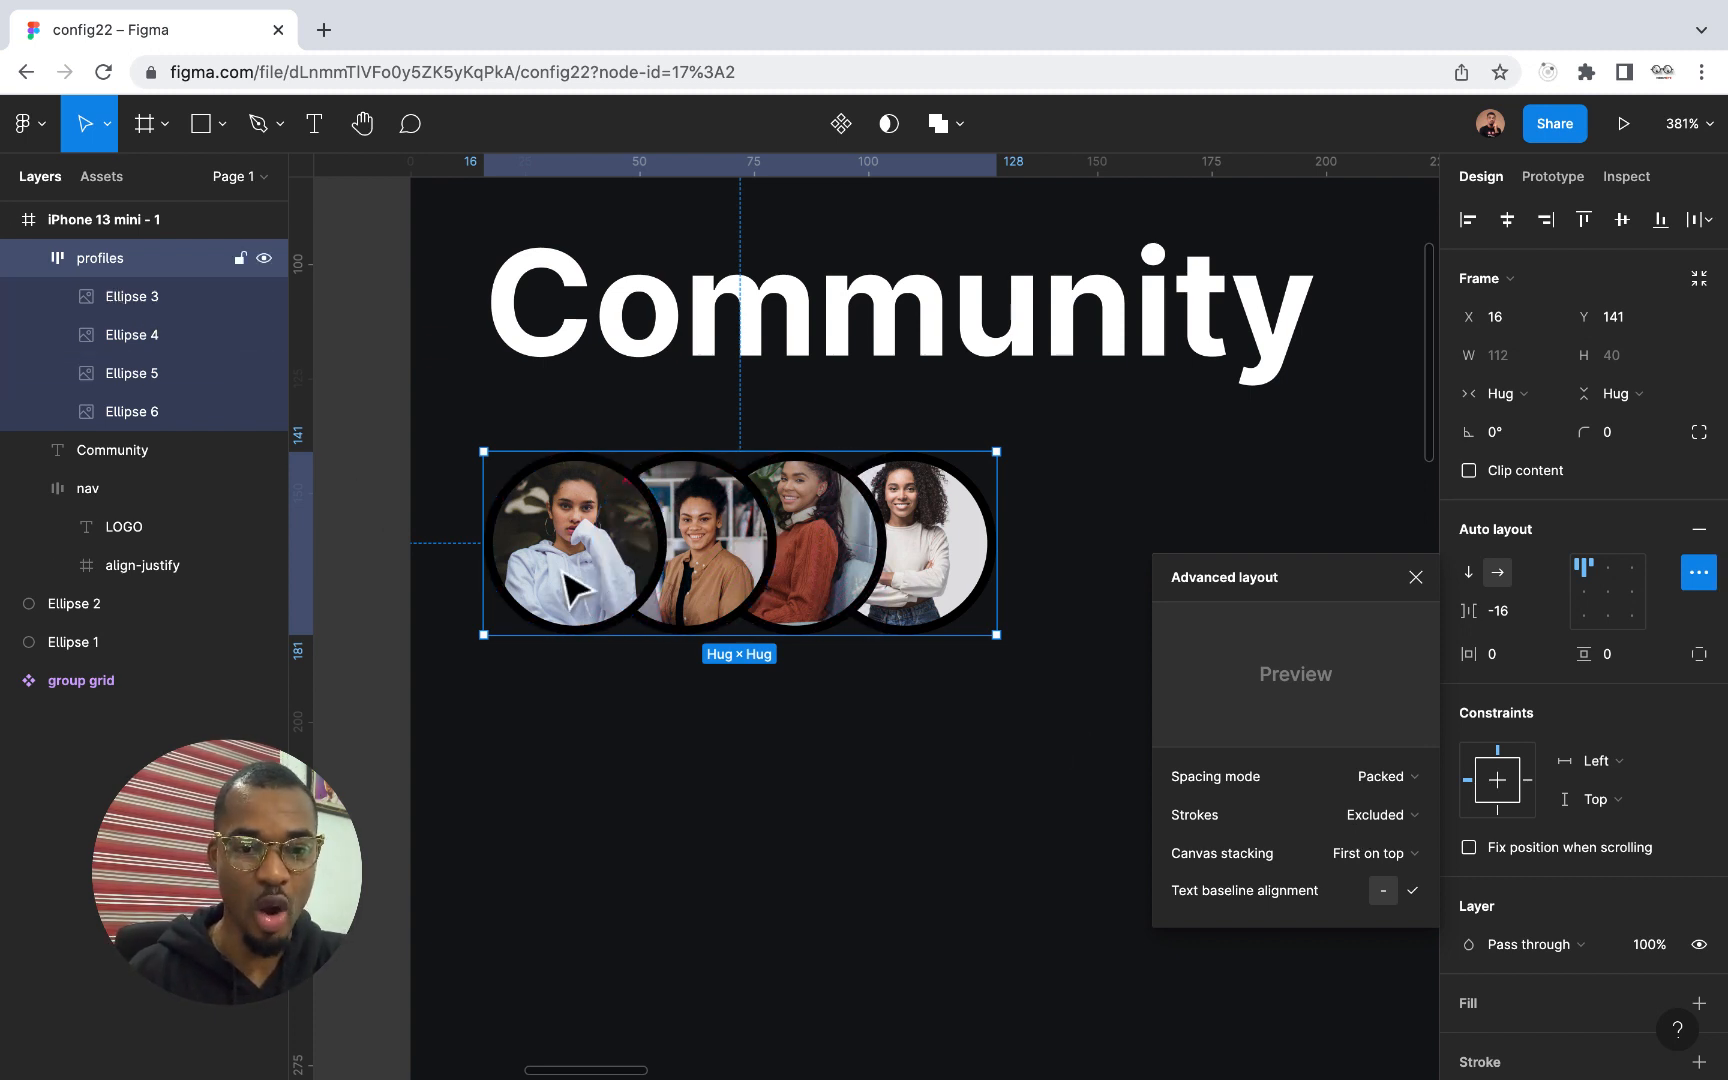
left_click(141, 297)
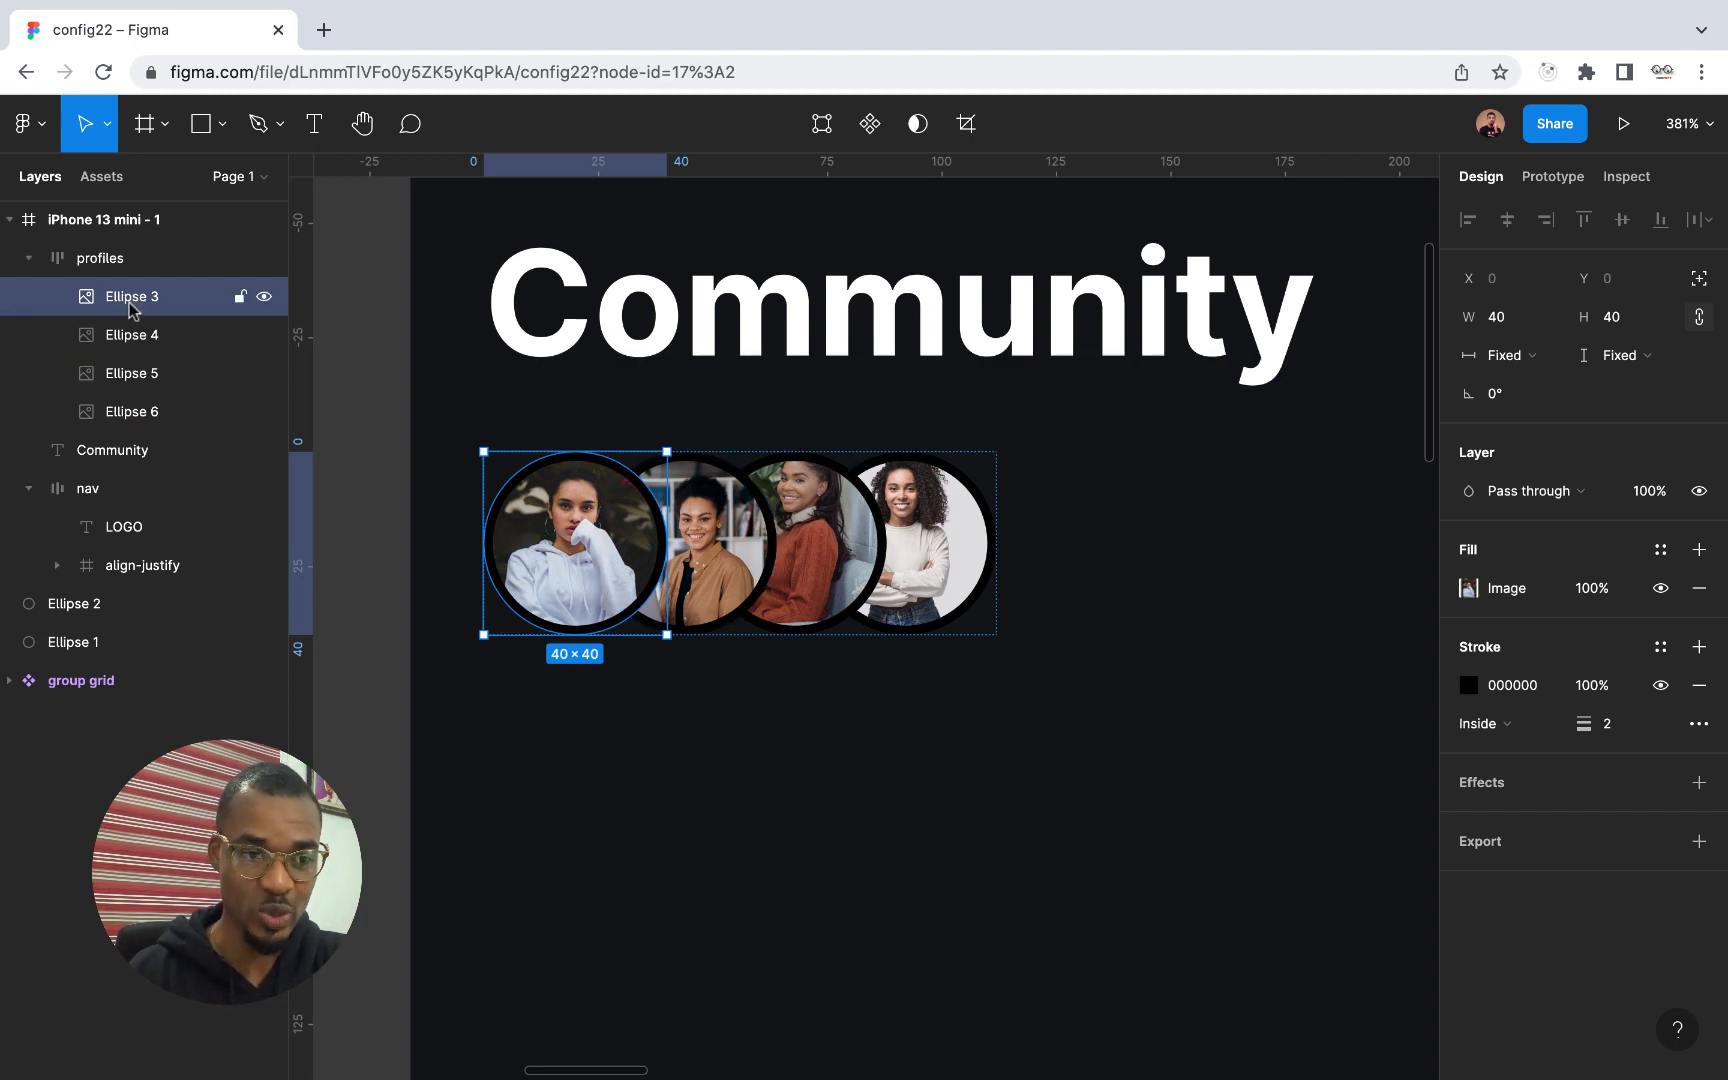
mouse_move(128, 302)
left_mouse_down()
mouse_move(126, 442)
mouse_move(142, 418)
mouse_move(140, 268)
mouse_move(137, 290)
left_mouse_up()
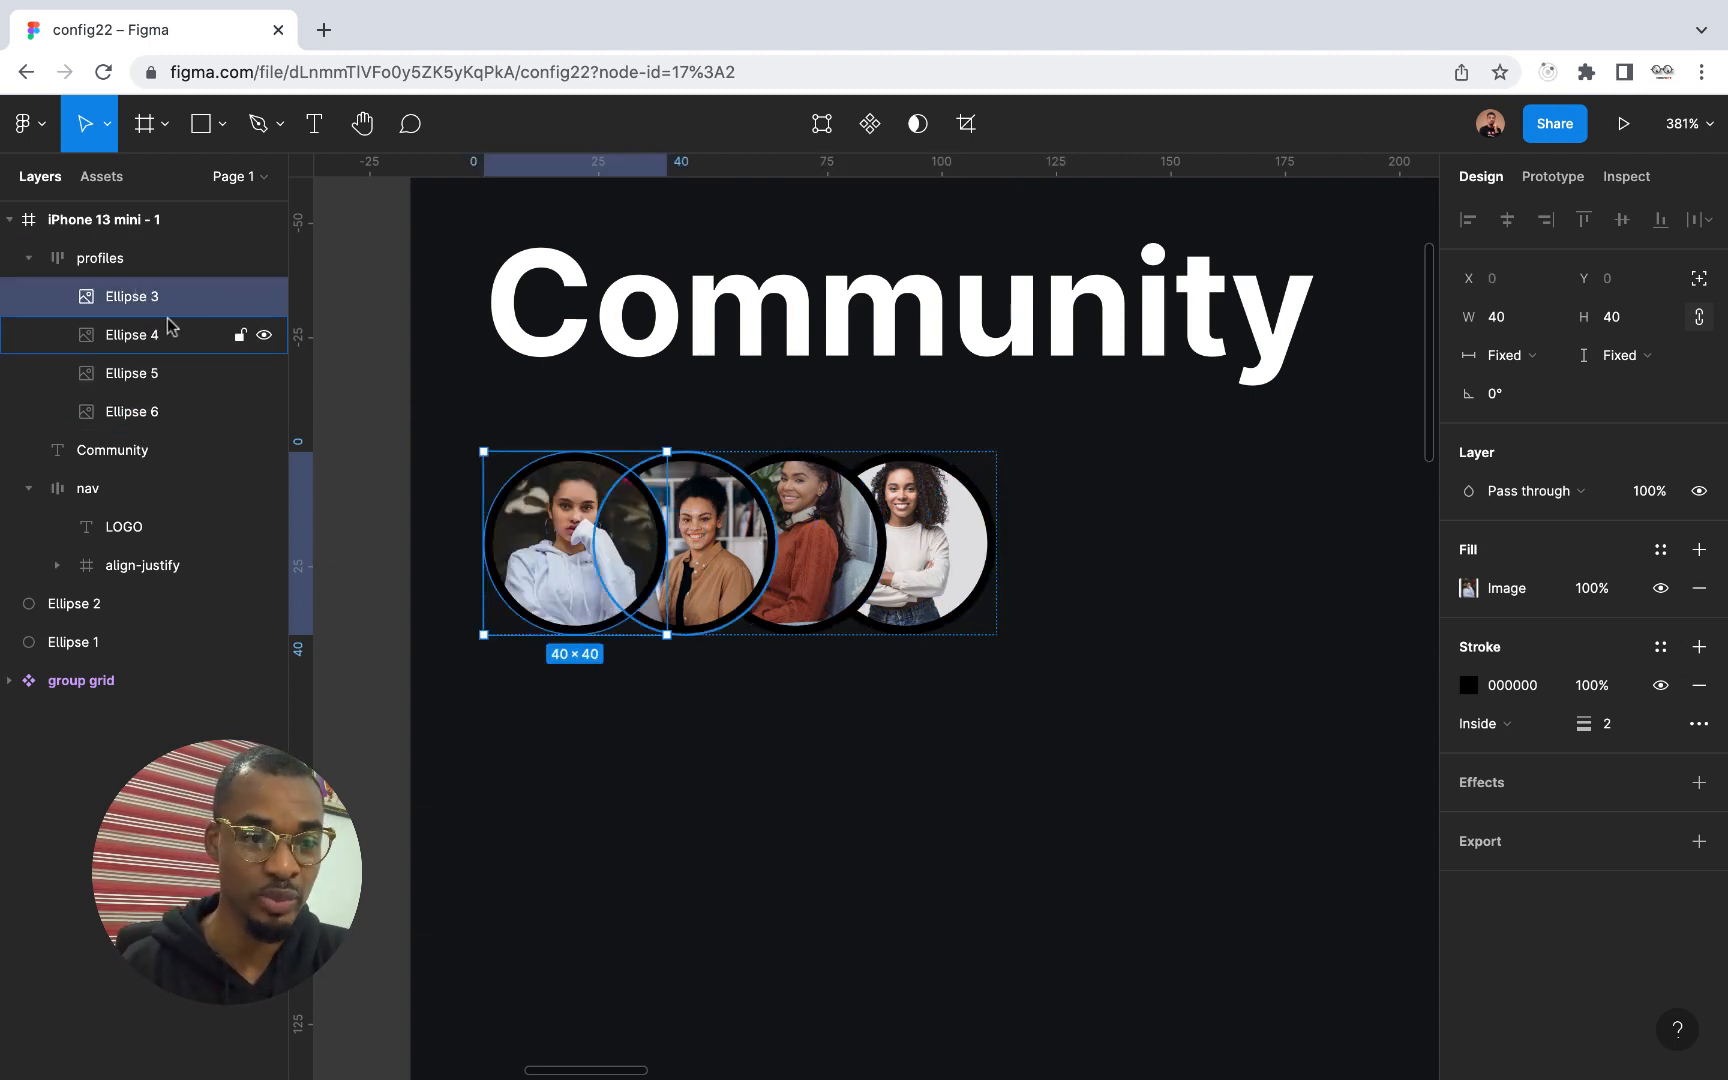
Collapse the profiles layer and move the frame down 20 pixels to Y 161
left_click(95, 258)
left_click(28, 258)
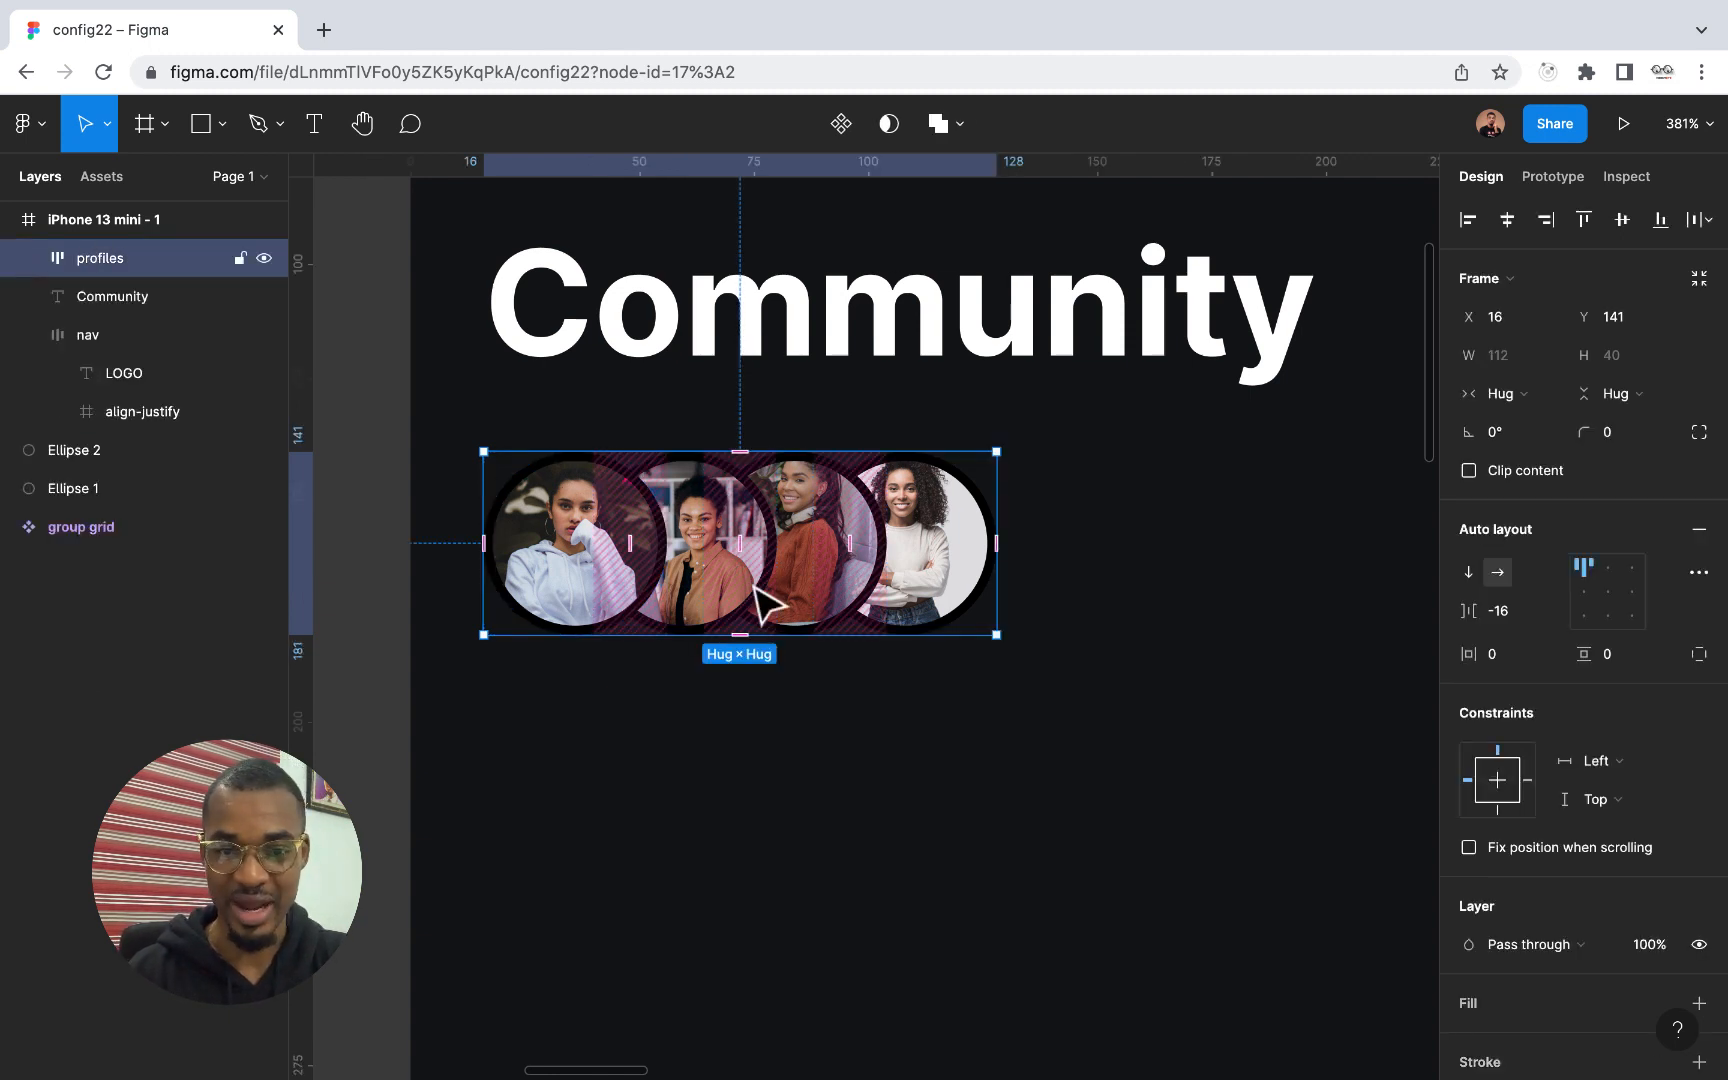
scroll(773, 595, "down", 8)
scroll(773, 595, "up", 5)
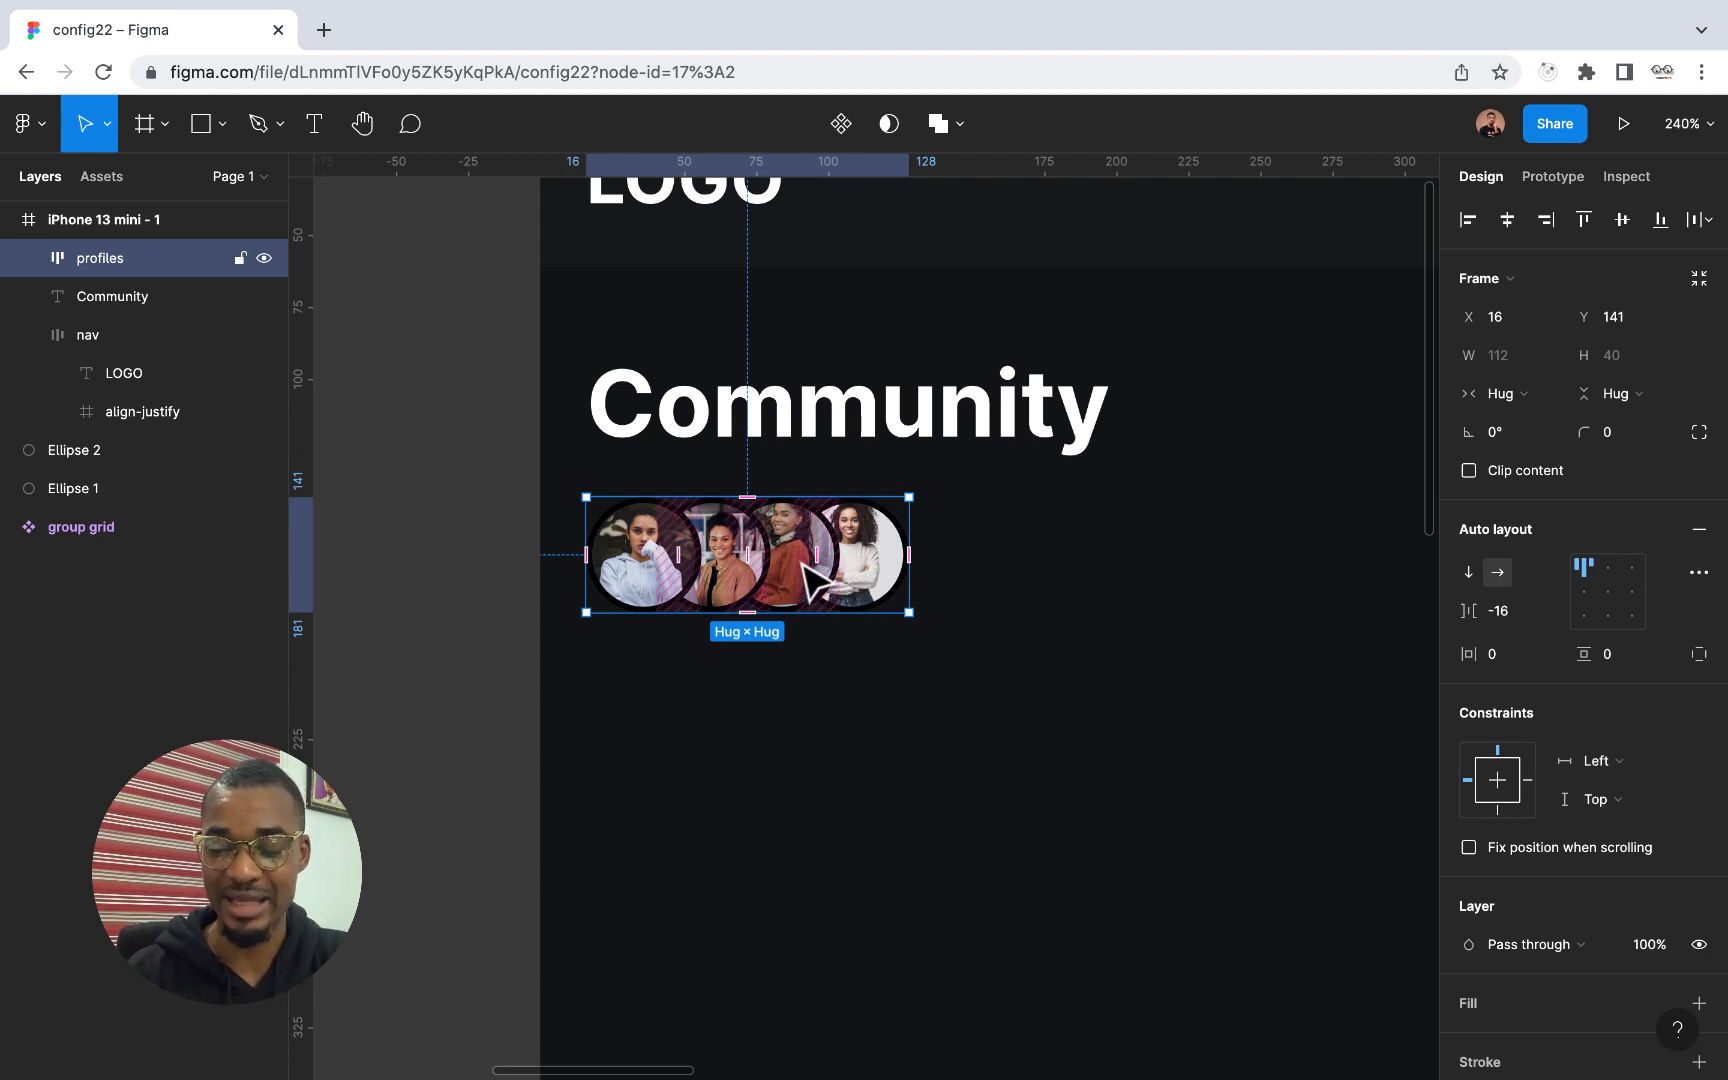
key("shift+Down")
key("shift+Down")
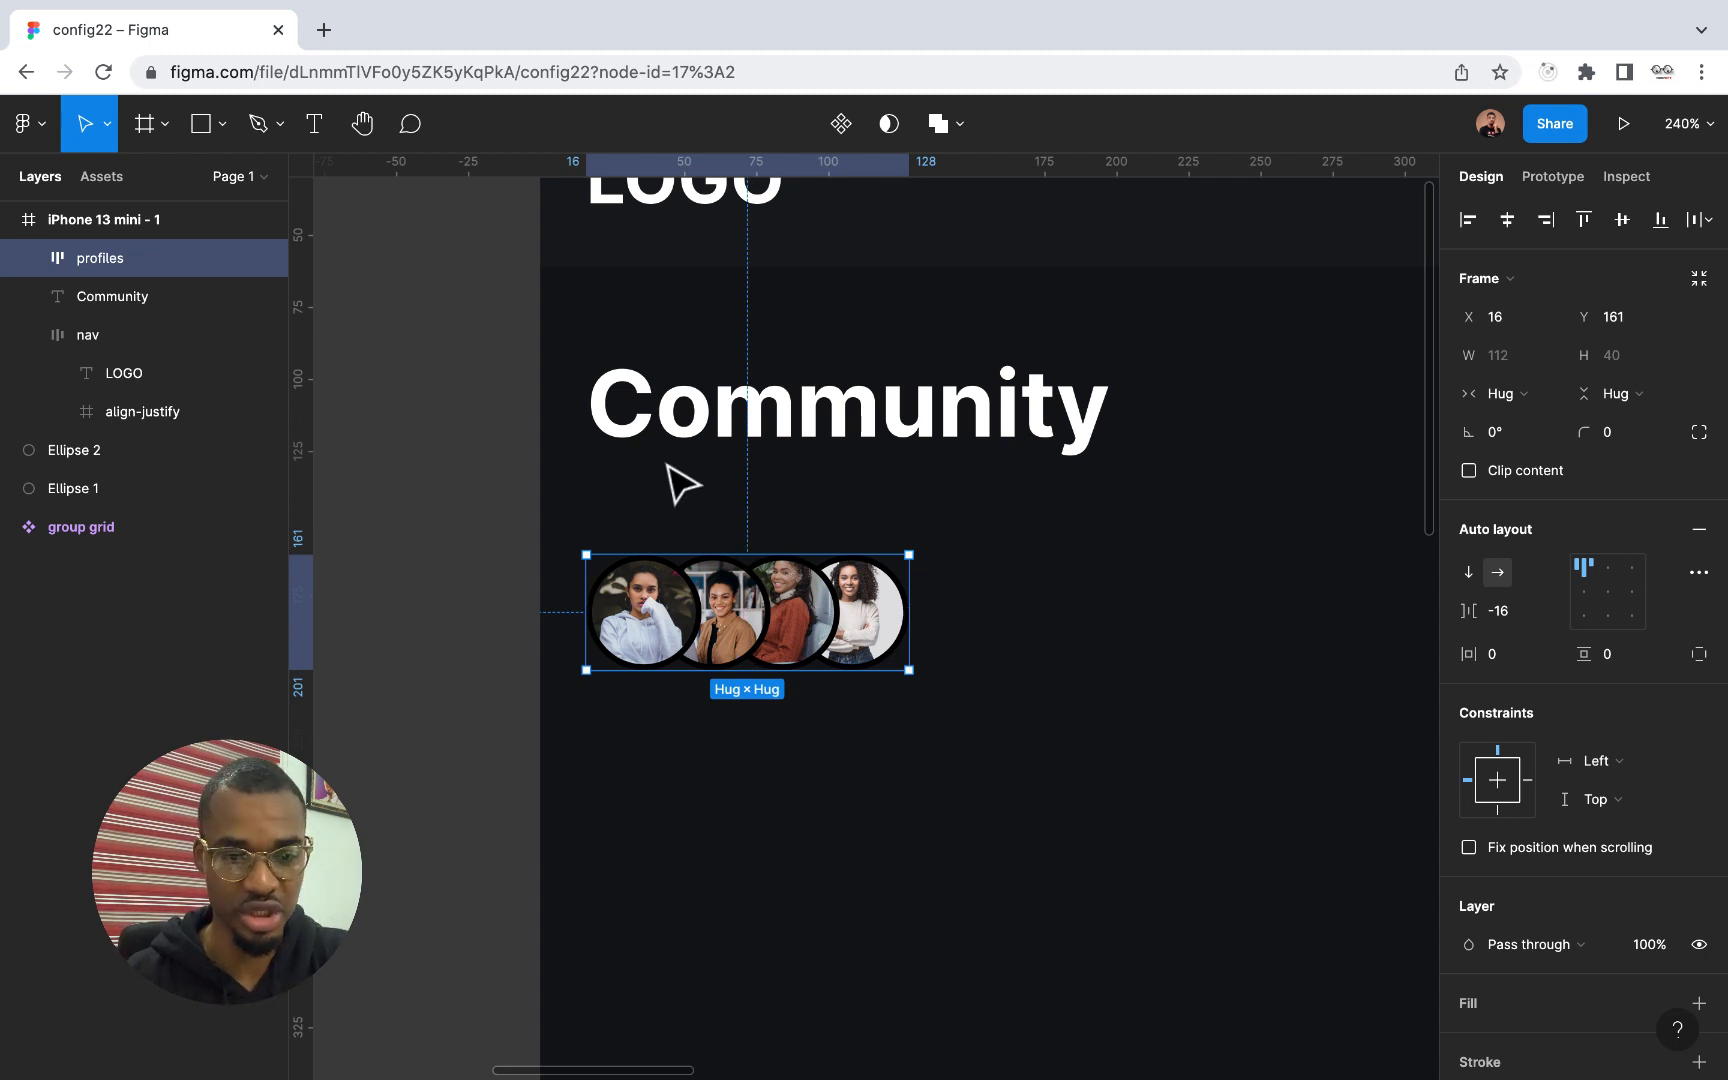
Add the text "Members" between the Community heading and the profile pictures
left_click(315, 128)
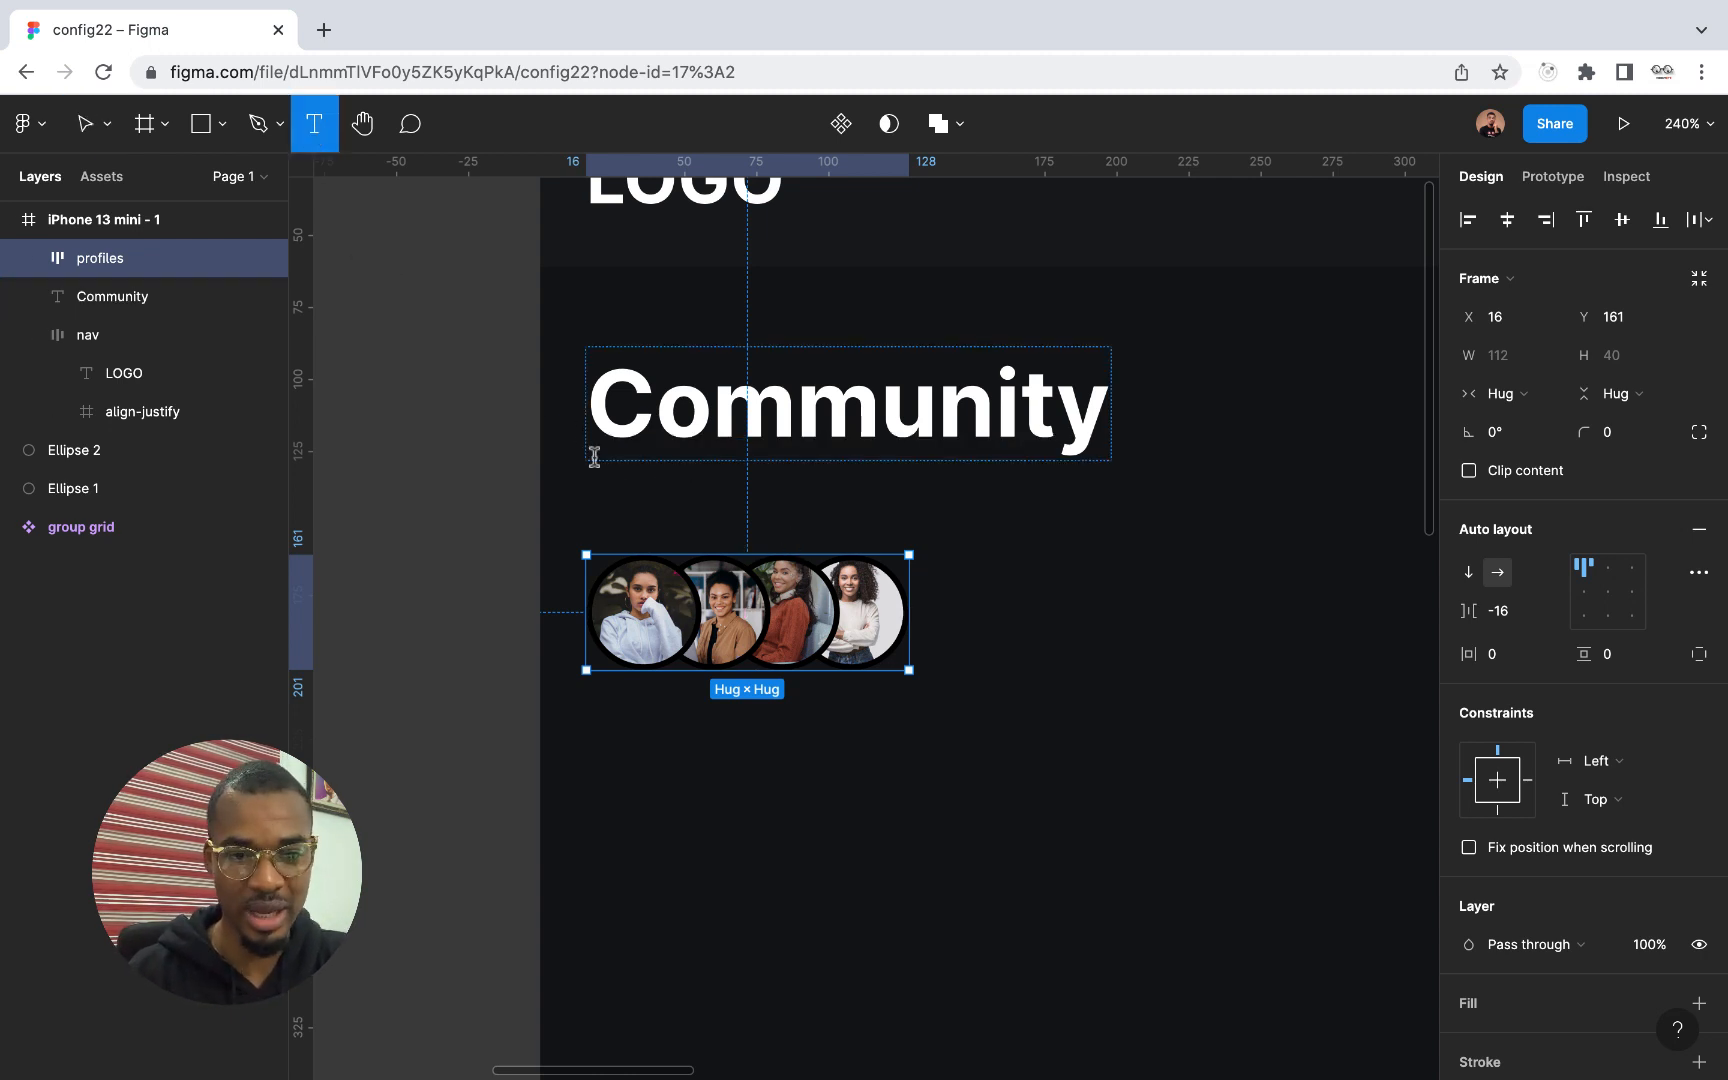
left_click(600, 515)
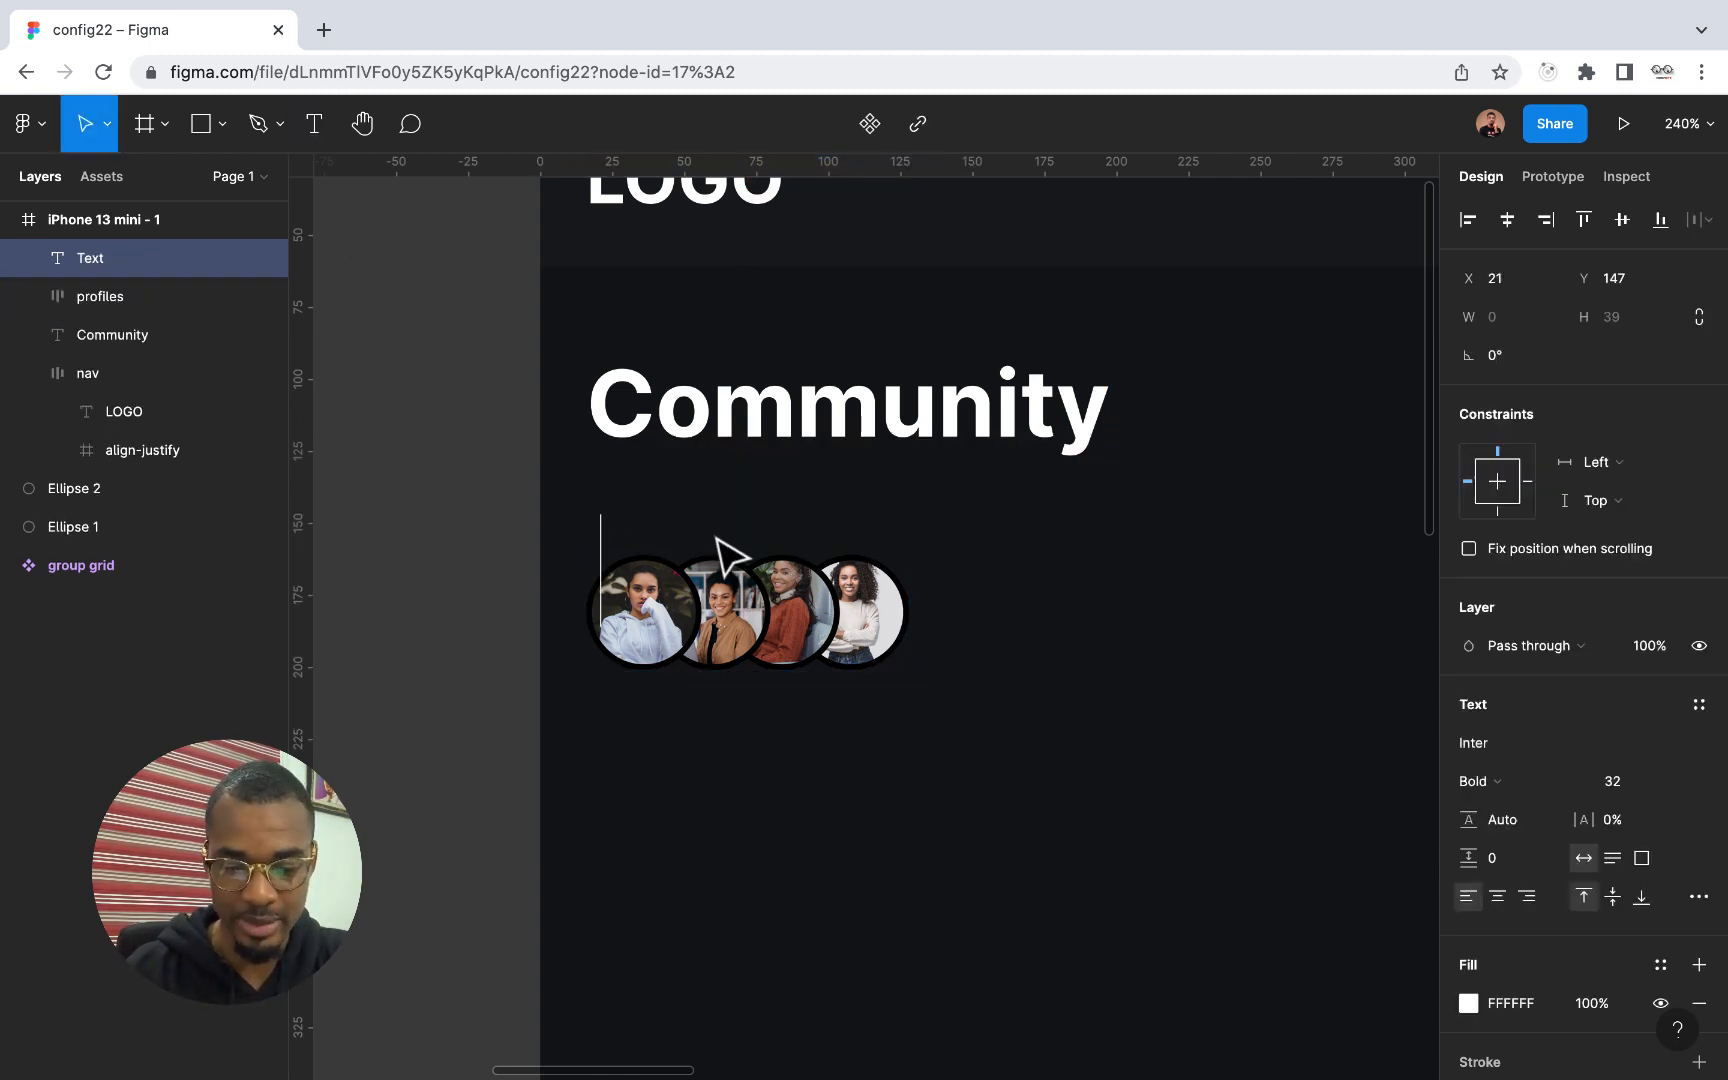
type("Men")
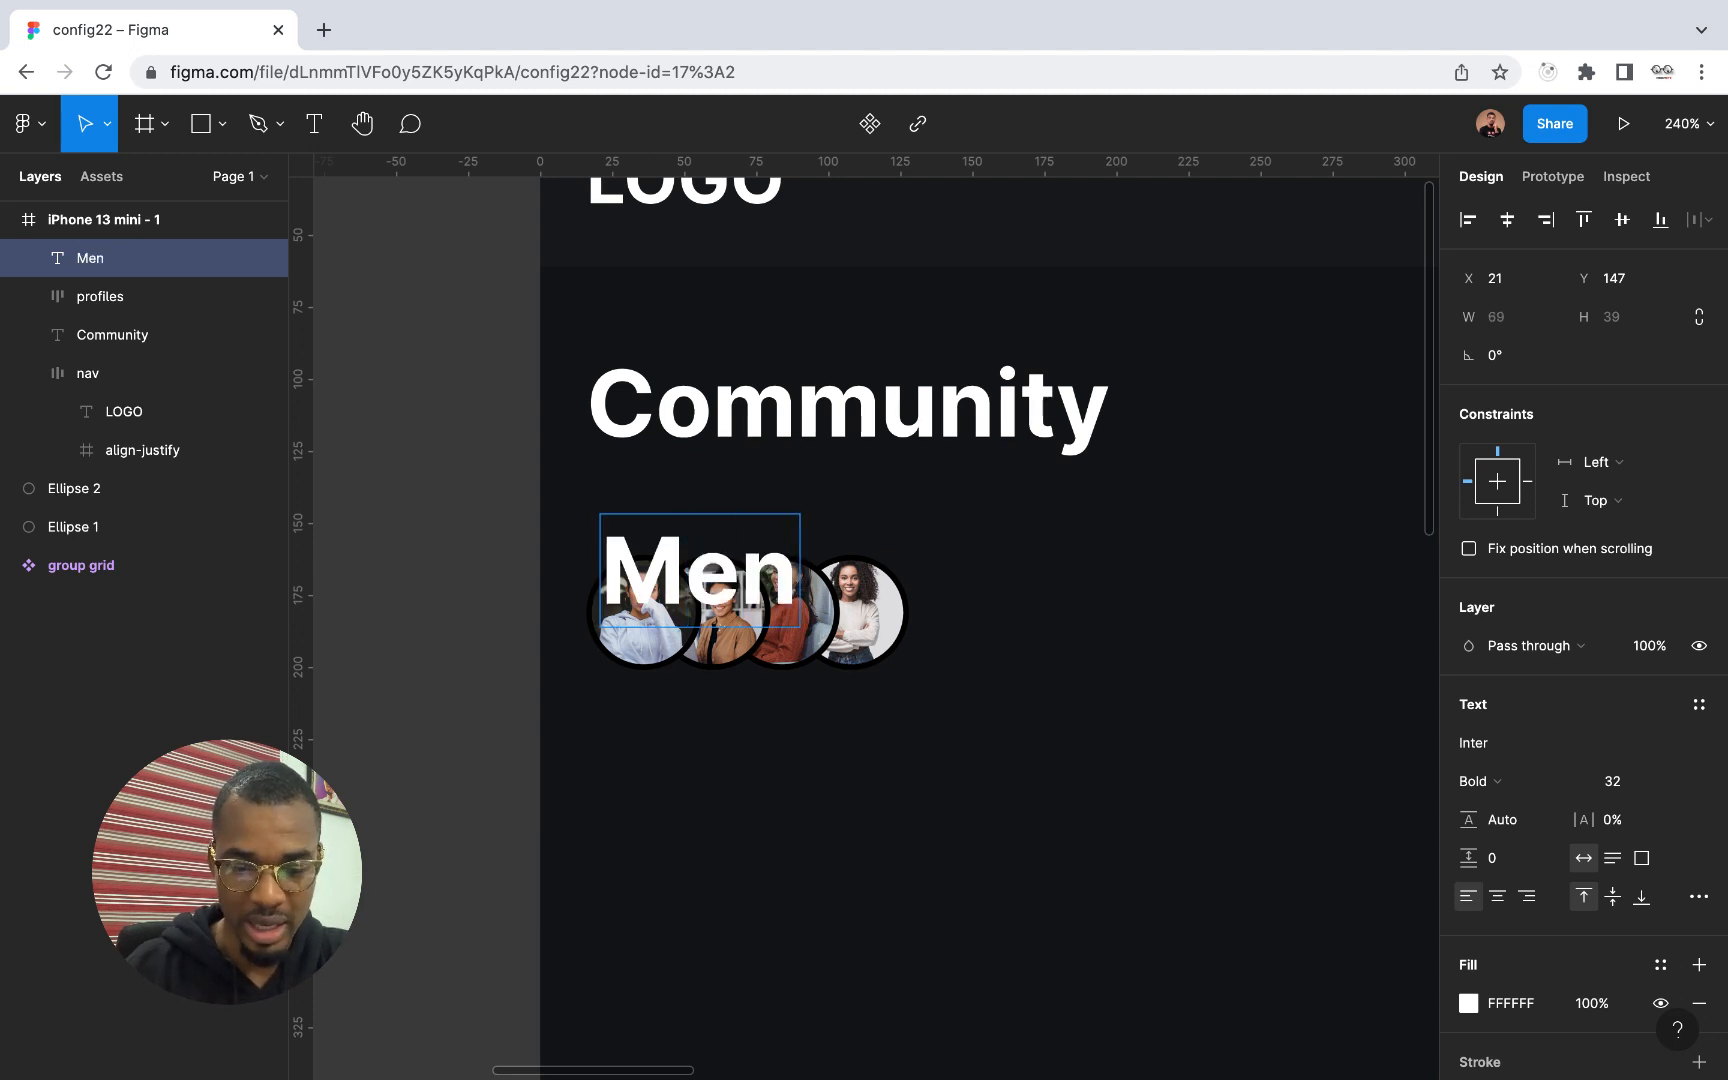
key("BackSpace")
type("mbers")
key("Escape")
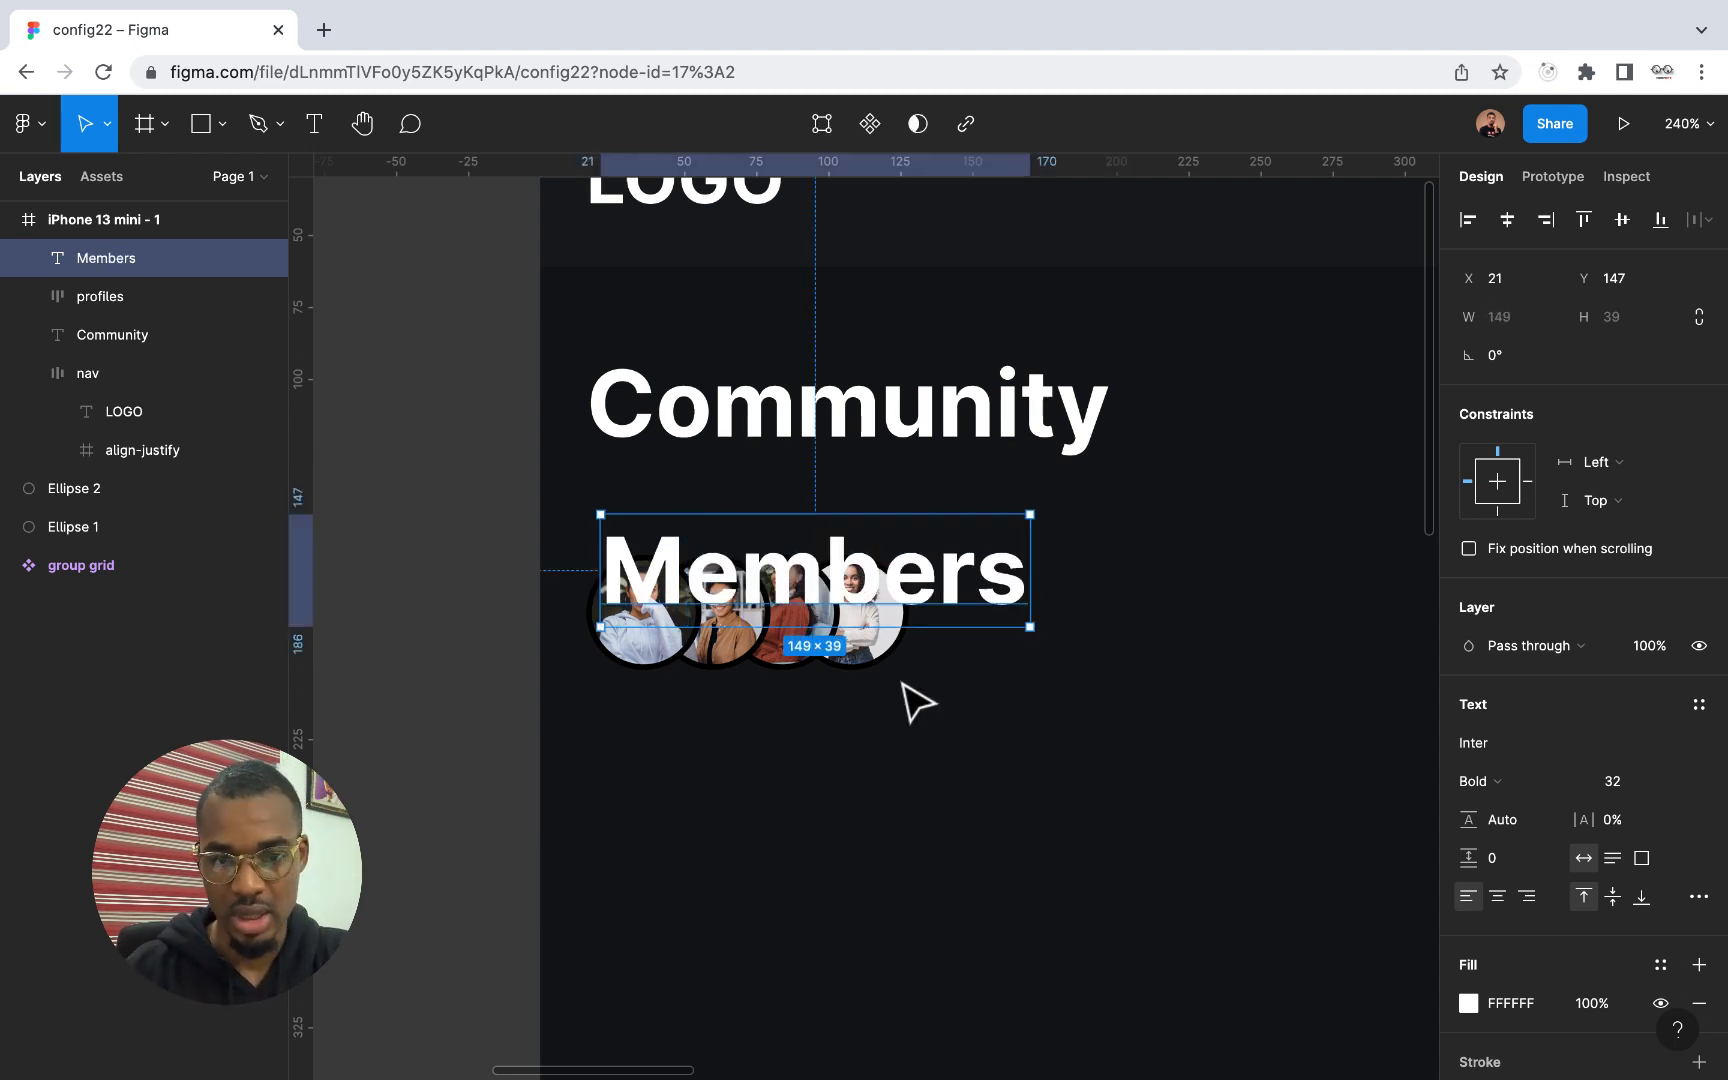
Set the Members text to font size 20 and Medium weight, trying Regular on the way
left_click(1670, 785)
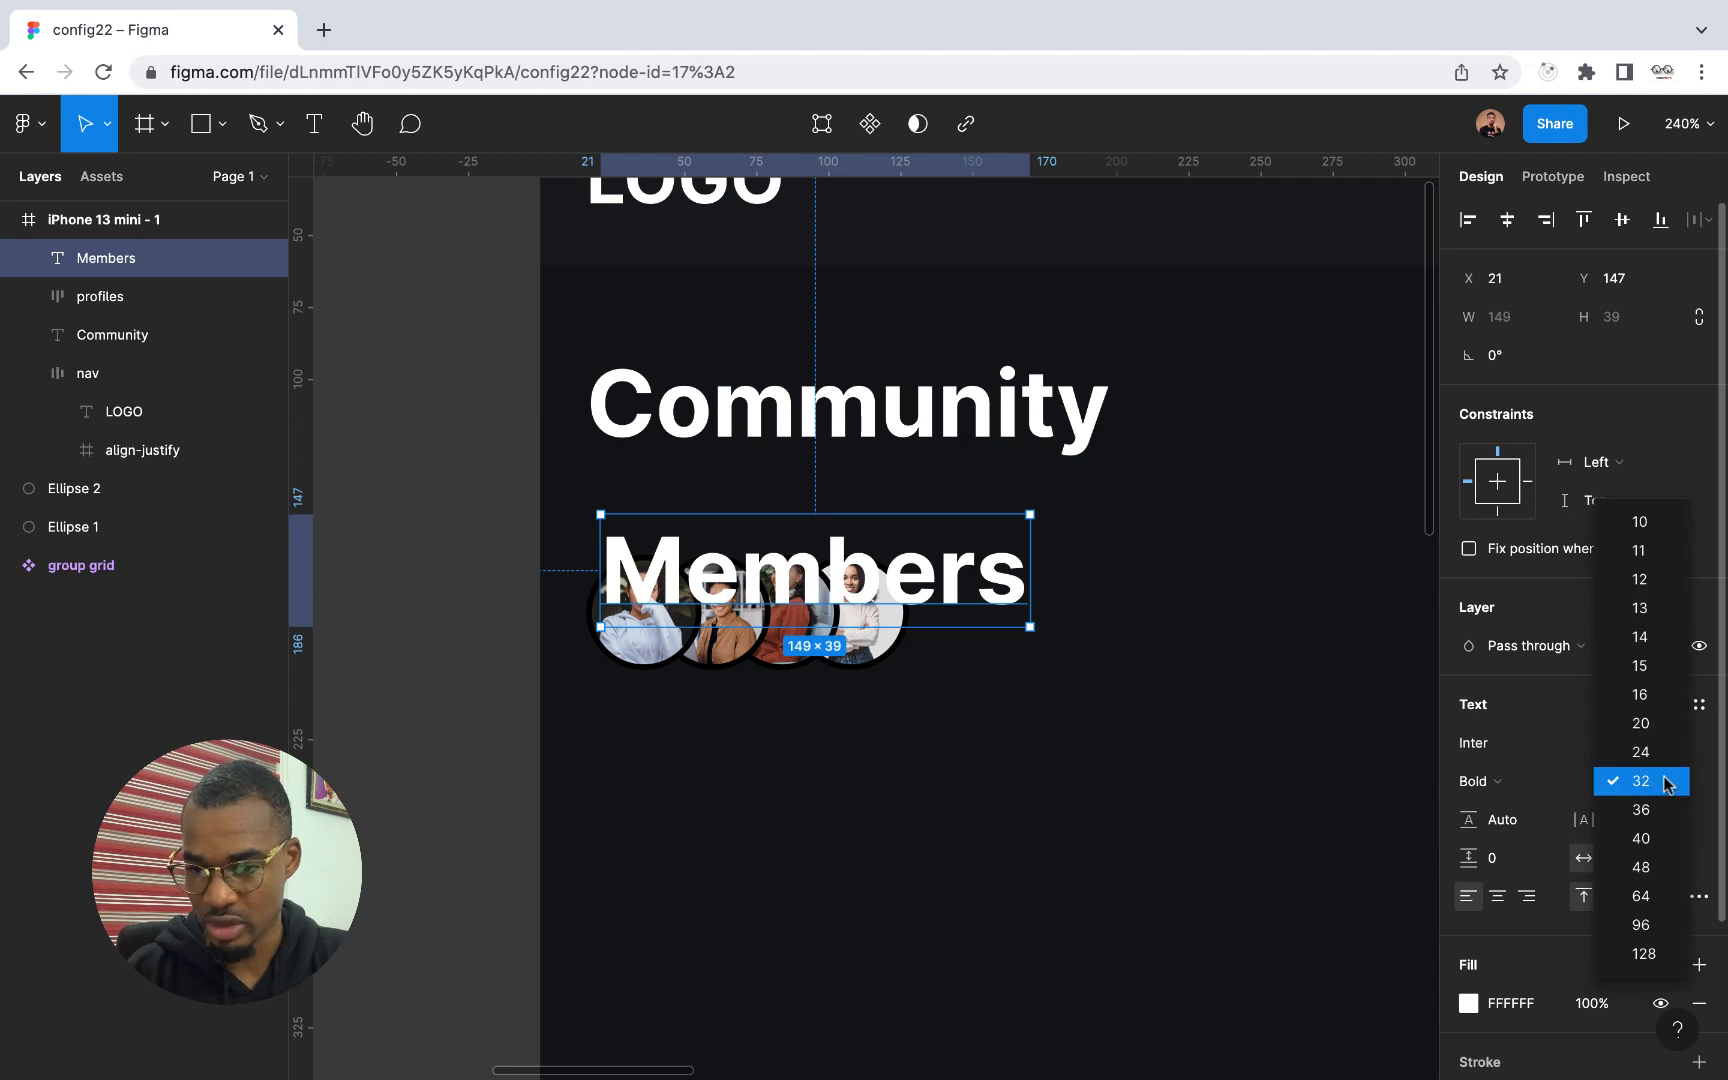
left_click(1655, 722)
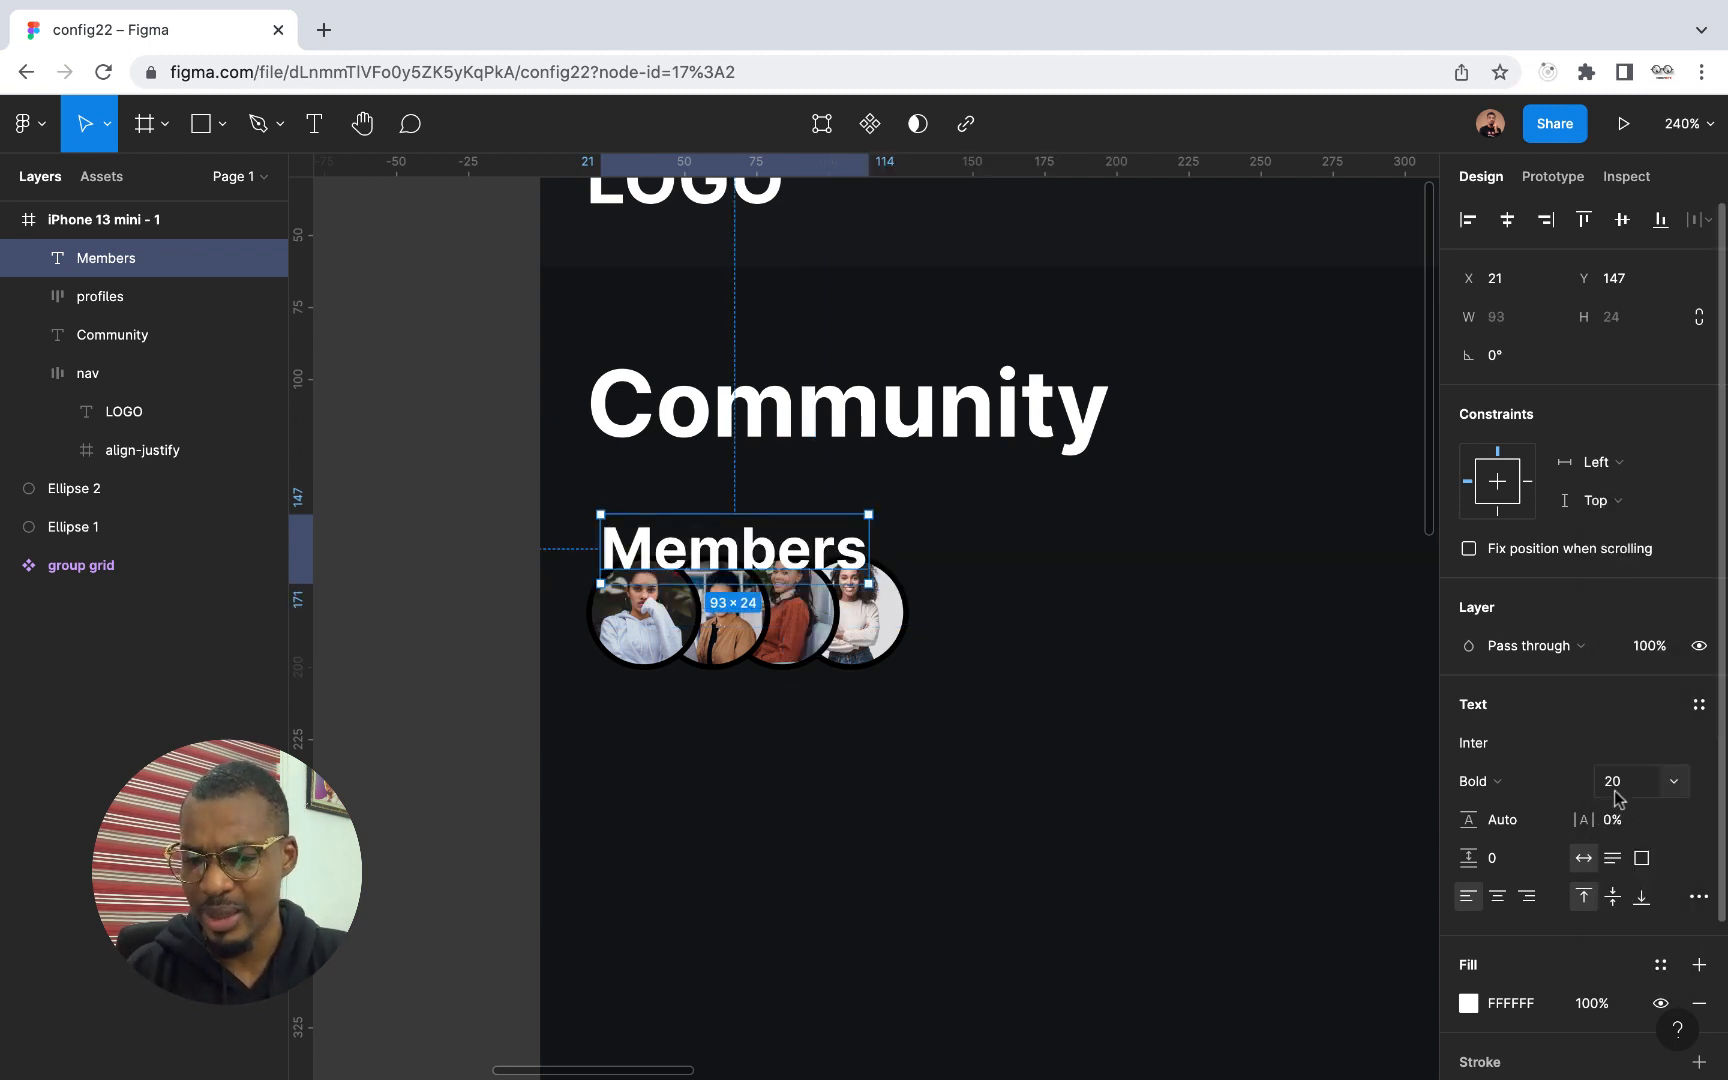
left_click(1576, 790)
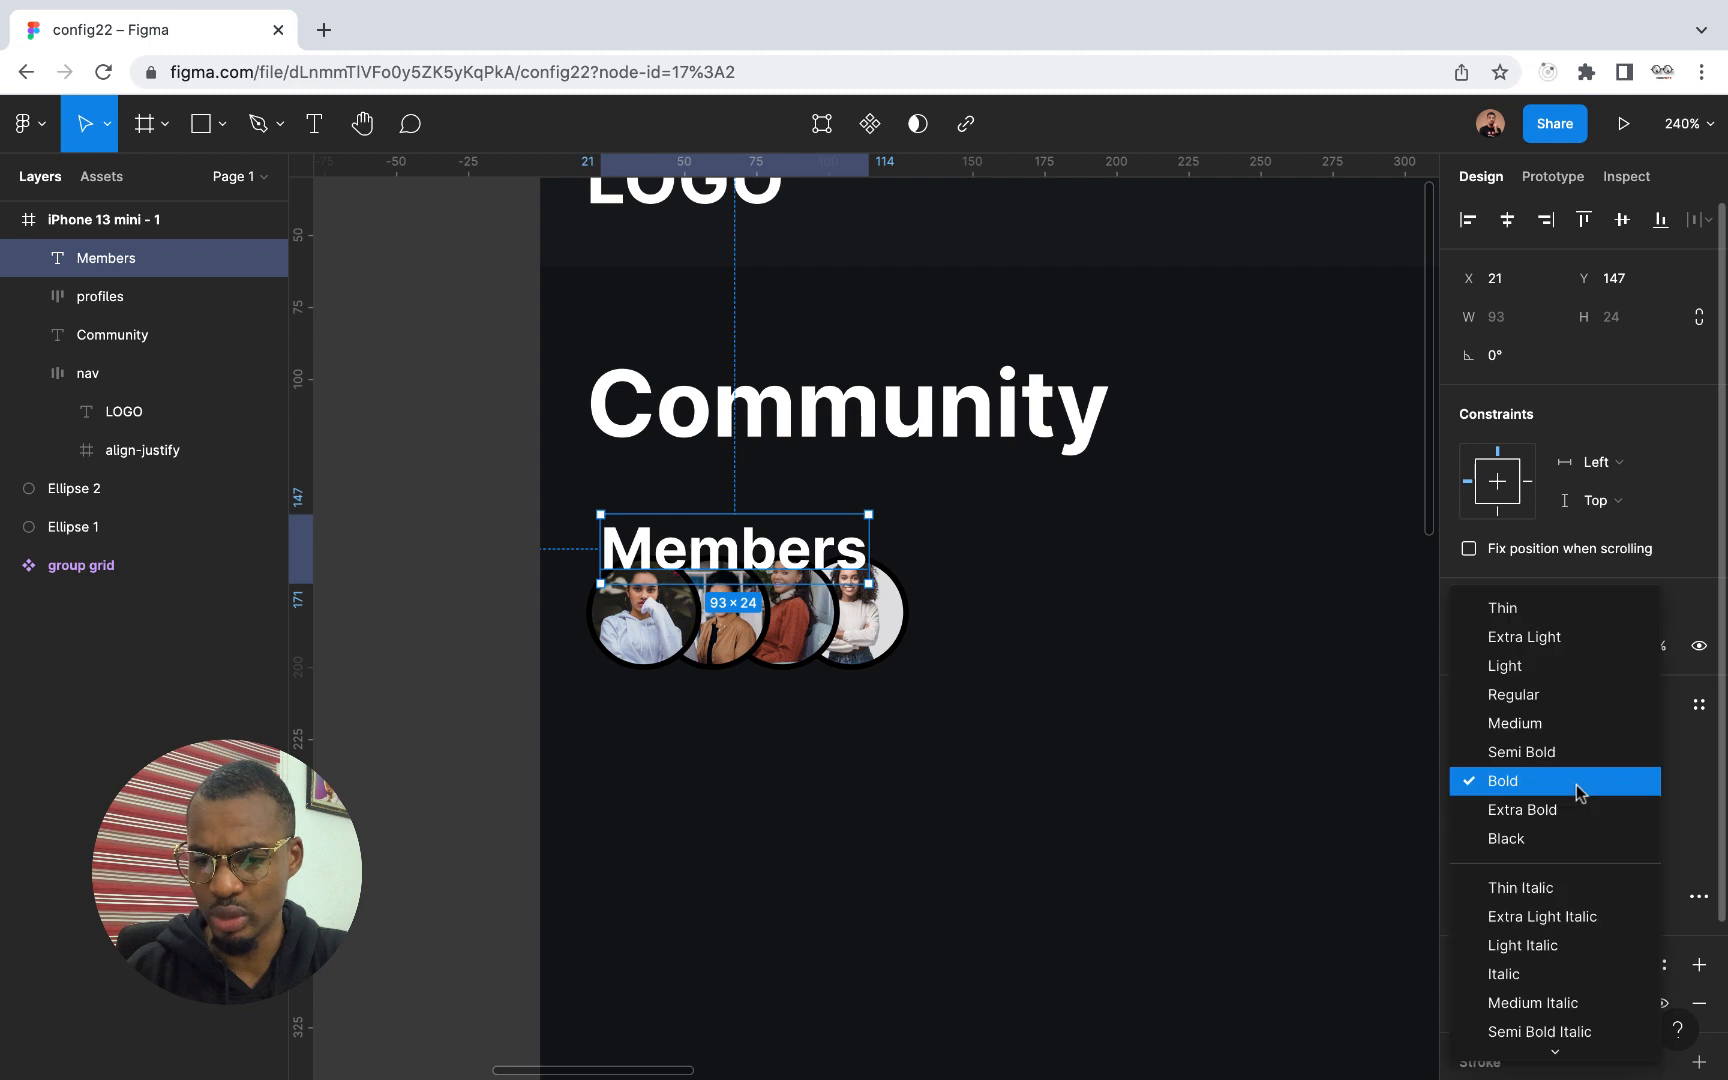
left_click(1533, 705)
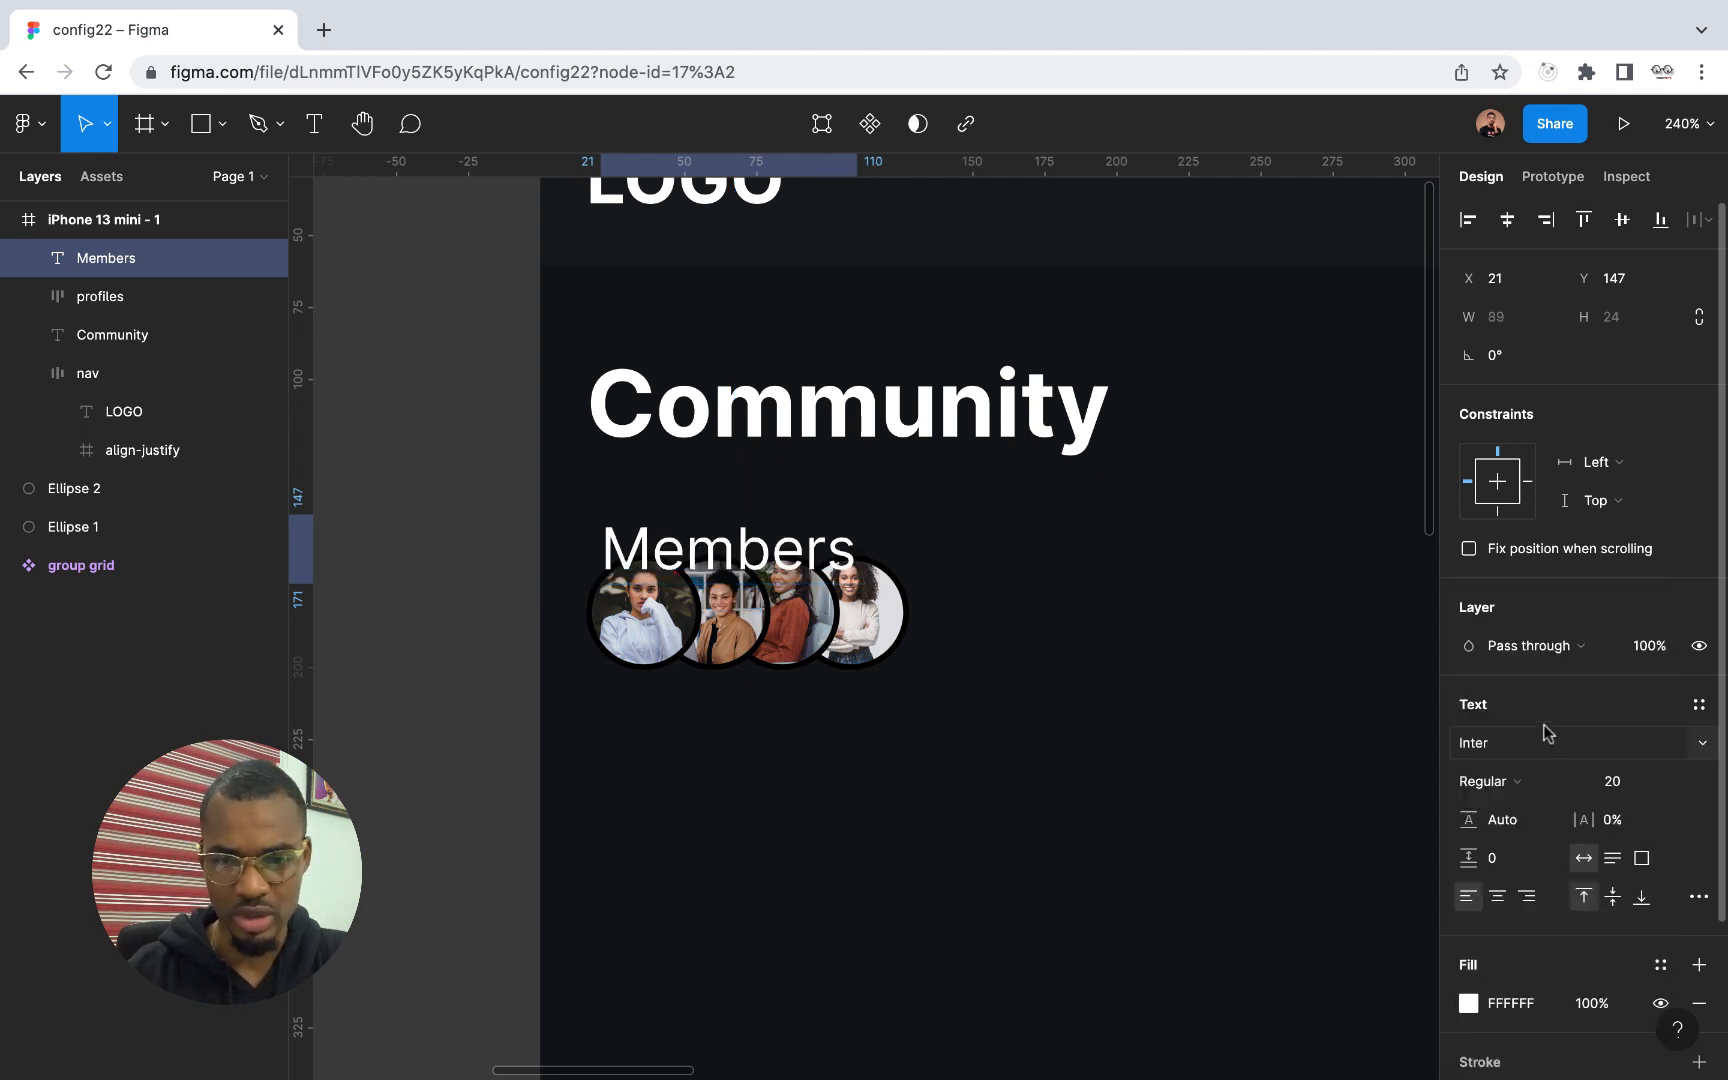
left_click(1568, 782)
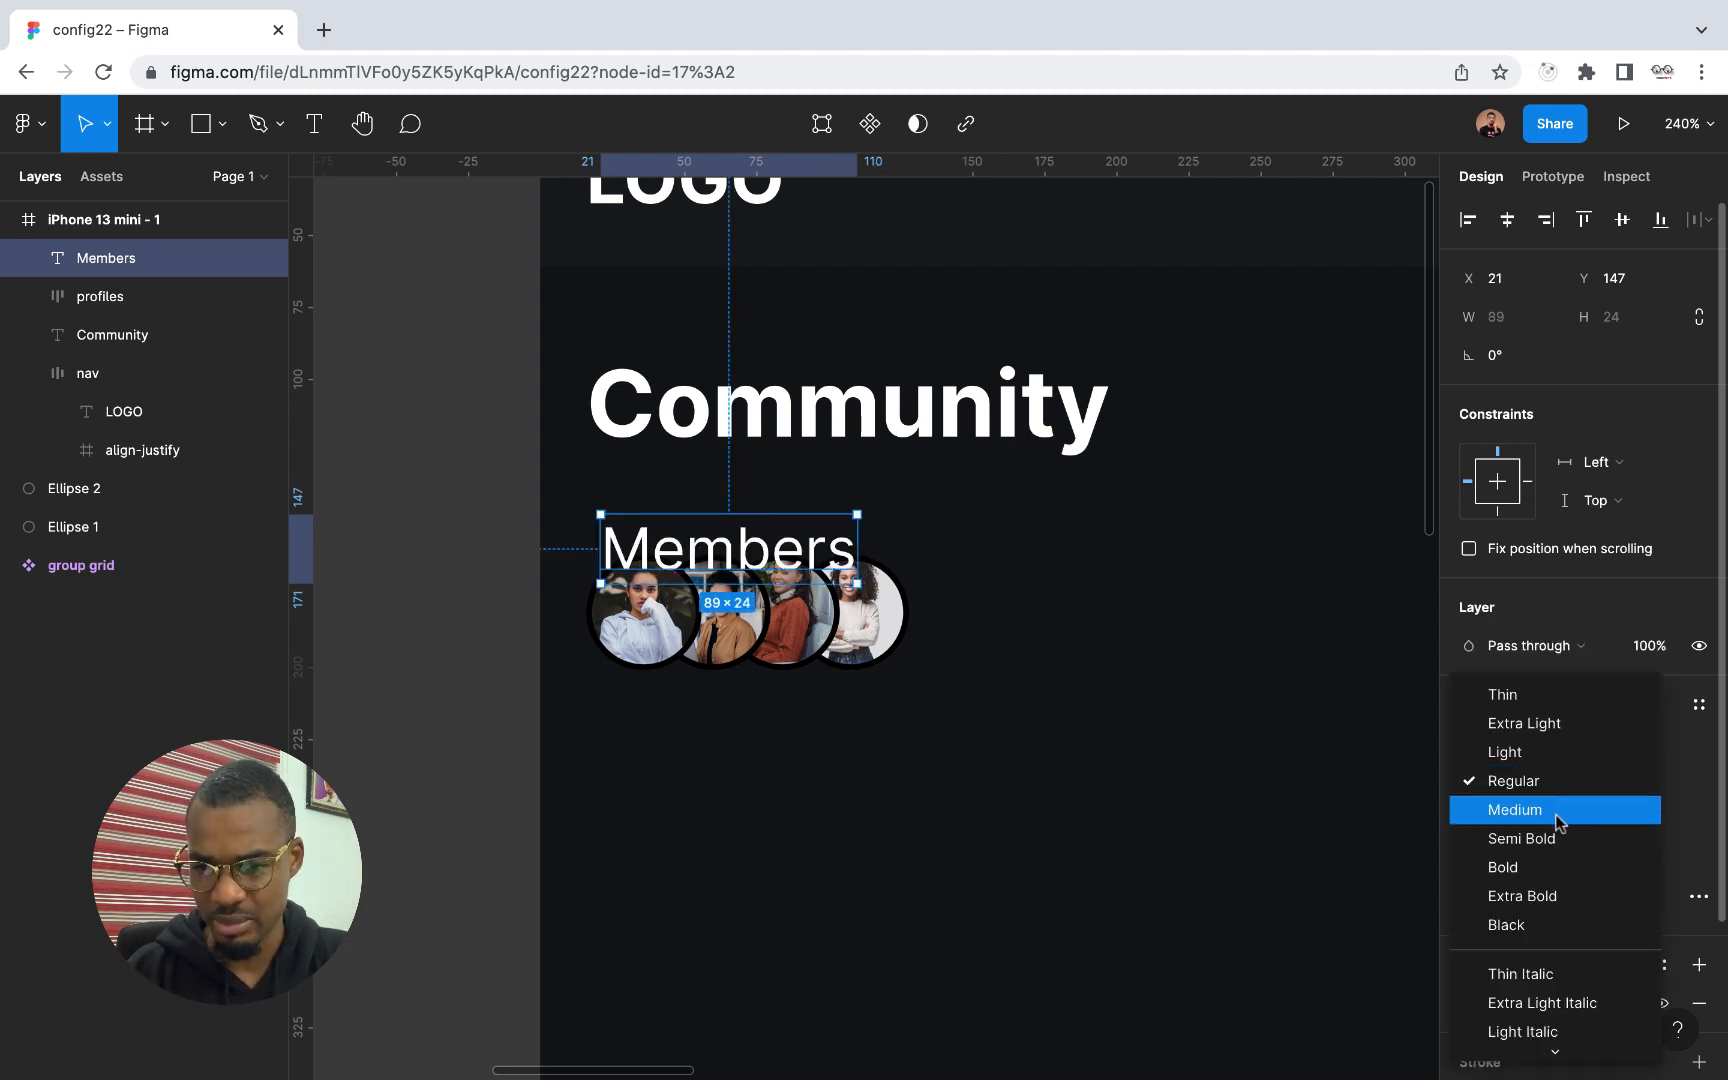
left_click(1557, 820)
Move the profiles frame below the Members text to X 21, Y 176 so their left edges align
left_click(785, 645)
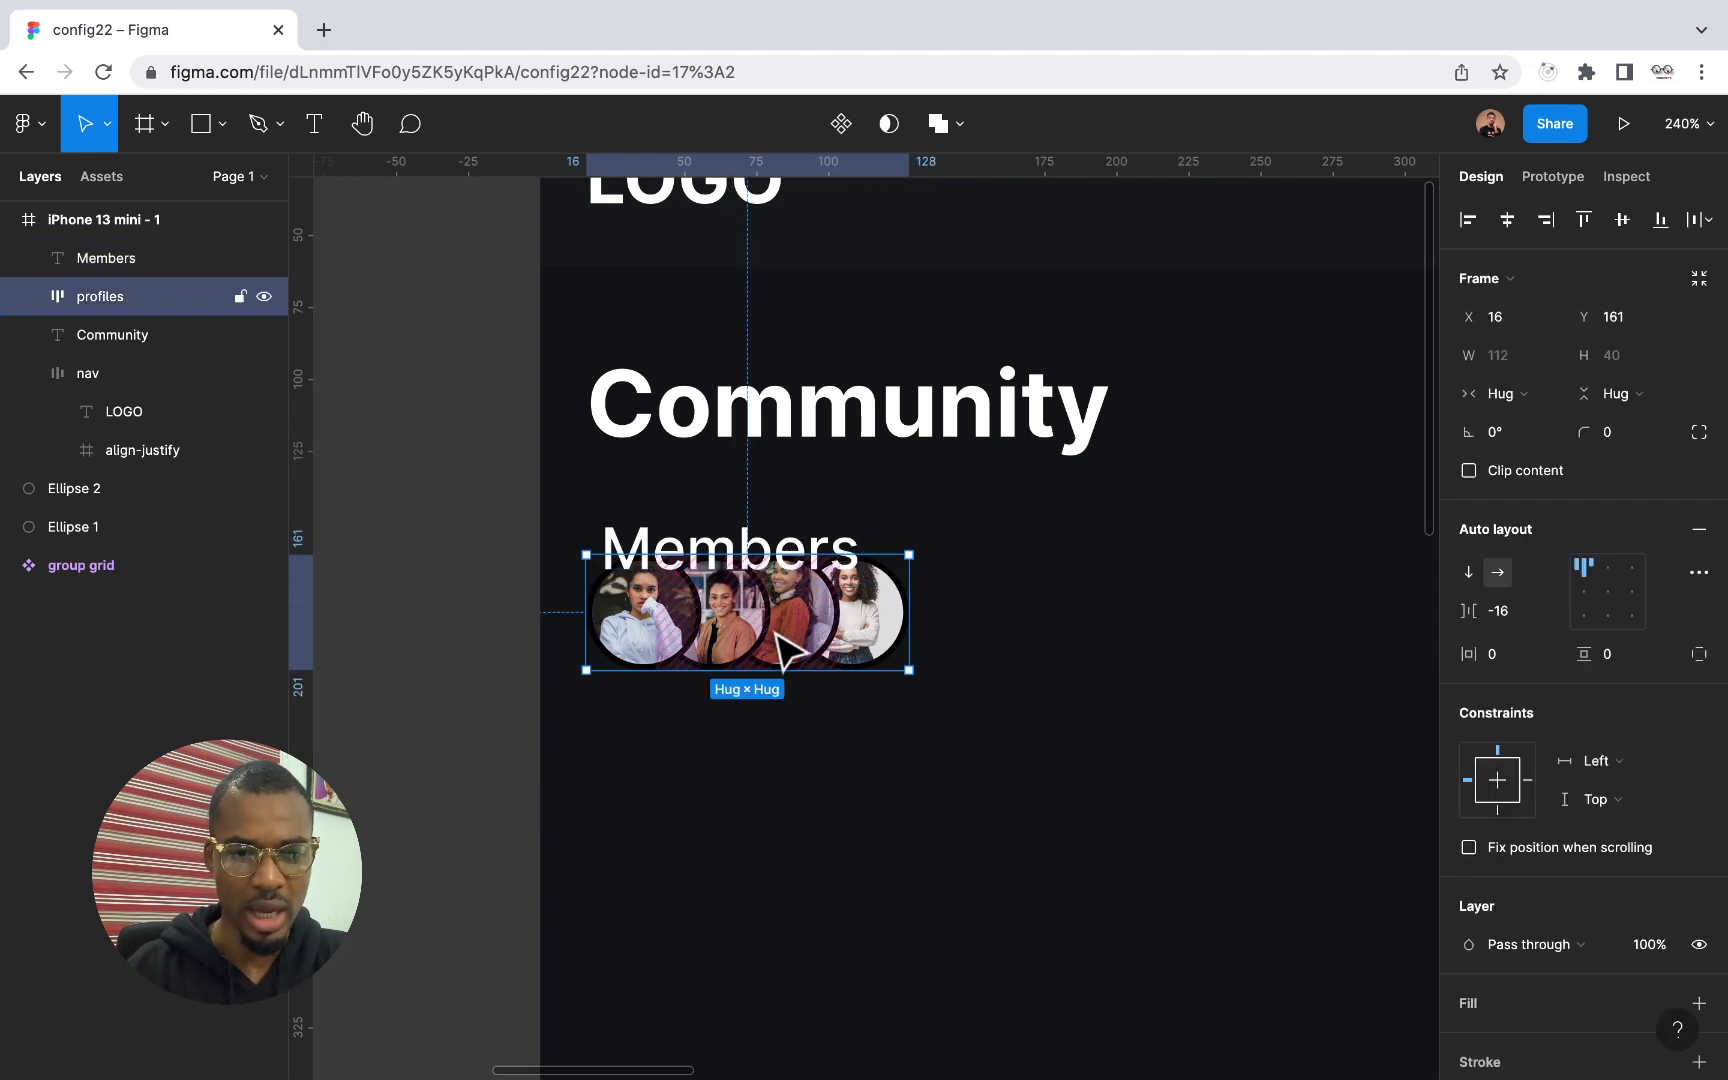
left_click_drag(808, 651, 829, 698)
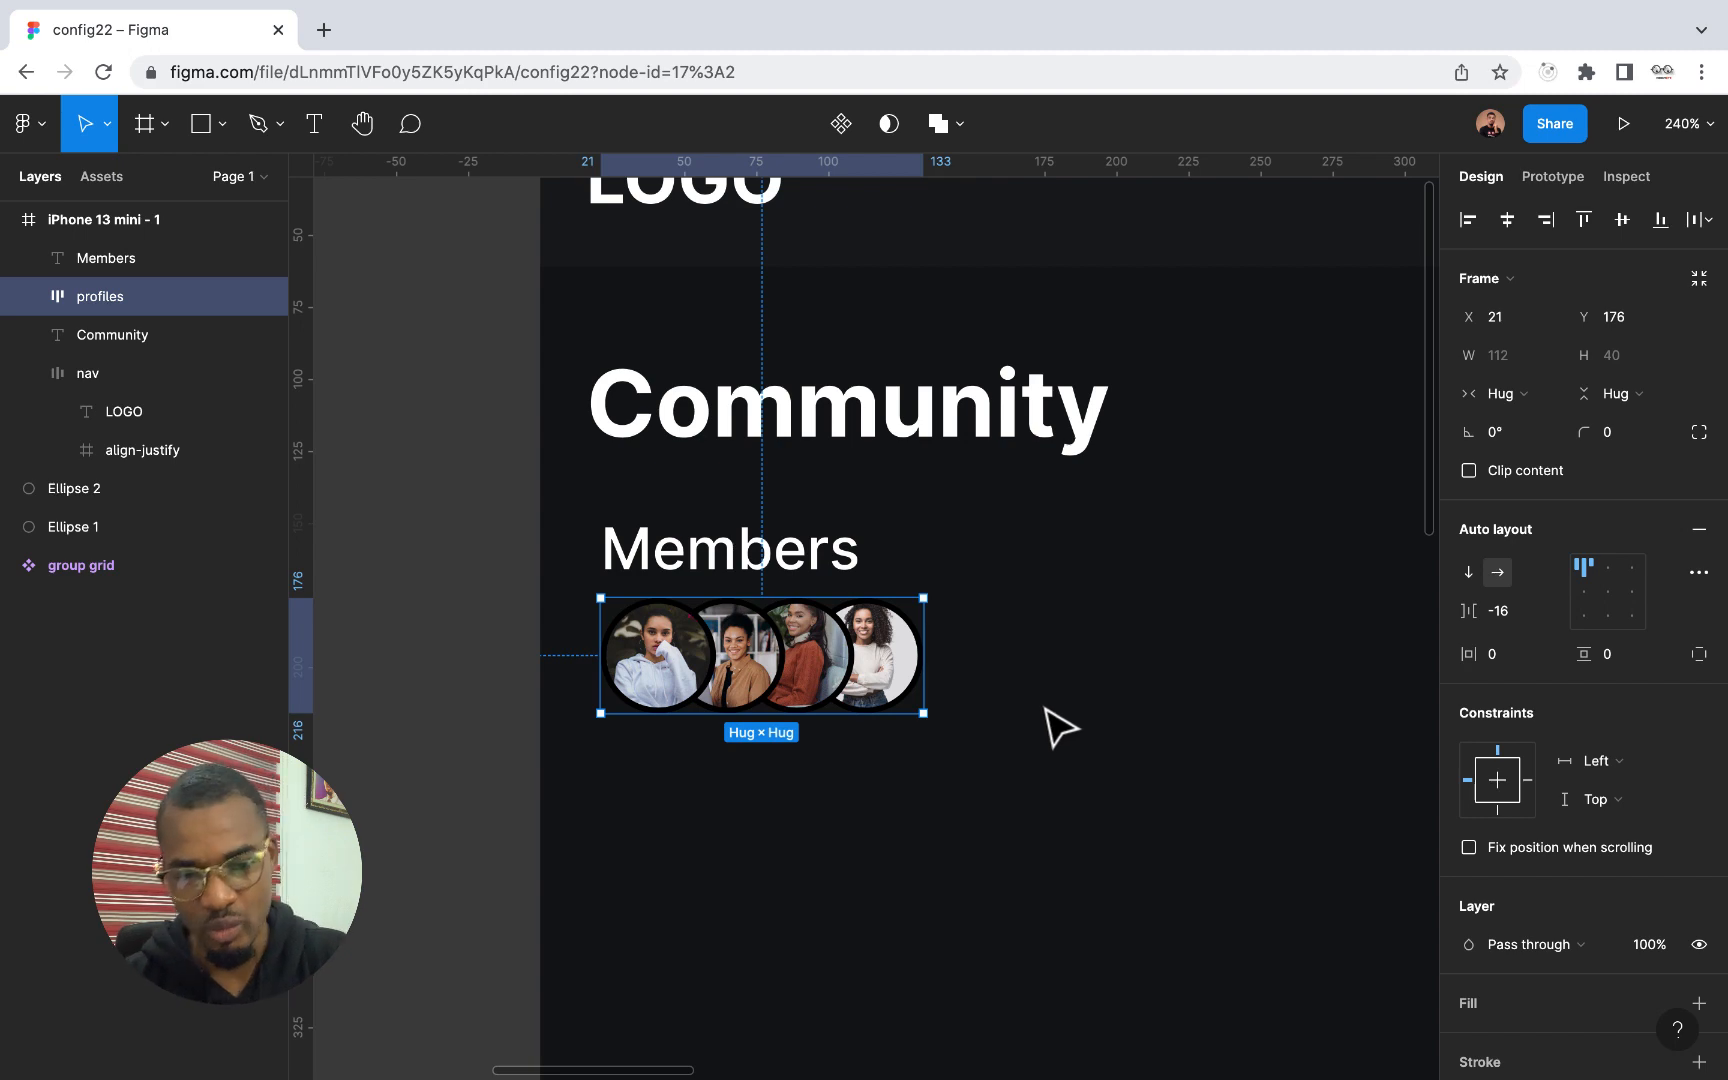
scroll(1062, 697, "up", 1)
scroll(1062, 697, "left", 1)
scroll(778, 613, "up", 5)
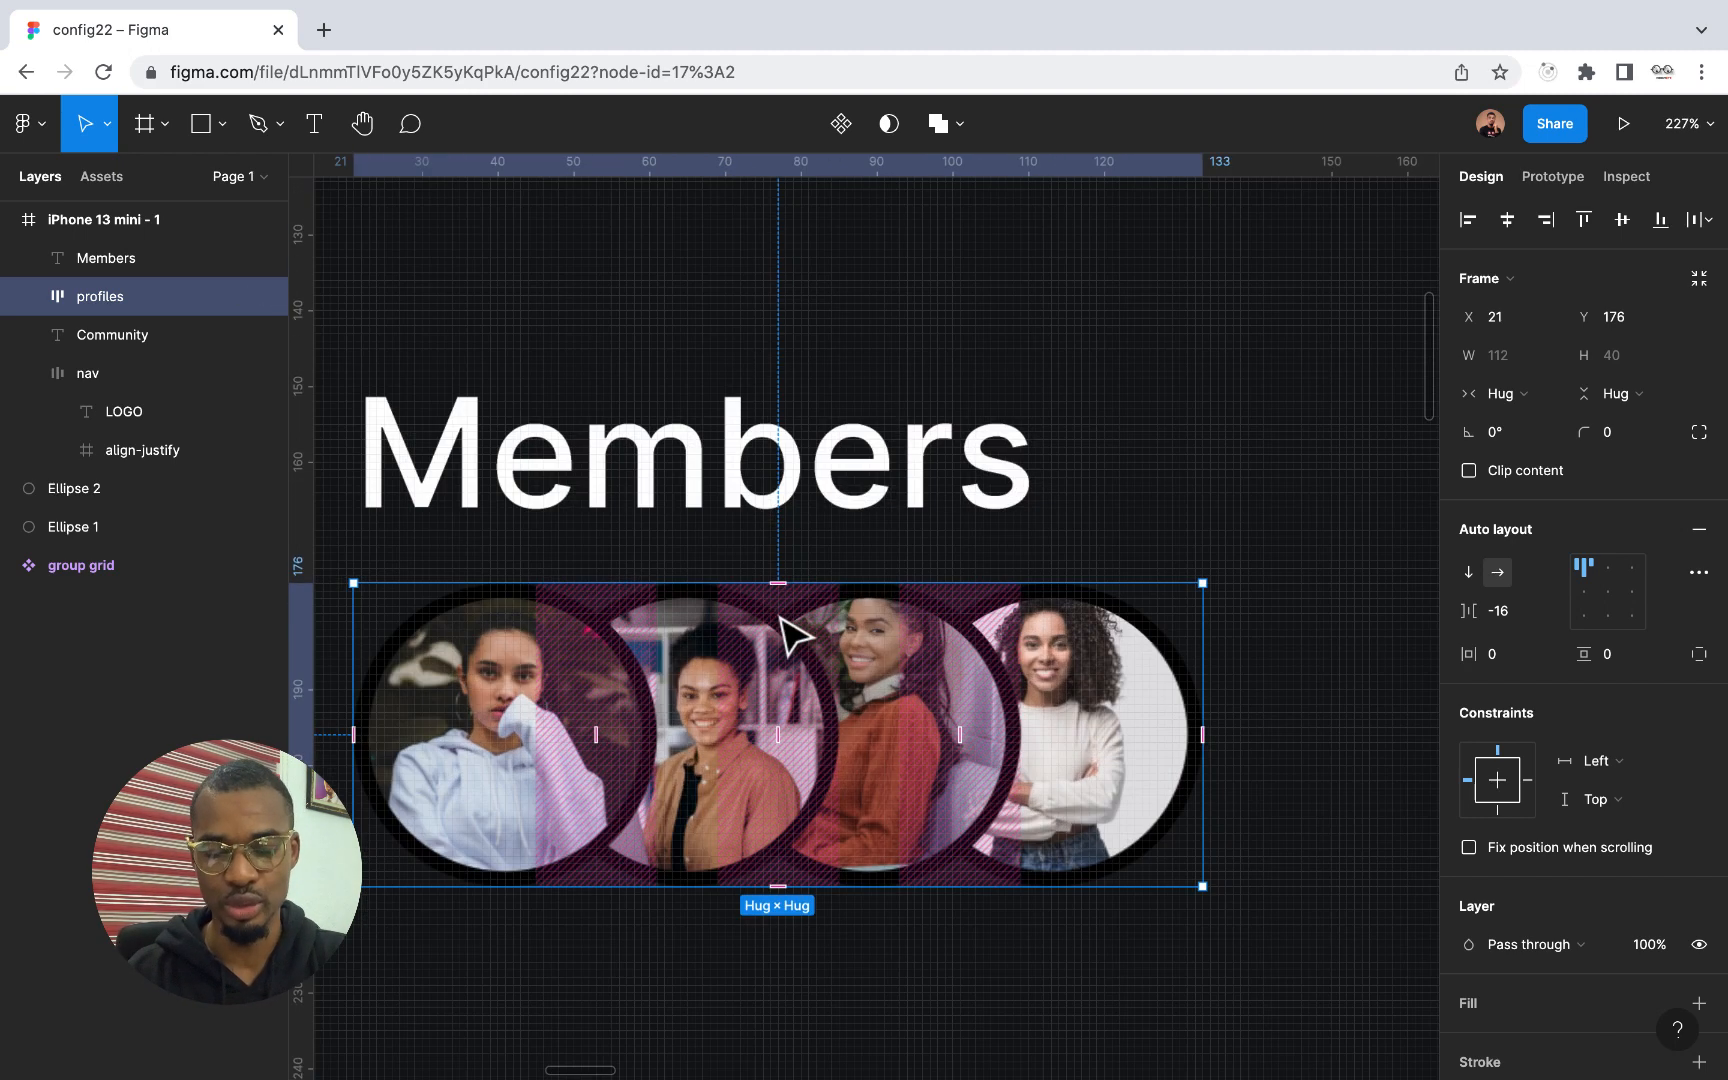
scroll(778, 613, "down", 4)
scroll(778, 620, "down", 5)
left_click(805, 588)
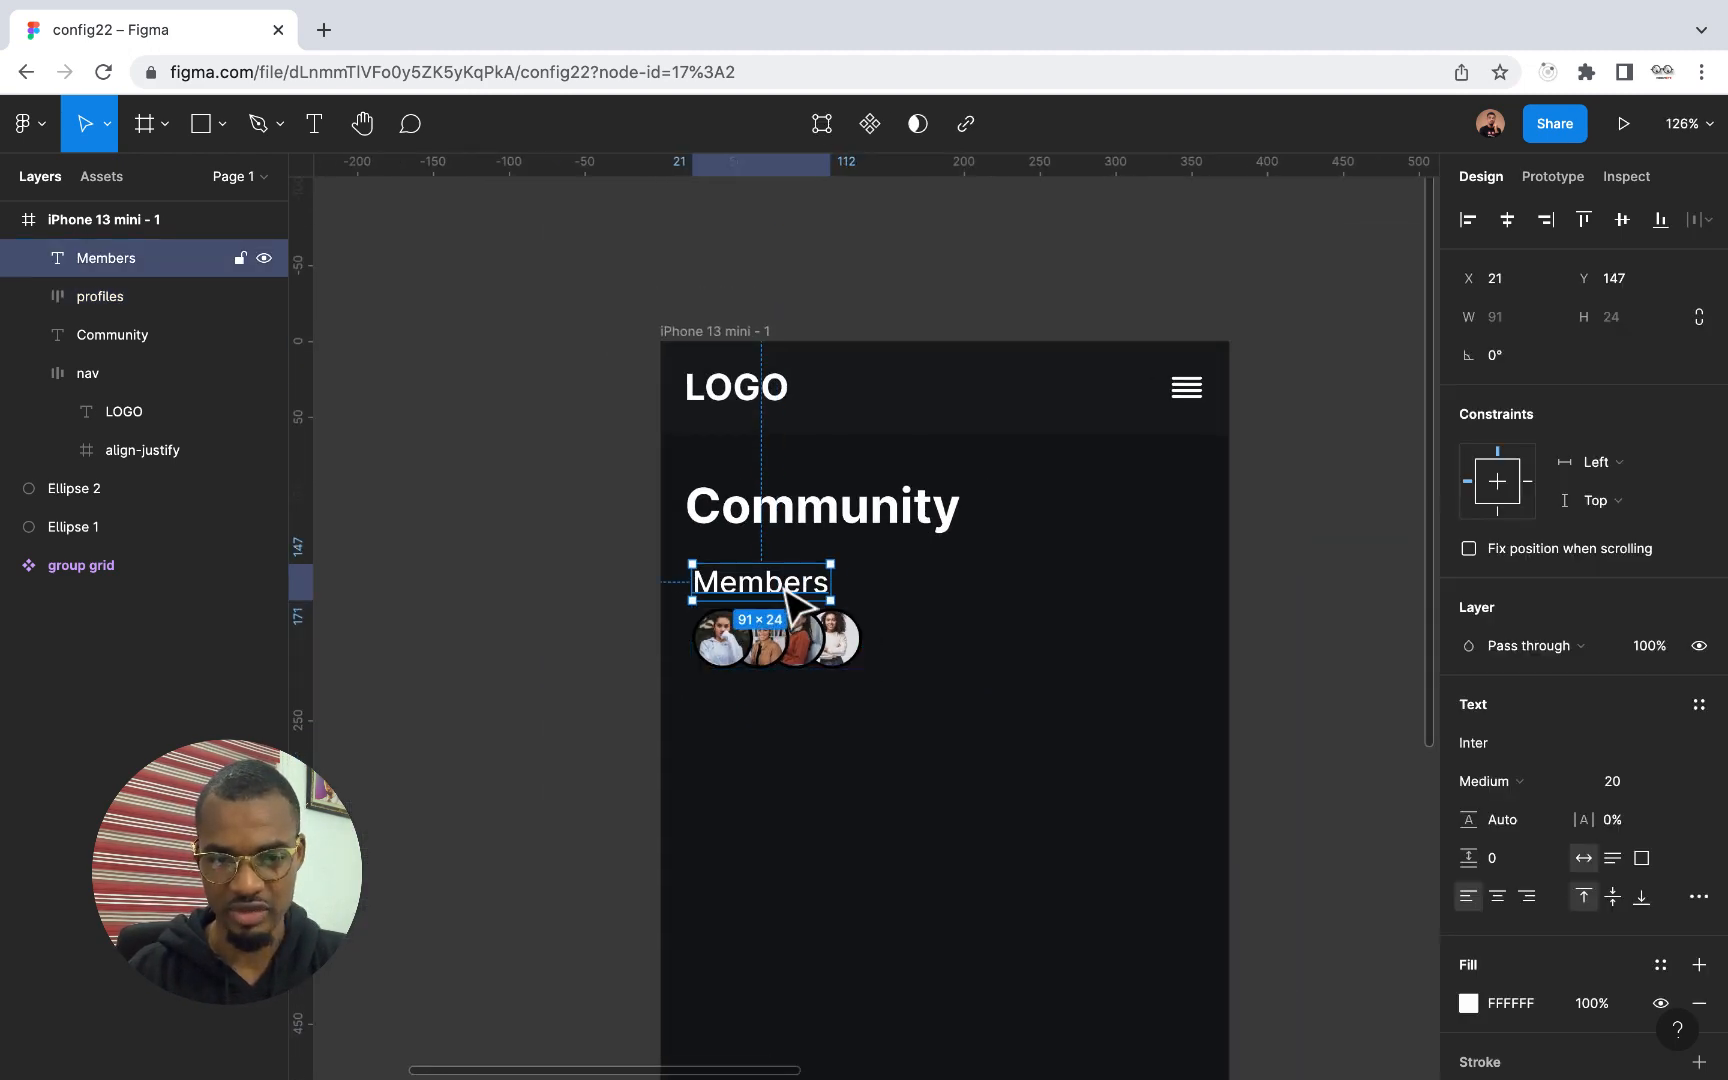
scroll(938, 680, "right", 2)
scroll(938, 680, "down", 1)
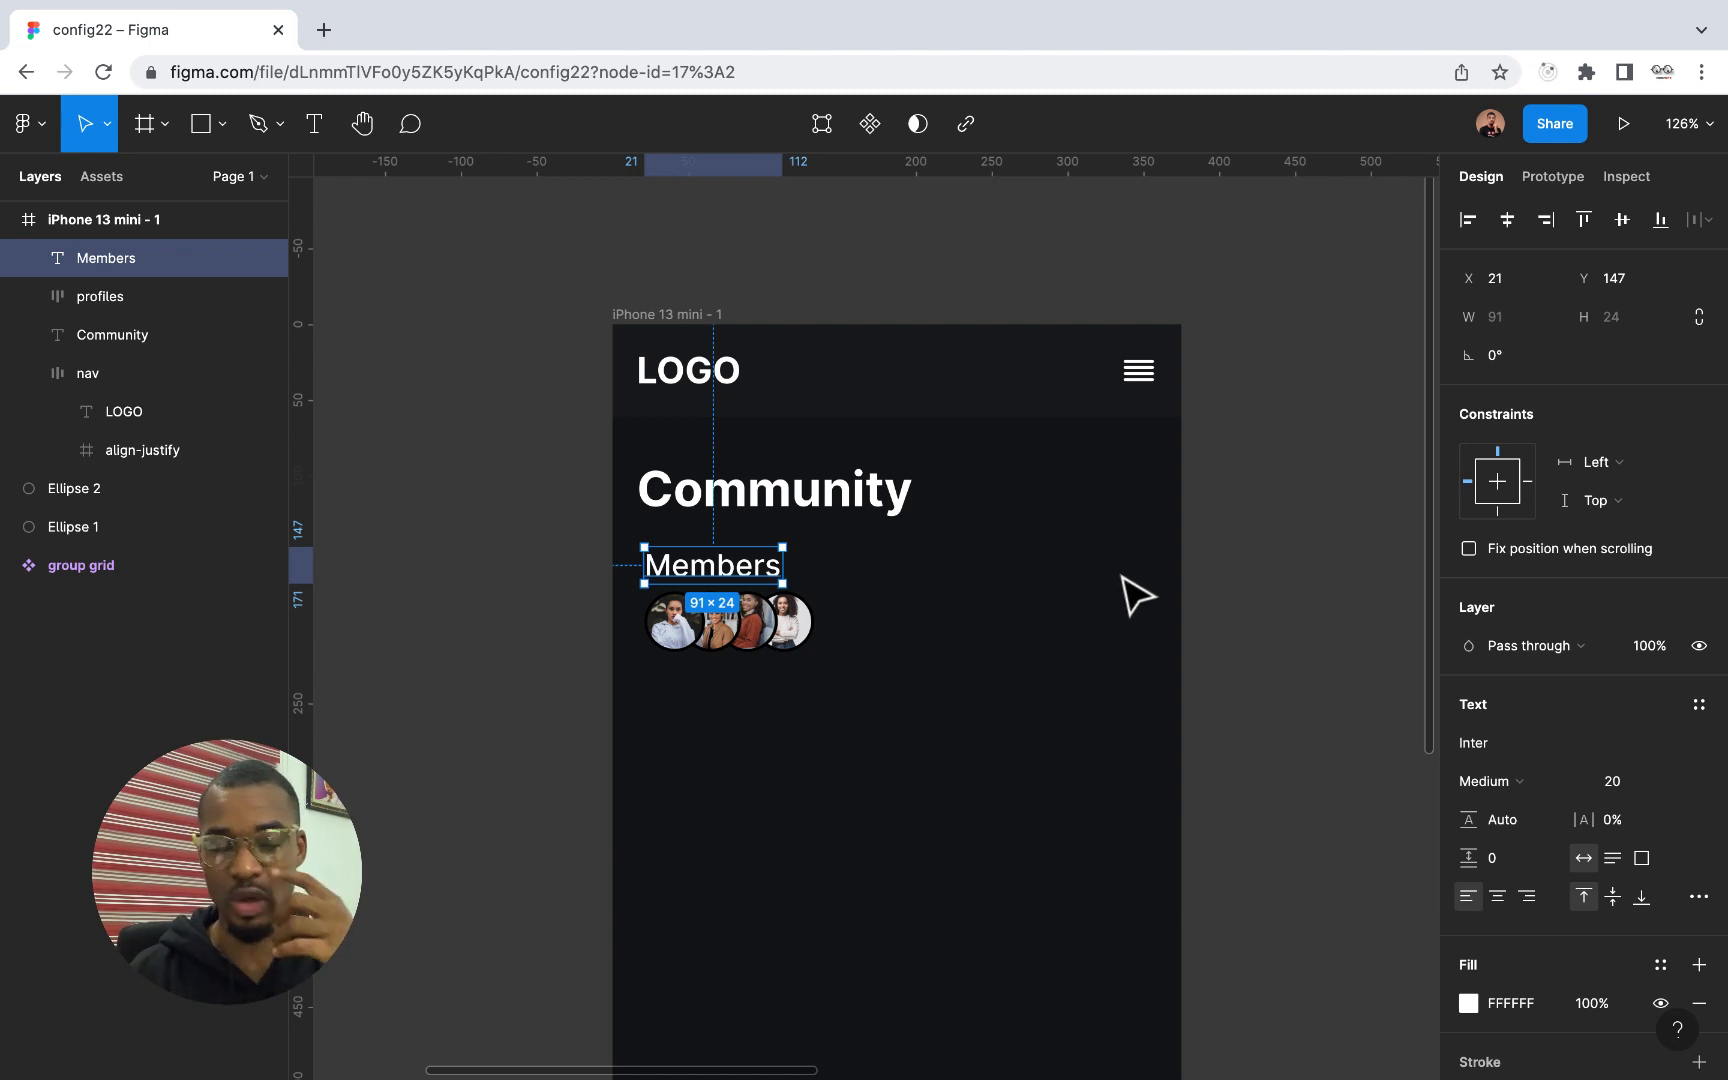
Duplicate the first profile picture, Ellipse 3, twice and the second one, Ellipse 4, twice inside the profiles frame
left_click(818, 633)
left_click(29, 296)
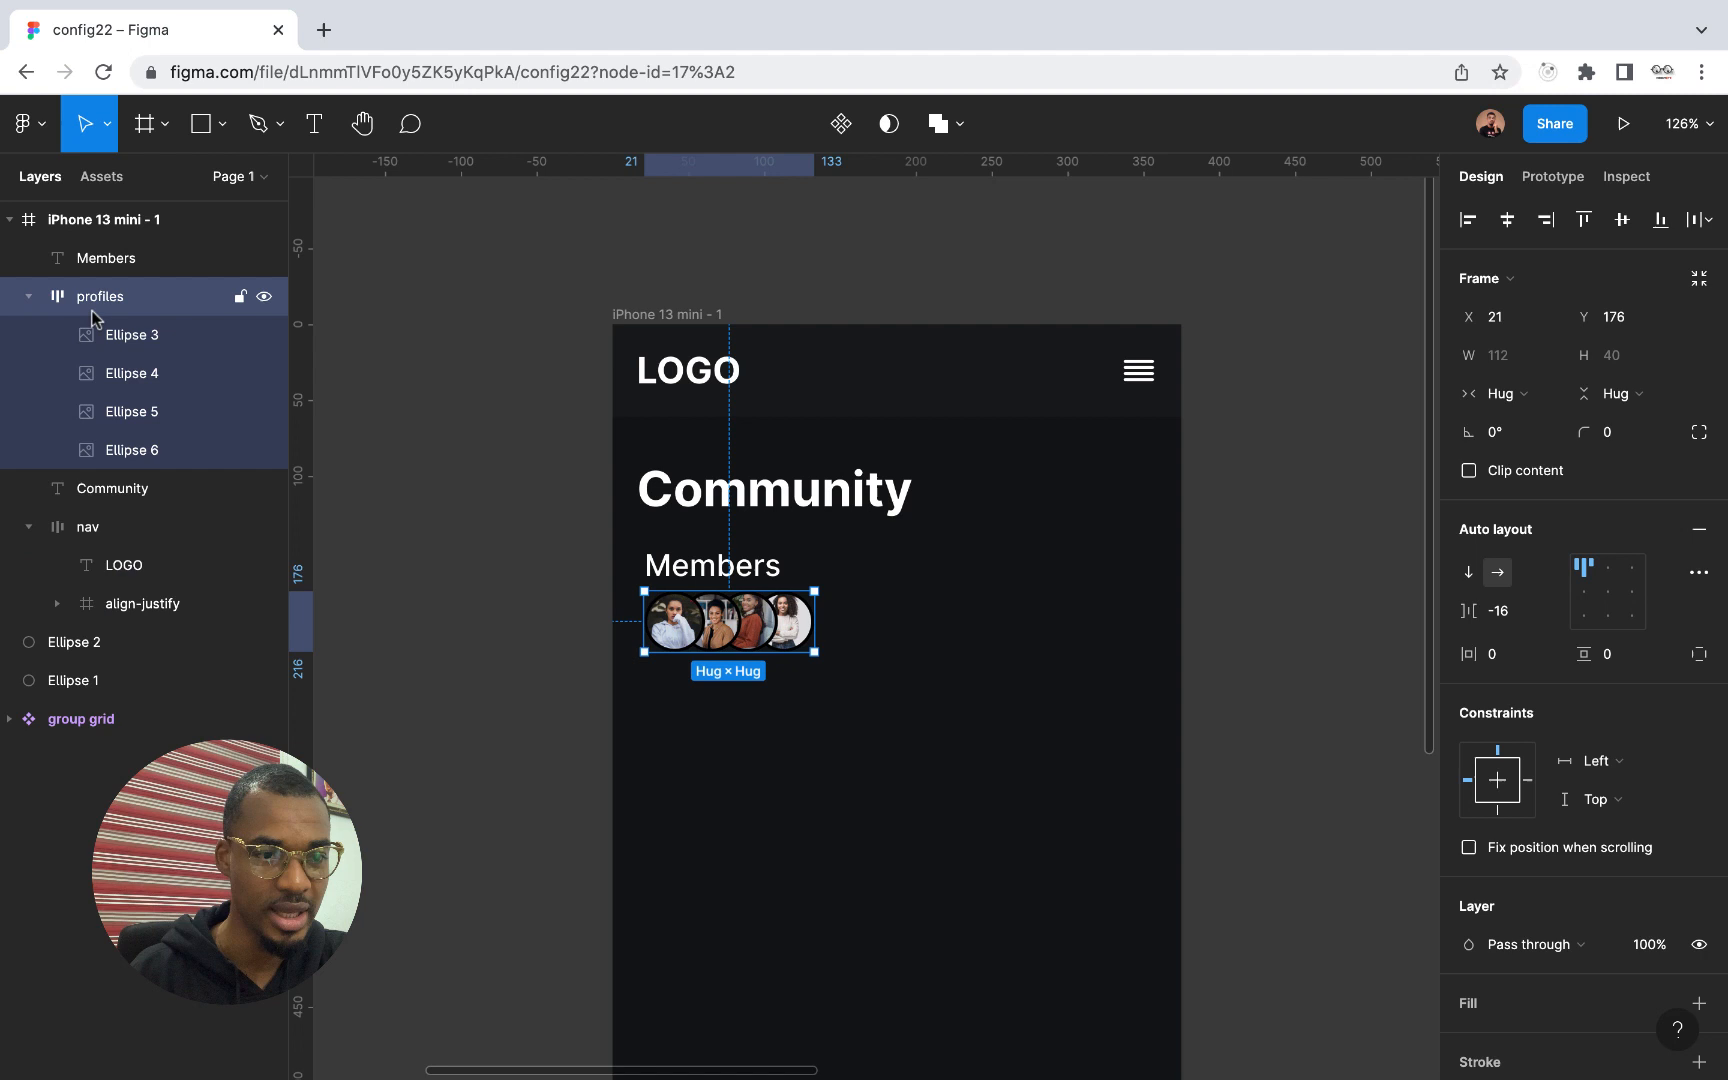
left_click(152, 347)
key("ctrl+d")
key("ctrl+d")
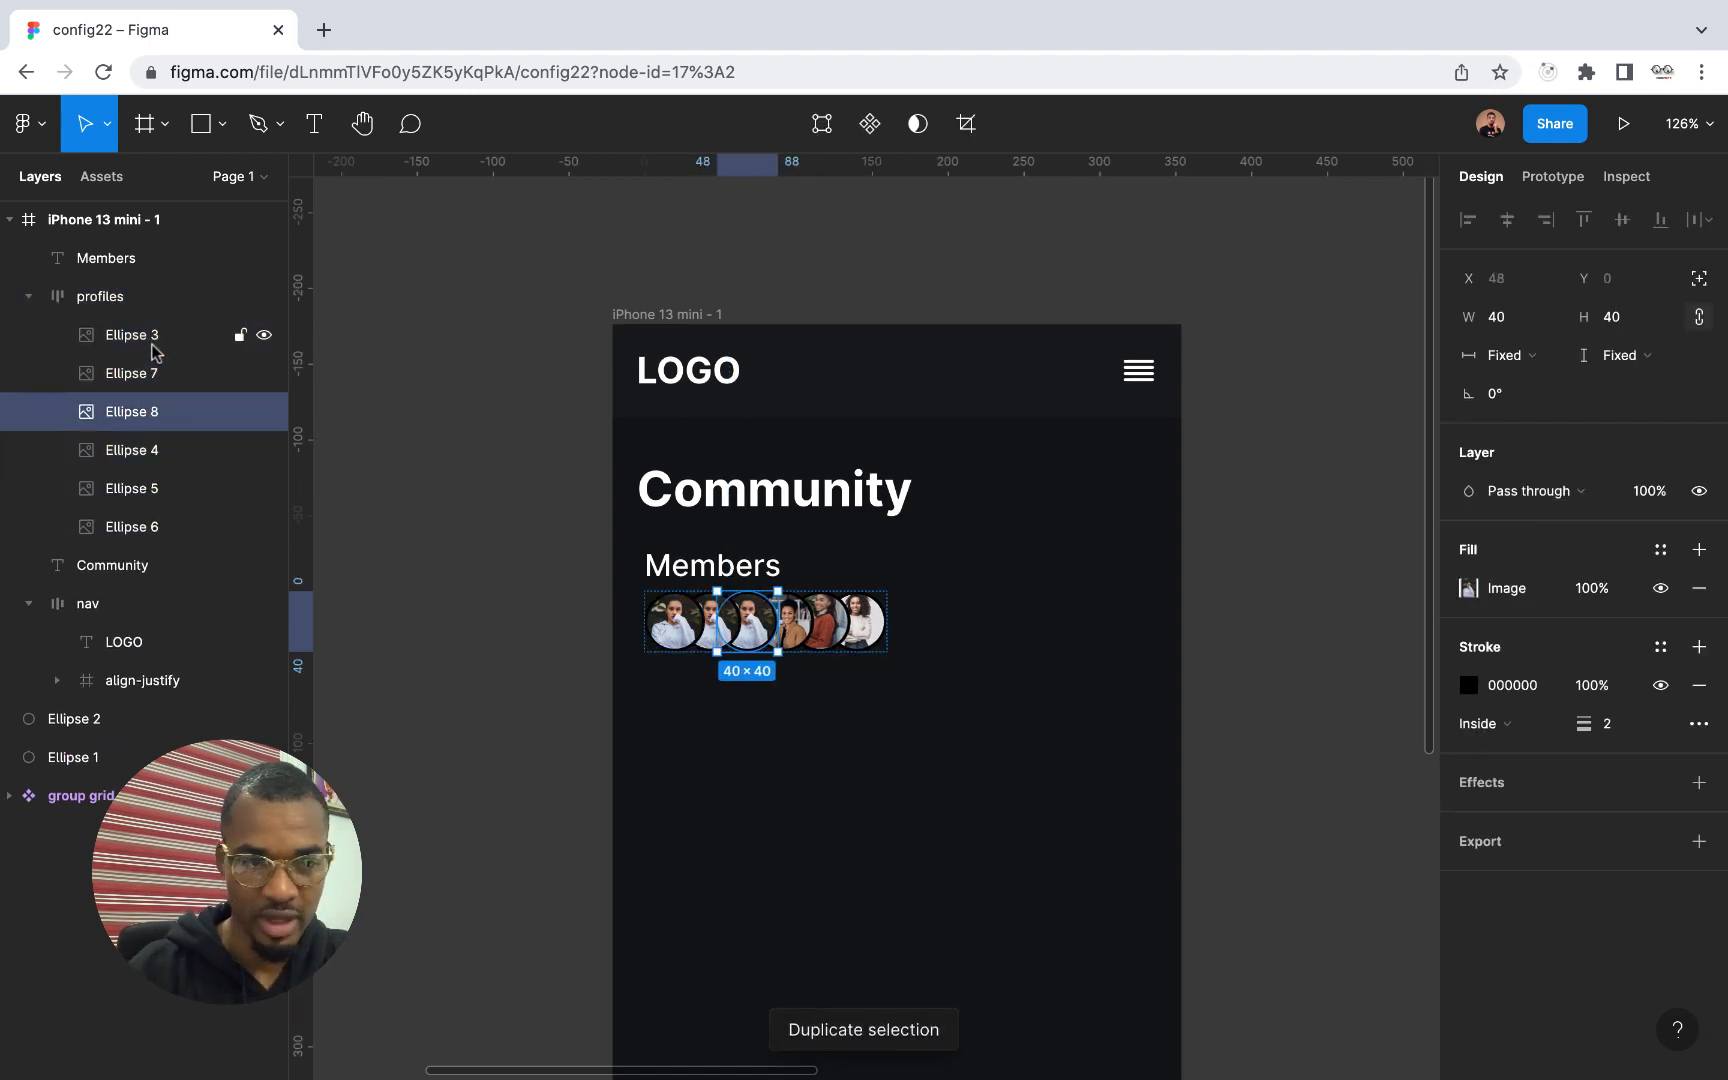
left_click(148, 455)
key("ctrl+d")
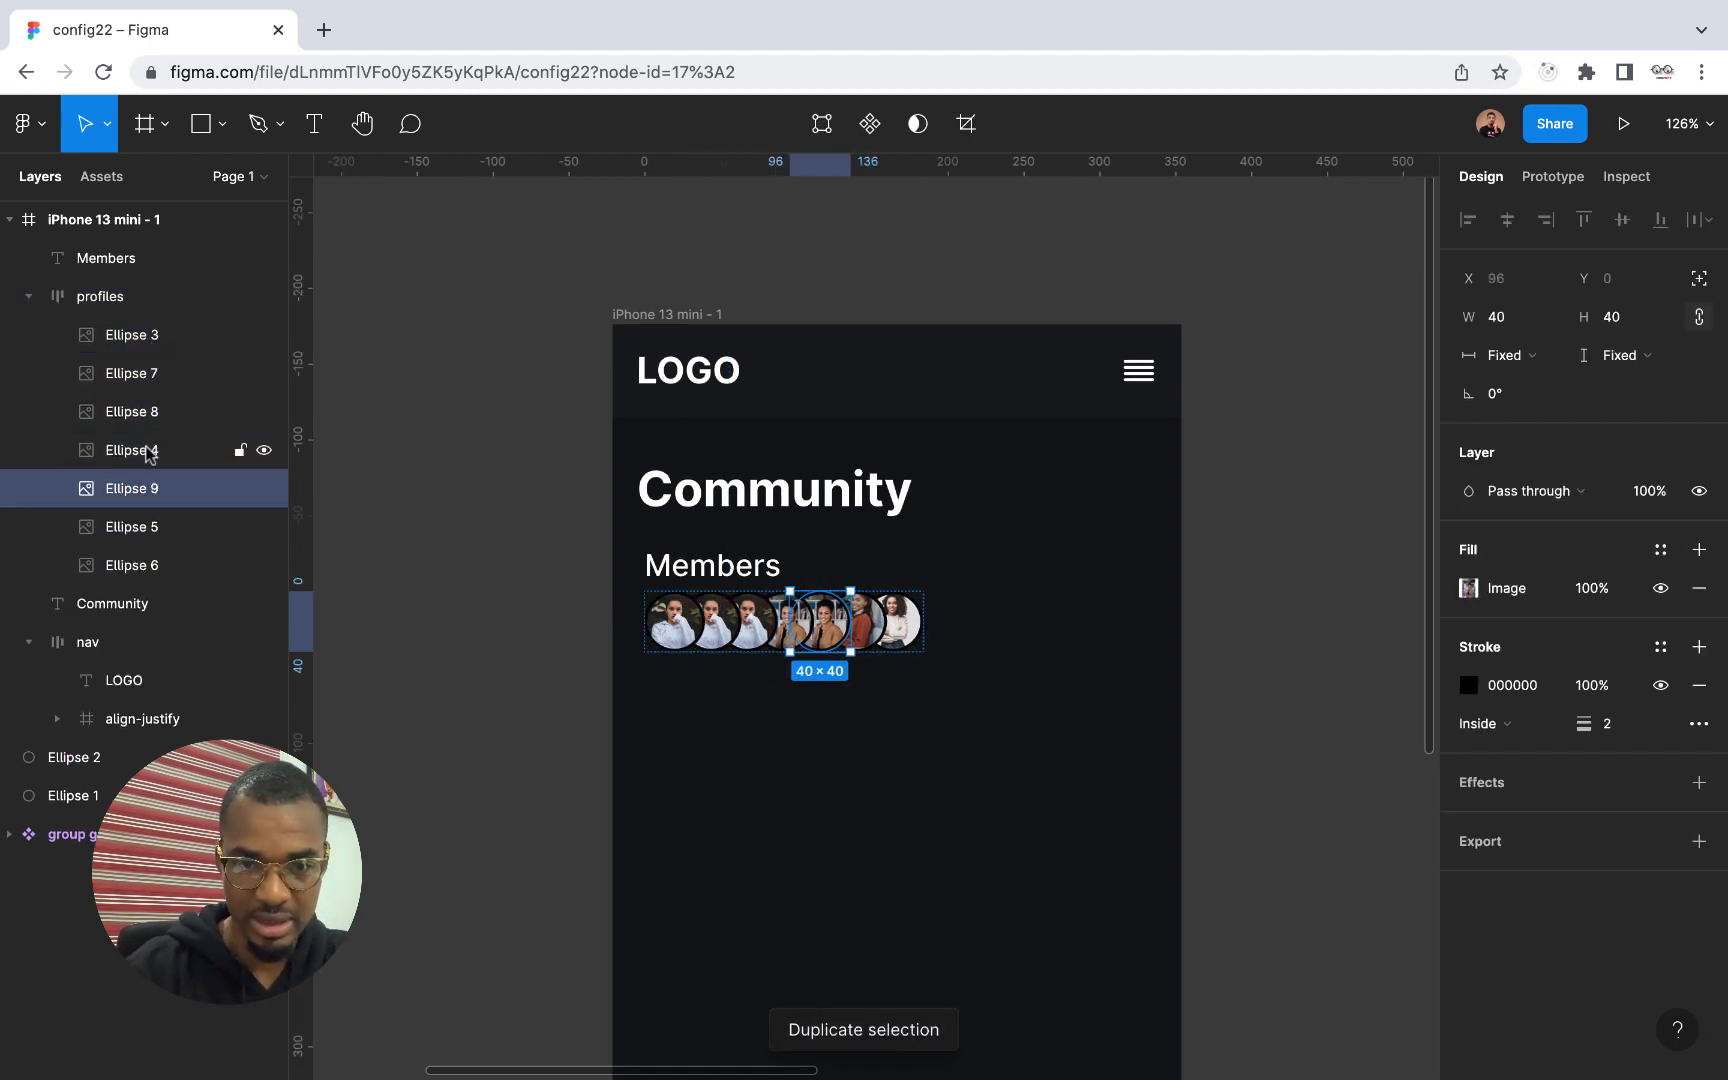
key("ctrl+d")
left_click(795, 742)
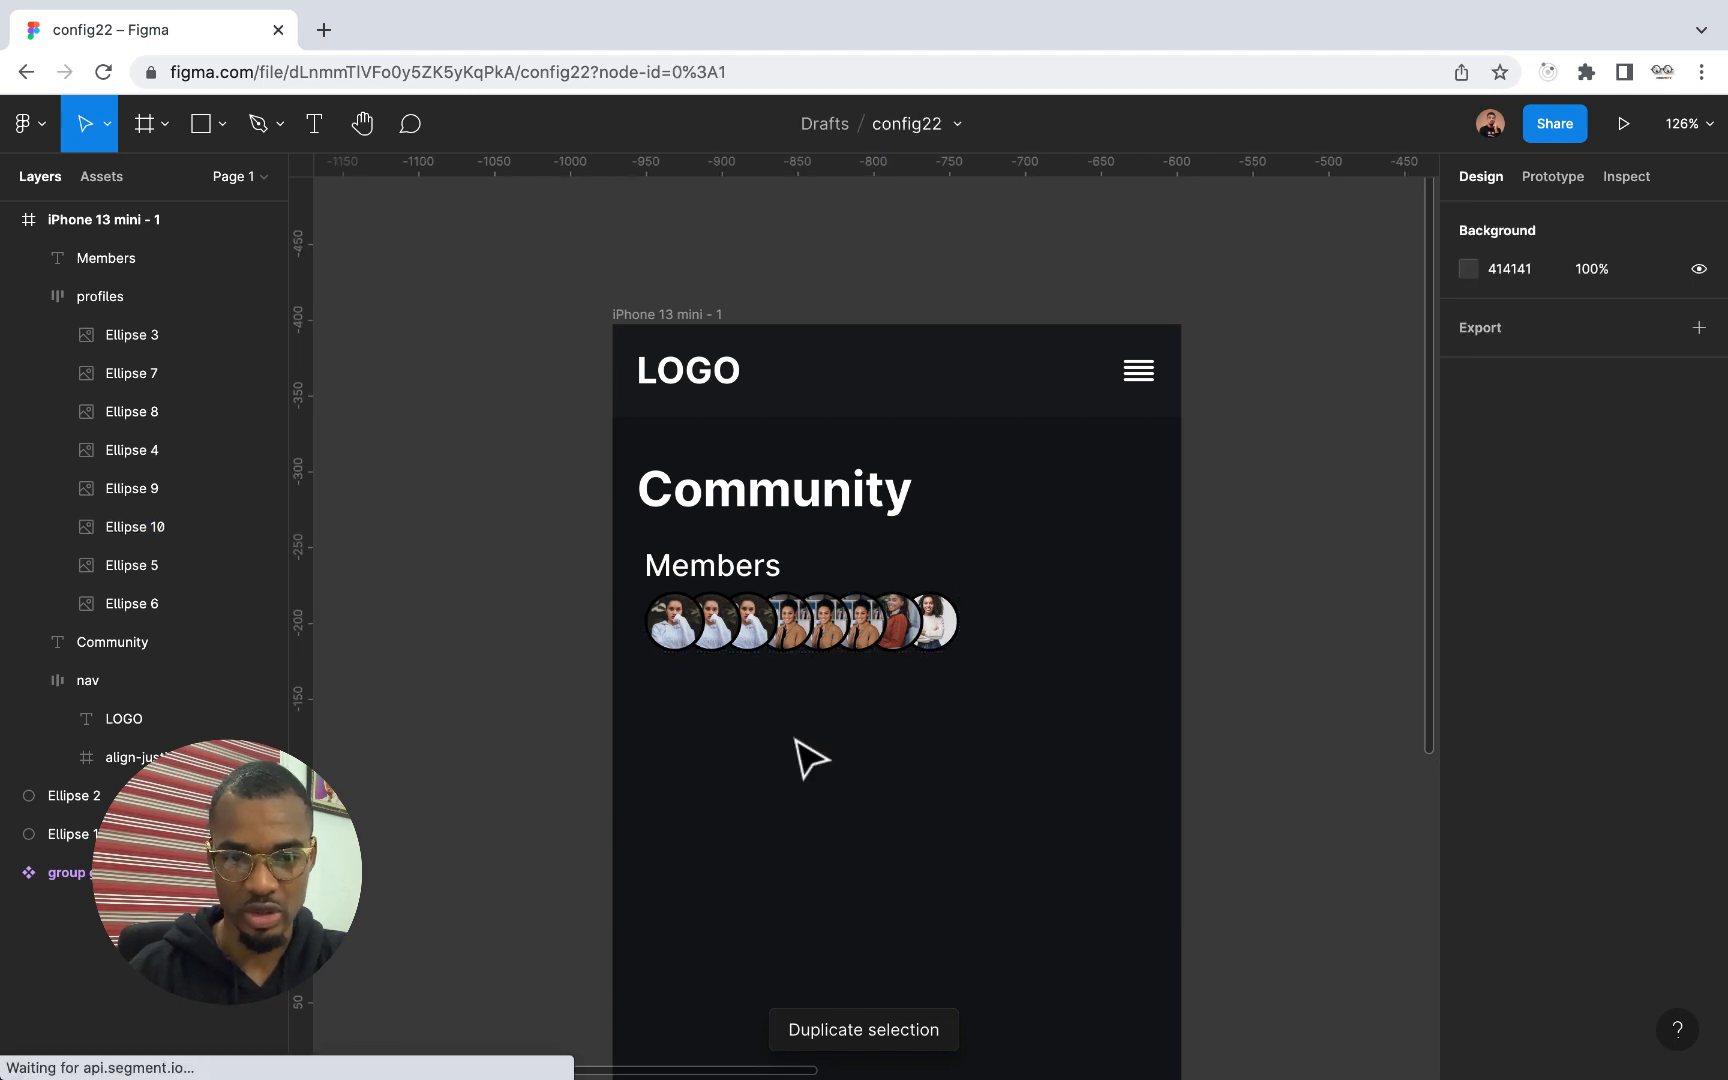
Recolor the Members text to light grey C9C8C8 and set its weight to Semi Bold
left_click(724, 568)
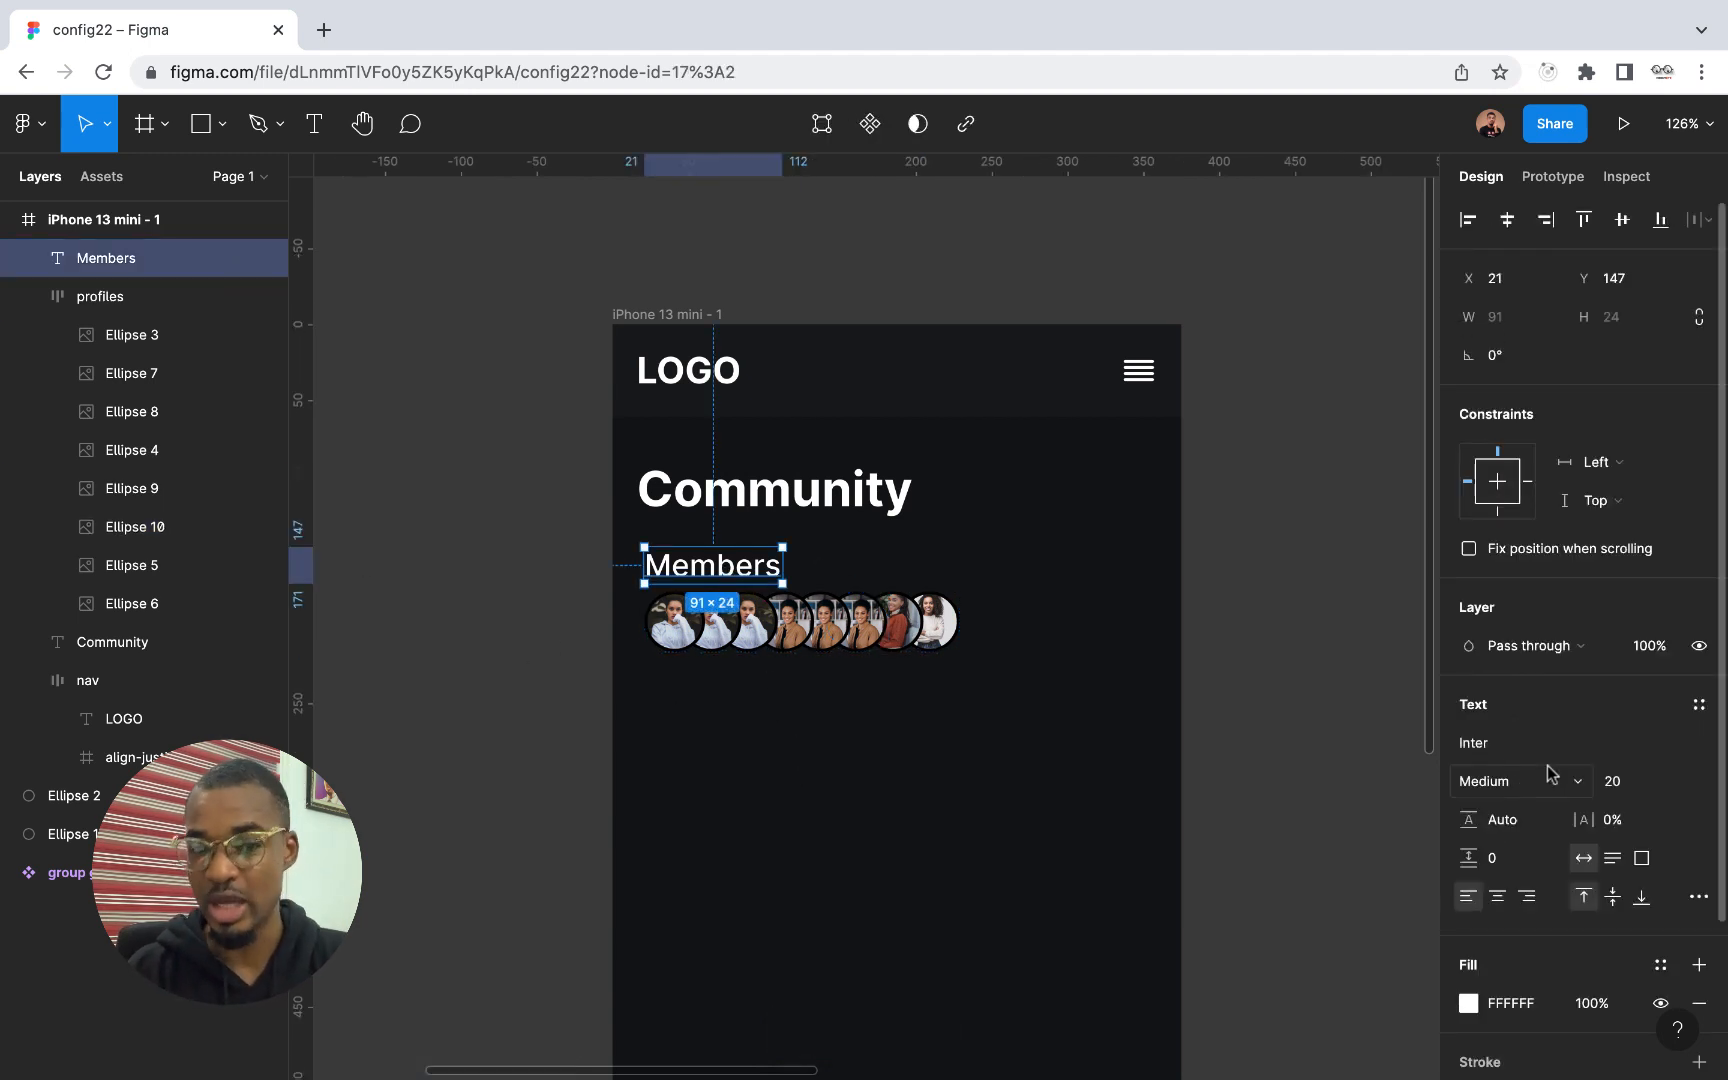
left_click(1469, 1003)
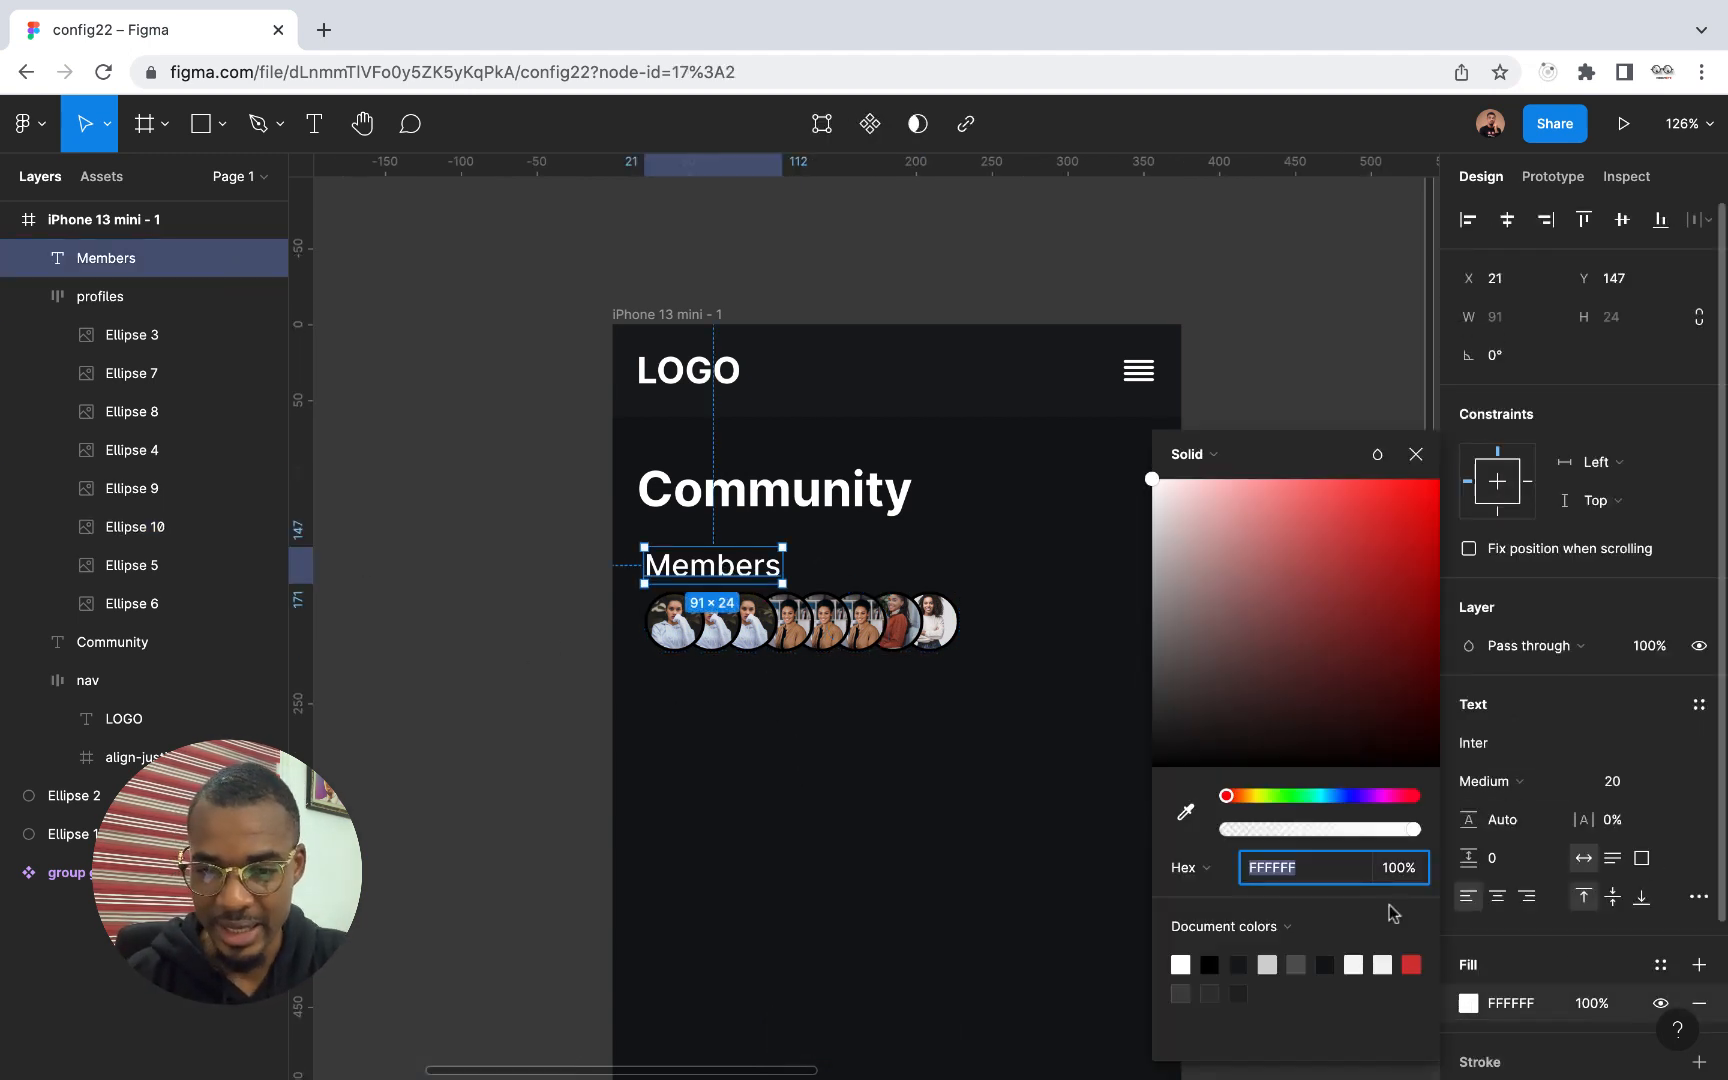
left_click_drag(1153, 483, 1153, 546)
left_click(1416, 454)
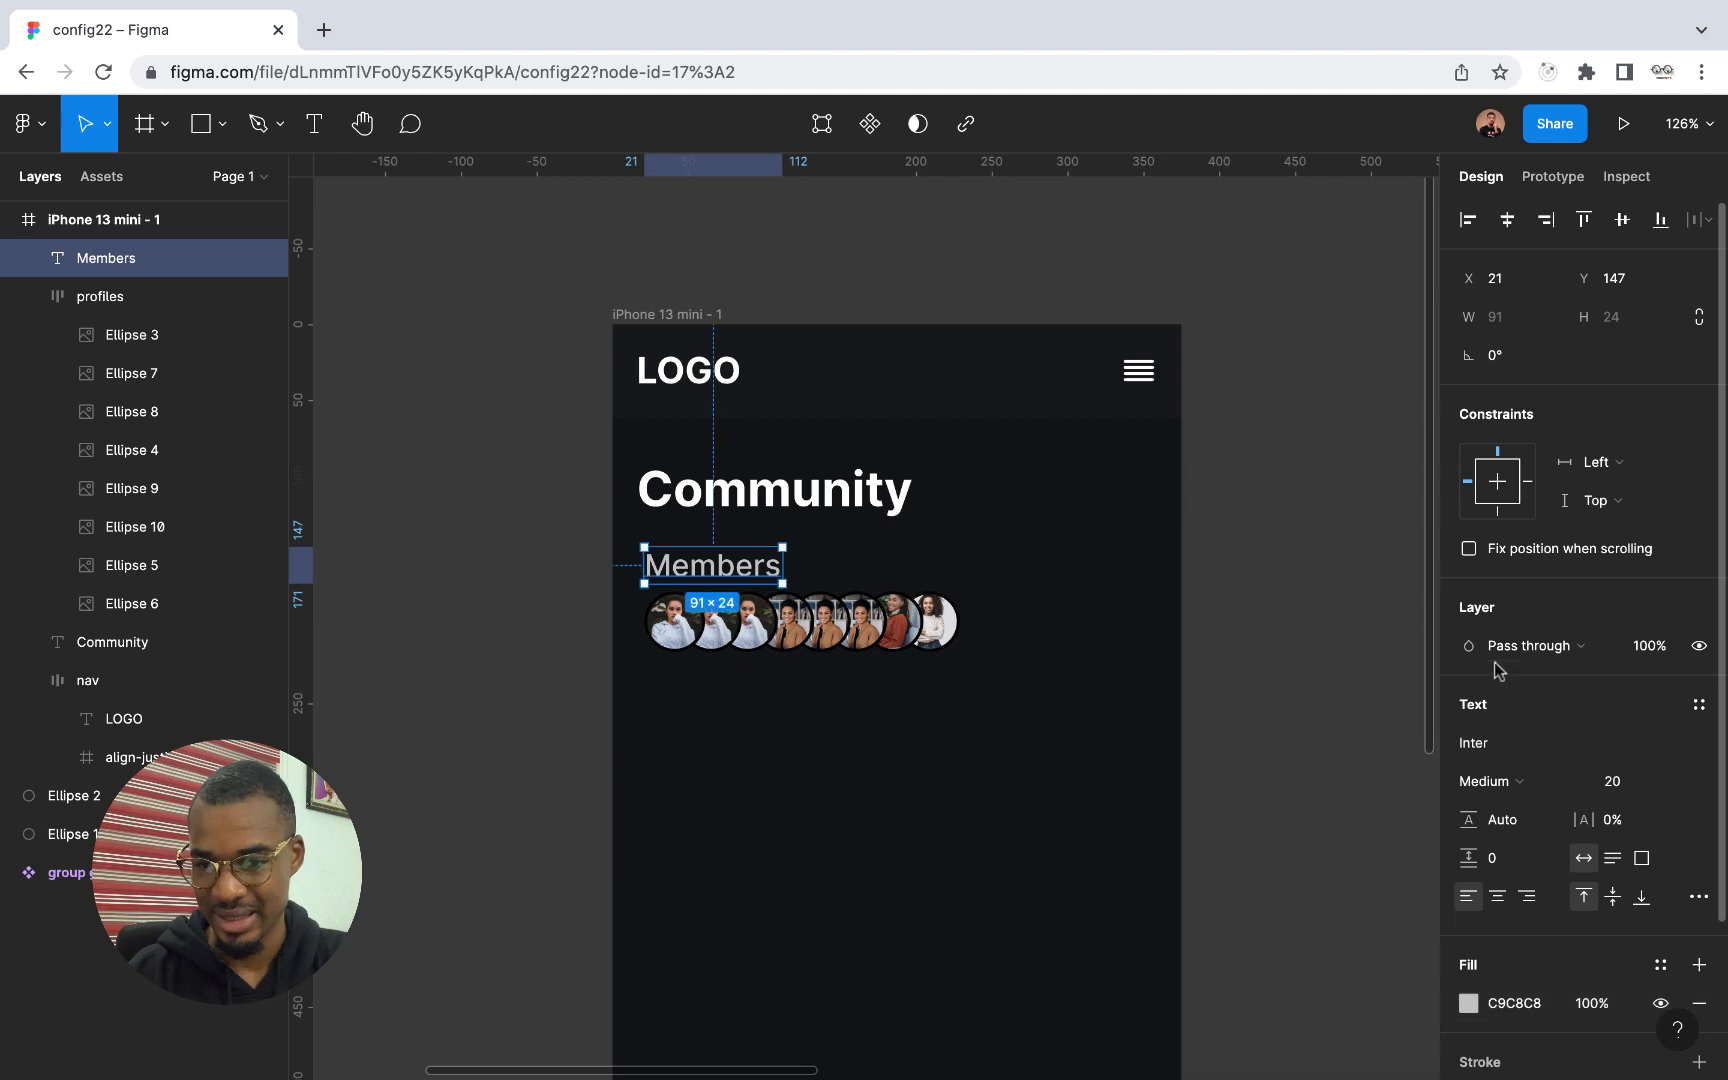
left_click(1538, 783)
left_click(1545, 811)
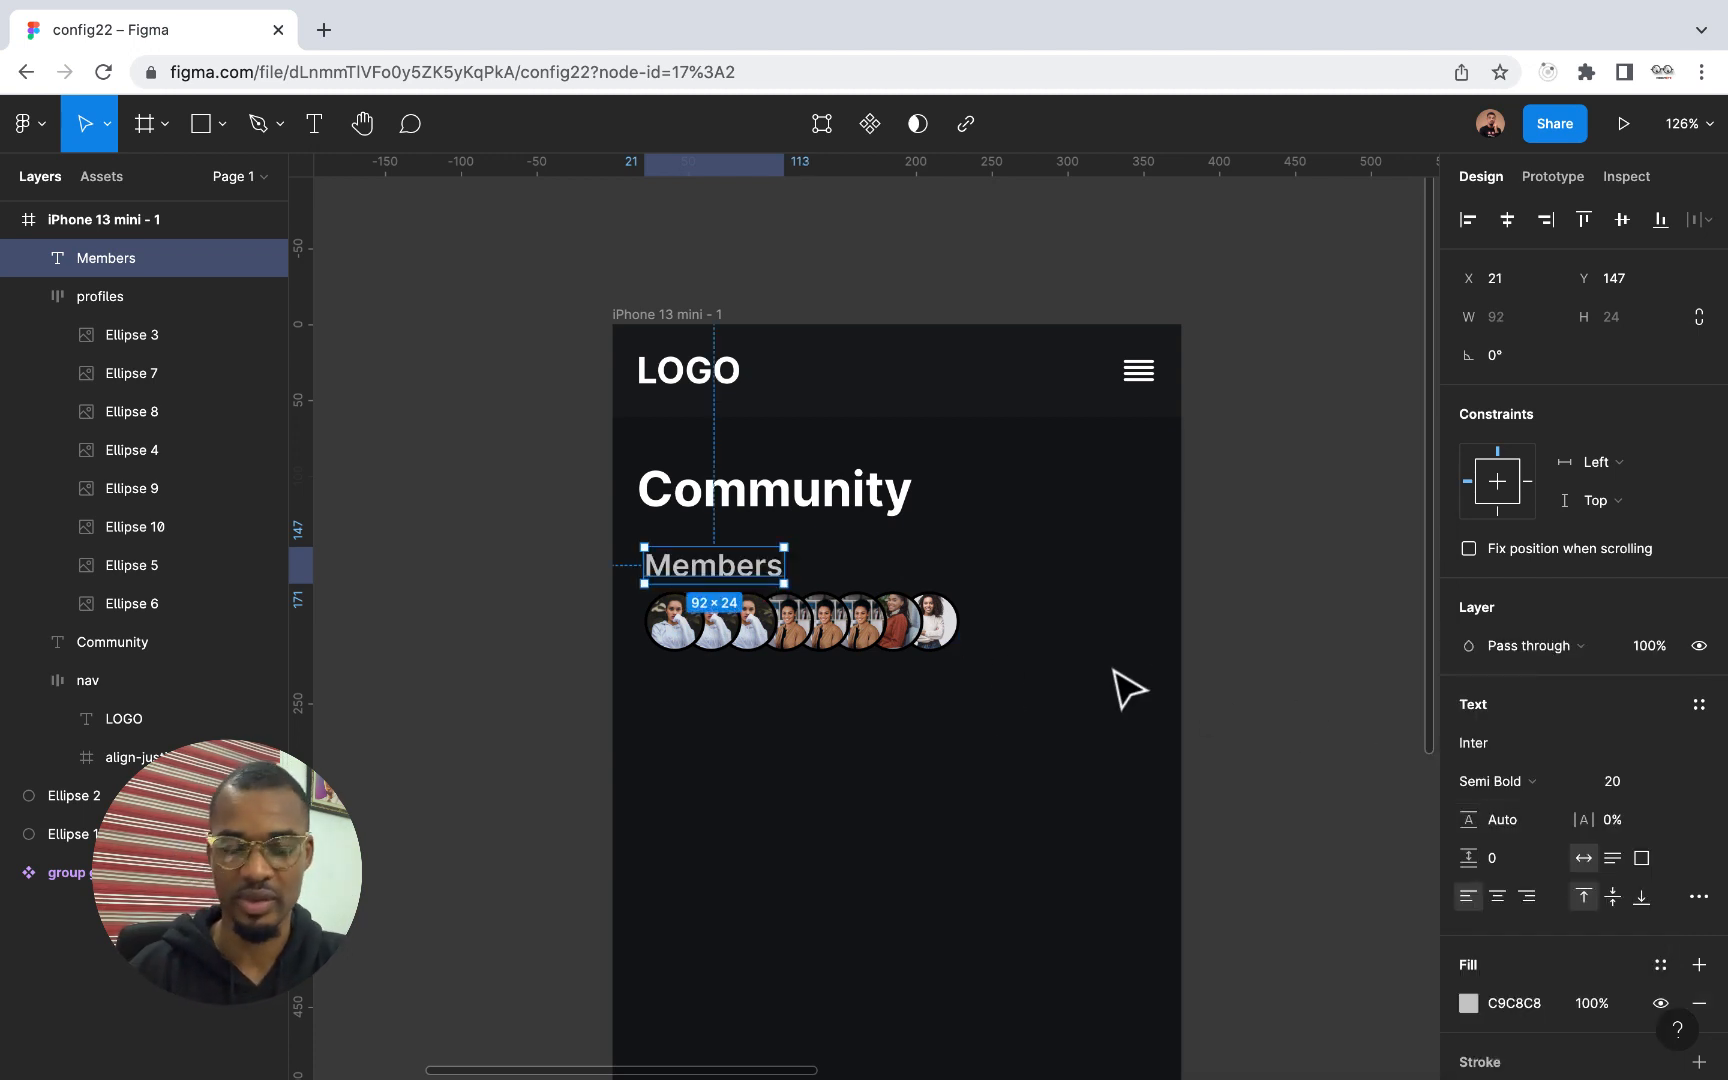
left_click(965, 694)
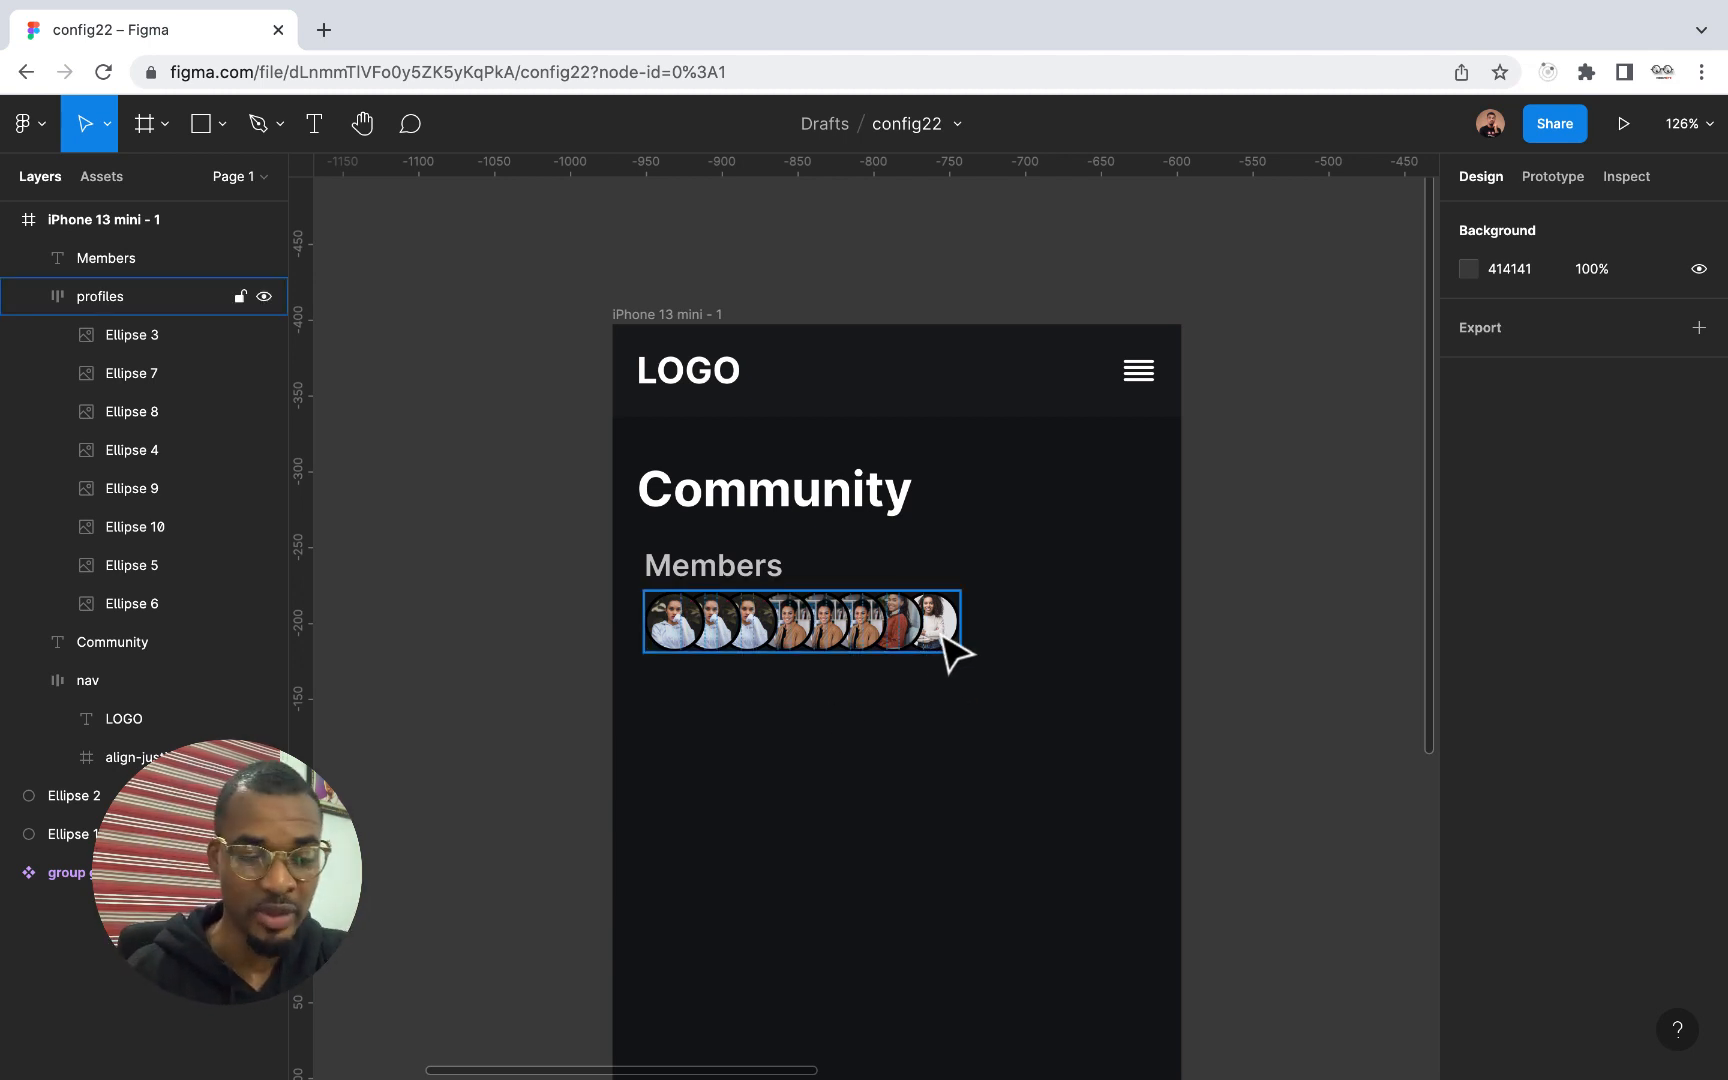
Combine the Members text and the profiles frame into one vertical auto layout frame
left_click(722, 572)
left_click(805, 640, "shift")
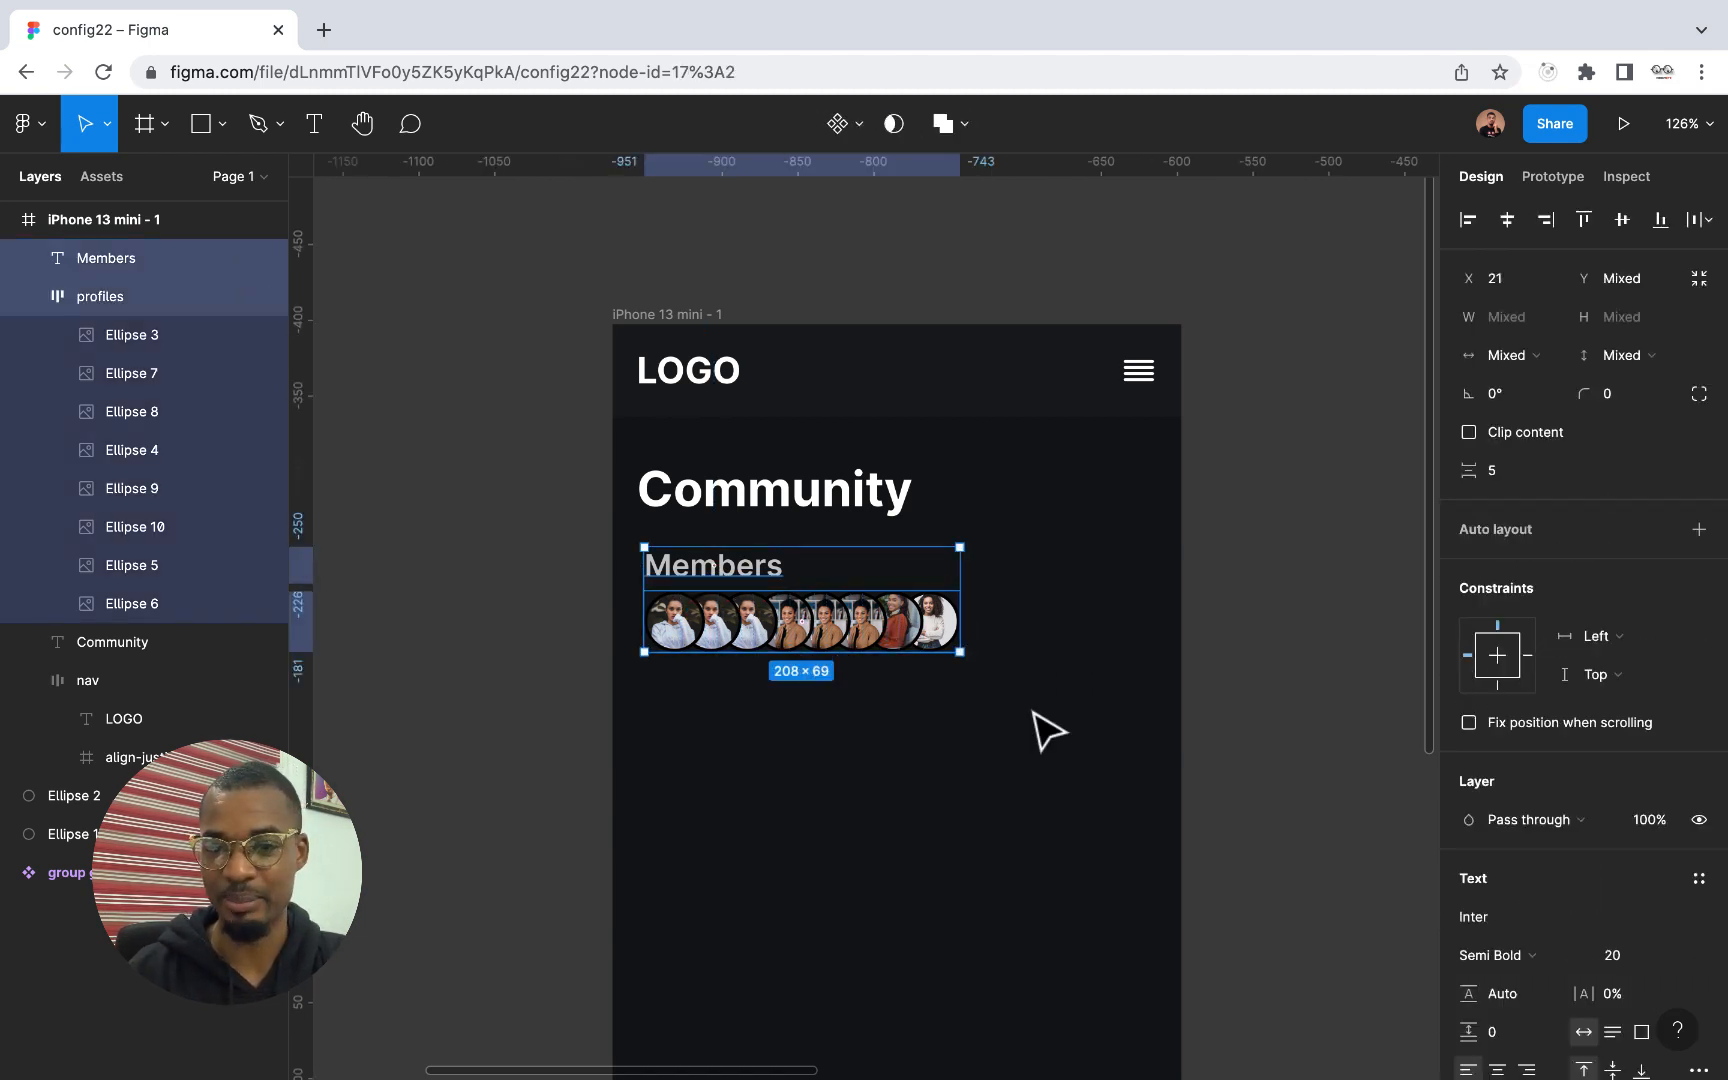
left_click(1698, 530)
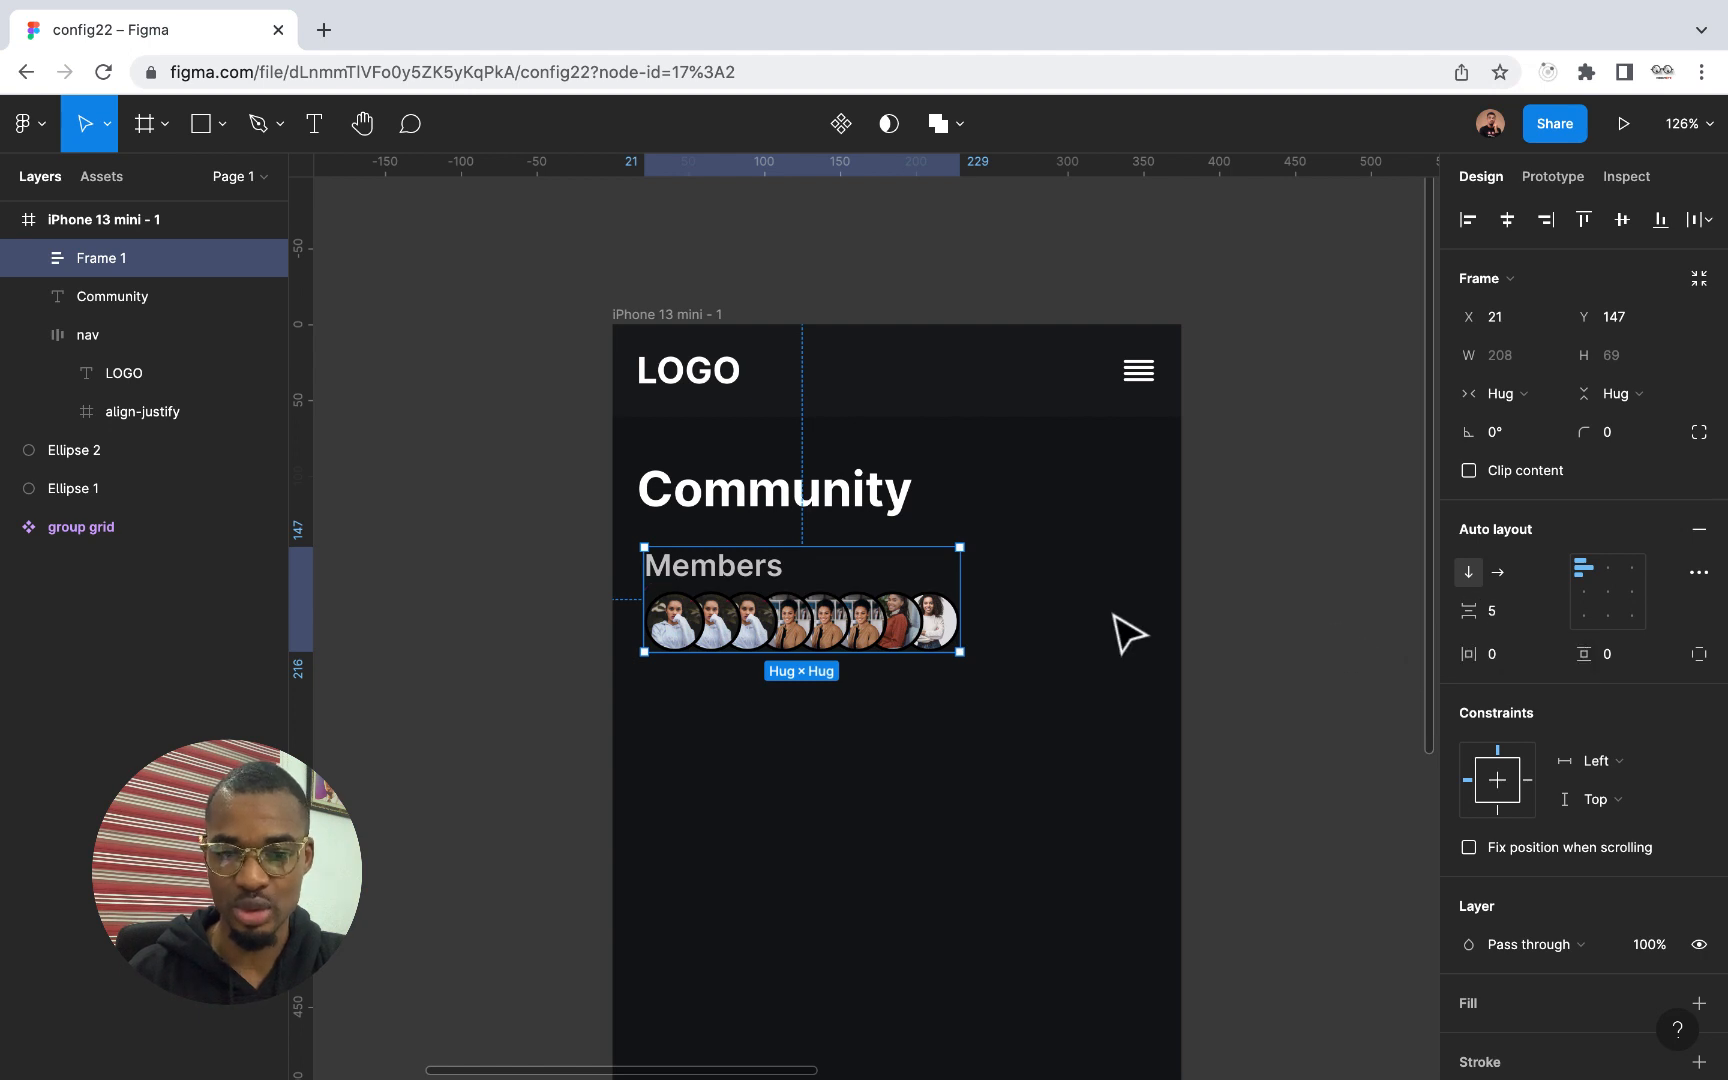
Widen the new auto layout frame by increasing its right padding to 126
left_click(966, 610)
left_click(966, 611)
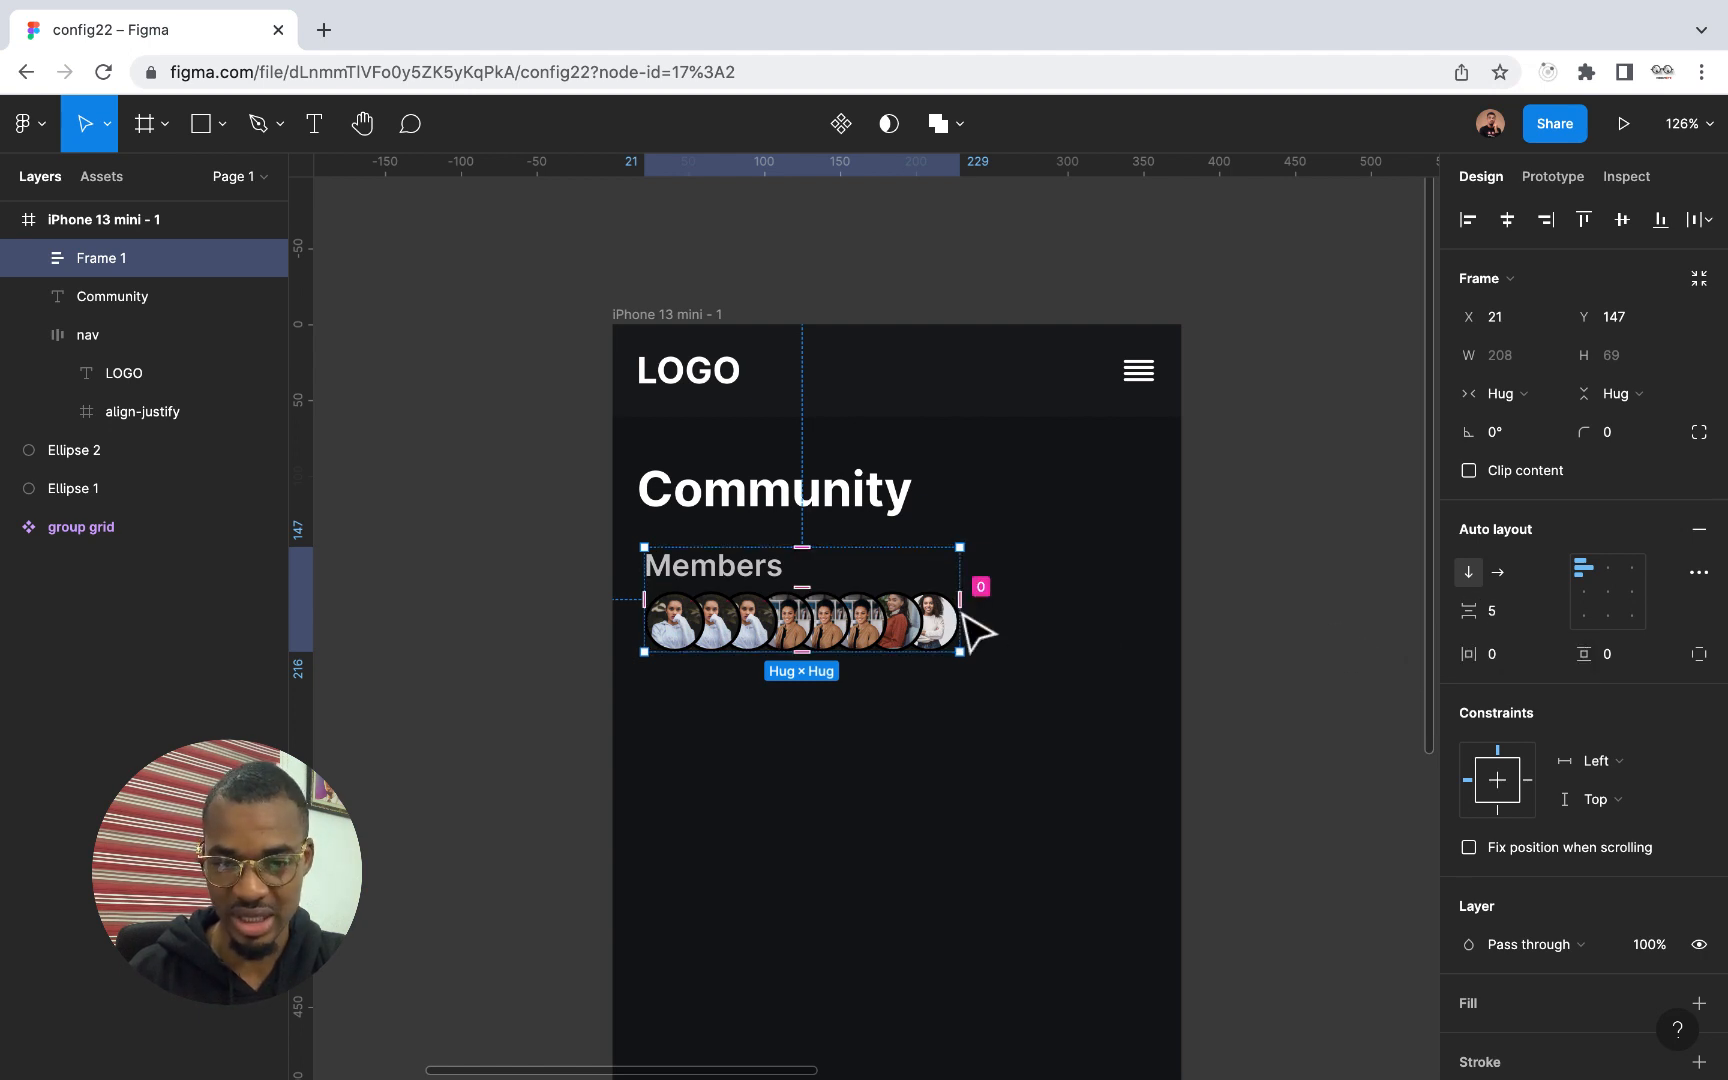
left_click(966, 602)
left_click_drag(966, 602, 1151, 620)
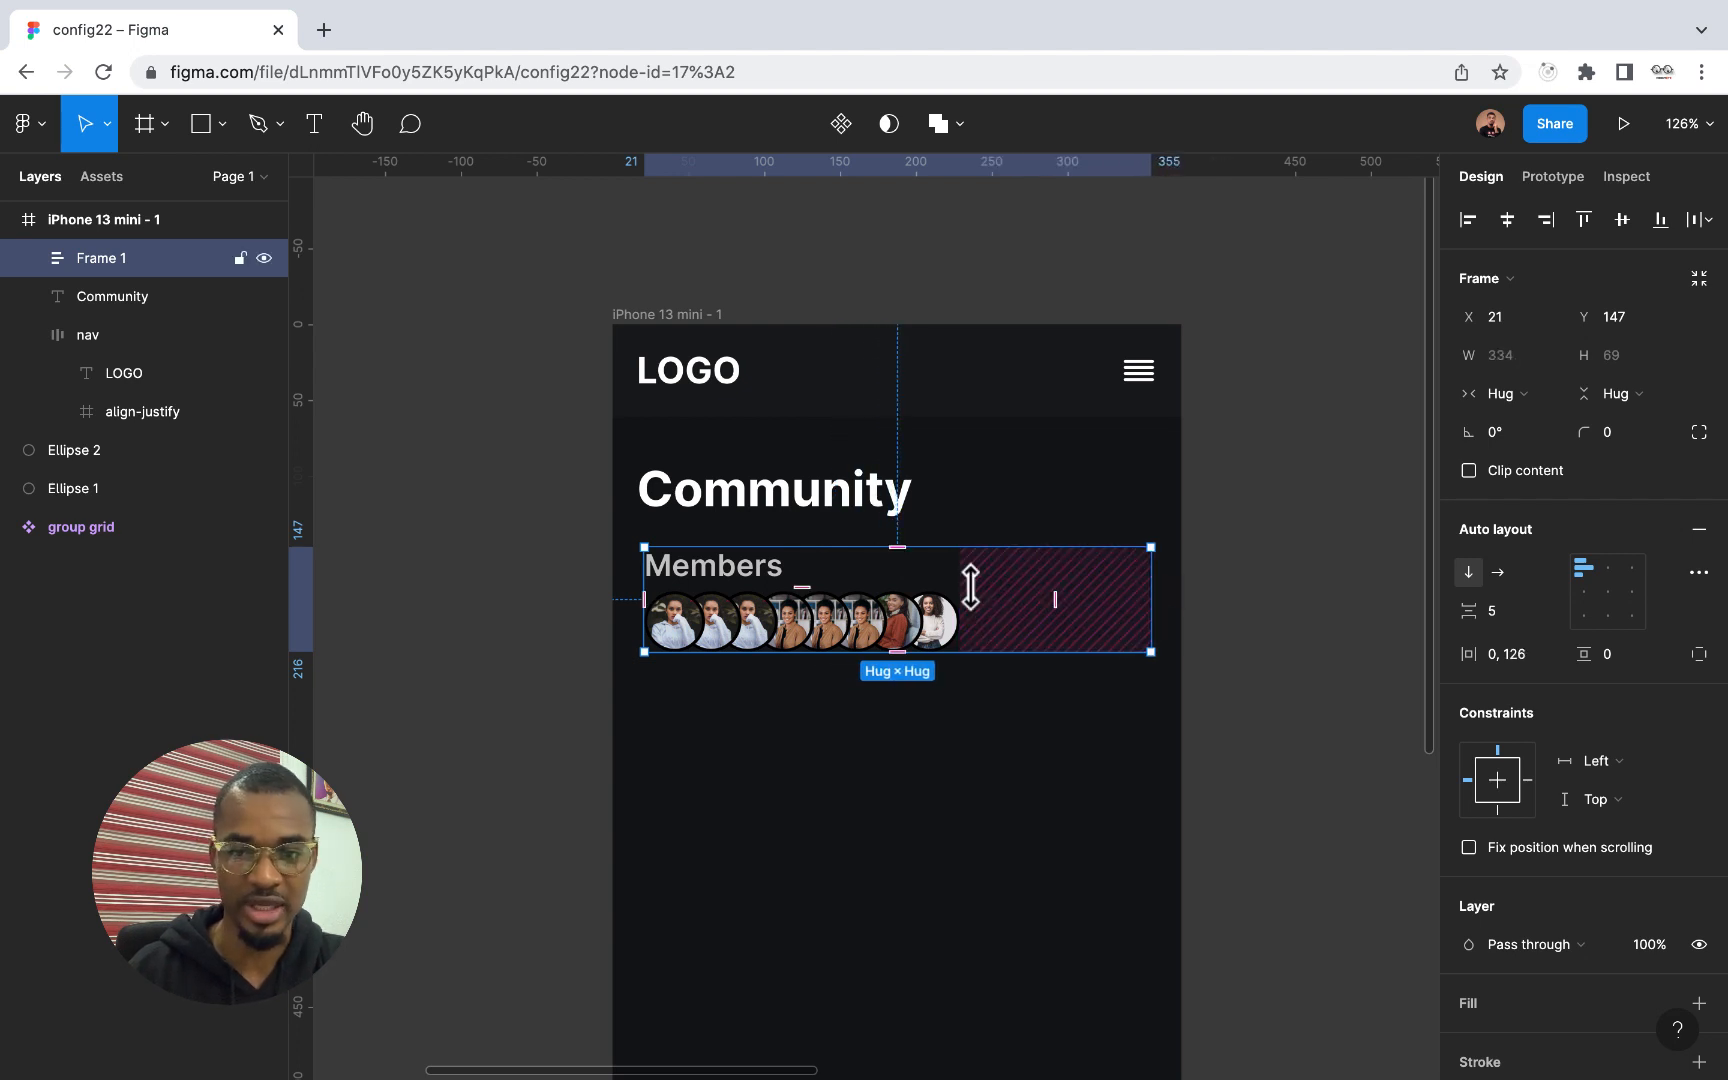
Rename the new auto layout frame as members
double_click(108, 255)
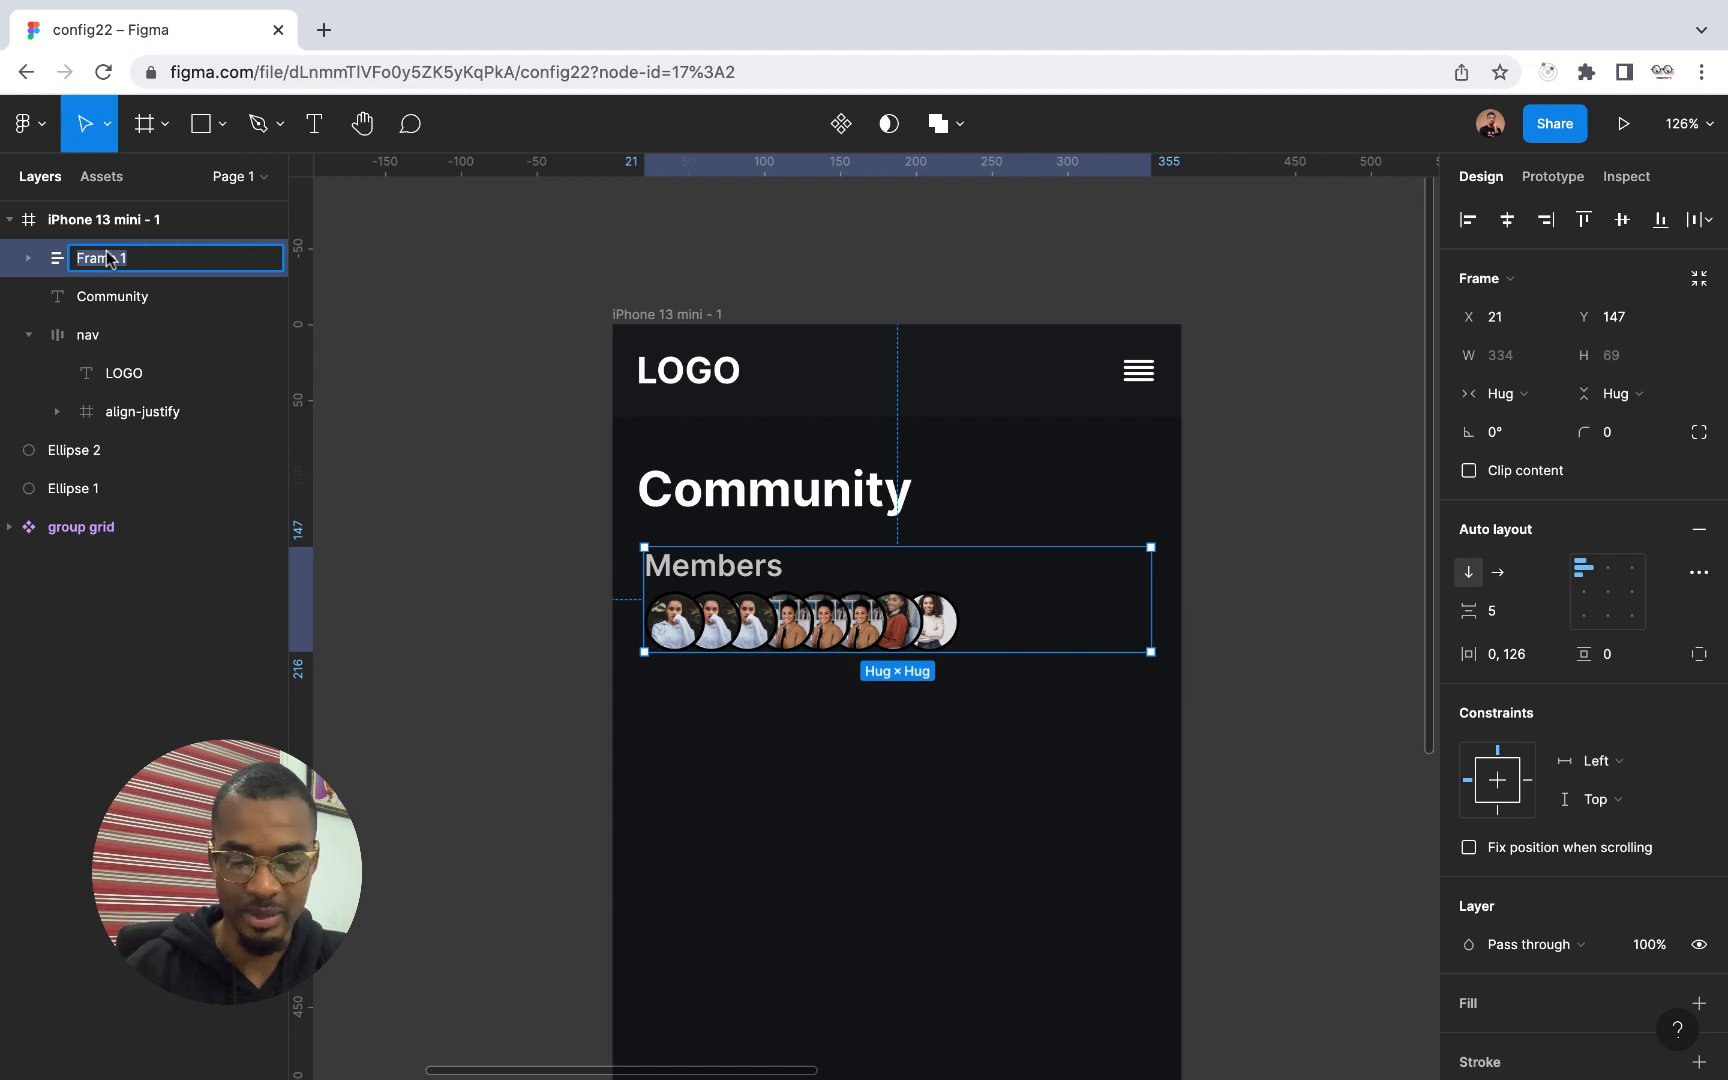
type("members")
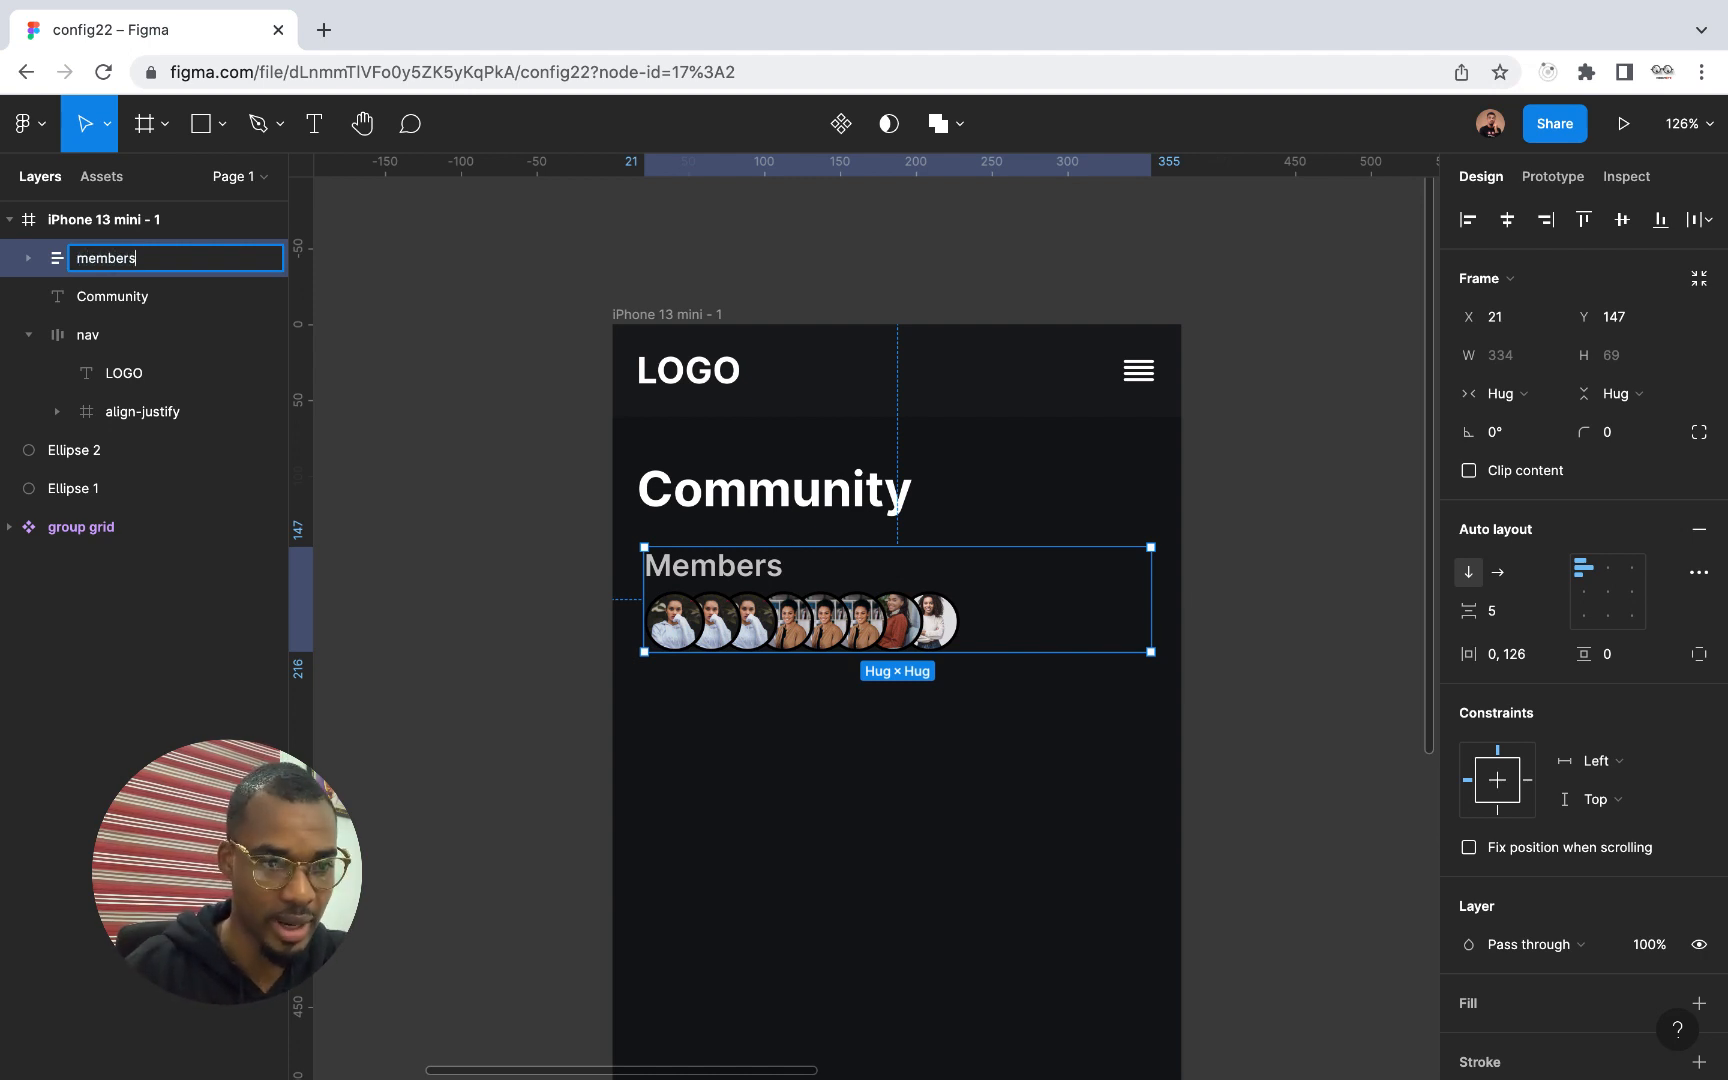
key("Return")
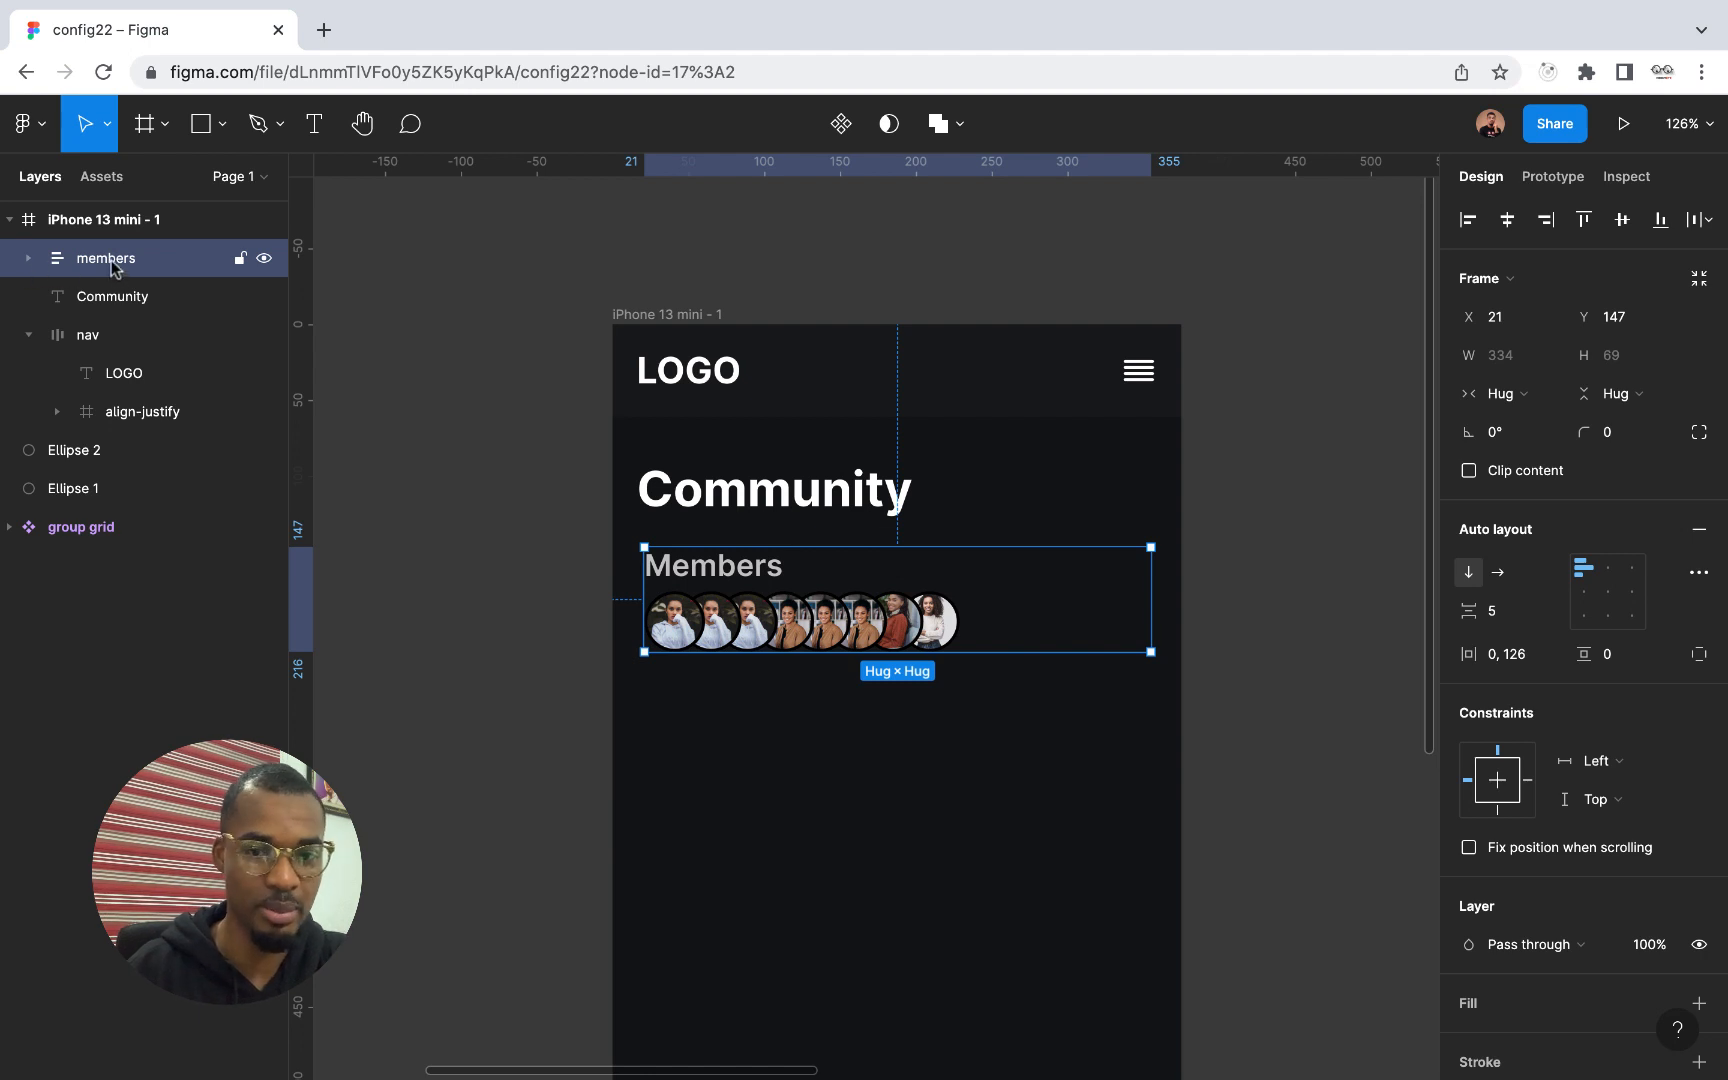
Reorder the layers inside the iPhone 13 mini frame so nav comes first, followed by Community and members
mouse_move(110, 265)
left_mouse_down()
mouse_move(100, 318)
mouse_move(108, 240)
left_mouse_up()
left_click(40, 338)
left_click(28, 338)
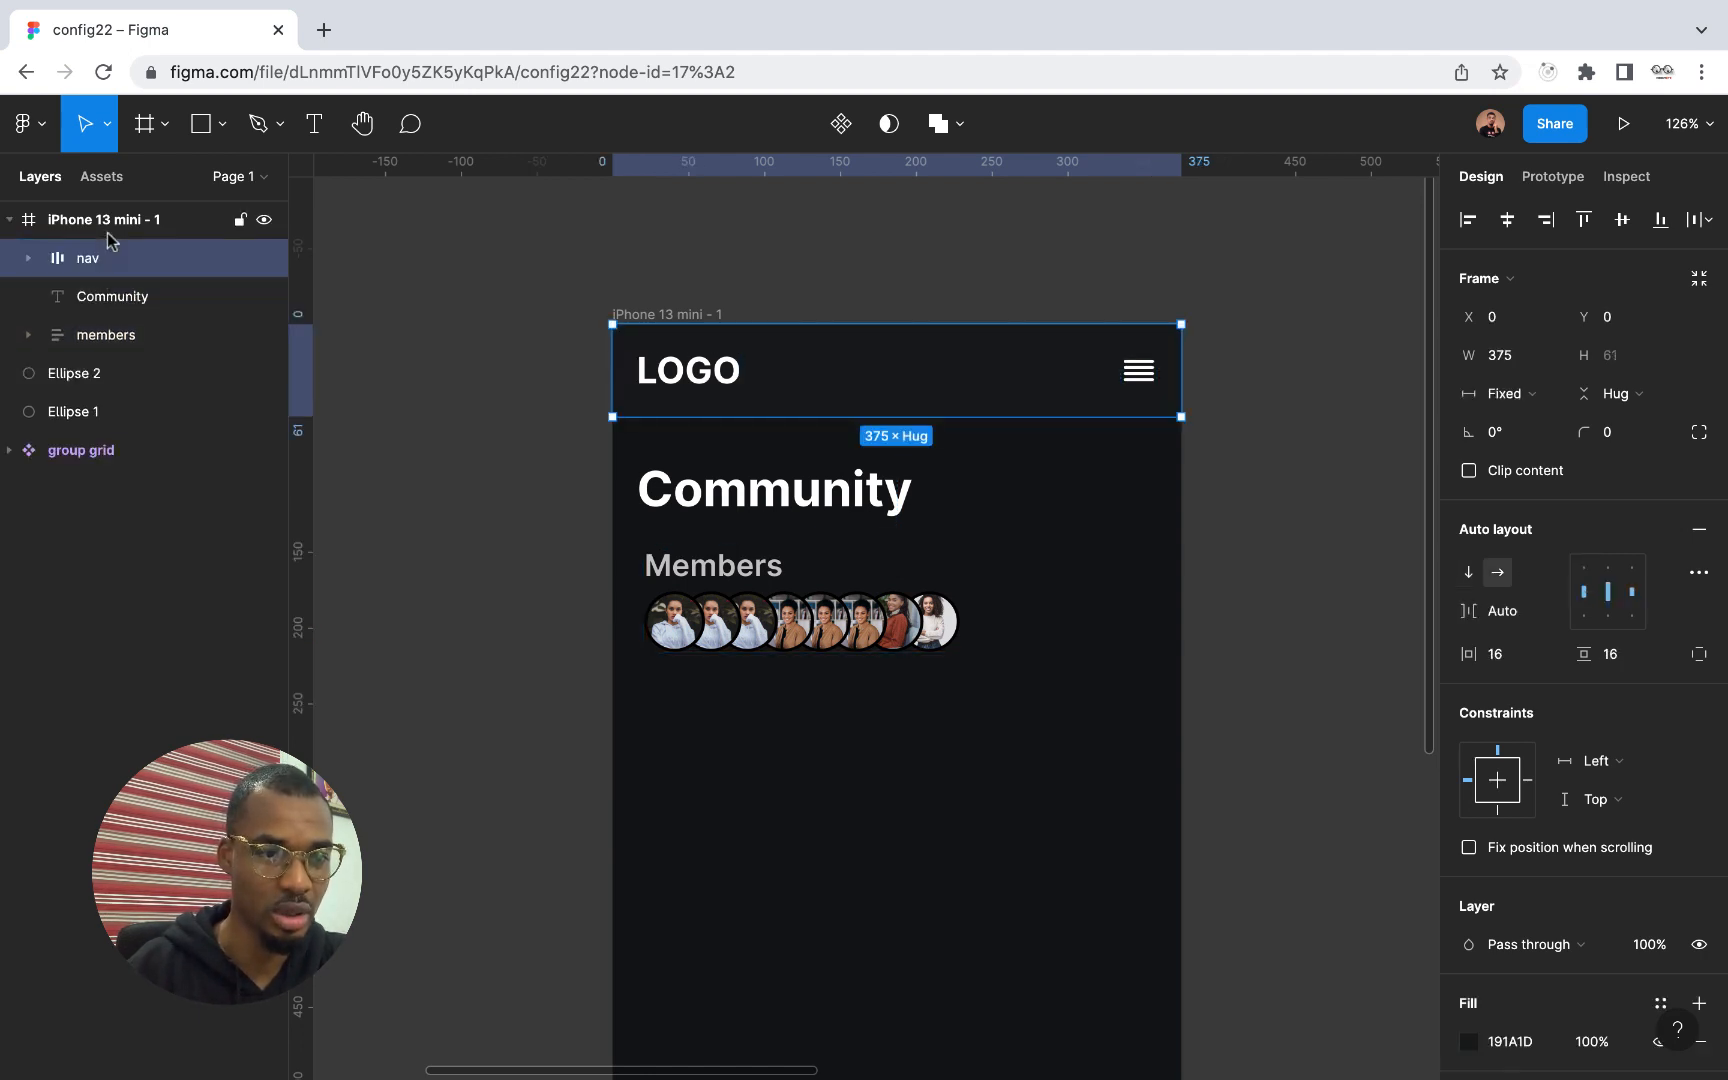
Add the text "See All" inside the members frame, between the Members text and the profile pictures
left_click(130, 337)
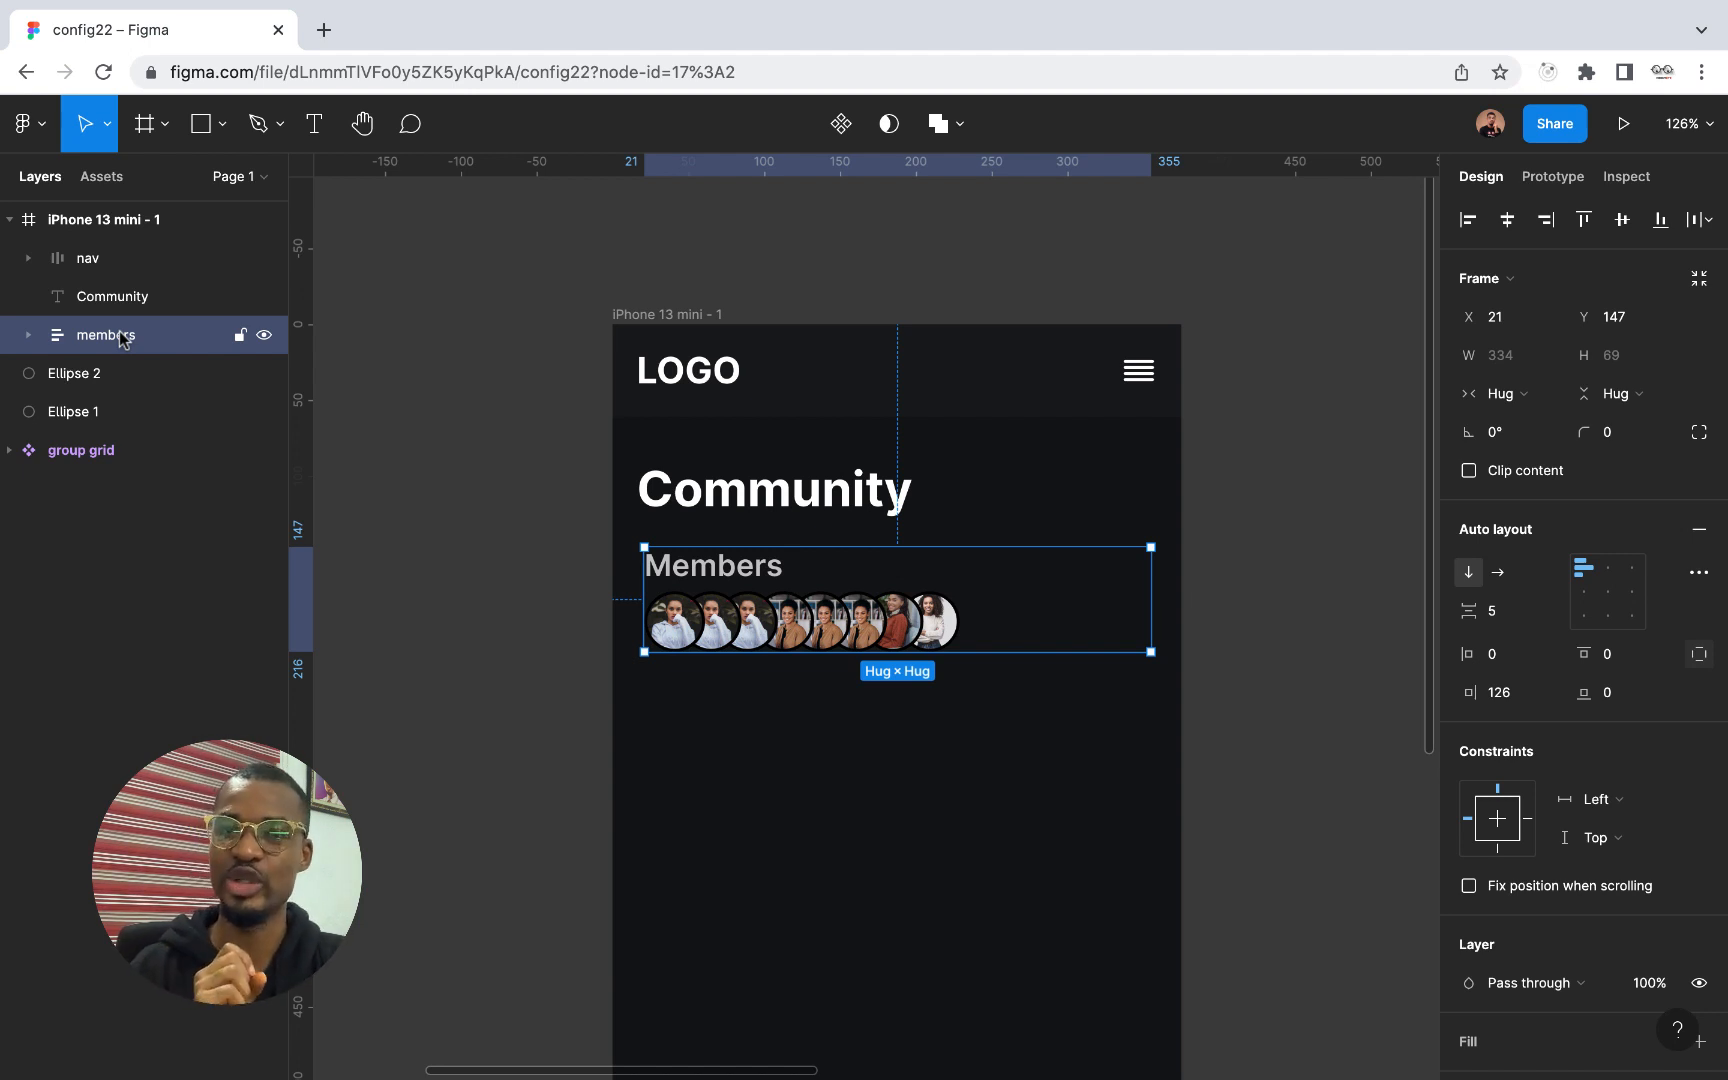
left_click(316, 126)
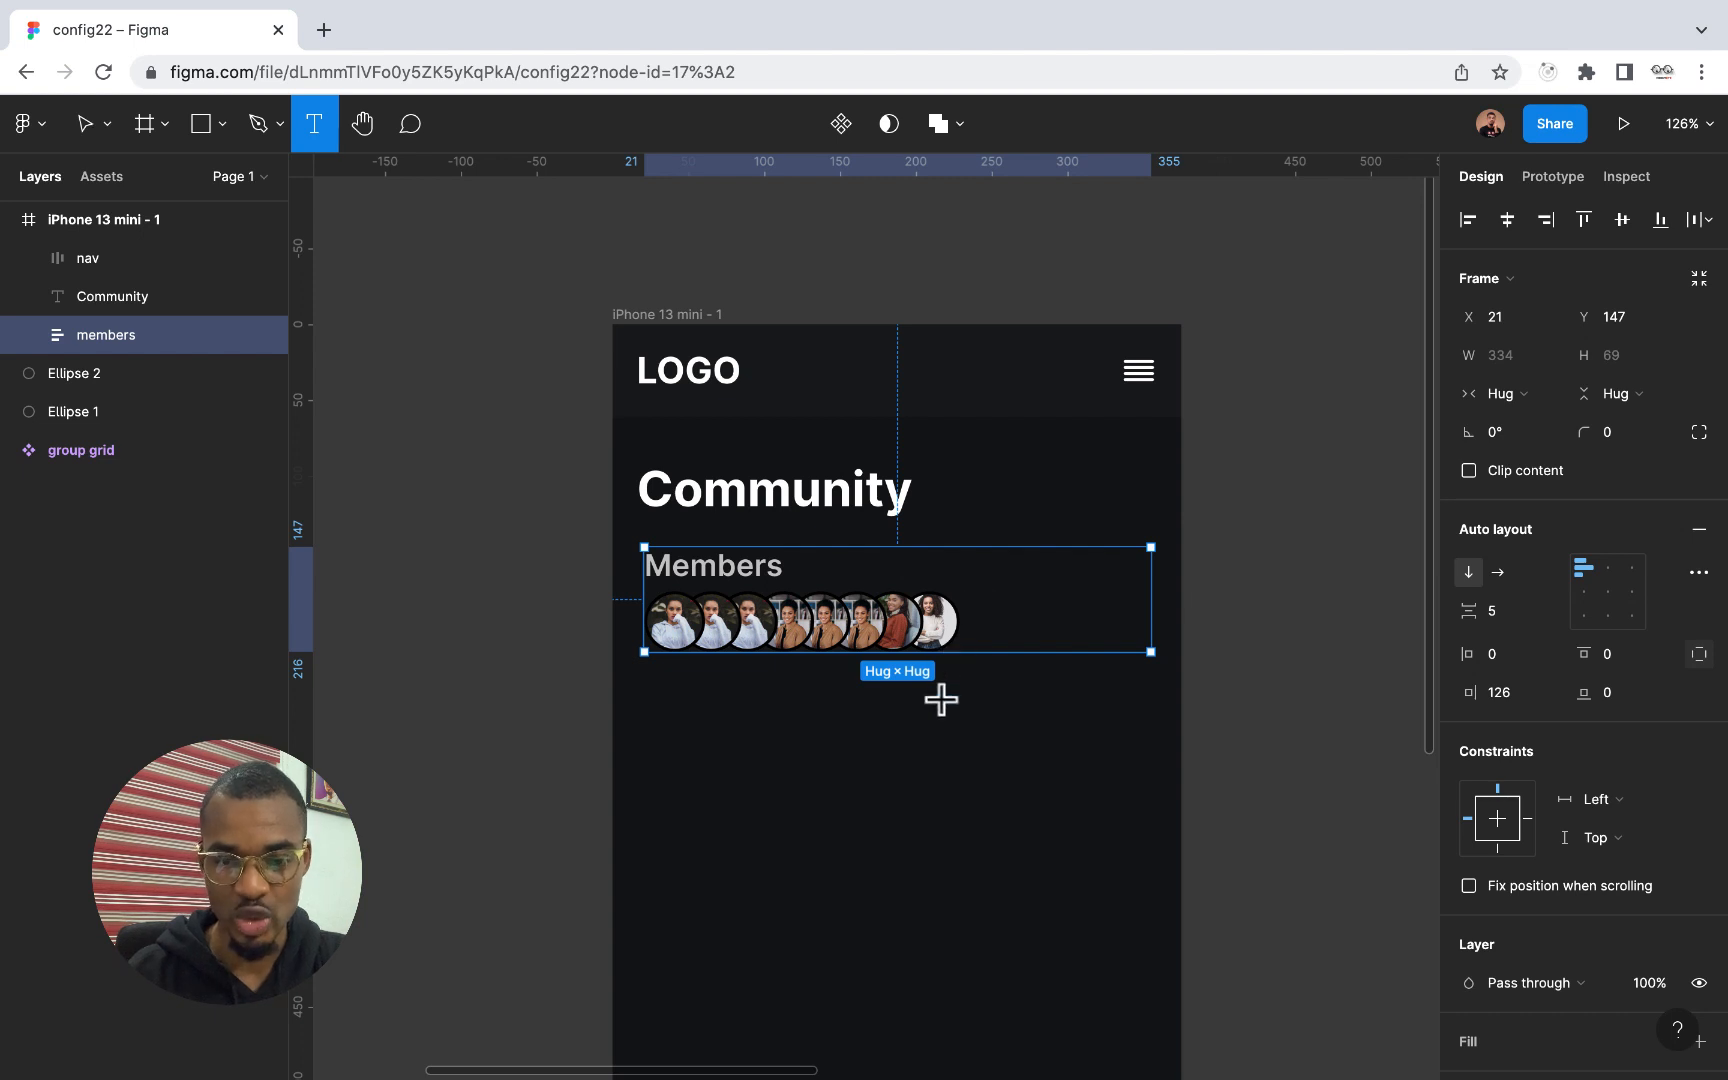
left_click(1002, 576)
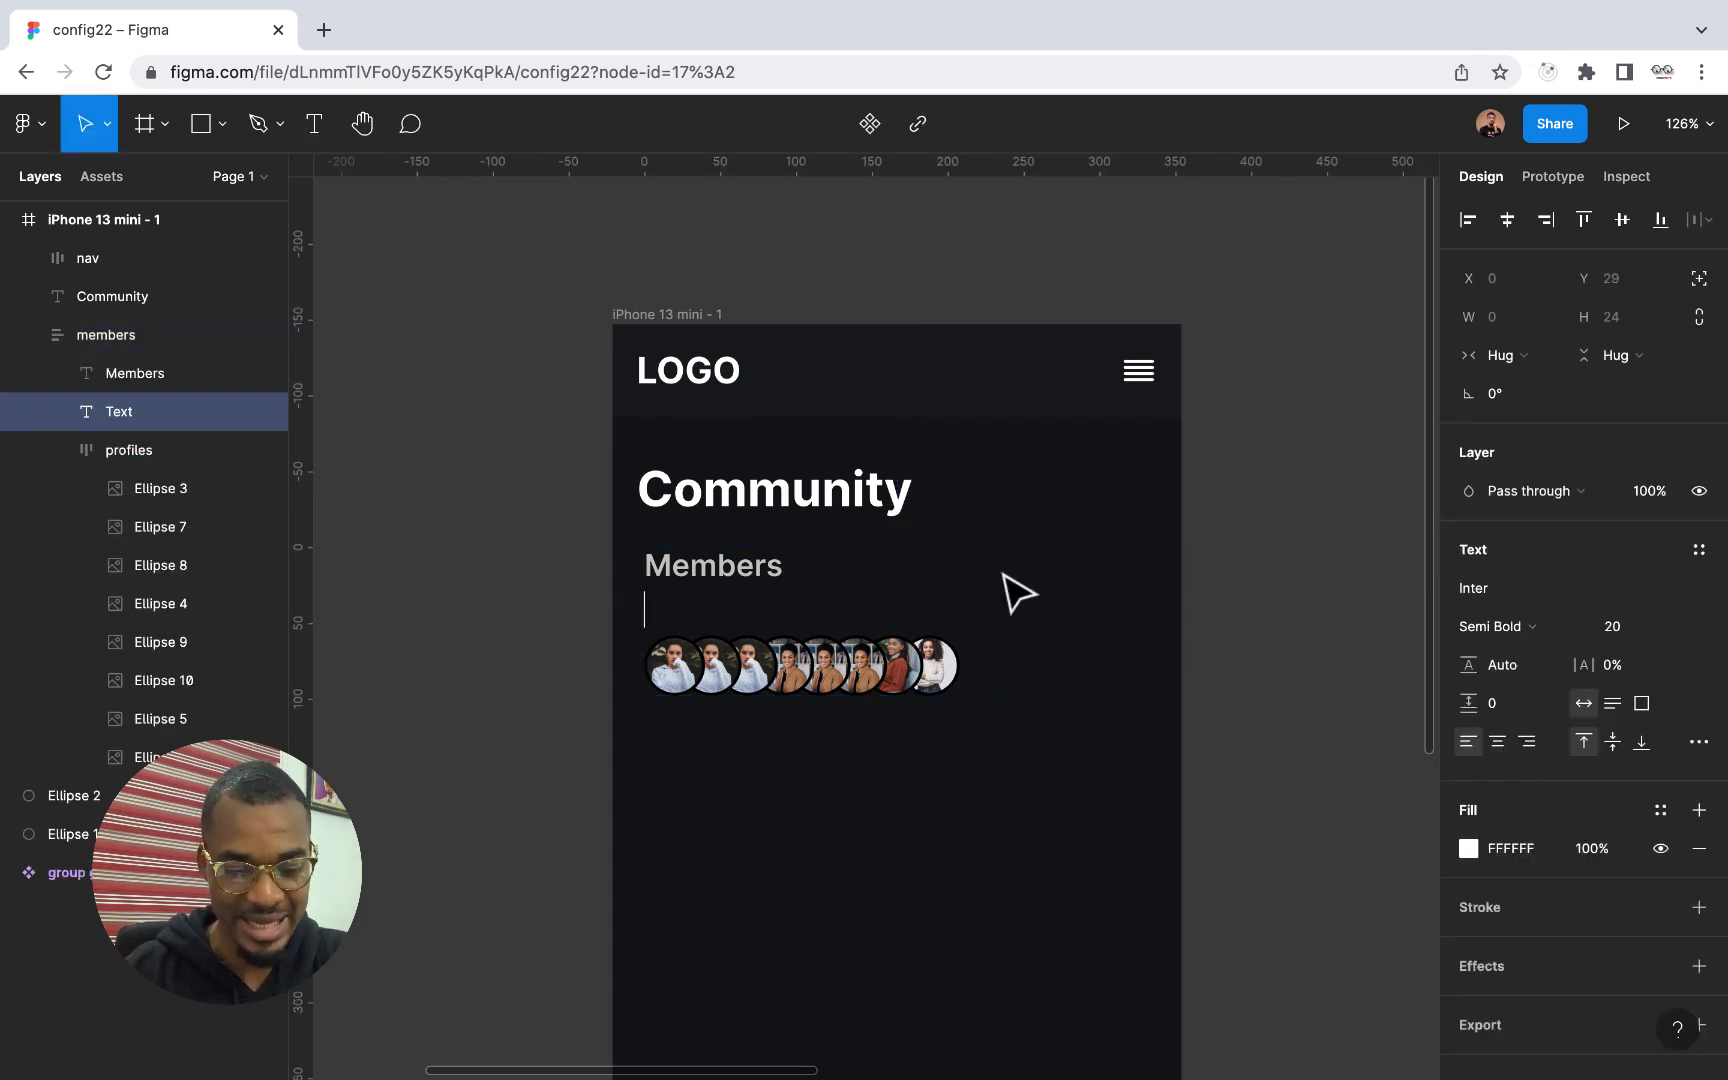
type("see")
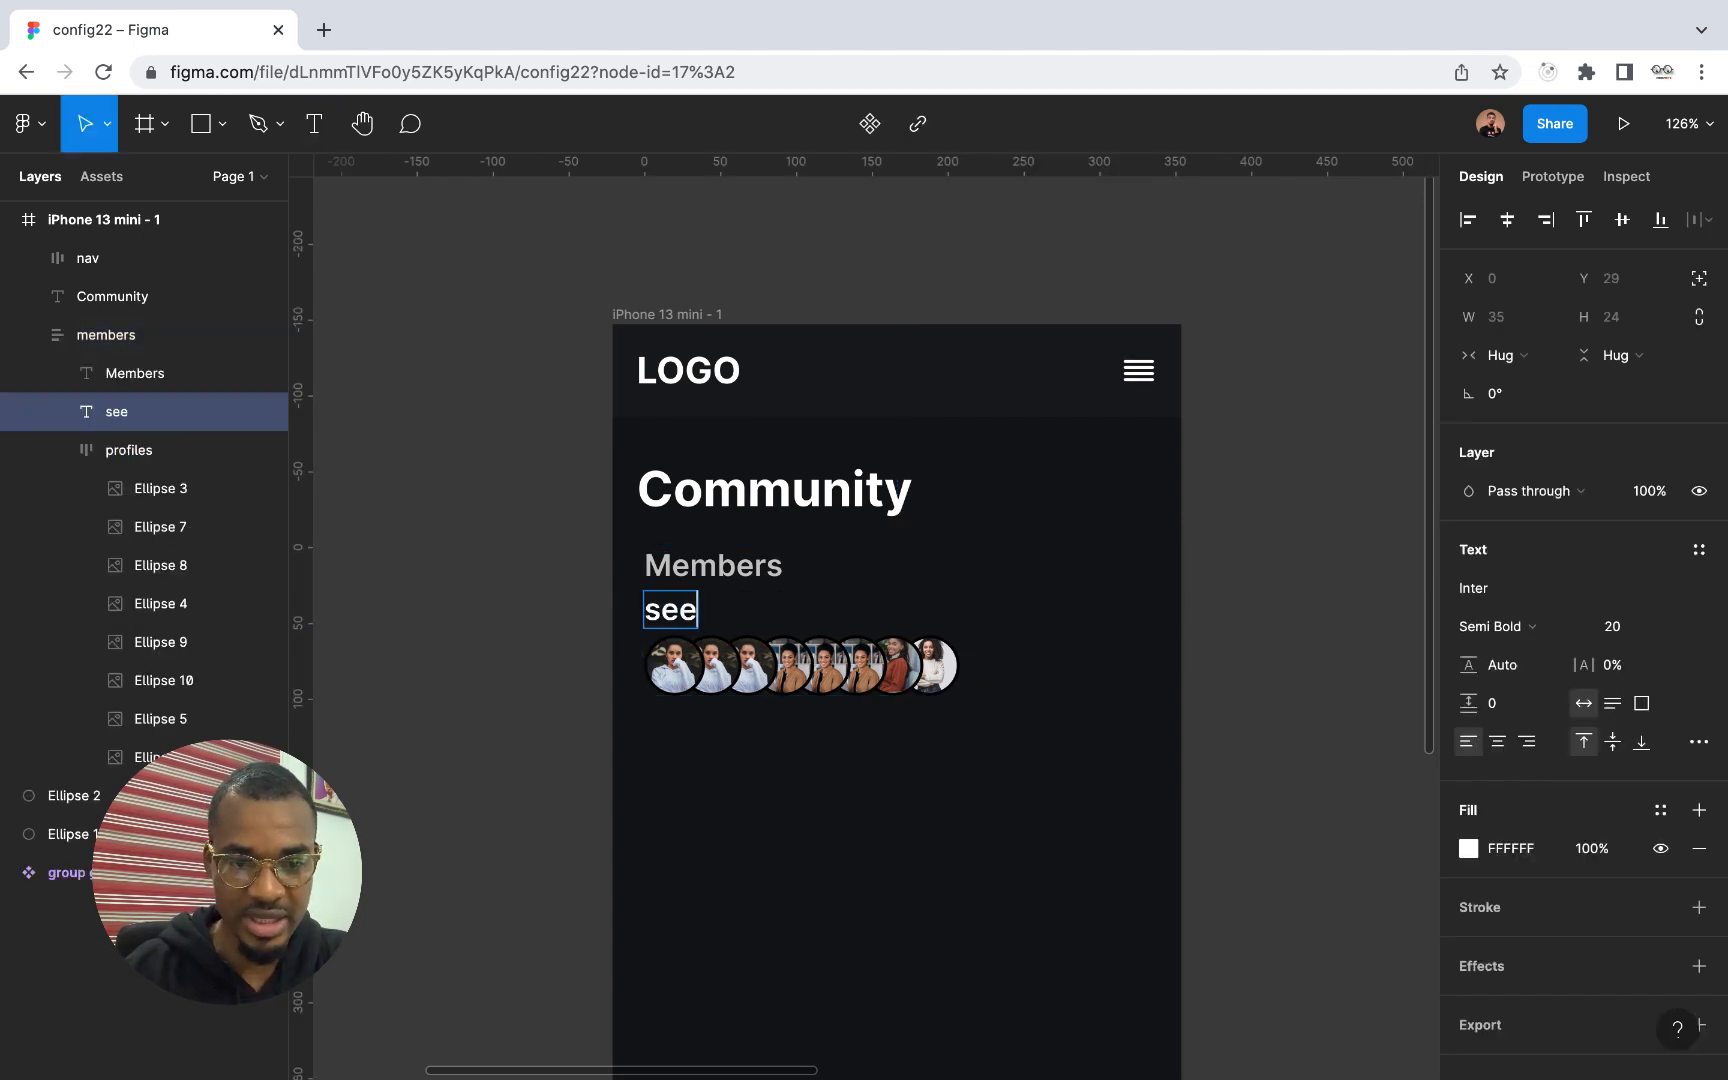
key("BackSpace")
key("BackSpace")
key("BackSpace")
type("See ")
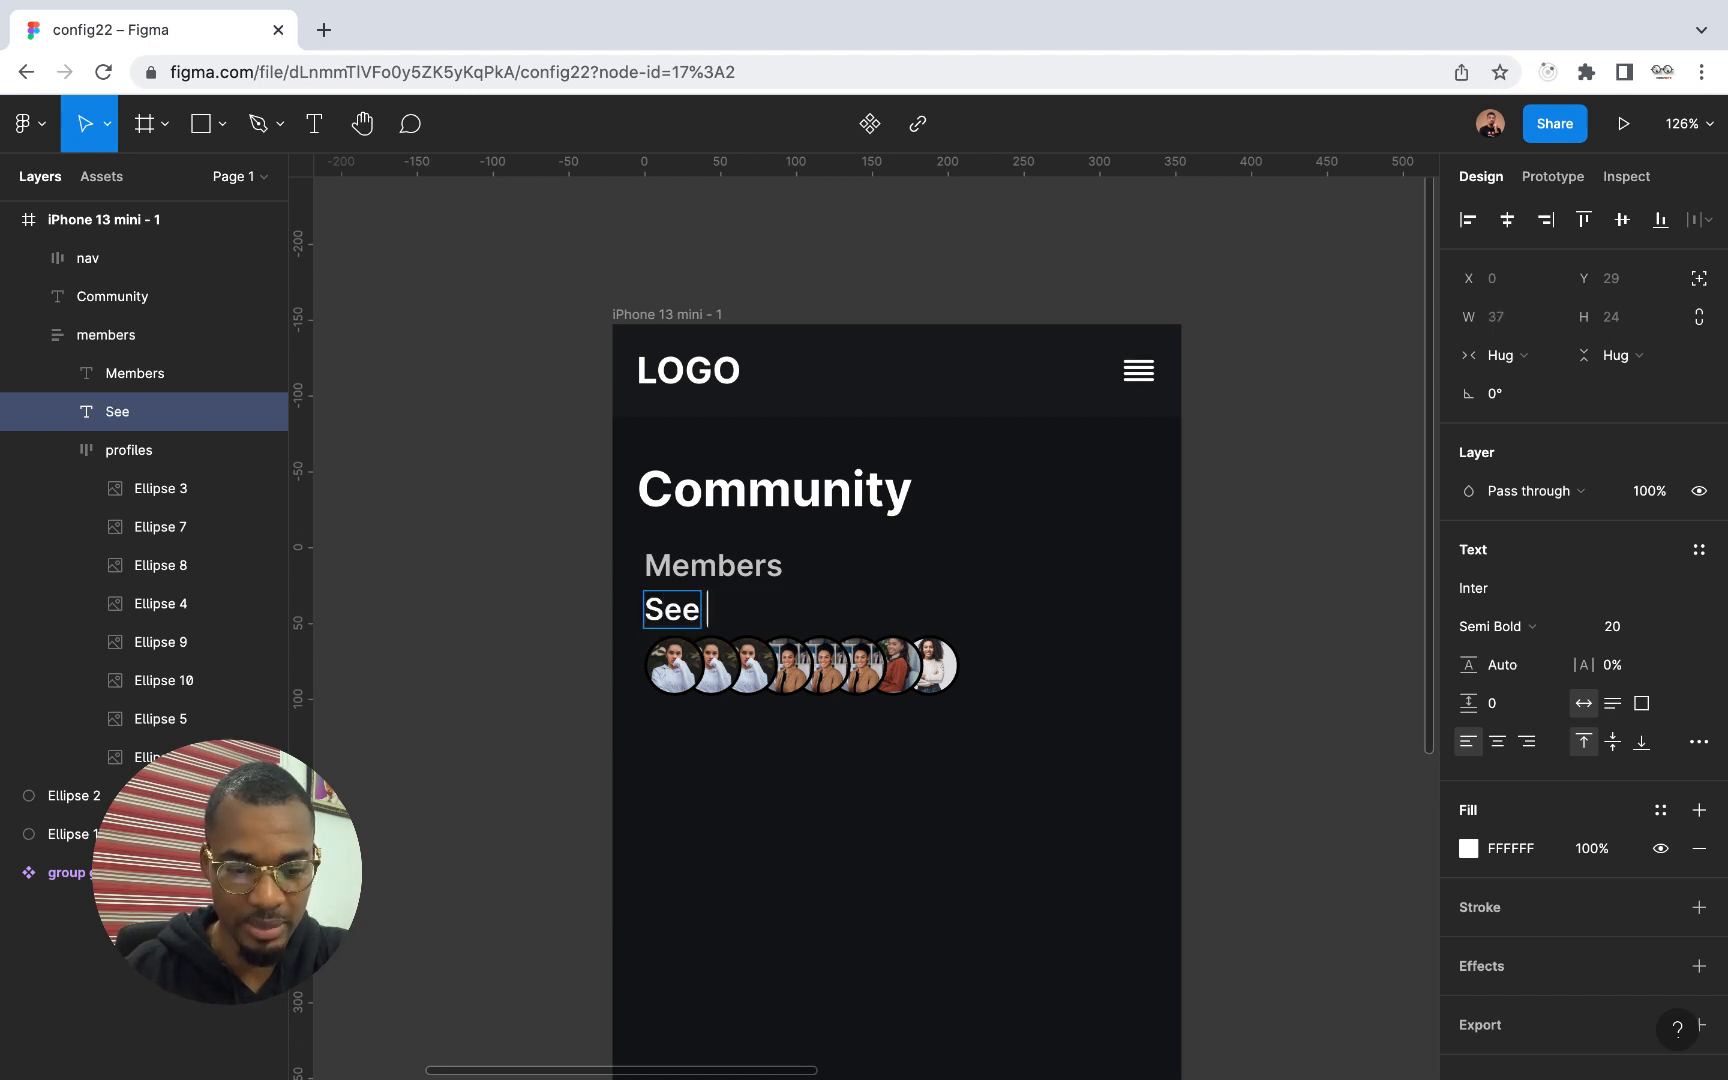
type("All")
key("Escape")
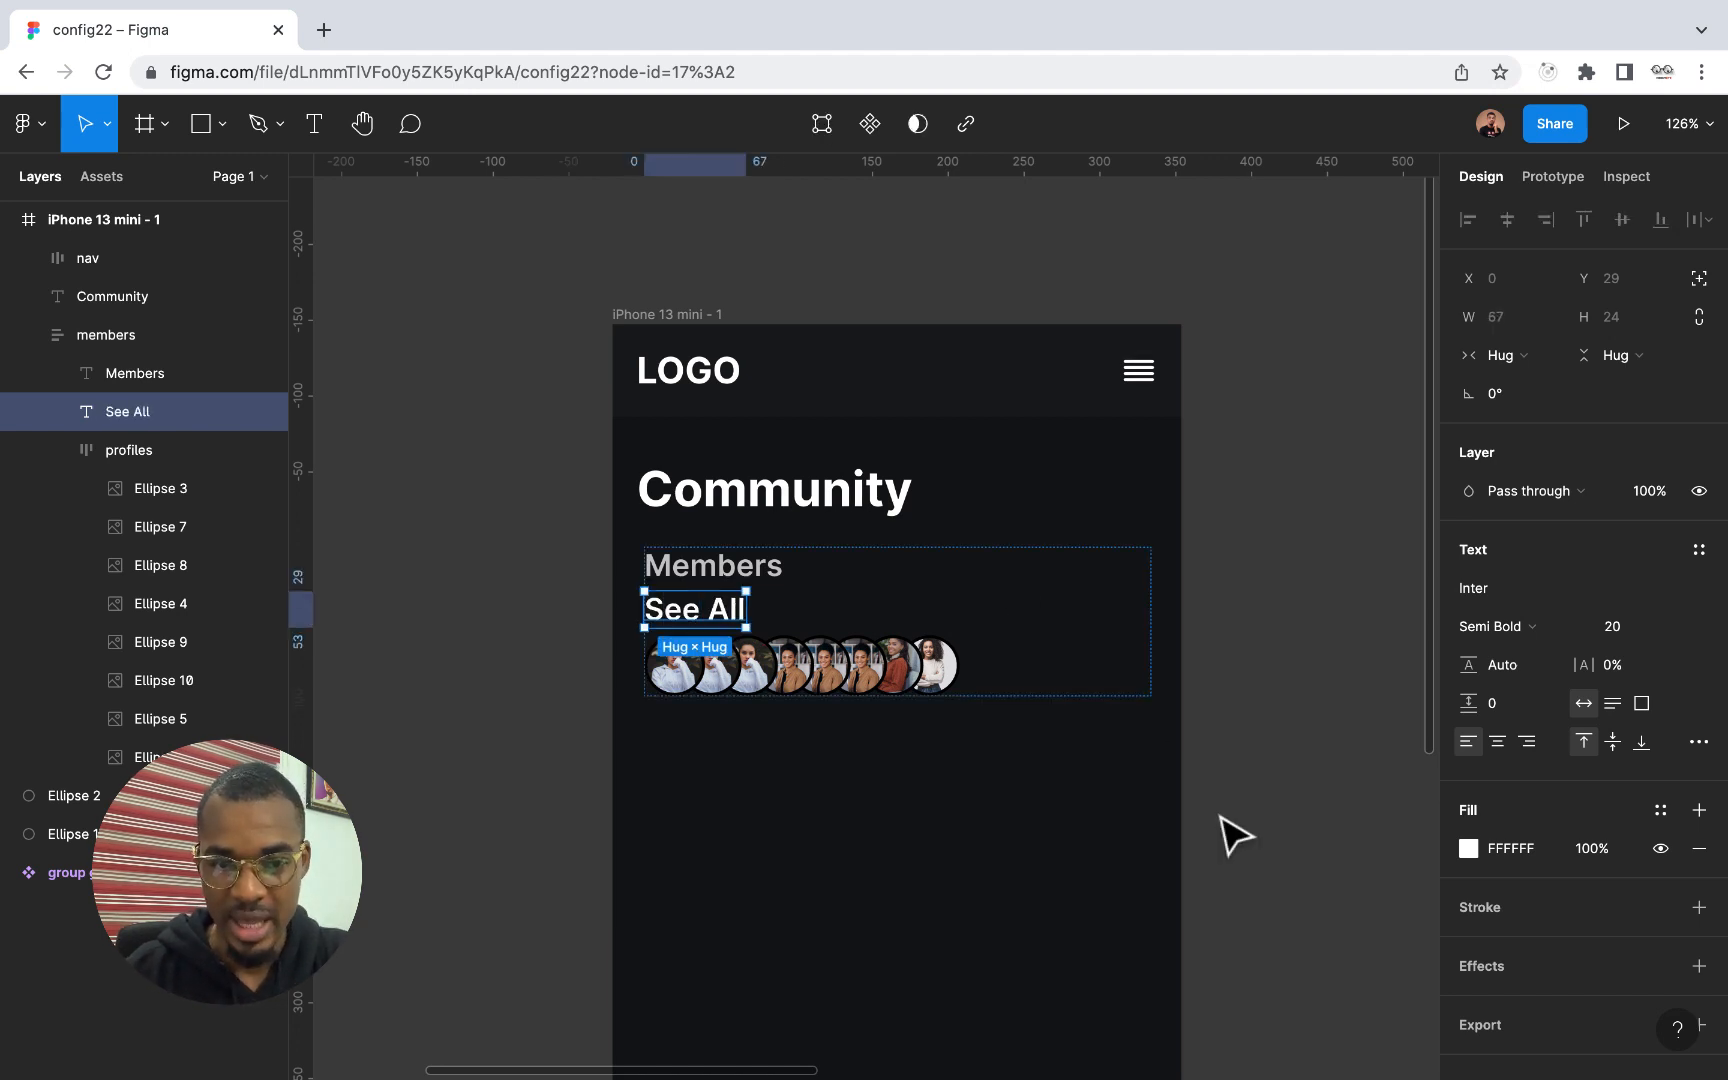
Set the See All text to font size 14 and Regular weight
left_click(1675, 630)
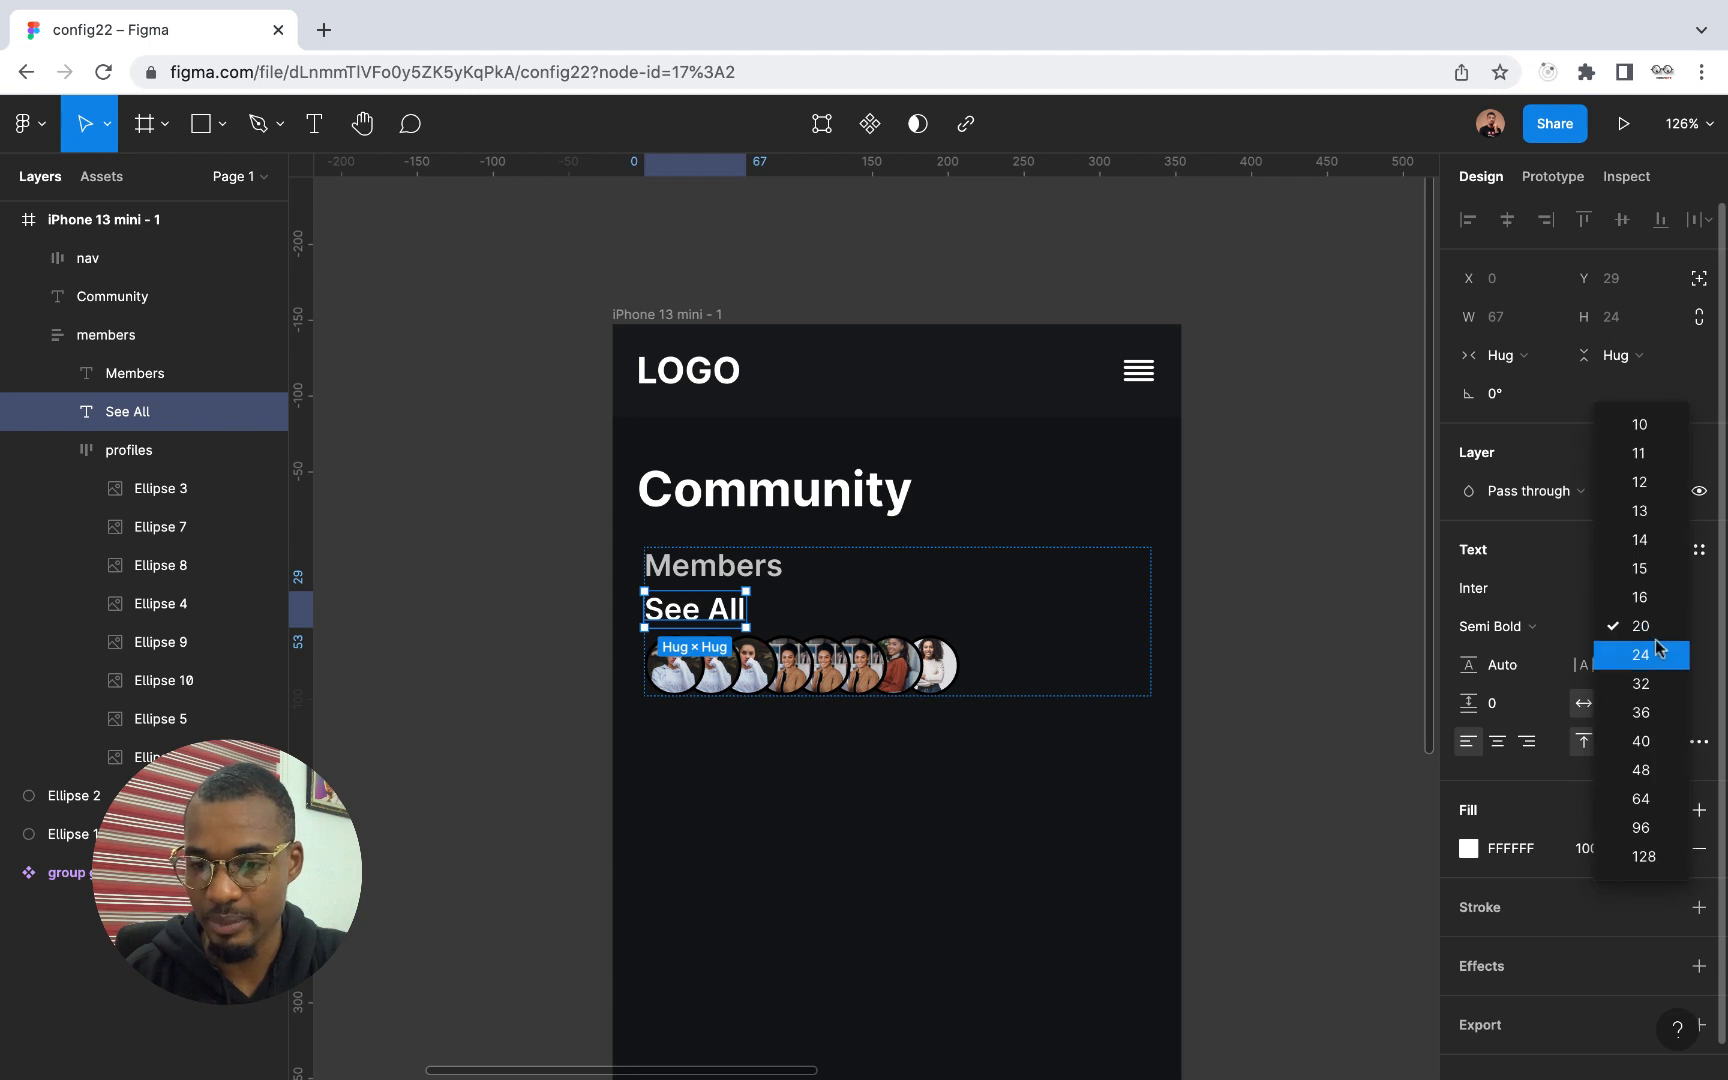
left_click(1650, 540)
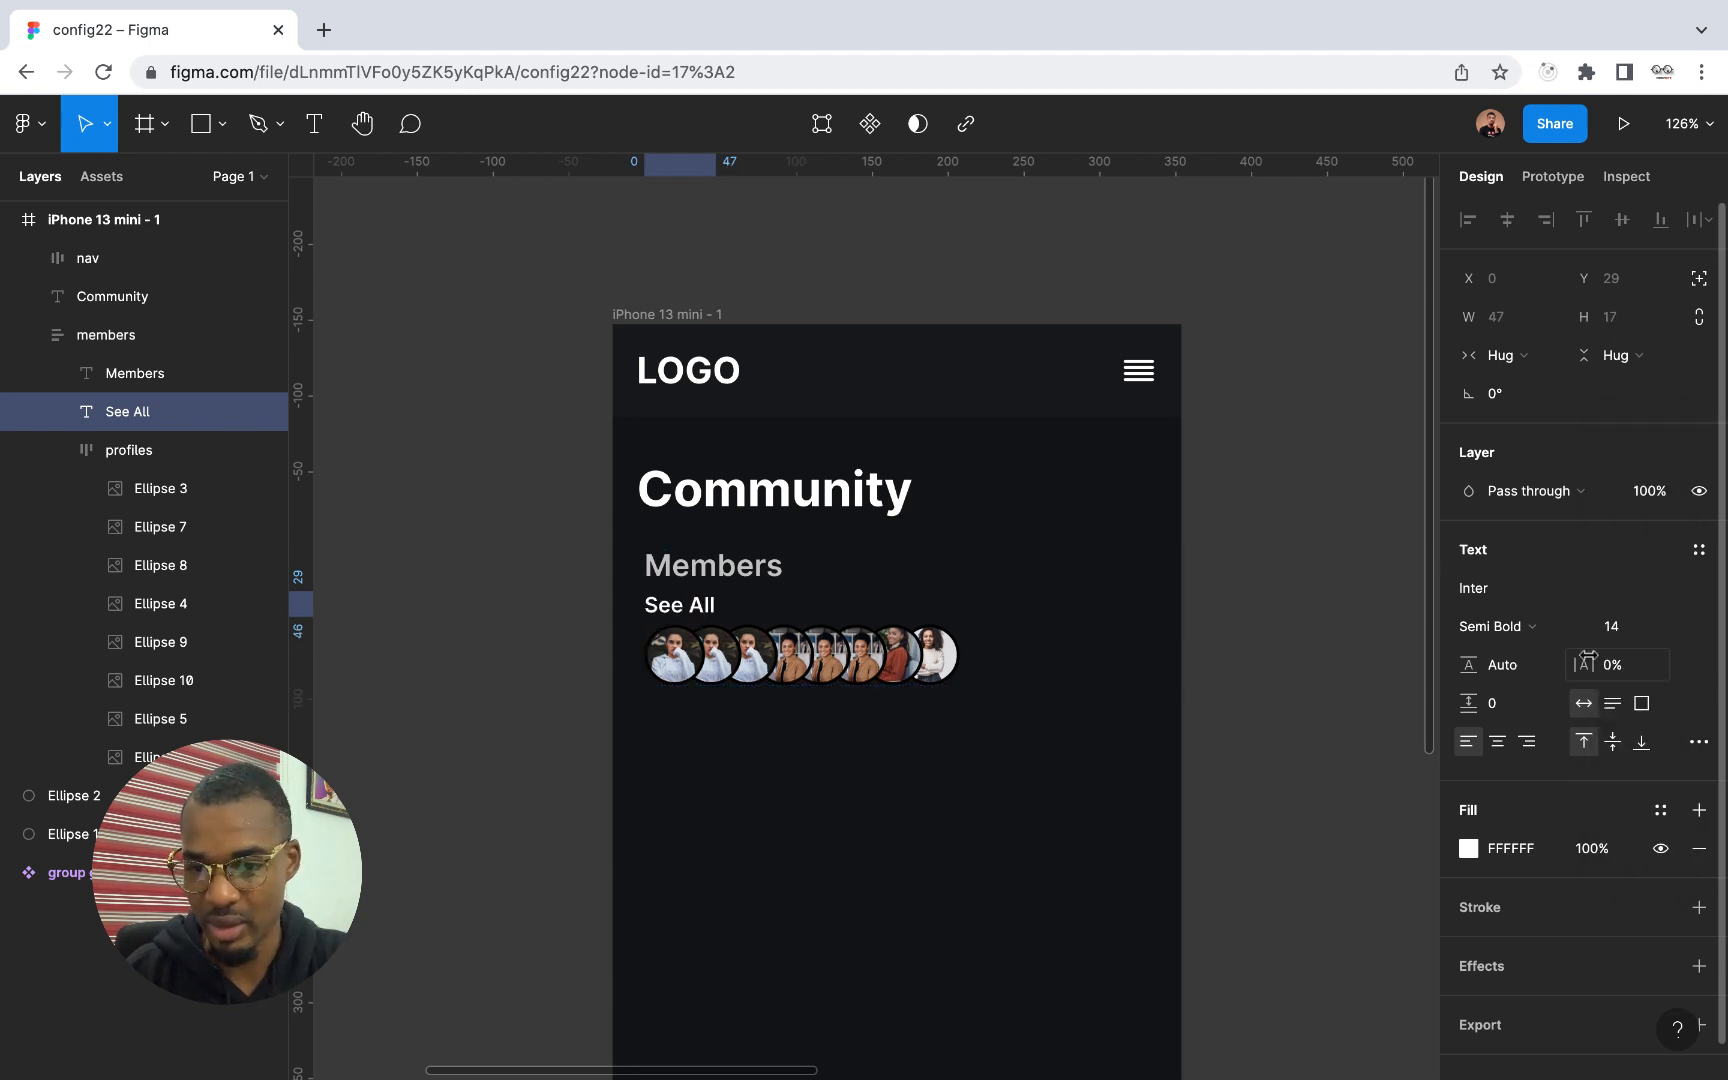
left_click(1556, 638)
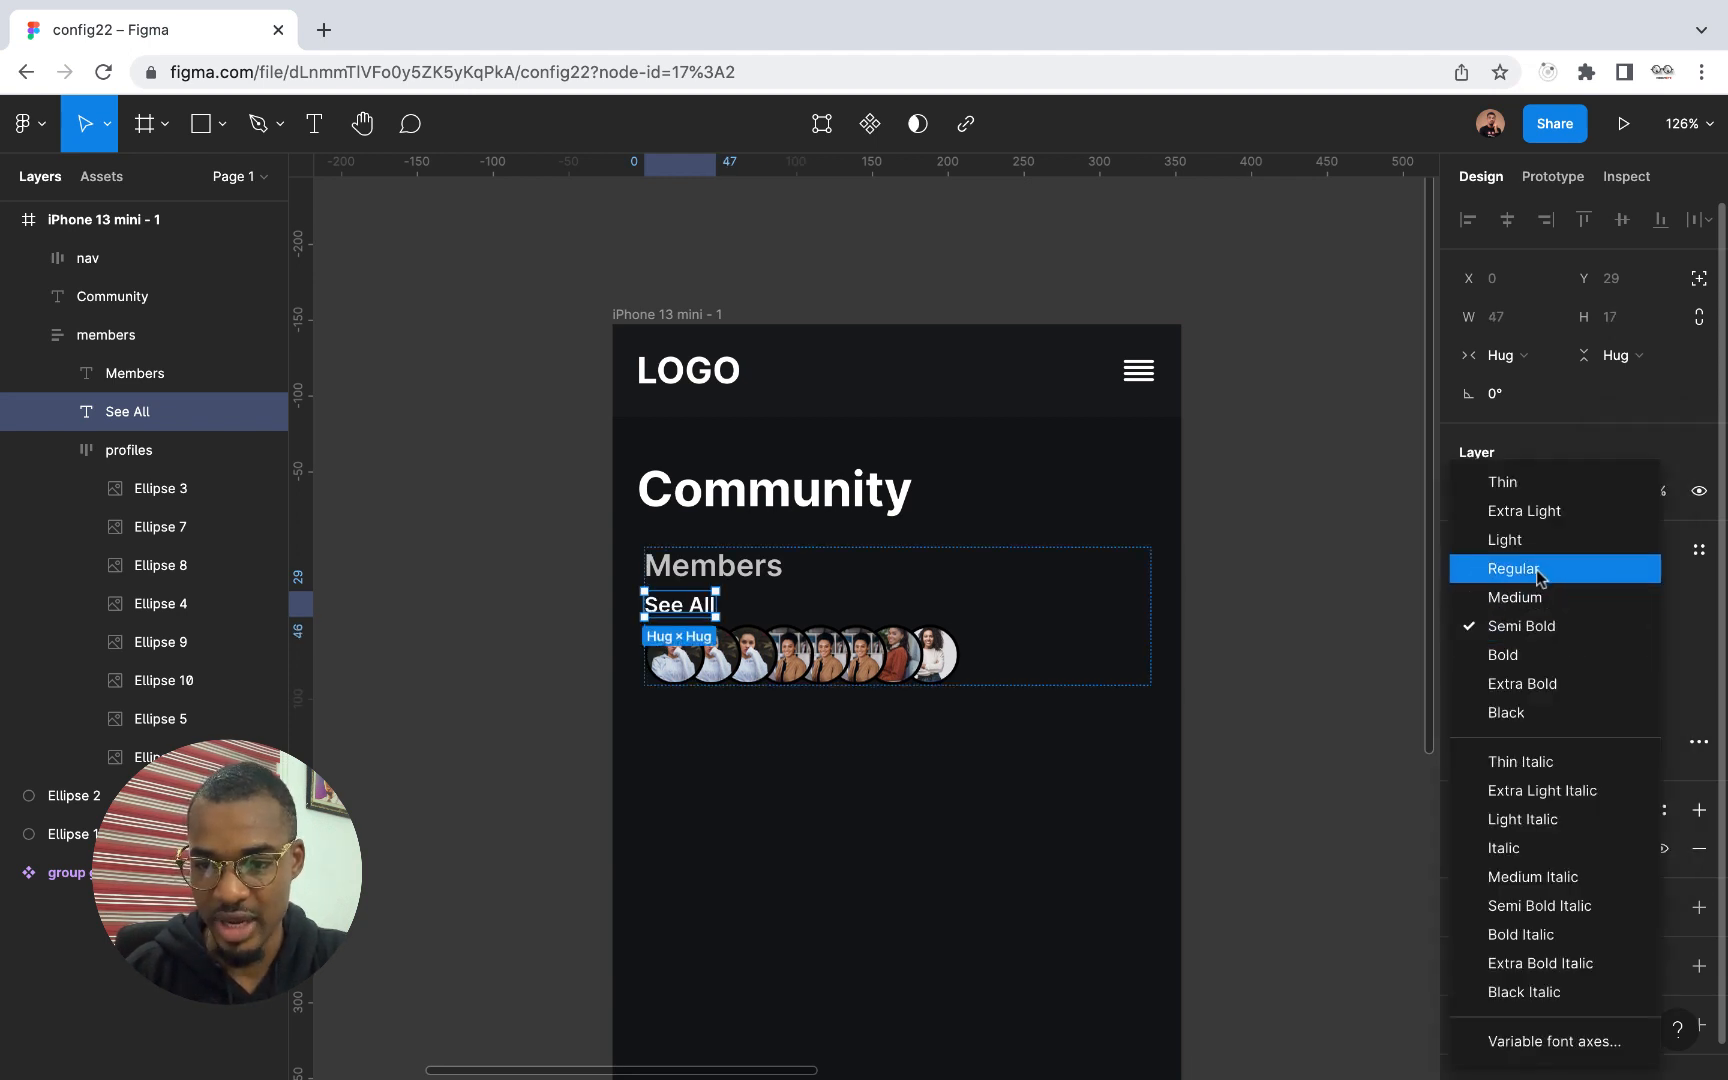
left_click(1536, 568)
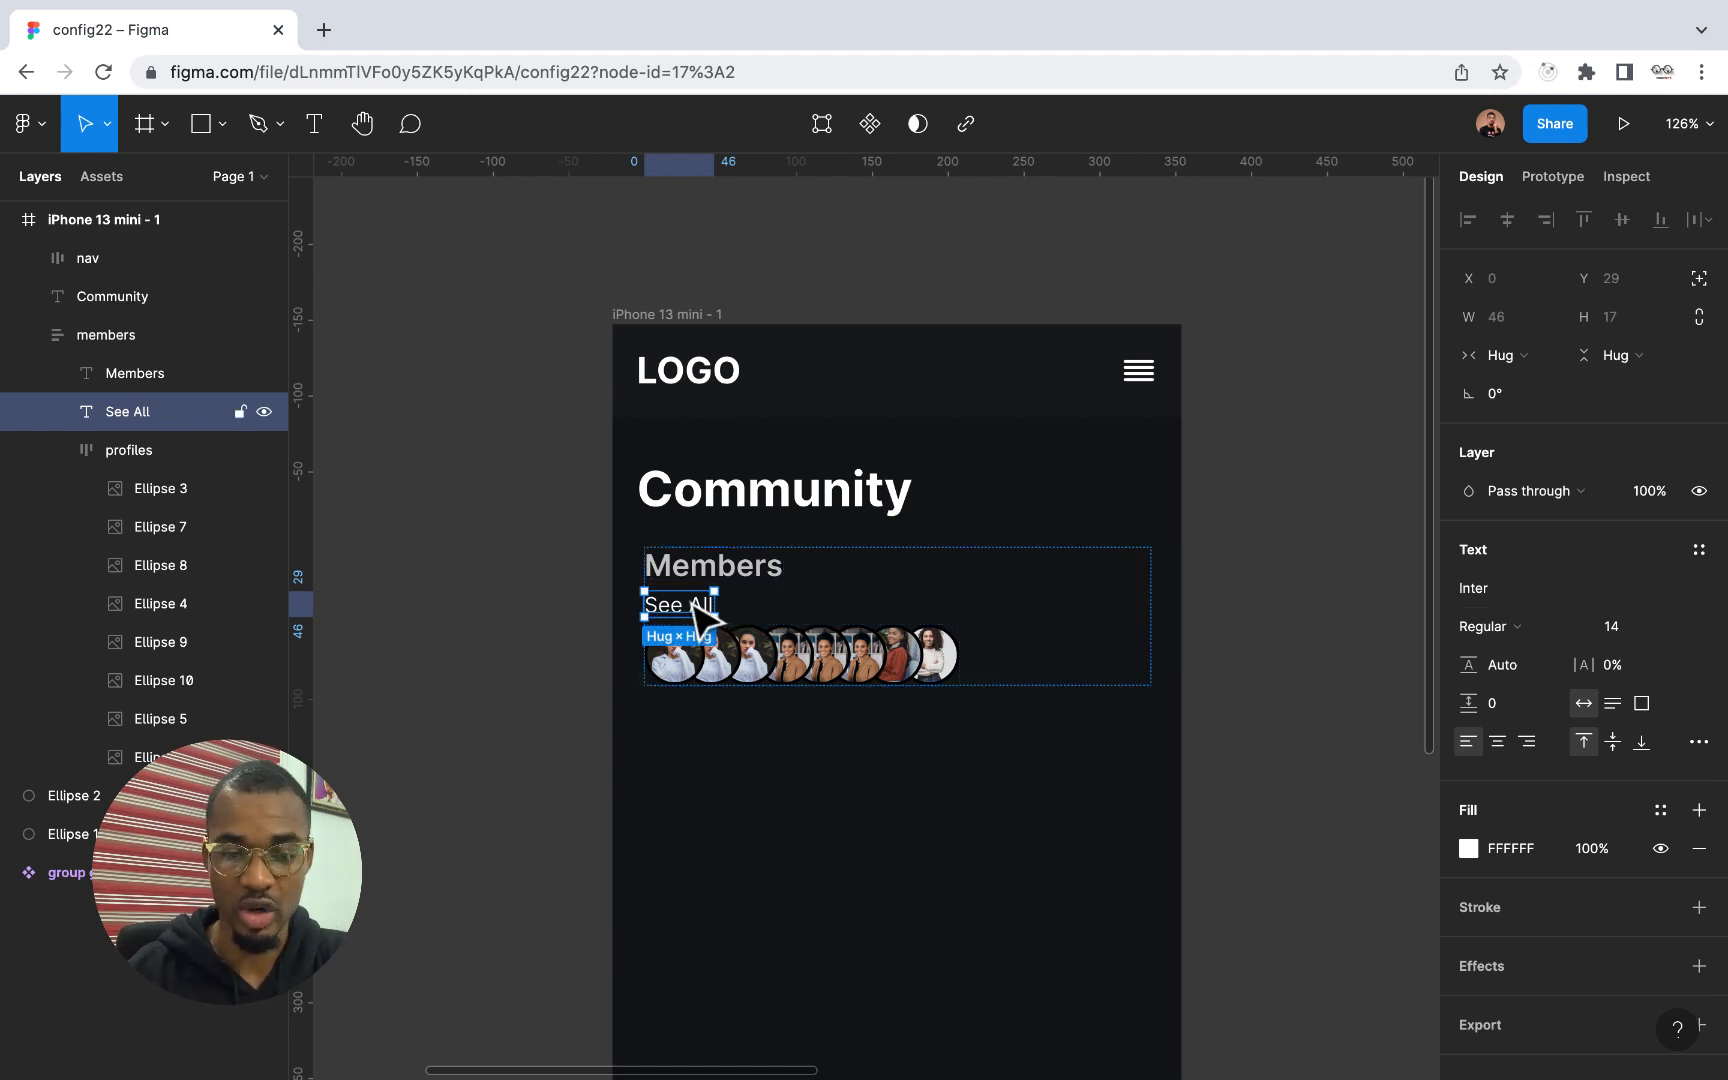
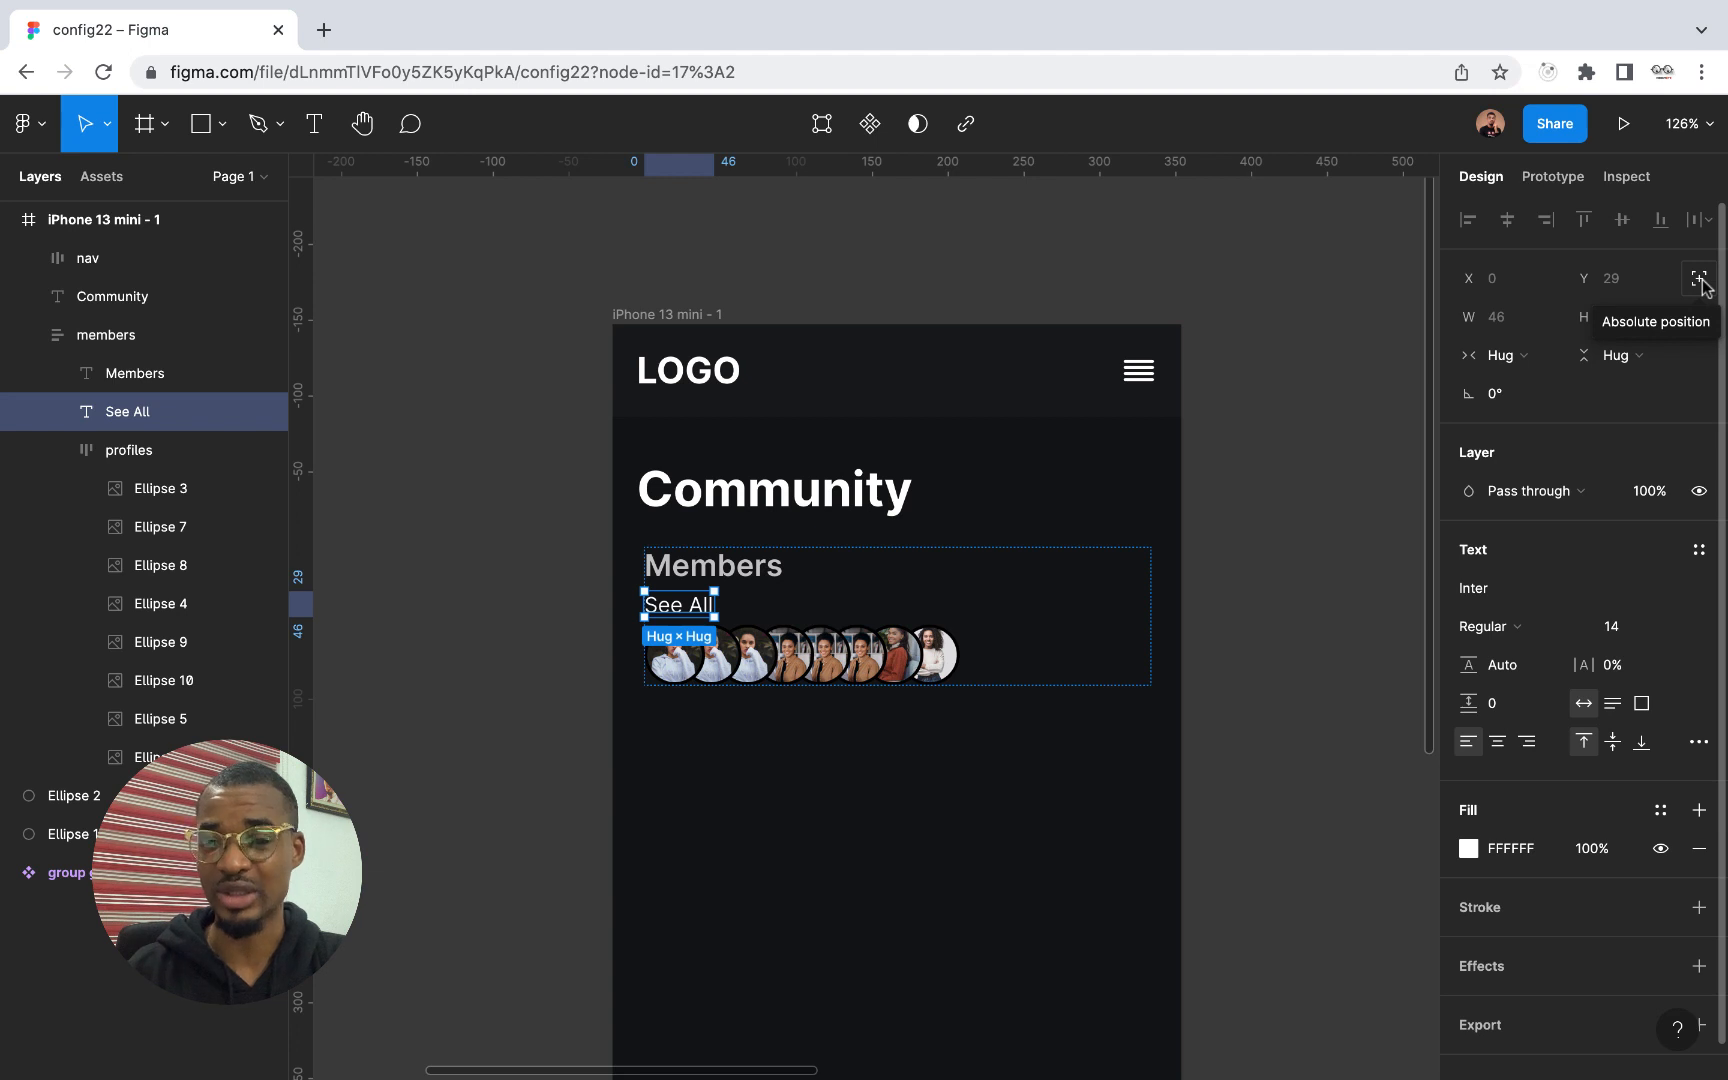
Give the See All text absolute position and align it to the top-right corner of the members frame
left_click(1699, 280)
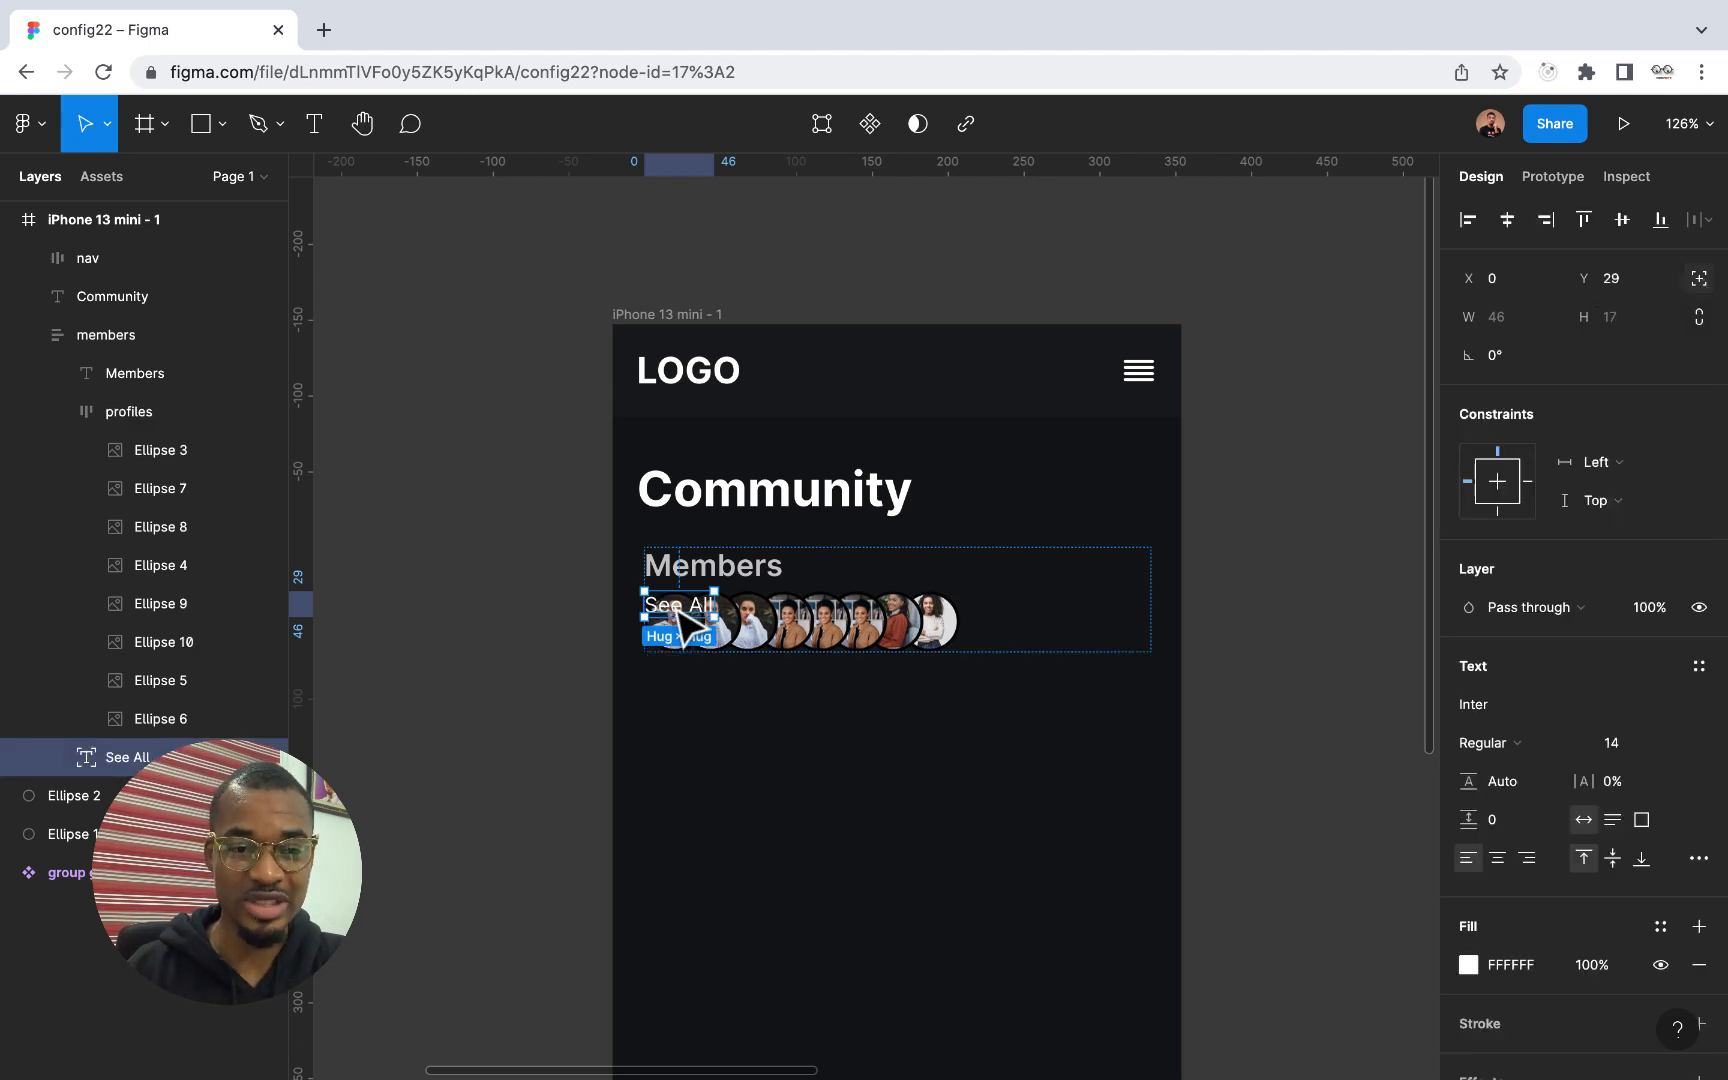
left_click_drag(681, 610, 940, 577)
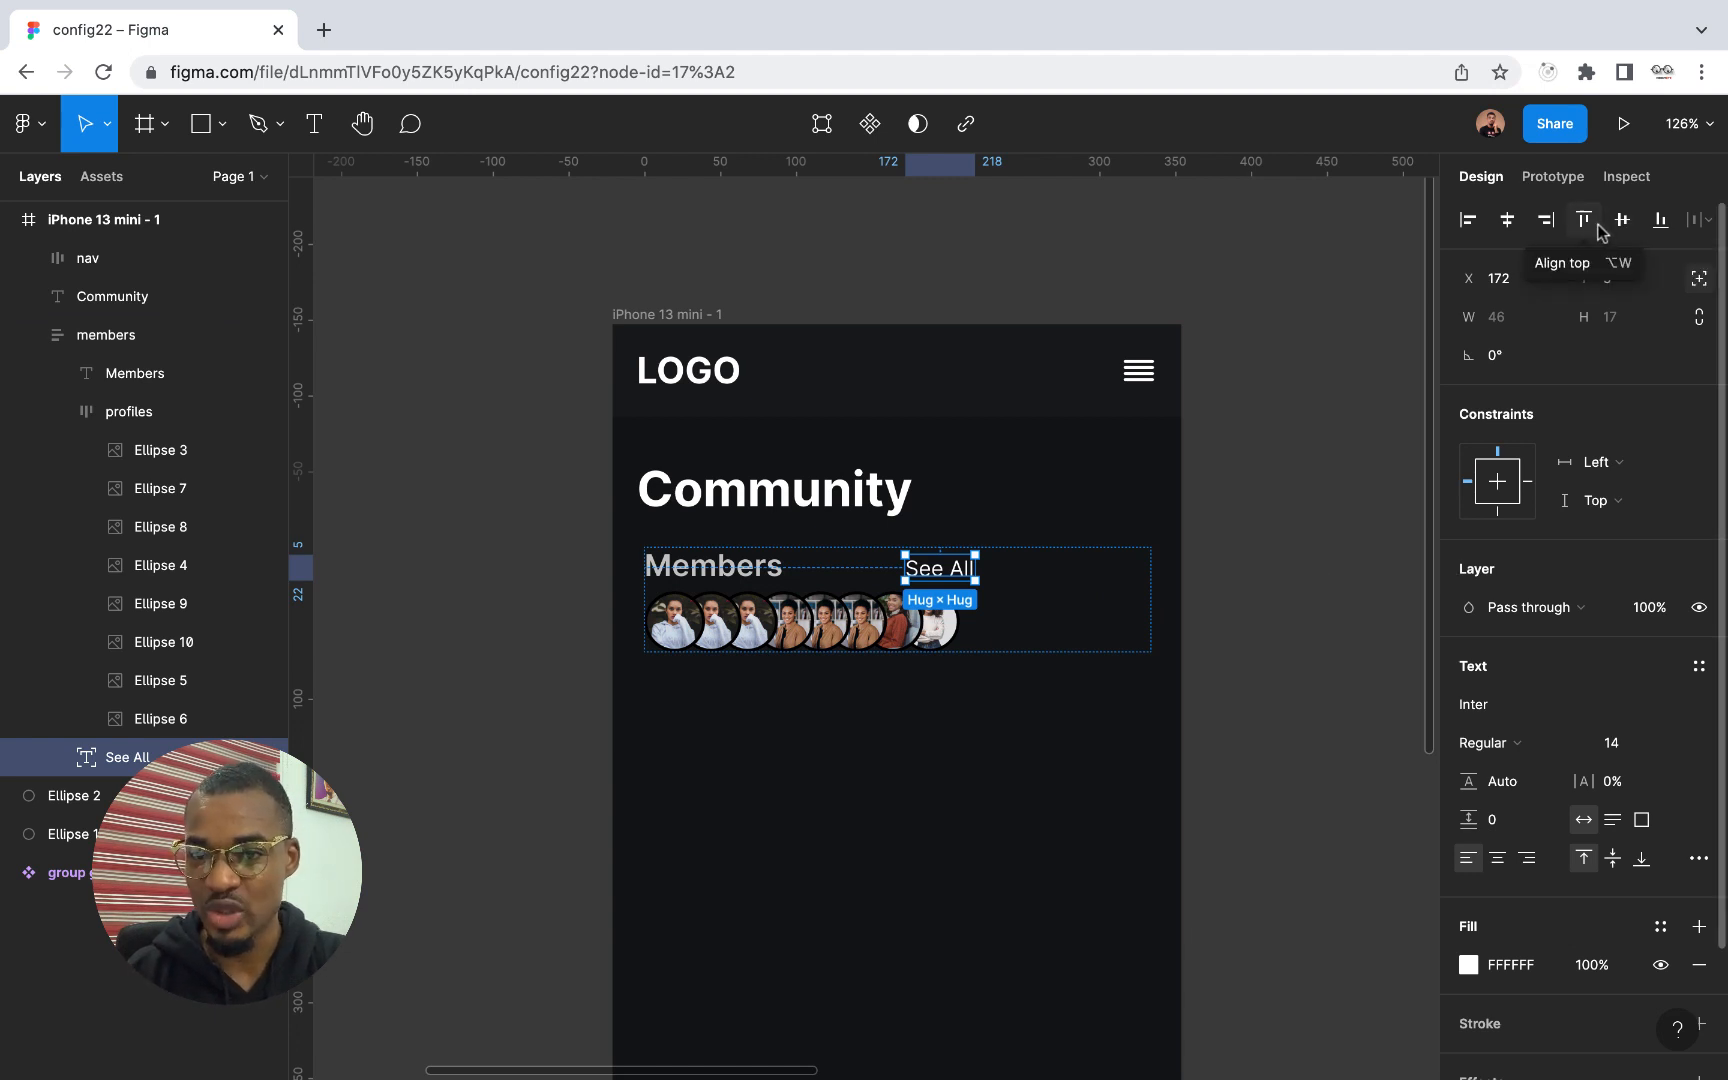
left_click(1547, 222)
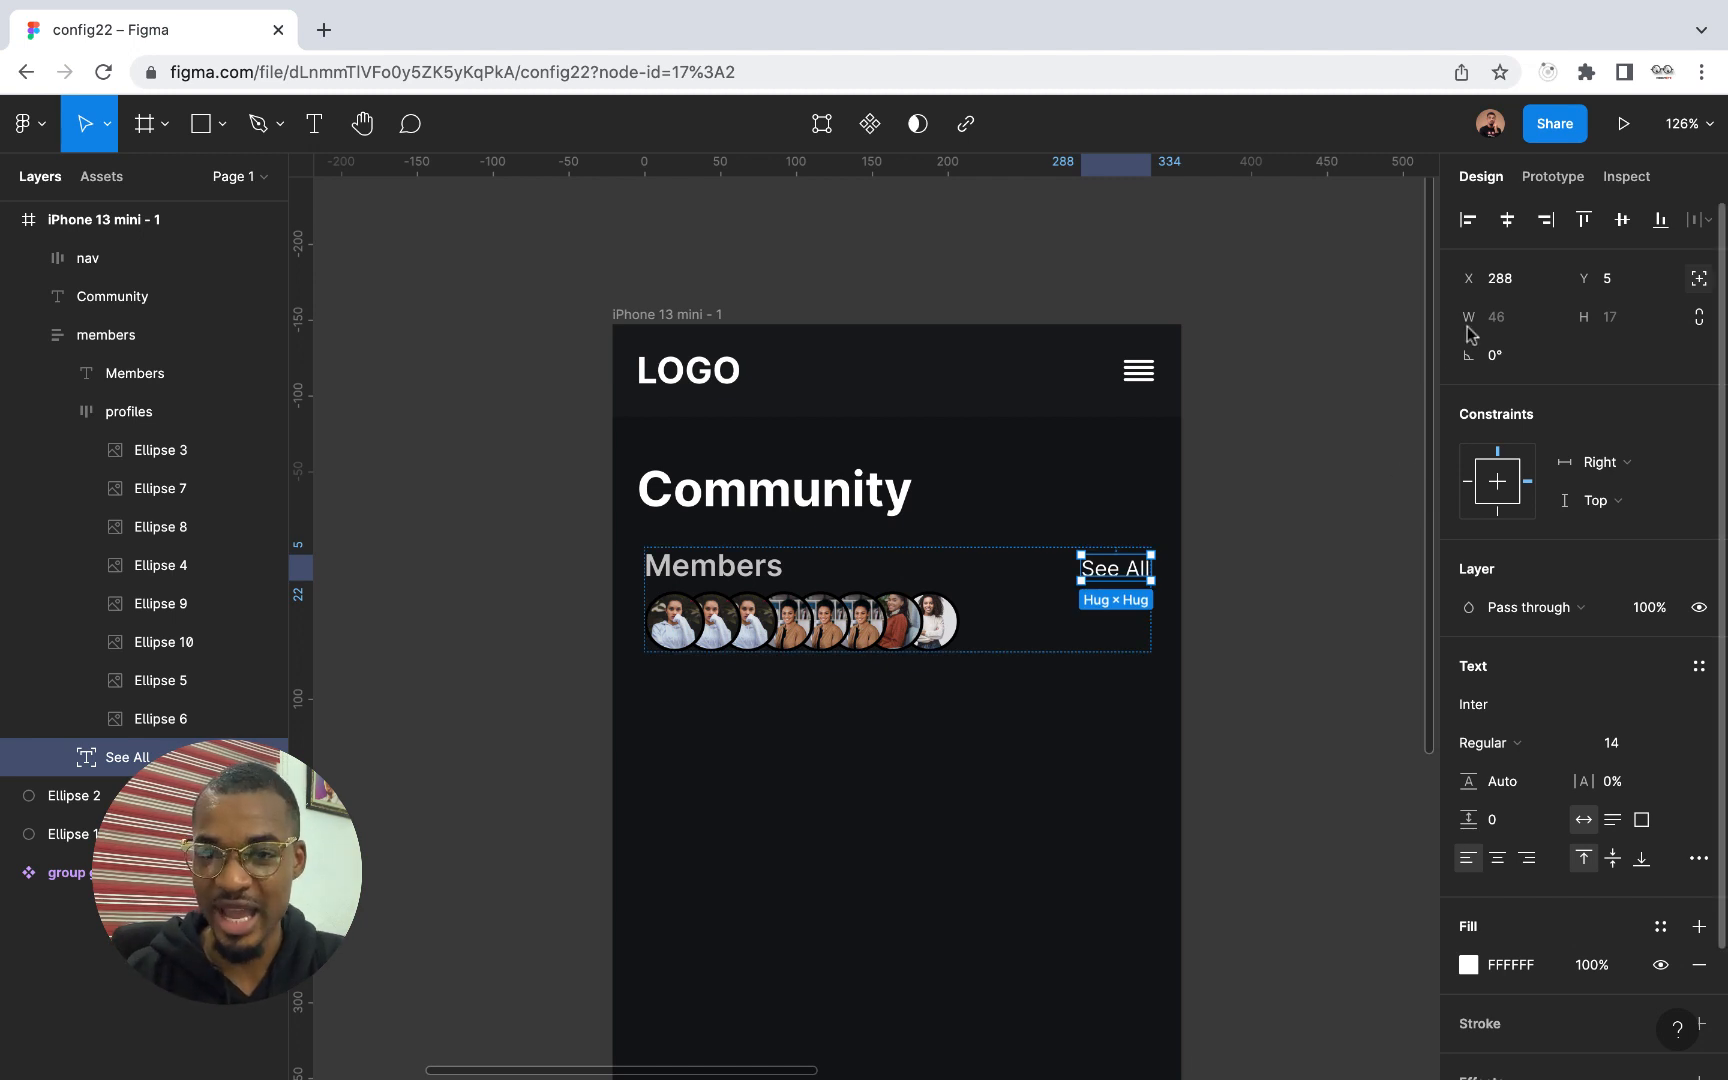
left_click(1577, 226)
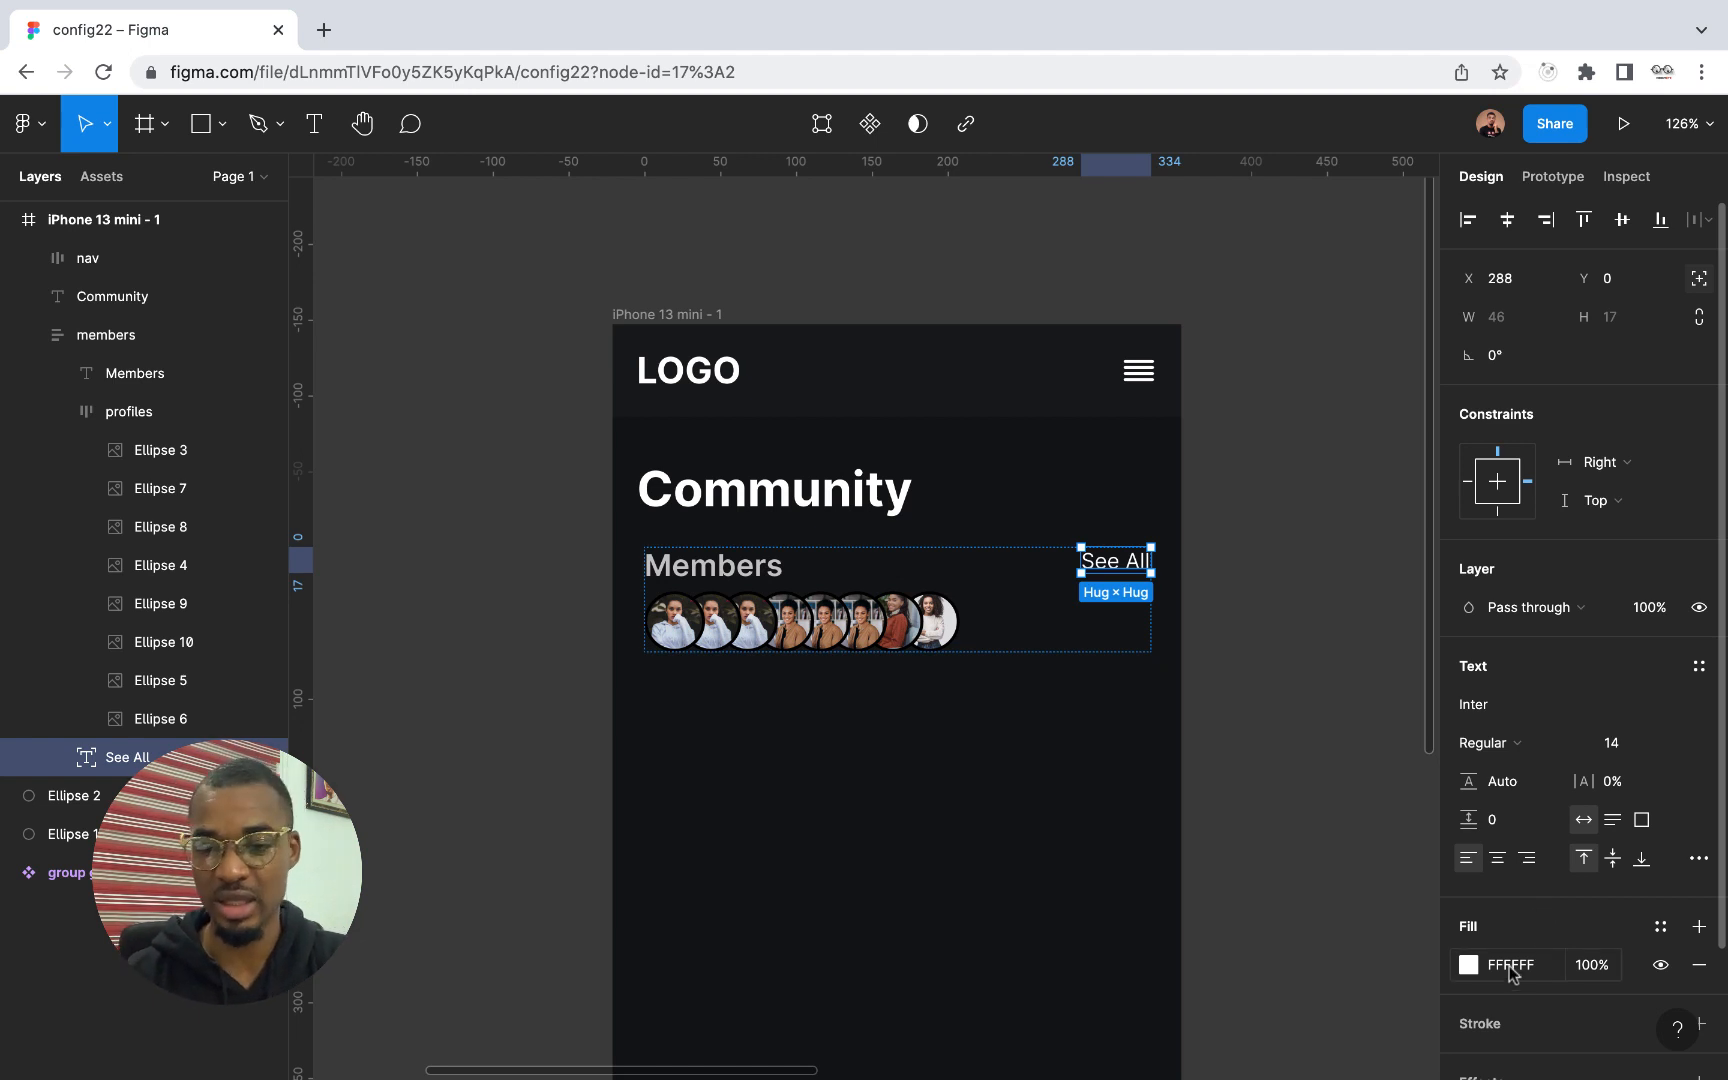
Change the See All text's fill to the light blue 4EDFFF
left_click(1475, 967)
left_click_drag(1335, 656, 1376, 486)
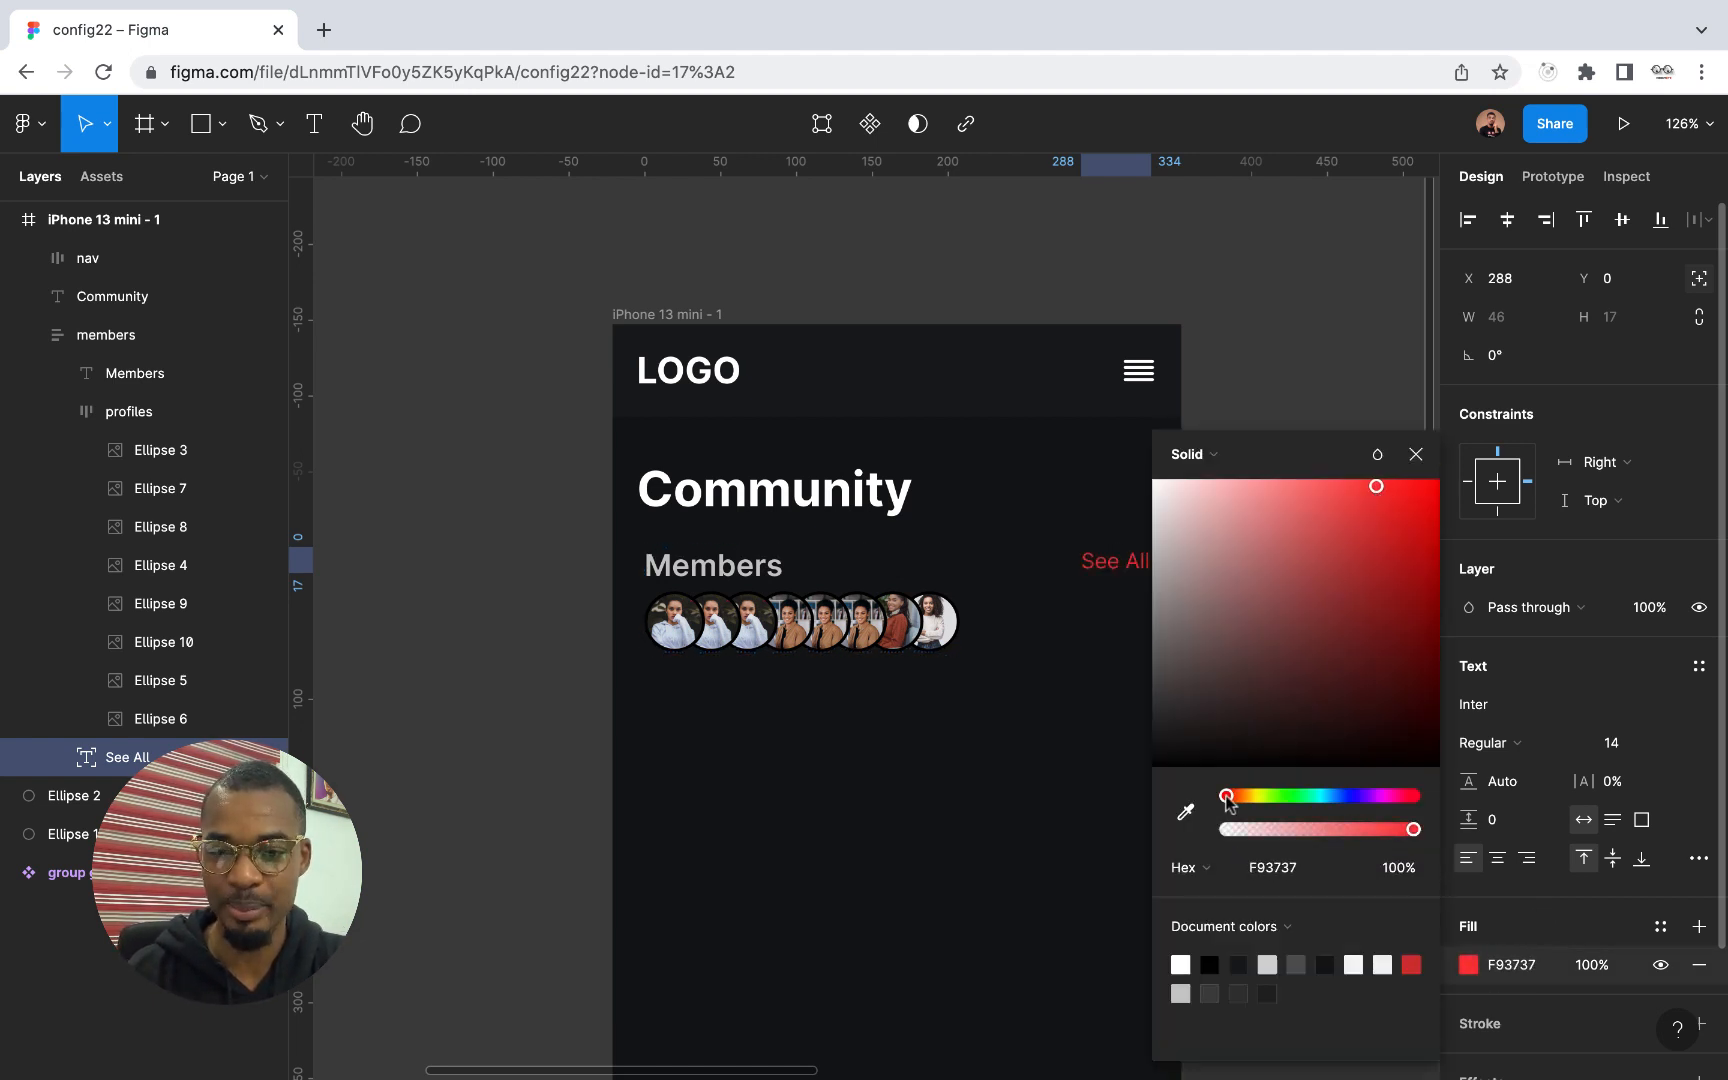
left_click_drag(1226, 797, 1328, 797)
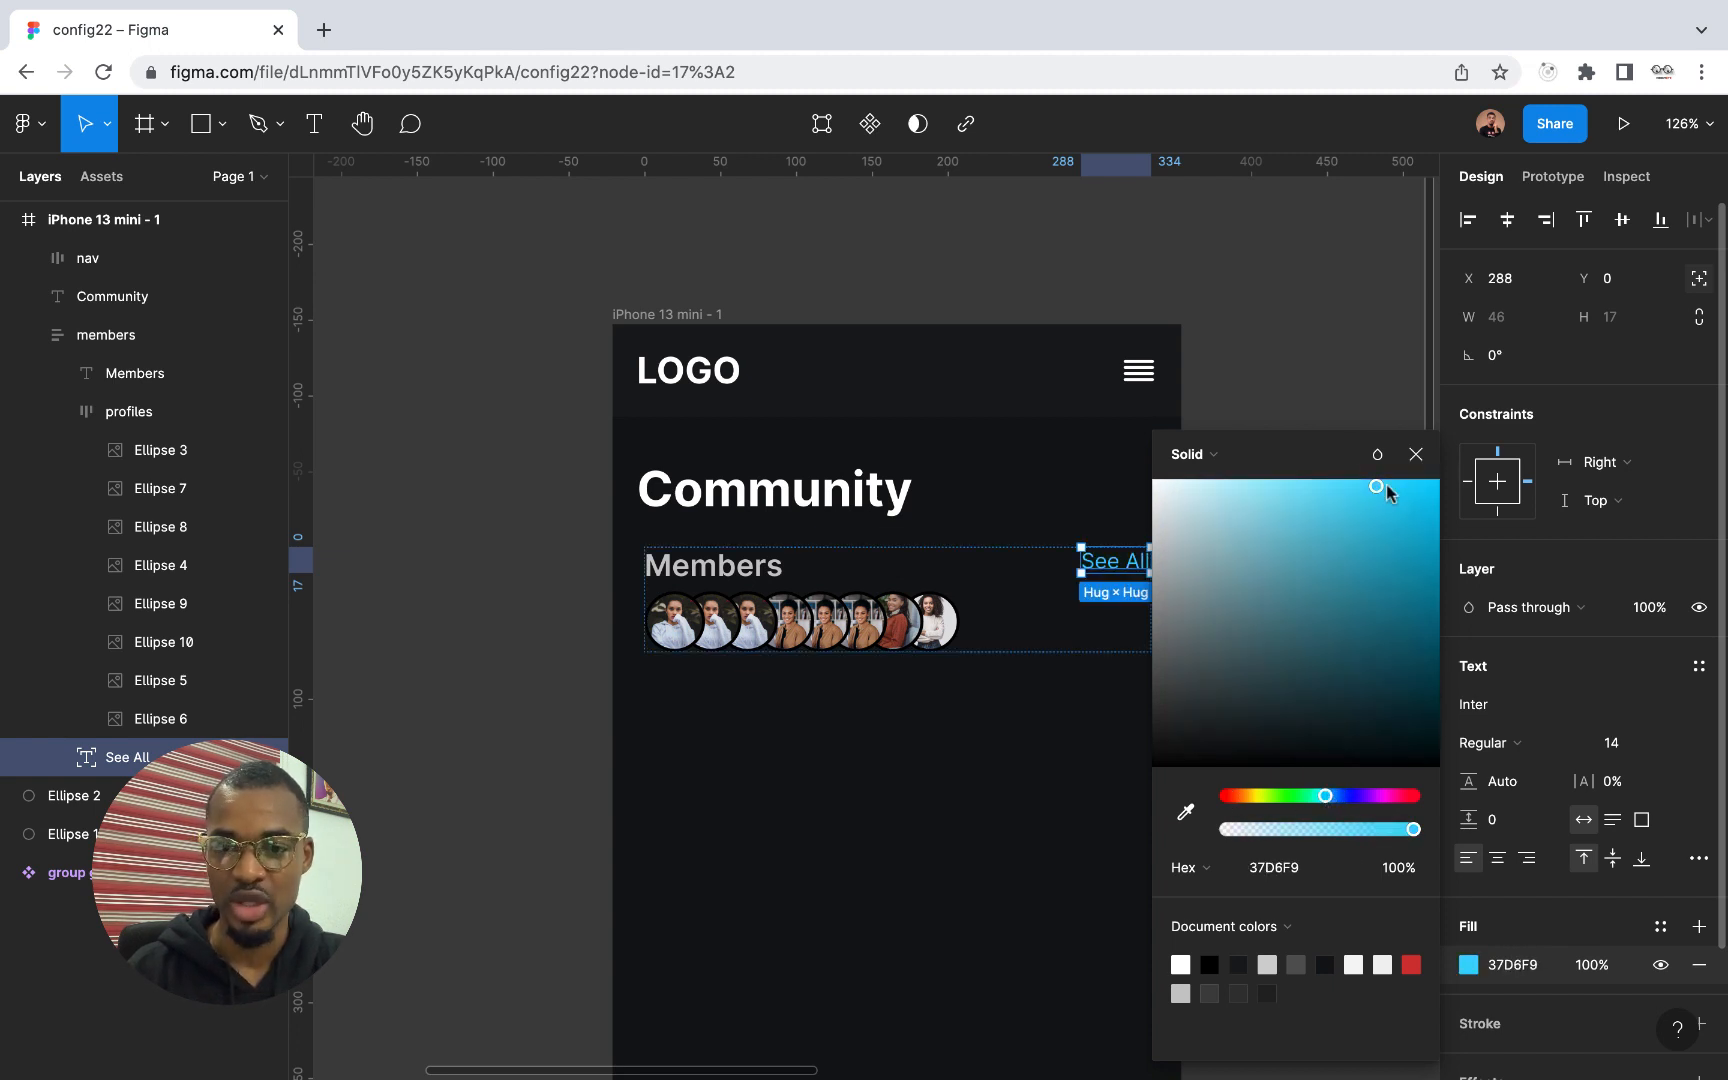
left_click_drag(1377, 486, 1352, 490)
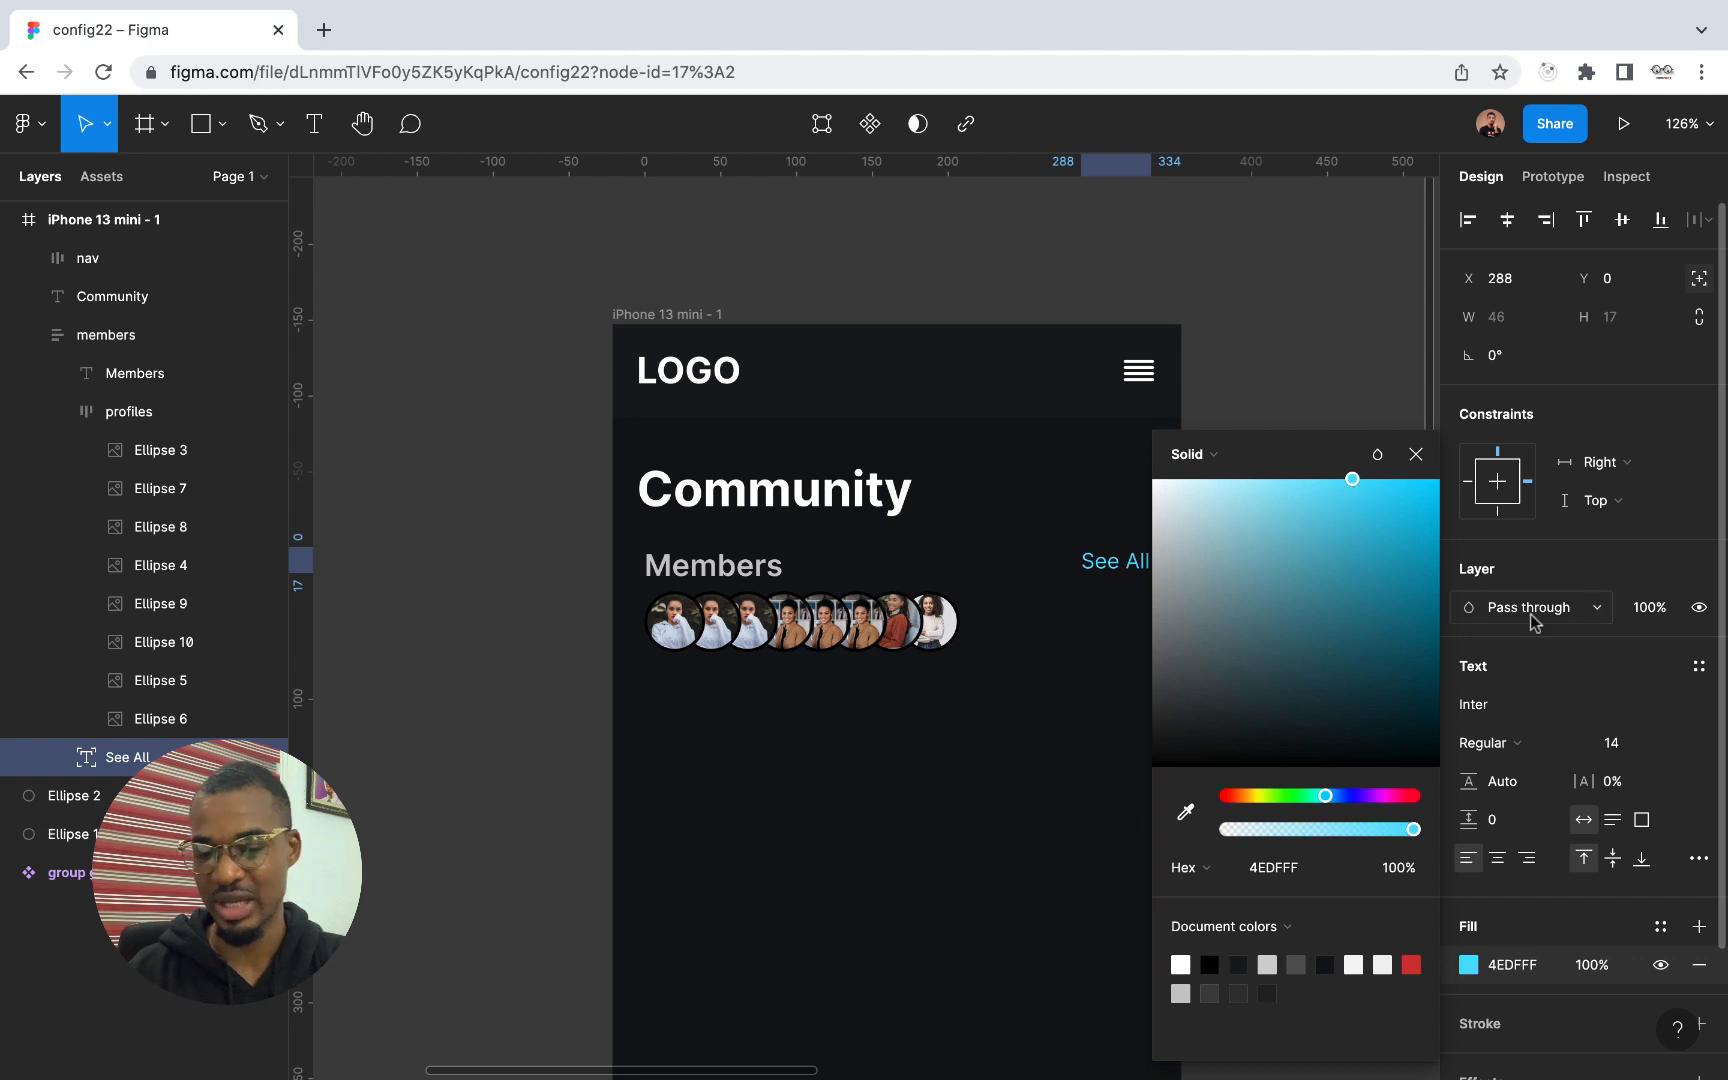
left_click(1632, 745)
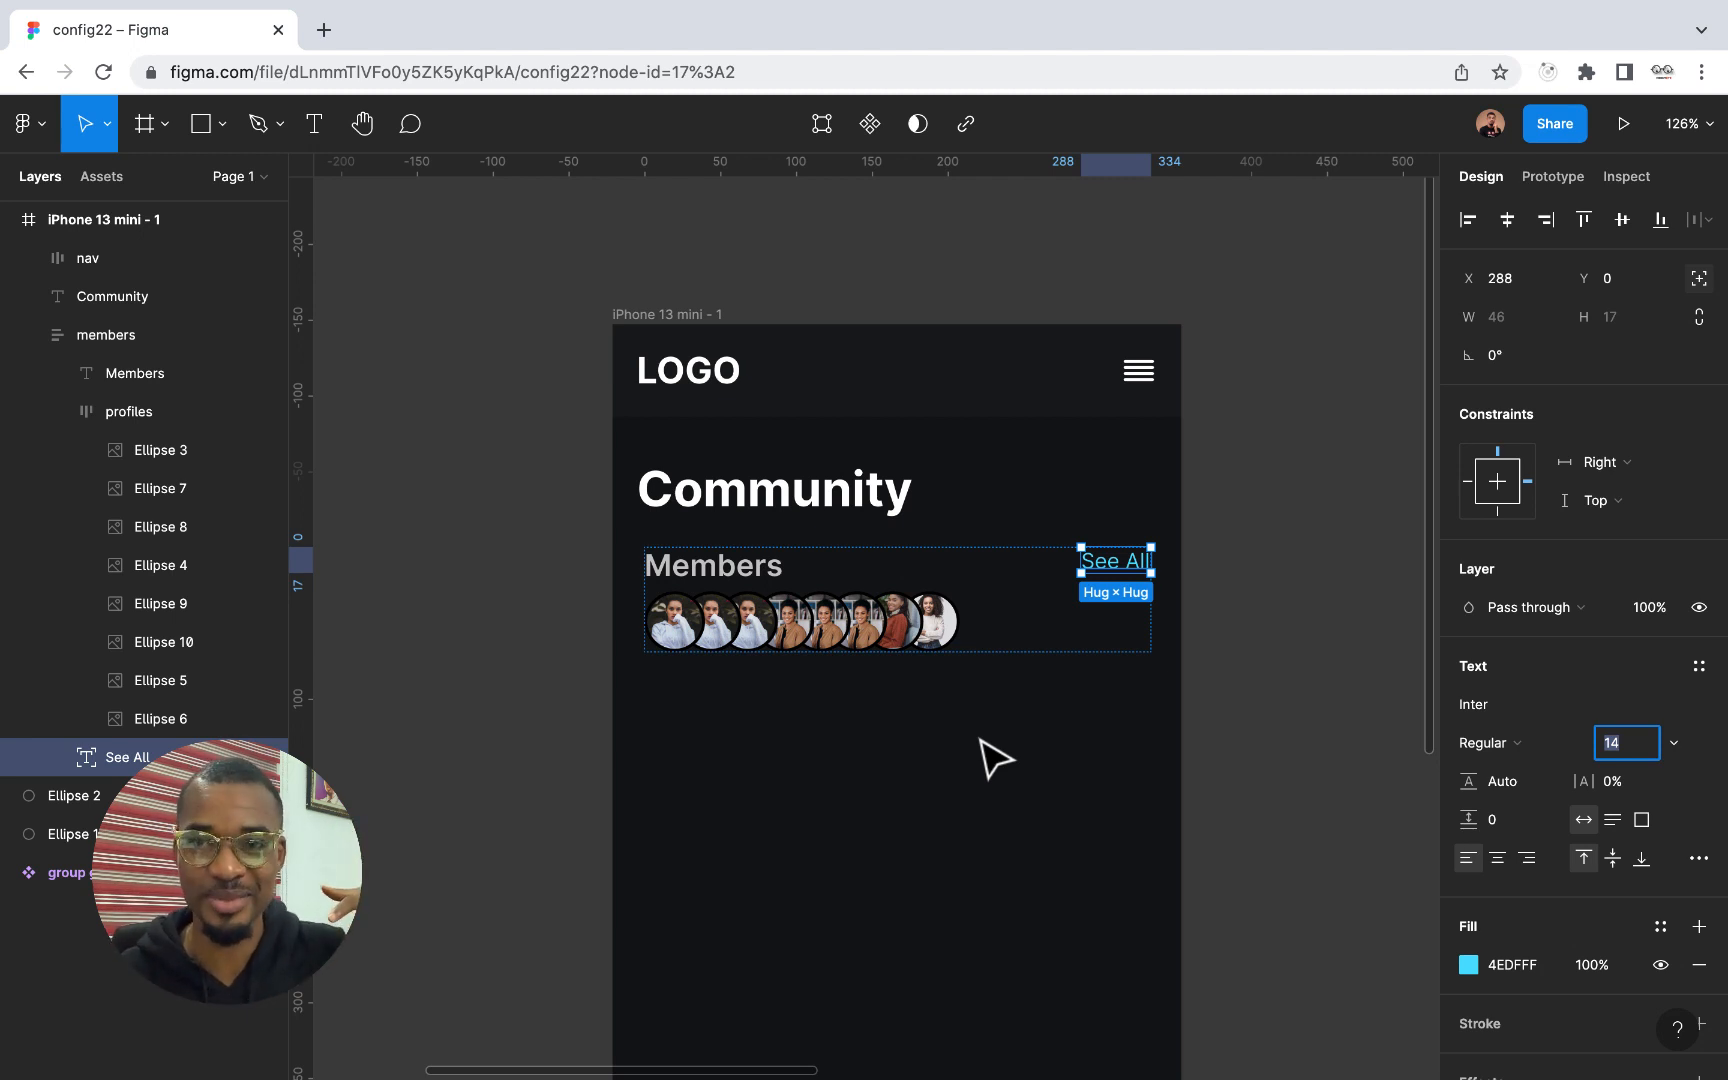
left_click(928, 855)
Try including strokes in the profiles frame's advanced auto layout settings, and set them back to excluded
scroll(928, 855, "down", 5)
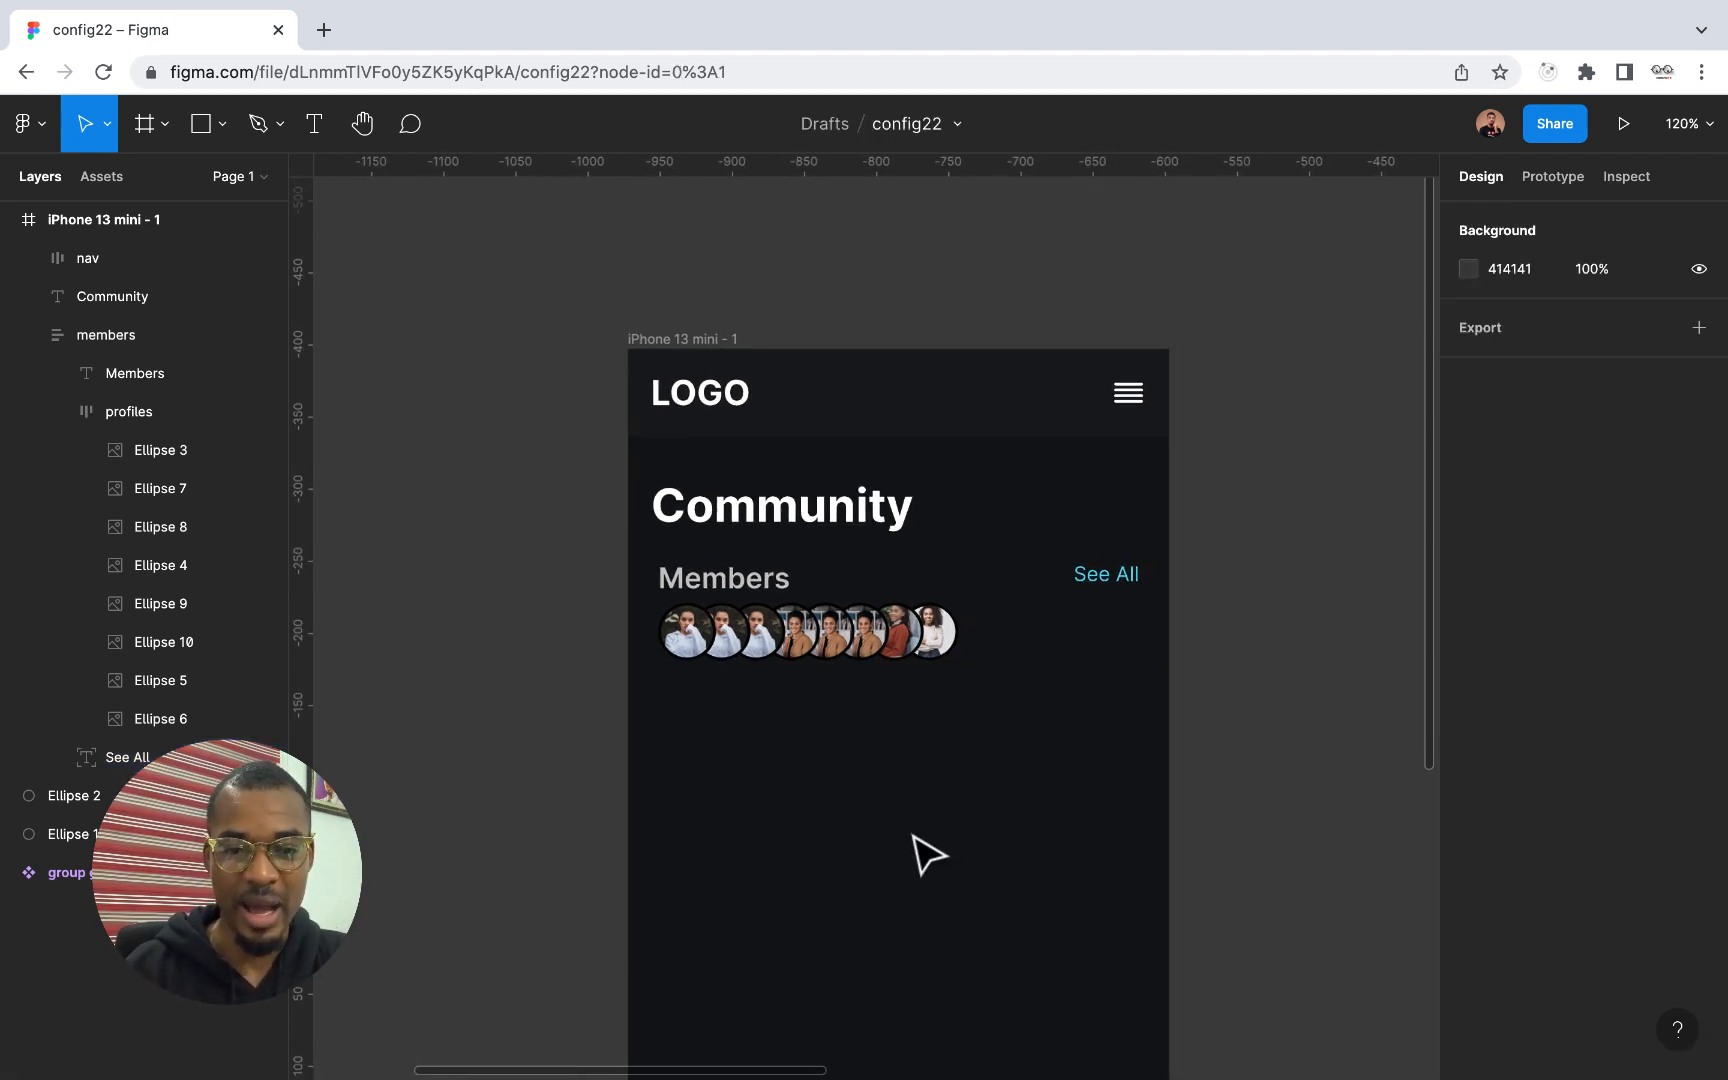
scroll(928, 855, "up", 3)
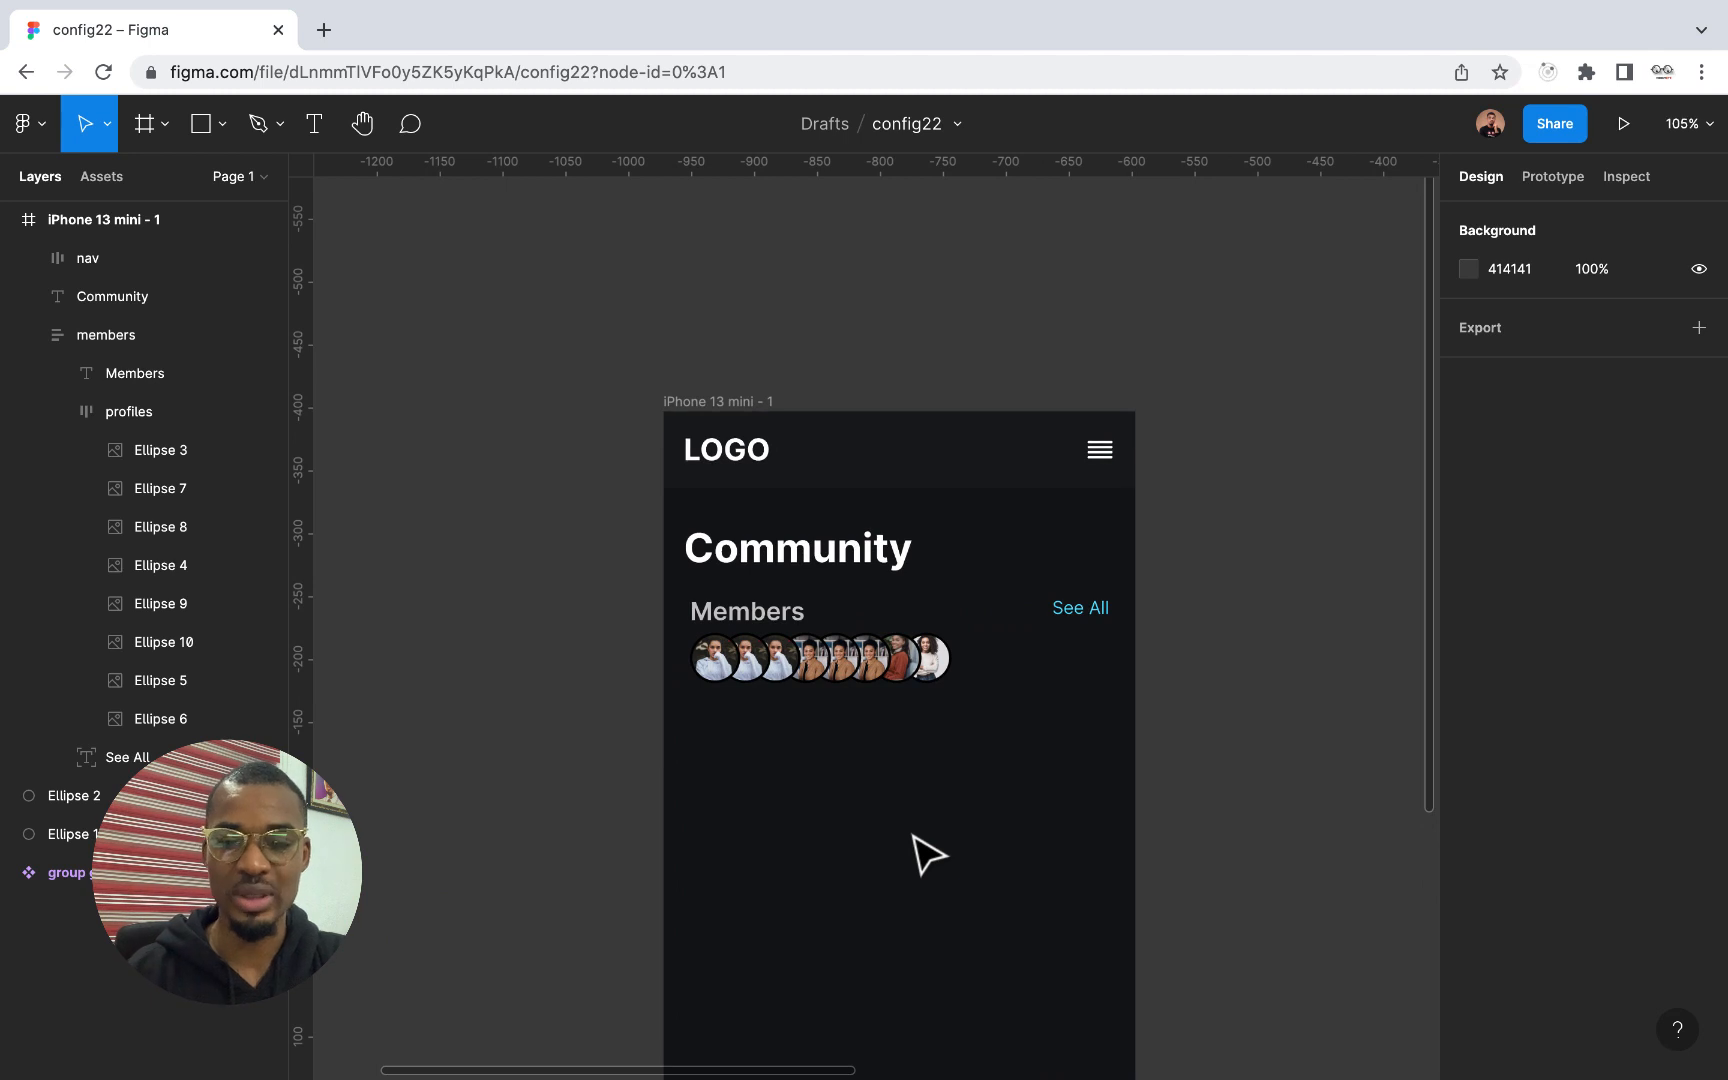
scroll(928, 855, "up", 2)
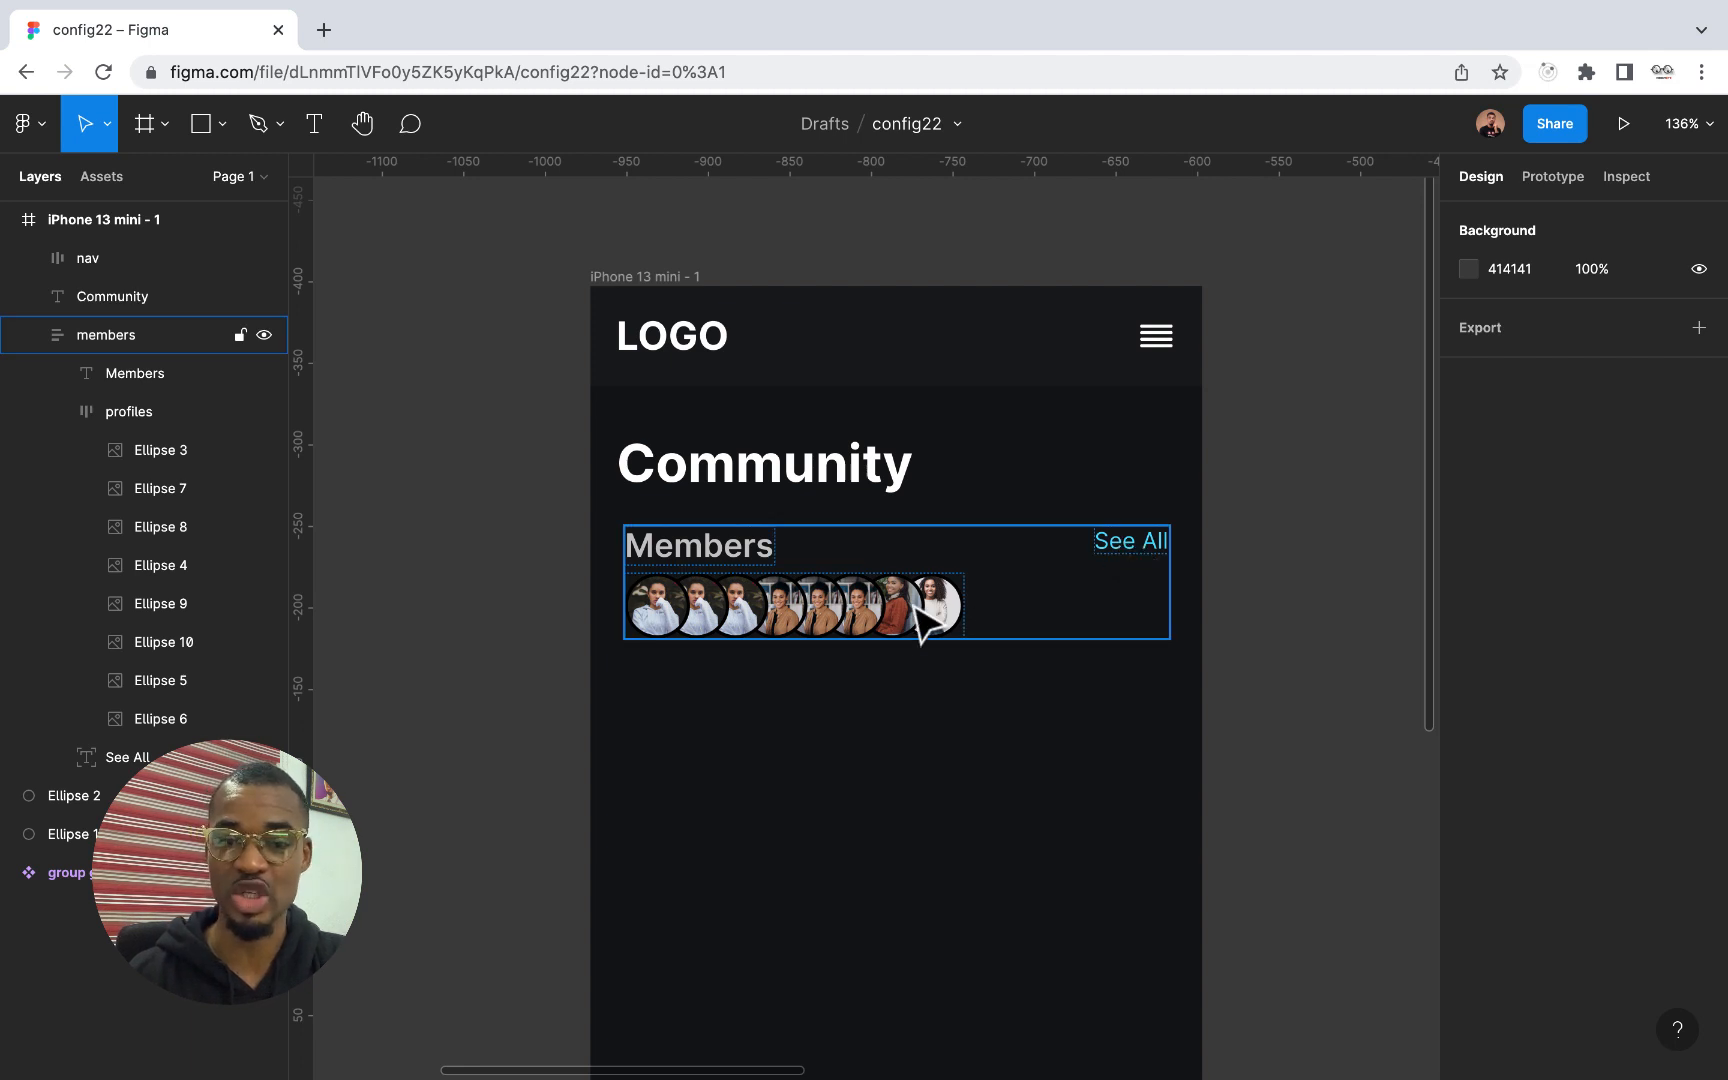
left_click(884, 606)
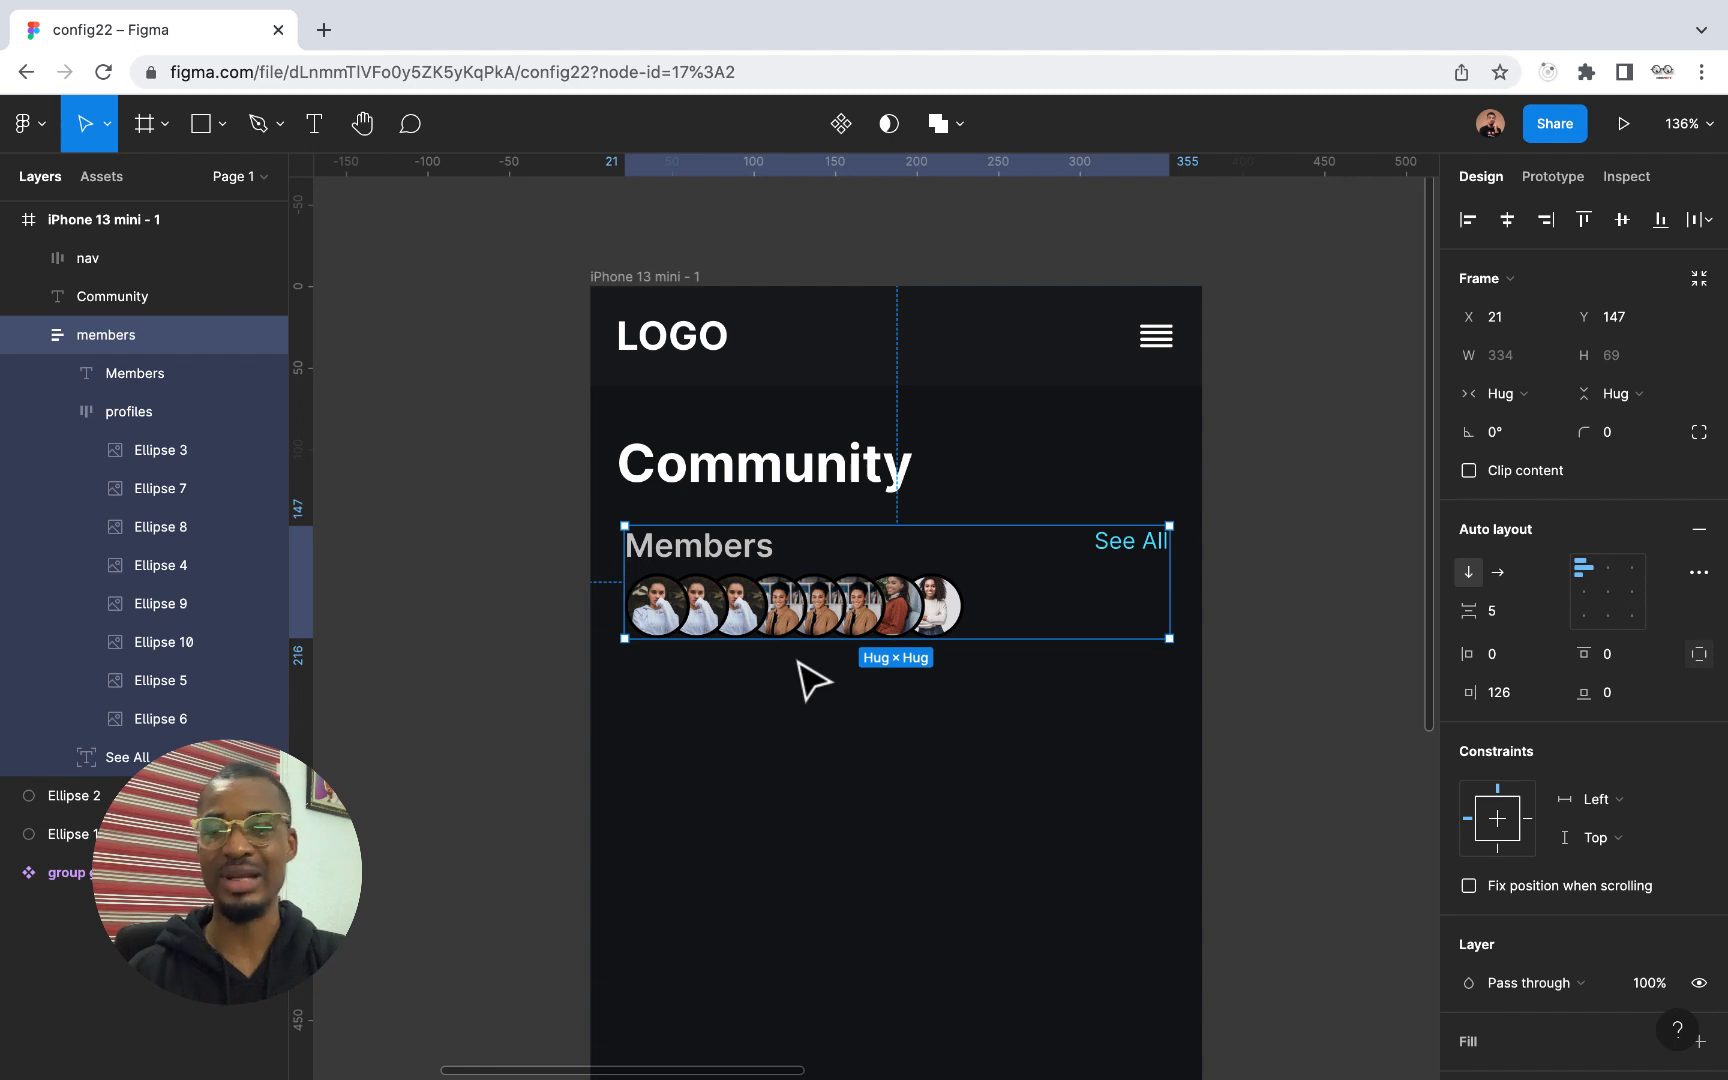
left_click(1698, 573)
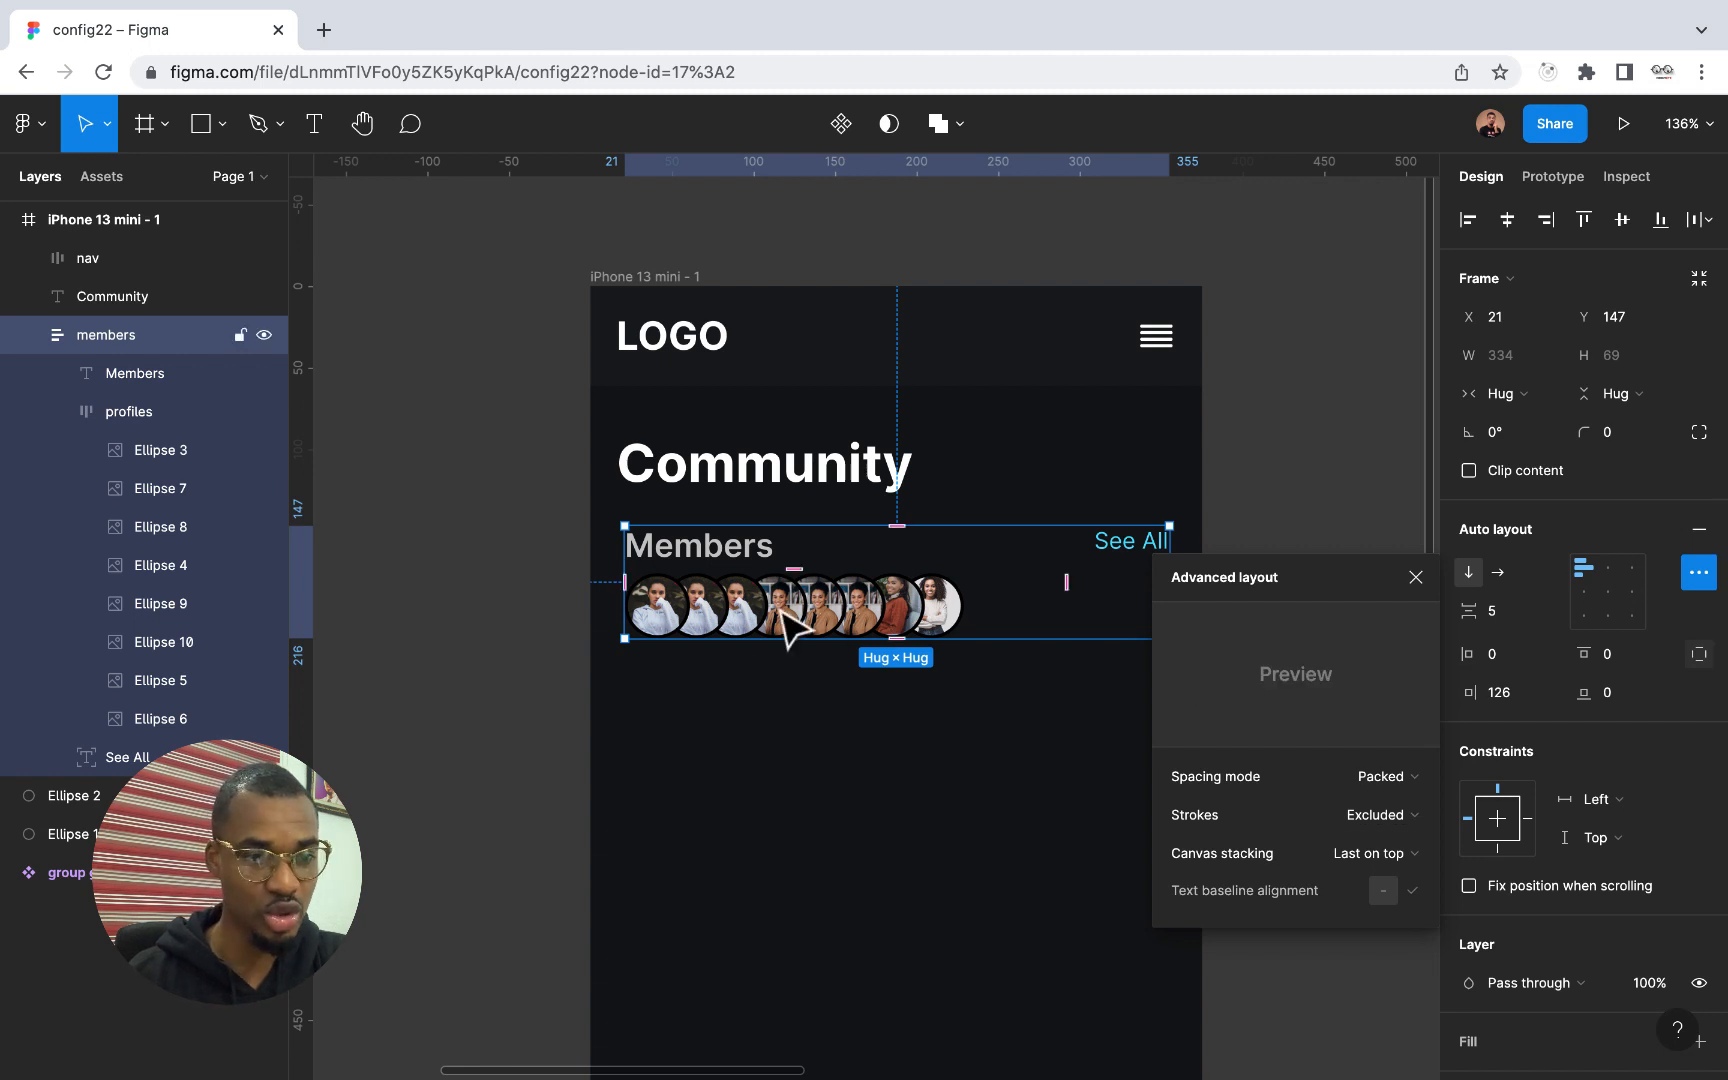
left_click(55, 412)
left_click(108, 418)
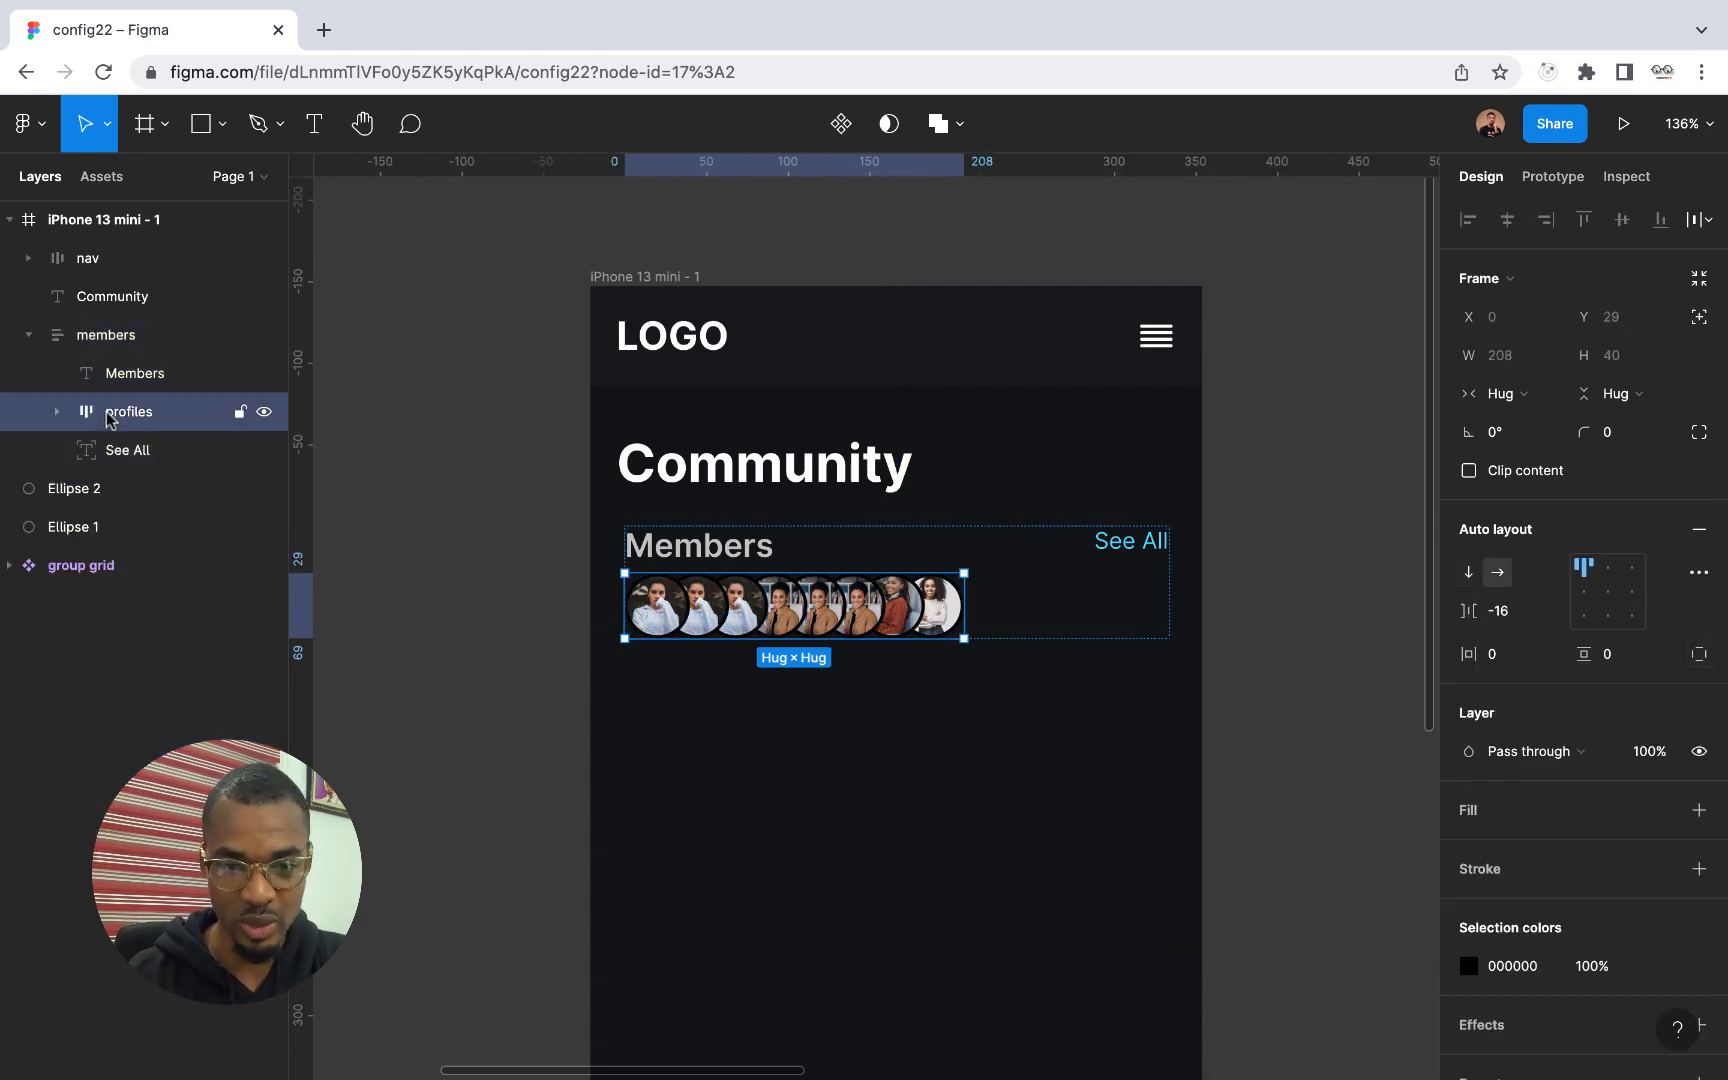
left_click(1697, 571)
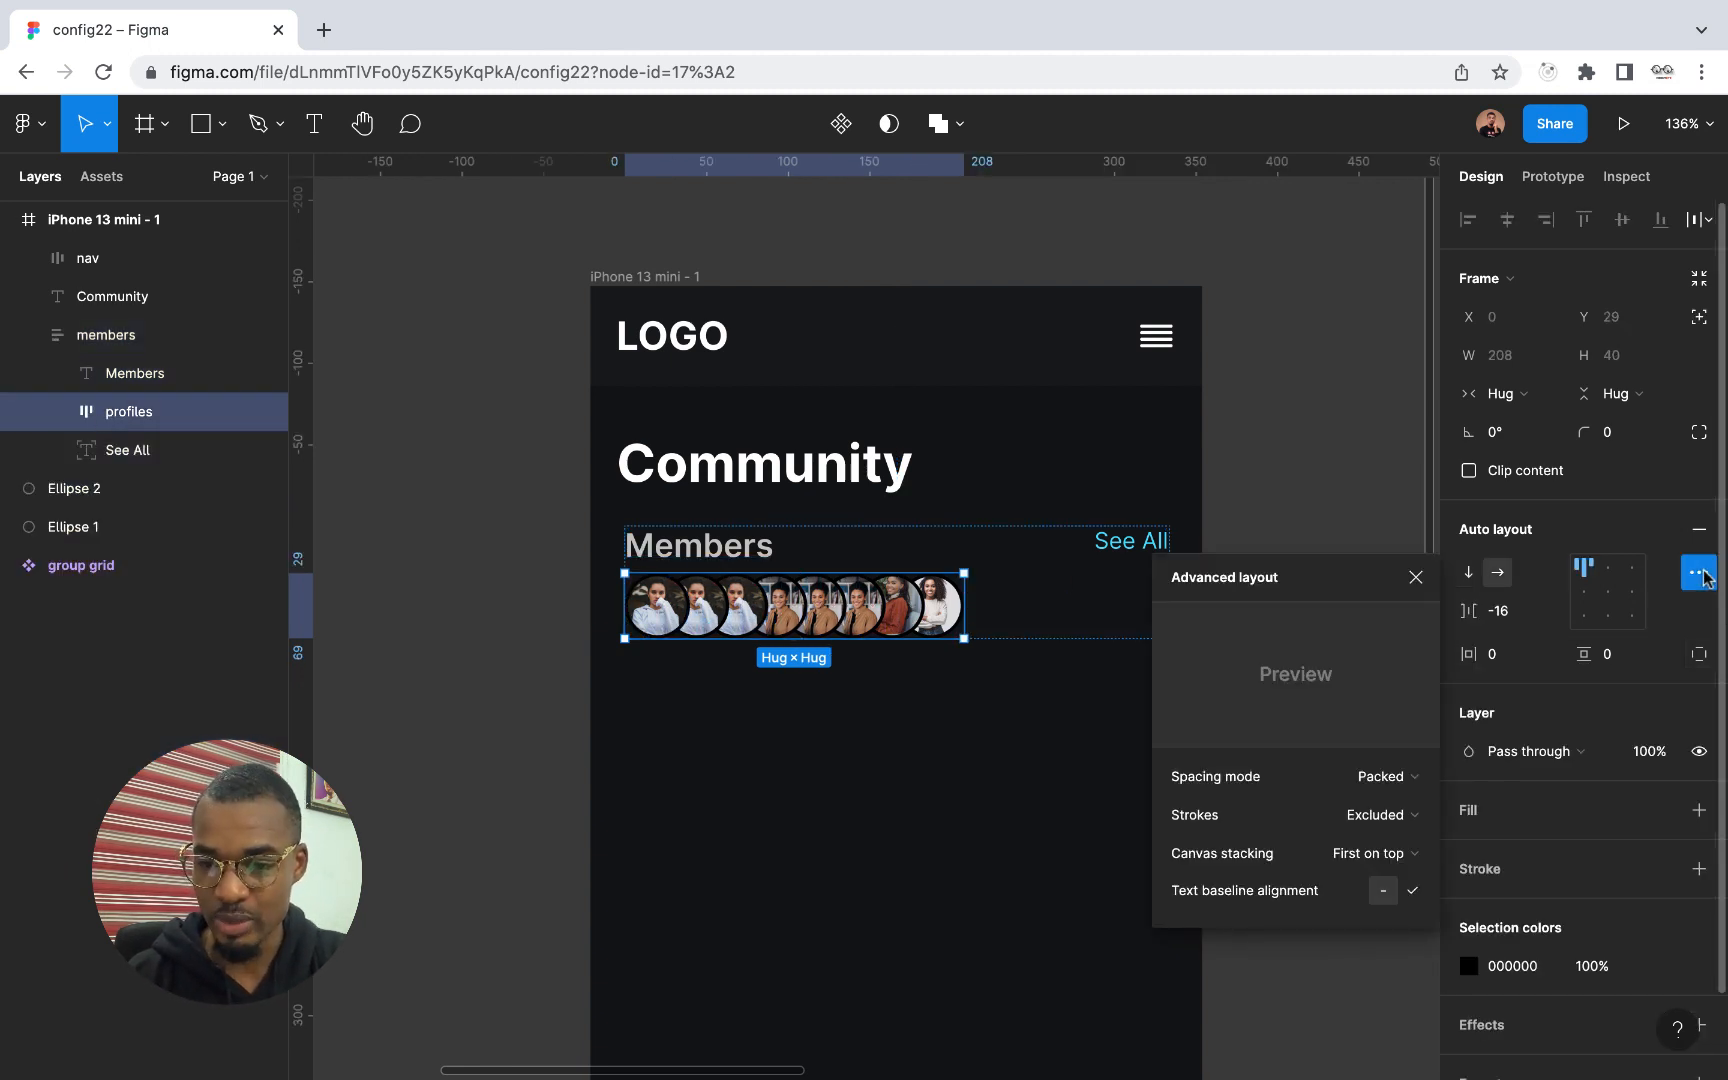
left_click(1400, 818)
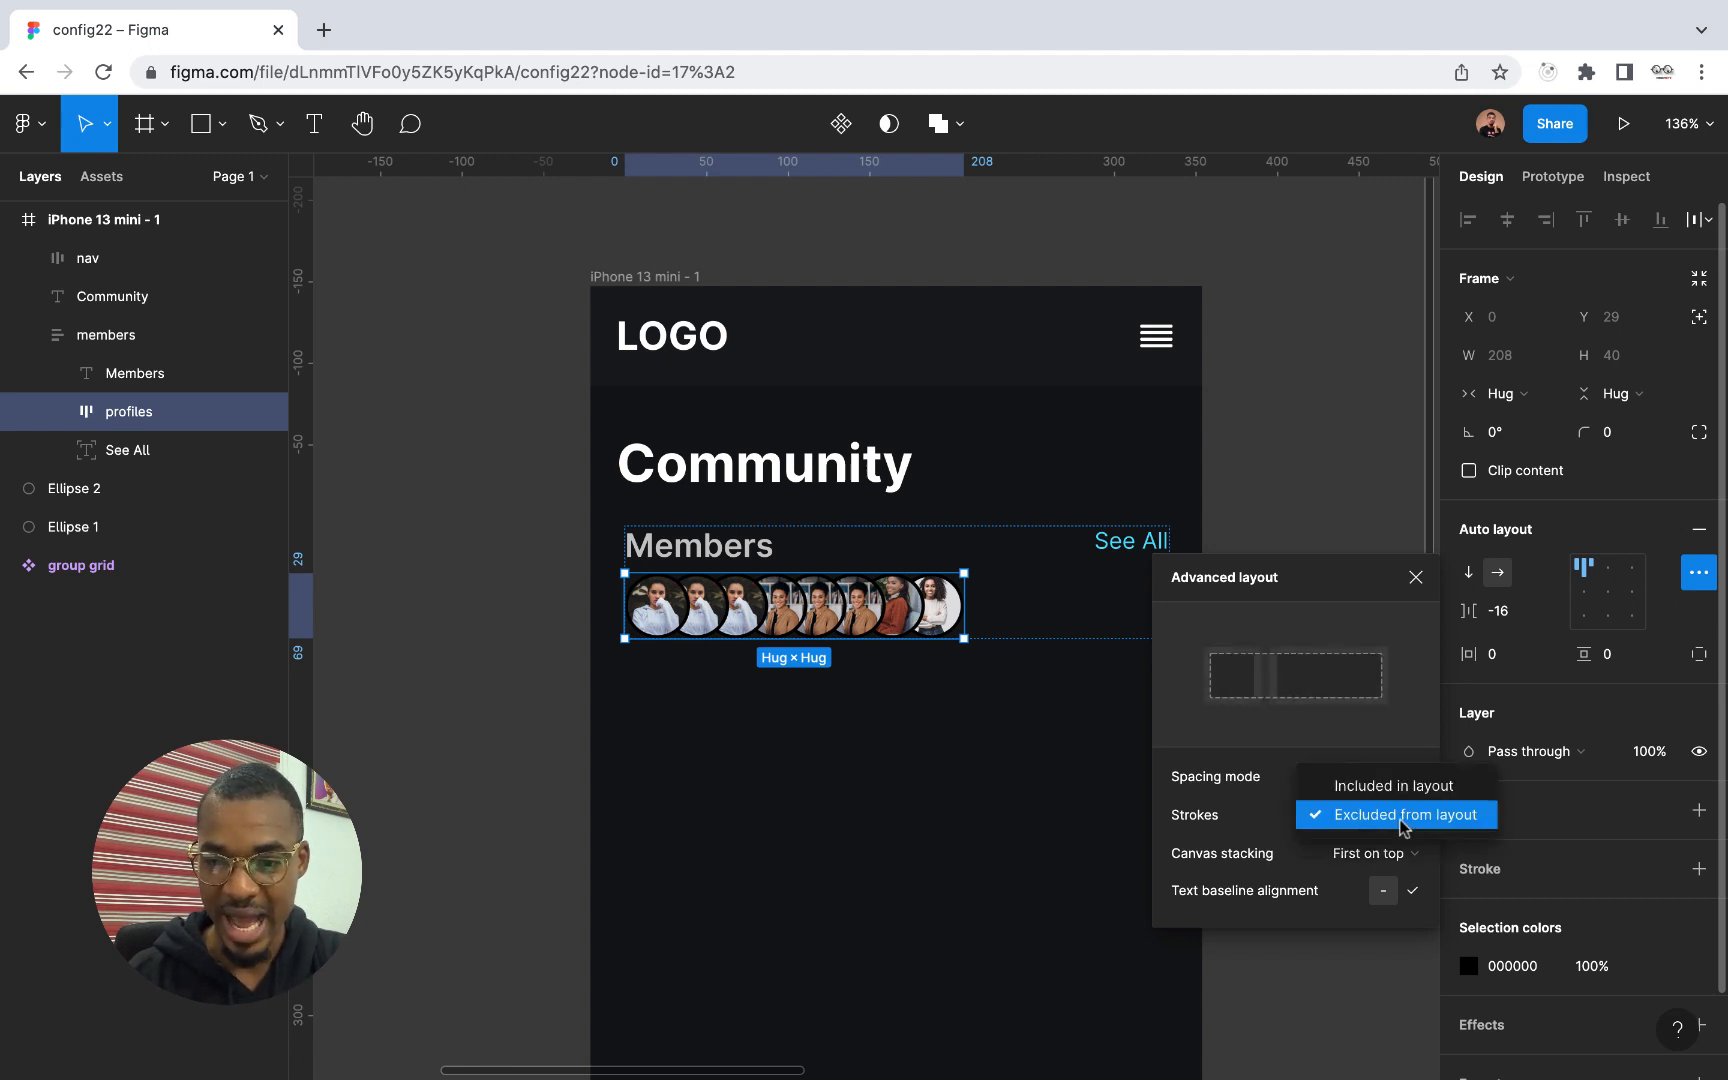
left_click(1385, 788)
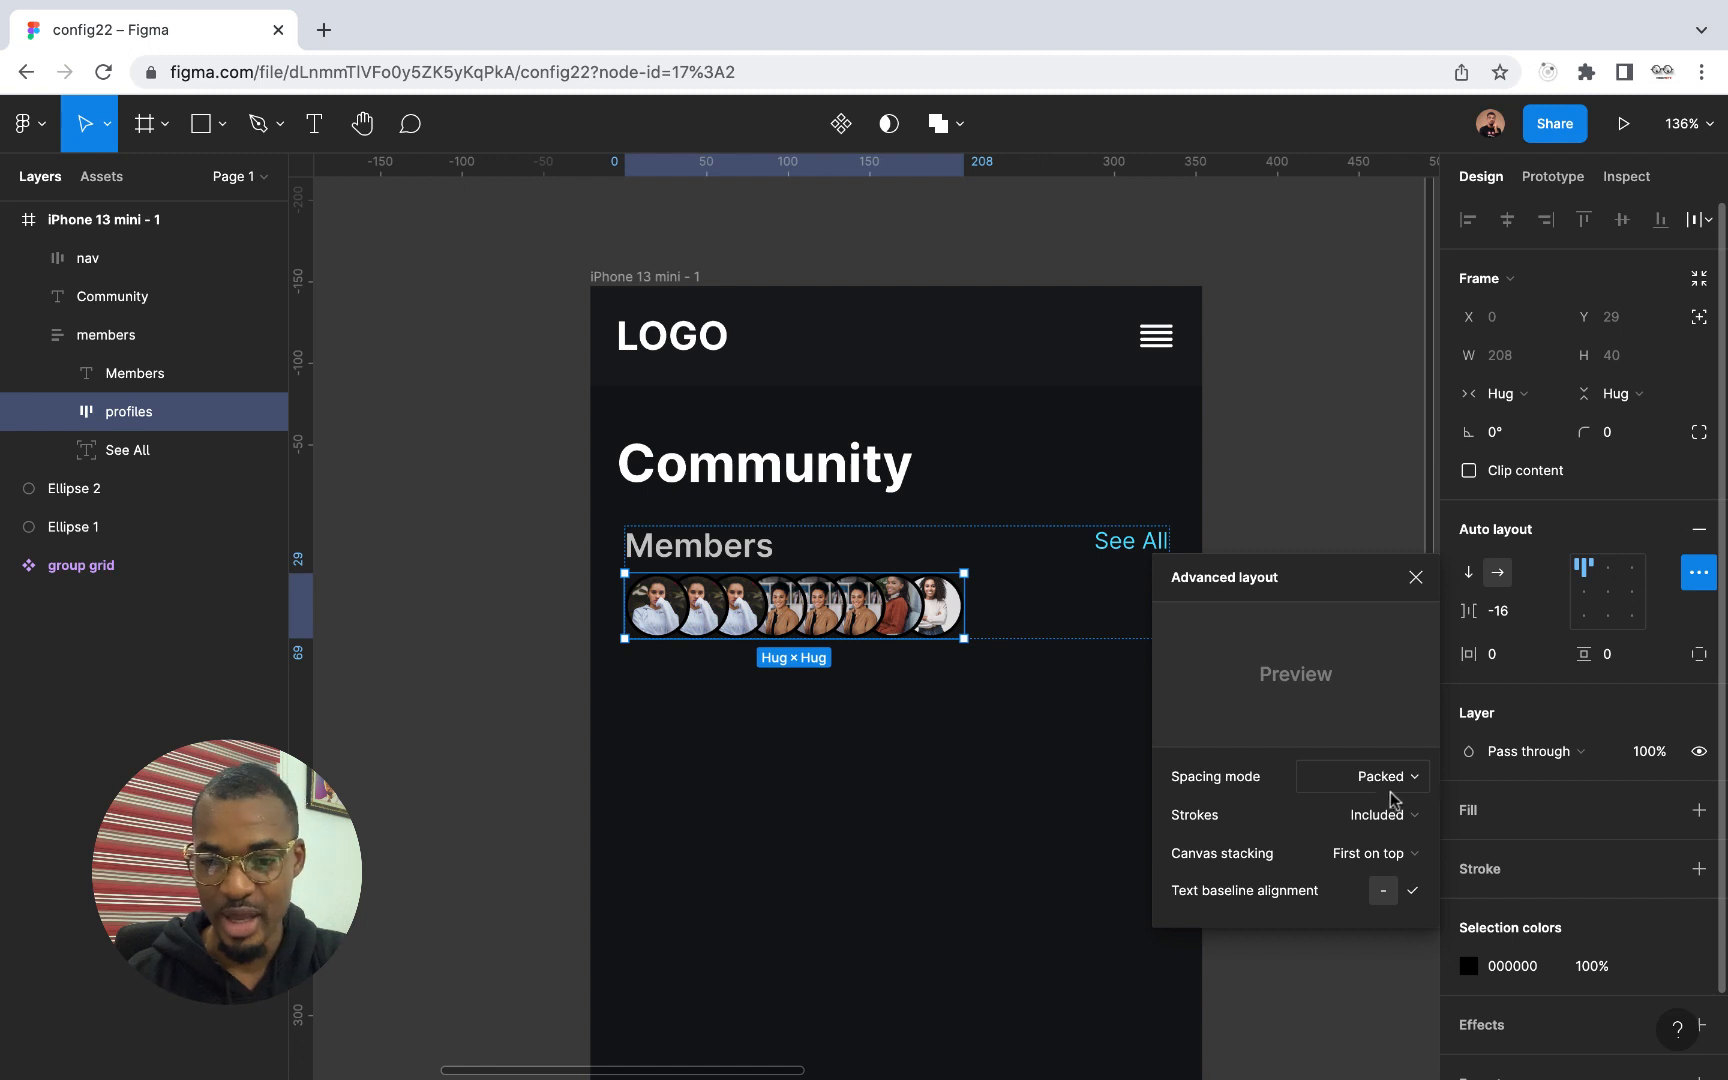
left_click(1405, 815)
left_click(1405, 840)
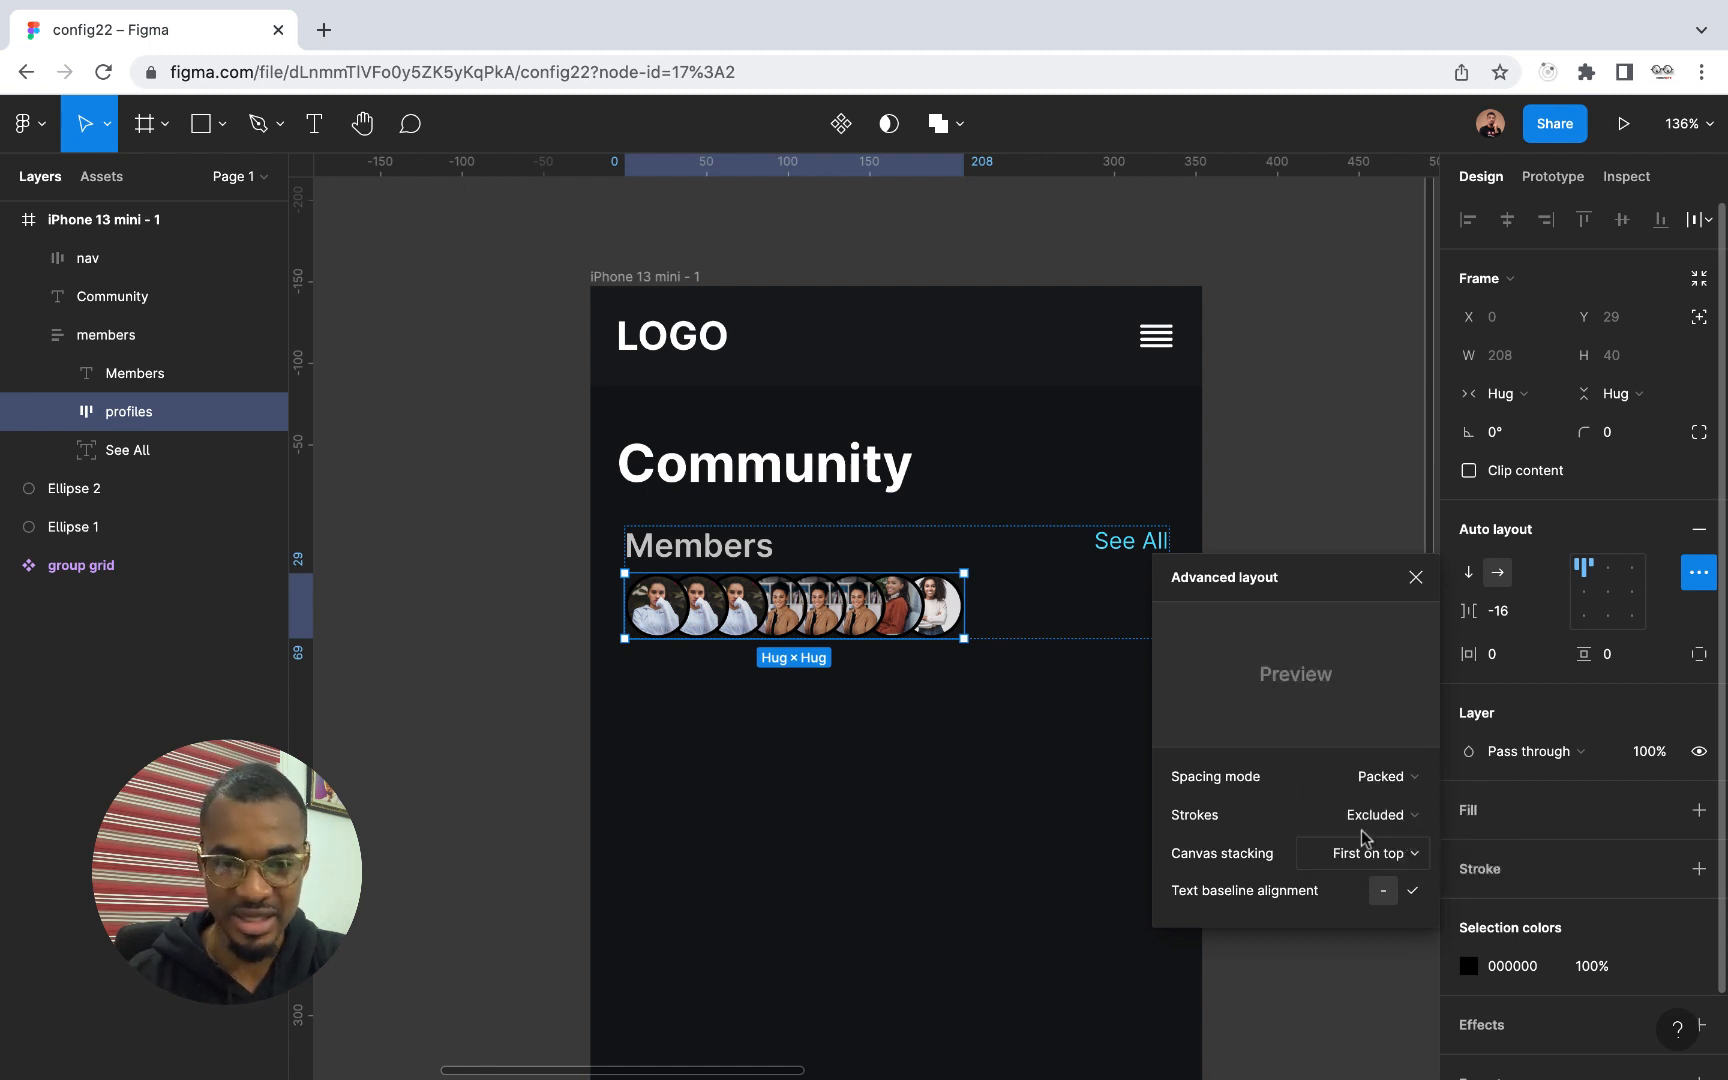
Examine the borders of the overlapping profile pictures up close and review the auto layout stroke options
scroll(868, 637, "down", 2)
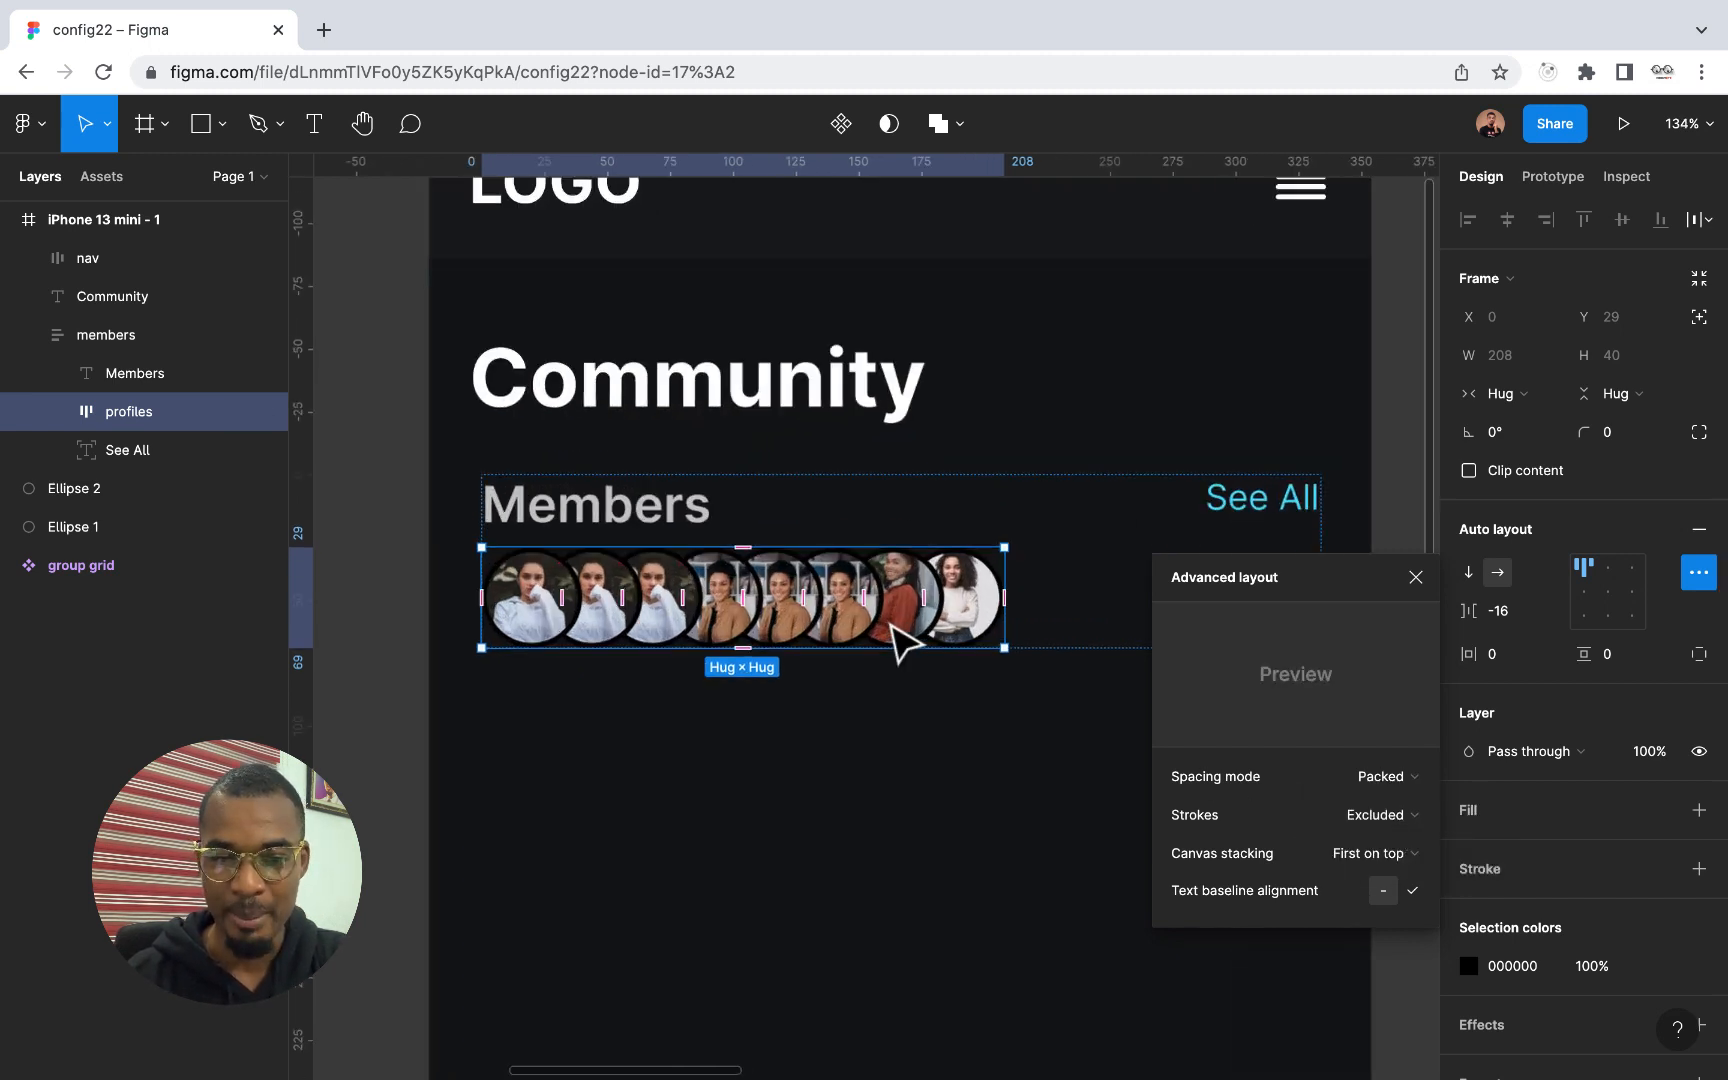
scroll(895, 636, "up", 5)
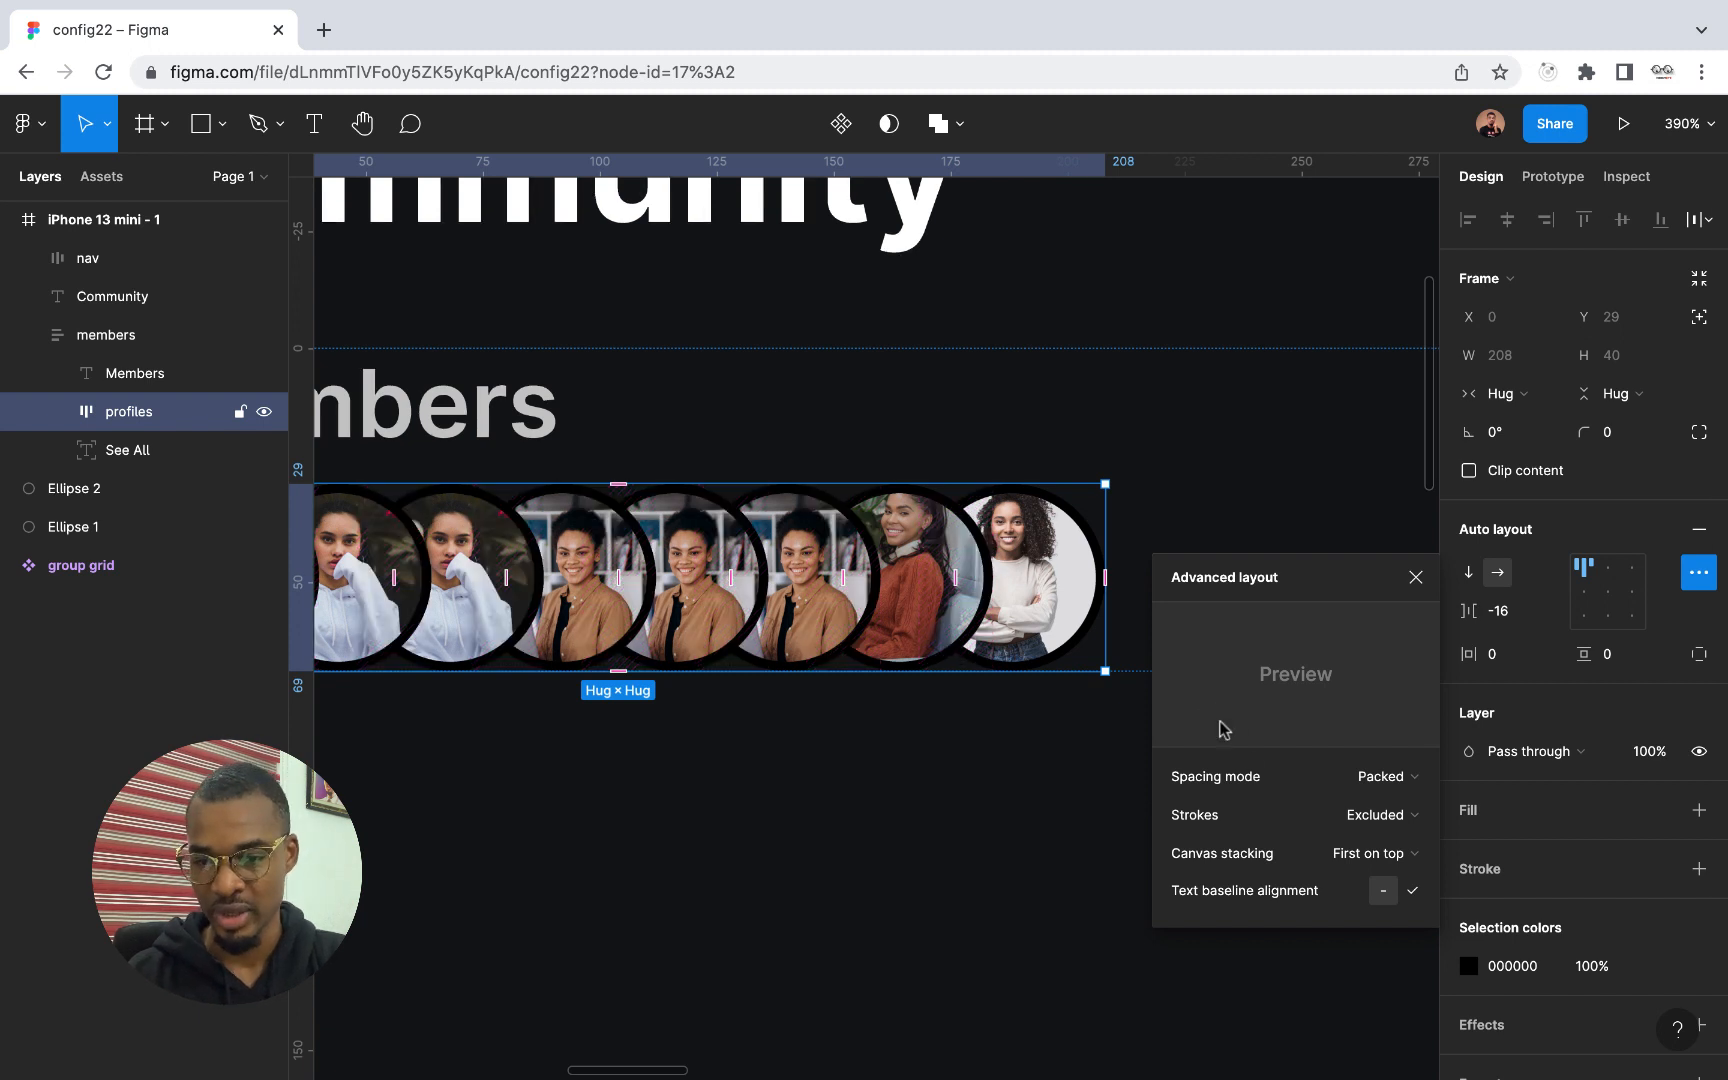
left_click(1365, 816)
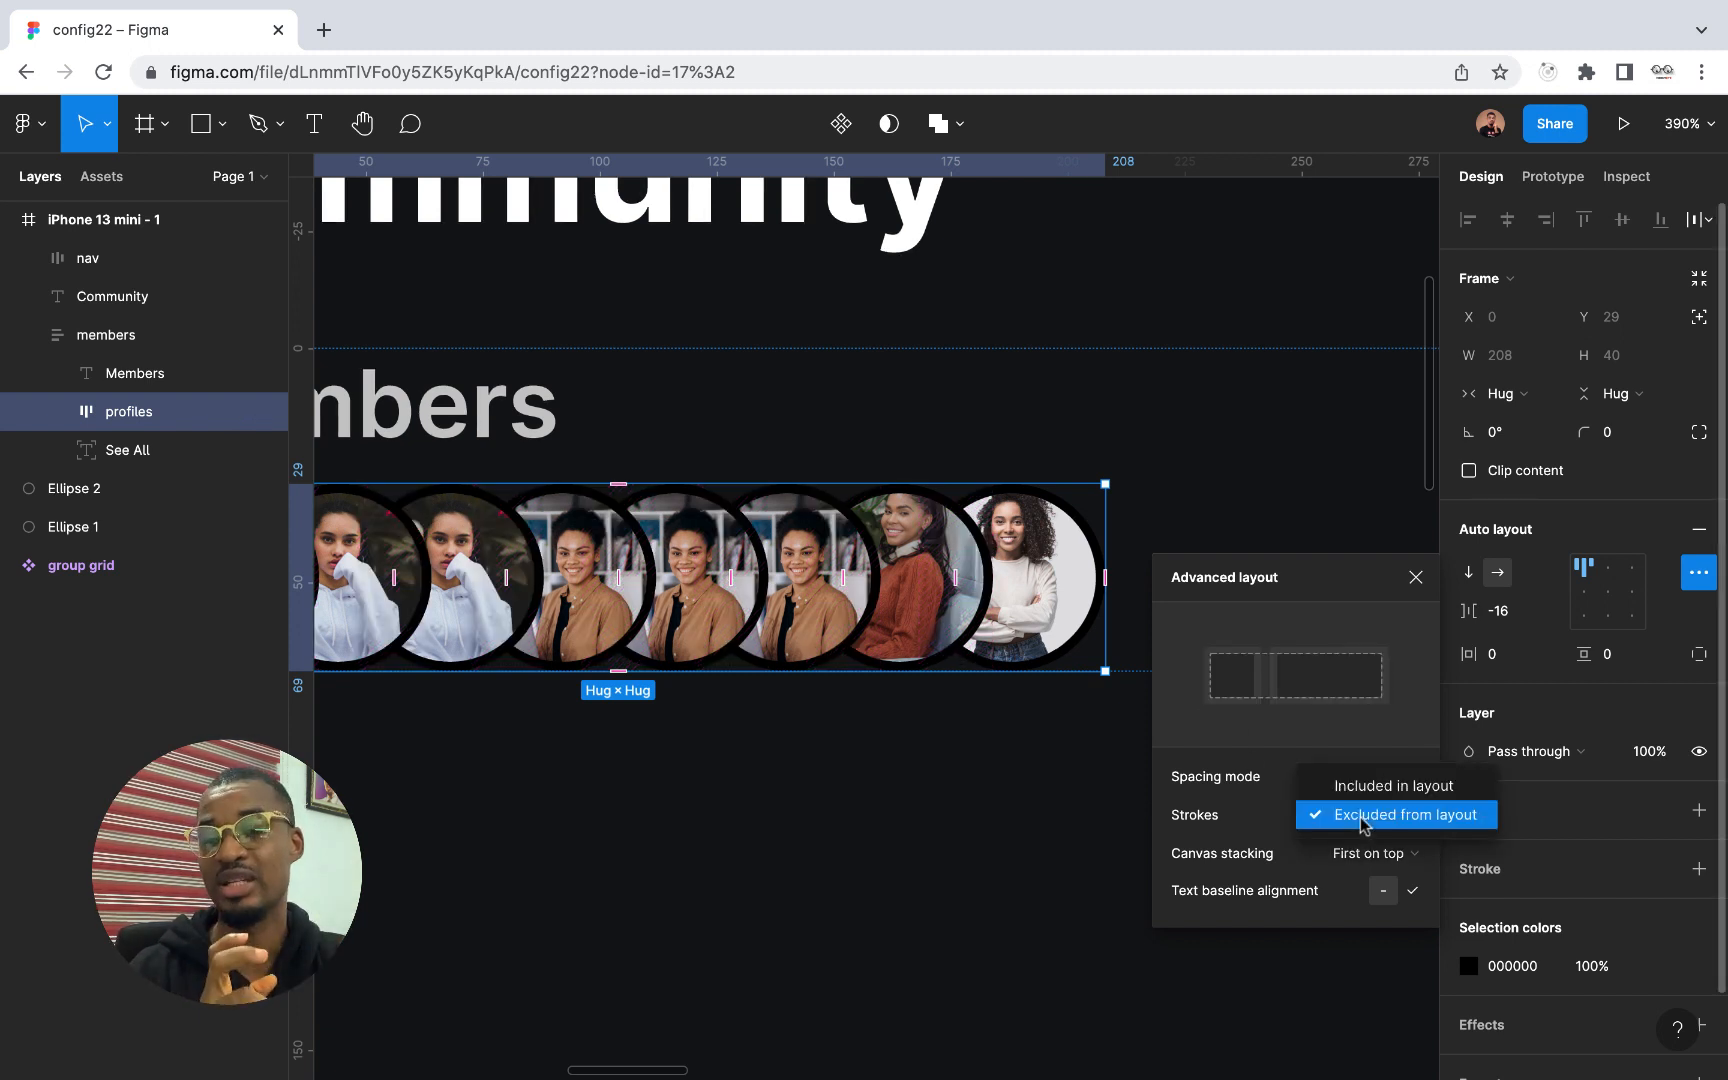
left_click(1362, 816)
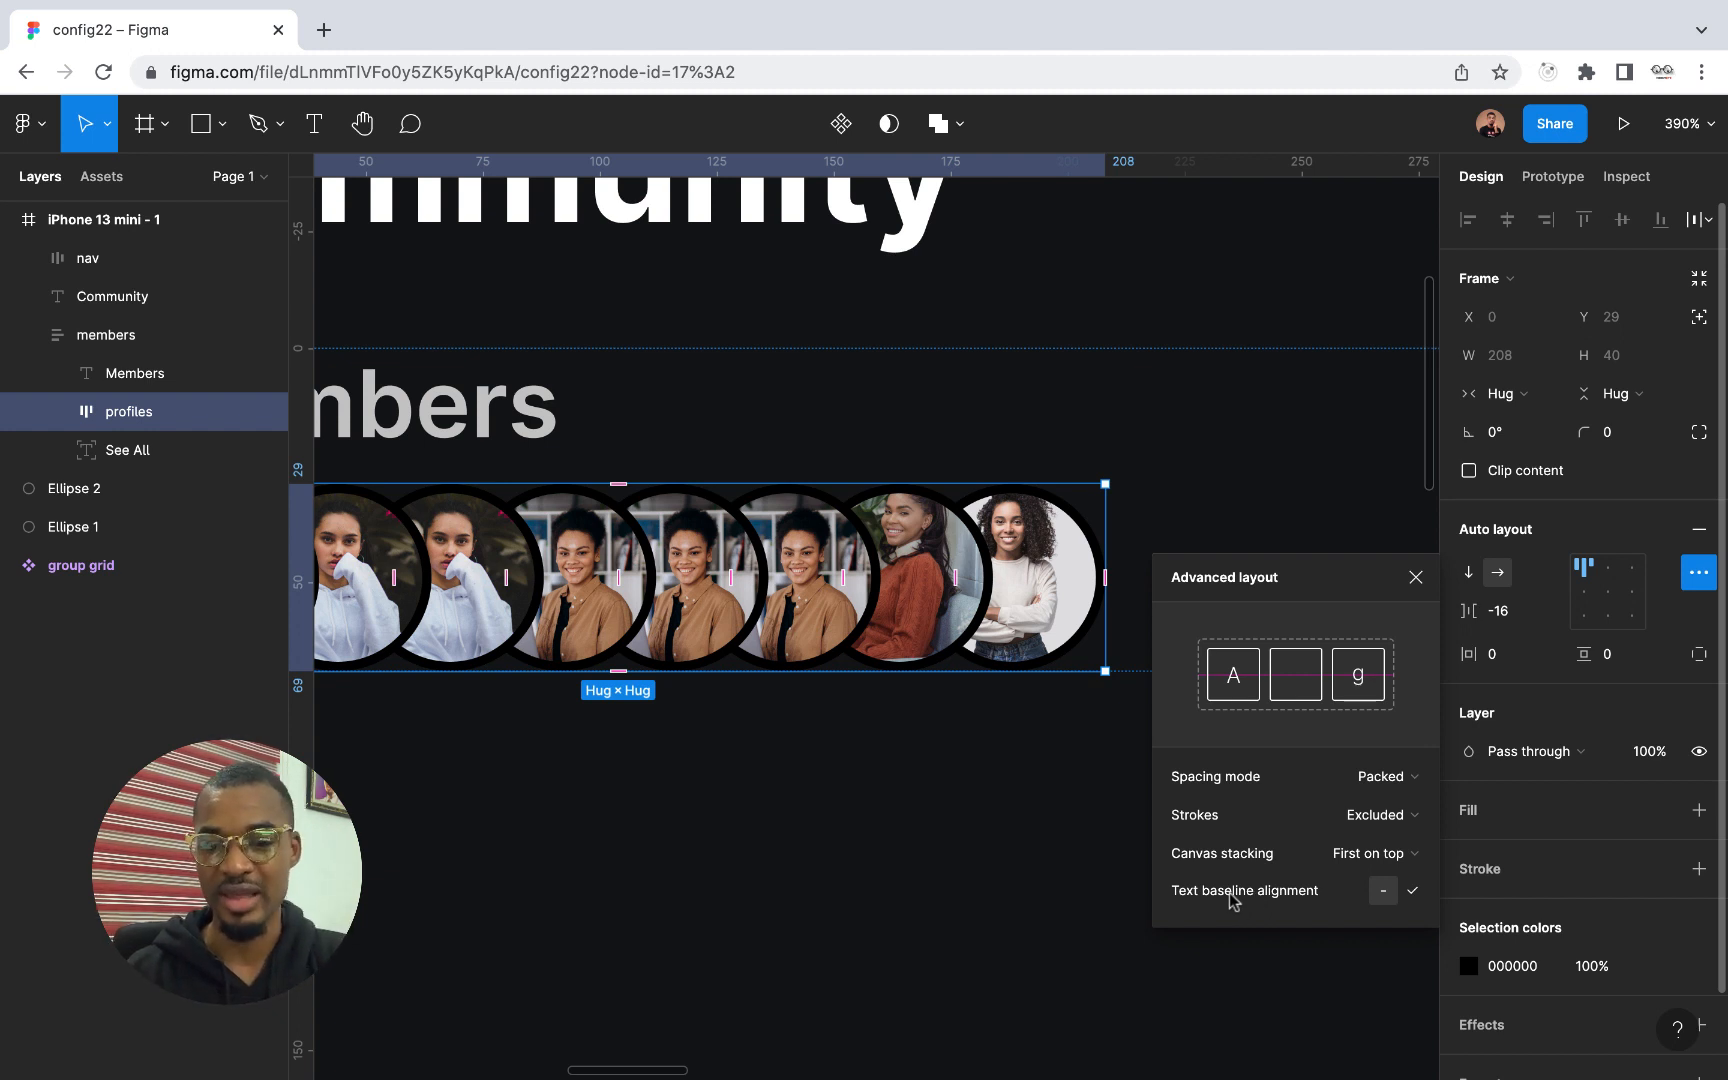
left_click(100, 262)
left_click(108, 335)
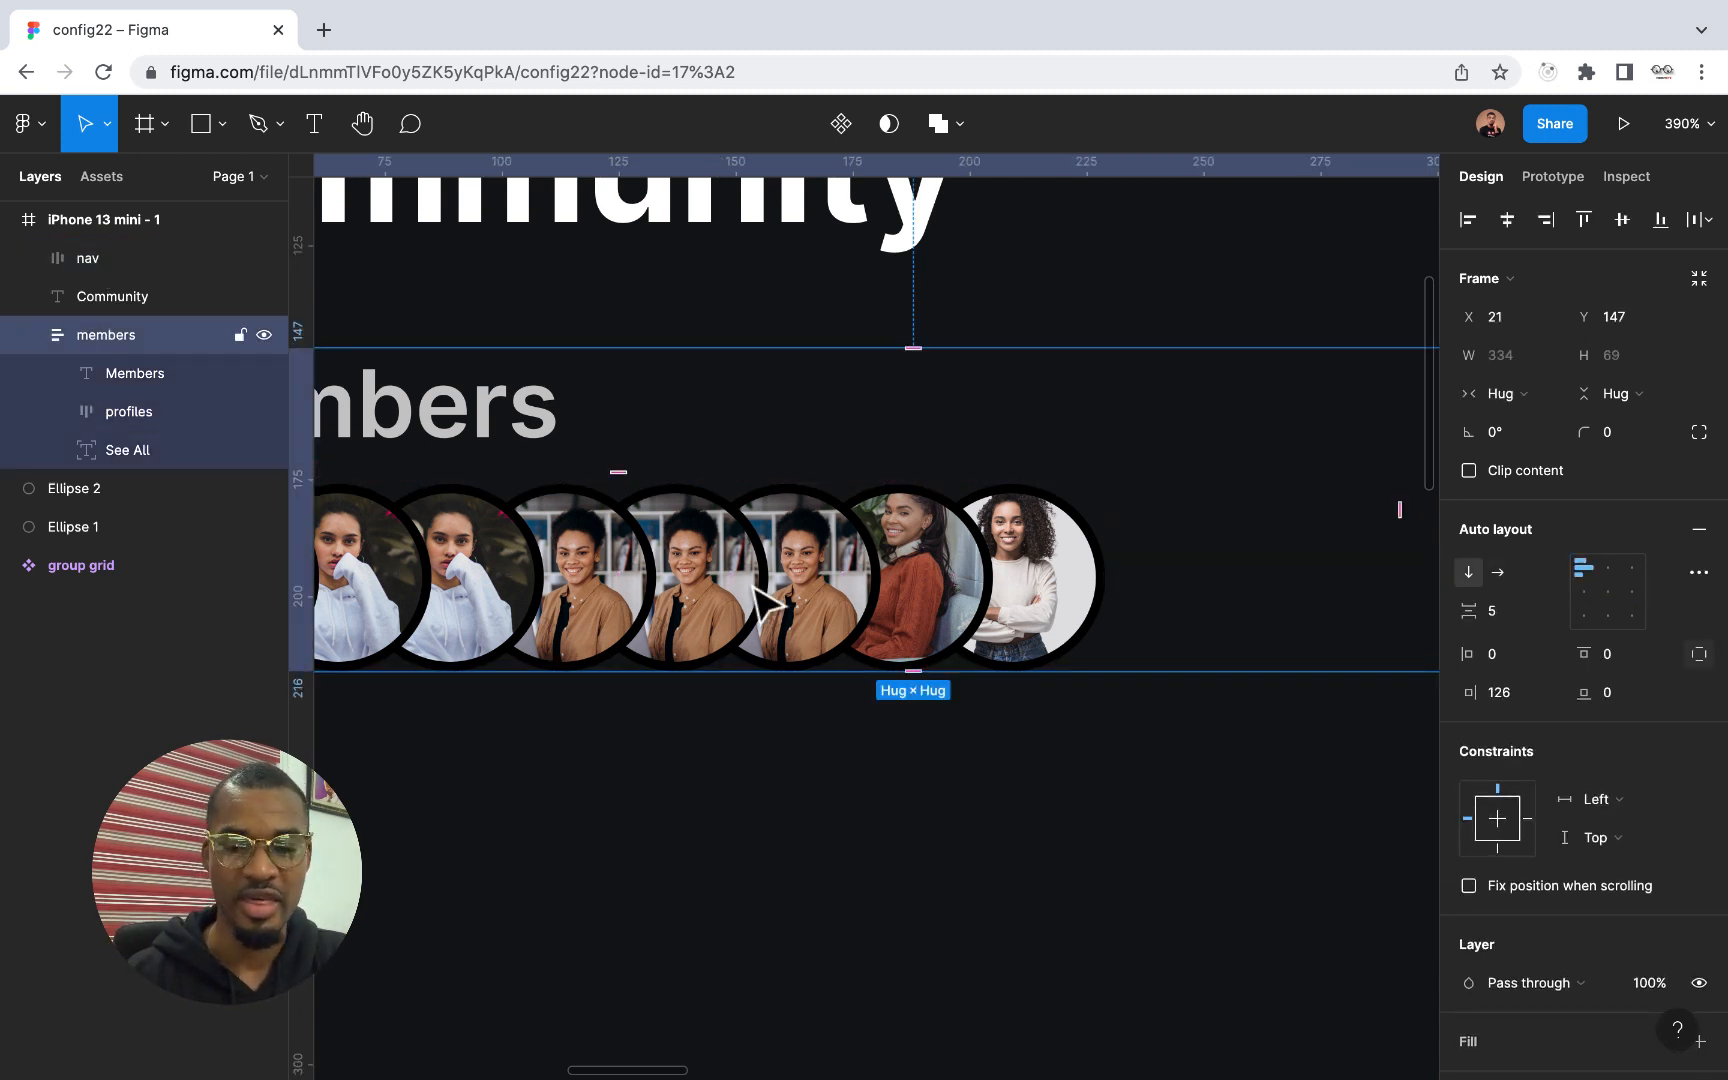
key("shift+1")
left_click(805, 780)
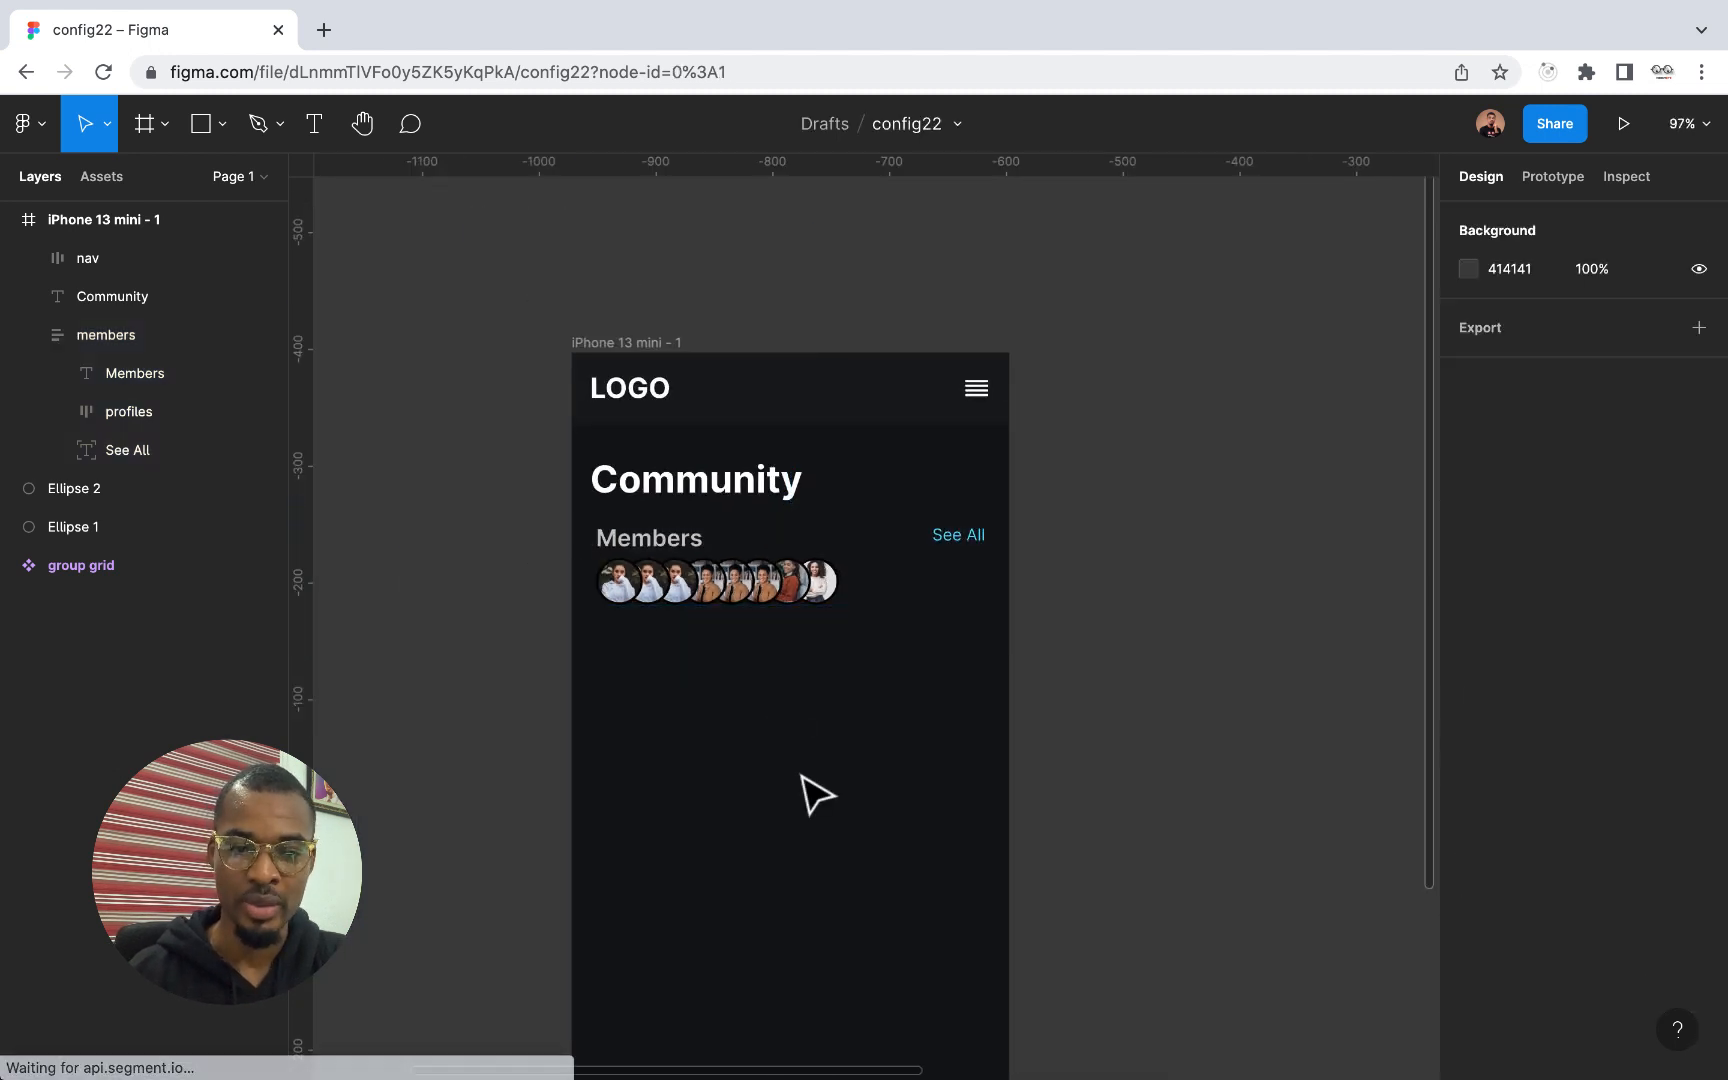
Draw a new frame about 140 × 44 inside the iPhone 13 mini frame, below the profile pictures
scroll(816, 795, "left", 3)
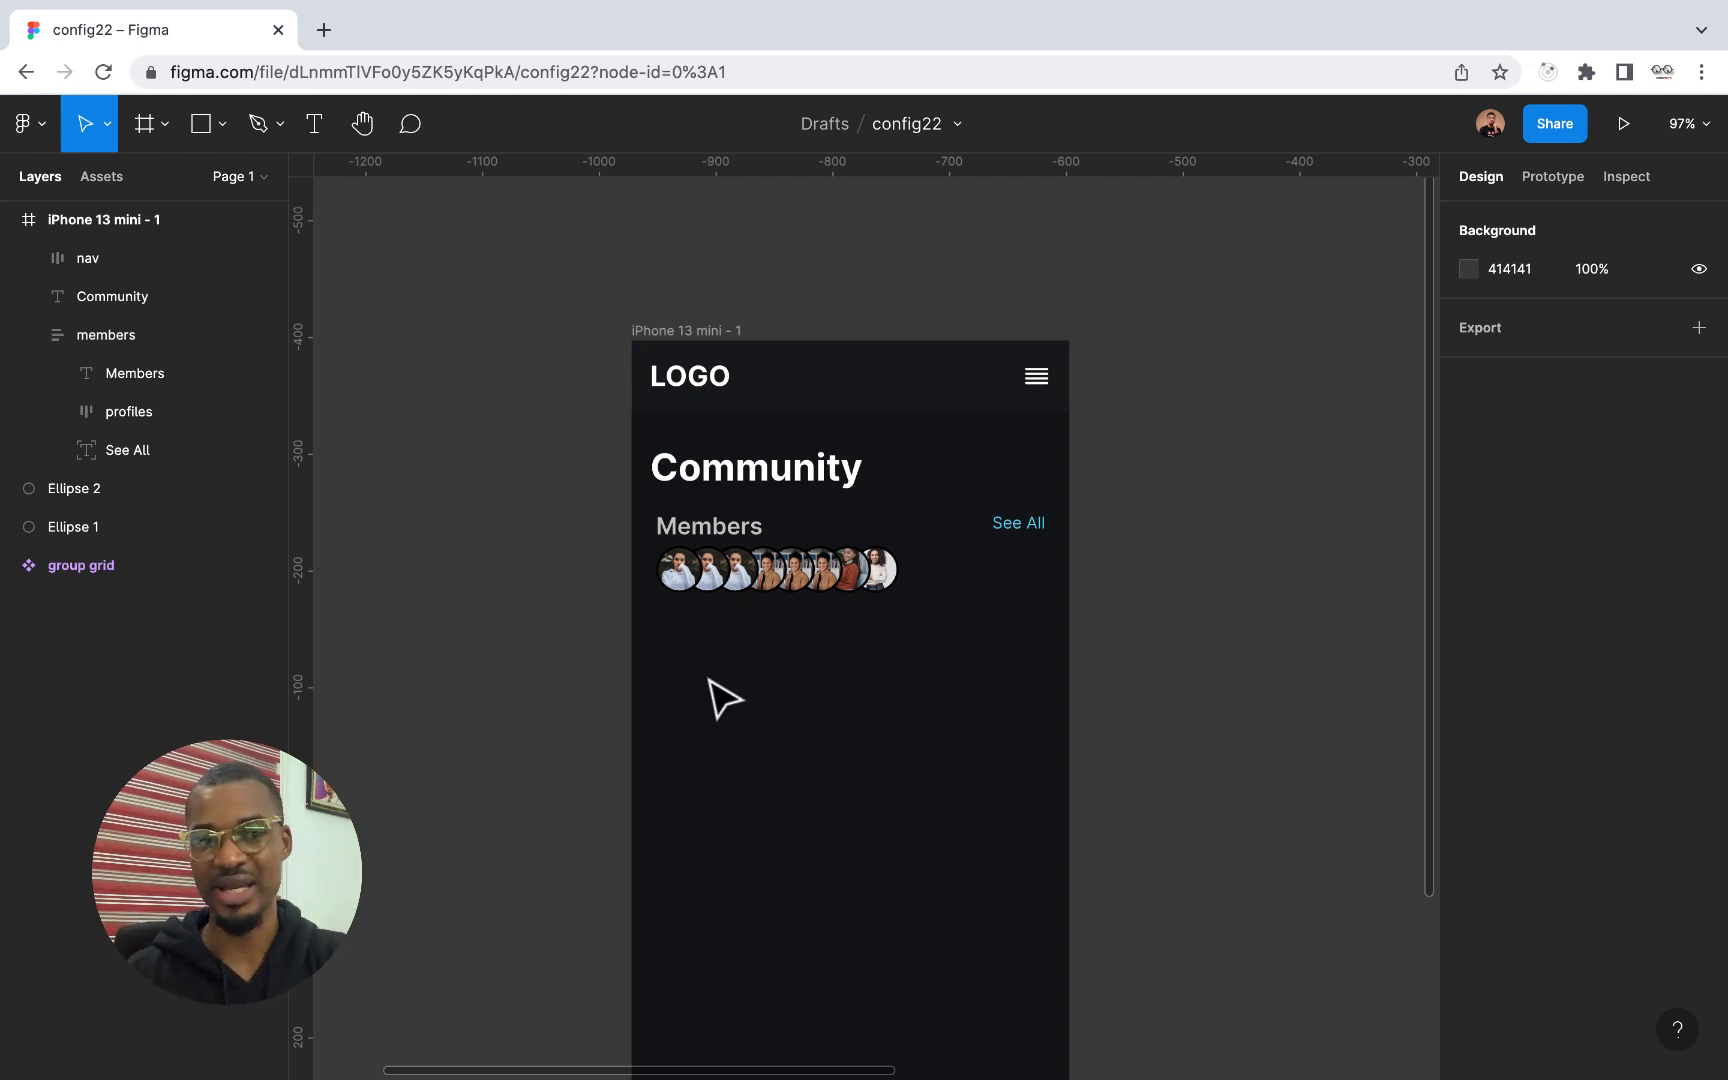
left_click(145, 124)
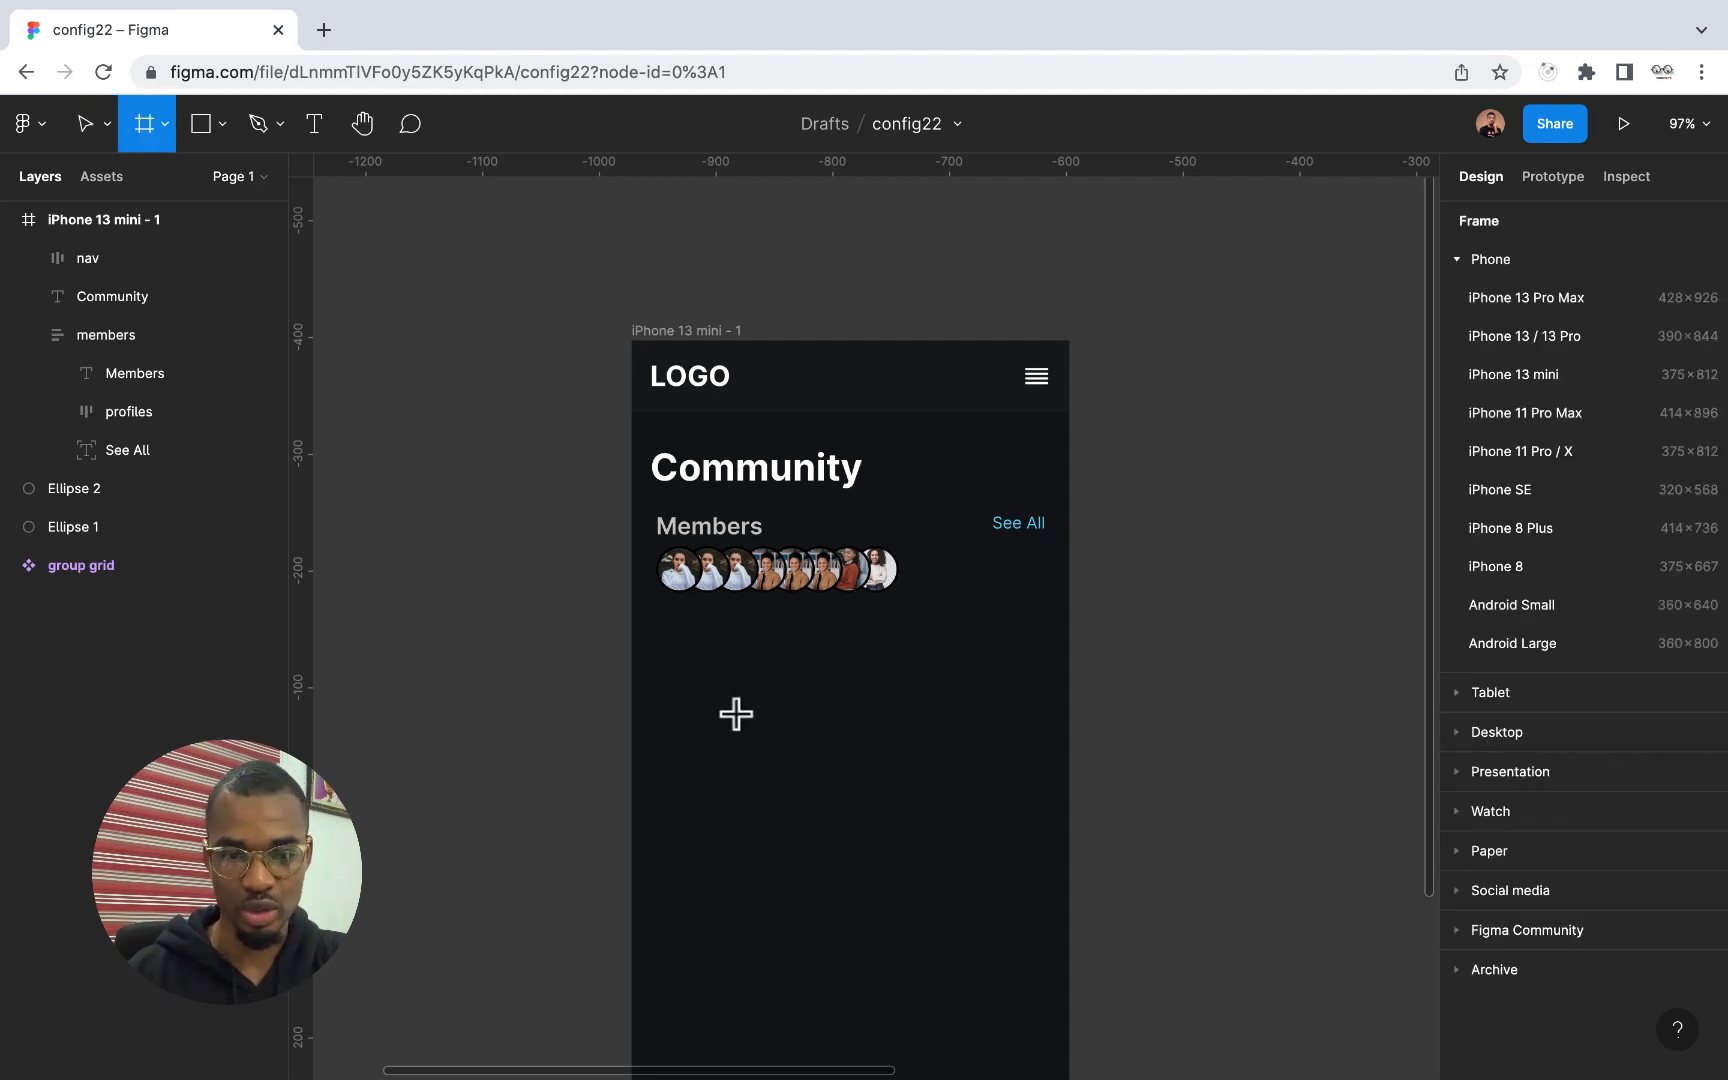
left_click_drag(736, 713, 899, 766)
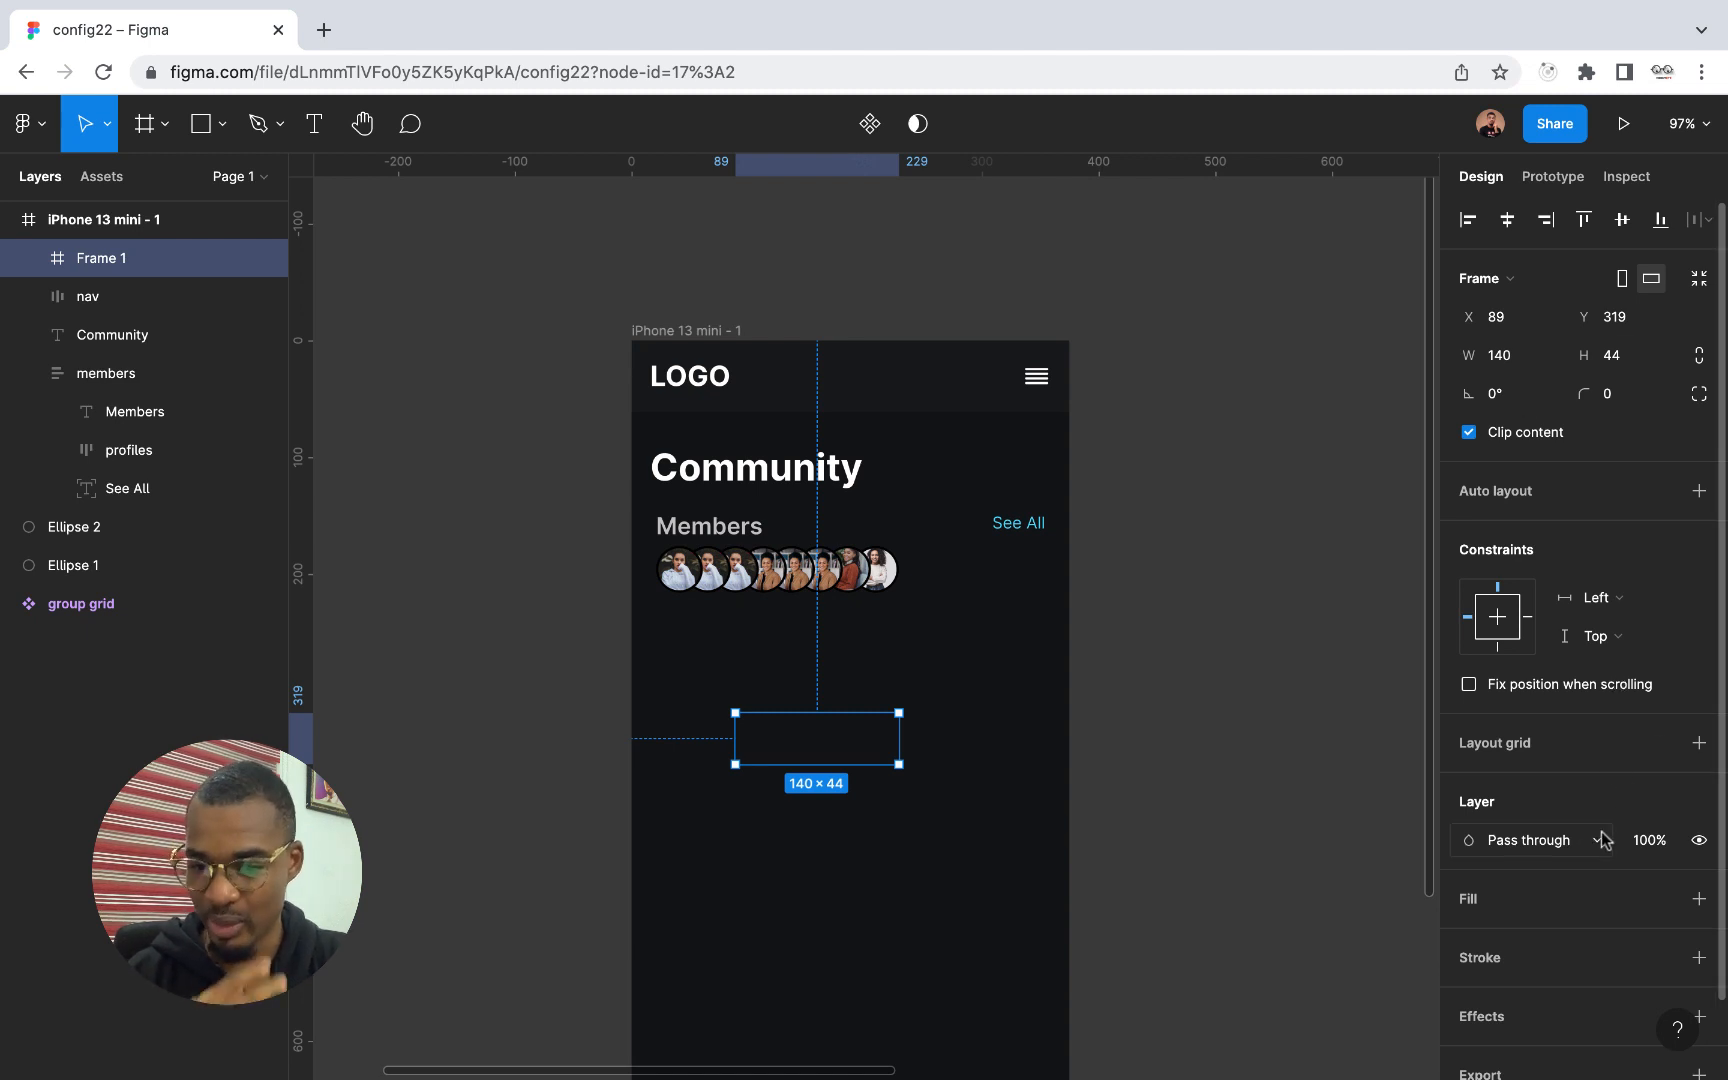
Add a solid fill to the new frame, sampling the nav bar's dark color 191A1D
left_click(1697, 900)
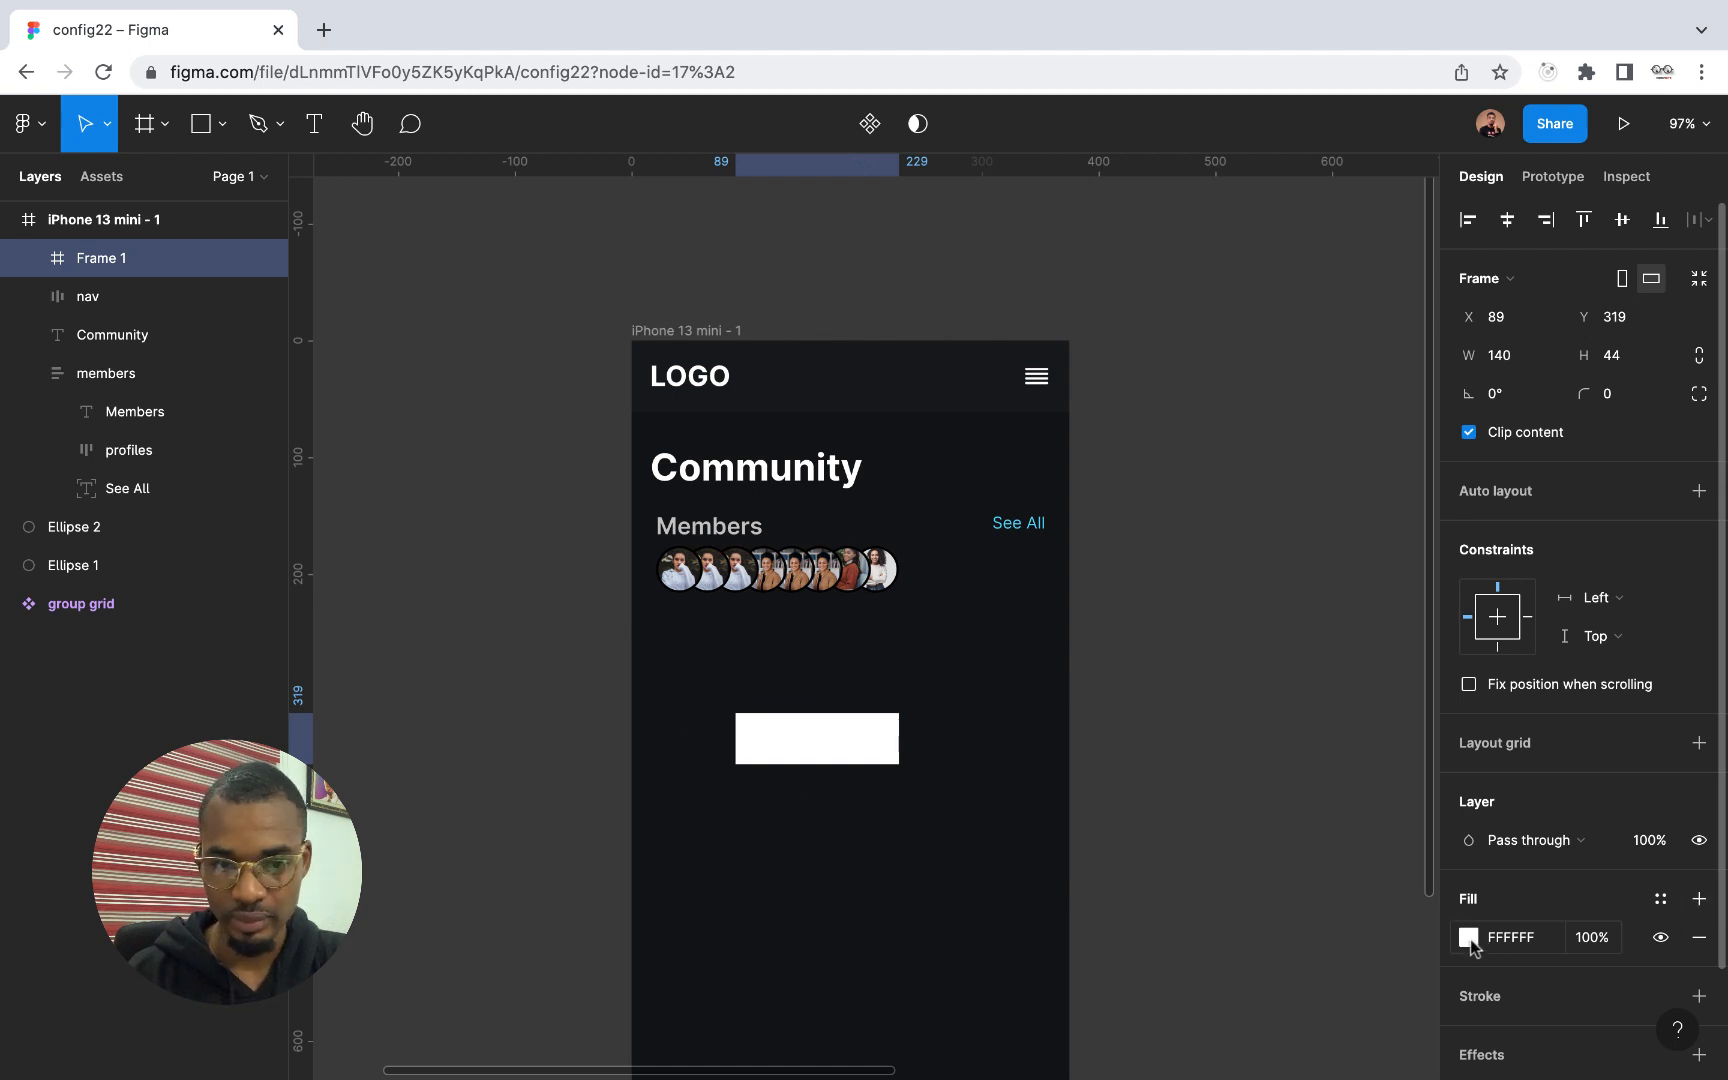
left_click(1468, 938)
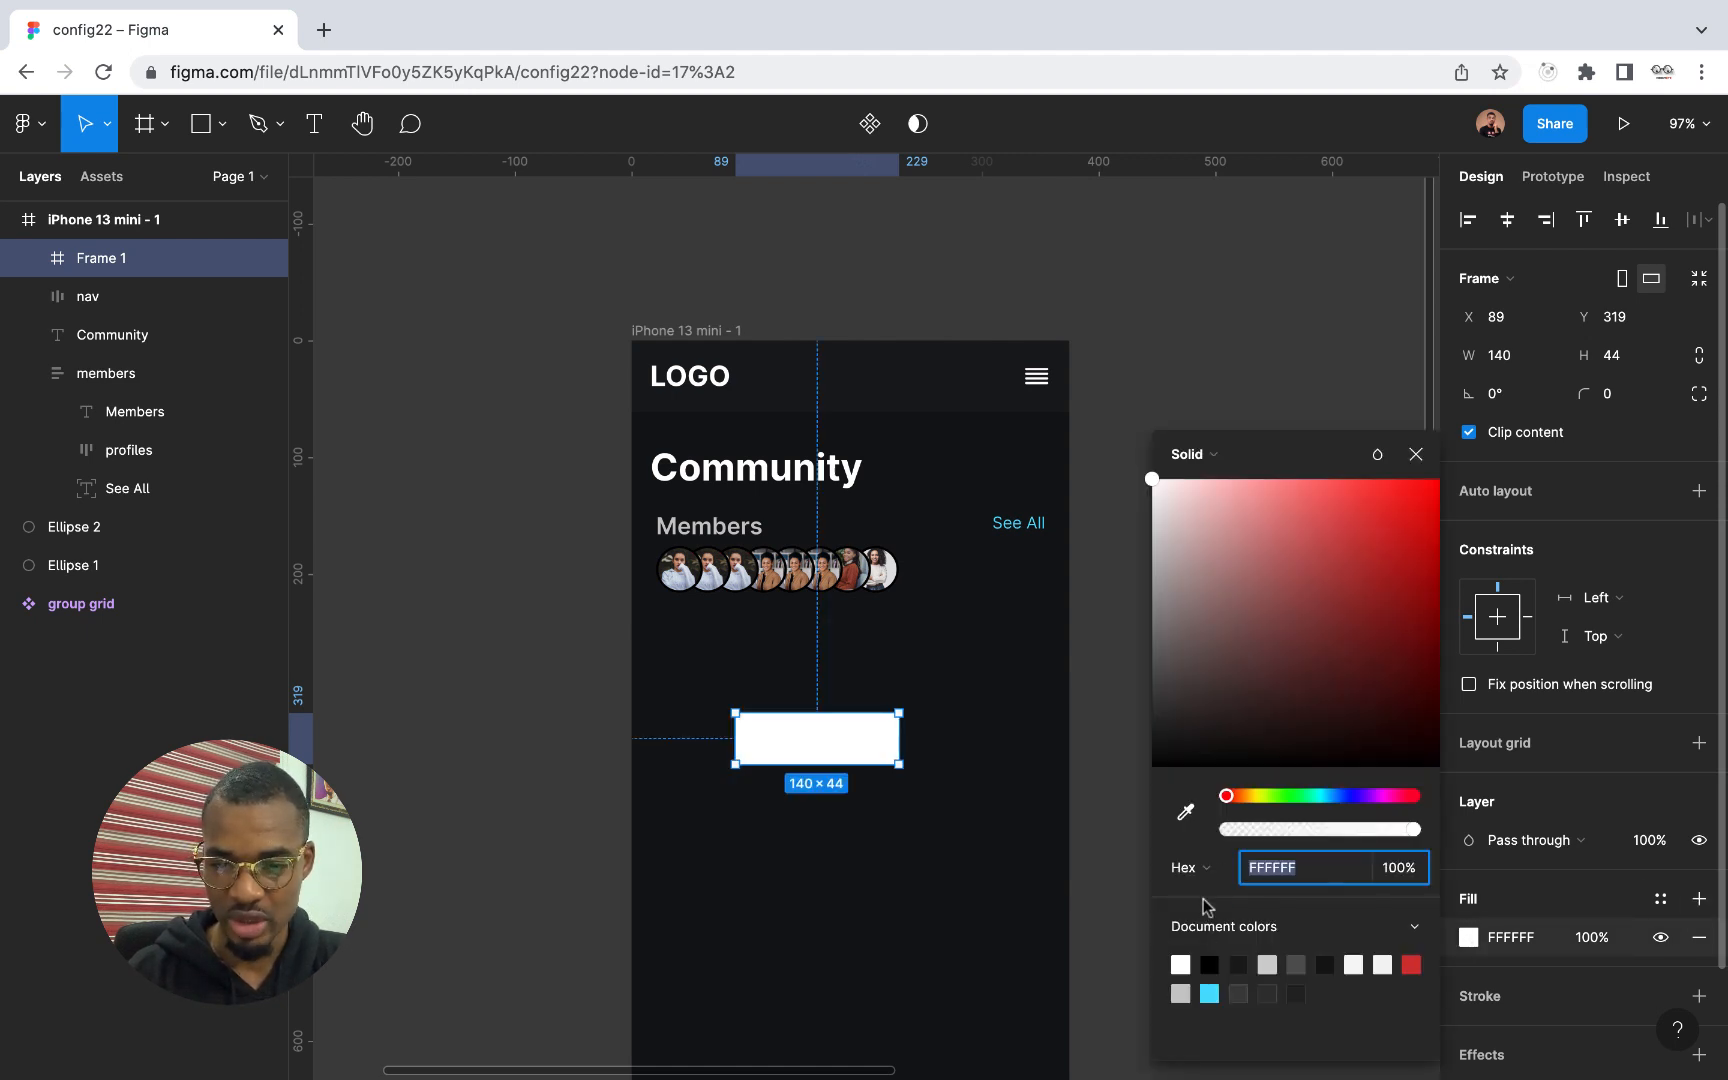
left_click(1186, 812)
left_click(920, 378)
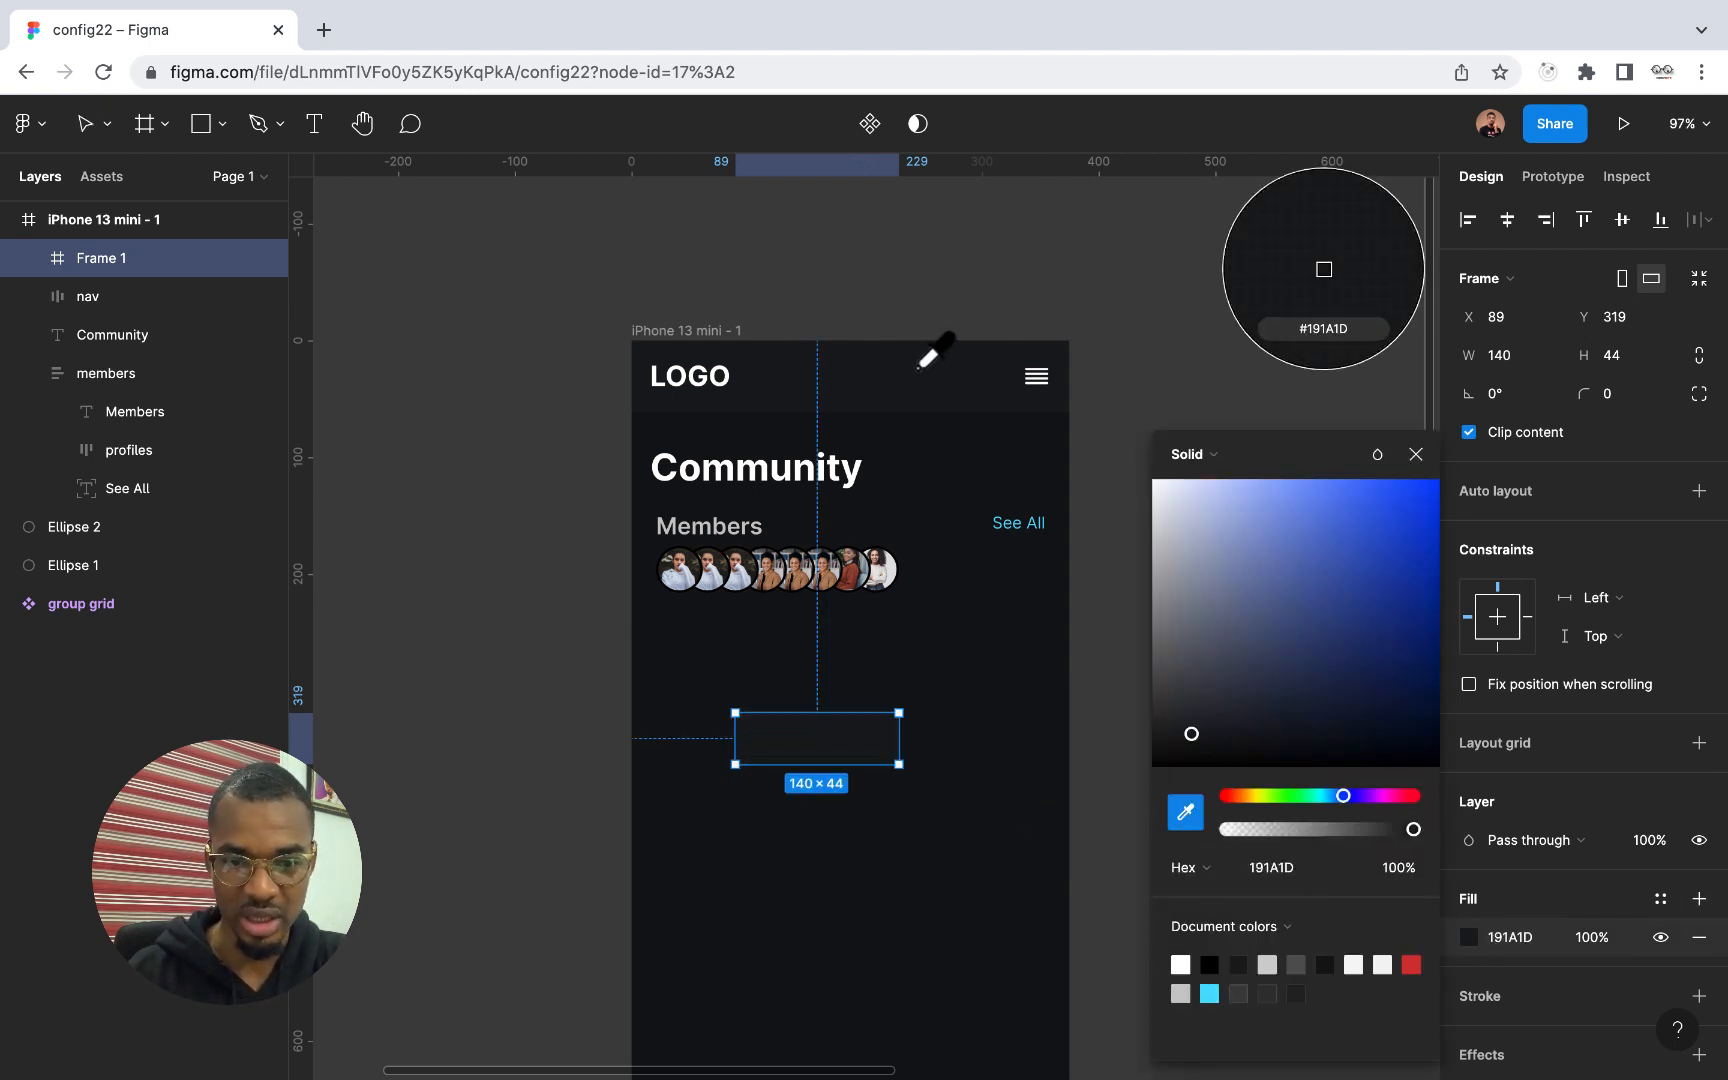
left_click(1417, 455)
Set the new frame's corner radius to 6
left_click(1615, 399)
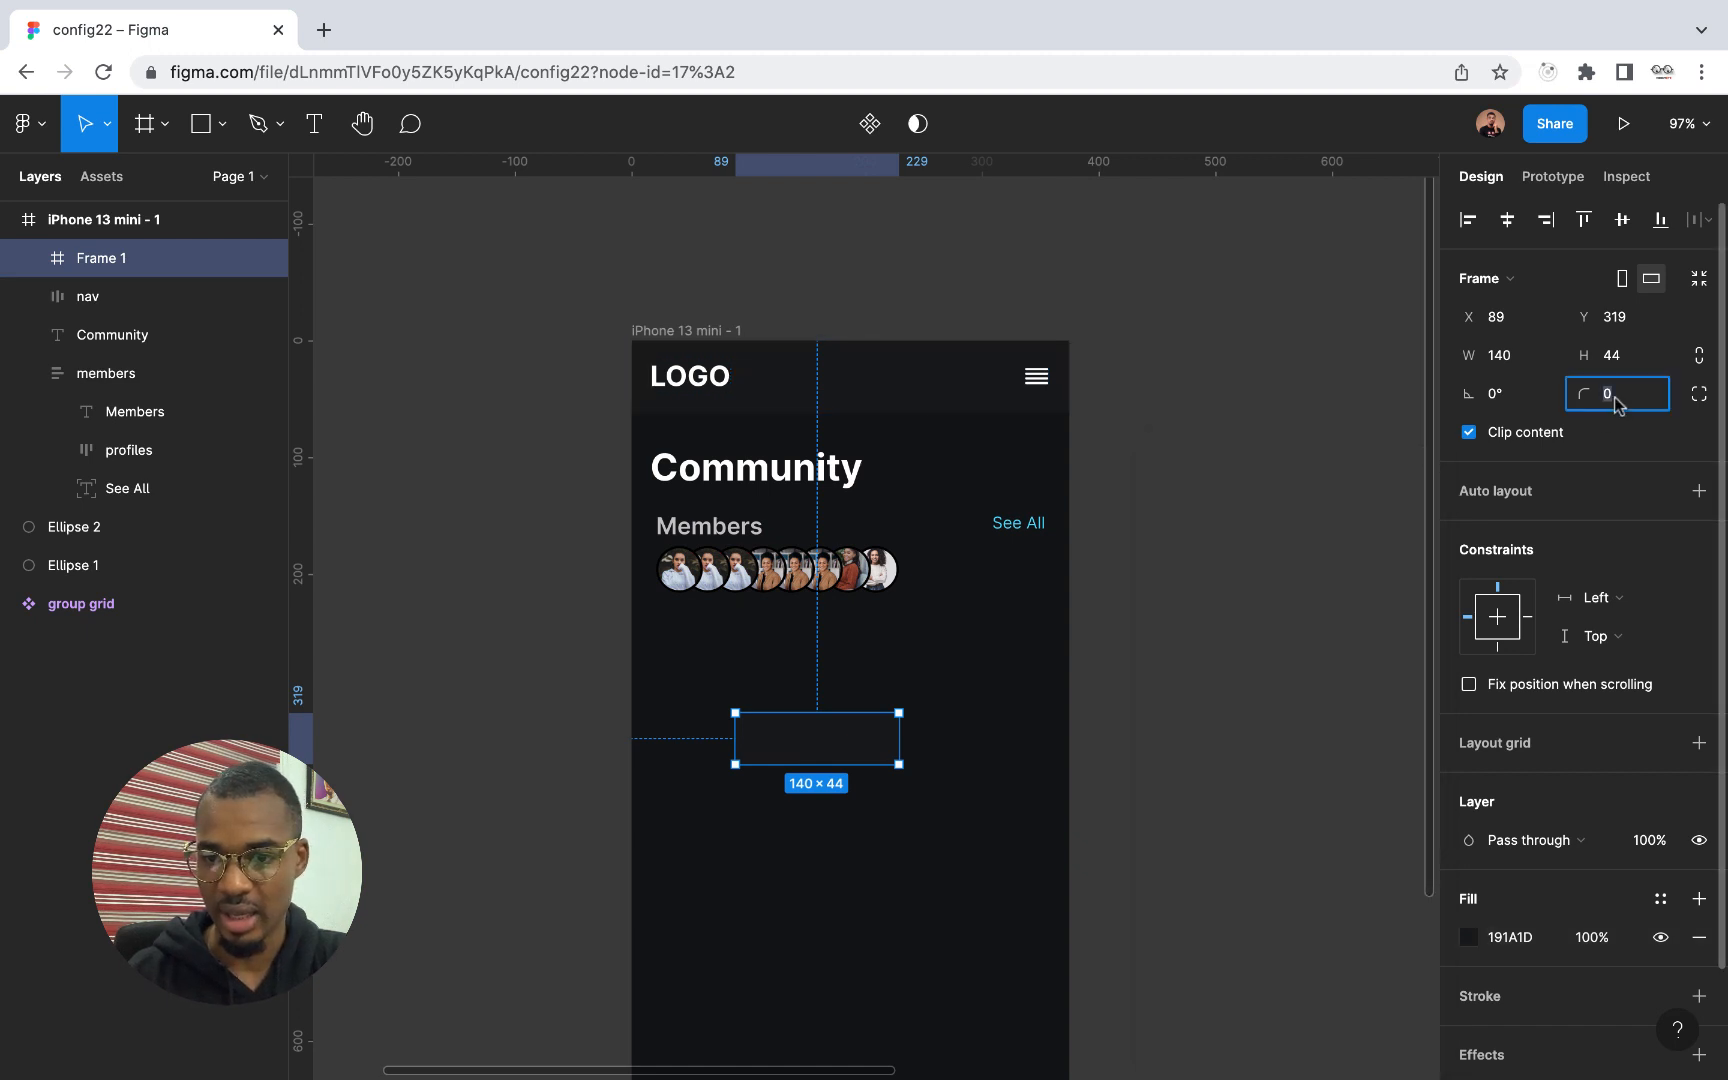
type("6")
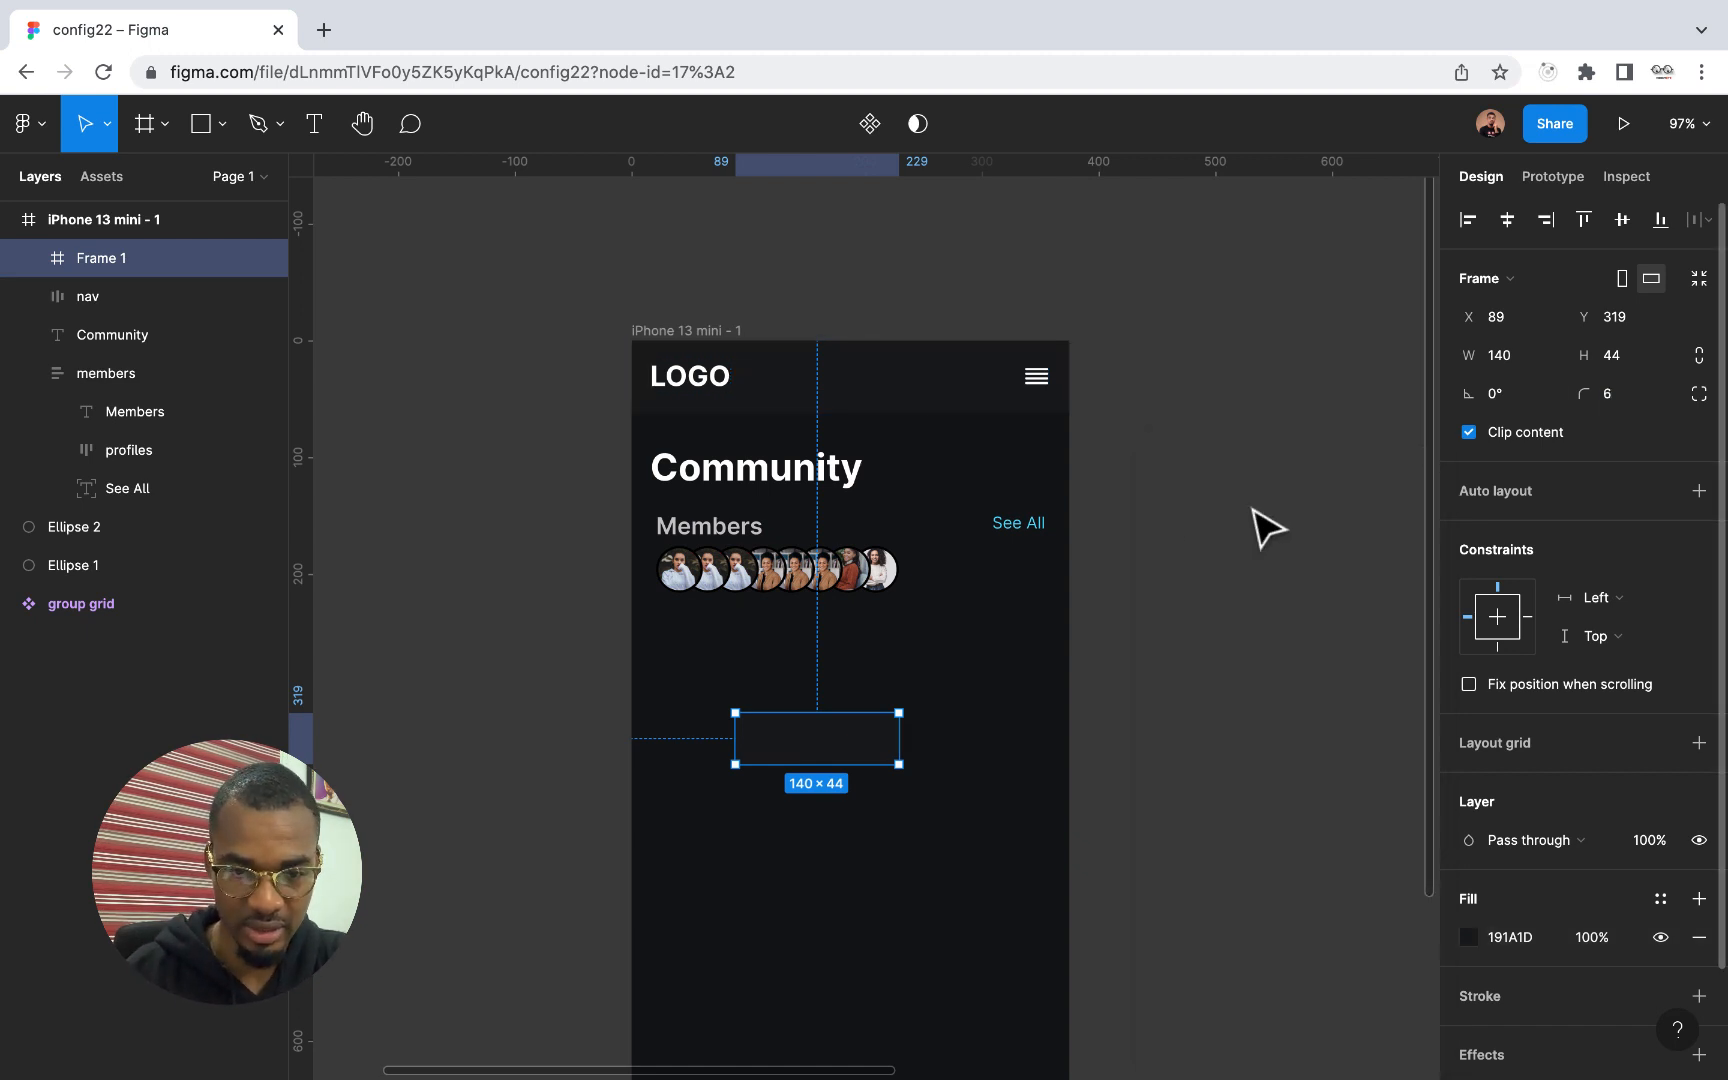
left_click(852, 833)
scroll(840, 828, "up", 5)
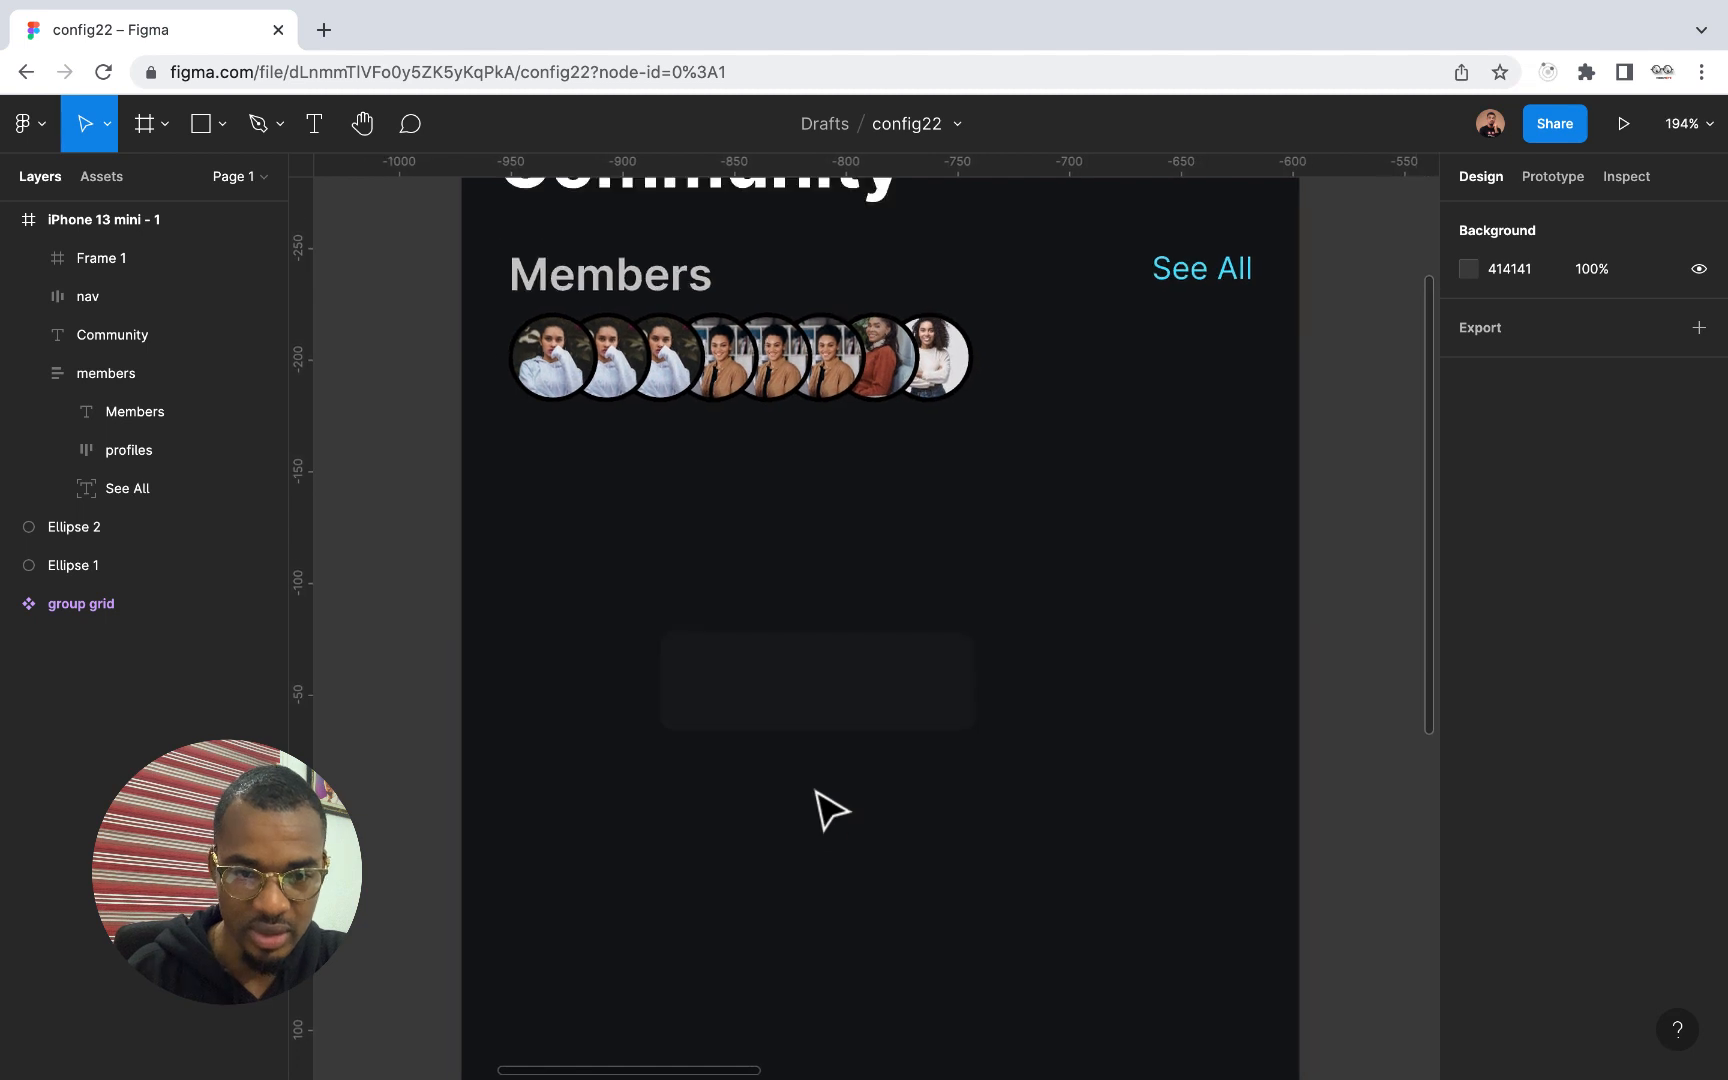
left_click(802, 721)
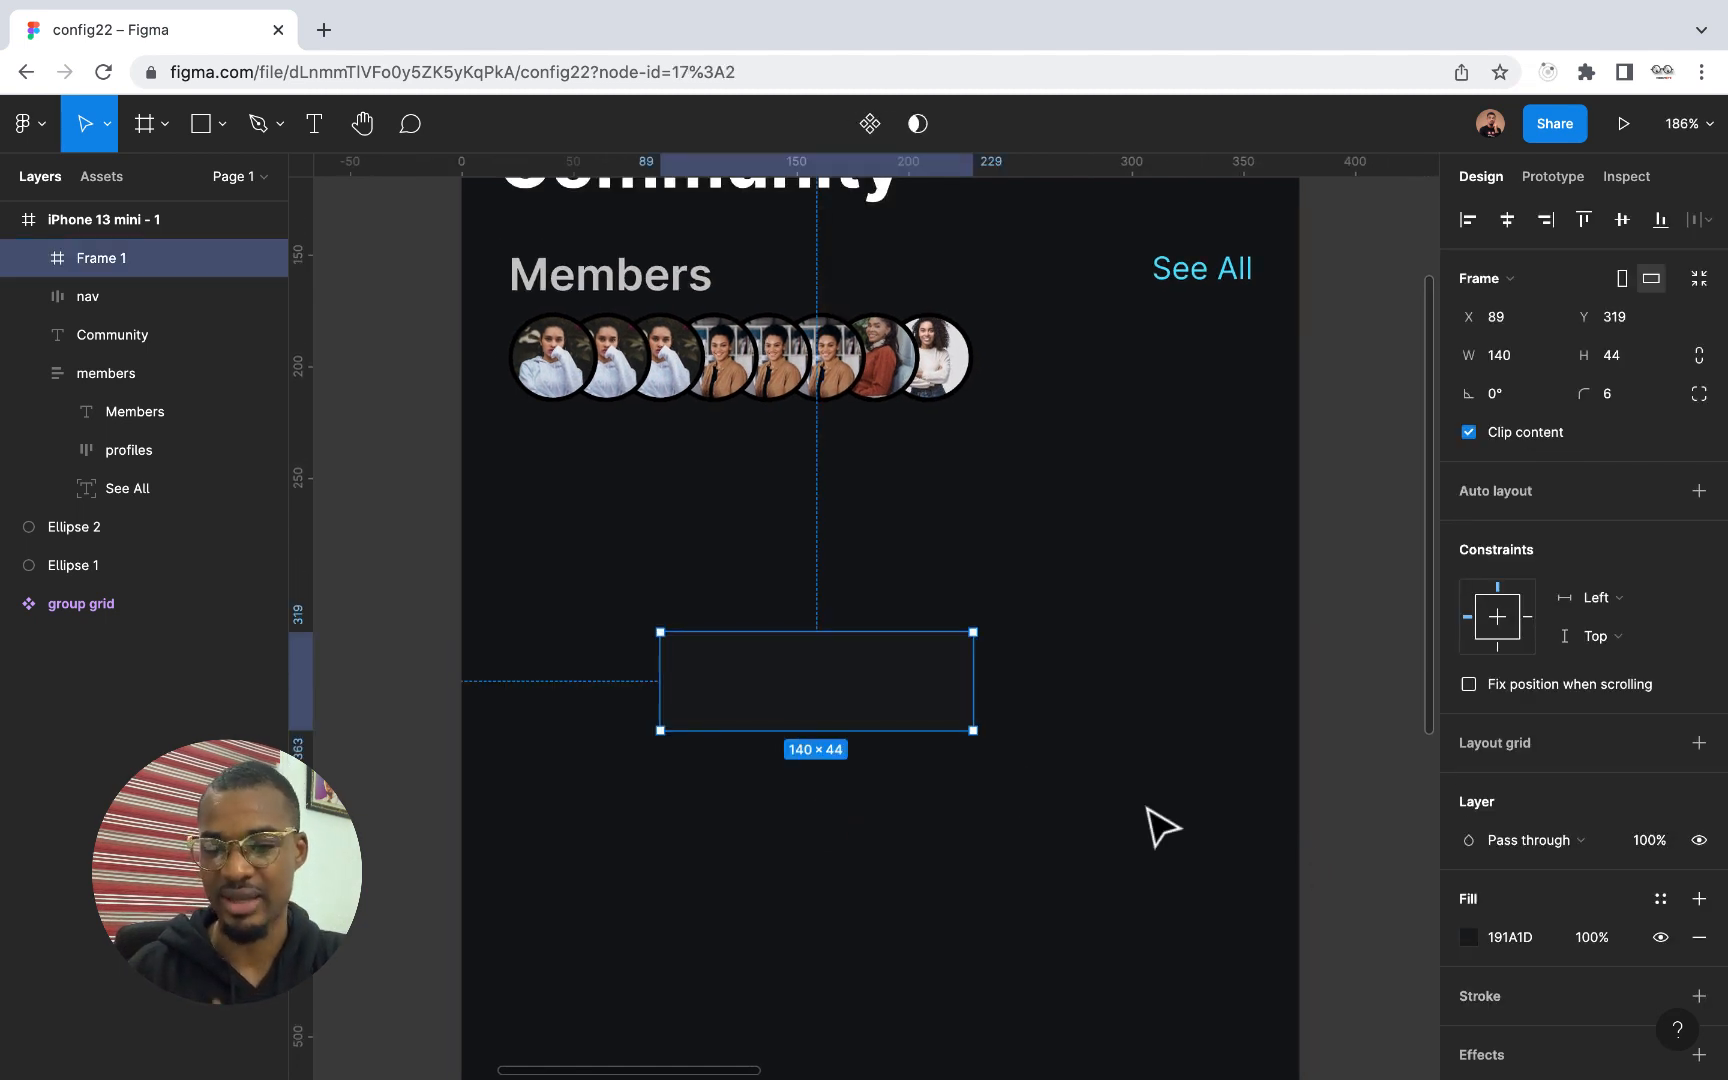
scroll(960, 703, "down", 3)
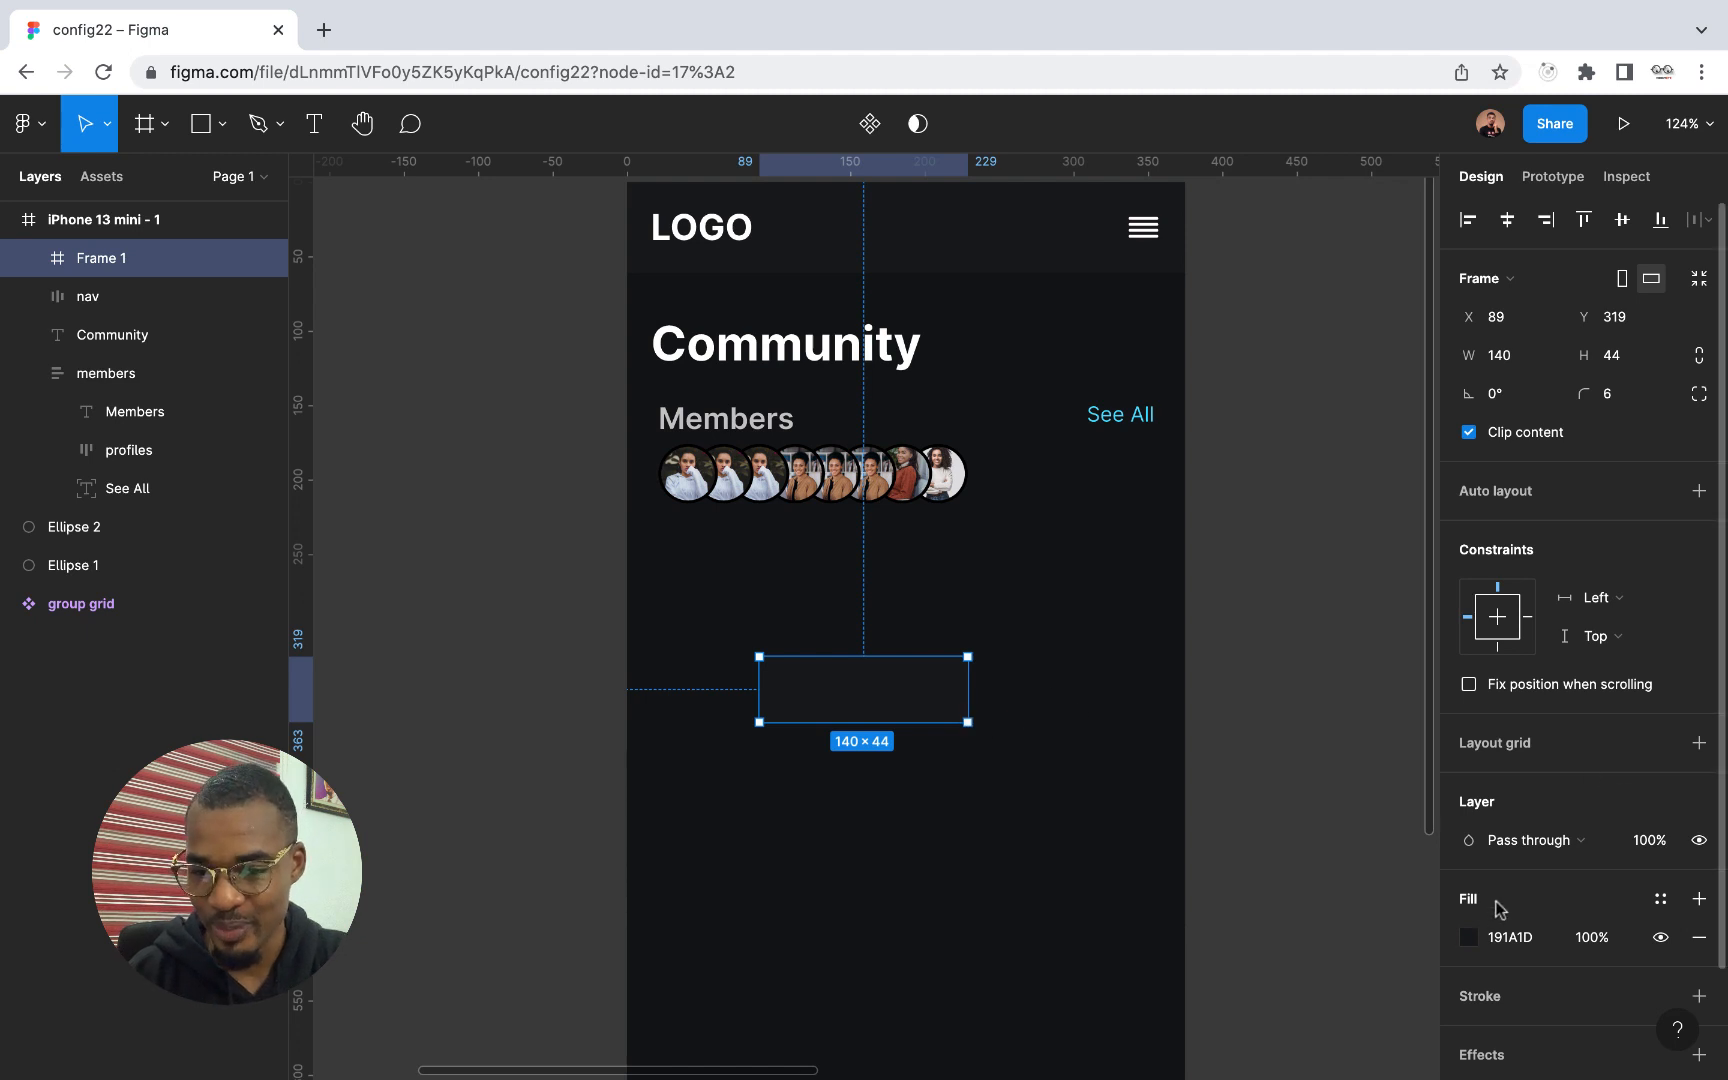
Change the new frame's fill to the light blue document color 4EDFFF
left_click(1469, 937)
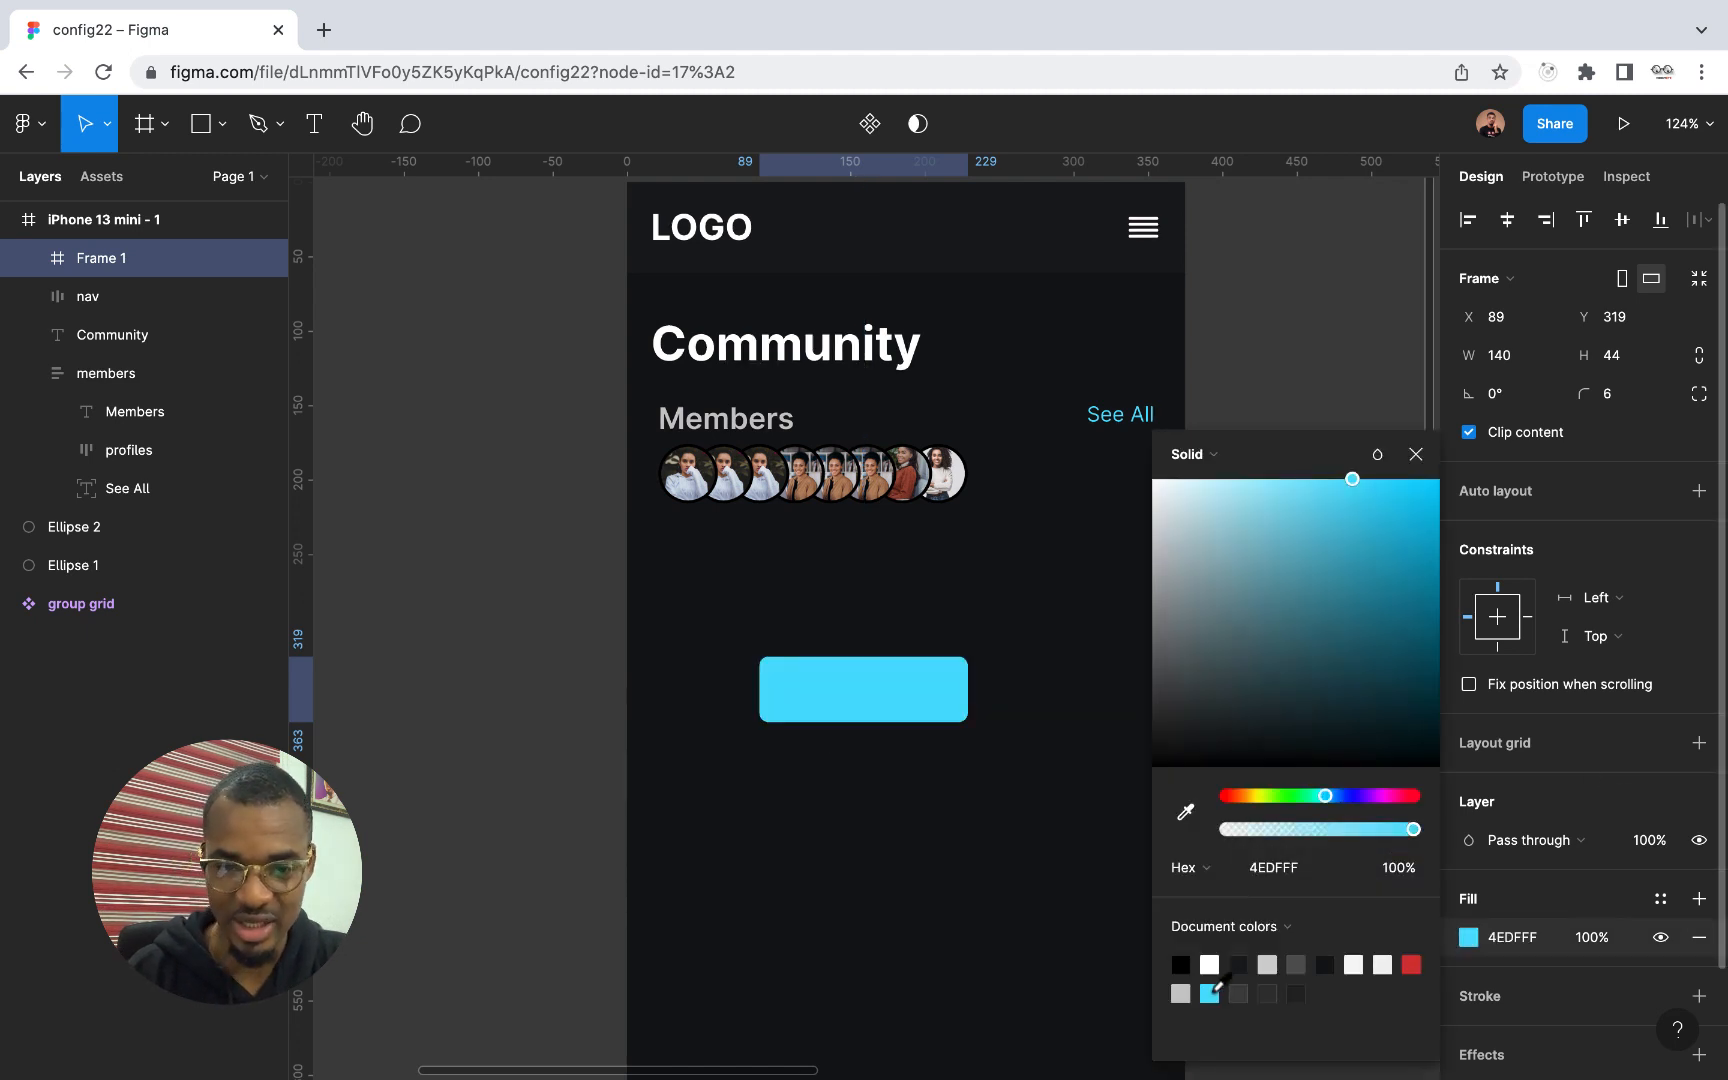
left_click(1211, 990)
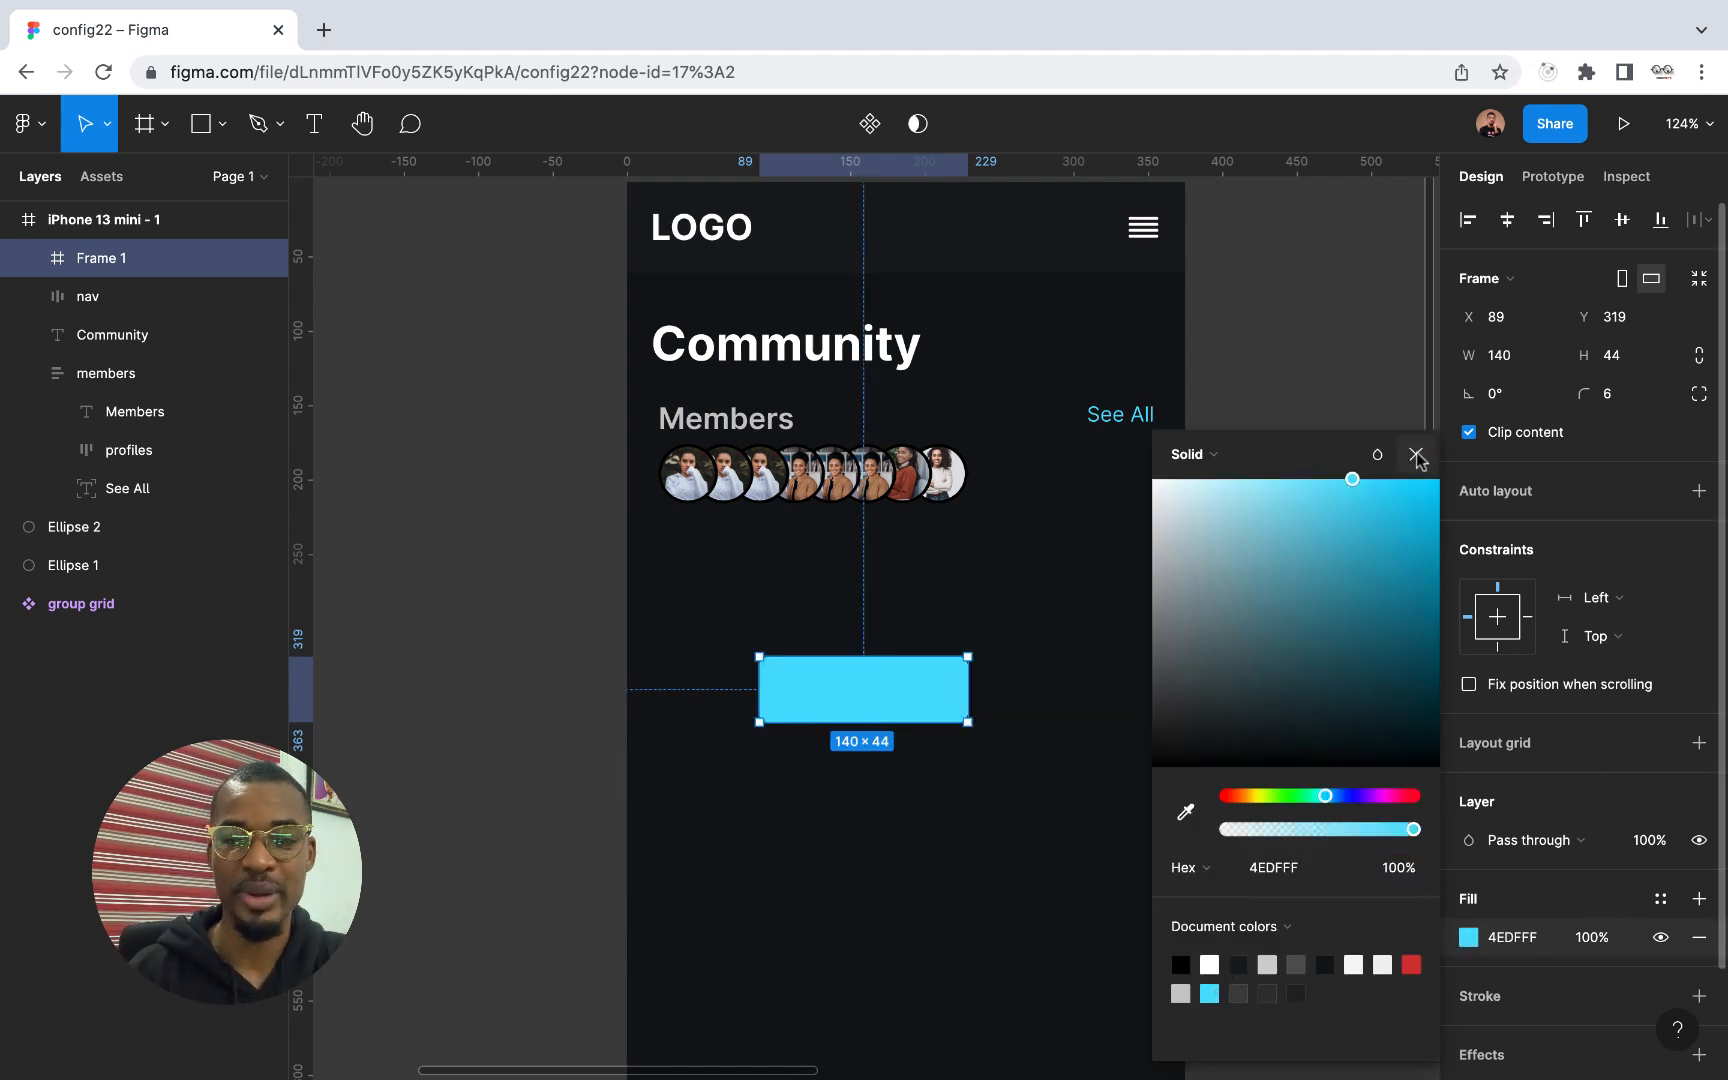
left_click(1416, 454)
Add the text "Label" inside the blue frame
scroll(849, 706, "up", 5)
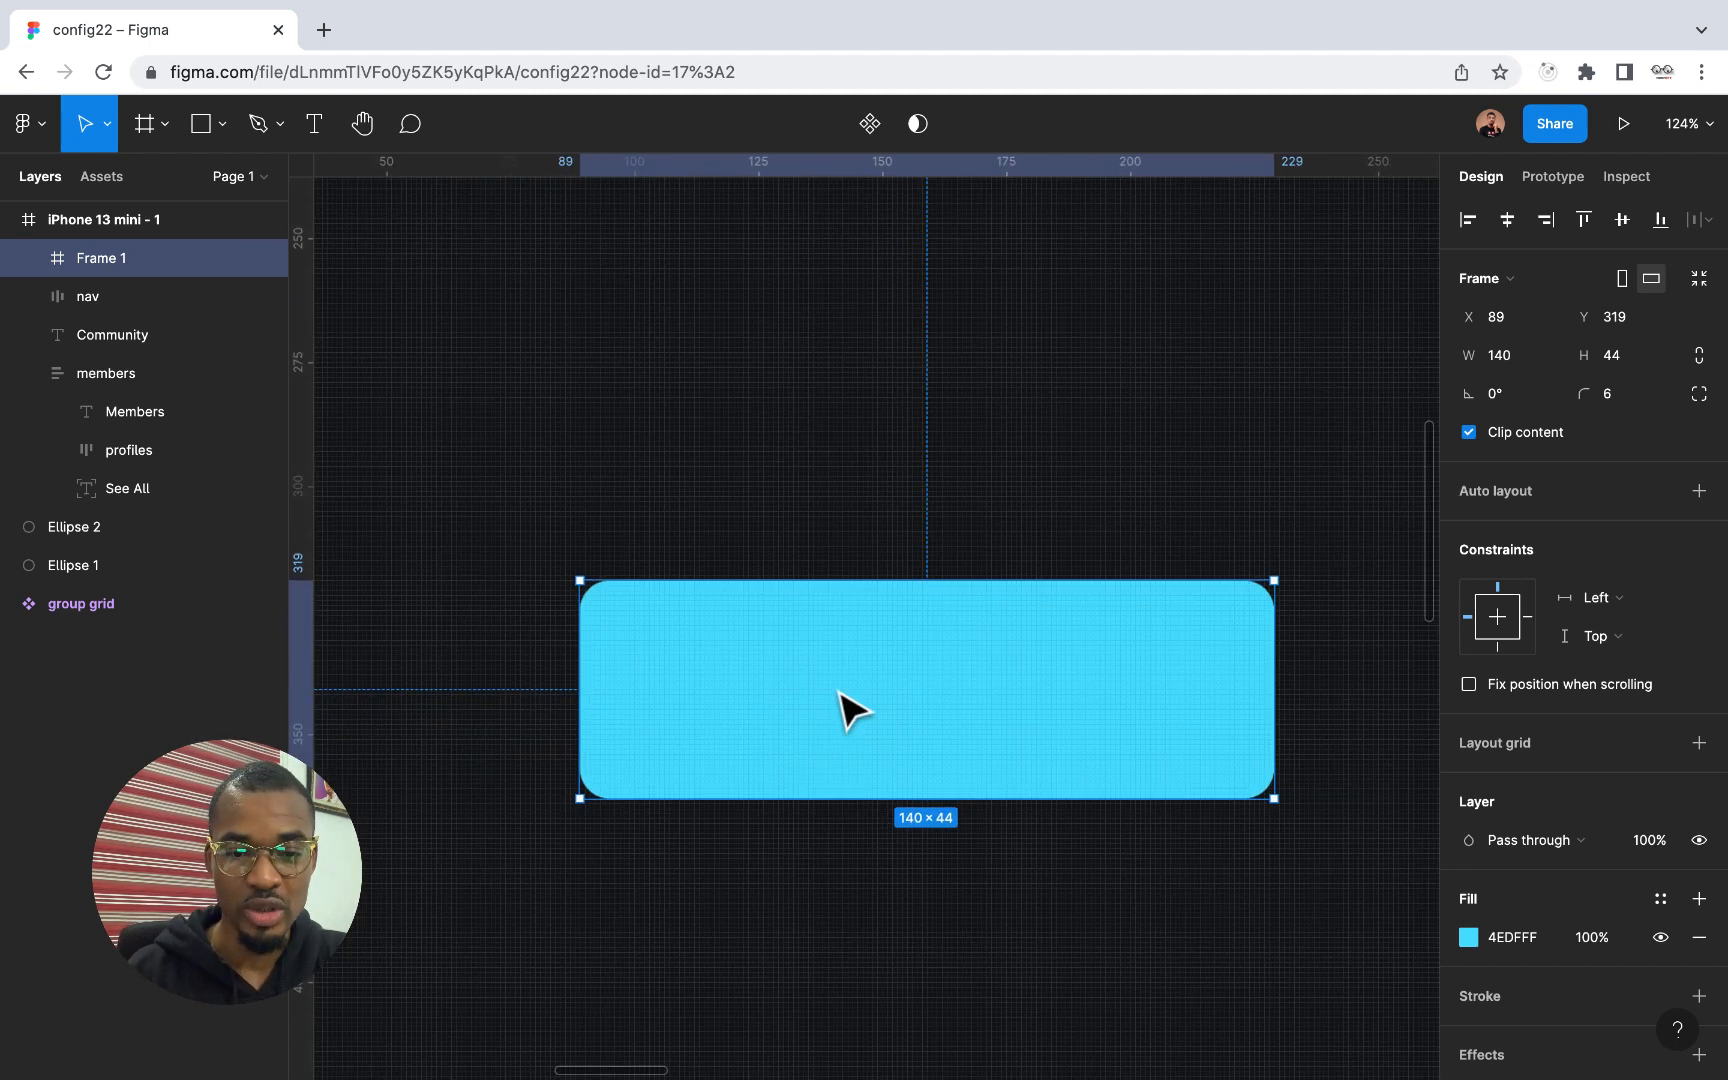
scroll(849, 706, "down", 4)
scroll(853, 708, "up", 1)
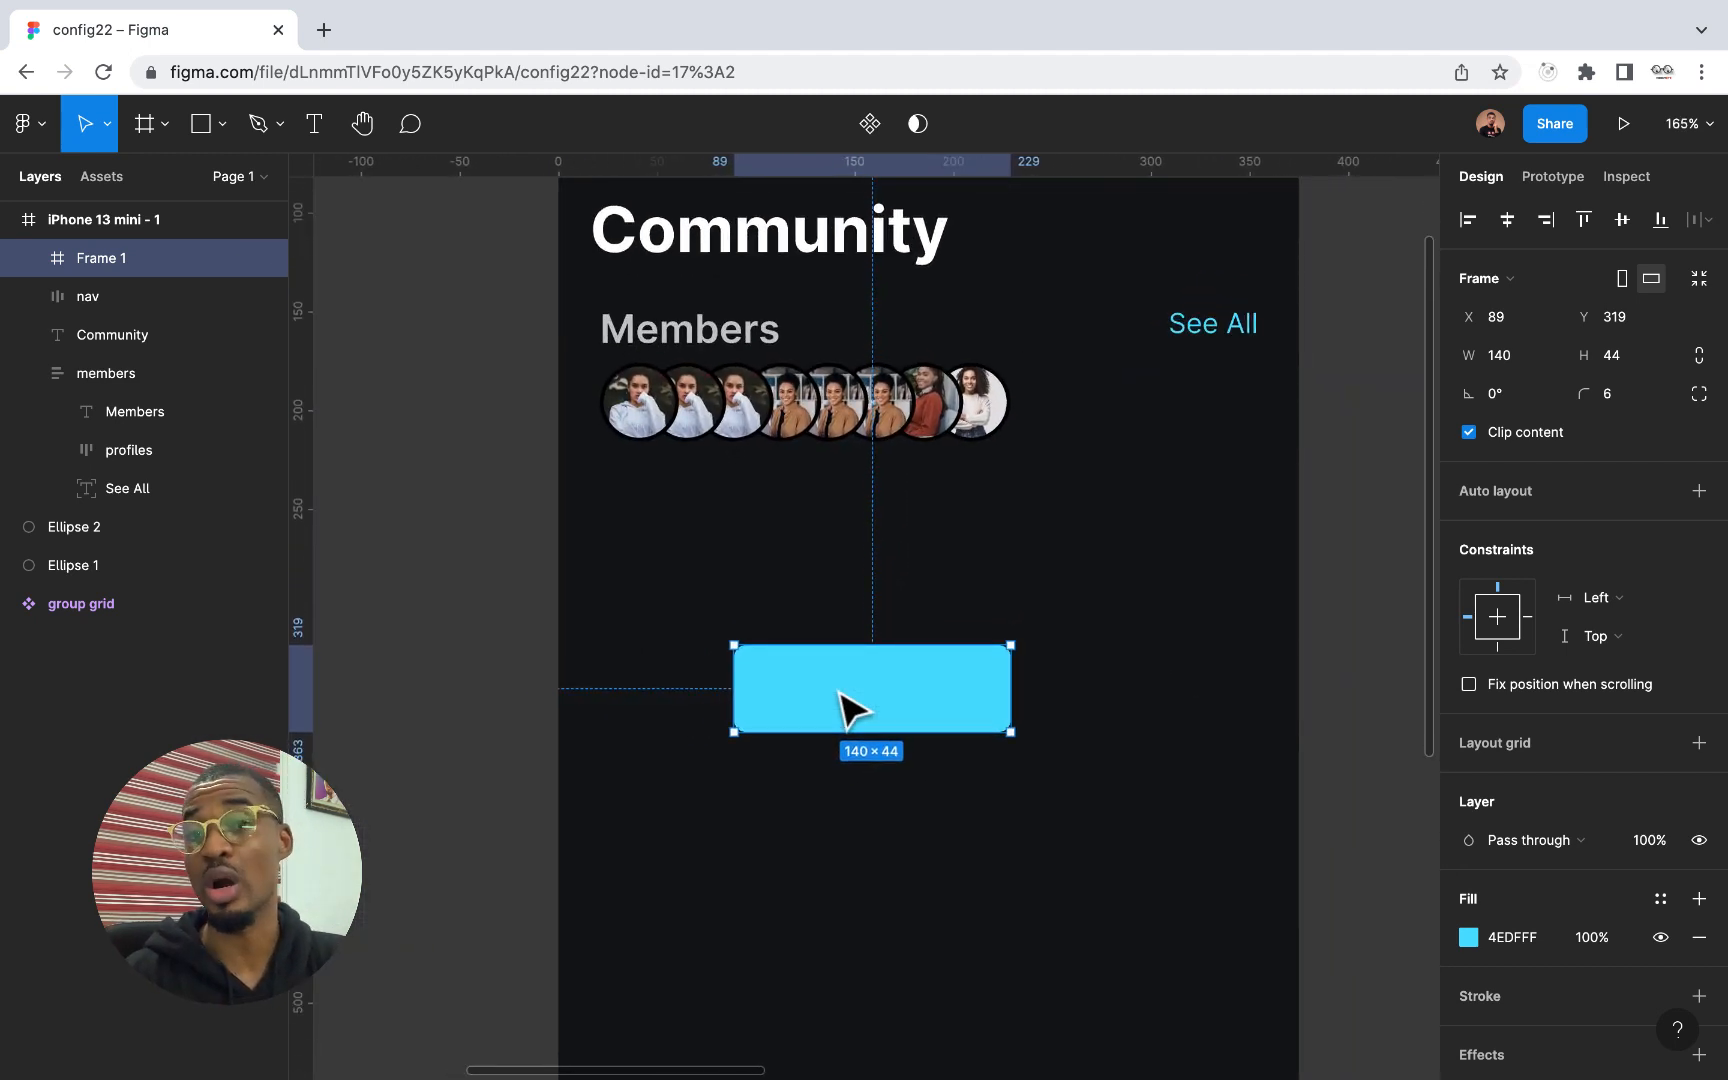
left_click(314, 123)
left_click(861, 692)
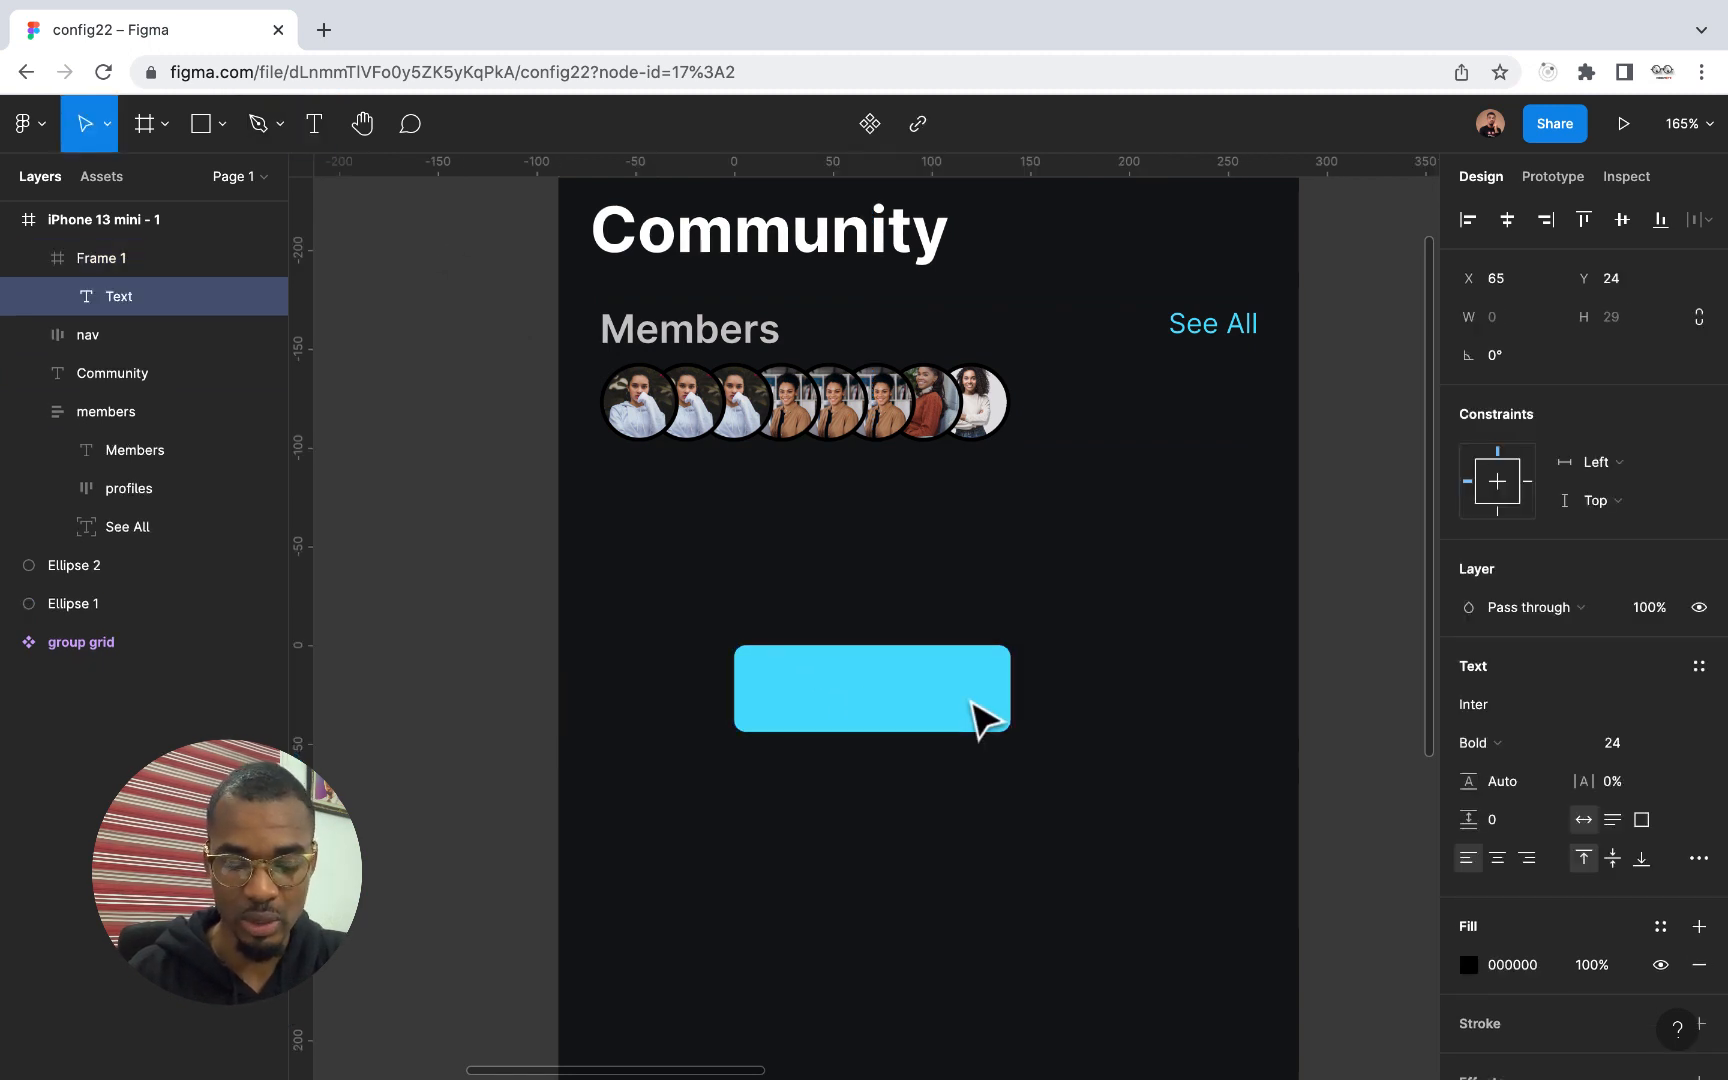
type("Lab")
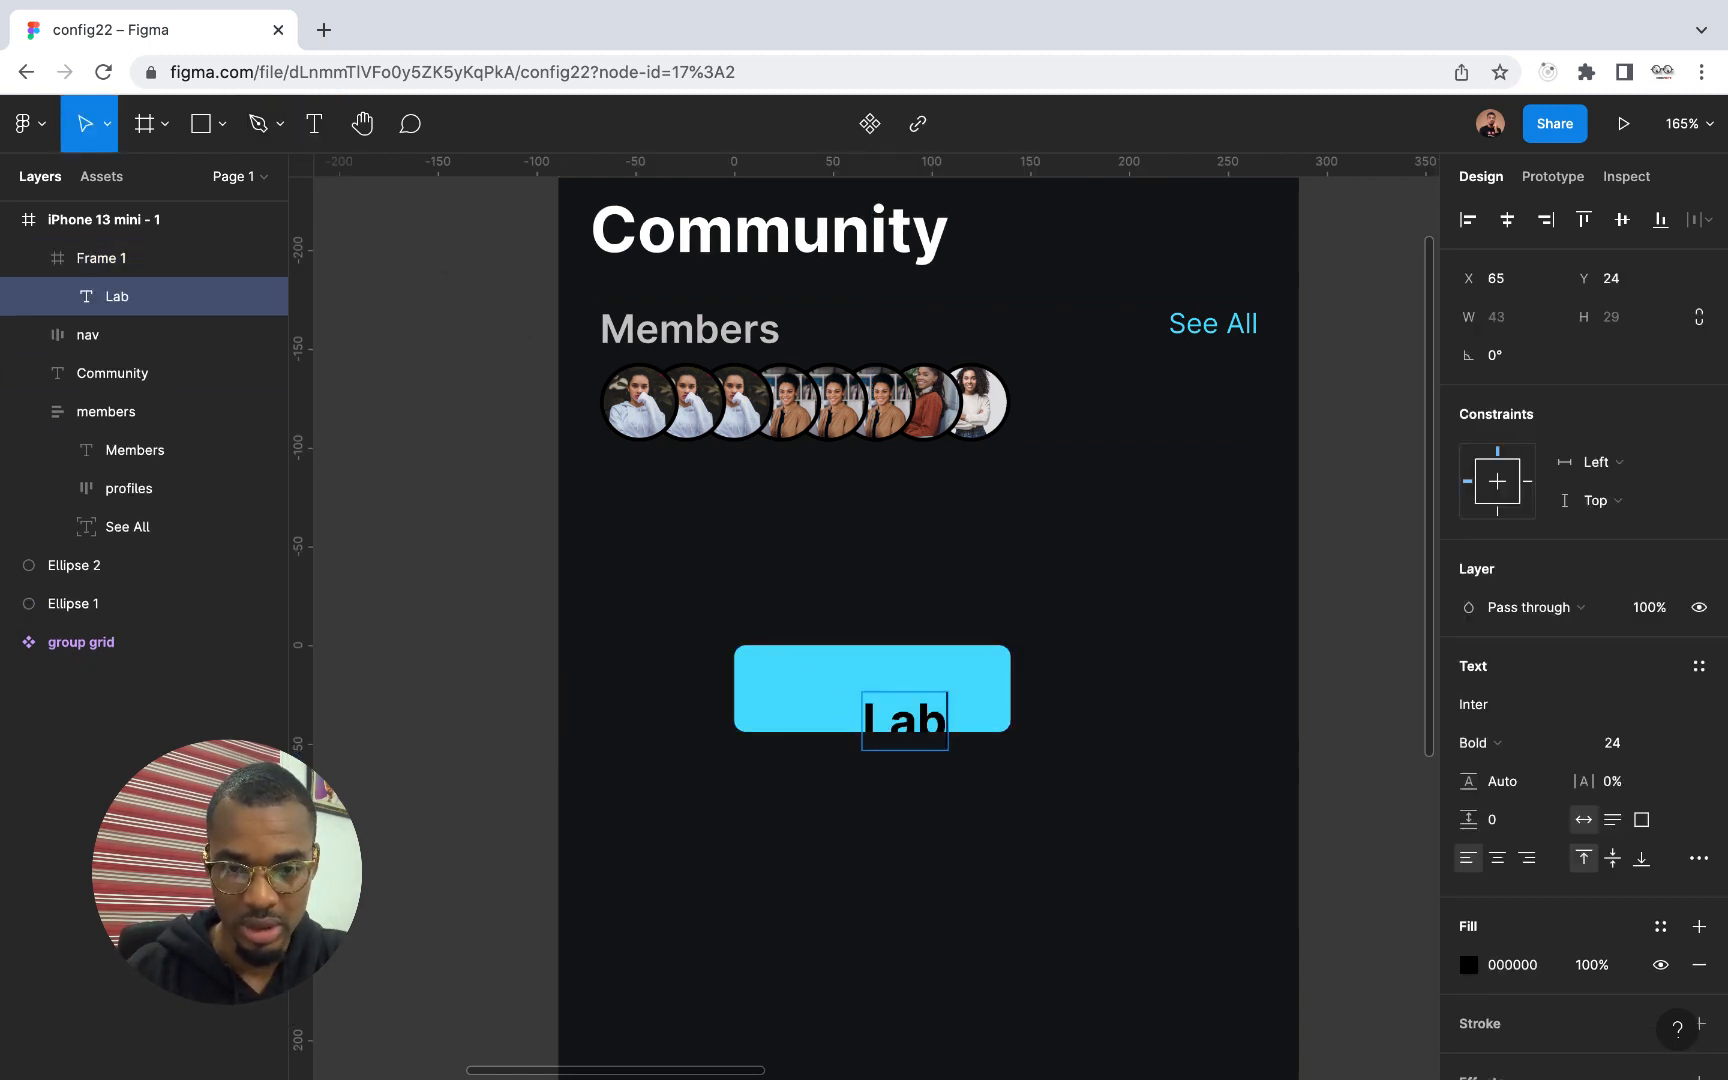
type("el")
key("Escape")
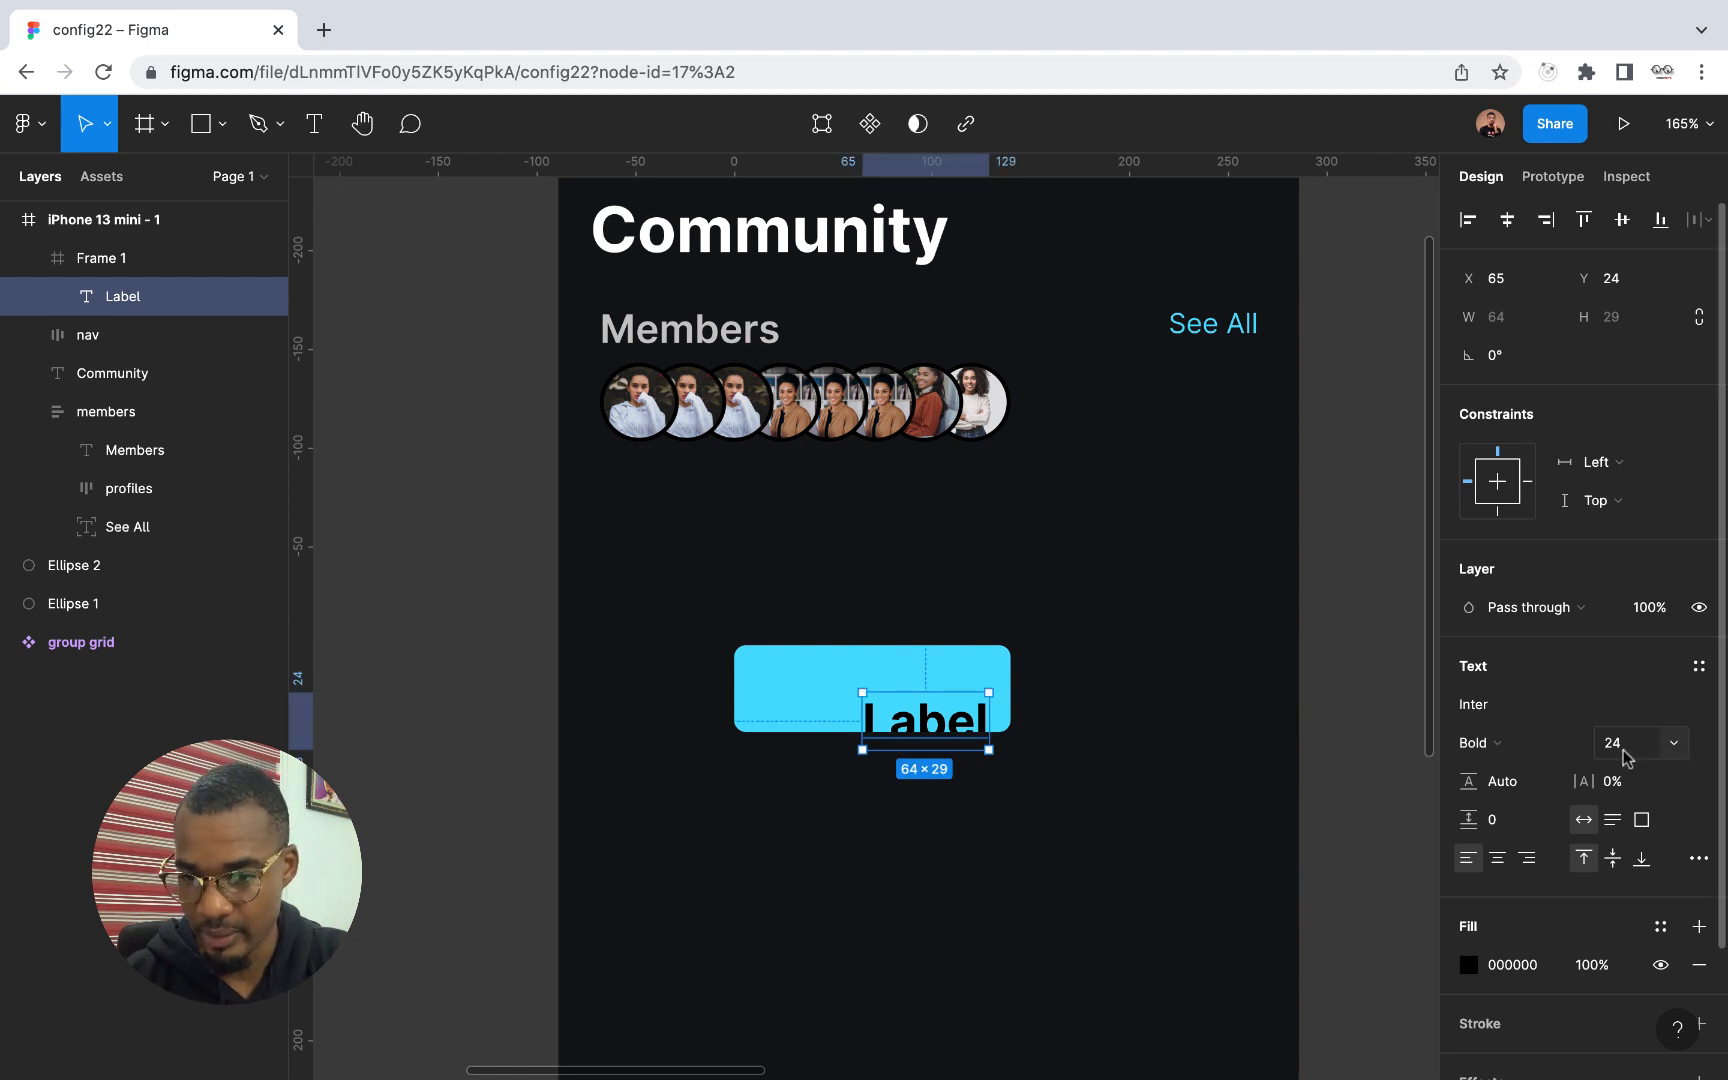
Set the Label text's font size to 16 and center it horizontally and vertically in the blue frame
left_click(1677, 752)
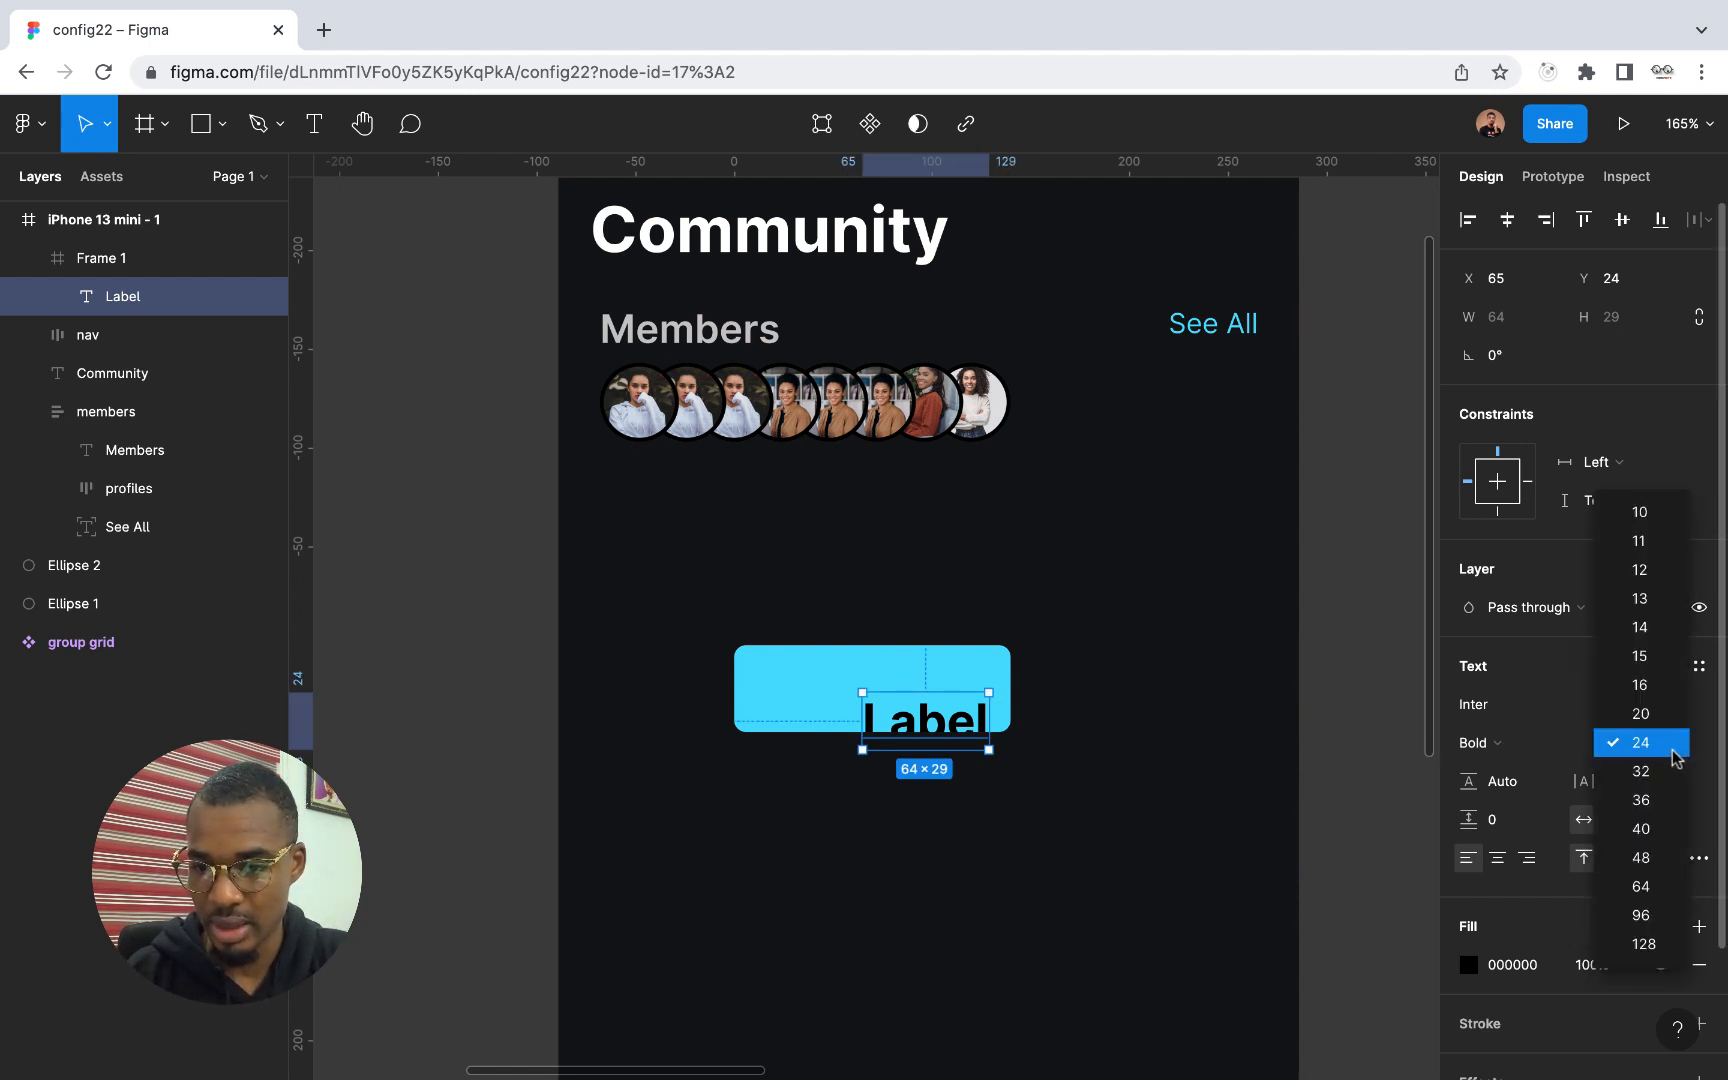
left_click(1649, 684)
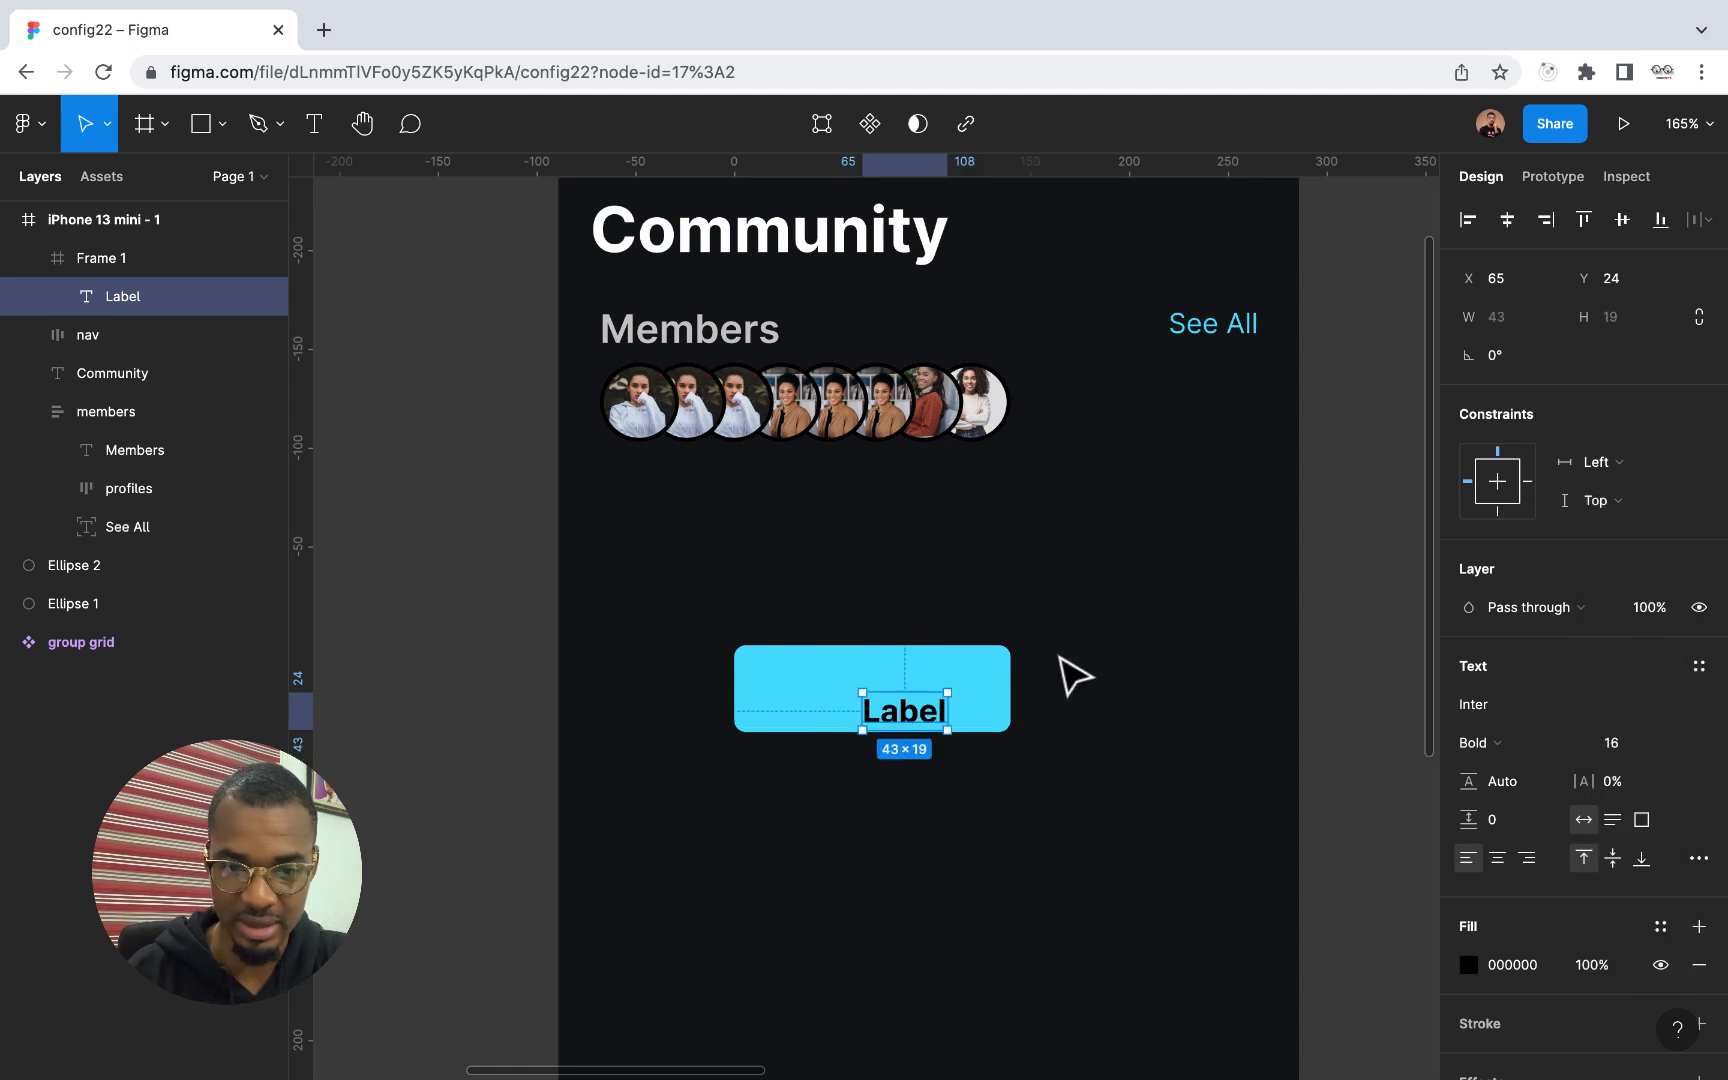
left_click(1510, 224)
left_click(1622, 221)
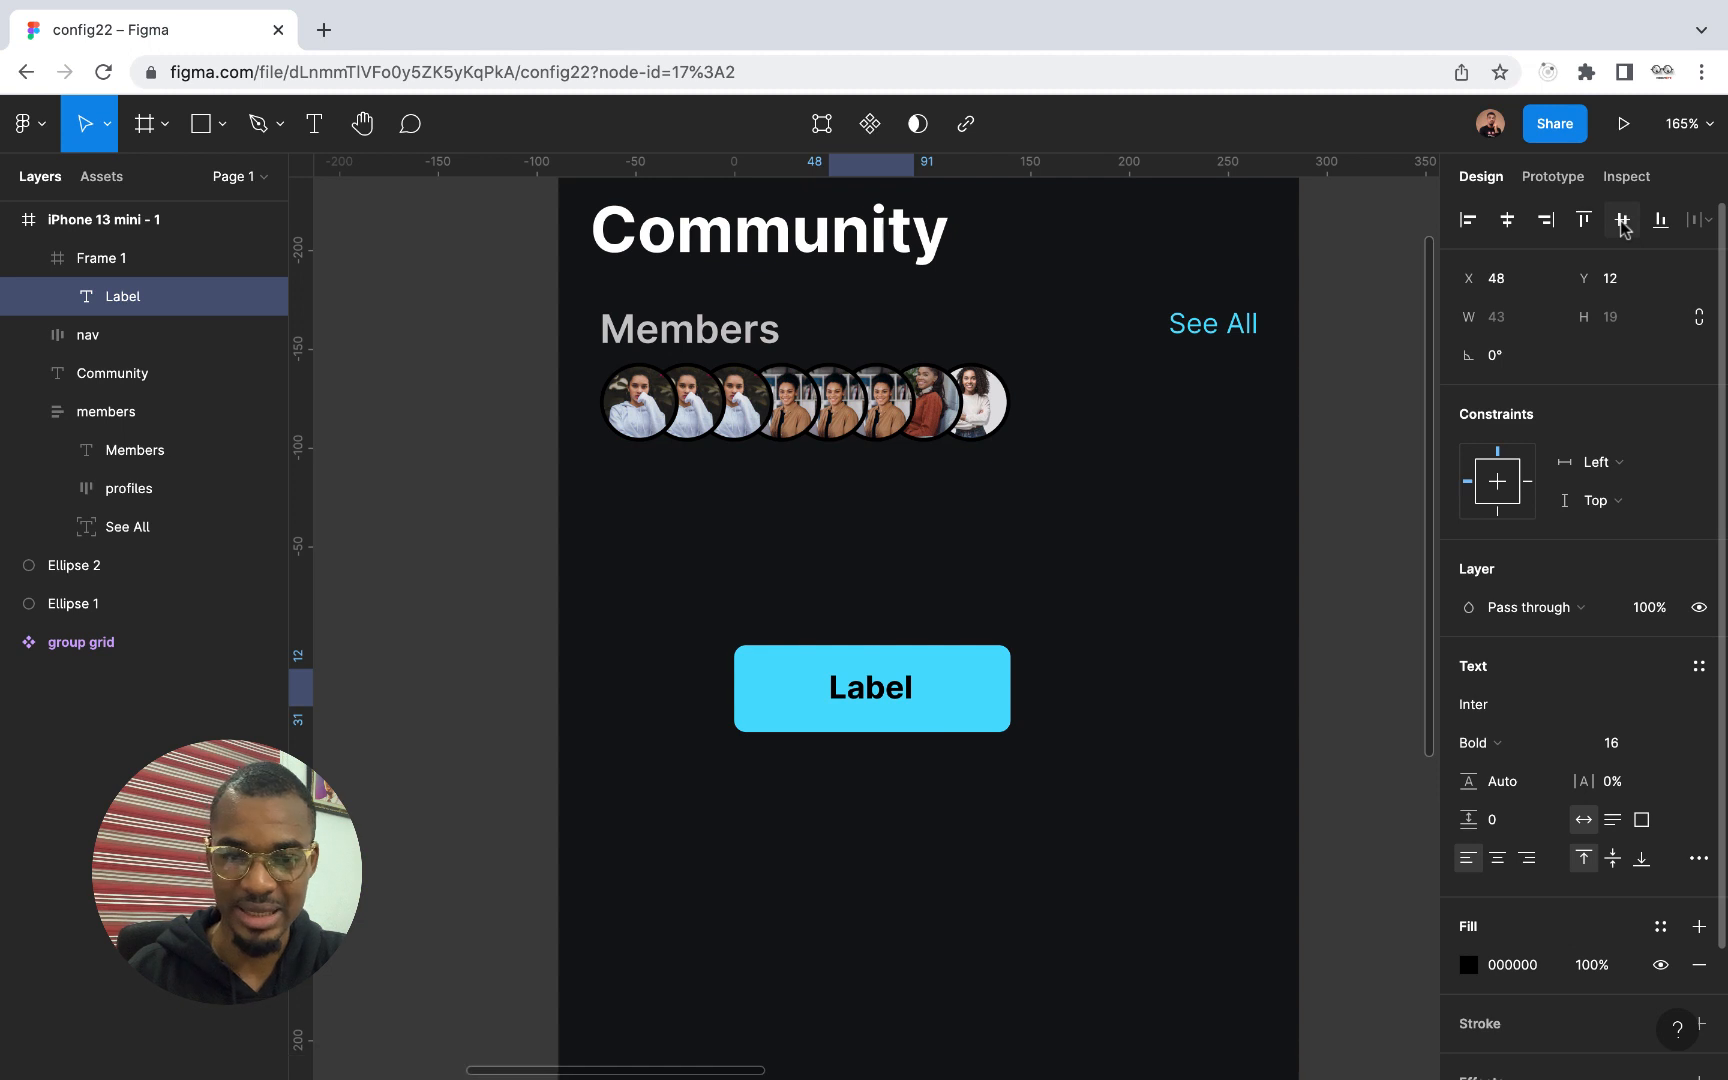
Change the Label text's fill to white, FFFFFF
left_click(1468, 964)
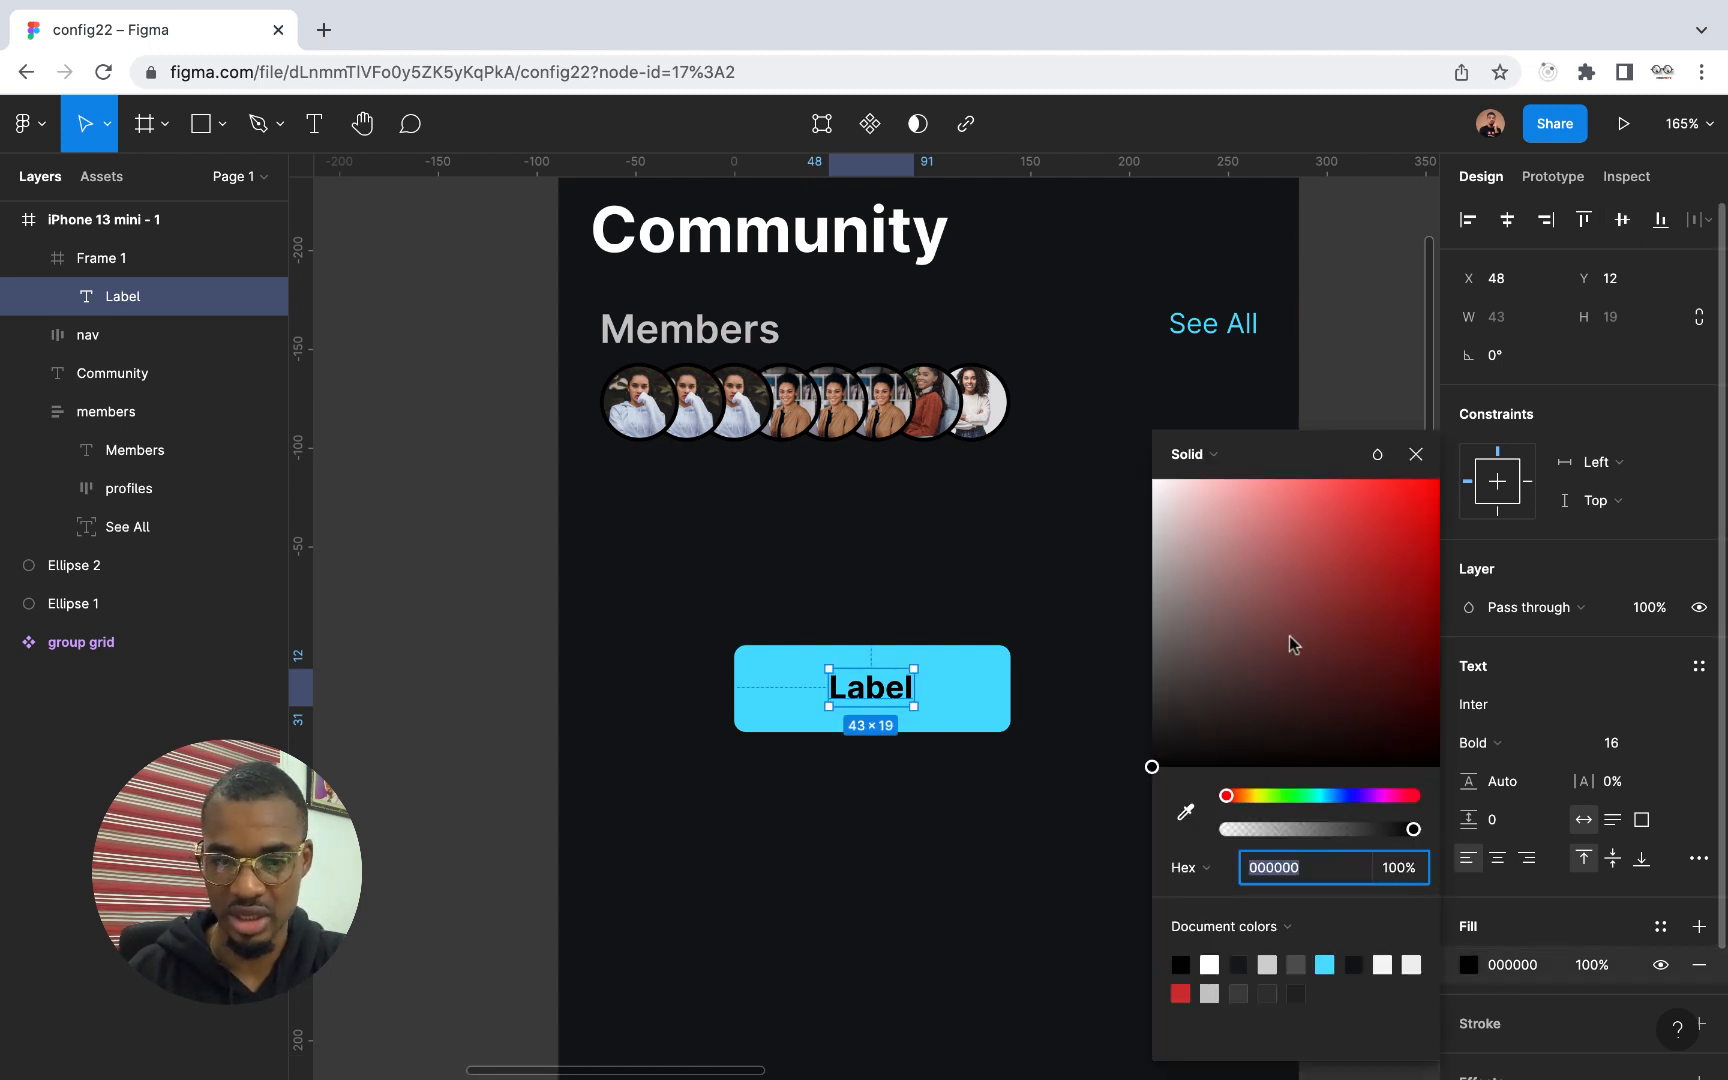
left_click_drag(1289, 634, 1146, 470)
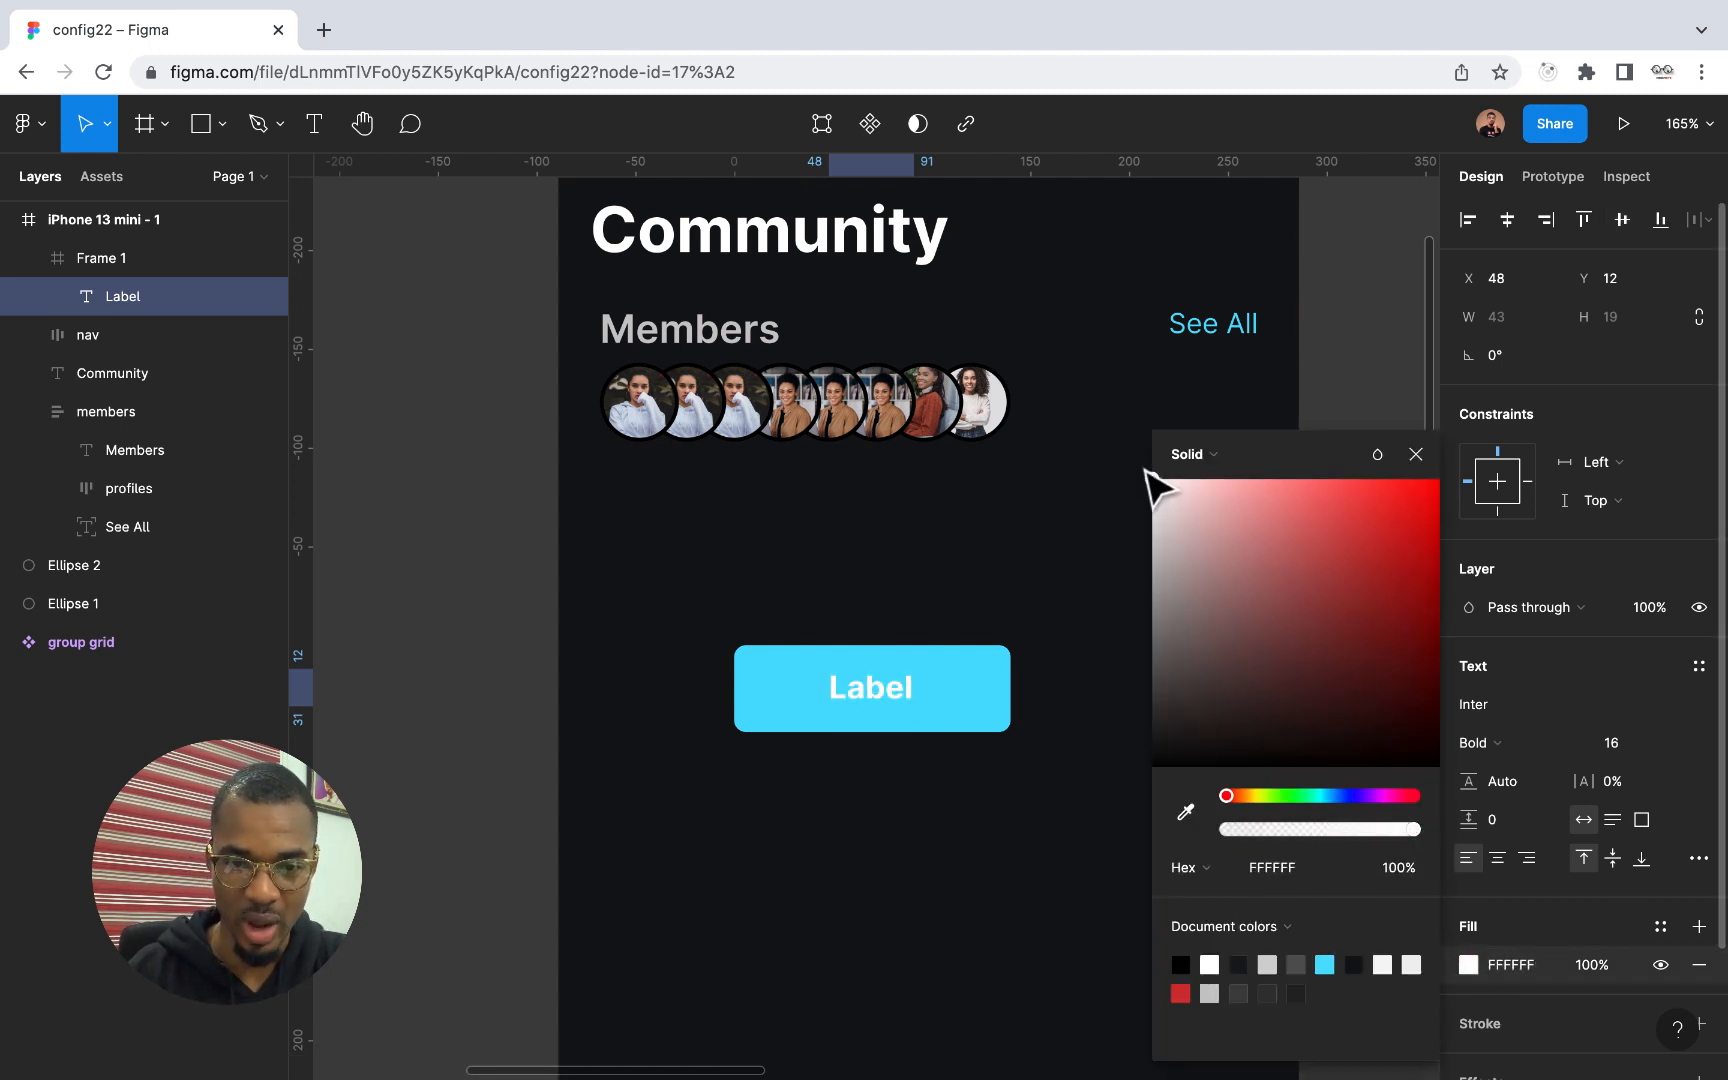
left_click(1416, 454)
Darken the blue frame's fill to 06B6DD
left_click(1005, 712)
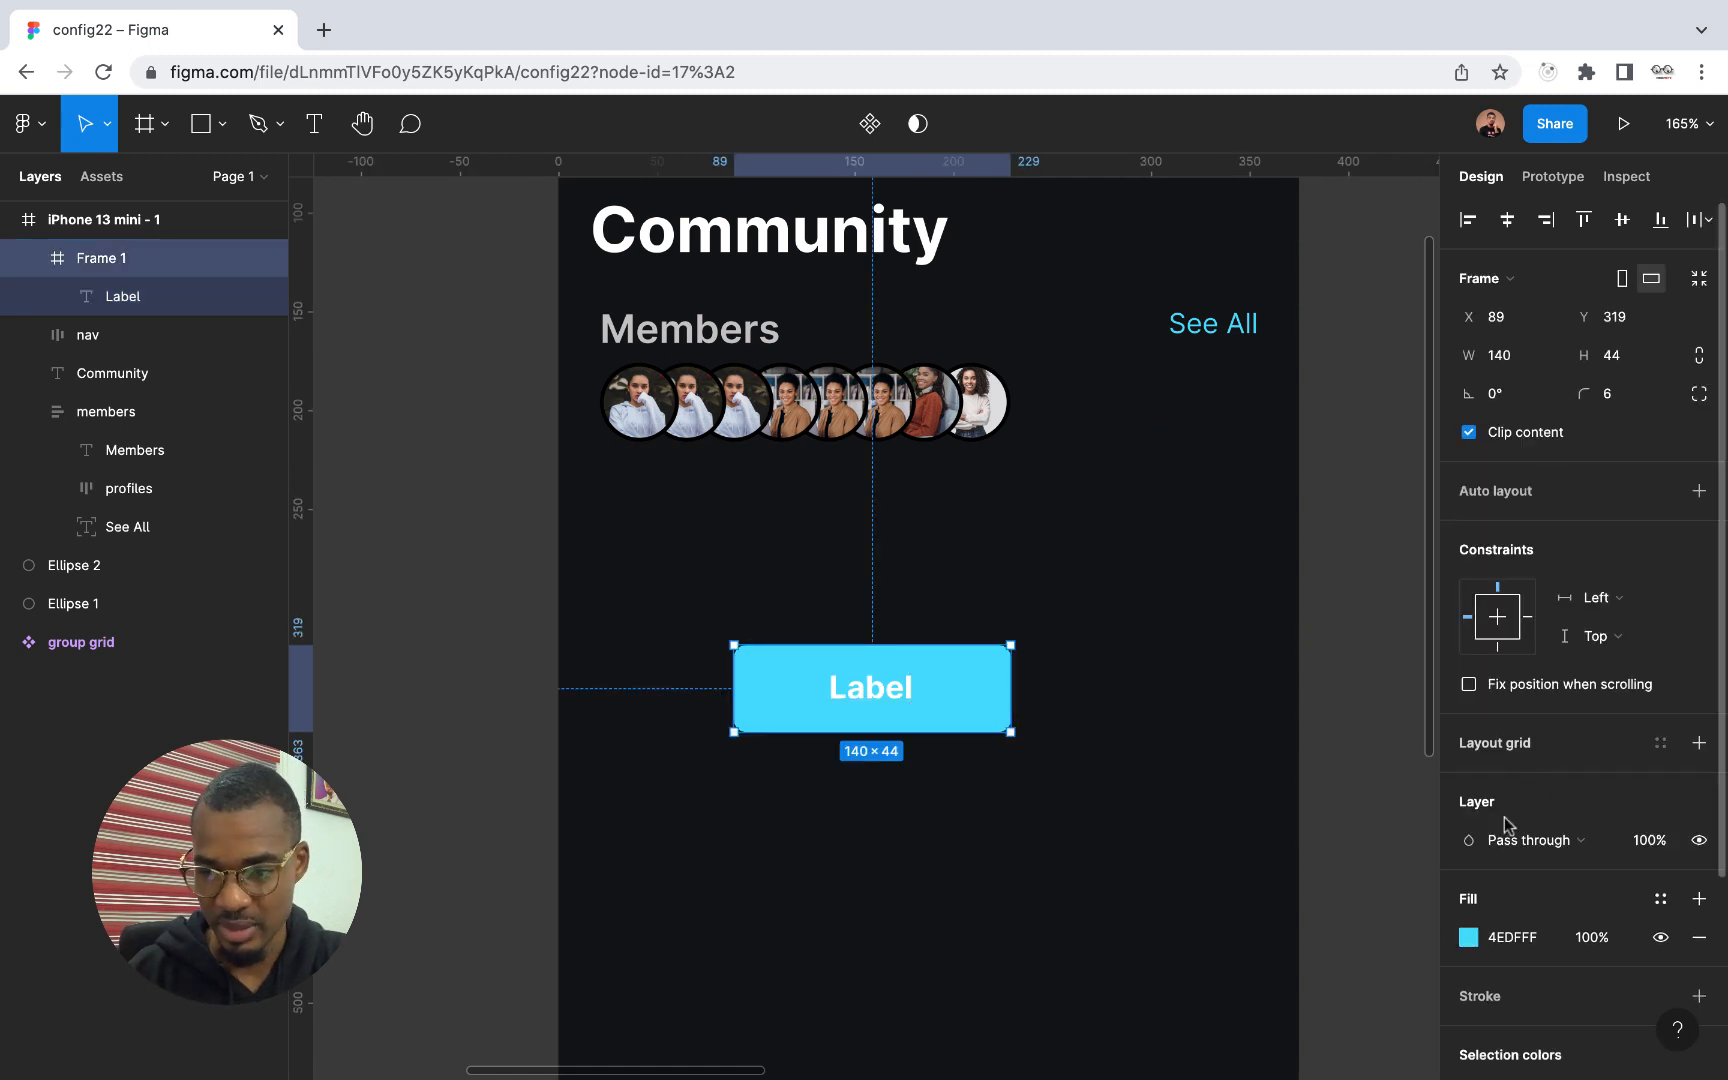
left_click(1468, 937)
left_click_drag(1354, 482, 1432, 518)
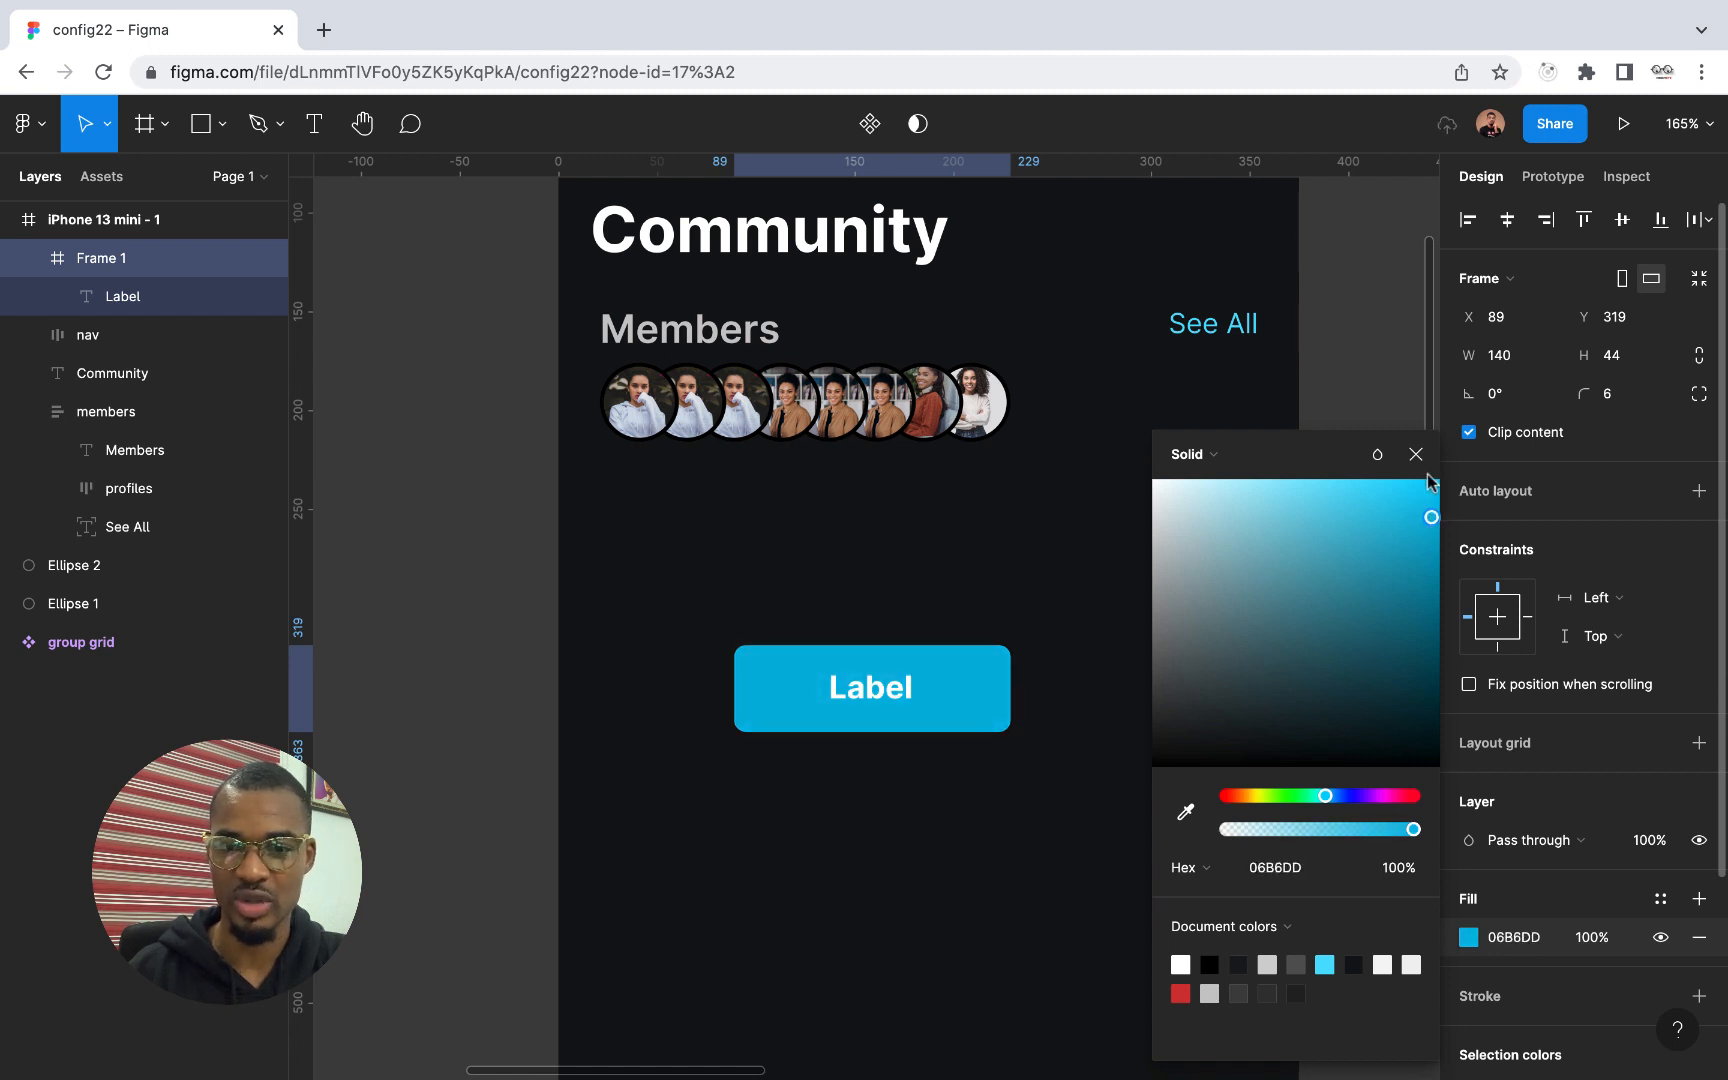
left_click(1417, 455)
Rename the blue frame's layer as "button"
scroll(1050, 880, "down", 5)
scroll(1050, 880, "up", 4)
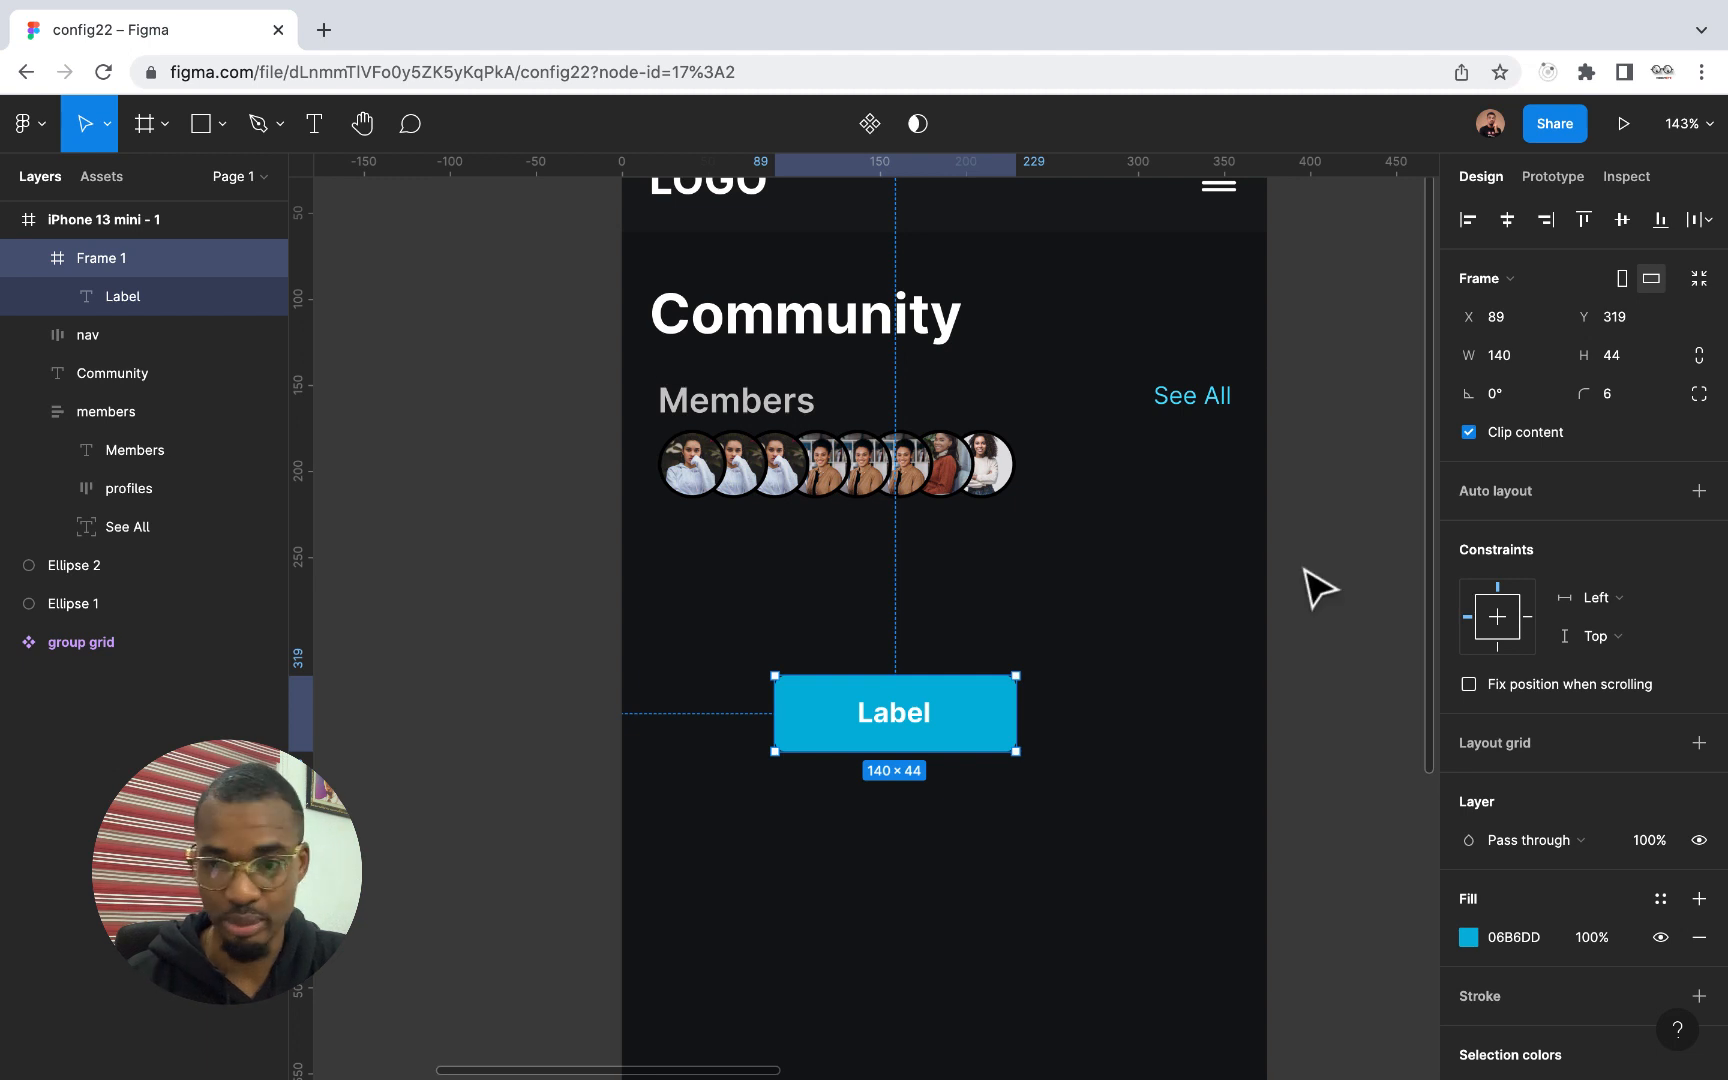
double_click(120, 258)
type("butt")
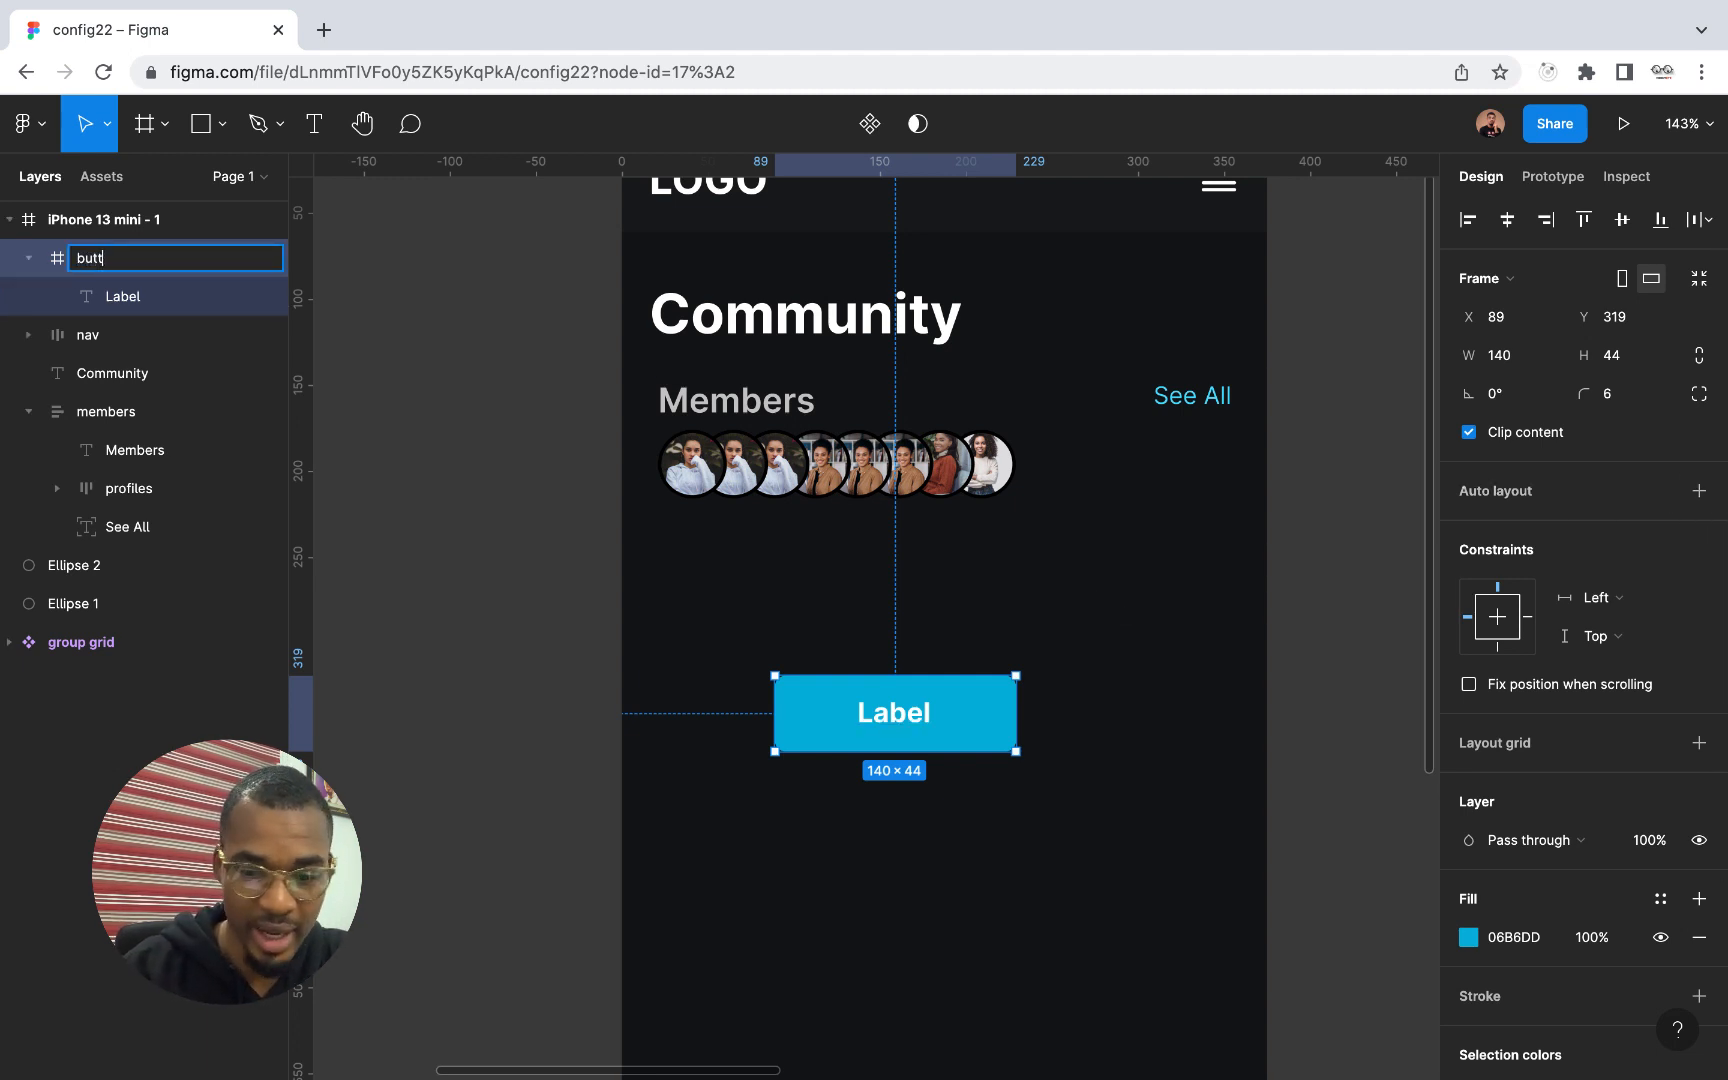
type("on")
key("Return")
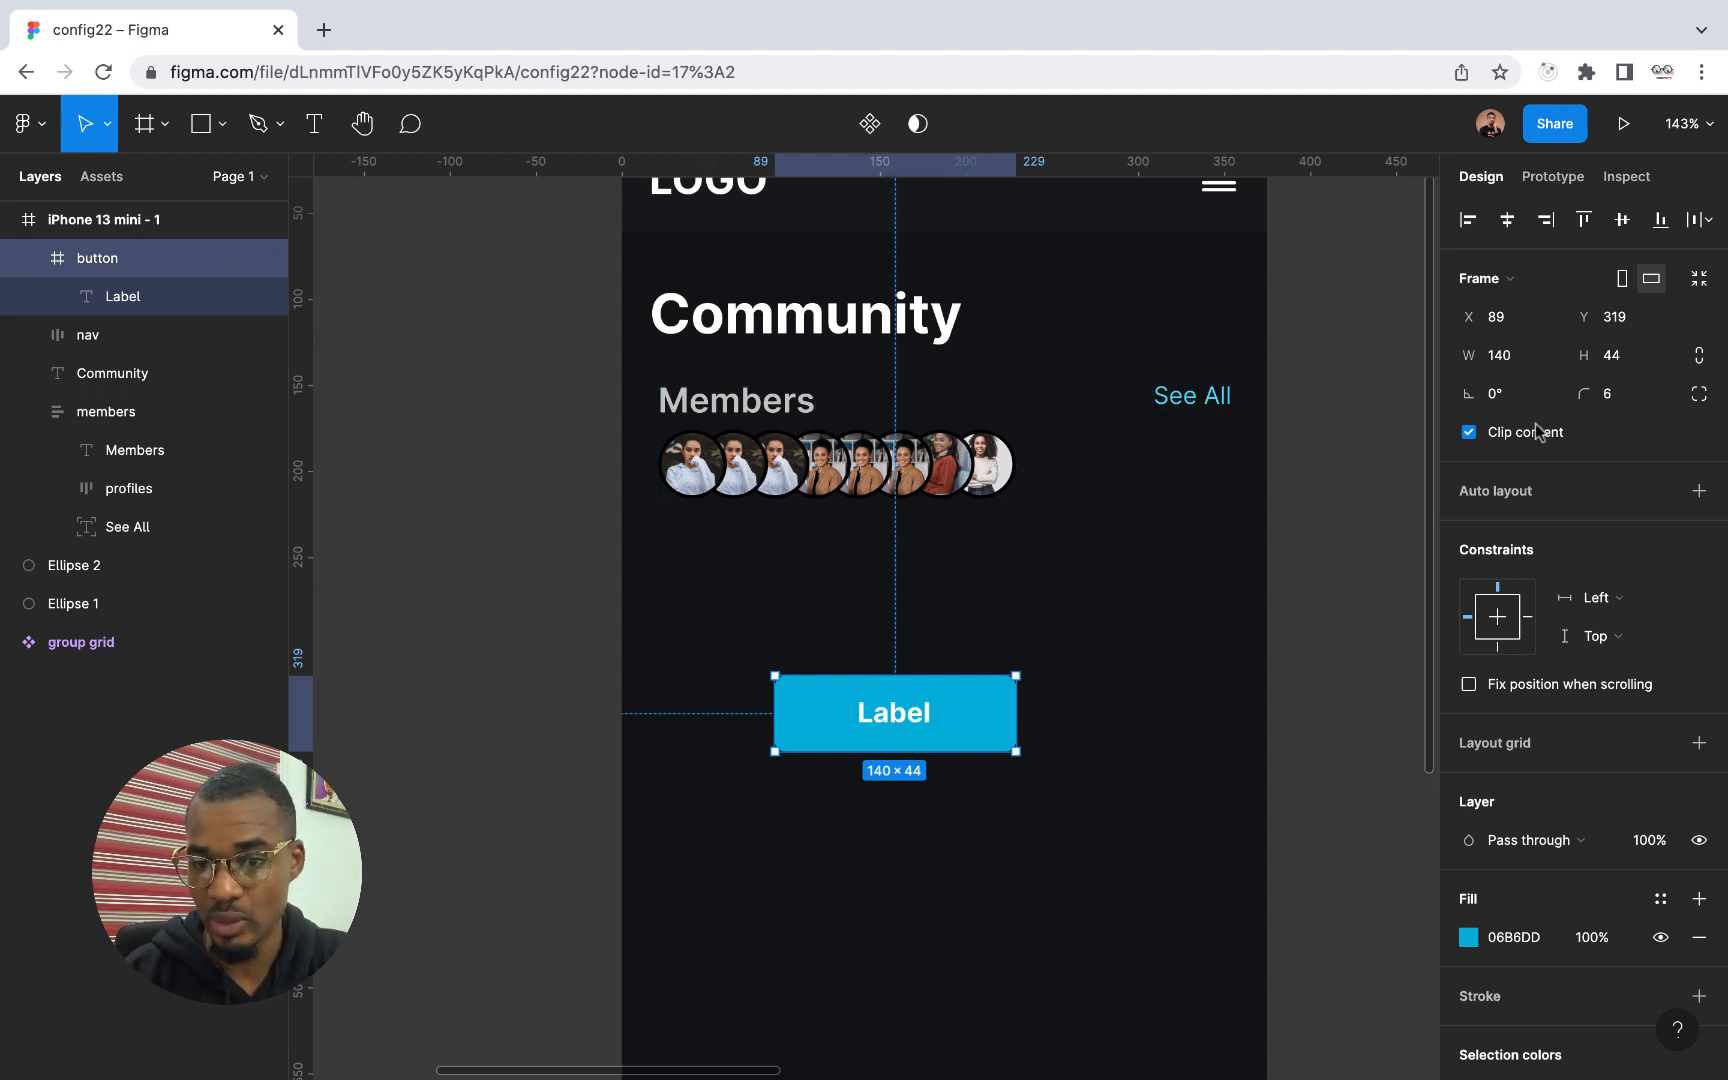
Add auto layout to the button frame with a vertical padding of 10 and a horizontal padding of 30
left_click(1697, 492)
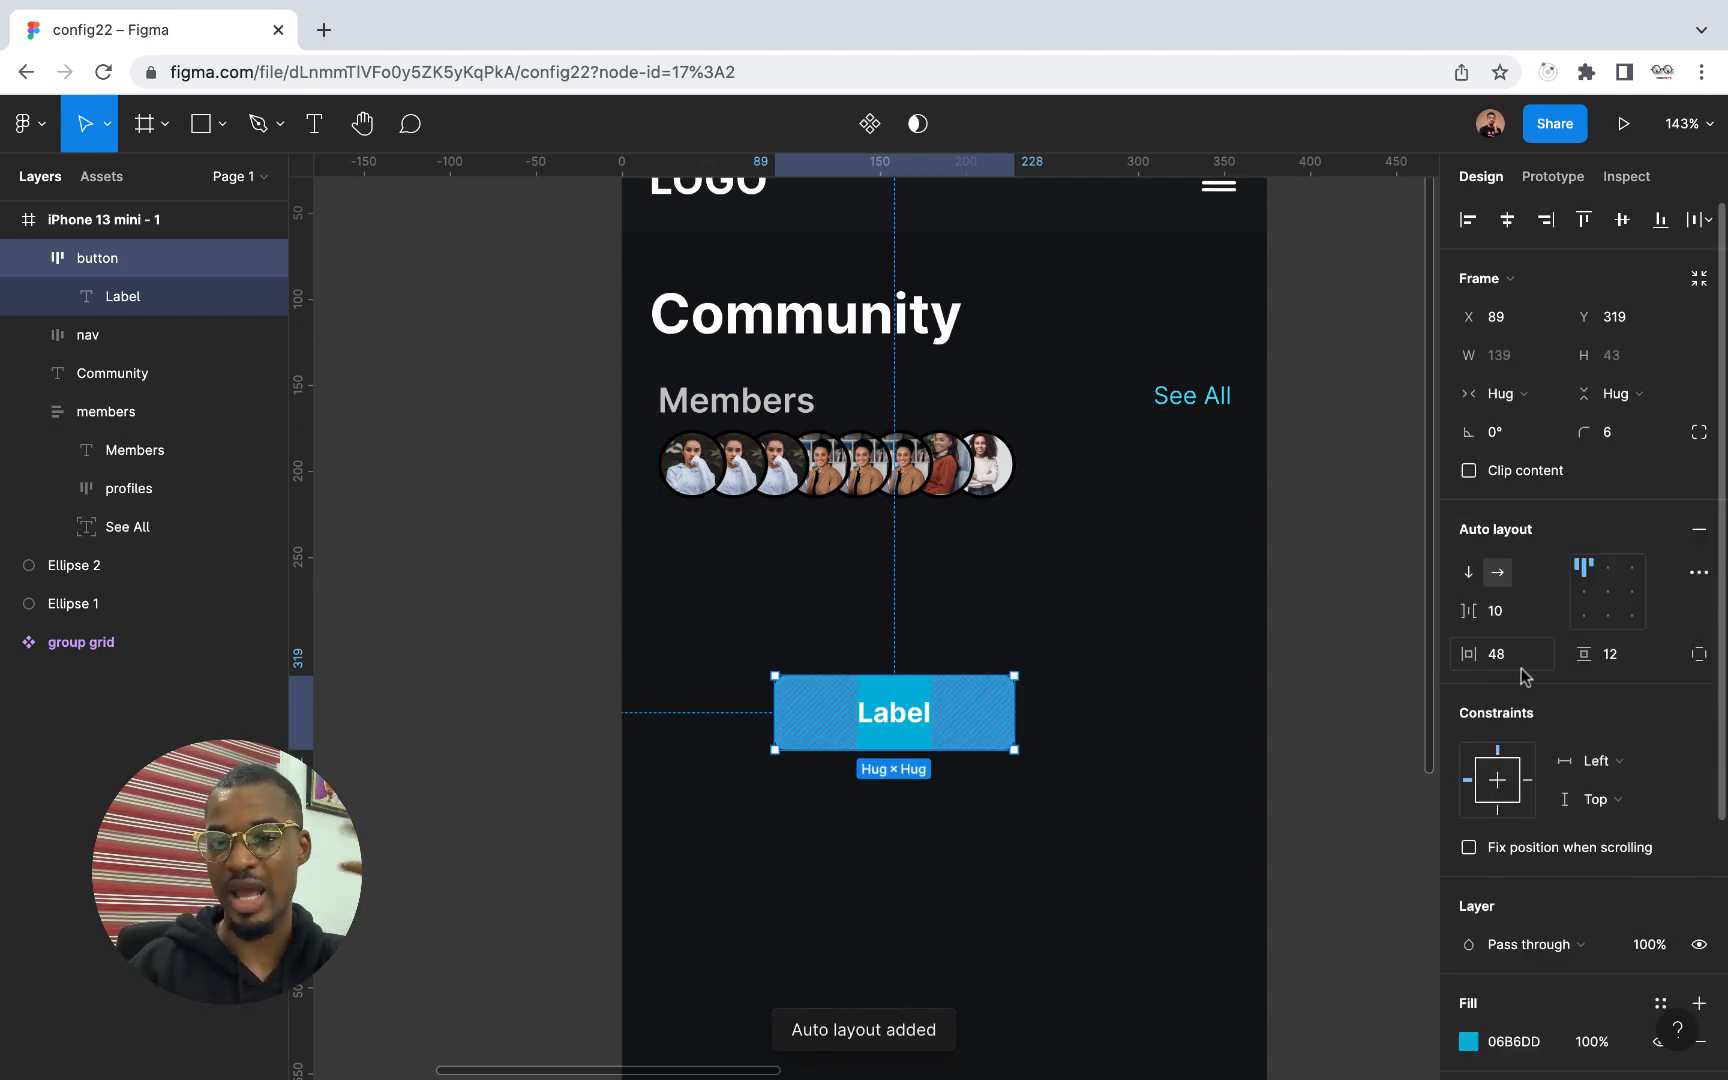
left_click(1622, 655)
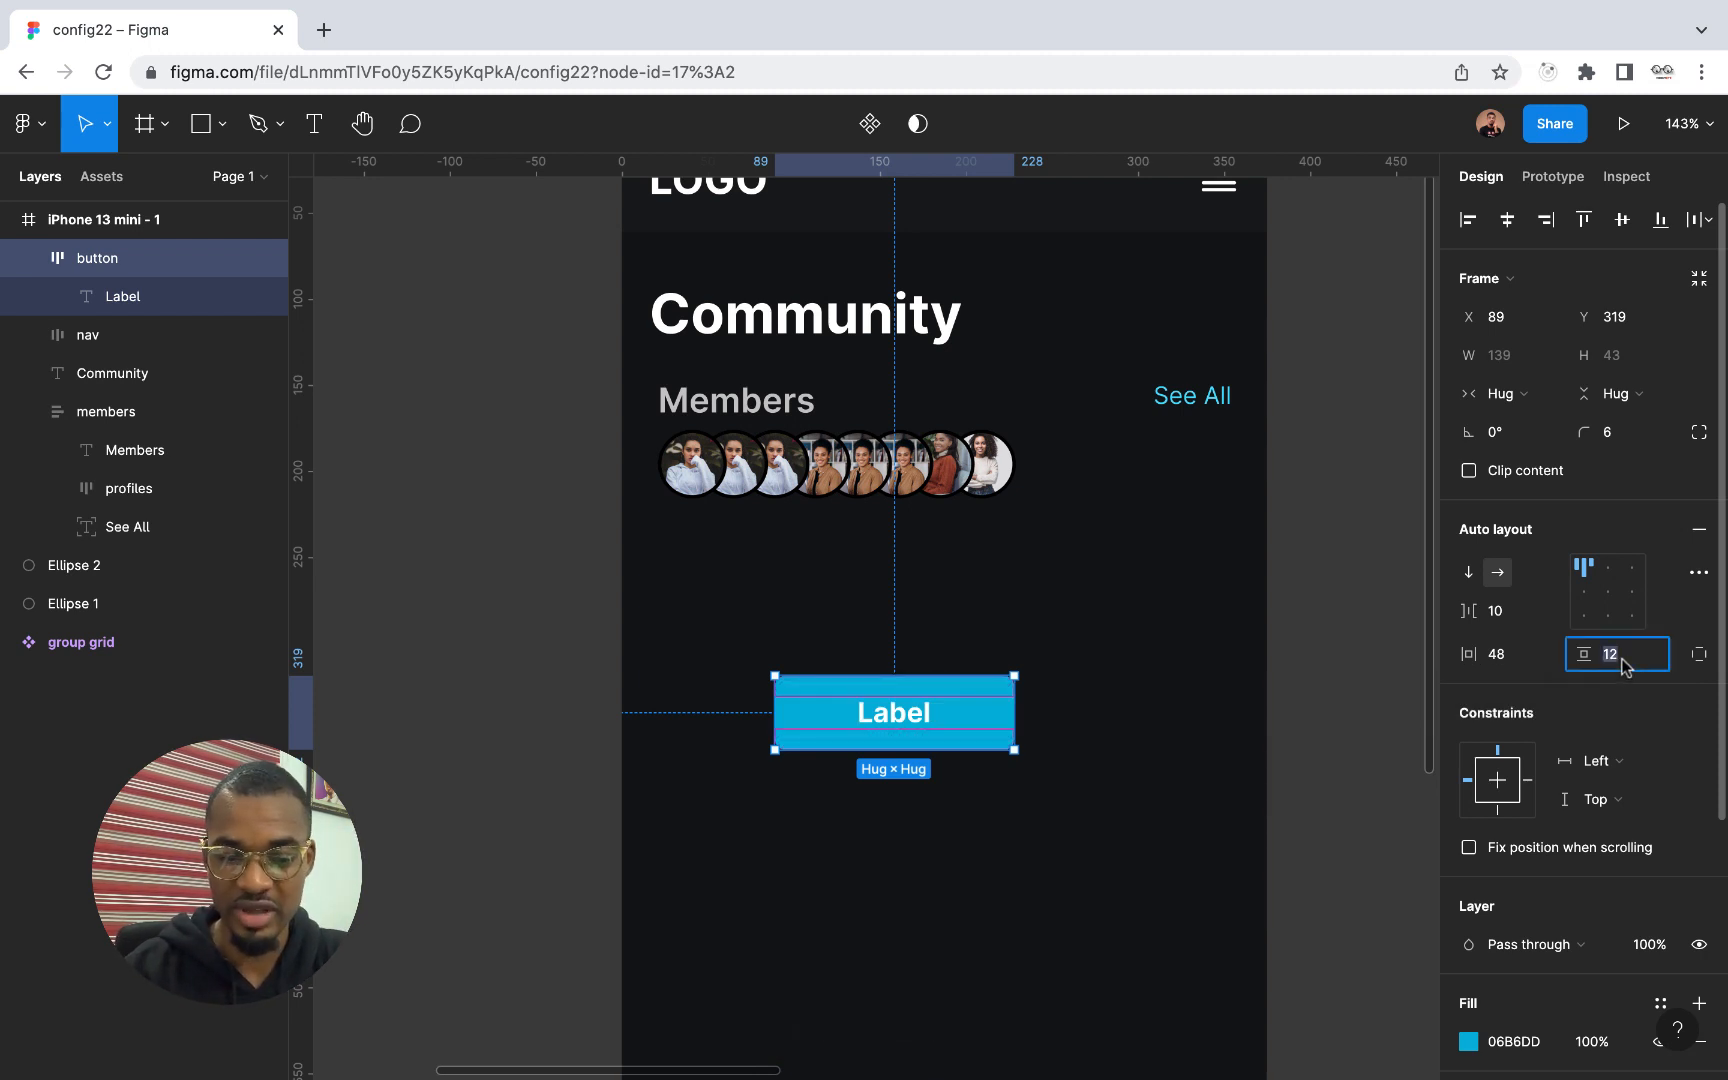
type("10")
key("Return")
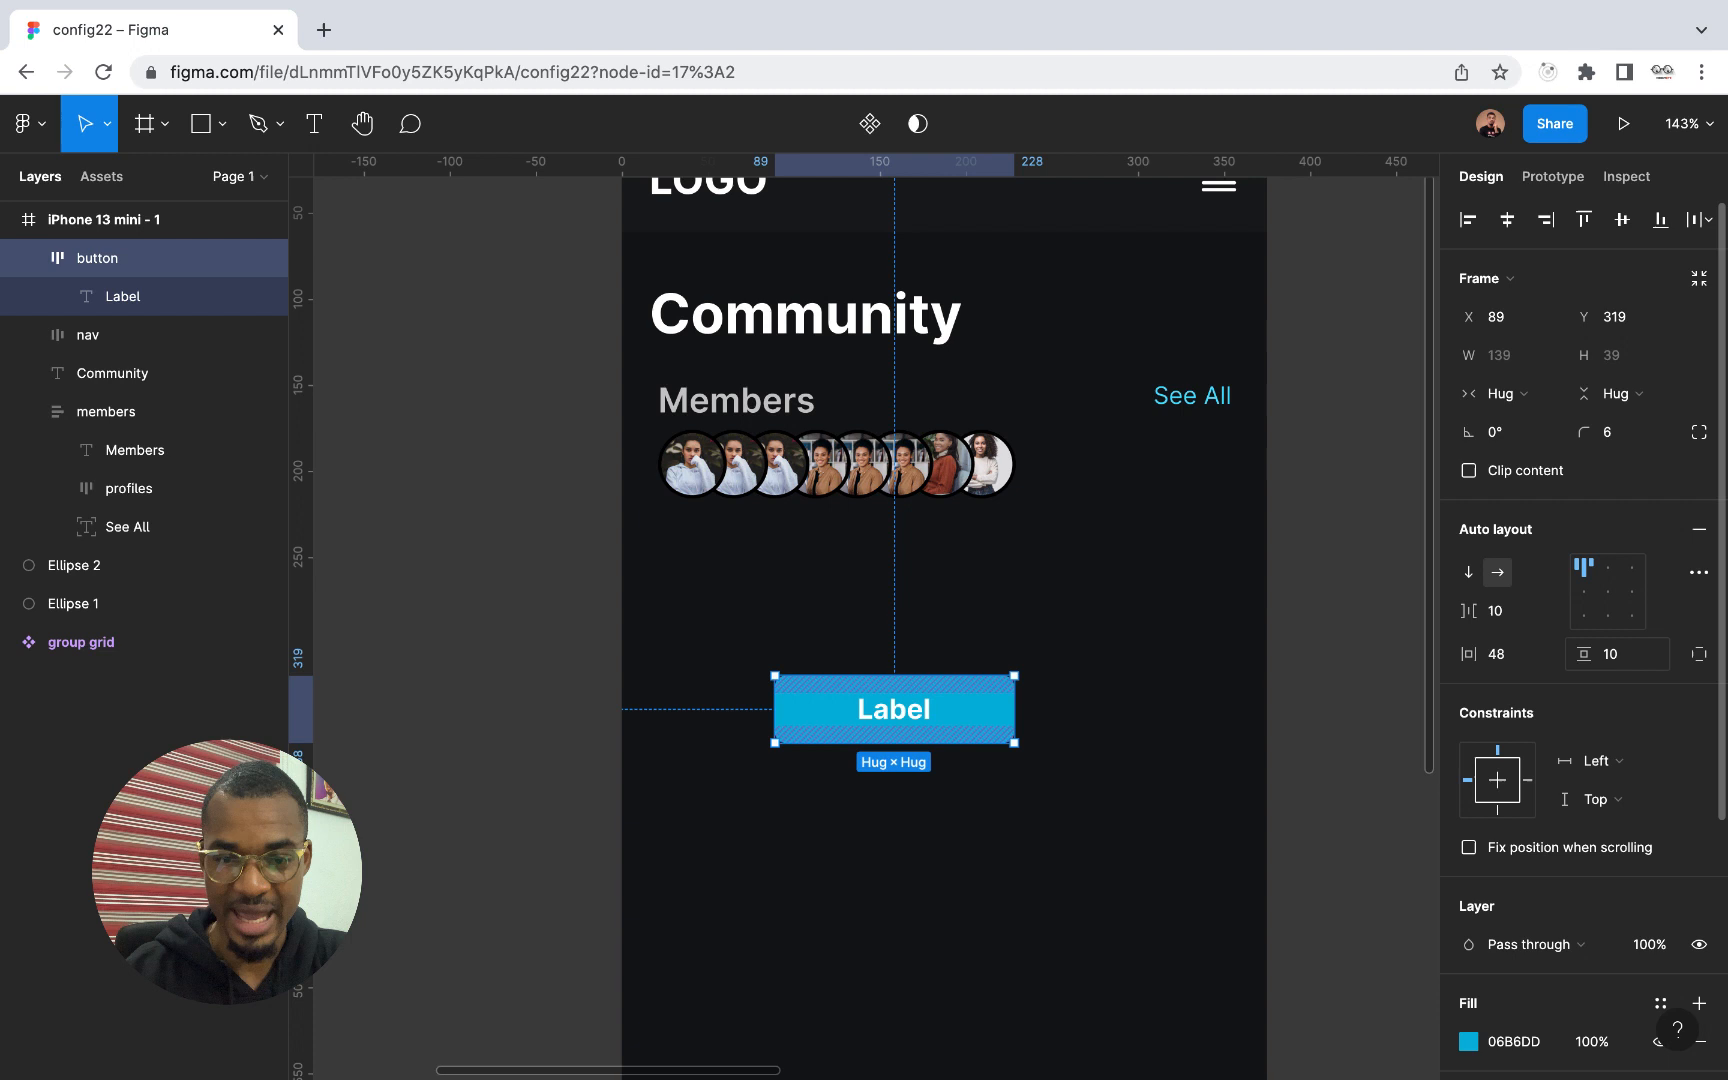
left_click(1492, 655)
key("Return")
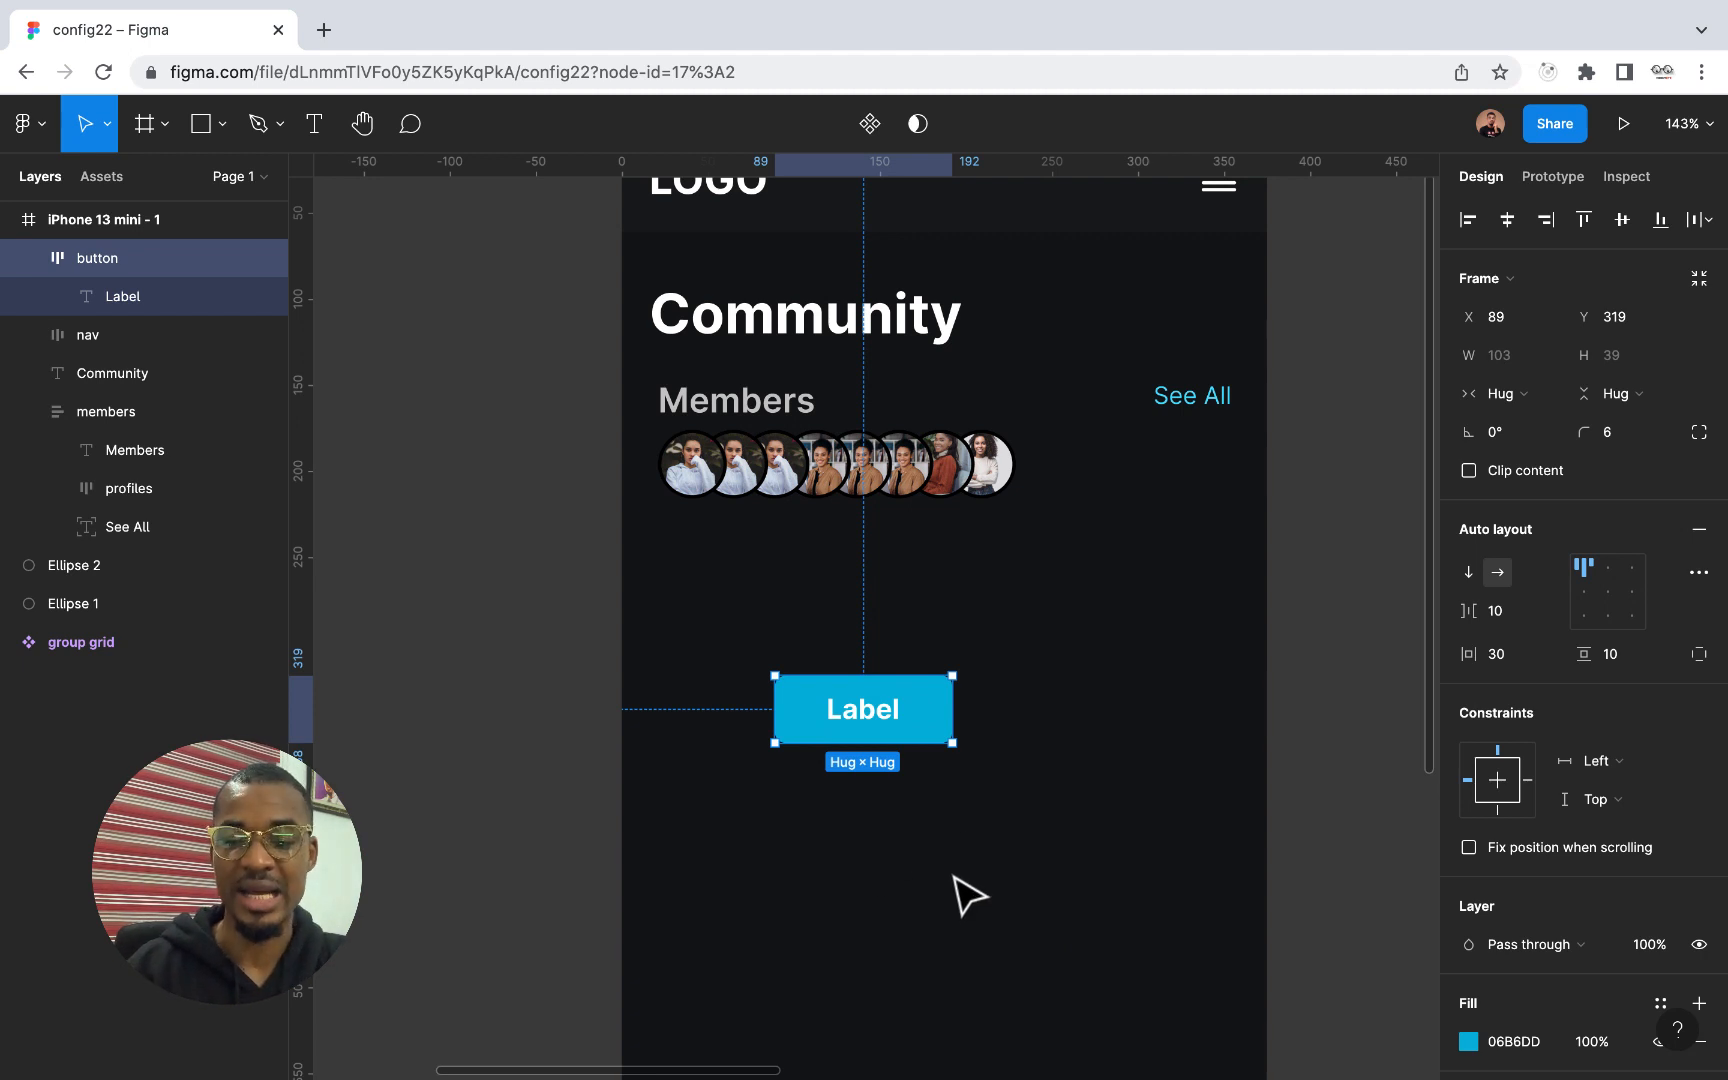
Inspect the button's right padding up close on the canvas without changing its value
scroll(897, 816, "up", 10, "ctrl")
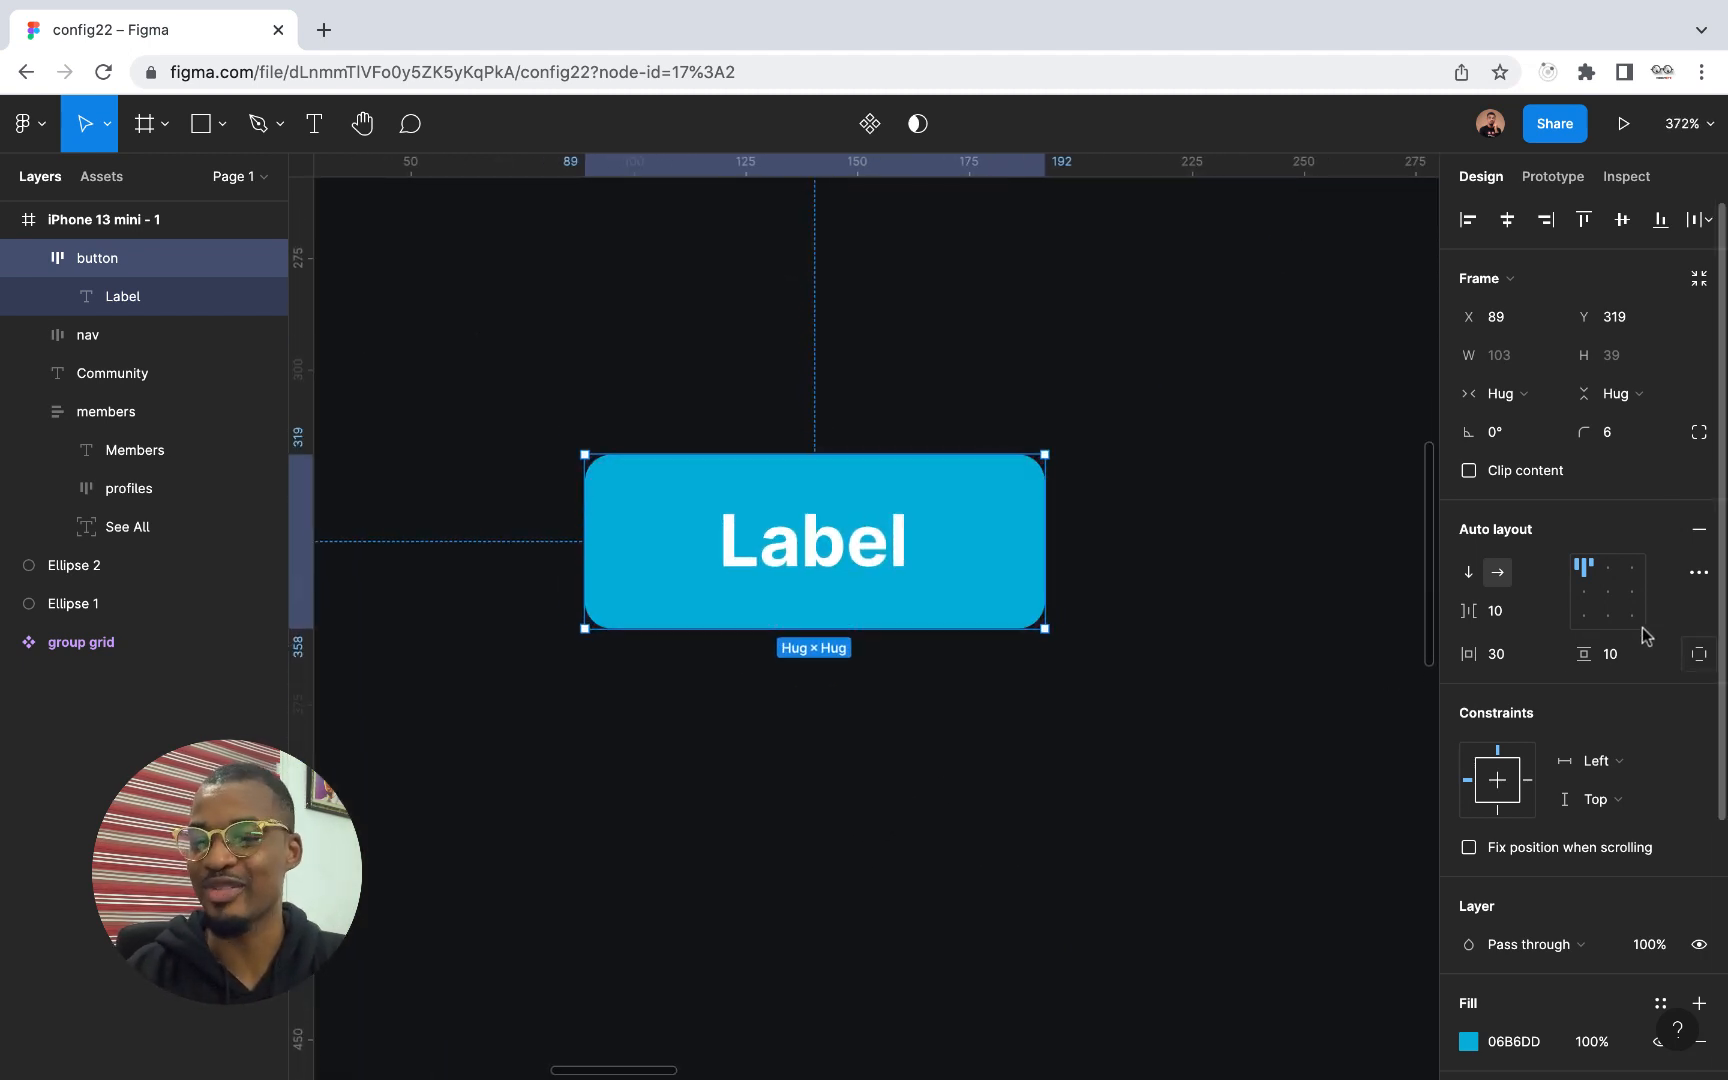
left_click(1008, 546)
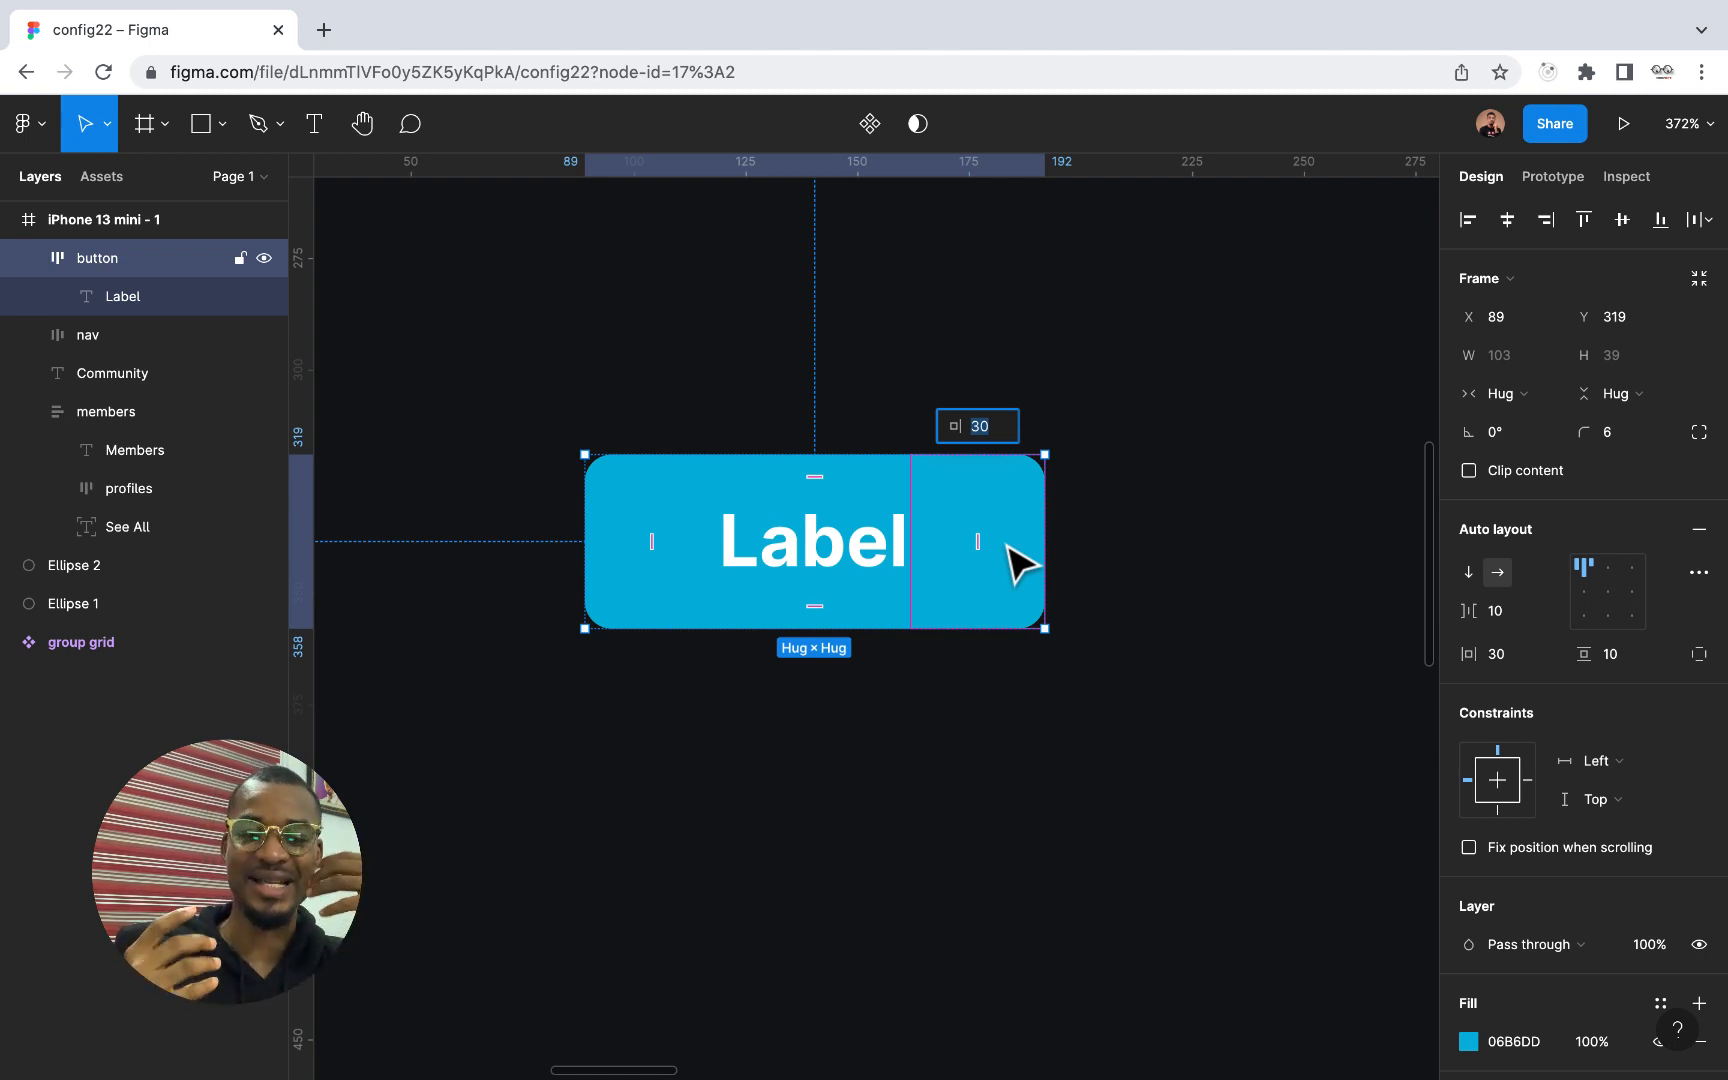
left_click(990, 825)
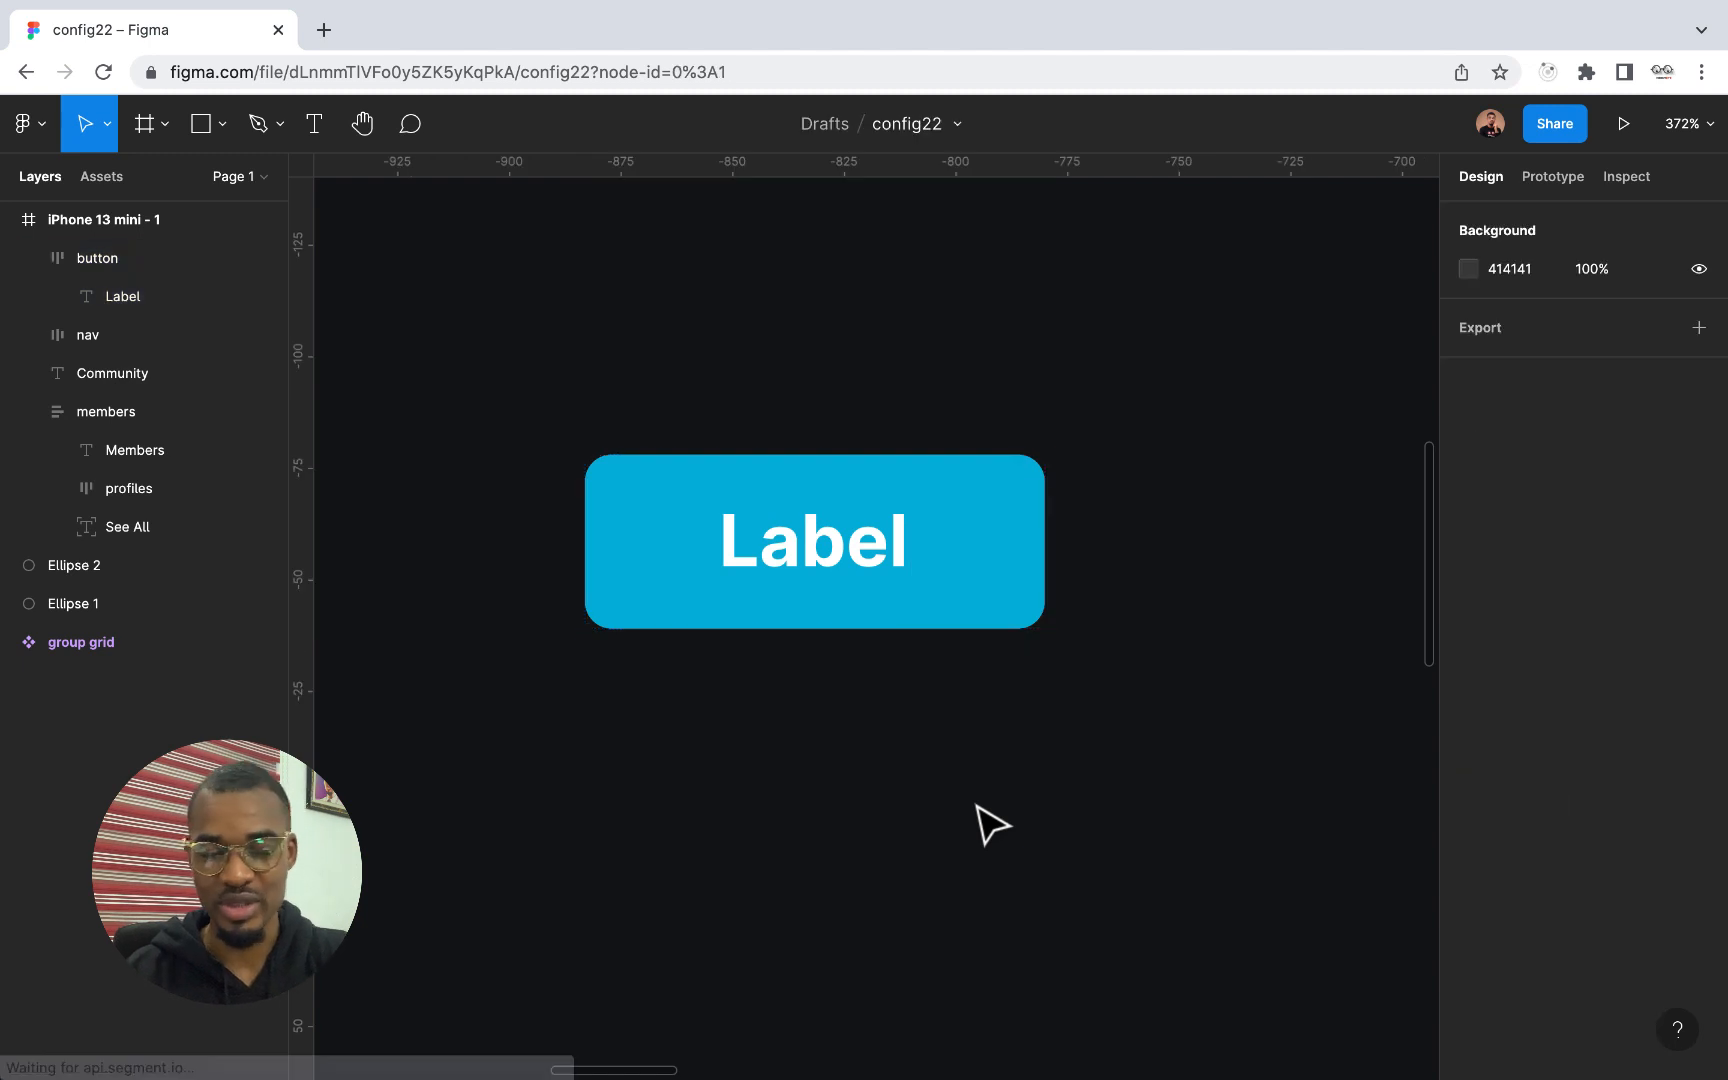
scroll(990, 825, "down", 10)
scroll(990, 825, "up", 3)
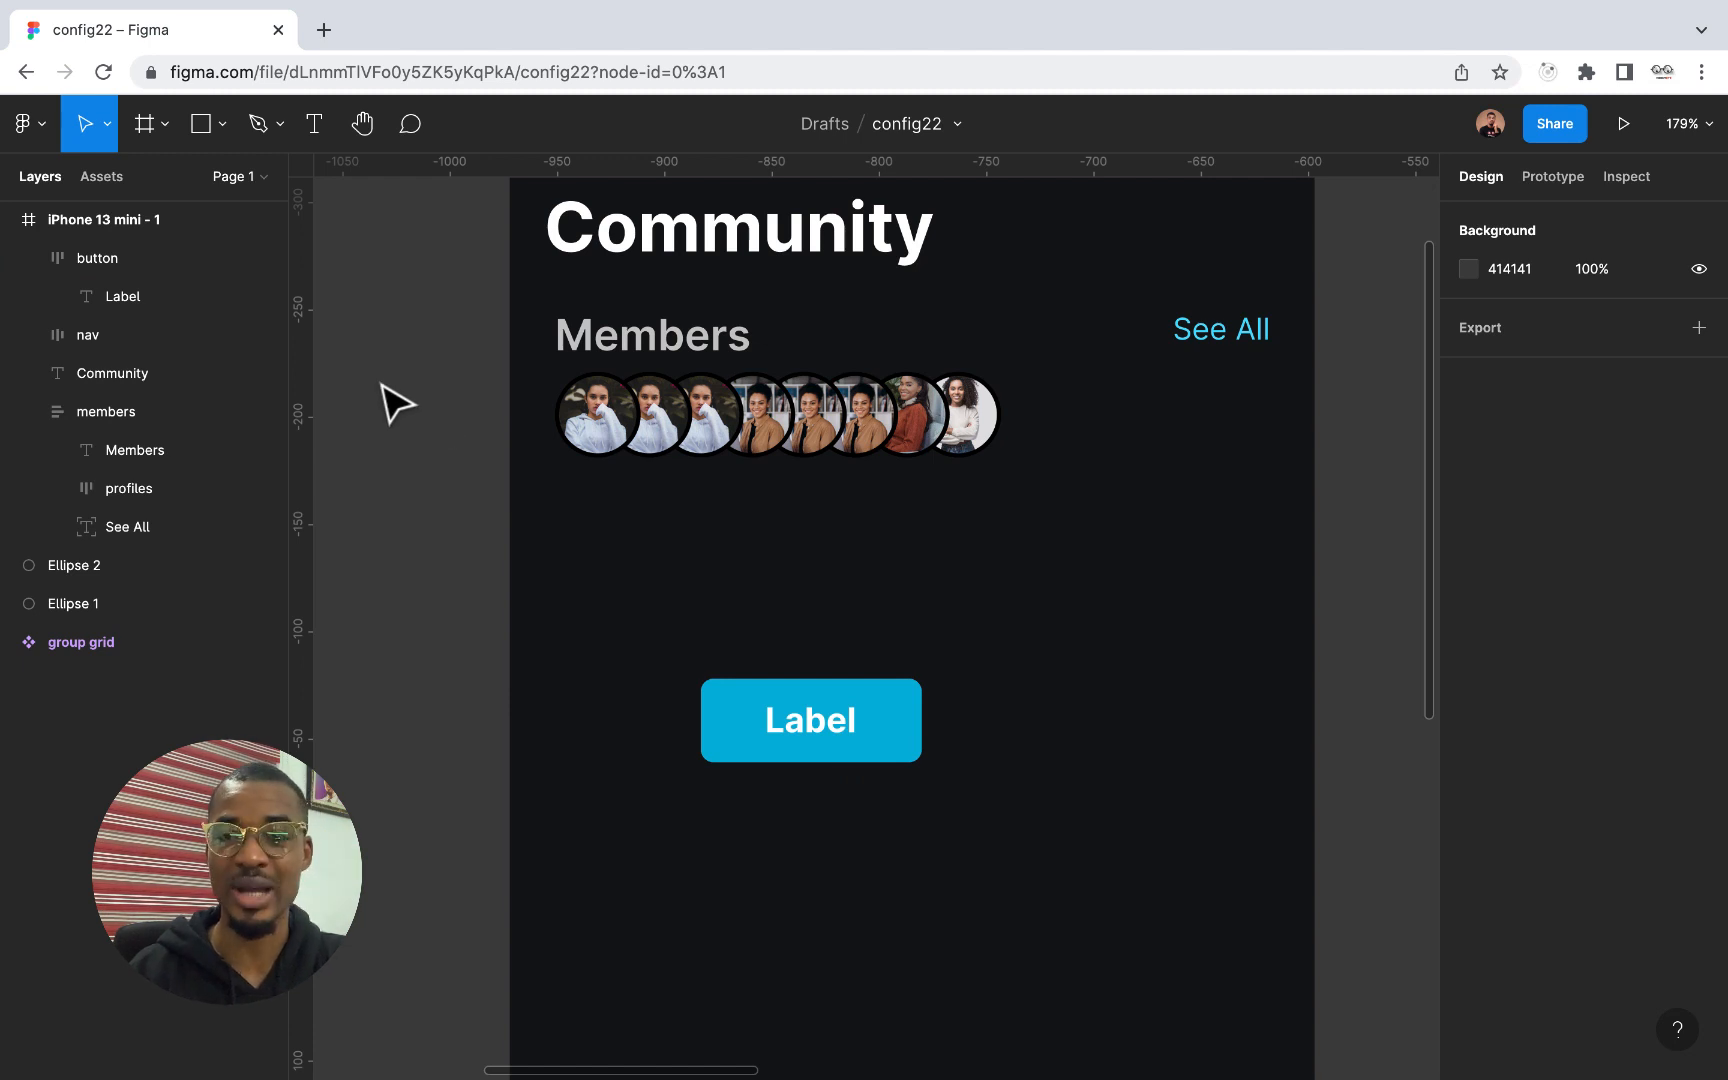
Test how the button resizes by appending filler text to its label and deleting that text again
double_click(852, 730)
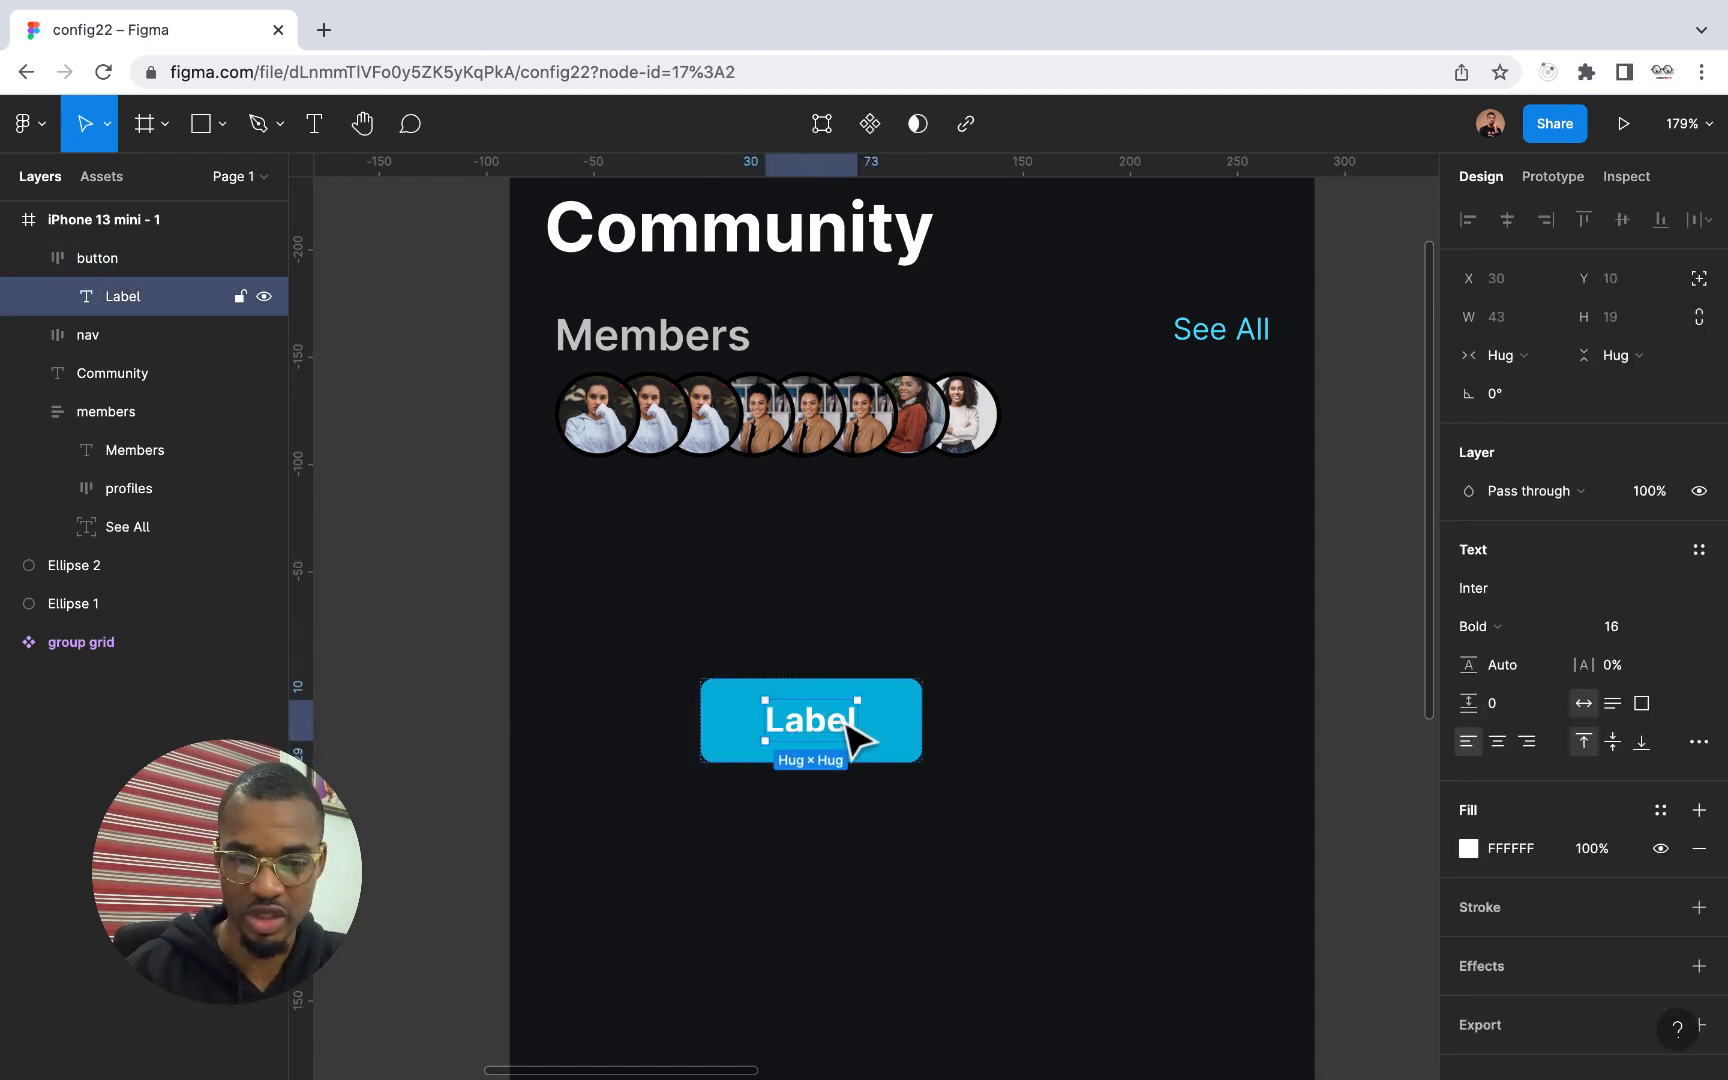
key("Return")
key("Right")
type("cvsc")
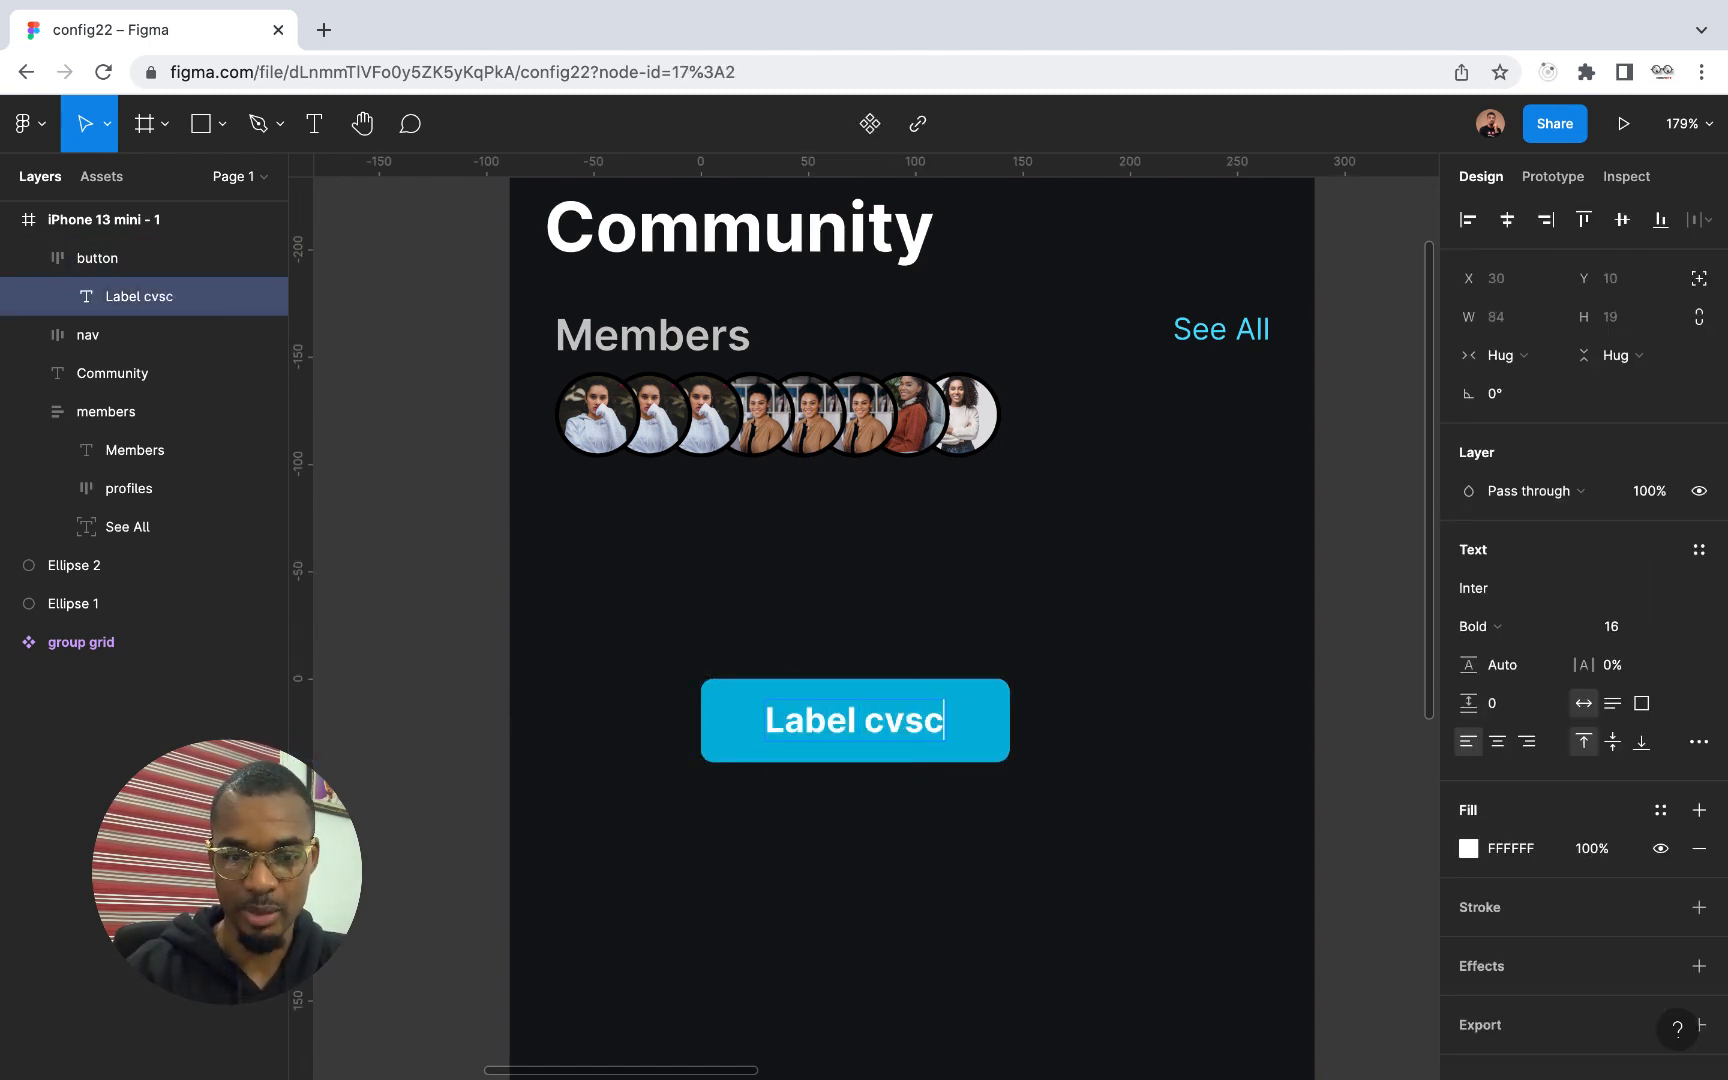
type("vscvshcv")
key("BackSpace")
key("BackSpace")
key("BackSpace")
key("BackSpace")
key("BackSpace")
key("BackSpace")
key("BackSpace")
key("BackSpace")
key("BackSpace")
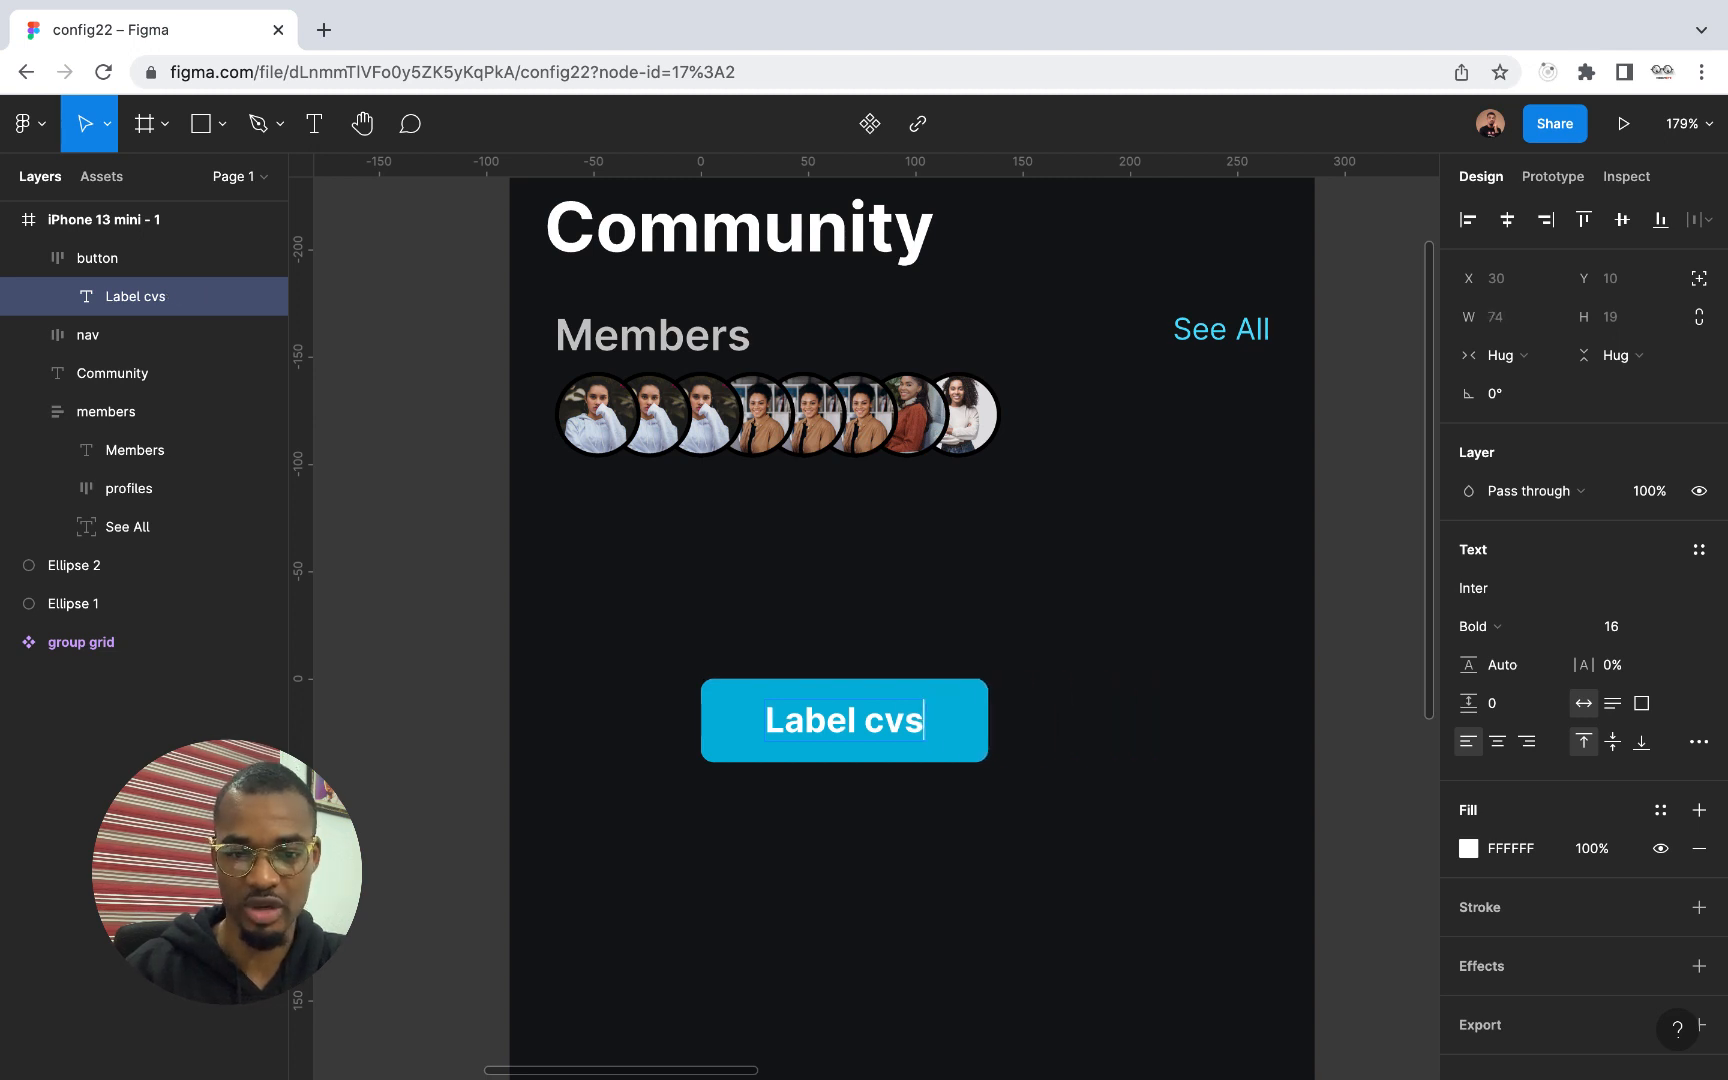
key("BackSpace")
key("BackSpace")
key("BackSpace")
key("Escape")
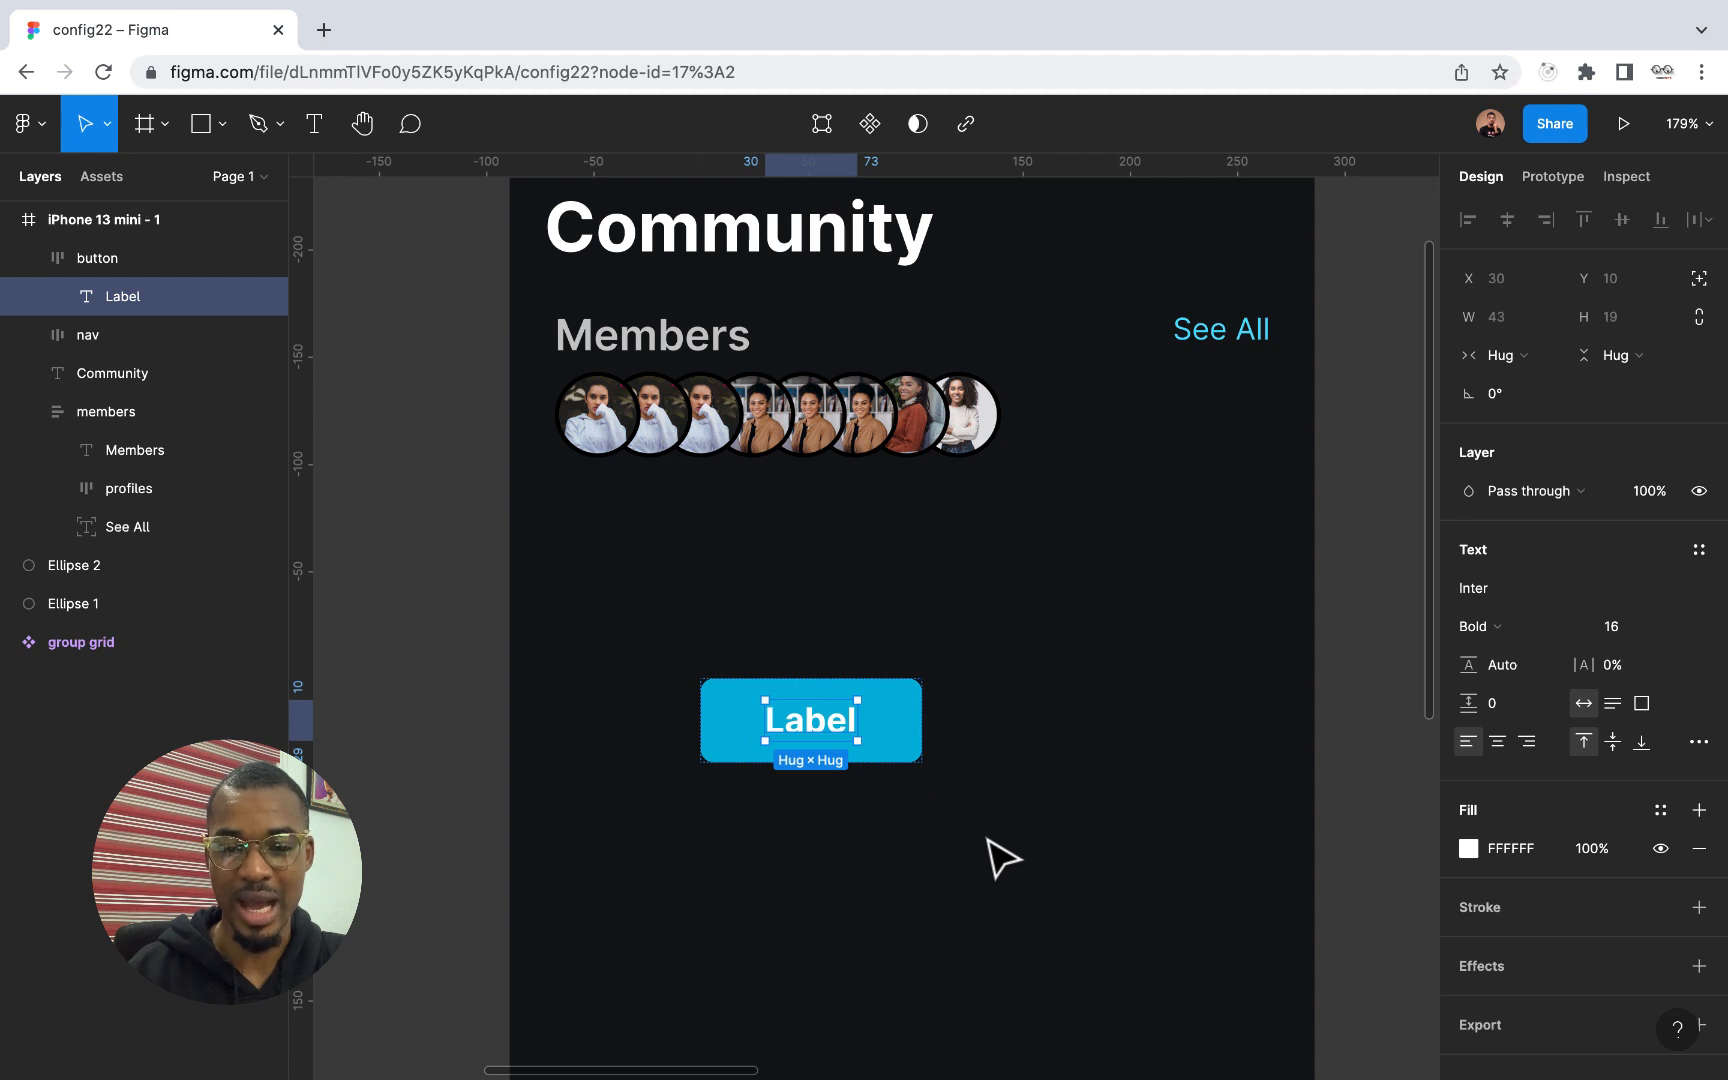
Insert the single-person user icon from the Feather Icons plugin, searching for "use", and close the plugin
right_click(986, 839)
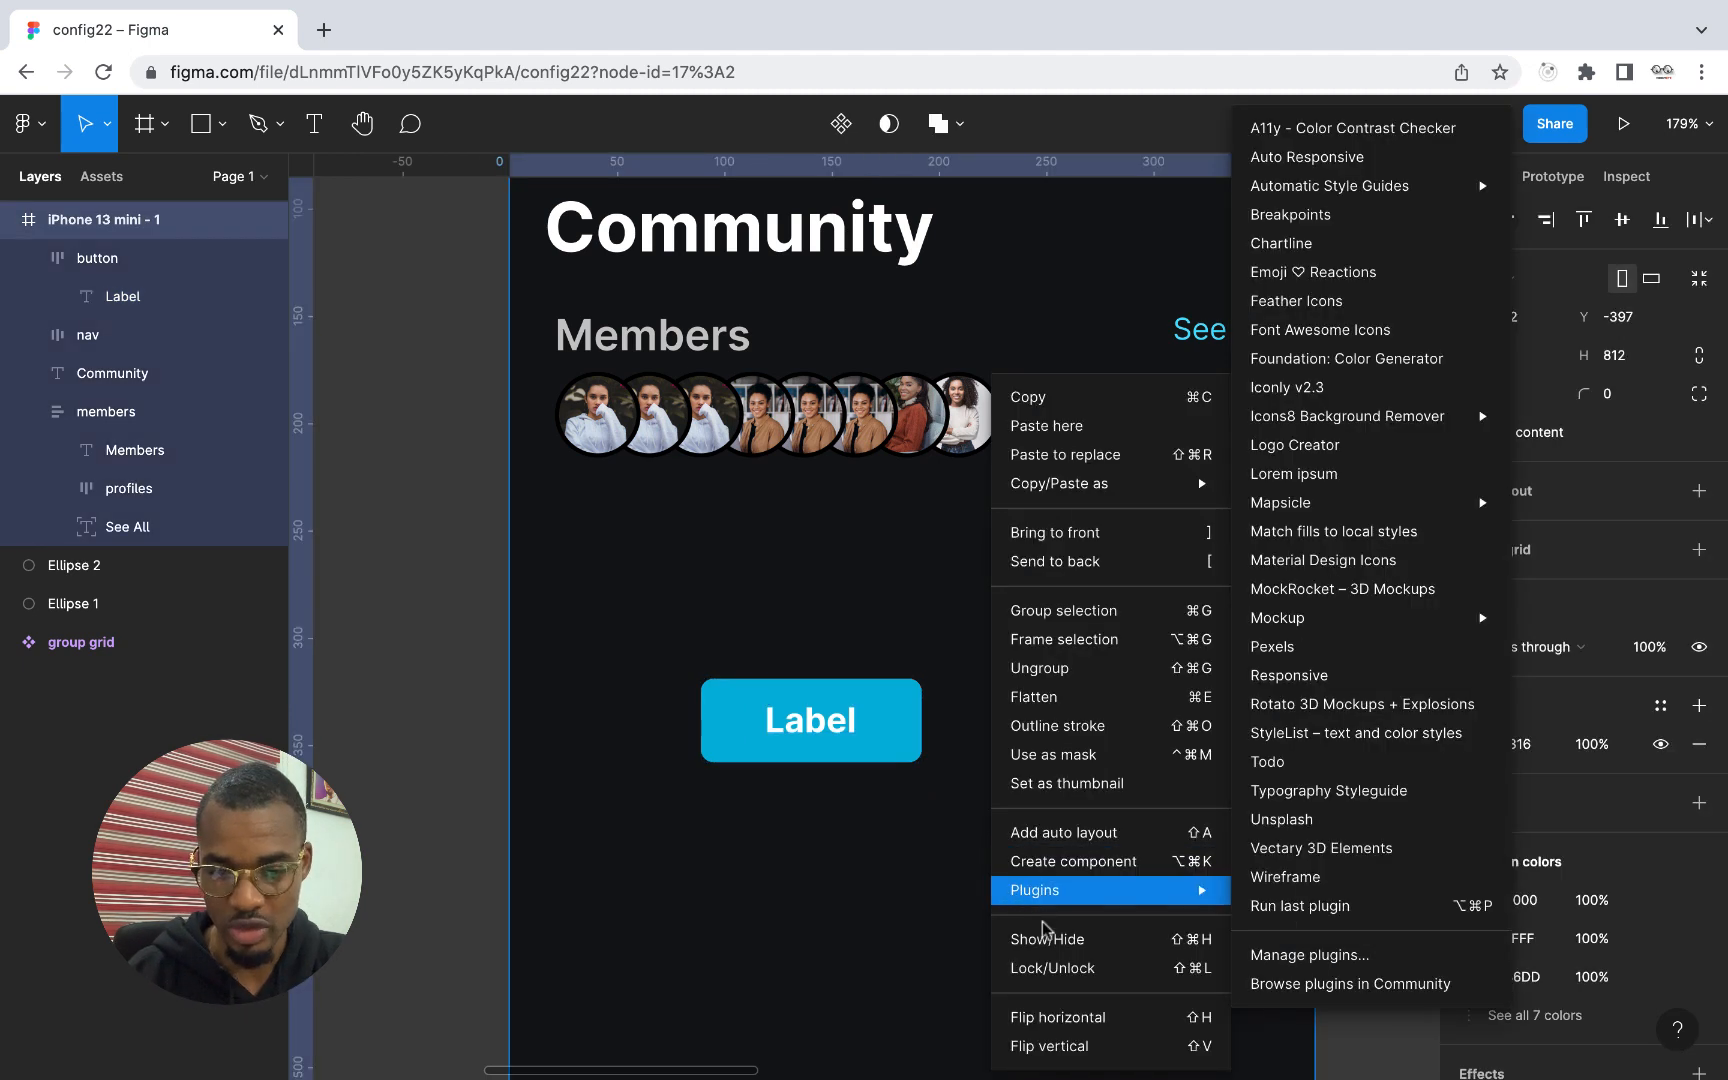
mouse_move(1034, 890)
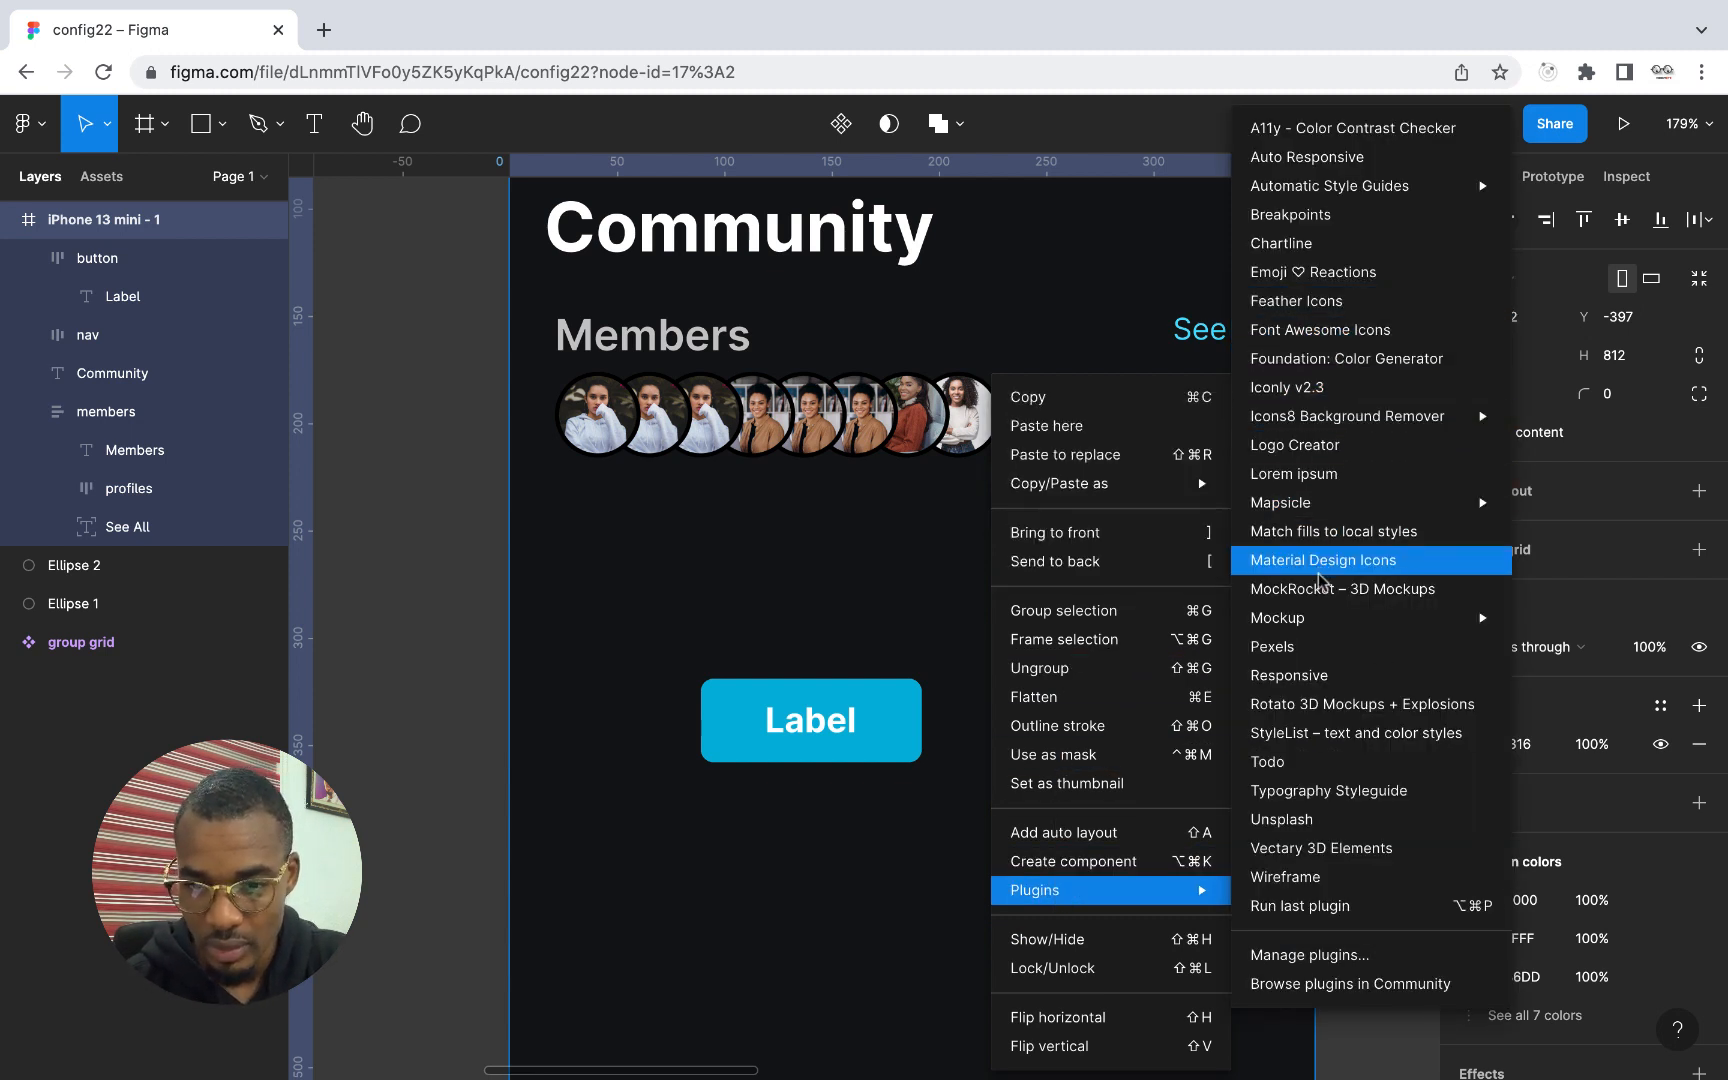
left_click(1323, 307)
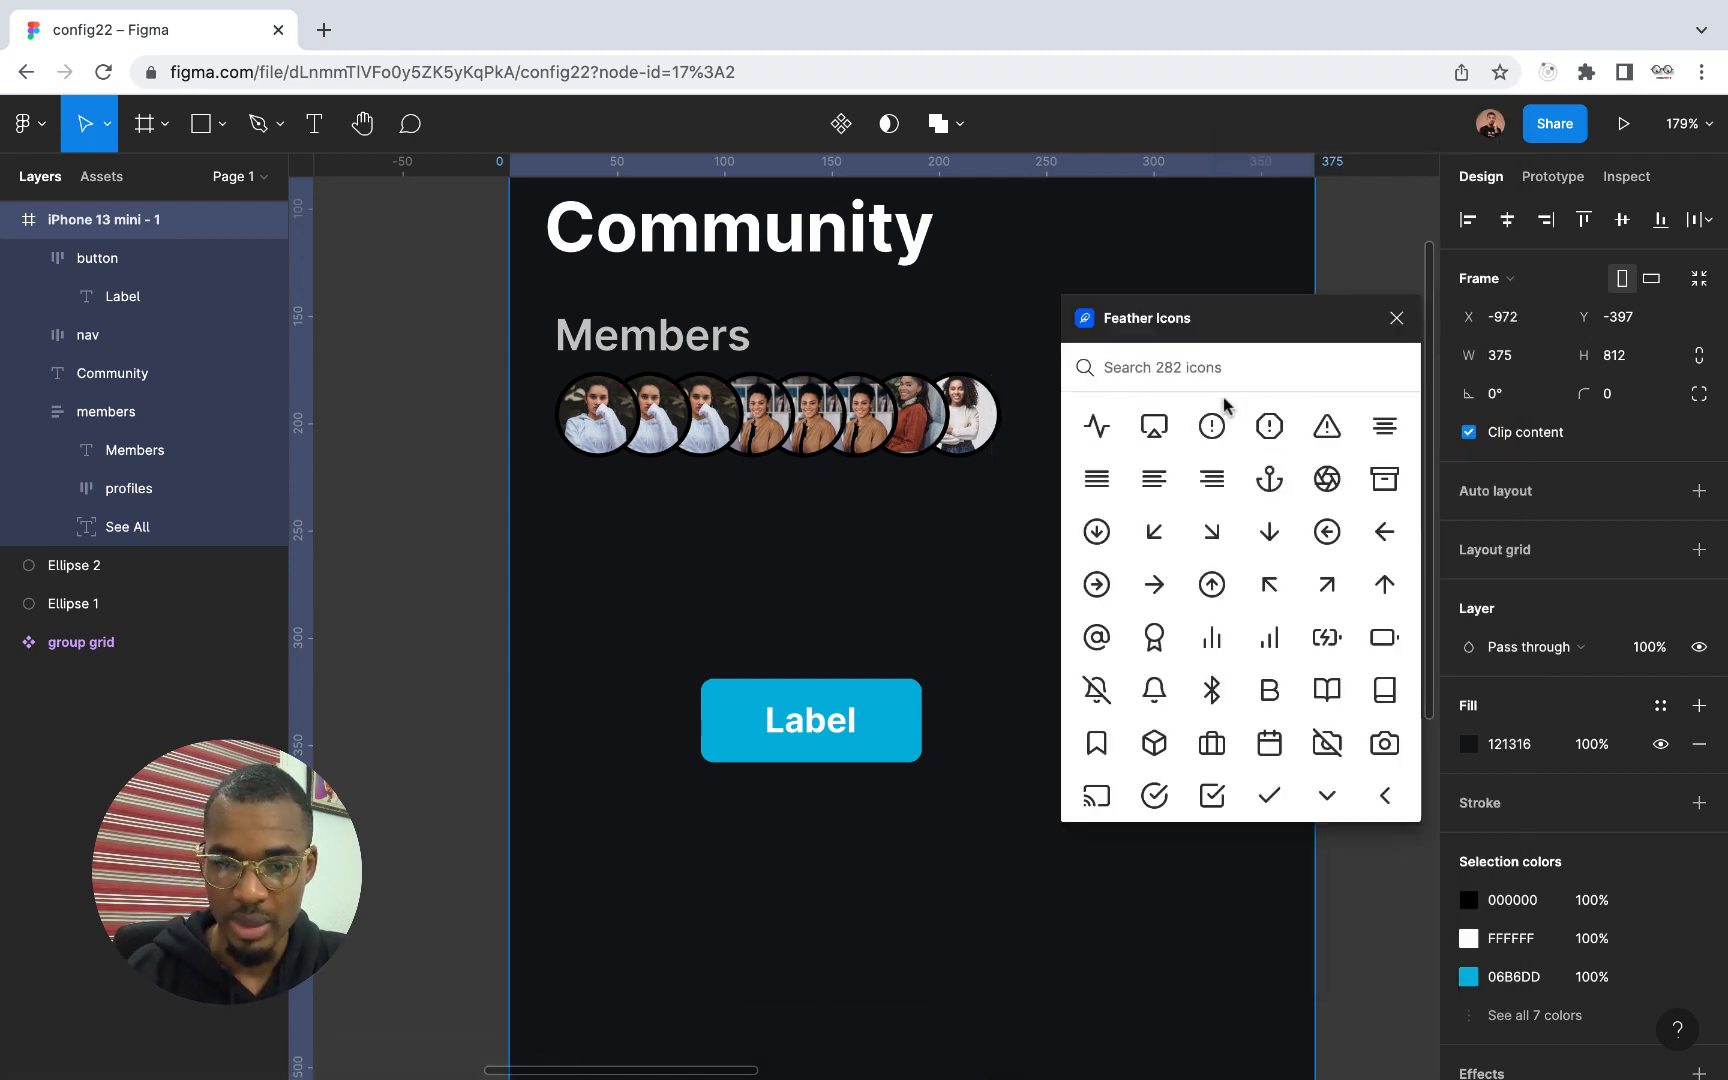
type("use")
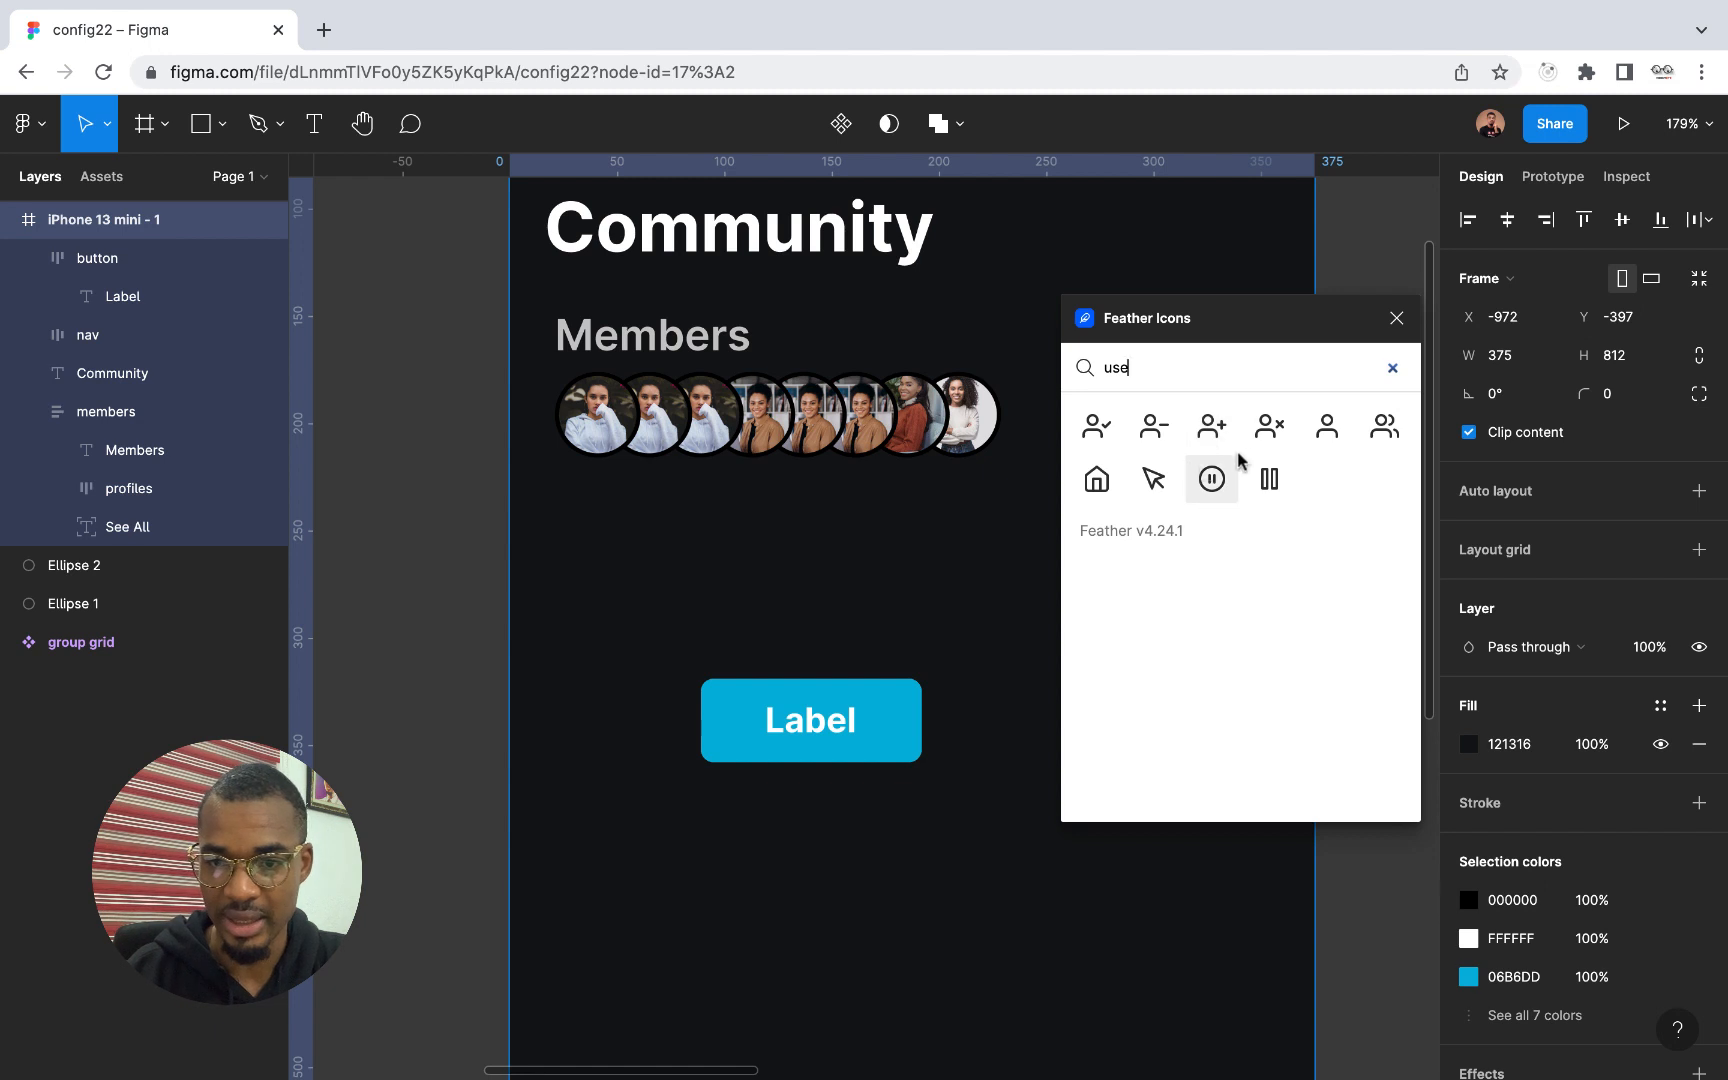
left_click(1323, 428)
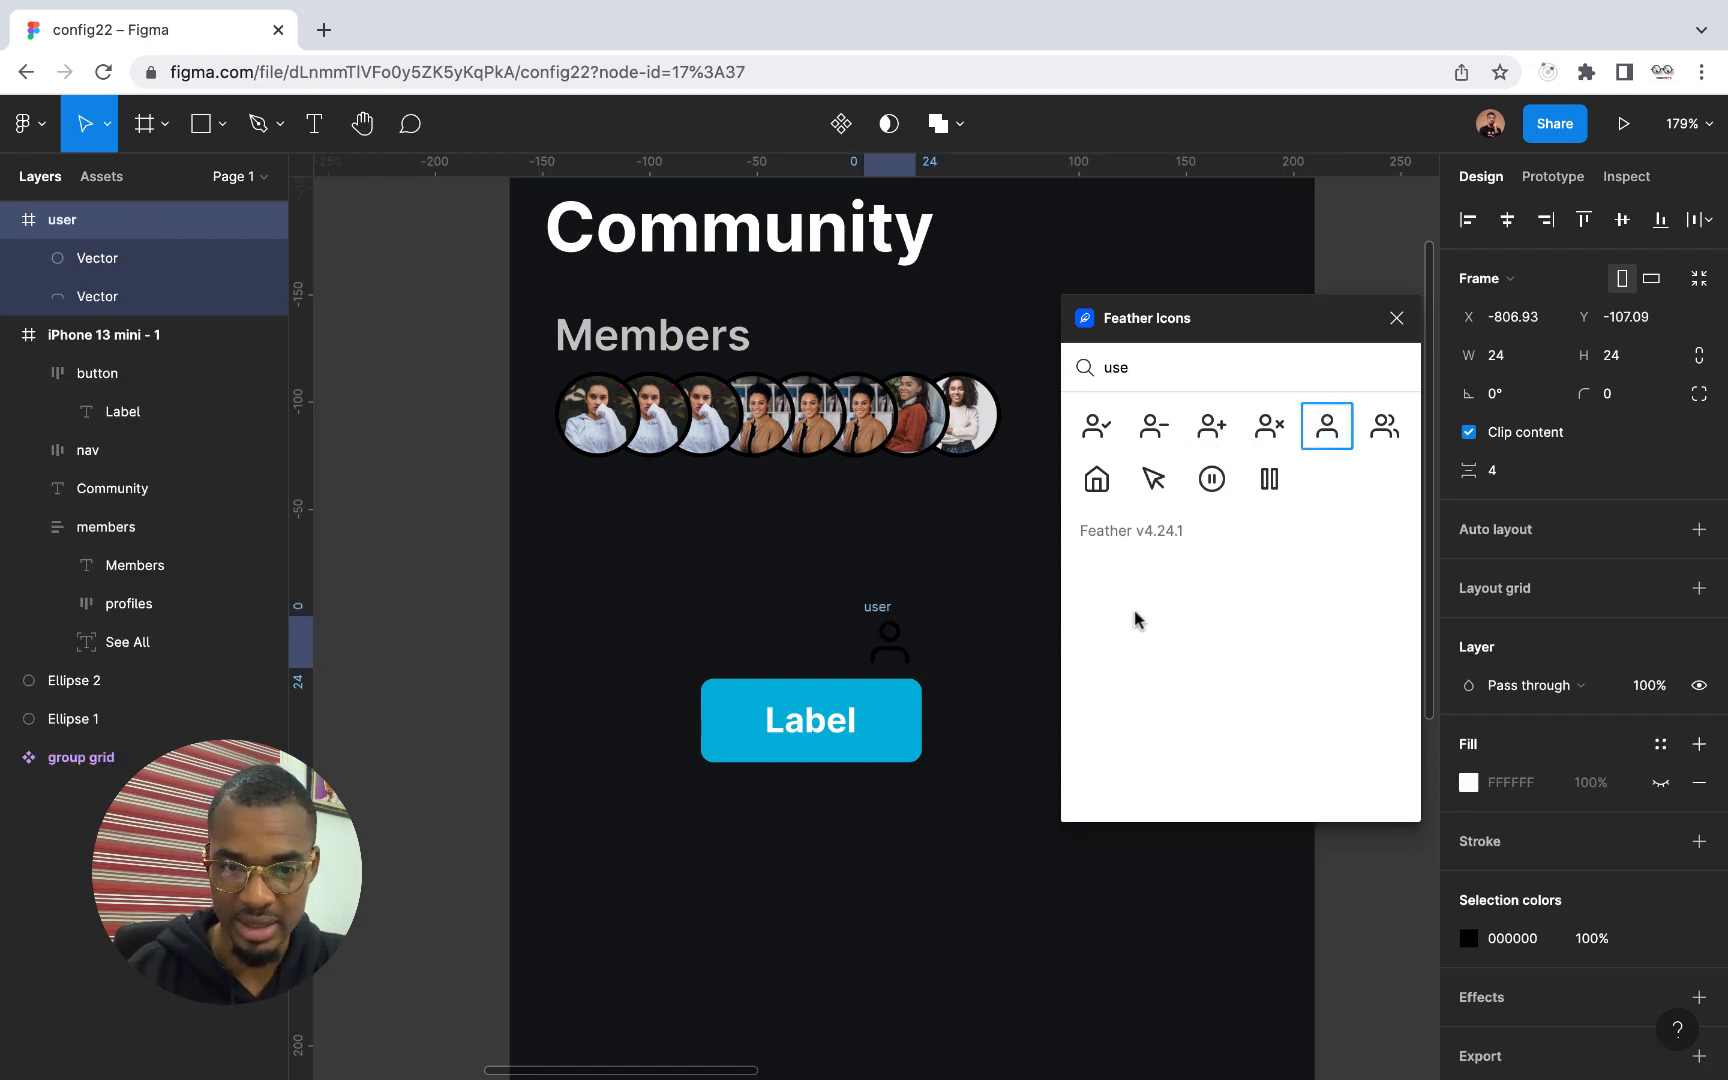
left_click(1396, 318)
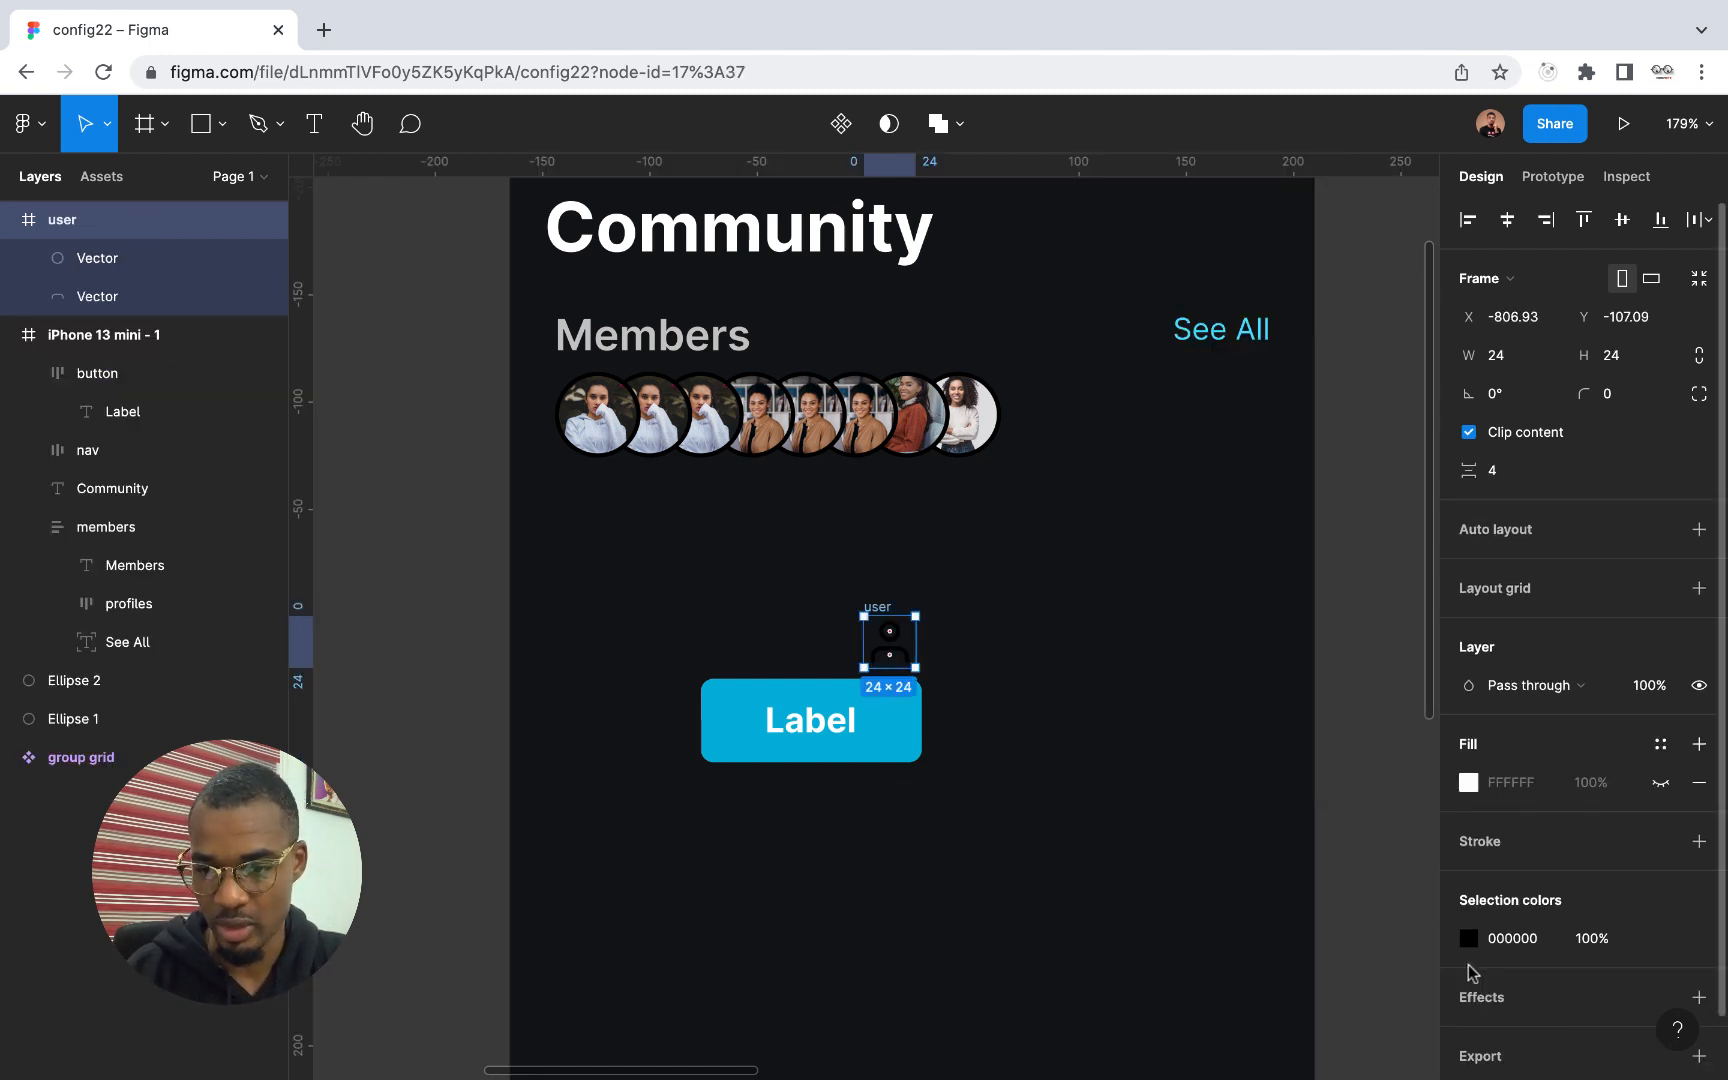
Recolour the user icon's vectors to white FFFFFF
left_click(1468, 938)
type("F2D4D4")
key("Return")
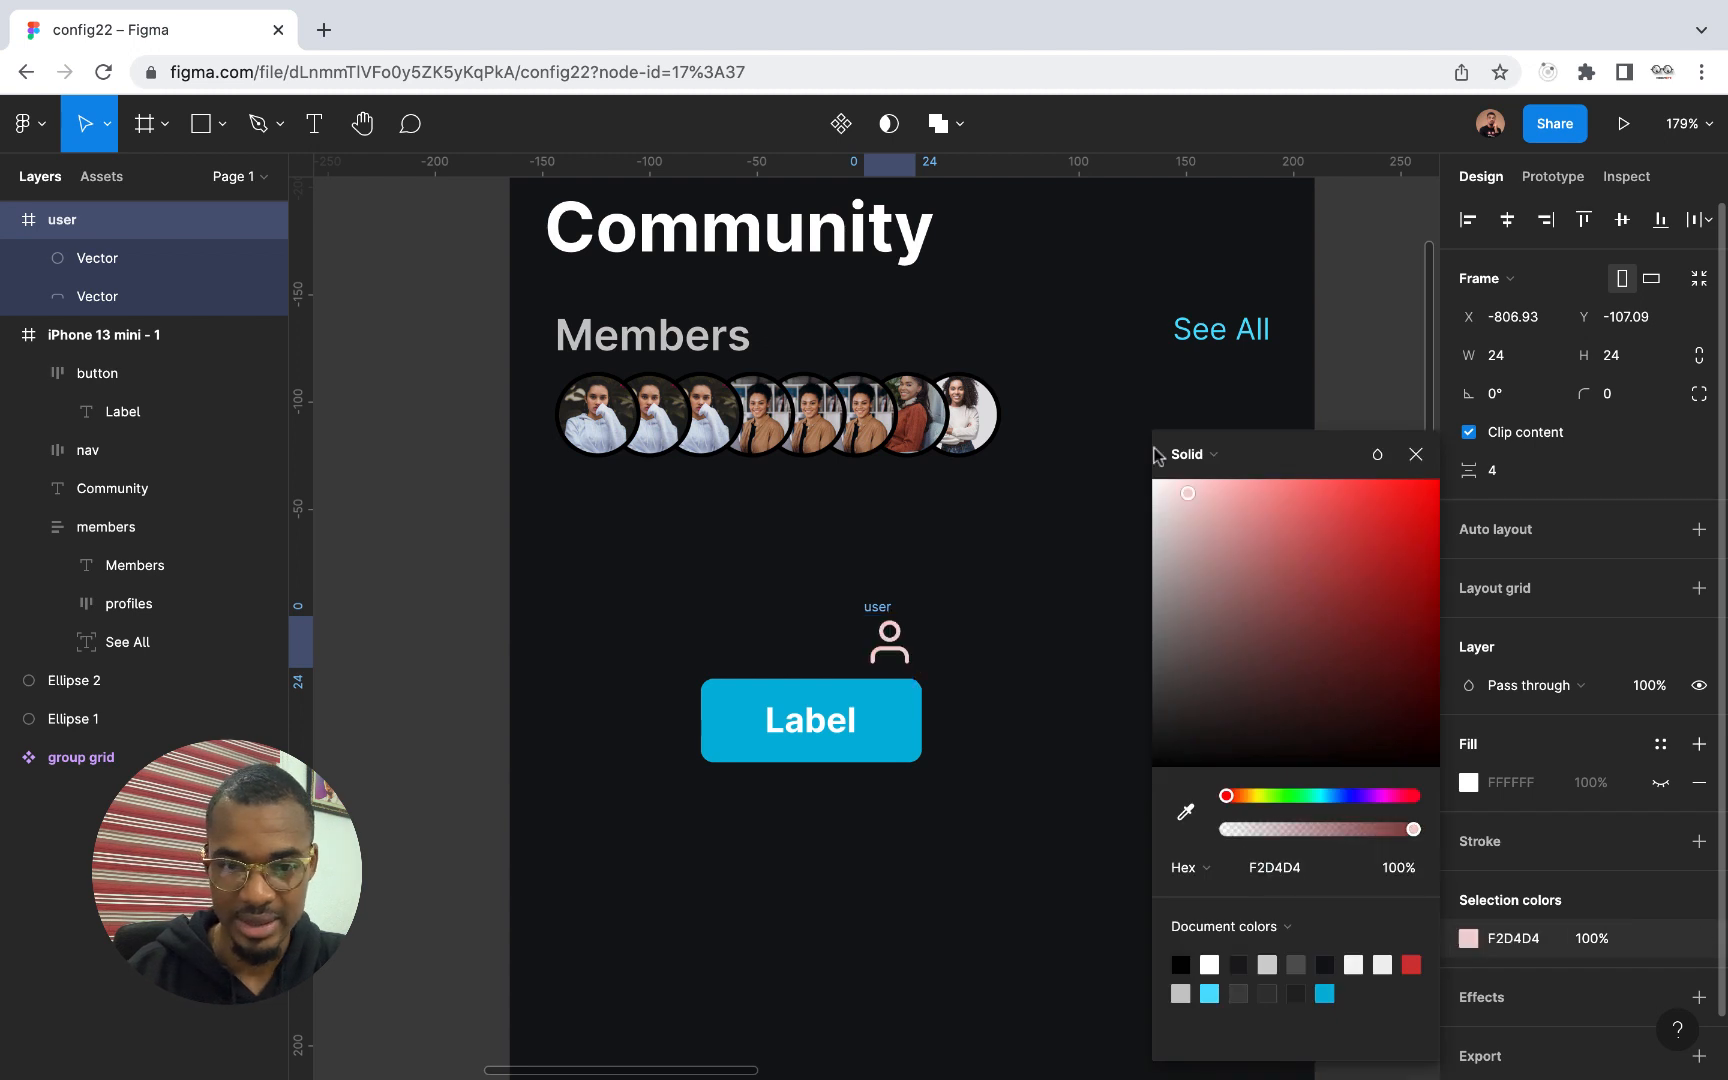
key("ctrl+z")
left_click(1416, 454)
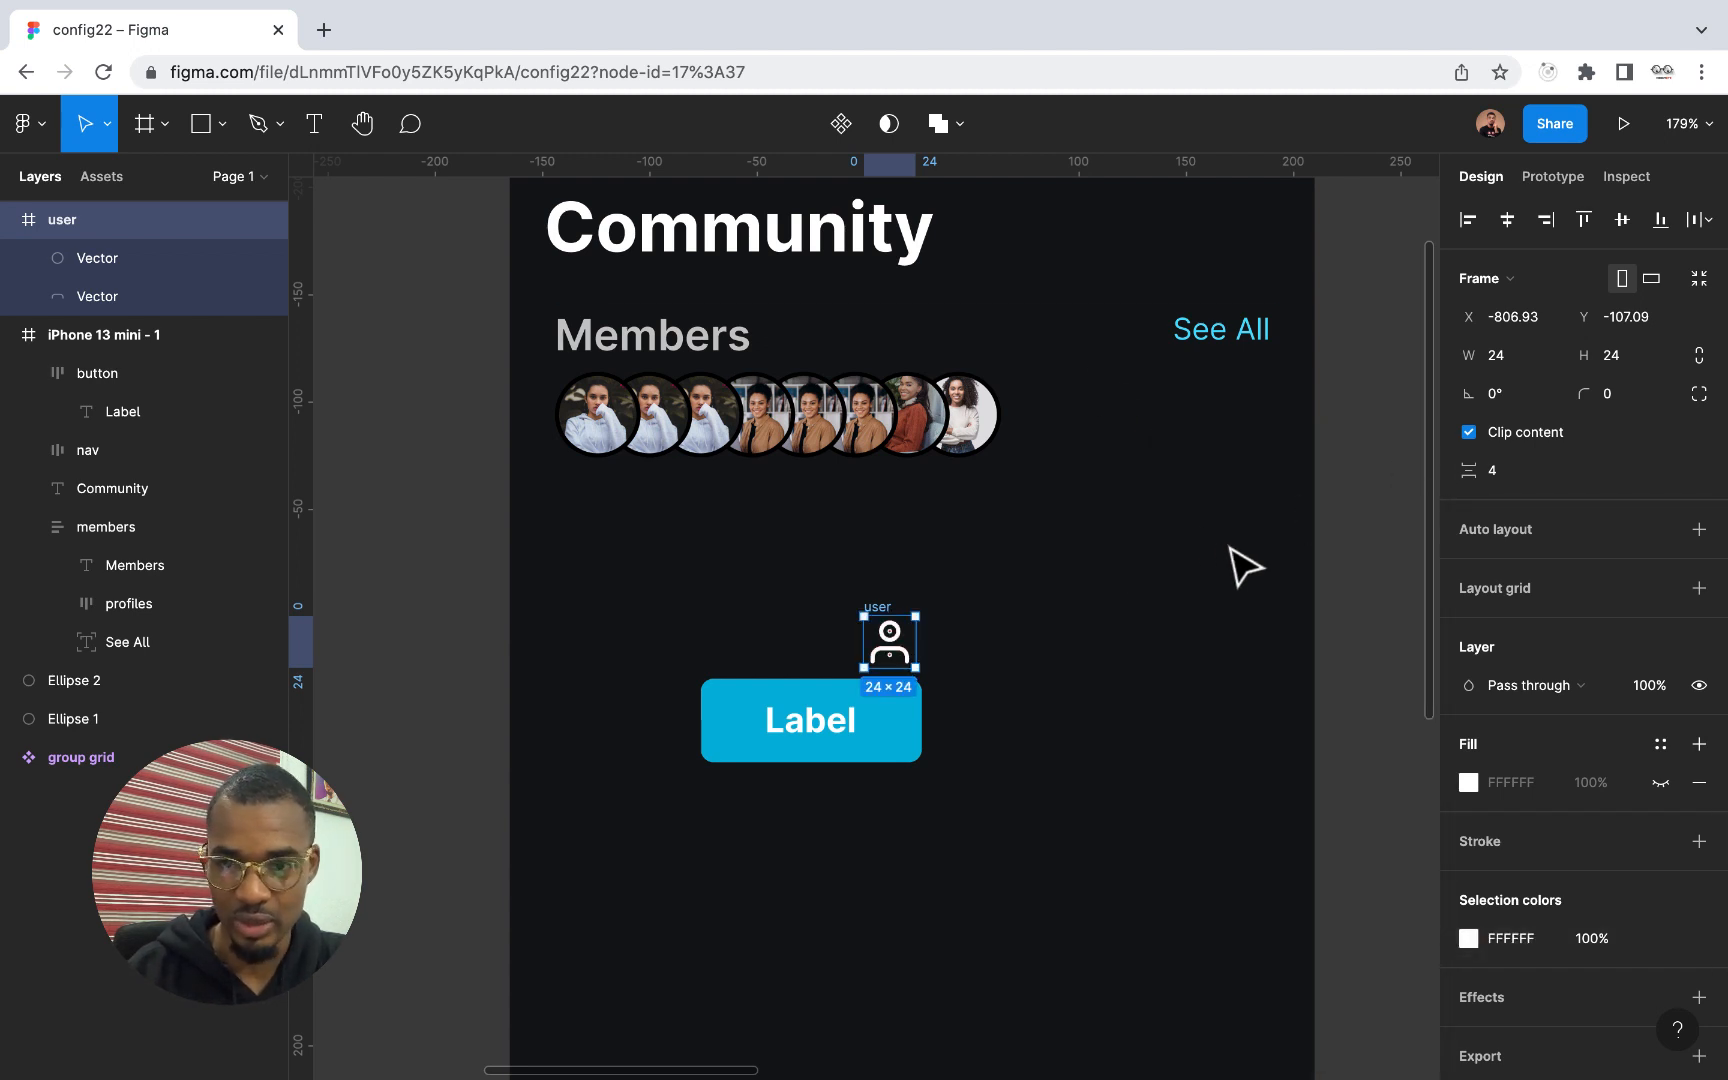
Resize the user icon to 20 × 20 with its proportions constrained
left_click(1617, 366)
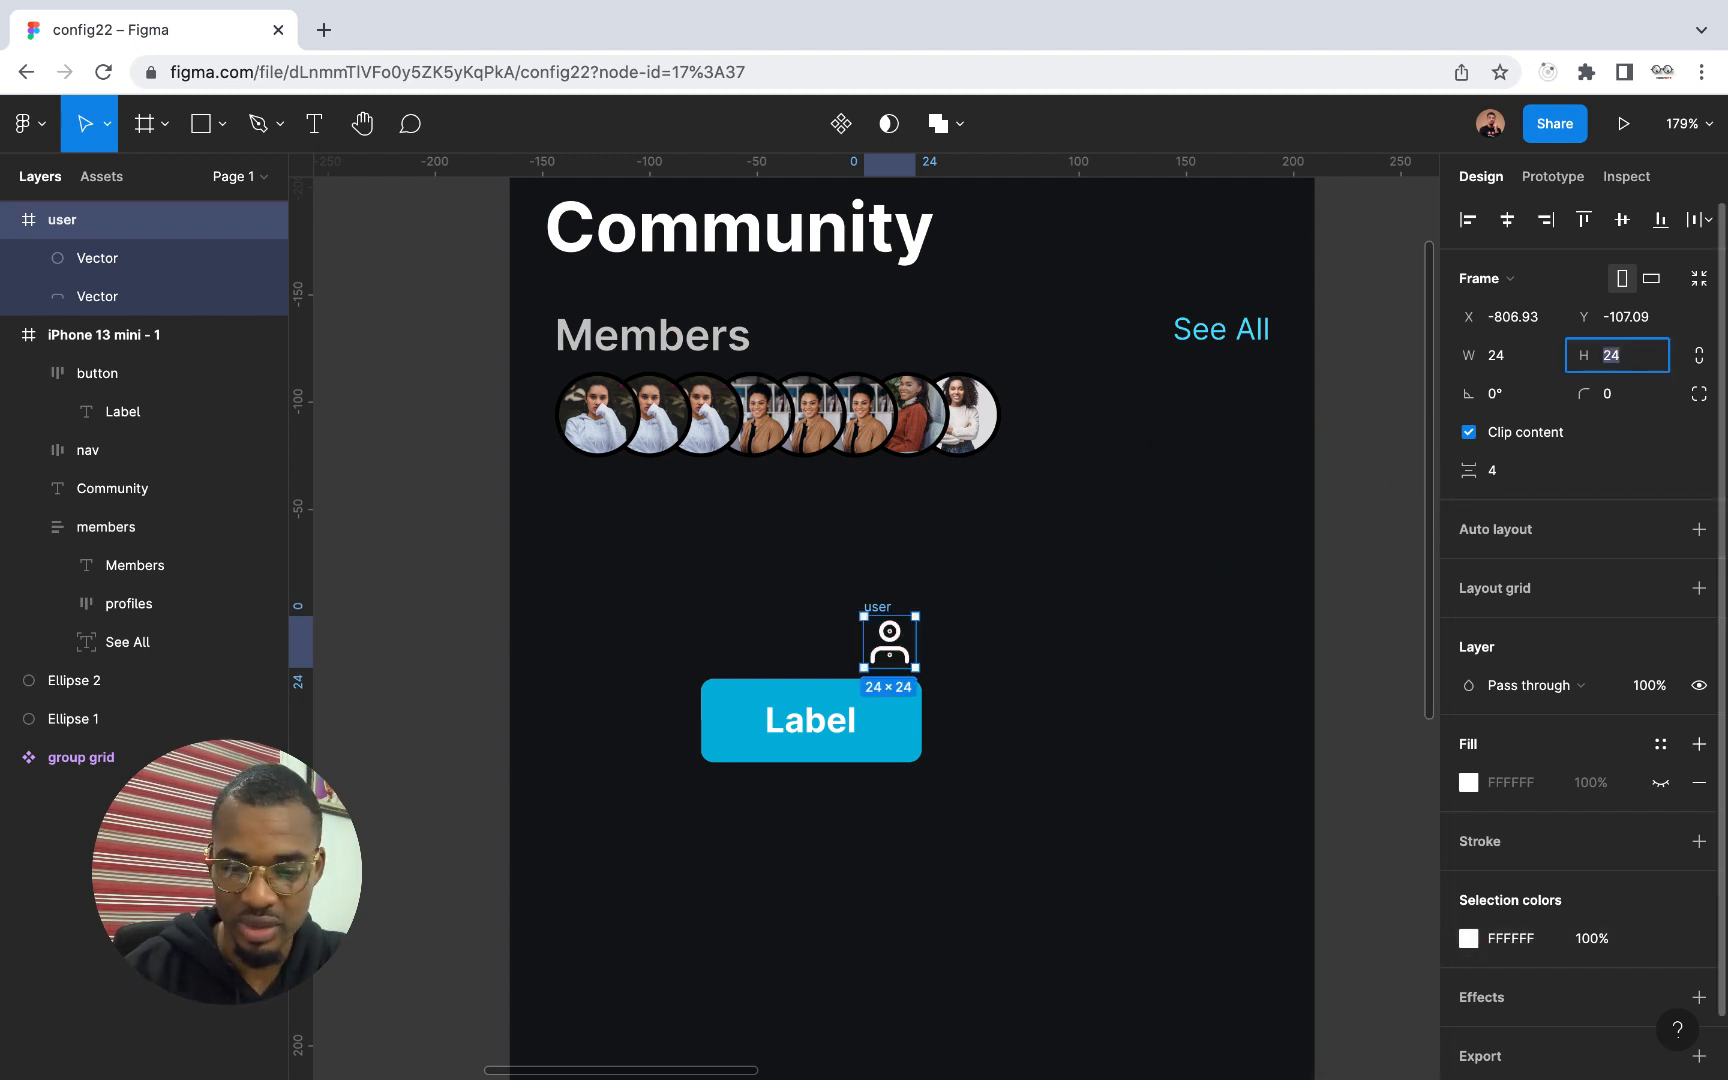
type("20")
key("Escape")
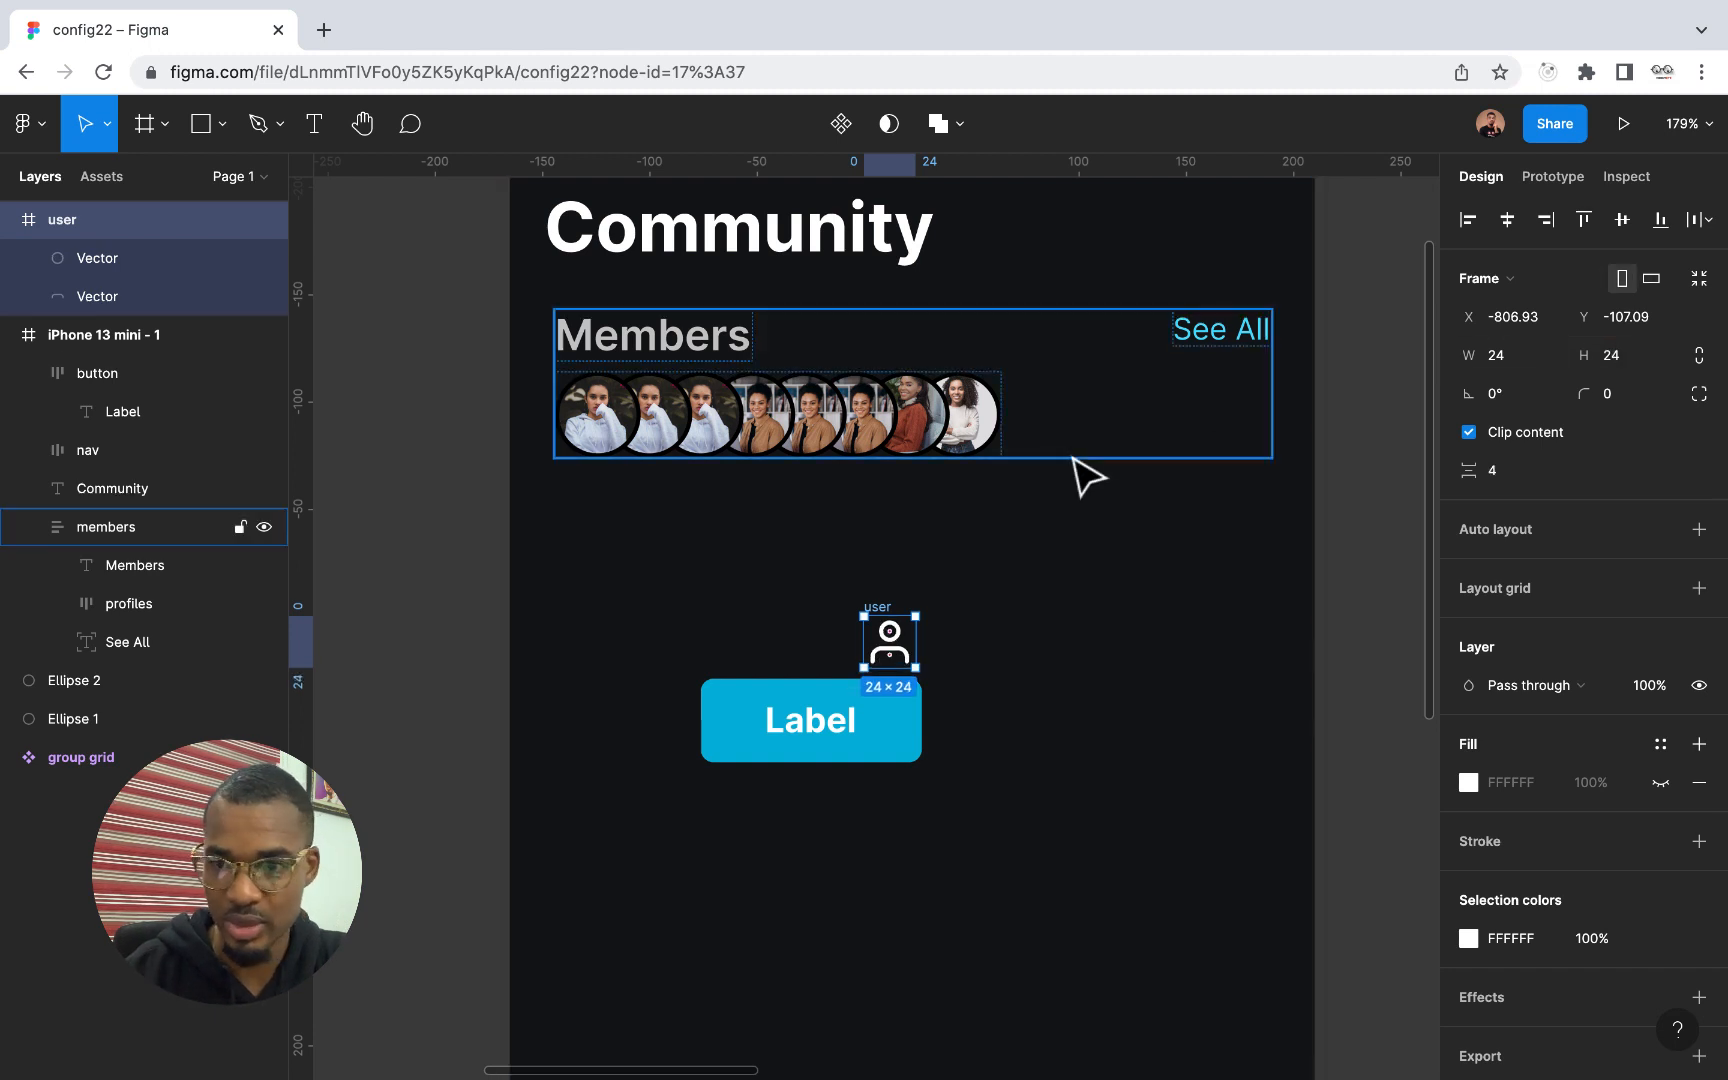
left_click(1620, 360)
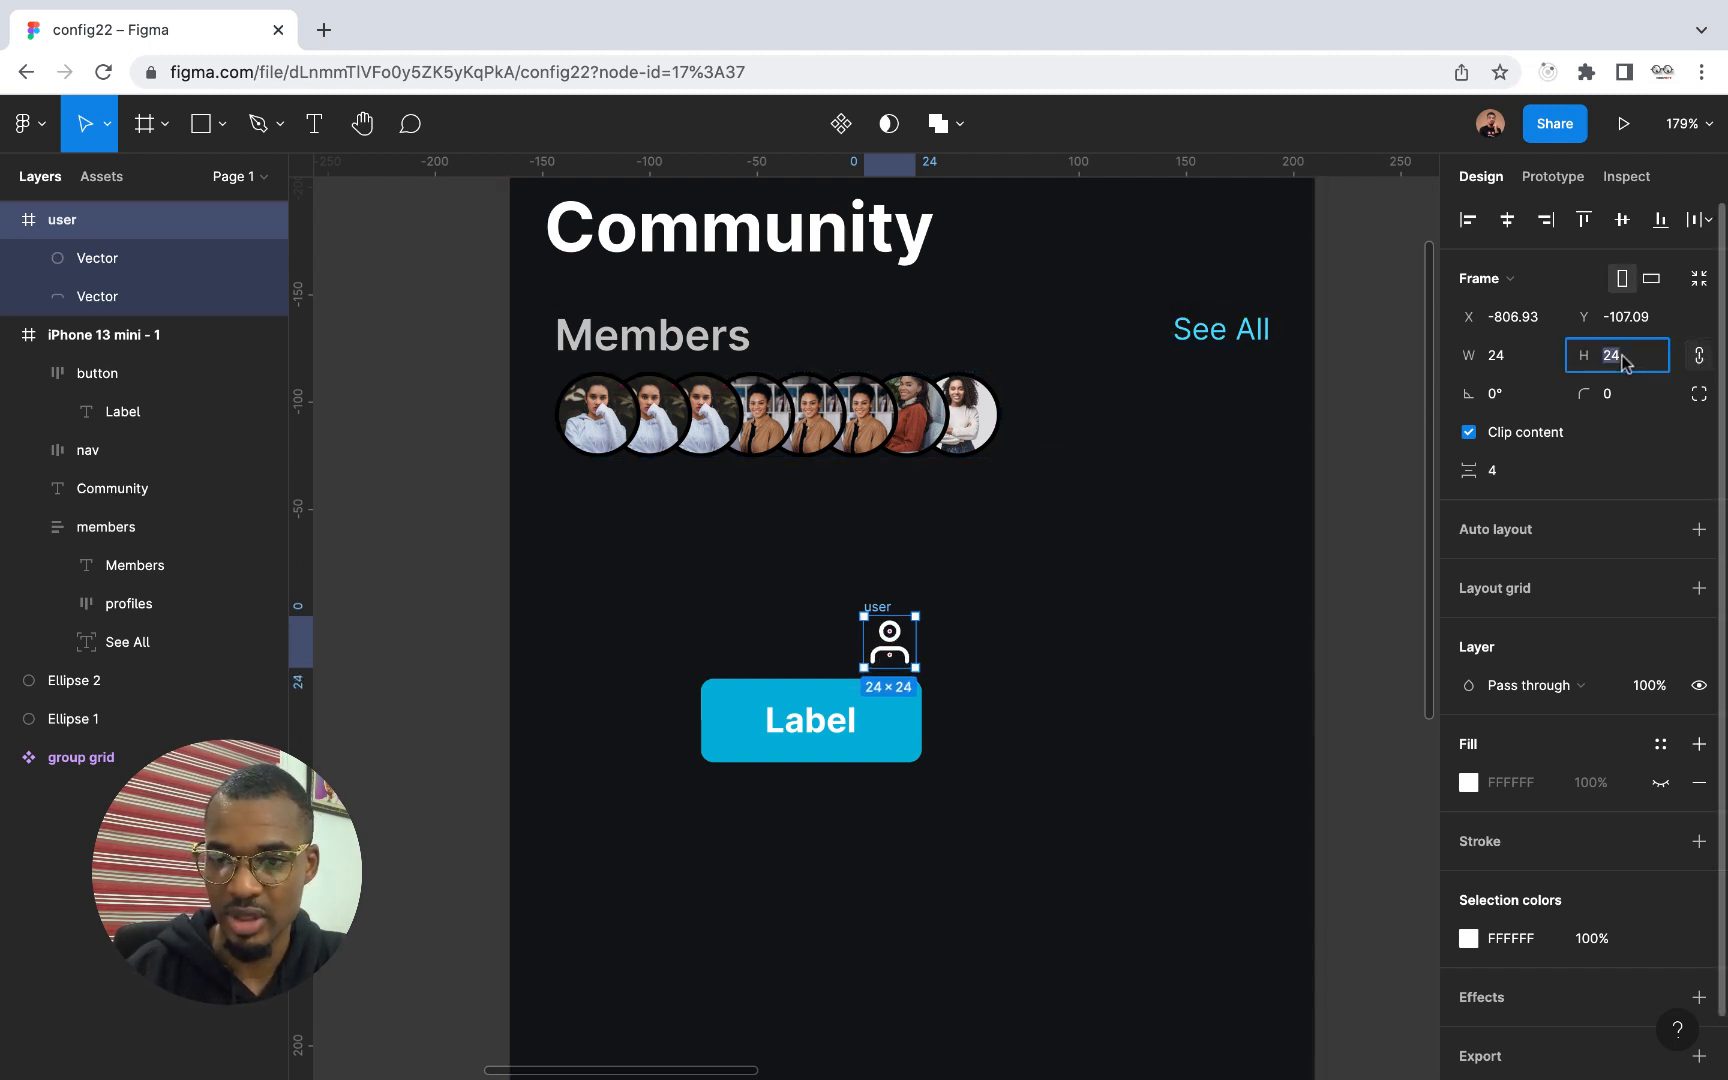
type("20")
key("Return")
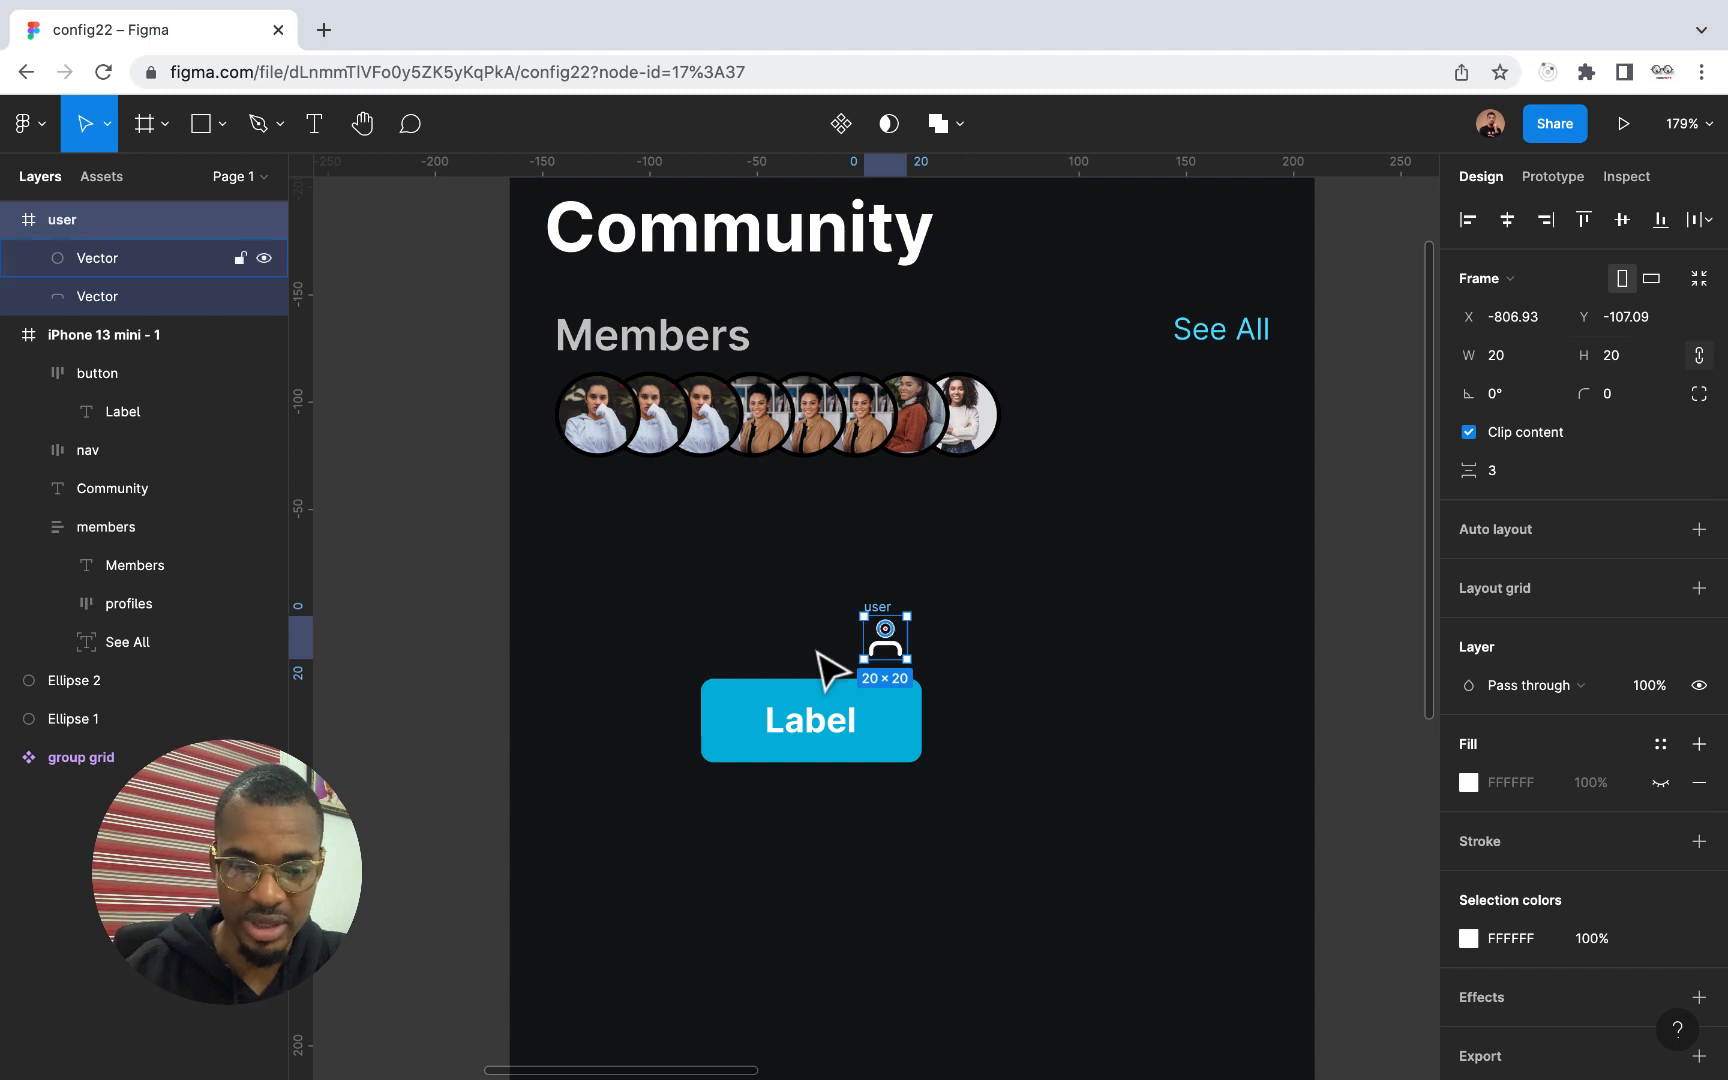
Place the user icon inside the button's auto layout, before the Label text
scroll(818, 655, "up", 3)
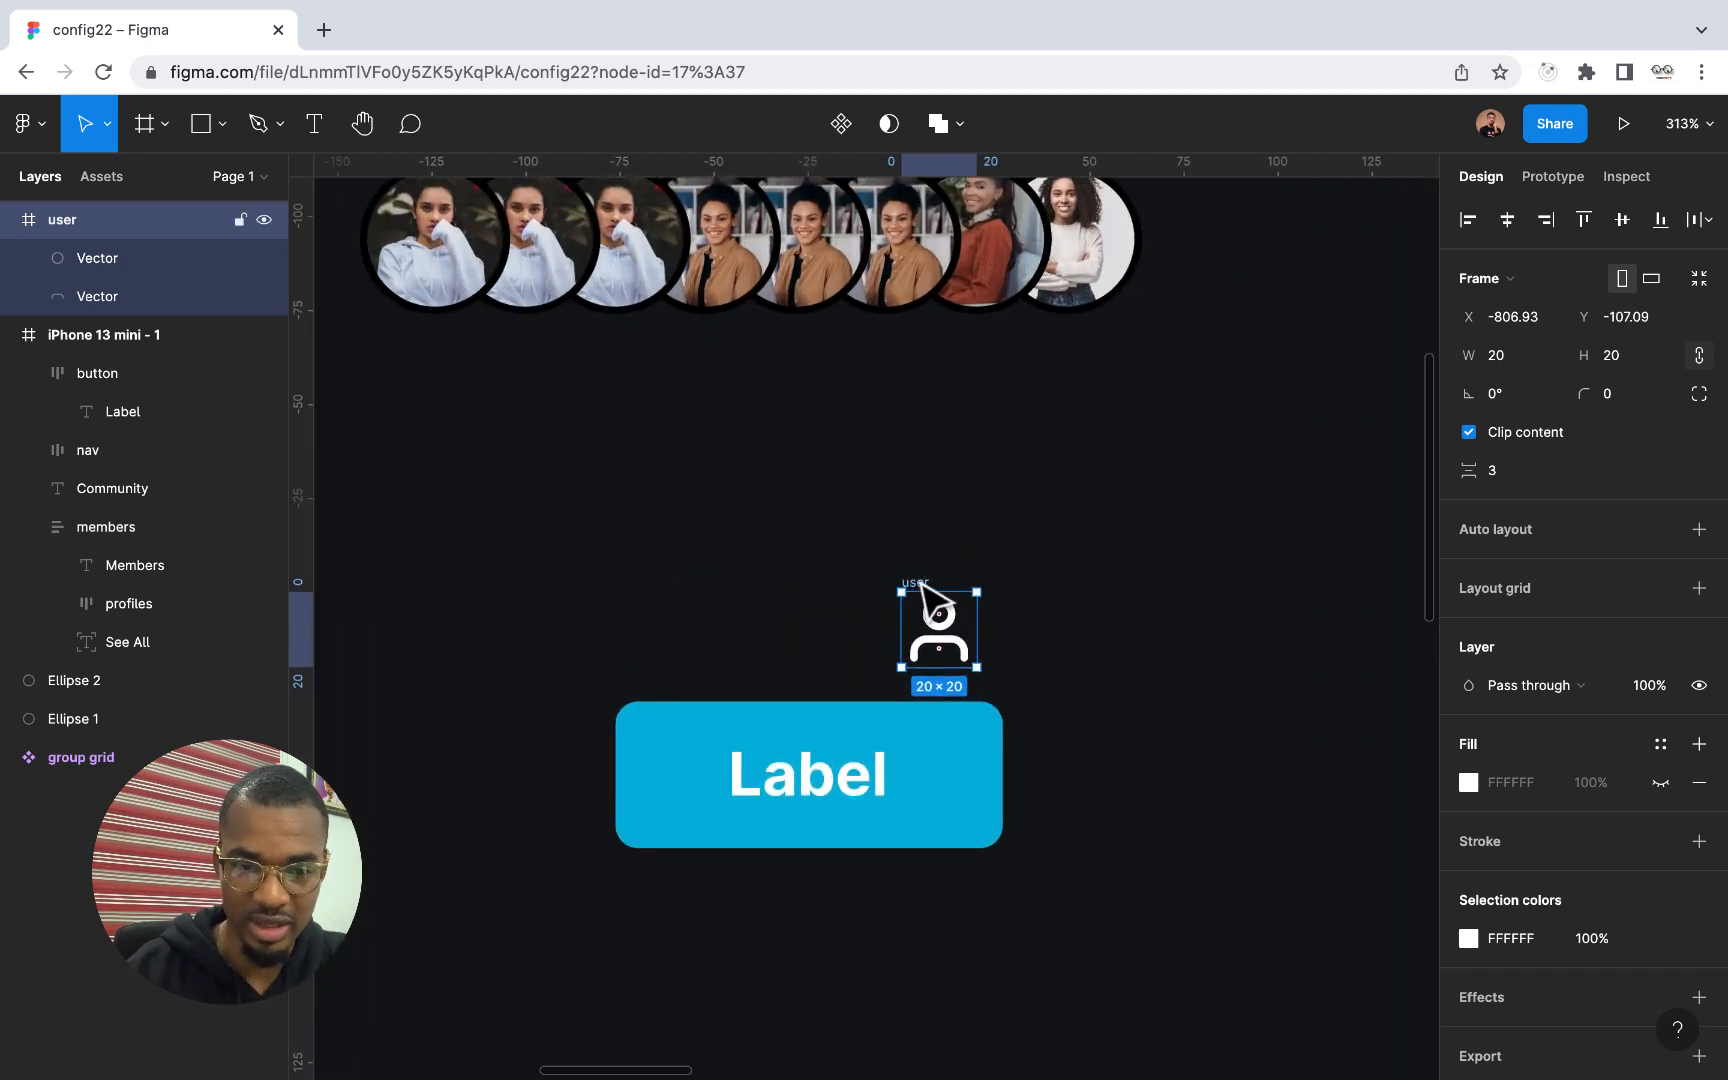
left_click_drag(935, 615, 690, 768)
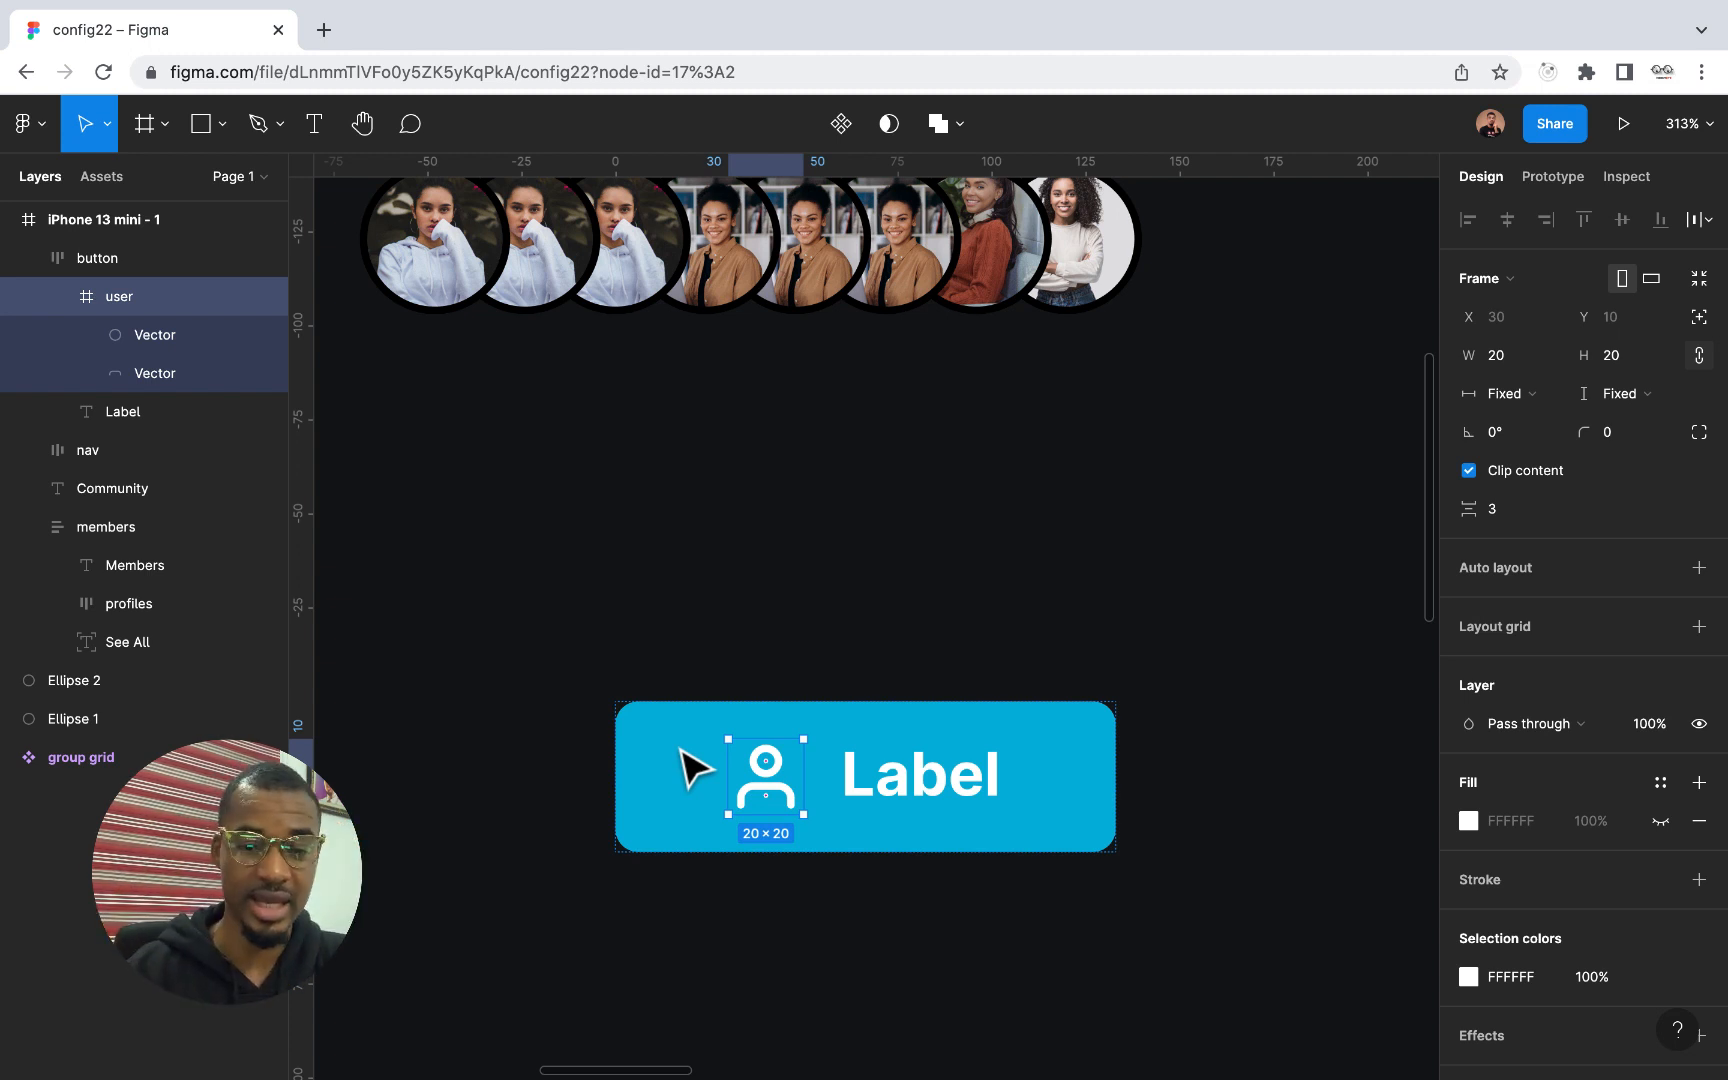
Turn on text baseline alignment in the button's advanced auto layout settings, comparing the button with the option off and on
scroll(695, 770, "down", 5)
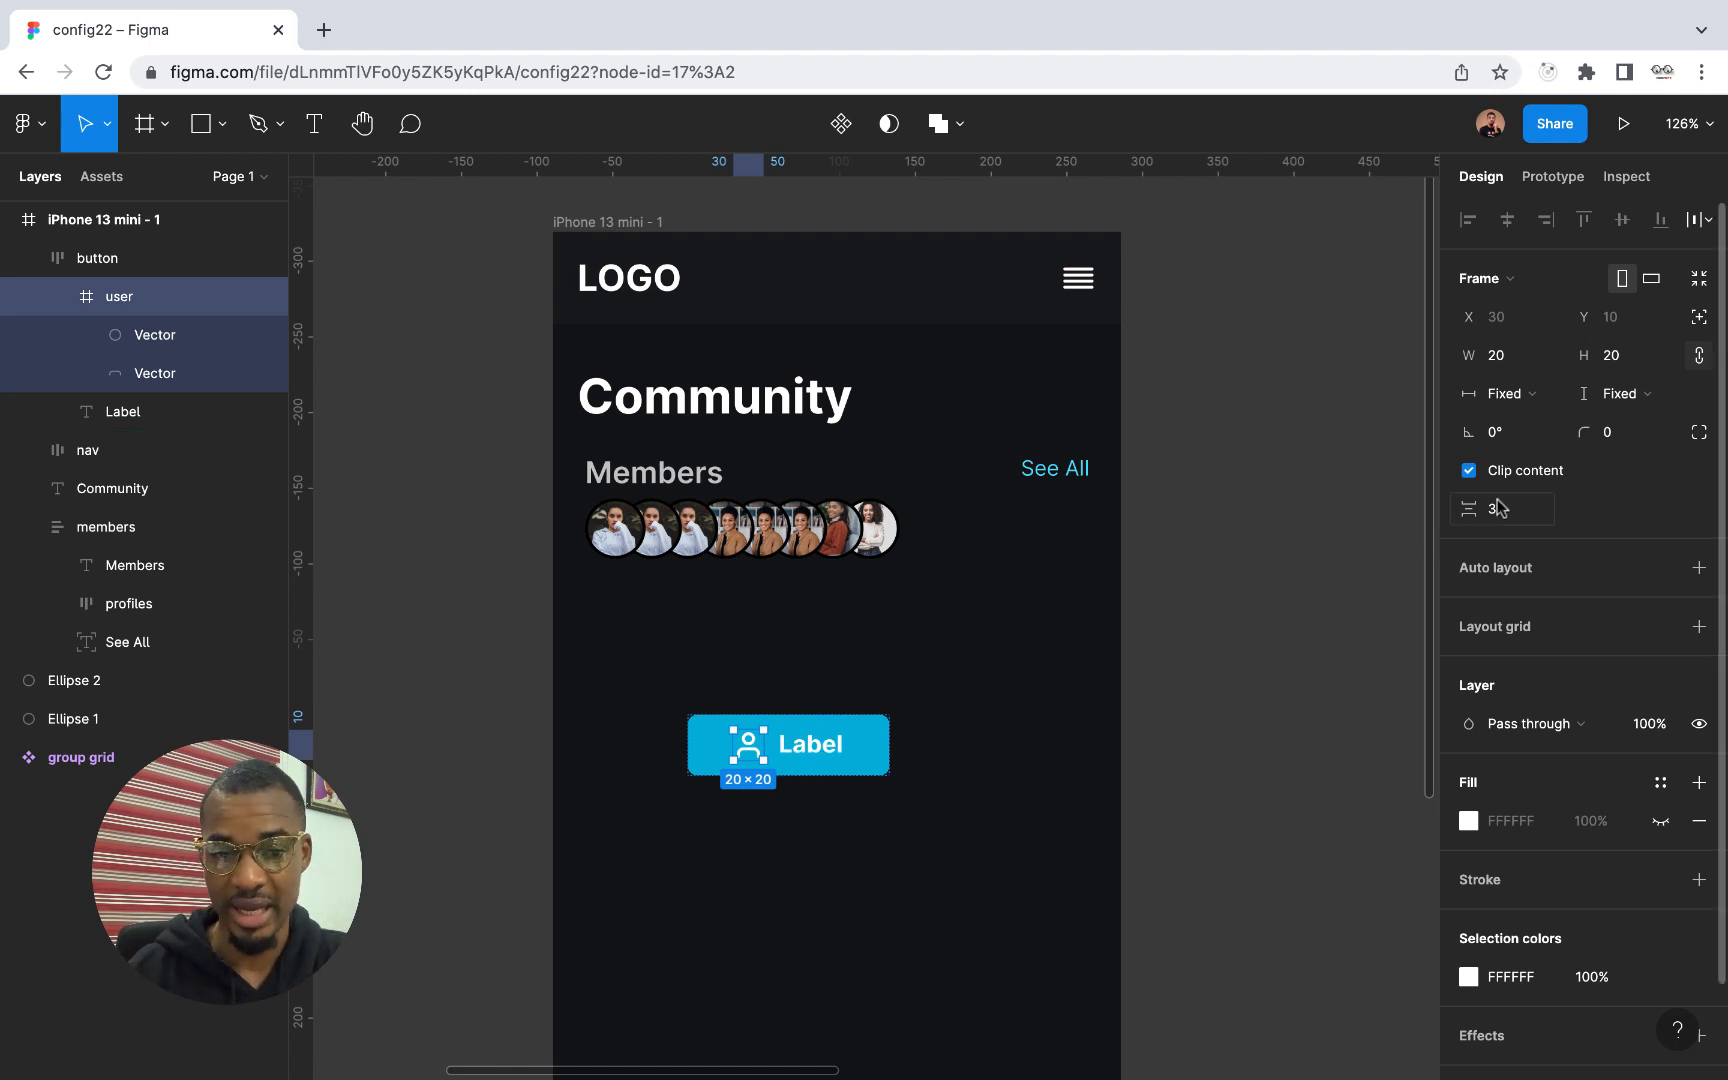
left_click(108, 260)
left_click(1699, 574)
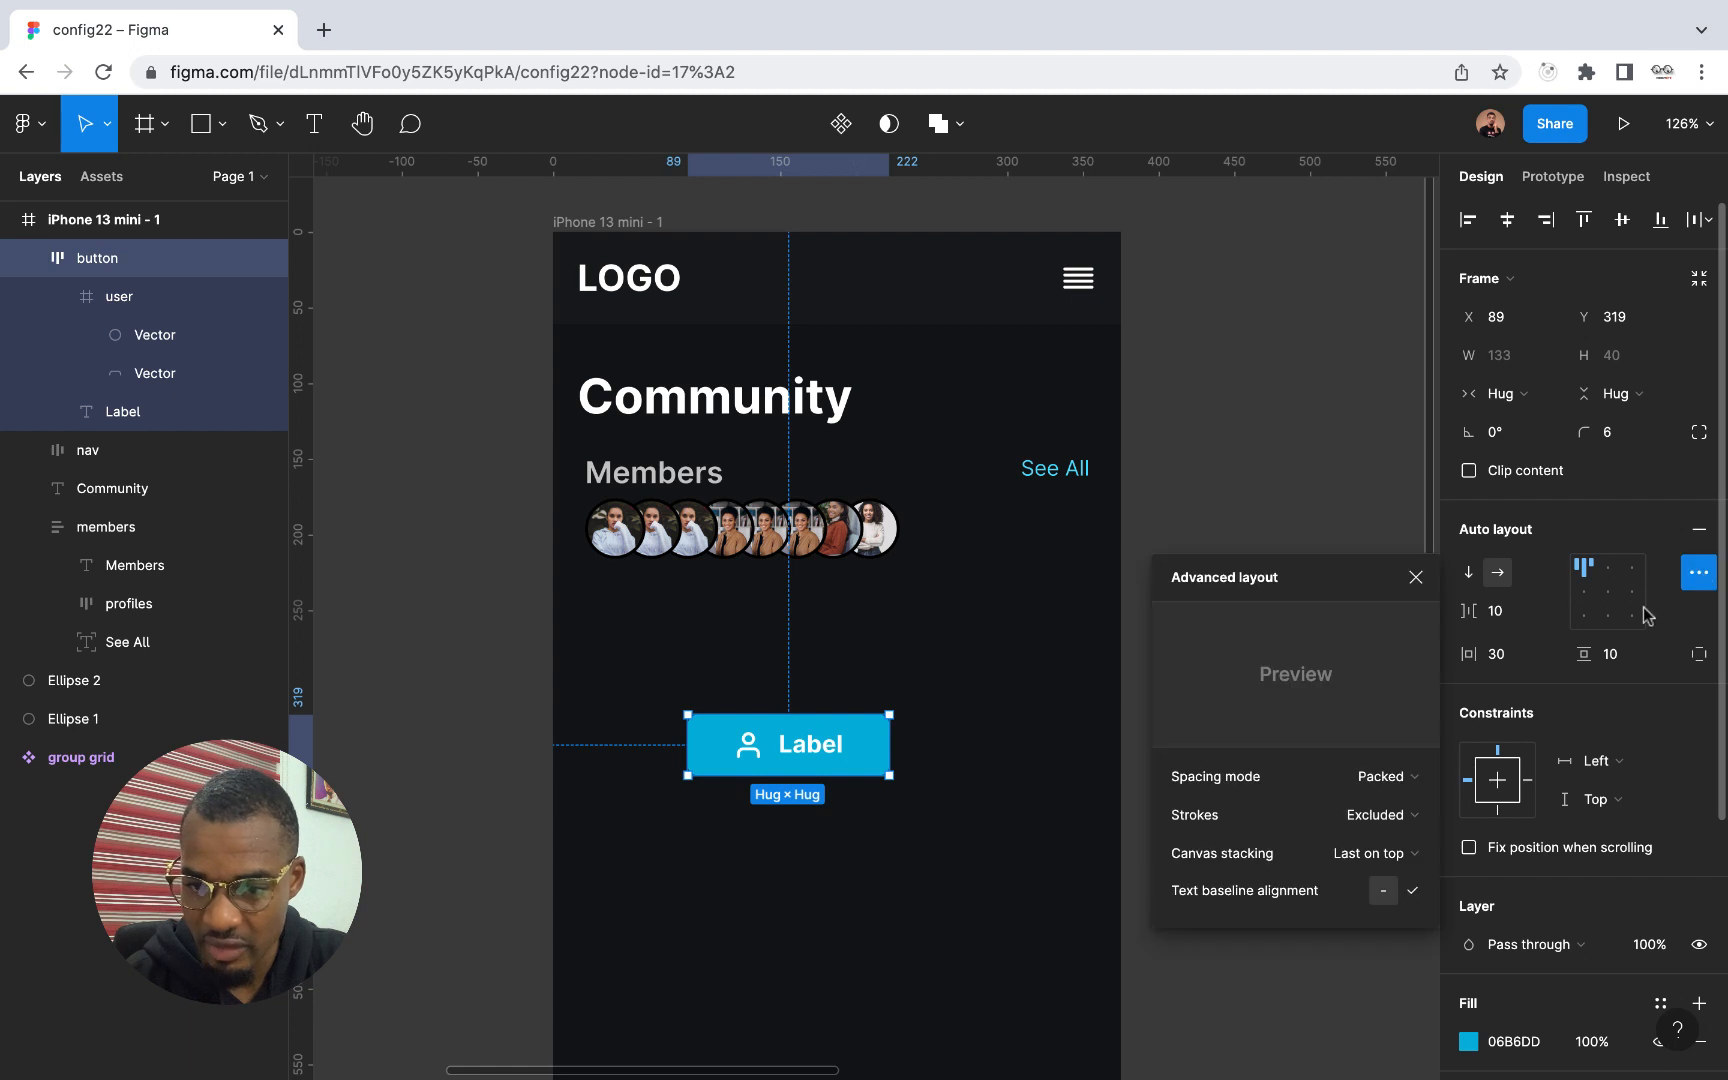
left_click(1413, 891)
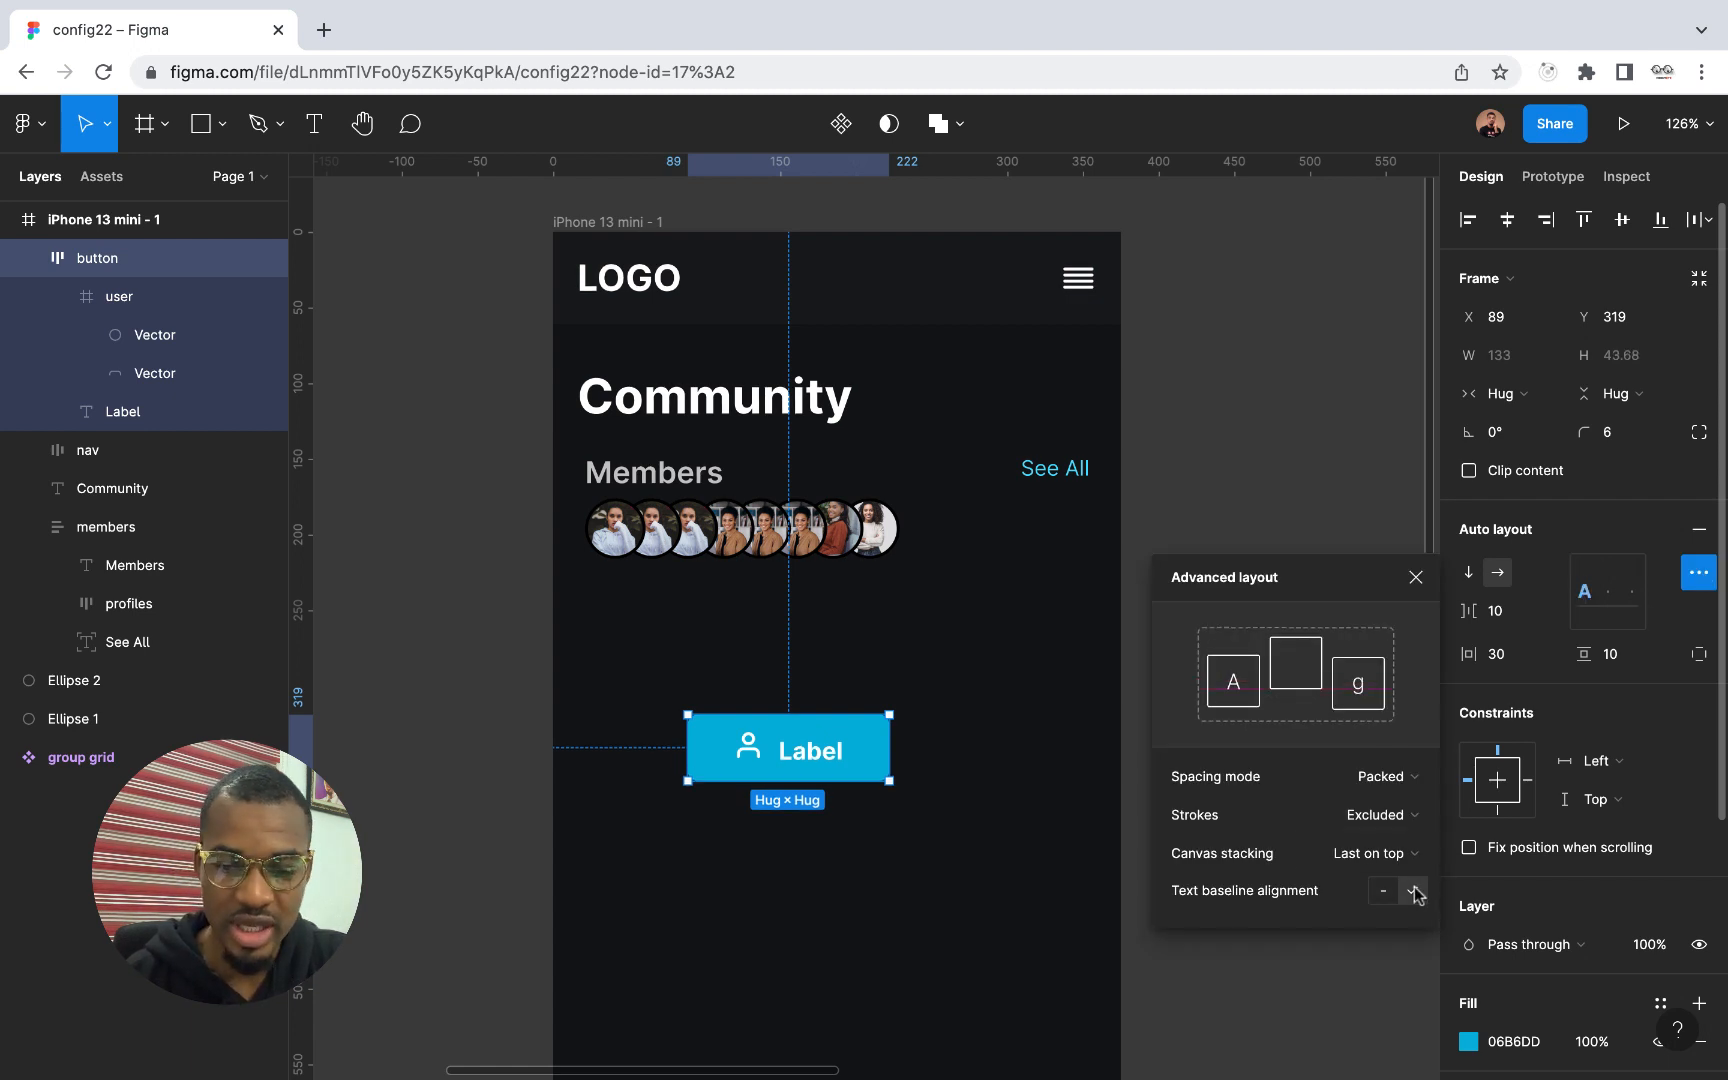
left_click(1386, 892)
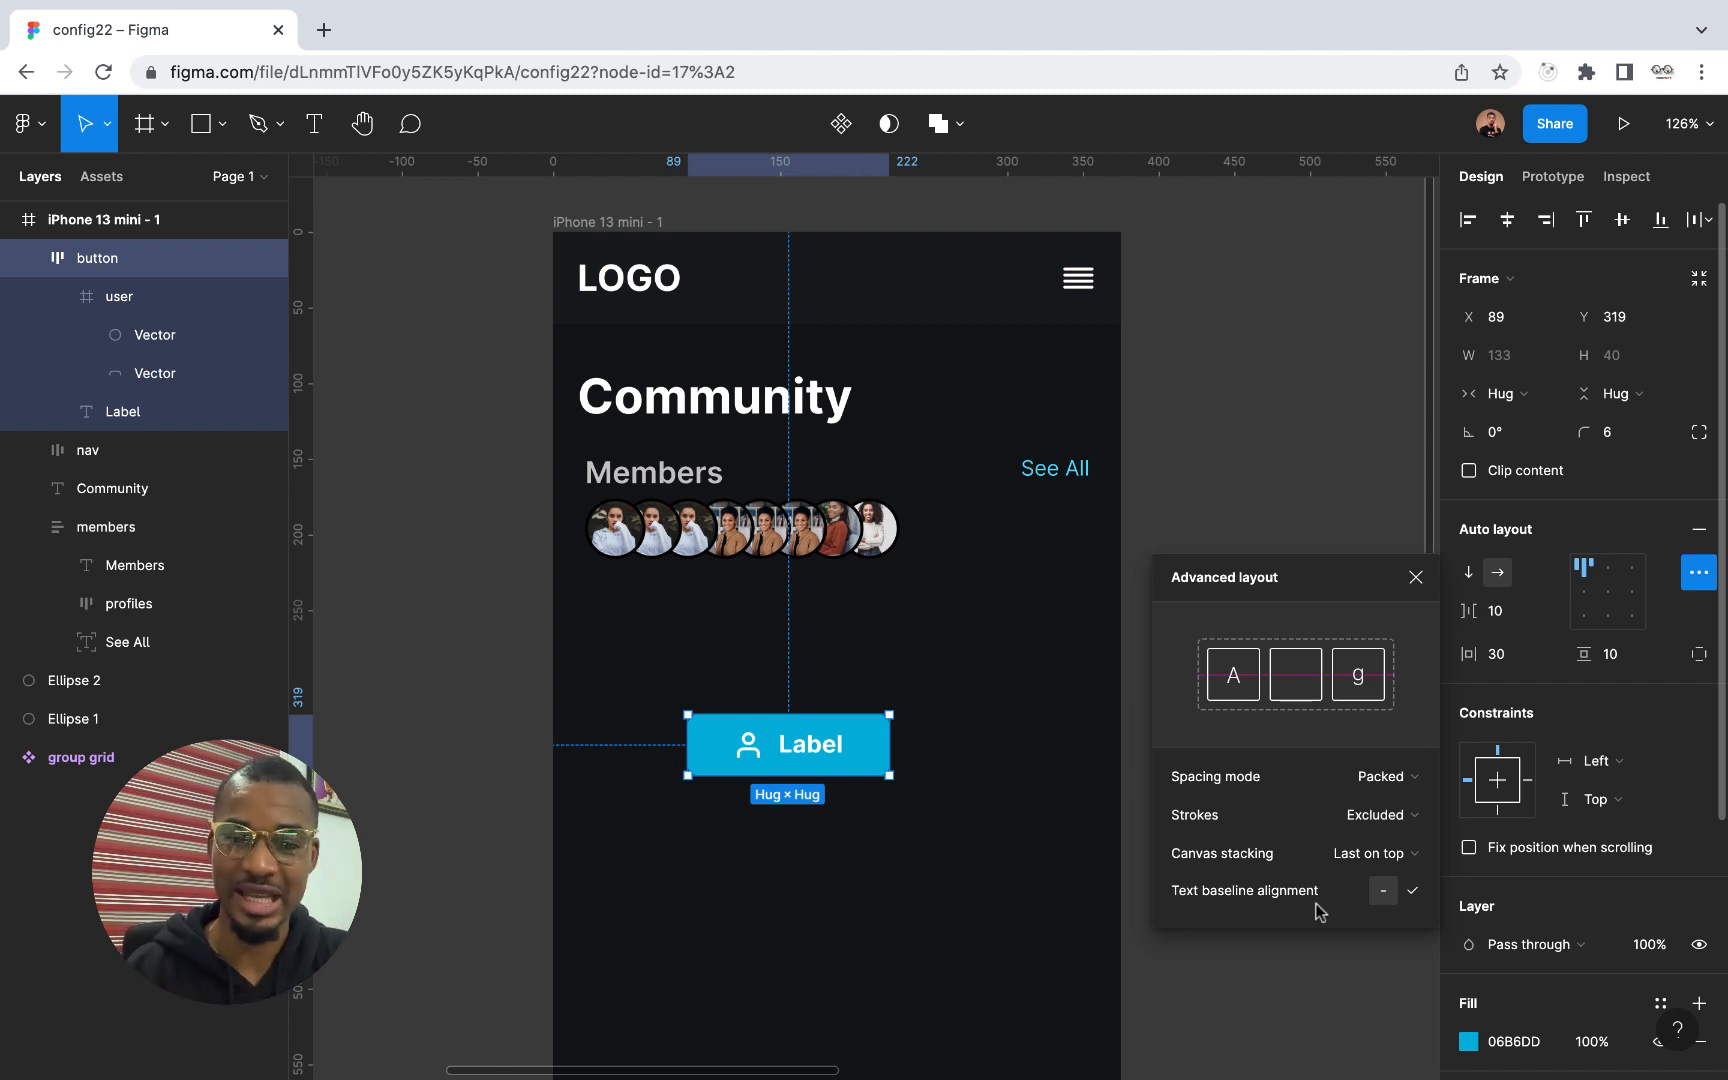
scroll(852, 771, "up", 10)
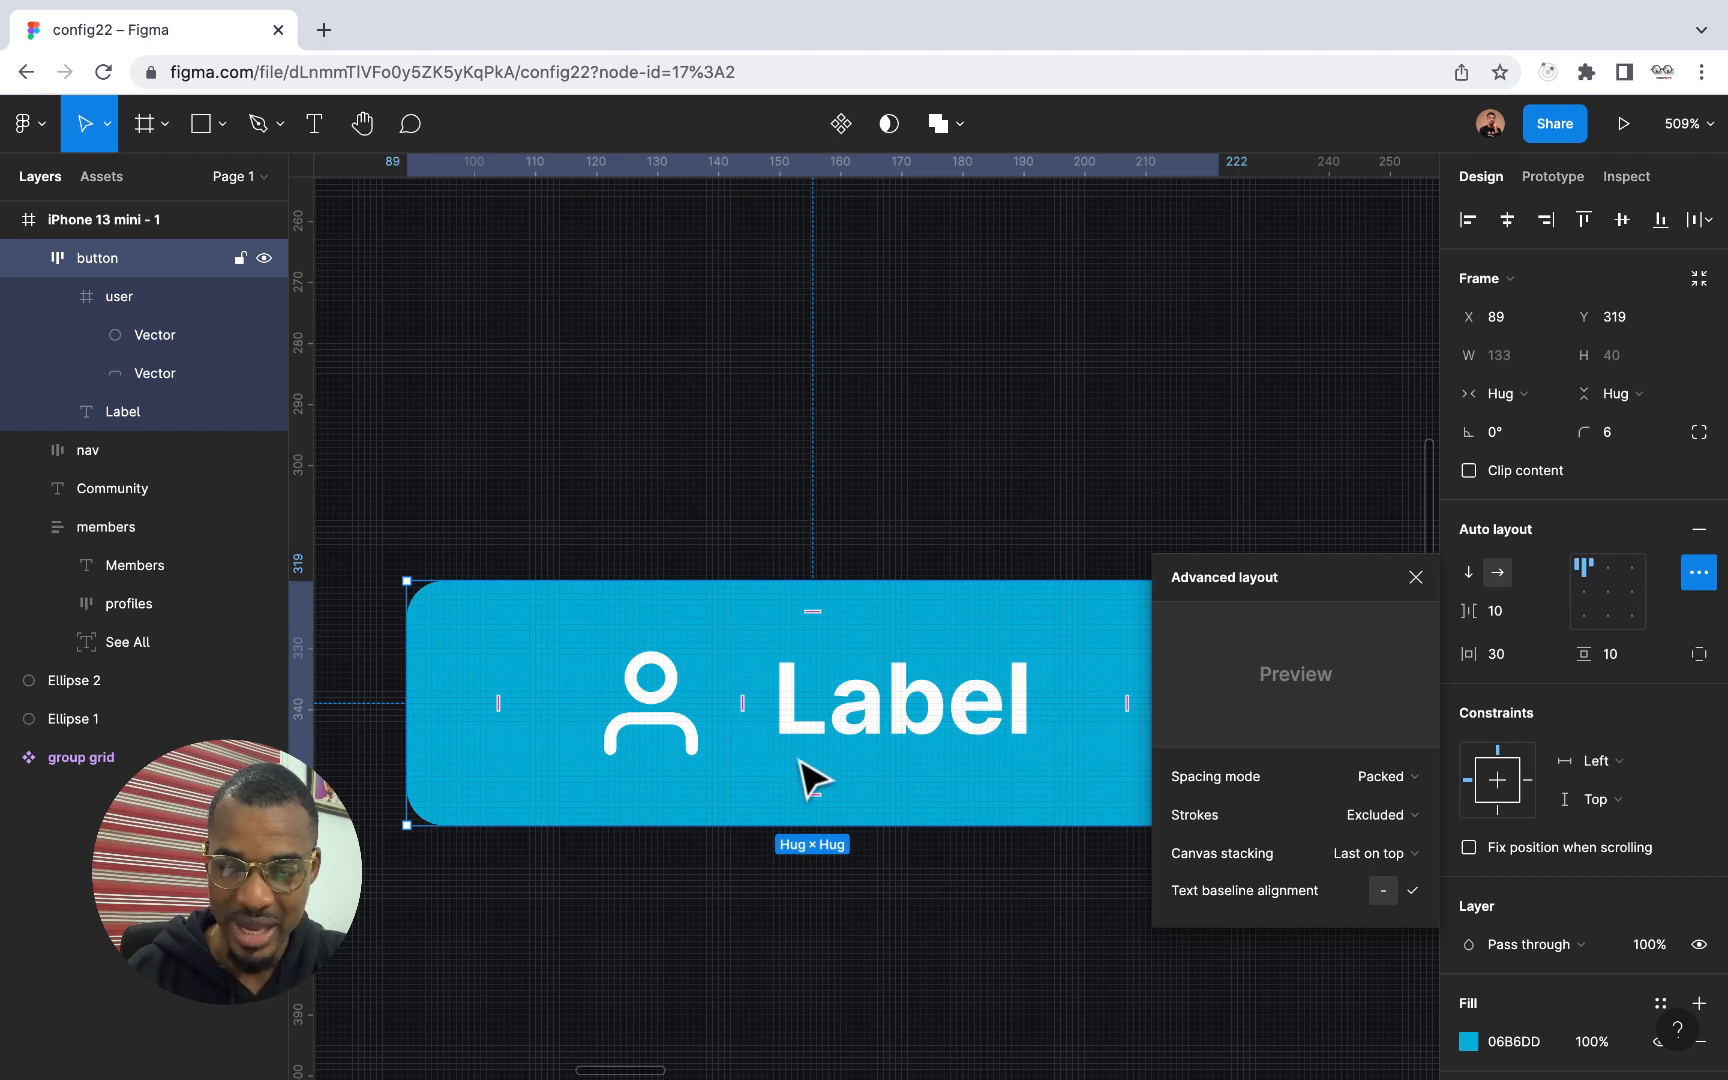
left_click(1412, 890)
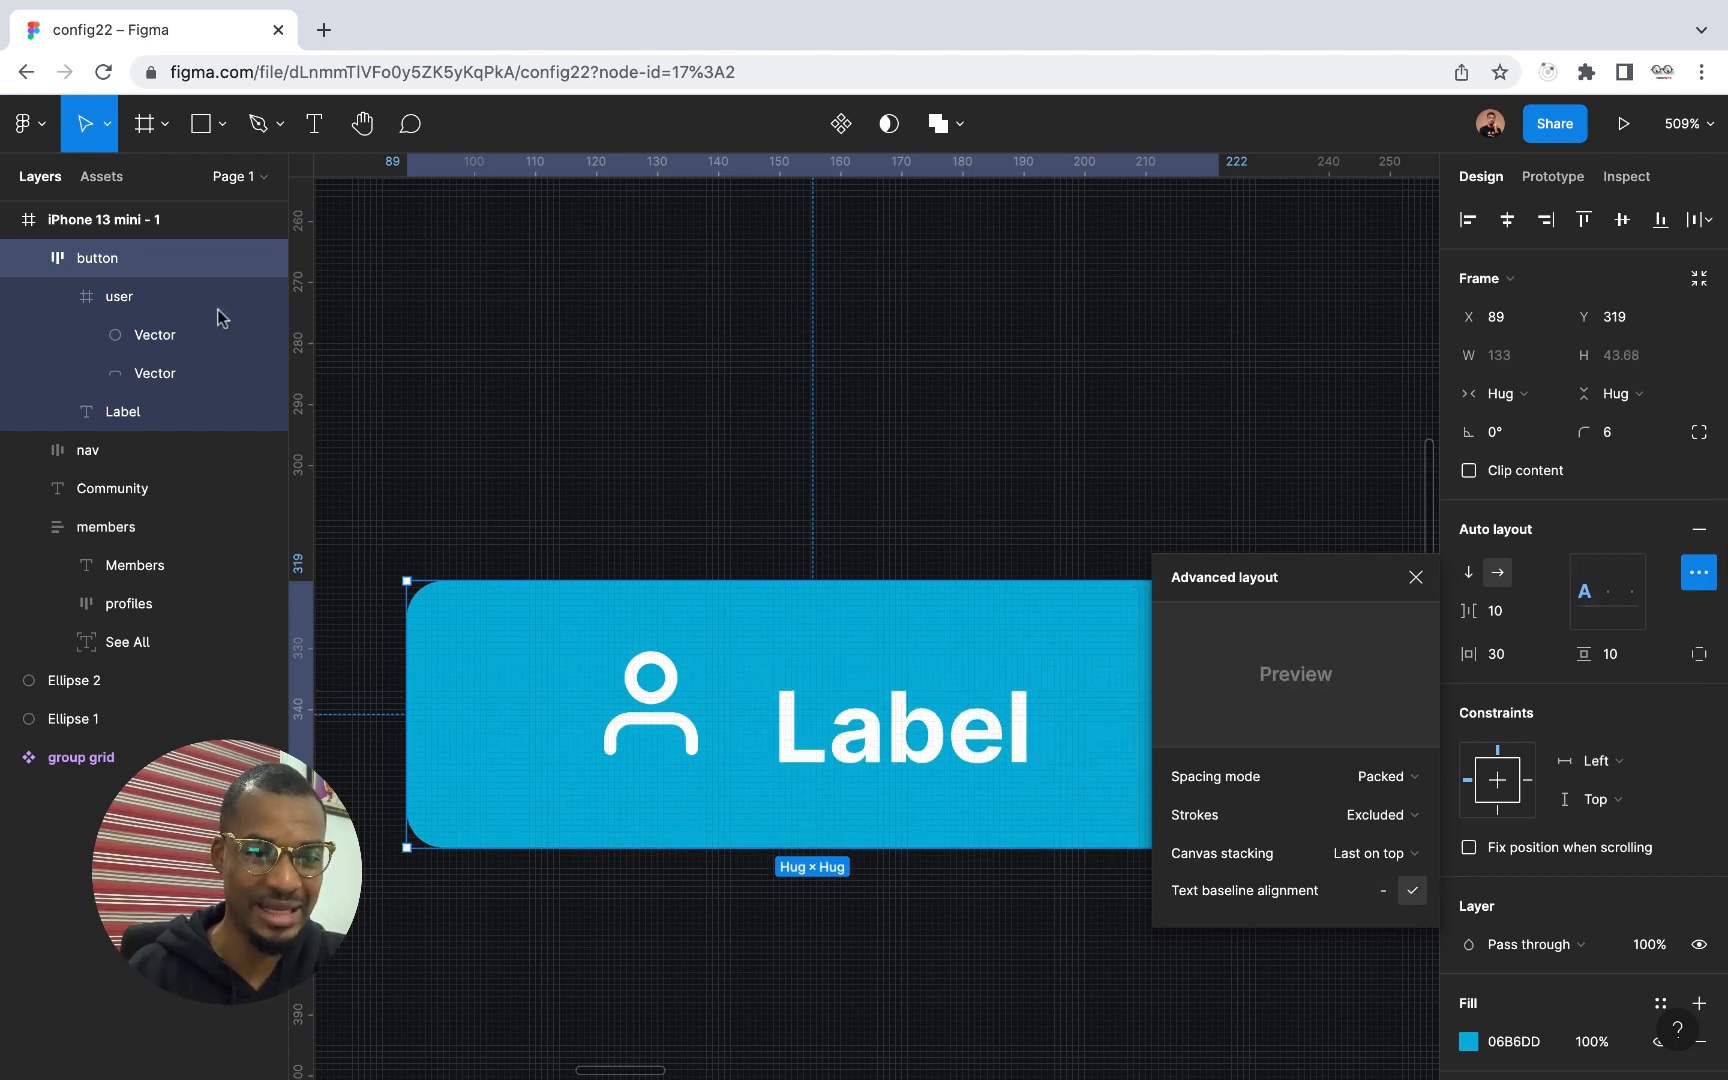
Resize the user icon inside the button to 16 × 16
left_click(58, 296)
left_click(138, 298)
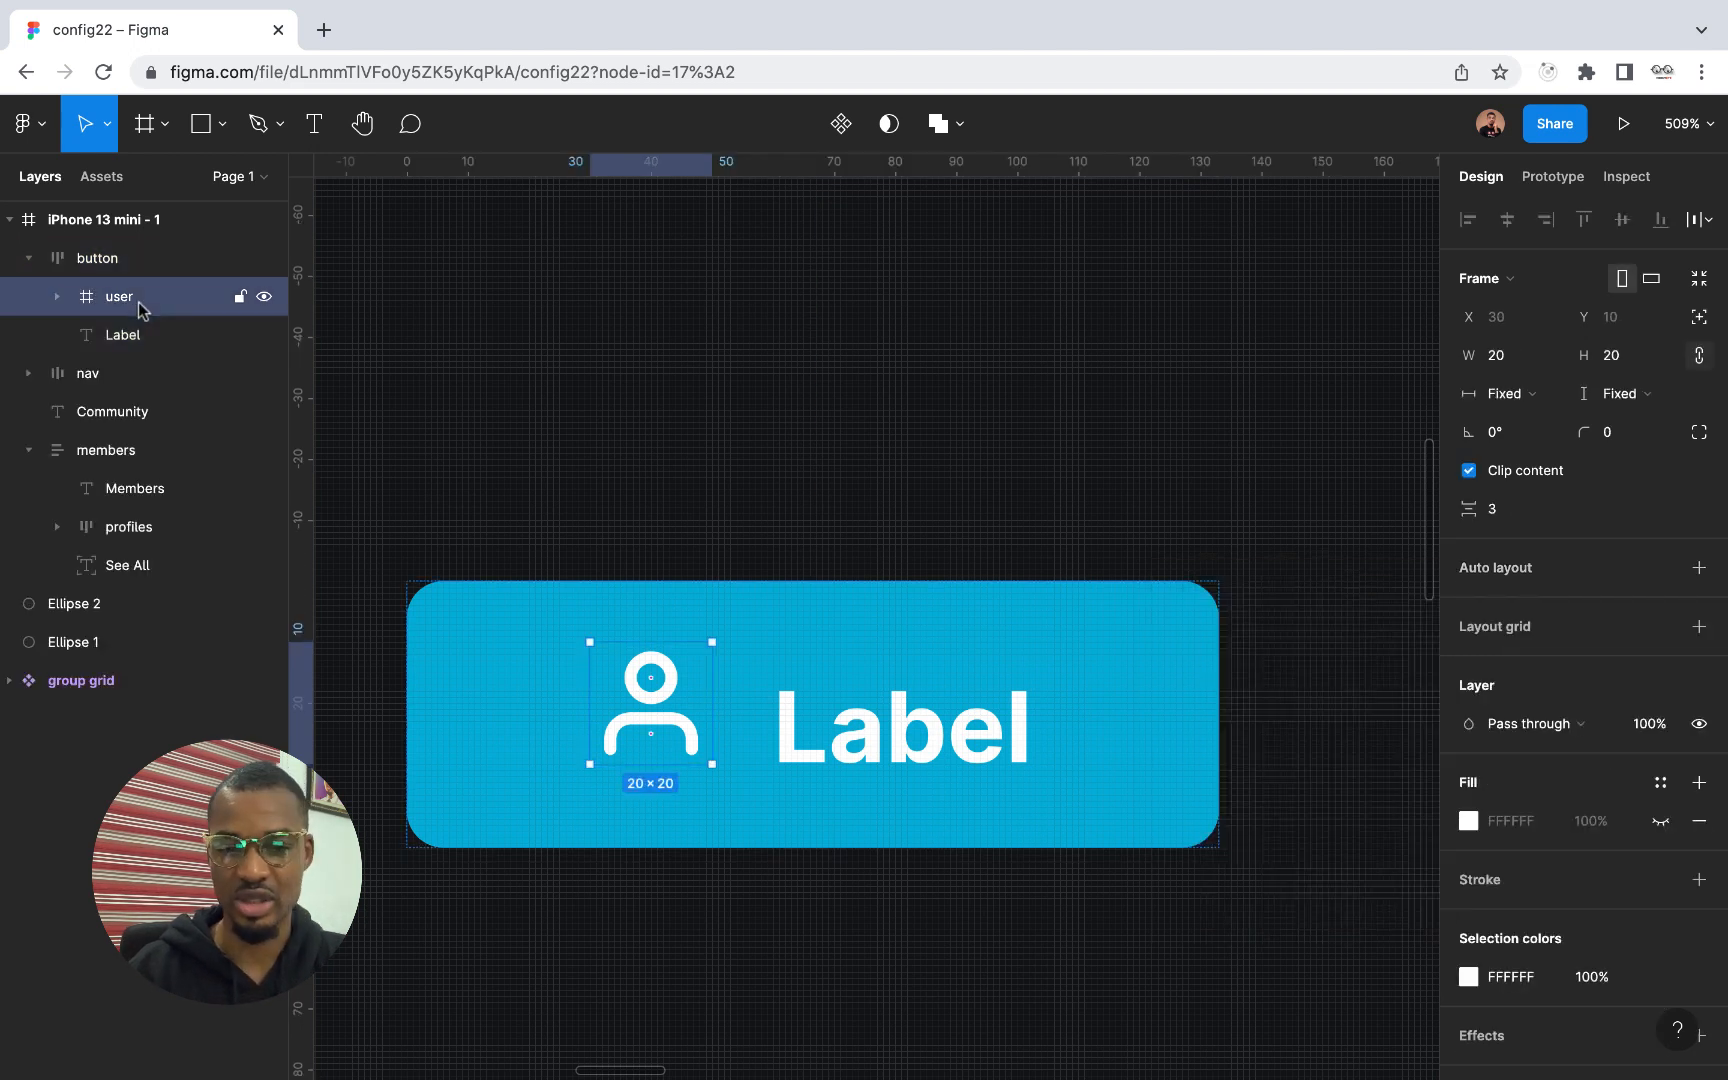
left_click(1621, 360)
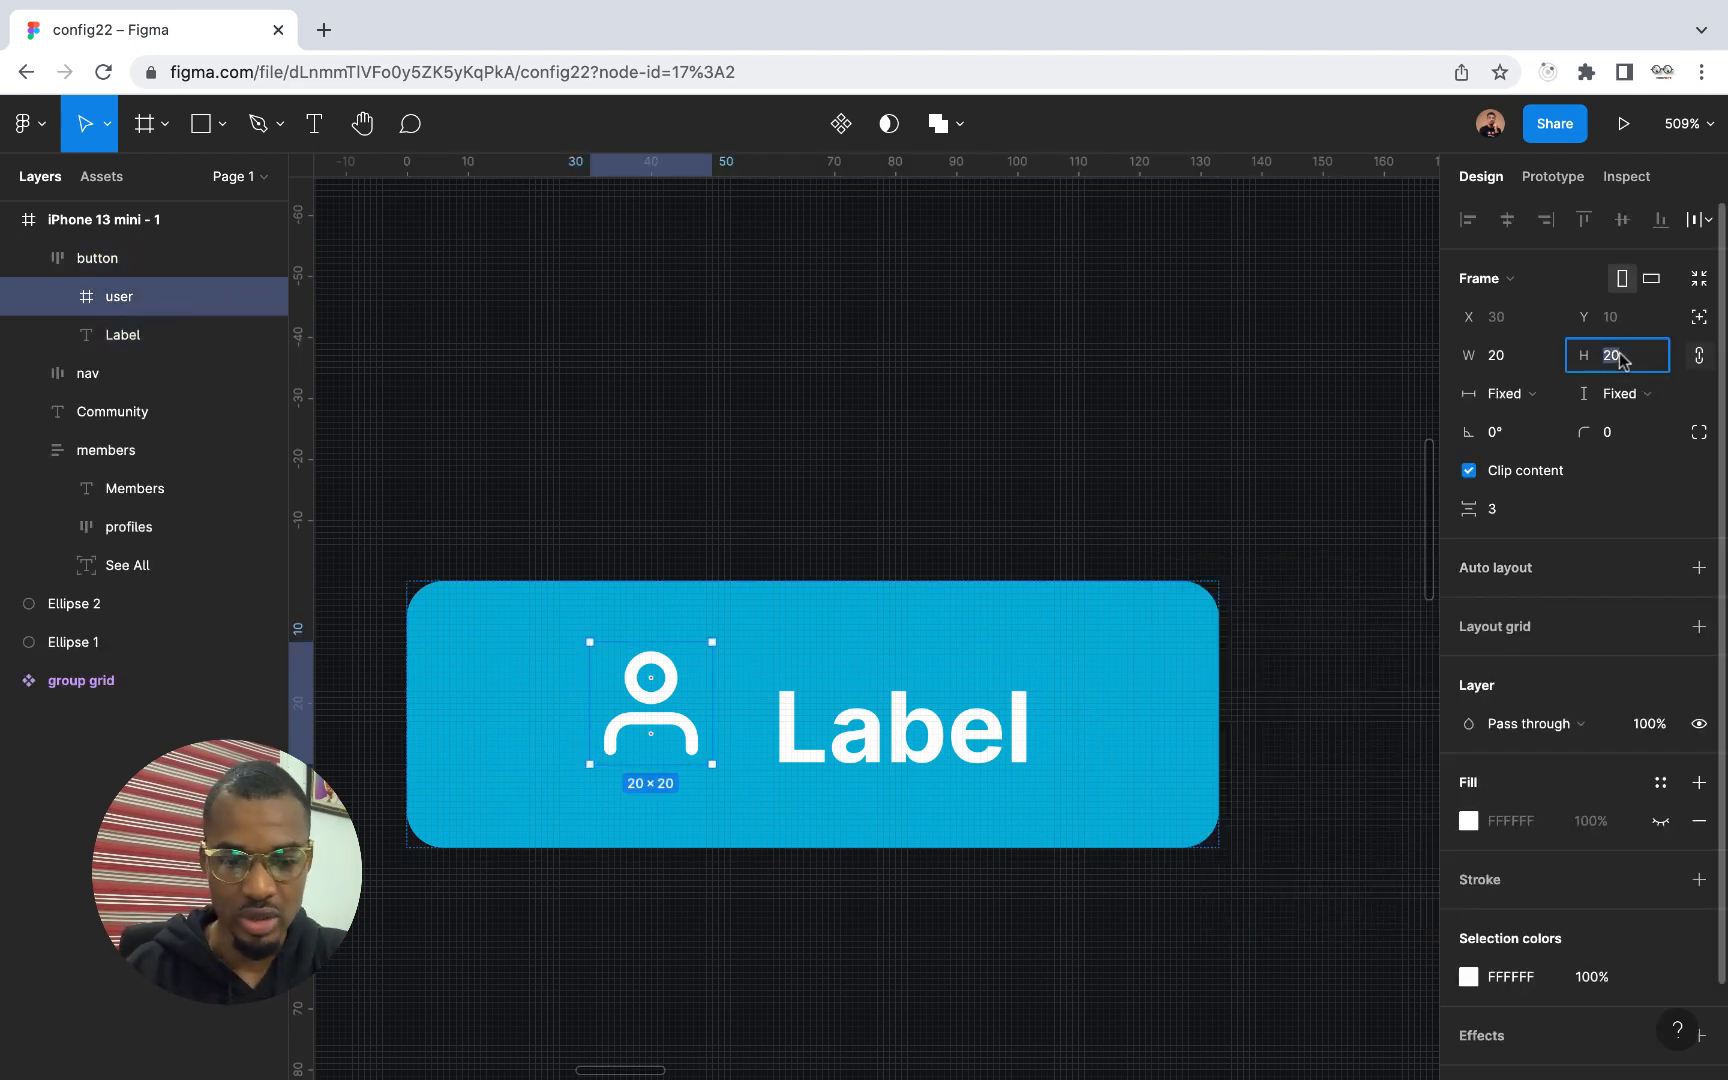
type("16")
key("Return")
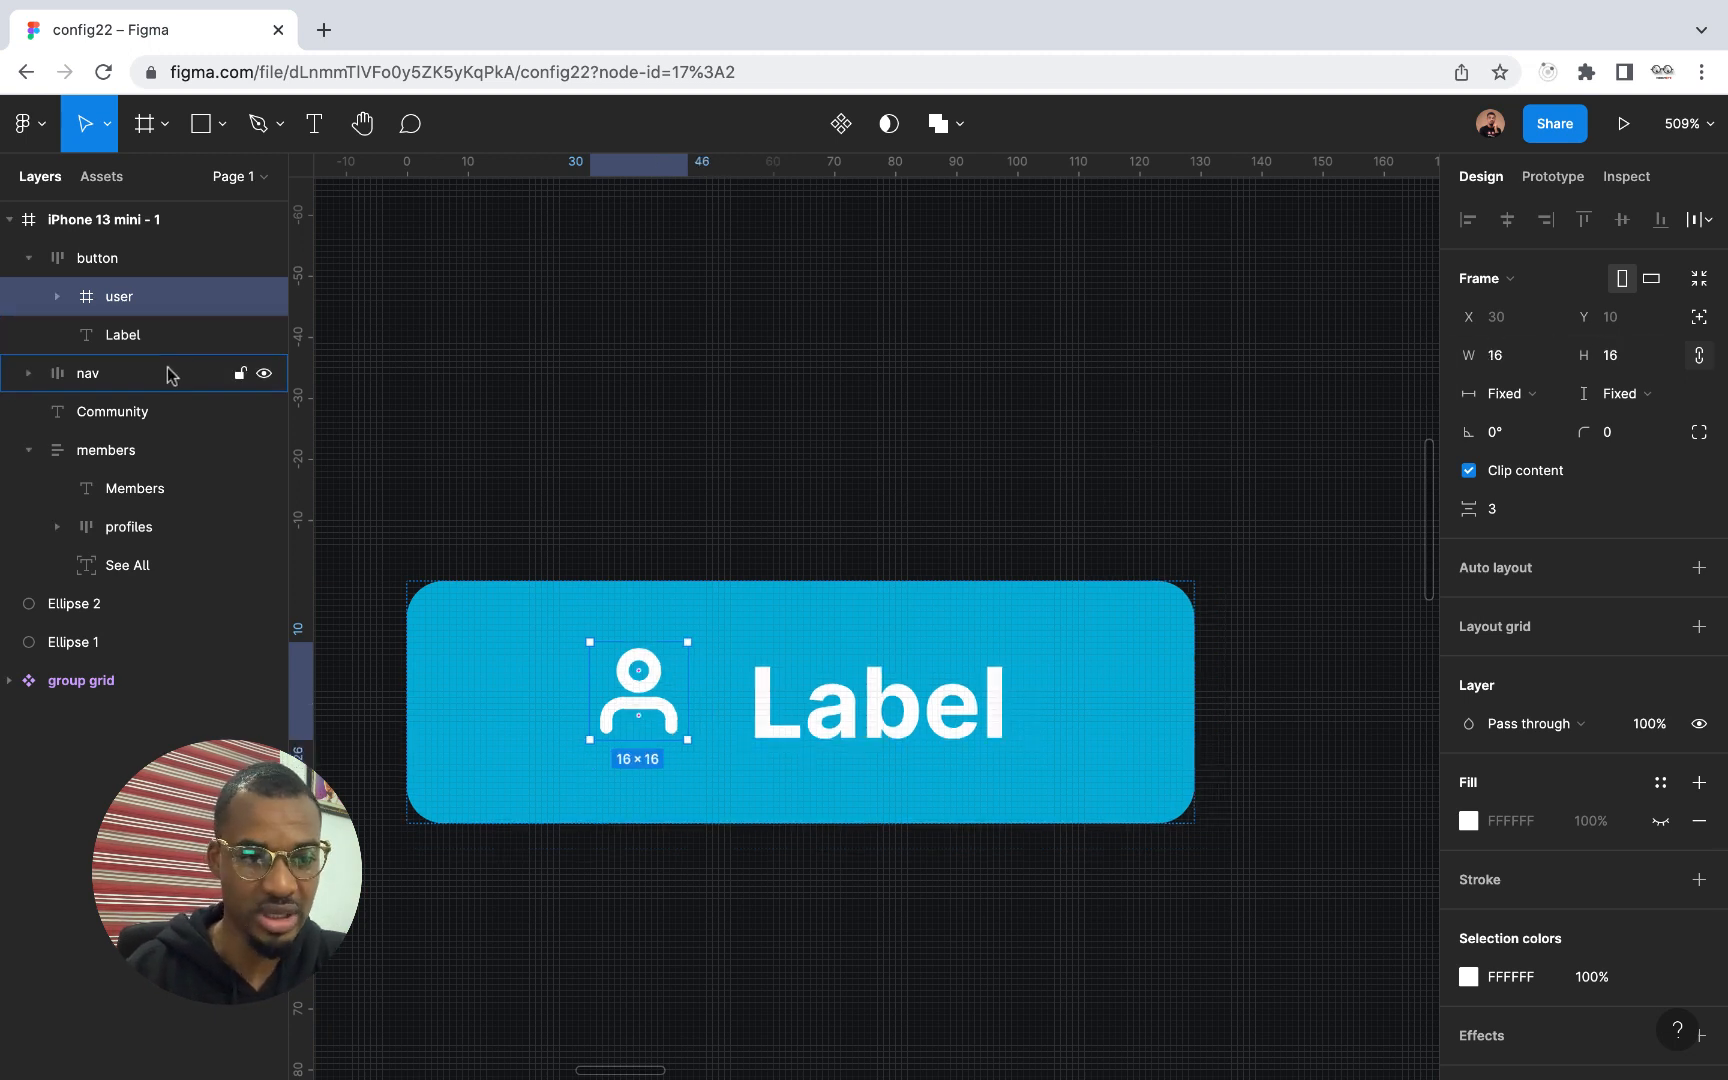
left_click(130, 338)
left_click(120, 303)
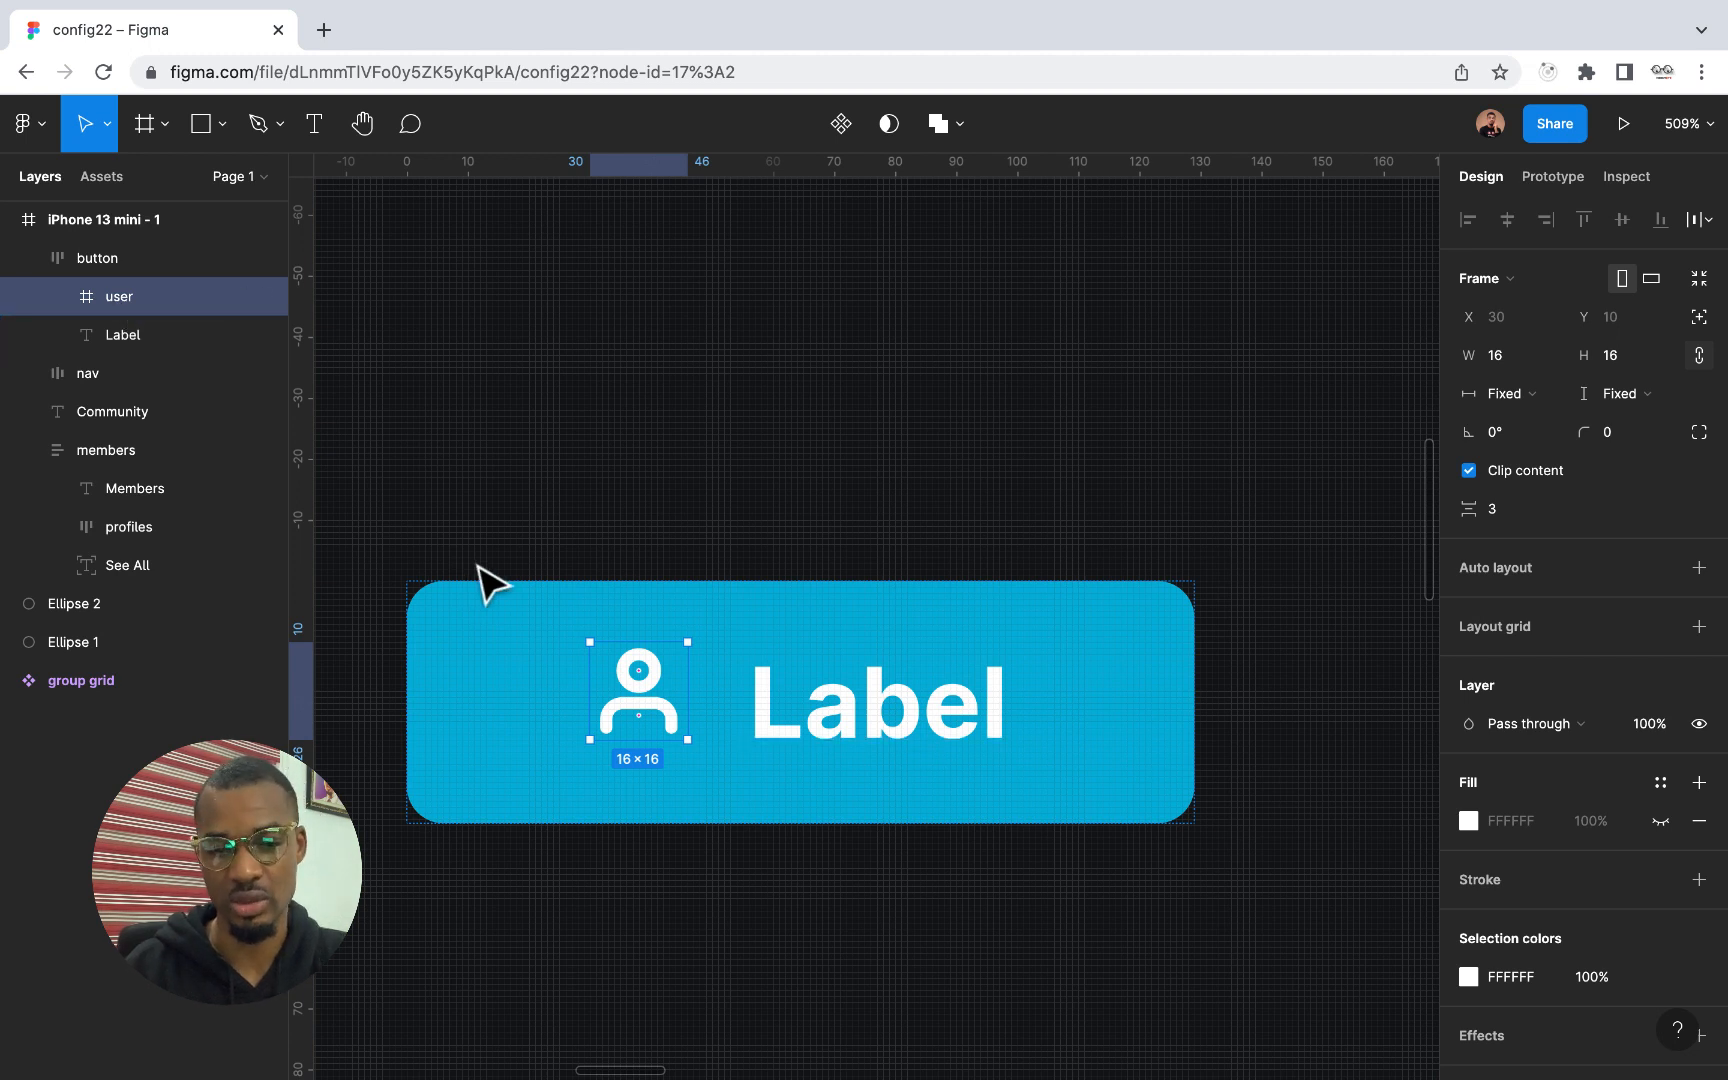
Move the button out of the phone frame onto the empty canvas beside it and turn it into a component
scroll(852, 845, "down", 5)
scroll(840, 830, "down", 5)
left_click(833, 816)
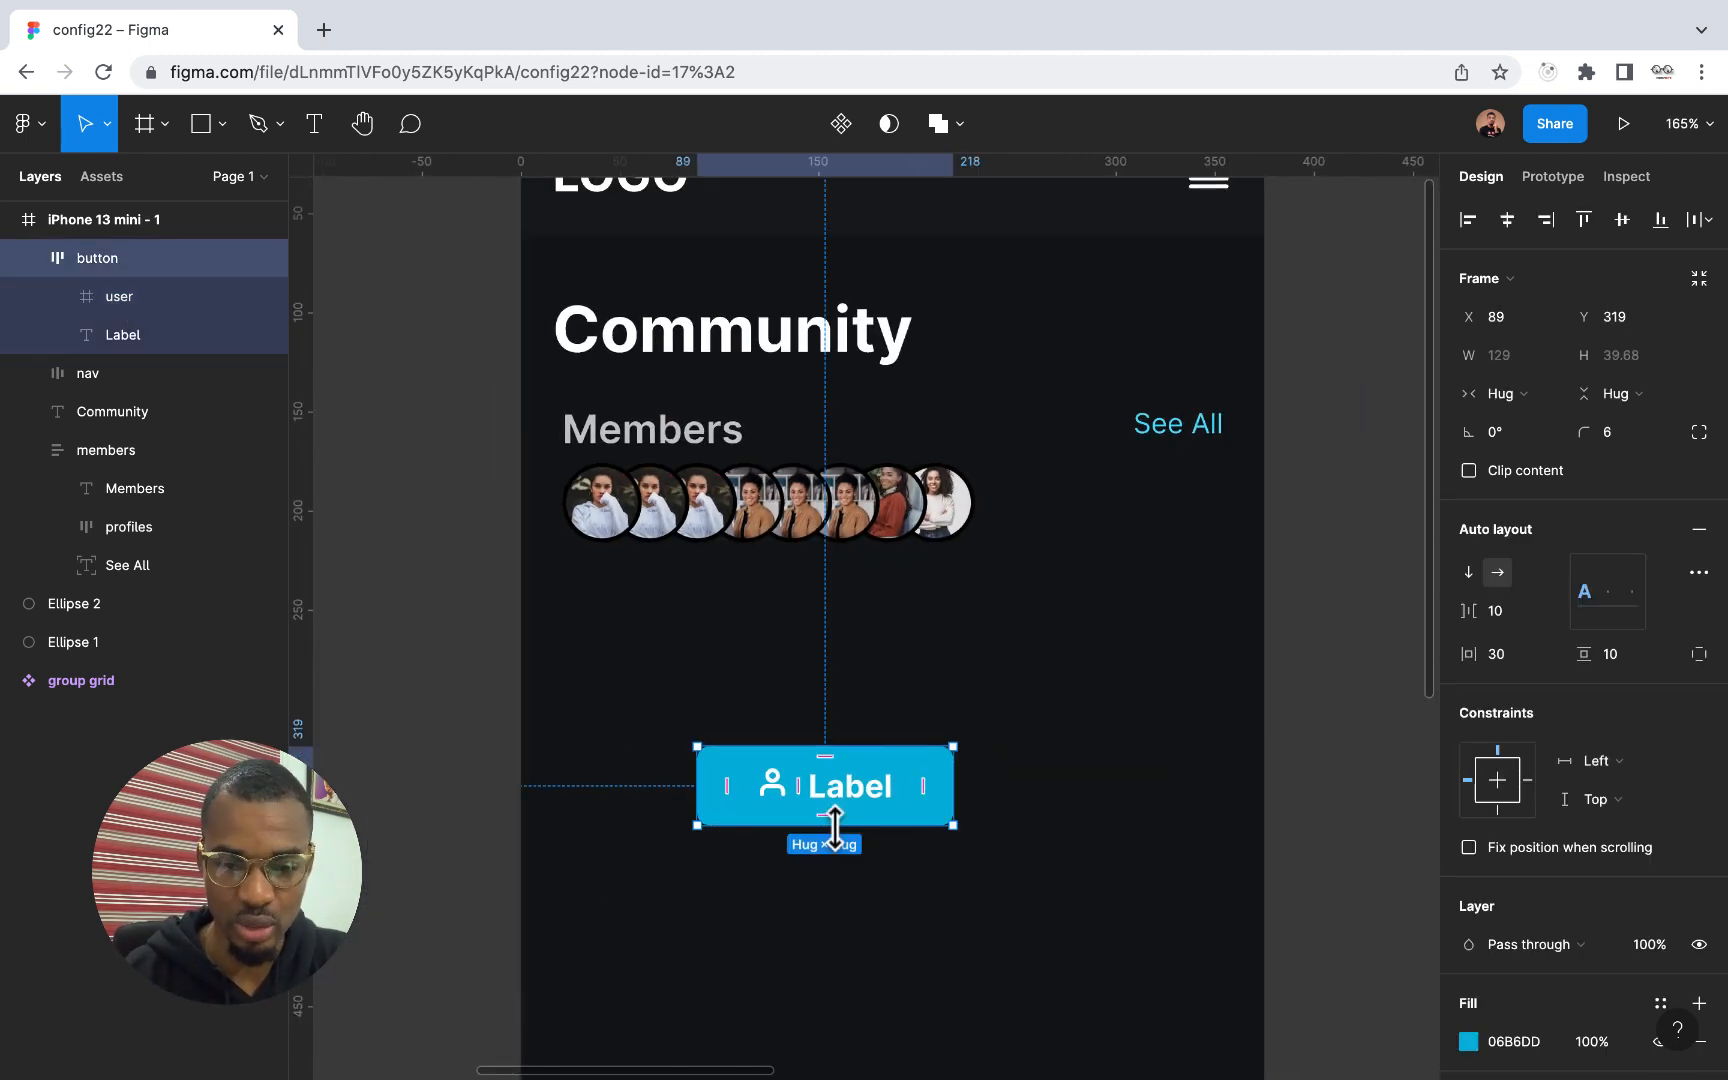
left_click(833, 932)
scroll(832, 932, "down", 3)
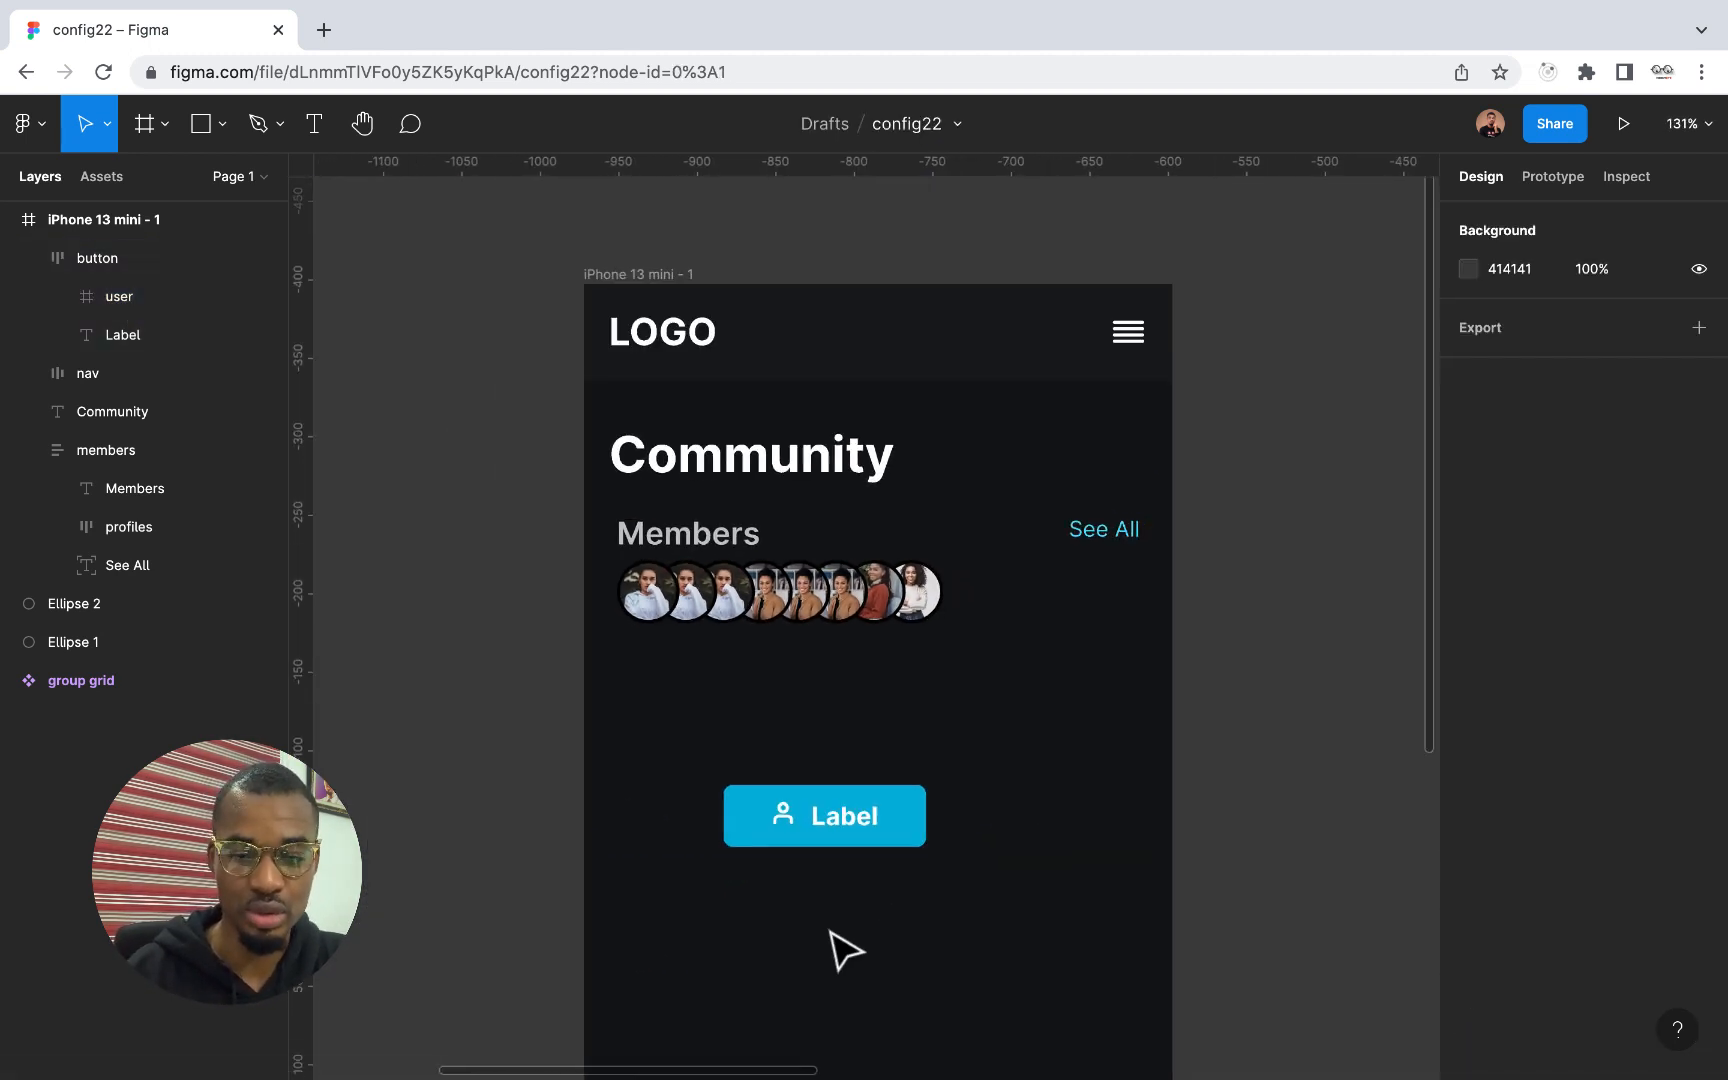
left_click(838, 858)
left_click(838, 858)
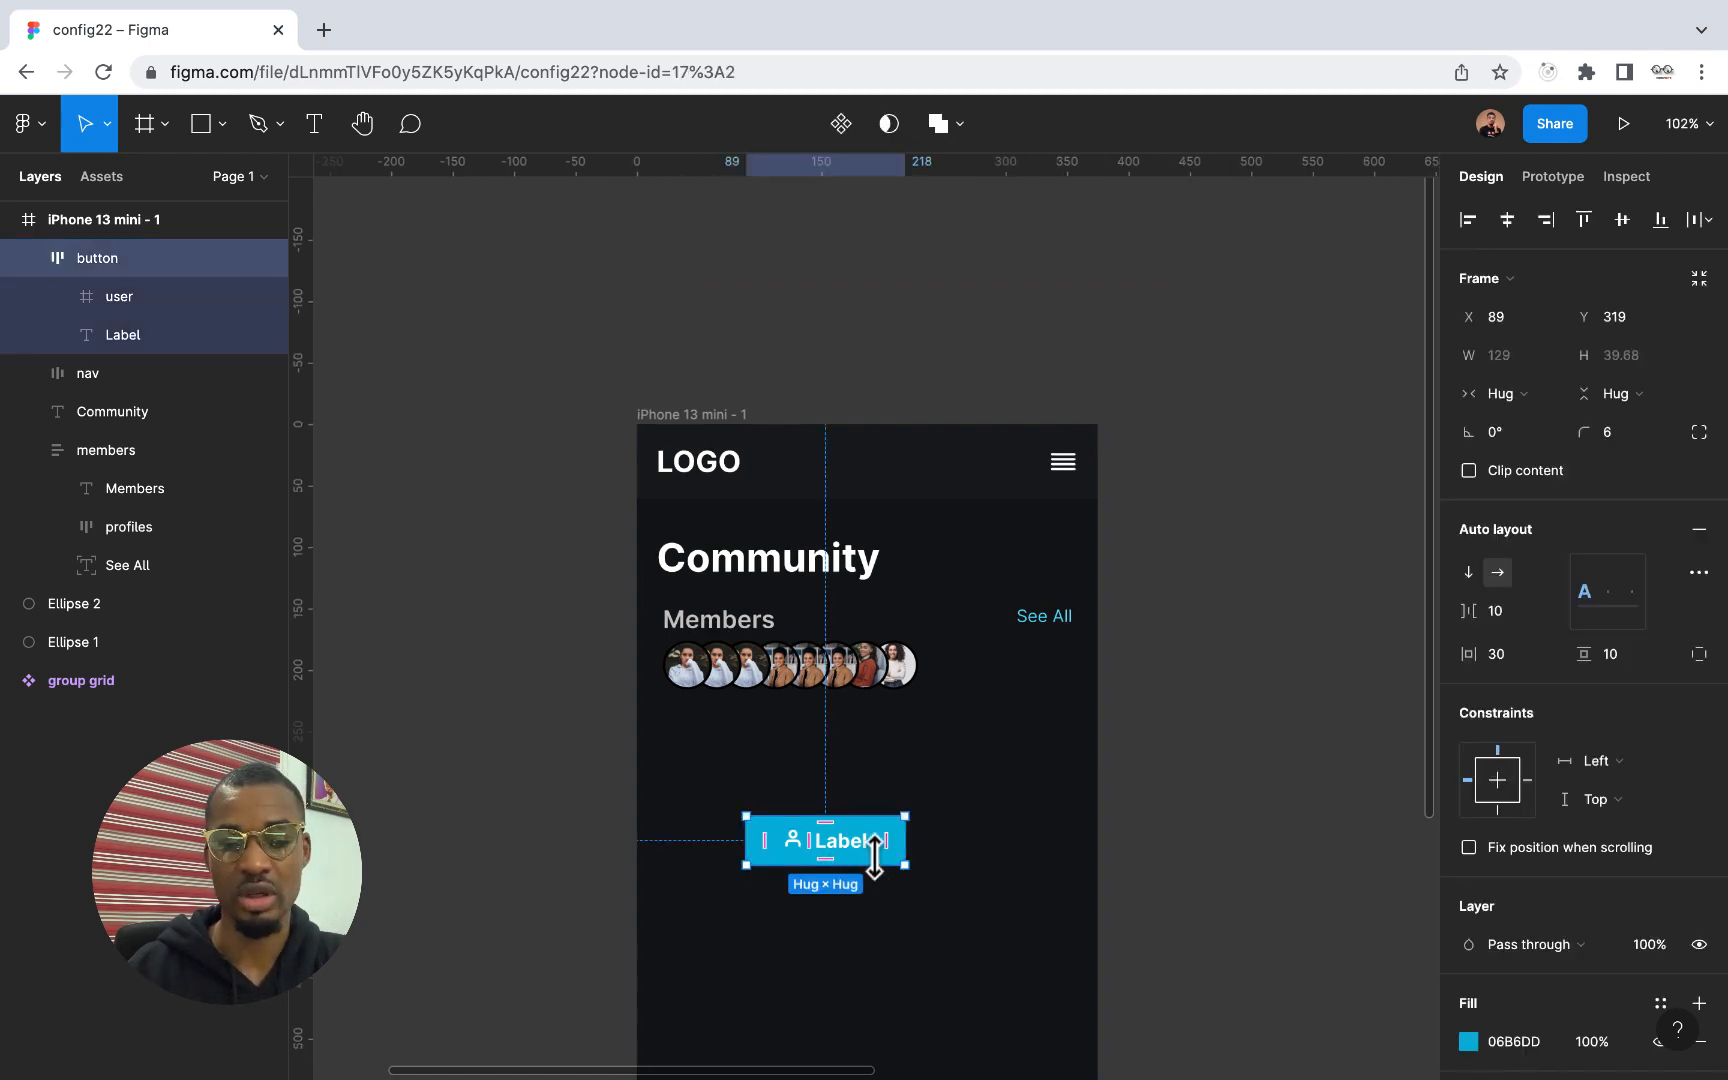
left_click_drag(880, 858, 1360, 660)
scroll(1360, 660, "right", 3)
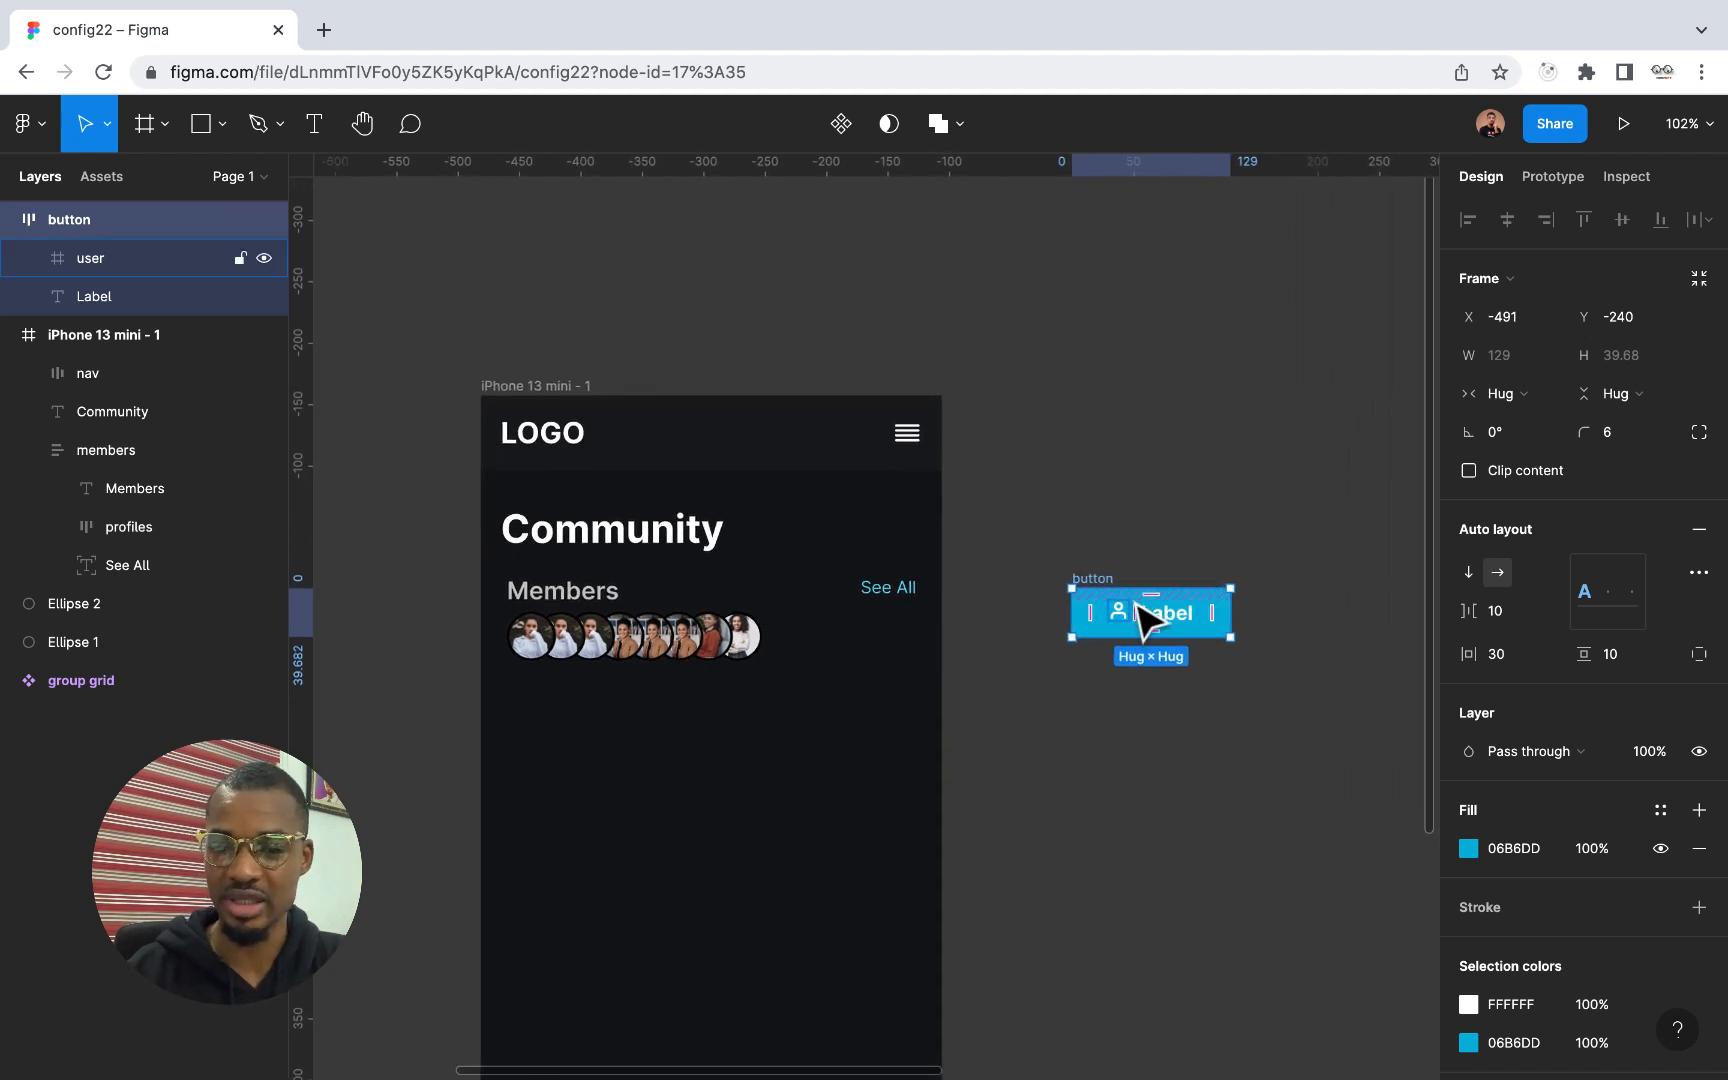
scroll(1145, 612, "up", 5)
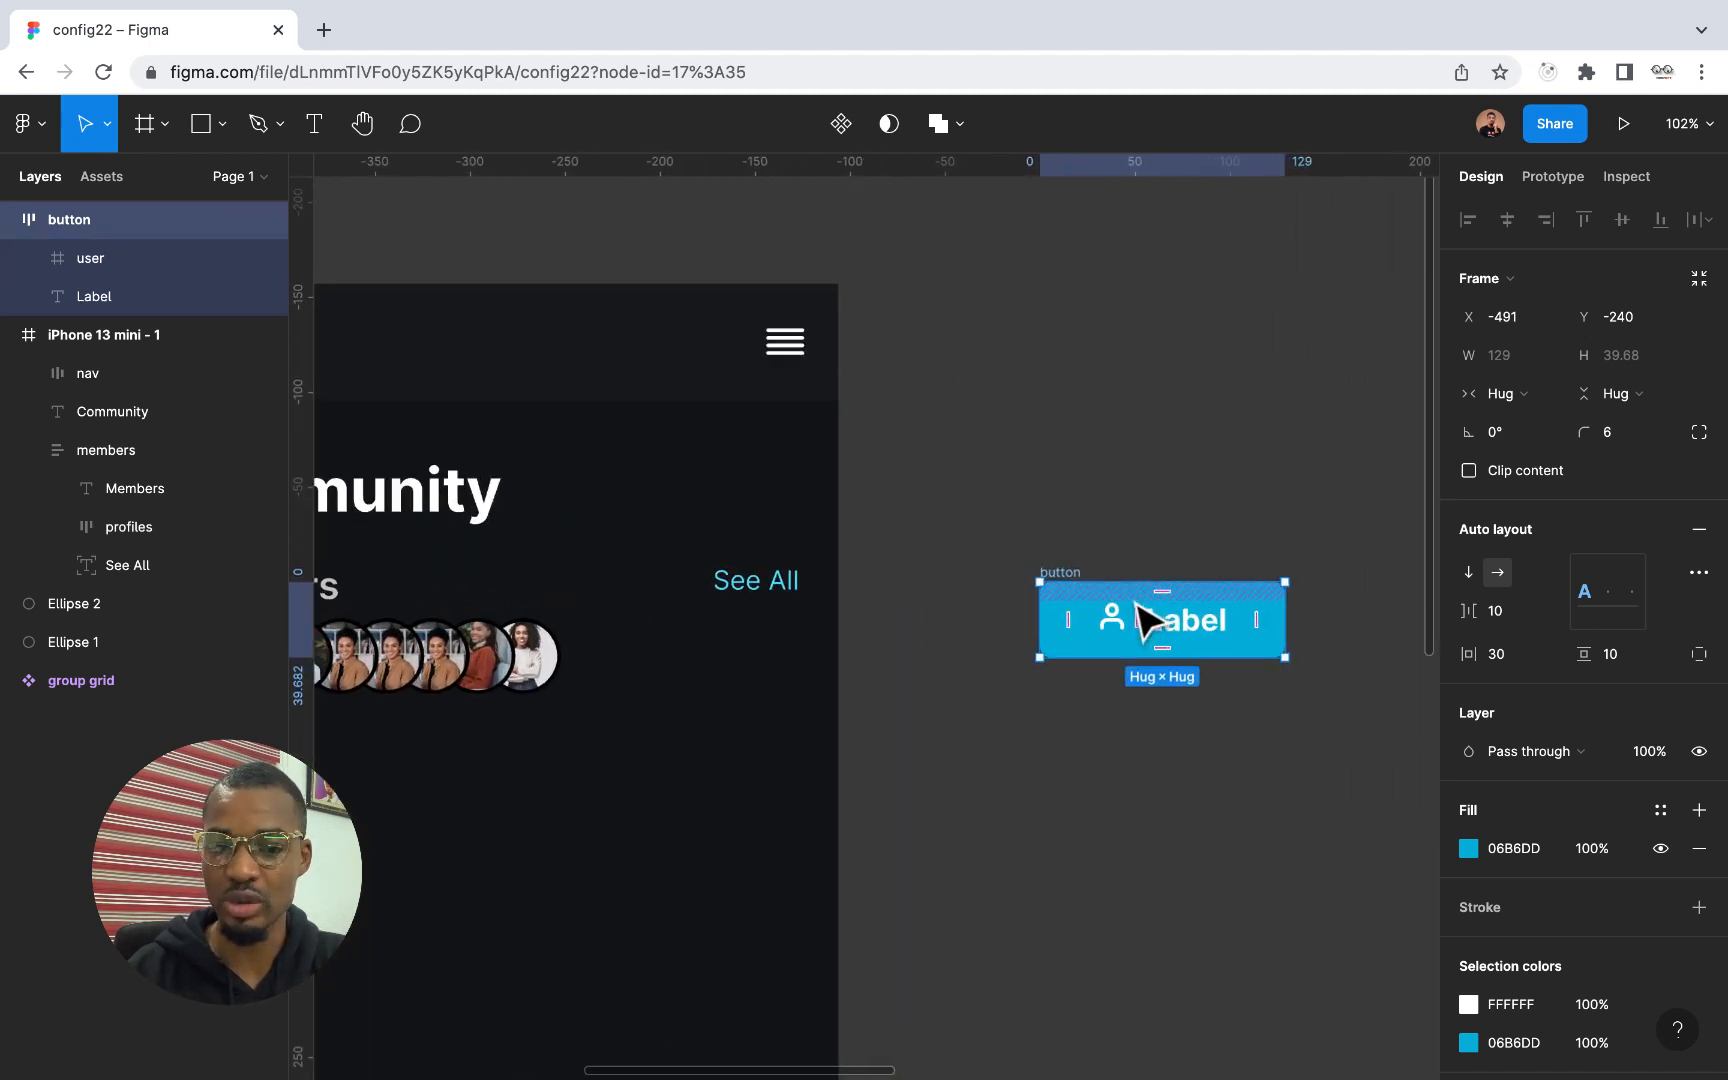
left_click(841, 124)
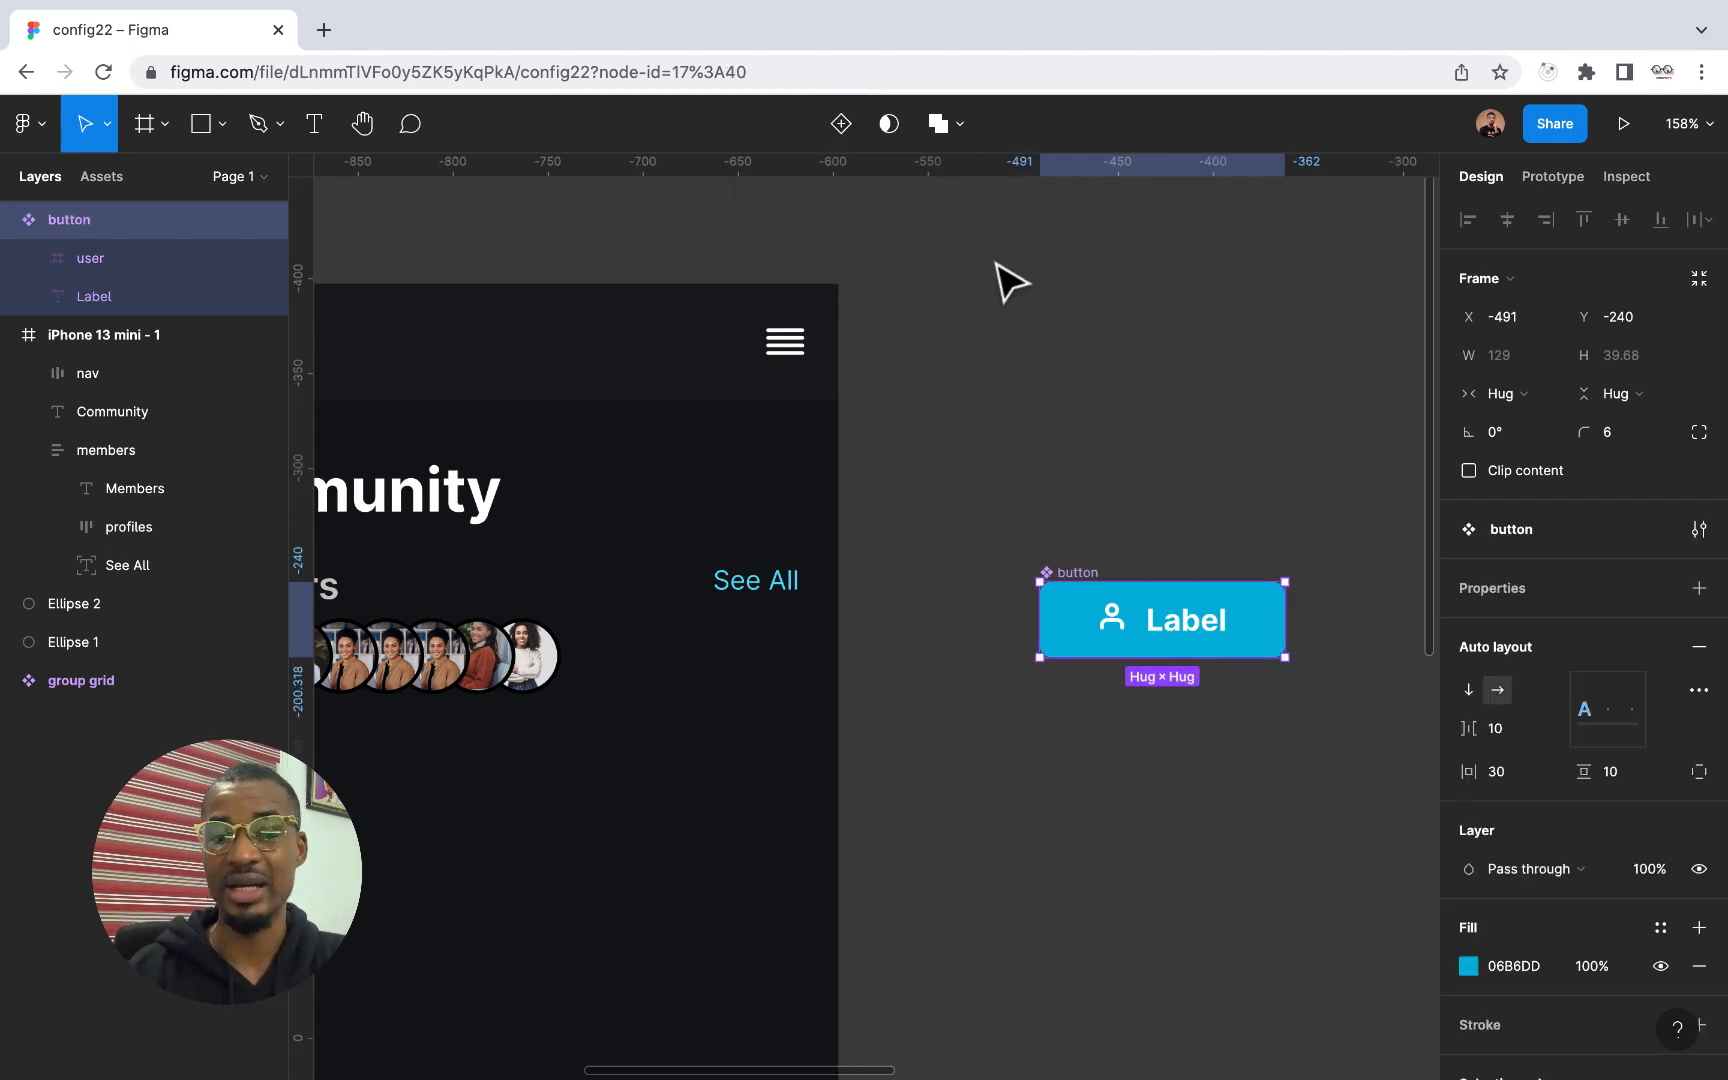
Try adding a second variant to the button component and undo it
scroll(1150, 655, "right", 1)
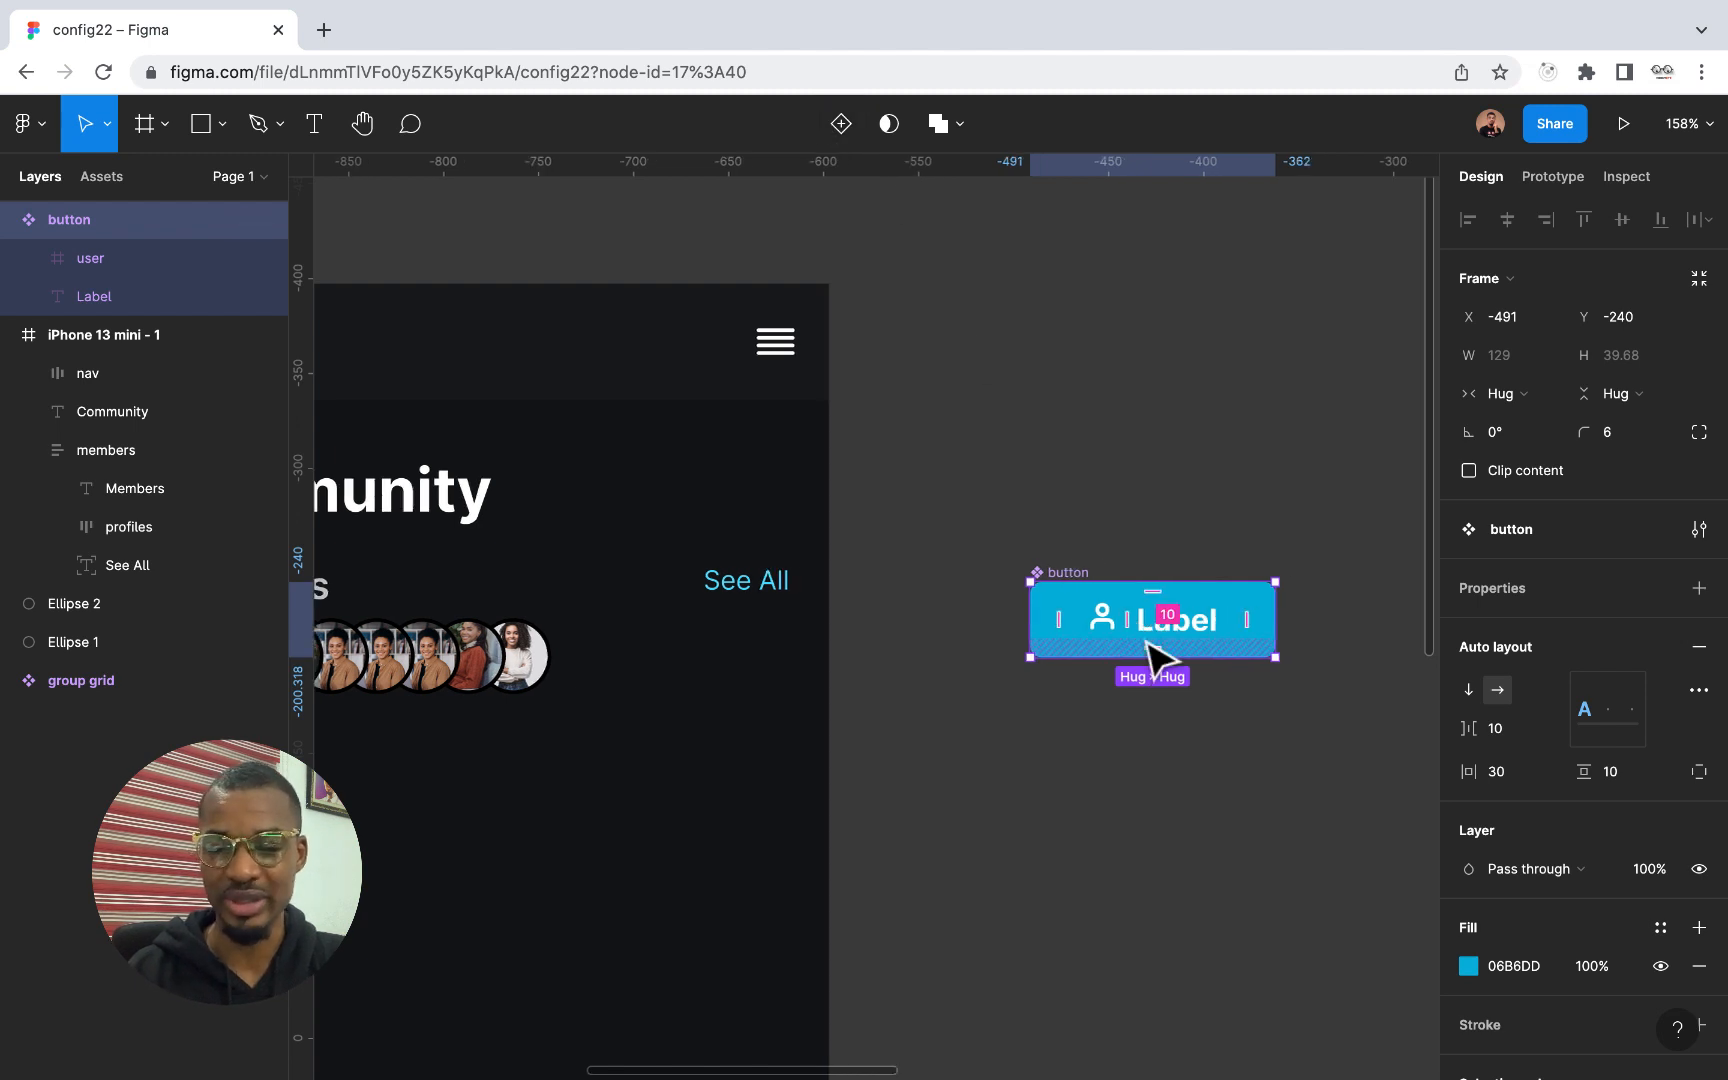
scroll(1150, 655, "right", 5)
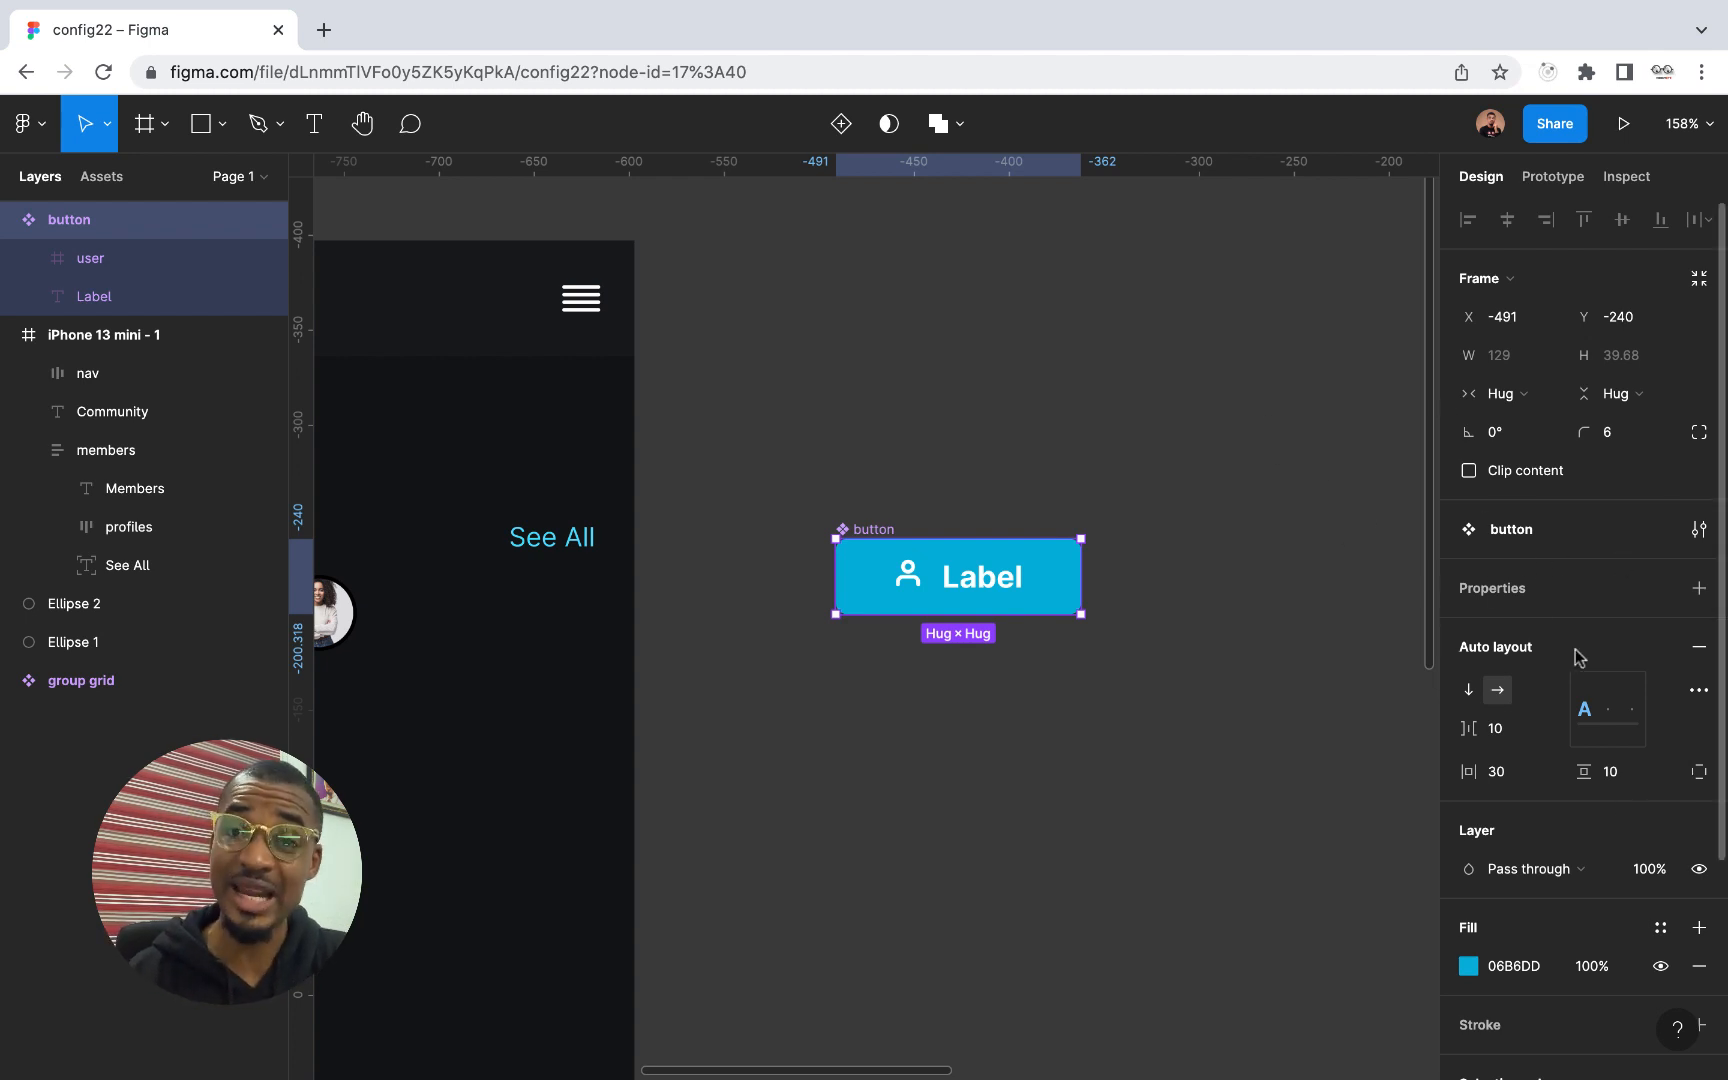
left_click(842, 126)
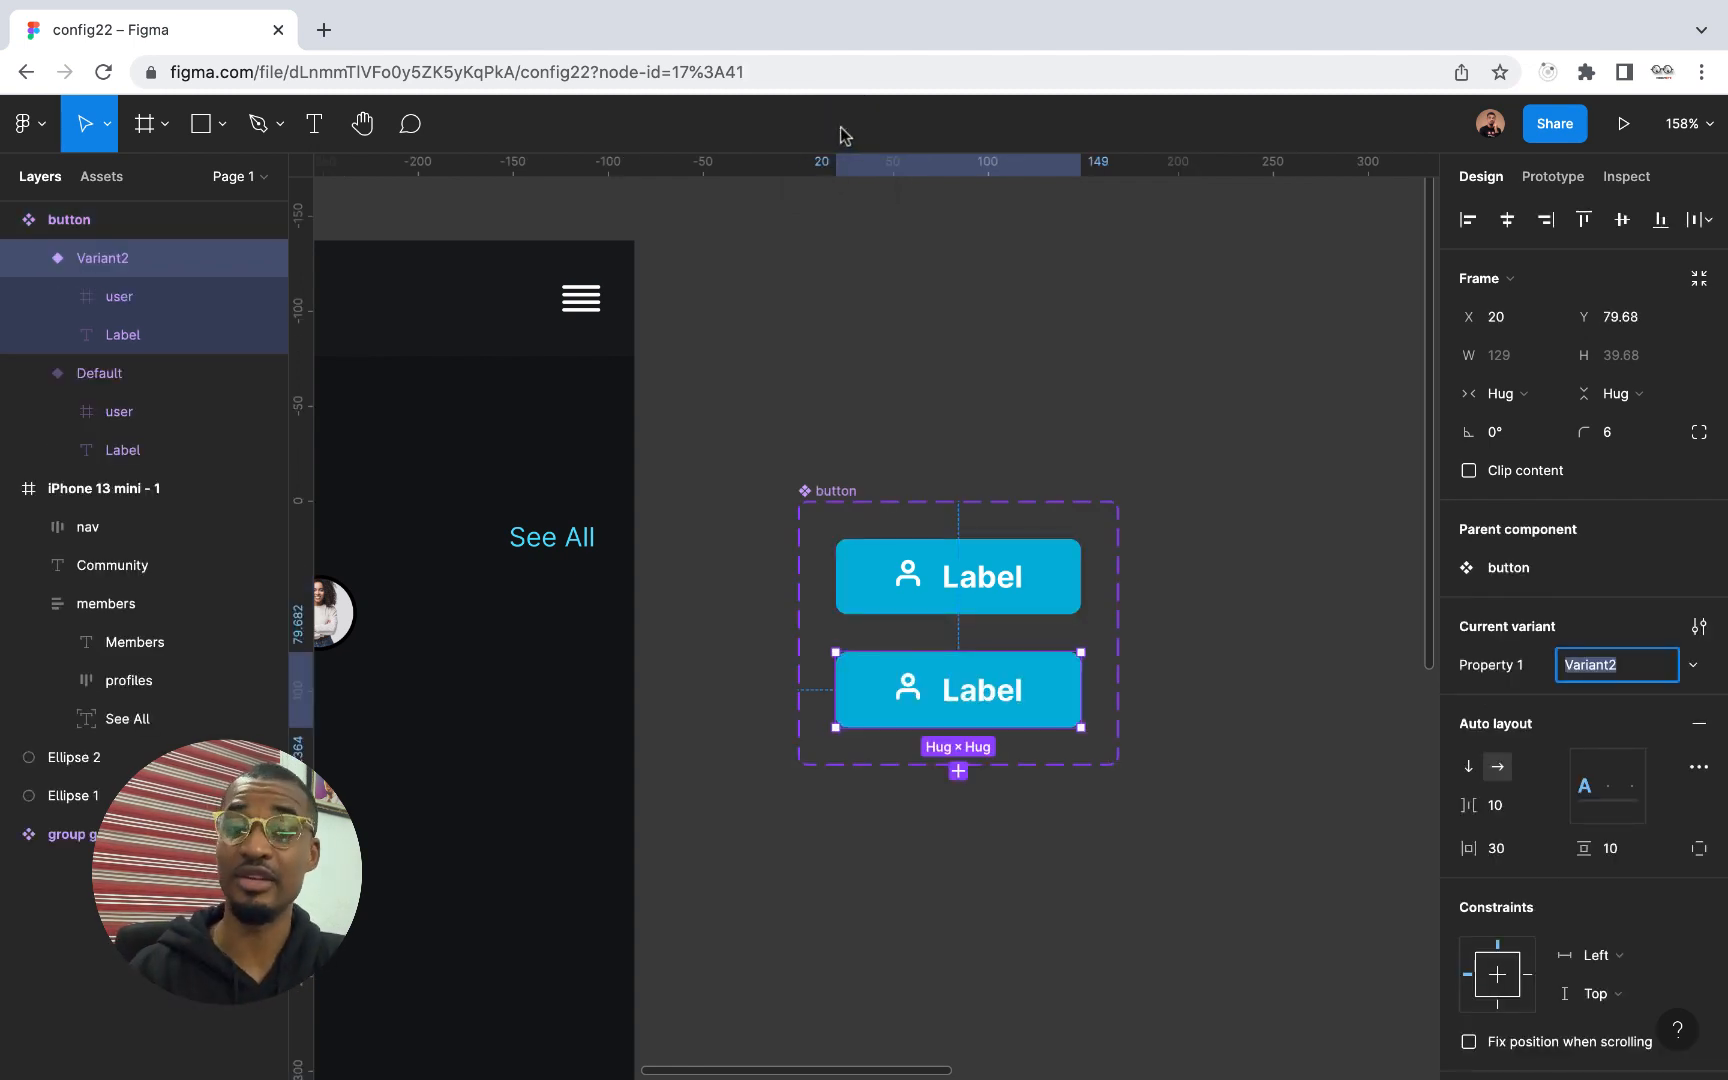
key("super+z")
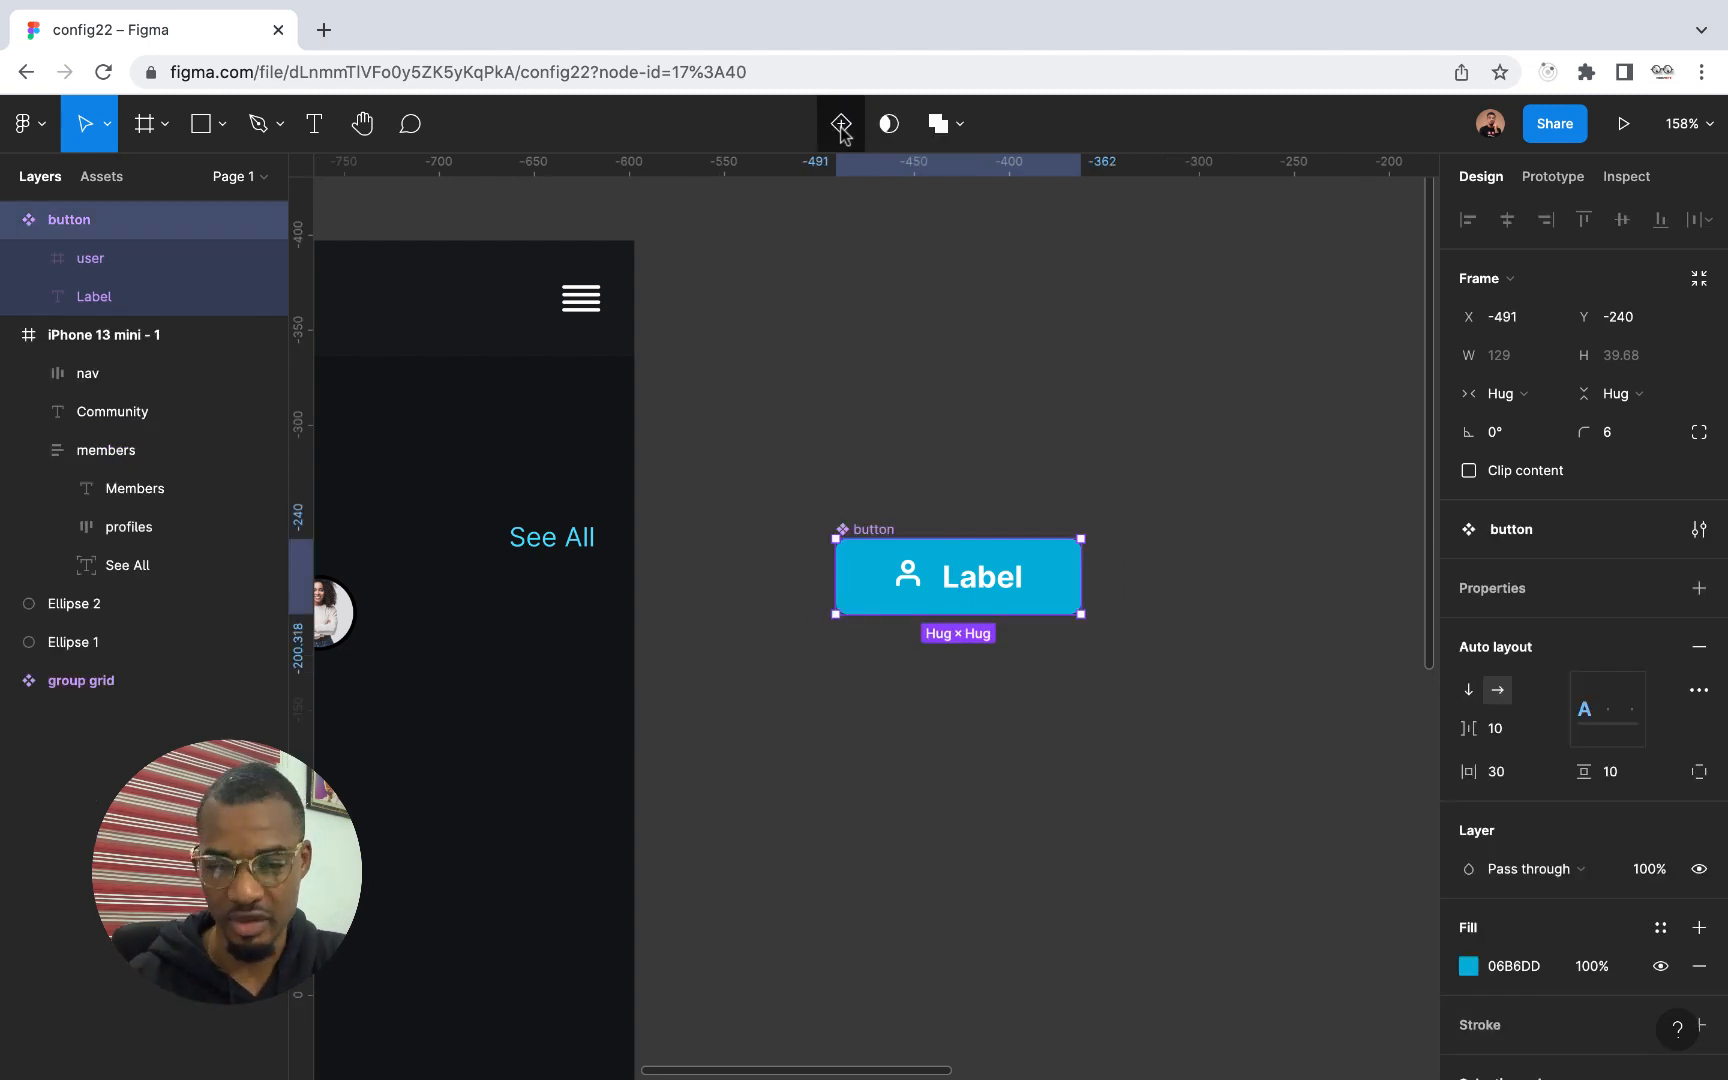
Apply a boolean property named "Show icon" with value True to the button component's user icon layer
scroll(968, 598, "up", 3)
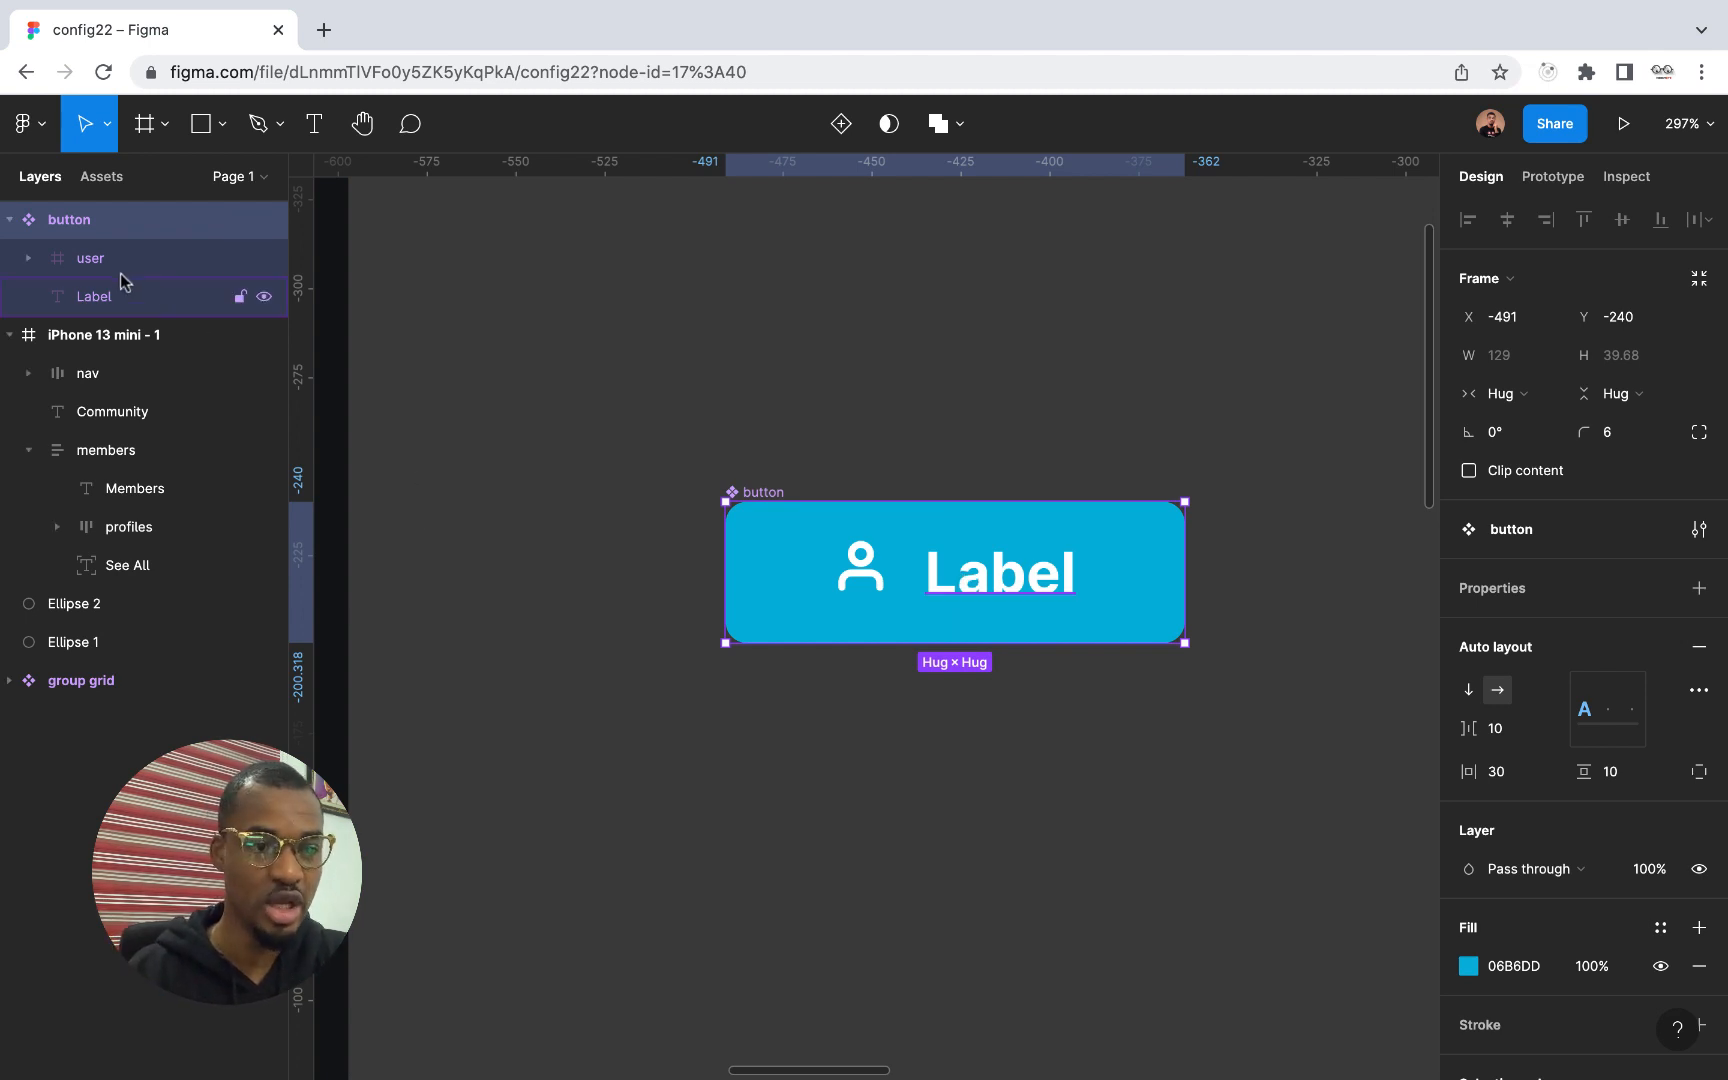
left_click(90, 258)
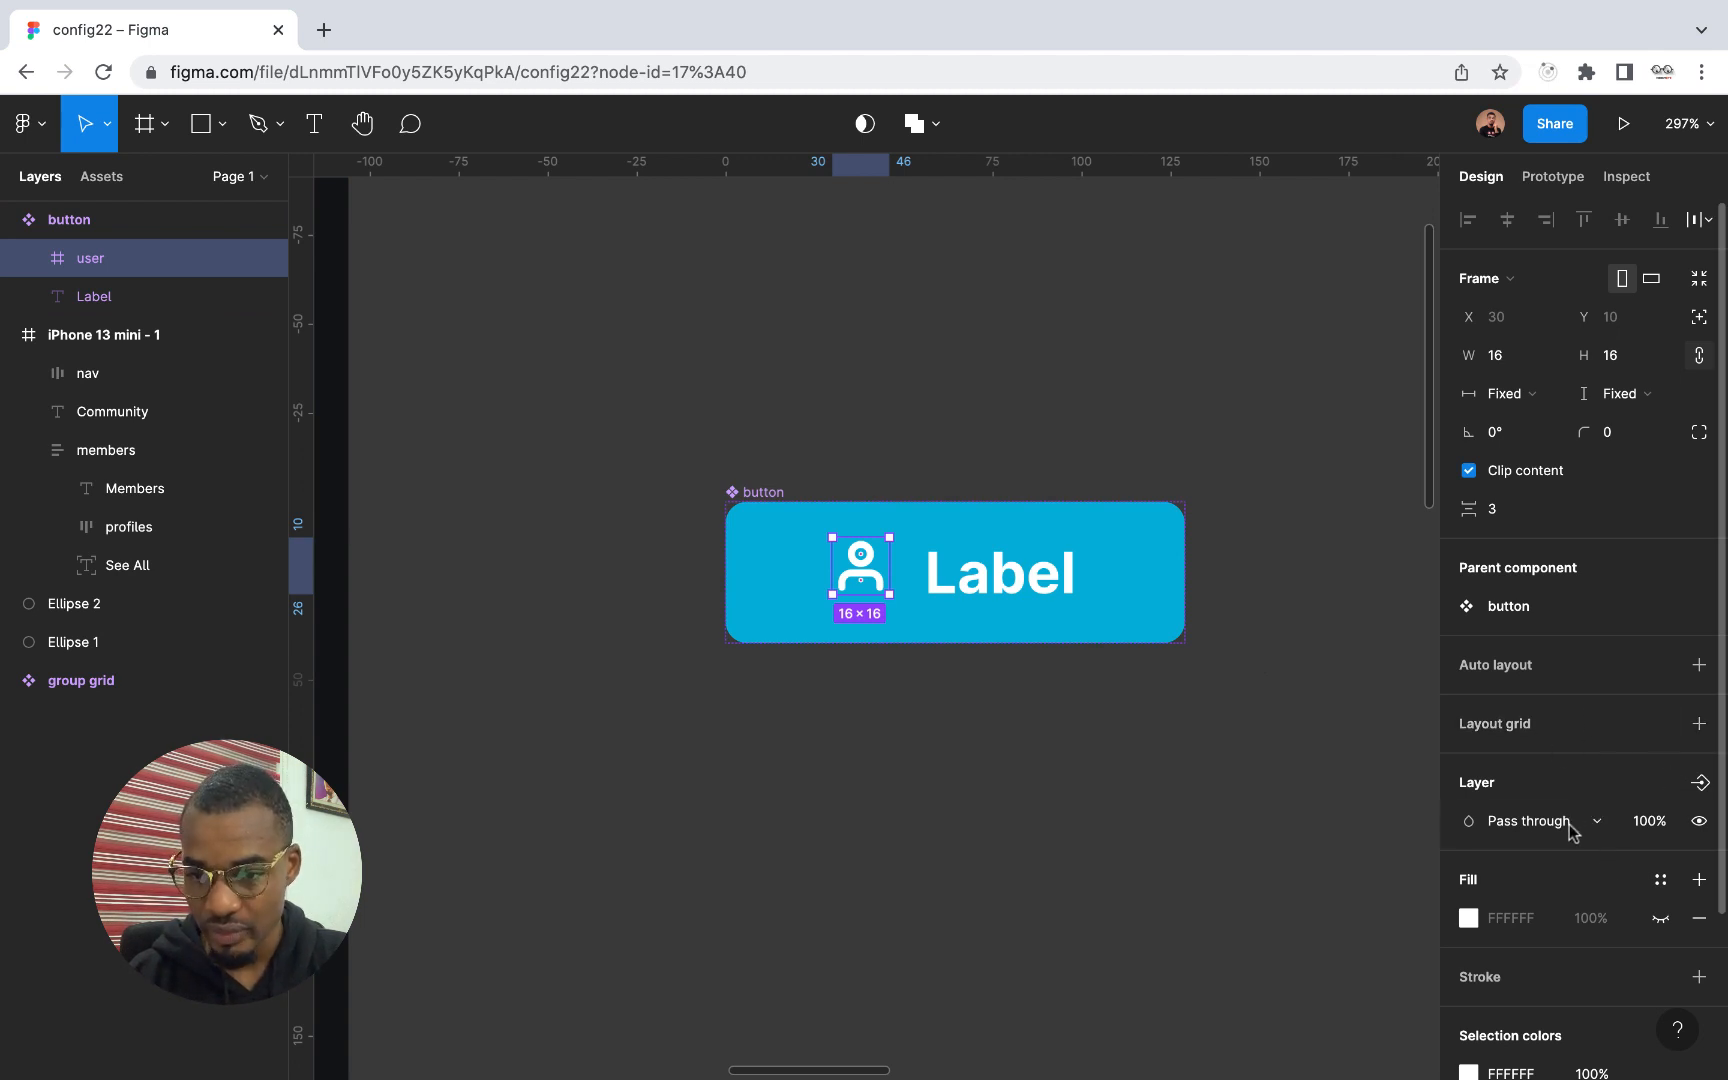
left_click(1700, 784)
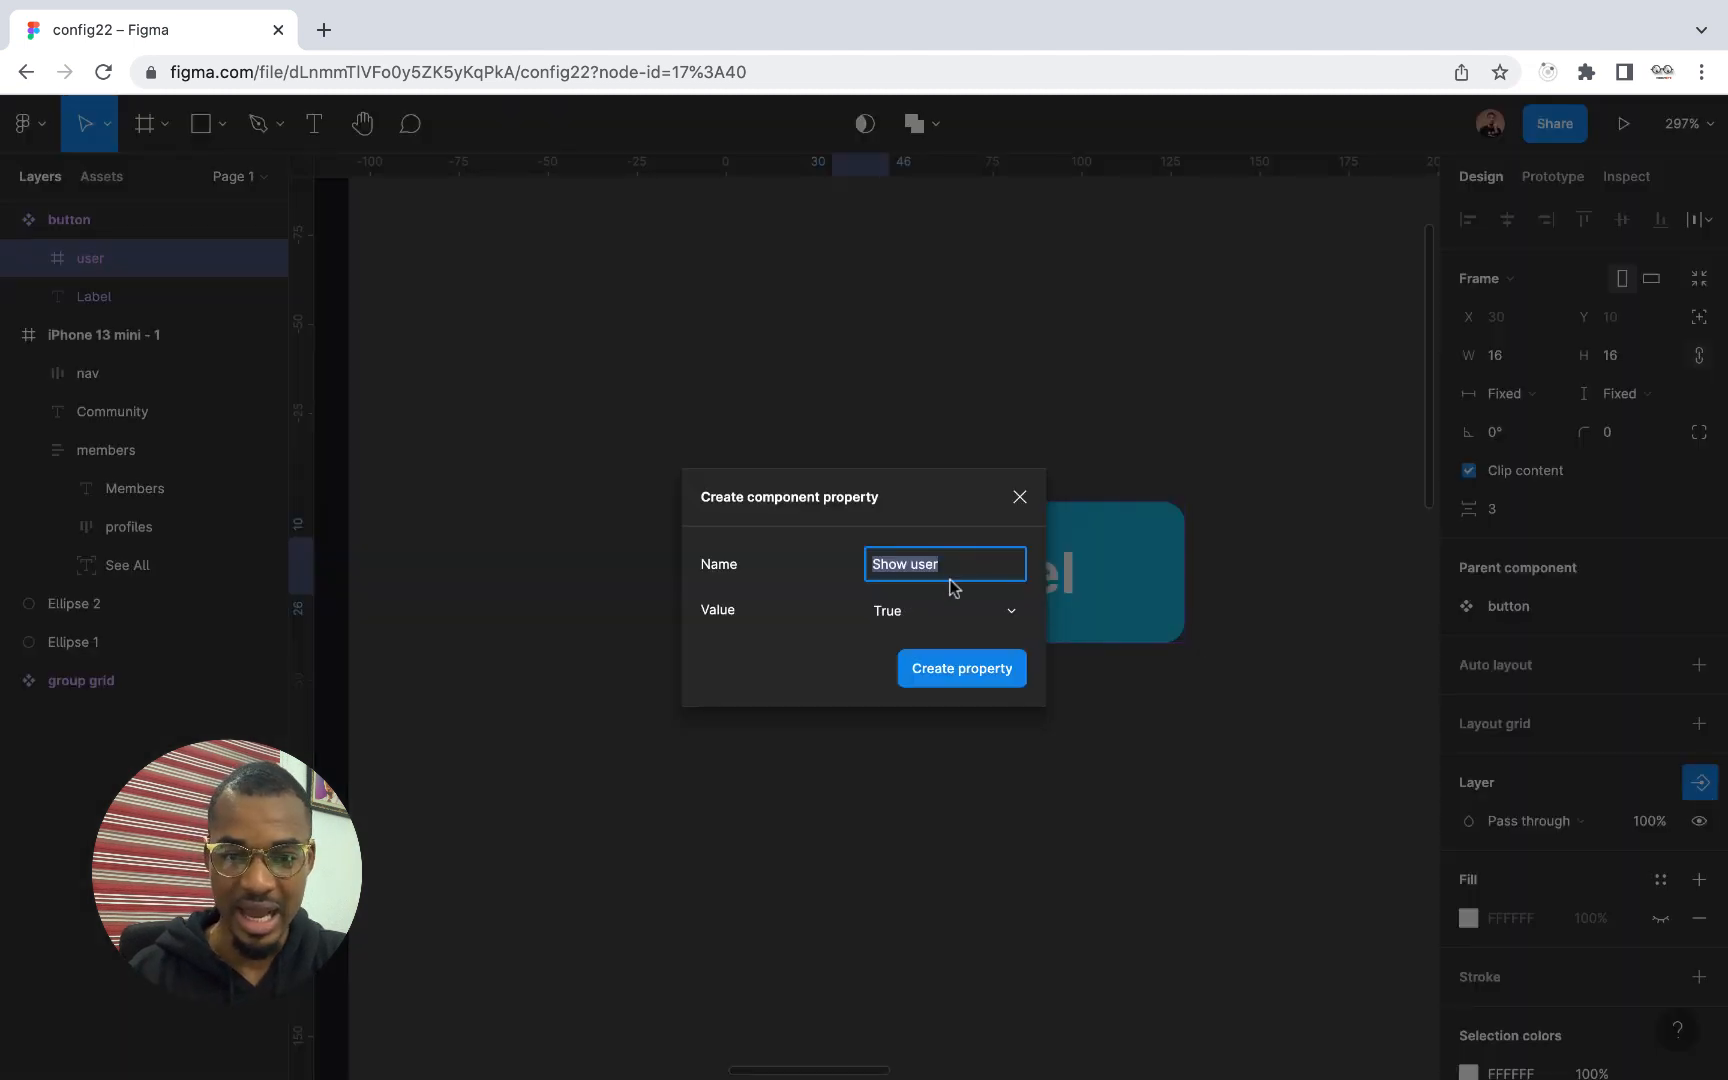
double_click(946, 567)
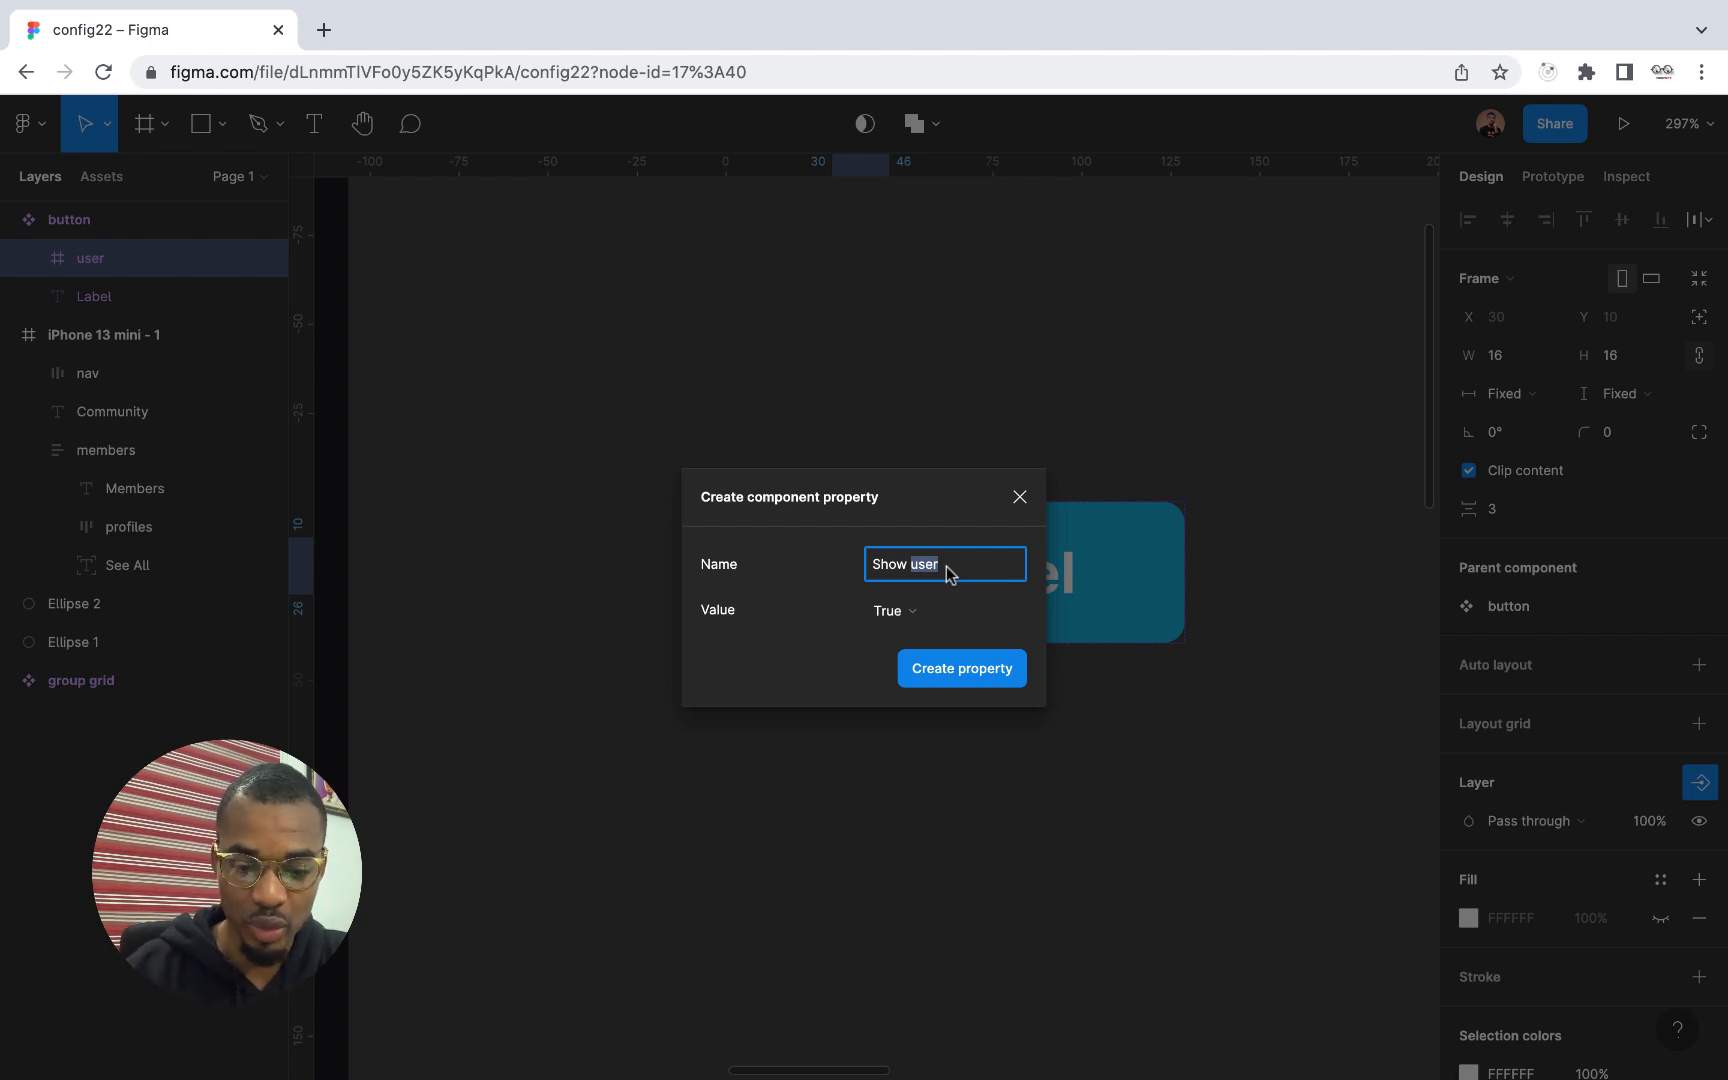
type("id")
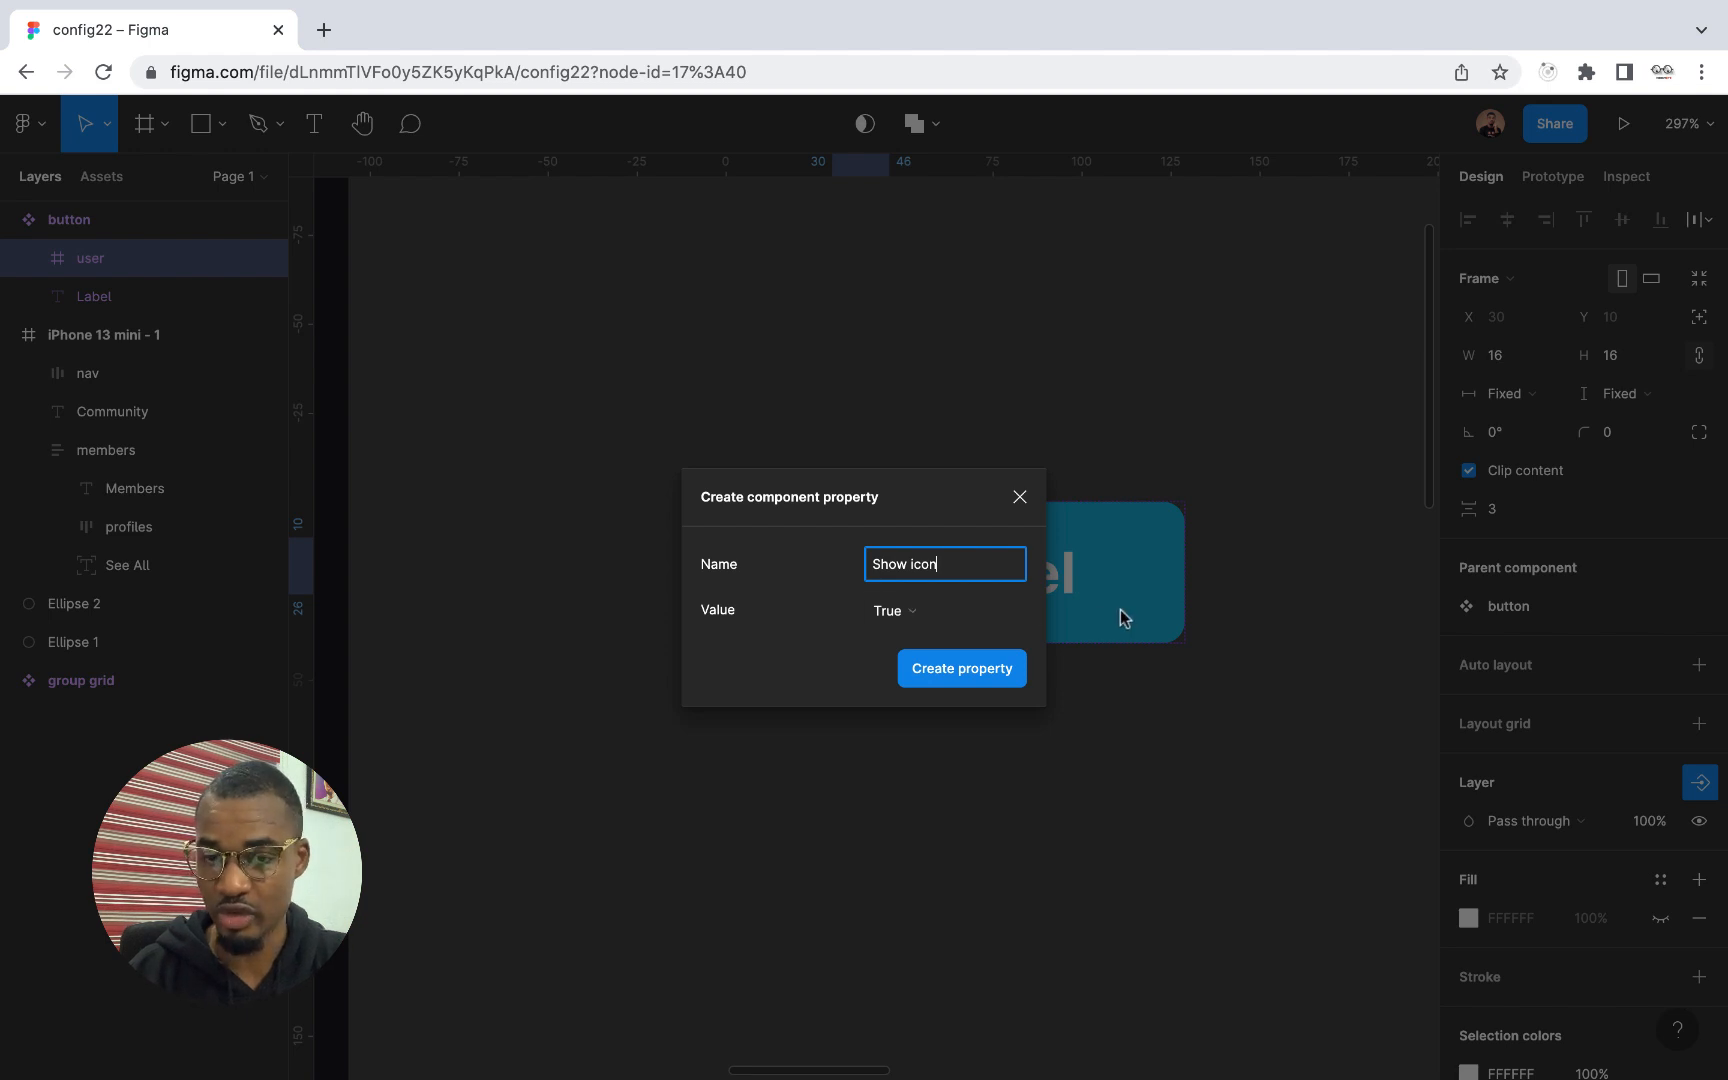
left_click(975, 679)
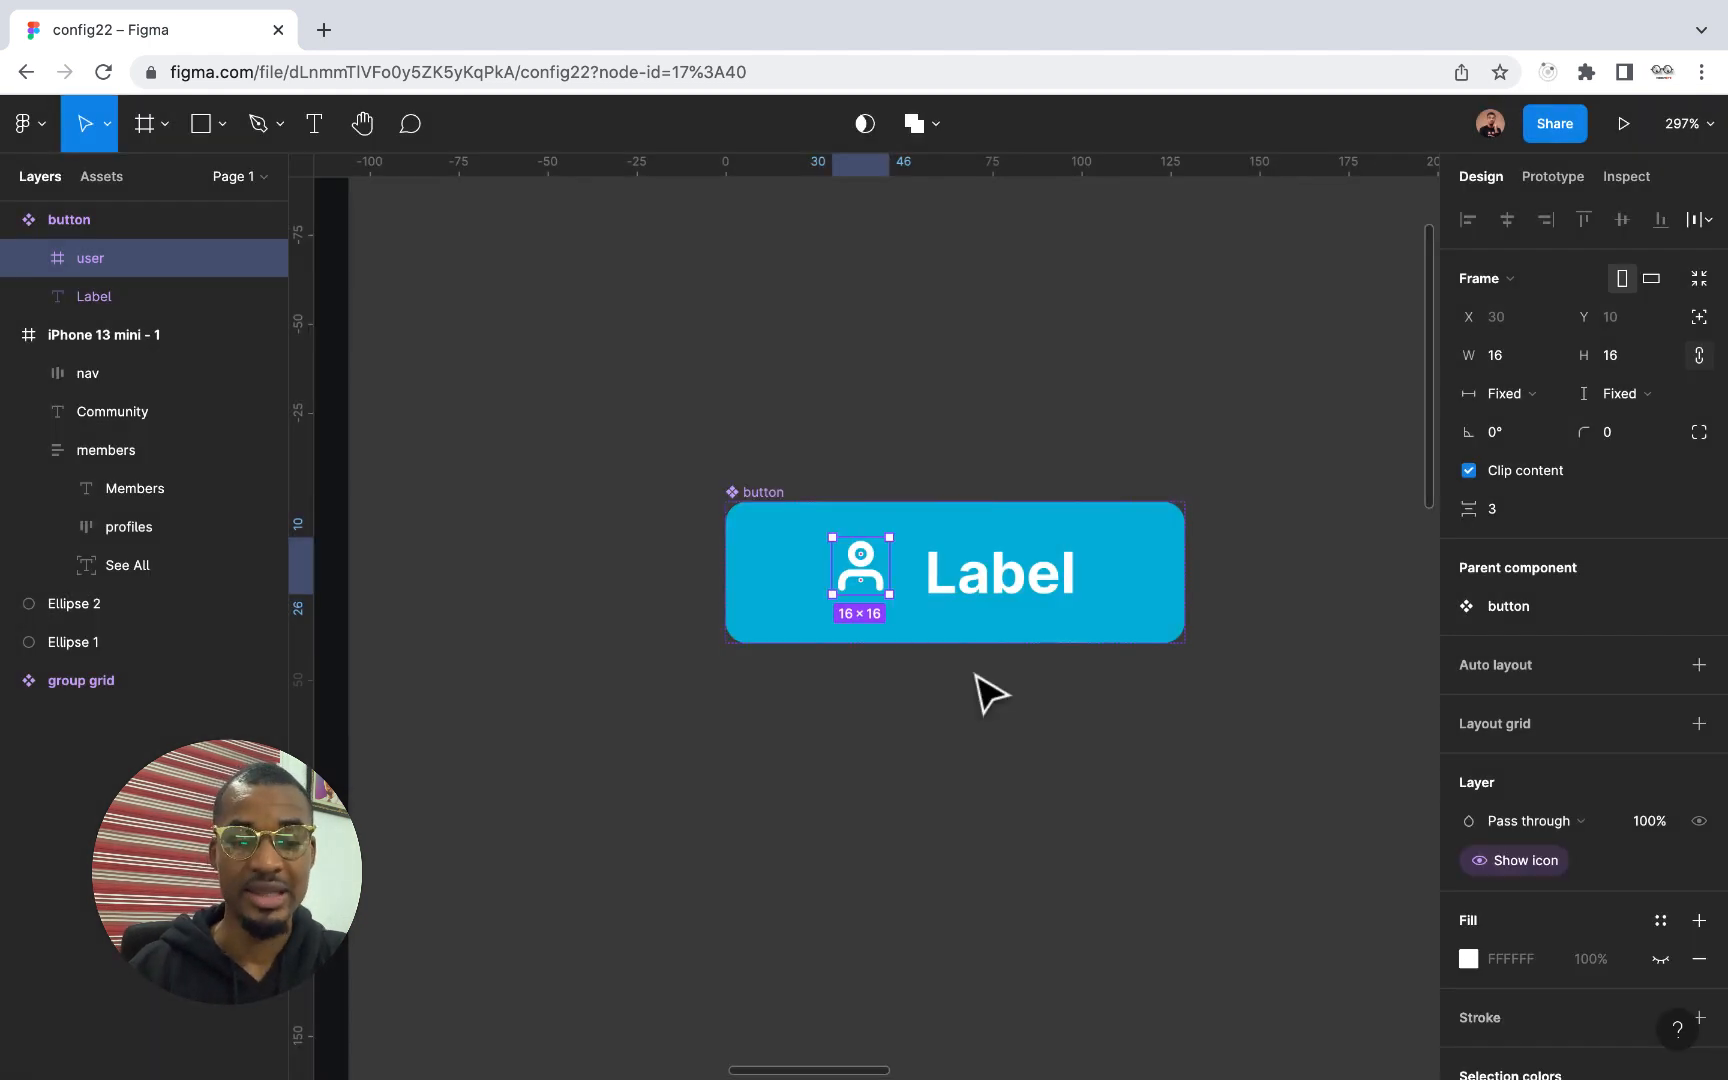
scroll(990, 693, "down", 5)
left_click(1040, 725)
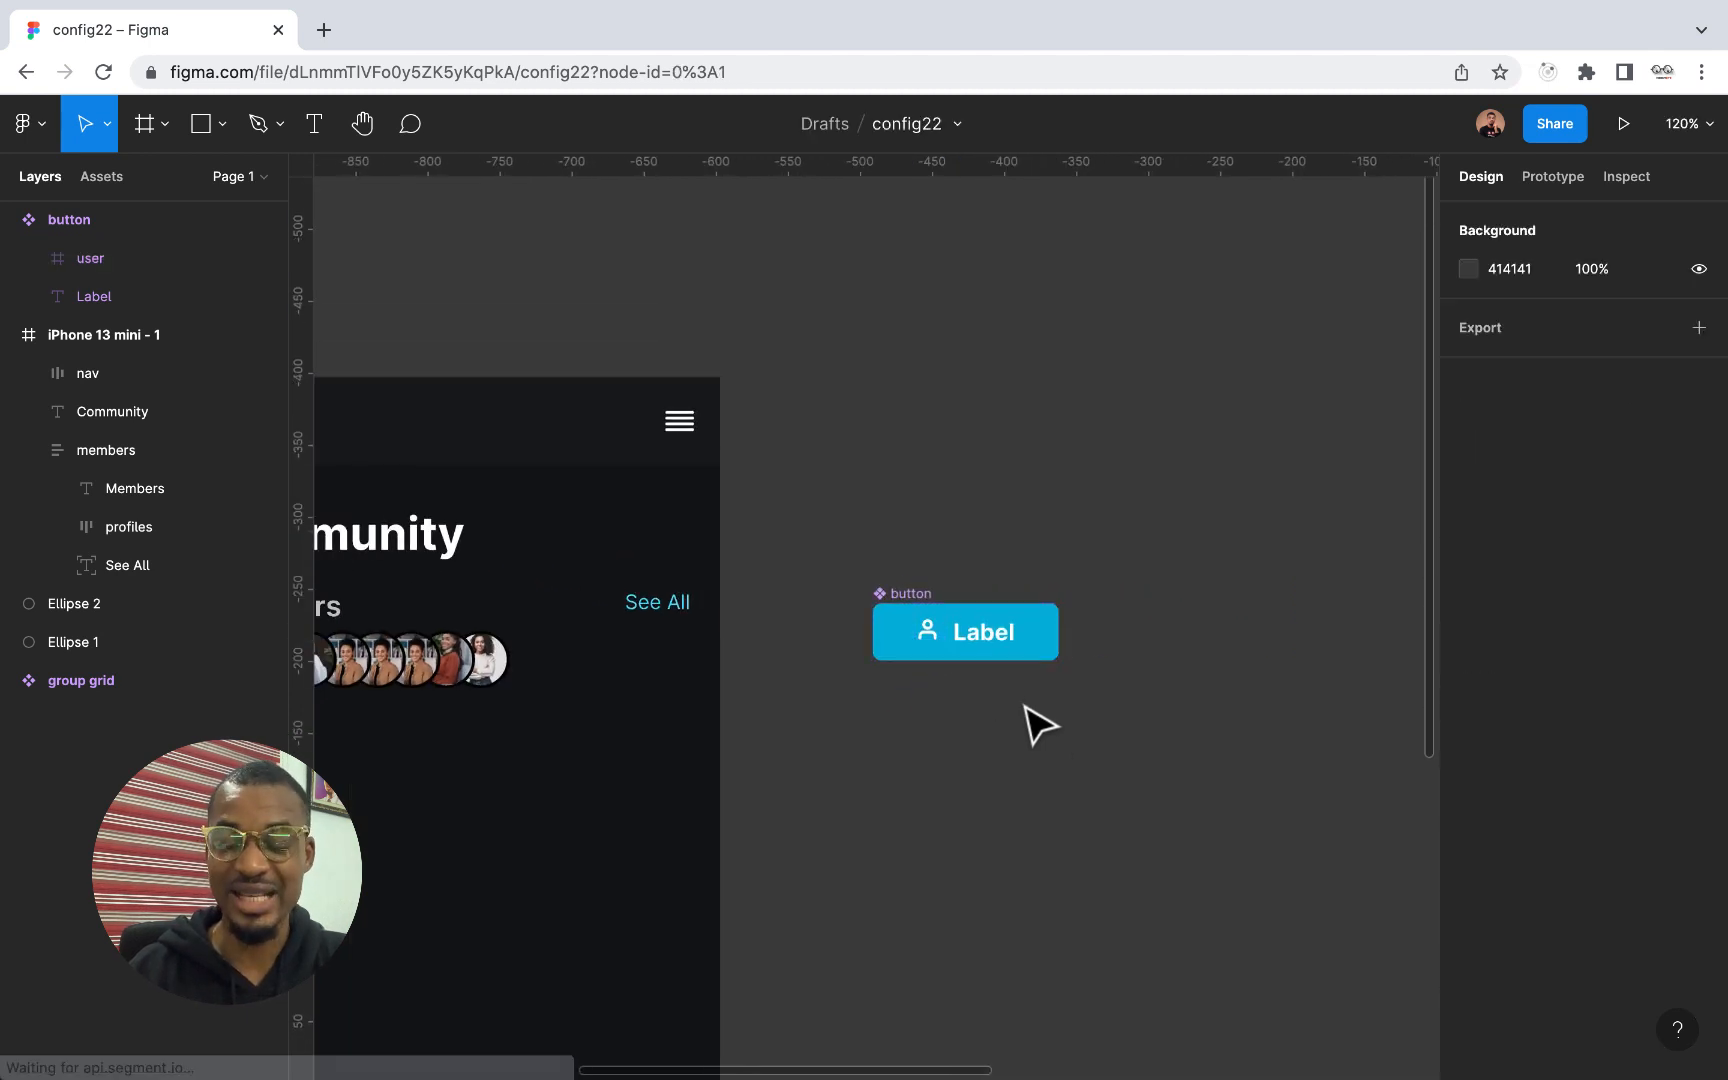
Place an instance copy of the button component on the canvas just below the main component
left_click(1045, 652)
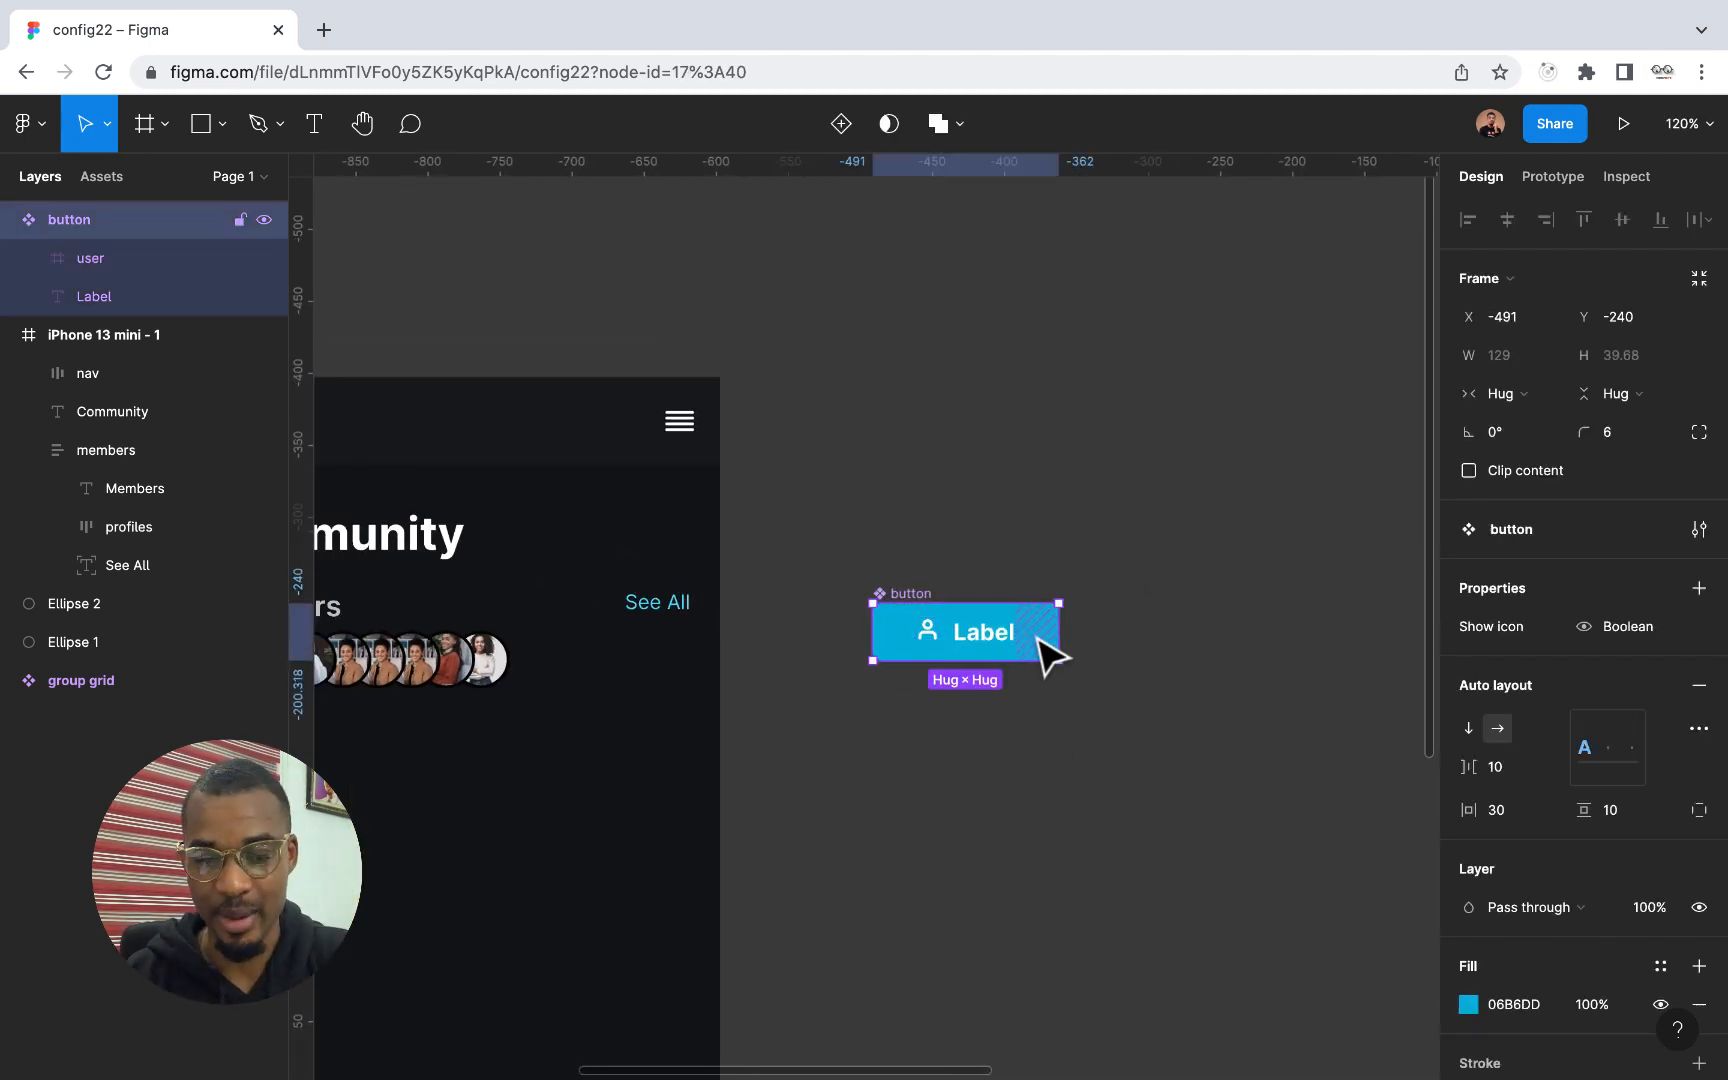
left_click(943, 588)
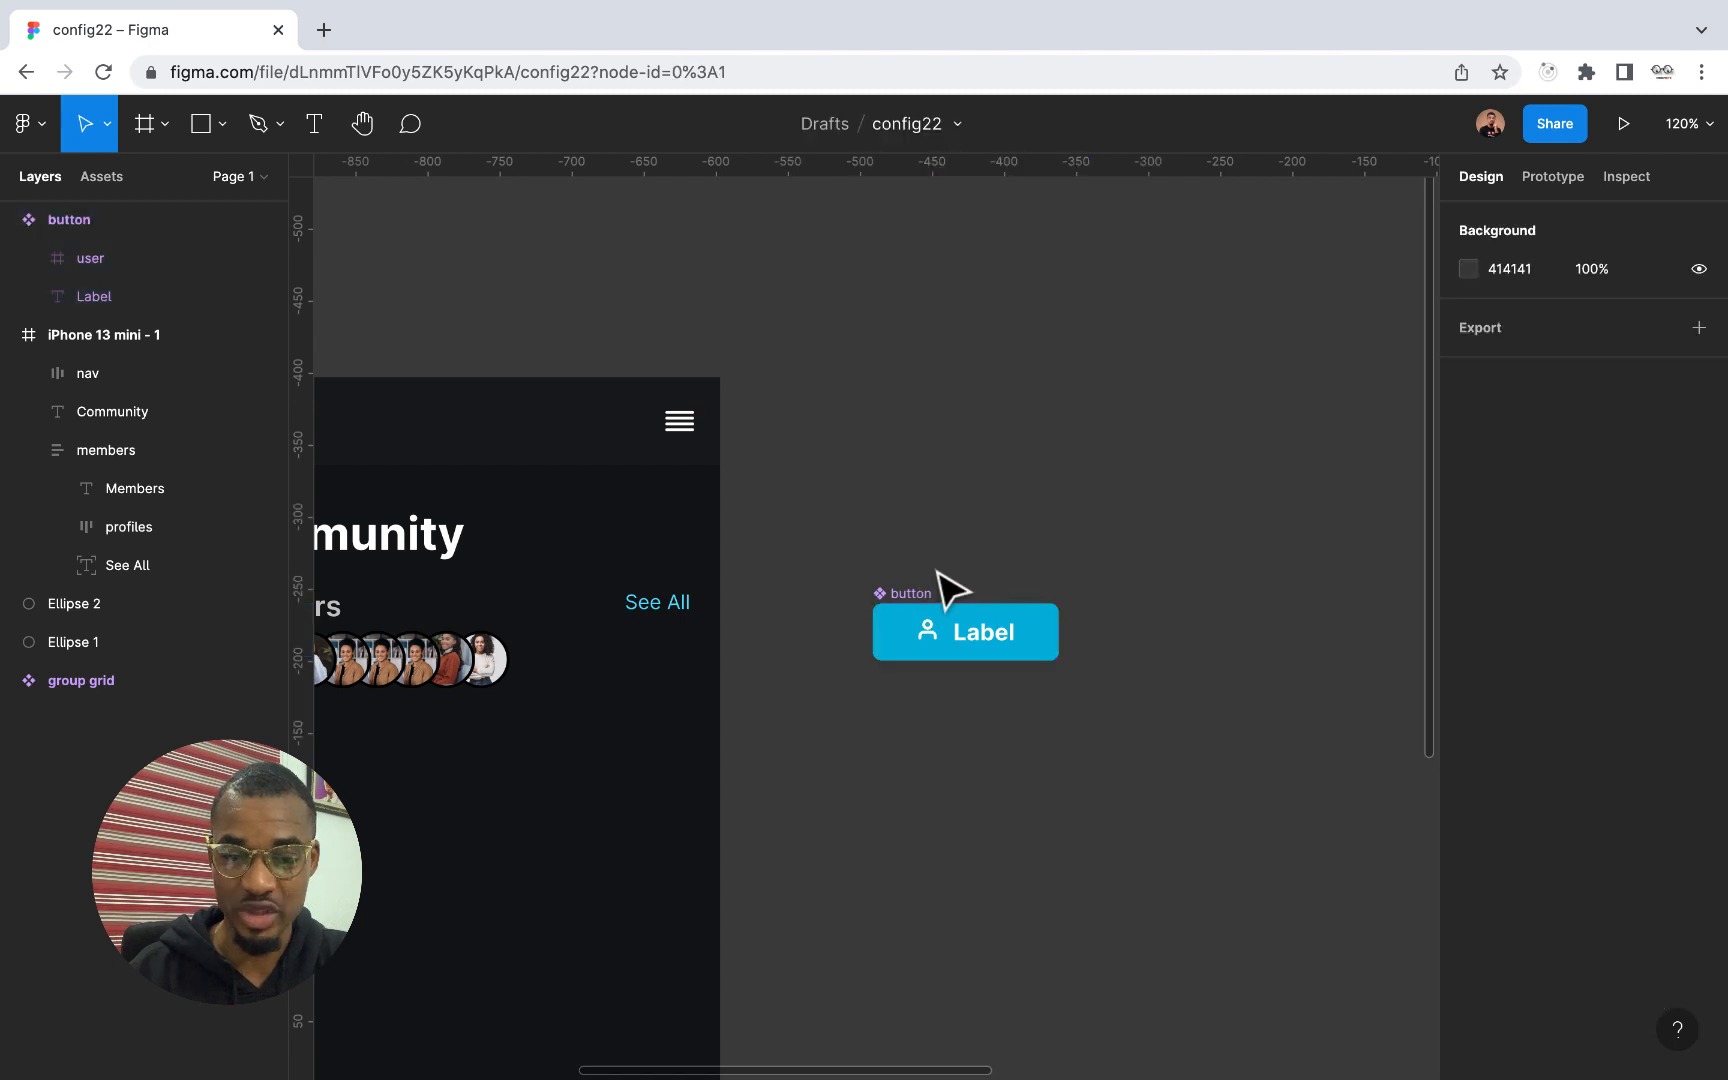
left_click(952, 632)
left_click(945, 594)
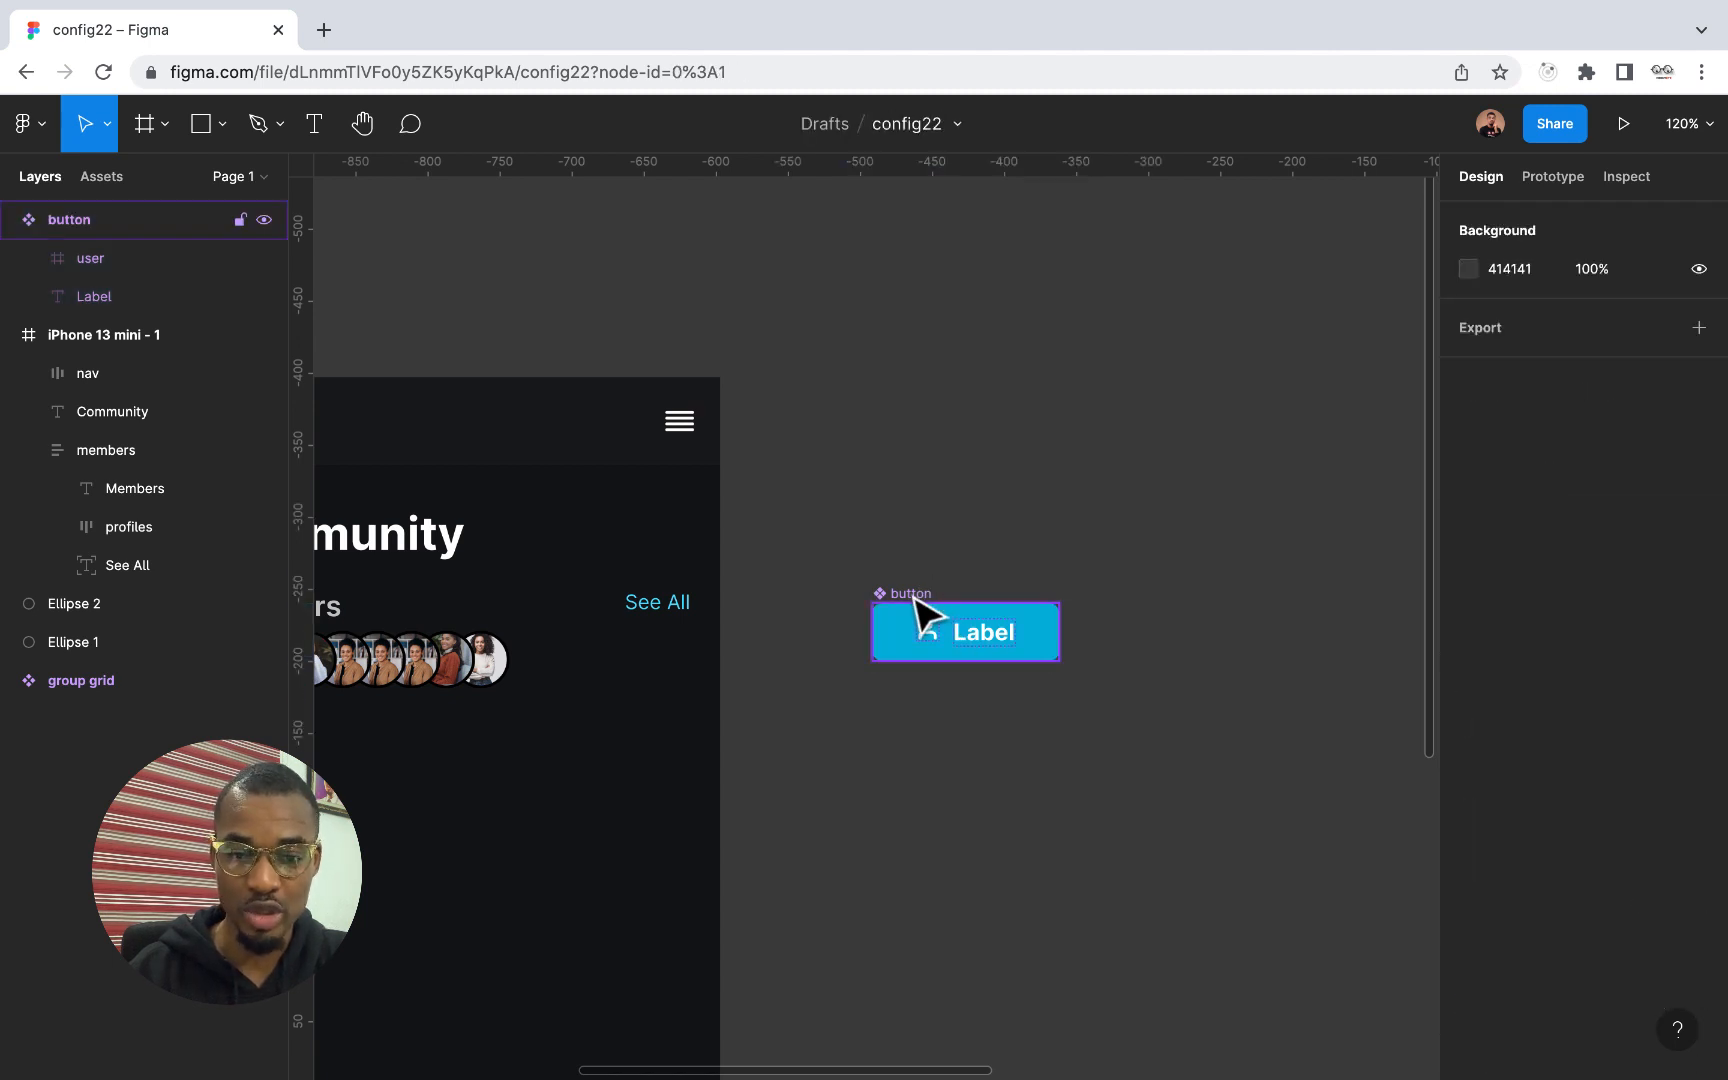
left_click(926, 612)
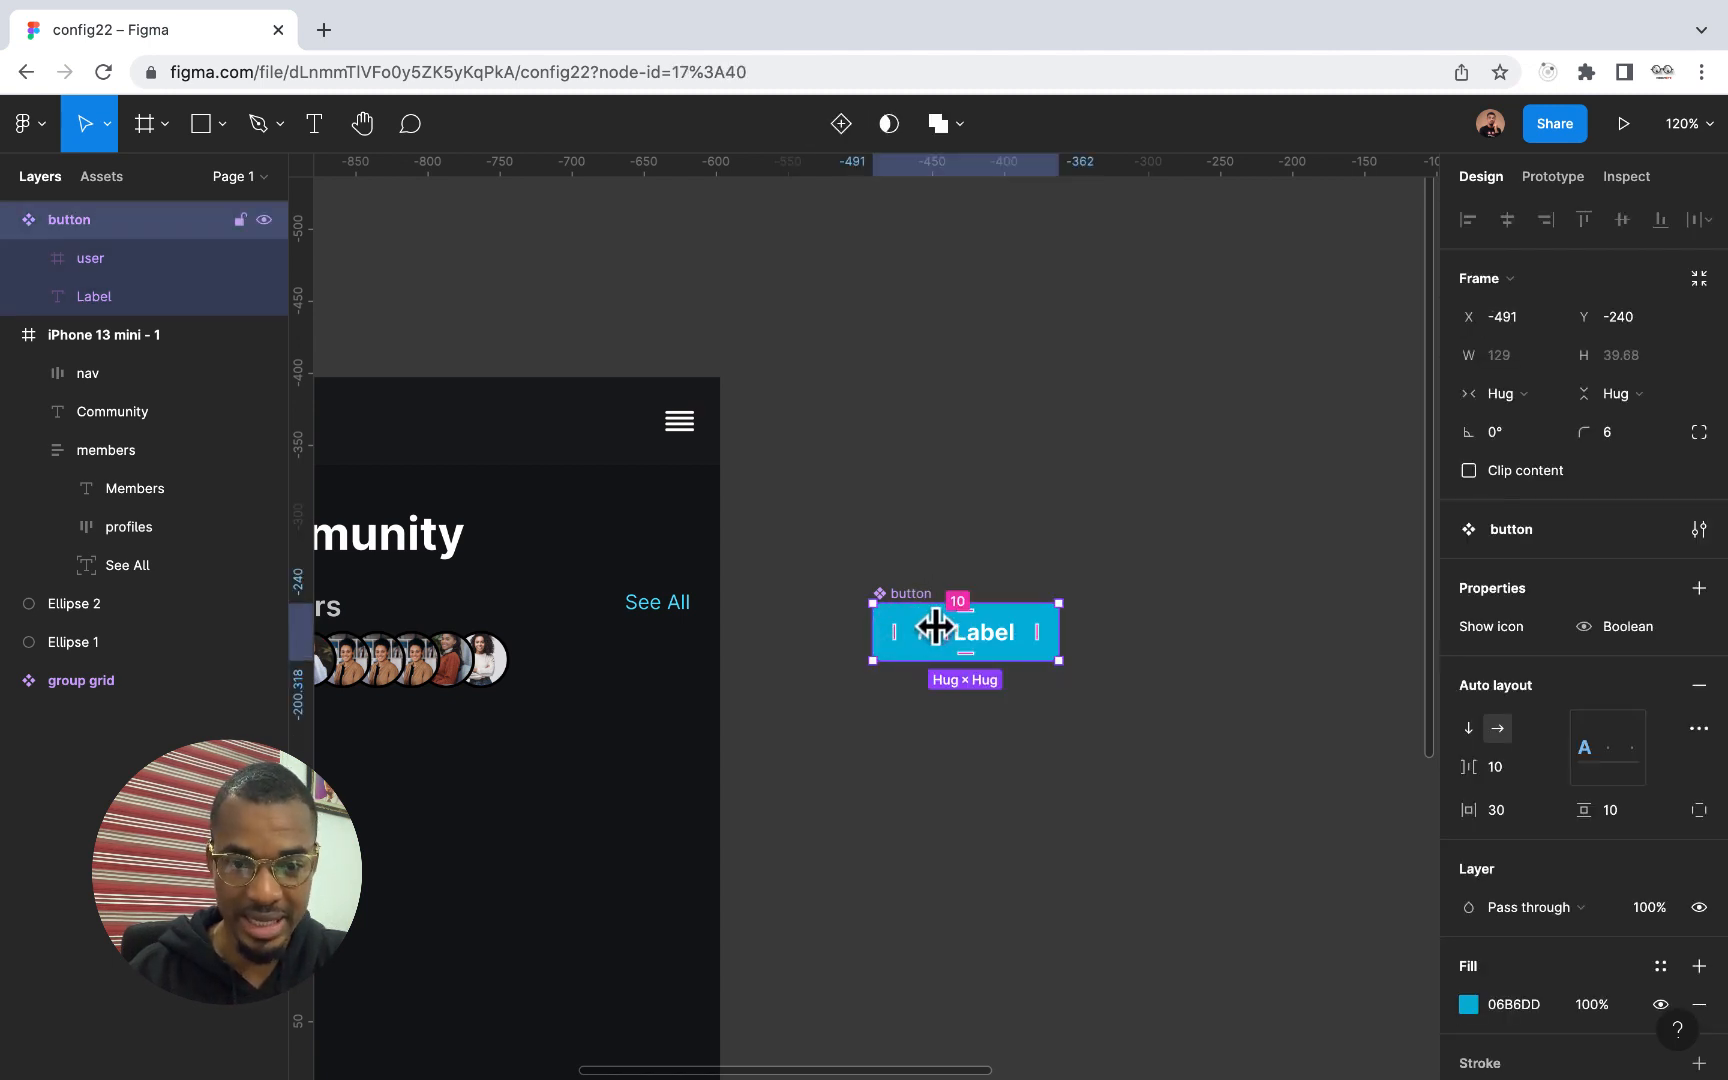
left_click_drag(945, 632, 991, 781)
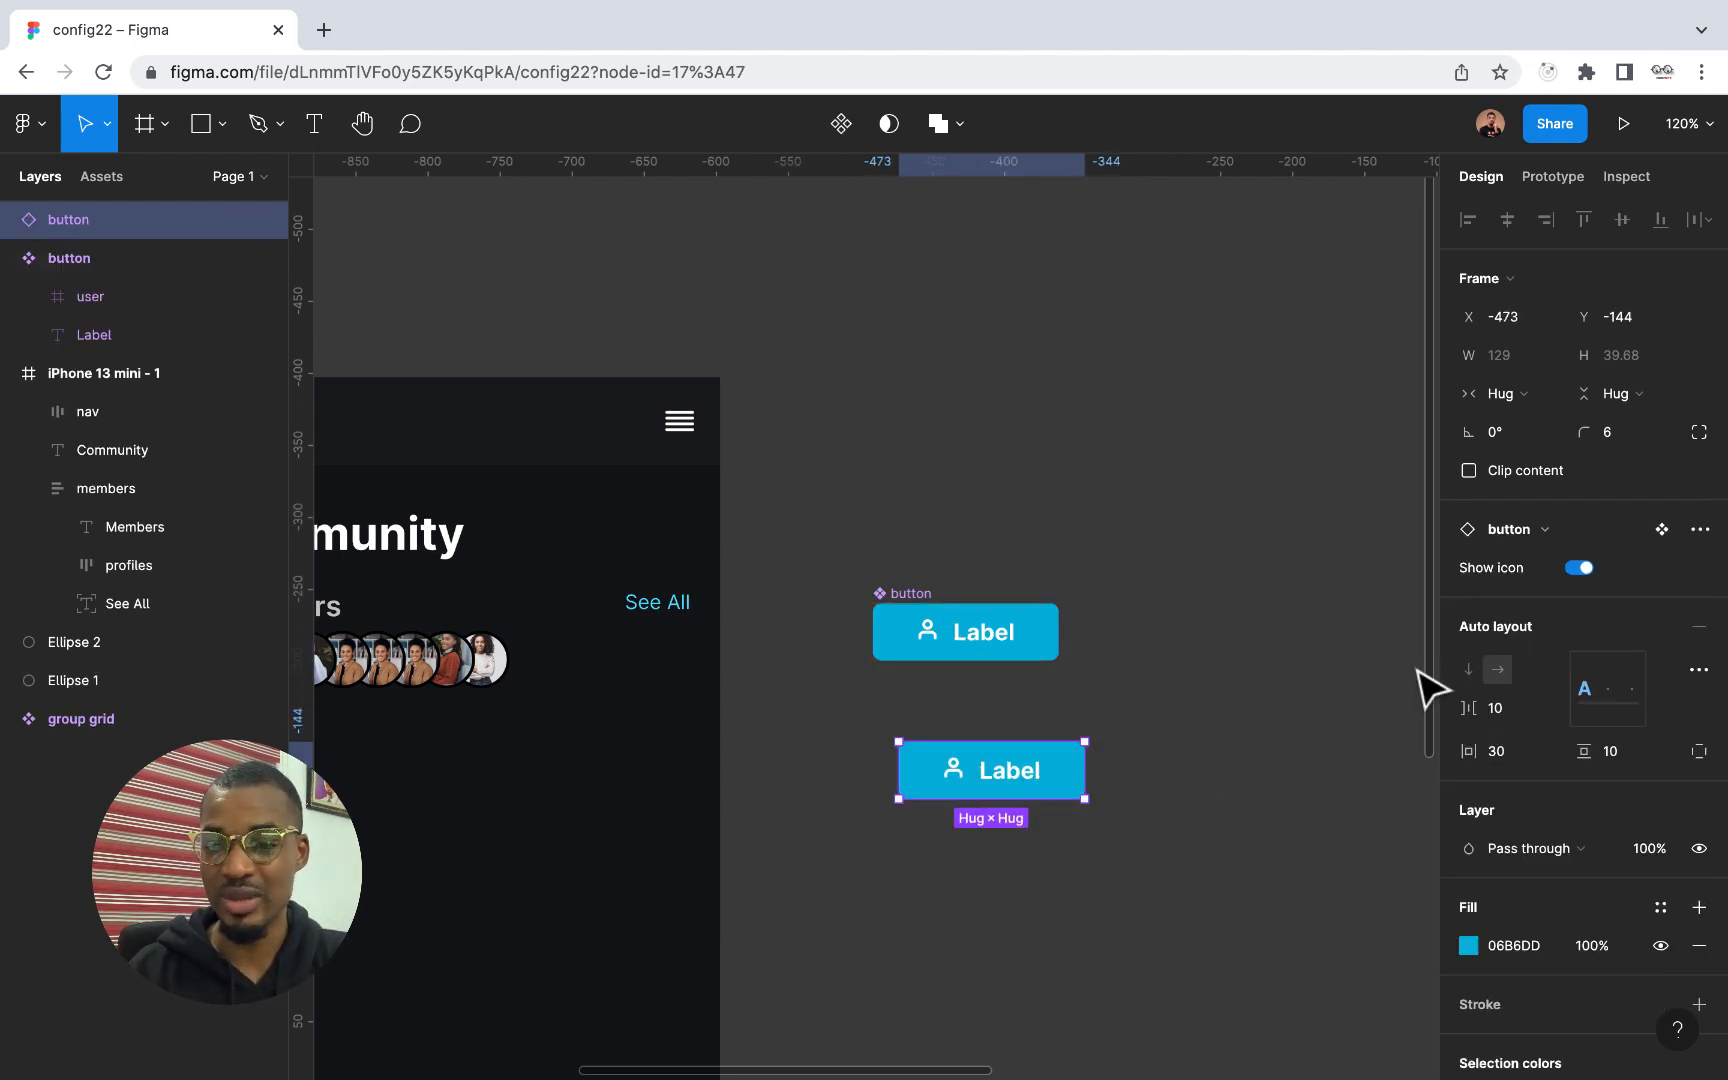
Test the Show icon property repeatedly on the button instance and leave it switched off
left_click(1578, 569)
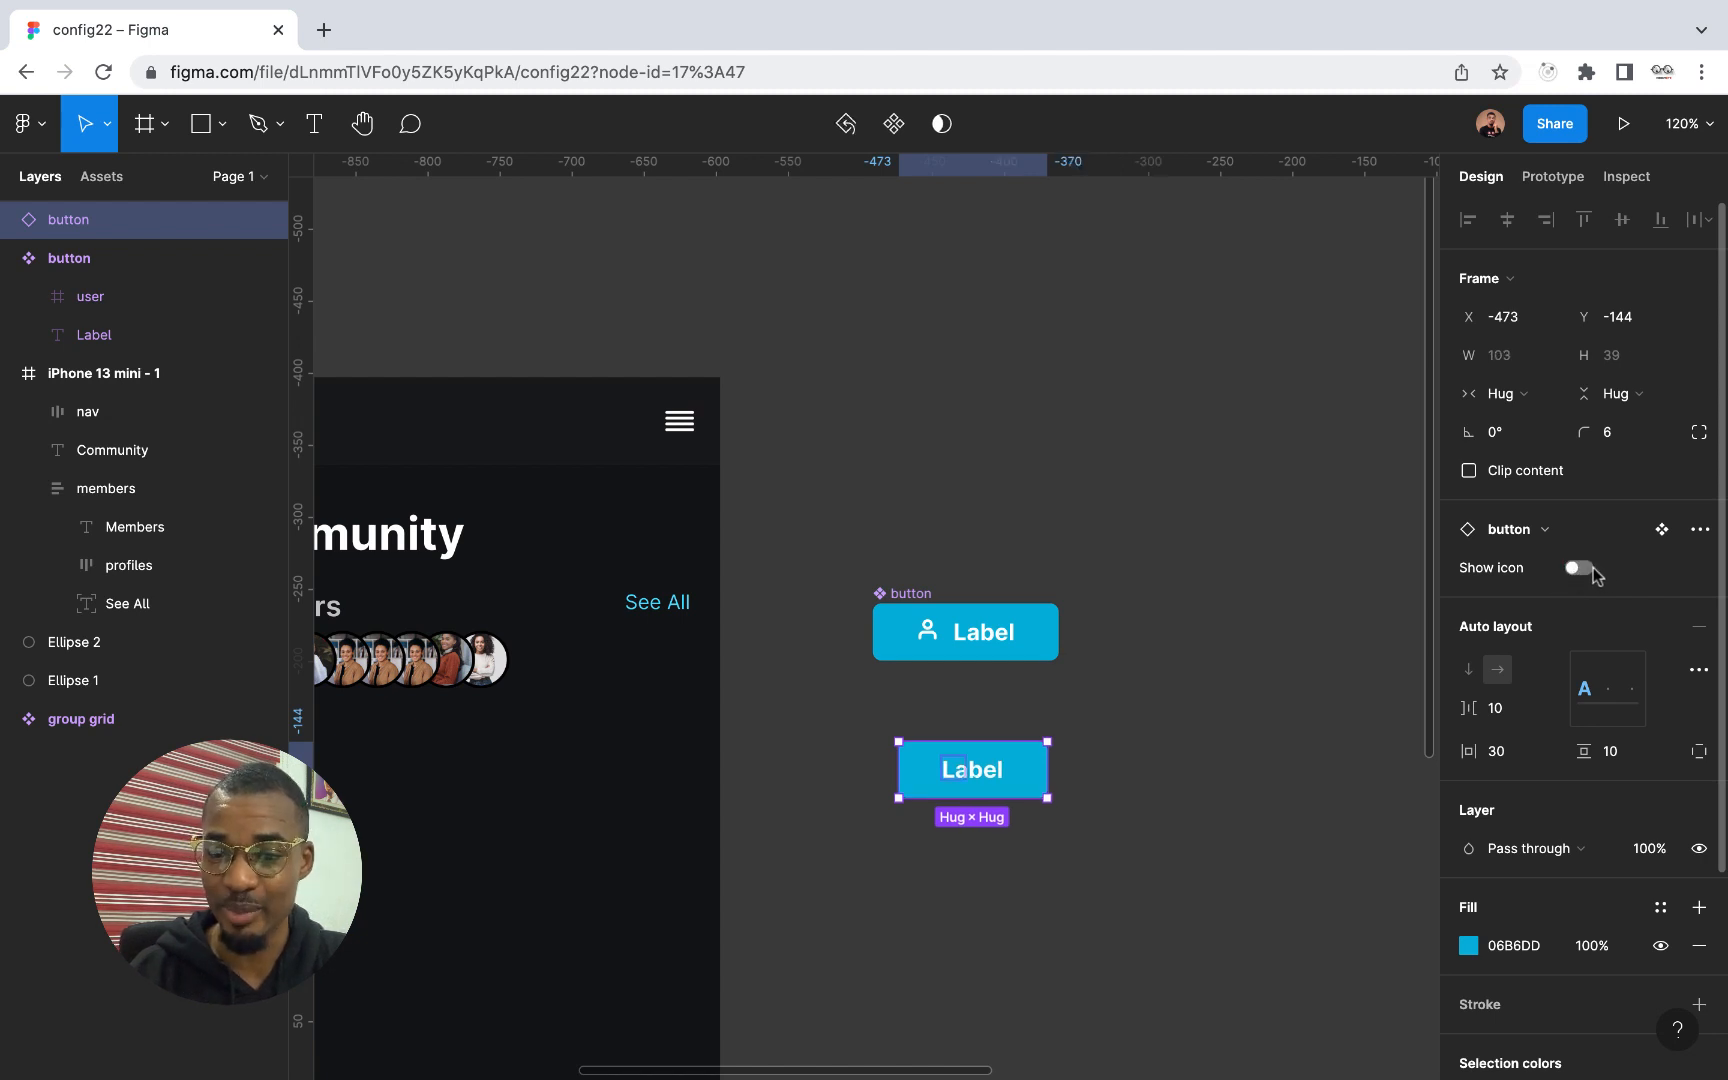
left_click(1580, 569)
left_click(1577, 570)
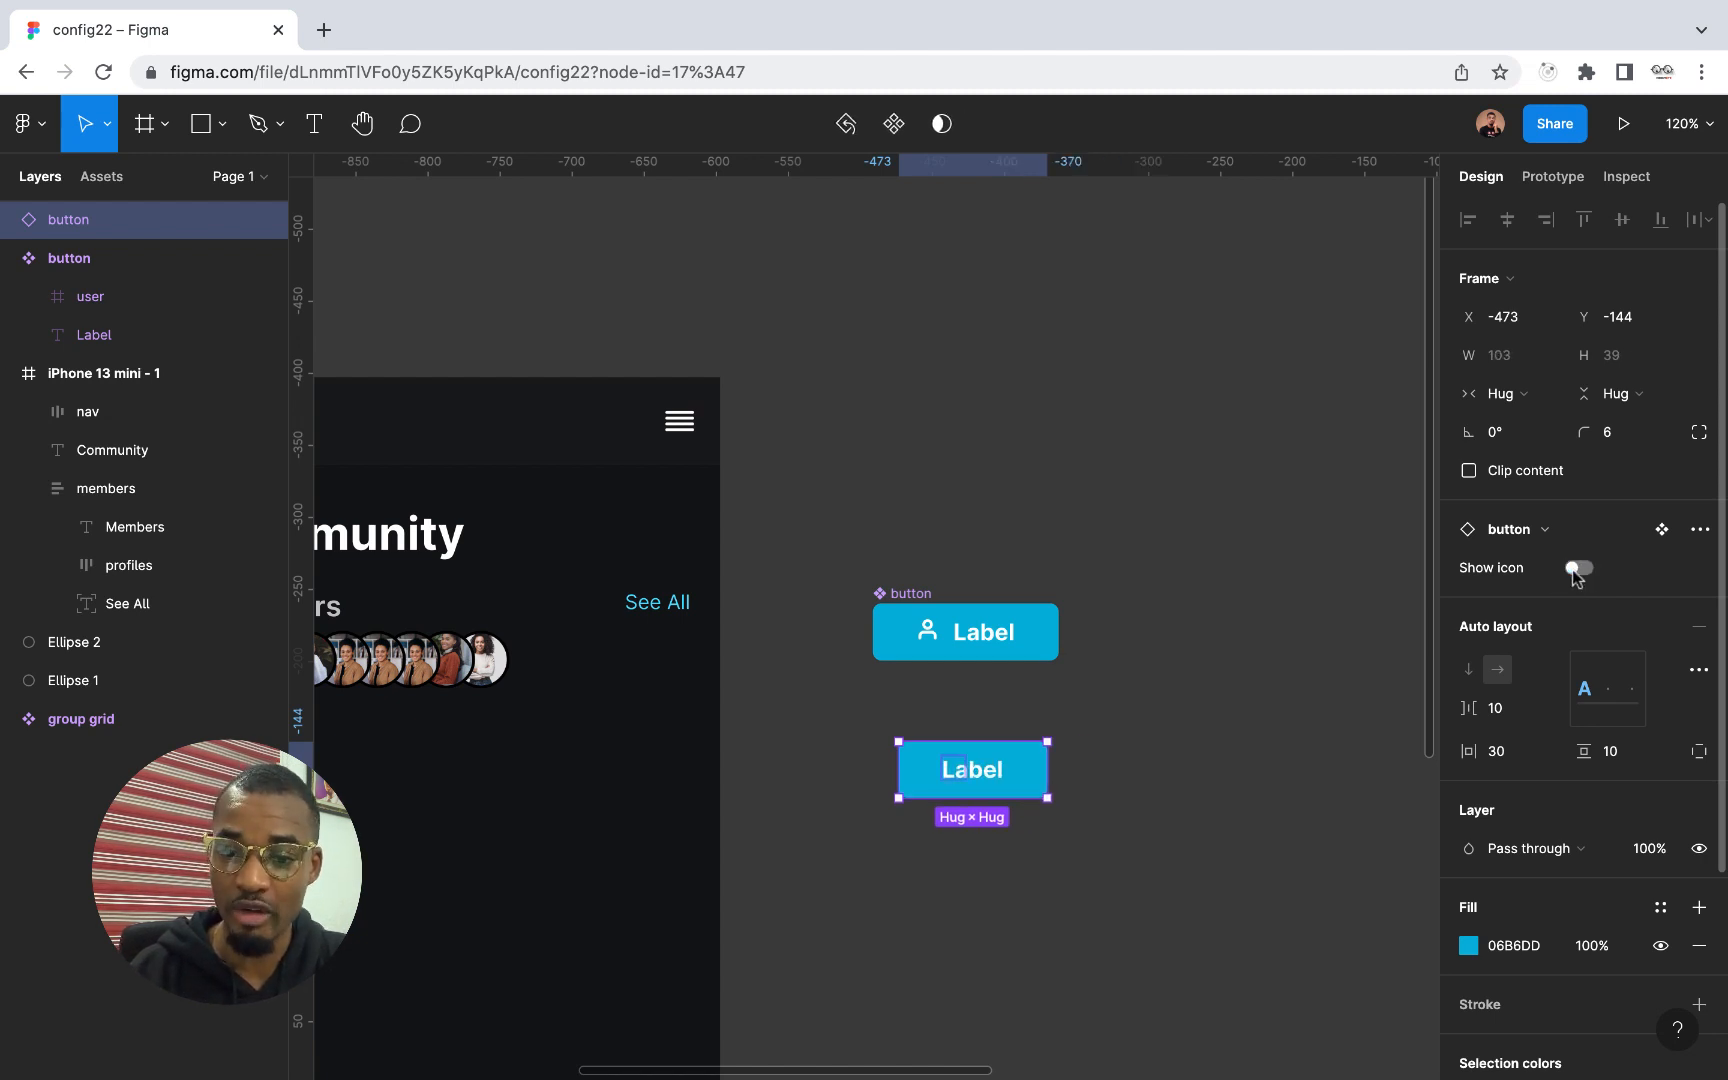
left_click(1579, 569)
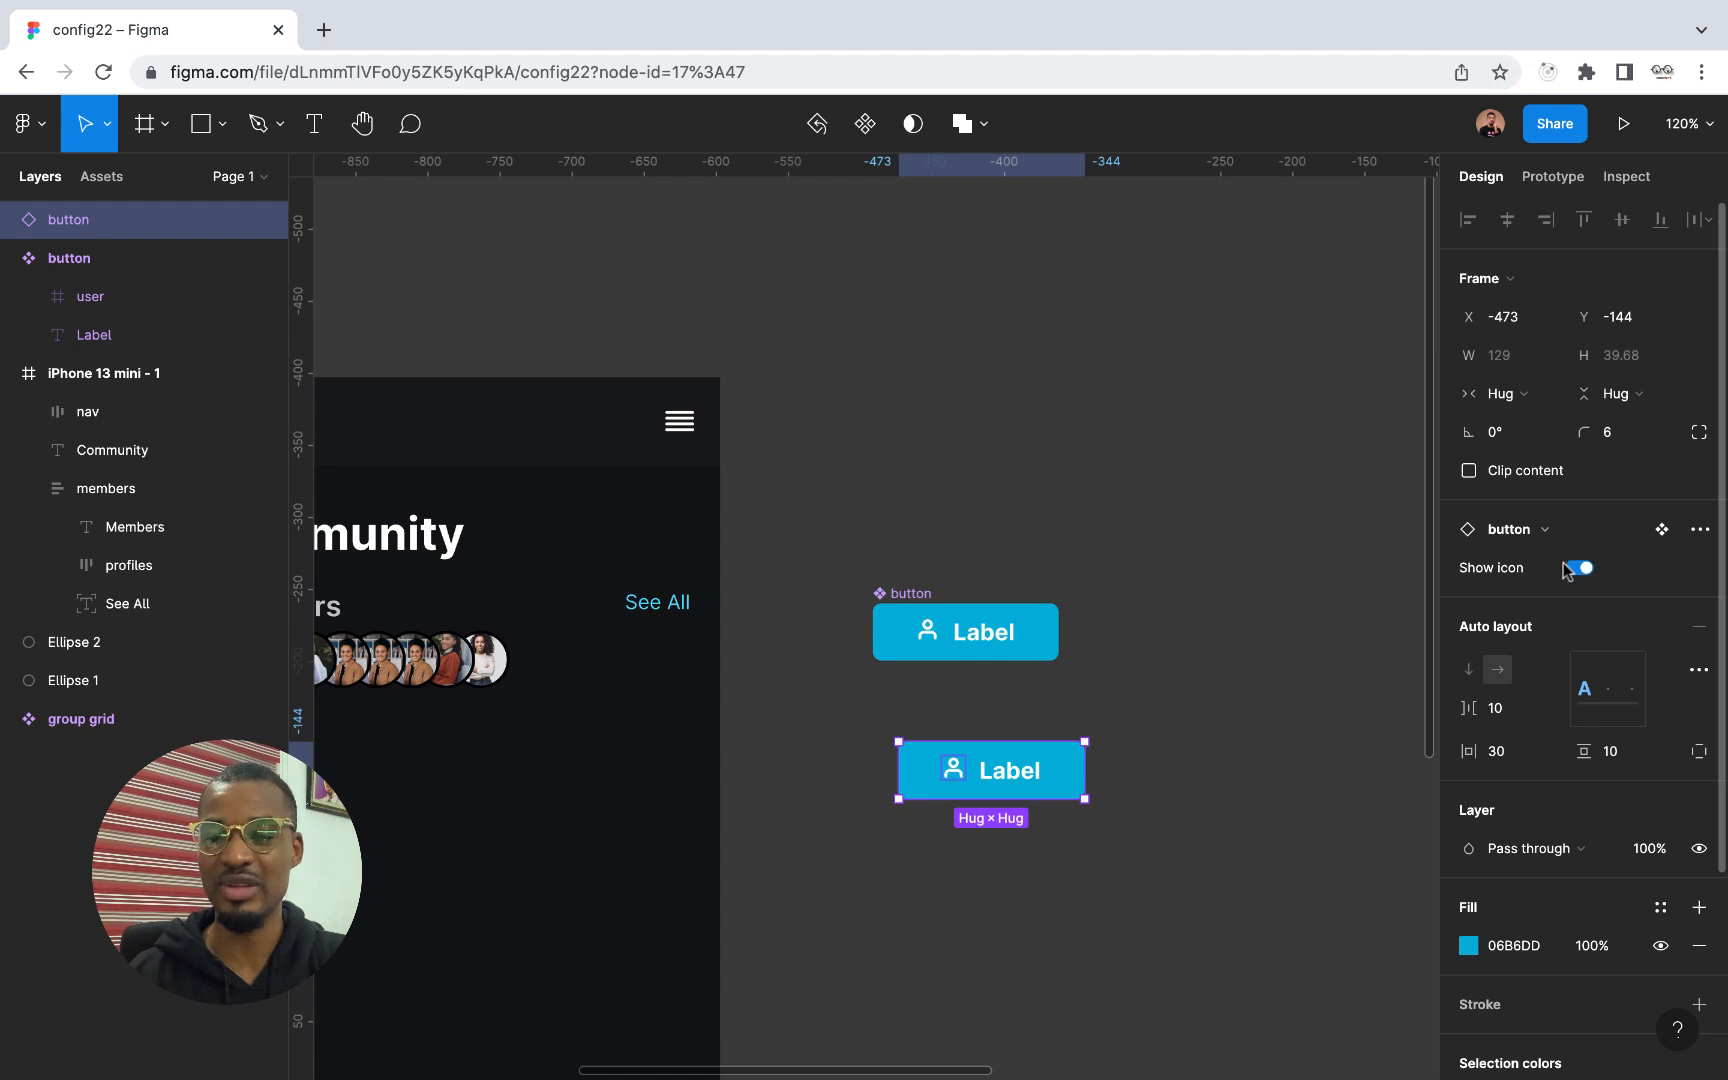
left_click(1572, 572)
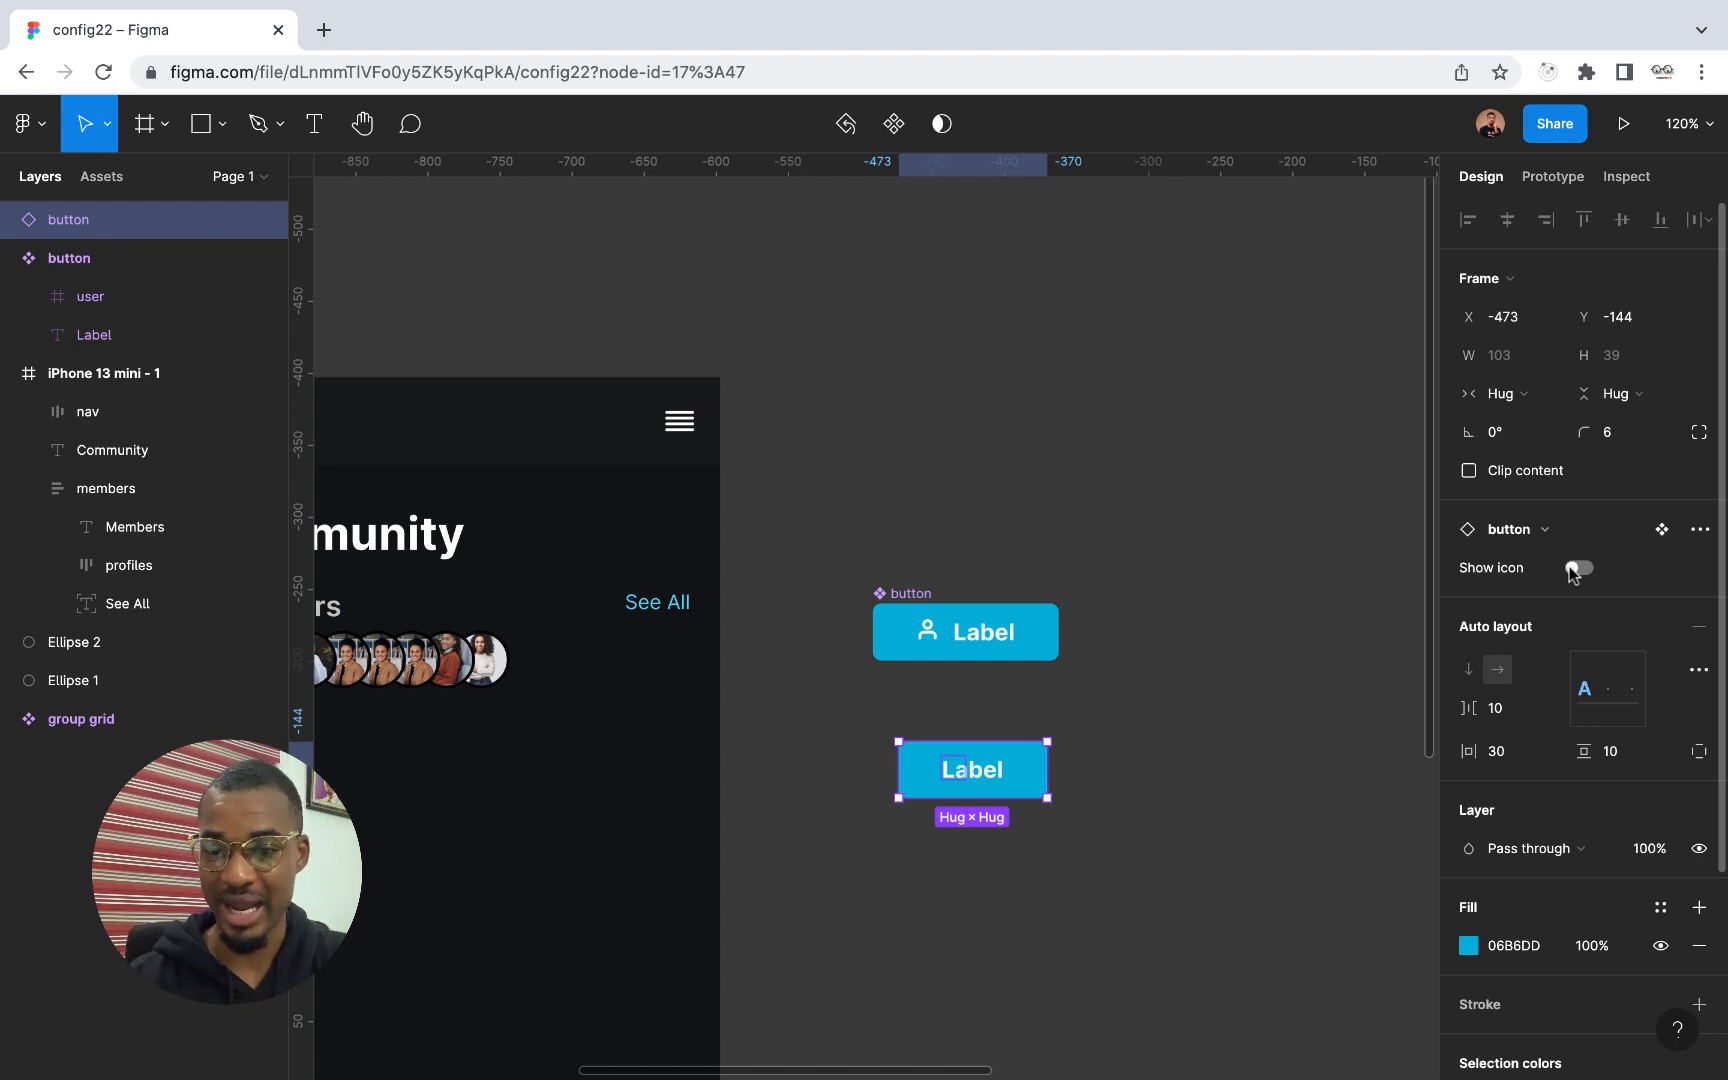
left_click(1576, 570)
left_click(1578, 572)
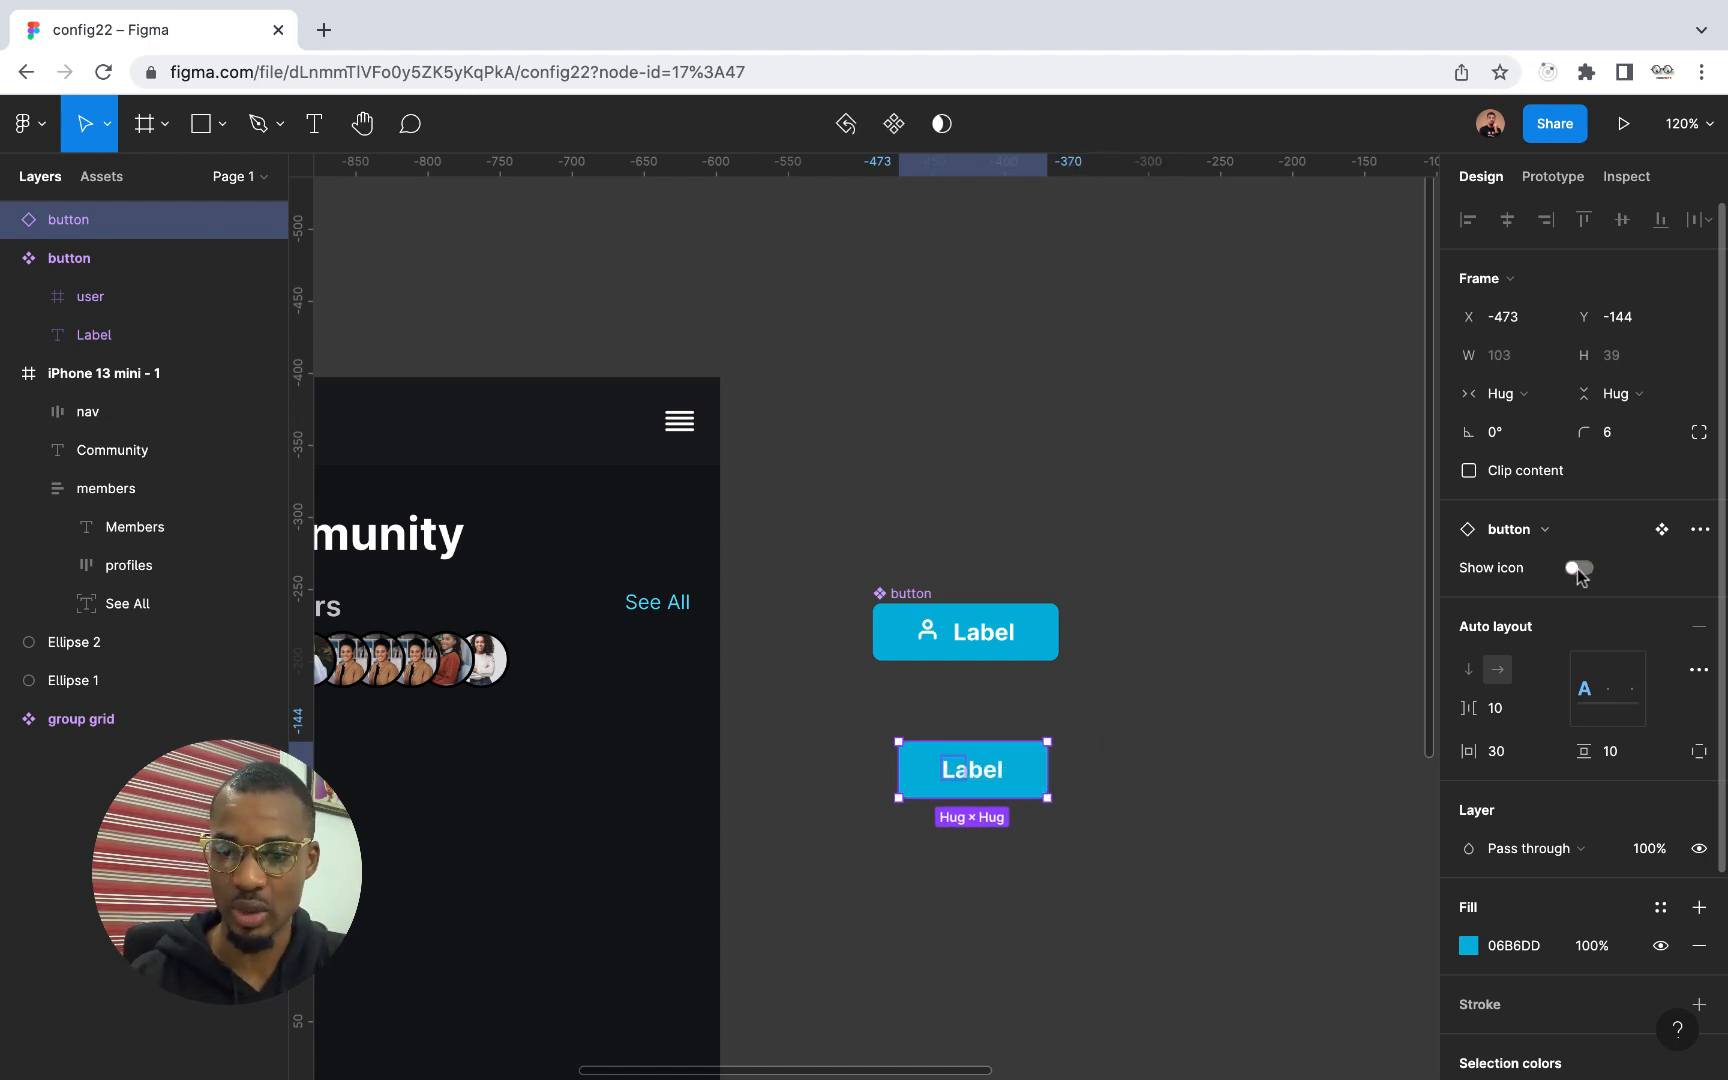
left_click(1580, 570)
left_click(1586, 570)
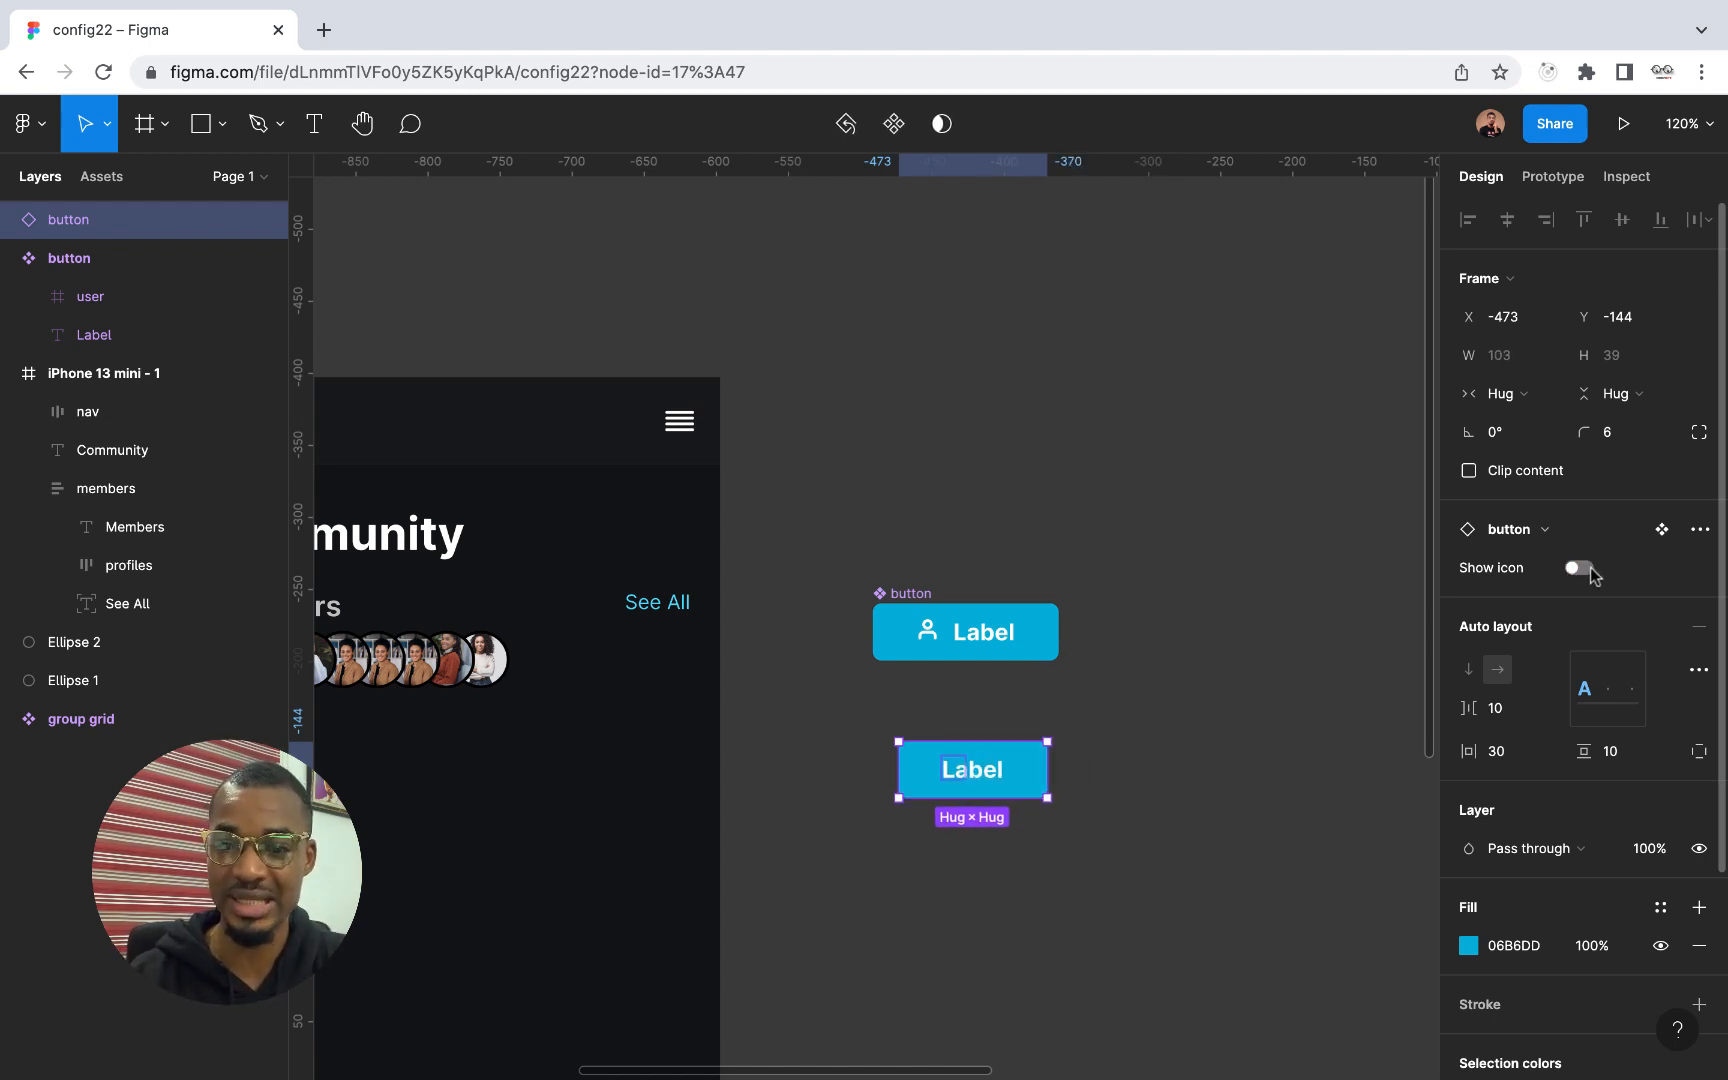
left_click(1580, 570)
left_click(1582, 570)
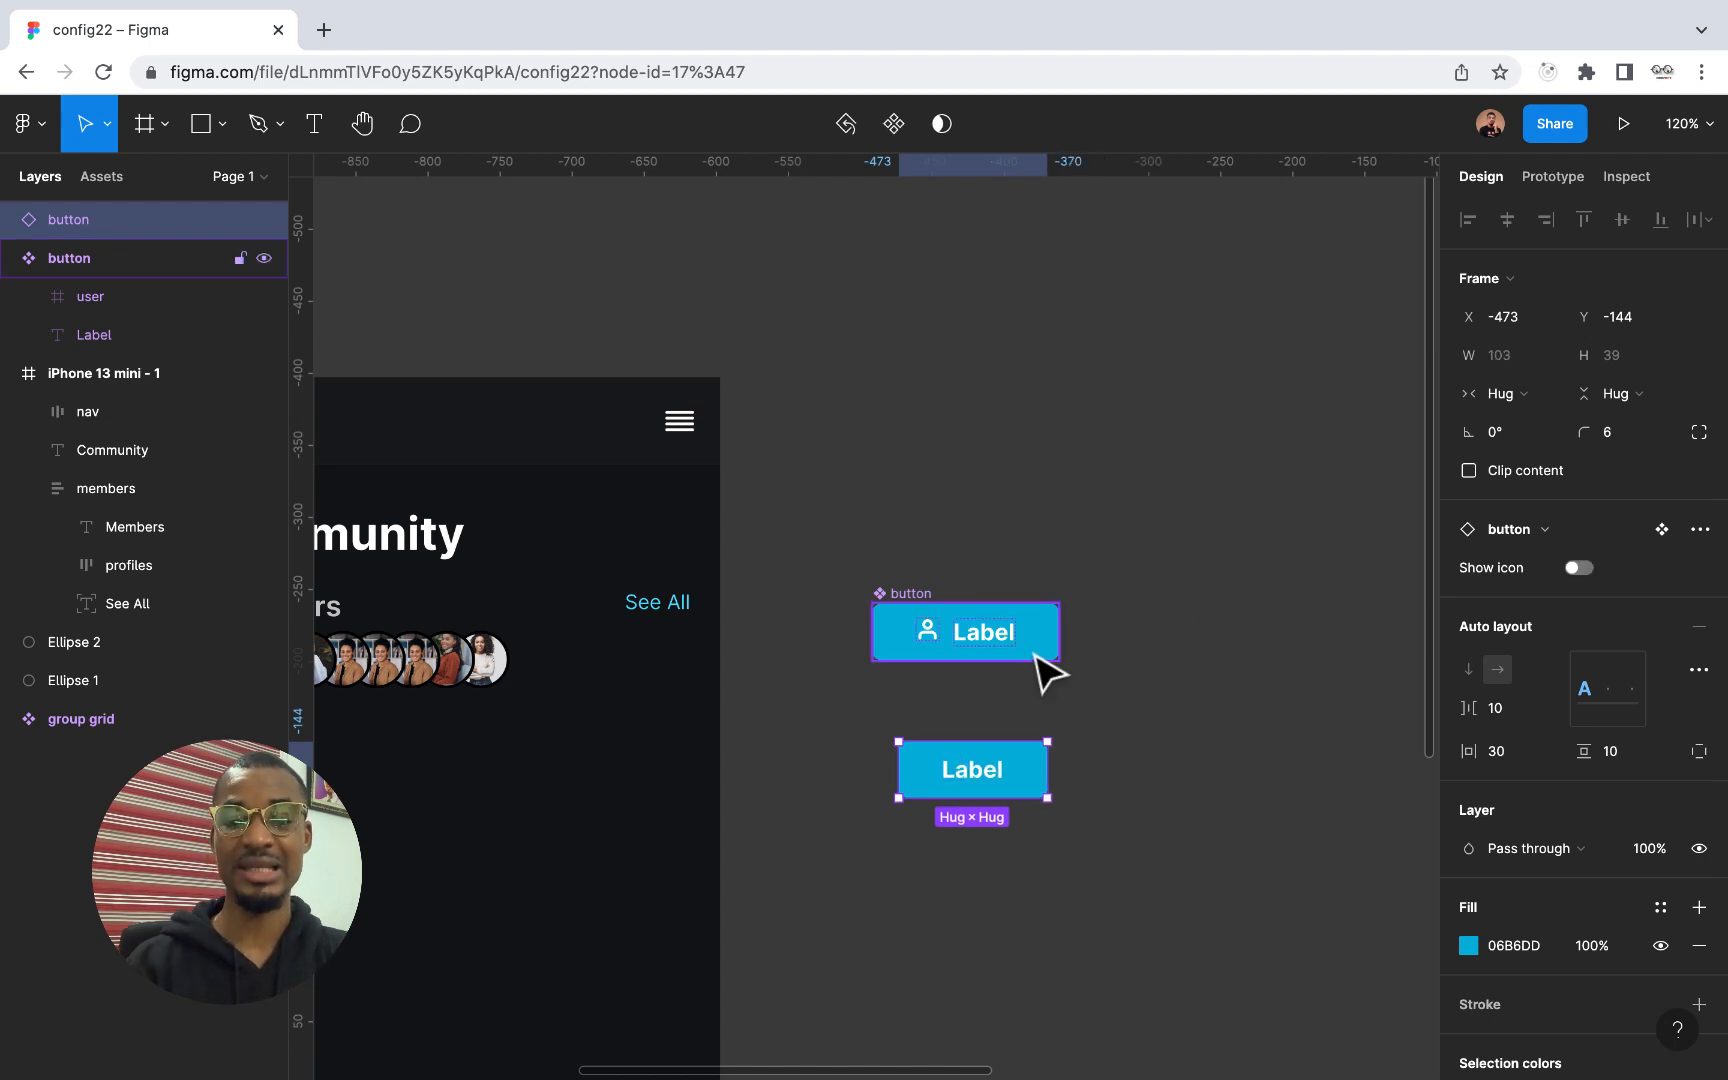
Apply a text property named "Lable" with value "Button" to the main button component's label text
scroll(1000, 655, "up", 5)
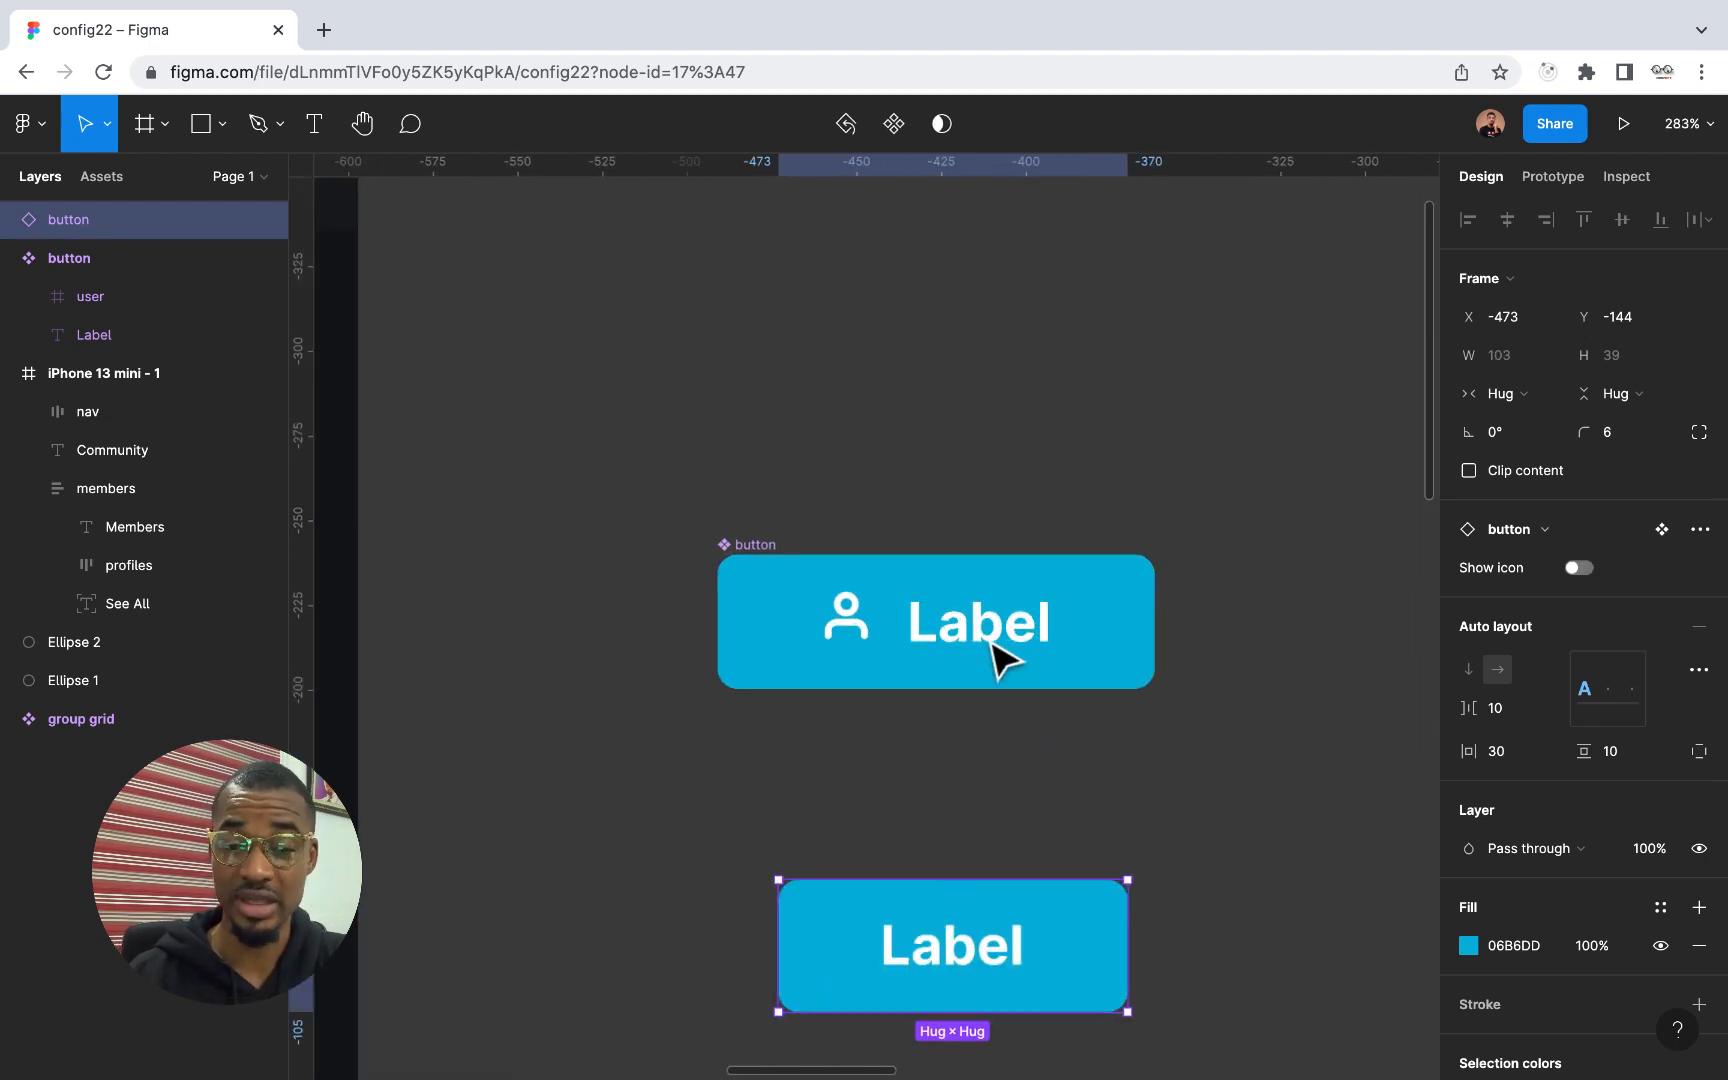
double_click(990, 655)
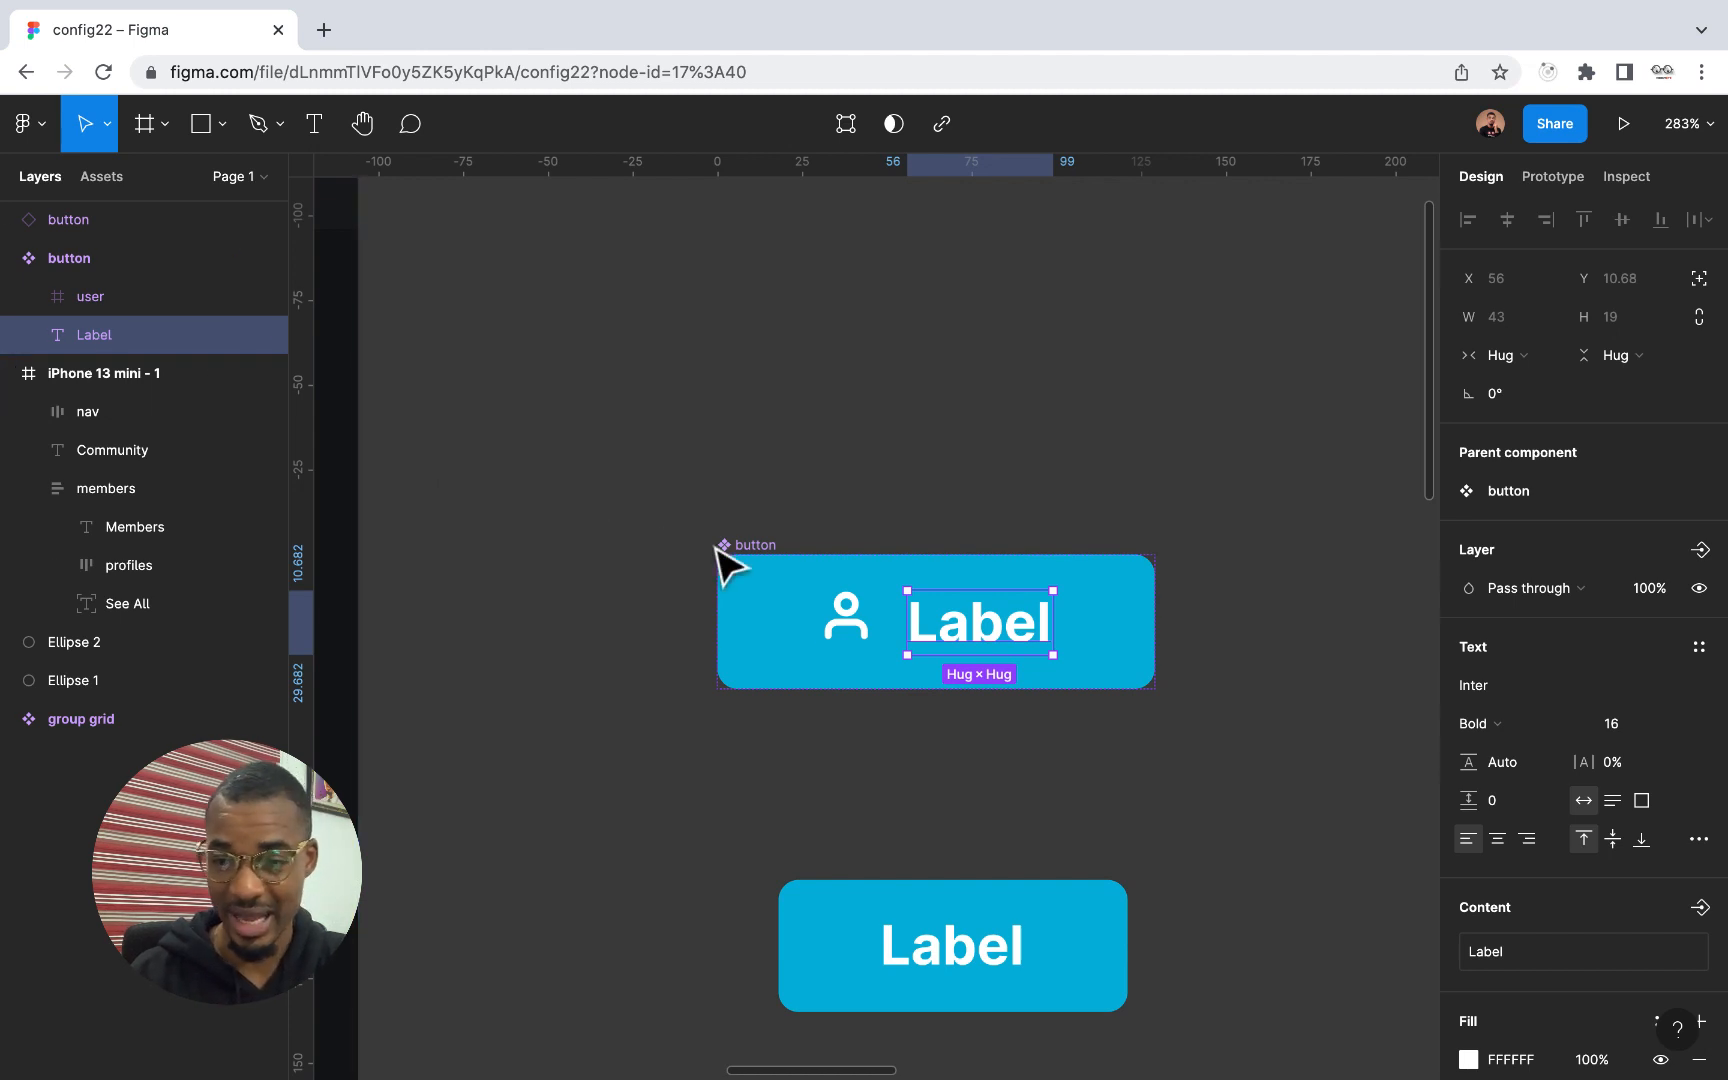
scroll(1547, 725, "down", 3)
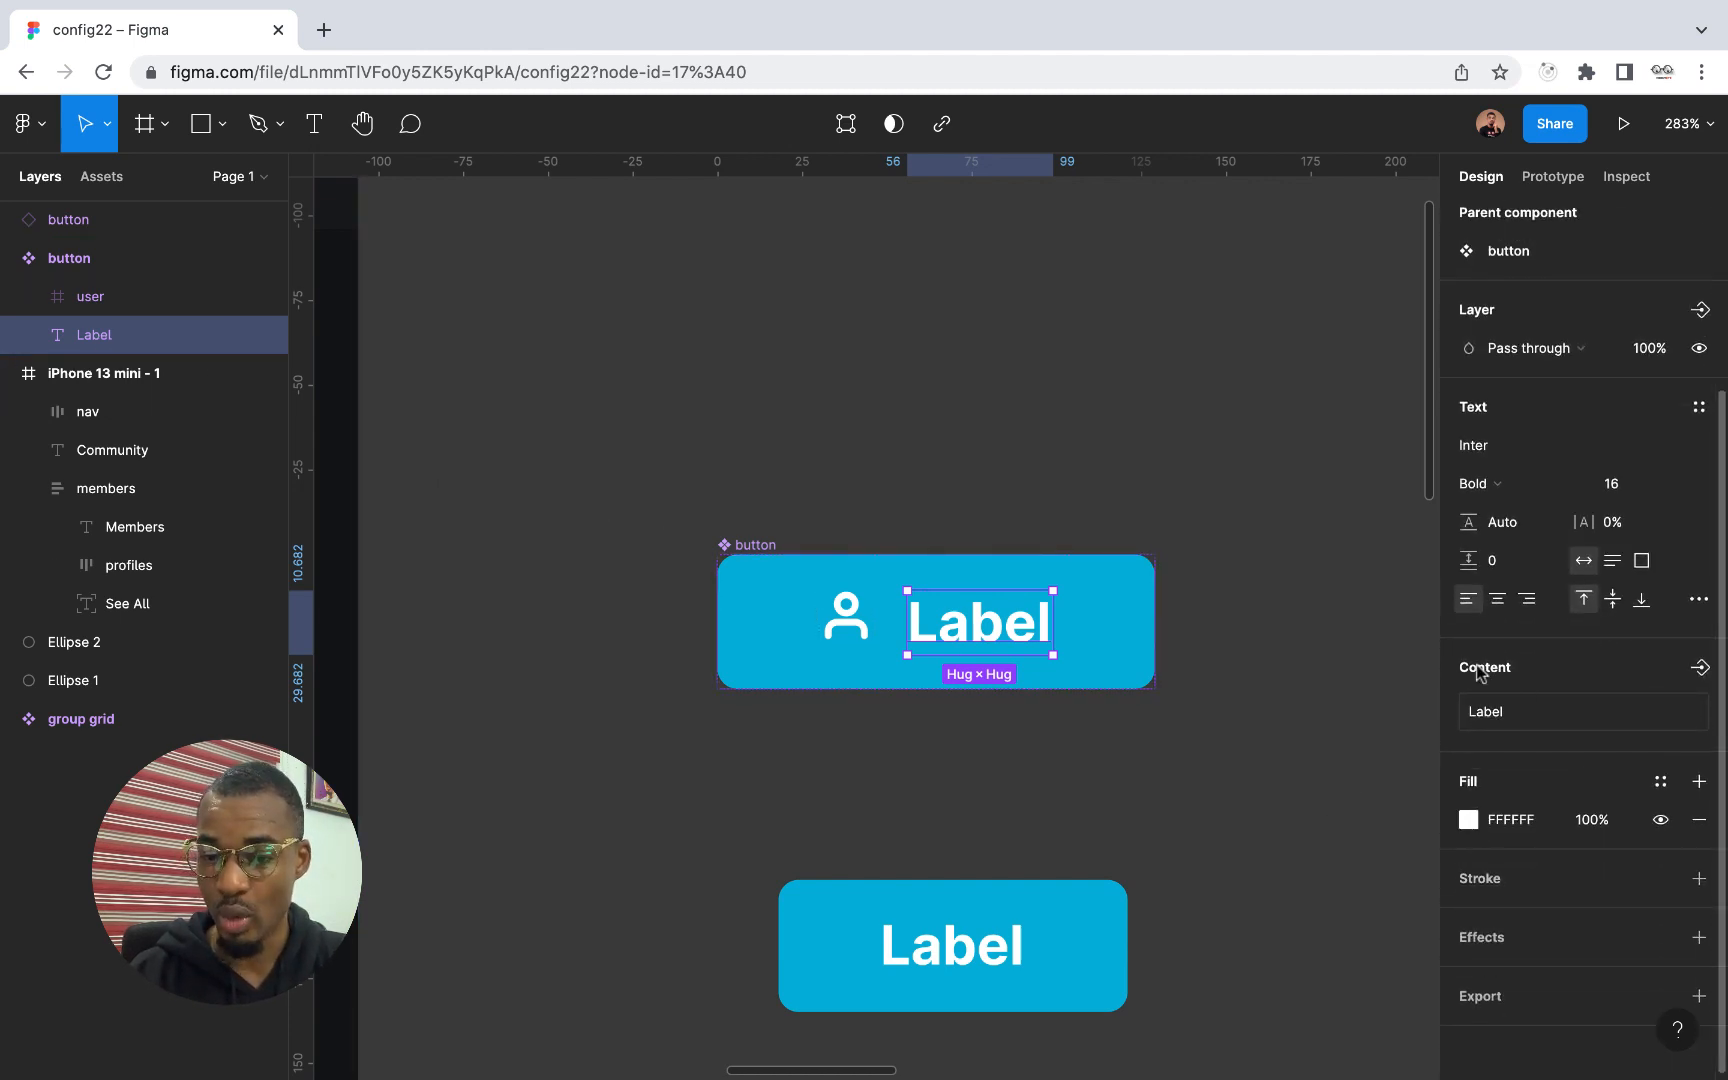
left_click(1700, 669)
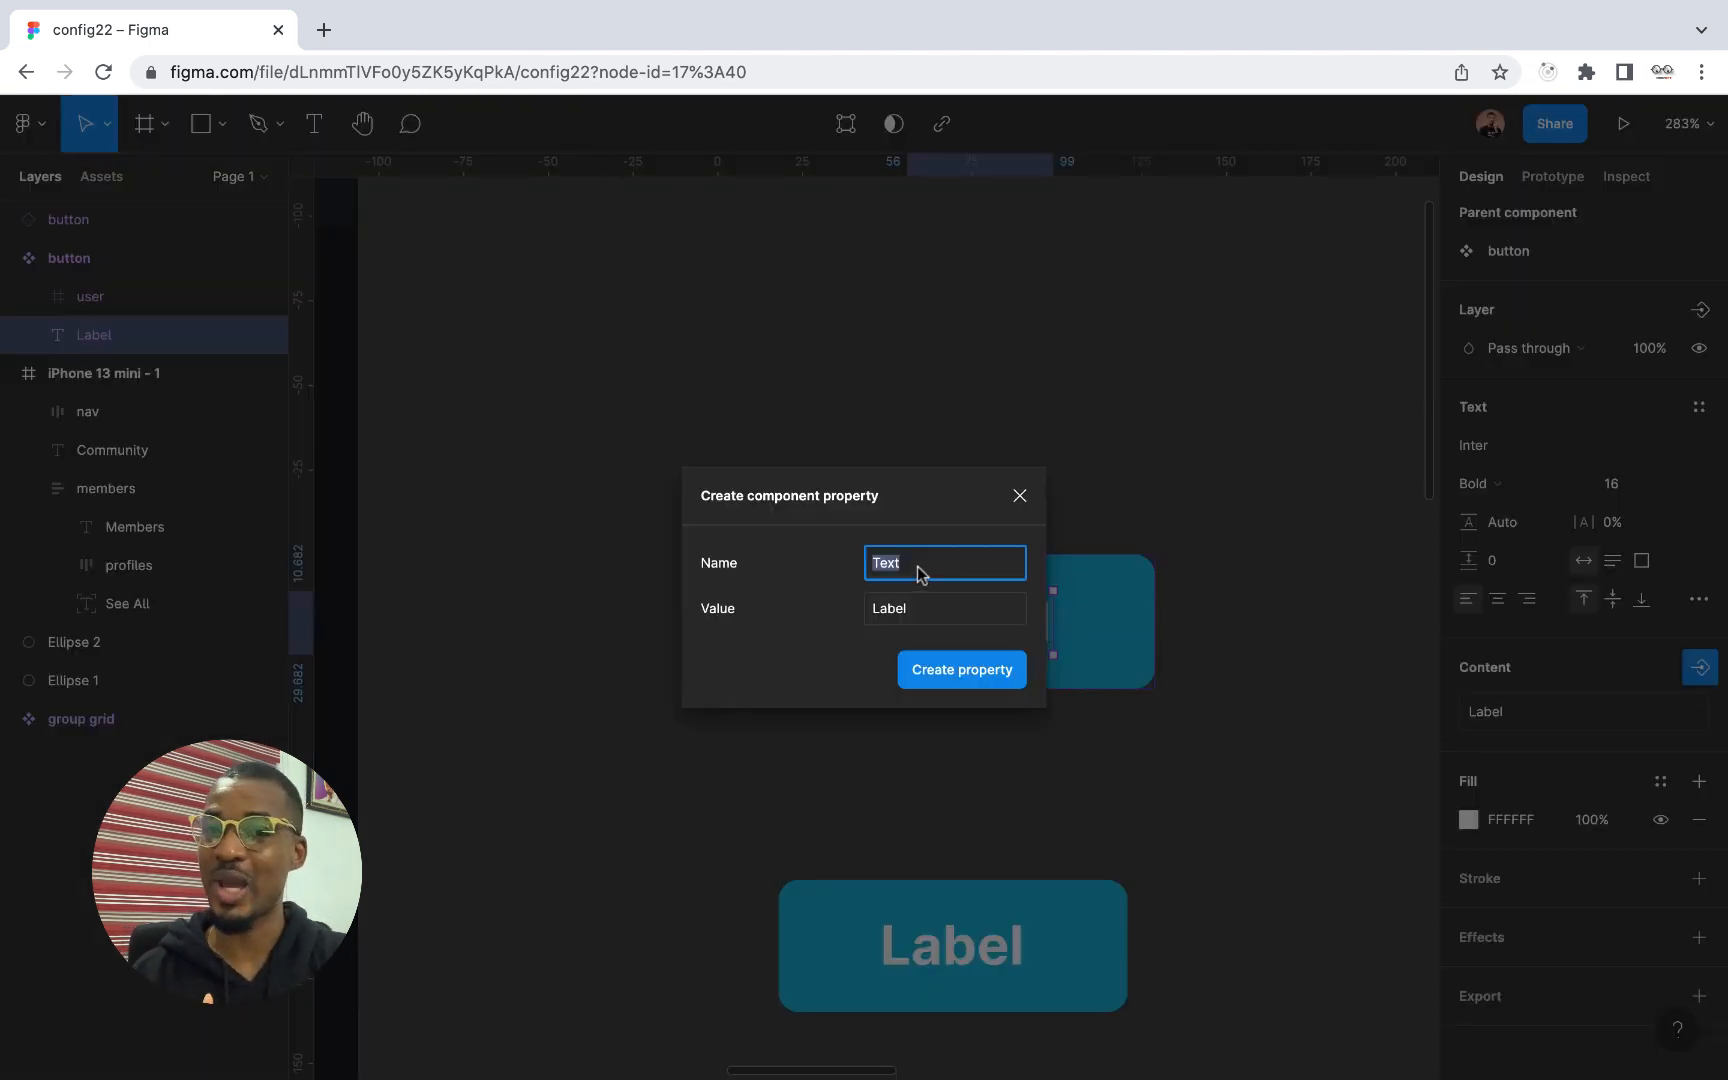
type("Lable")
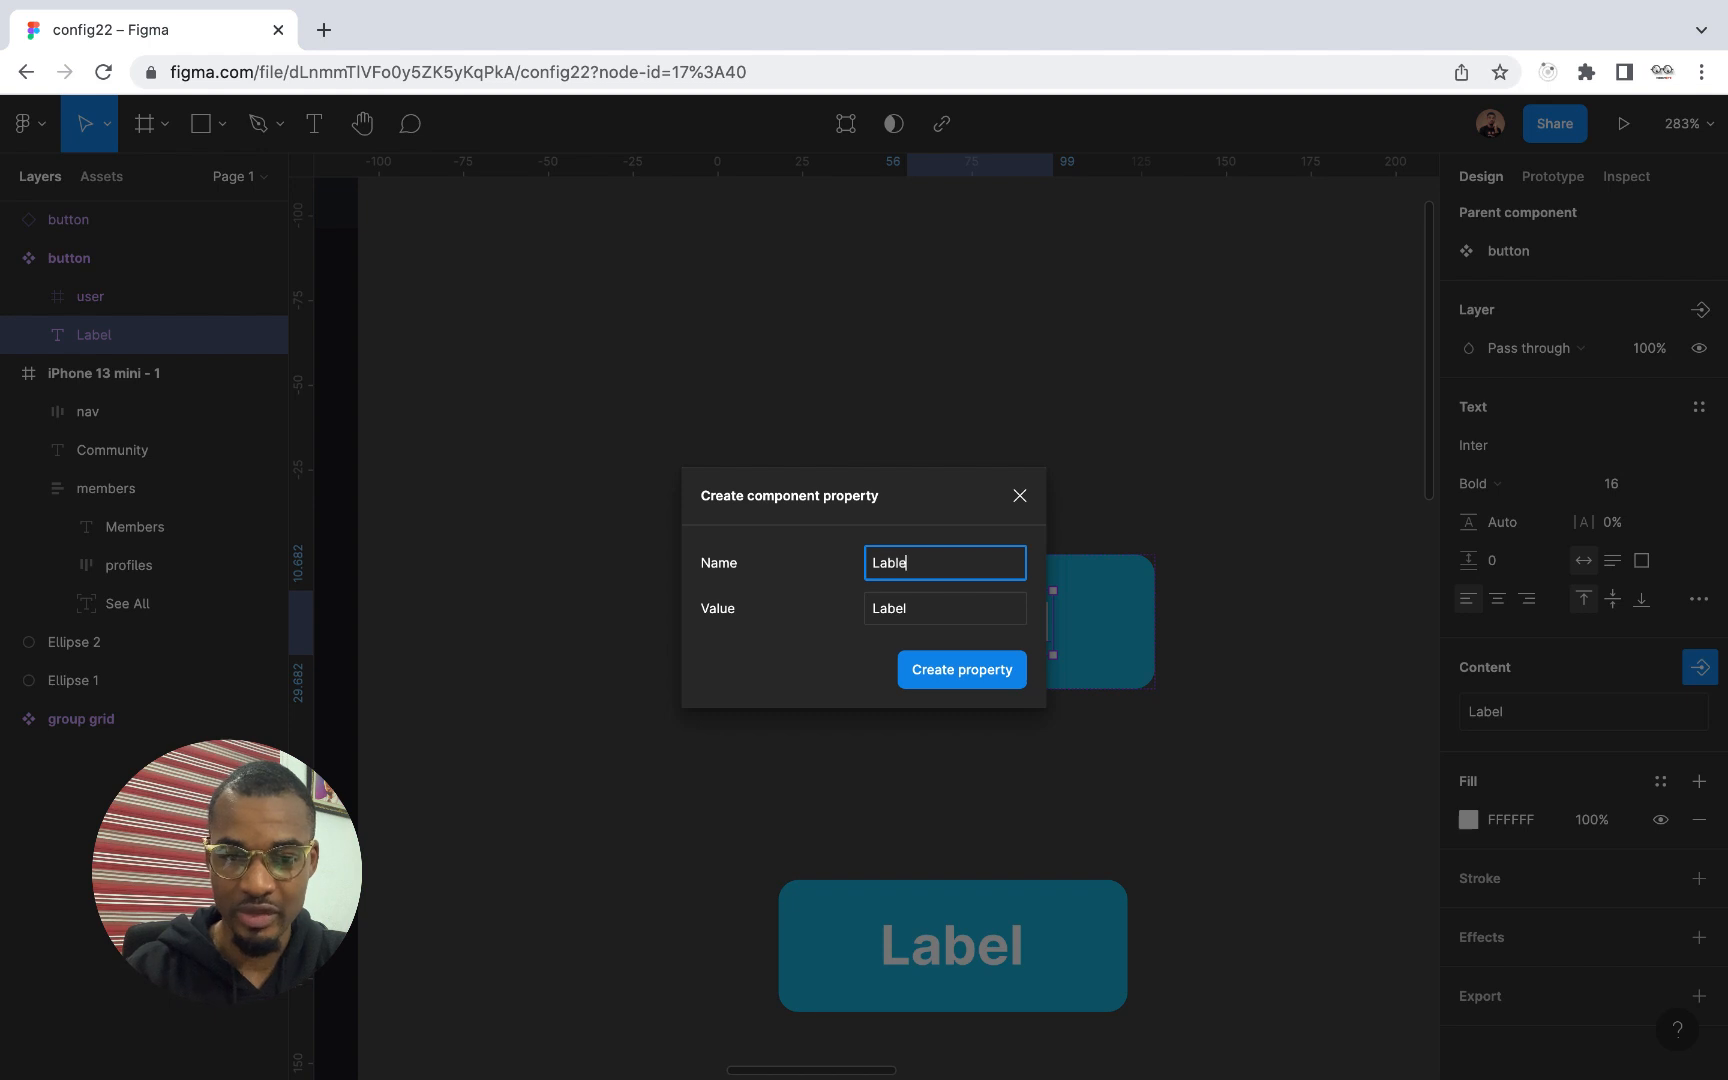
left_click(903, 612)
type("Button")
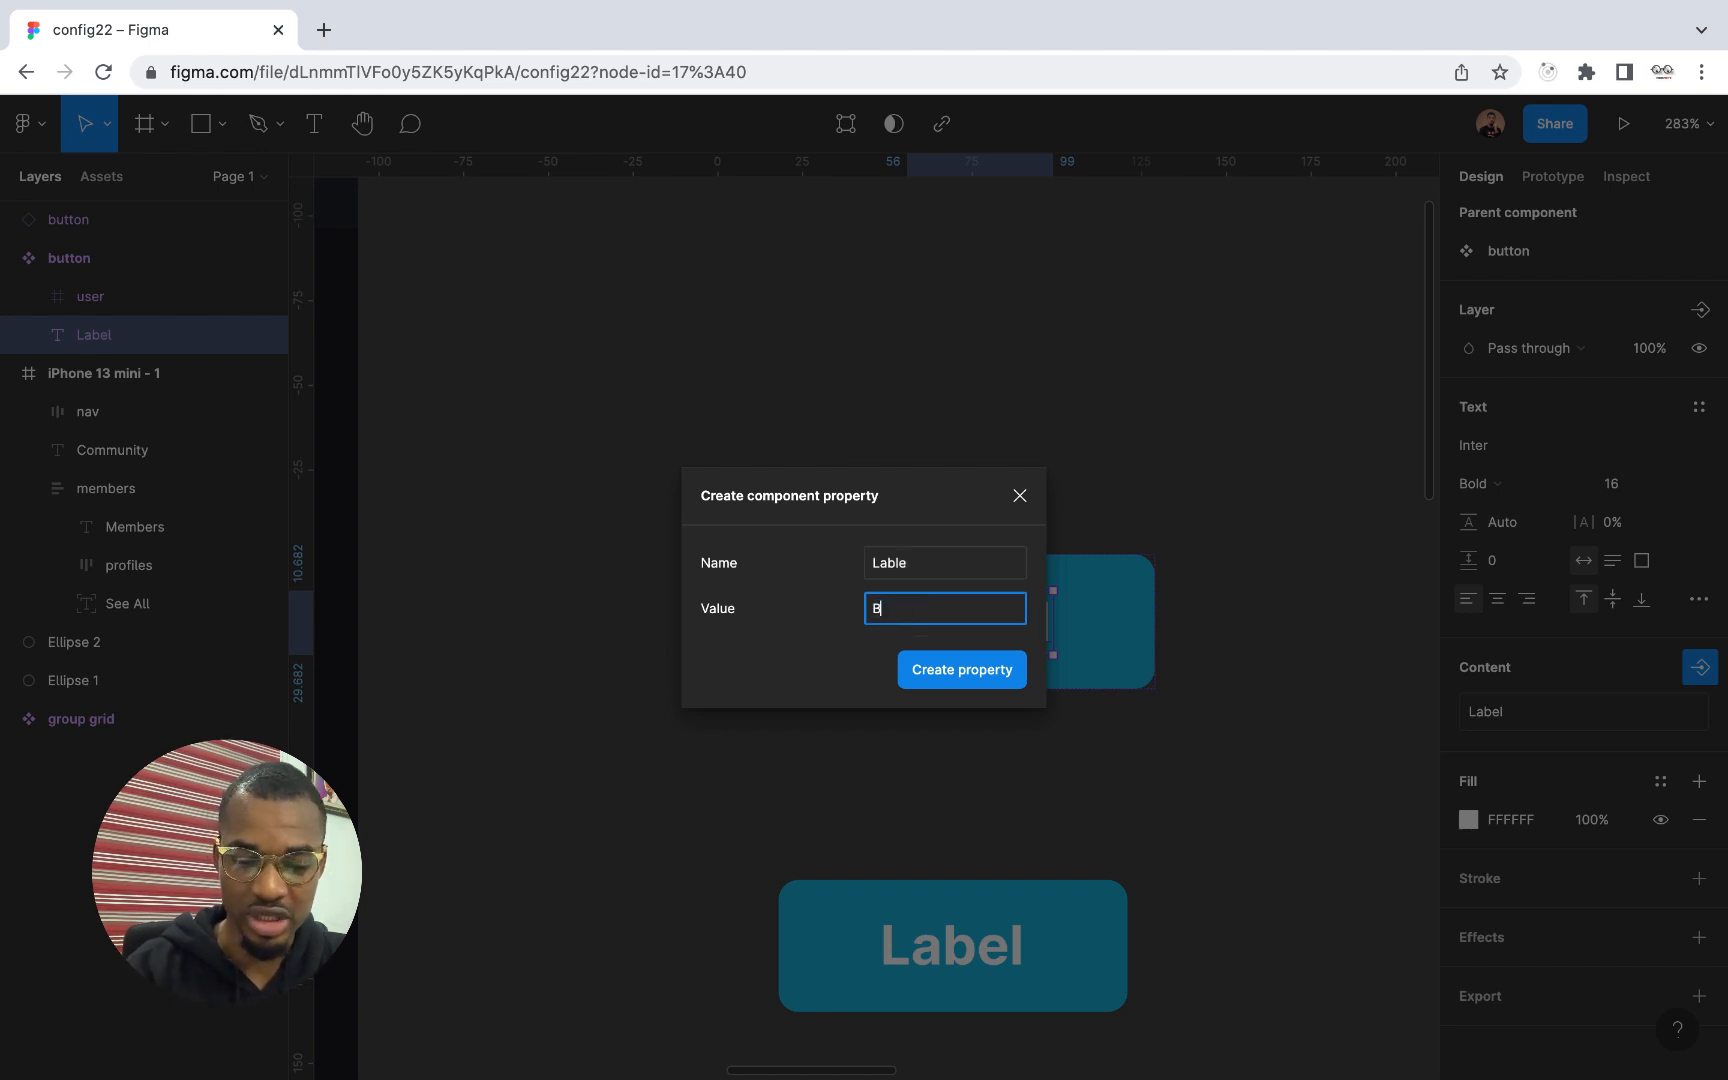
left_click(962, 668)
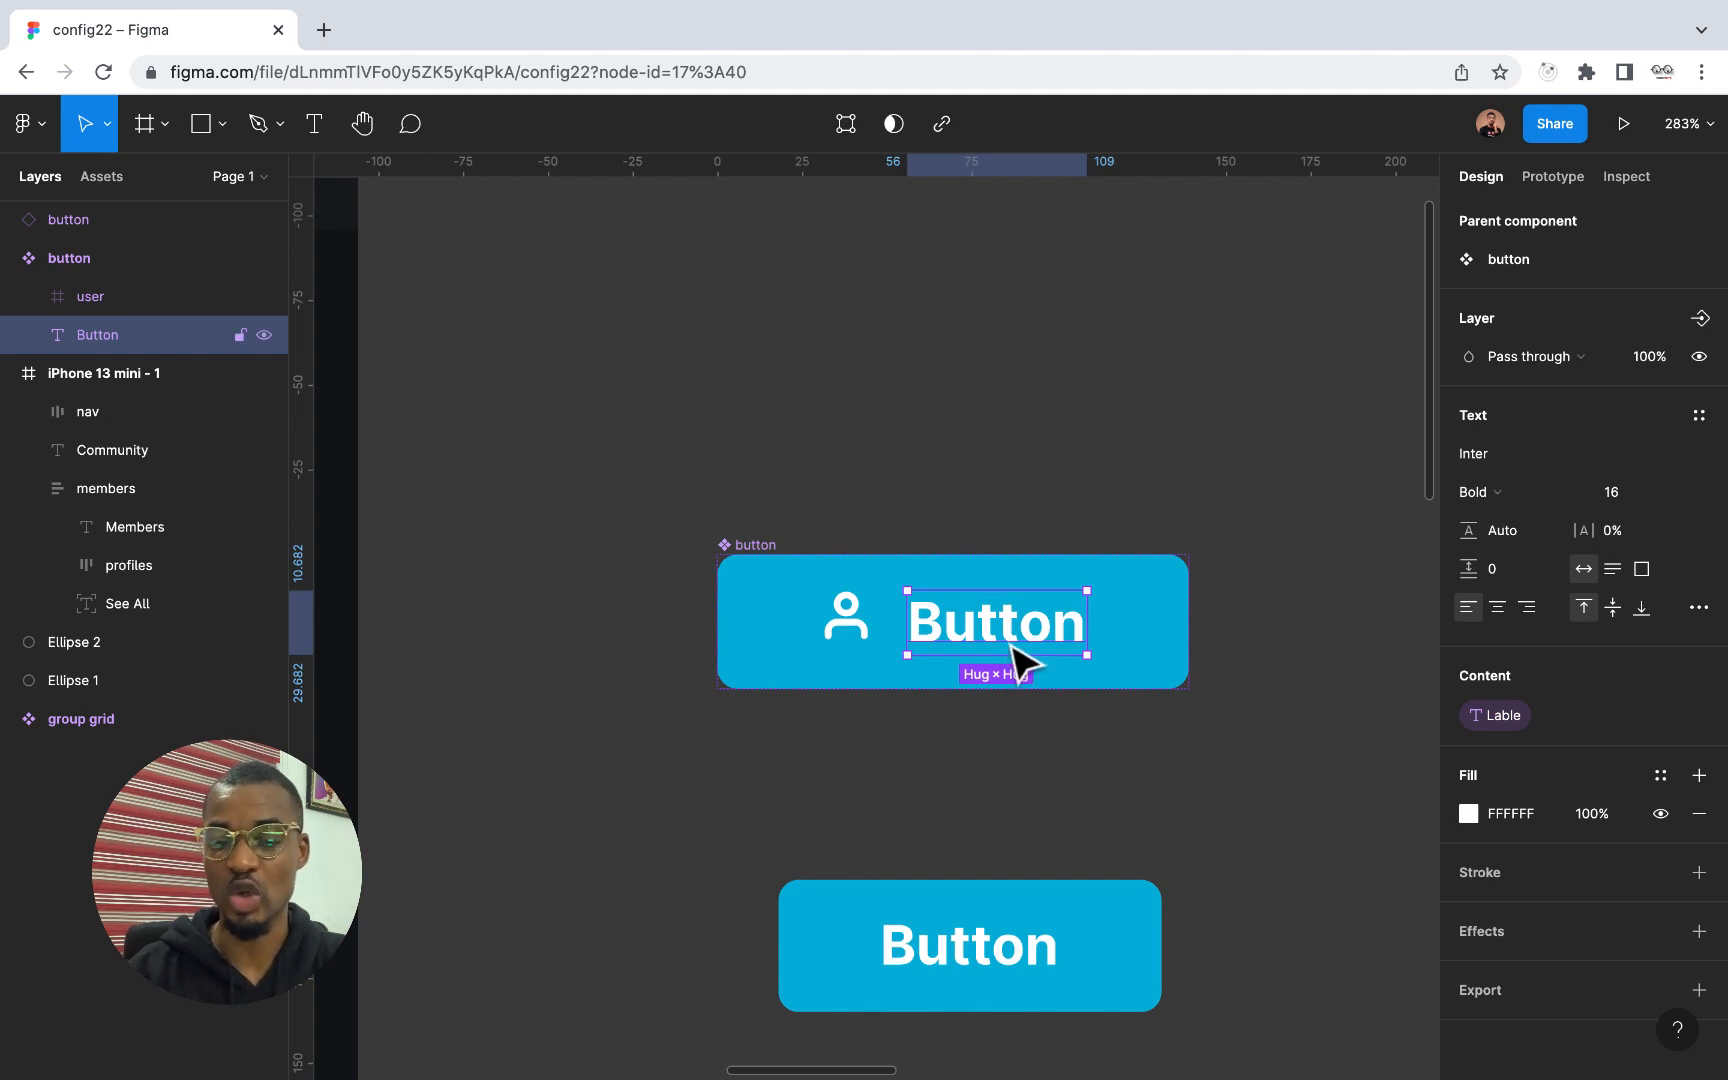
Set the Lable property of the button instance to "Create Community"
scroll(1026, 900, "down", 3)
left_click(972, 802)
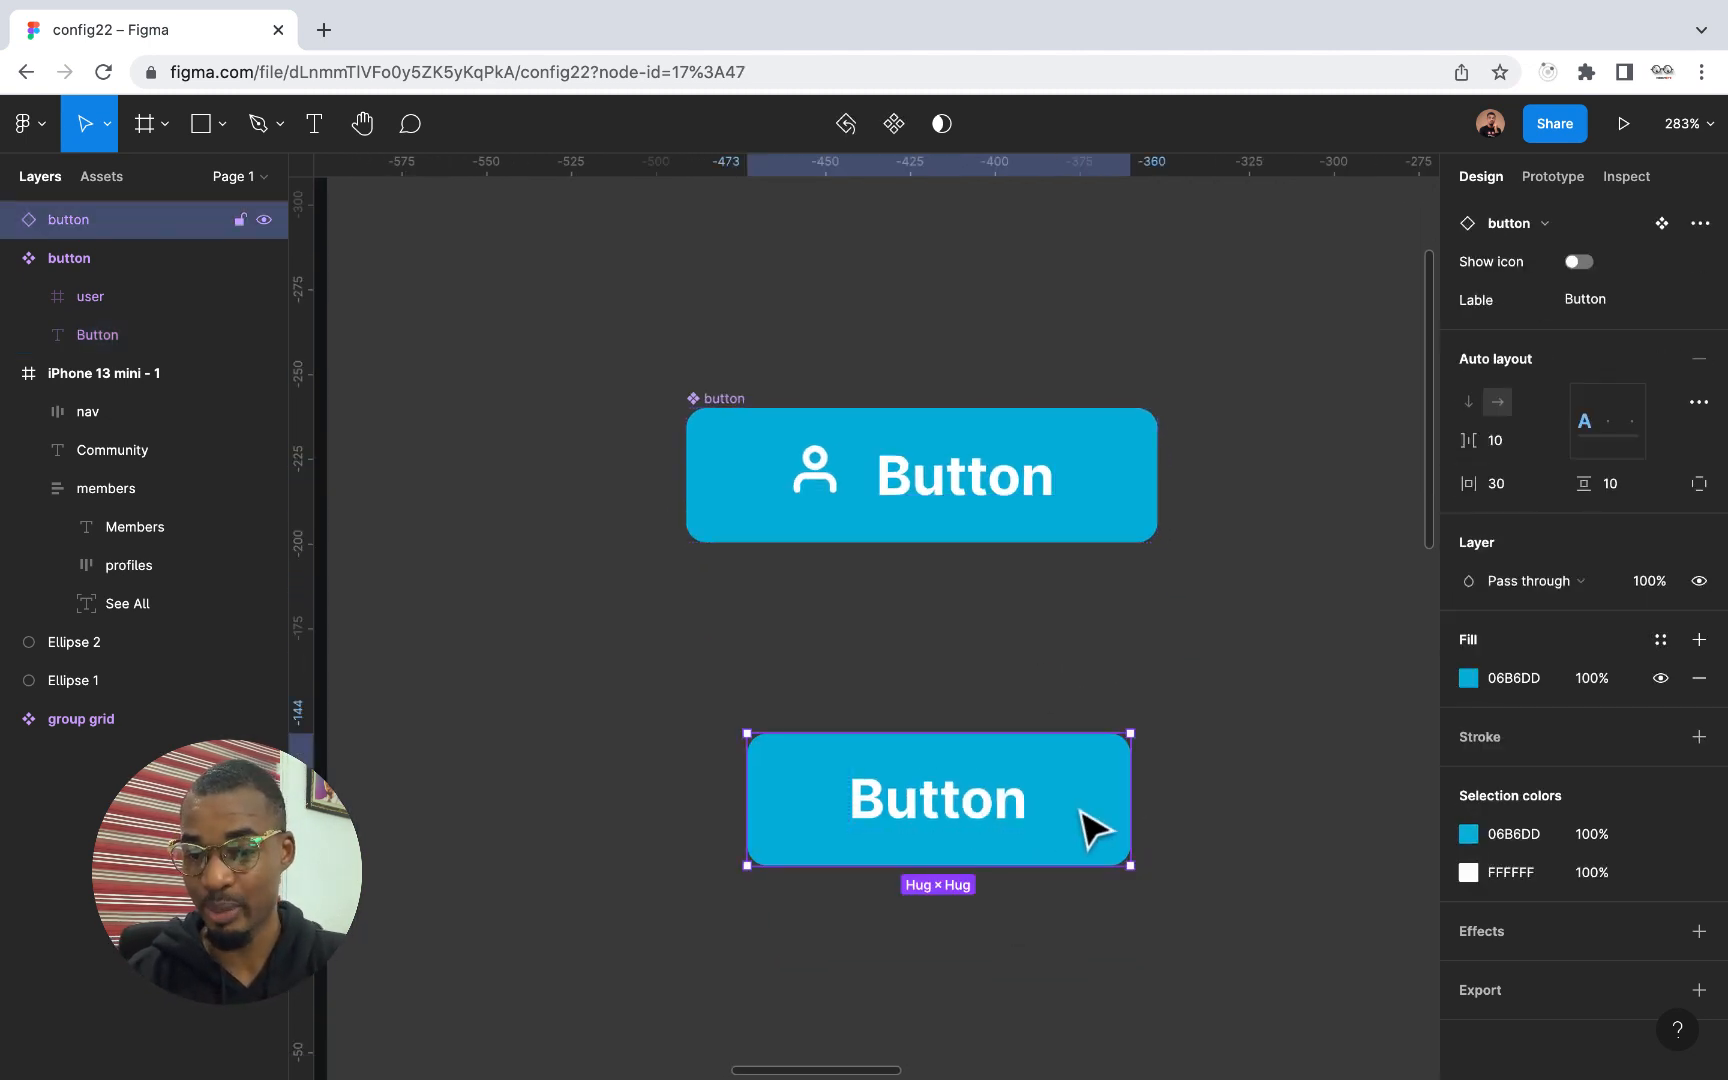
scroll(1575, 545, "up", 2)
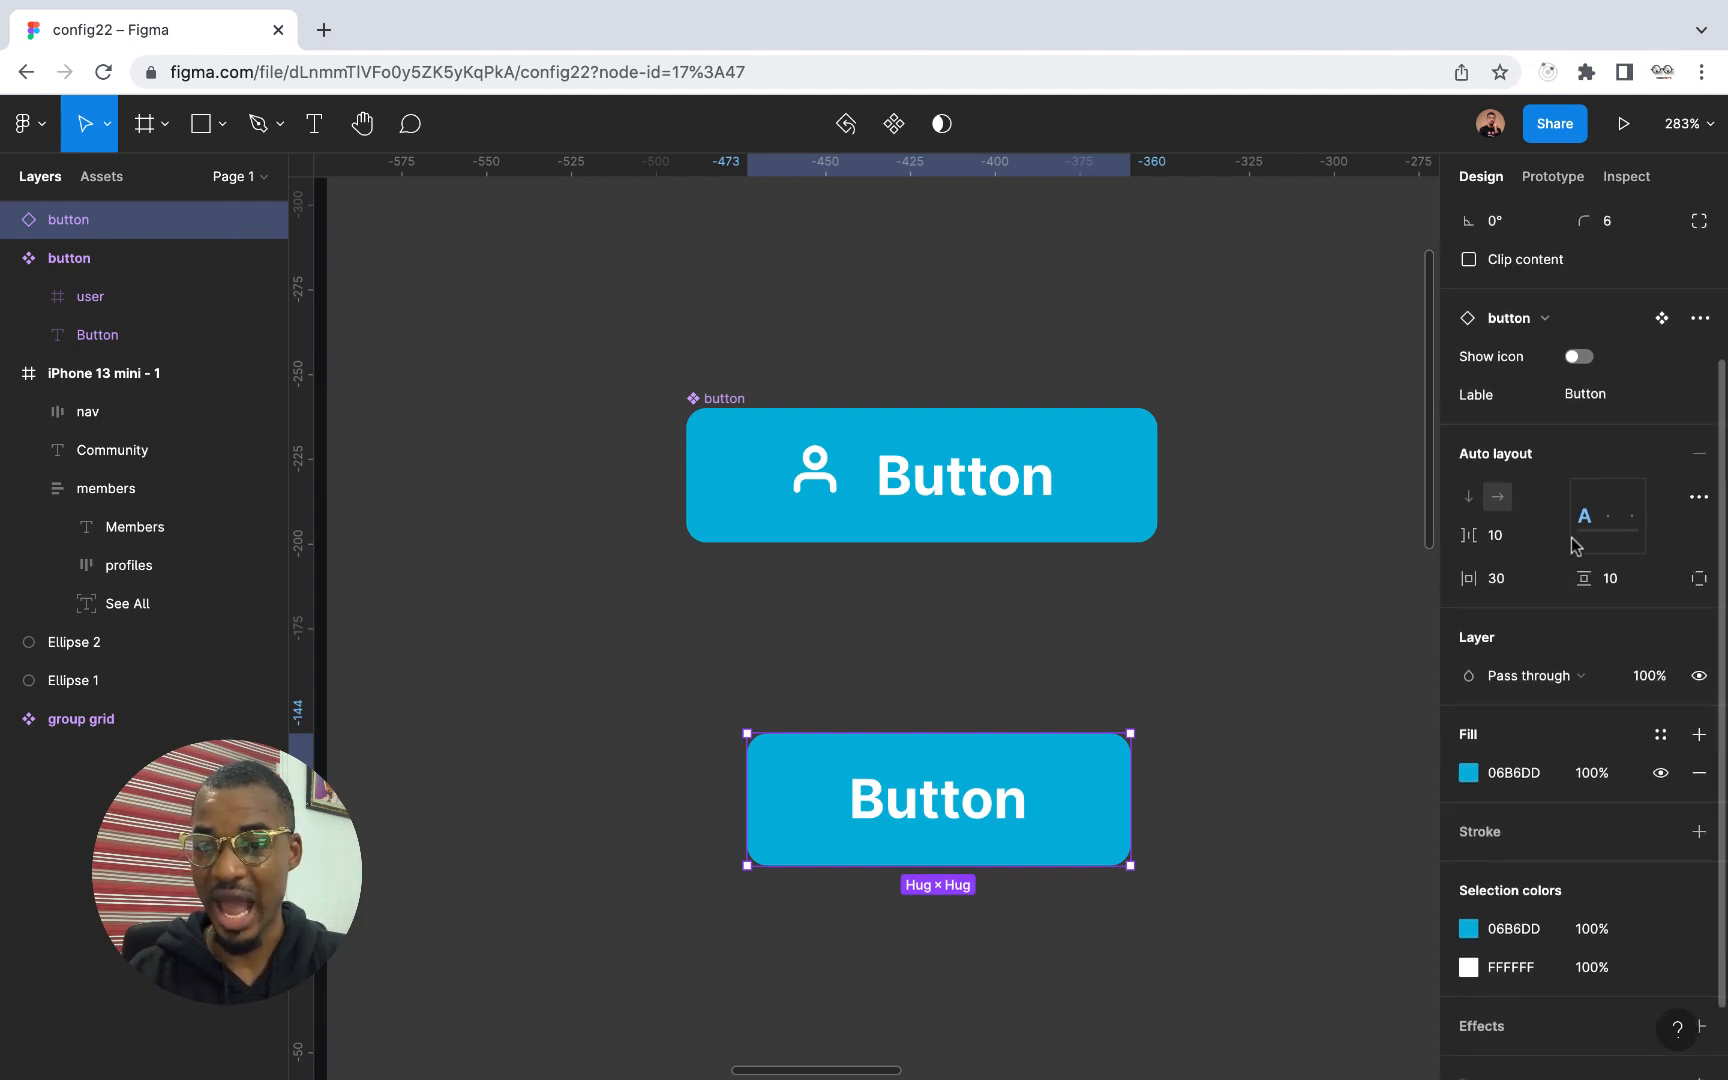
scroll(1575, 545, "up", 1)
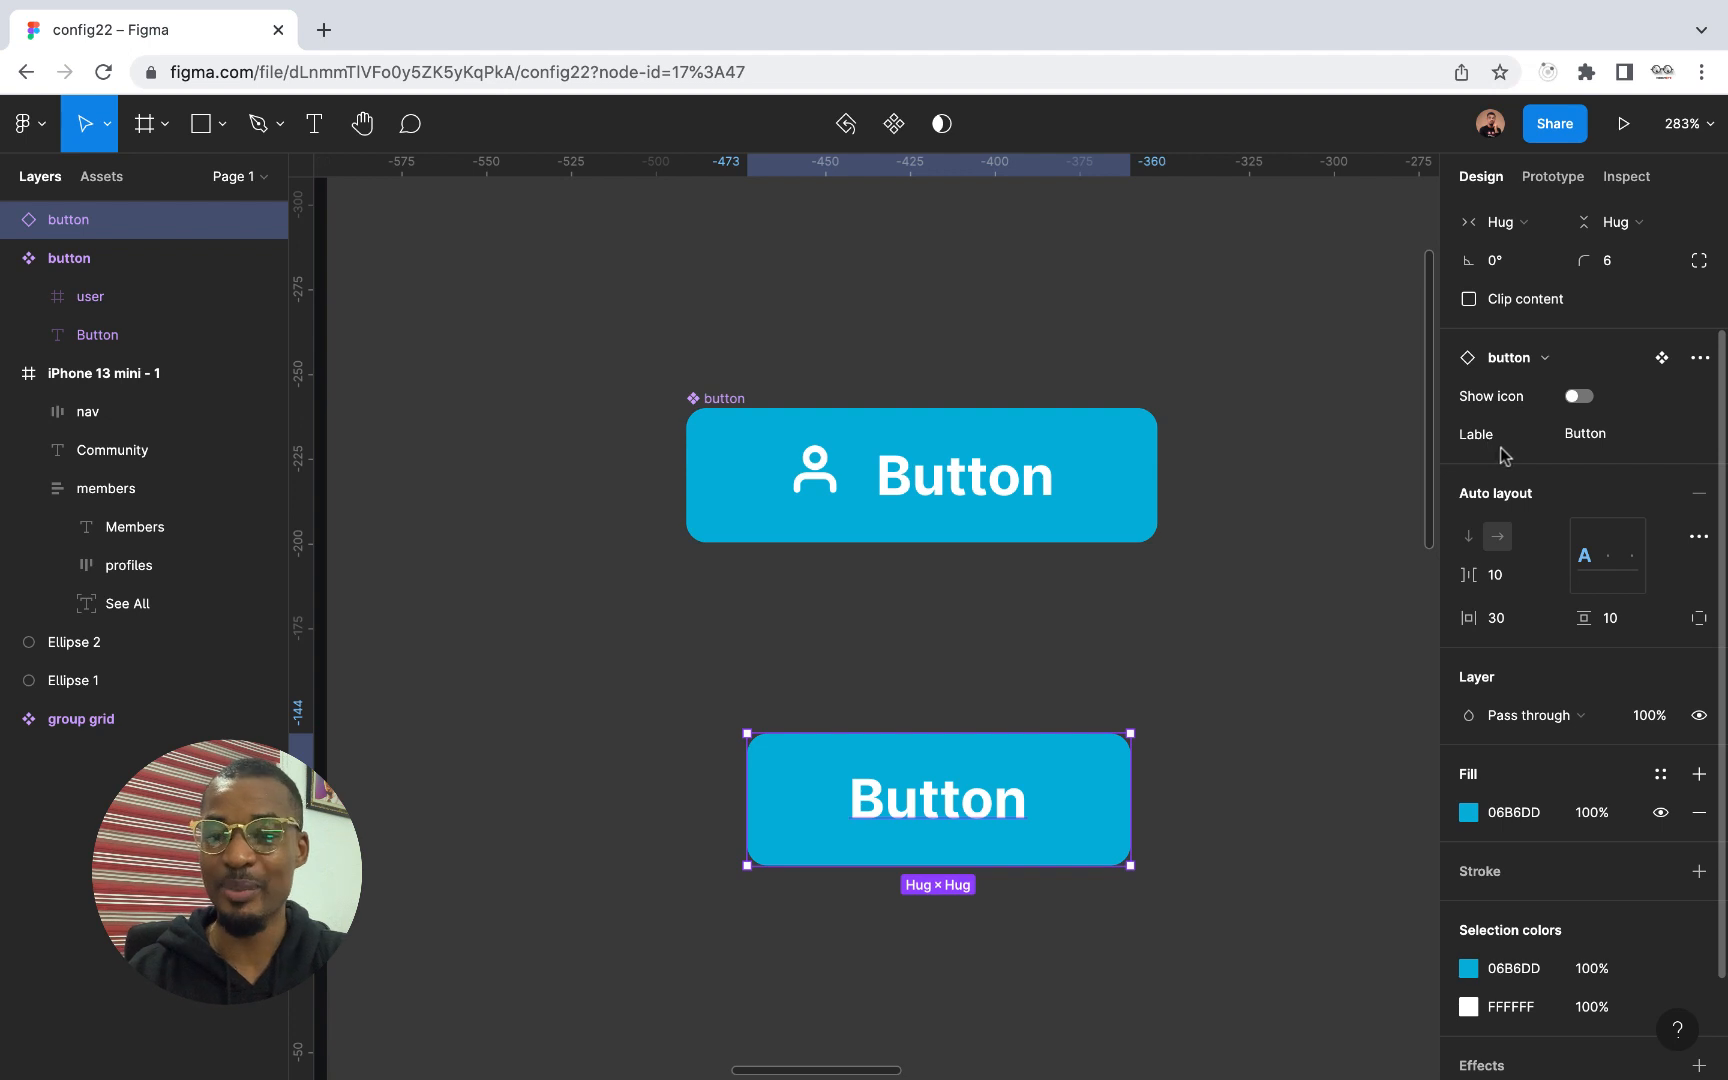
left_click(1598, 440)
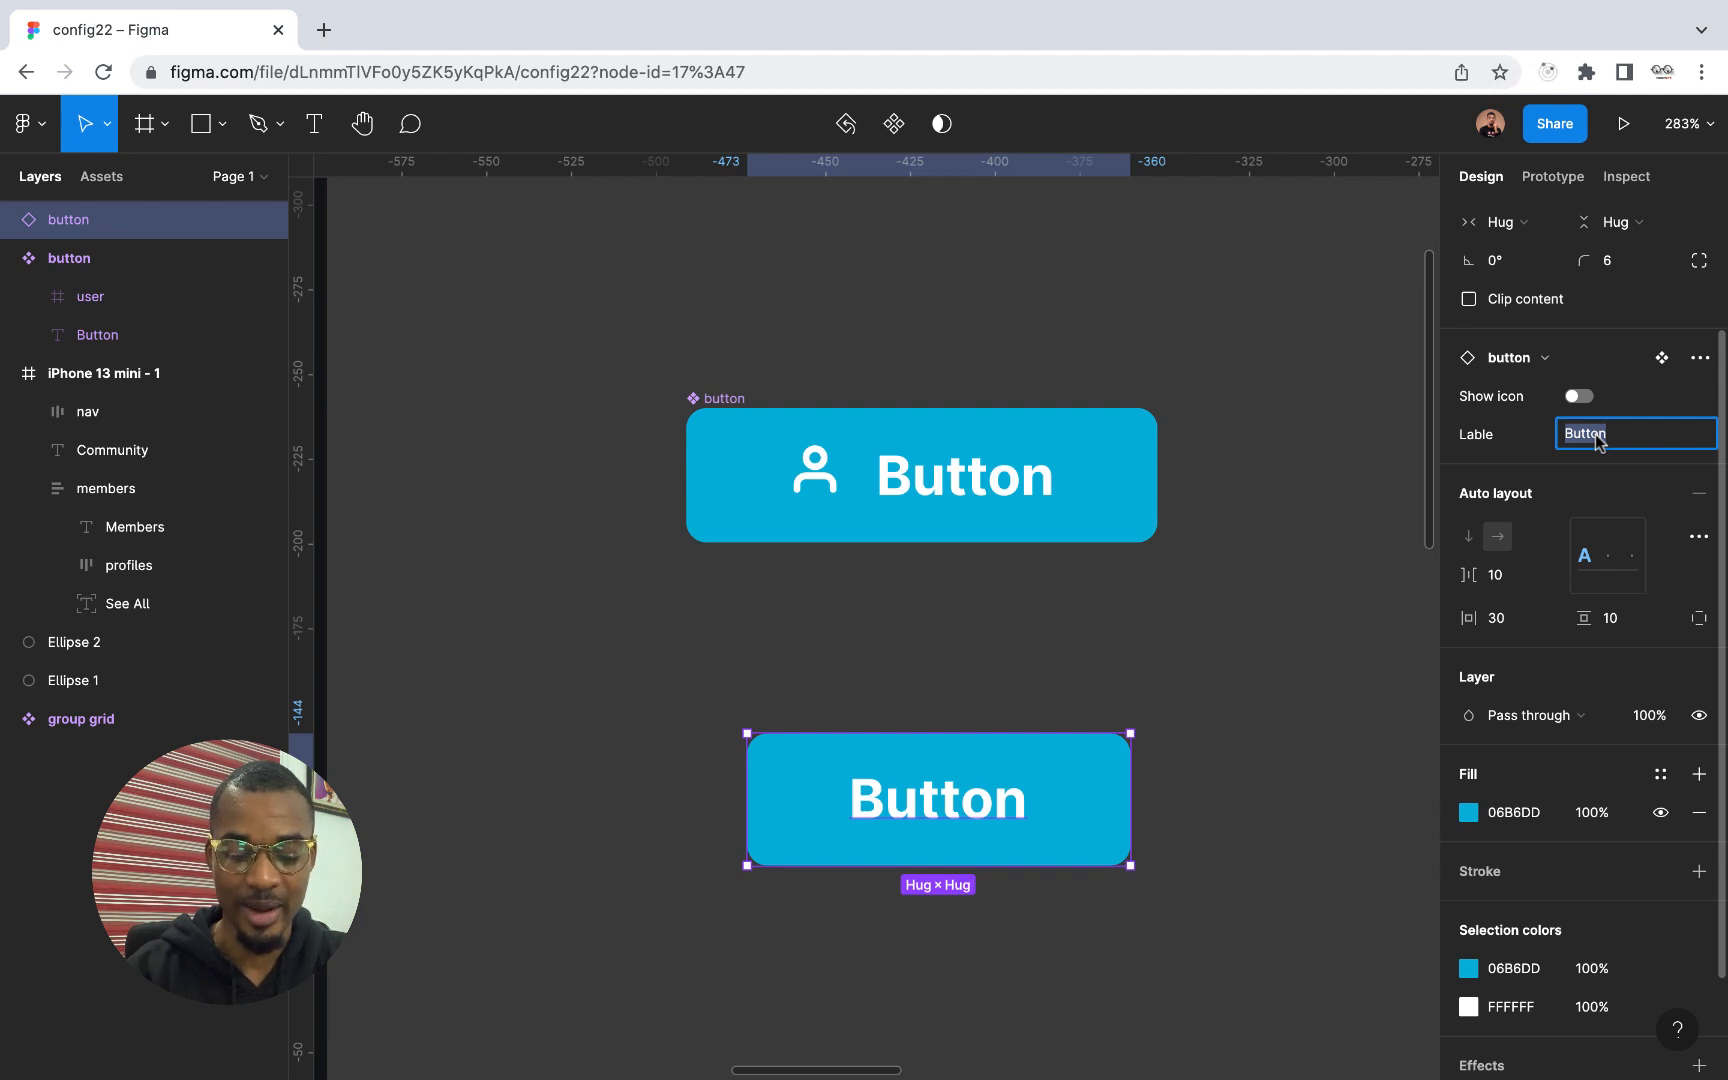
type("Create Community")
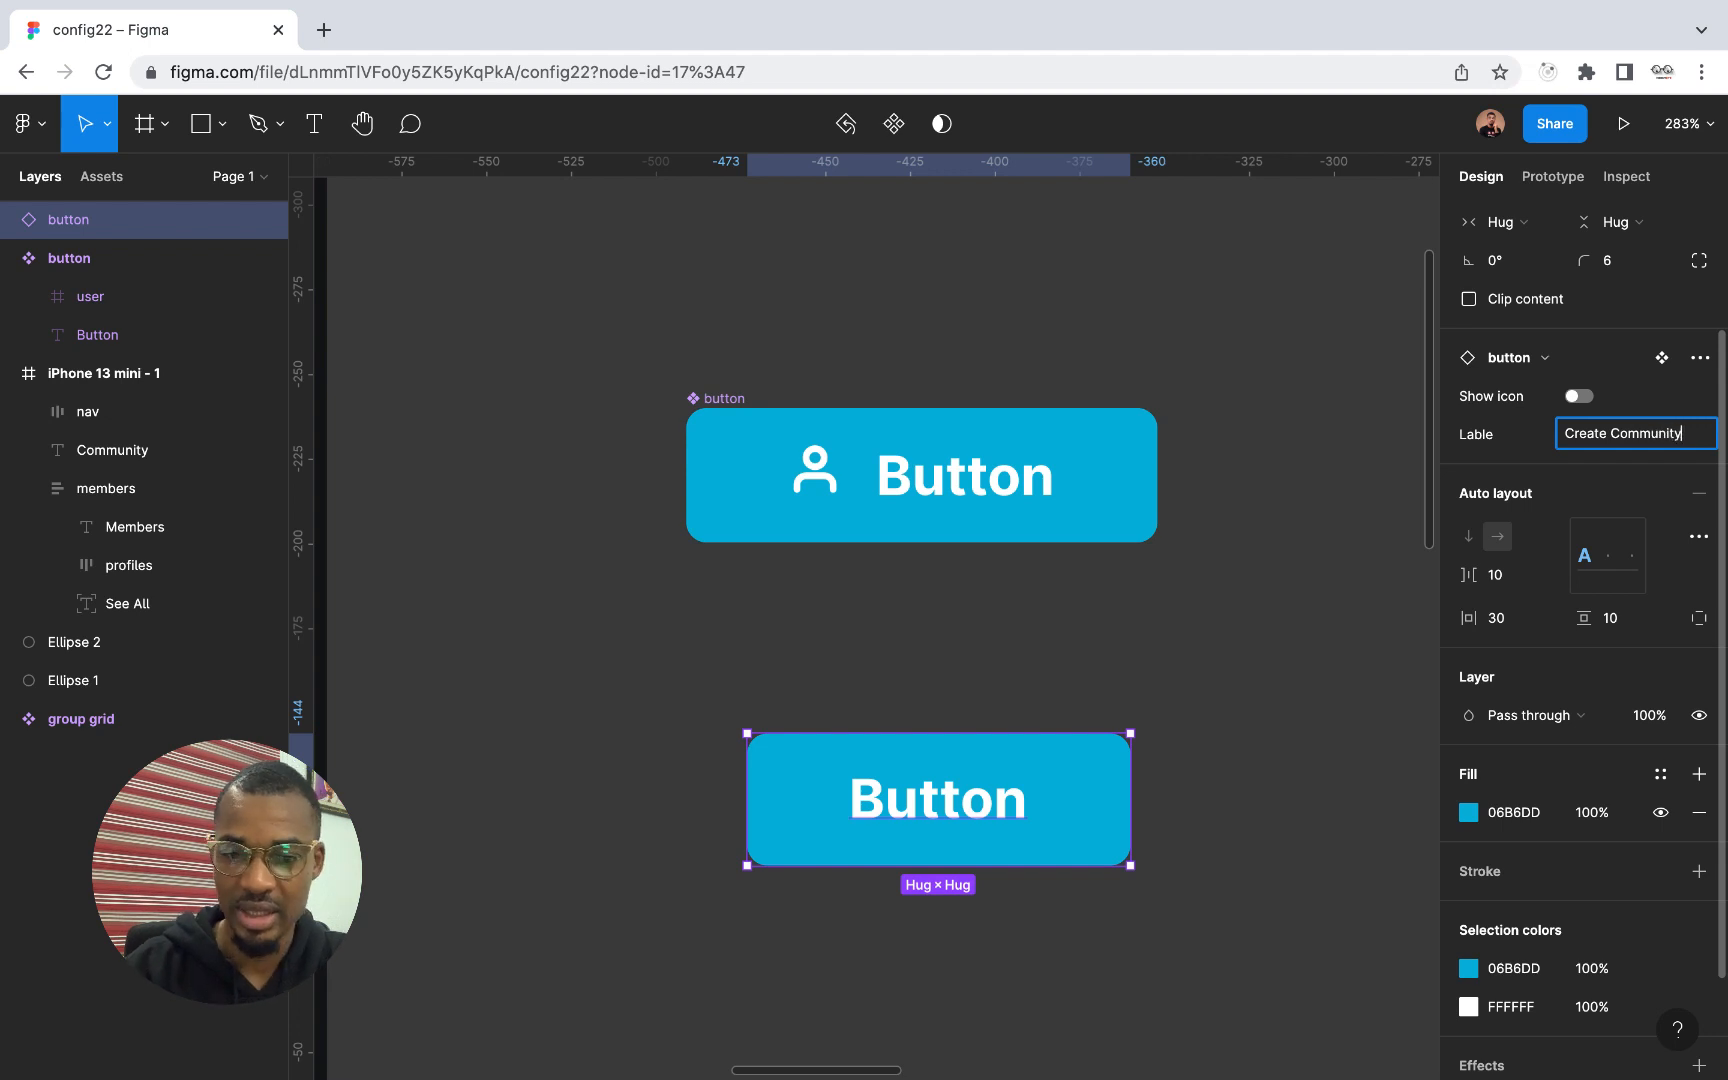
key("Return")
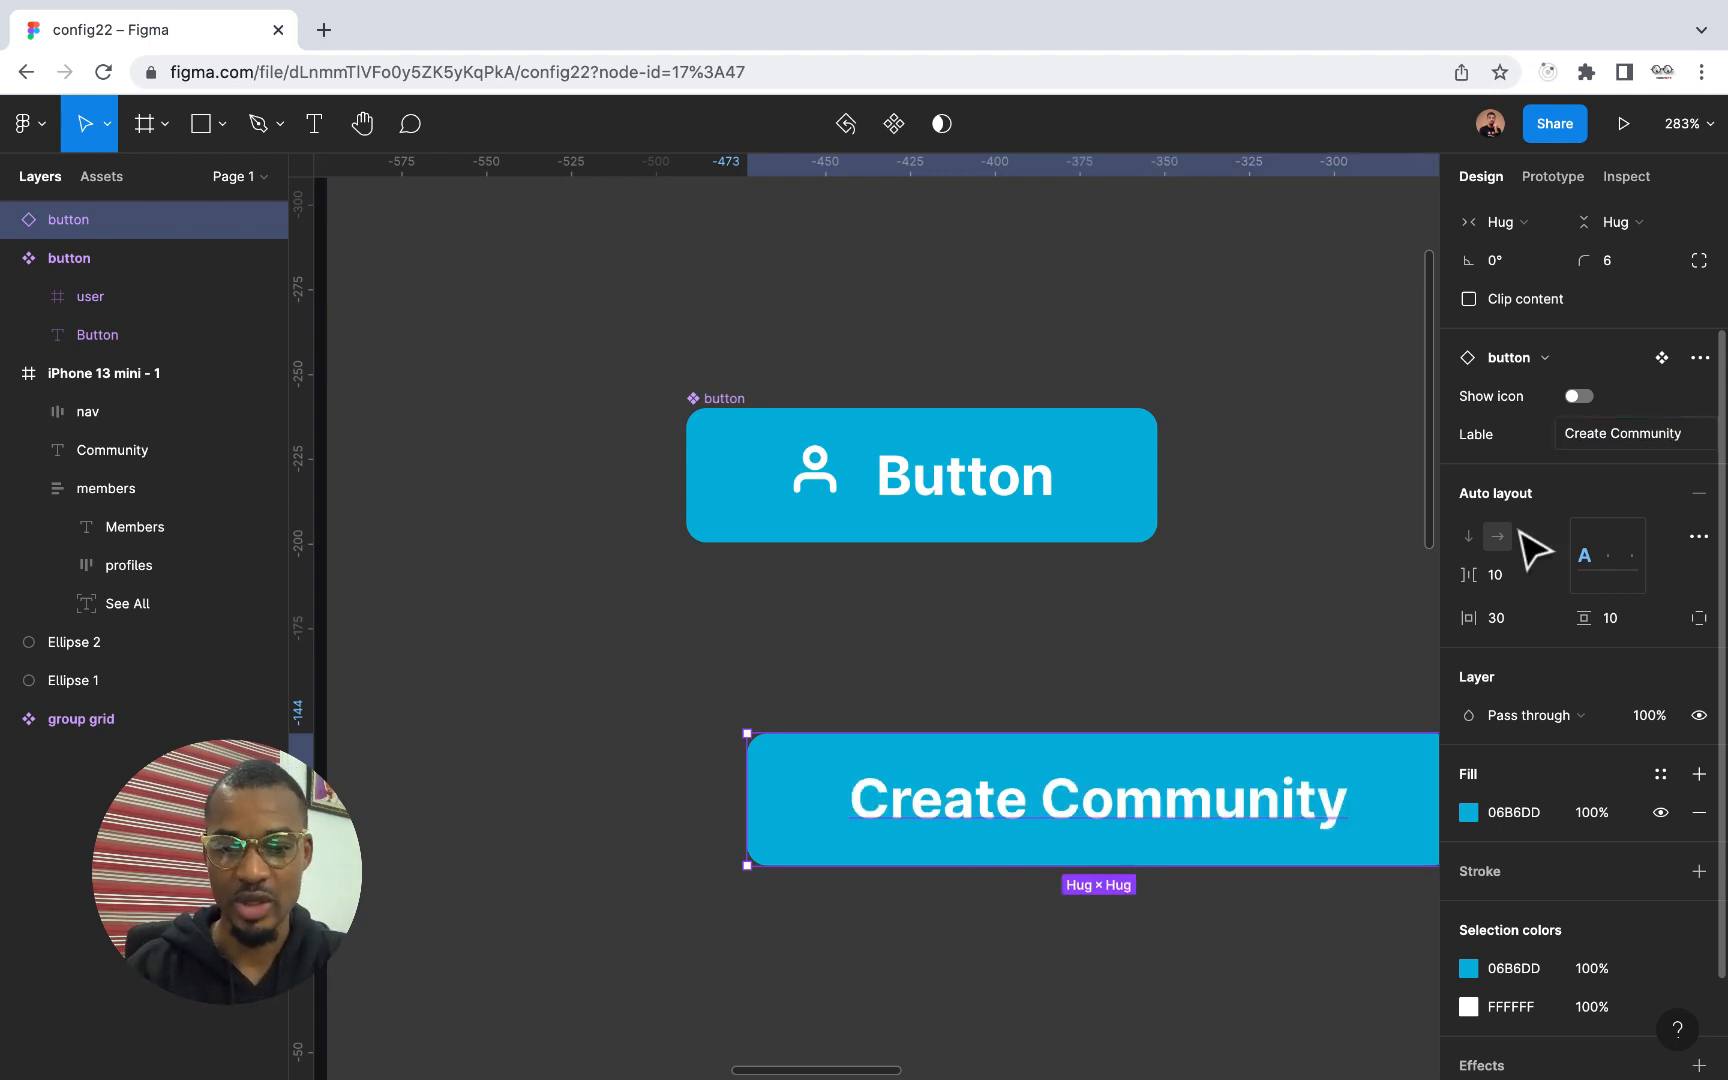
Centre the Create Community instance beneath the main button component and move the main component further up the canvas
scroll(995, 926, "down", 3)
left_click_drag(1150, 835, 1035, 825)
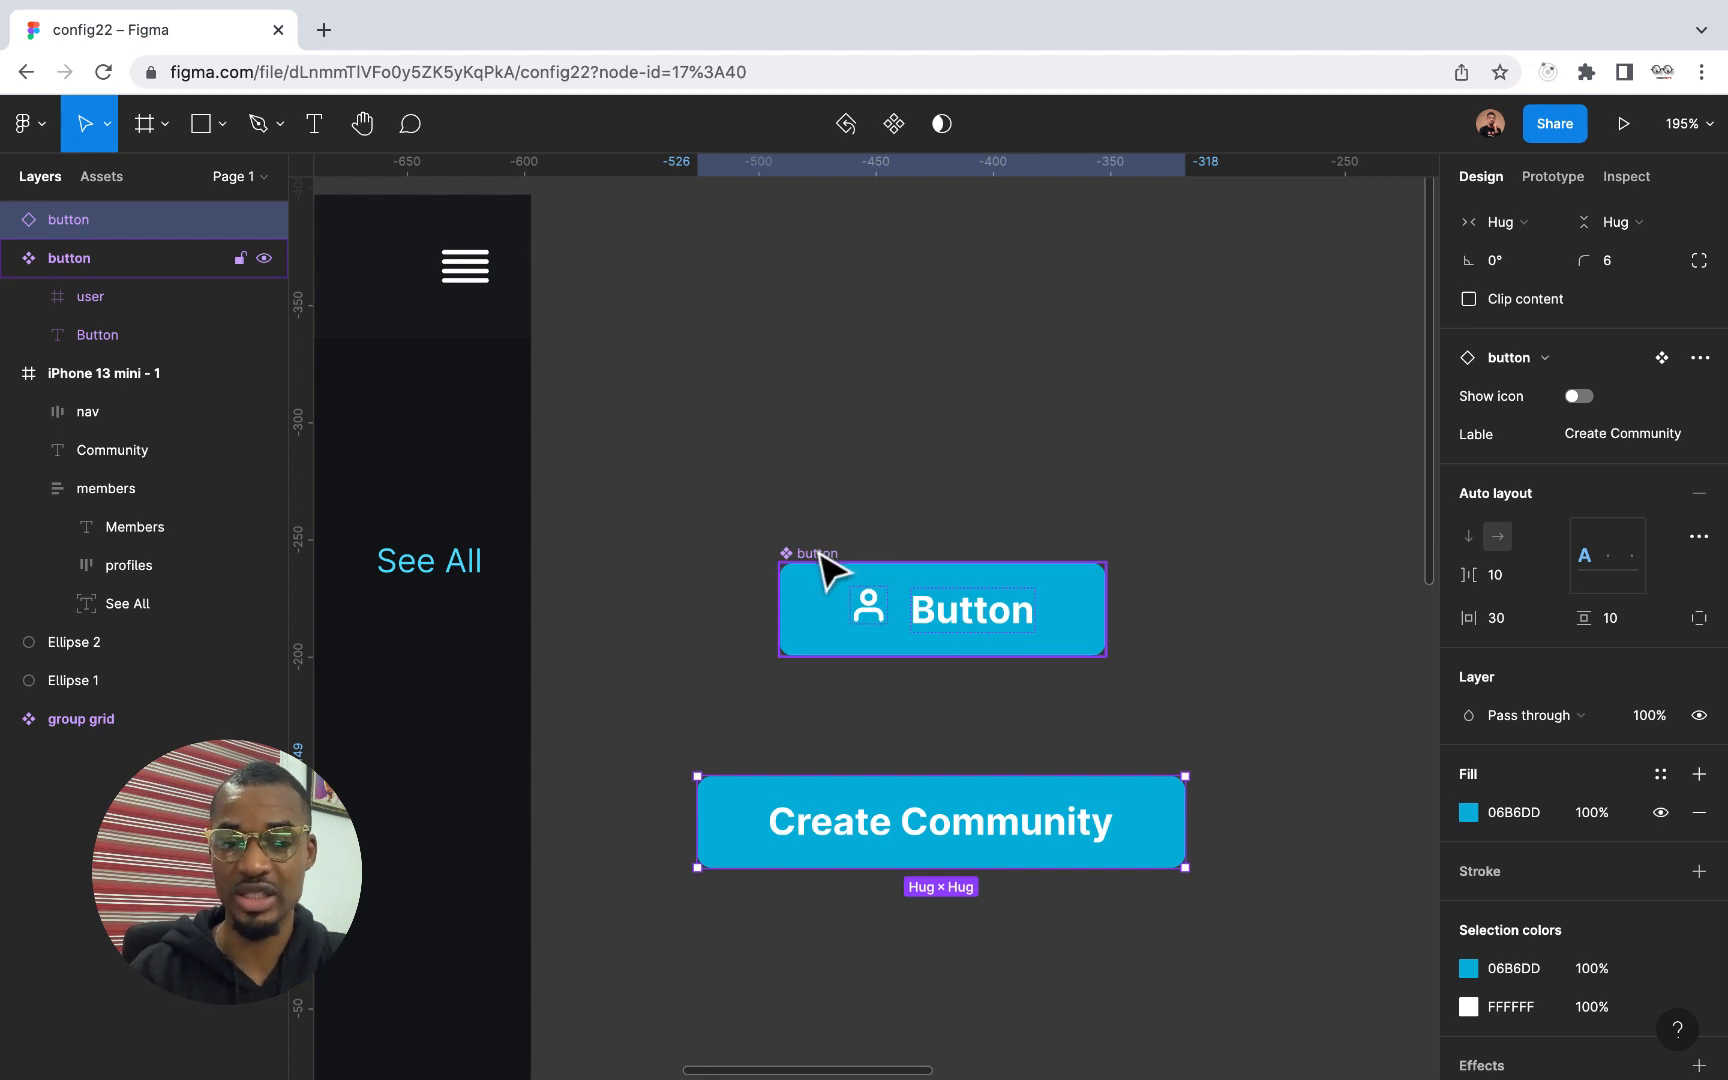
left_click_drag(821, 552, 822, 405)
Try adding another variant to the main button component, undo it, and clear the selection
left_click(843, 124)
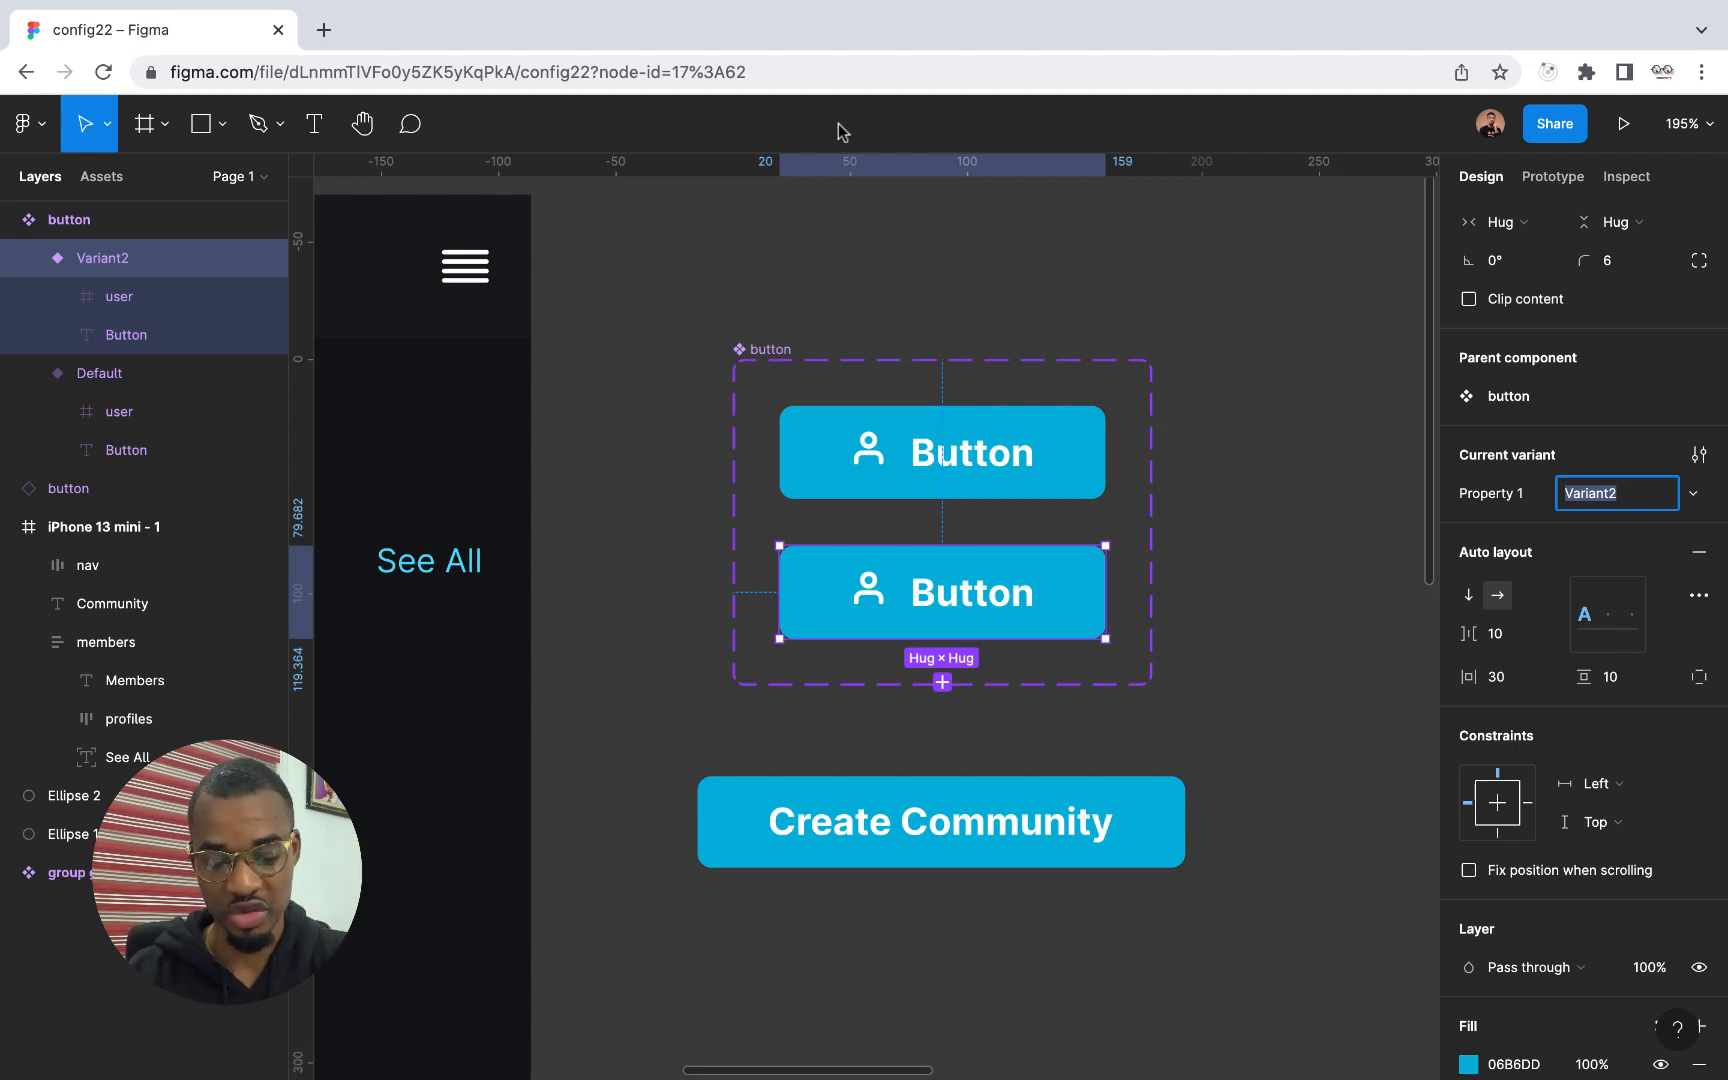
key("super+z")
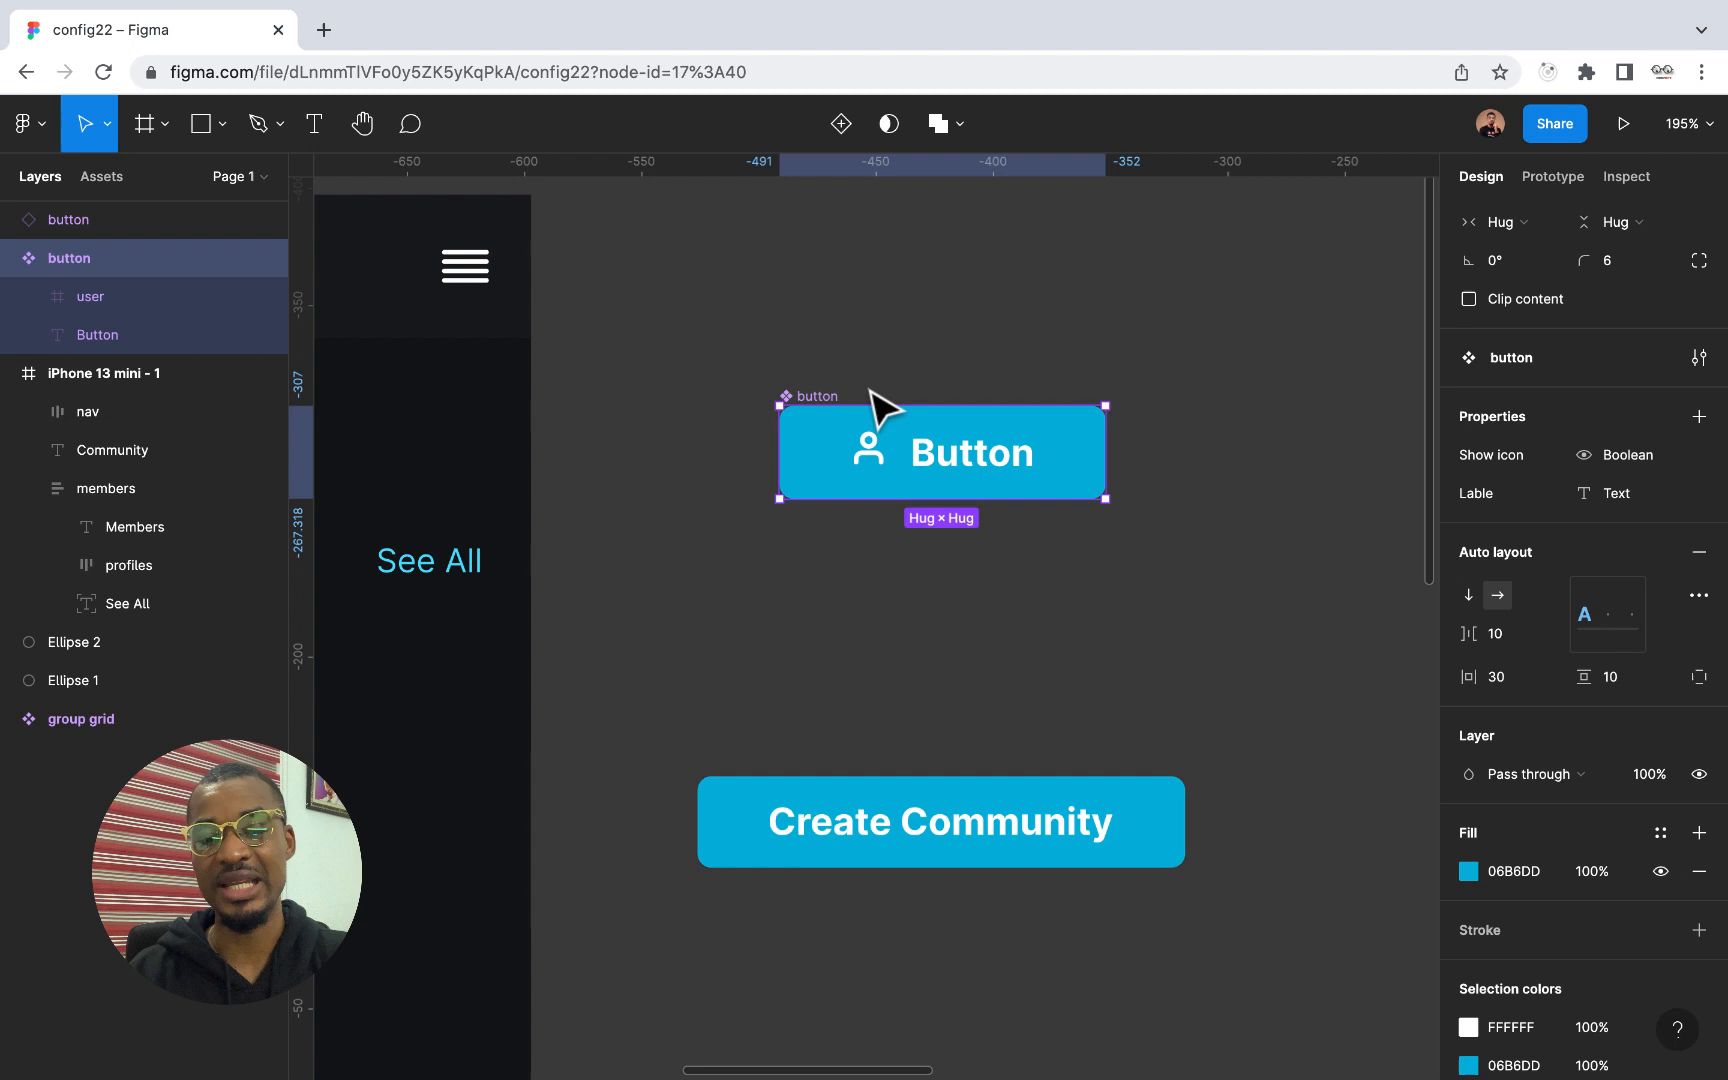
left_click(901, 610)
Move the group grid component closer to the buttons and phone frame, to about X 130, Y -220
scroll(900, 607, "down", 5)
scroll(905, 610, "left", 2)
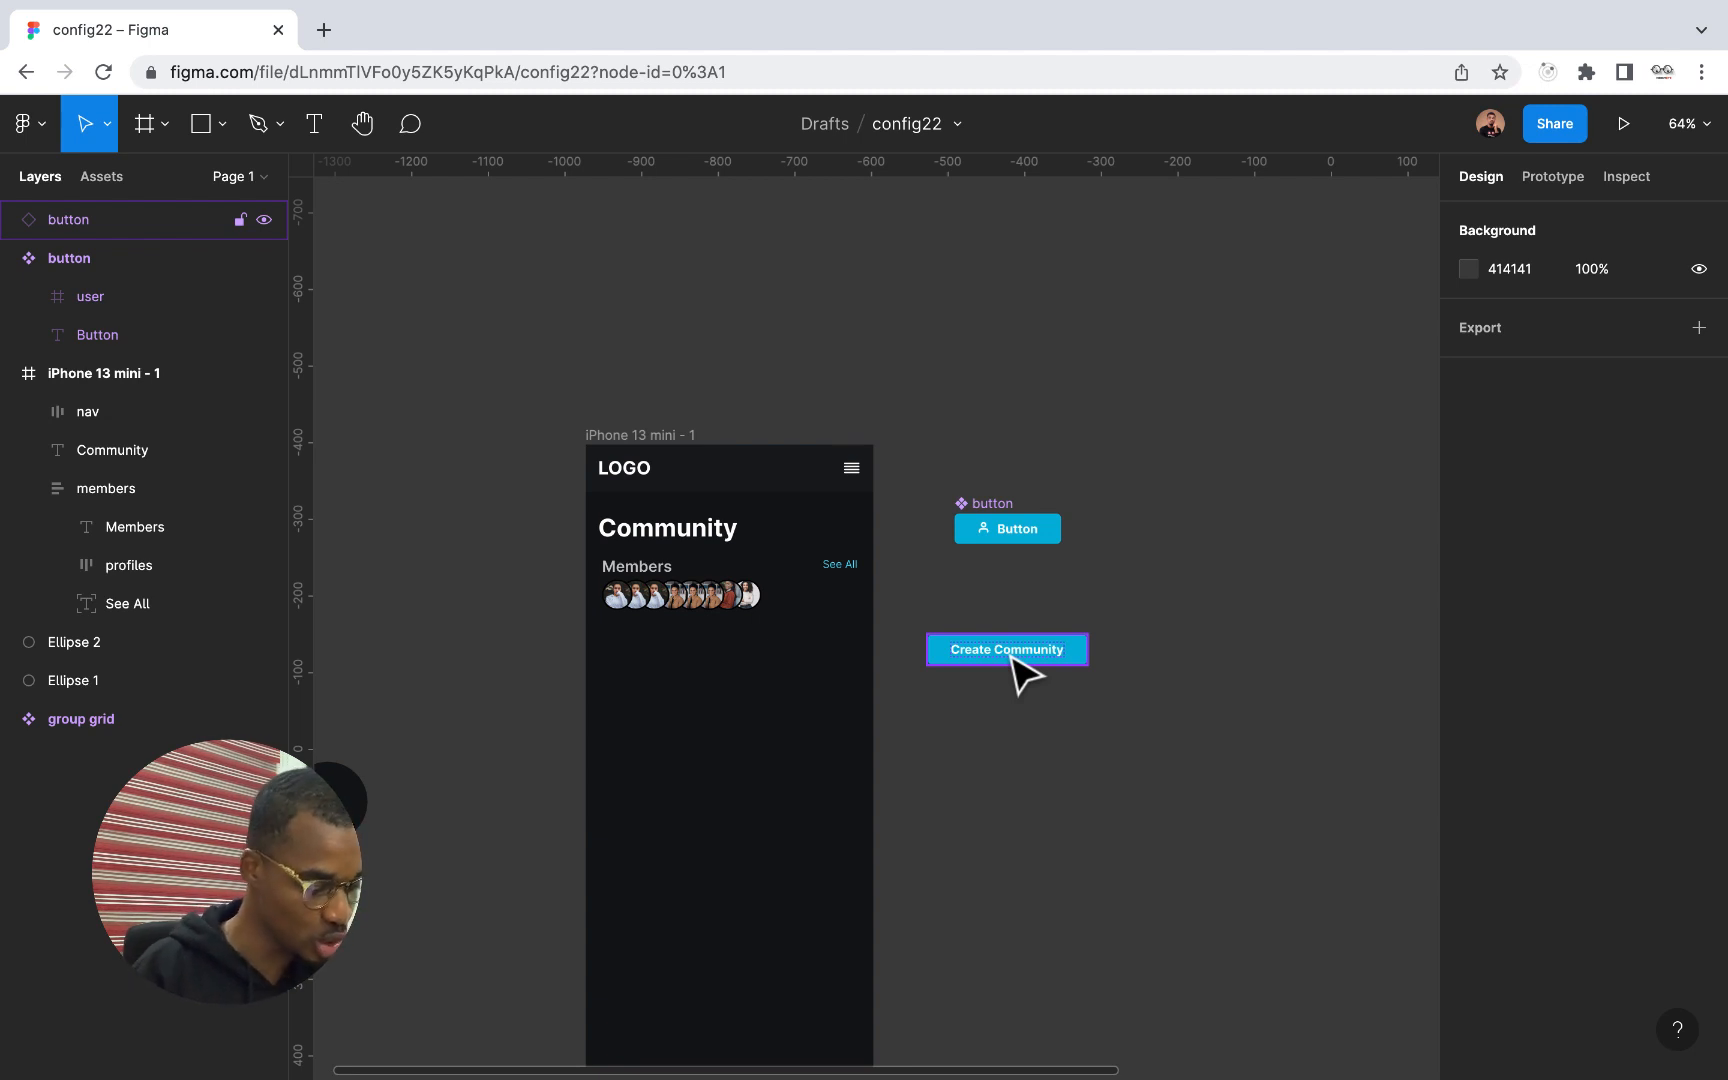
scroll(1014, 675, "down", 5)
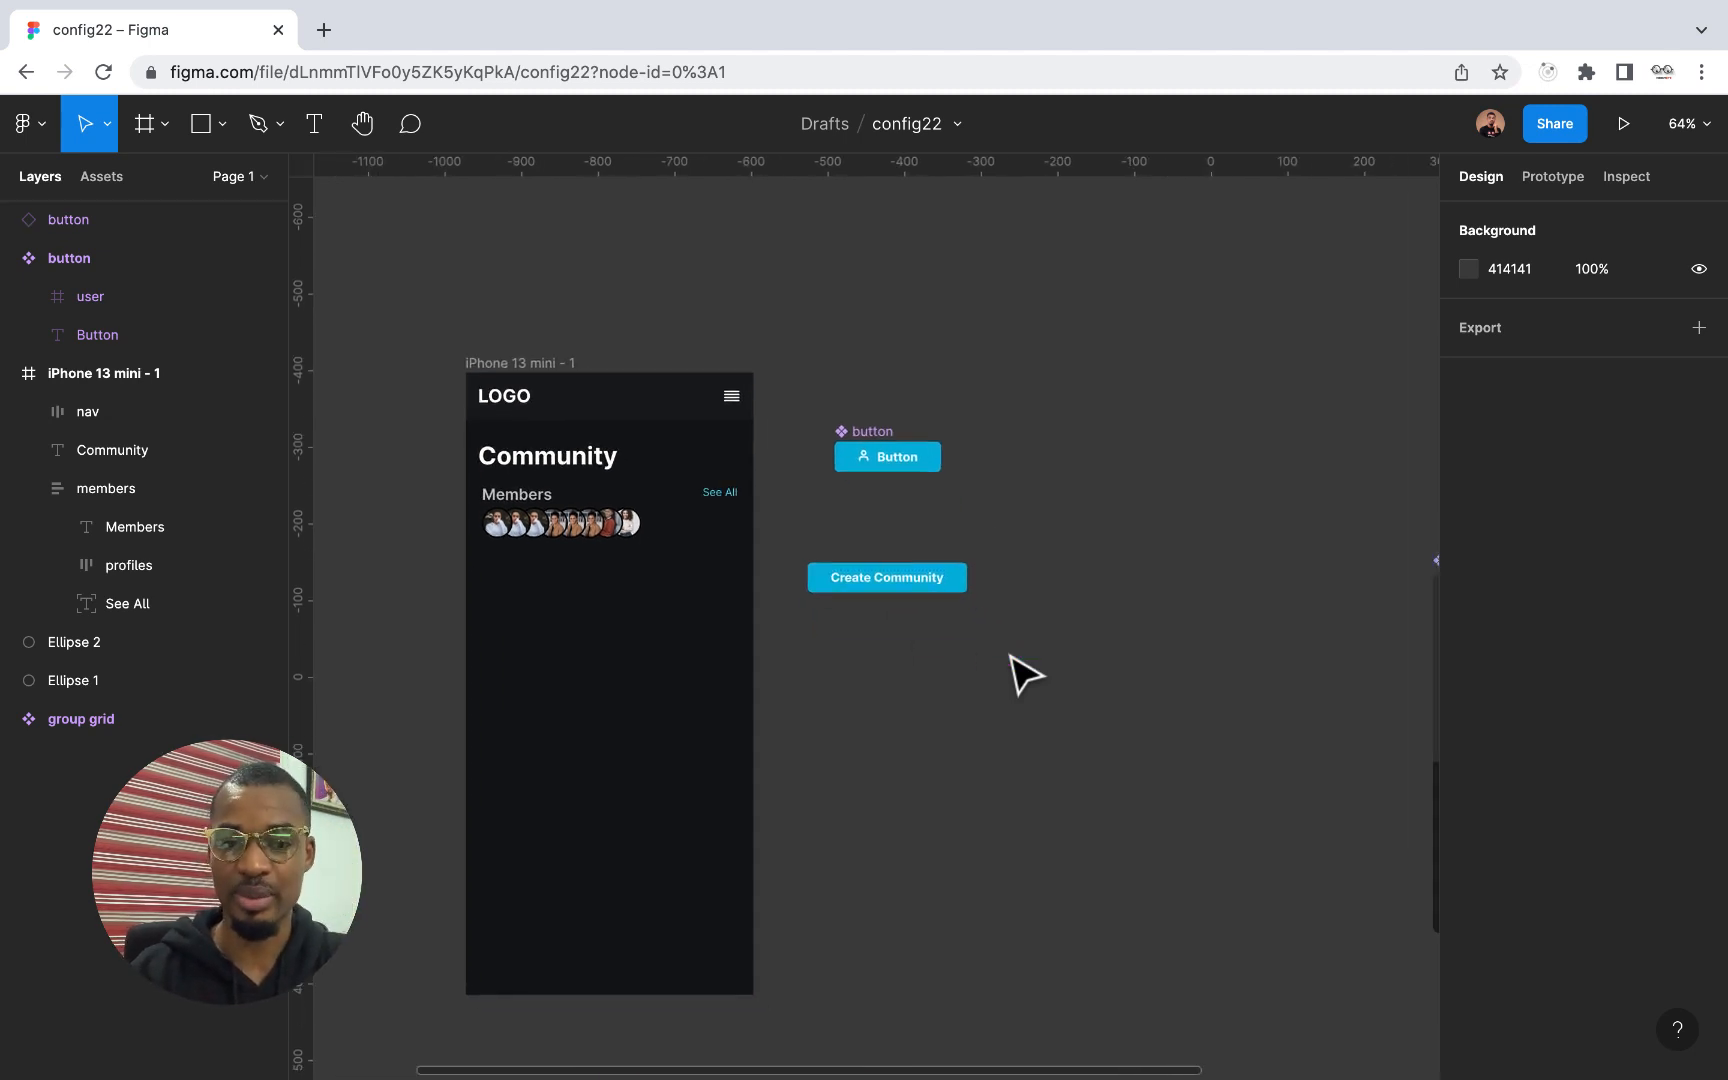
scroll(1014, 675, "right", 1)
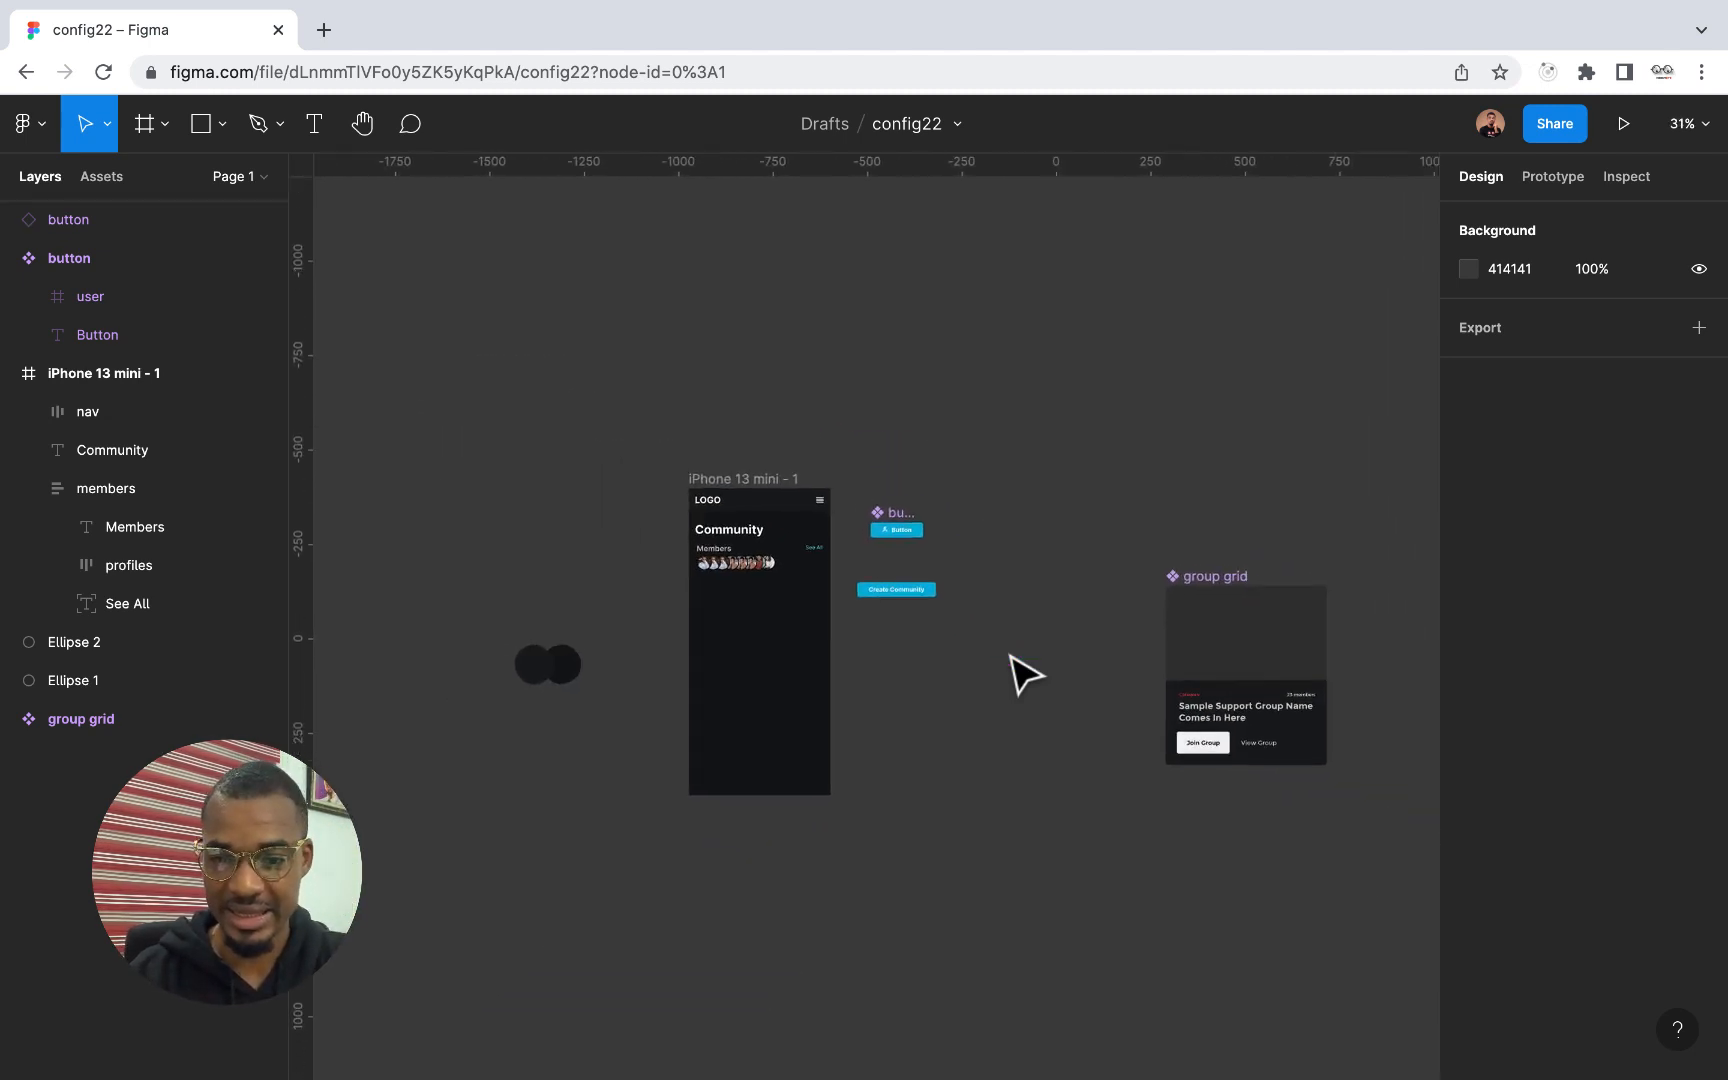
left_click(1194, 578)
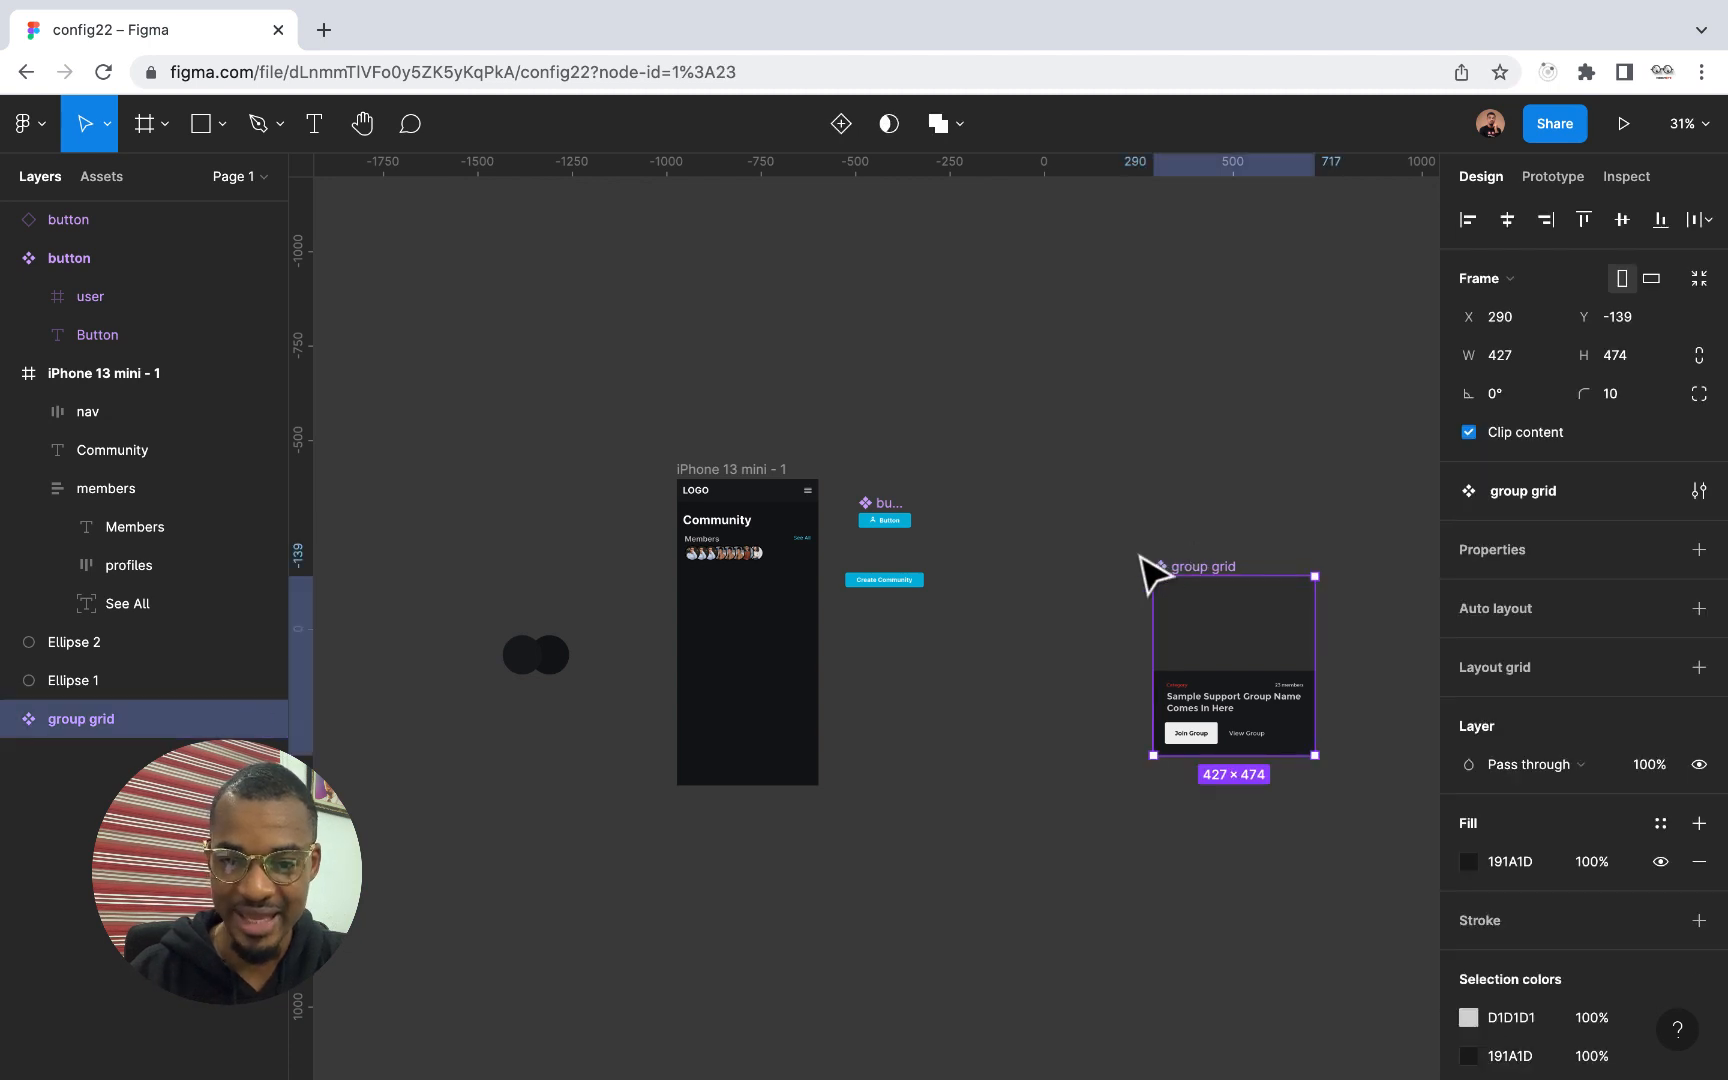
scroll(1238, 590, "up", 5)
scroll(1265, 606, "down", 4)
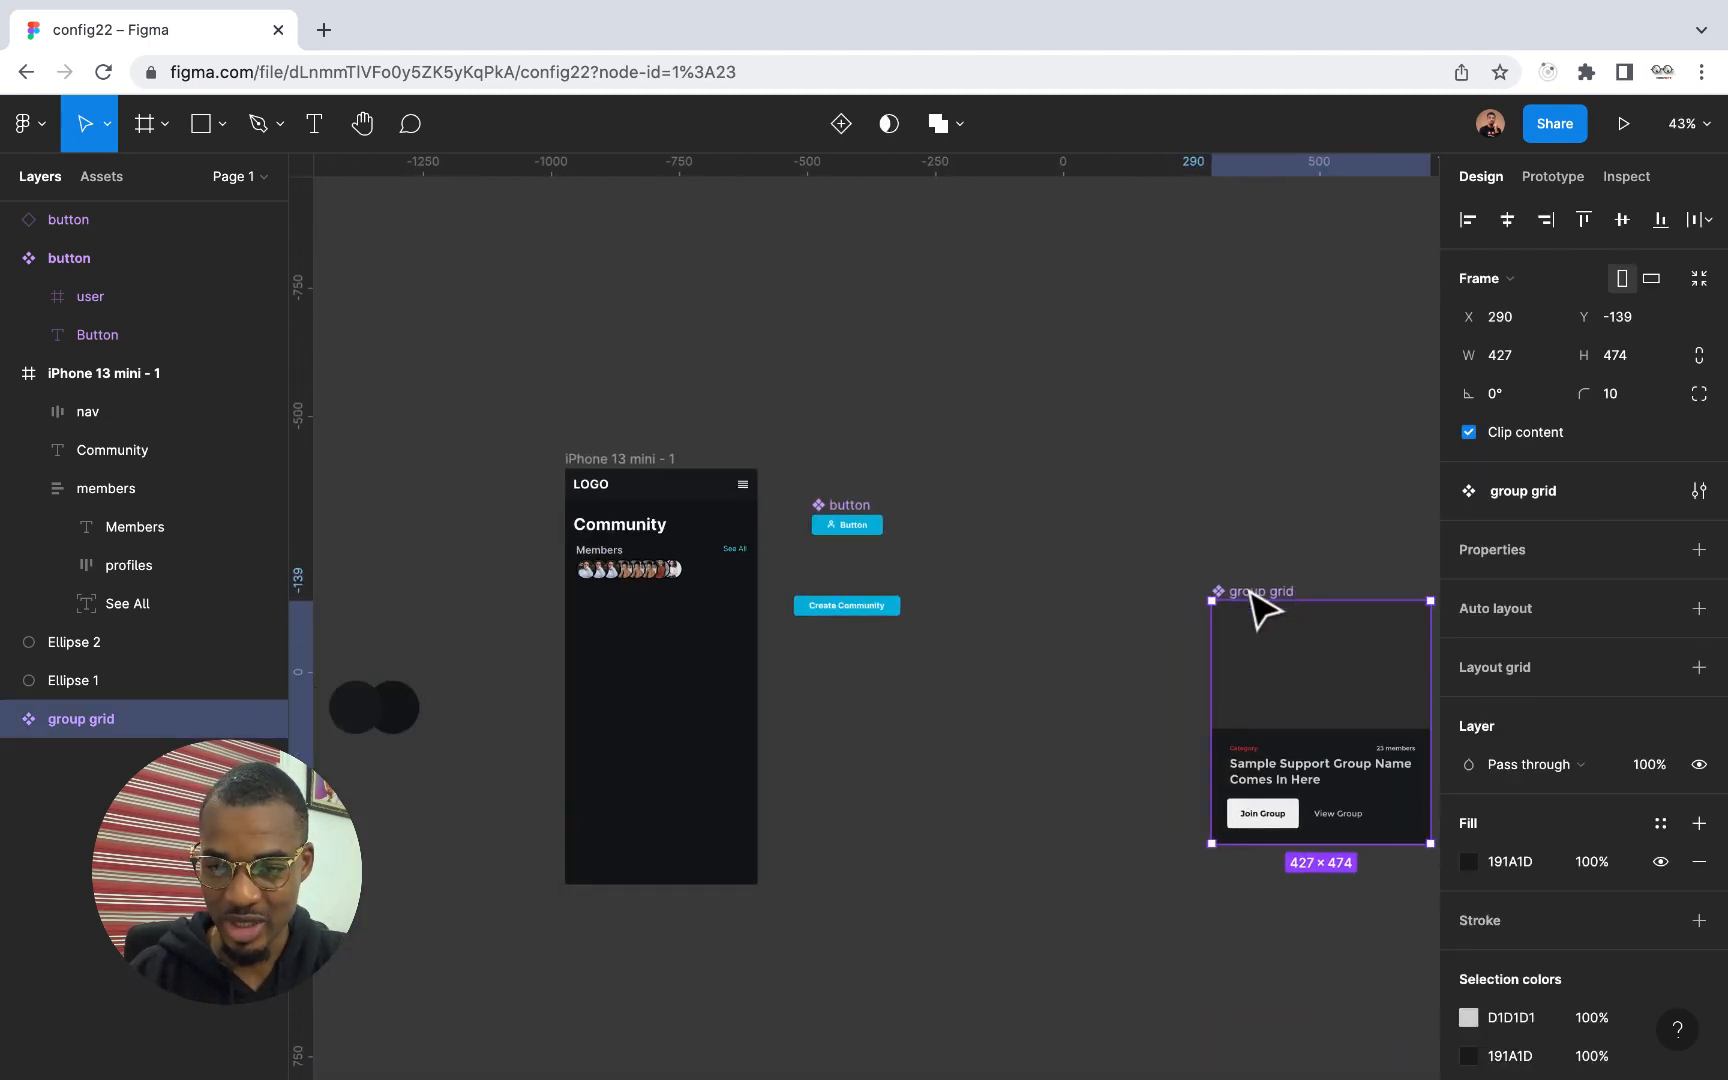
left_click_drag(1254, 606, 1176, 567)
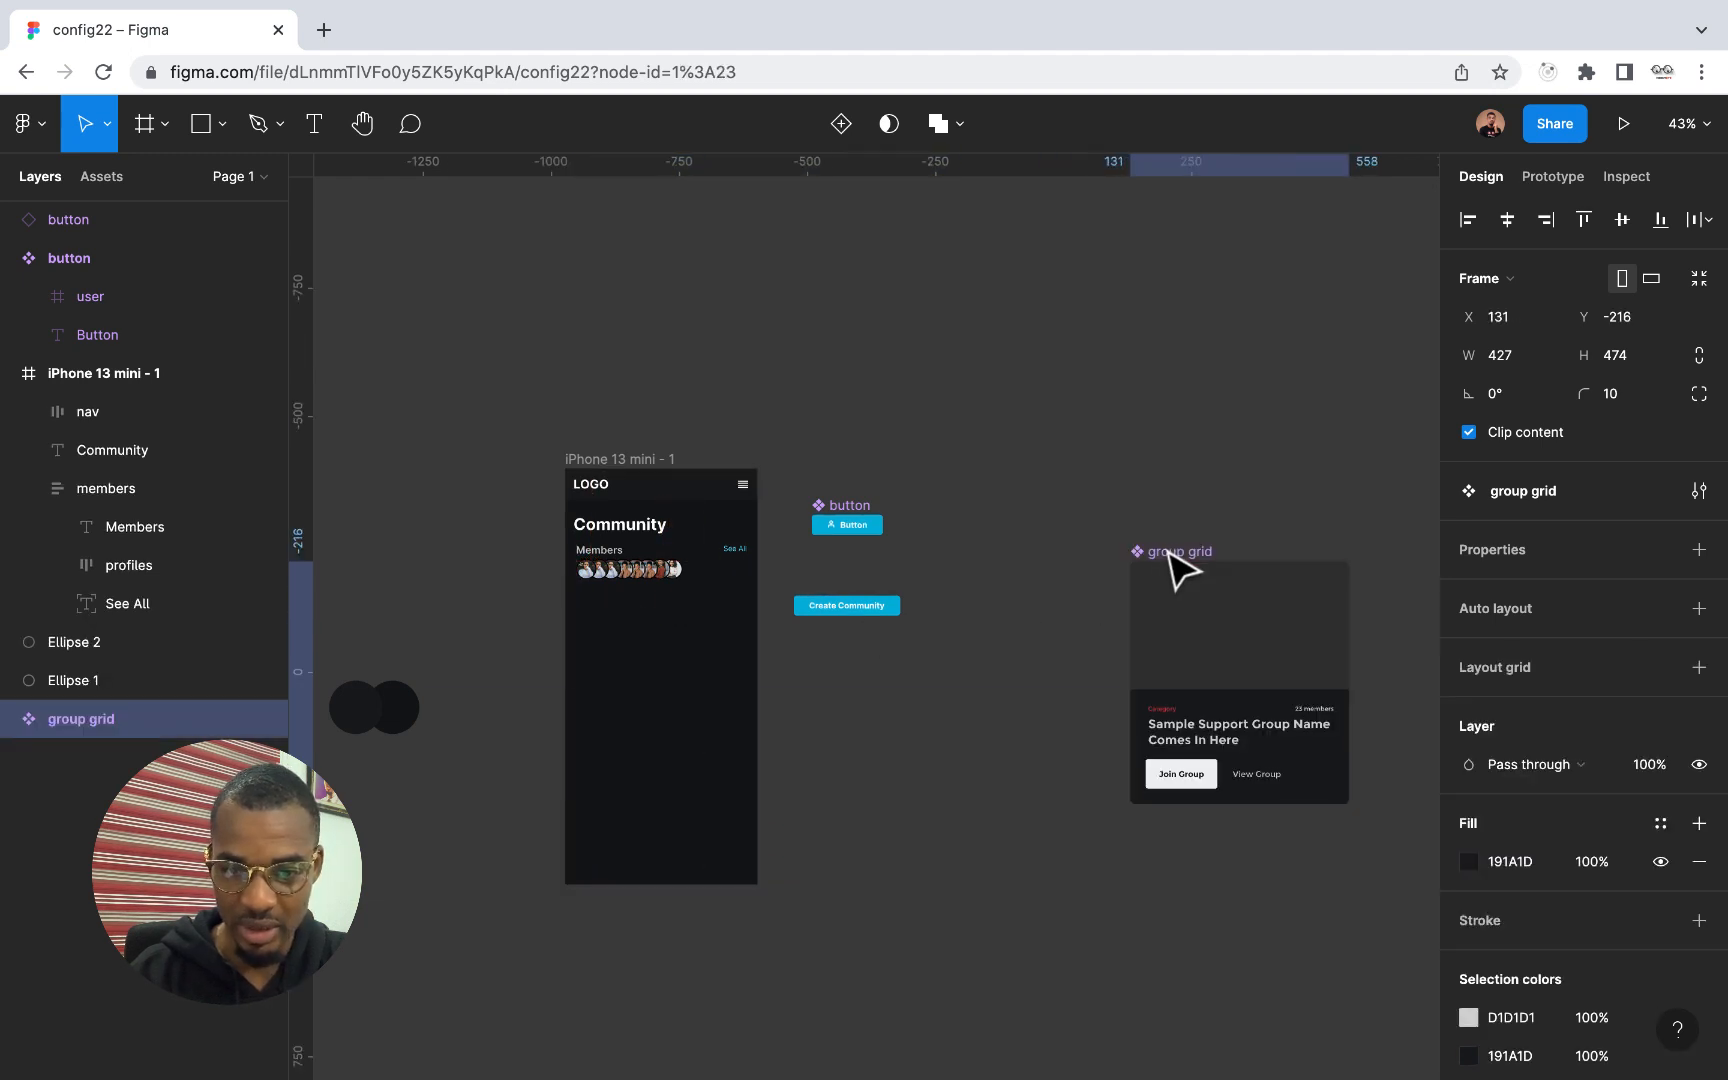
Lengthen the iPhone 13 mini frame to a height of 933
left_click(617, 466)
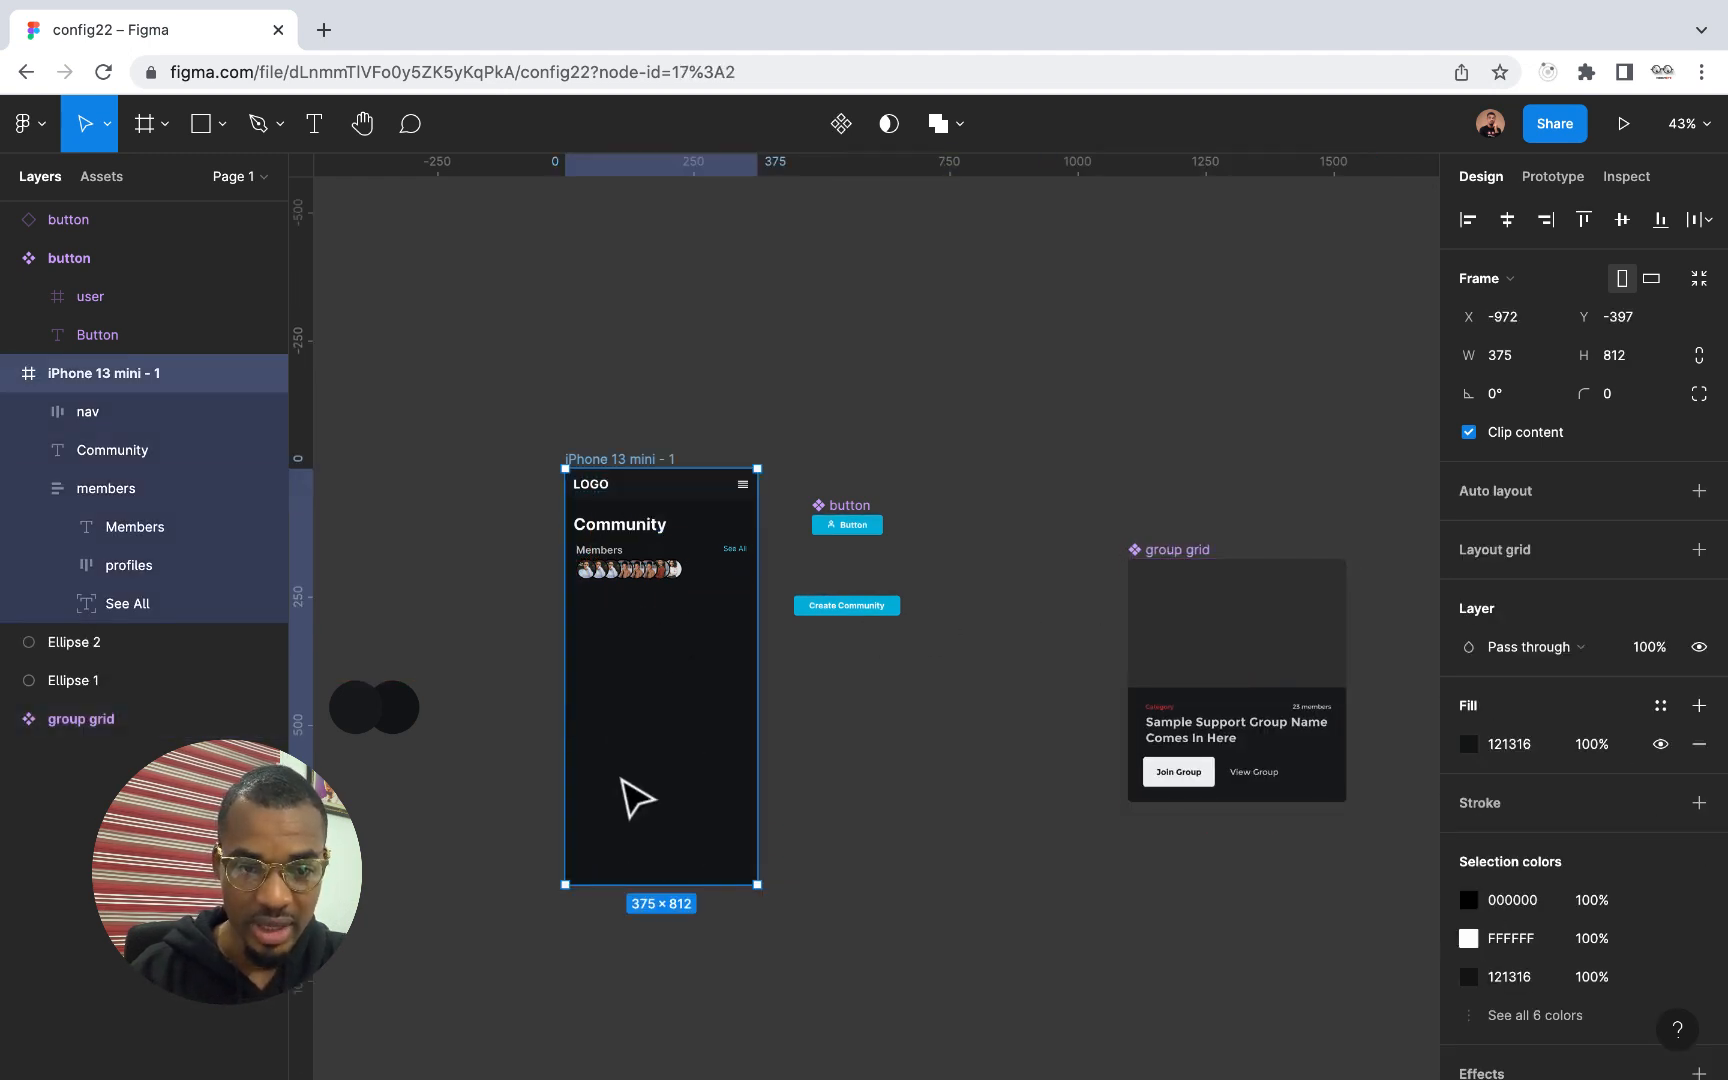
left_click_drag(637, 897, 637, 959)
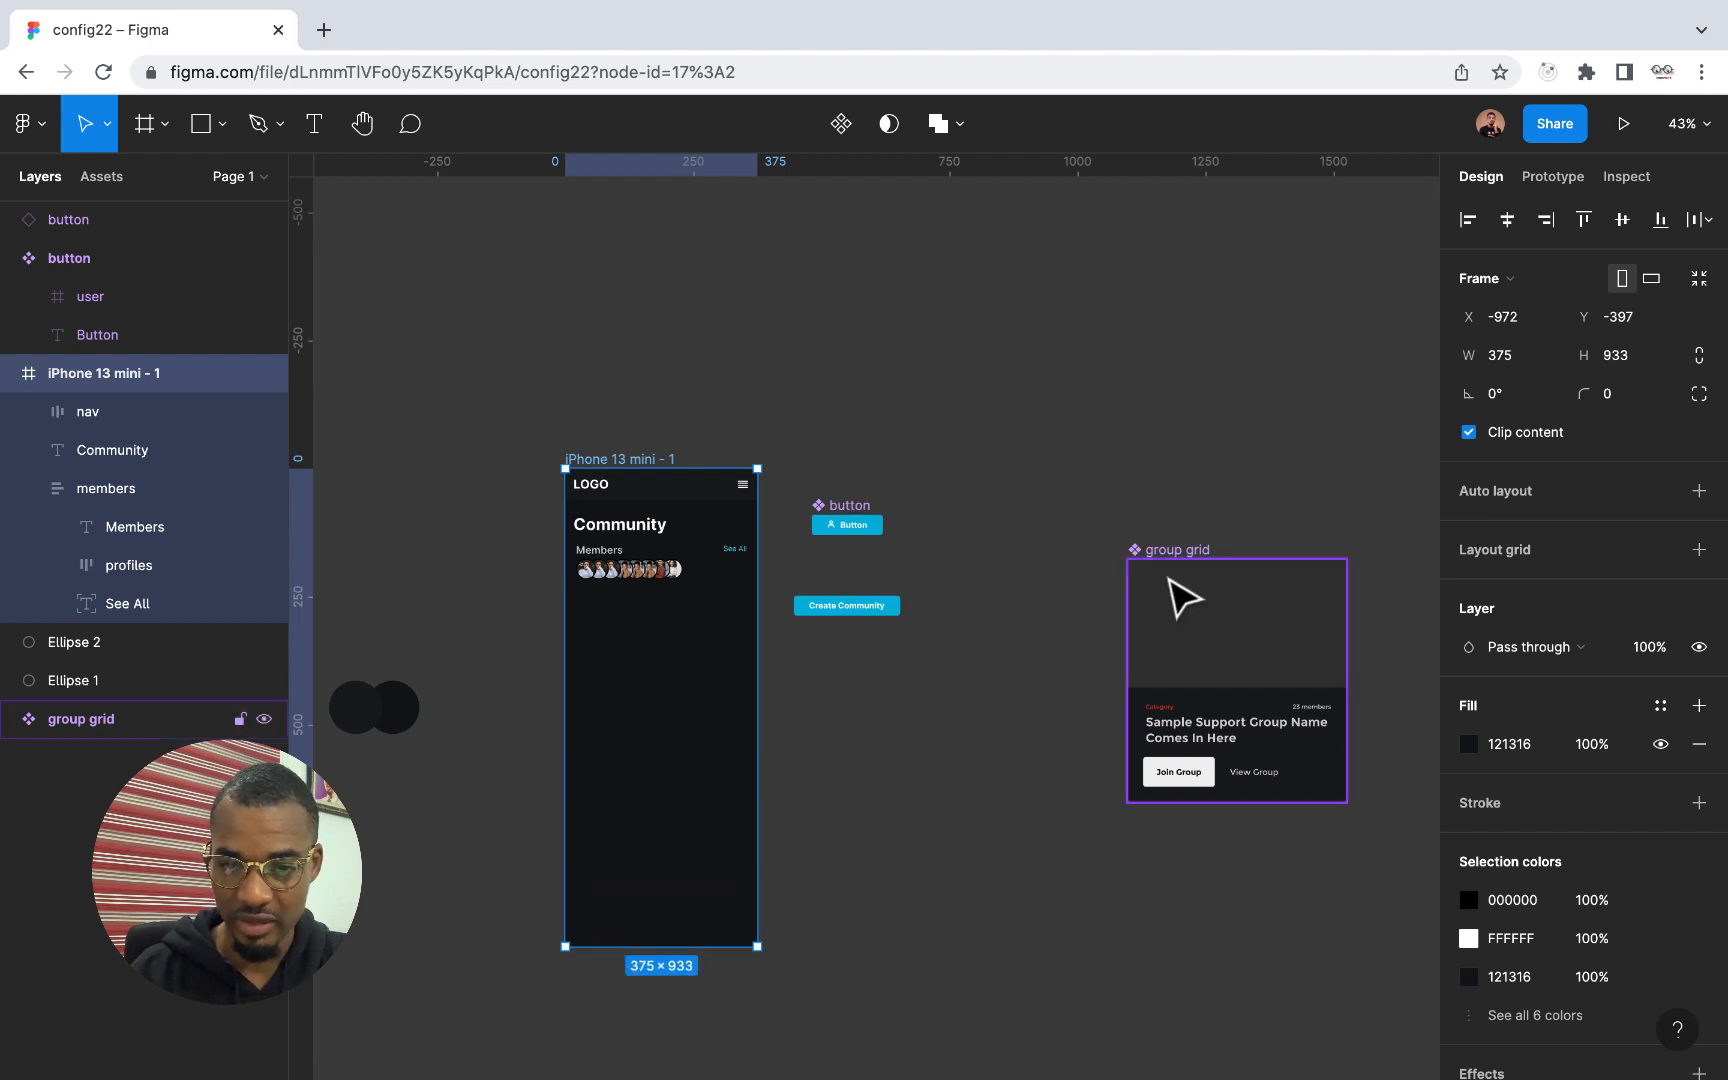
Narrow the group grid component to 345 wide and place an instance below the members row at X 17, Y 246 in the phone frame
left_click(1176, 573)
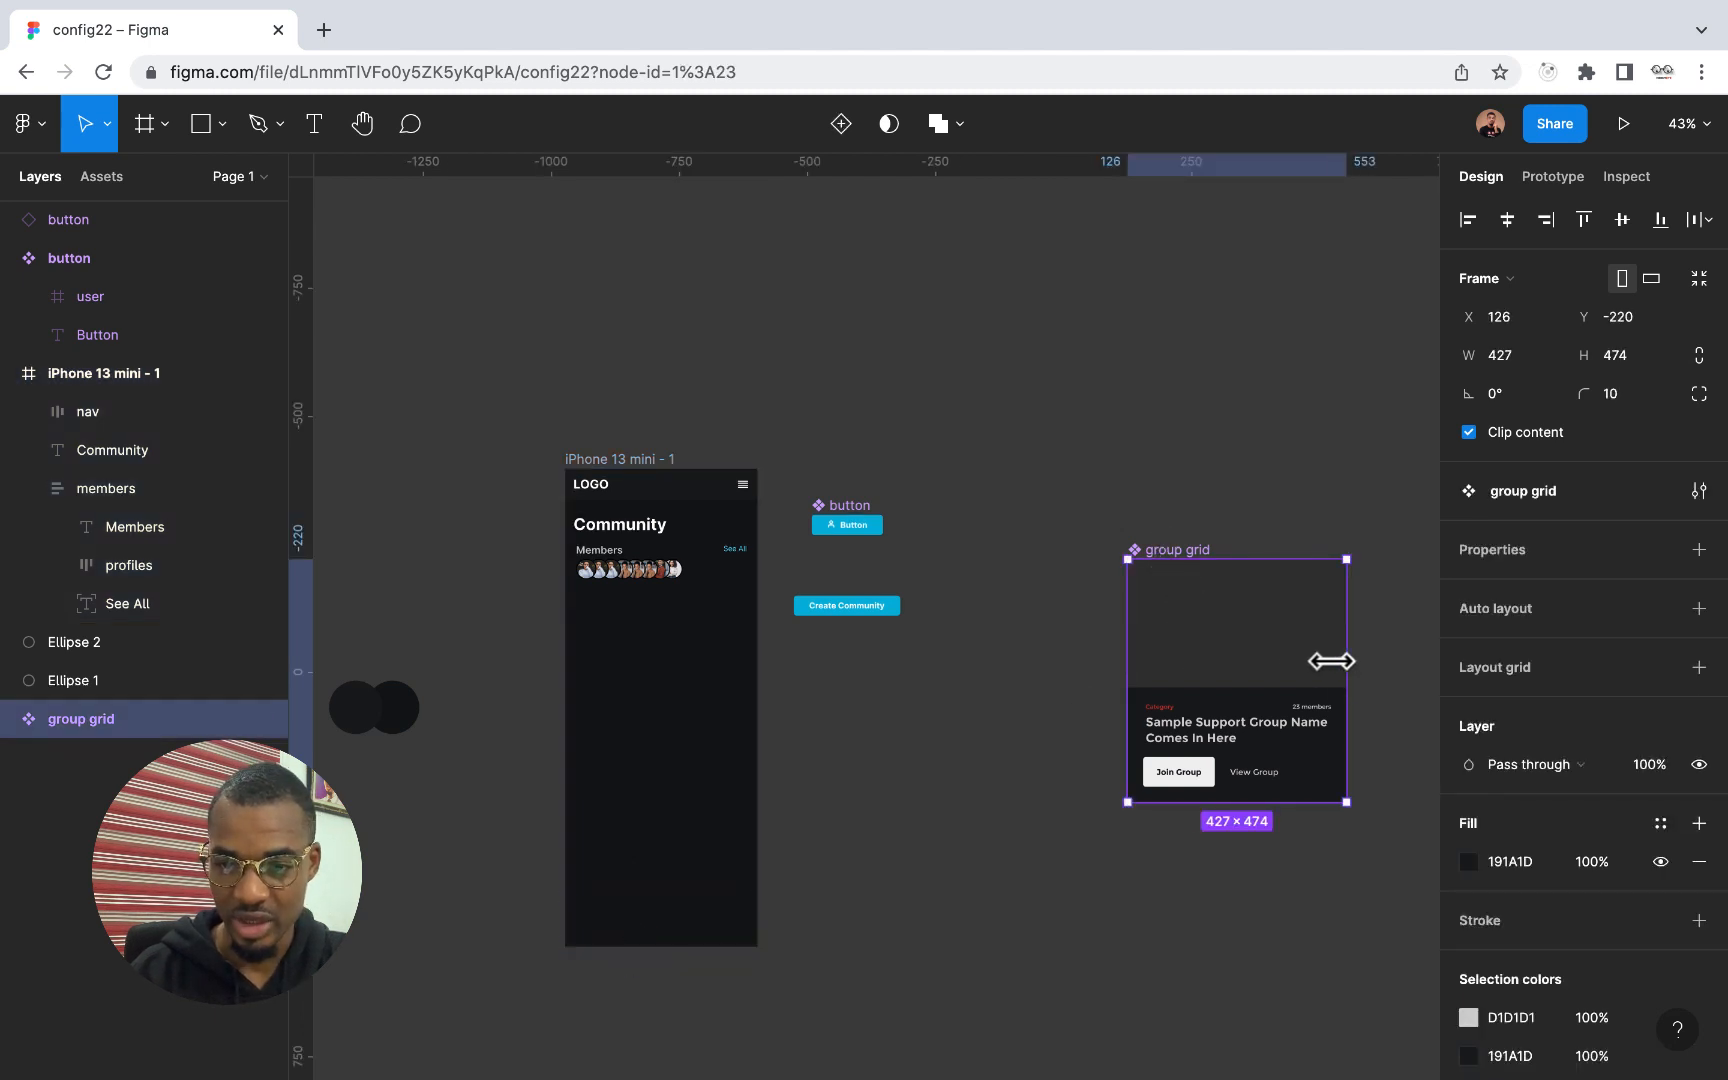
left_click_drag(1346, 661, 693, 682)
scroll(693, 682, "up", 5, "ctrl")
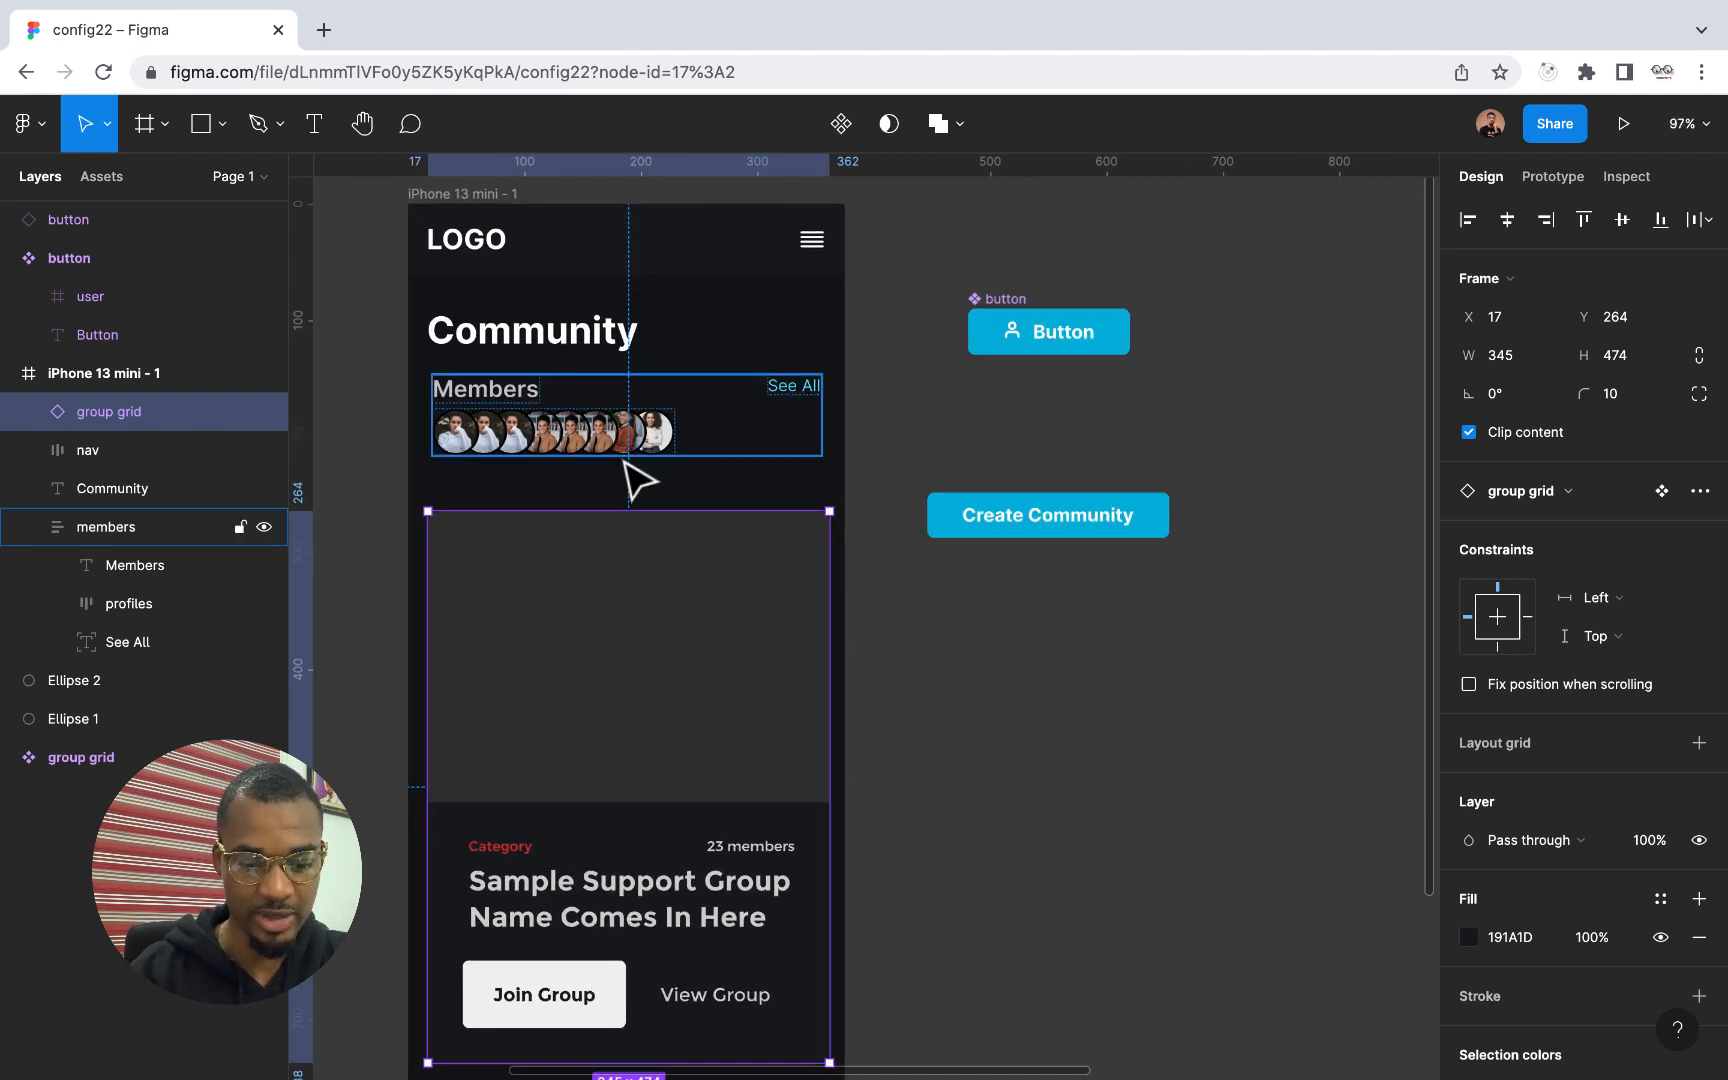
key("Down")
key("Down")
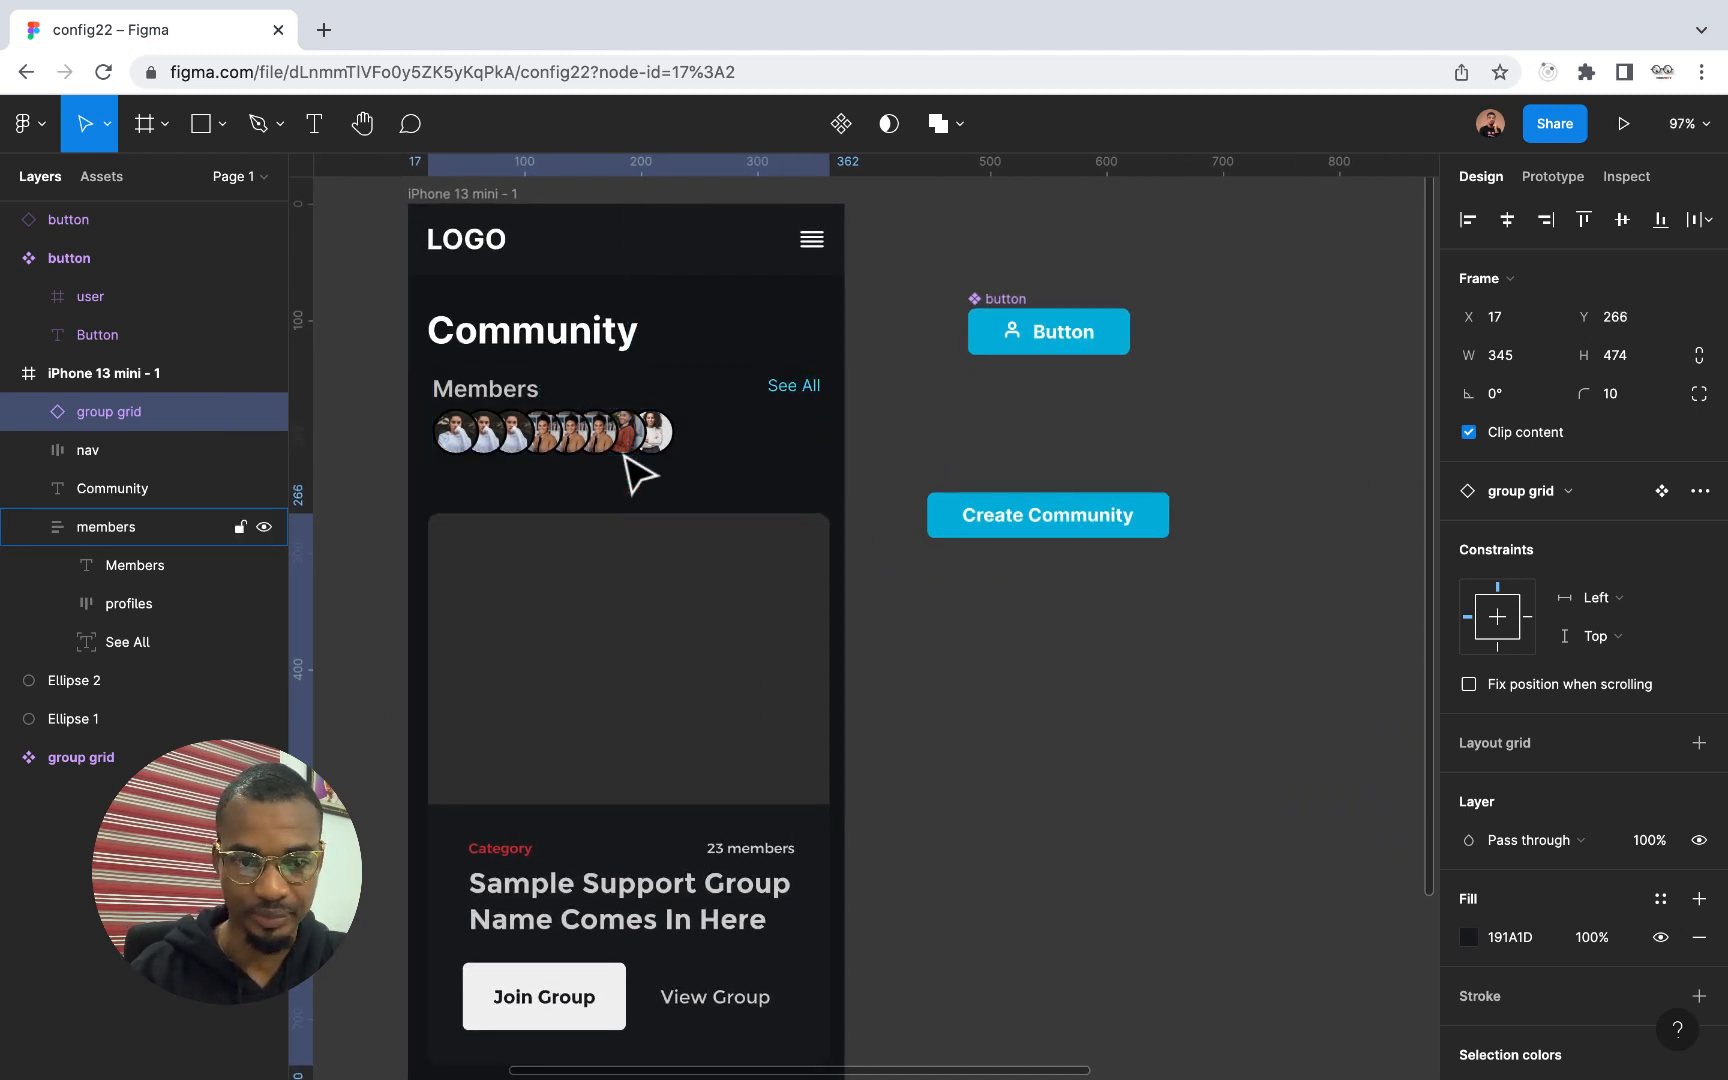
key("shift+Up")
key("shift+Up")
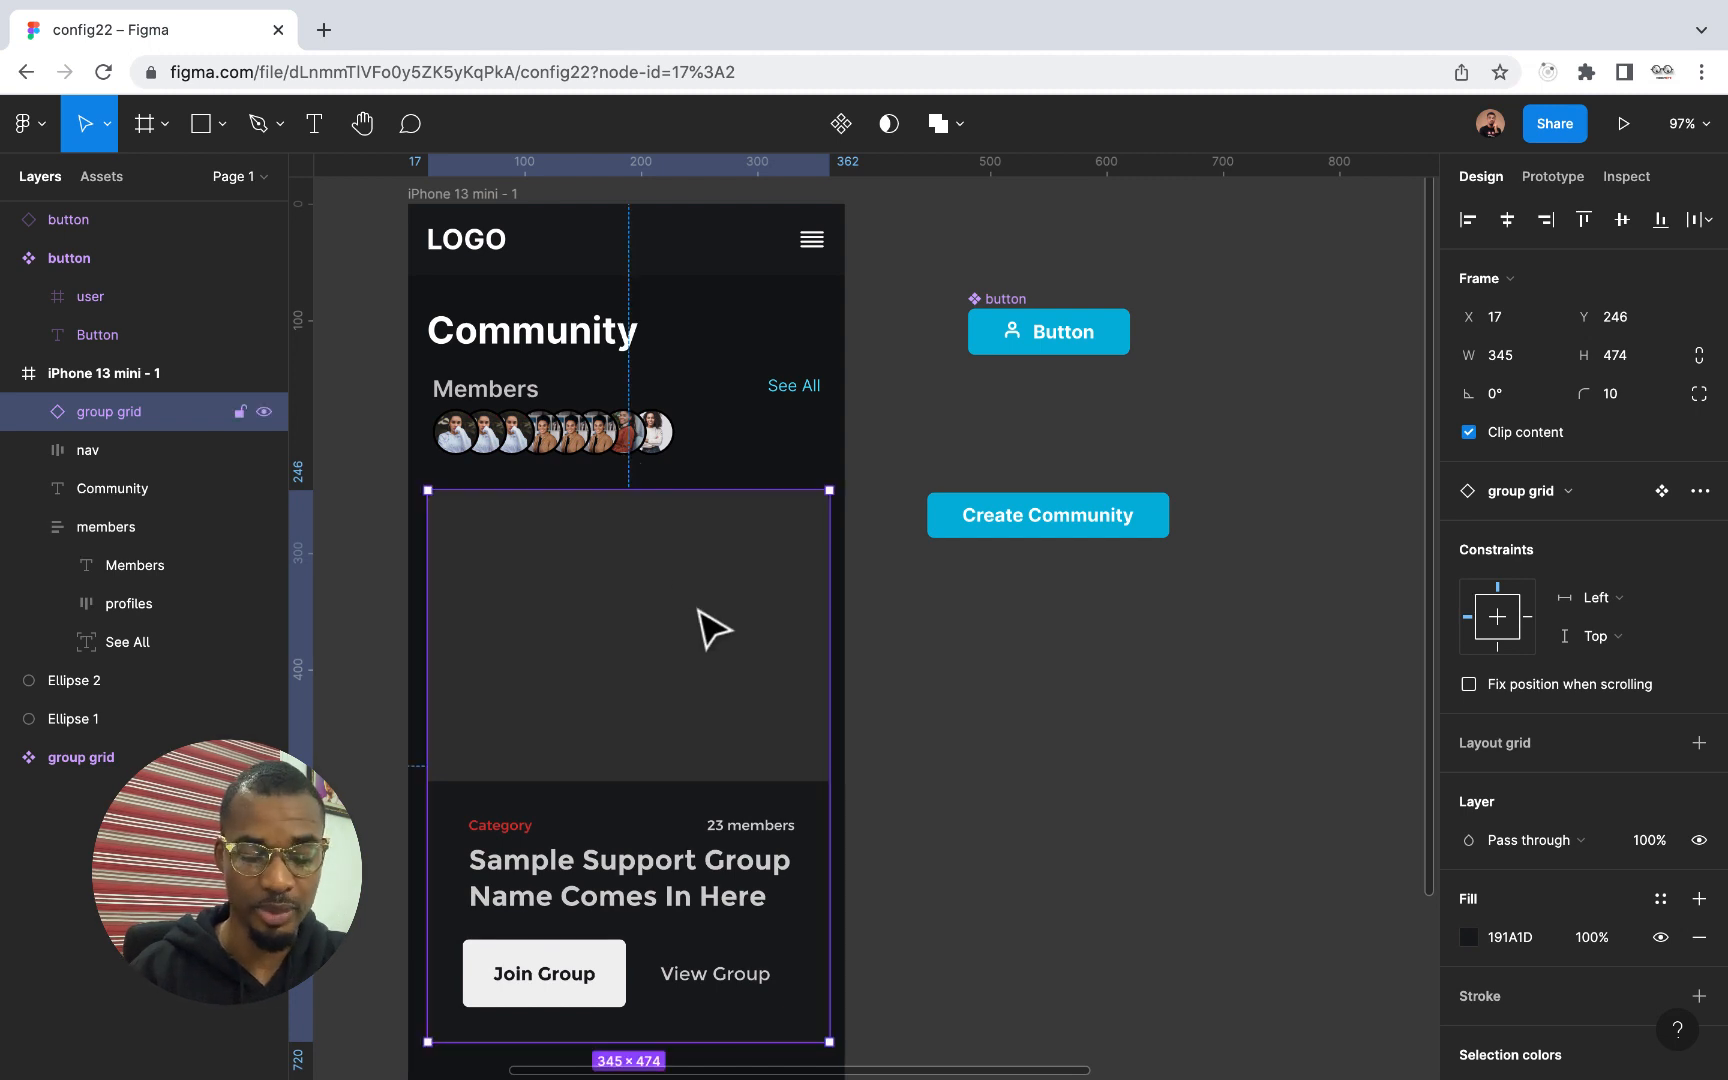
Lengthen the iPhone 13 mini frame to a height of 1292
scroll(702, 626, "down", 3)
scroll(656, 395, "down", 5)
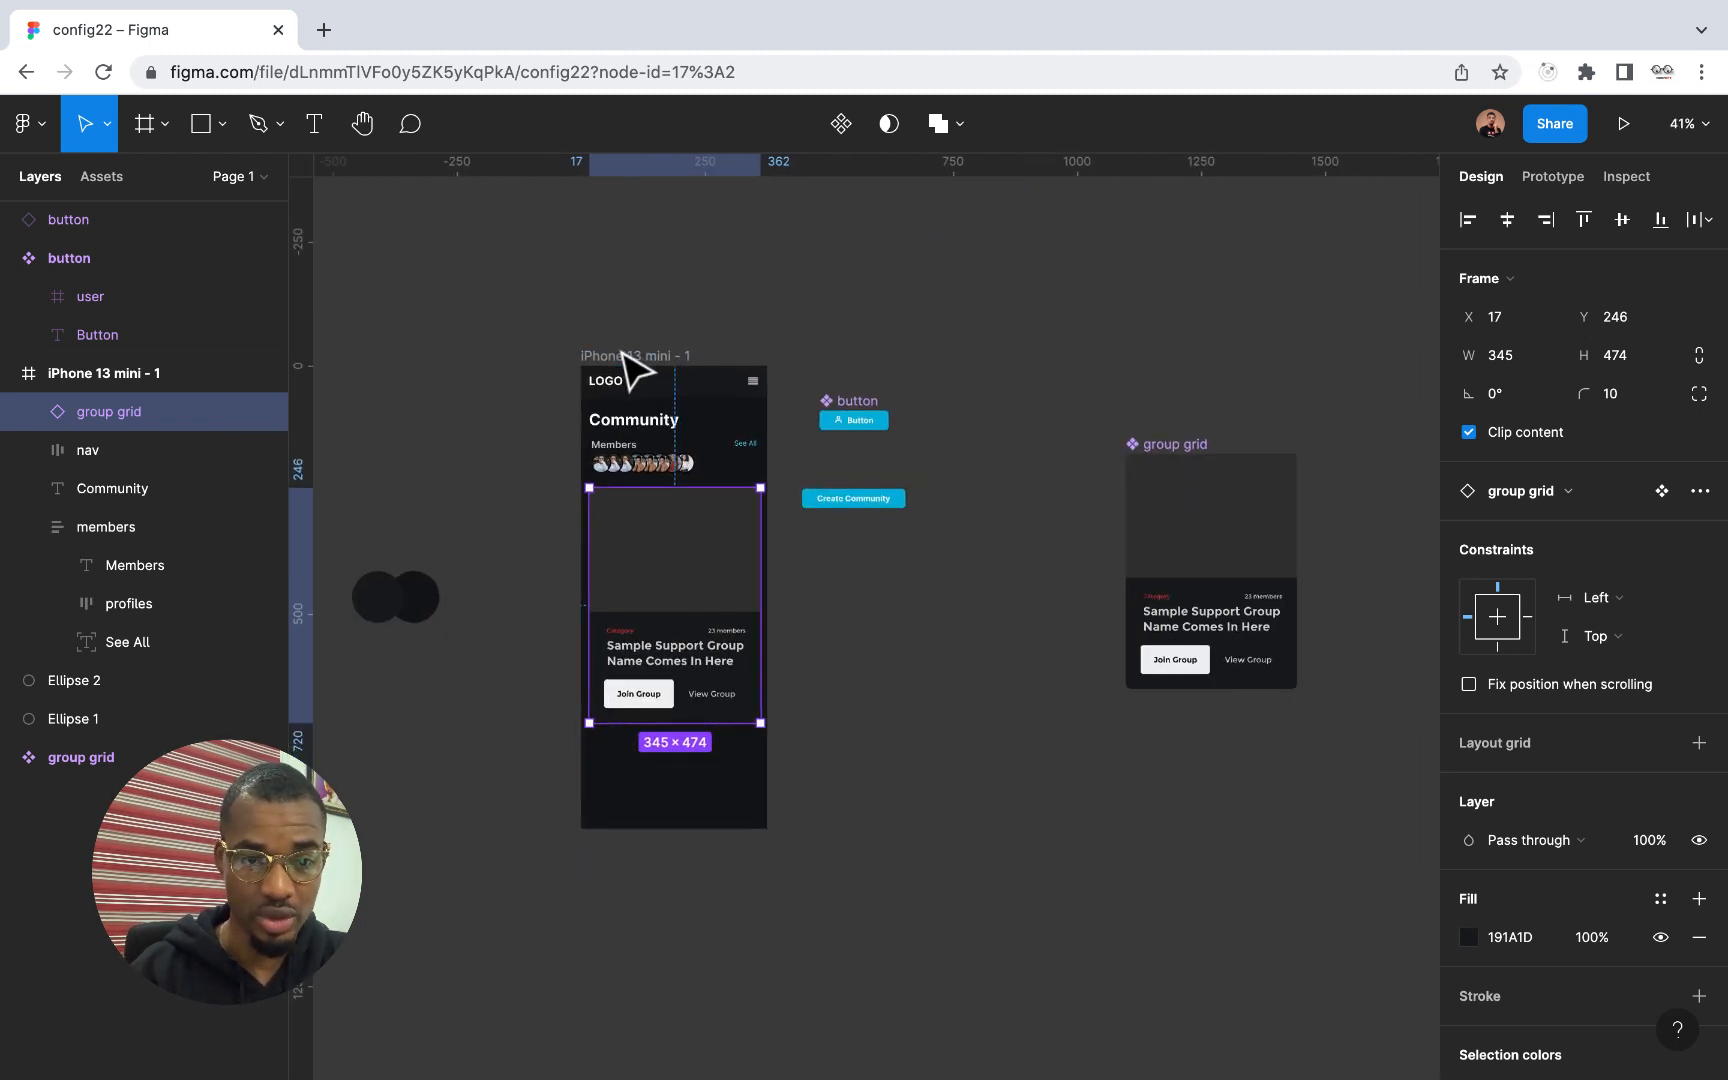
left_click(622, 355)
left_click_drag(656, 828, 650, 1007)
Duplicate the group grid instance directly below the first one in the phone frame, at X 17, Y 750
scroll(715, 800, "up", 1)
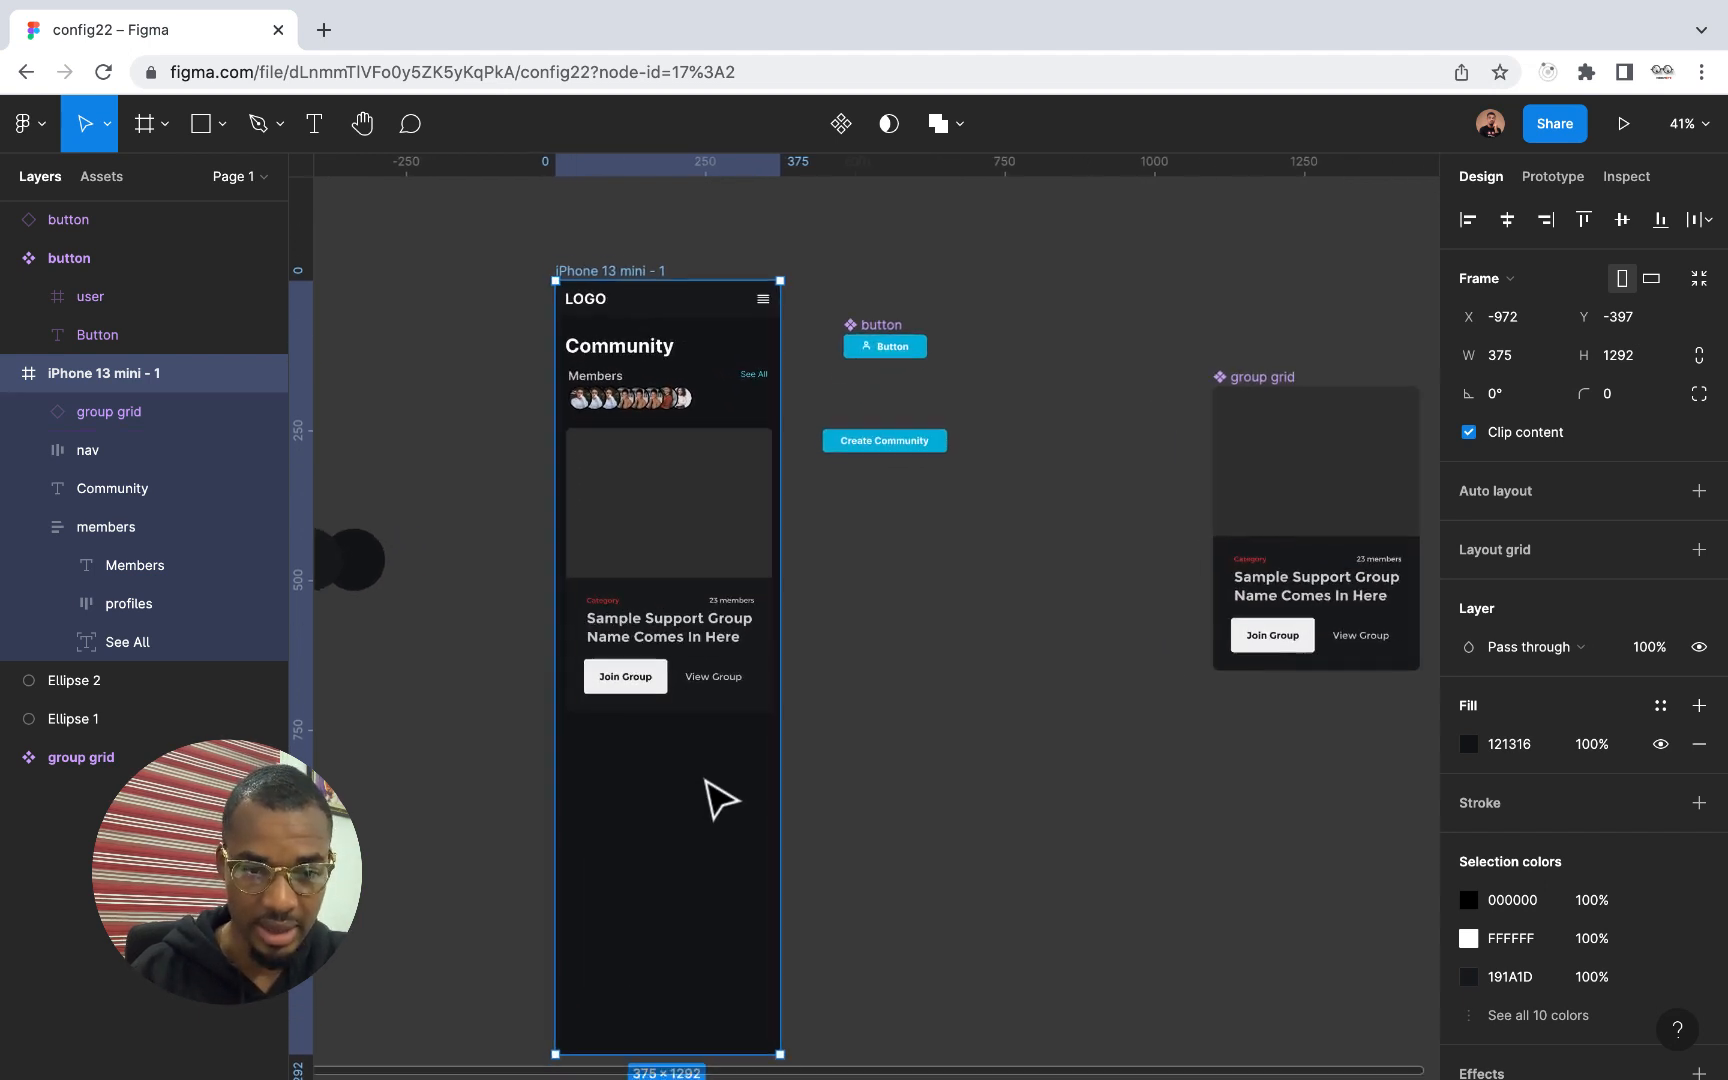
scroll(718, 800, "up", 2)
left_click(687, 638)
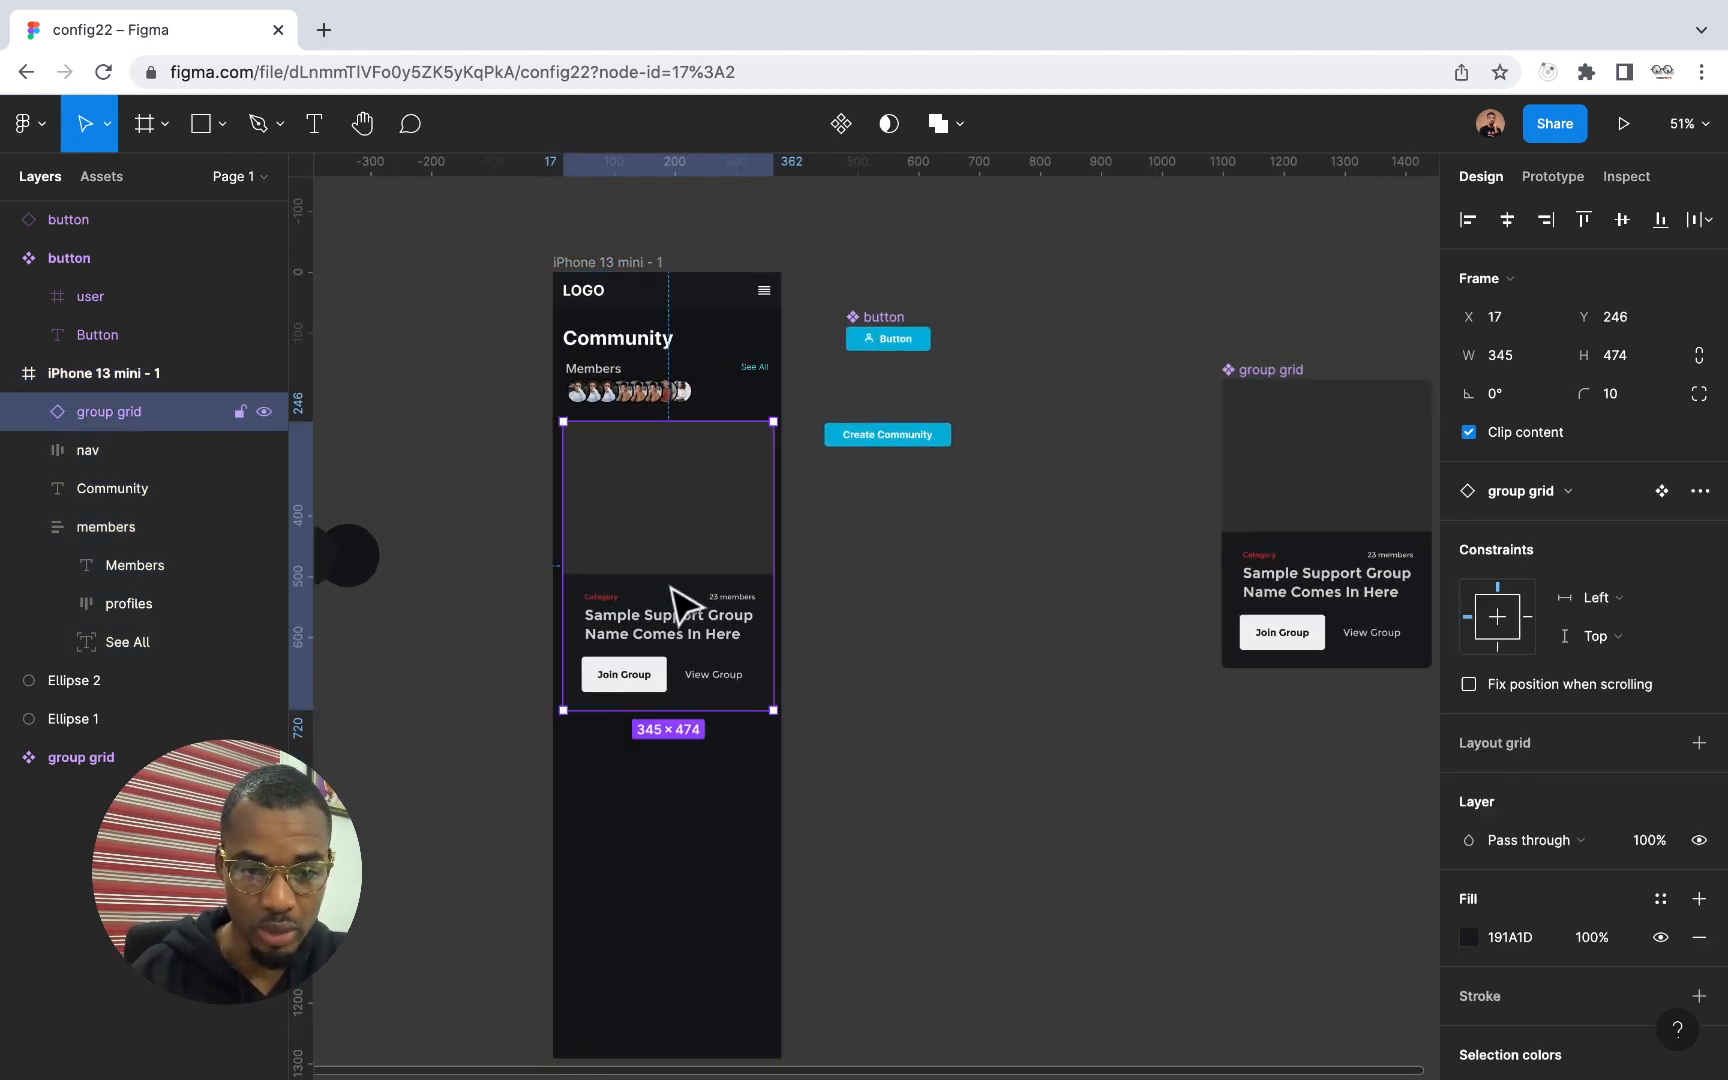
left_click_drag(690, 575, 668, 864)
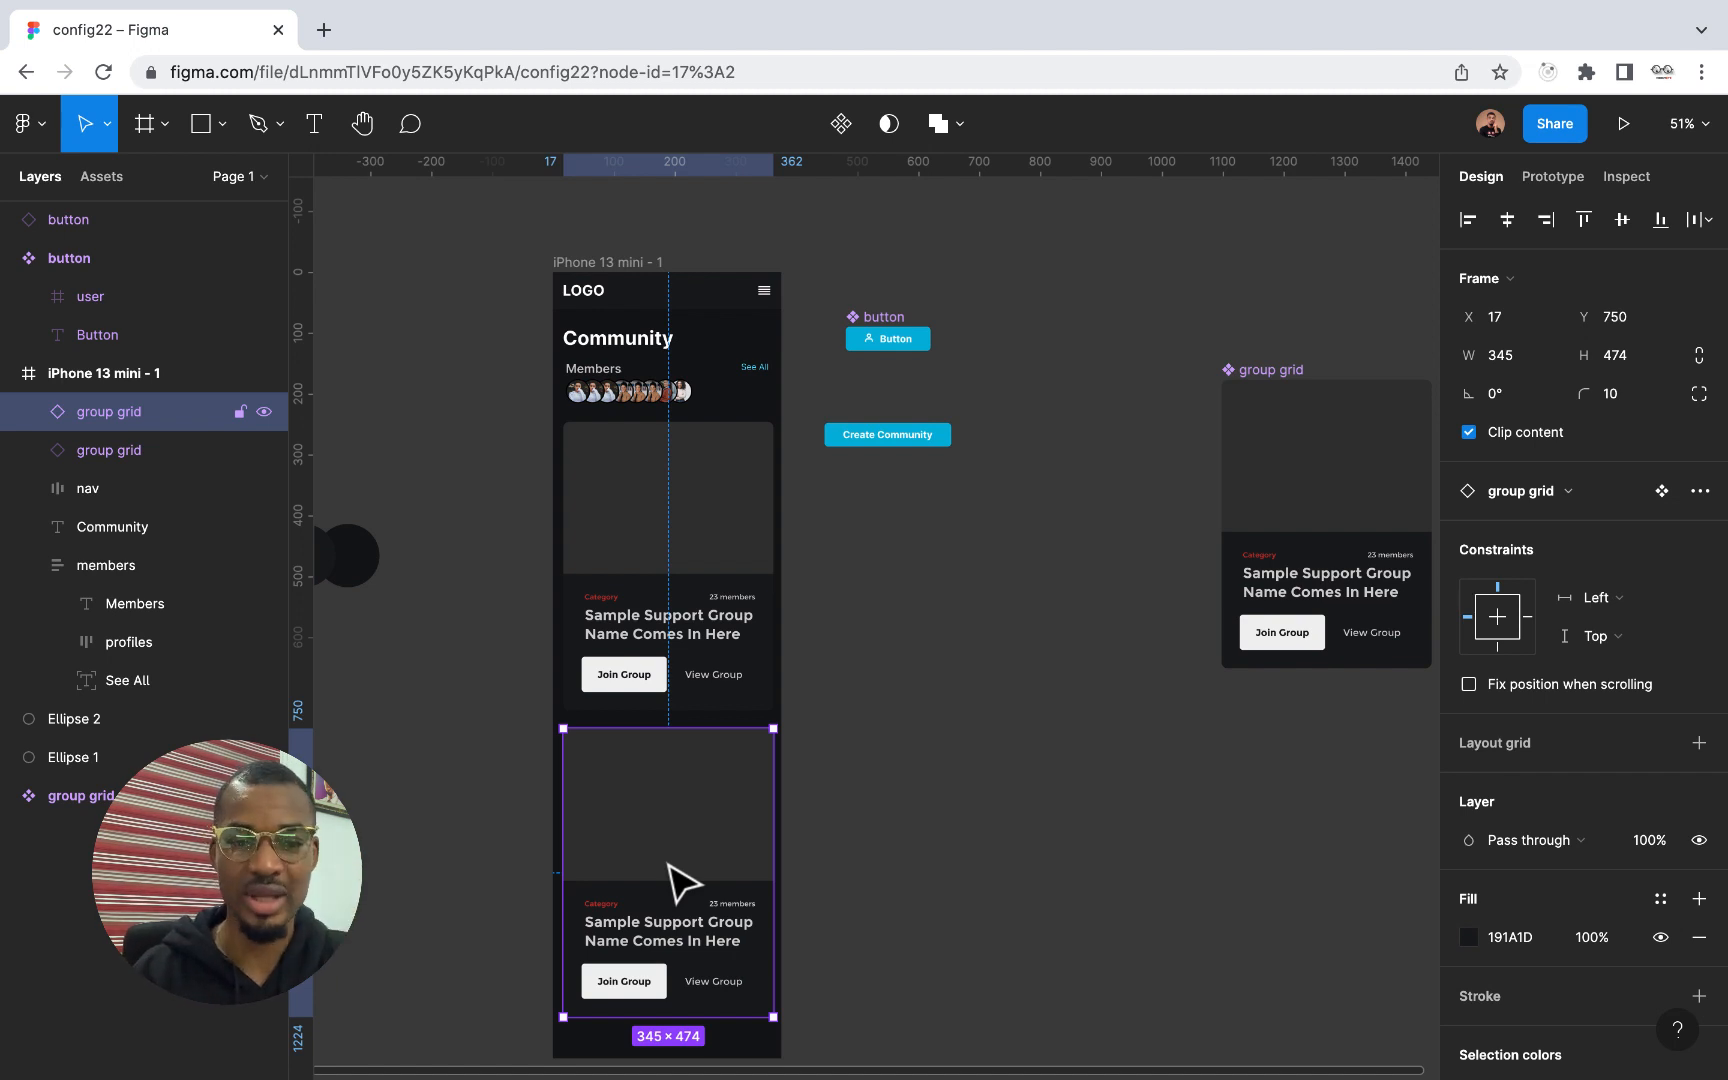
Import both images, group.jpg and the microsoft-ed…-unsplash.jpg photo, from the com folder in Downloads for placing
left_click(258, 123)
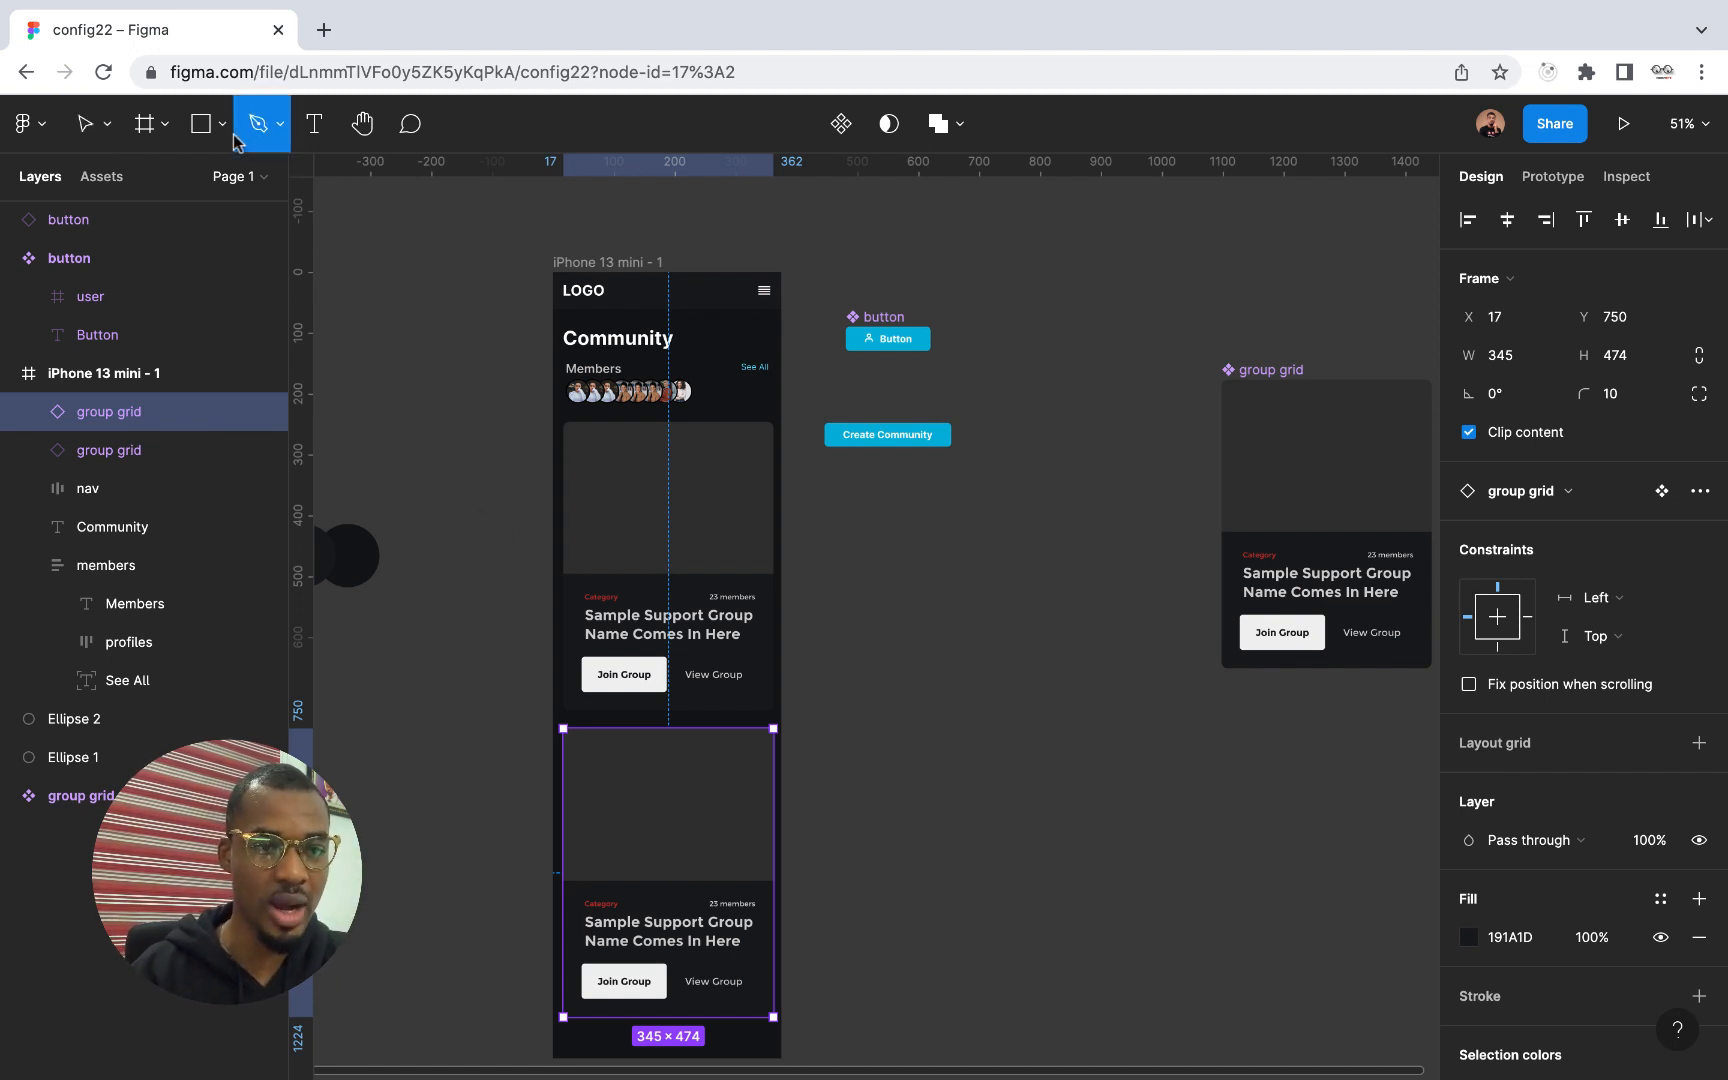
left_click(222, 125)
left_click(205, 351)
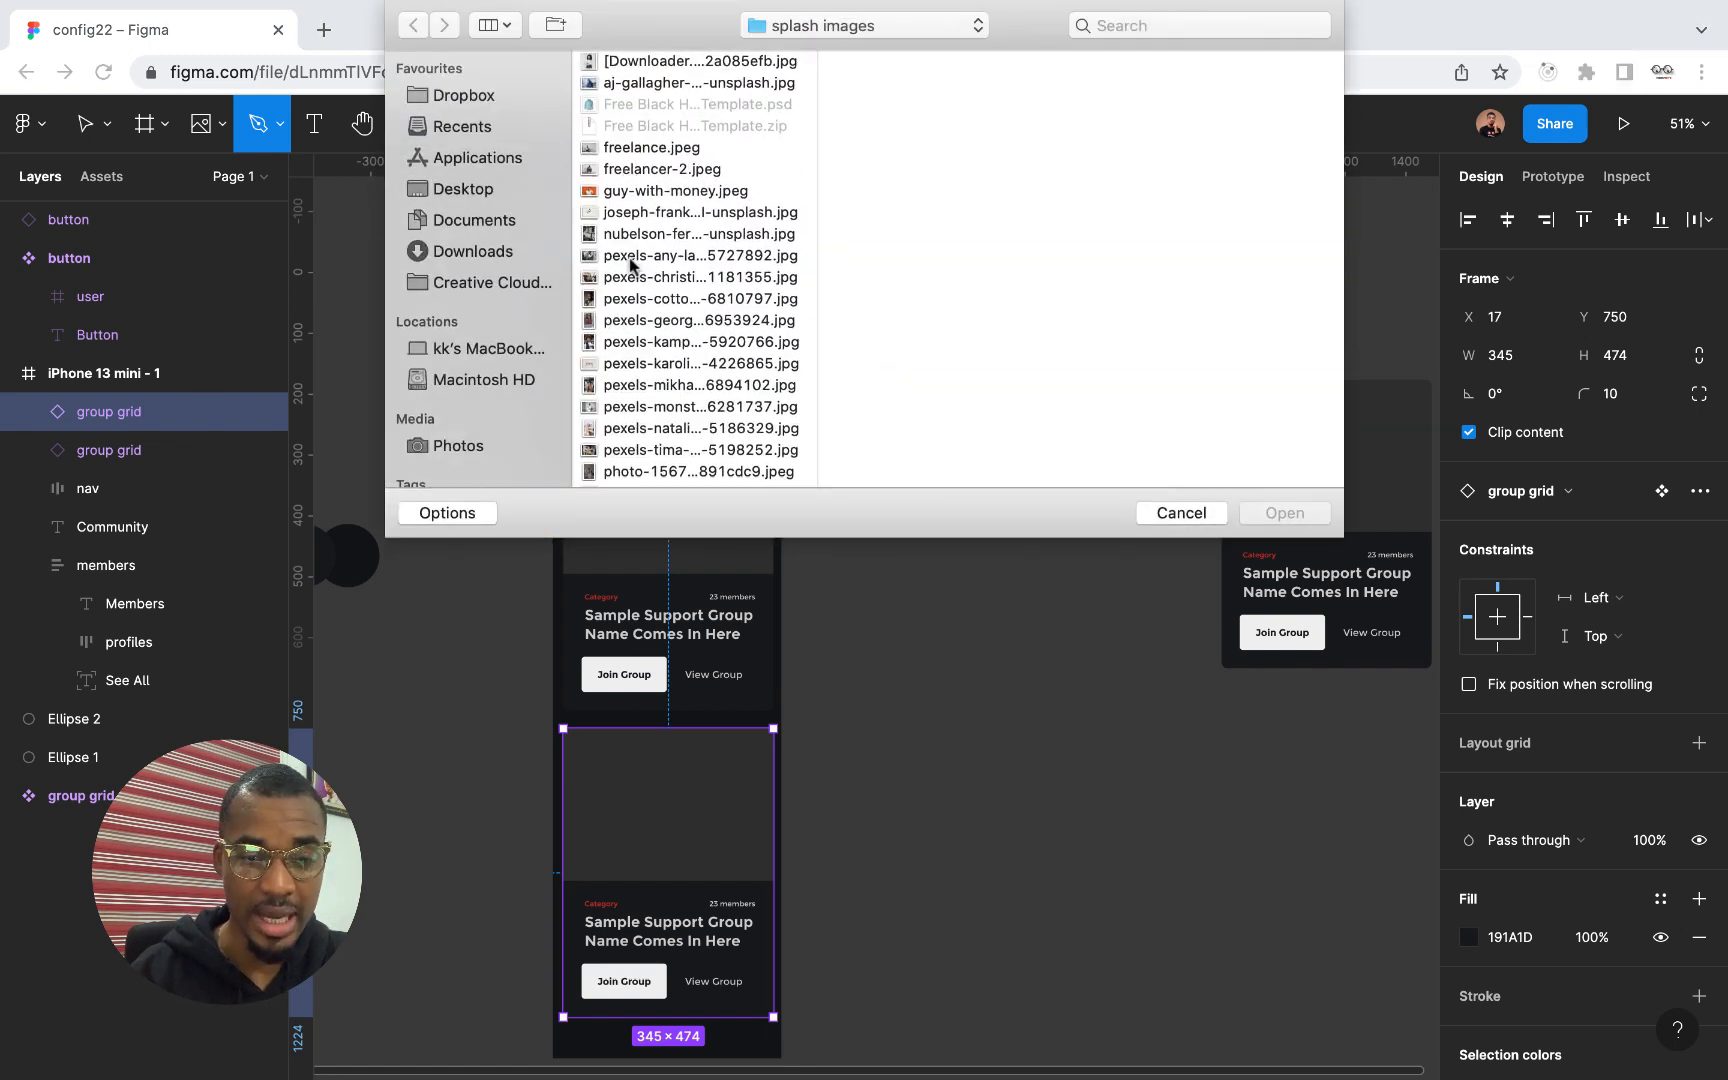
scroll(630, 262, "down", 5)
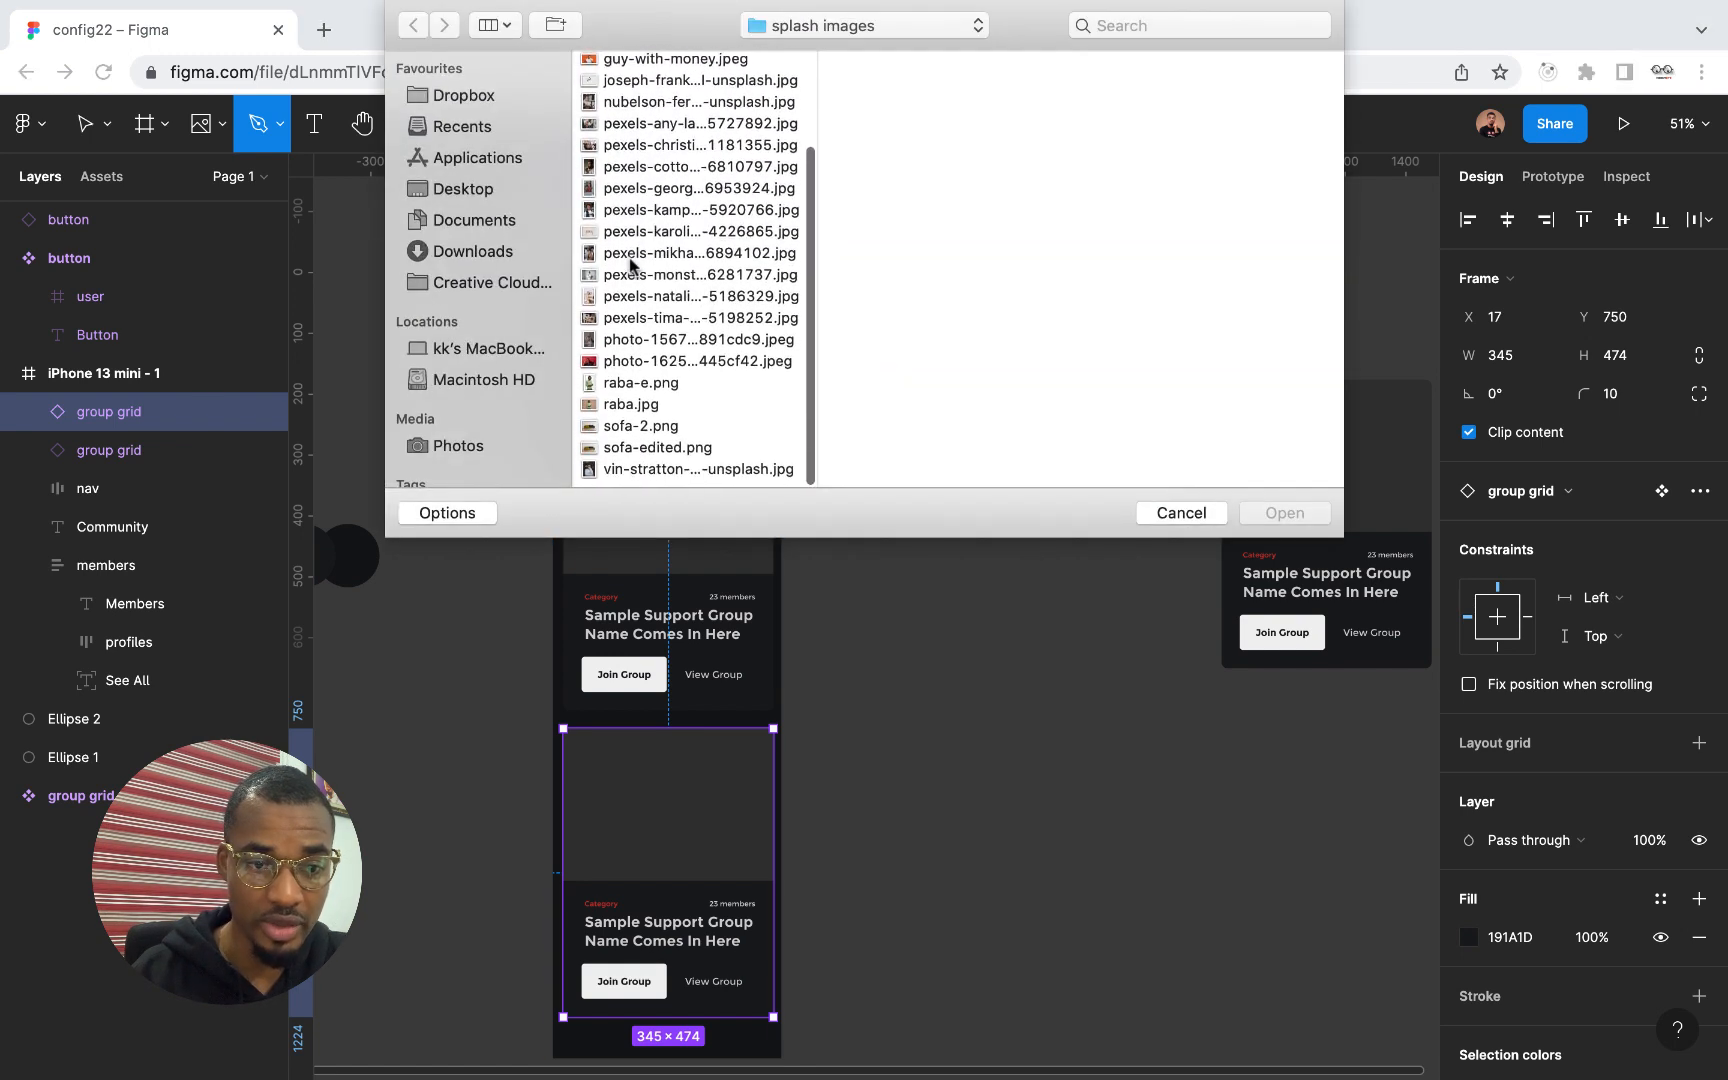
scroll(630, 262, "up", 5)
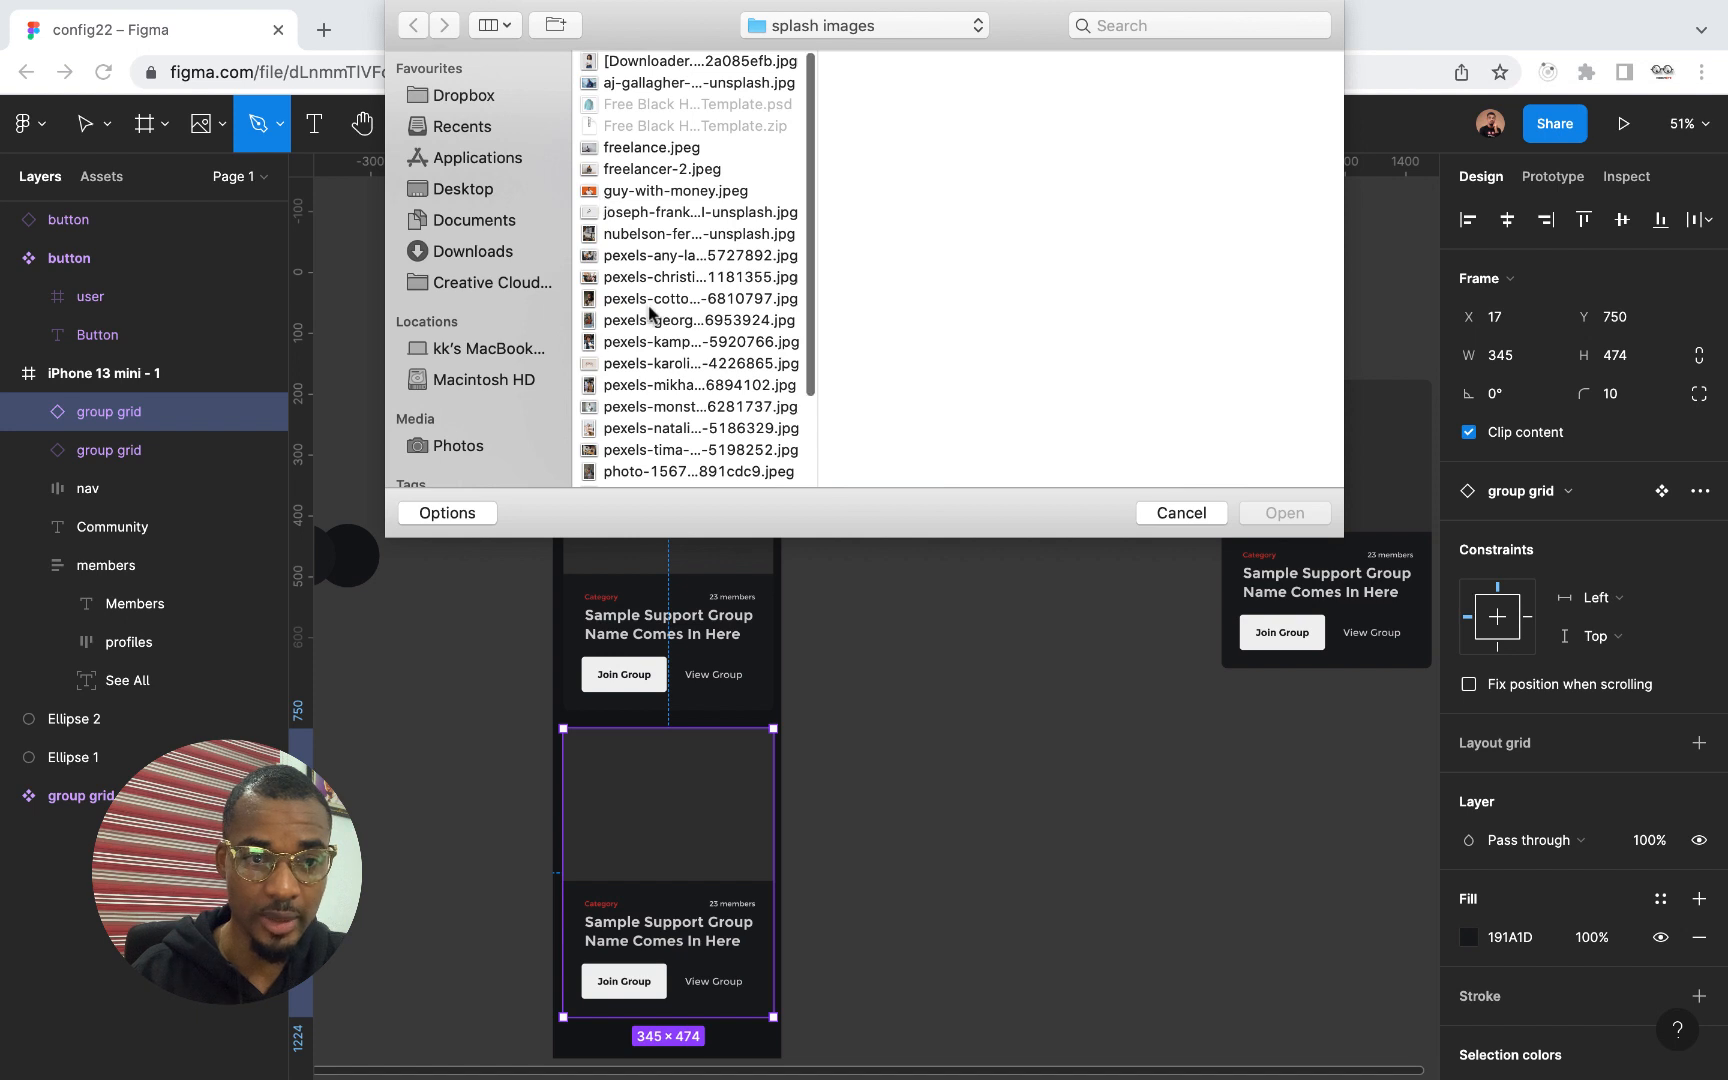
scroll(636, 330, "down", 3)
left_click(479, 253)
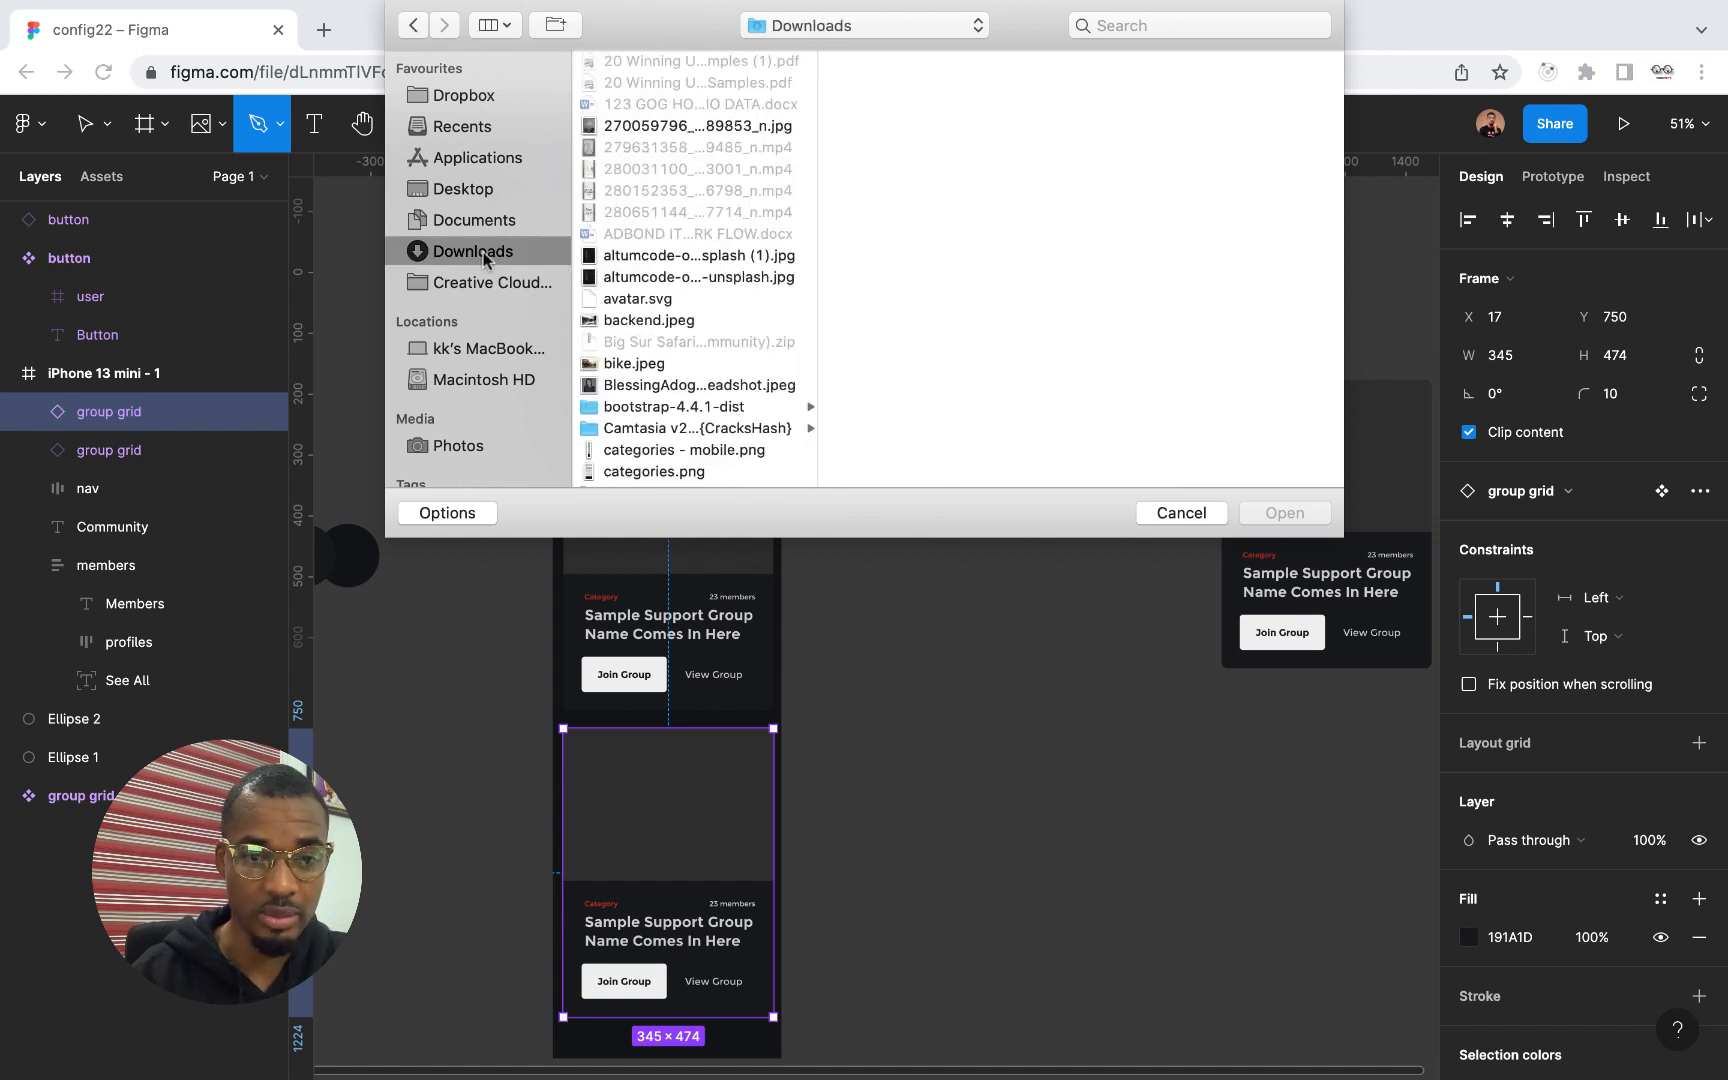
type("com")
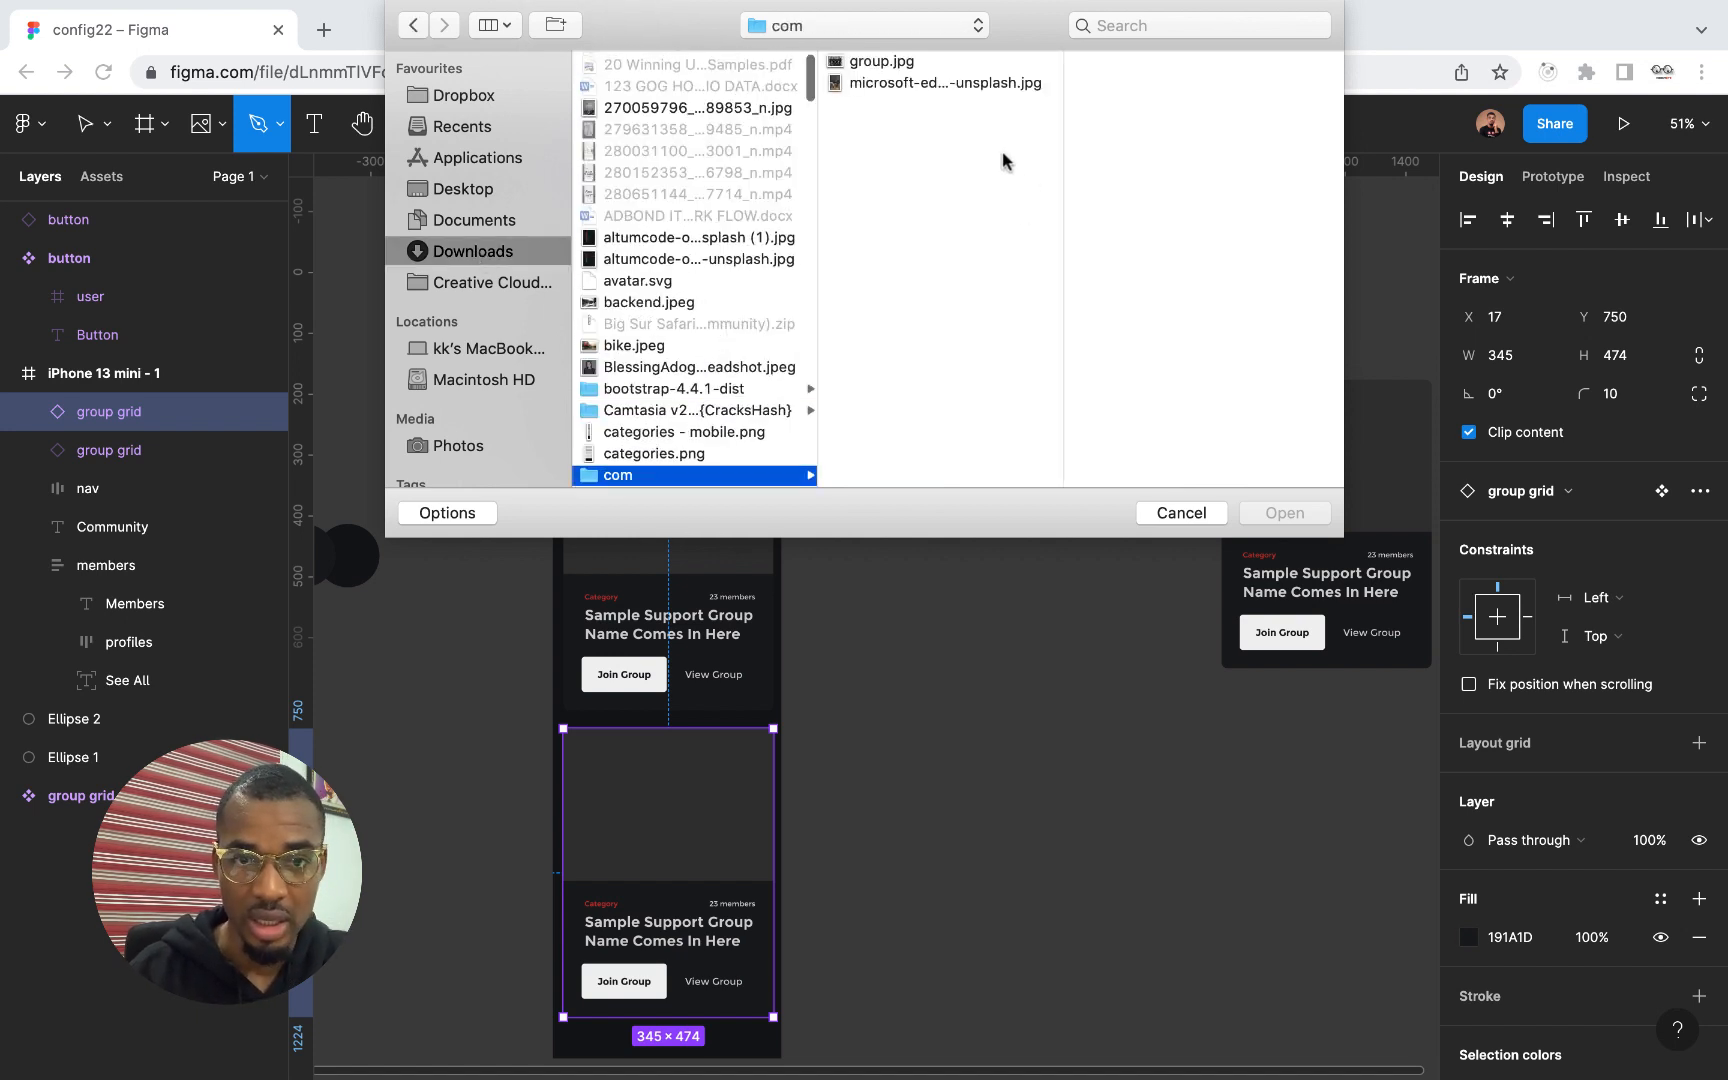
left_click(882, 64)
left_click(882, 84, "shift")
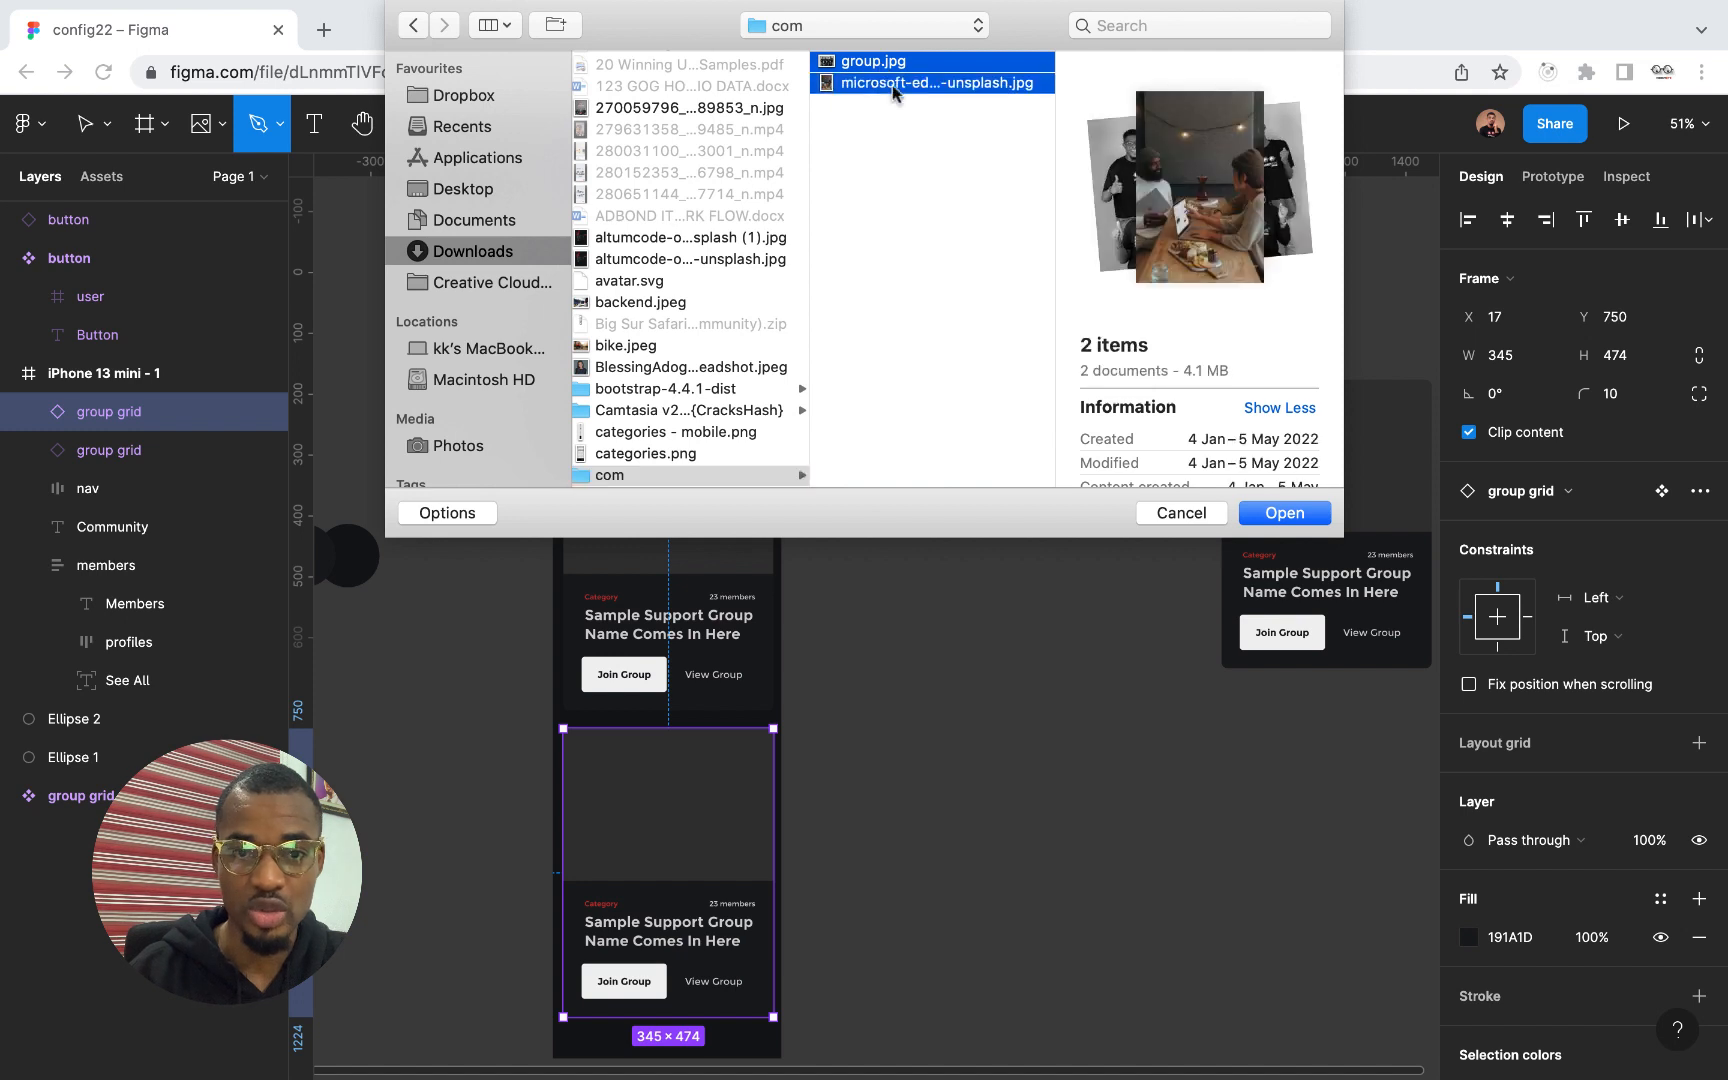
left_click(1285, 513)
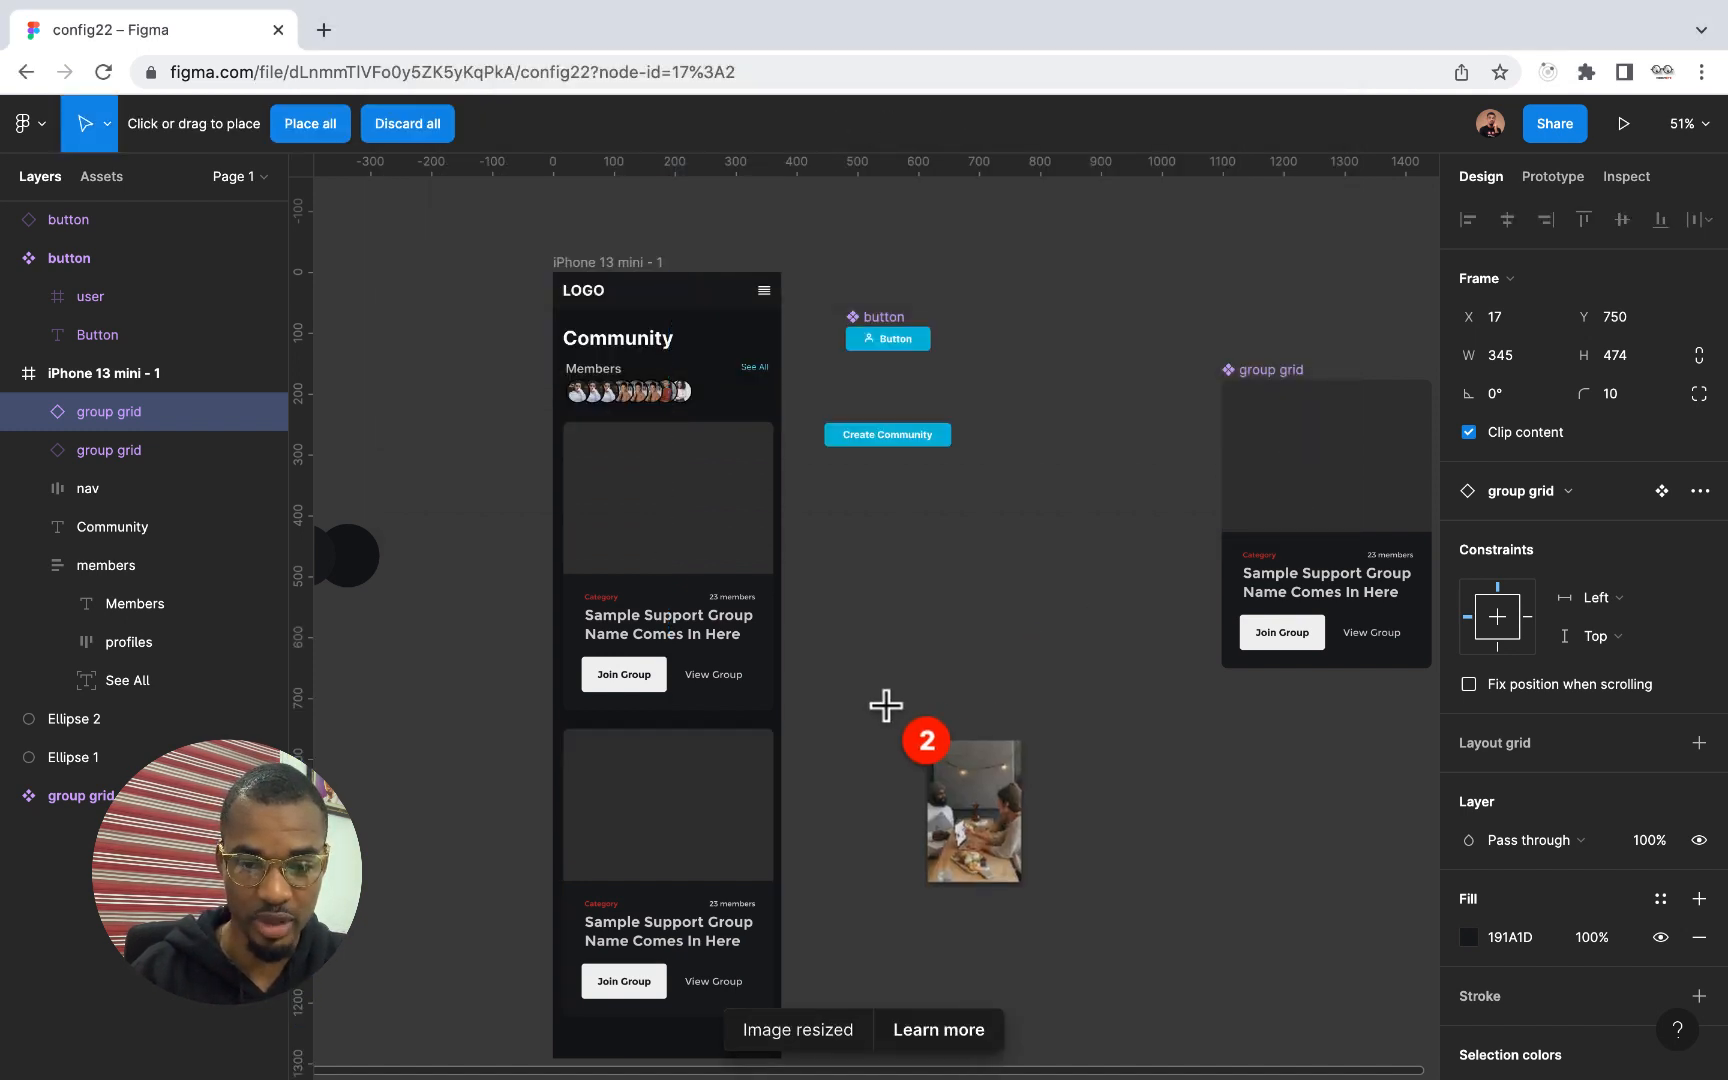
Place the table meeting photo in the lower group card's image area and the team photo in the upper one
left_click(620, 790)
left_click(692, 490)
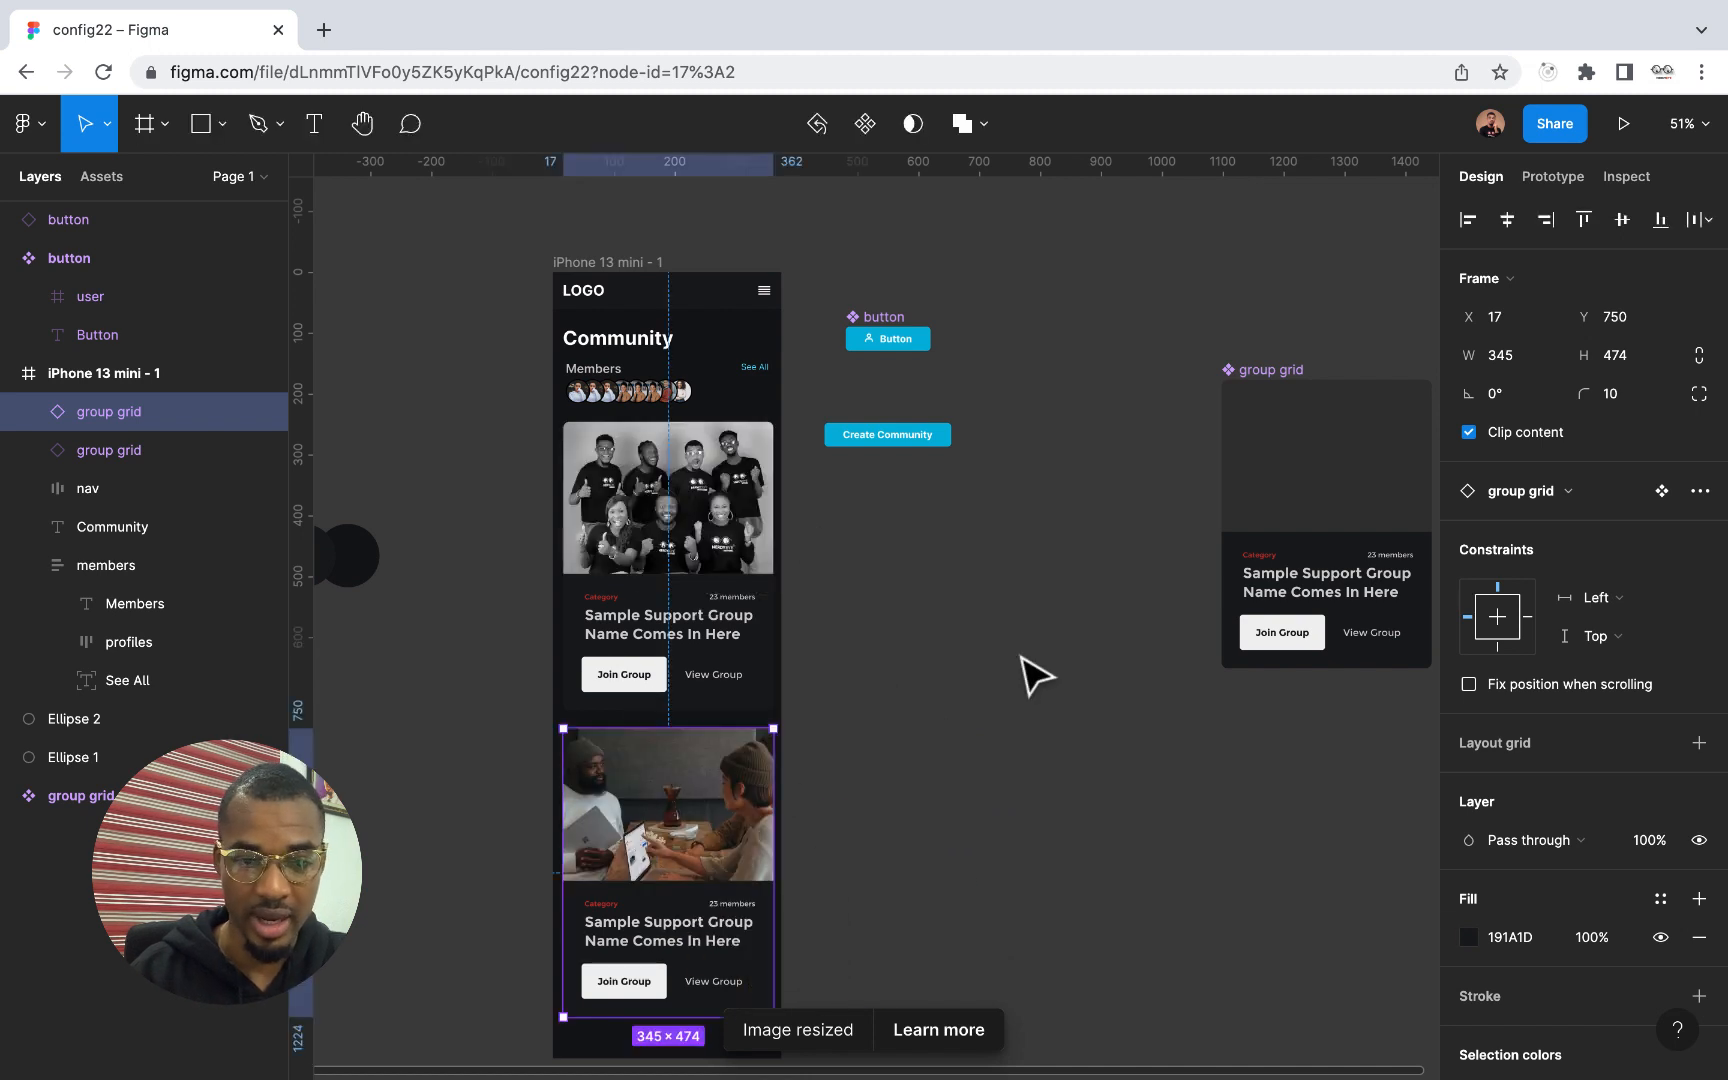
left_click(1036, 677)
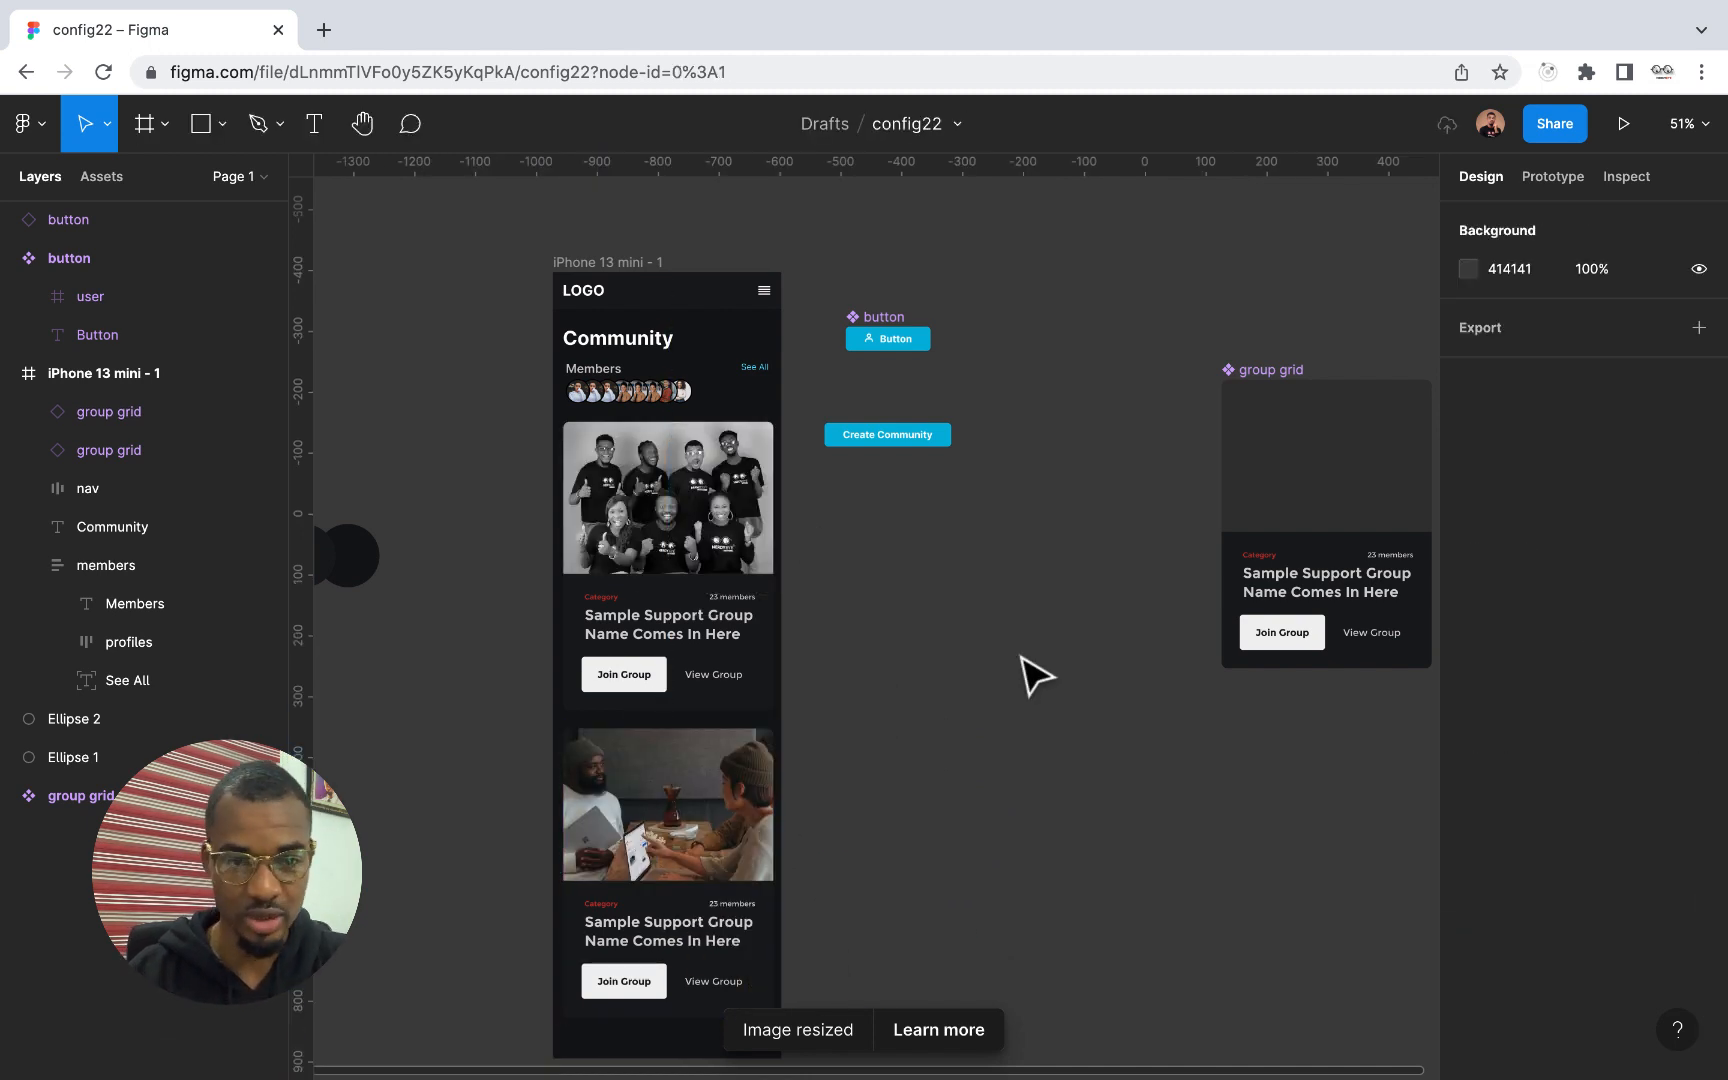
Review the phone screen's layout with the images in both group cards
scroll(1036, 677, "down", 2)
scroll(1036, 677, "down", 3)
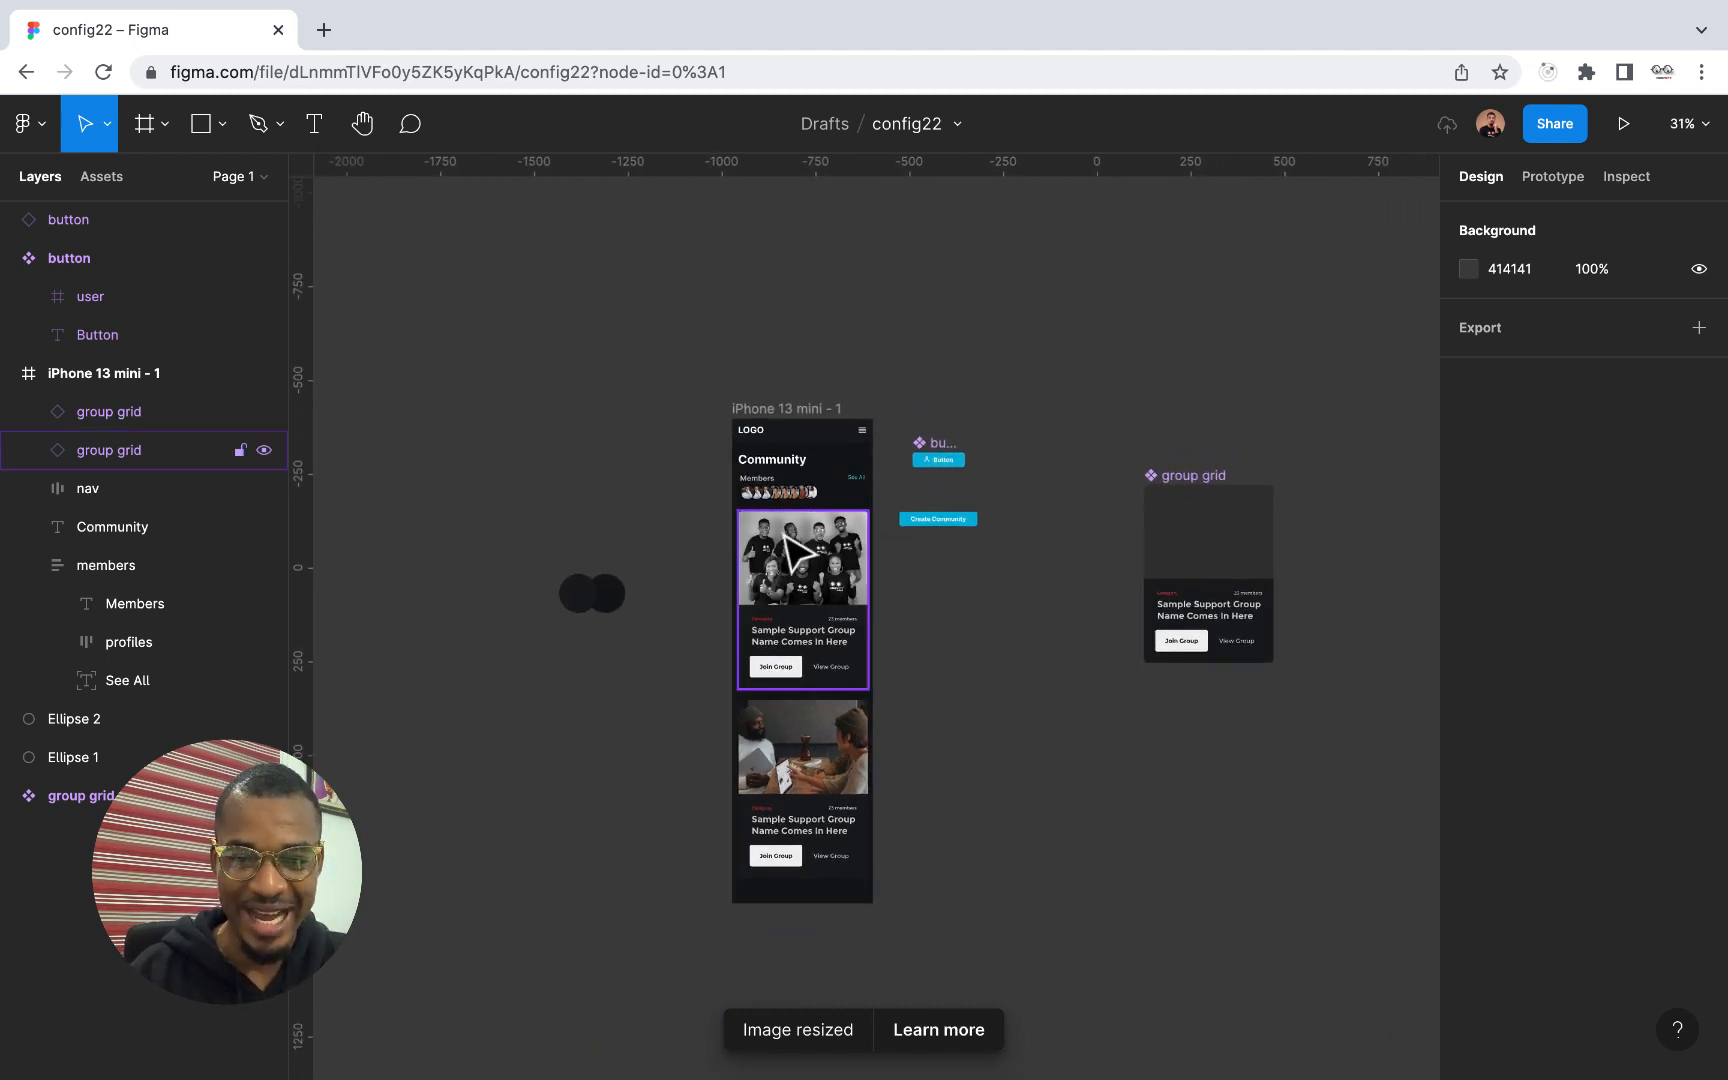
scroll(792, 548, "up", 5)
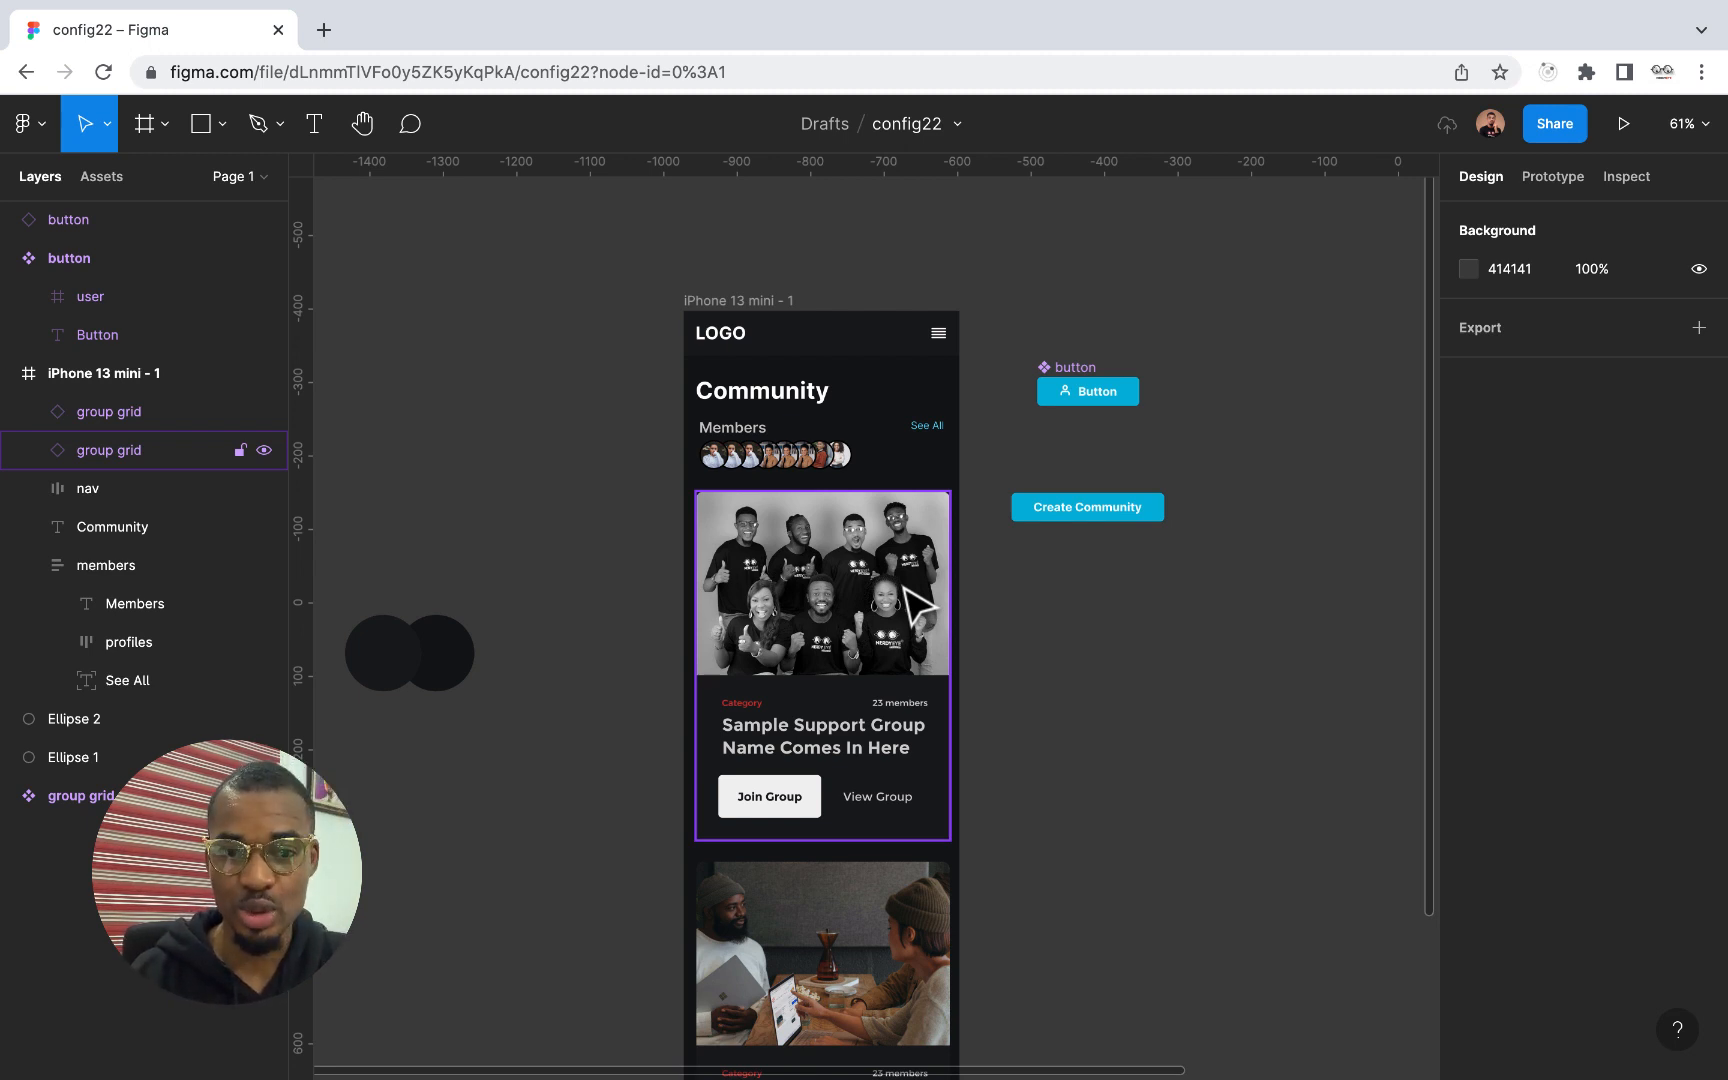
scroll(906, 590, "down", 7)
scroll(906, 590, "right", 1)
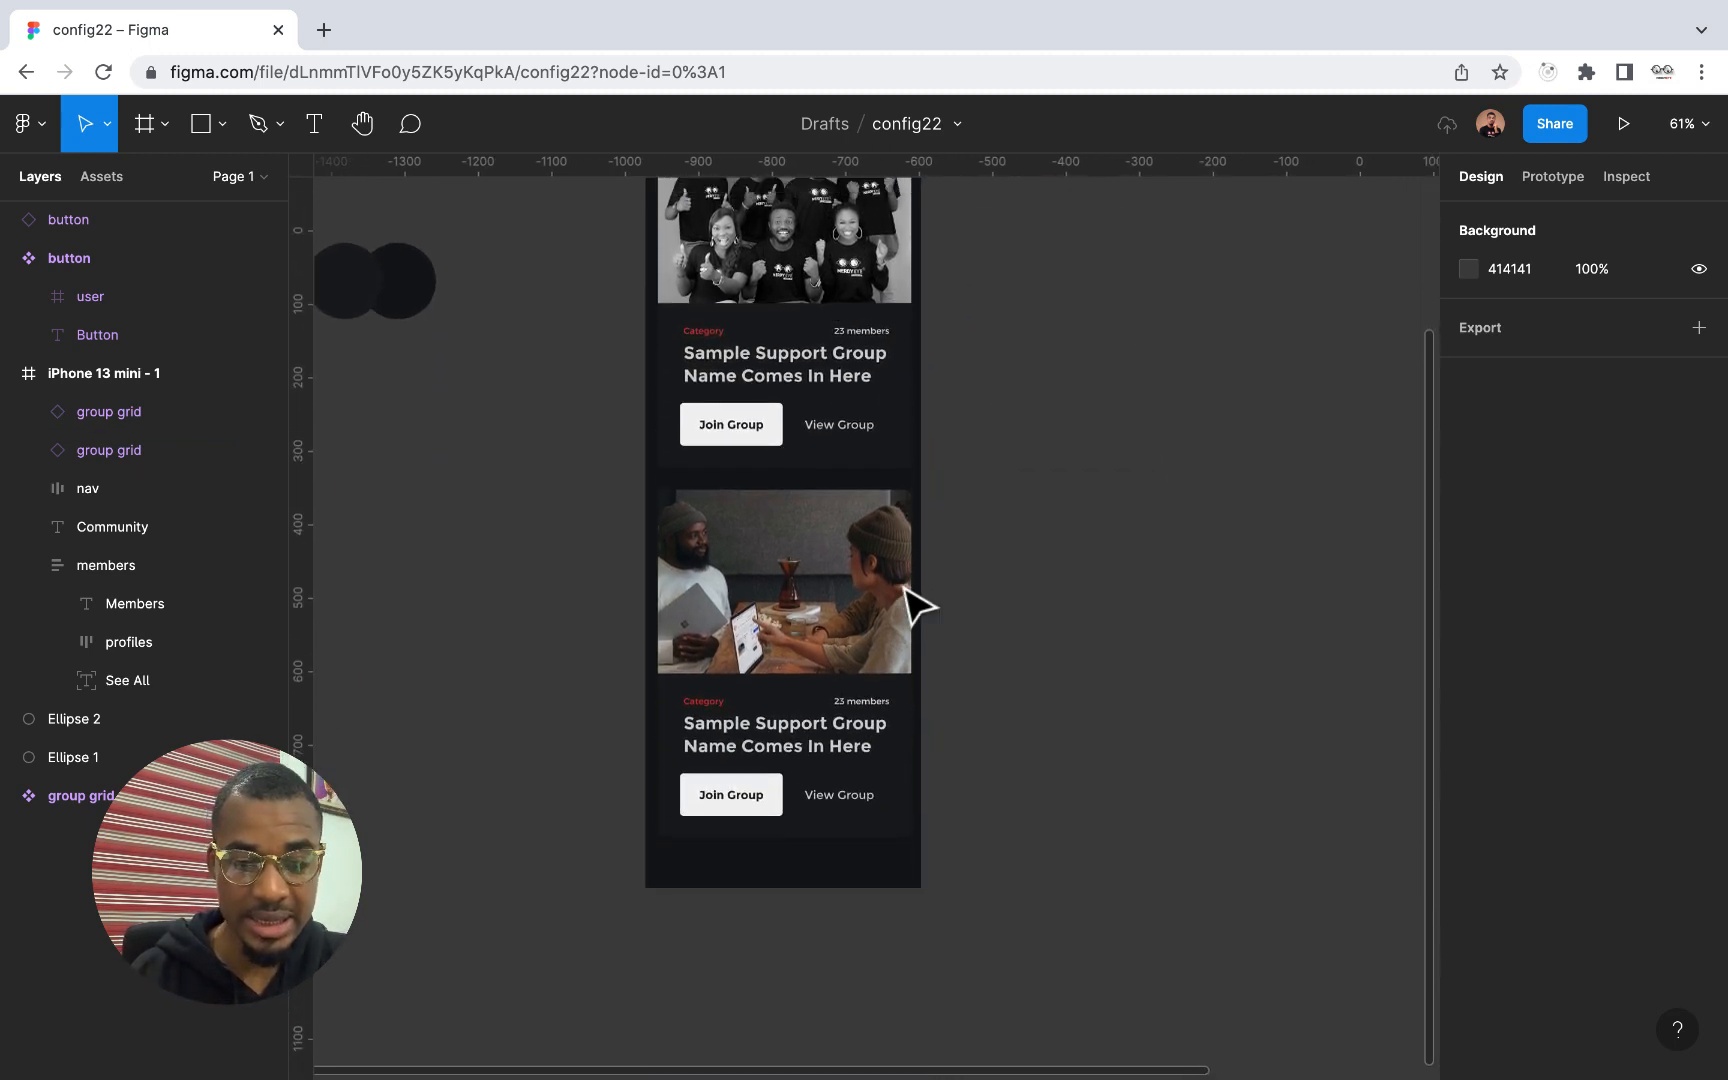
scroll(906, 590, "up", 5)
scroll(870, 700, "down", 1)
Move both group cards, the members row, the Community title and the nav bar down together by 44 px
left_click(822, 790)
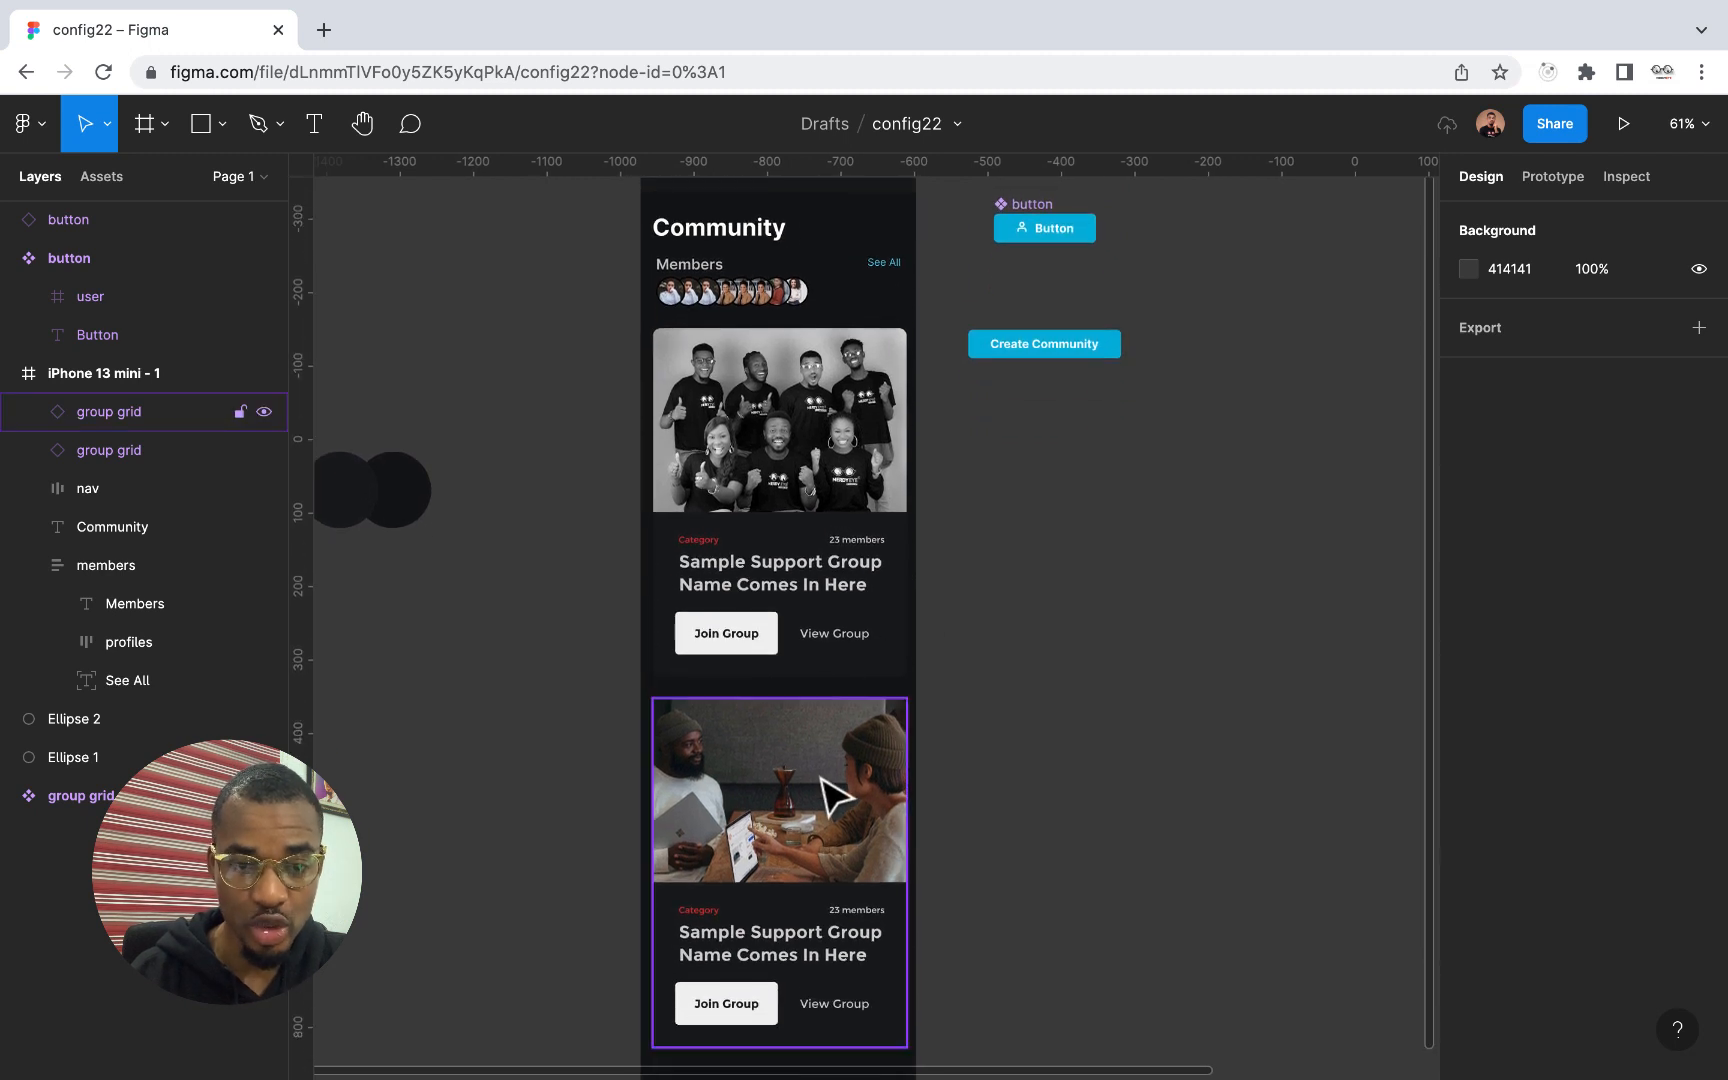
left_click(837, 560, "shift")
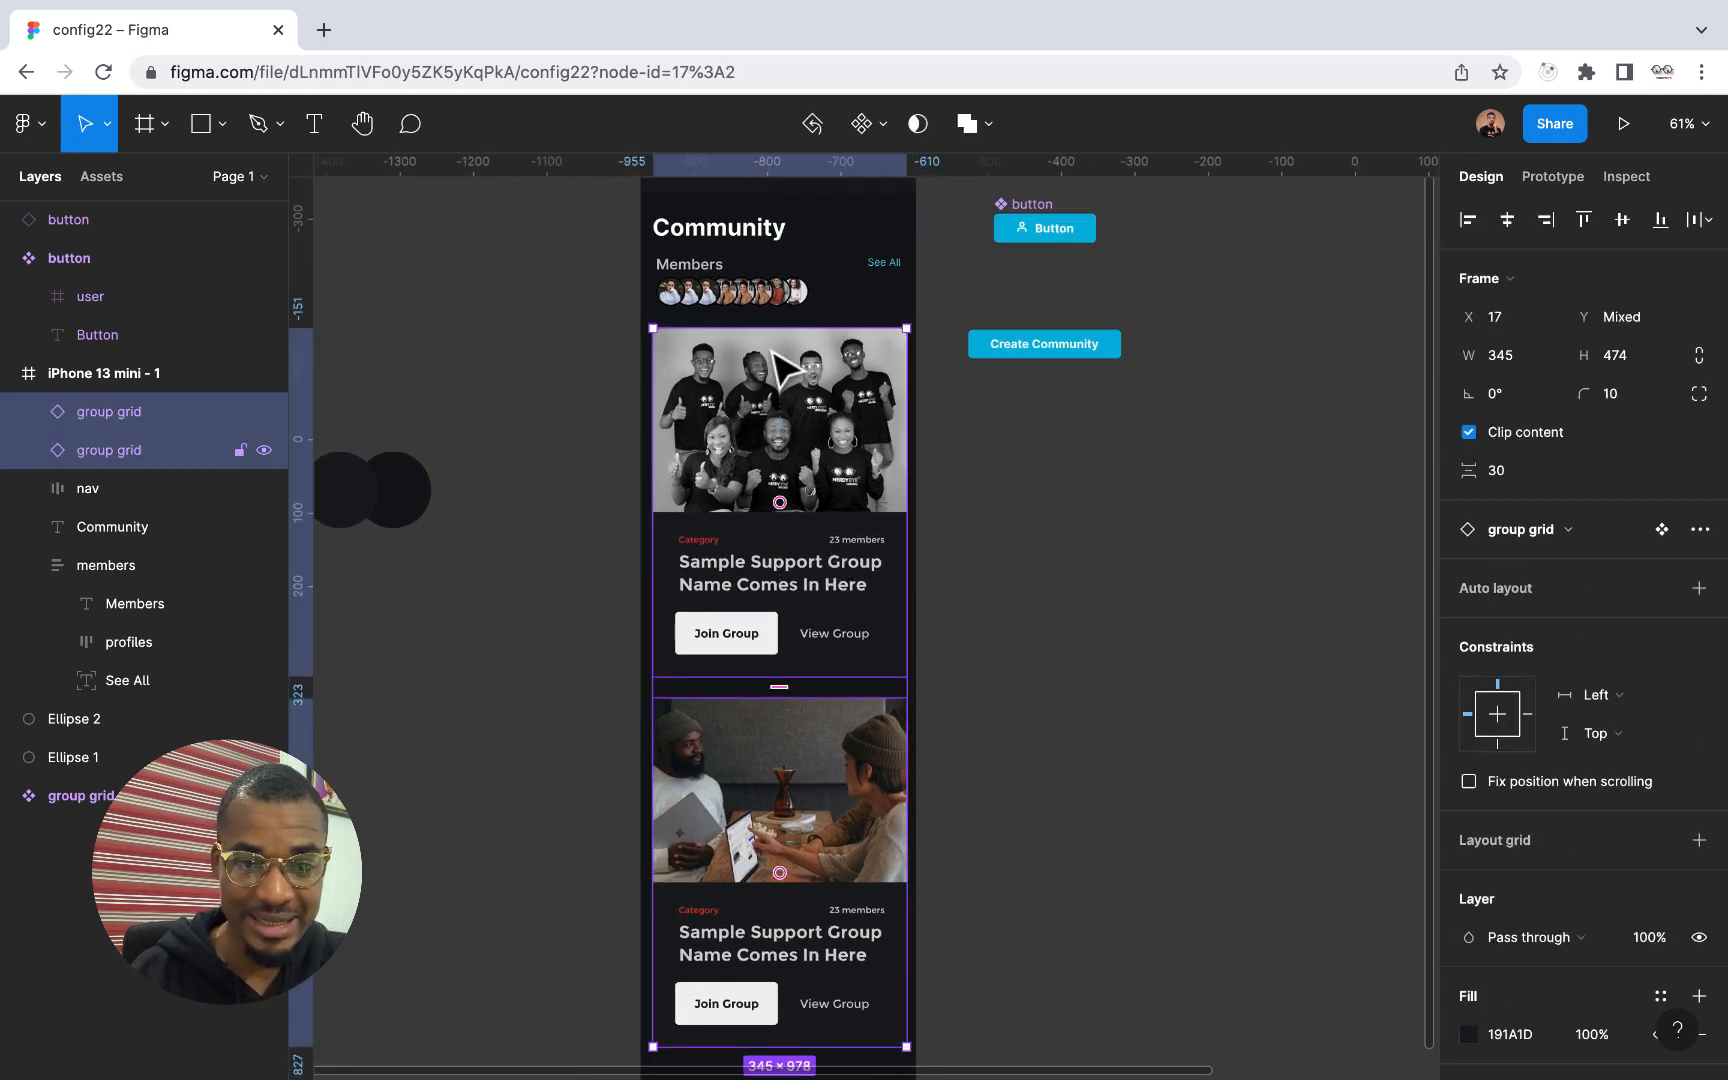
left_click(783, 278, "shift")
left_click(733, 236, "shift")
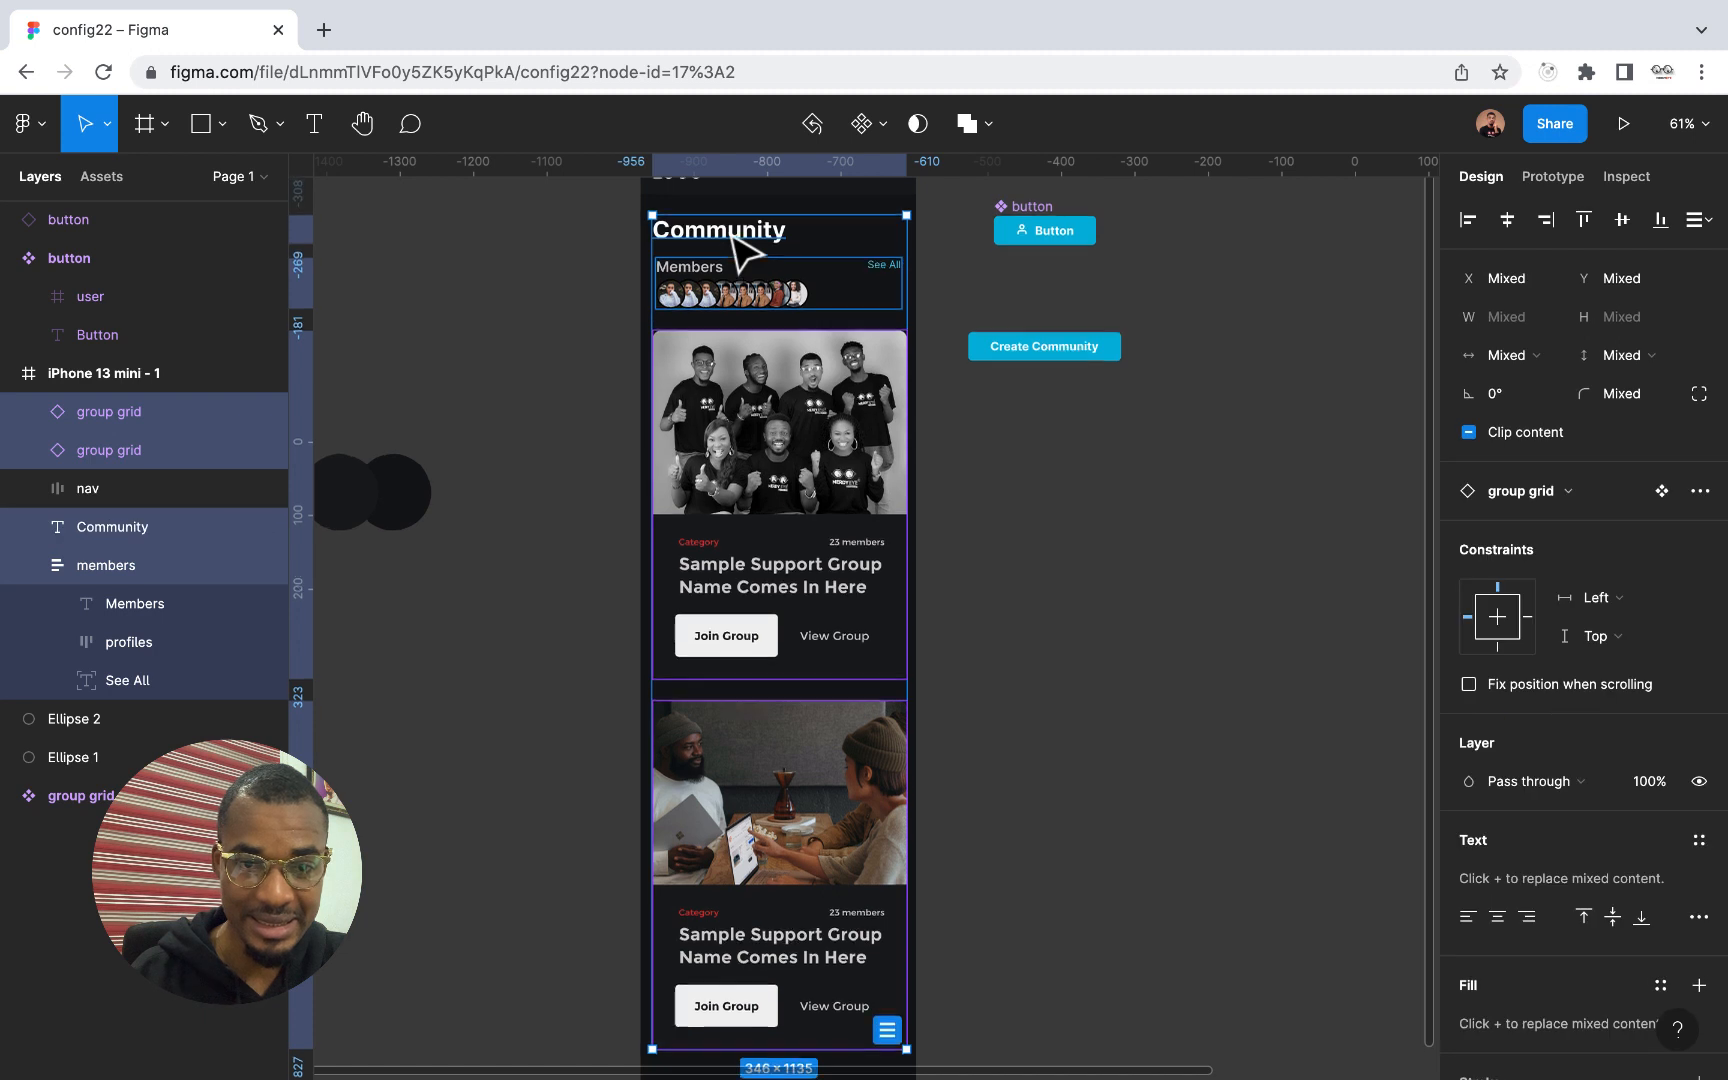
scroll(760, 250, "up", 2)
left_click(777, 243, "shift")
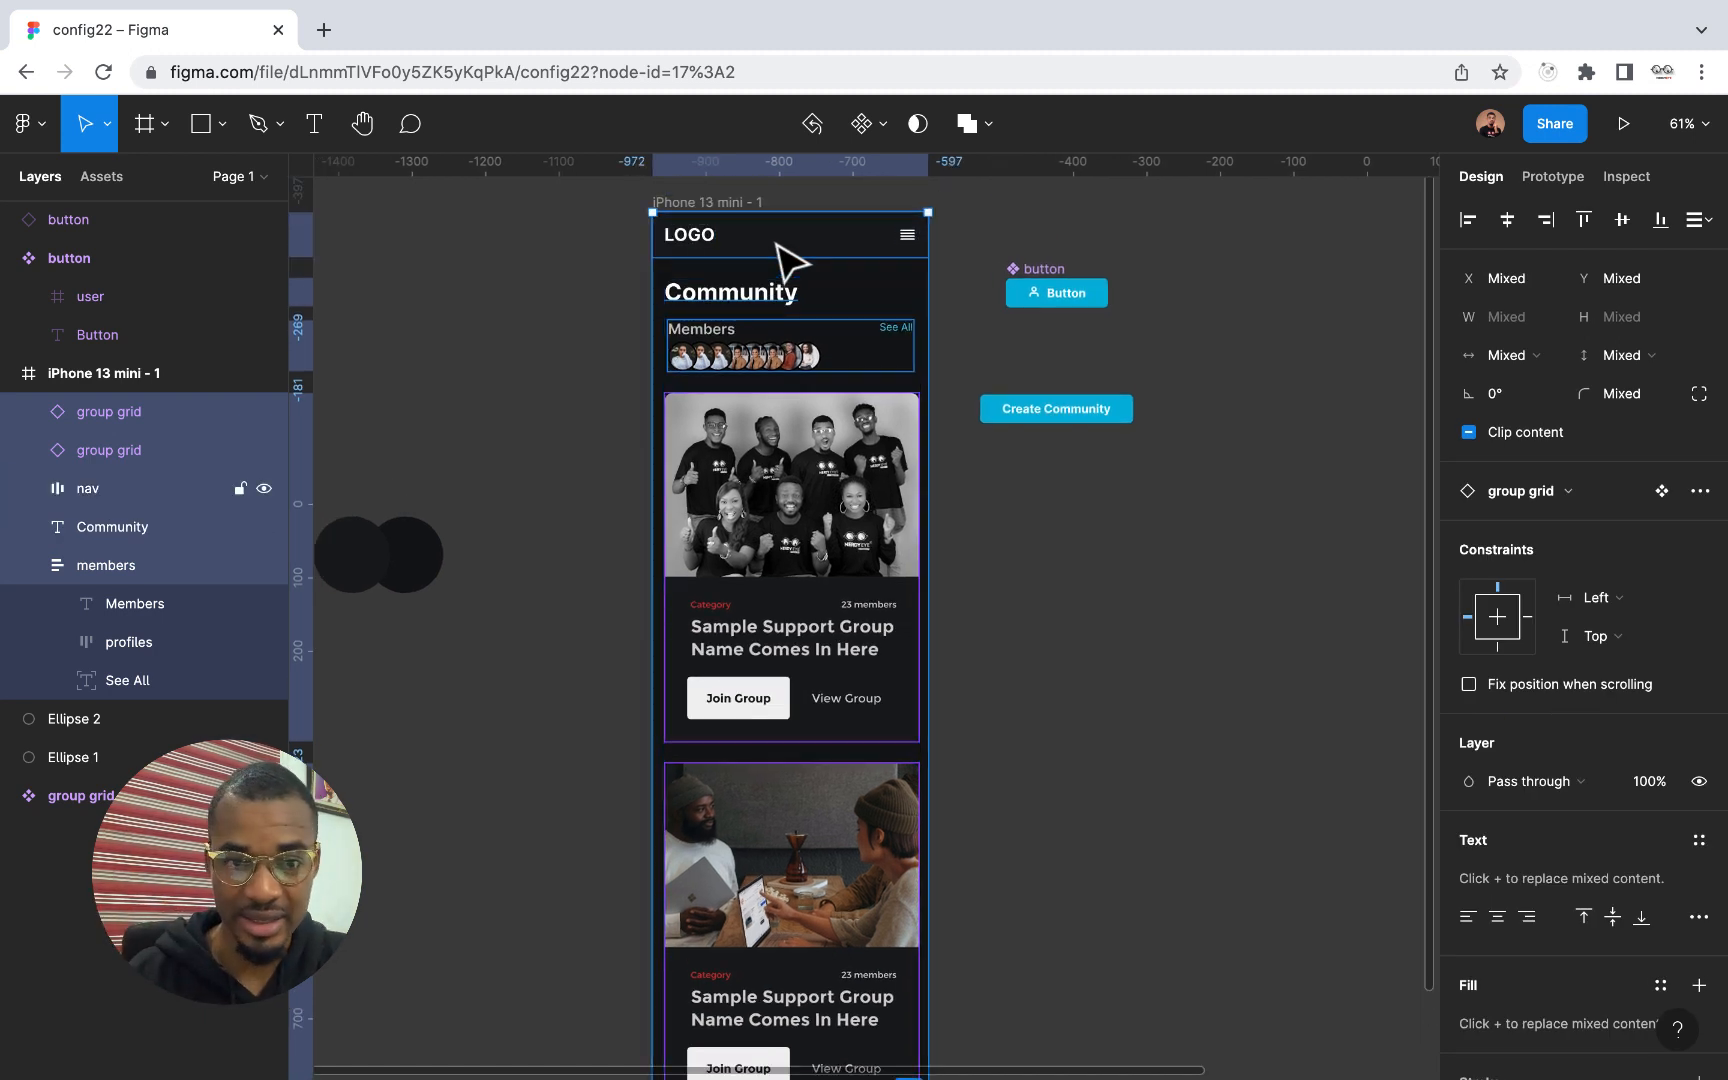
key("shift+Down")
key("shift+Down")
key("shift+Down")
key("shift+Down")
key("Down")
key("Down")
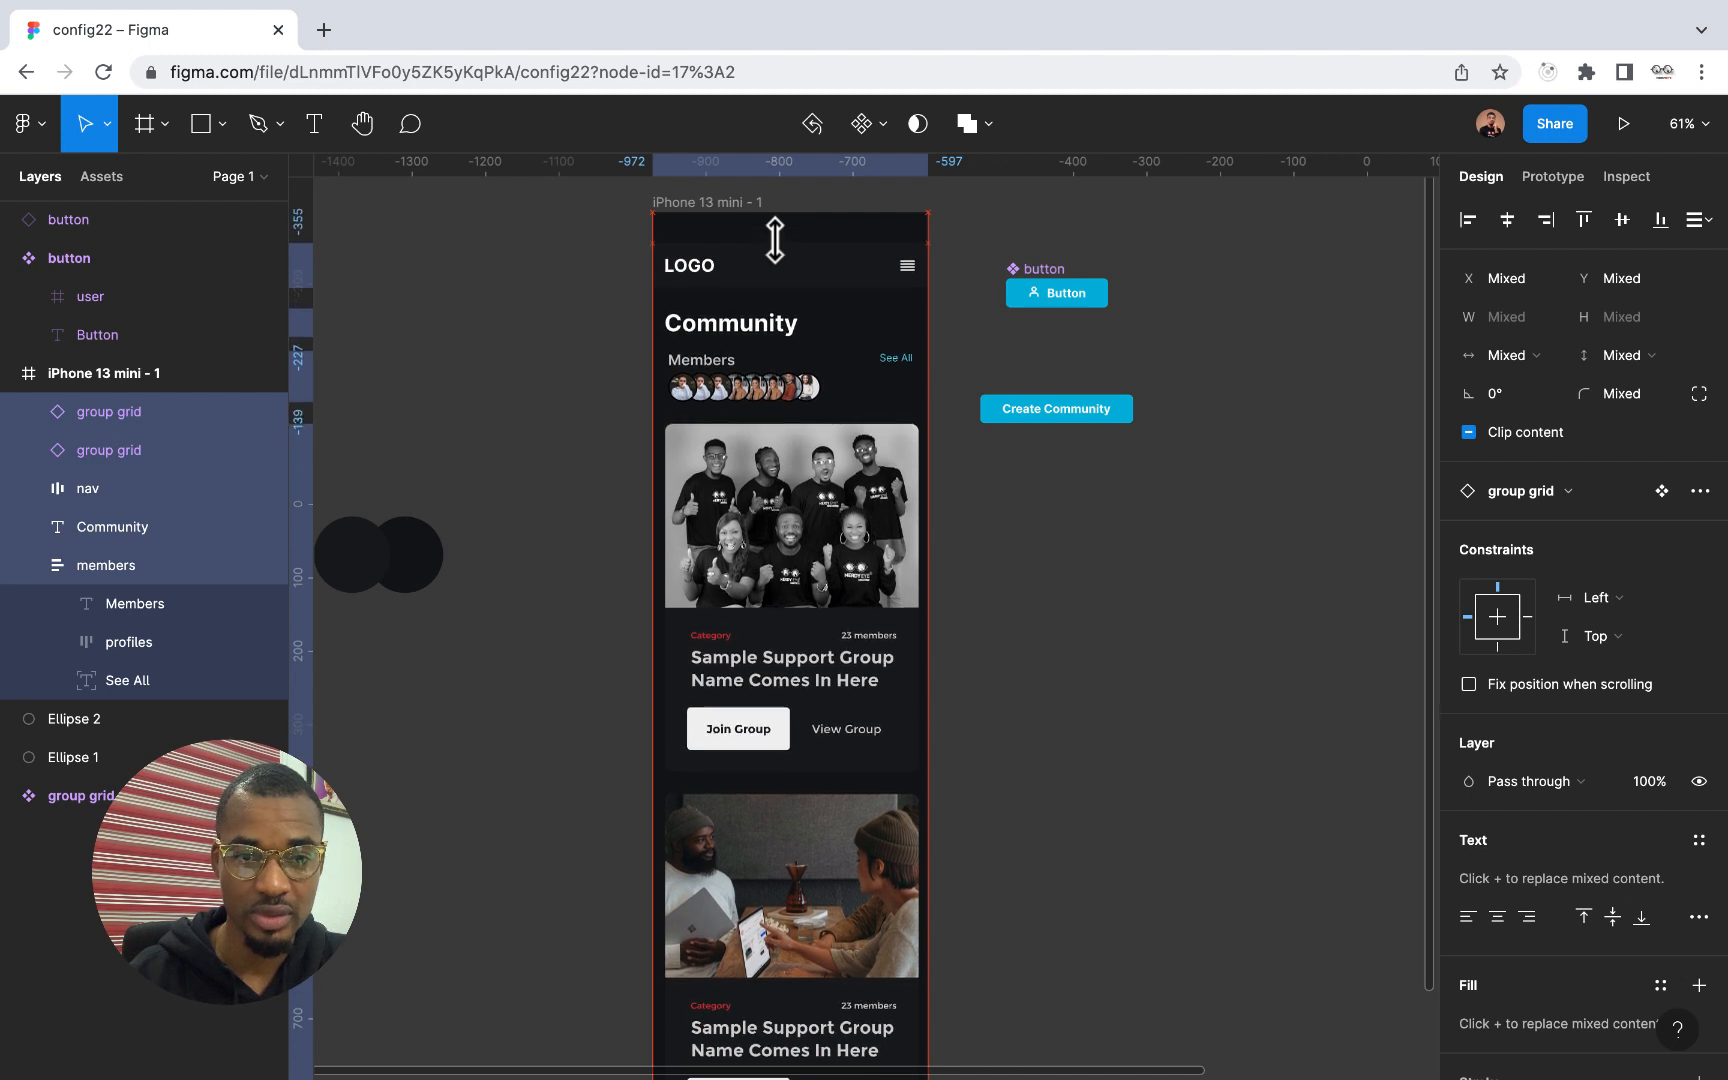
left_click(786, 197)
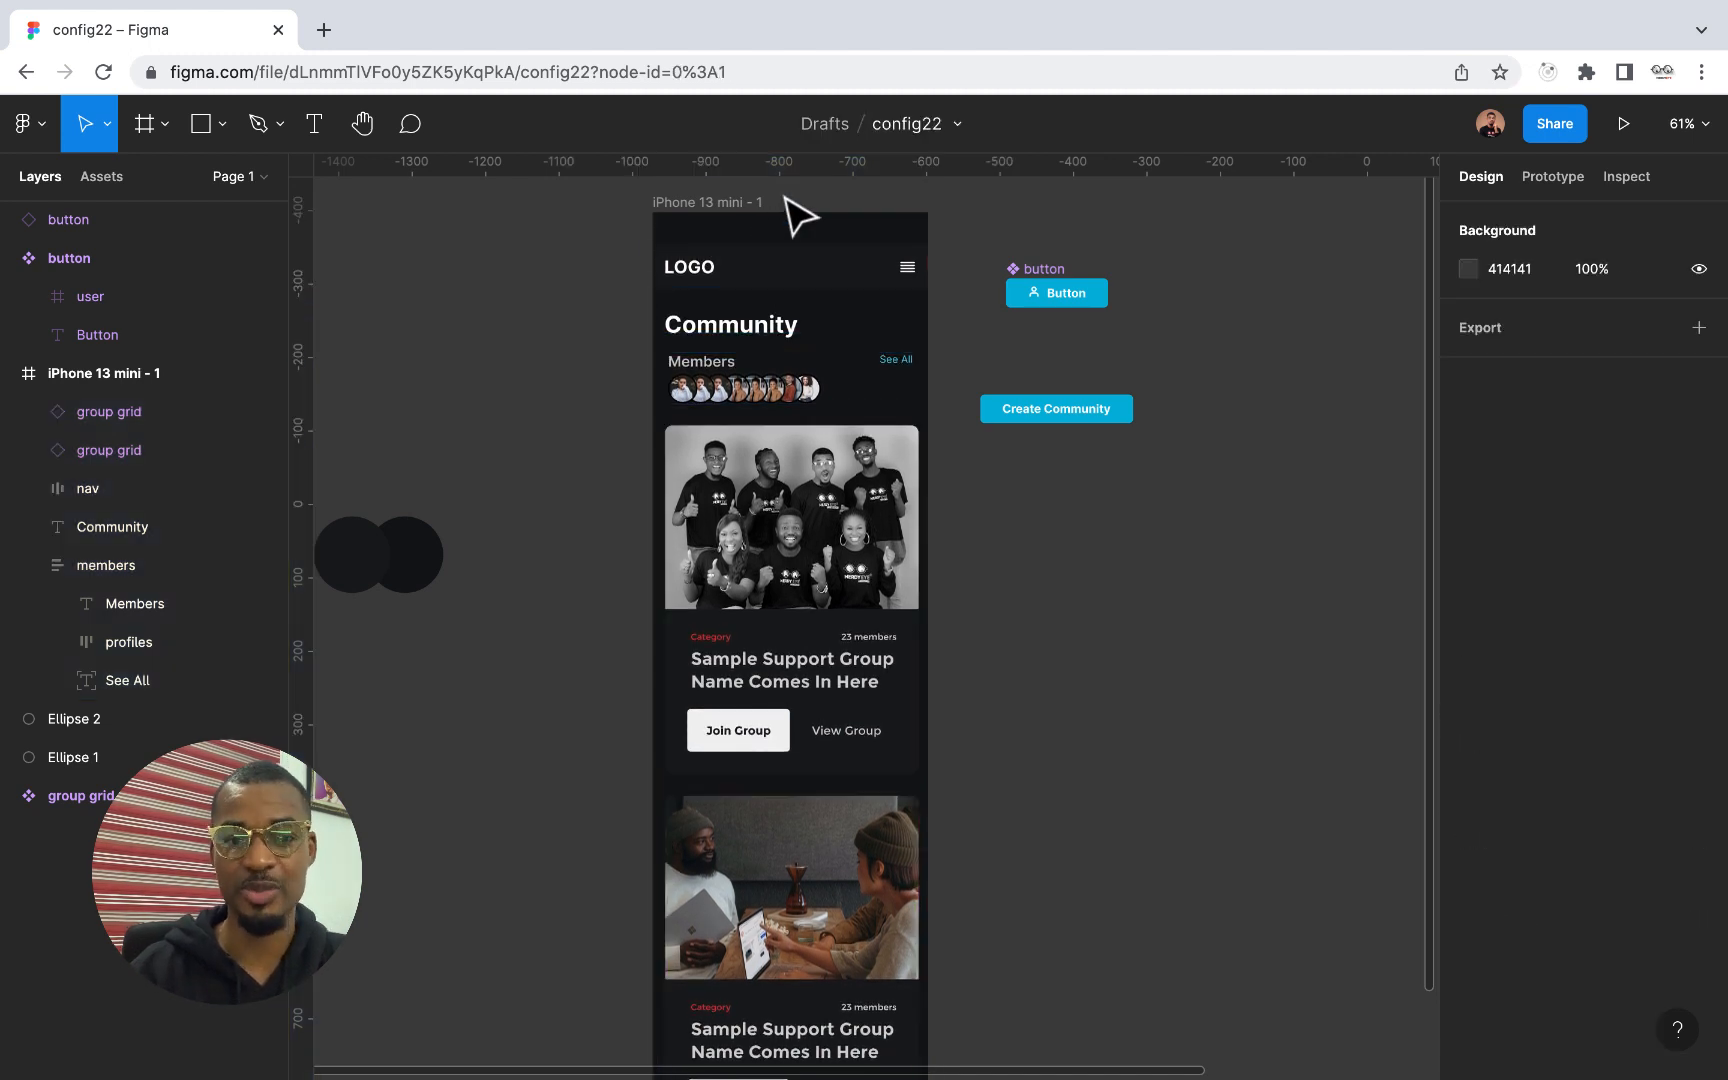
Present the iPhone 13 mini frame as a prototype and look through the whole Community screen
left_click(705, 203)
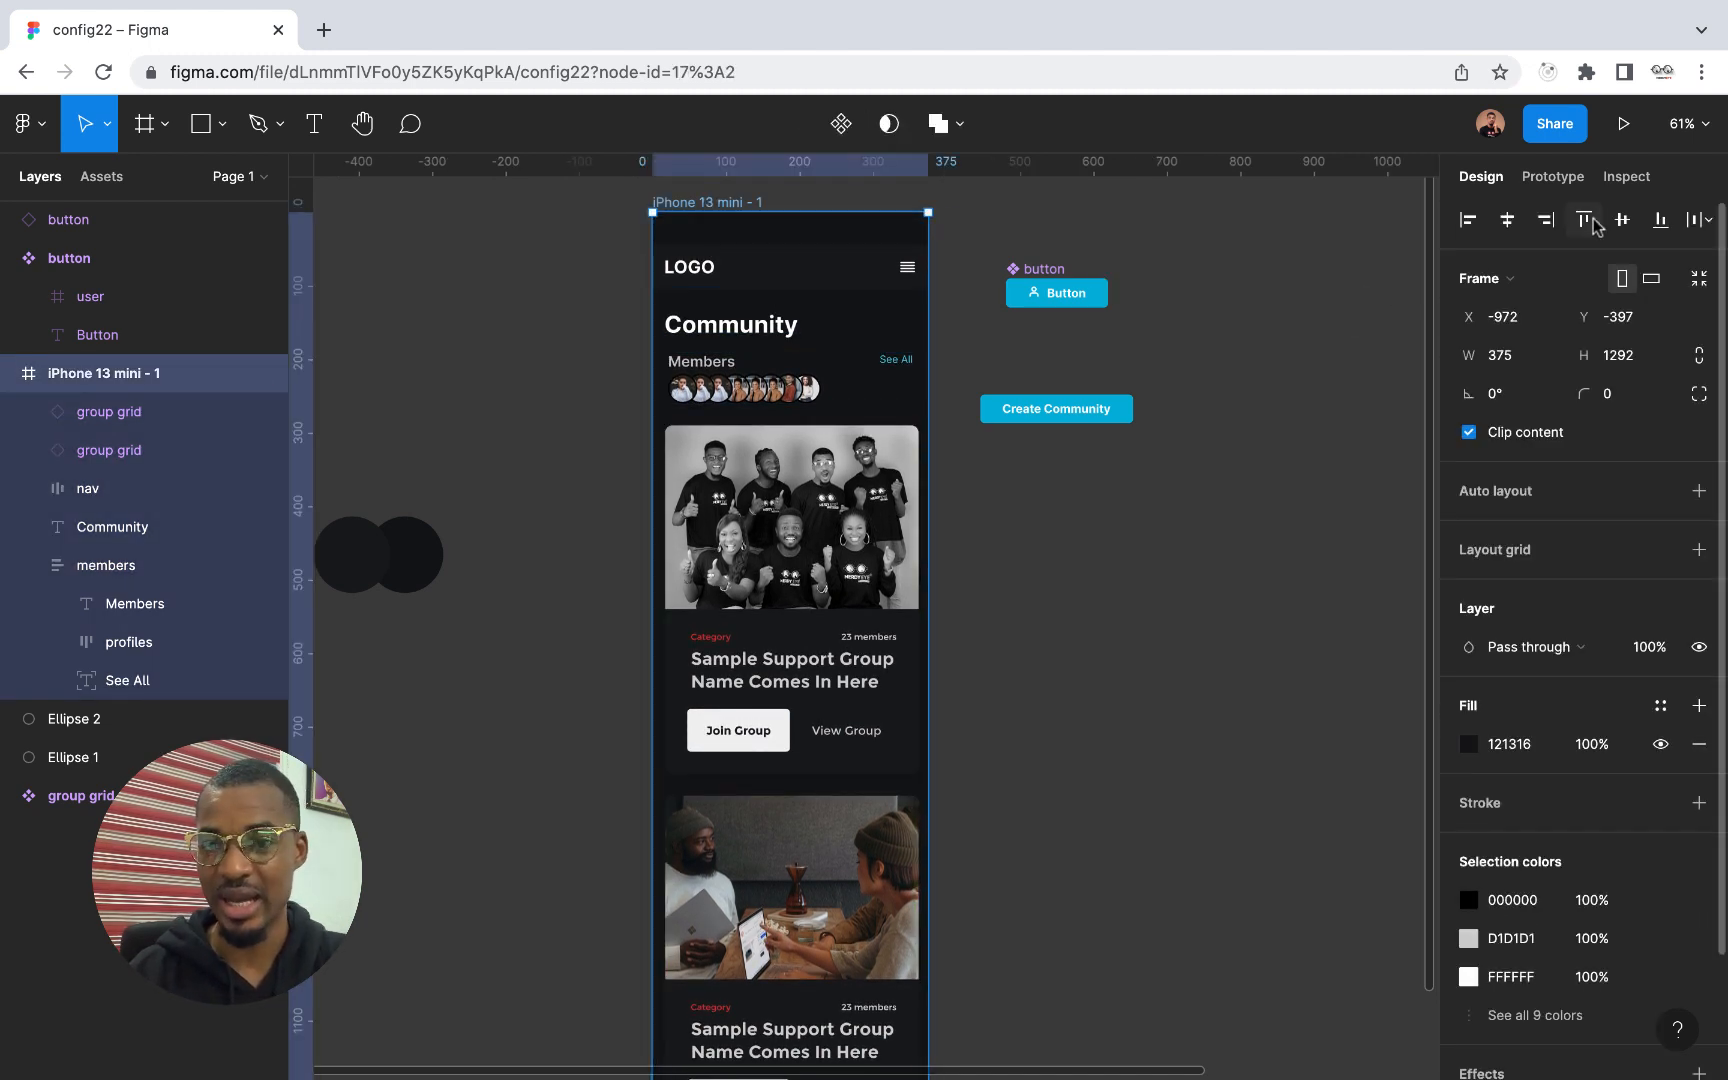
left_click(1624, 127)
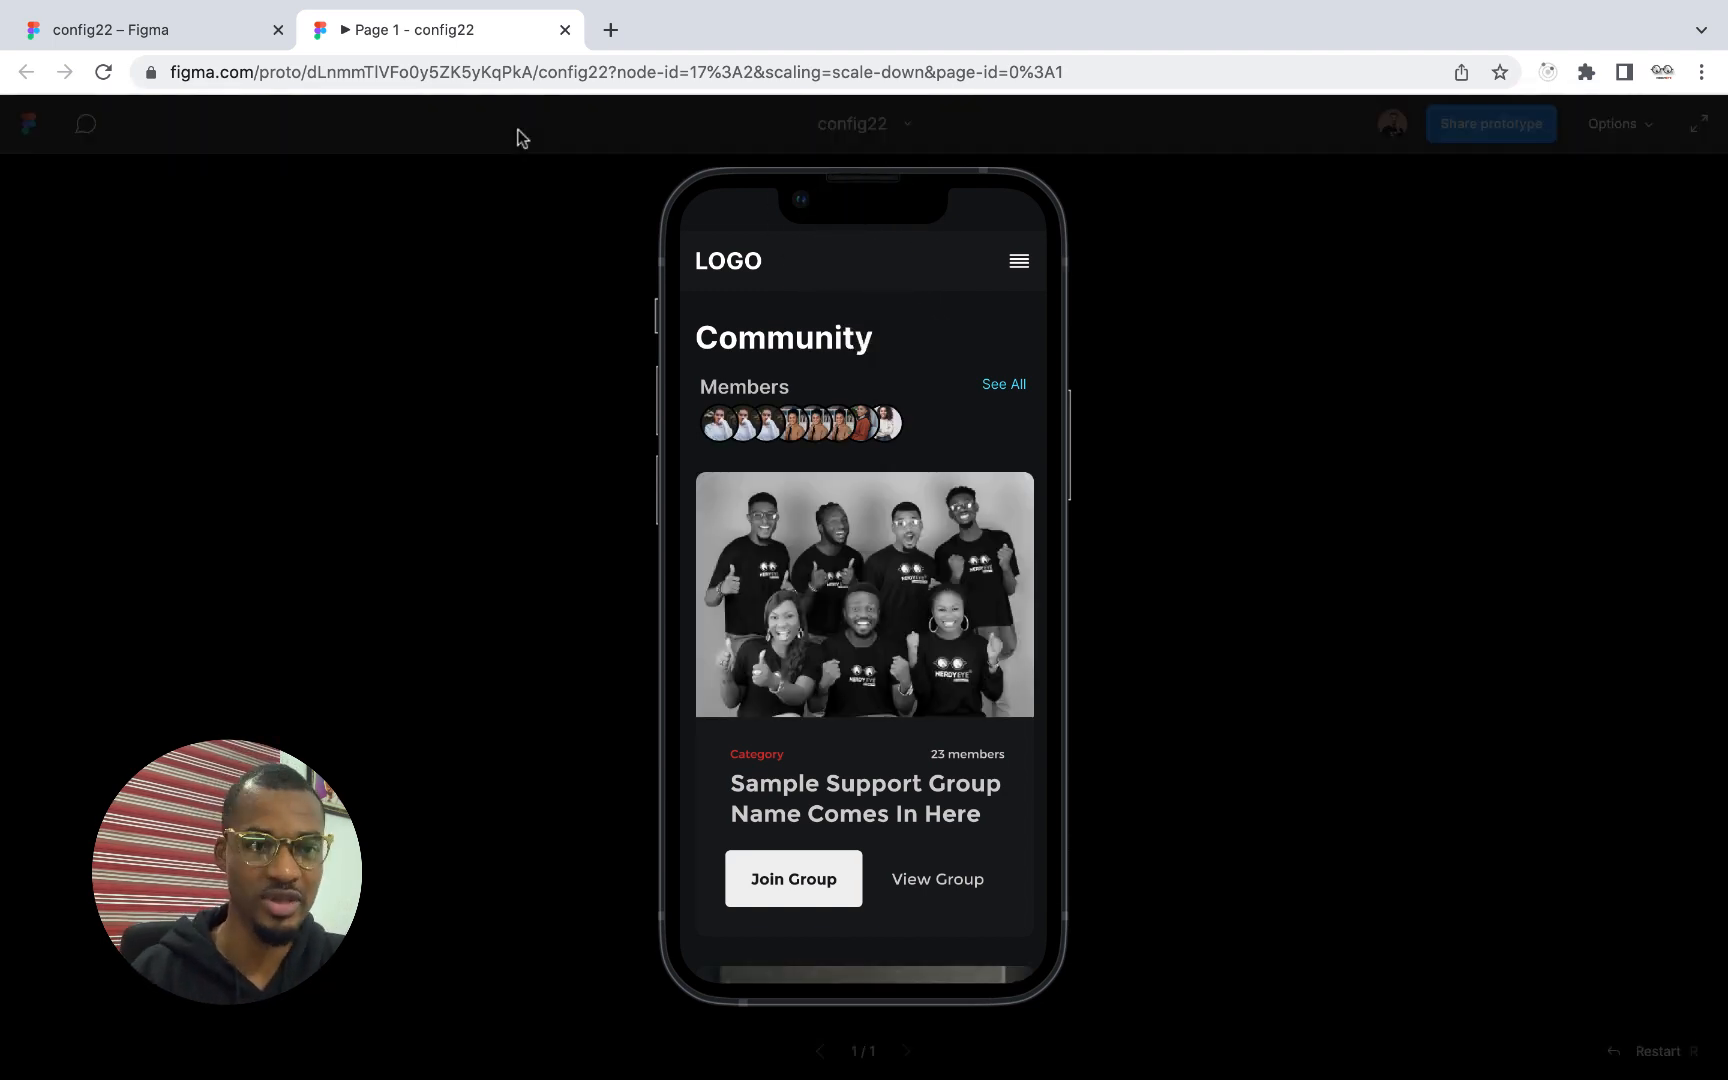
scroll(891, 447, "down", 5)
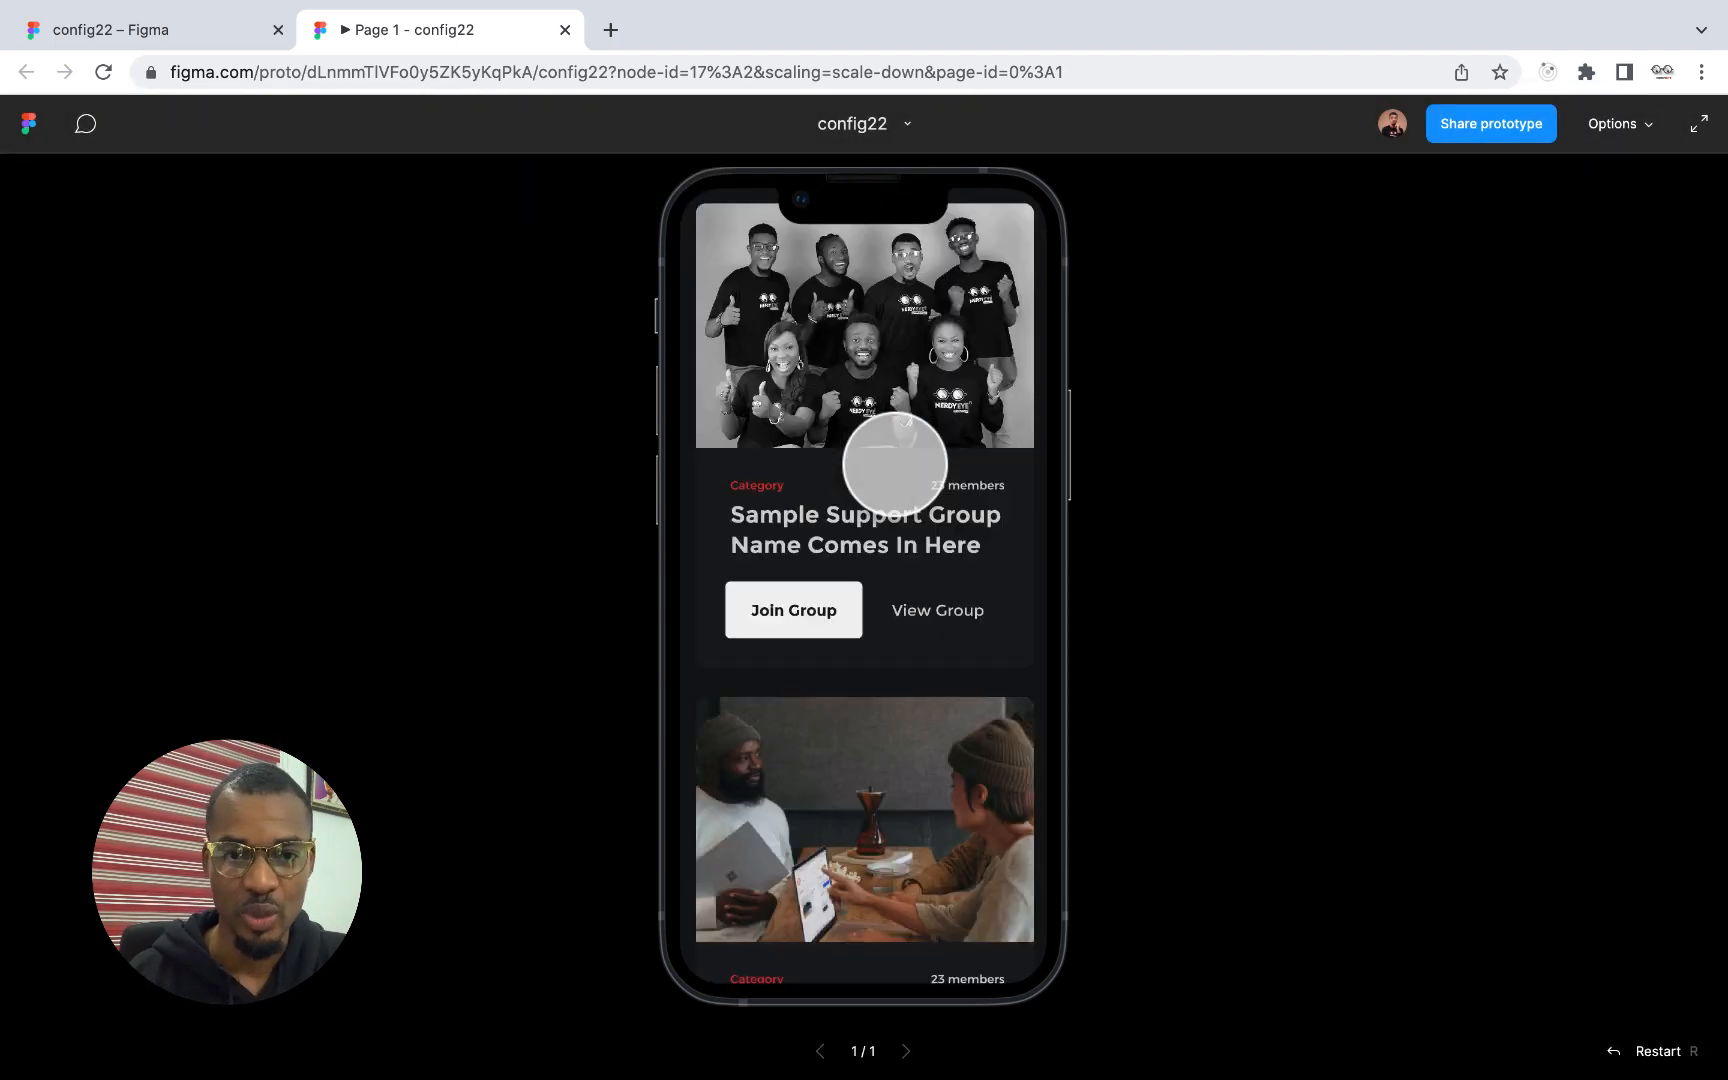
scroll(895, 460, "up", 5)
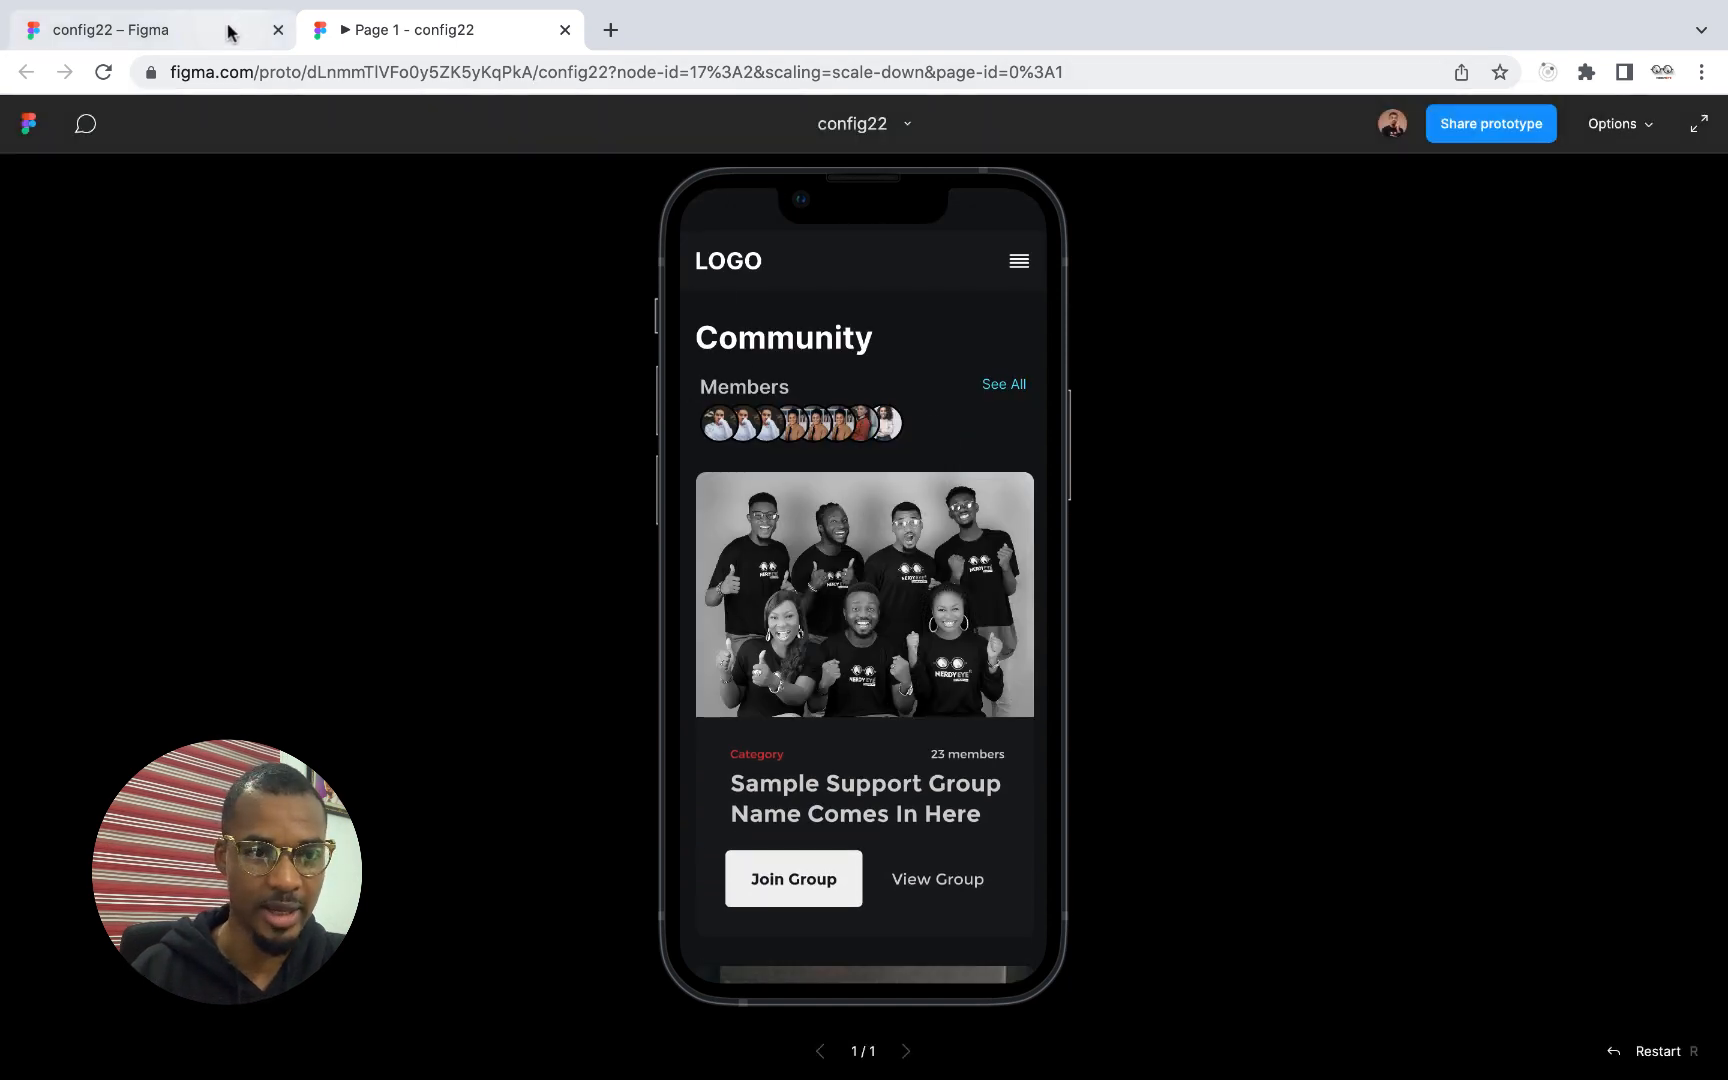
Return to the design file and set the nav bar's top padding to 44
left_click(197, 36)
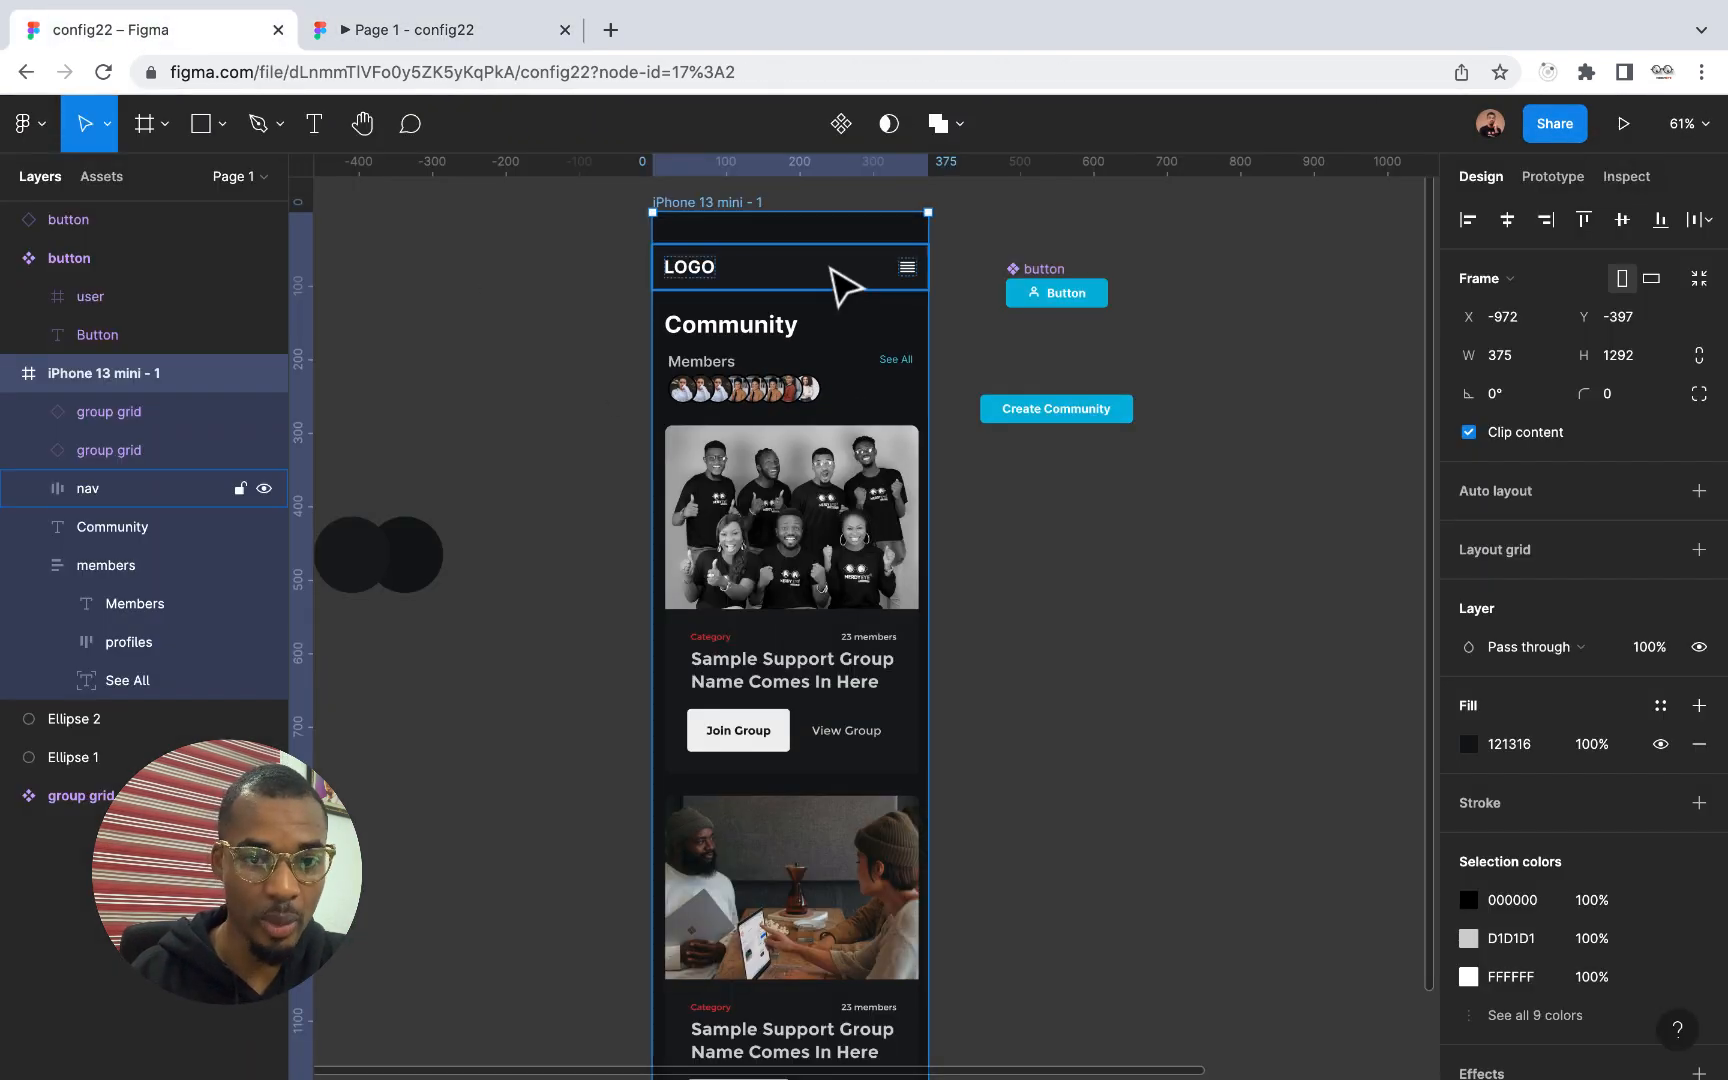
left_click(831, 268)
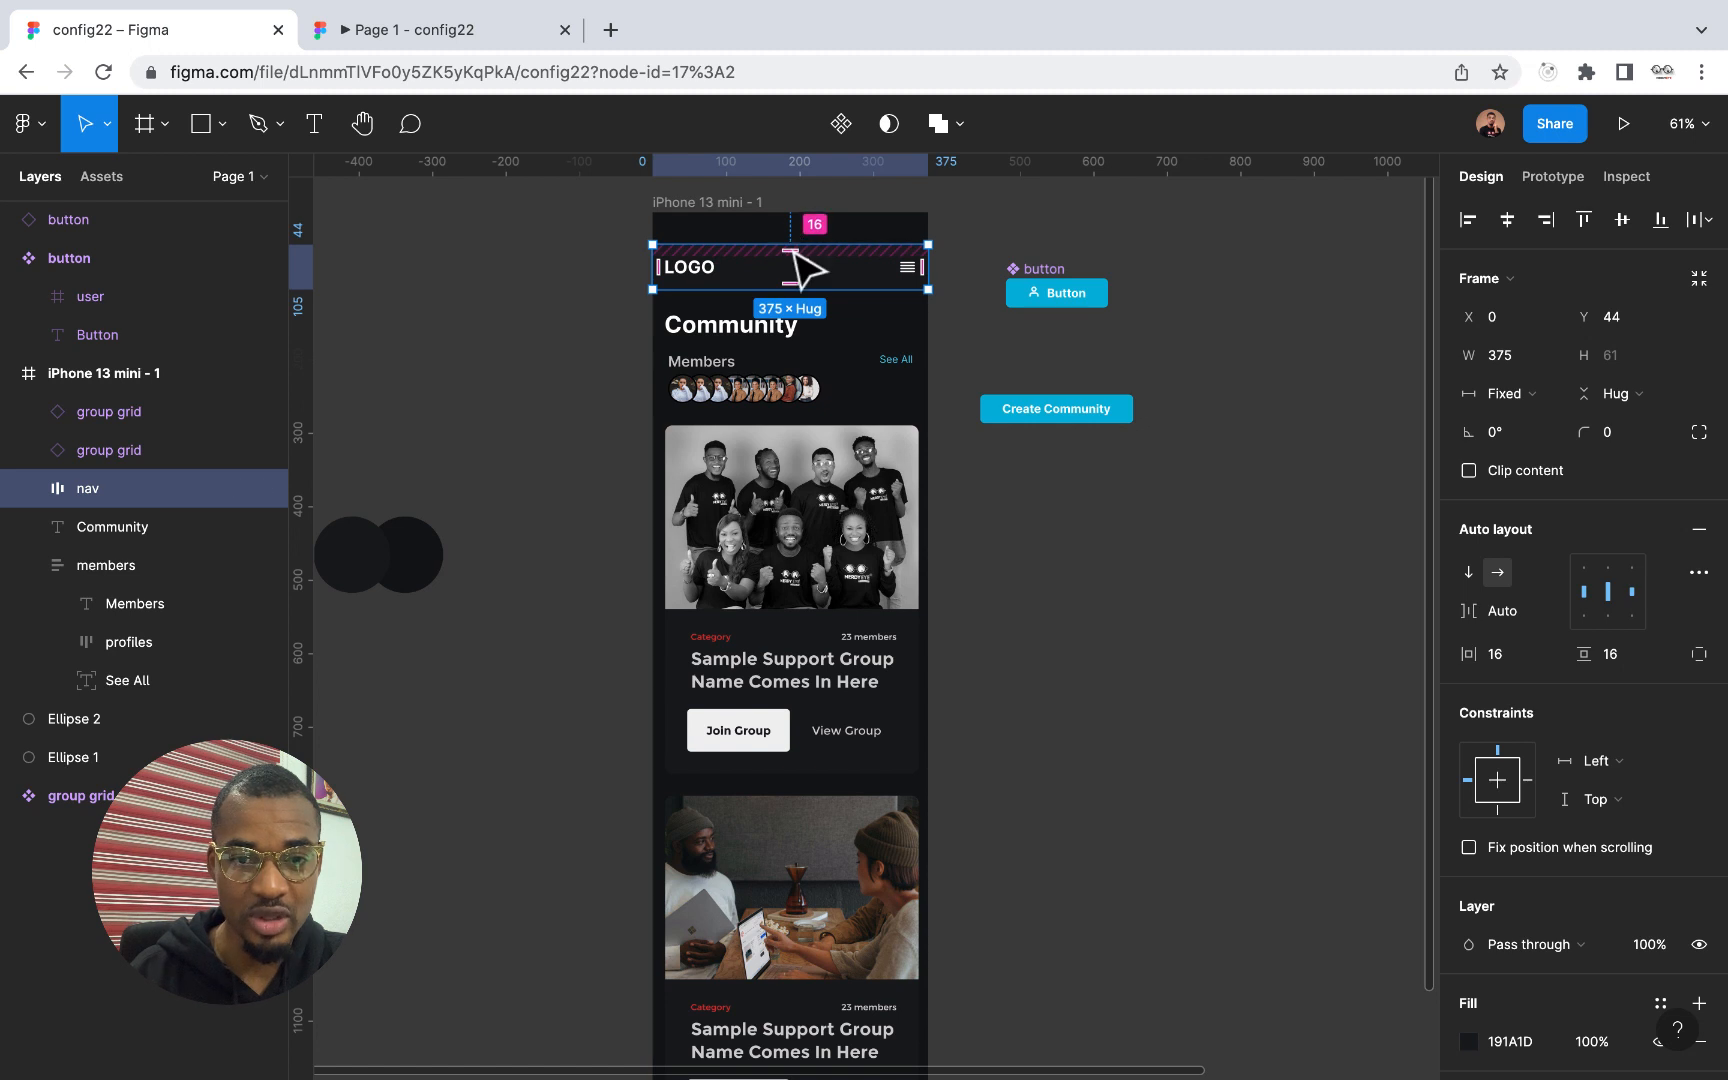
left_click(793, 252)
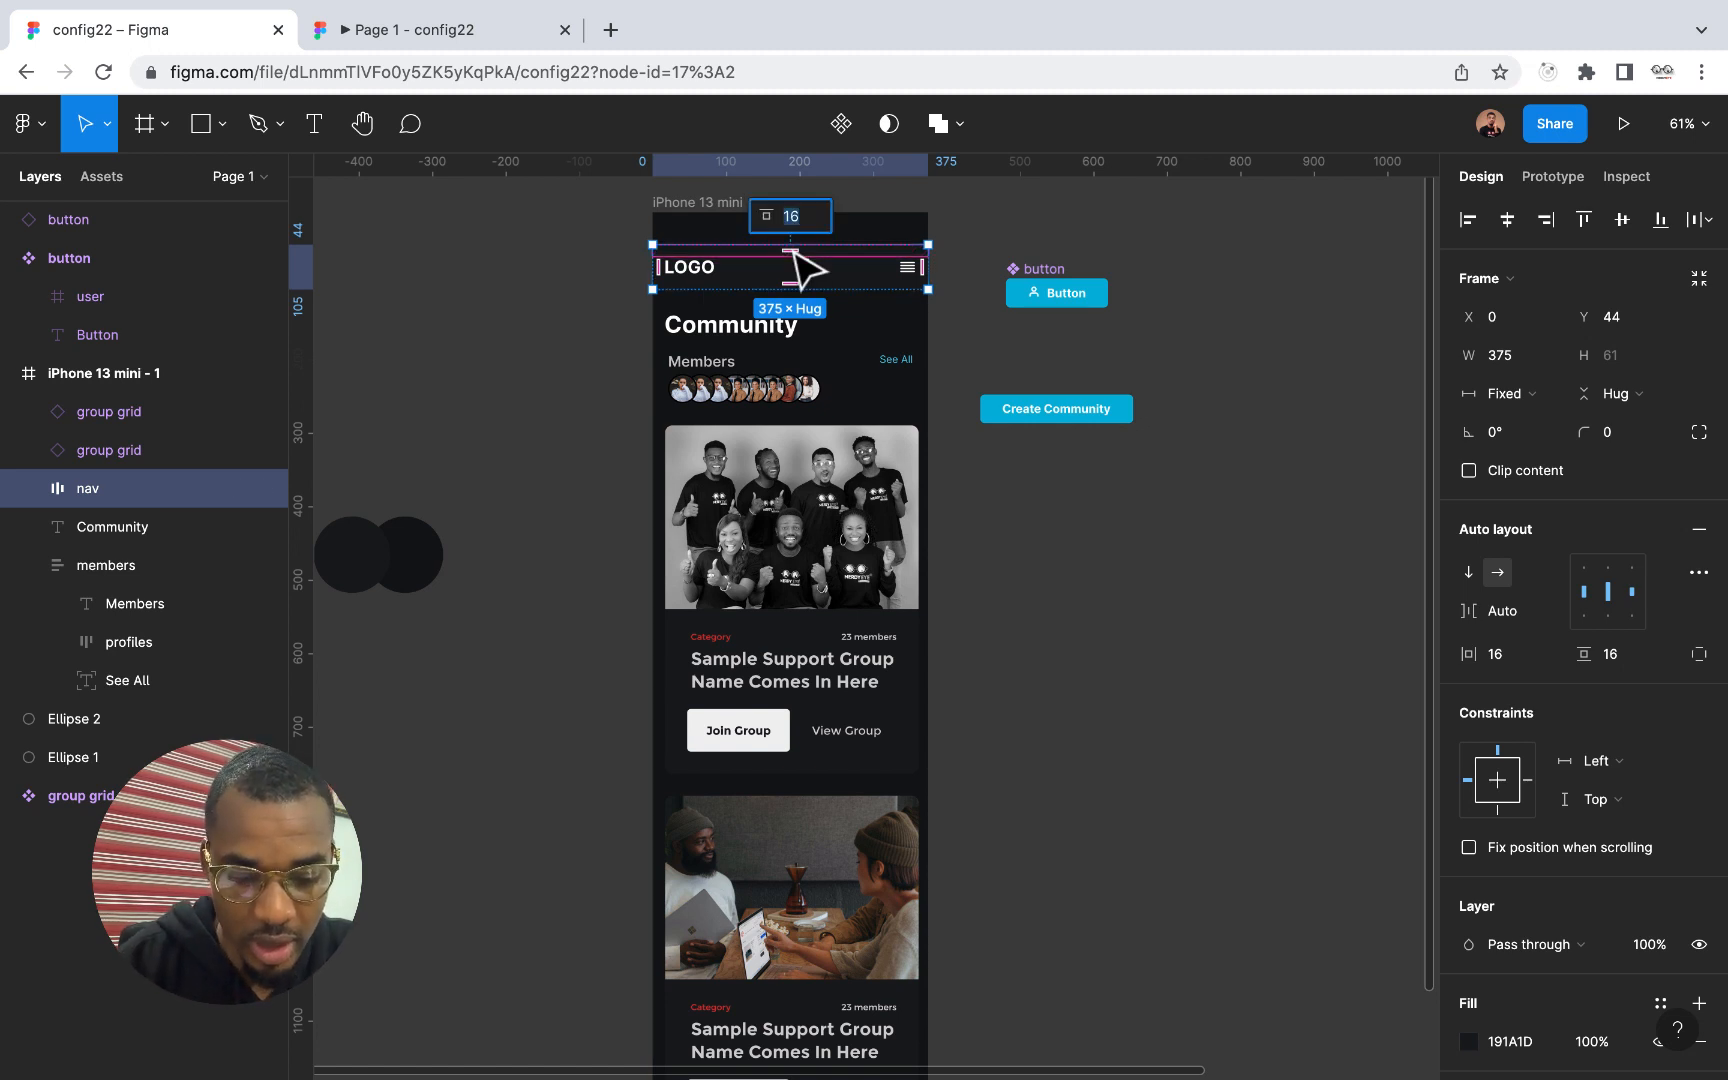
type("44")
key("Return")
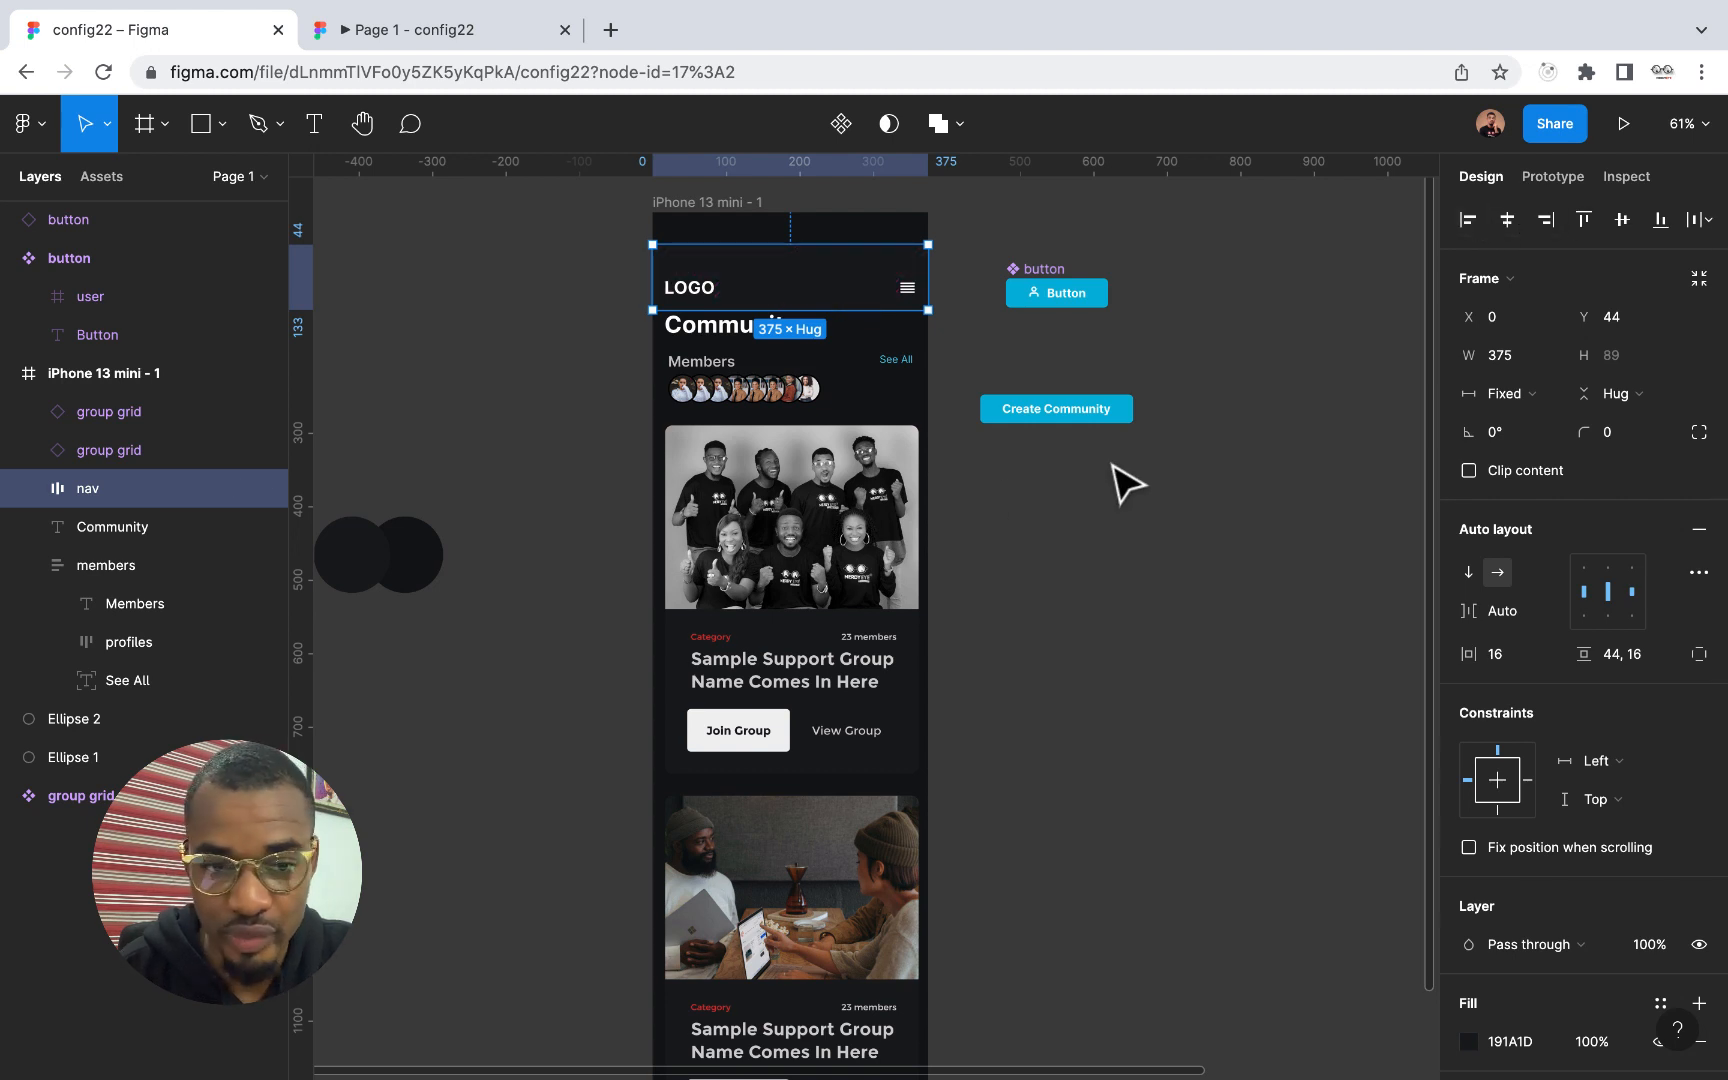
Move the nav bar, Community title, members row and both group cards up together to the phone frame's top edge, and check the prototype
left_click(683, 335, "shift")
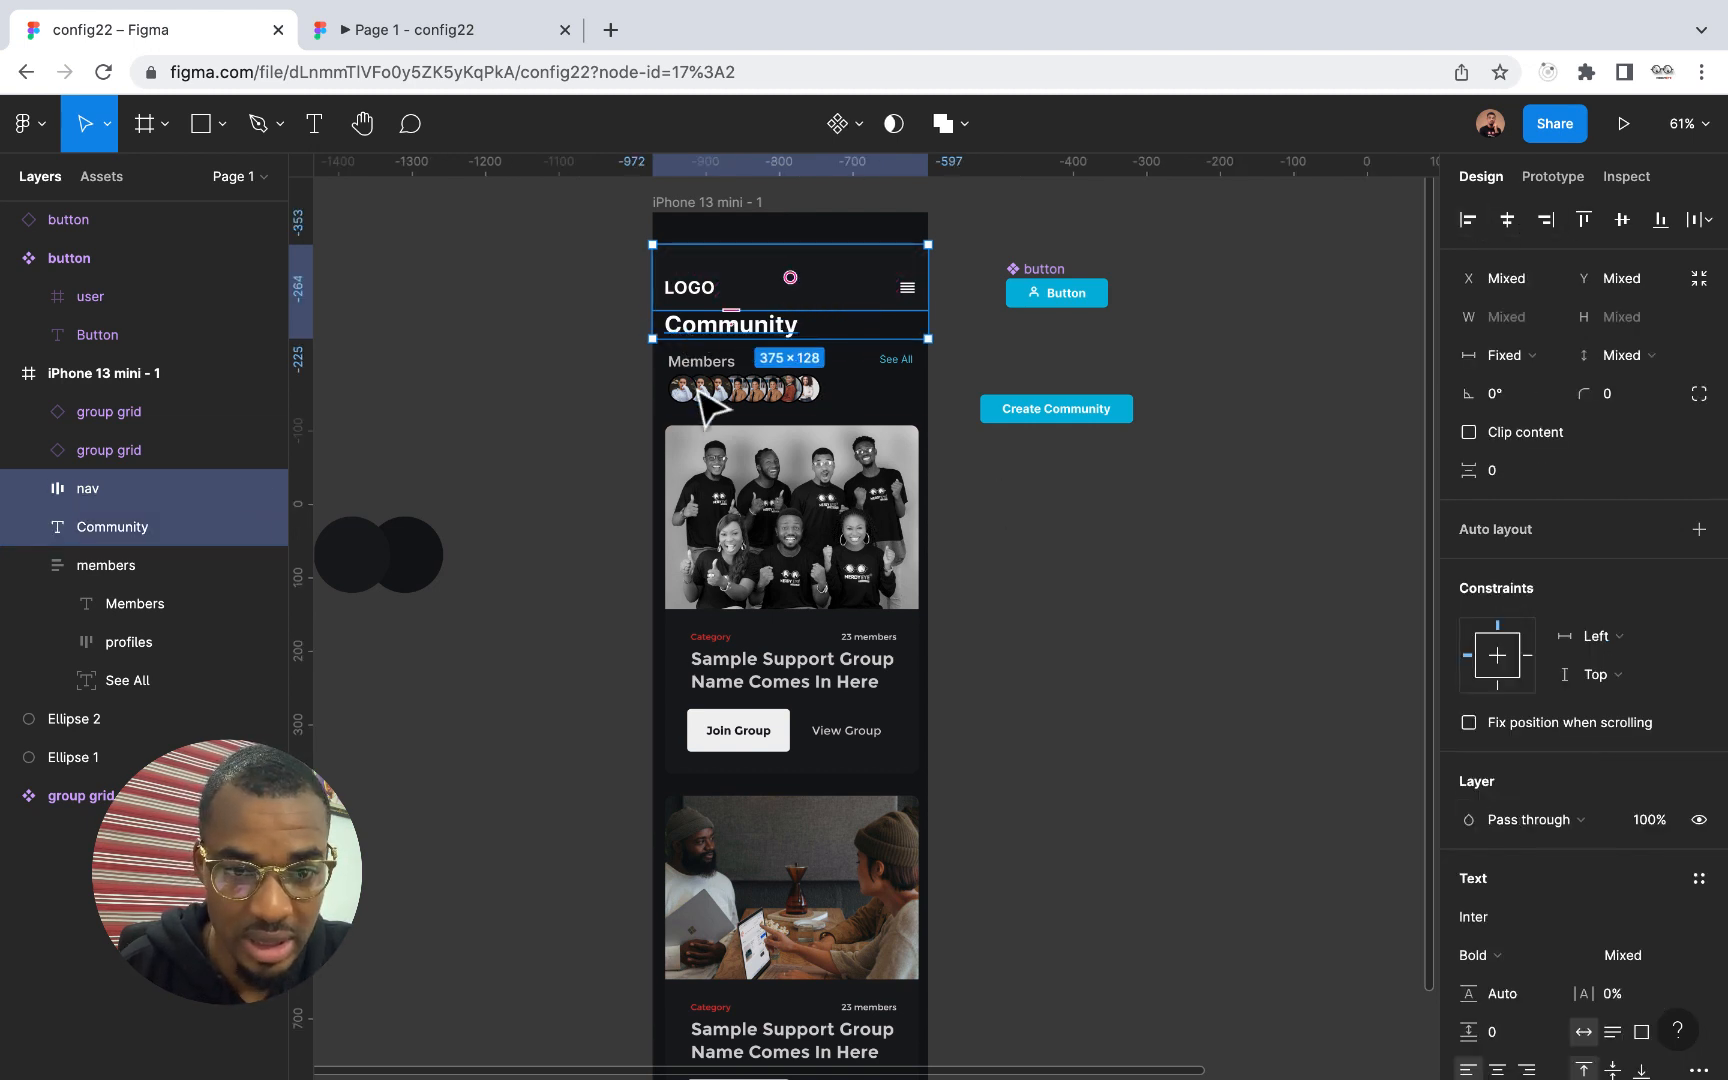
left_click(697, 388, "shift")
left_click(722, 490, "shift")
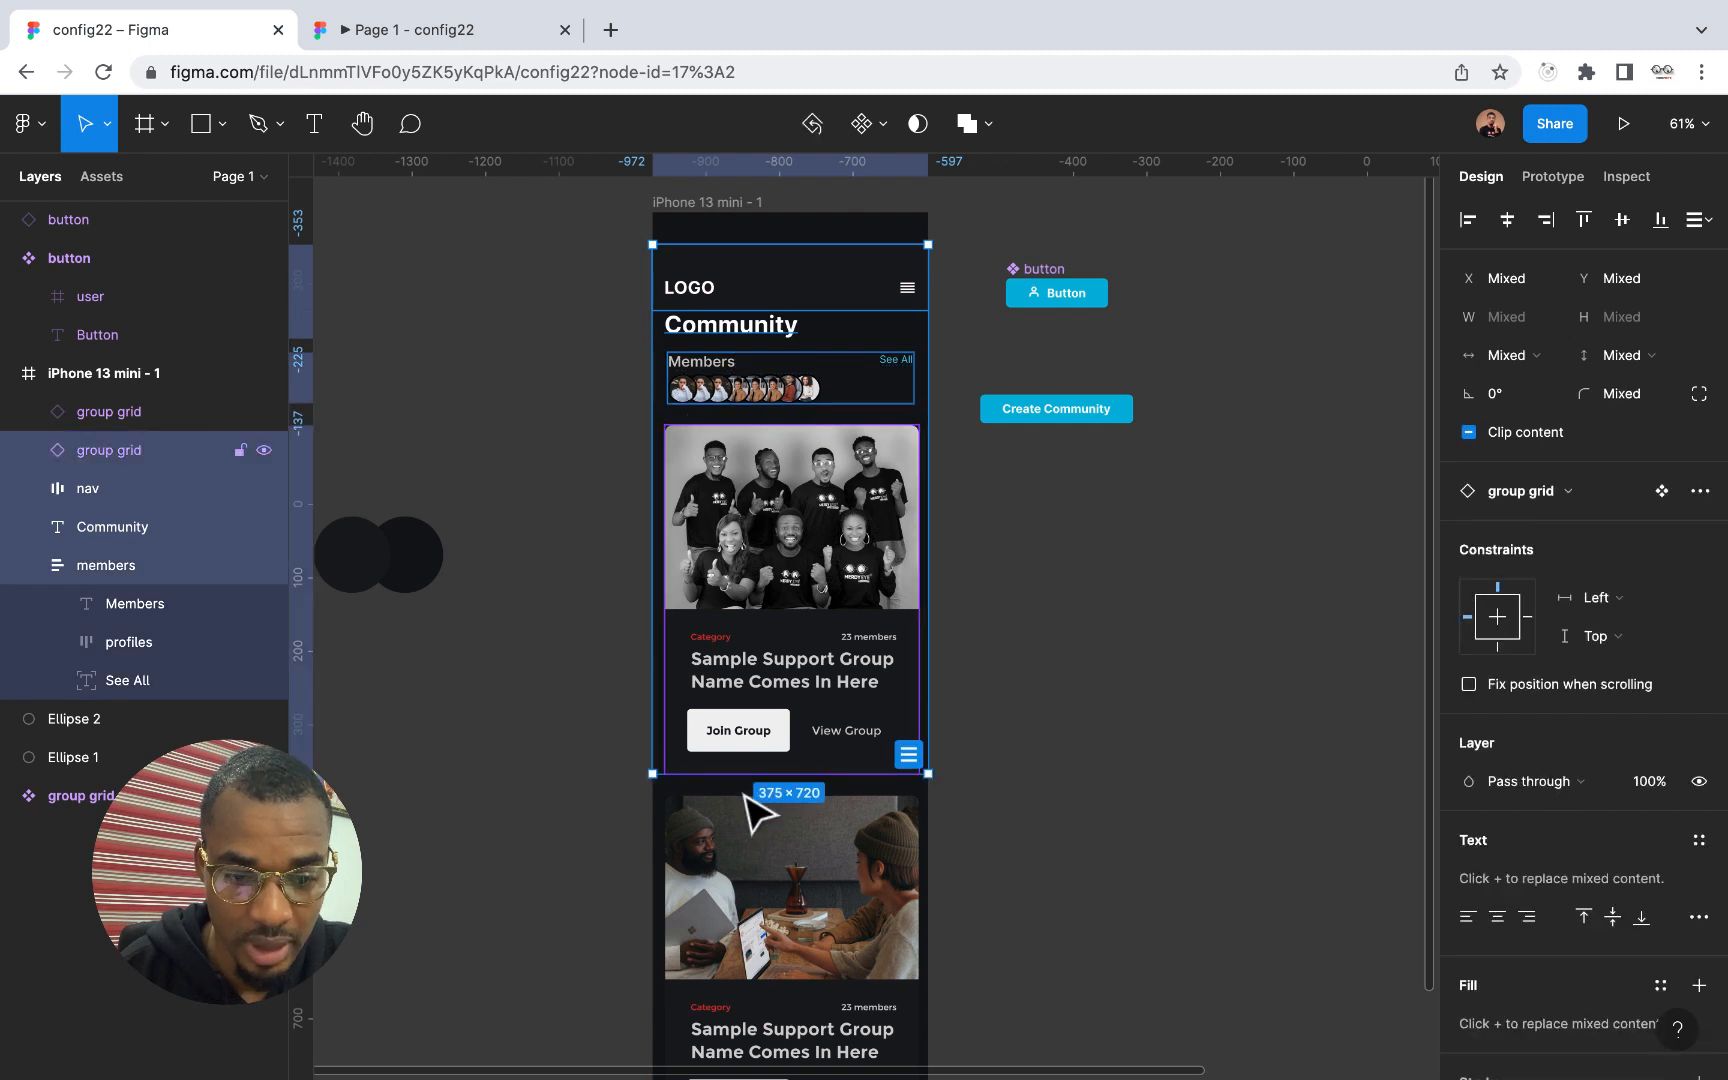
left_click(763, 850, "shift")
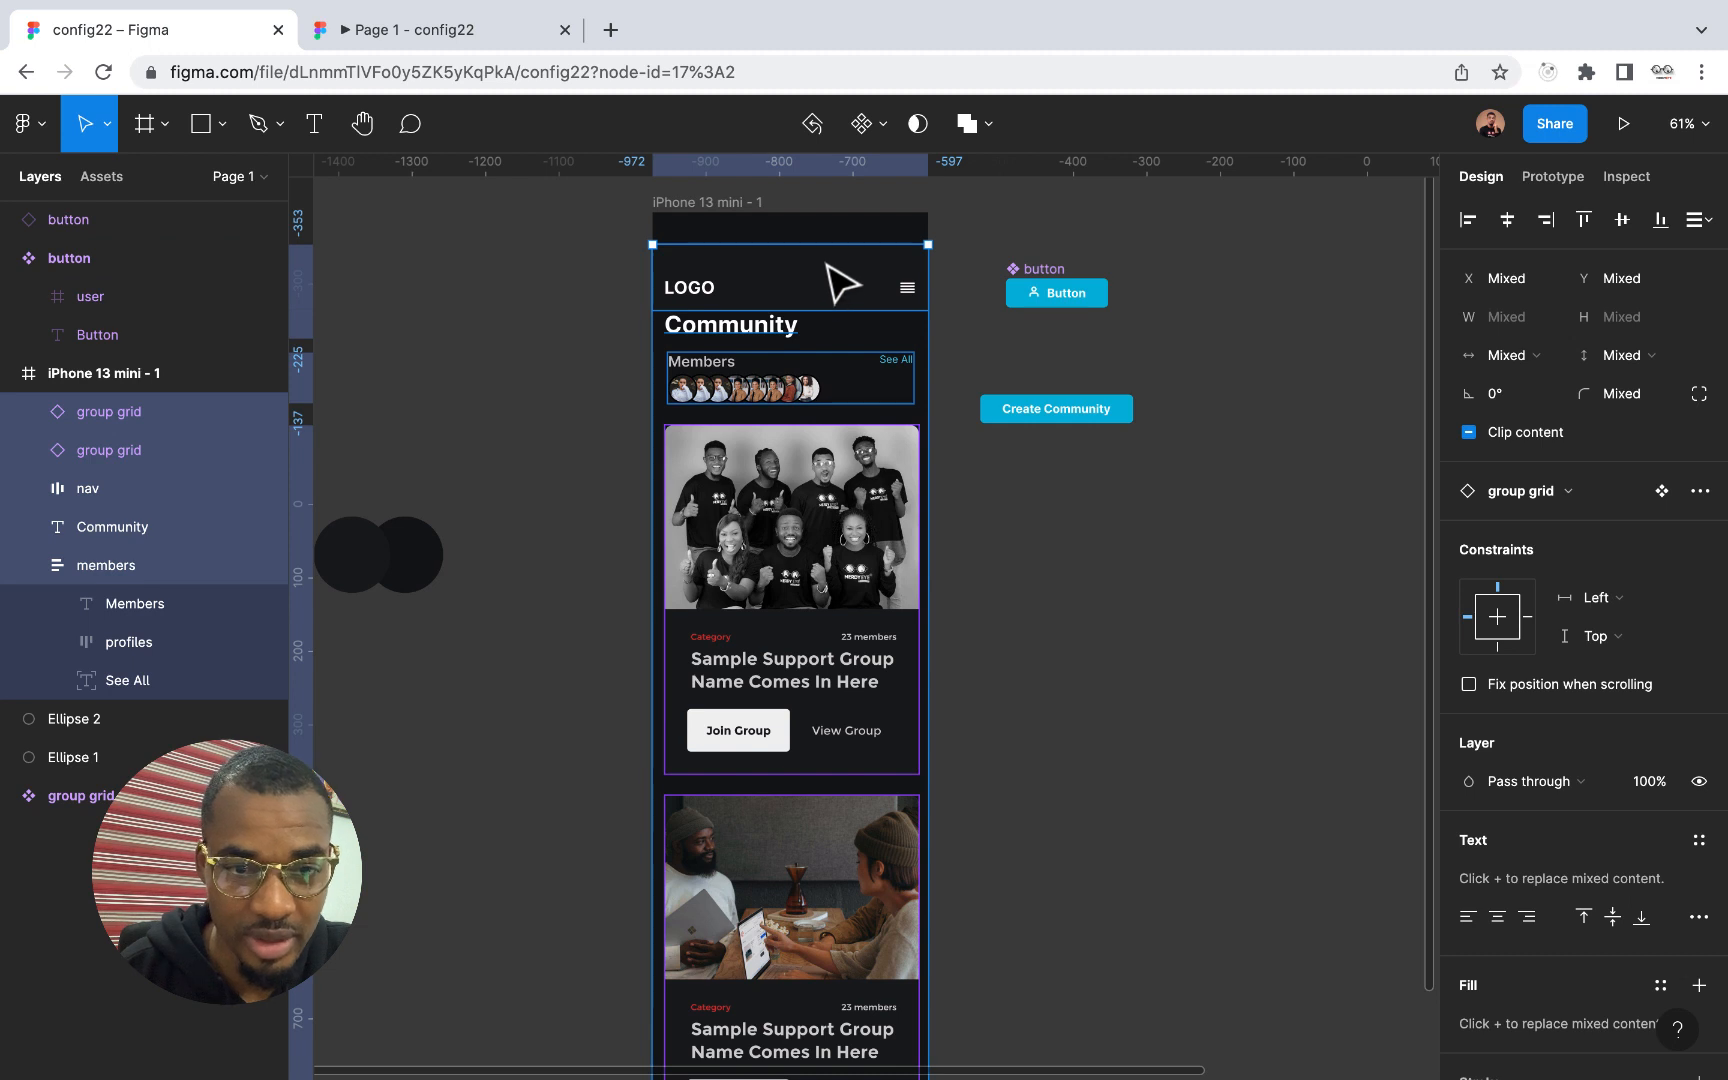
left_click_drag(837, 283, 826, 251)
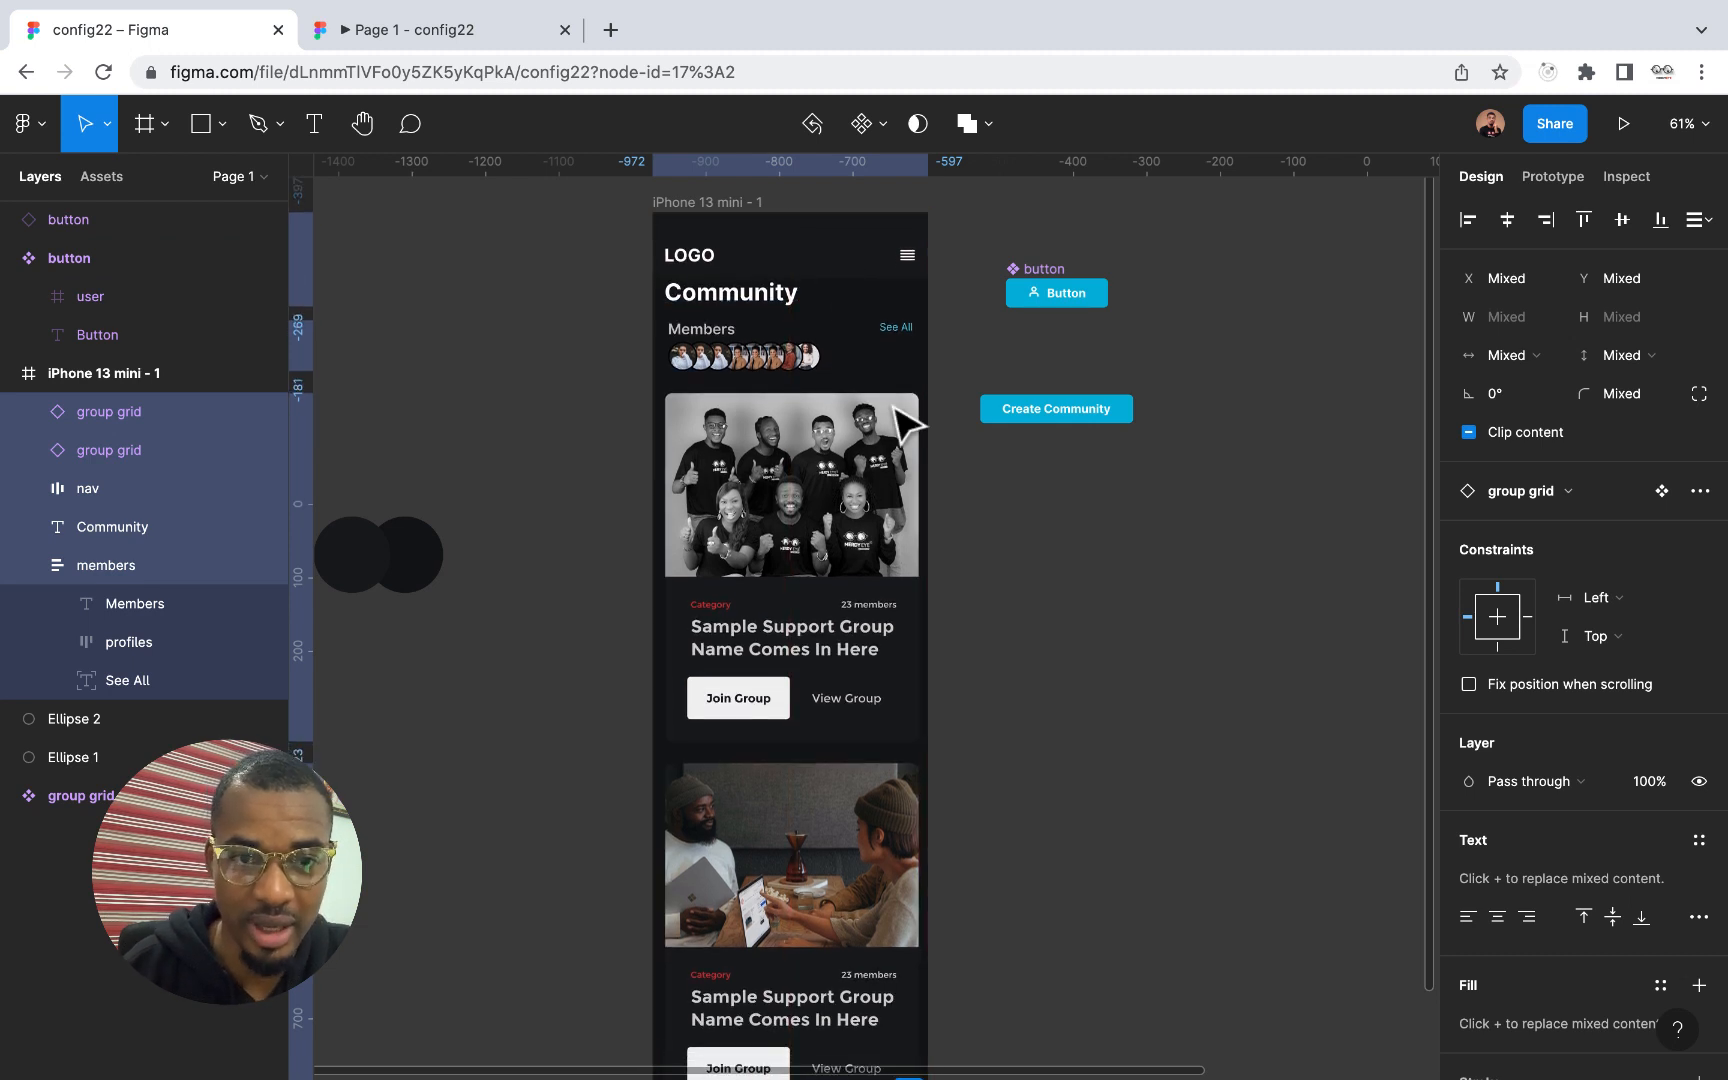
left_click(424, 28)
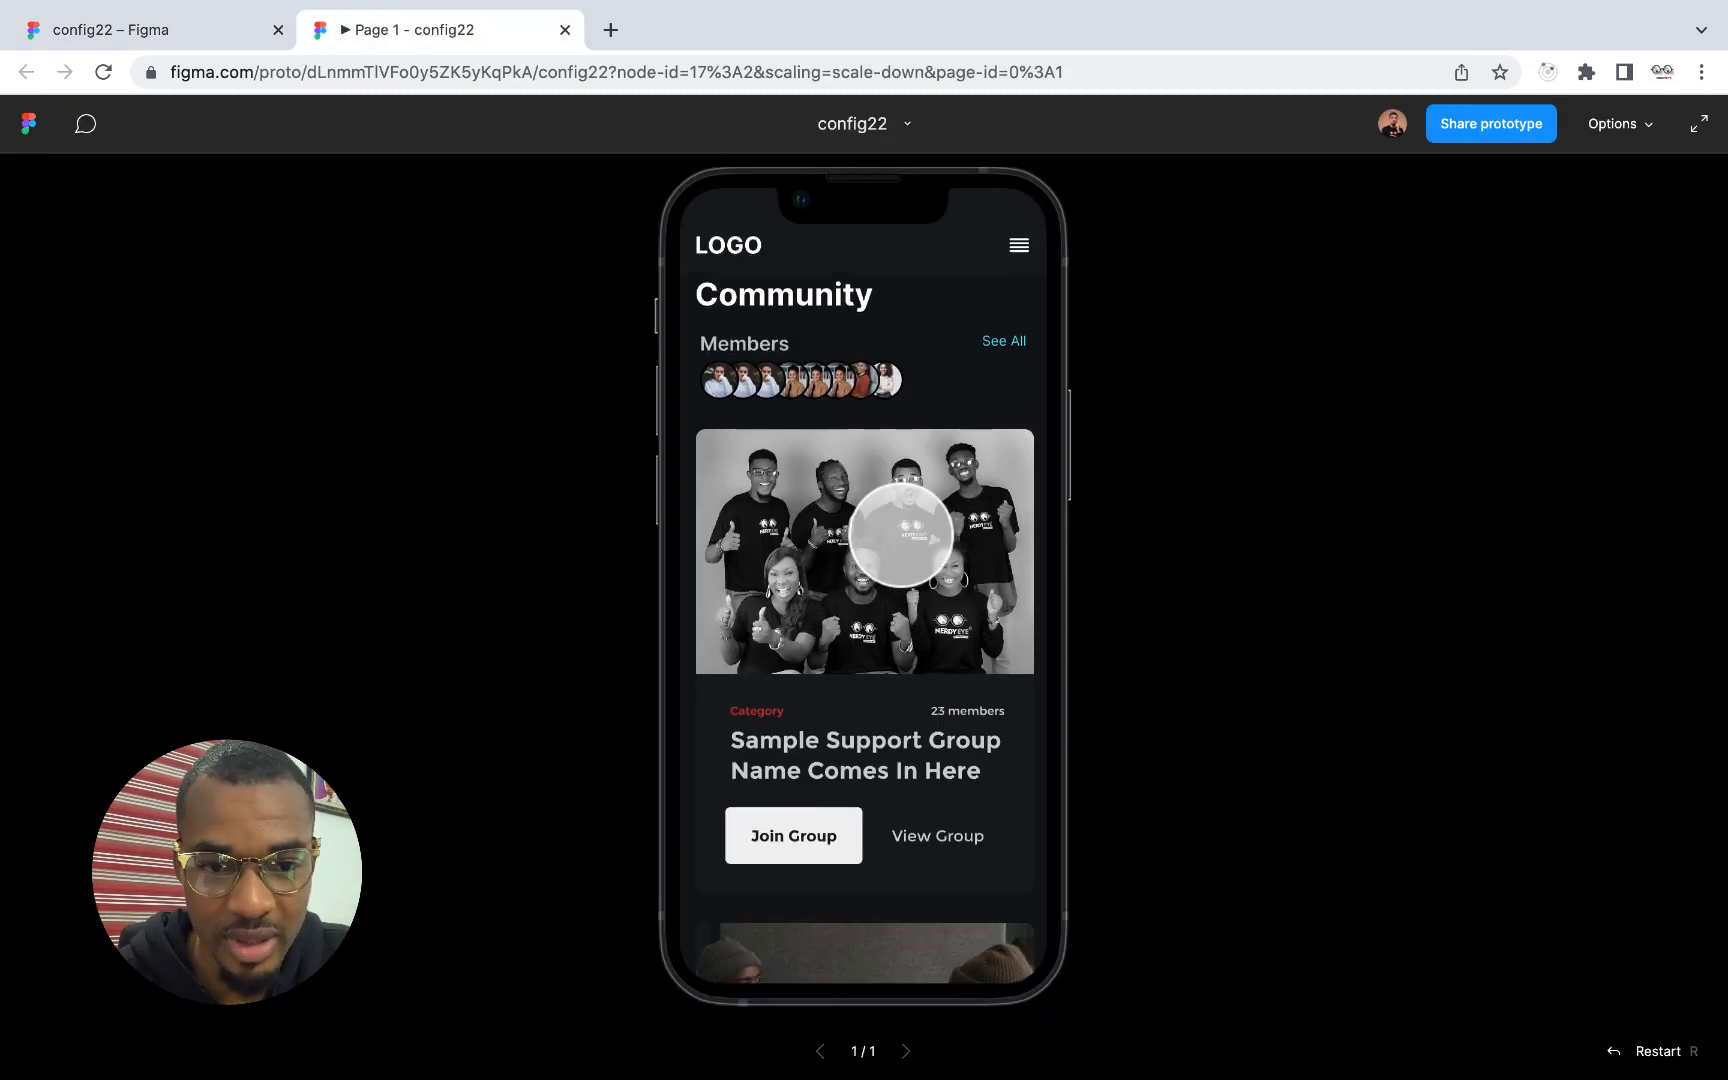
Move the Community title, members row and both group cards down together by 30 px below the nav bar
left_click(182, 27)
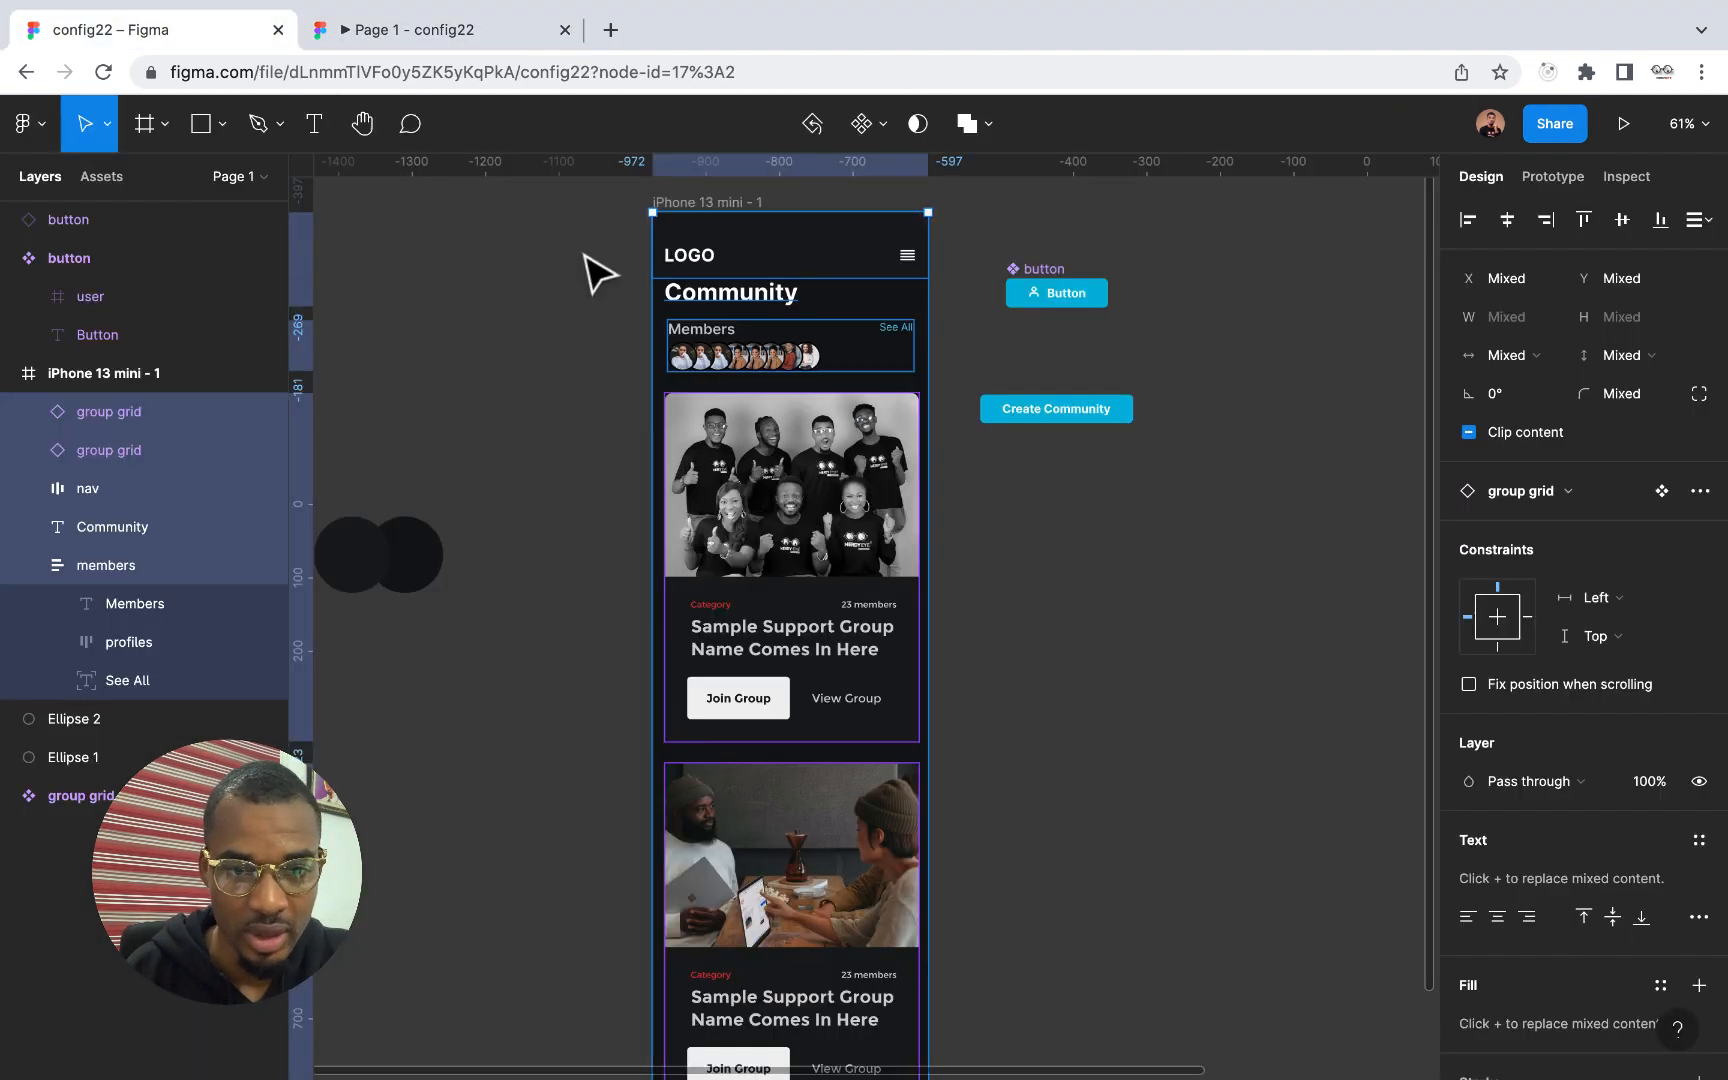
left_click(745, 300)
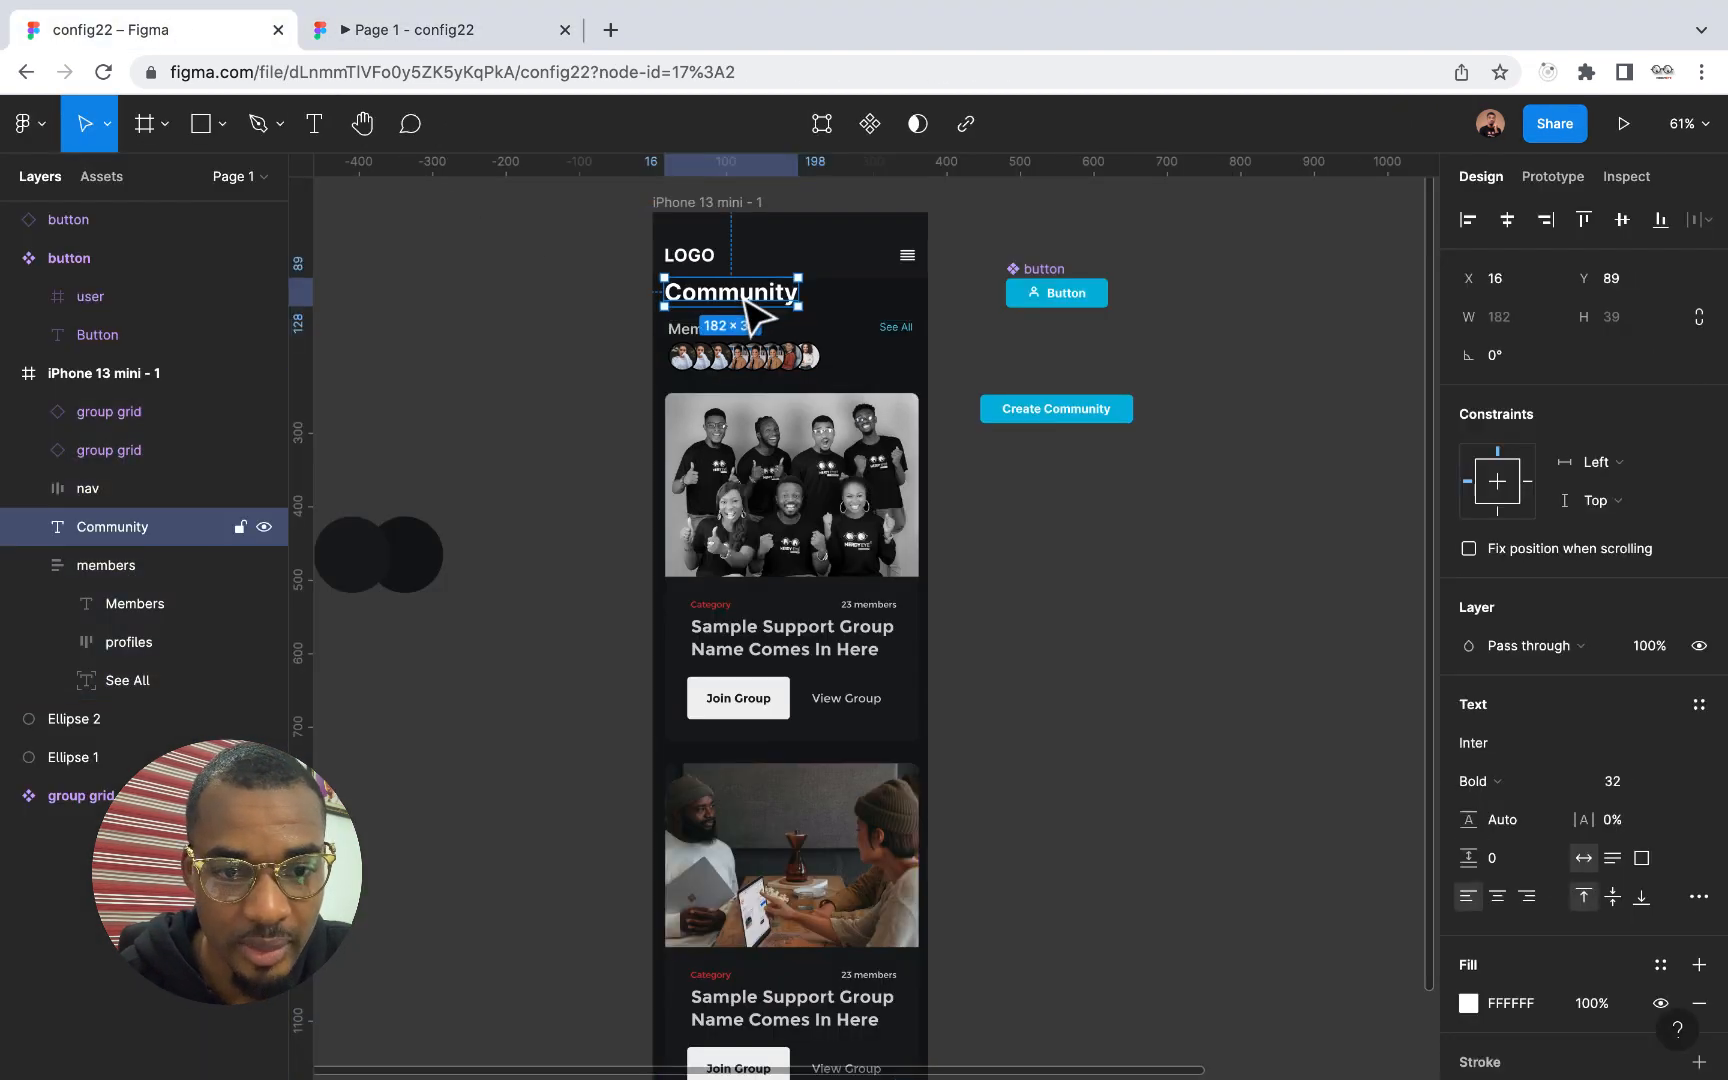
left_click(800, 370, "shift")
left_click(805, 410, "shift")
left_click(778, 855, "shift")
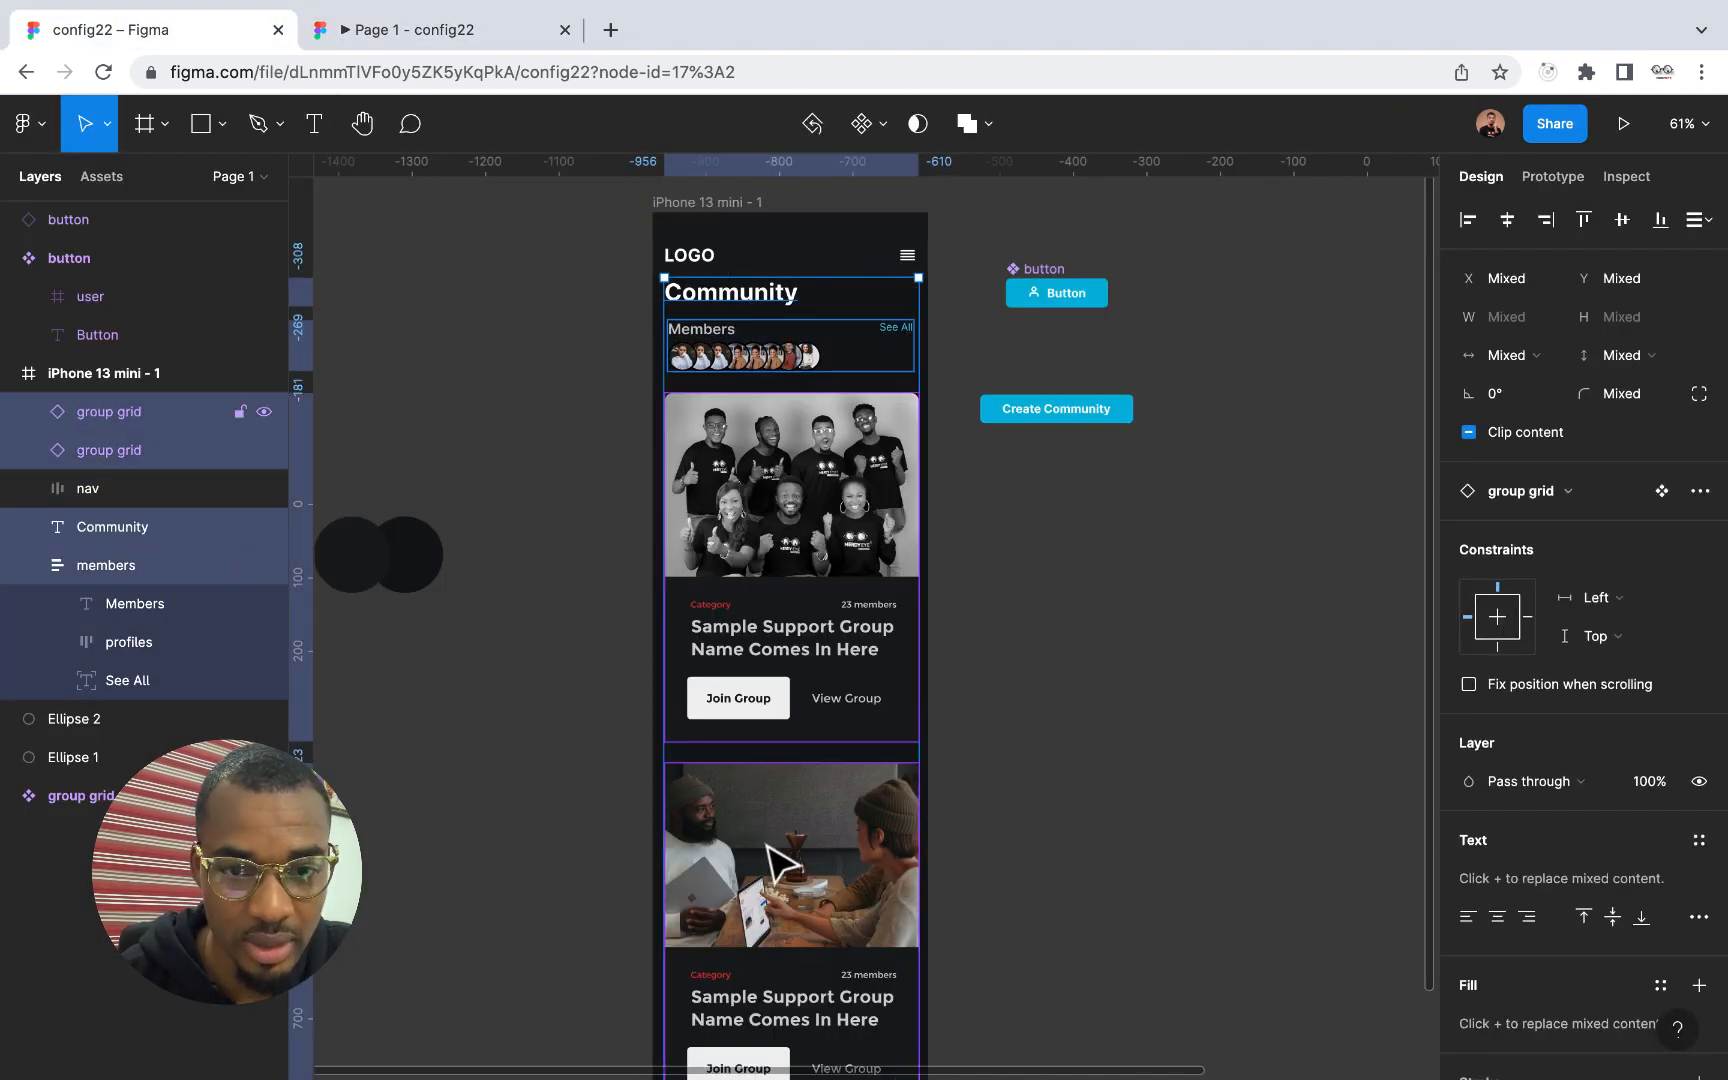
key("shift+Down")
key("shift+Down")
key("shift+Down")
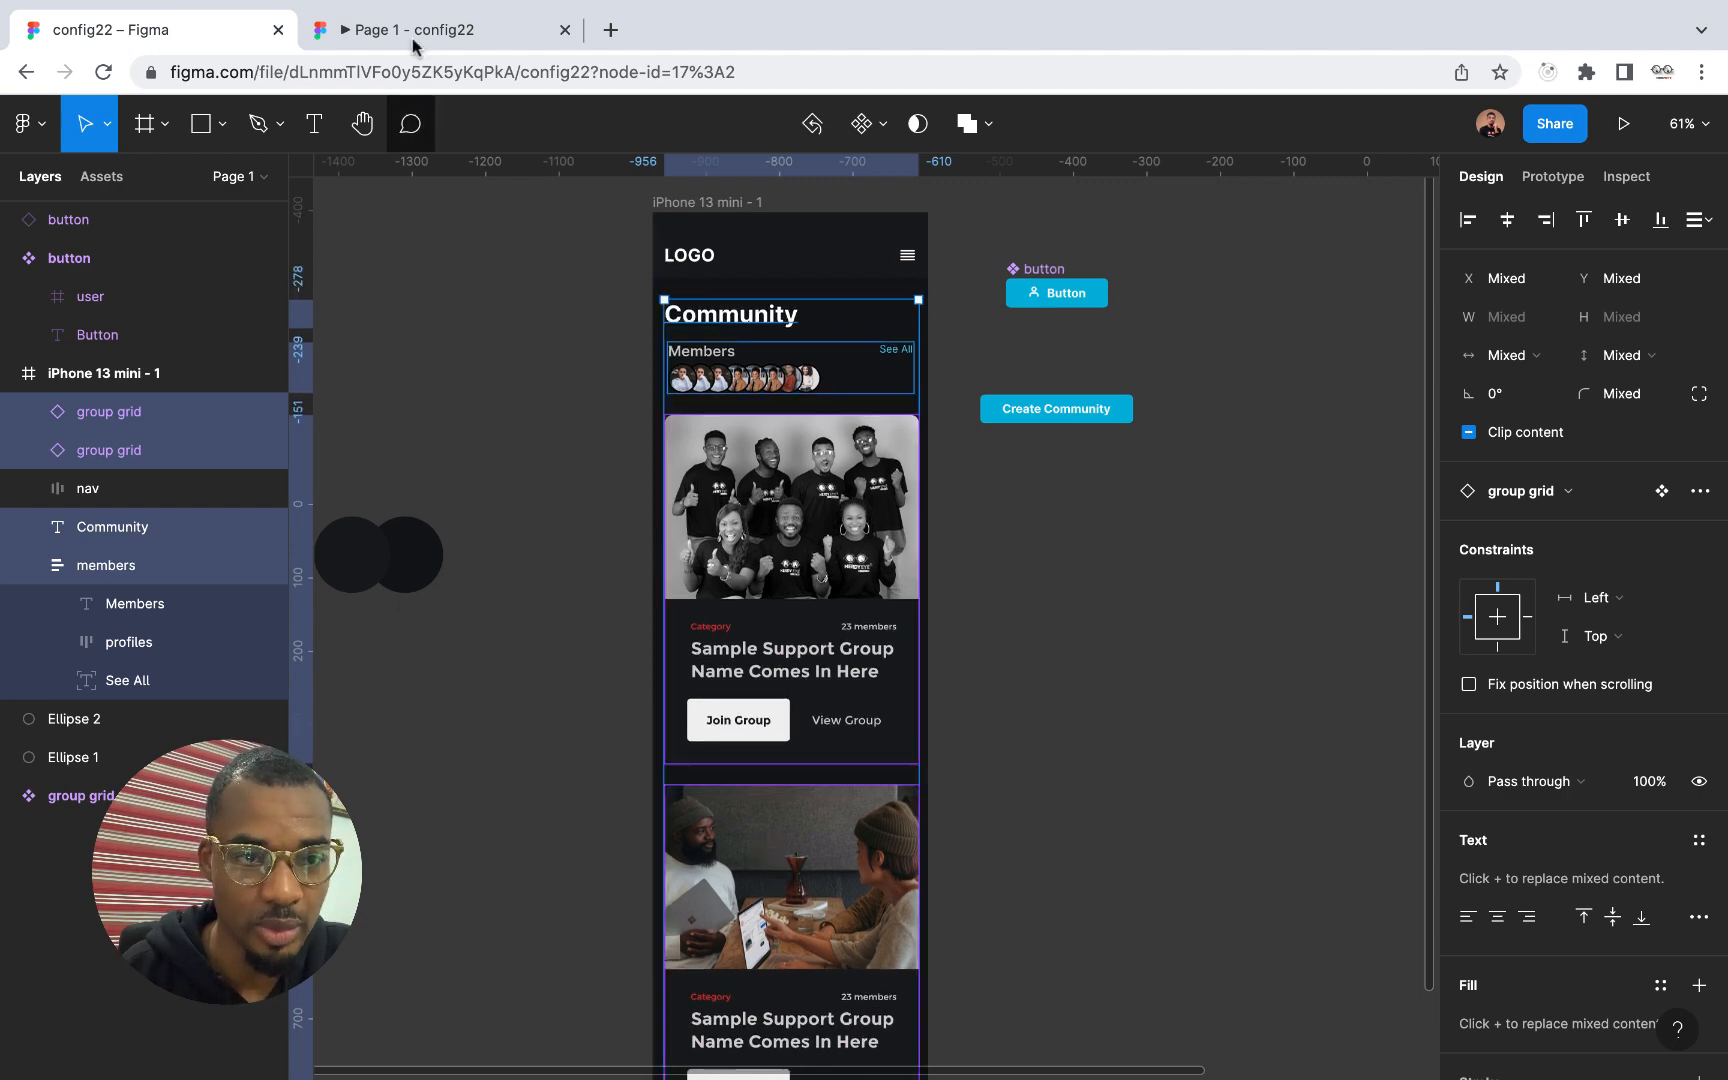
Look through the Community screen's new spacing and scrolling in the prototype preview
left_click(411, 33)
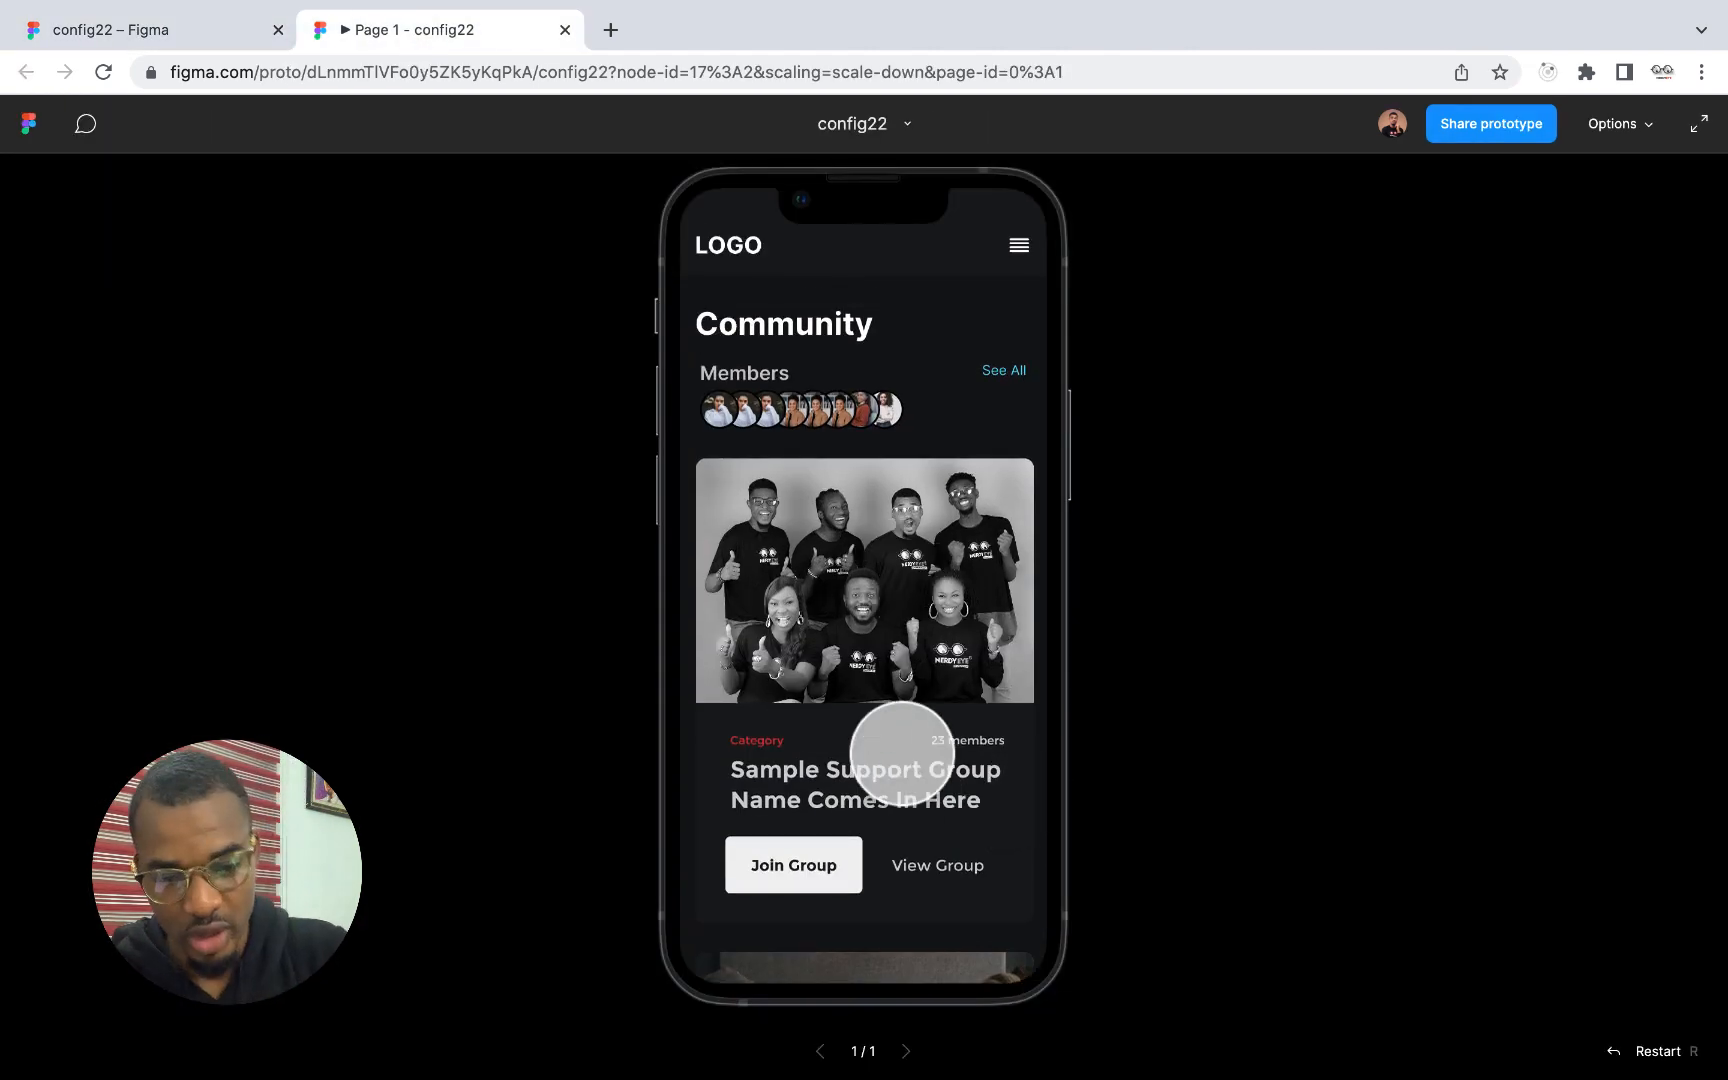
scroll(901, 755, "down", 5)
scroll(901, 755, "up", 5)
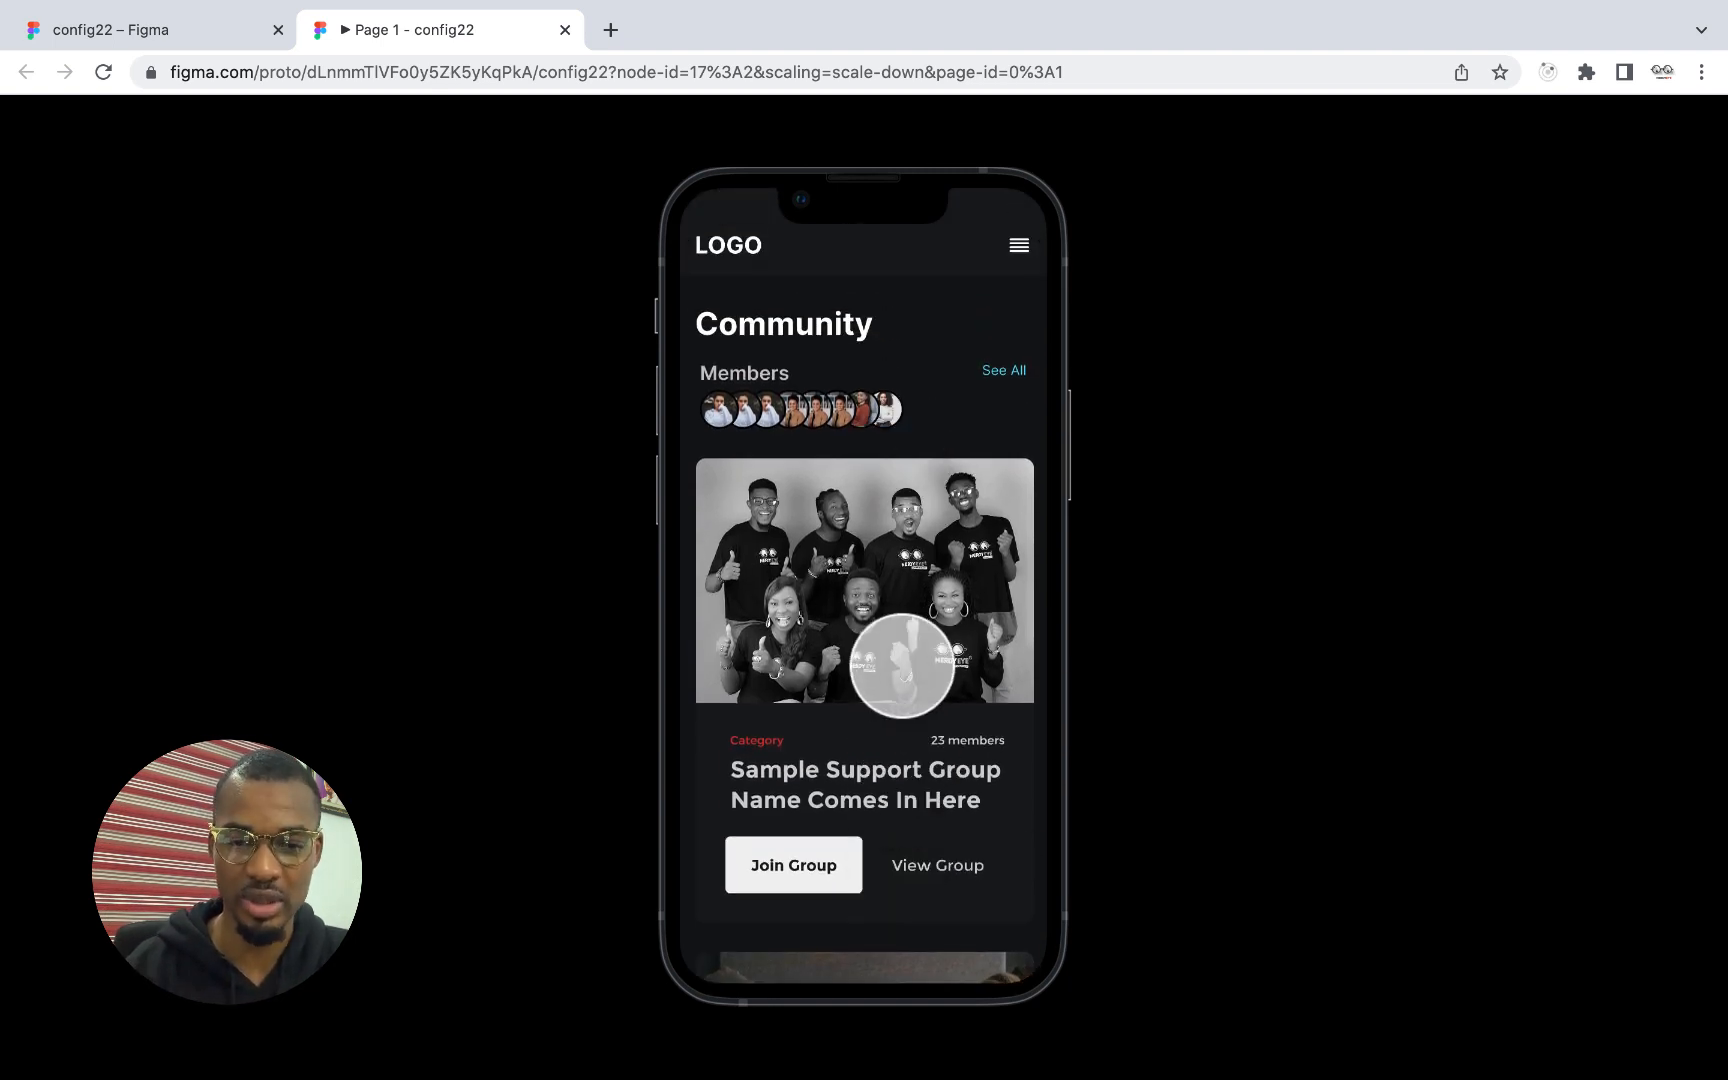
scroll(911, 688, "down", 3)
scroll(911, 688, "up", 3)
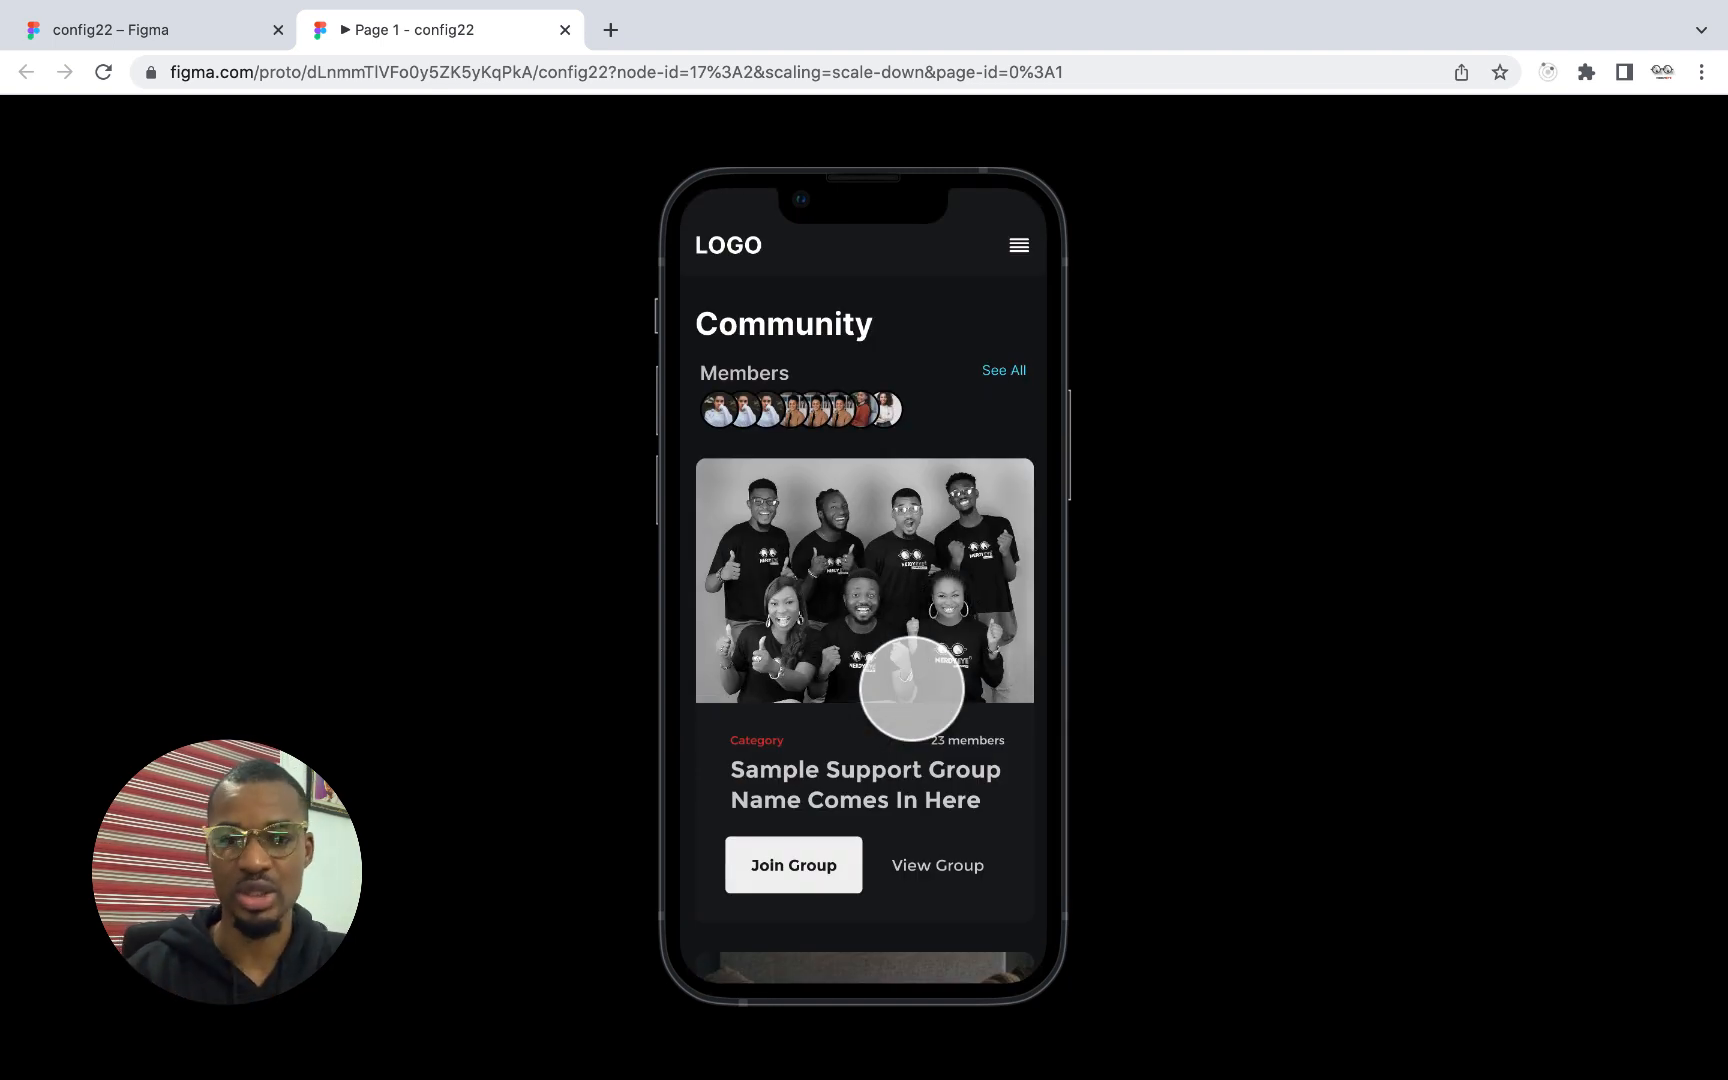
Wrap the two group cards in a vertical auto layout with 20 px spacing between items
left_click(165, 32)
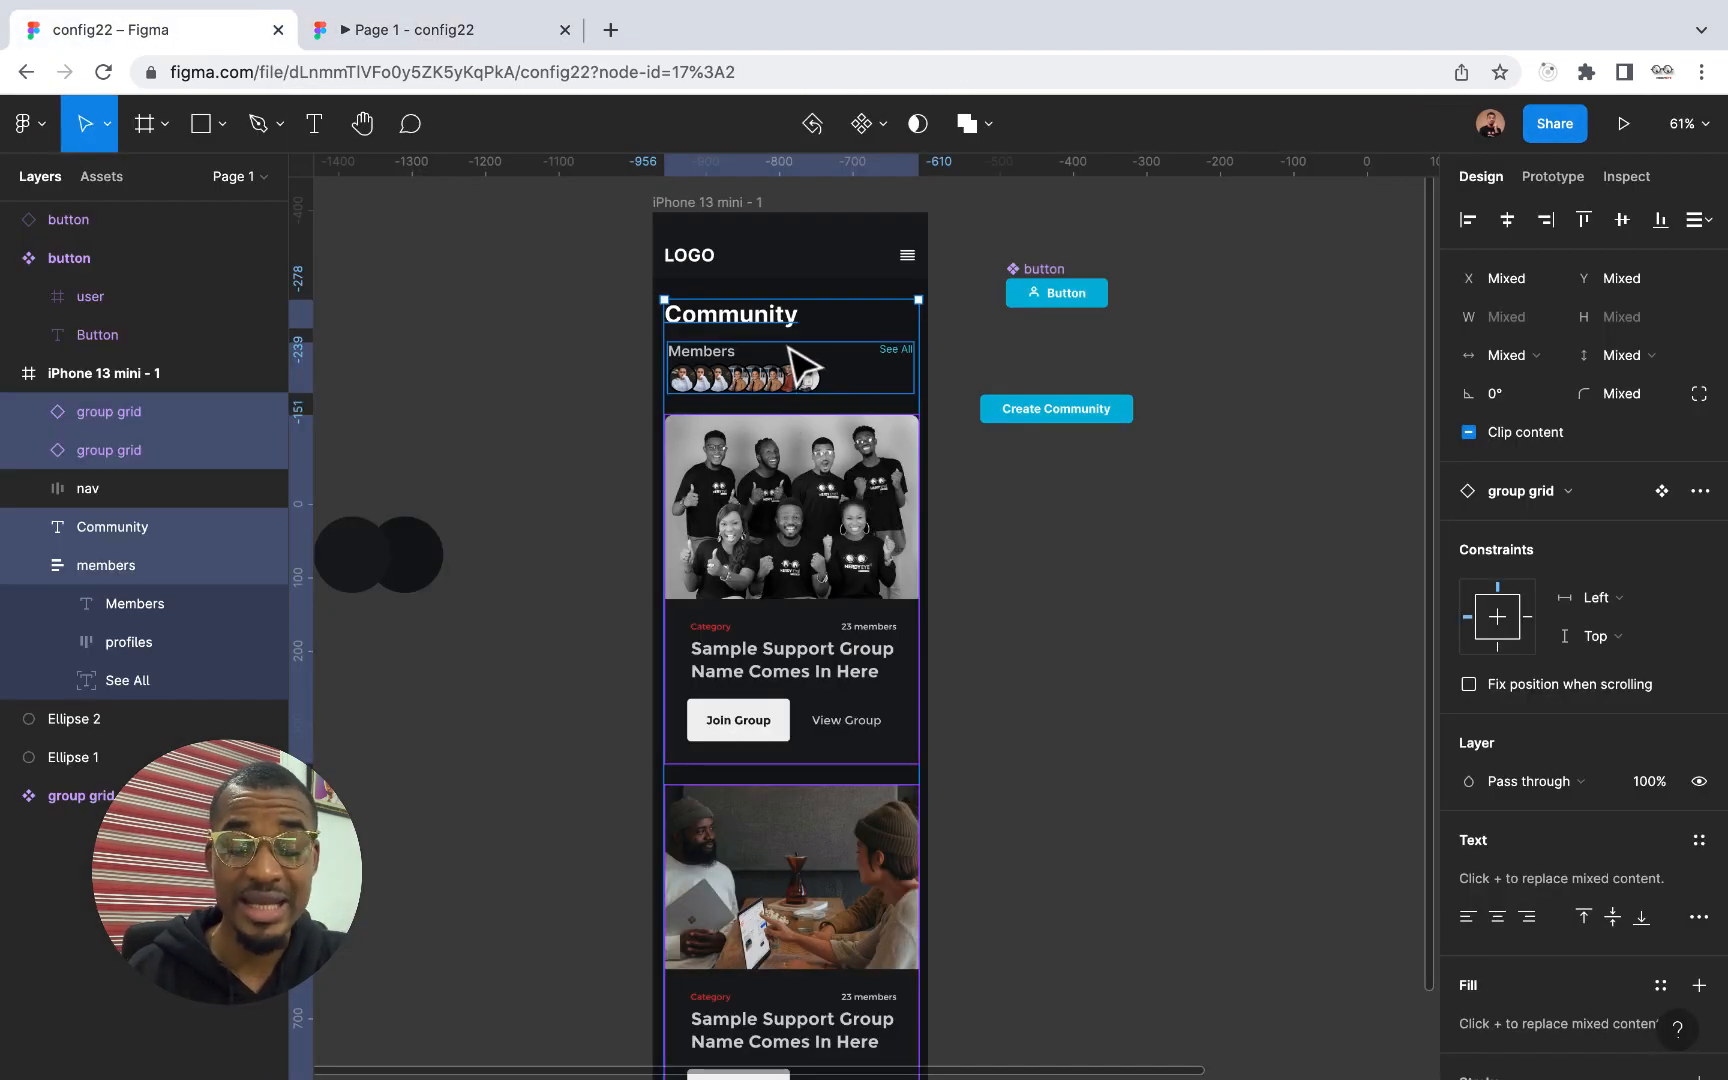
scroll(1094, 486, "up", 1)
scroll(1094, 486, "right", 1)
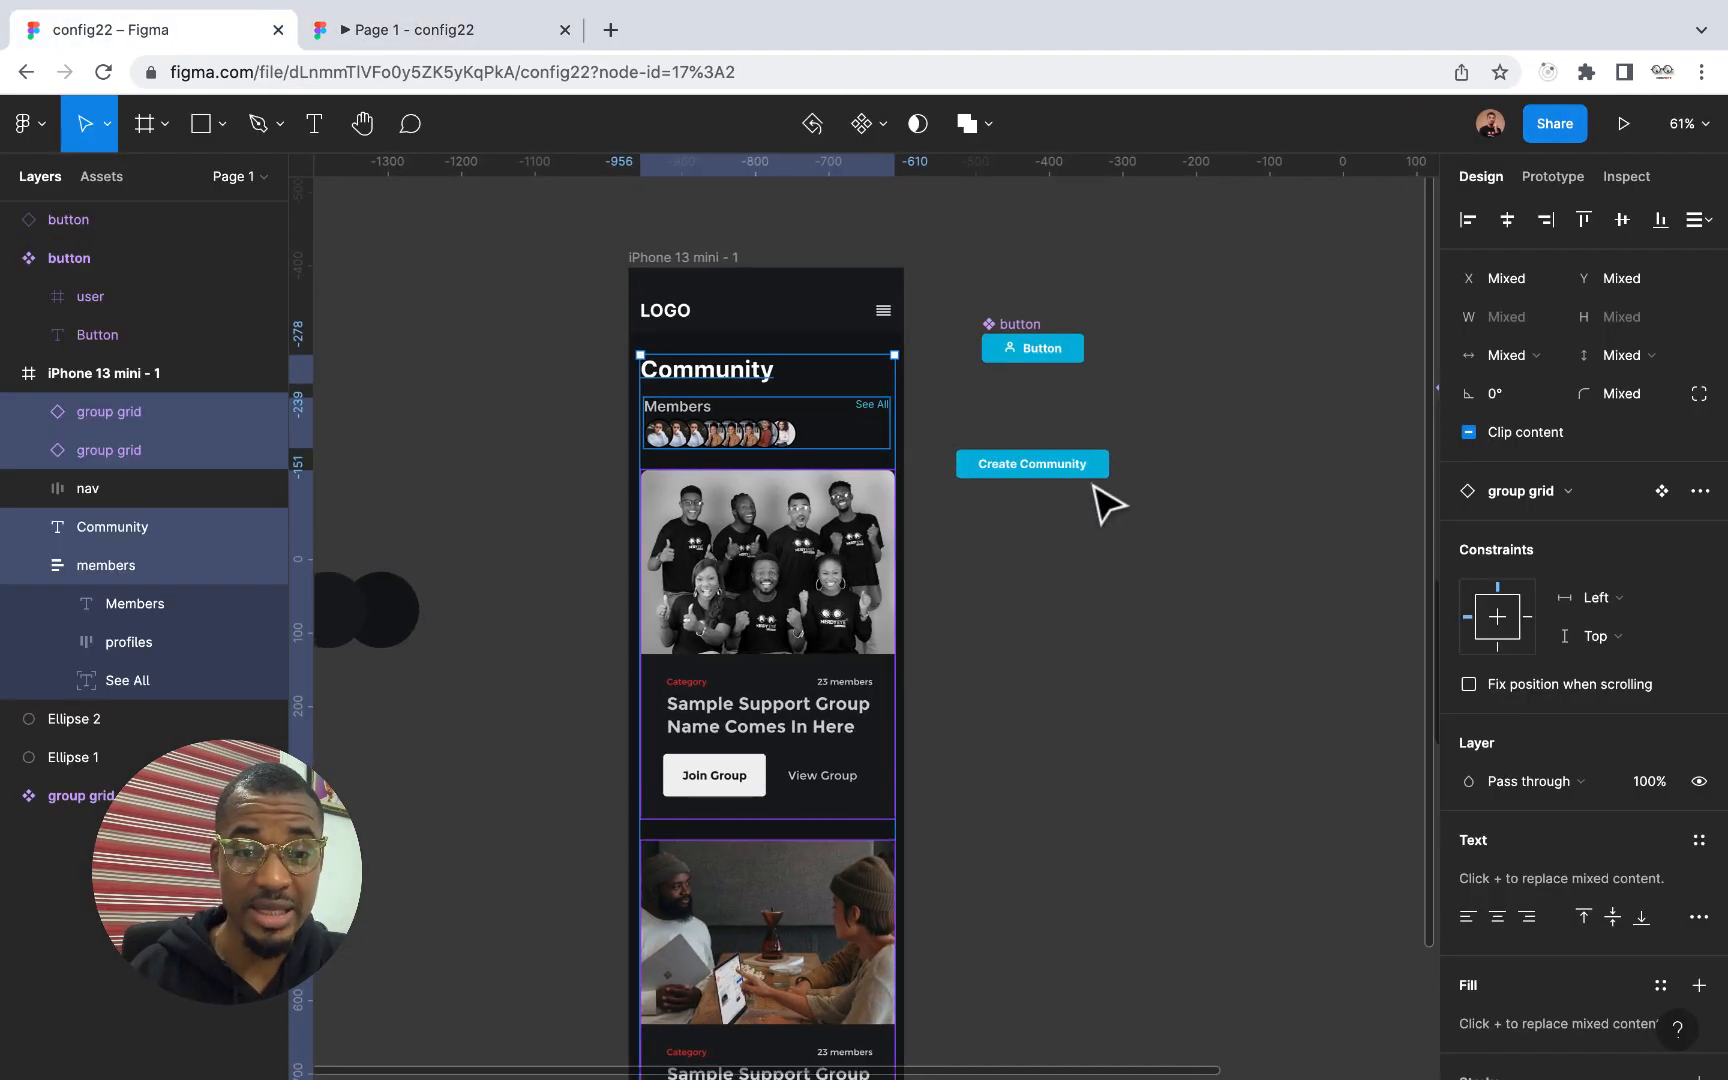
scroll(926, 540, "down", 3)
left_click(1072, 605)
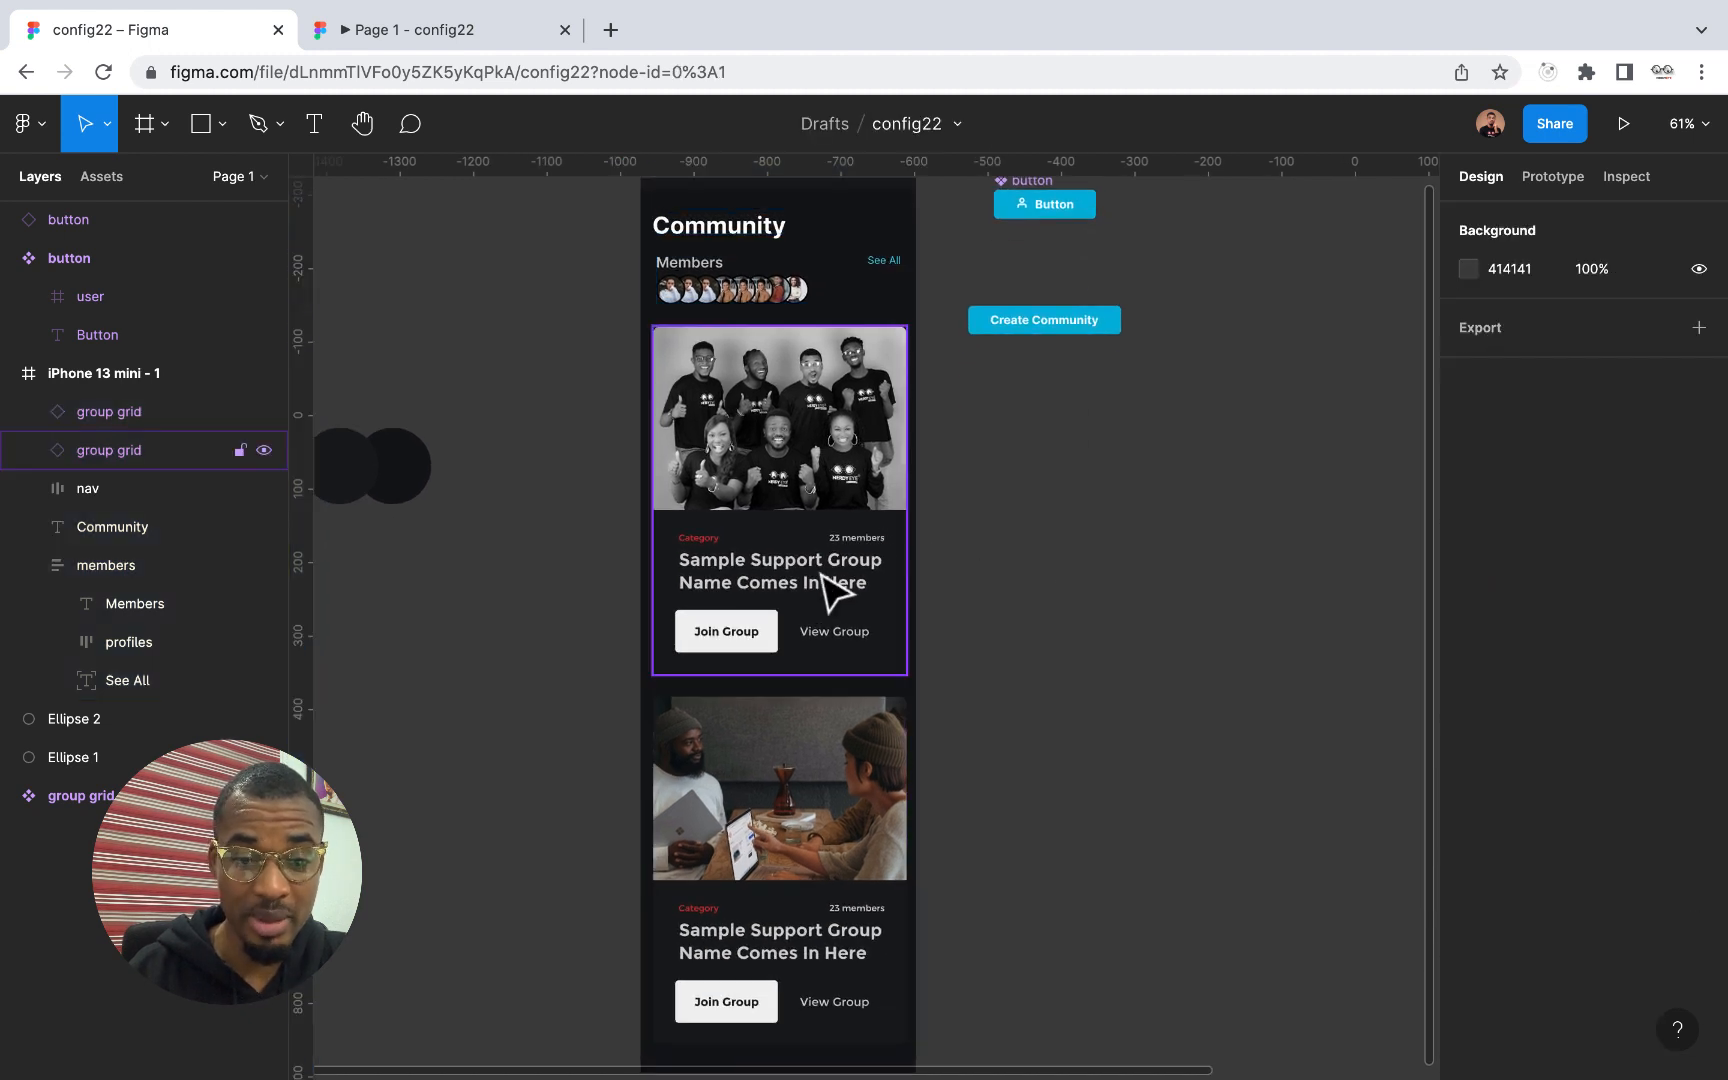
left_click(826, 590)
left_click(818, 790, "shift")
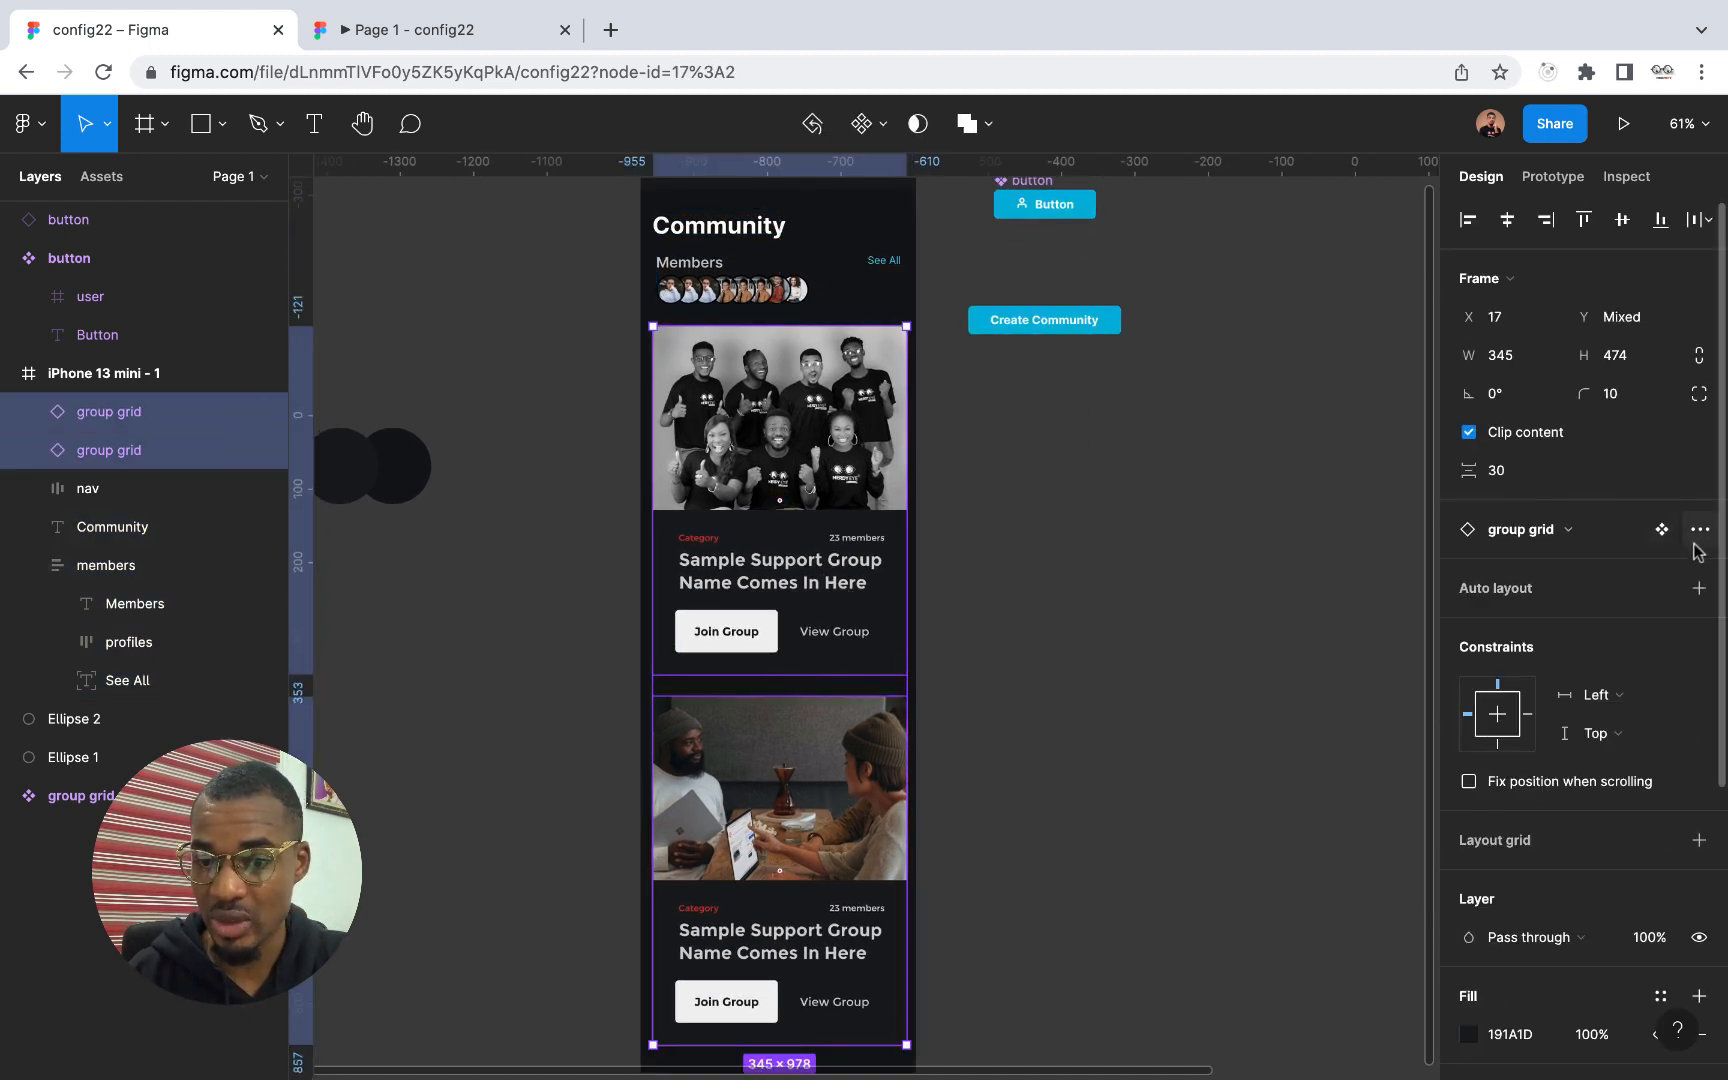
left_click(1698, 588)
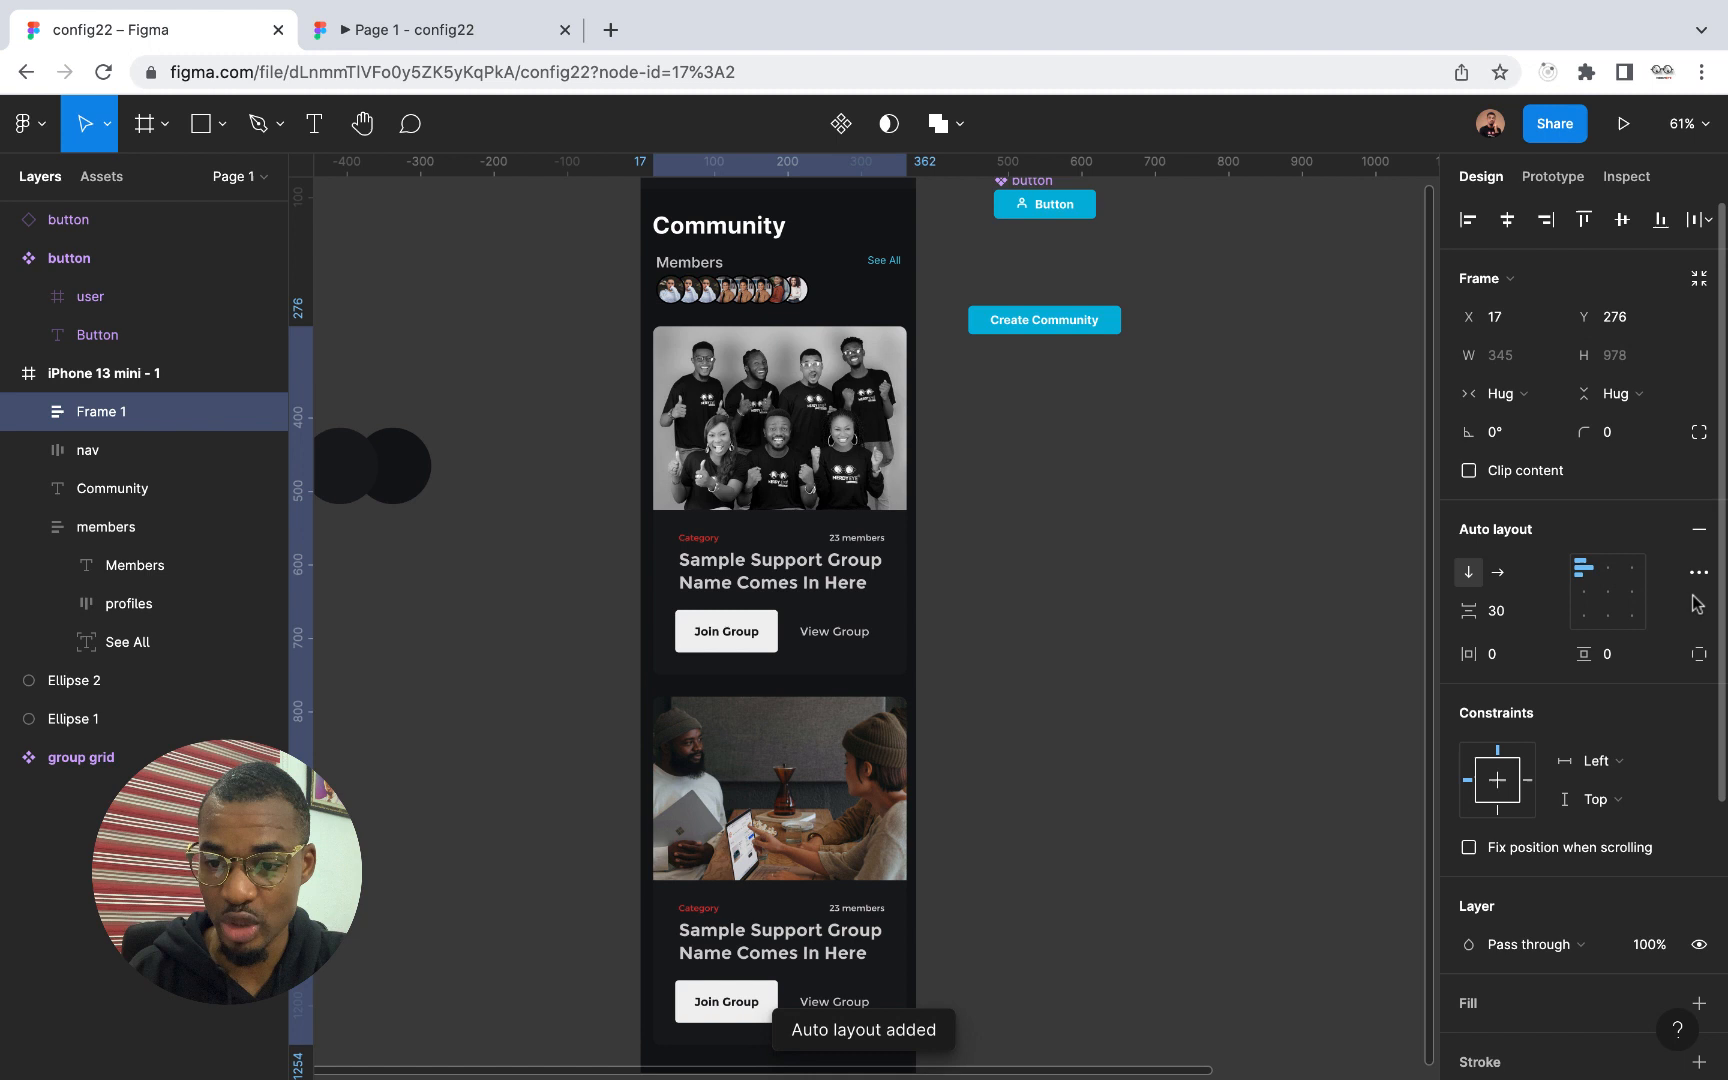
left_click(1500, 611)
key("Return")
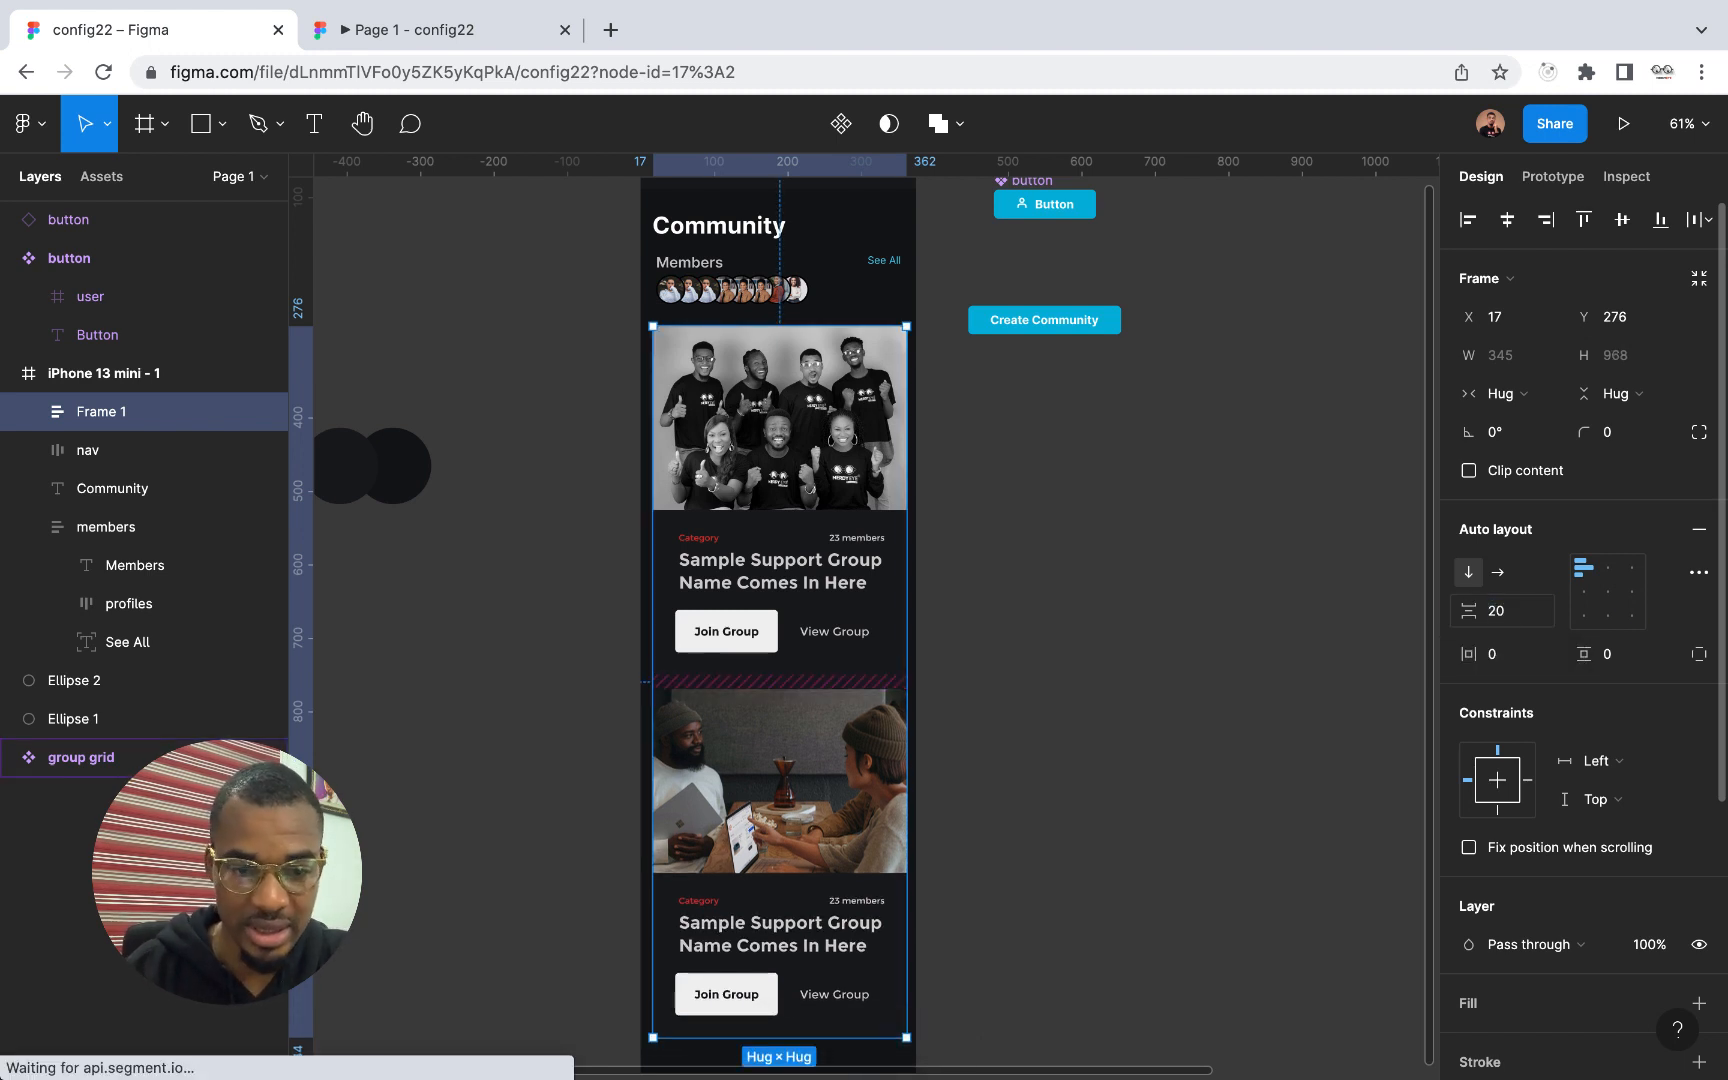
left_click(1083, 681)
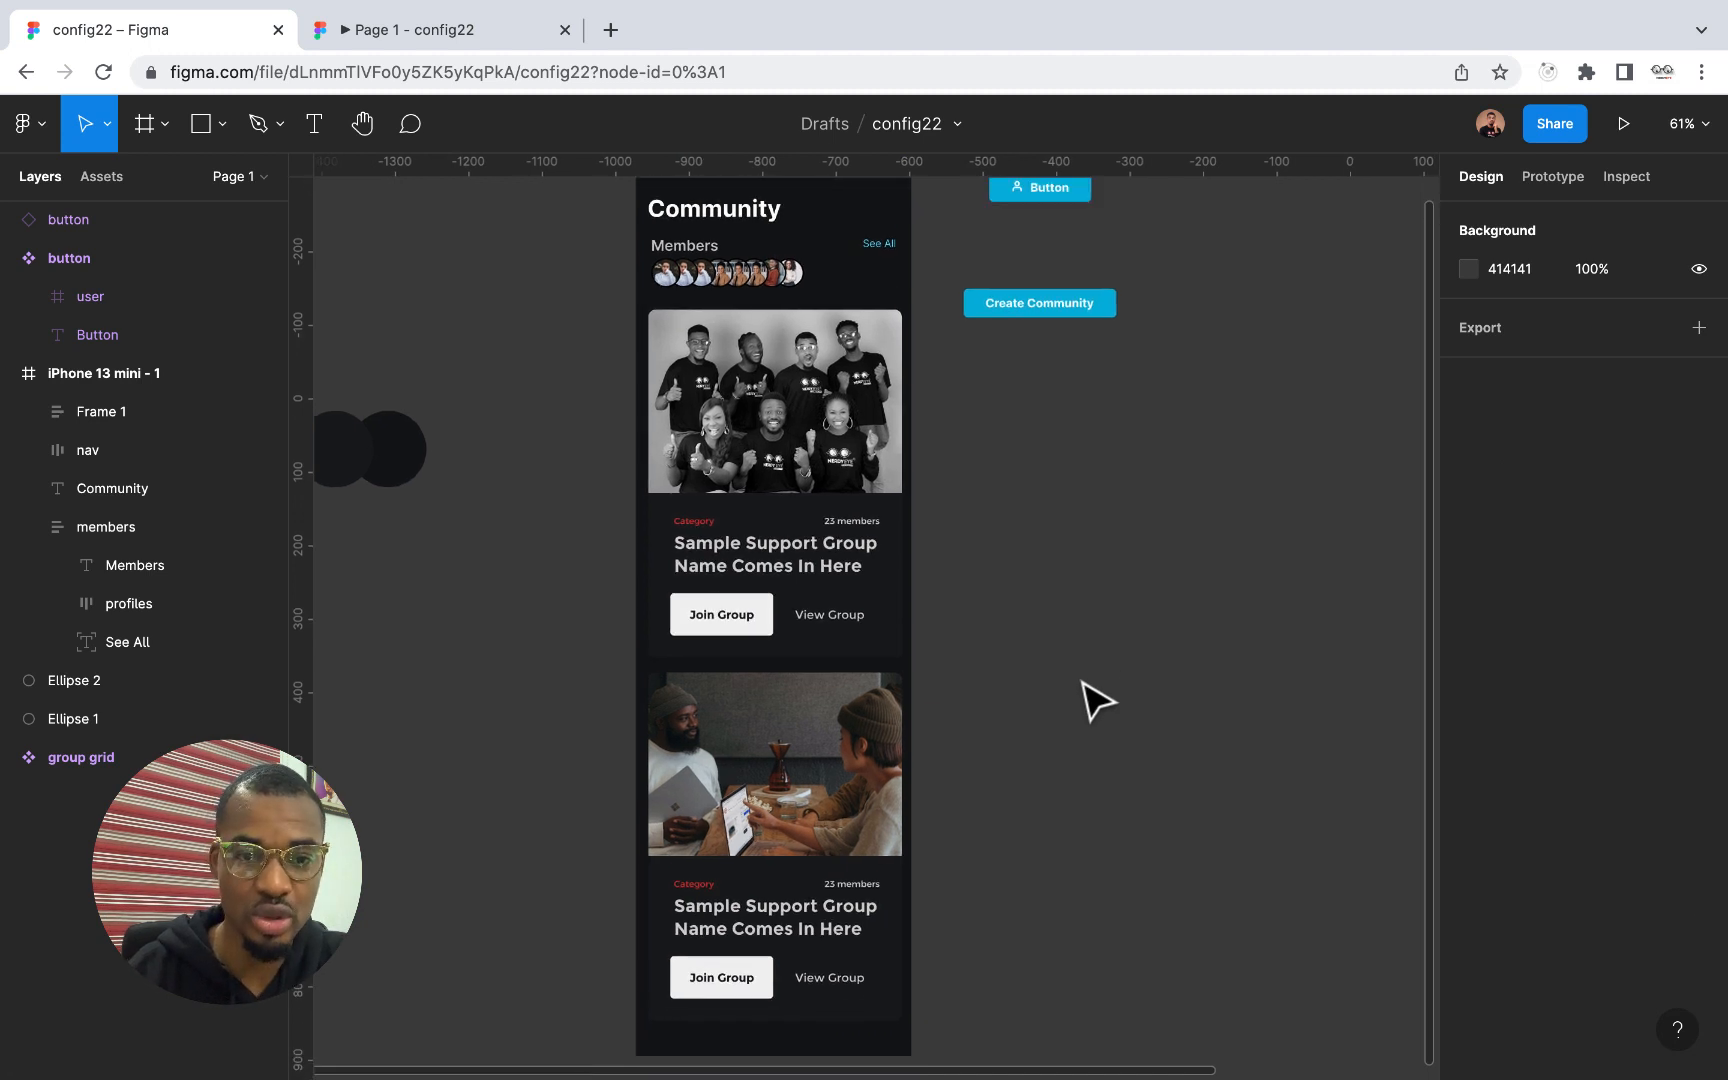
Fix the nav bar's position when scrolling and test the scrolling in the prototype preview
scroll(1098, 700, "up", 2)
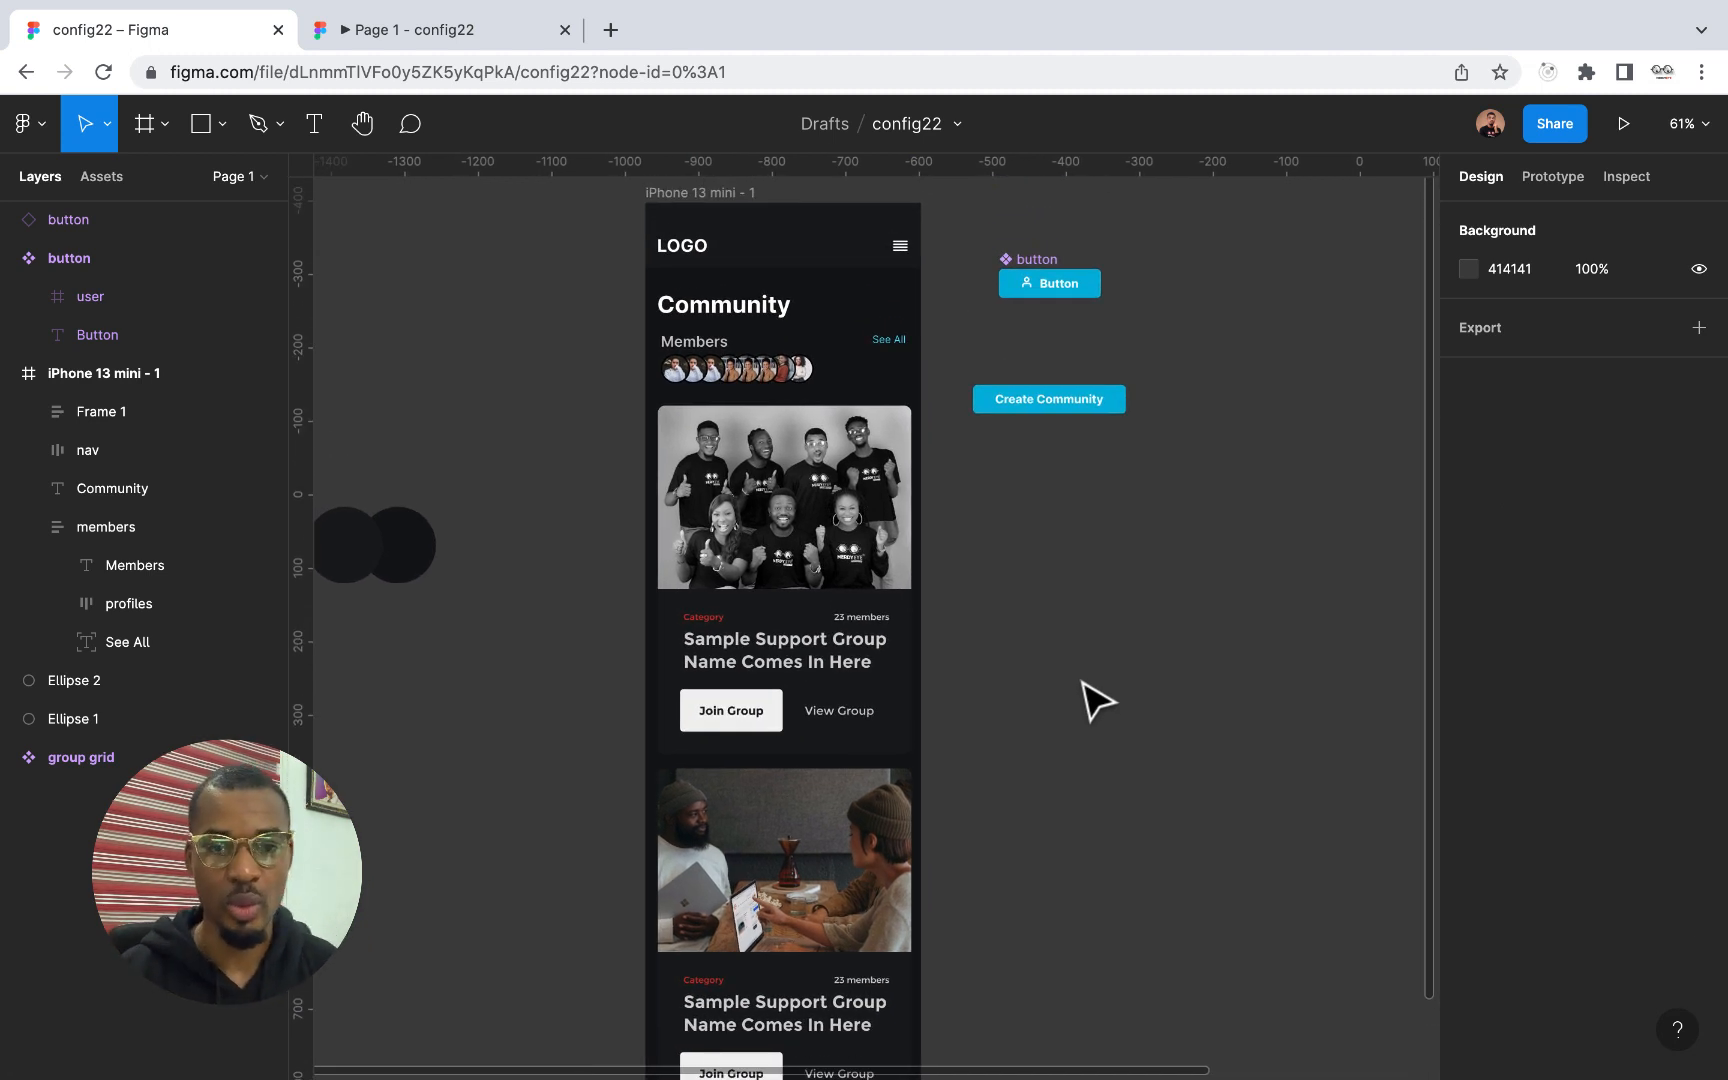
left_click(858, 256)
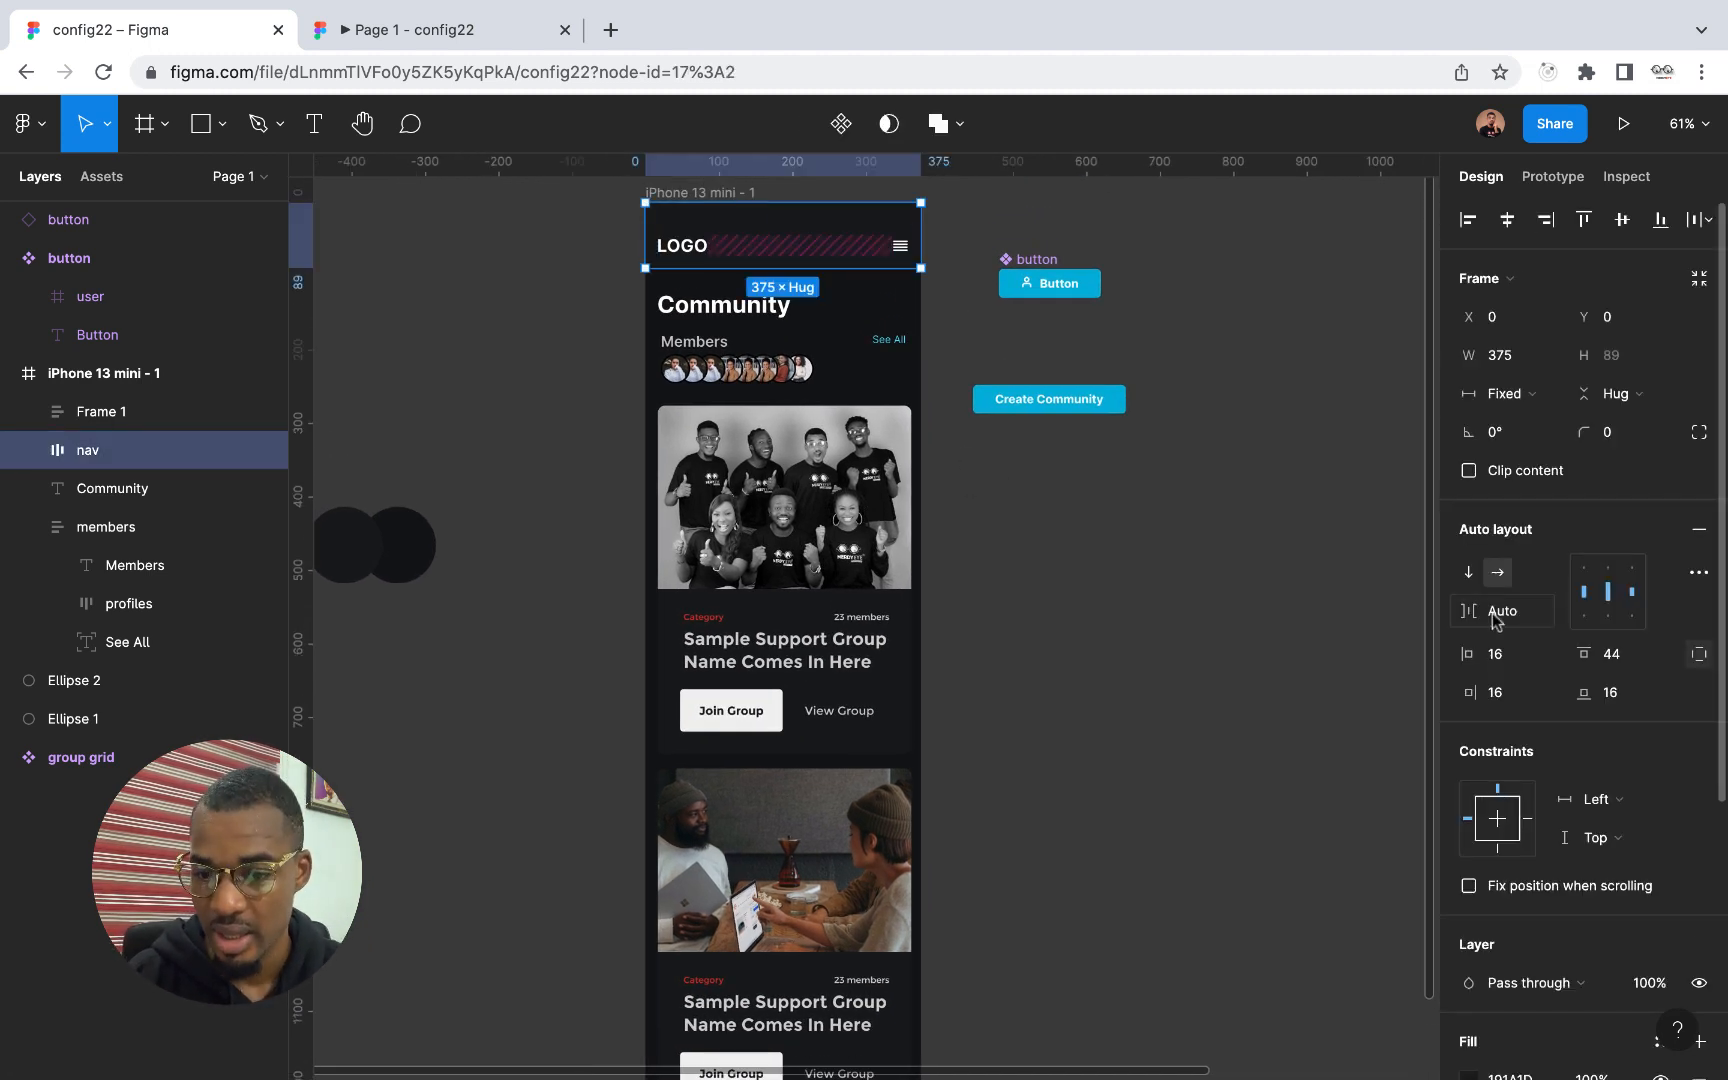
left_click(1469, 885)
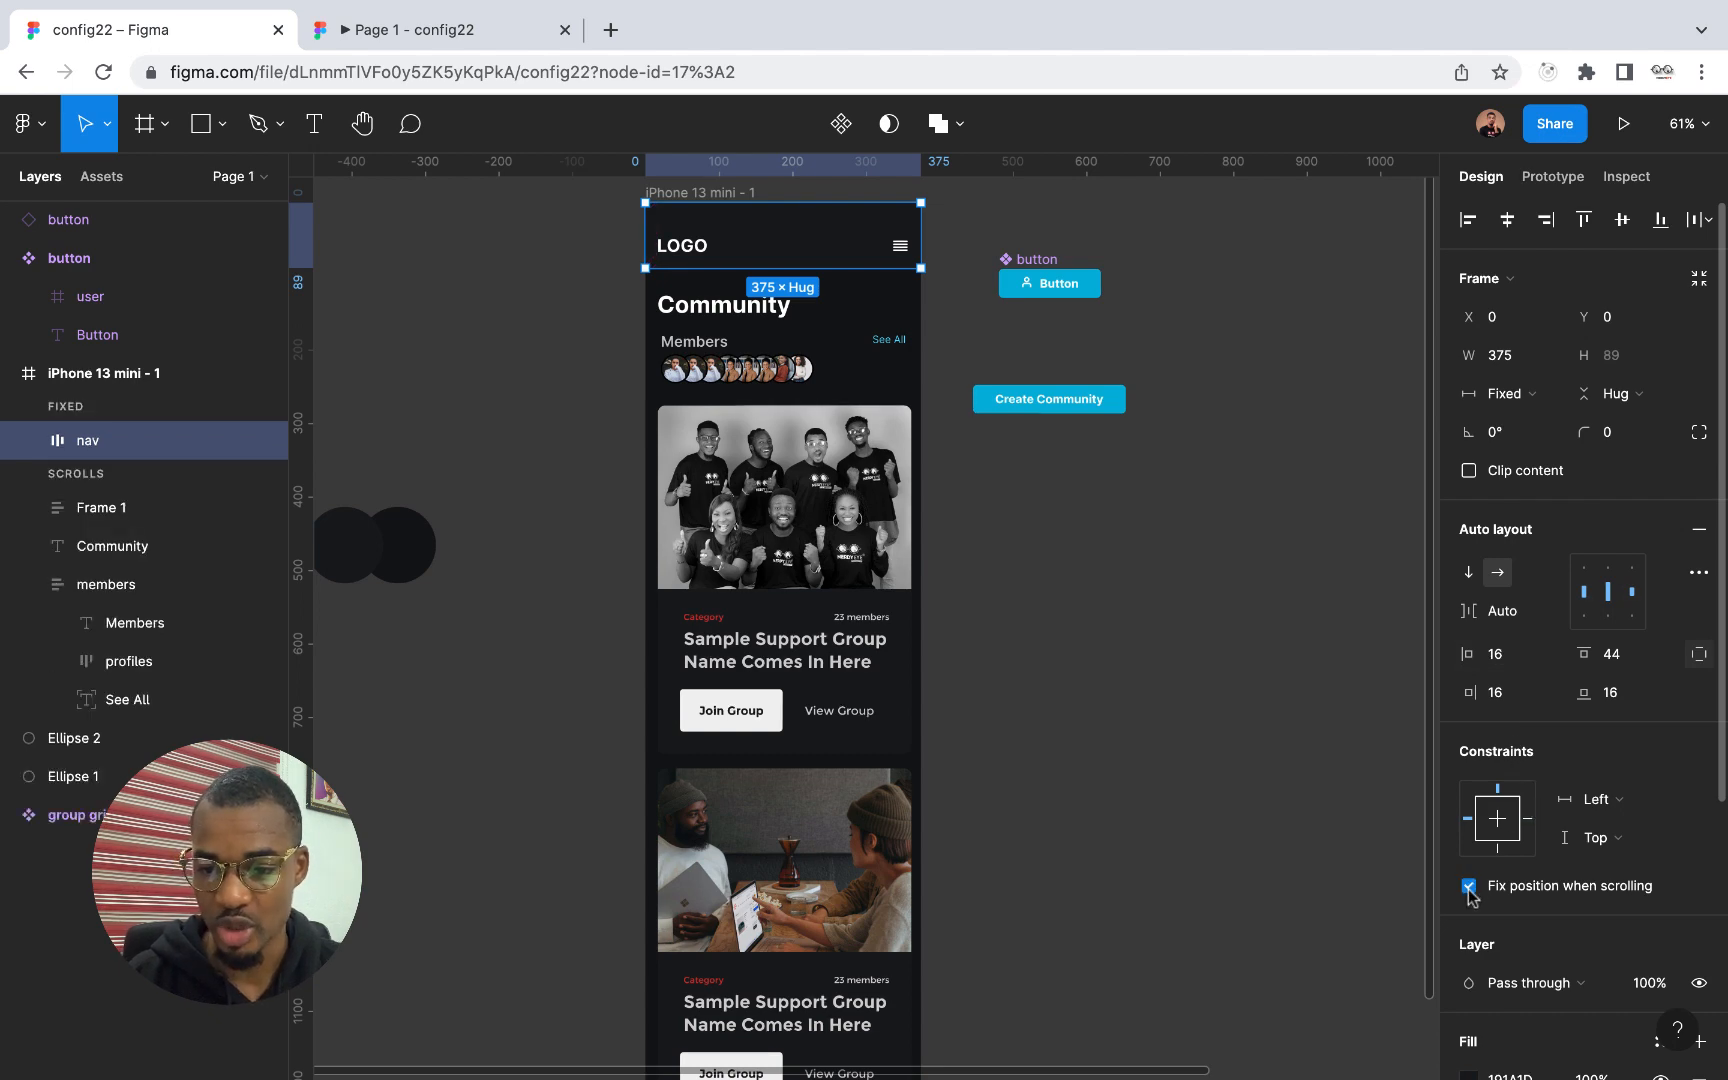
left_click(435, 37)
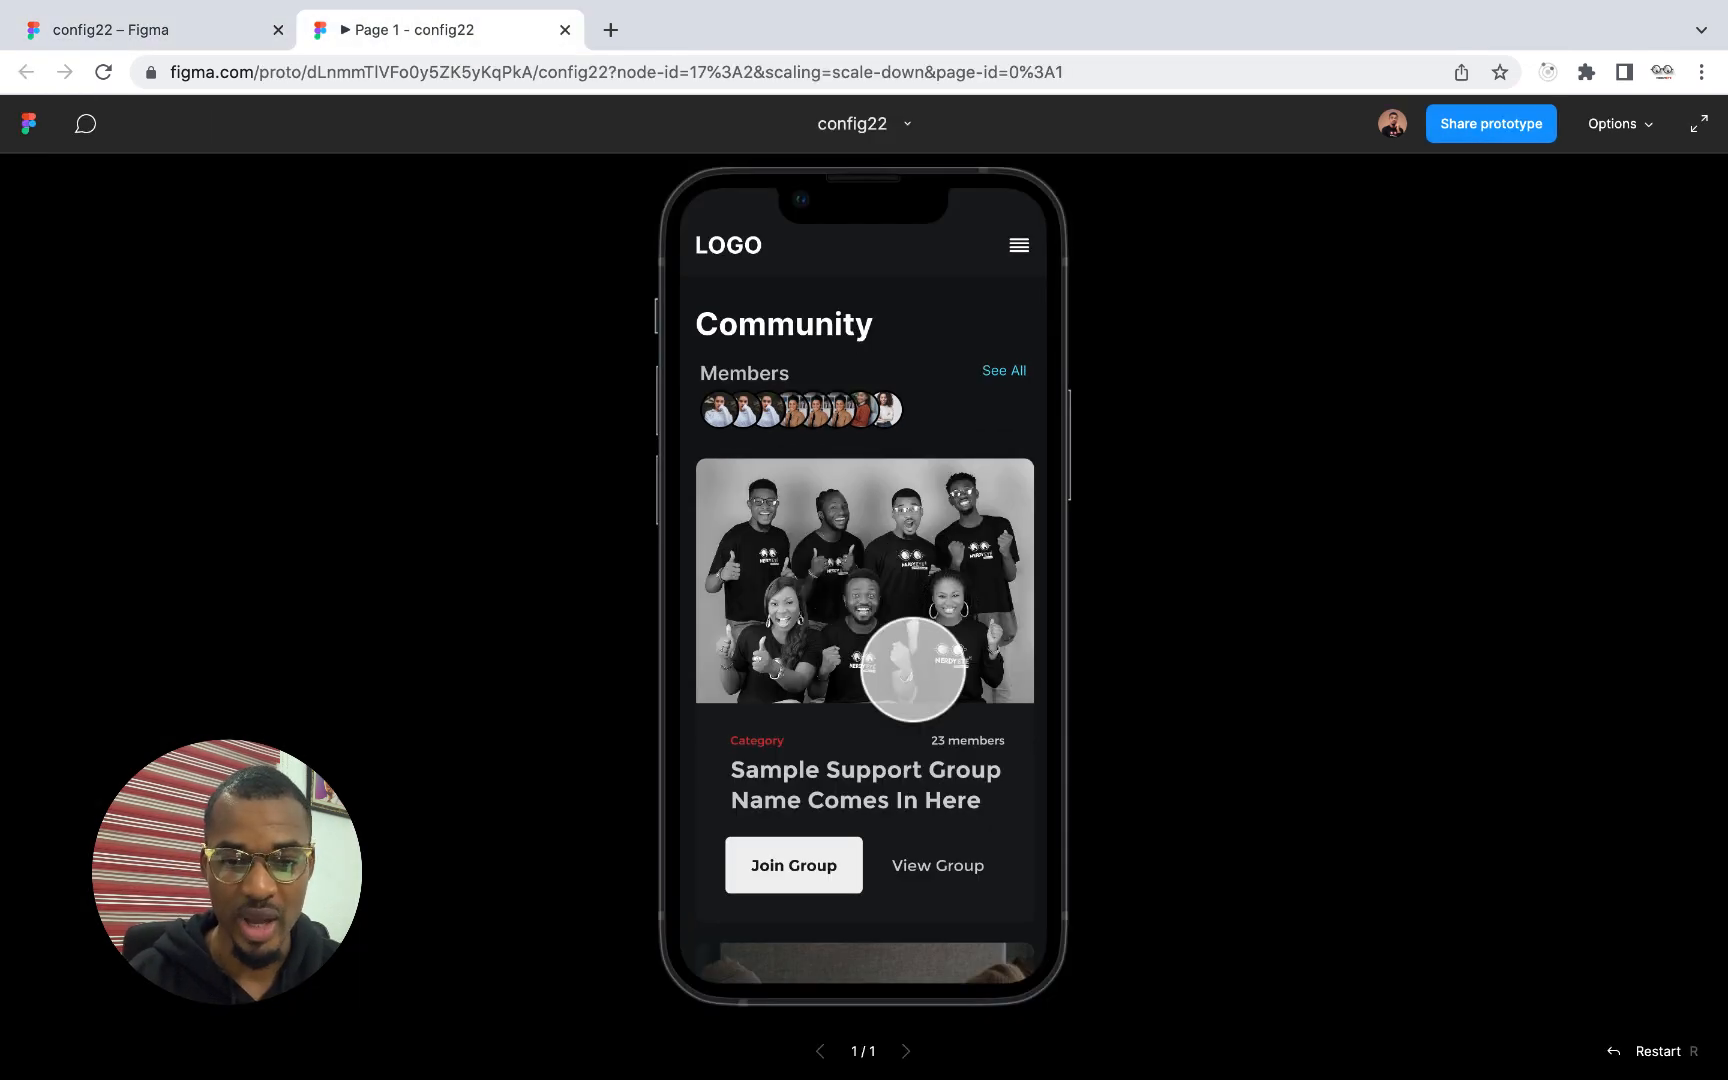
scroll(914, 660, "down", 5)
scroll(912, 668, "up", 5)
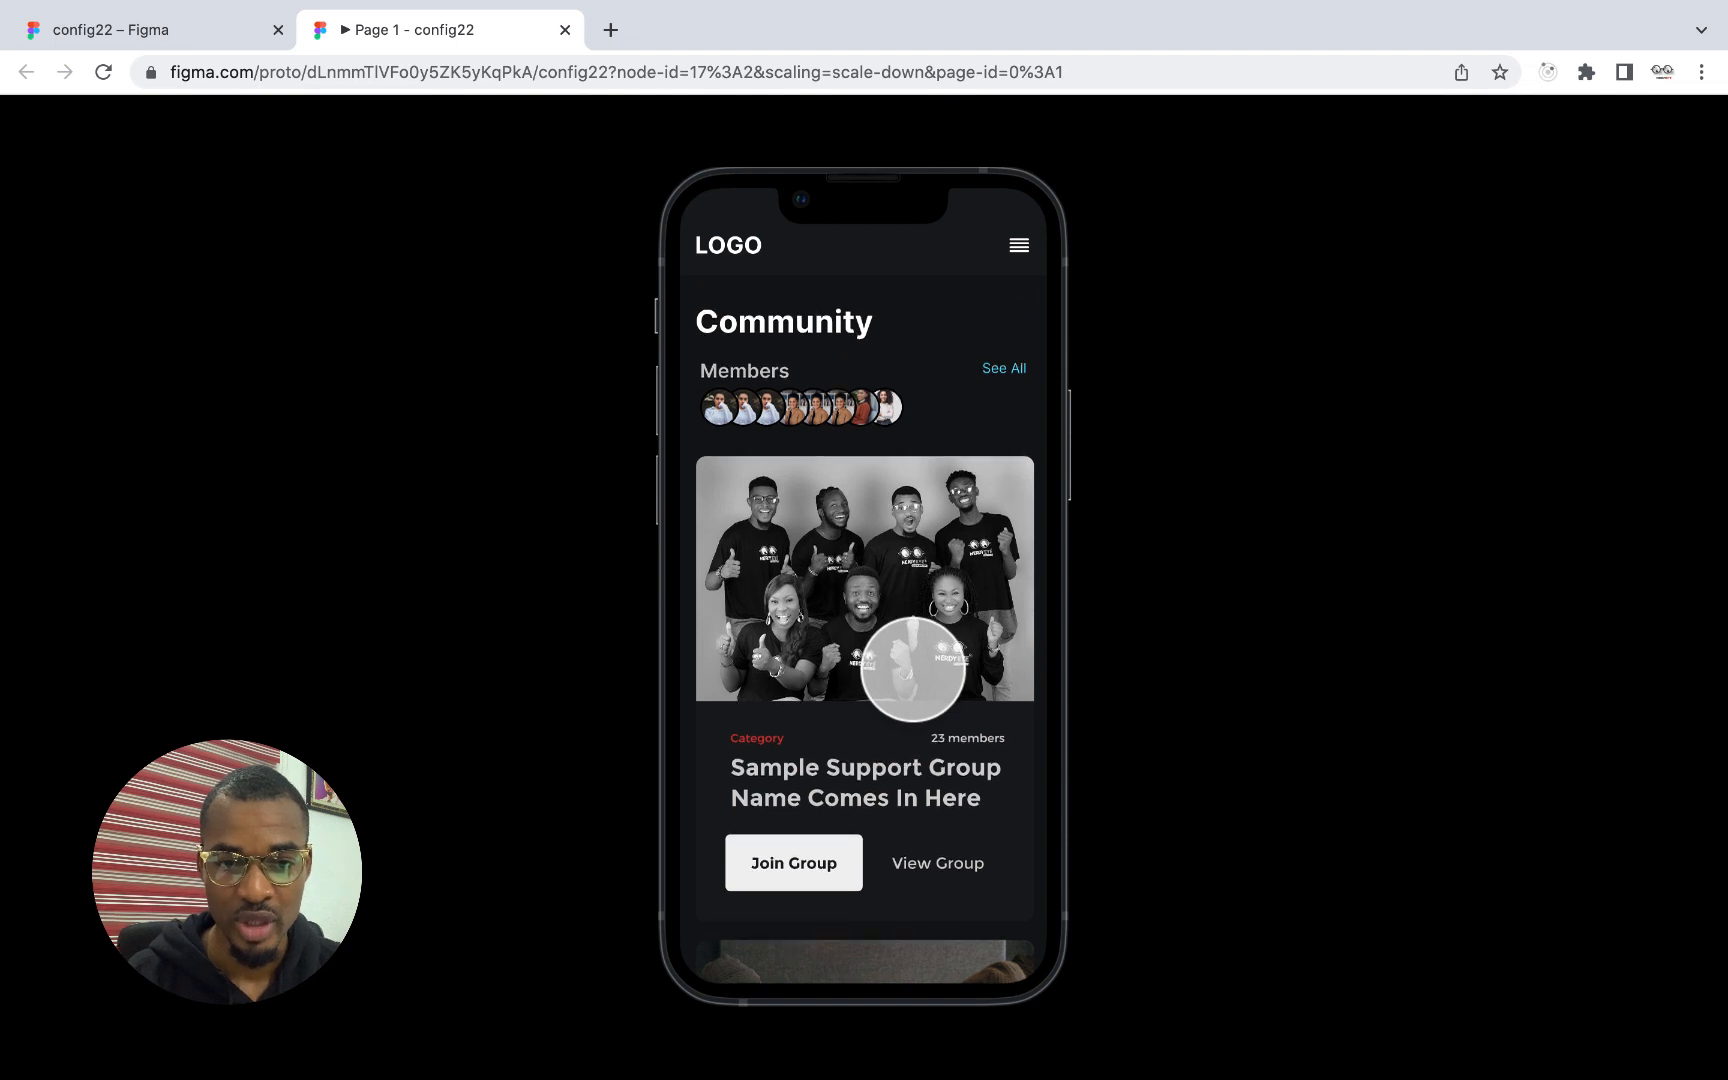
scroll(912, 668, "down", 3)
scroll(912, 668, "up", 3)
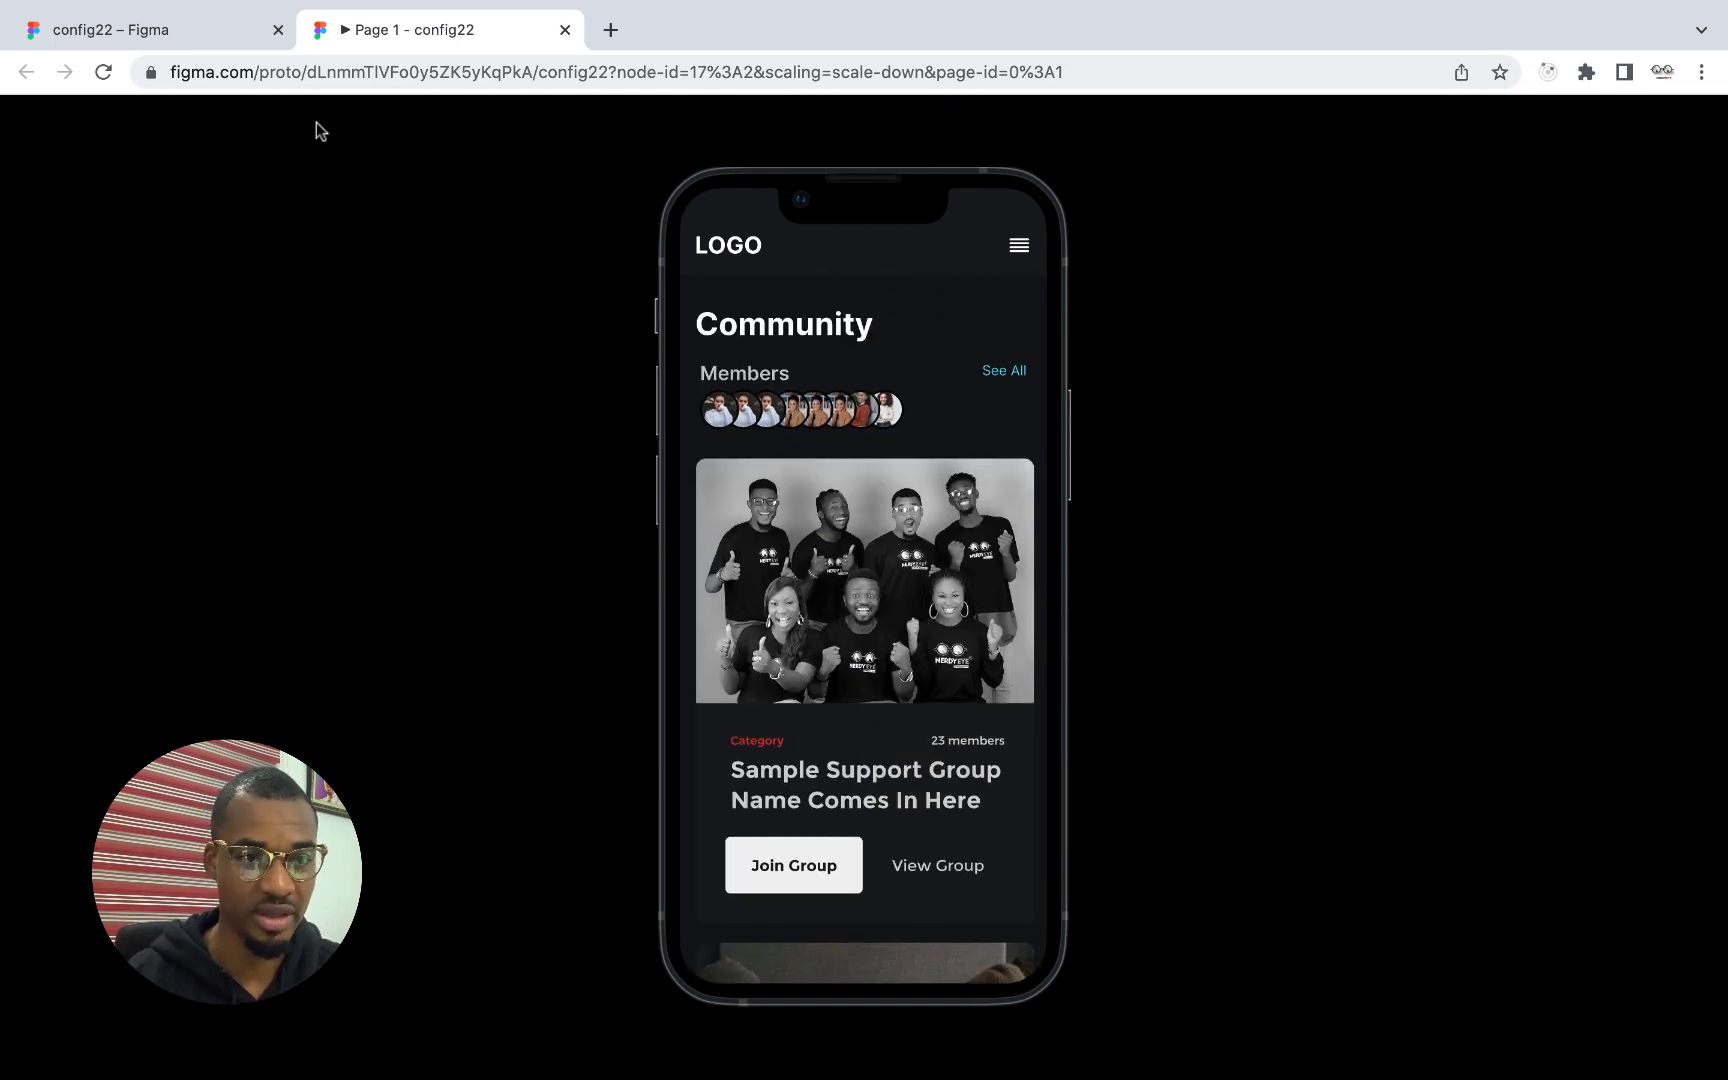
Draw a frame of about 539 × 154 on the empty canvas below the Create Community button in the design file
left_click(152, 33)
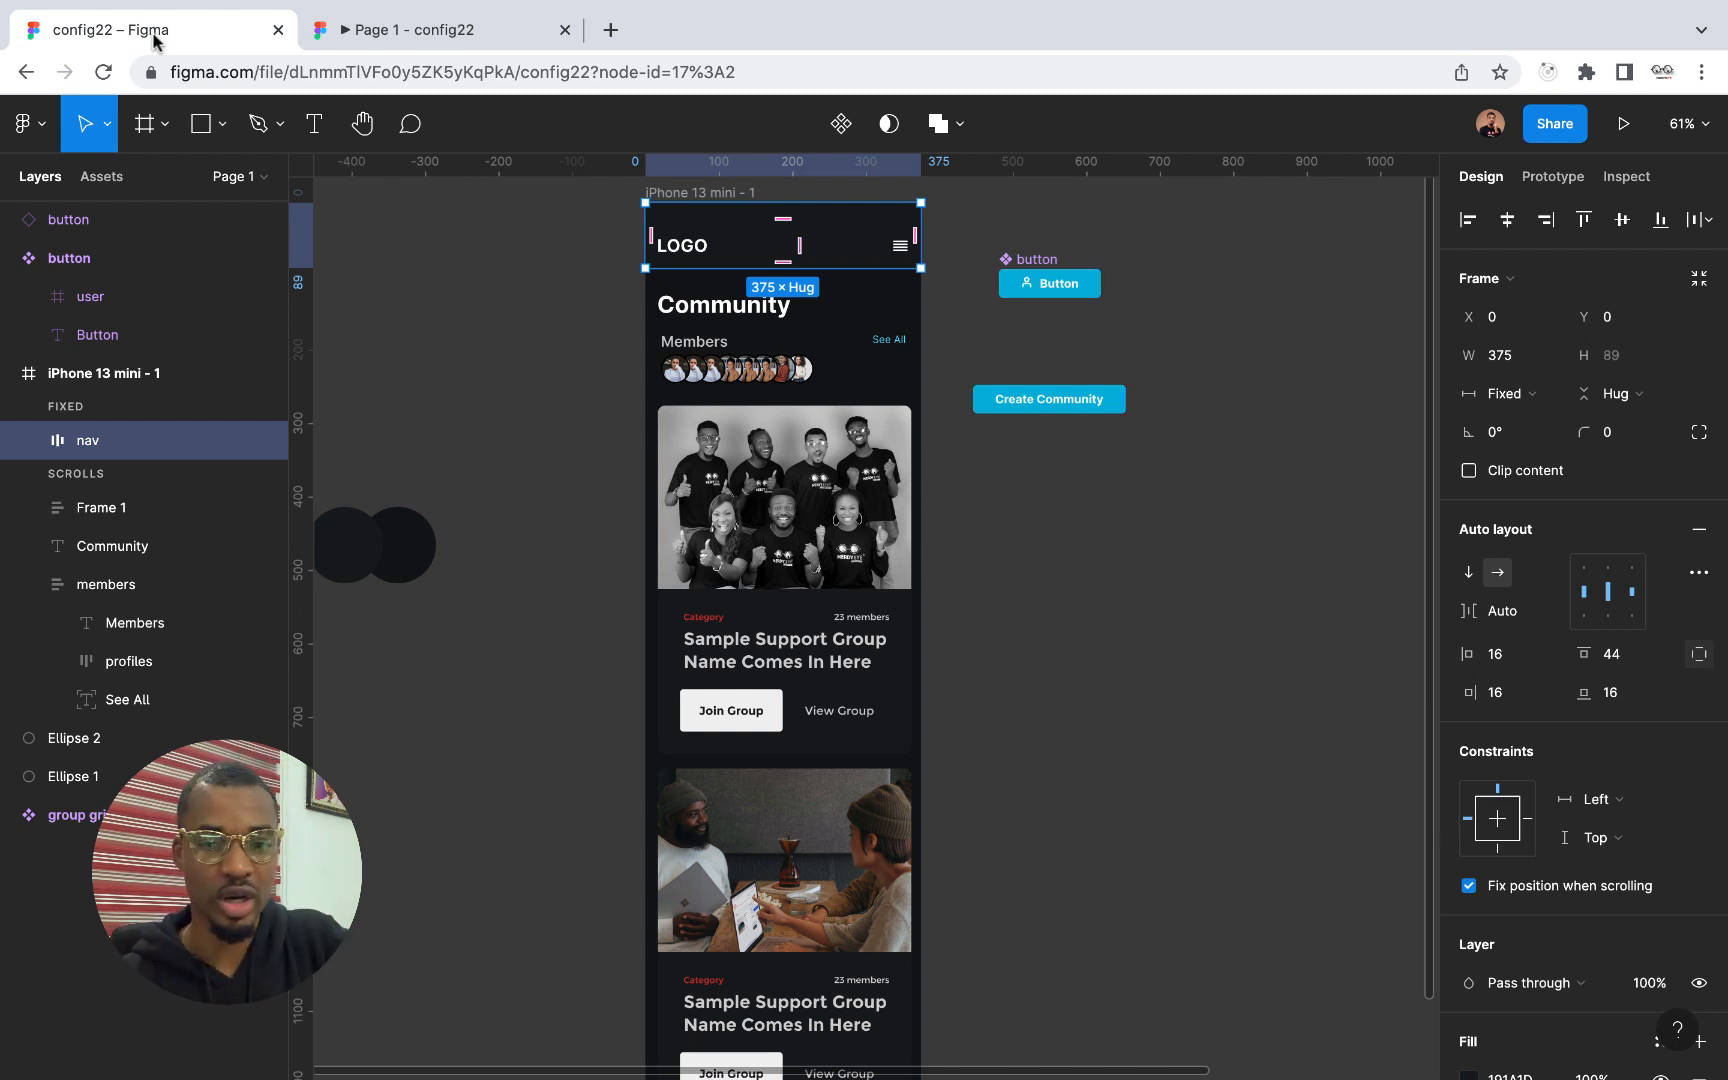
scroll(852, 545, "right", 3)
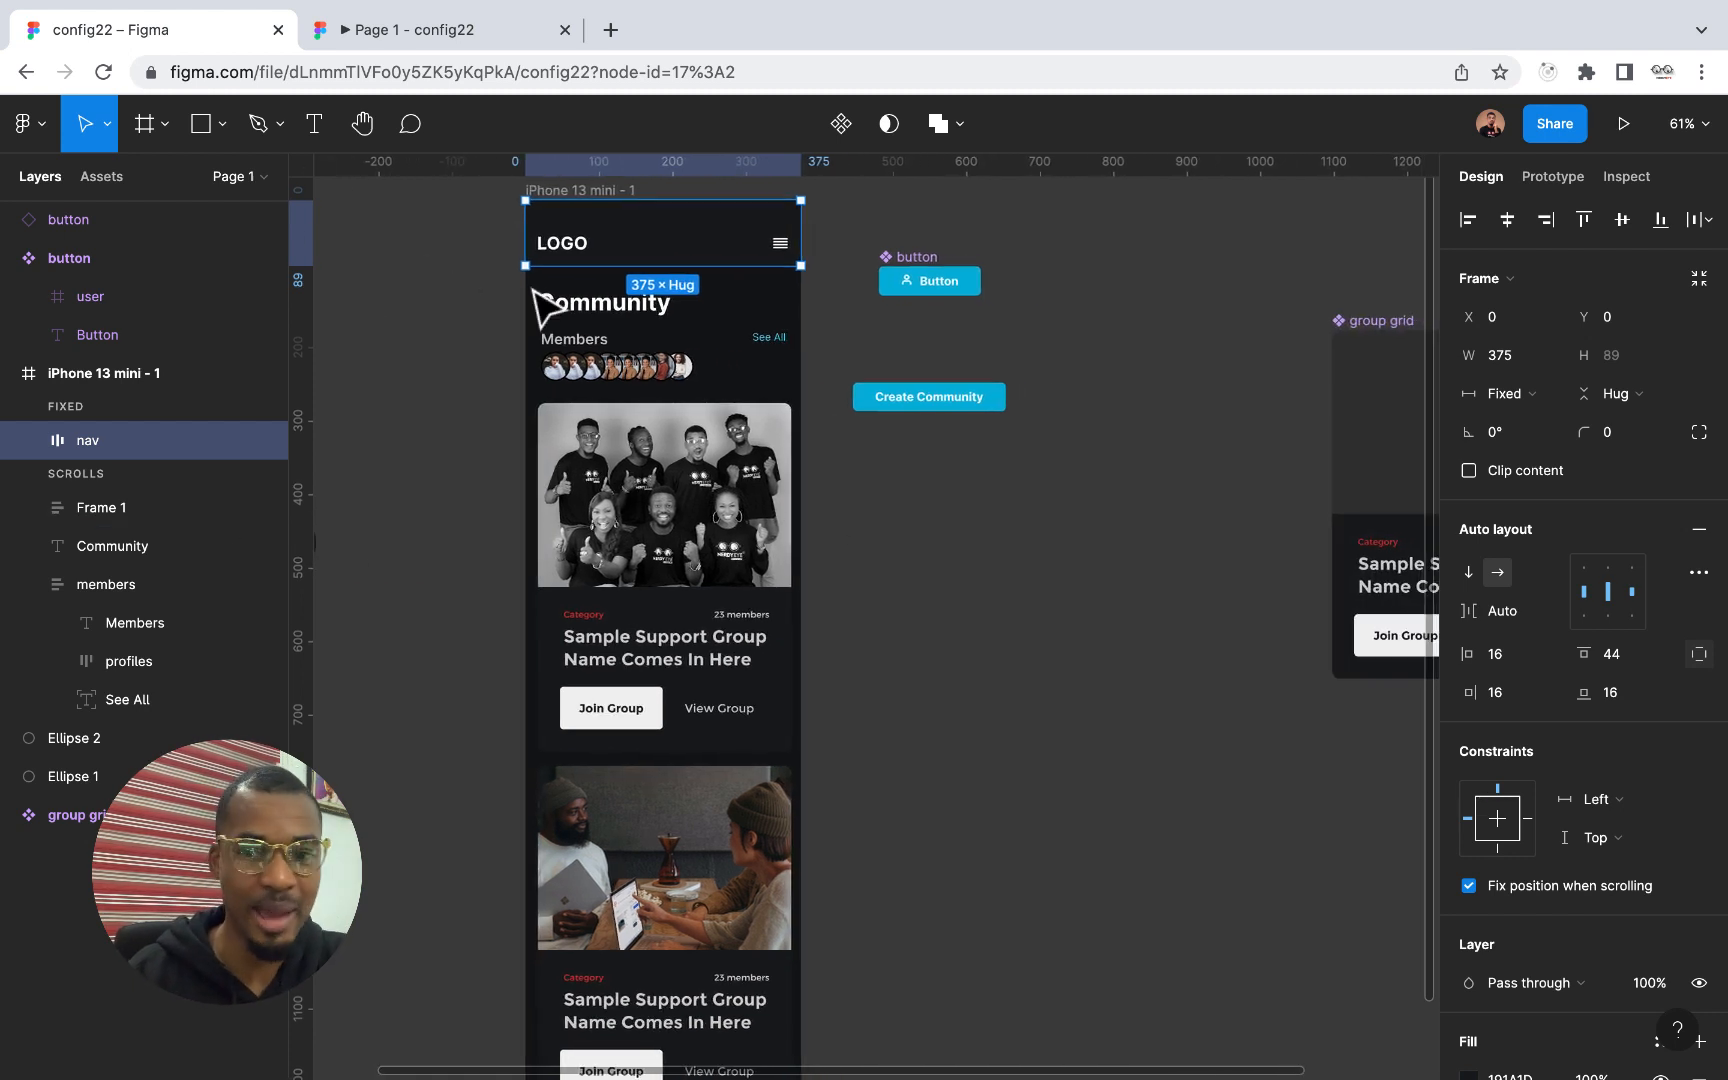
scroll(879, 372, "right", 3)
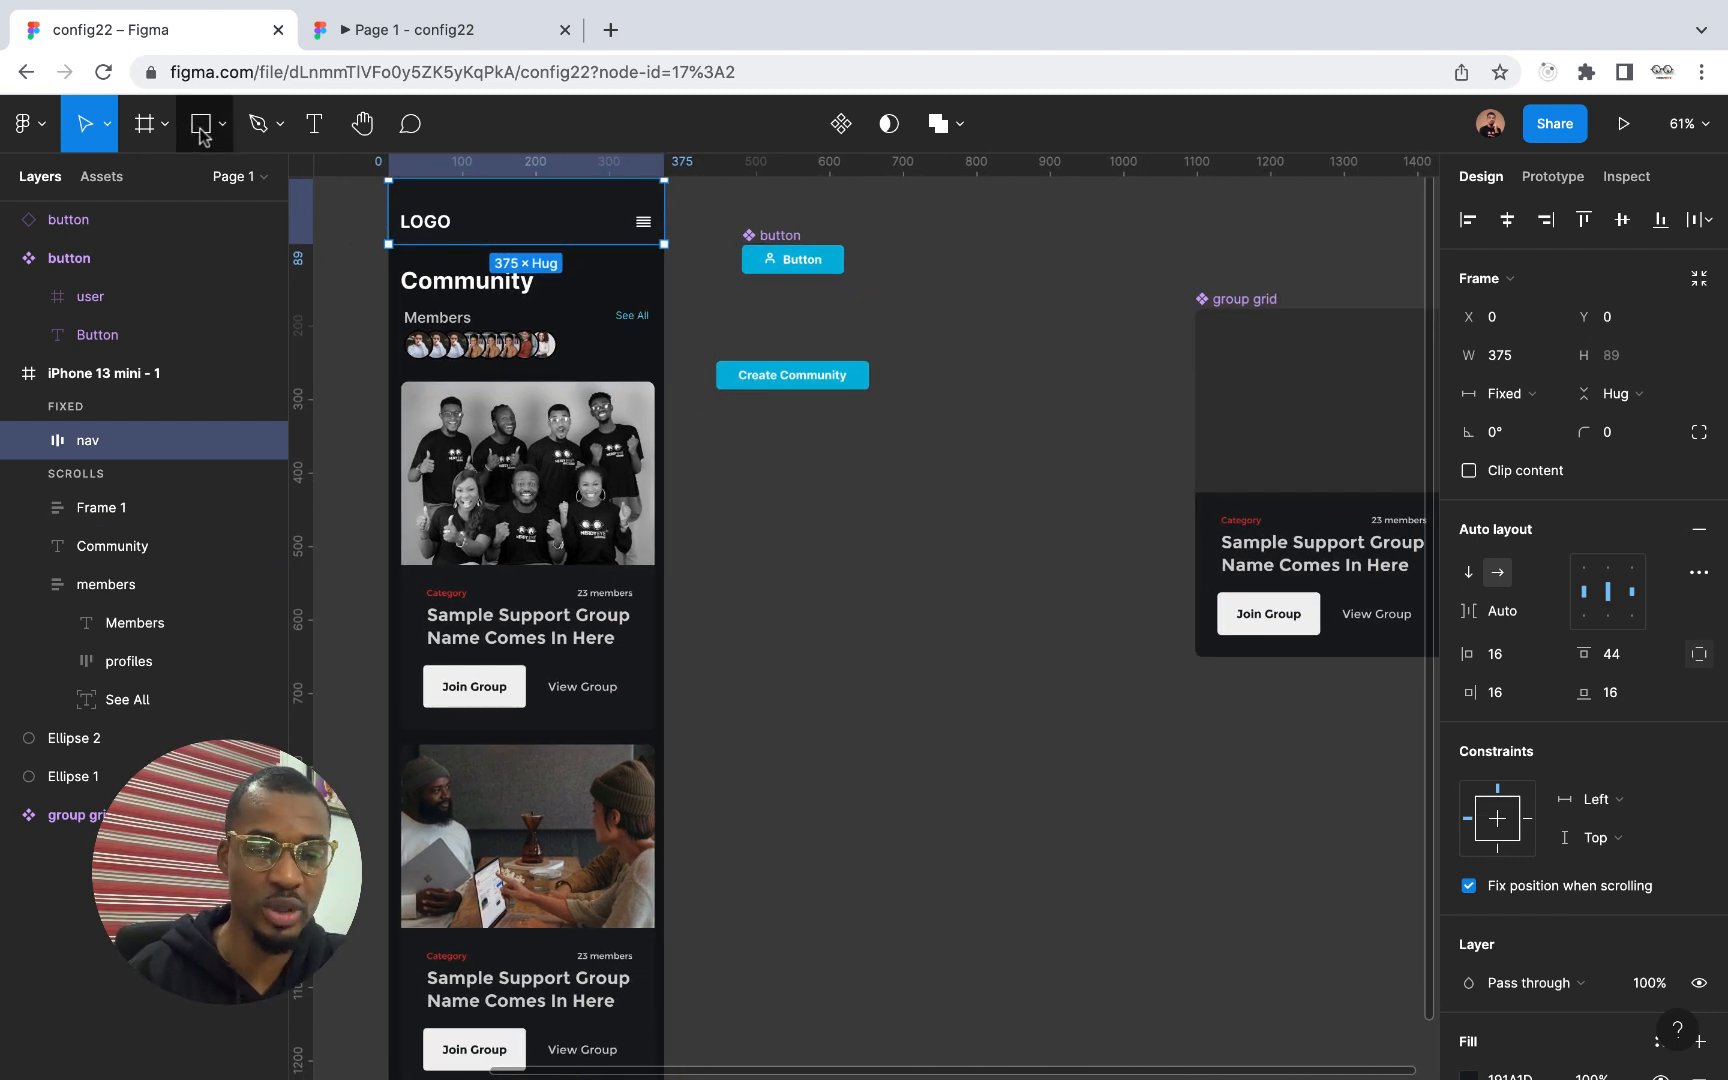
left_click(200, 124)
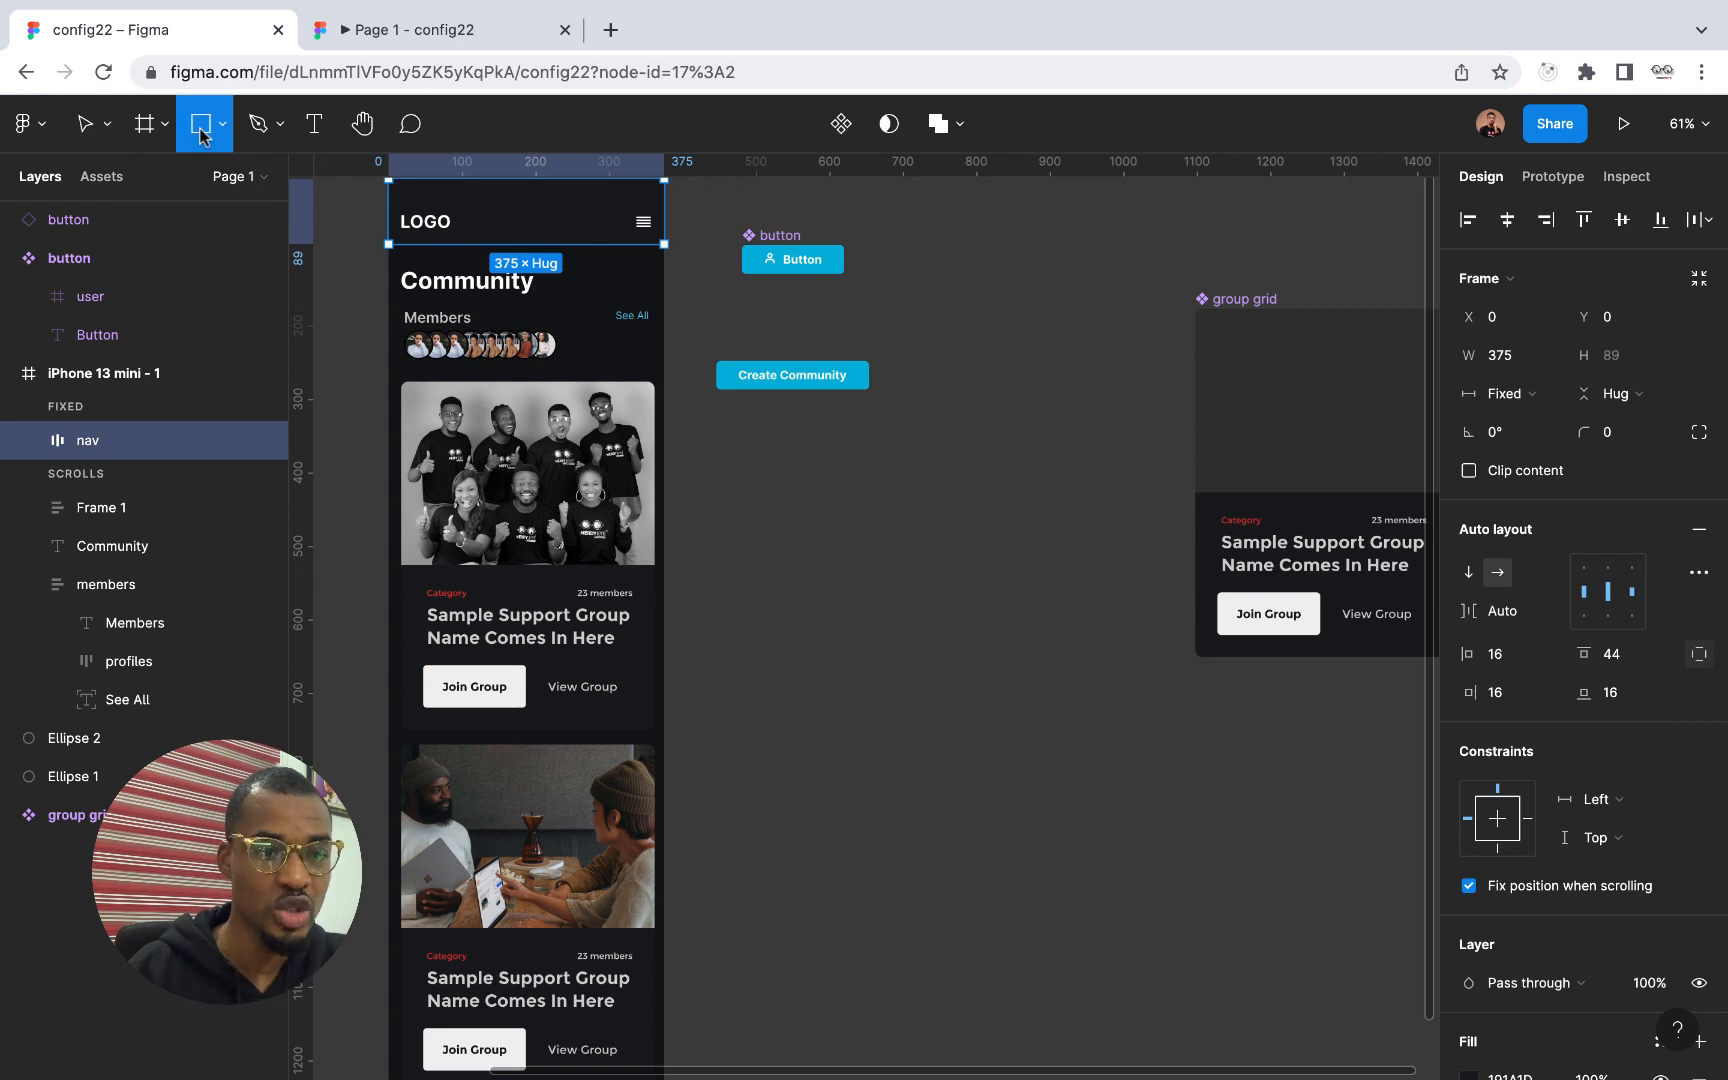
left_click(143, 124)
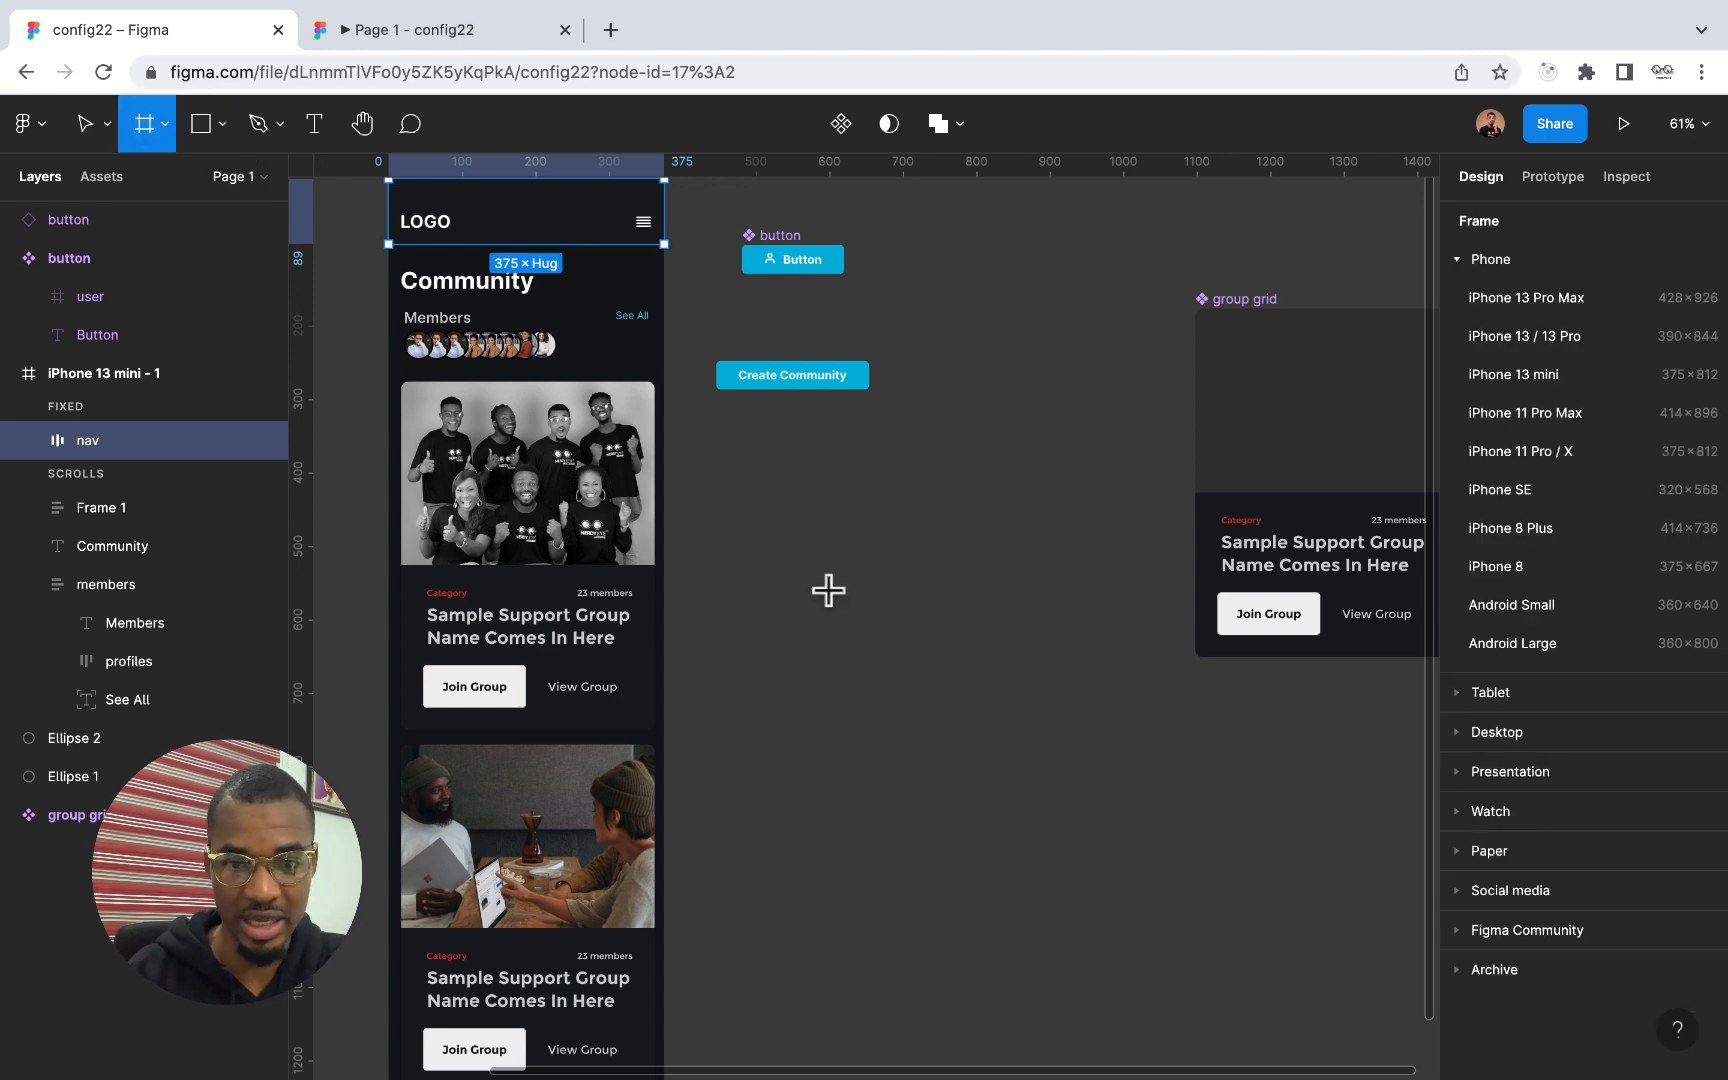
left_click_drag(716, 567, 824, 622)
left_click_drag(954, 716, 1112, 680)
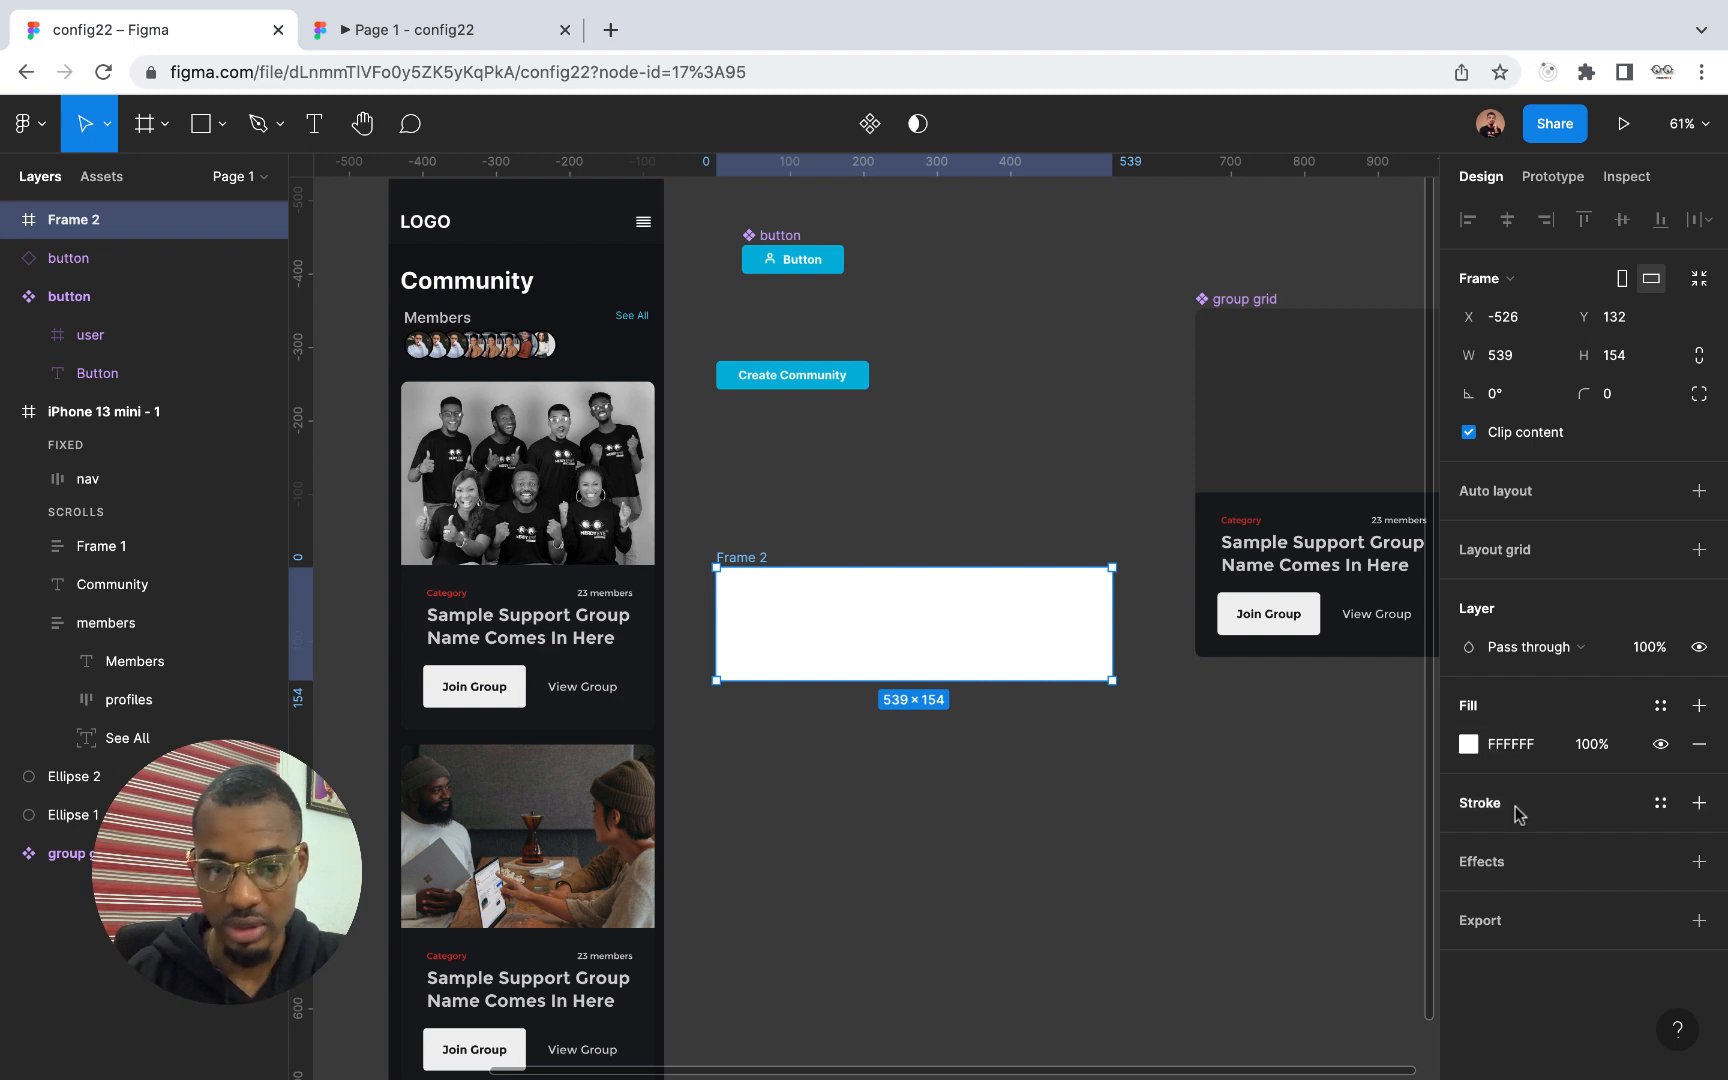
Add a stroke with a width of 10 to the white frame below the Create Community button
left_click(1699, 804)
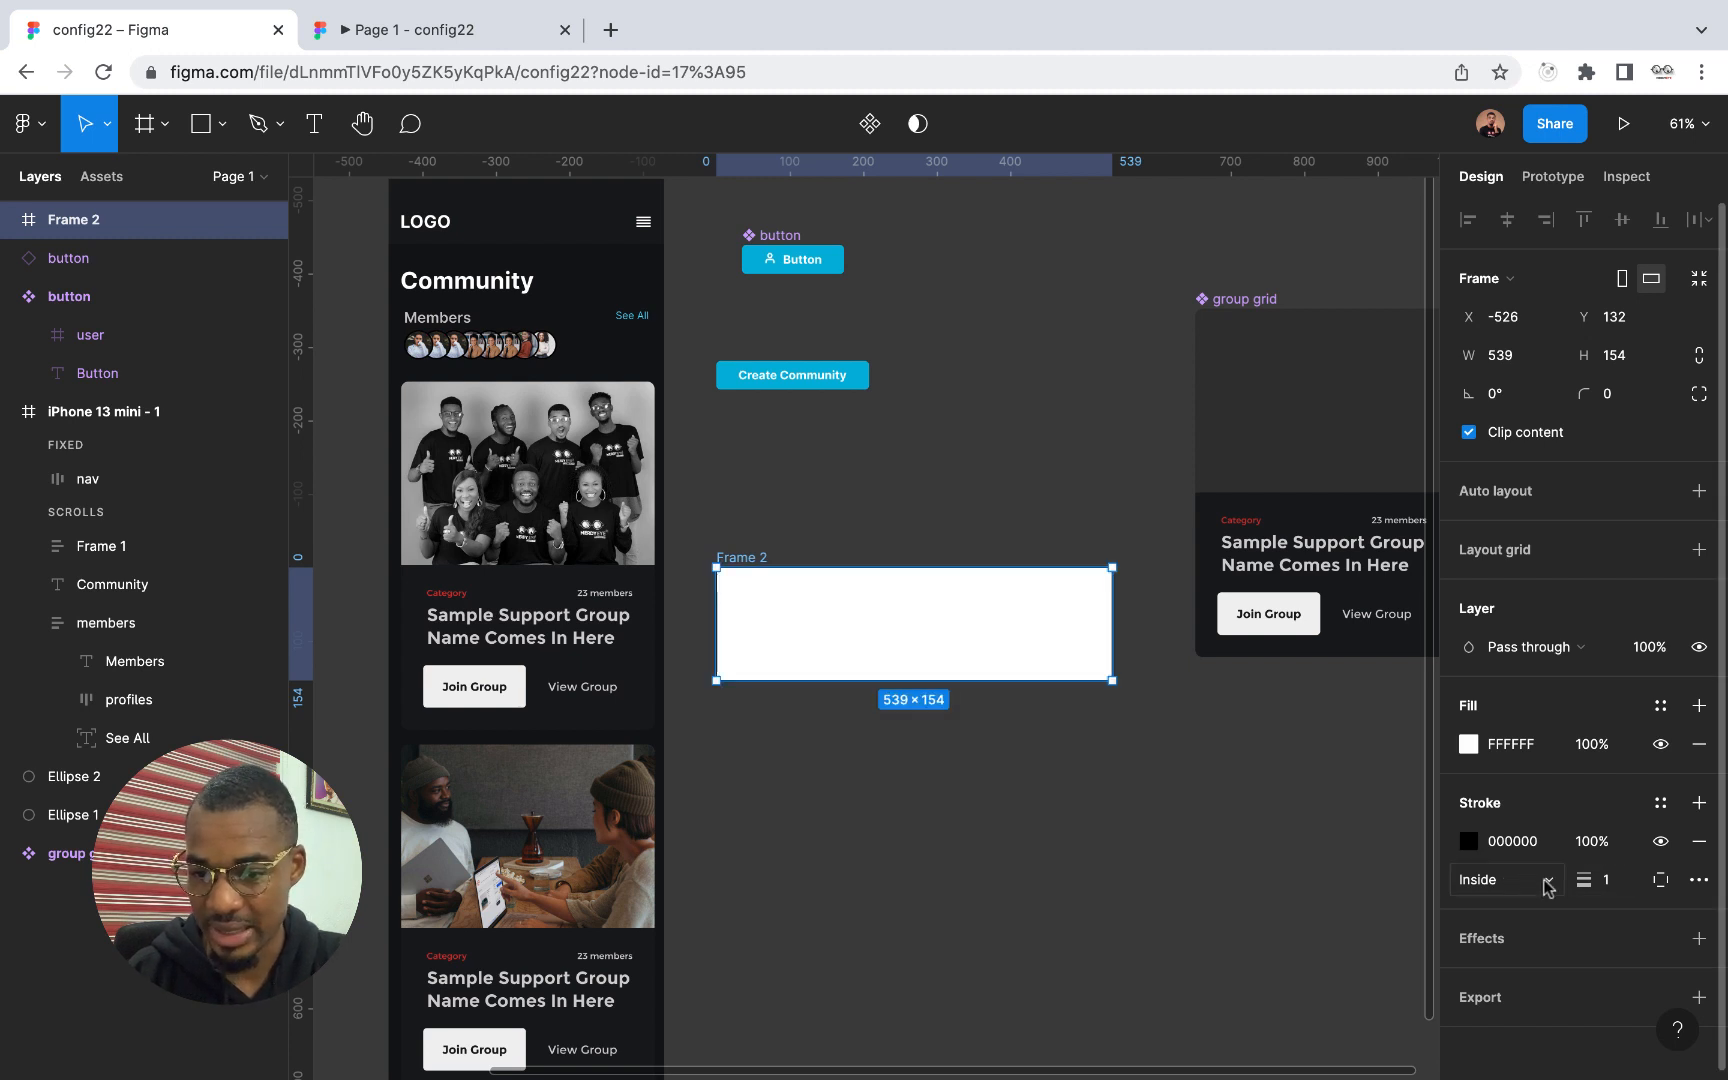
left_click(1610, 882)
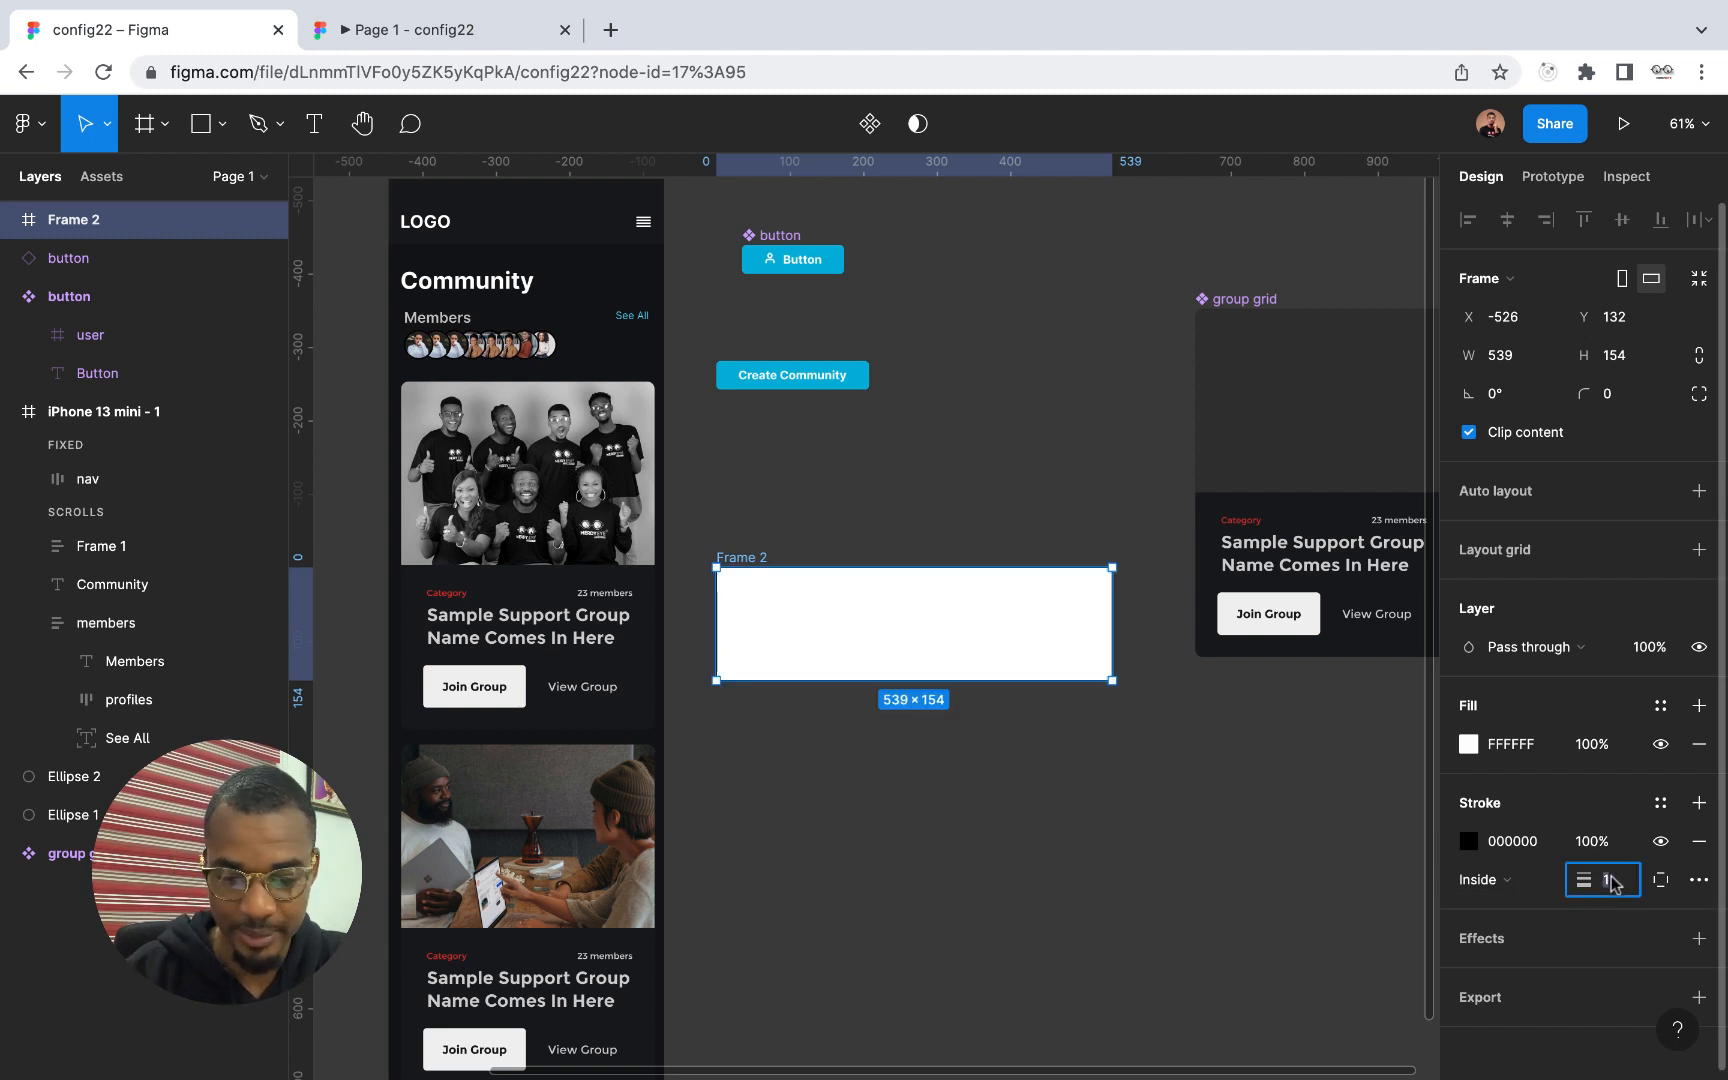
type("10")
key("Return")
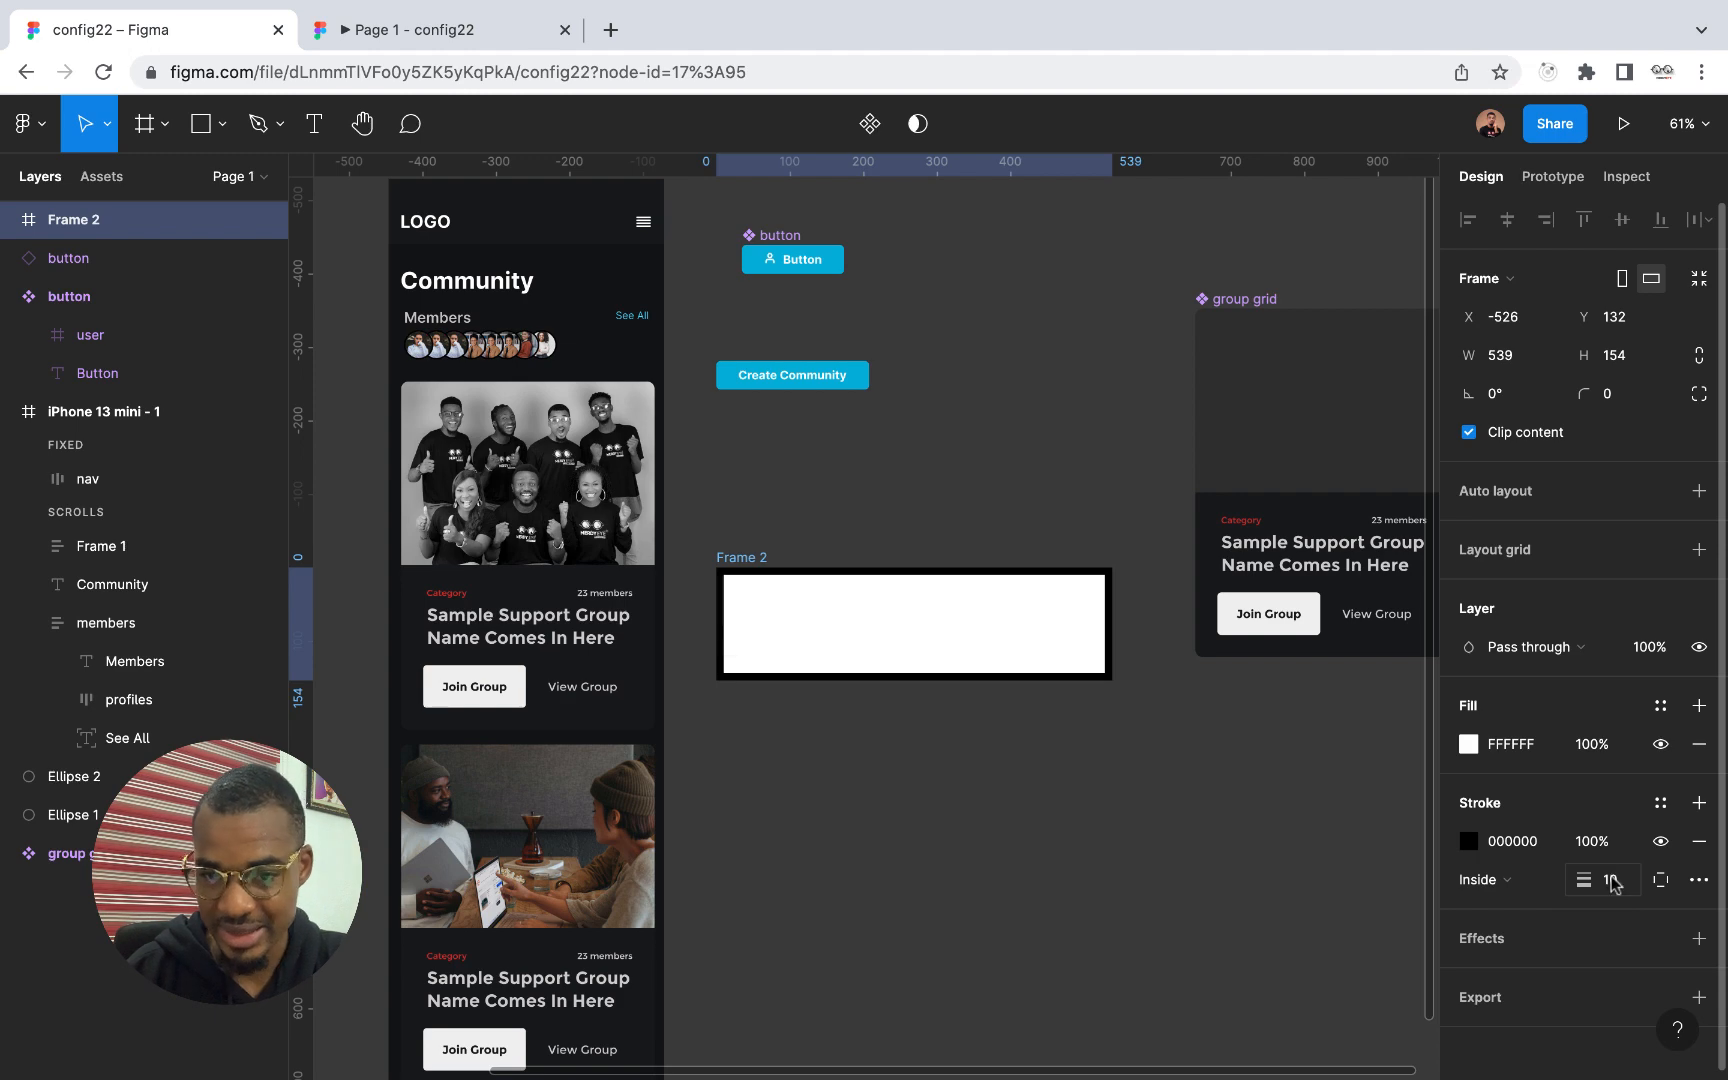
scroll(872, 694, "up", 3)
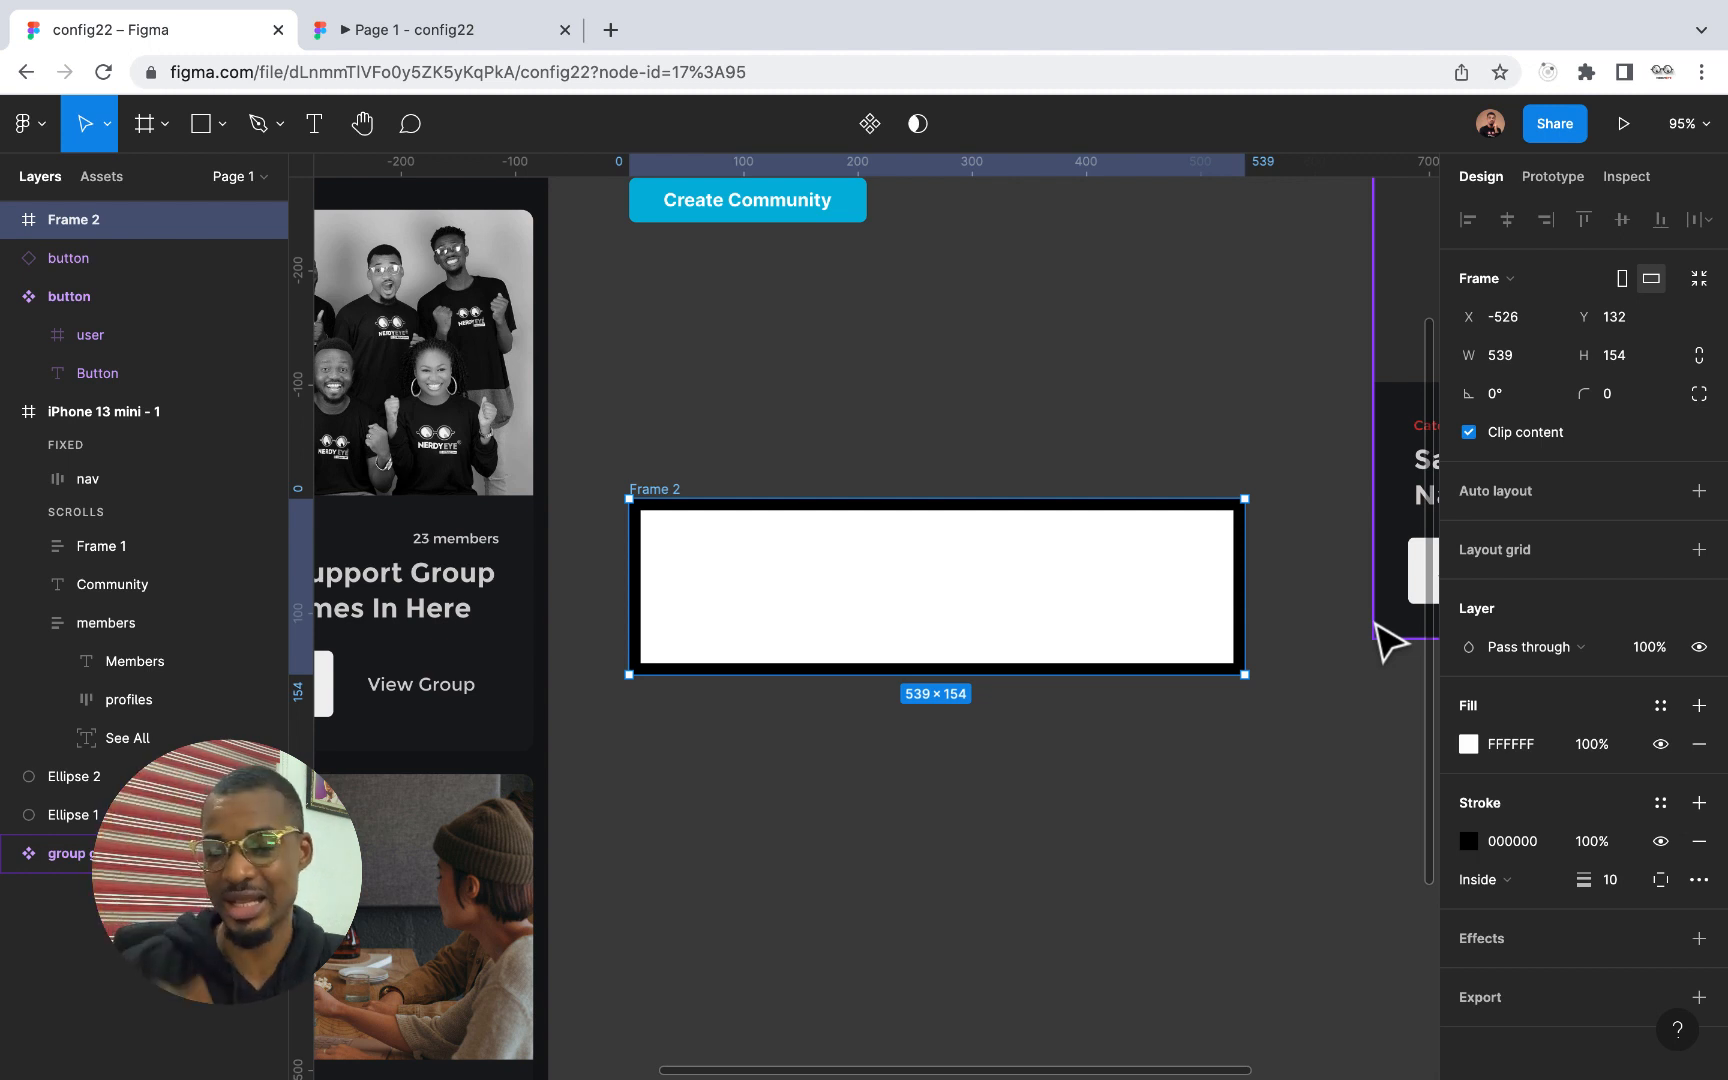
Change the frame's stroke colour to blue 38A0FF
left_click(1468, 841)
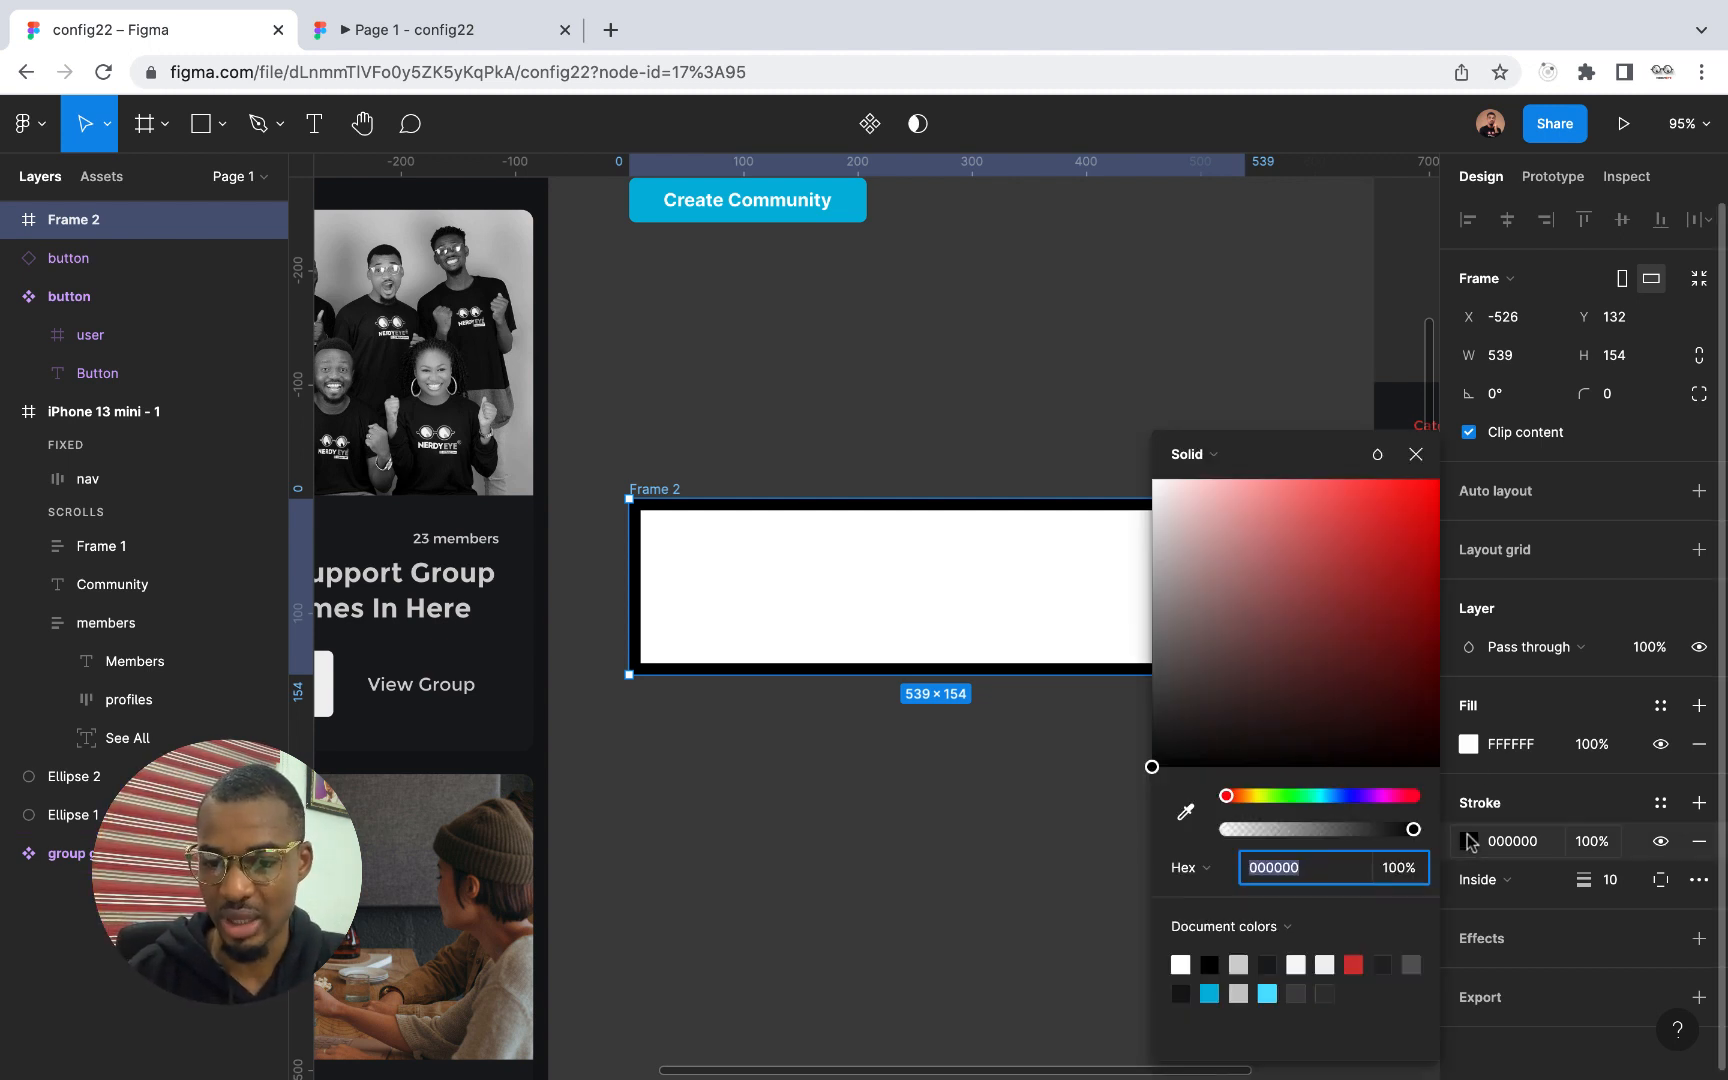
mouse_move(1273, 553)
left_mouse_down()
mouse_move(1311, 548)
mouse_move(1390, 484)
left_mouse_up()
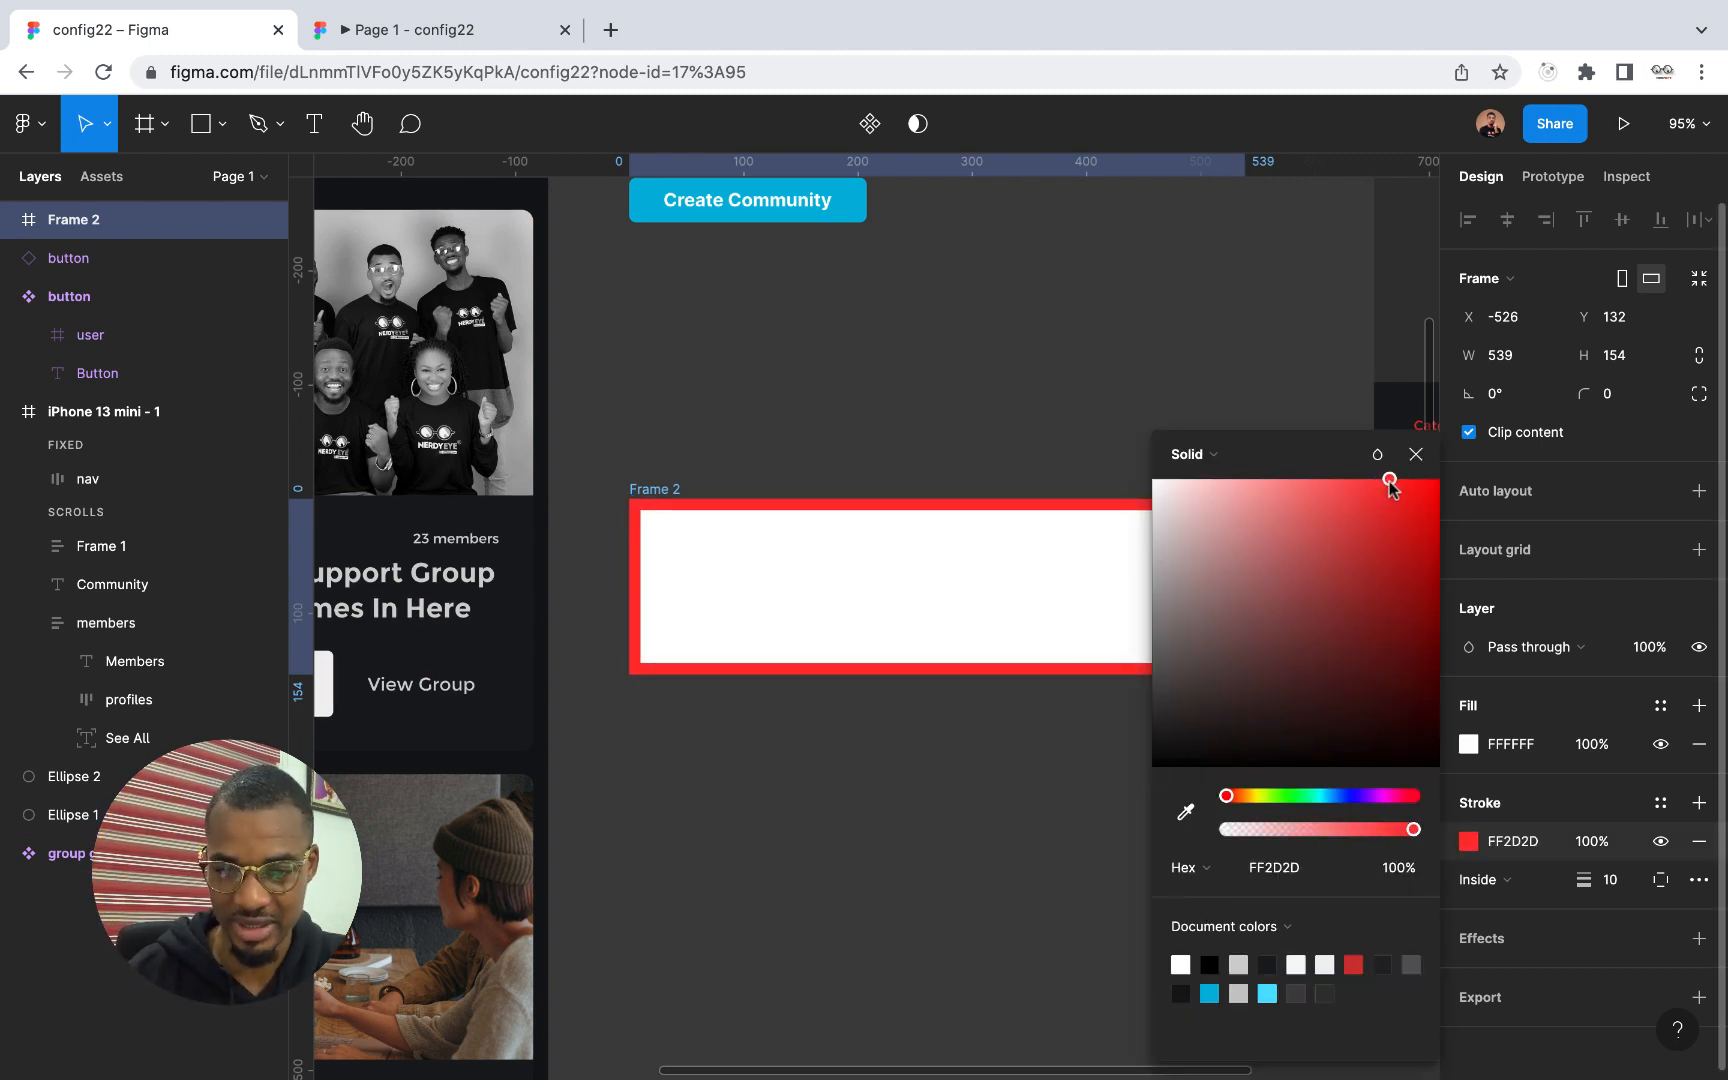
left_click_drag(1228, 796, 1338, 803)
left_click_drag(1390, 484, 1376, 479)
left_click(1415, 455)
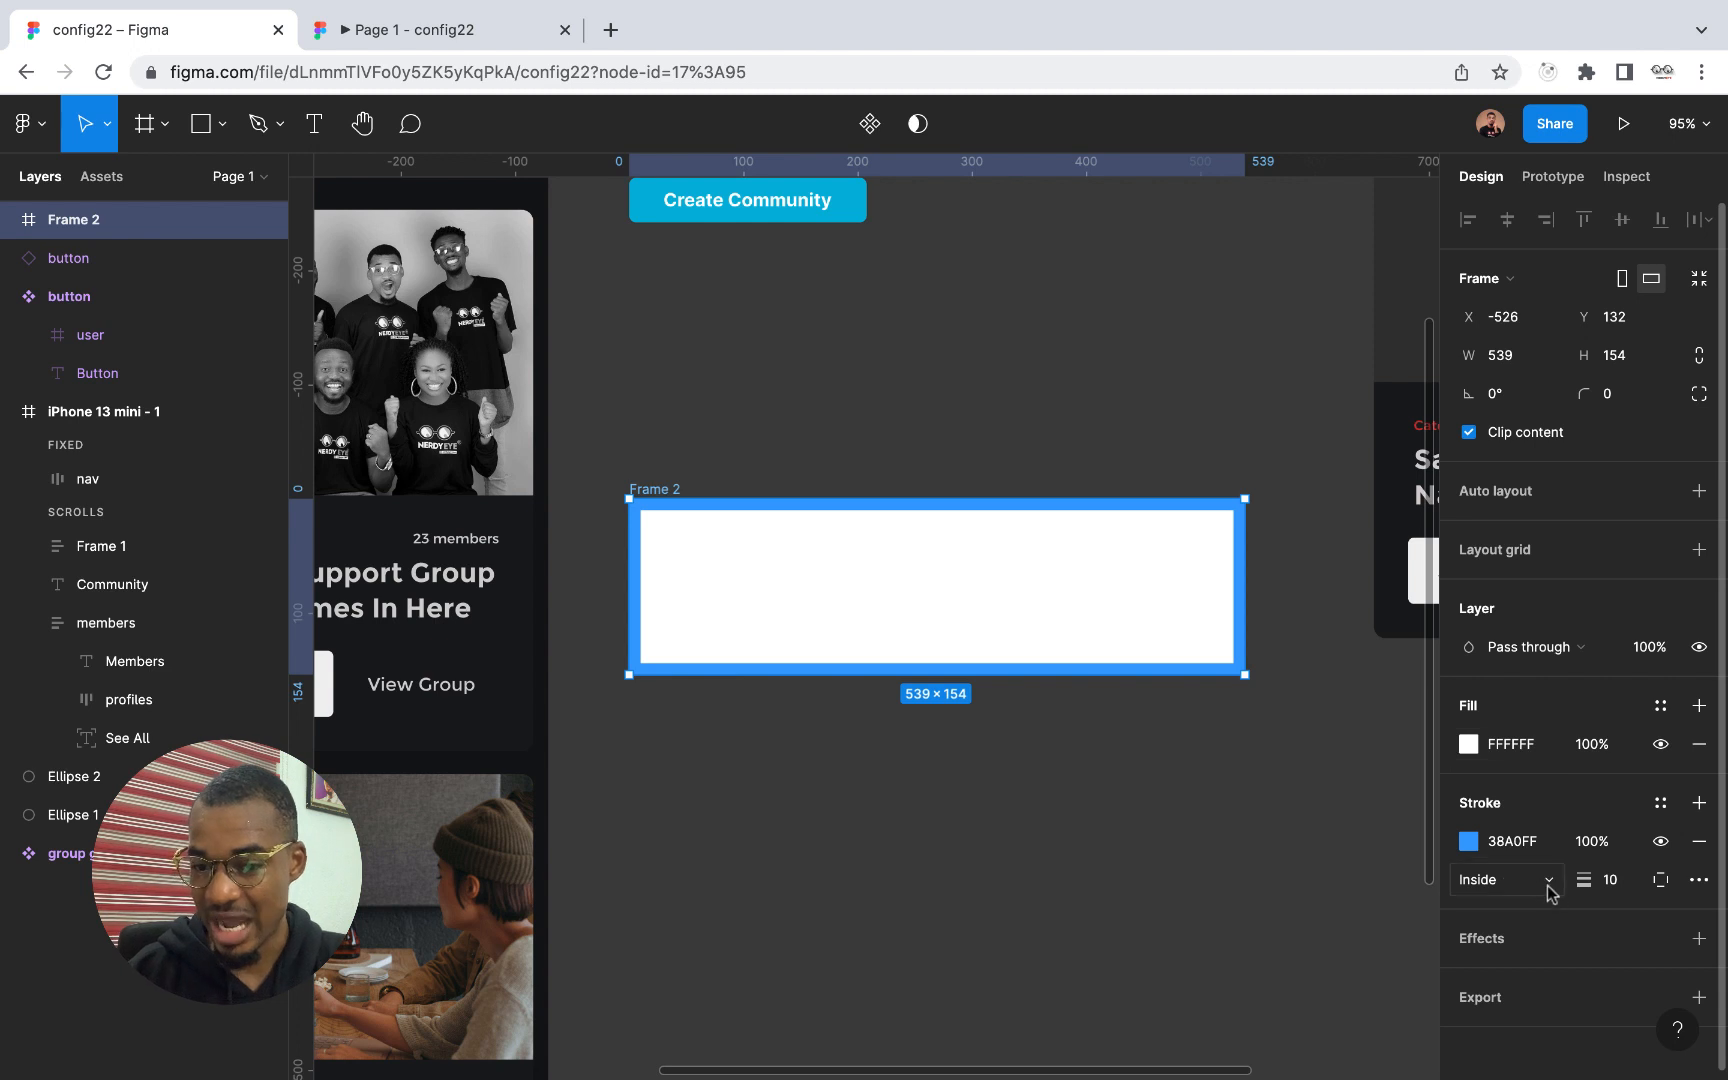
Try the stroke on only the top, left and right sides of the frame in turn, and check the advanced stroke settings
left_click(1660, 881)
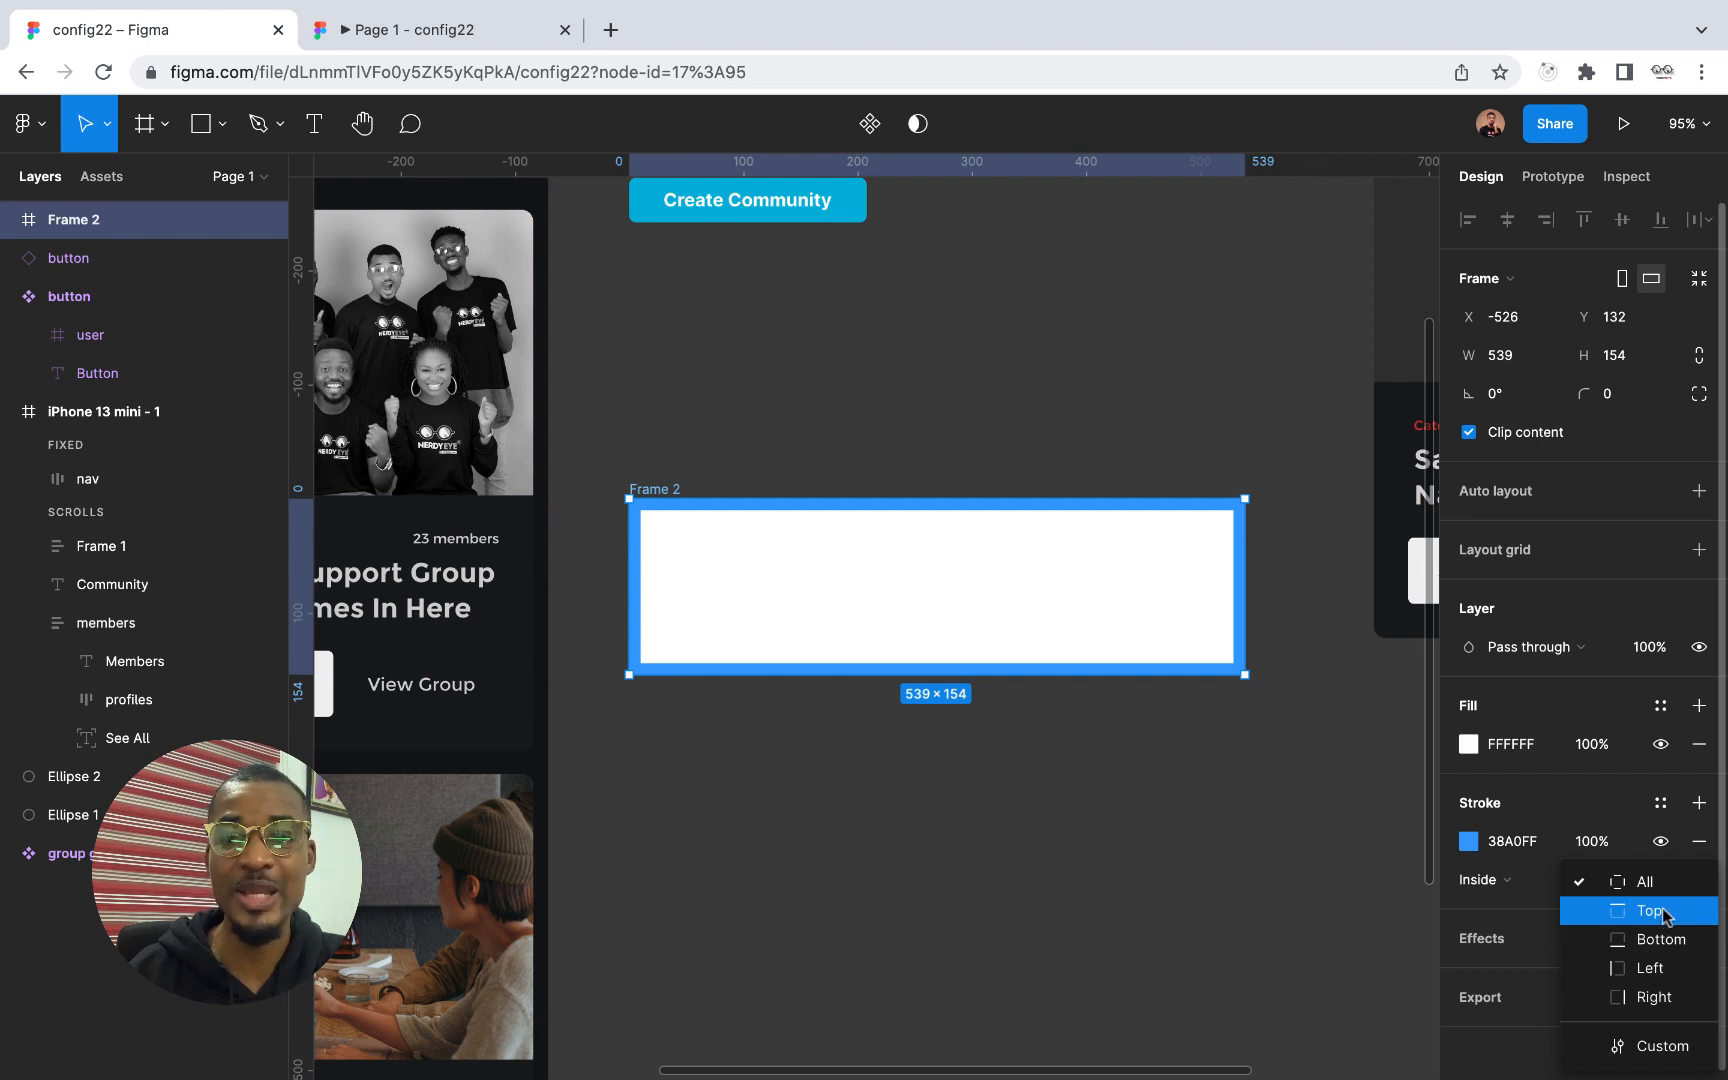
left_click(1652, 911)
left_click(1661, 881)
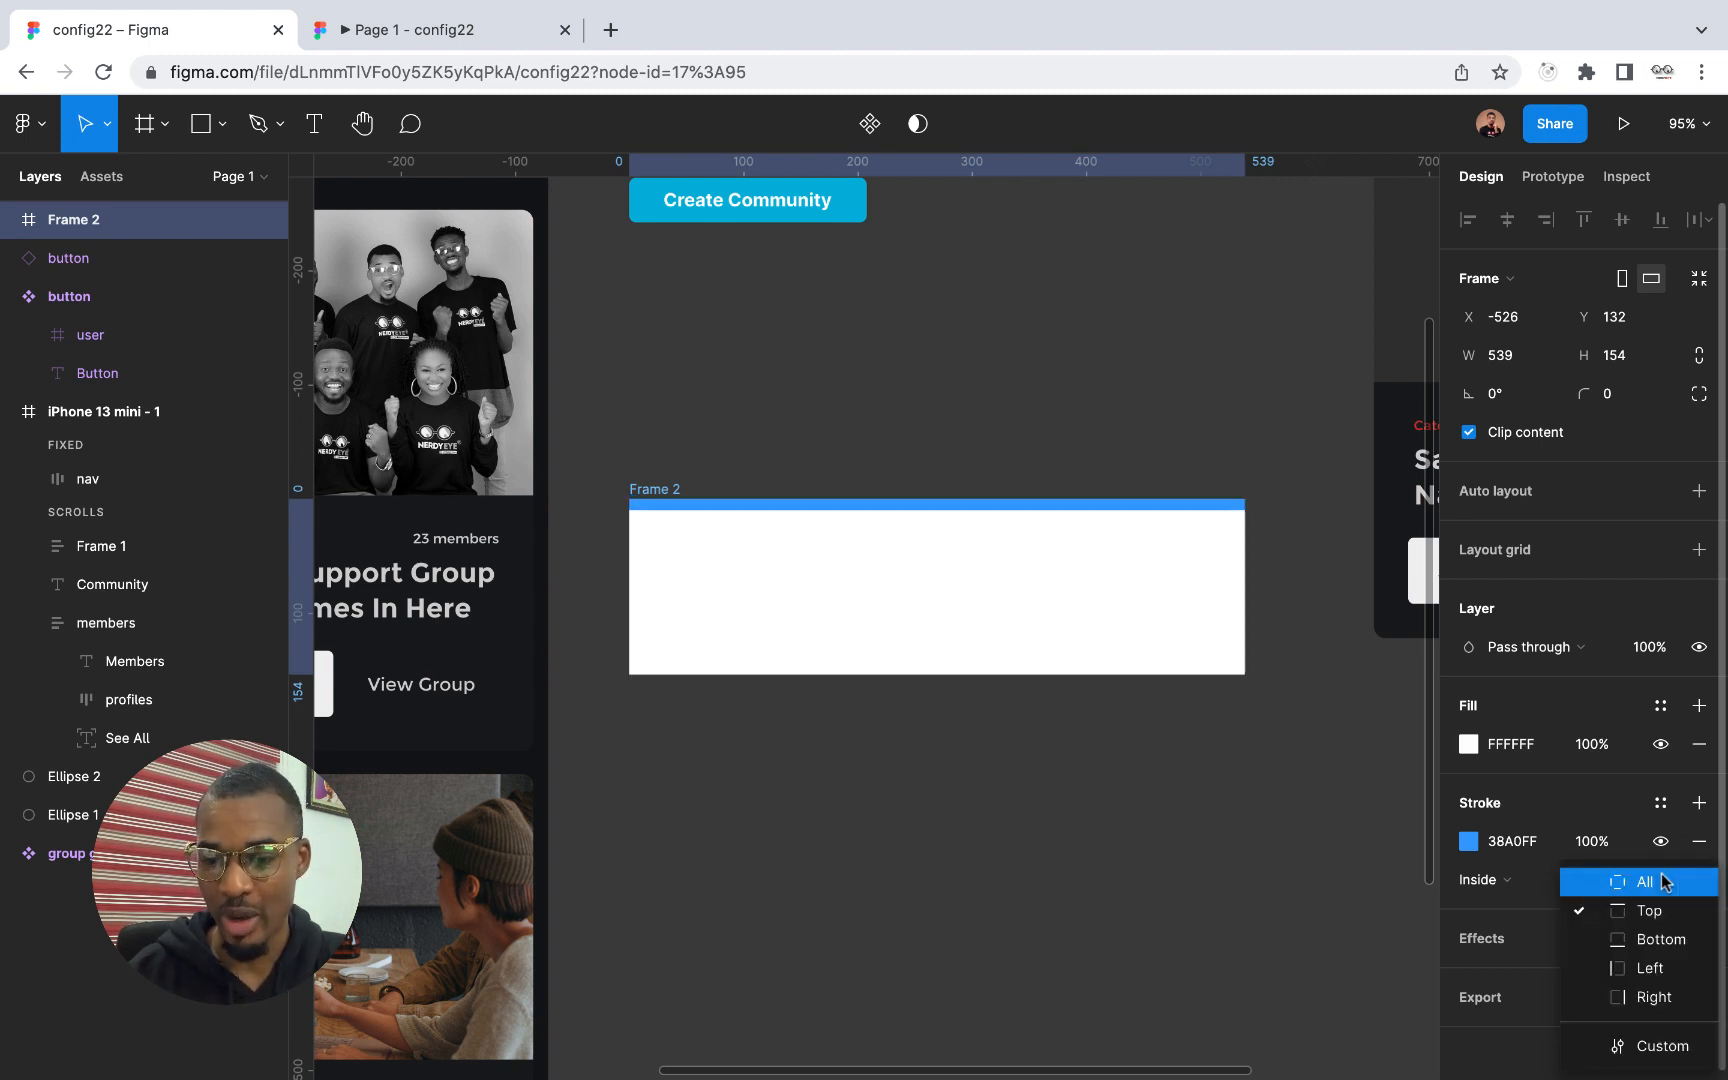
left_click(1655, 967)
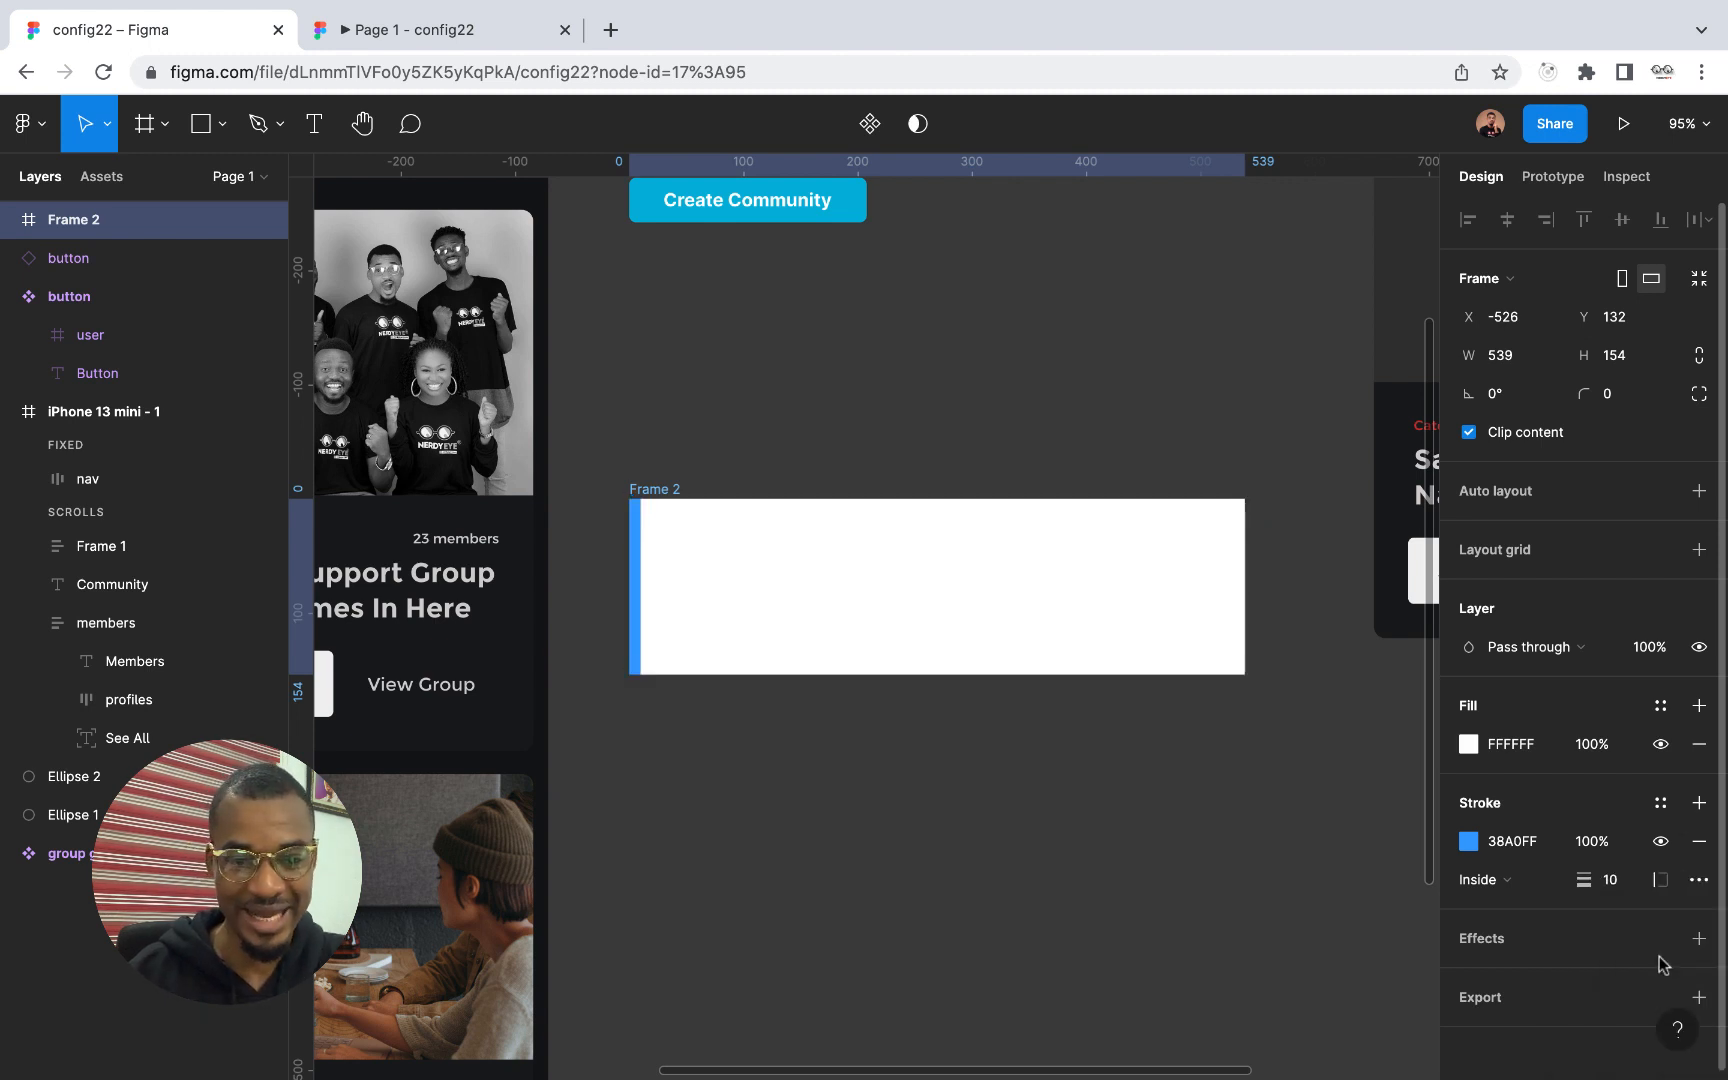
left_click(1663, 882)
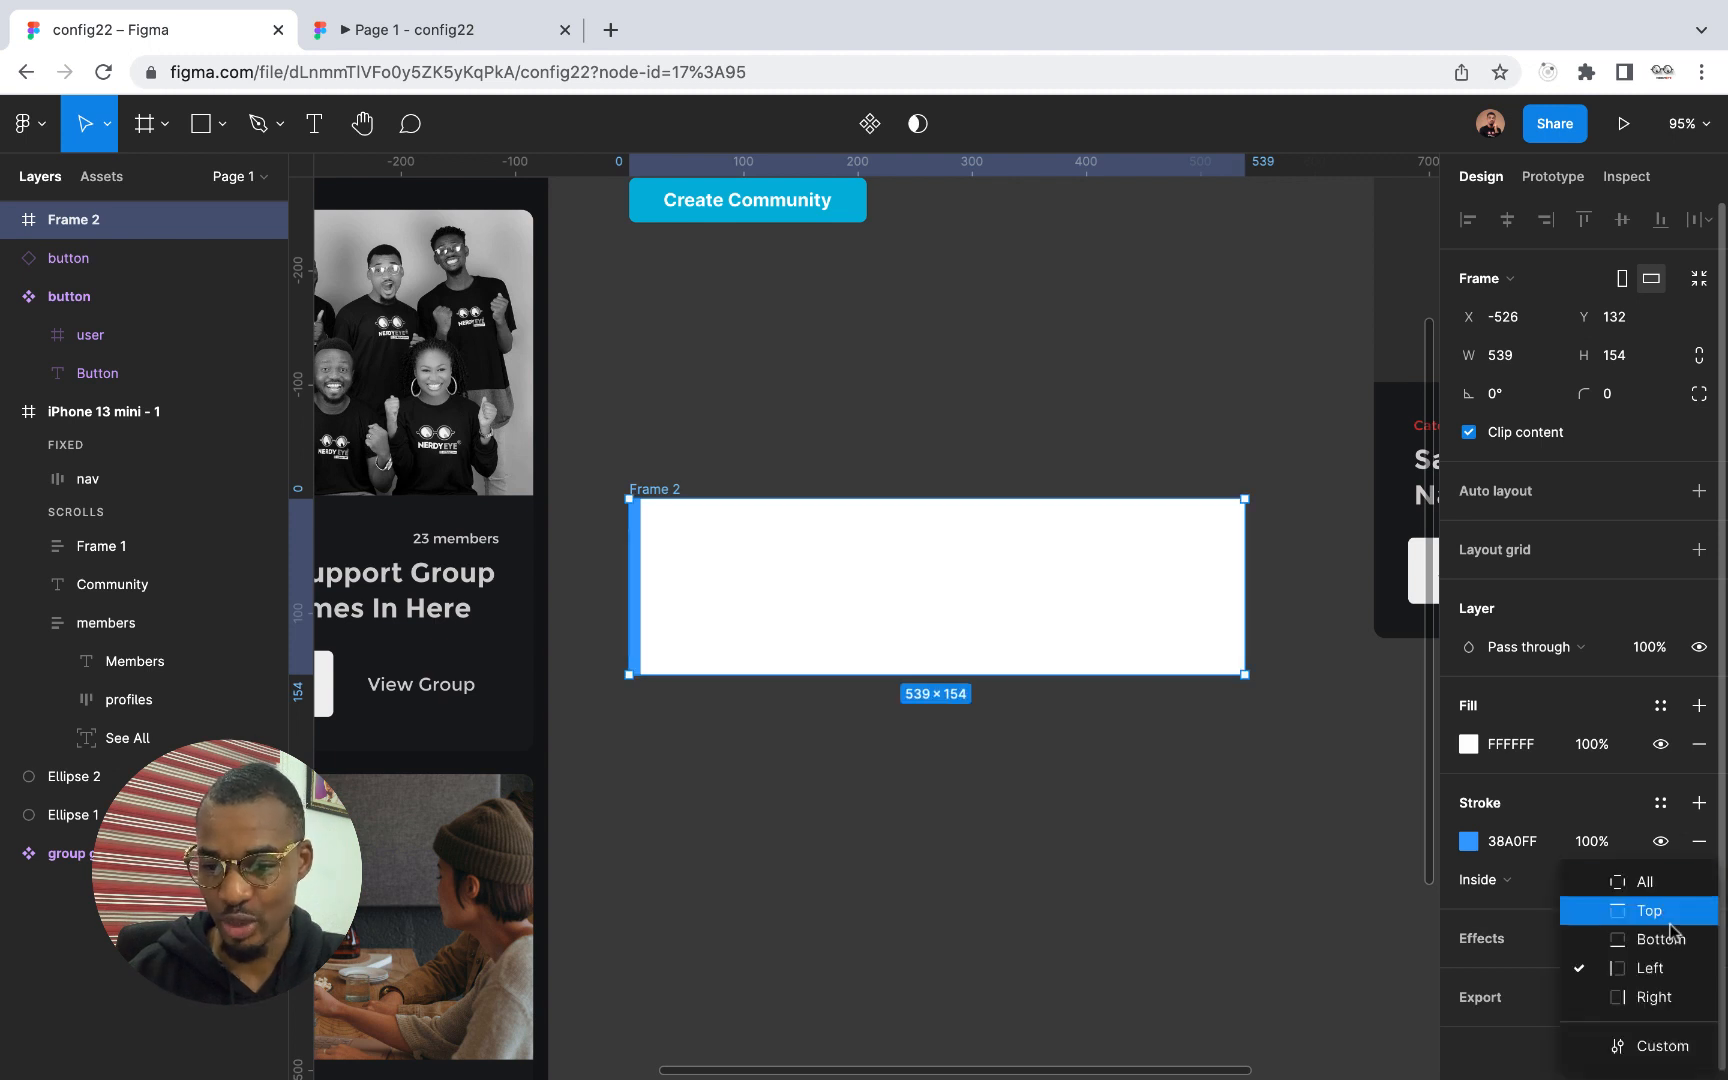
left_click(1675, 997)
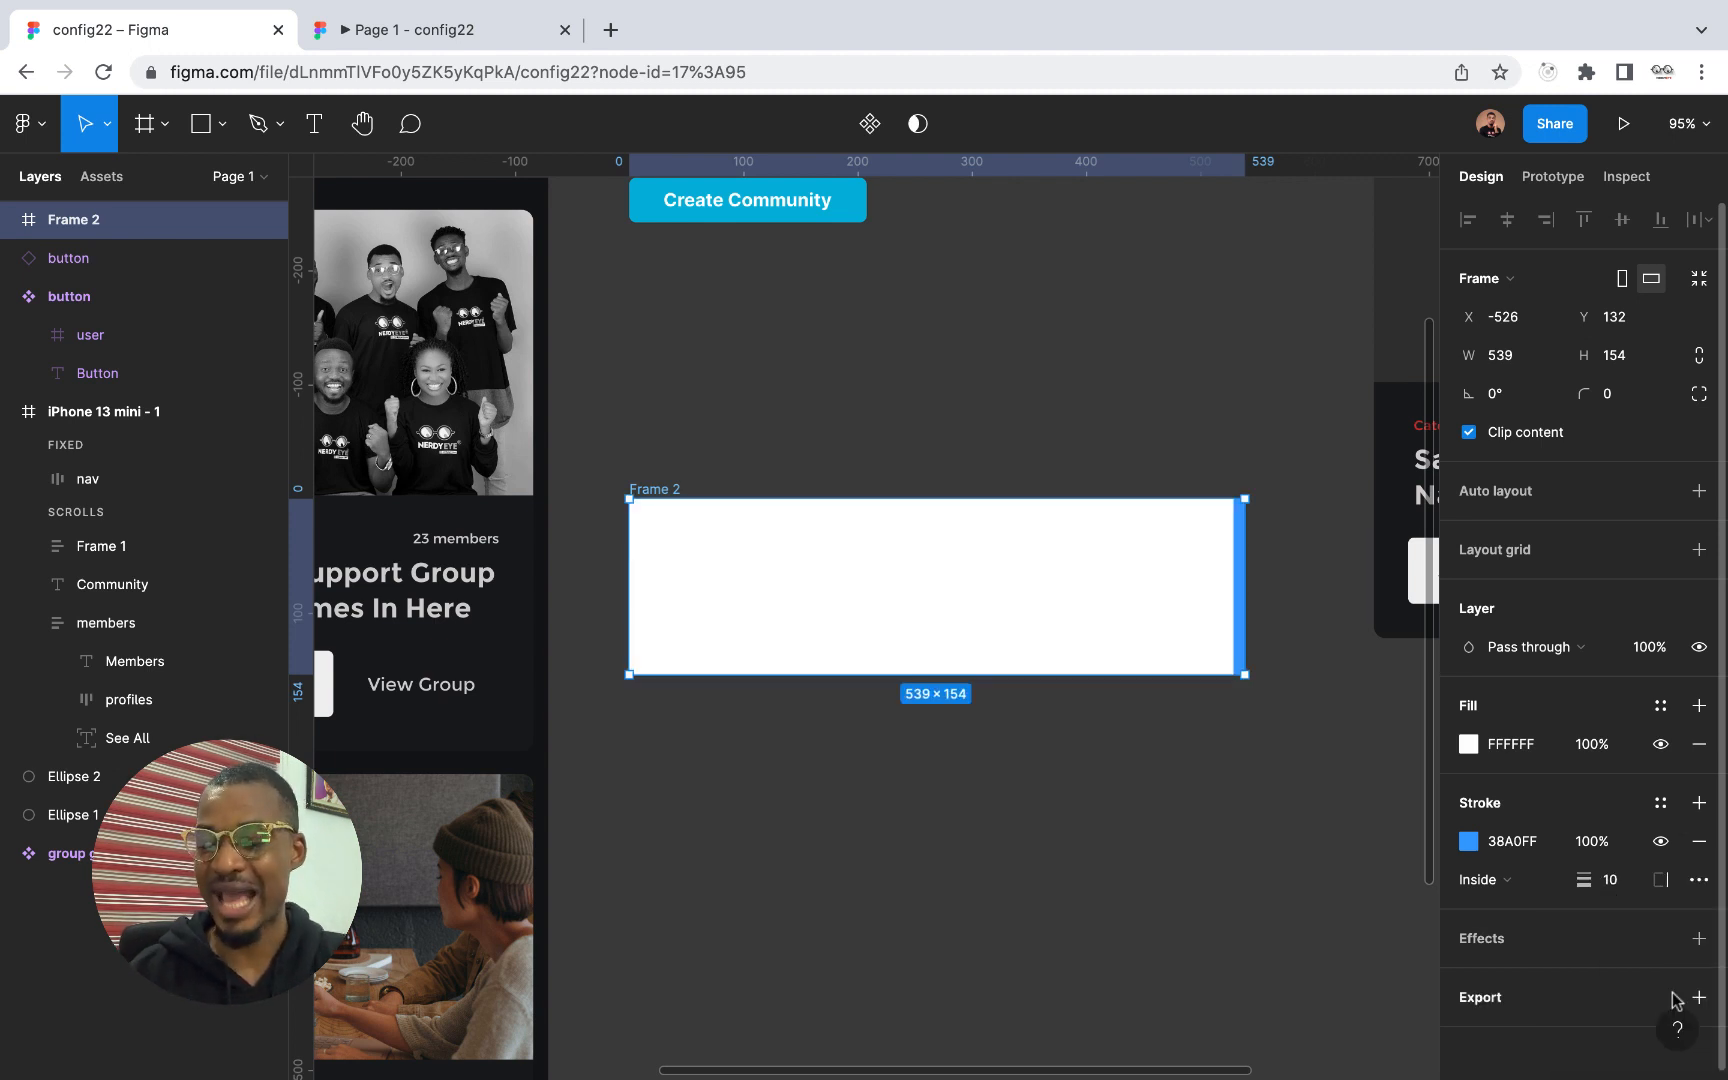
left_click(1701, 881)
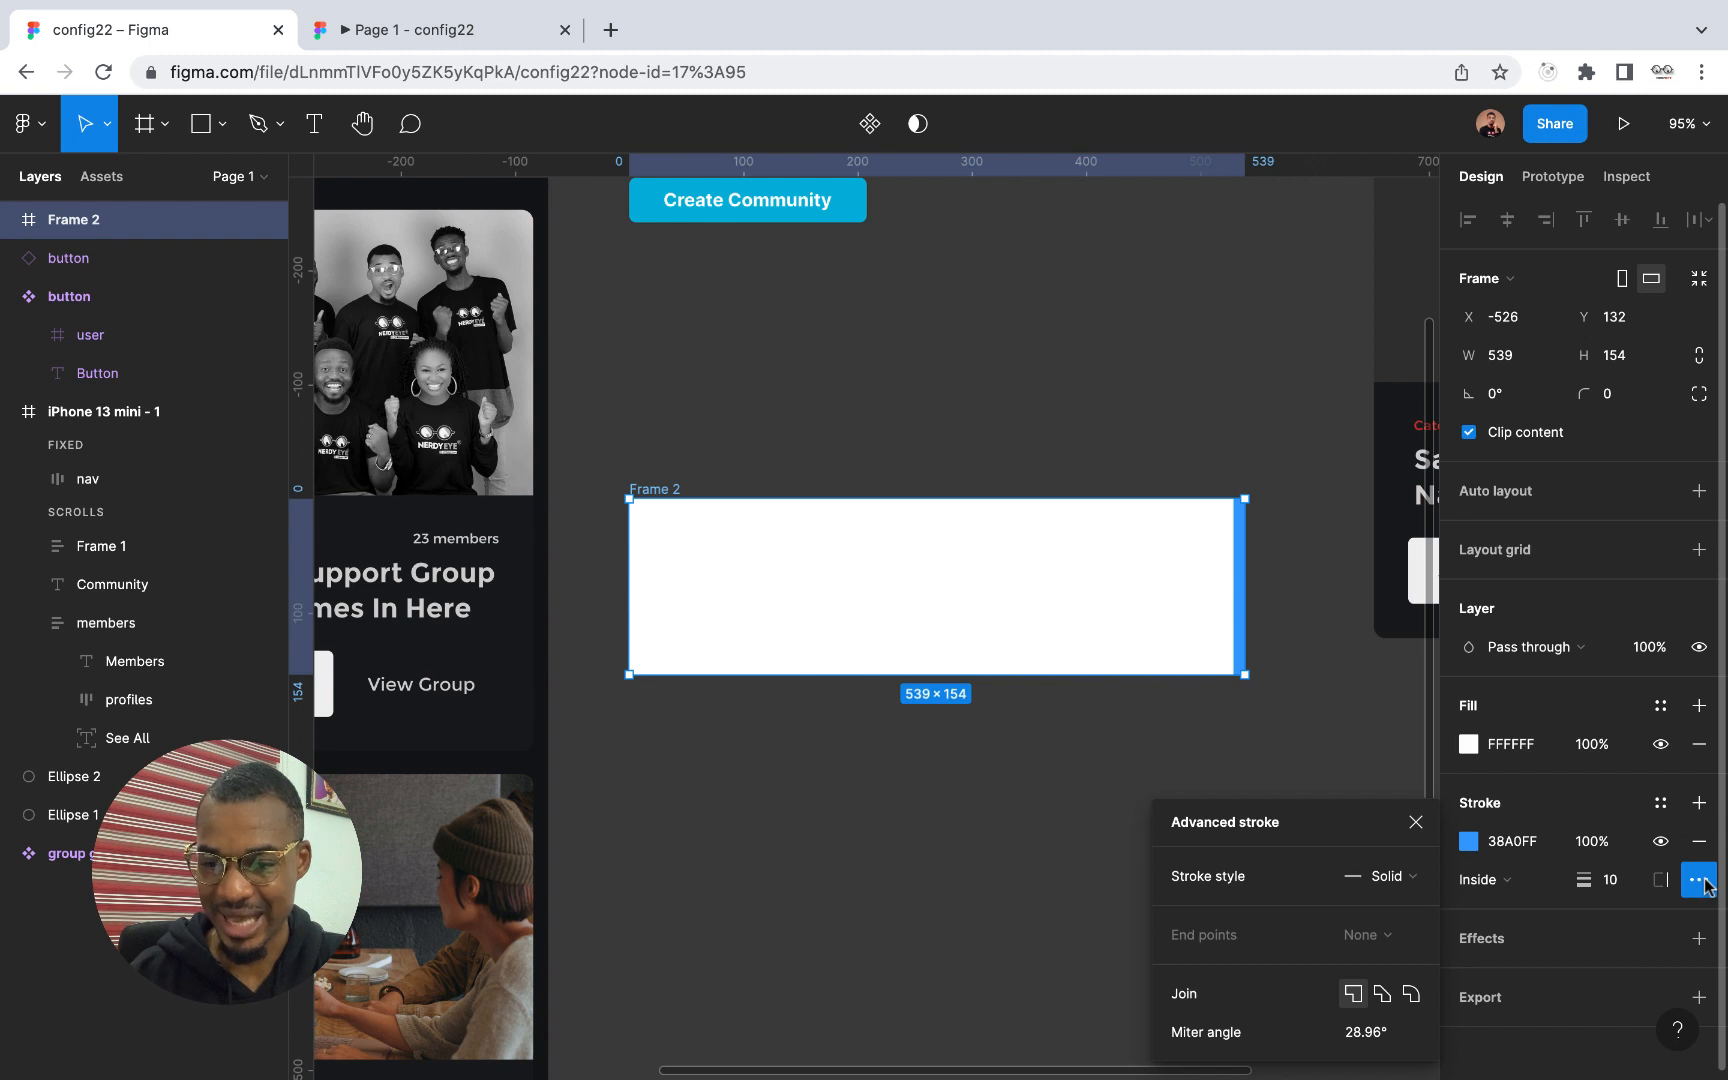
left_click(1701, 881)
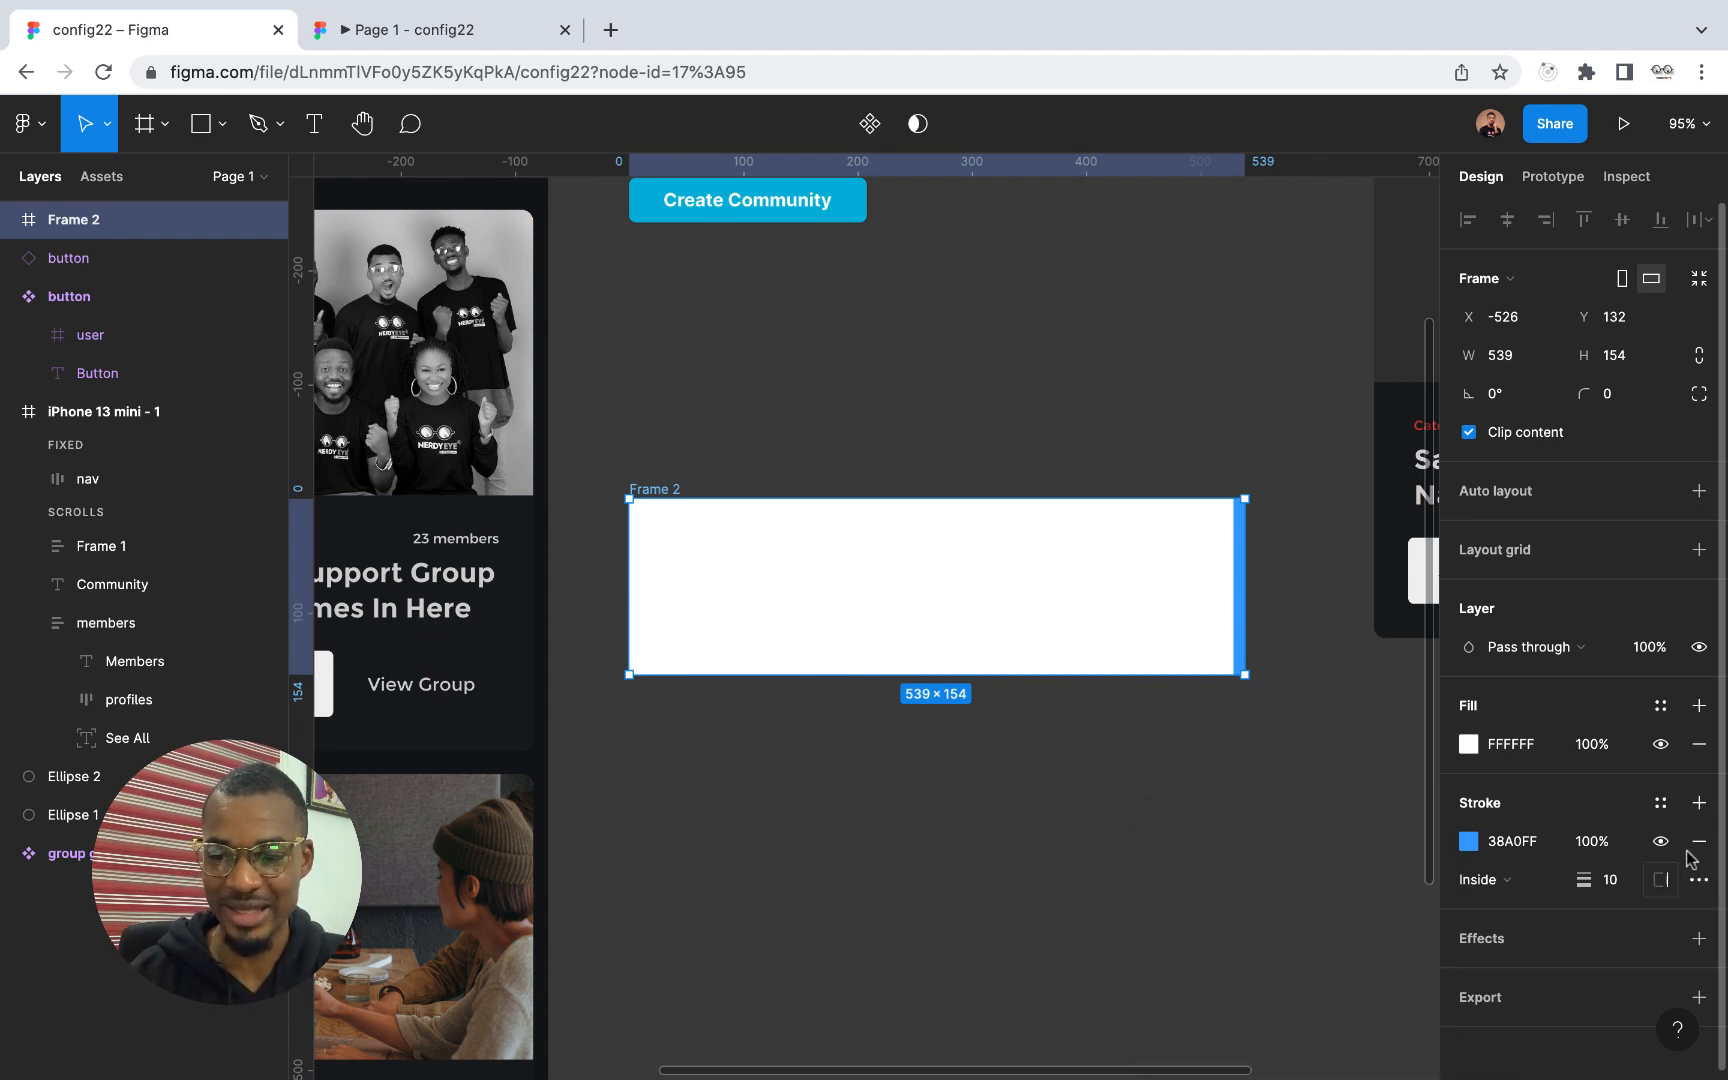
Try adding a second stroke to the frame, coloured 38A0FF at 100% opacity
left_click(1699, 804)
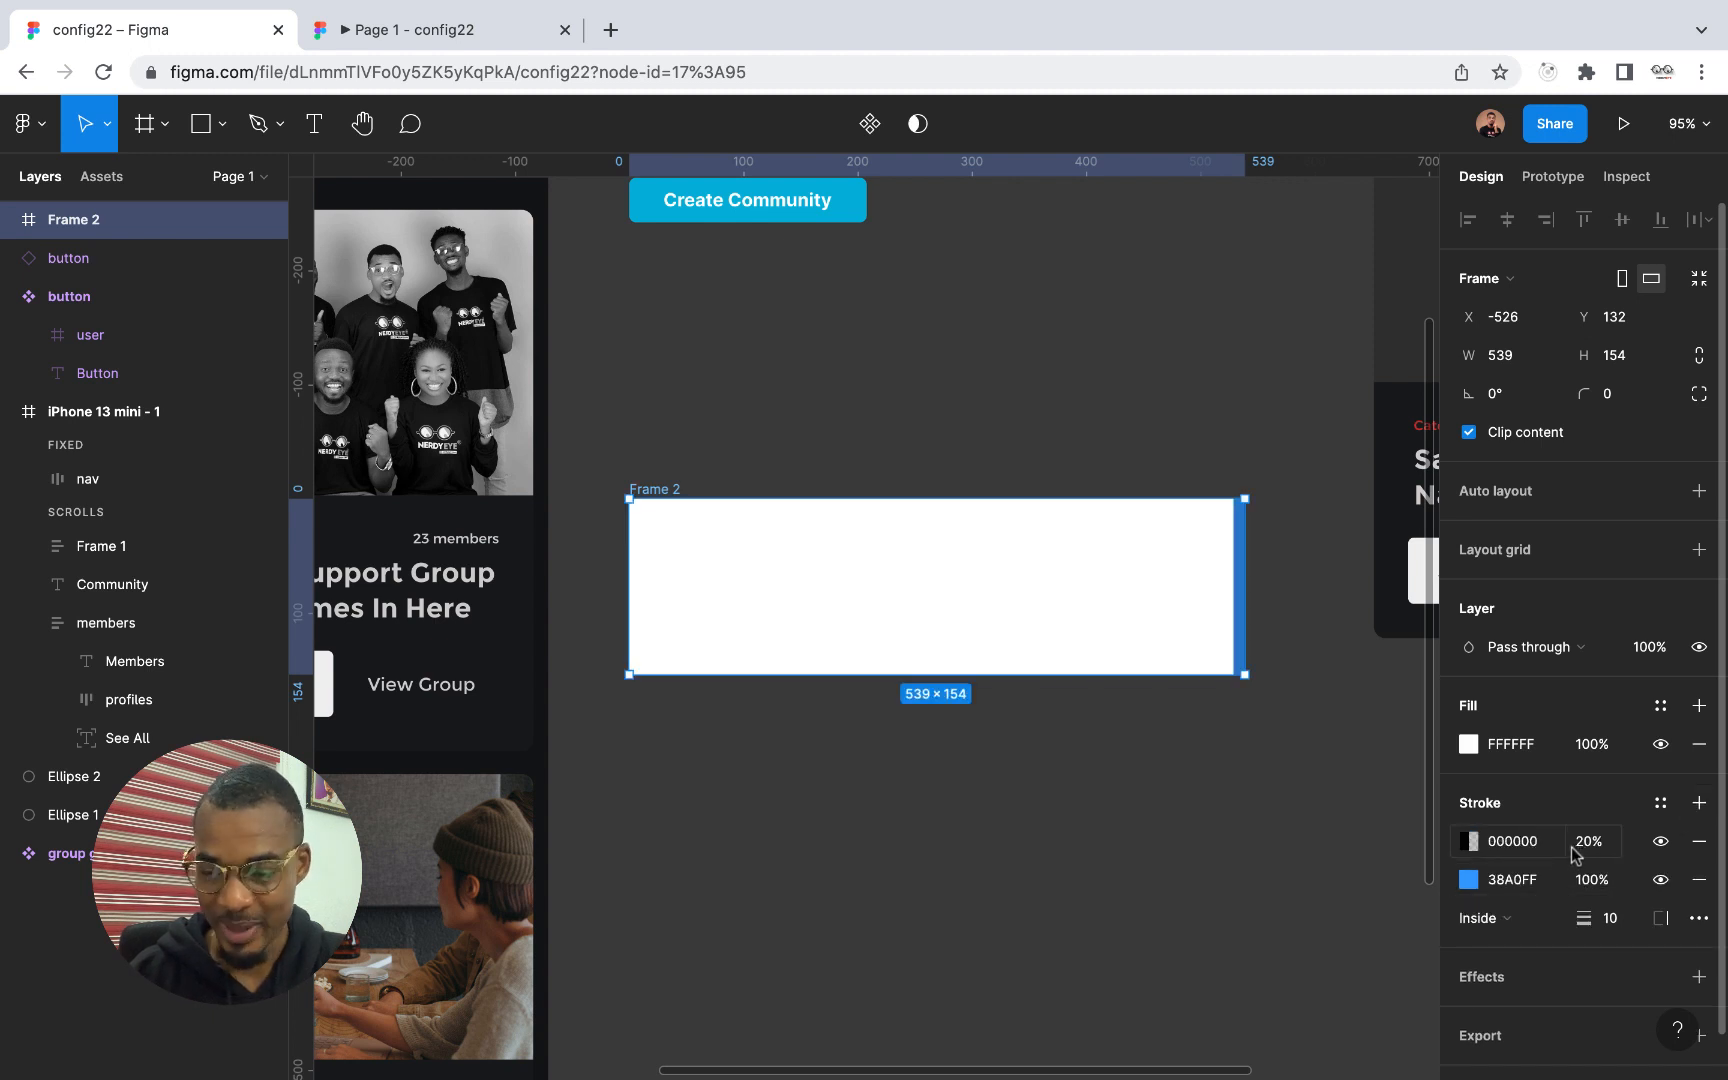
left_click(1516, 878)
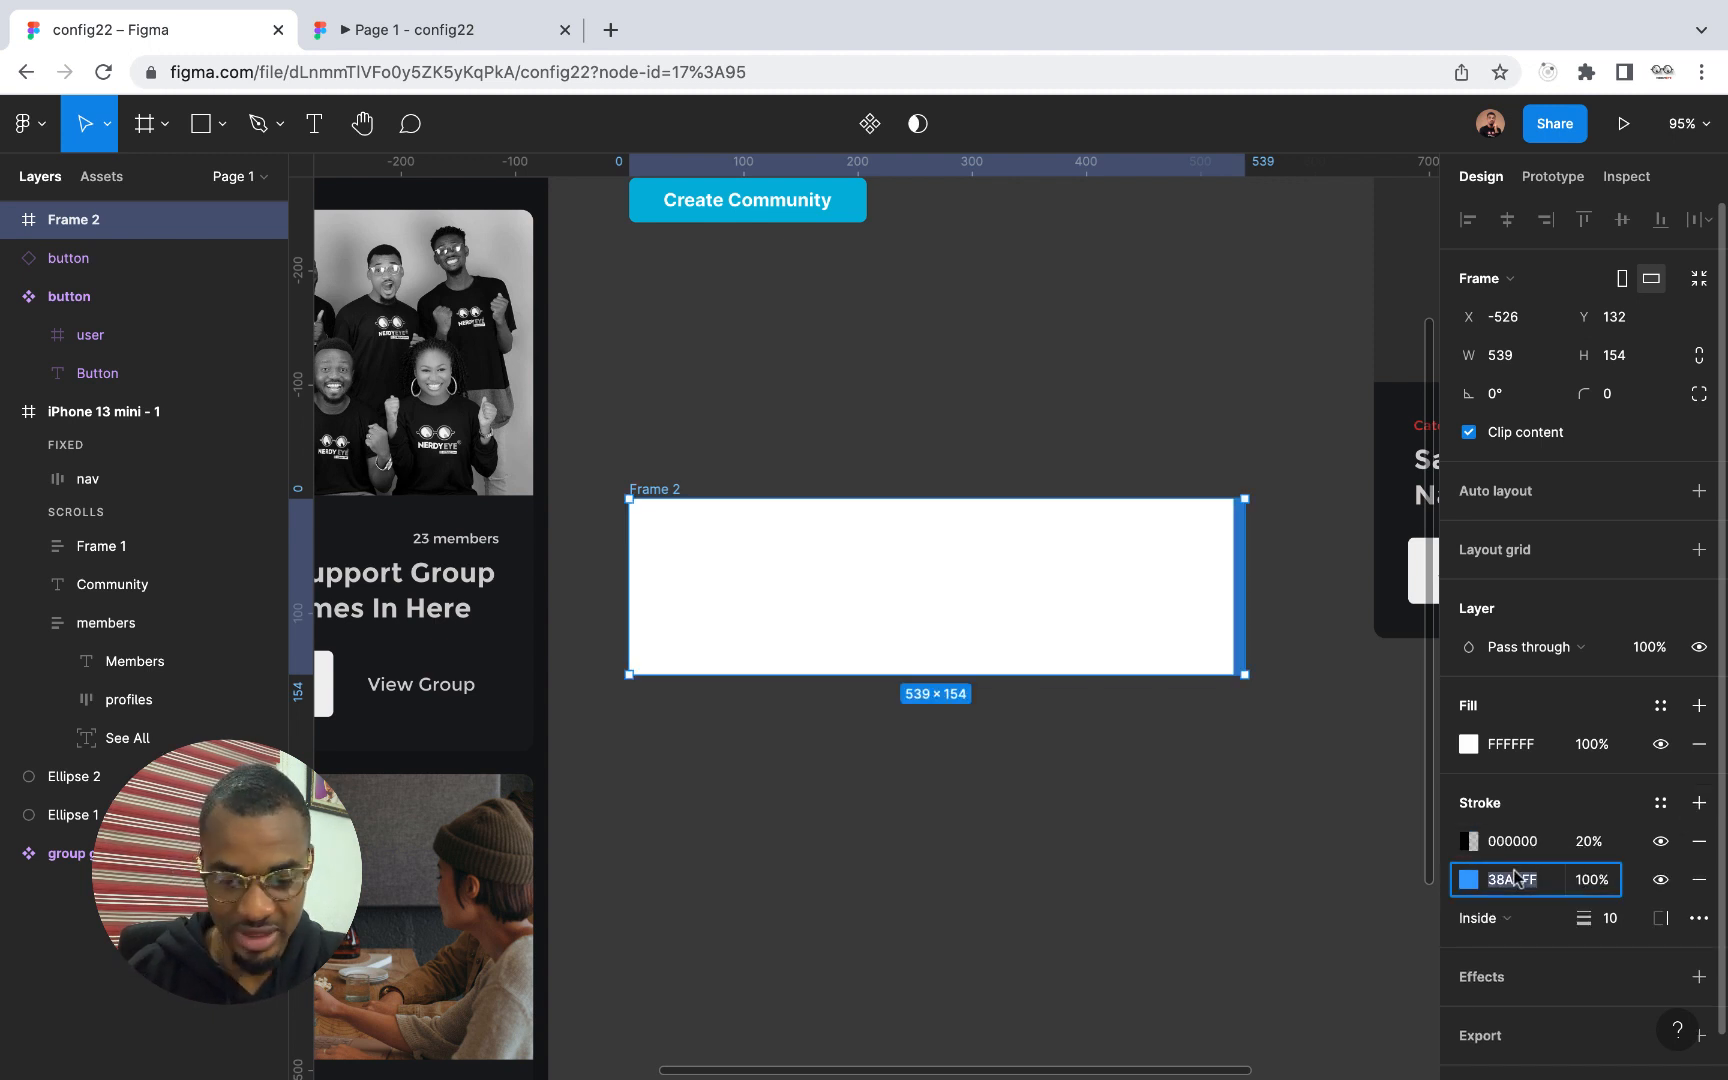
key("ctrl+c")
left_click(1512, 841)
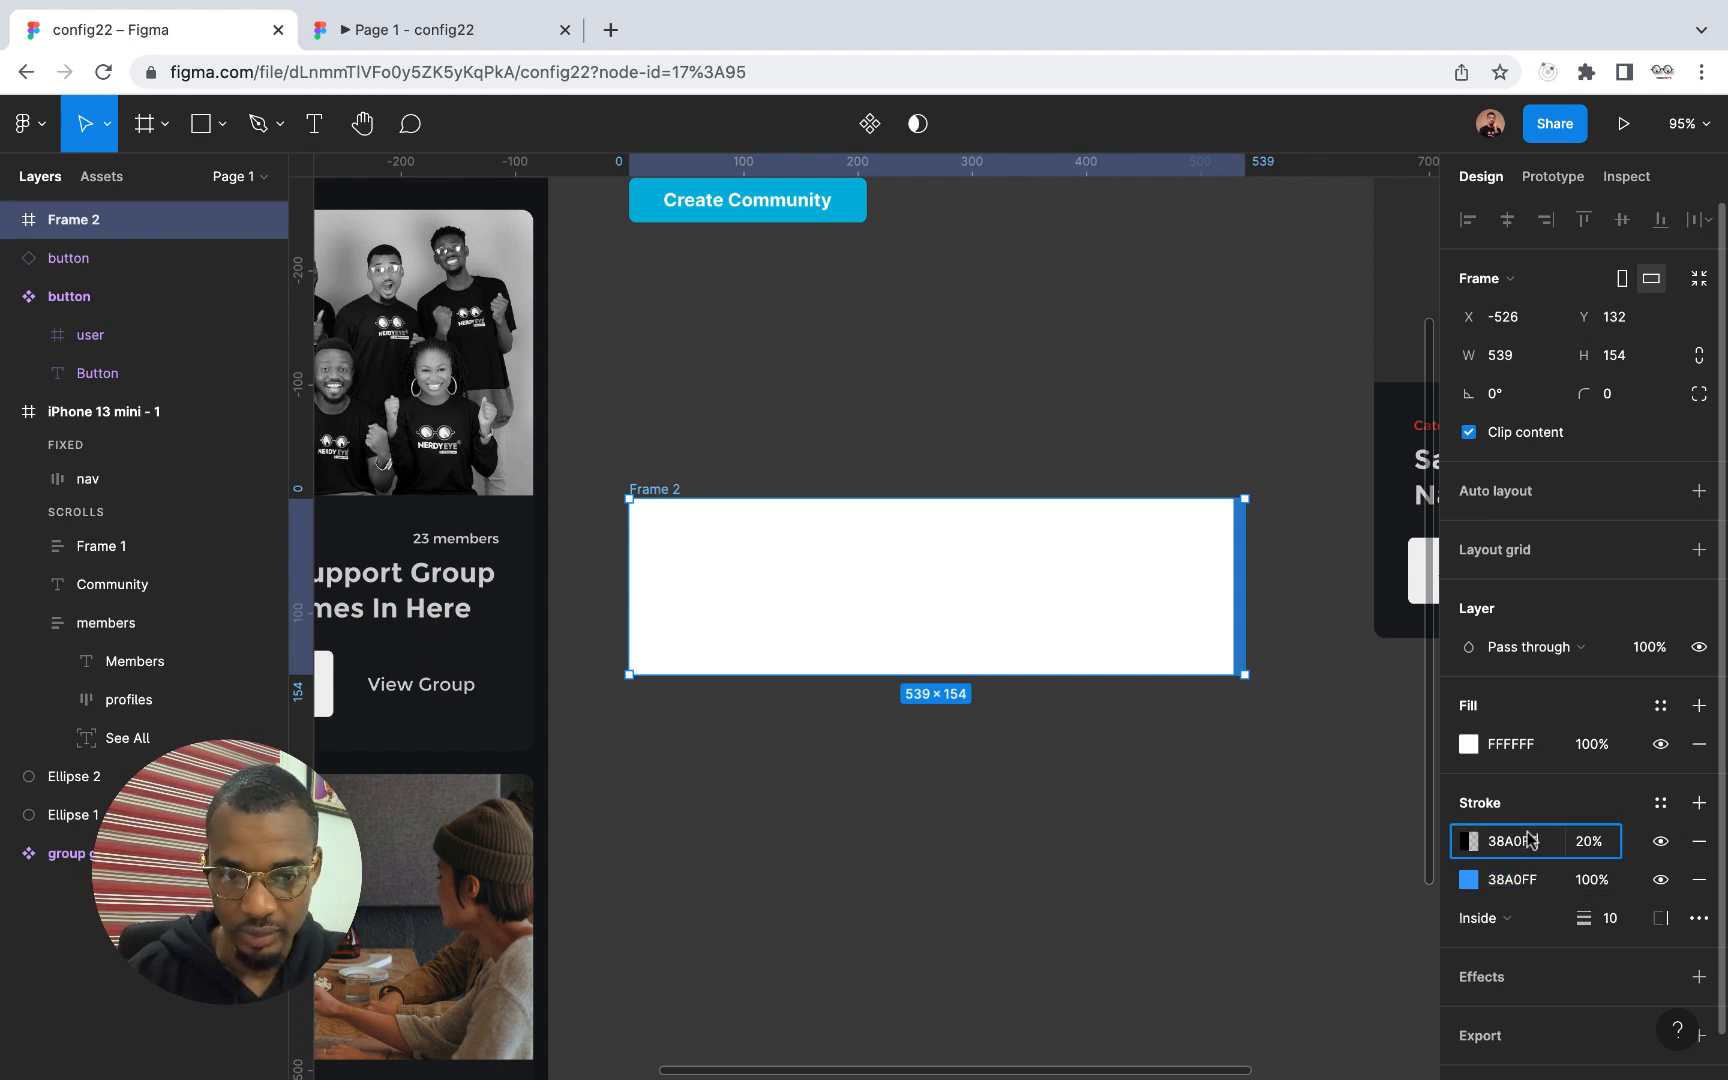
key("ctrl+v")
left_click(1597, 848)
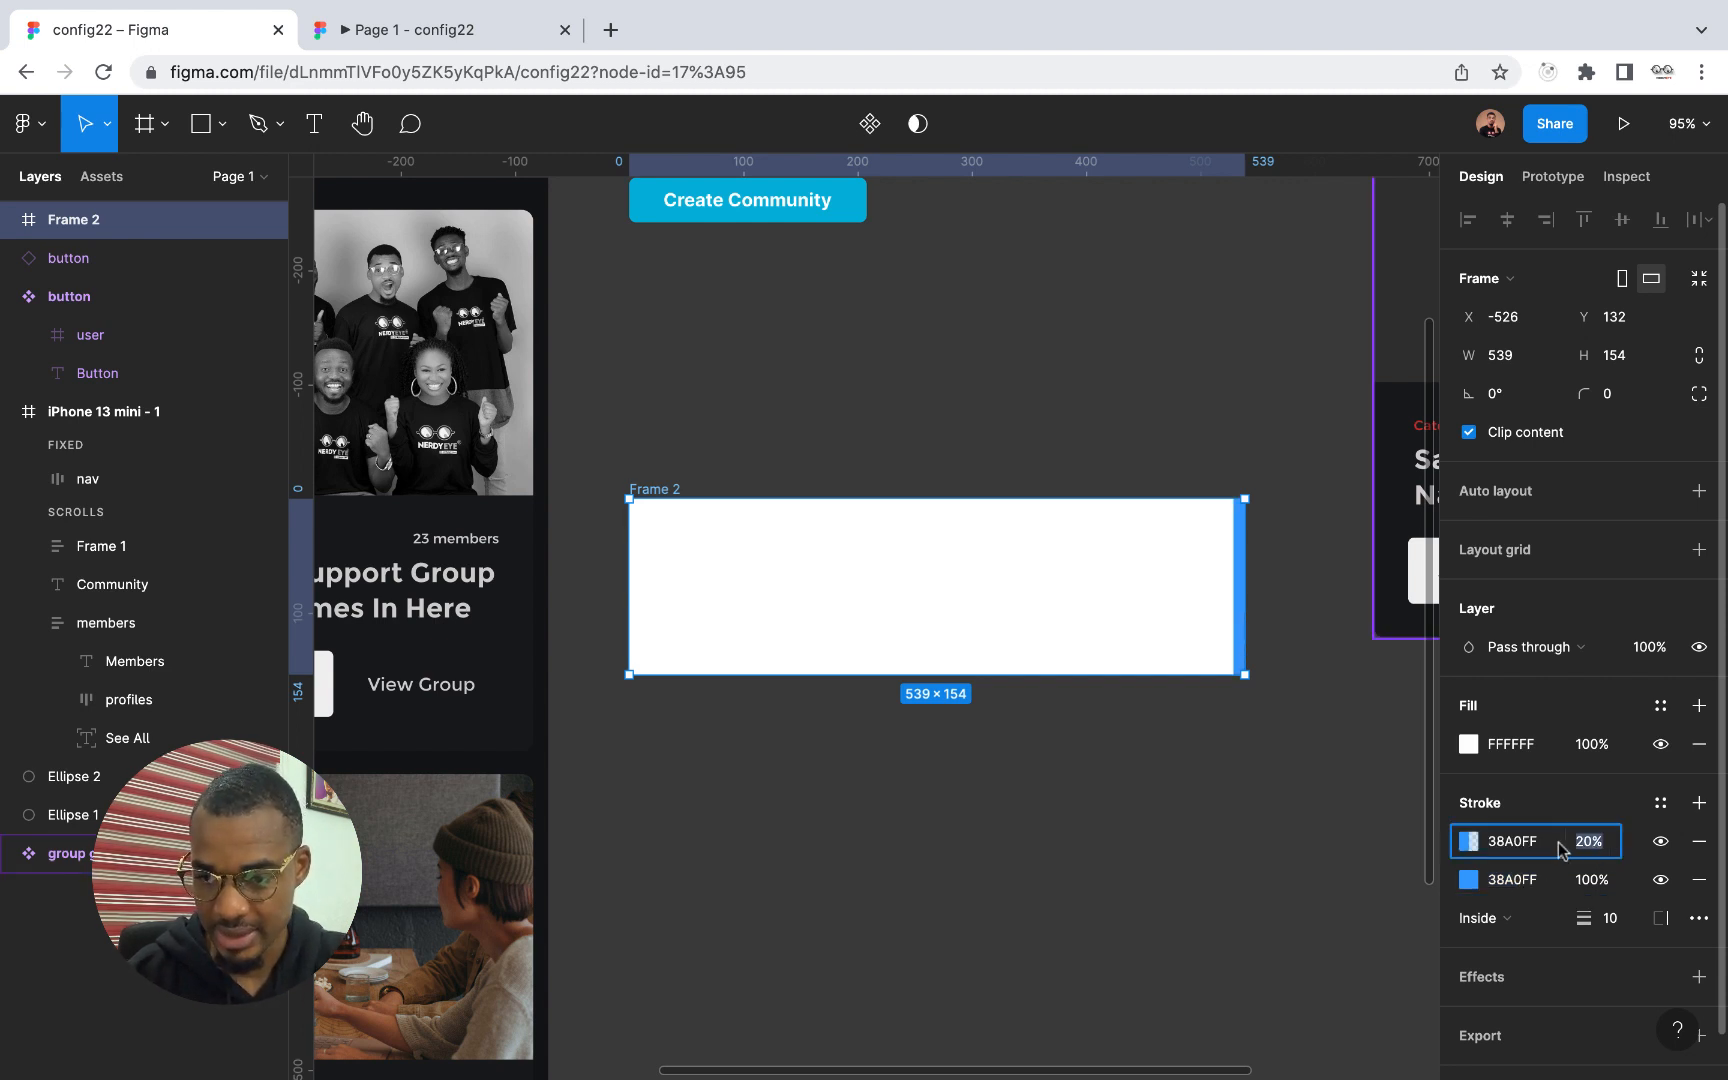
left_click(1470, 841)
left_click_drag(1285, 838, 1470, 830)
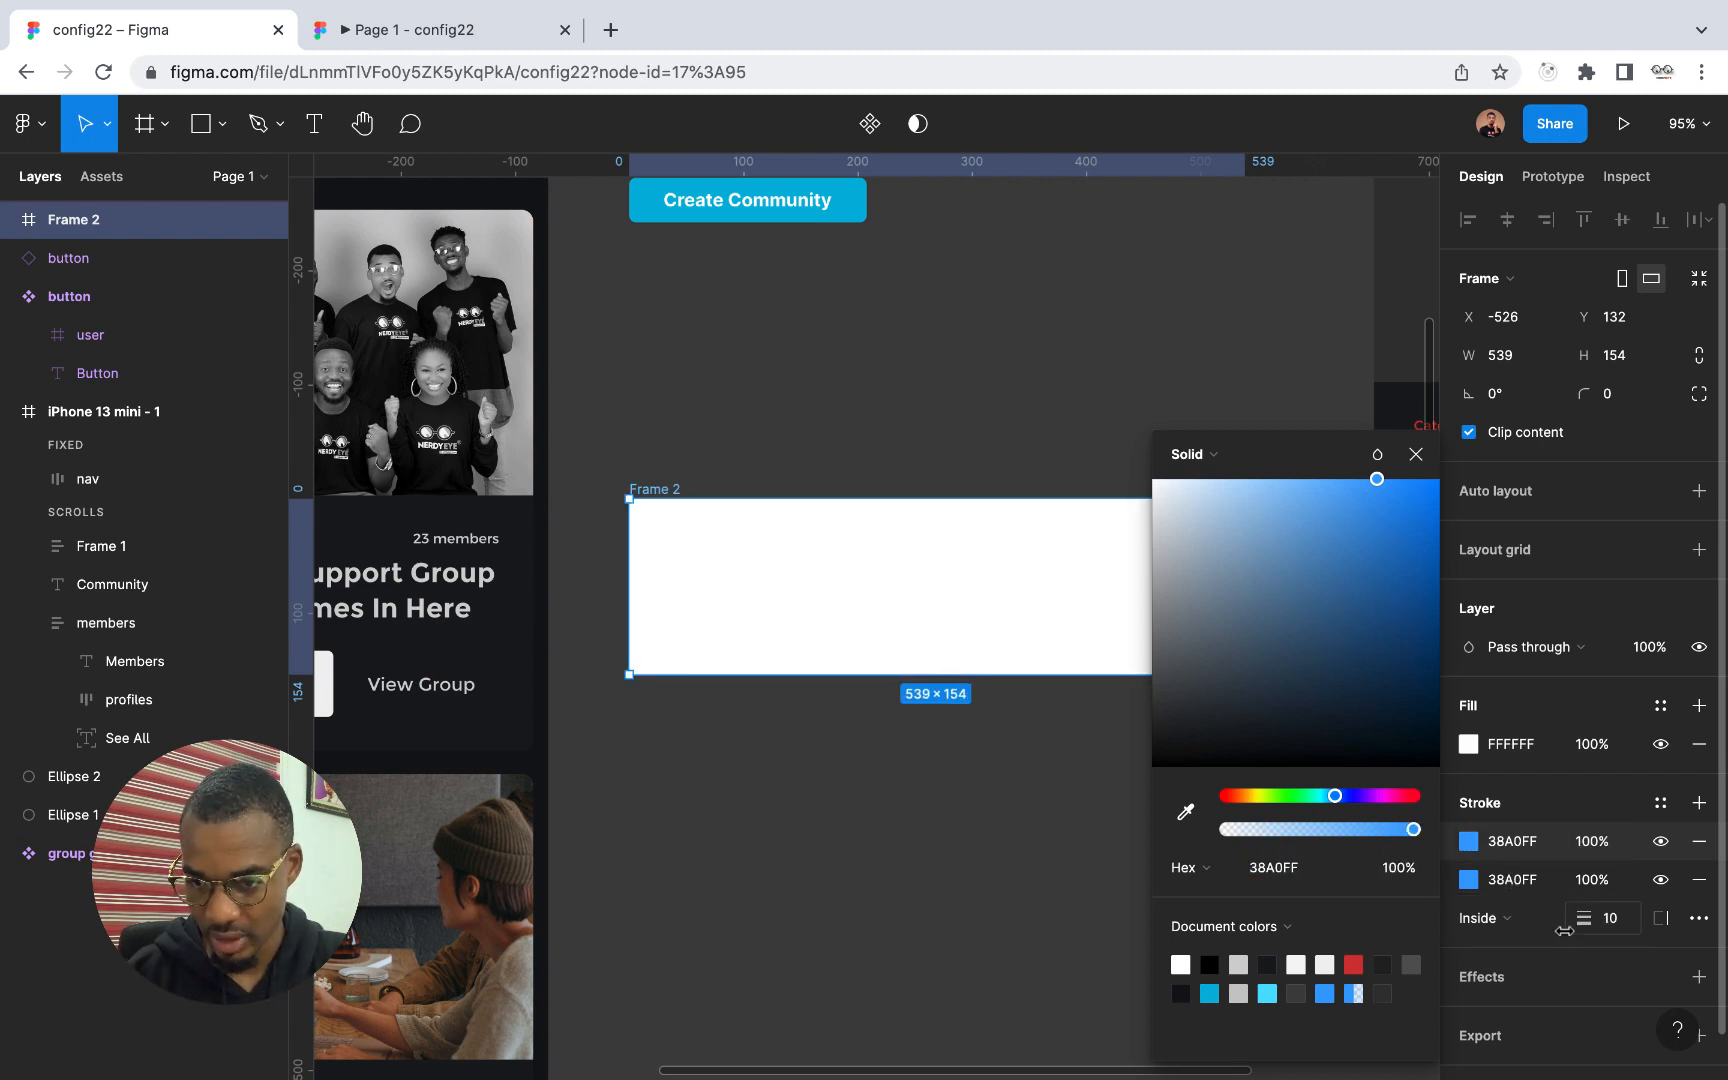
left_click(1563, 970)
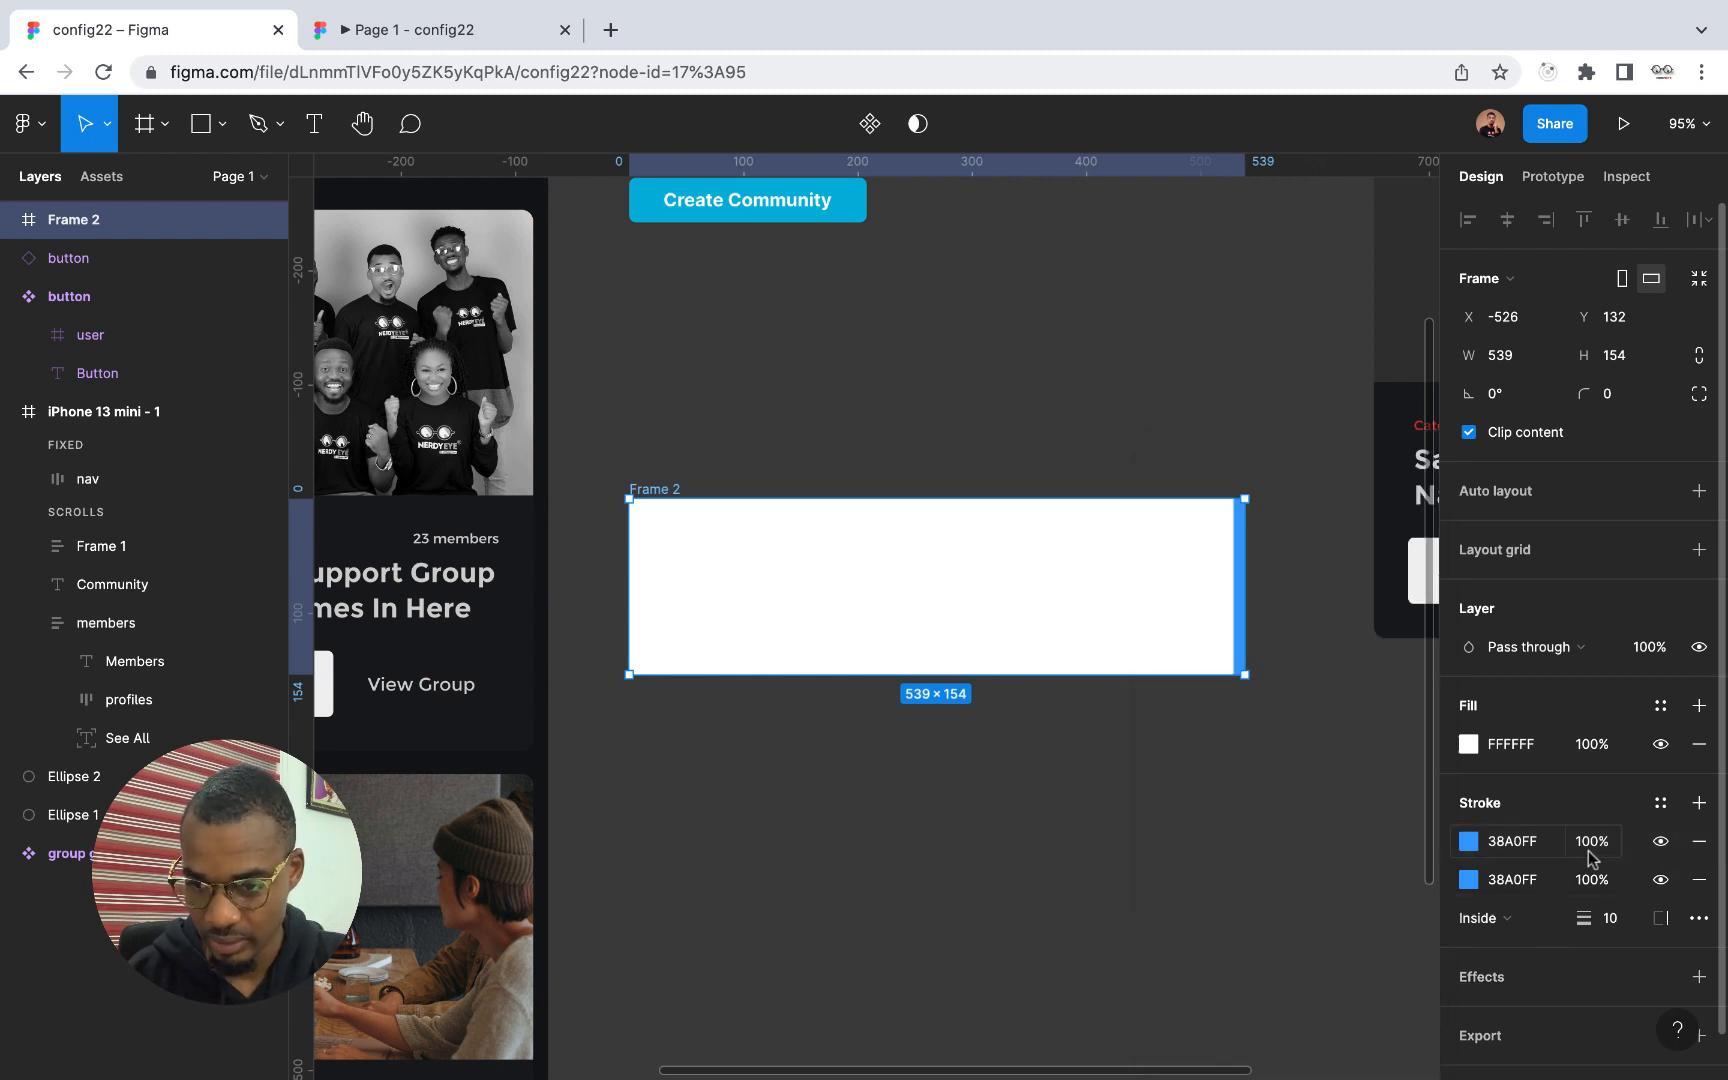
Remove the extra second stroke from the frame
left_click(1697, 918)
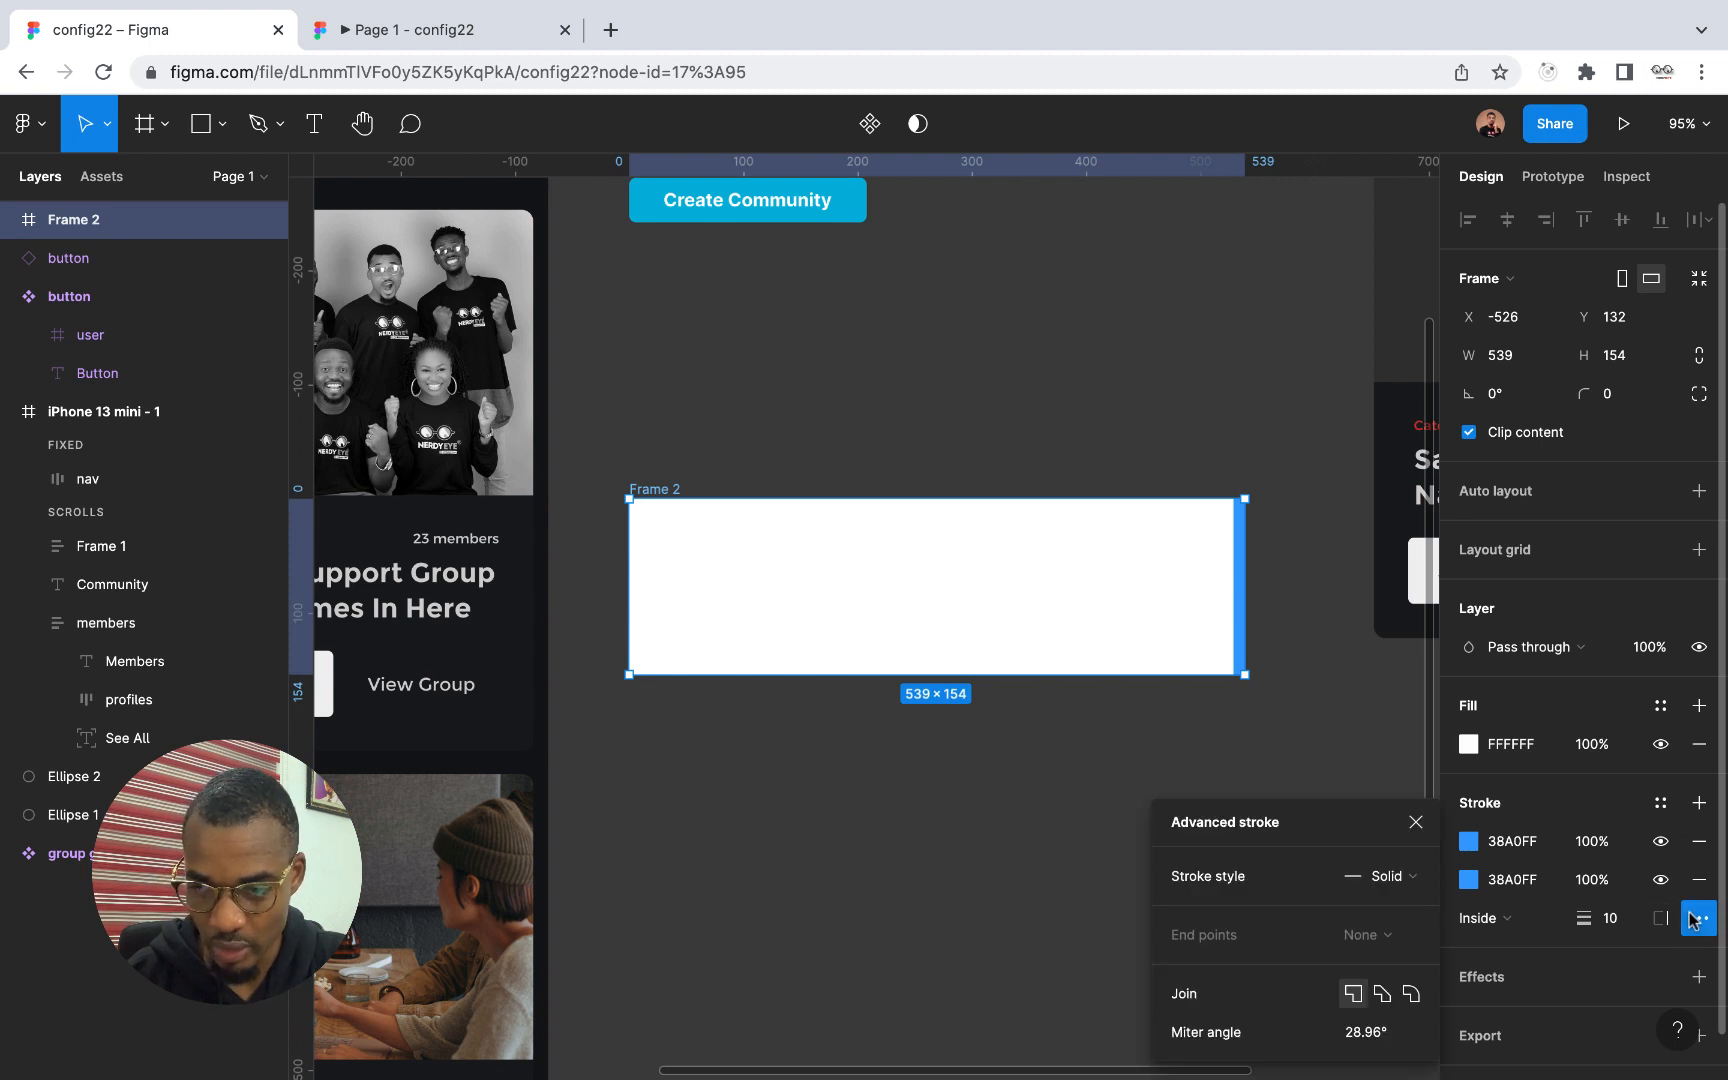
left_click(1695, 918)
left_click(1697, 843)
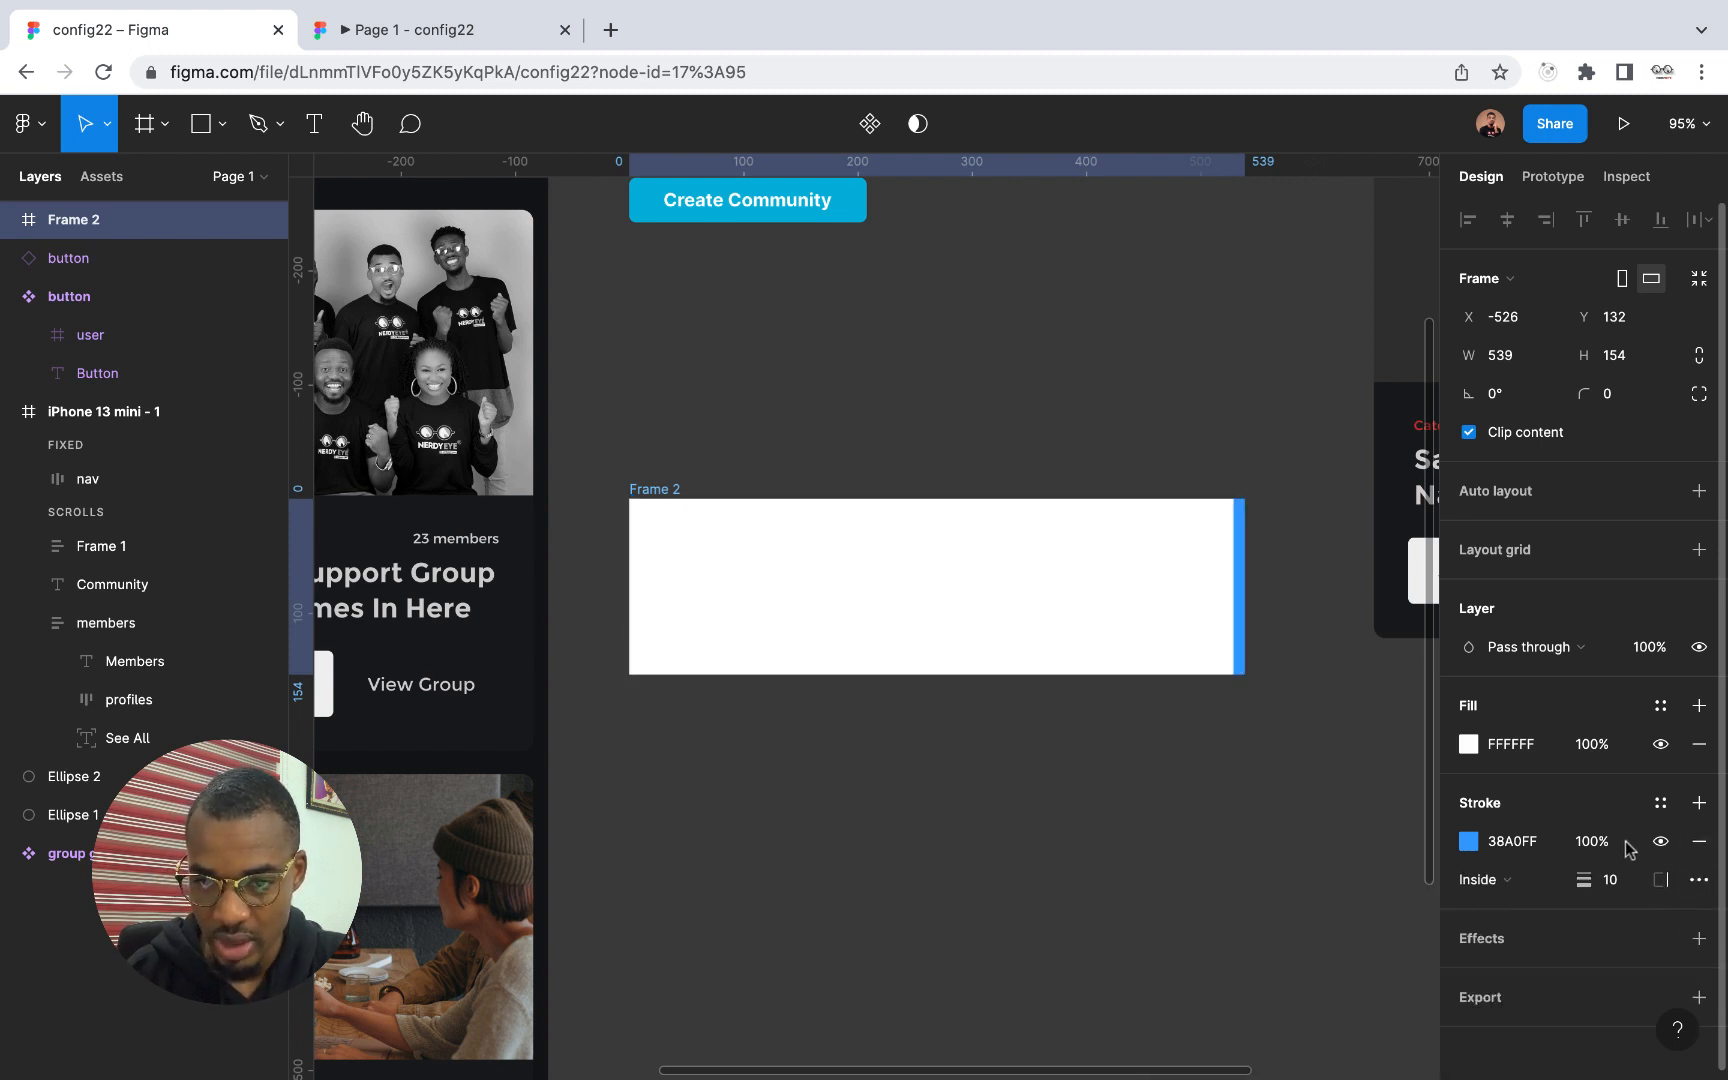
Limit the frame's blue stroke to its left side only
left_click(1694, 881)
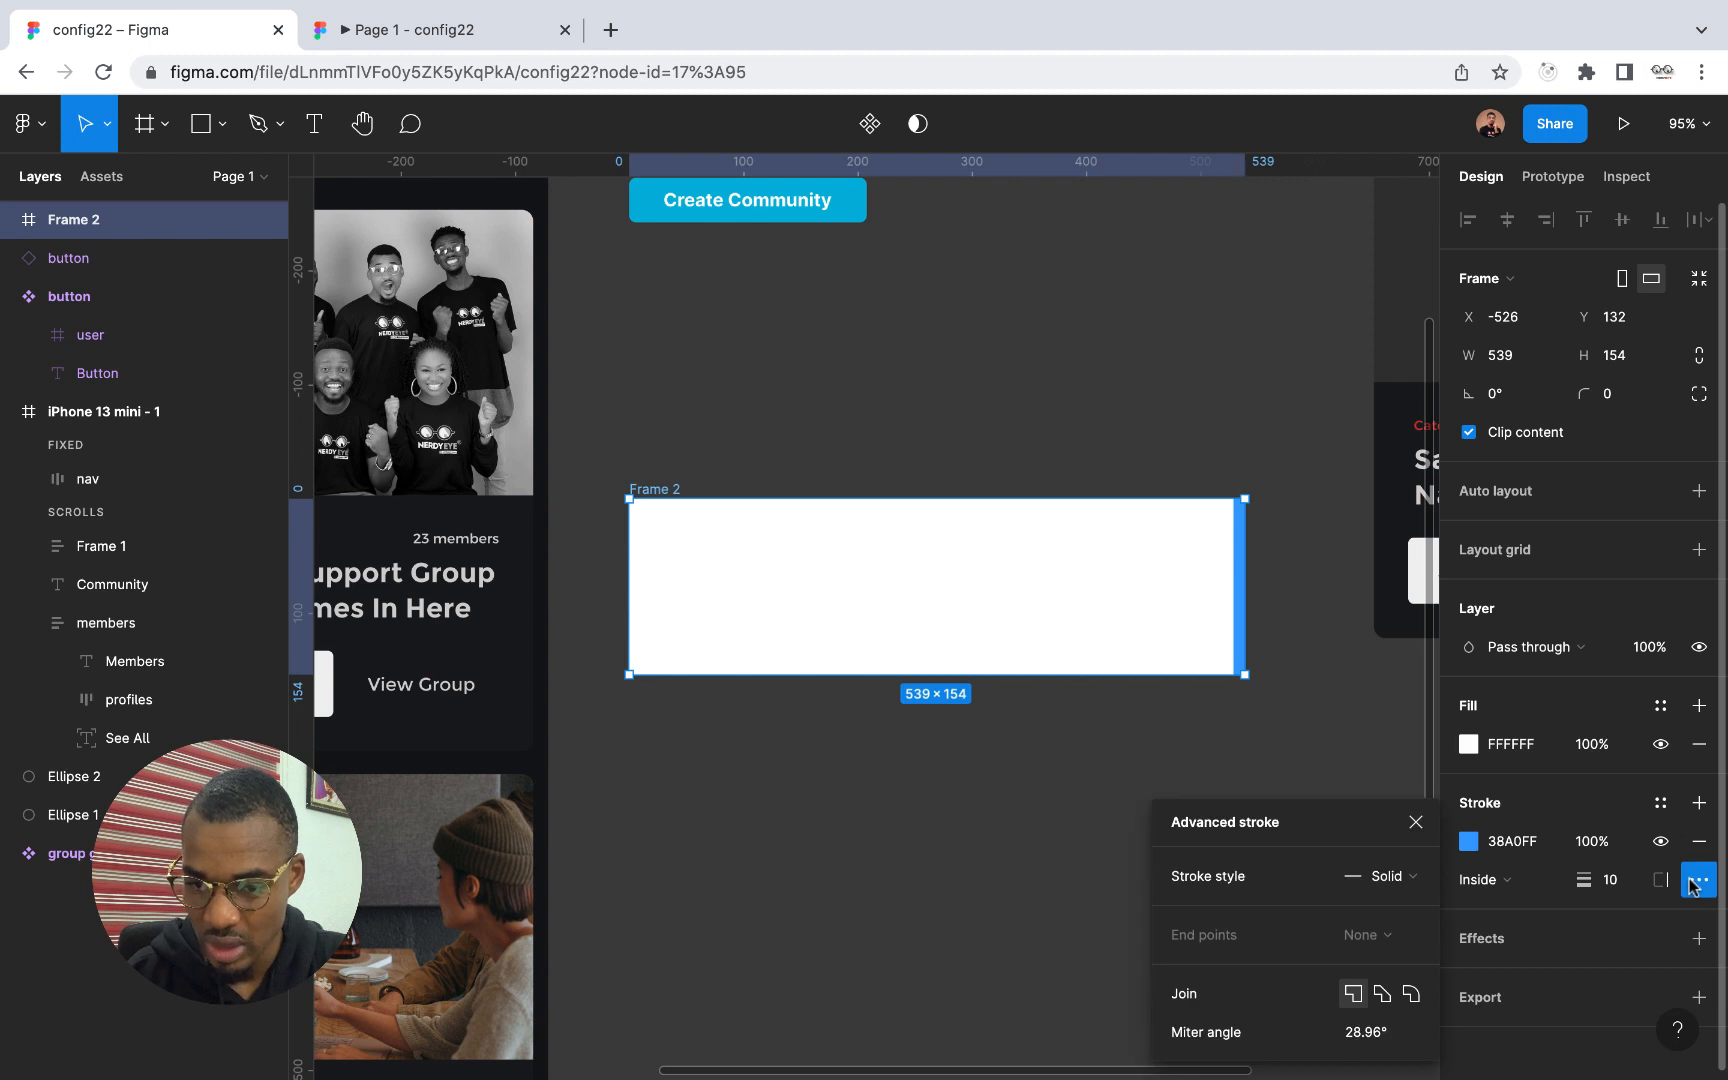
left_click(1694, 882)
left_click(1660, 880)
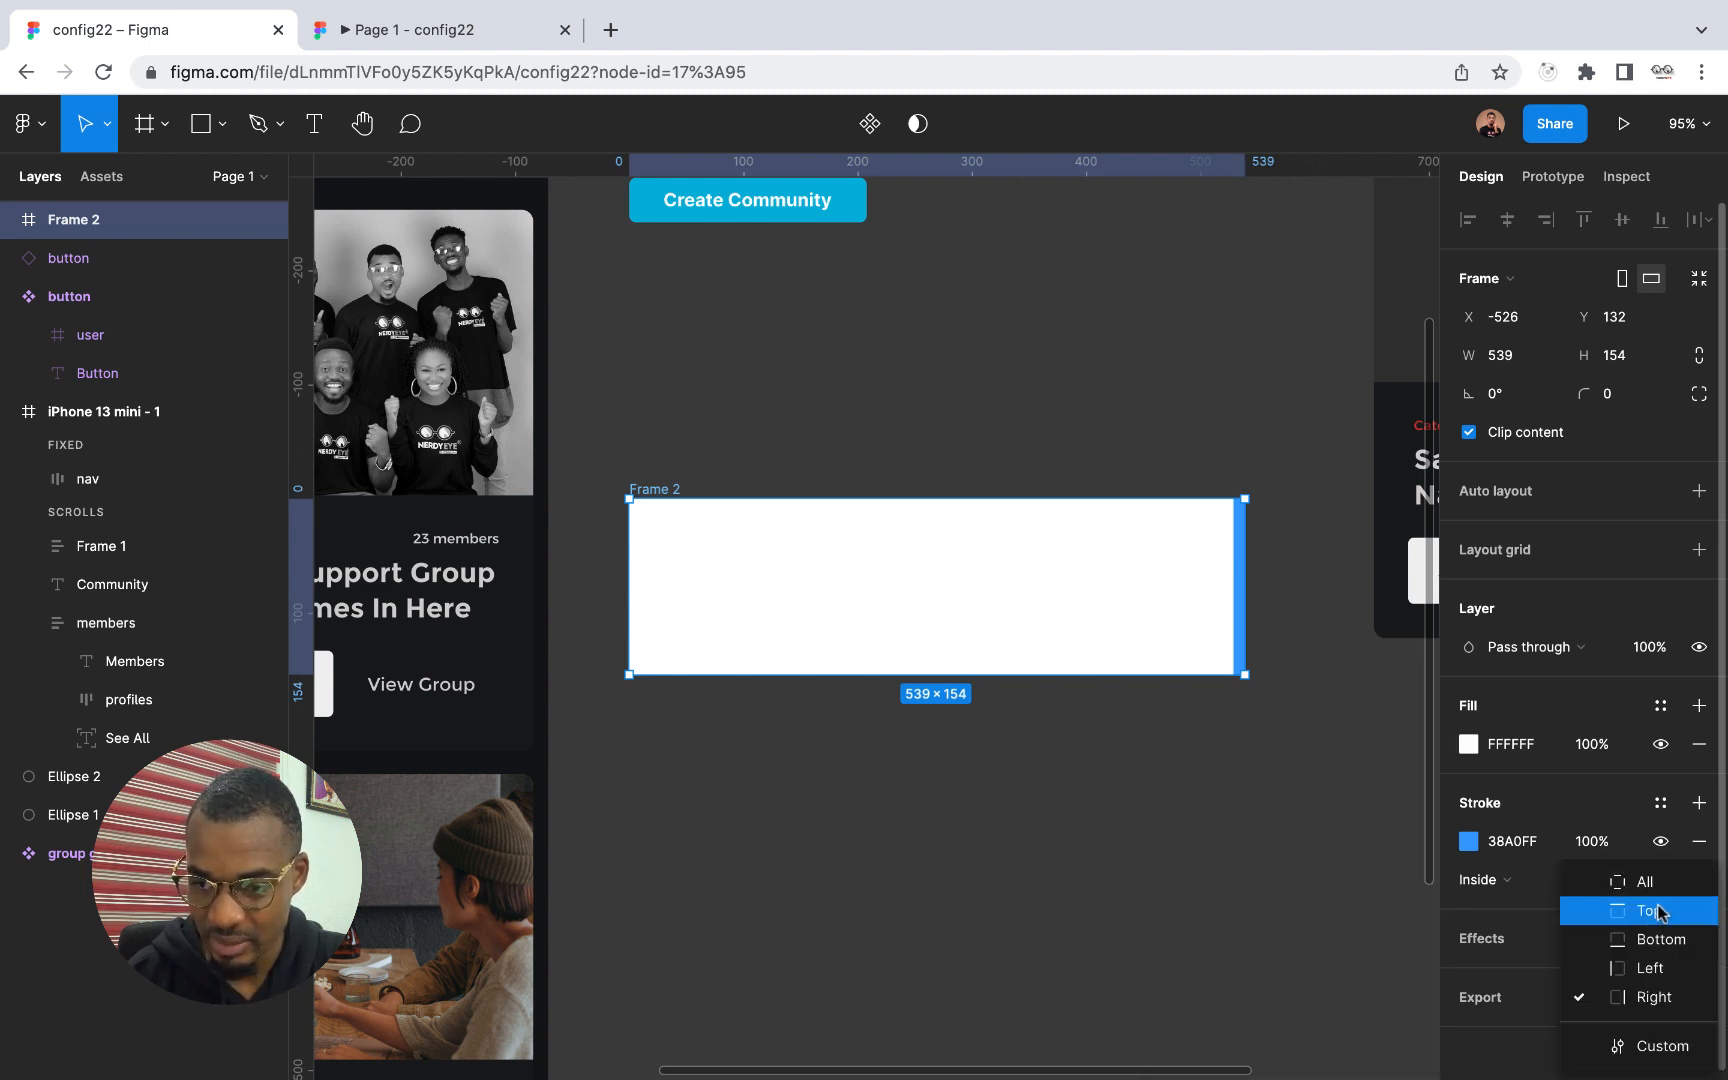
left_click(1655, 970)
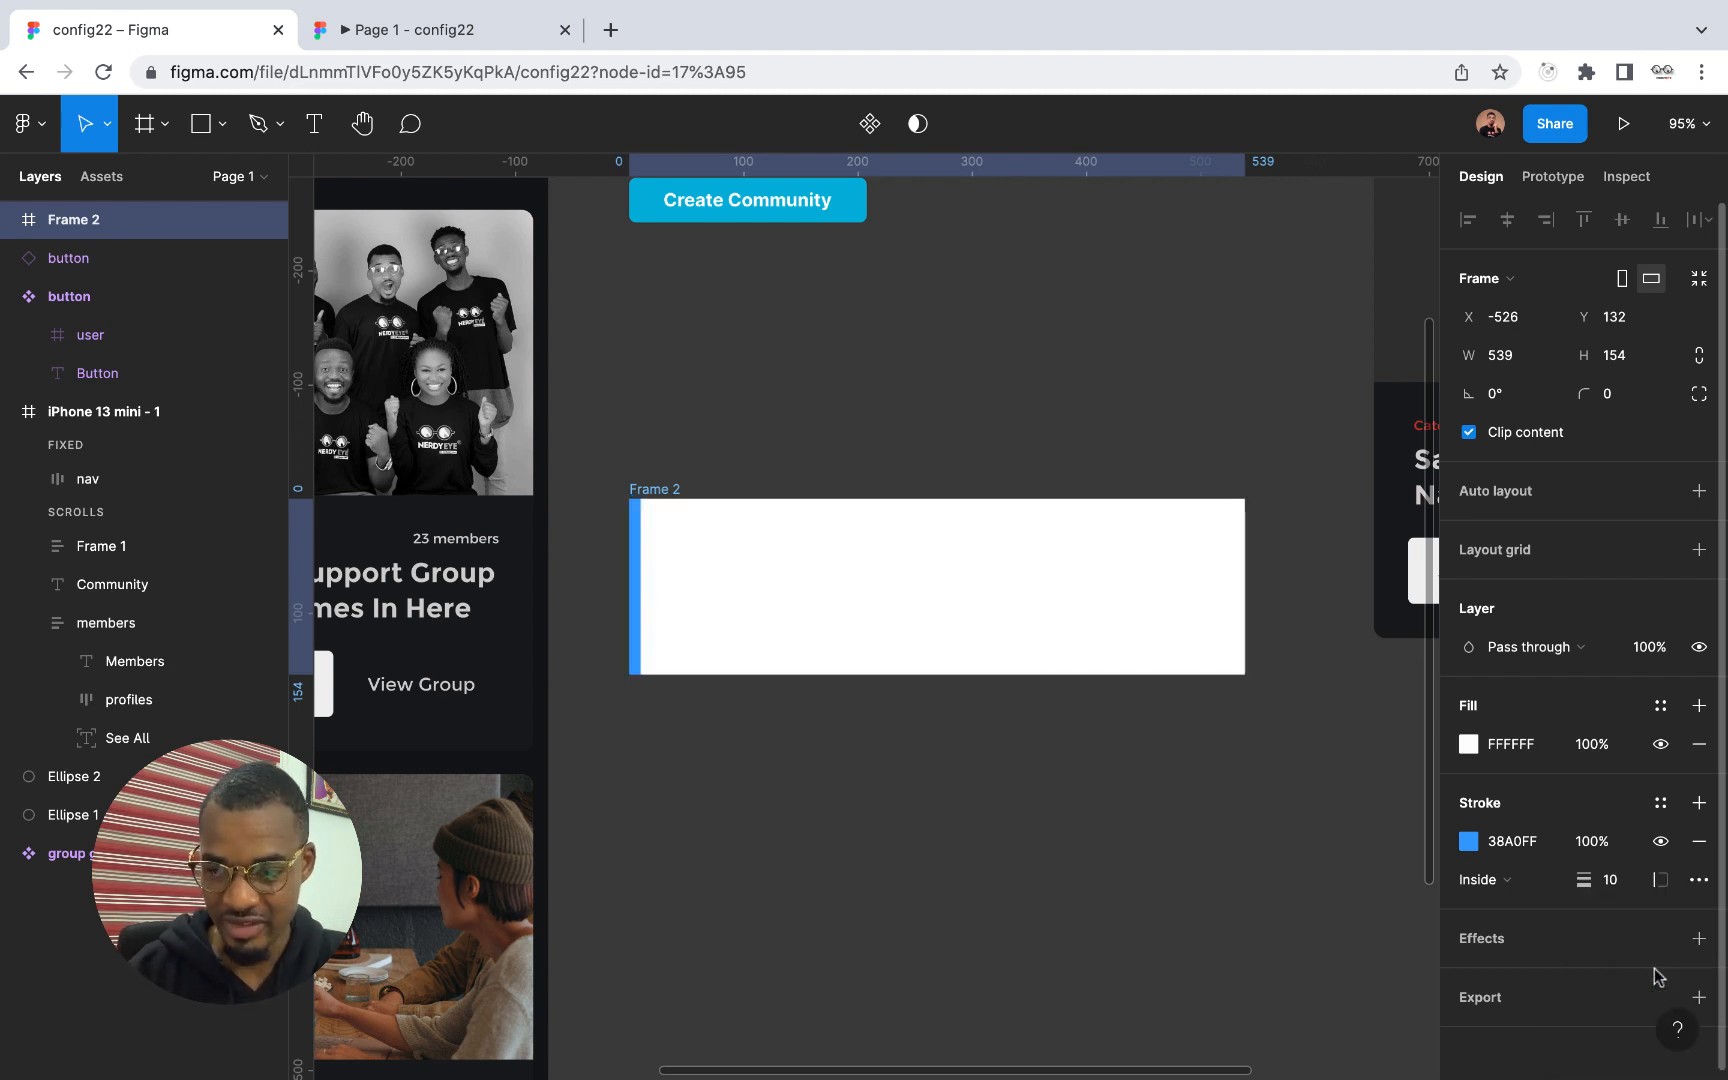
Try the outside alignment for the frame's left stroke and set it back to inside
left_click(1548, 884)
left_click(1545, 910)
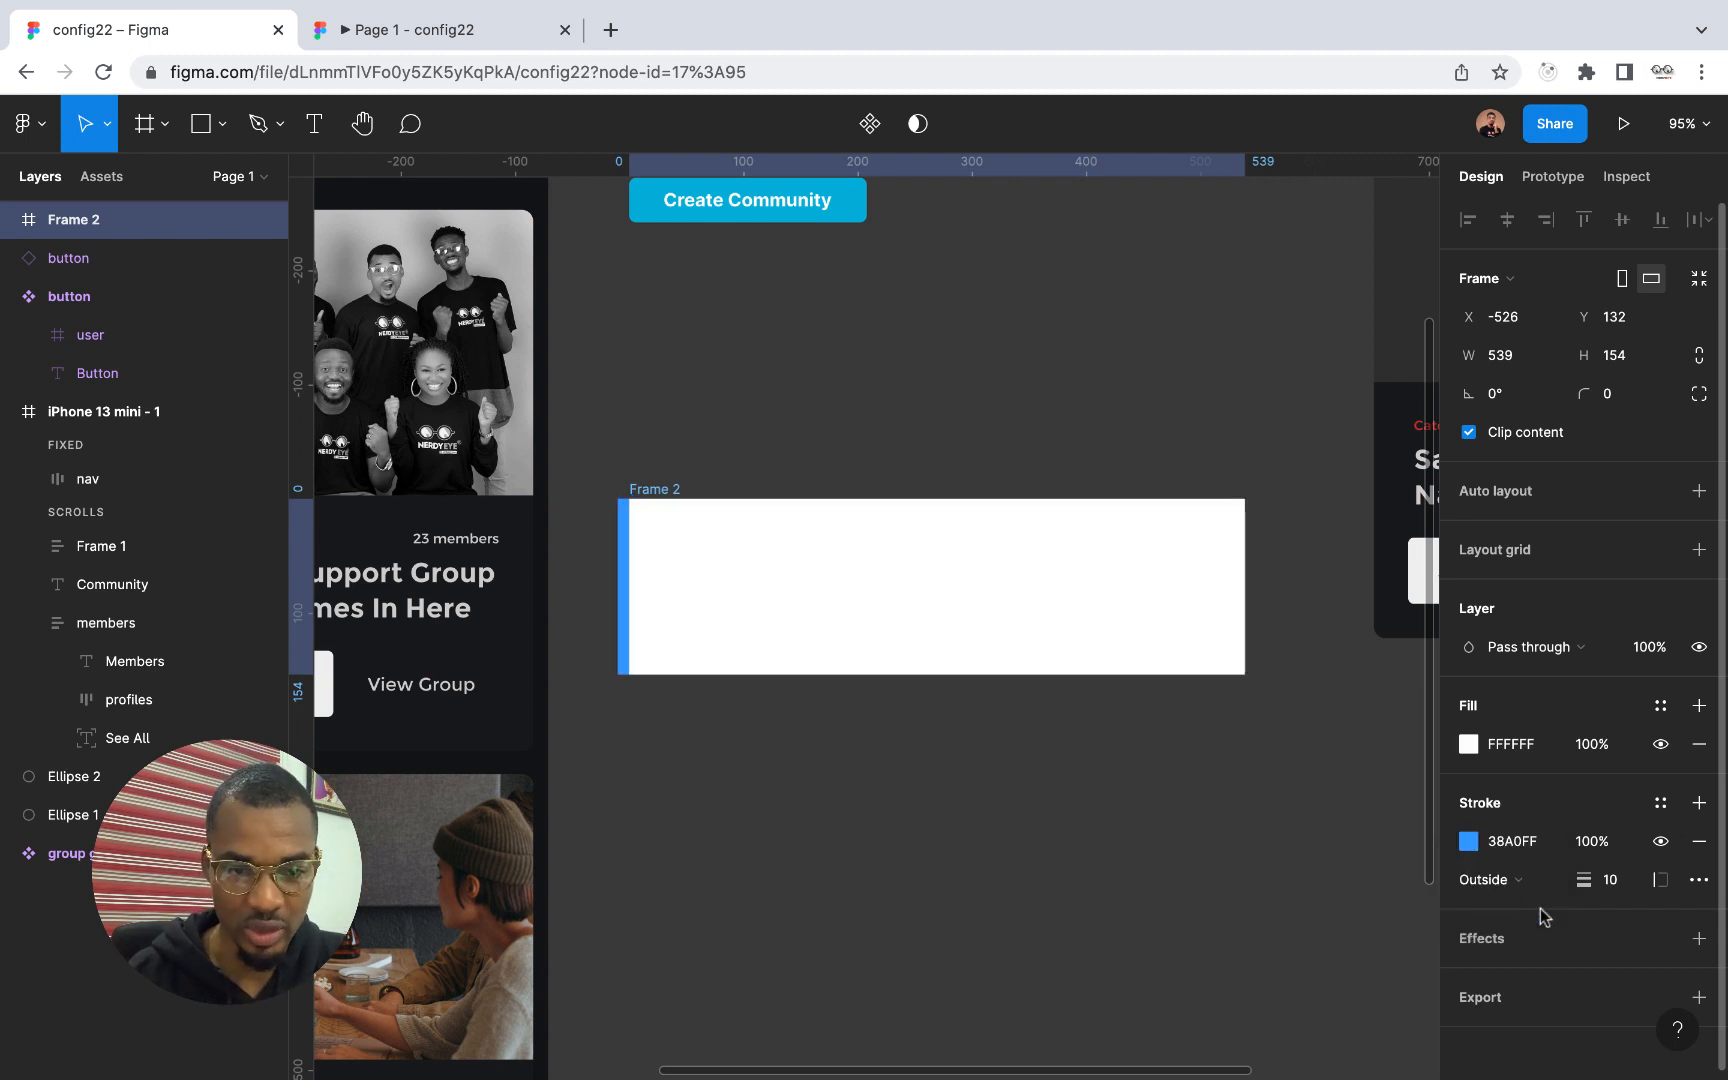
left_click(1548, 884)
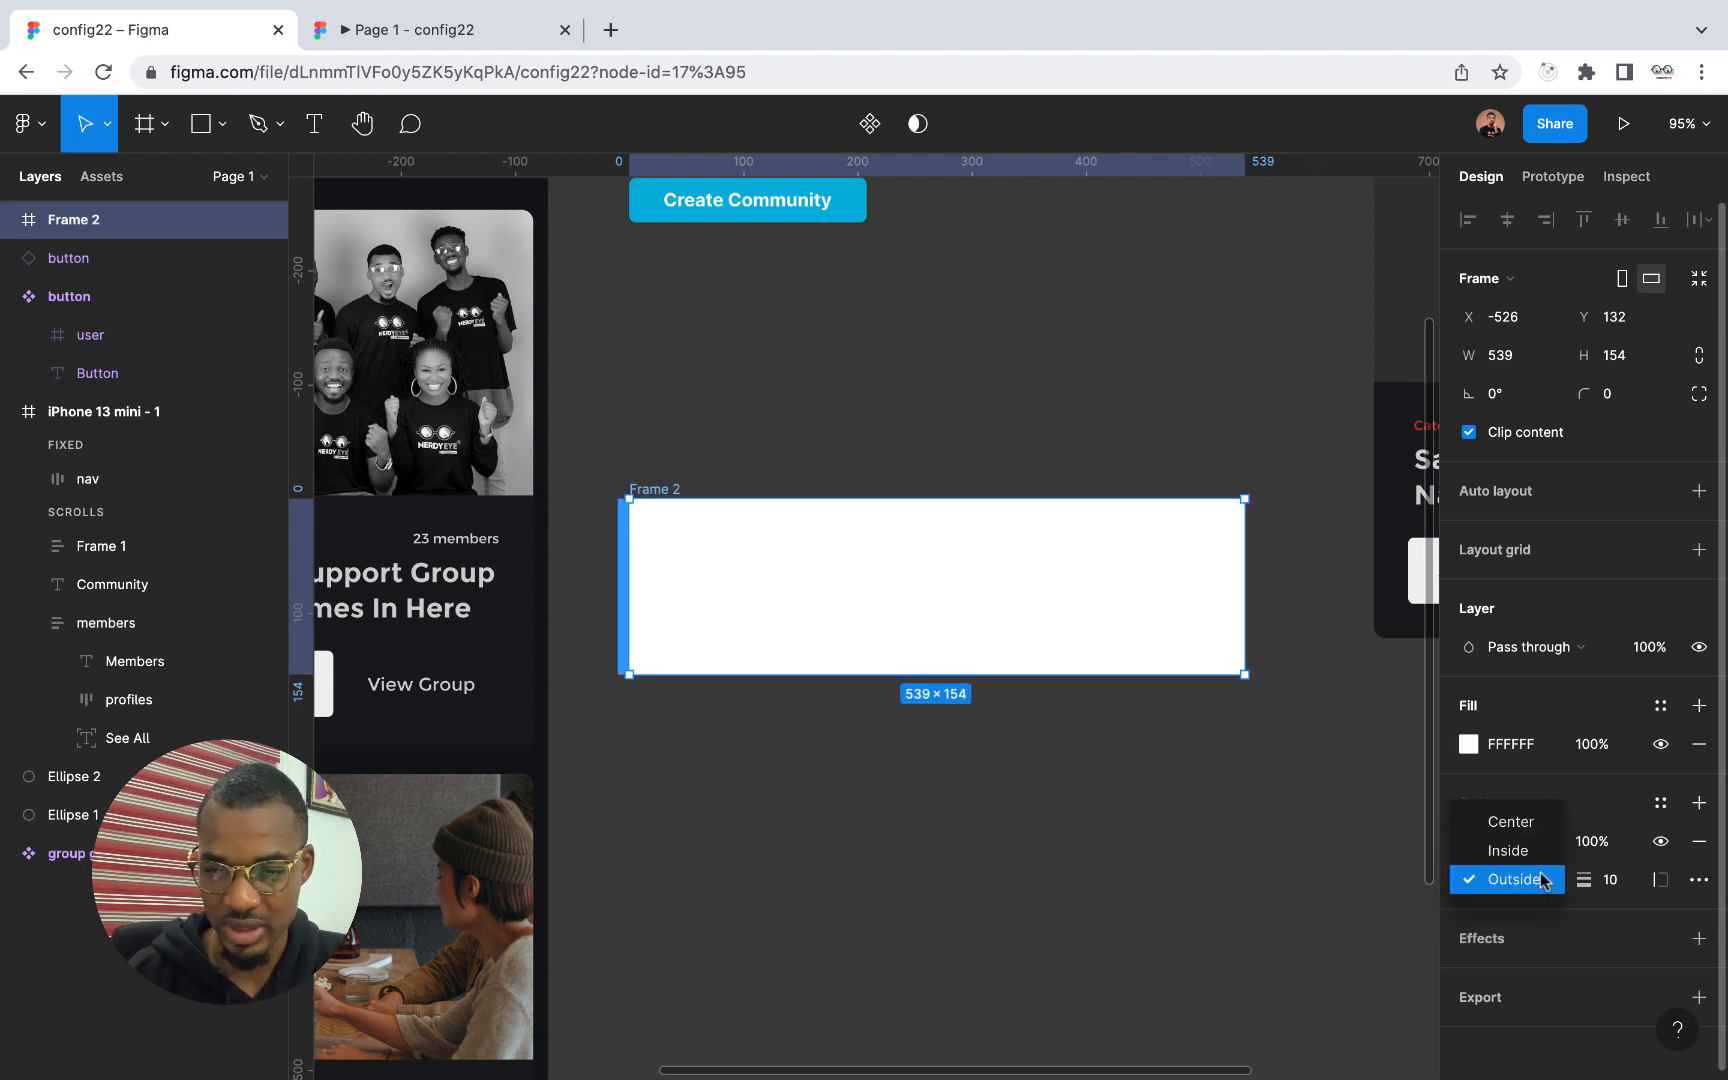
left_click(1543, 880)
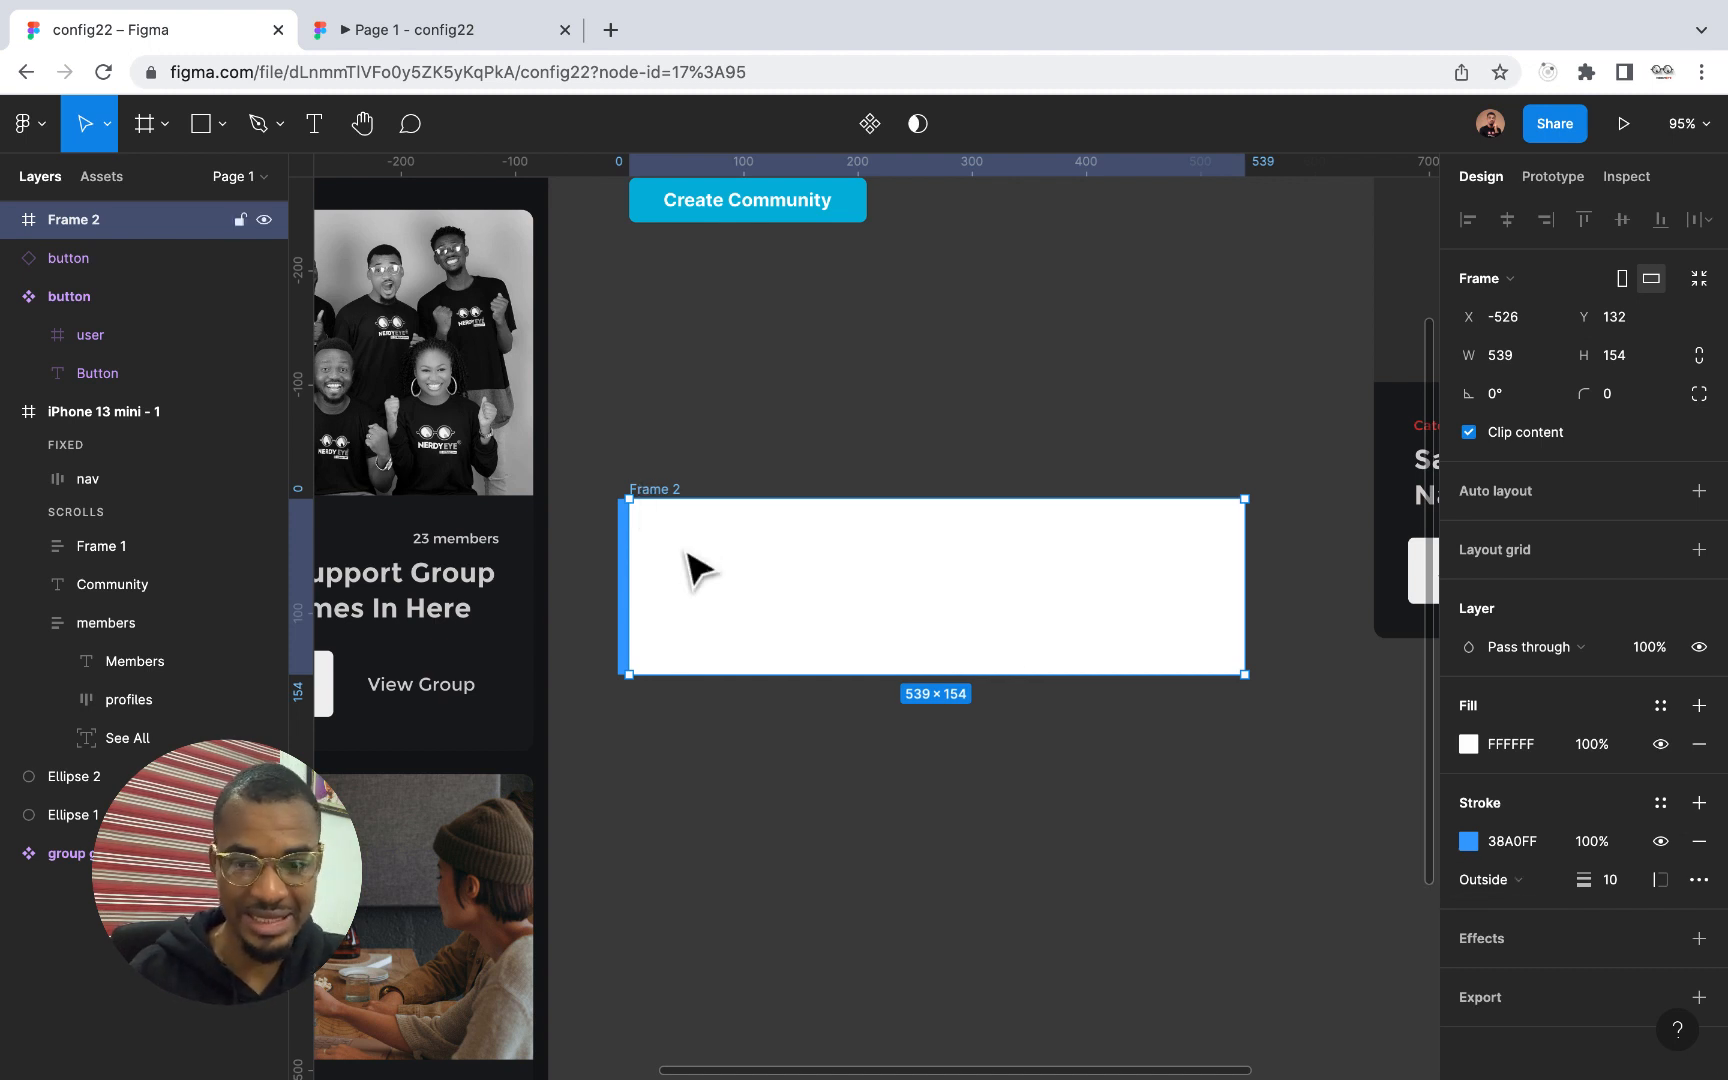
left_click(1543, 882)
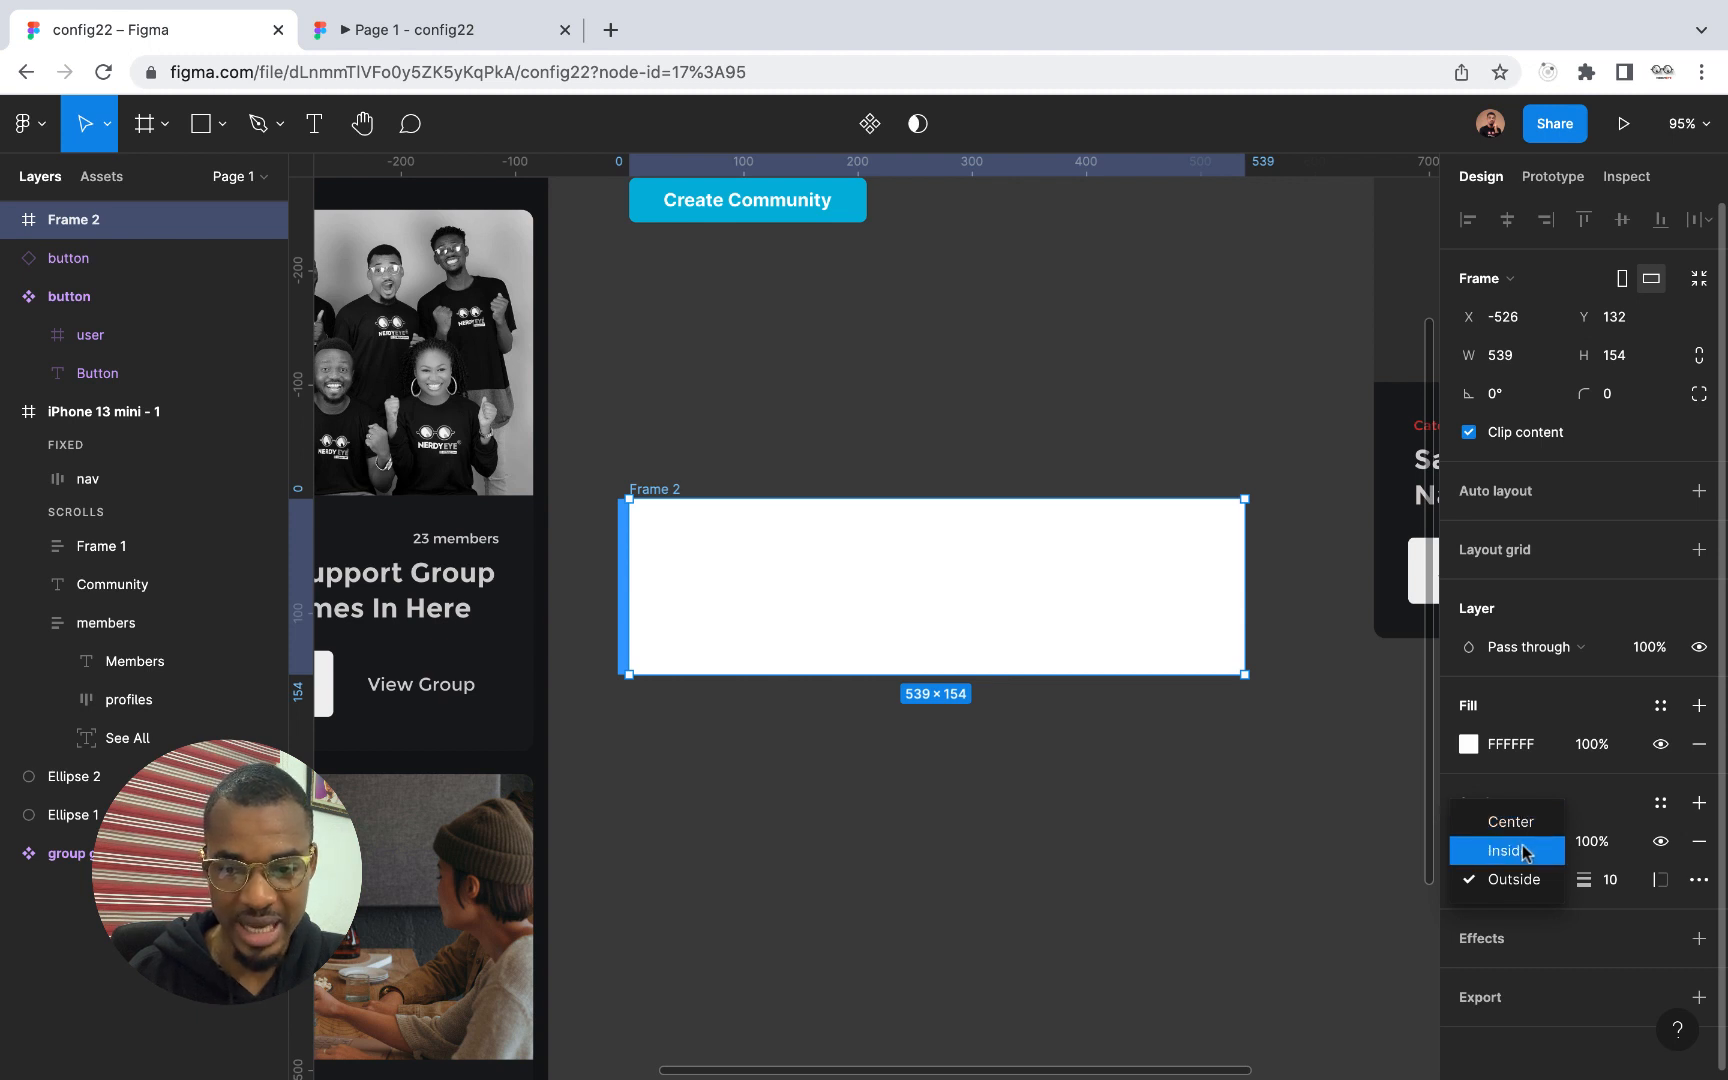
left_click(1525, 852)
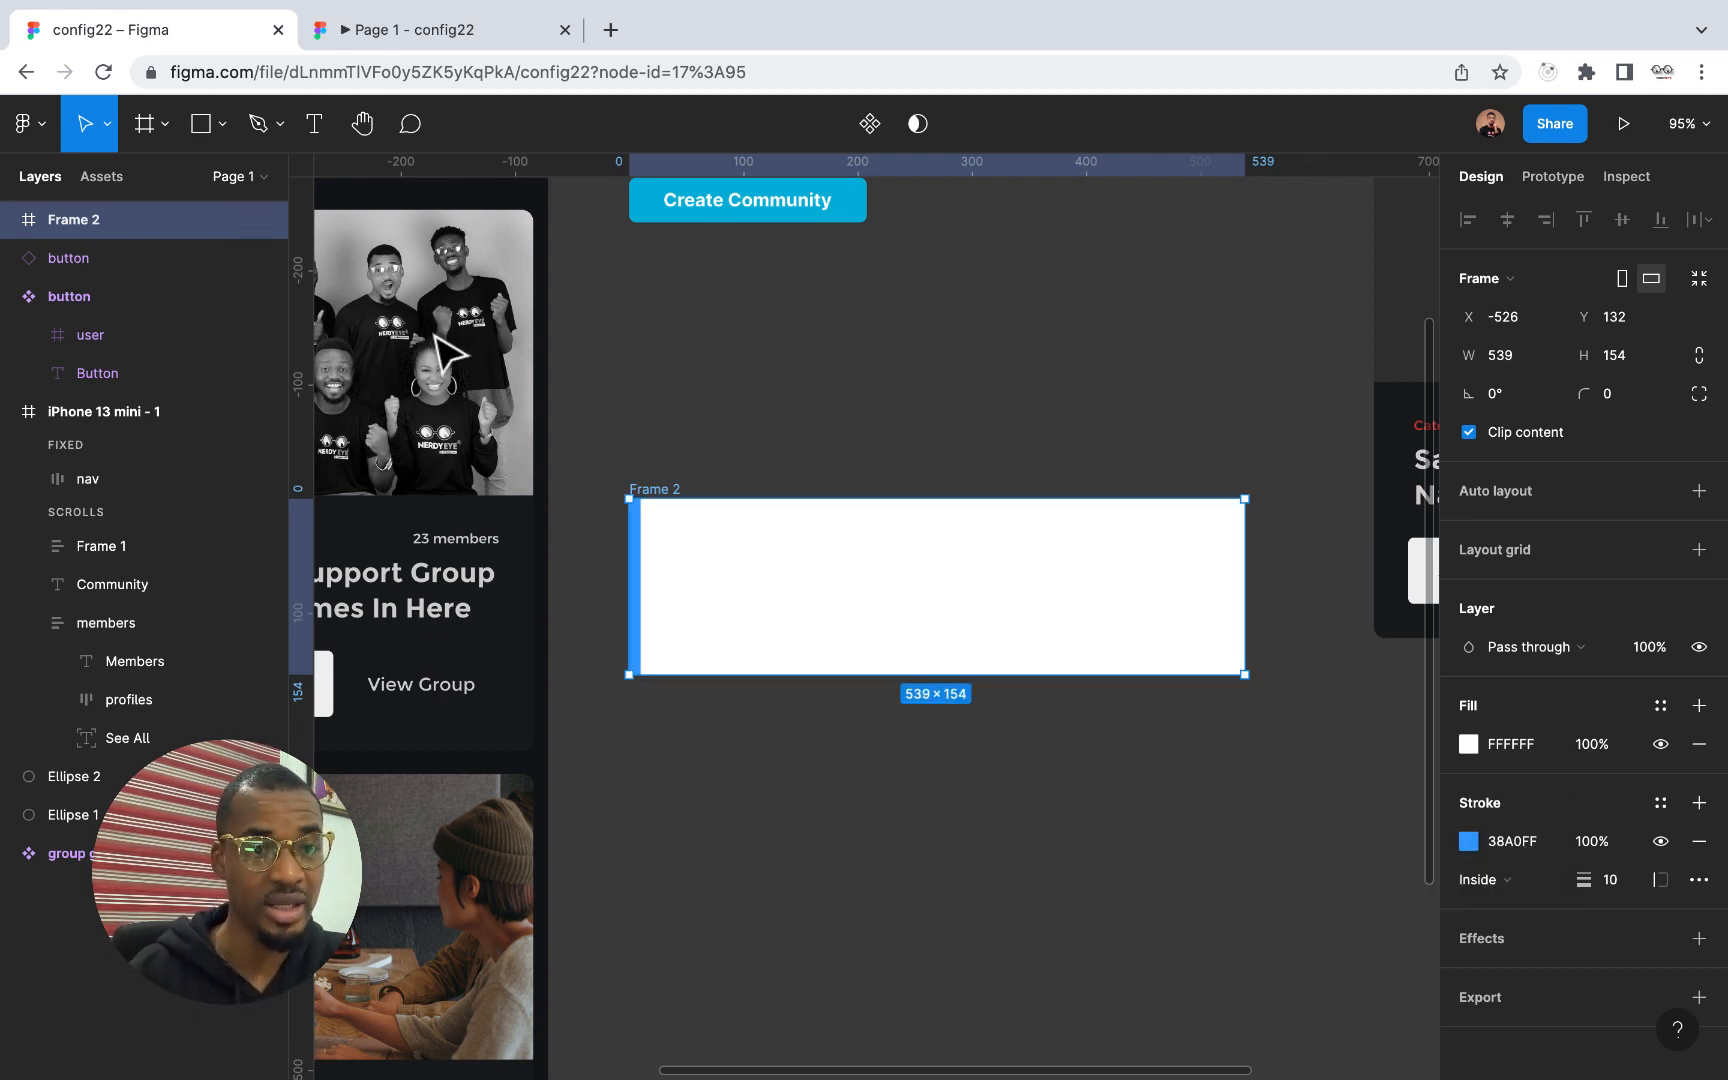
Add the text "Notification" inside the white frame and position it at X 36, Y 23
left_click(315, 125)
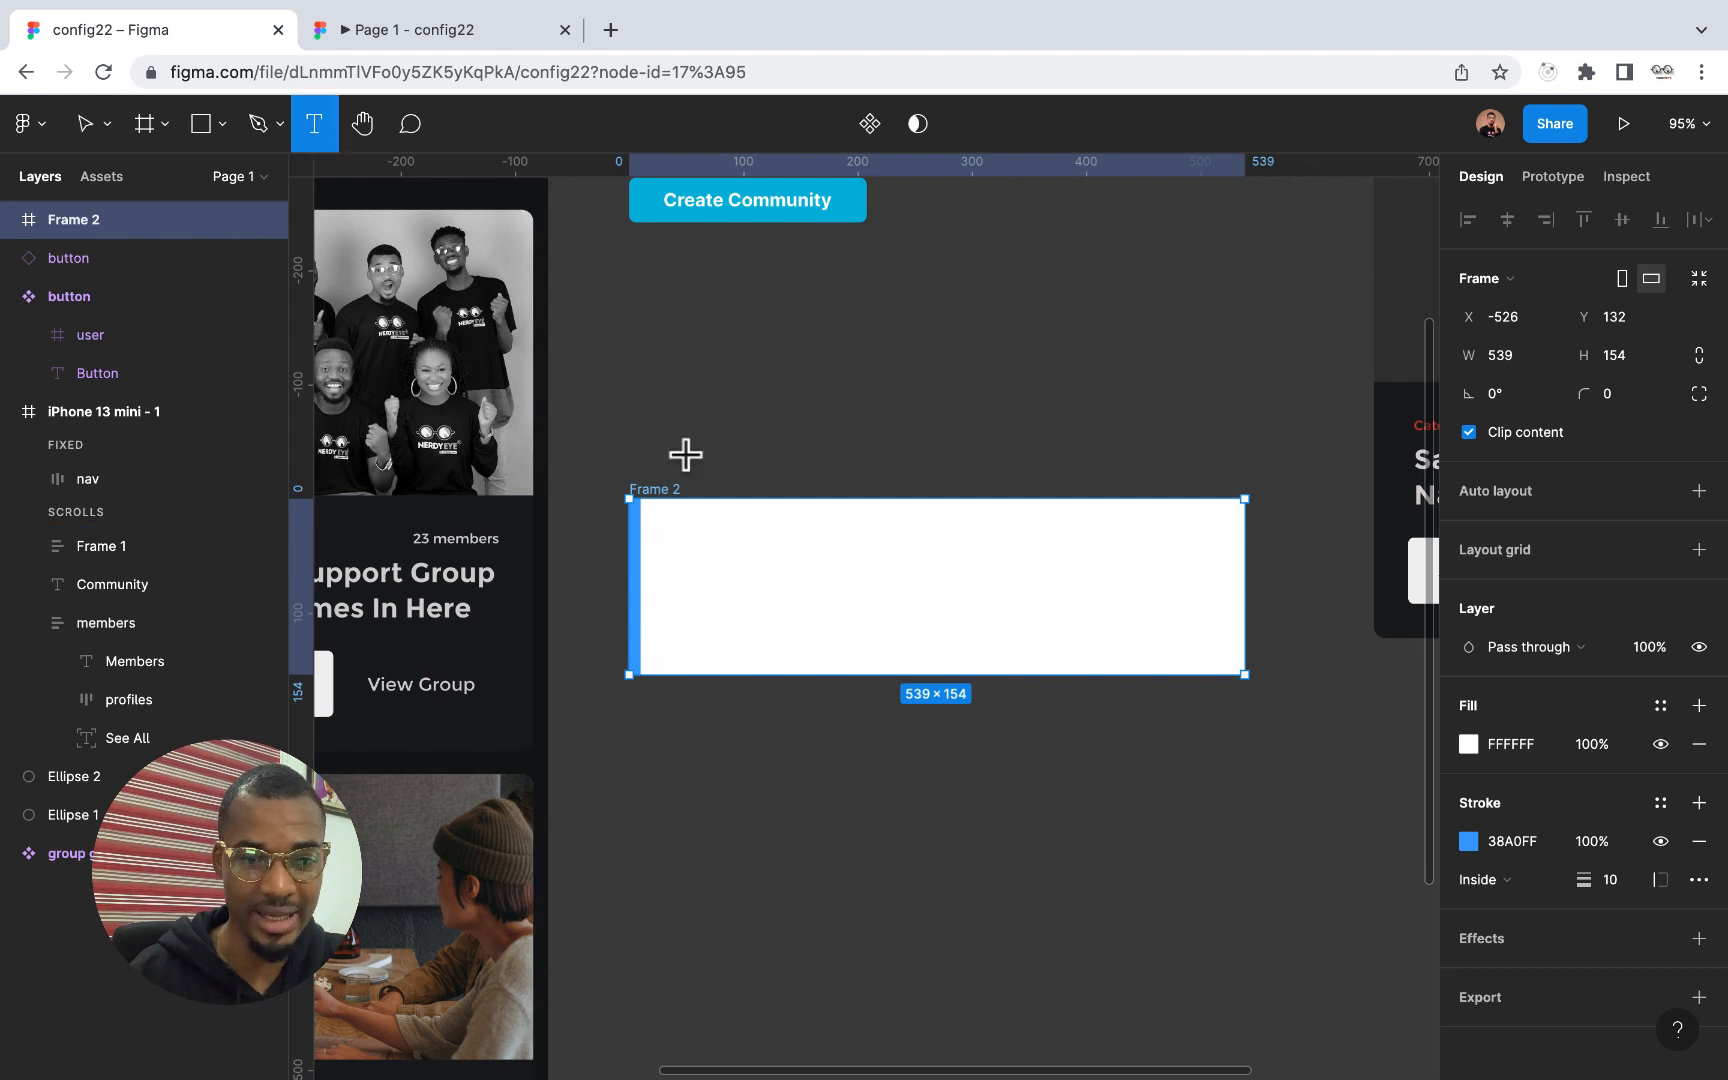
left_click(684, 546)
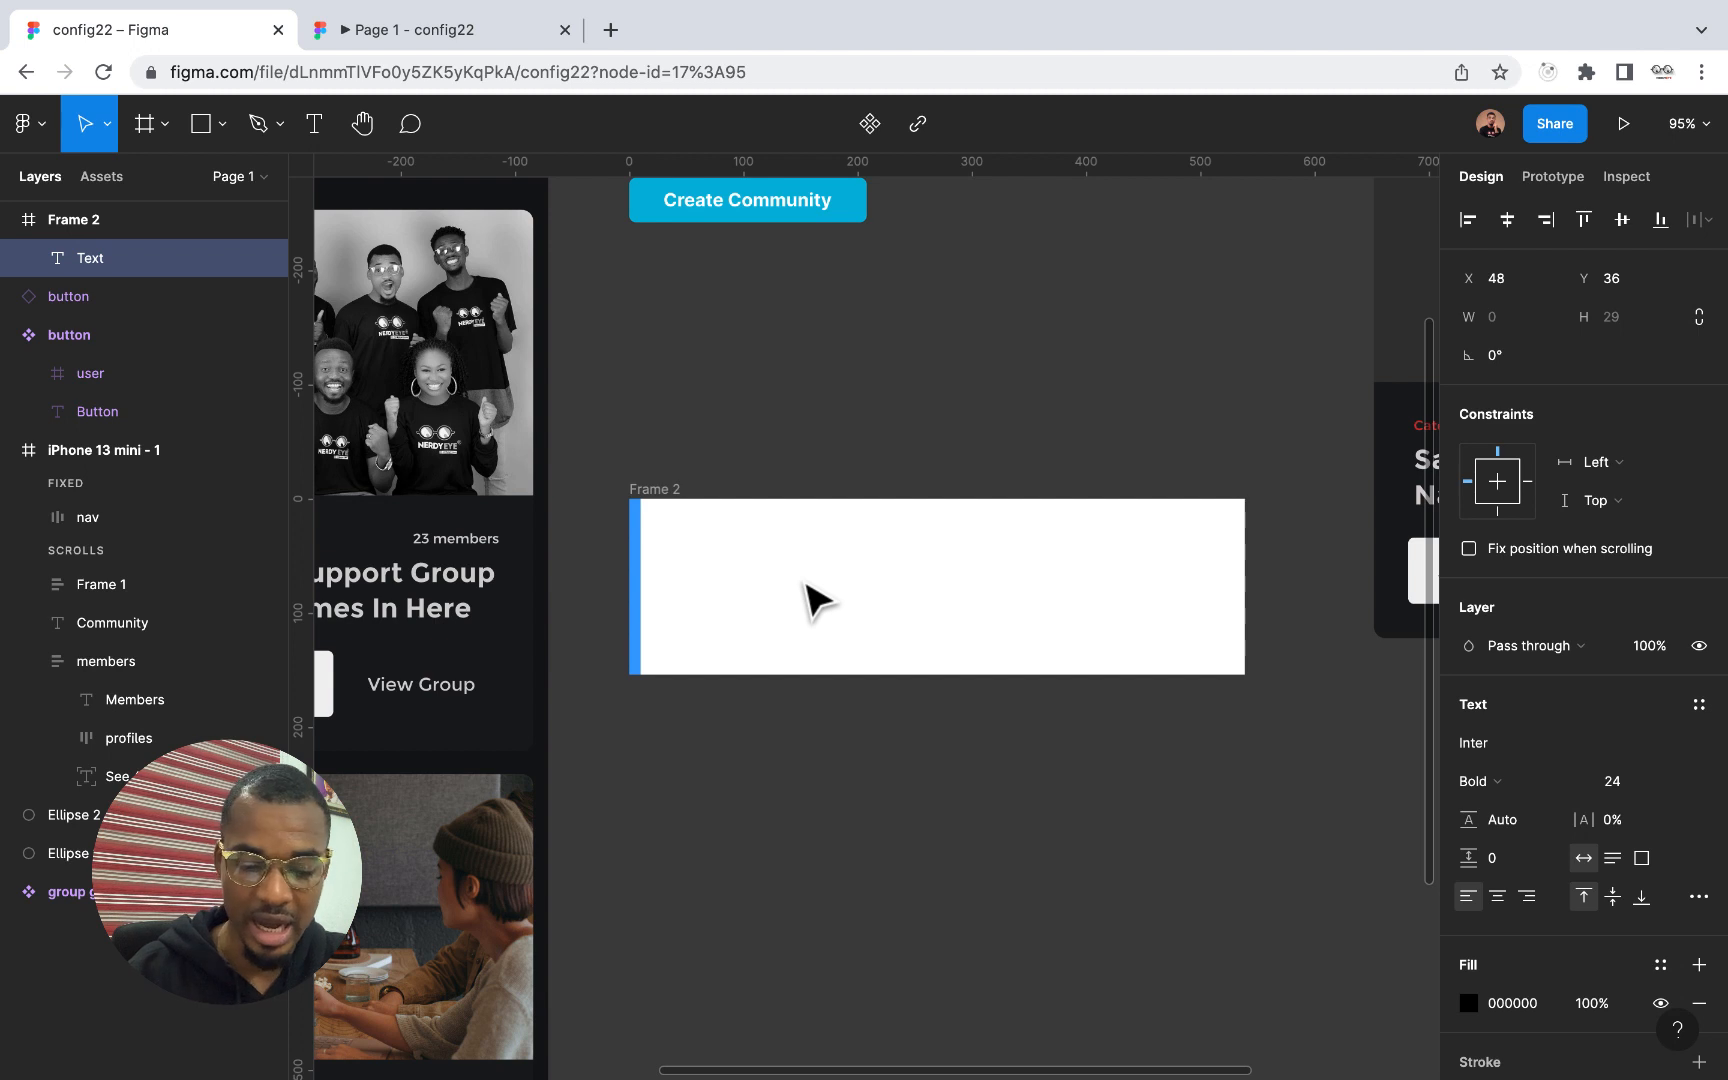
type("T")
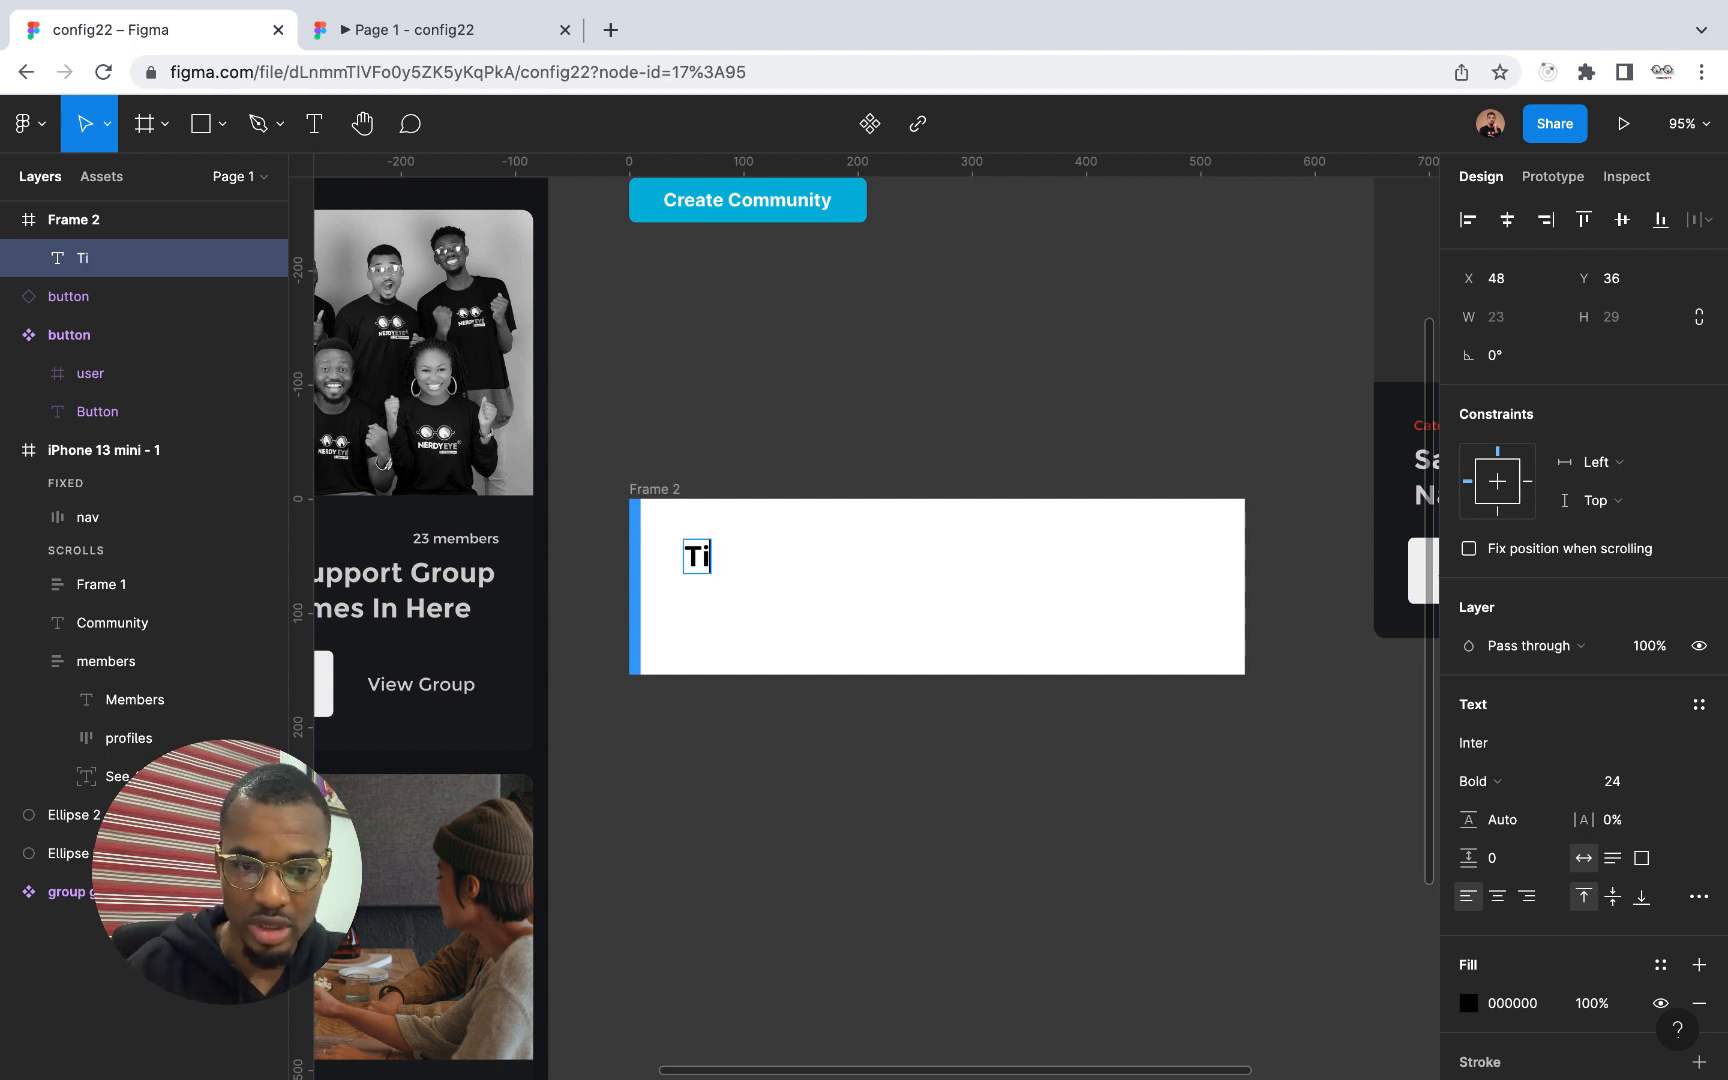
key("BackSpace")
type("Not")
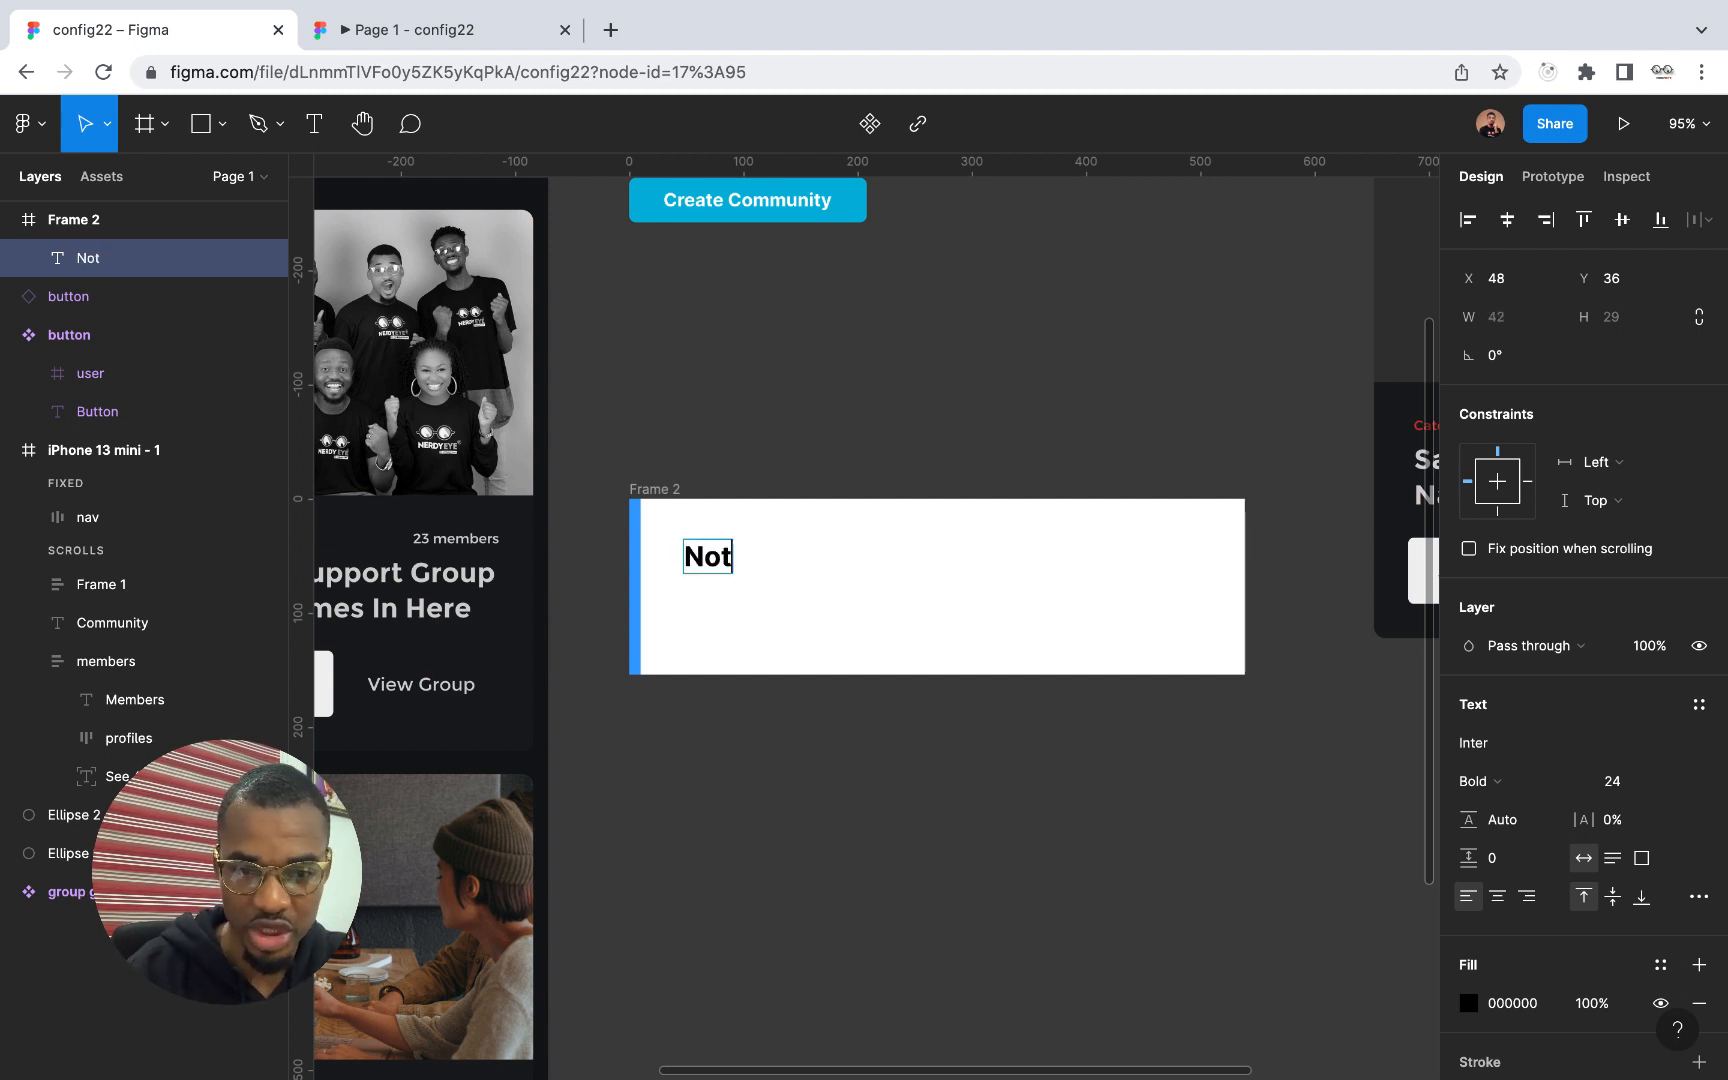
type("ifi")
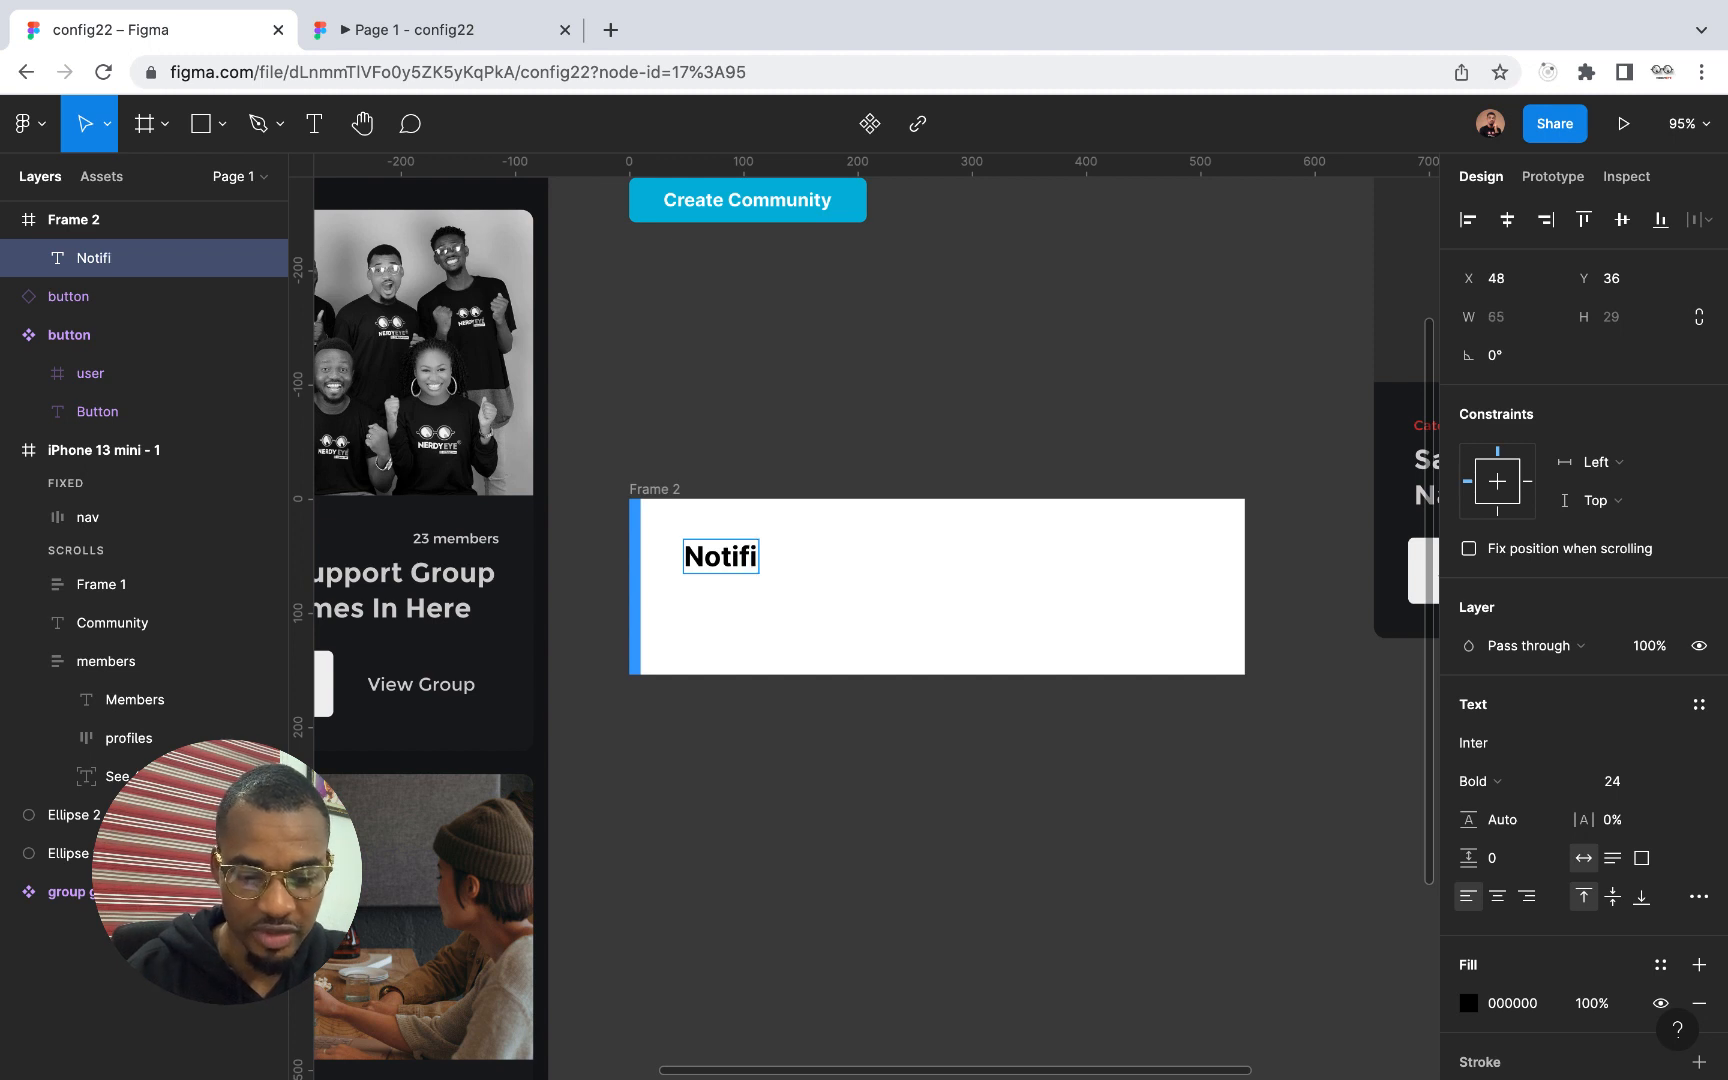
type("cation")
key("Escape")
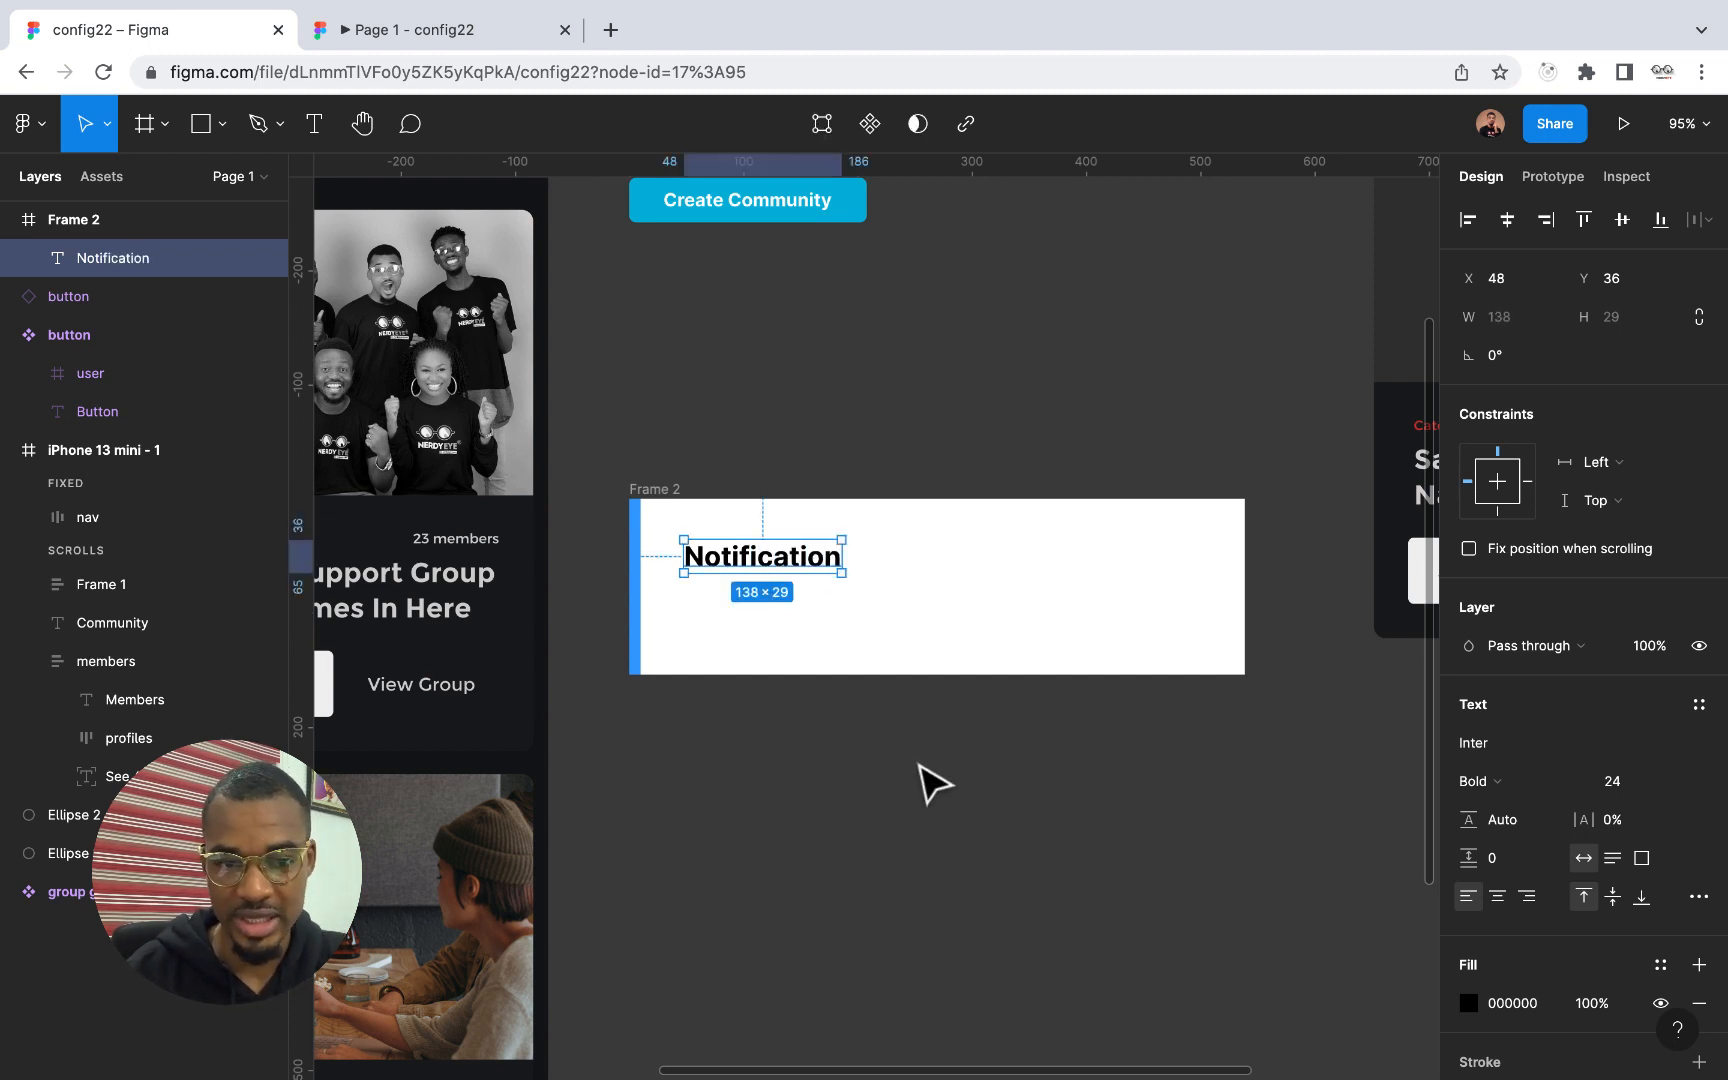
left_click_drag(776, 563, 762, 548)
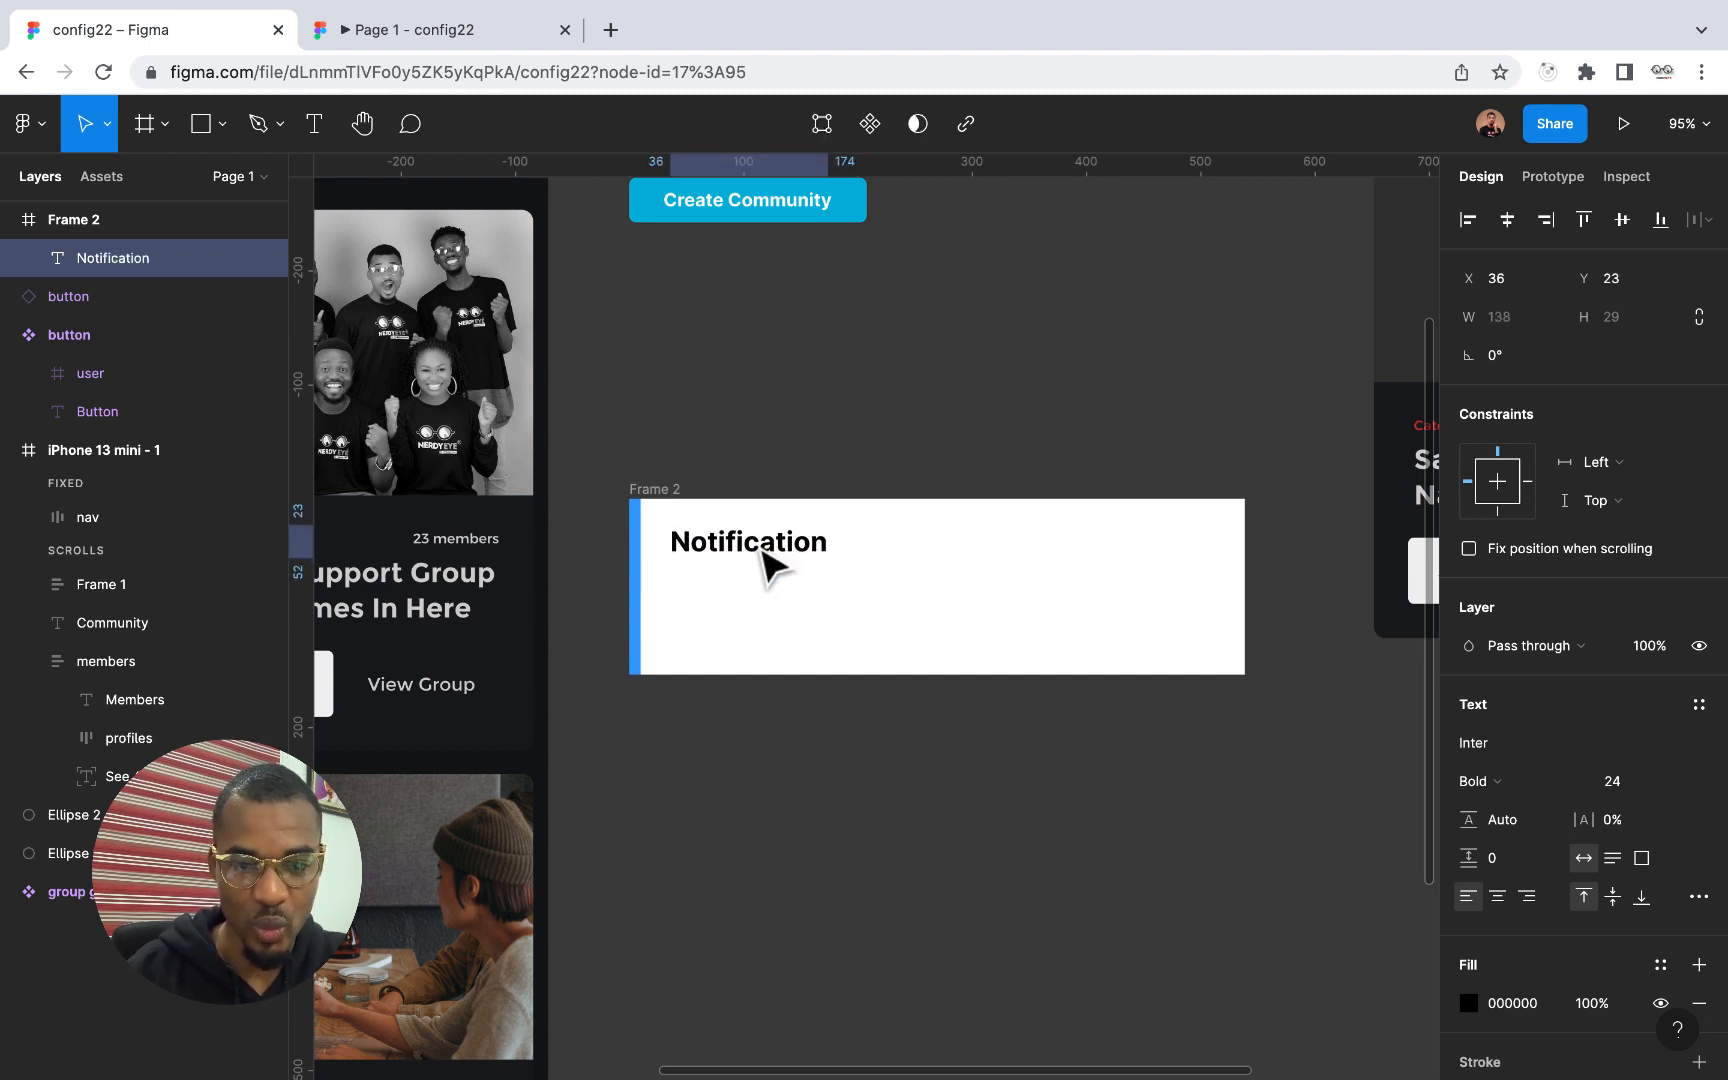
Fill the frame with the dark colour 191A1D sampled from the support group card
left_click(679, 497)
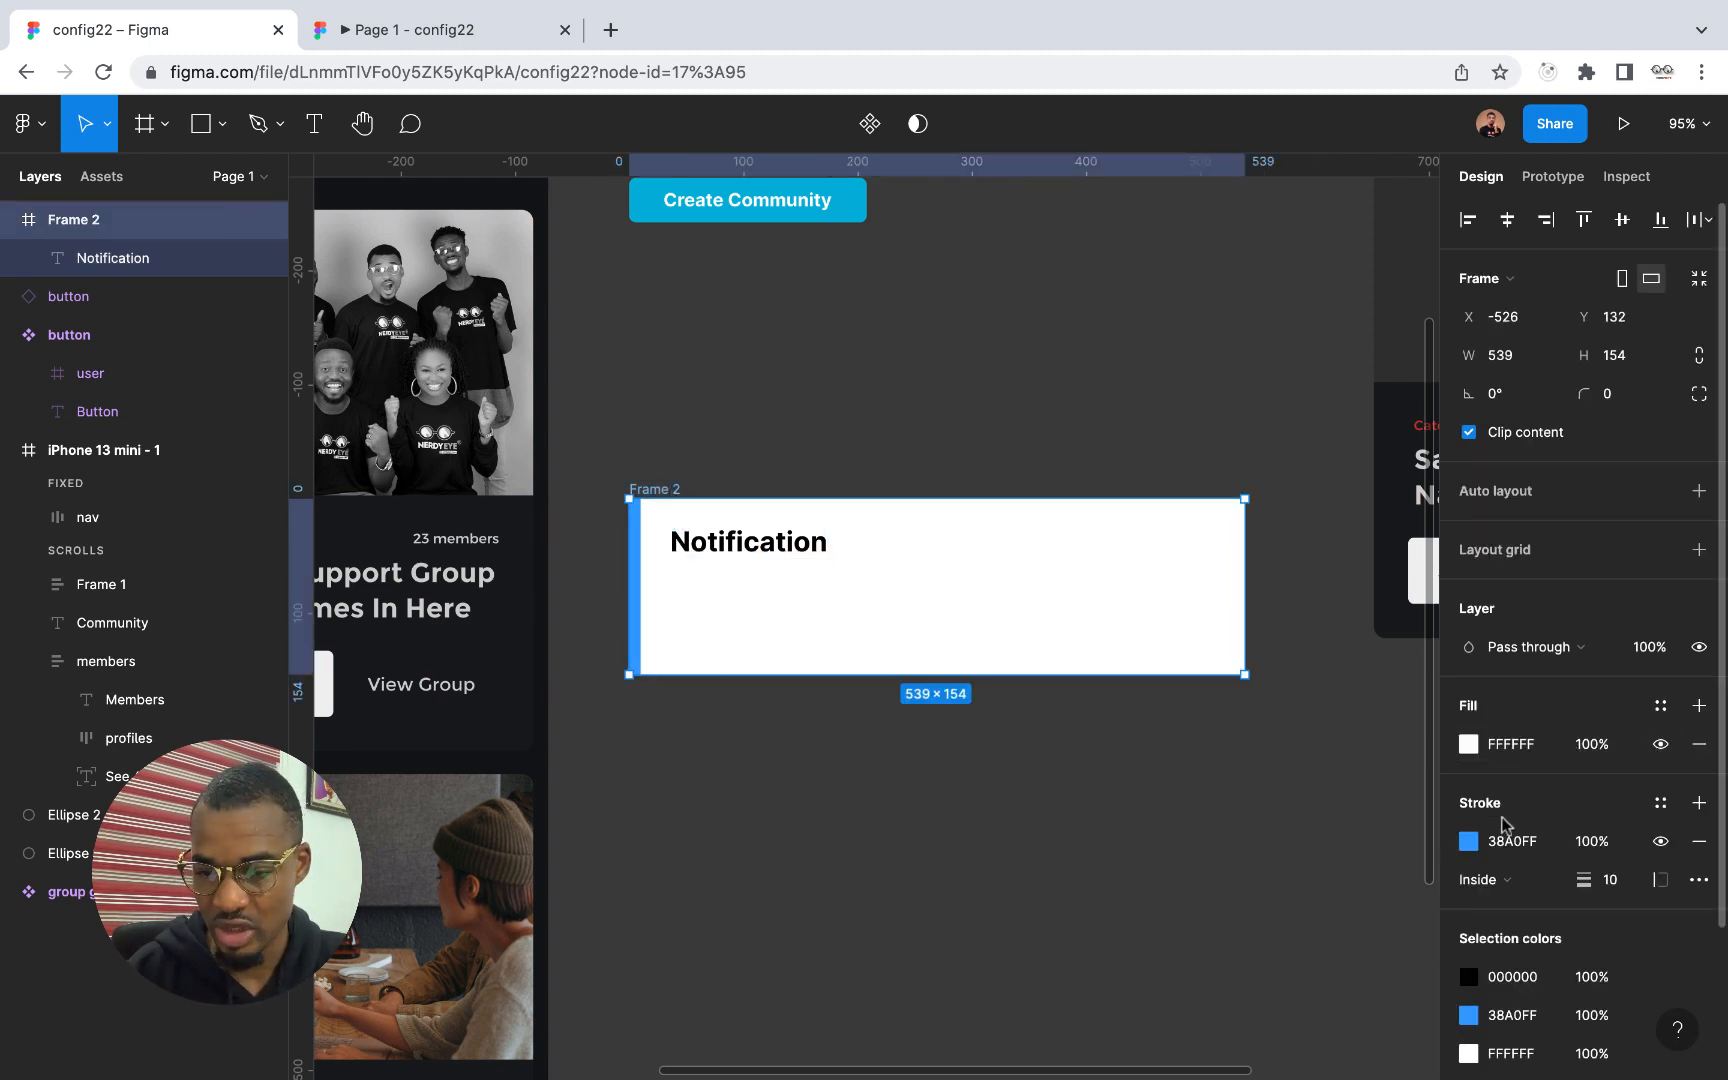
left_click(1468, 745)
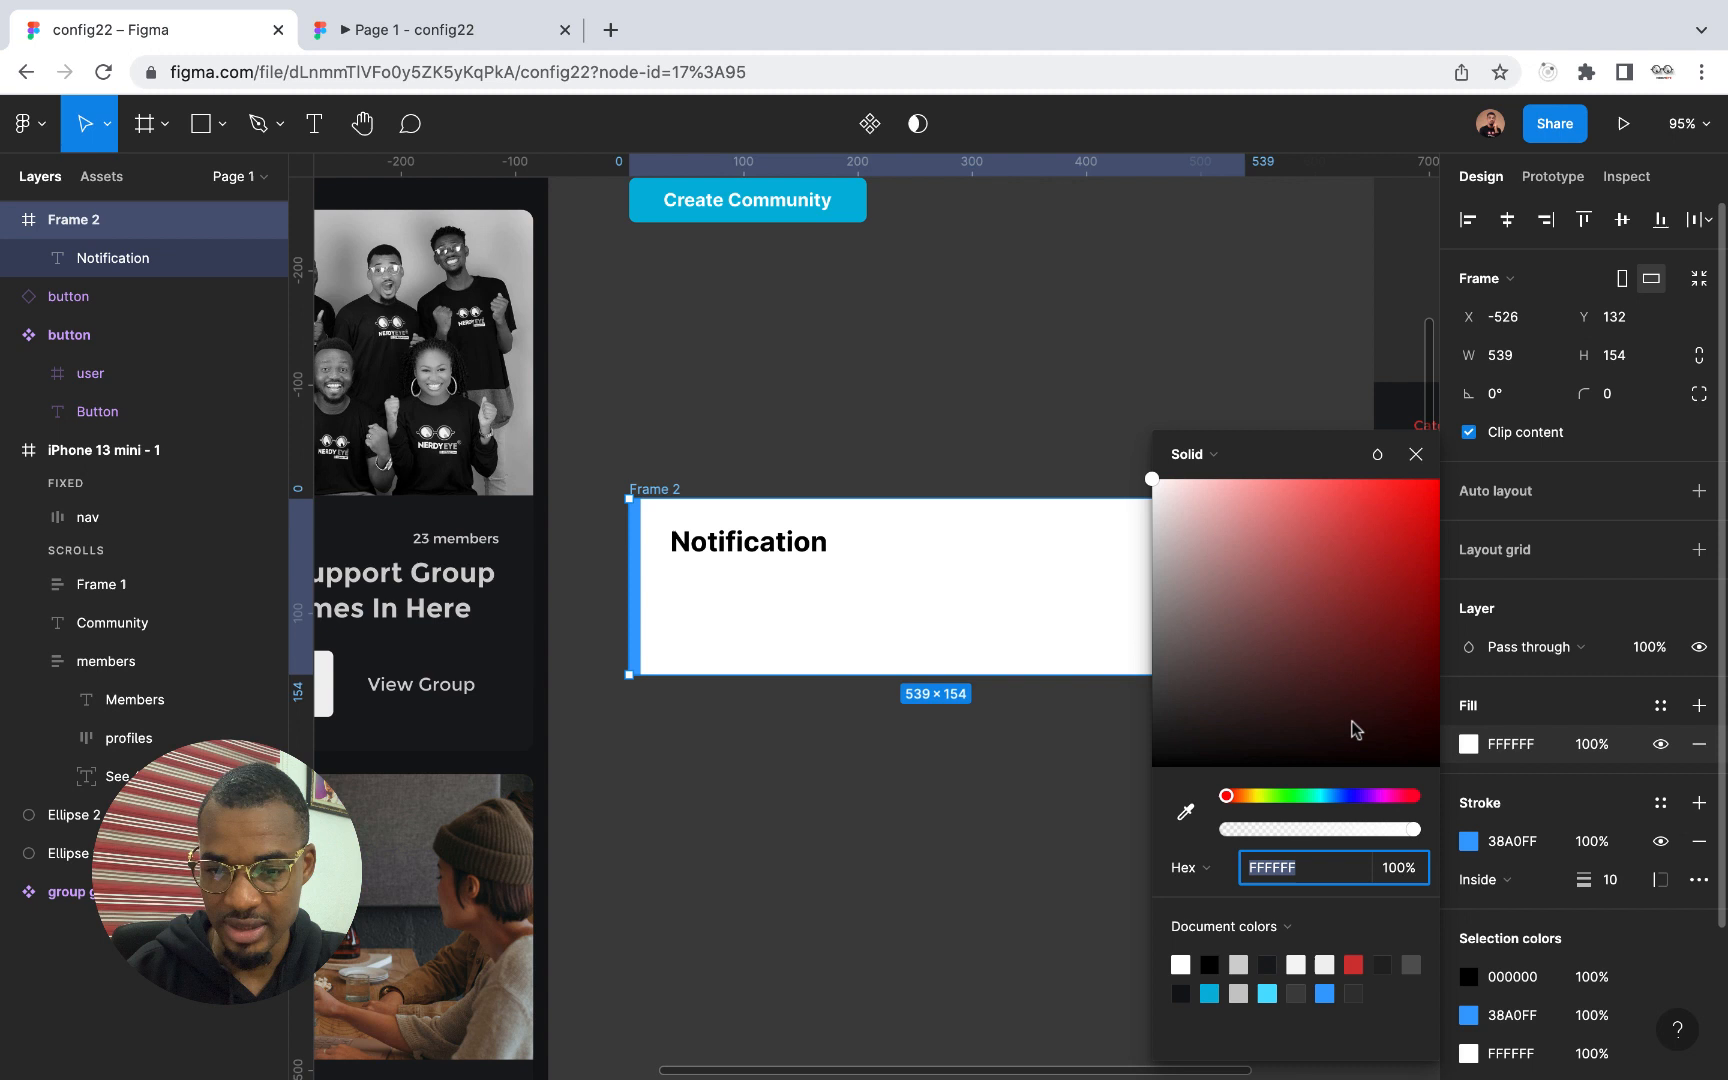
left_click(1186, 812)
left_click(501, 663)
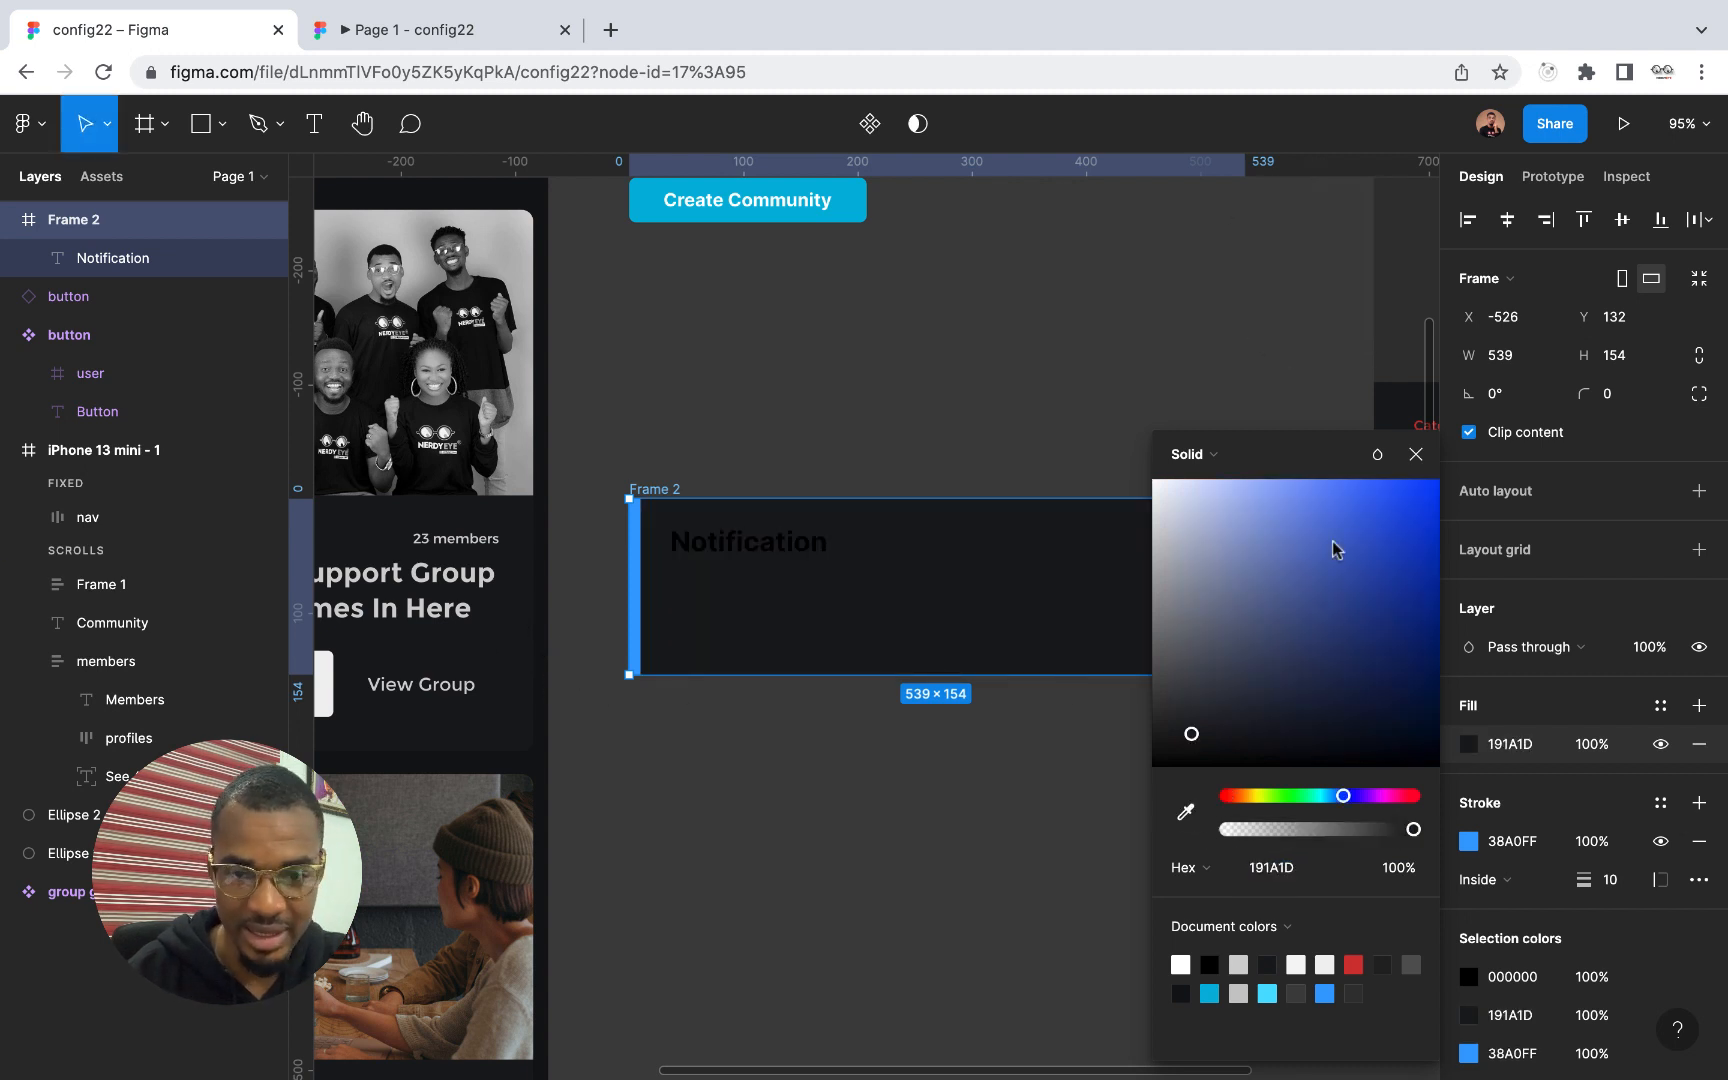
left_click(1415, 456)
Change the "Notification" text's fill colour to light grey E3E3E3
left_click(809, 550)
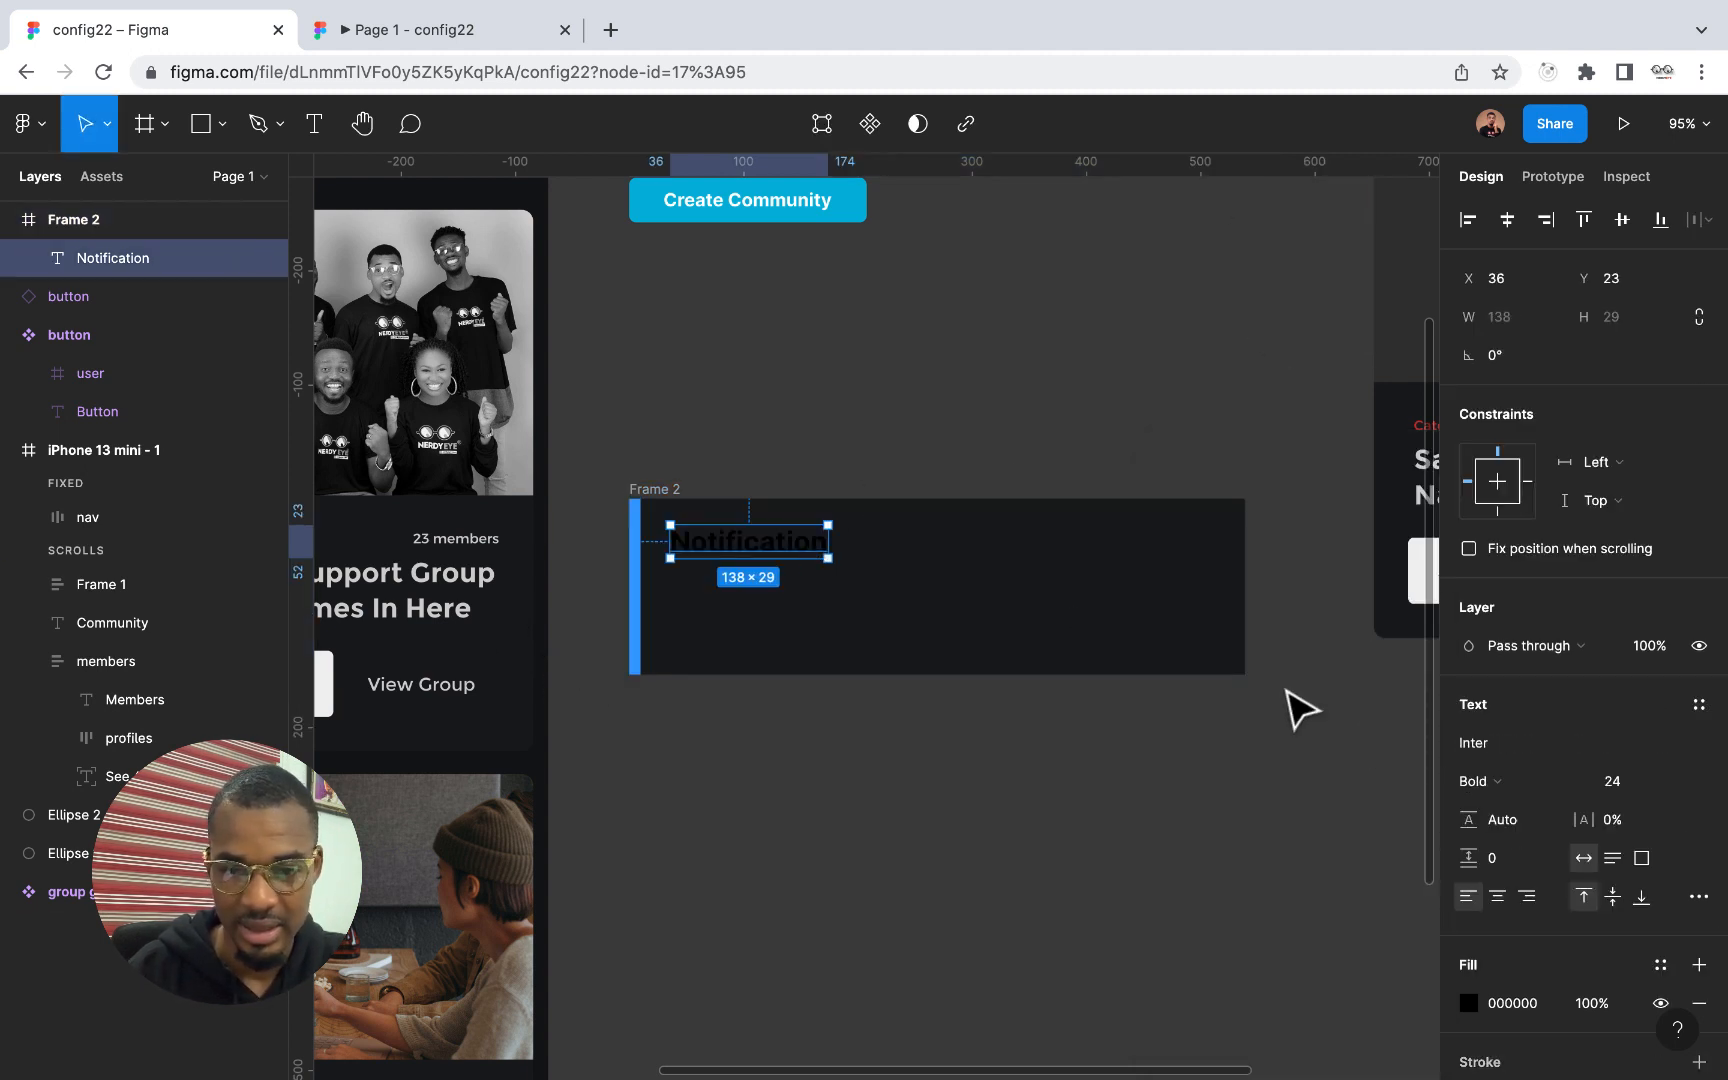
left_click(1468, 1003)
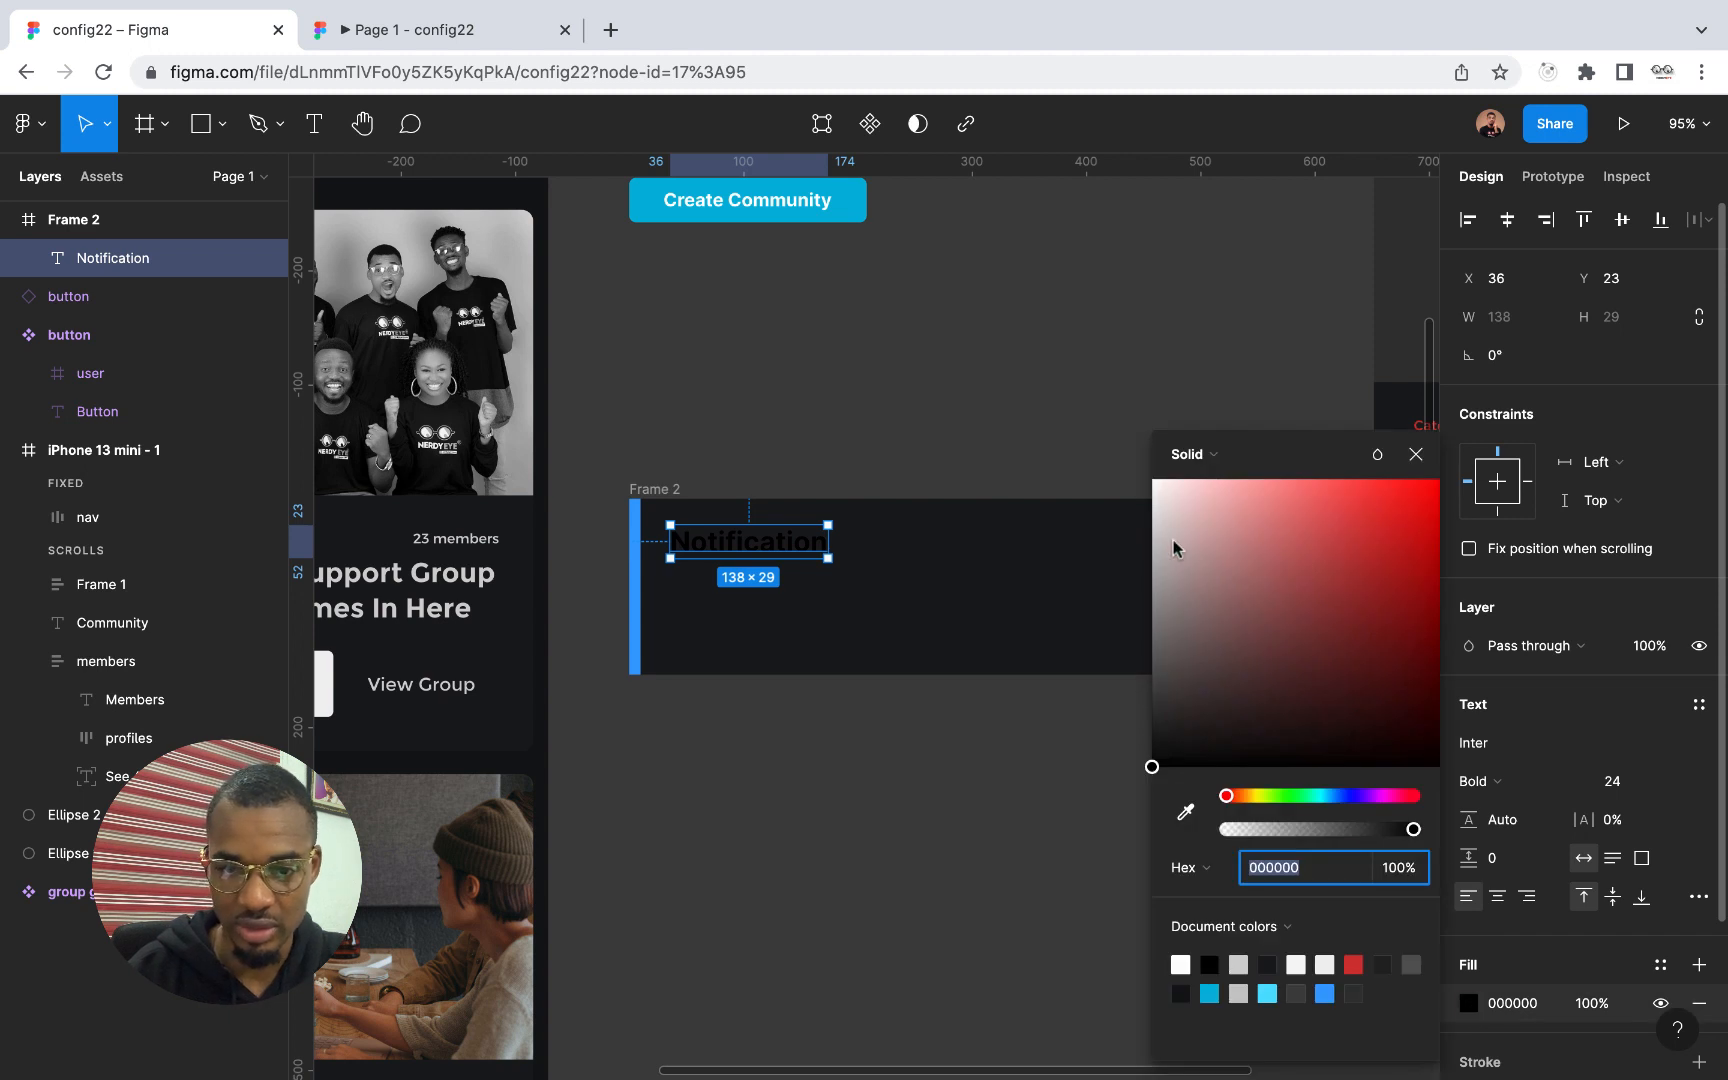
left_click_drag(1175, 548, 1146, 515)
left_click(1415, 455)
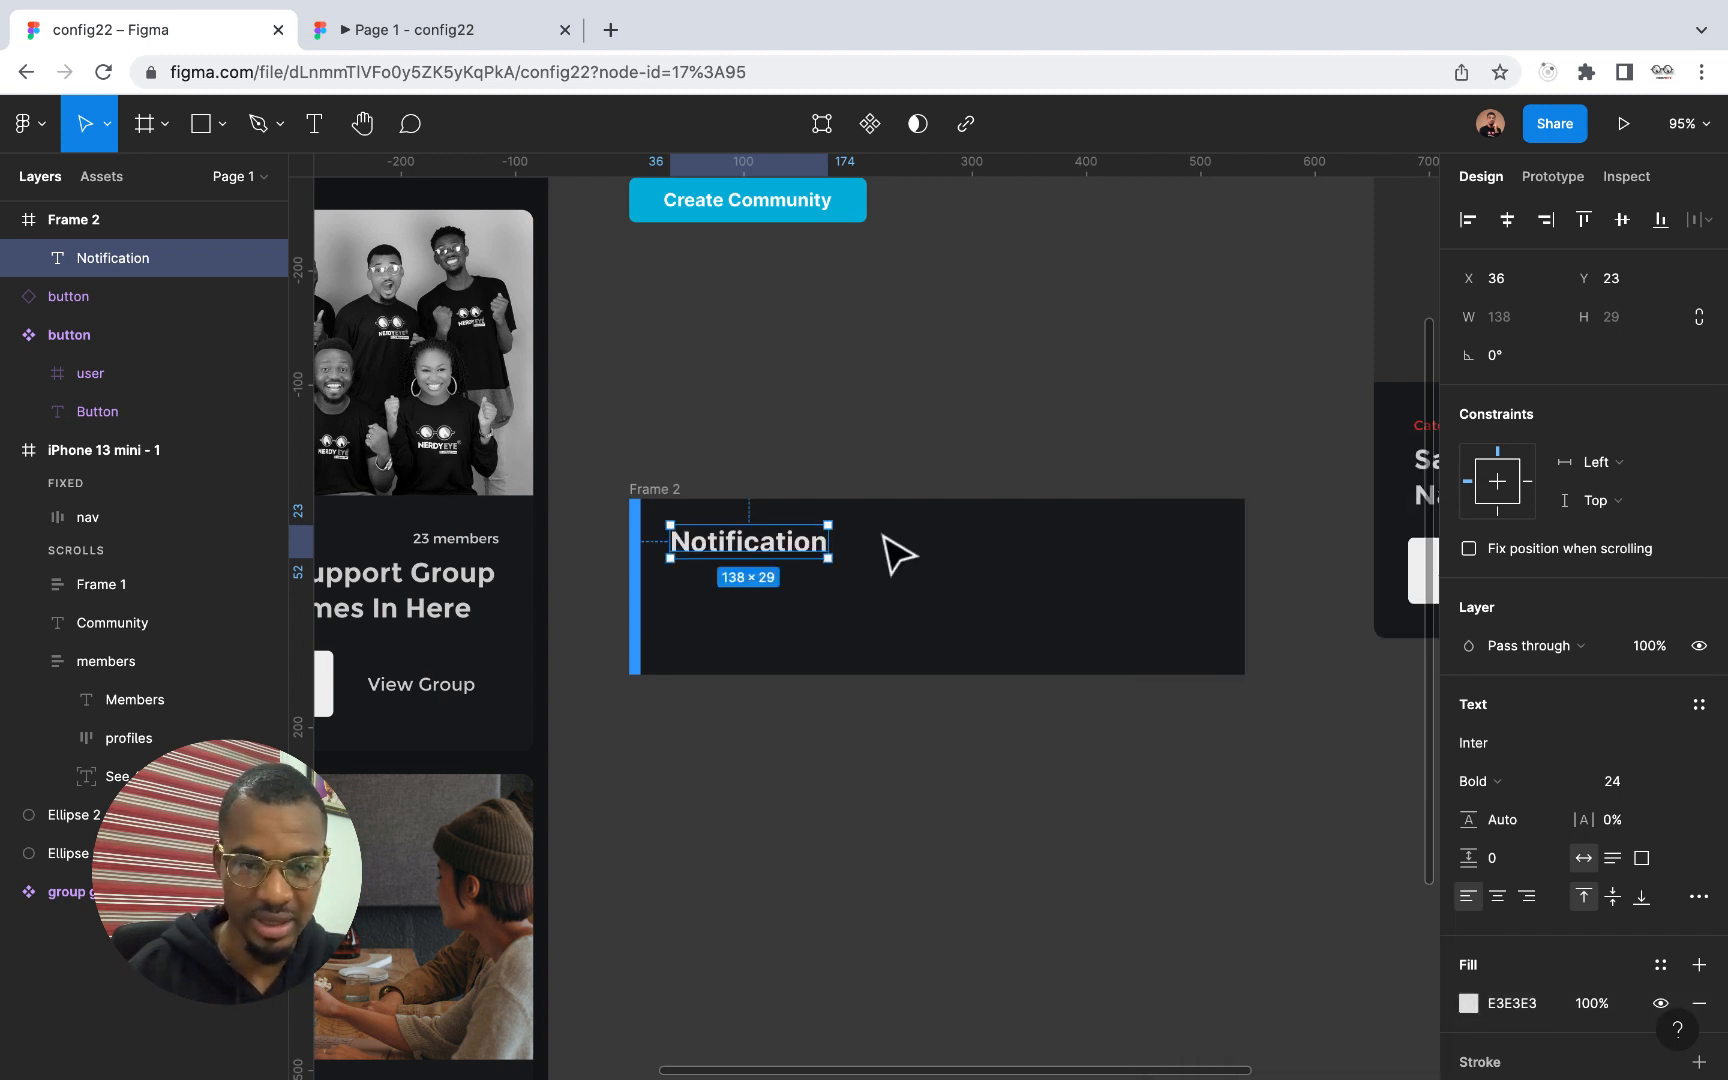
Add a second text reading "You have a new message" below the "Notification" title in the frame
left_click(318, 128)
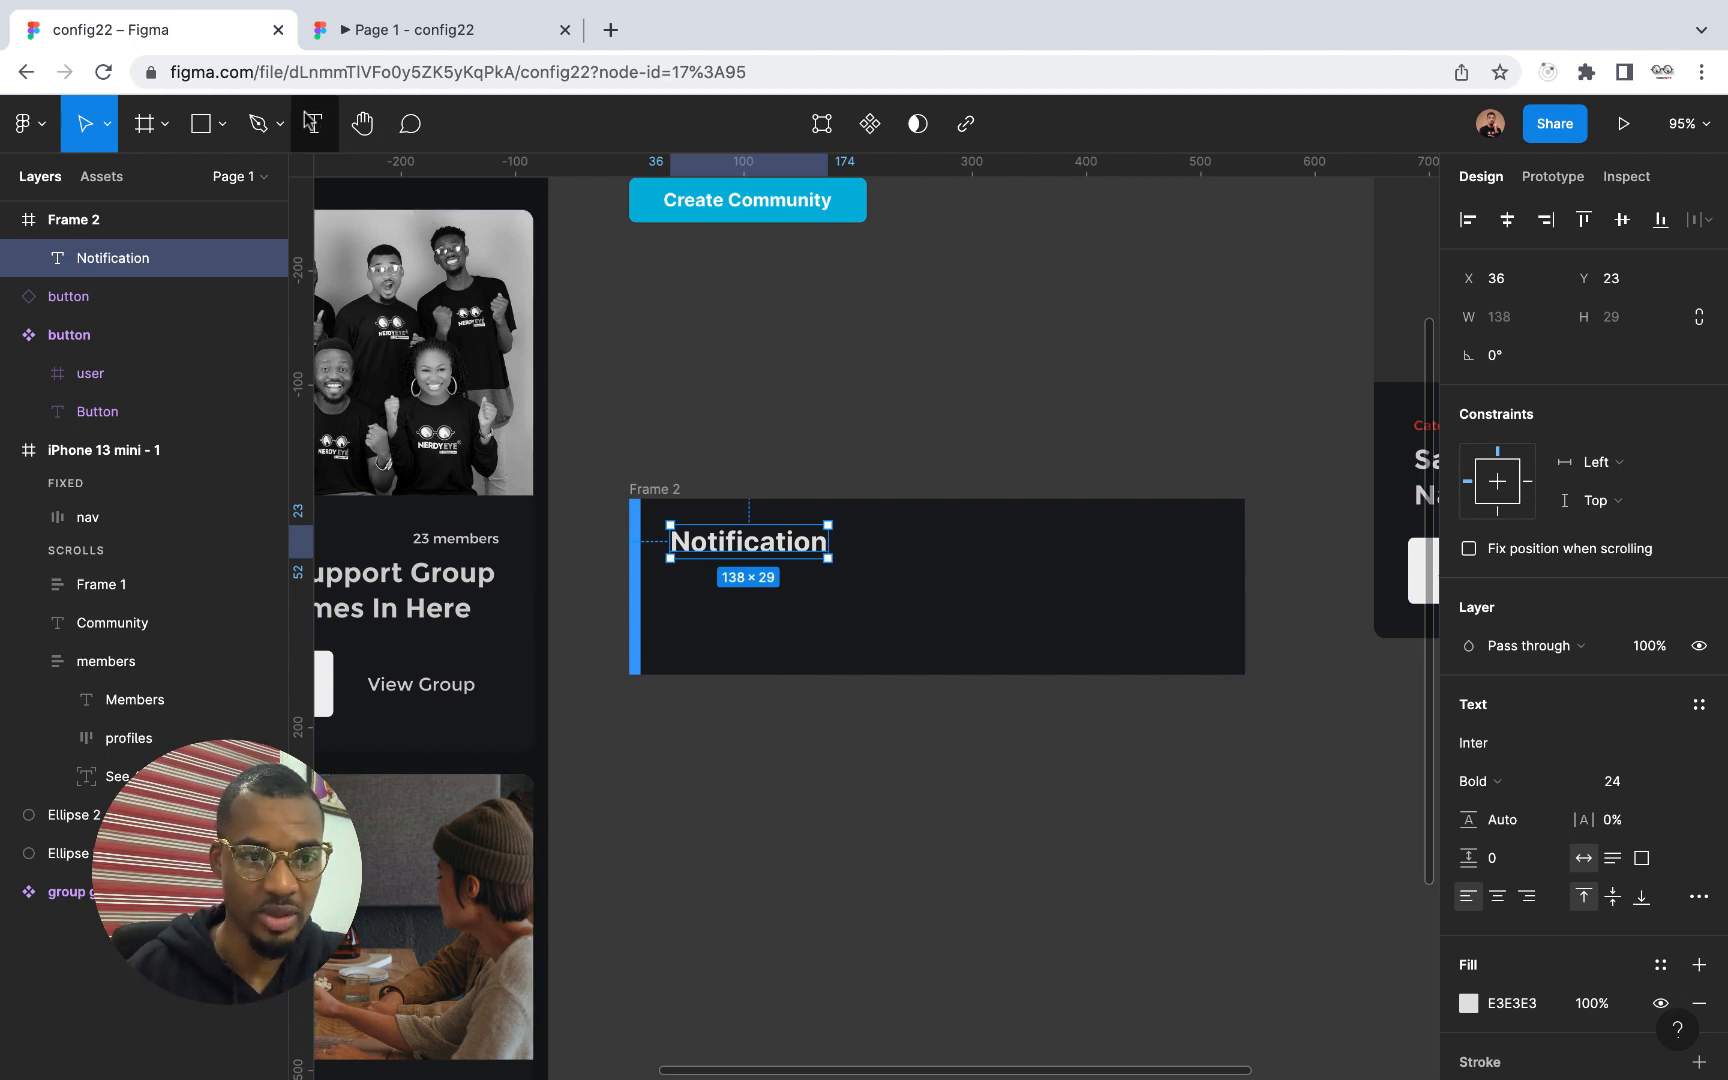
left_click(672, 584)
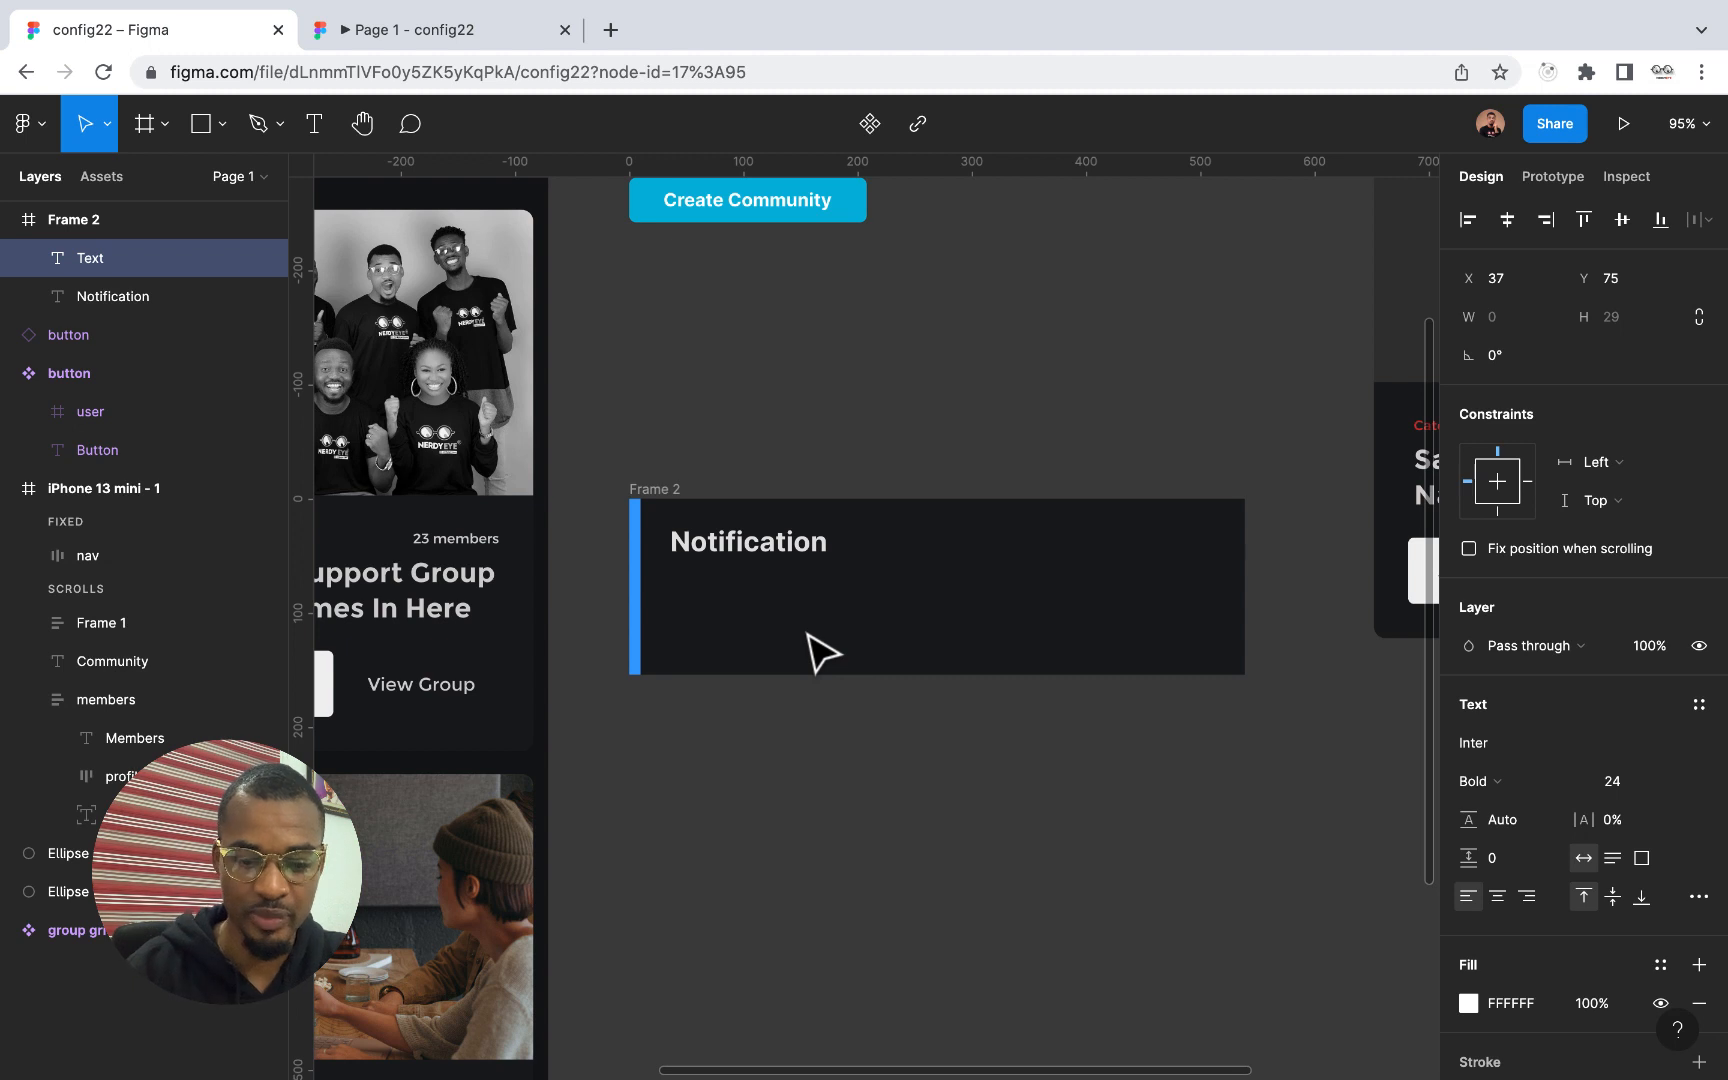
type("You h")
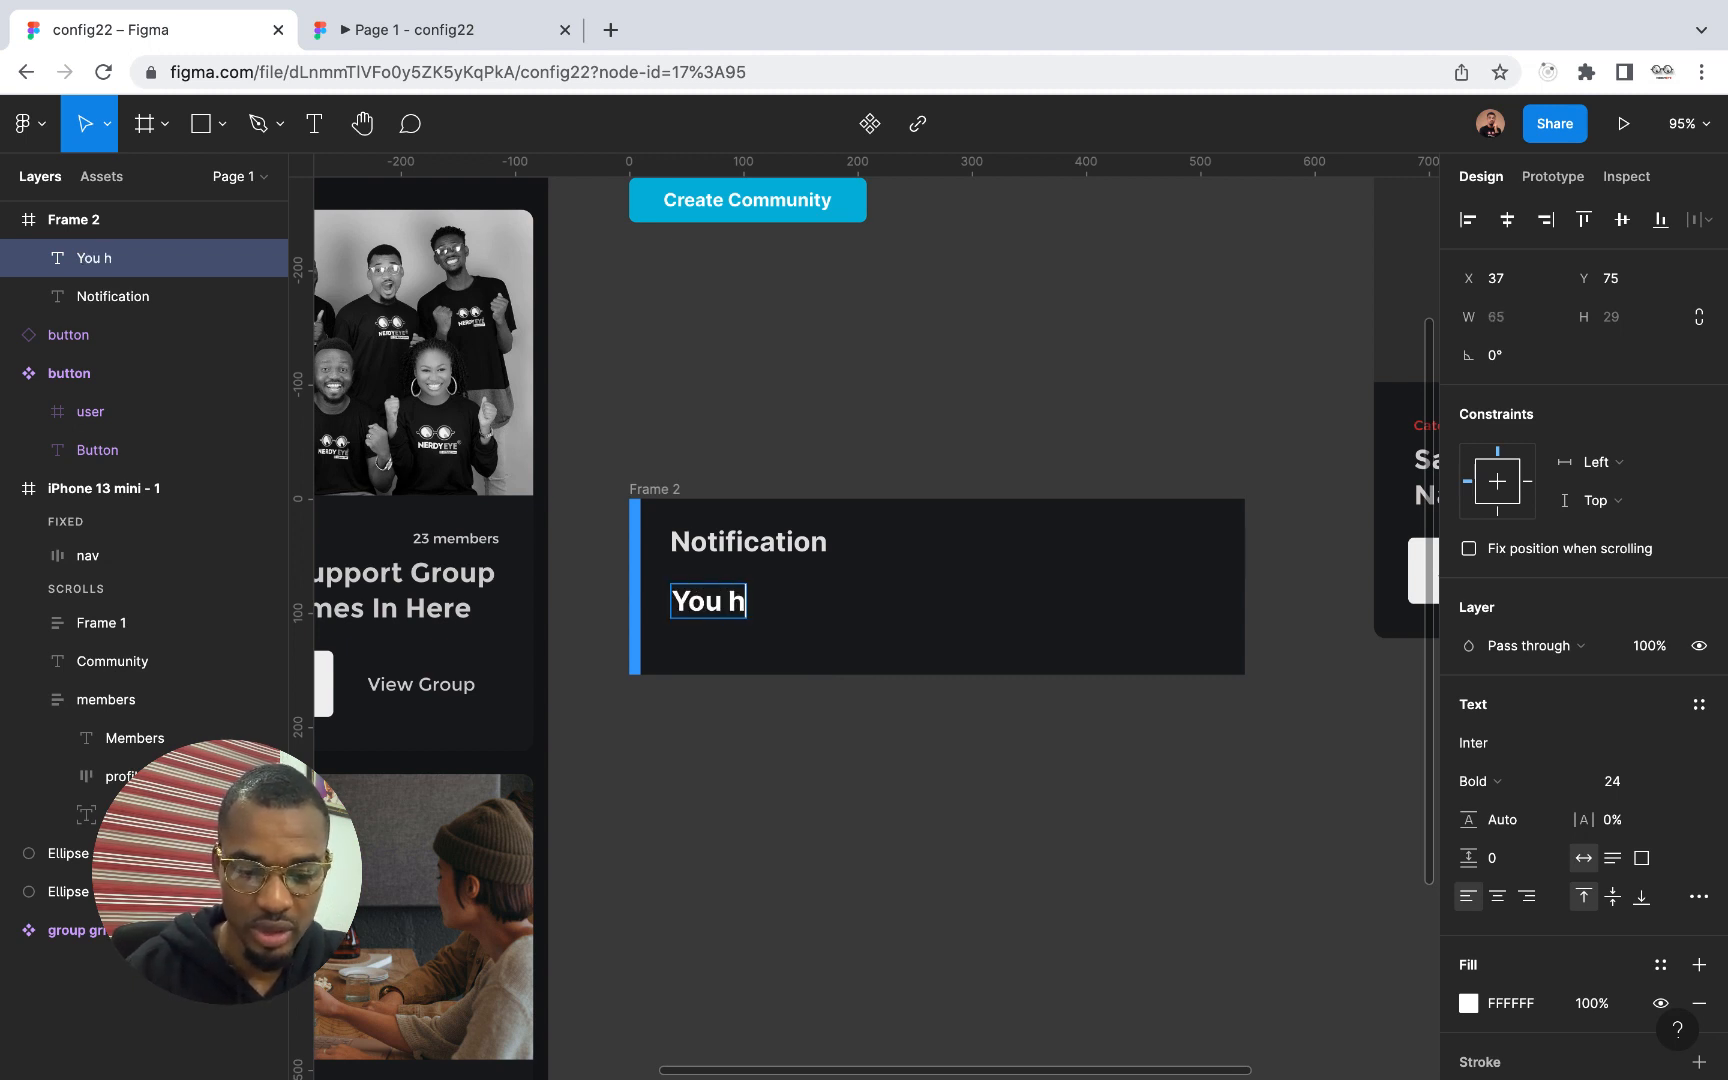
type("ave a new")
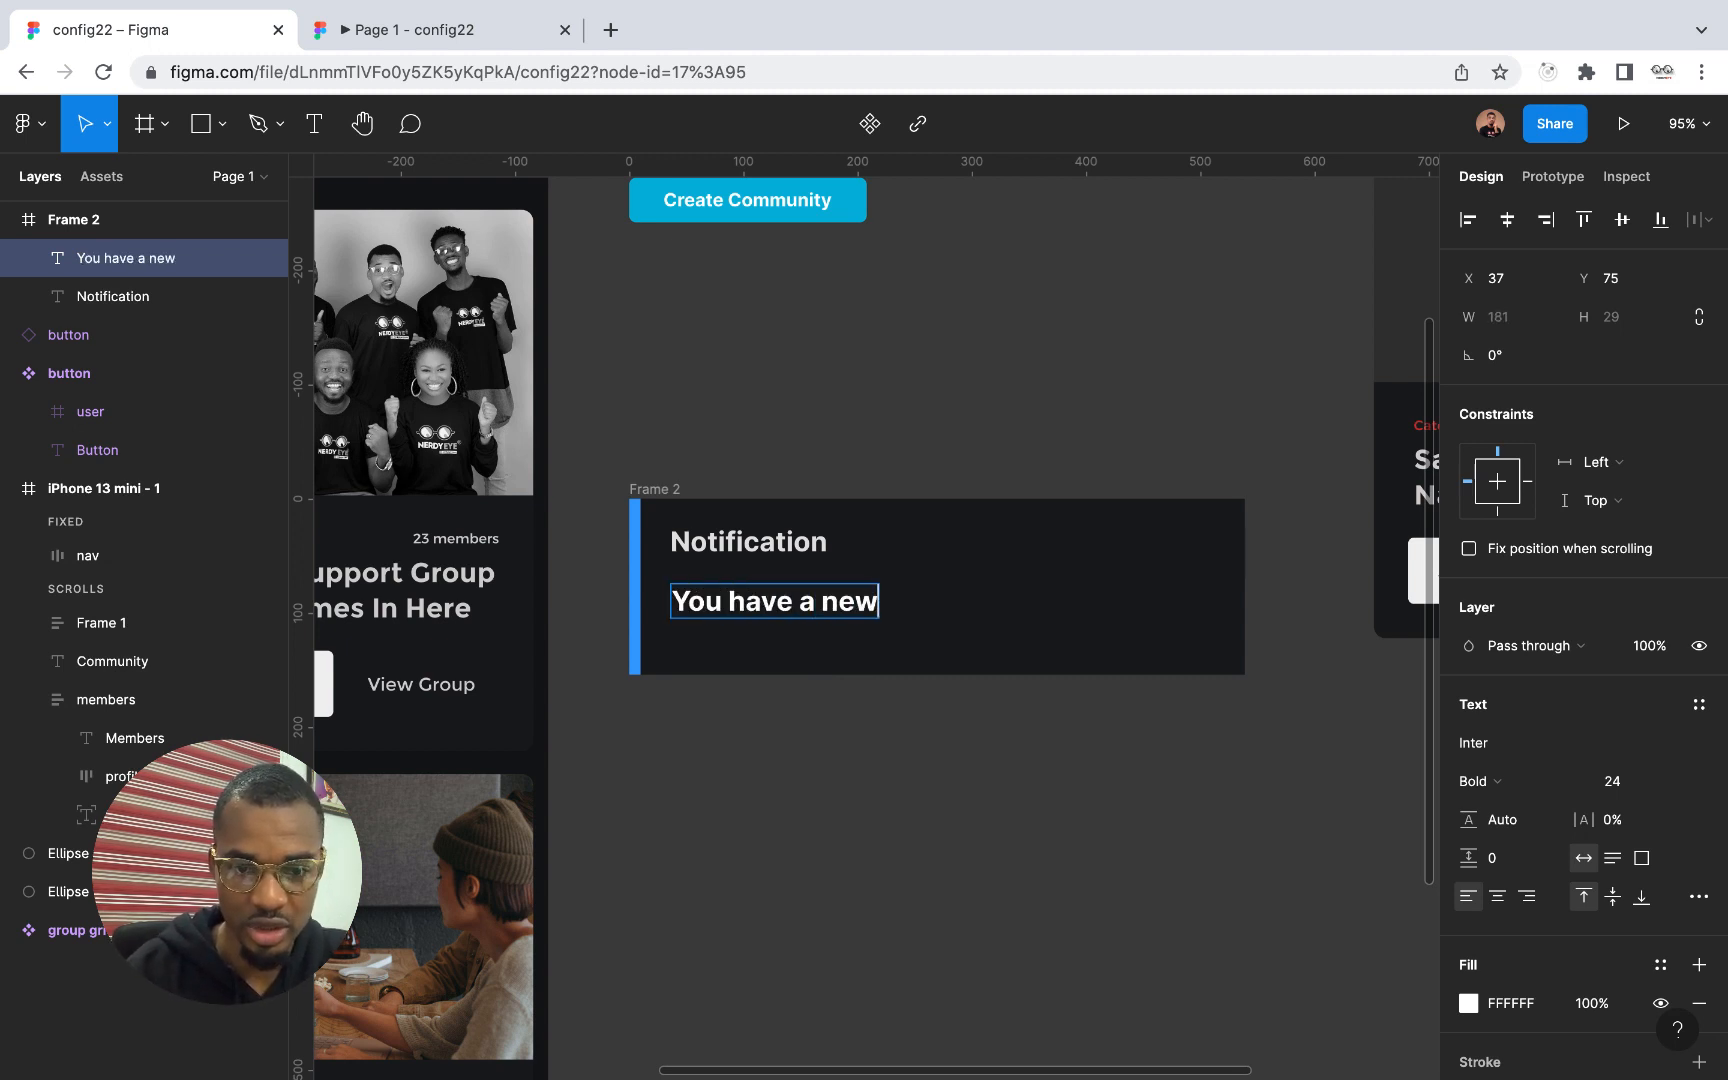
type(" me")
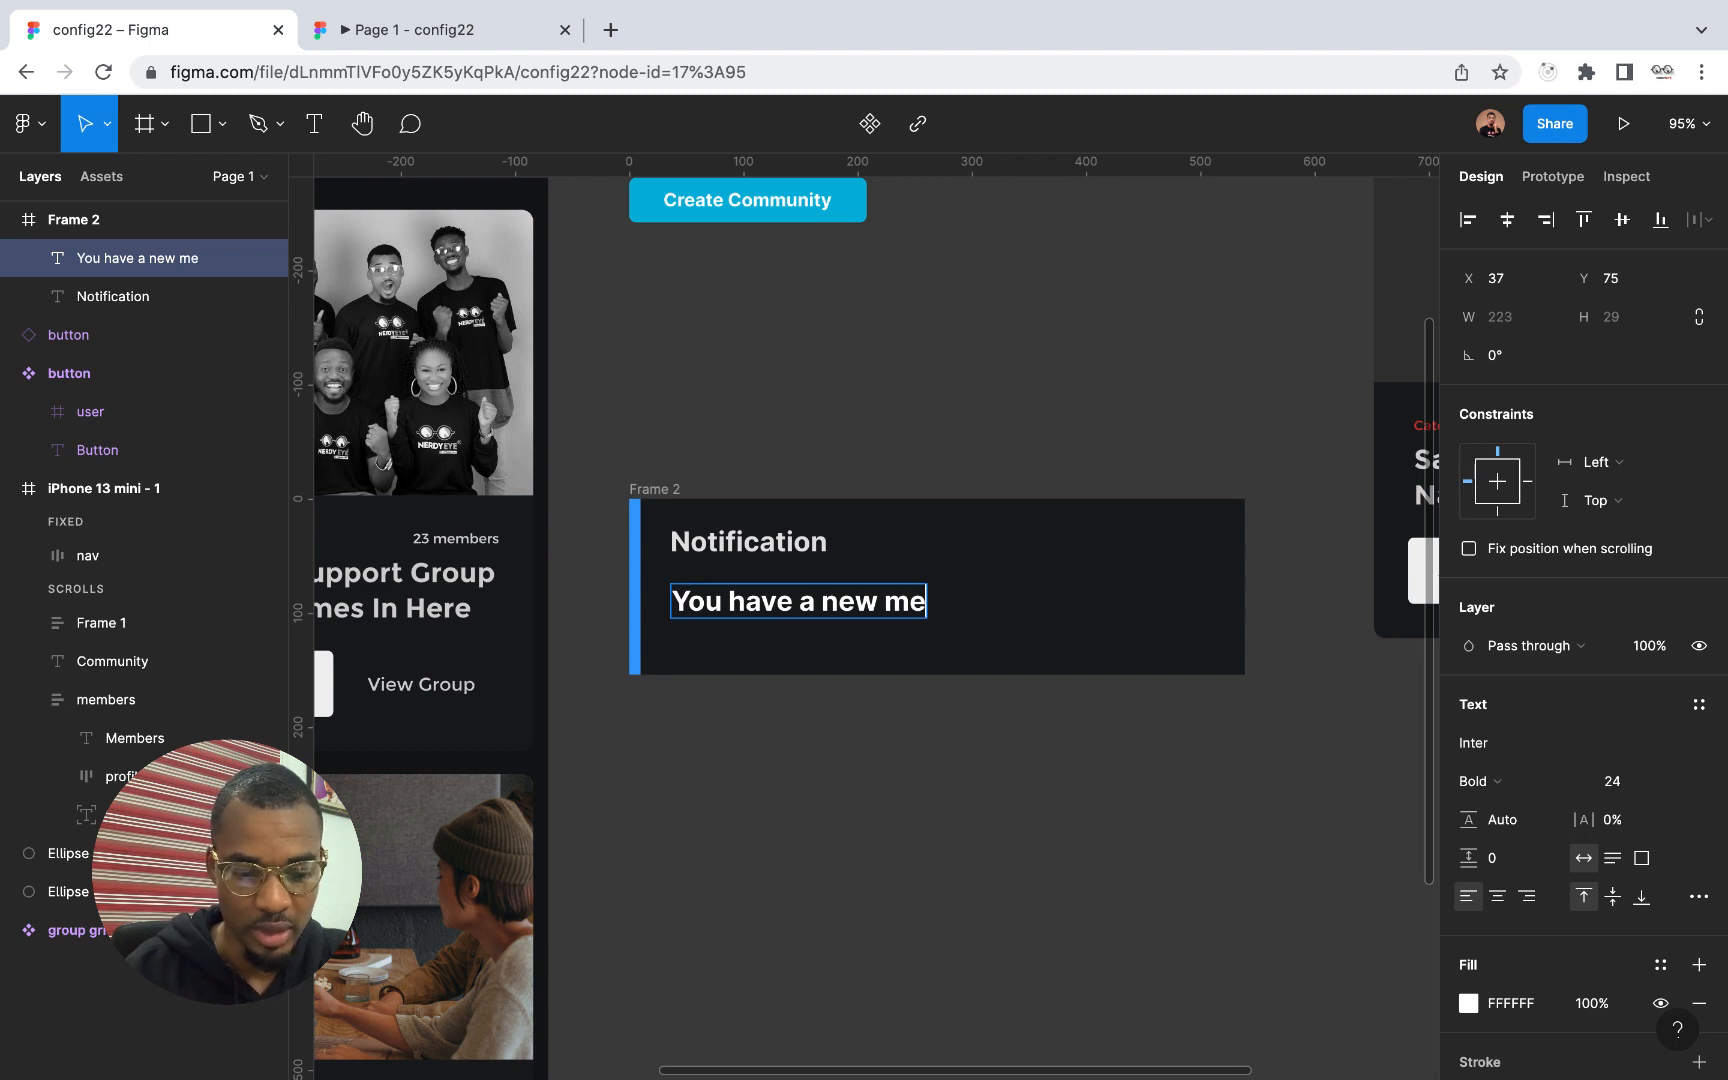
type("ssa")
key("Escape")
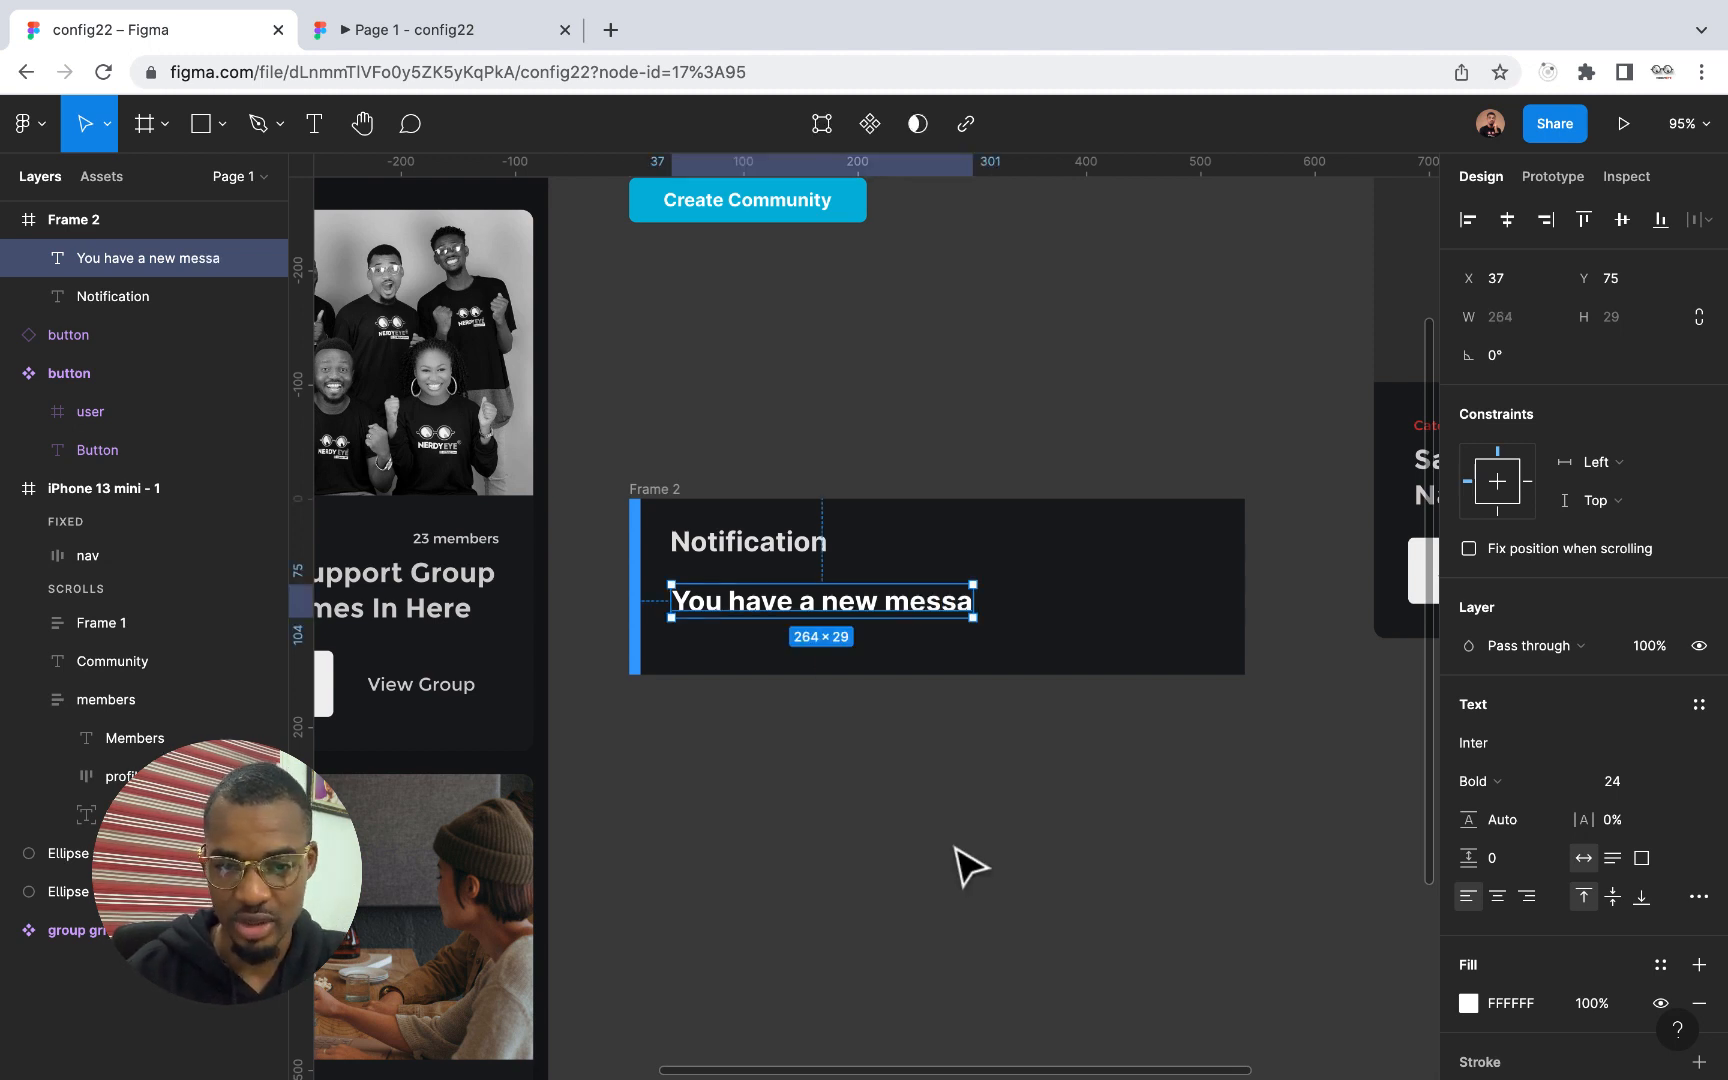
double_click(957, 610)
key("Right")
type("ge")
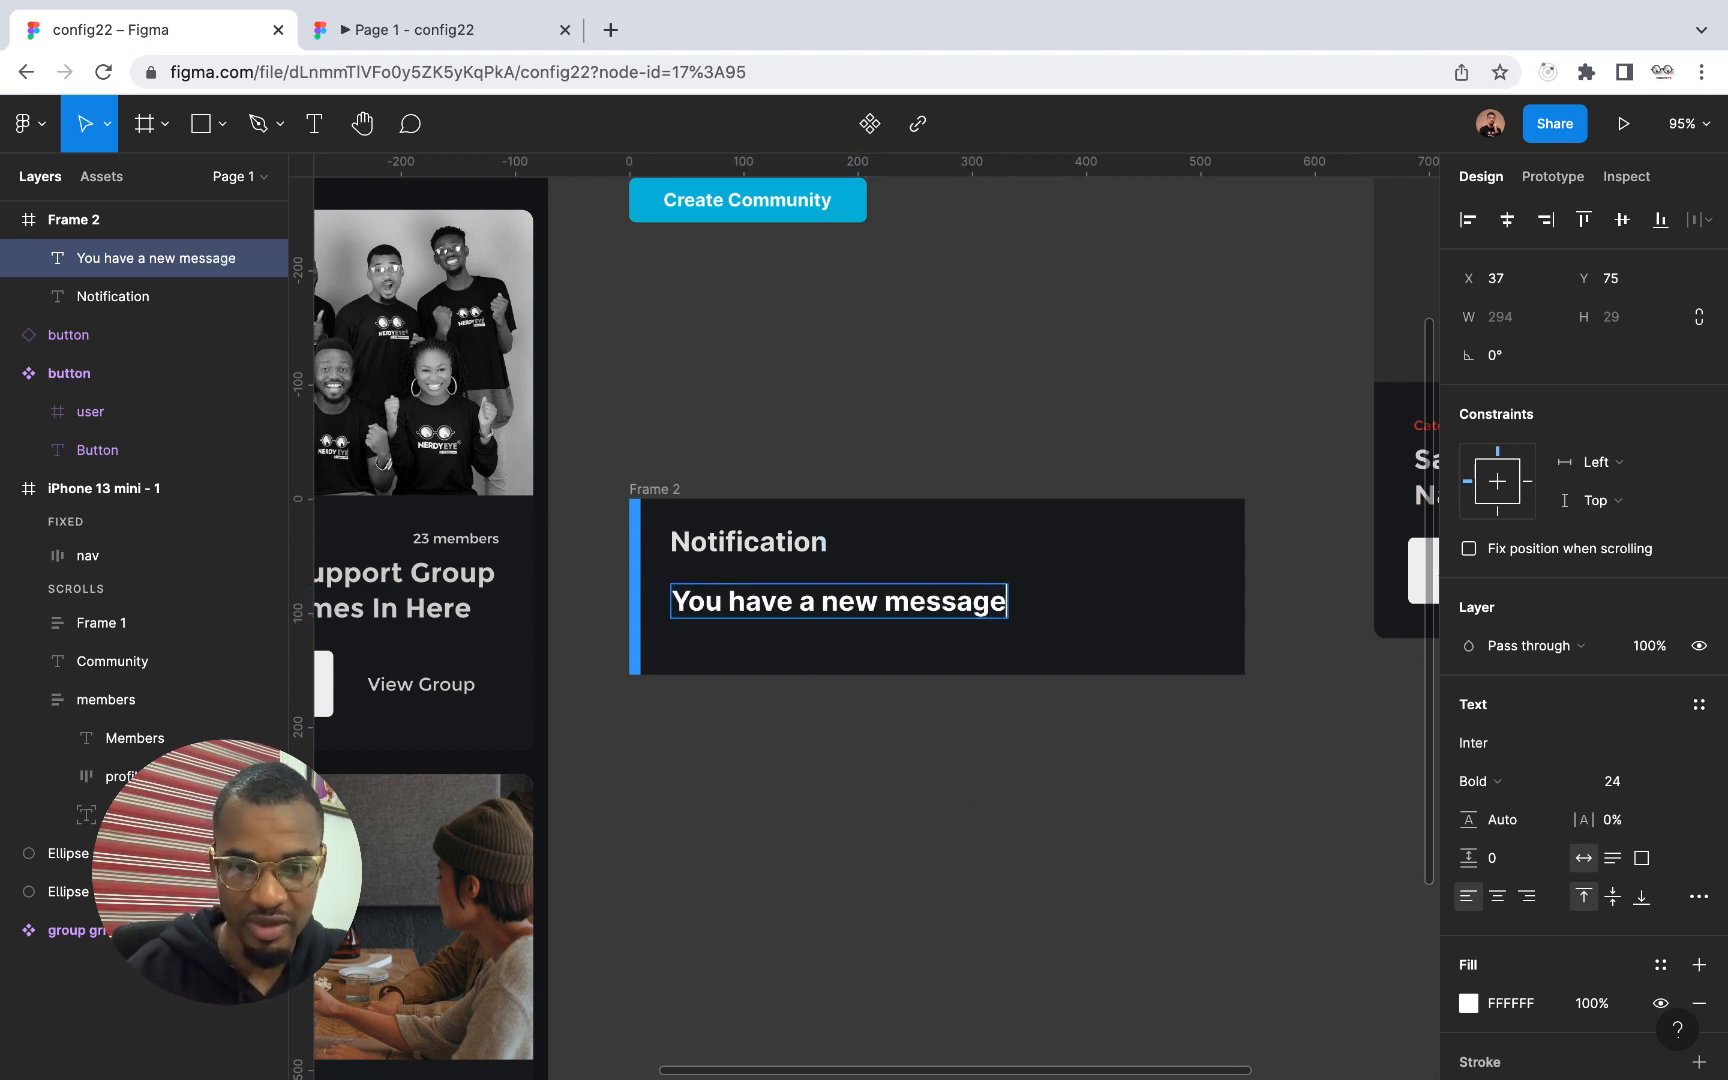
key("Escape")
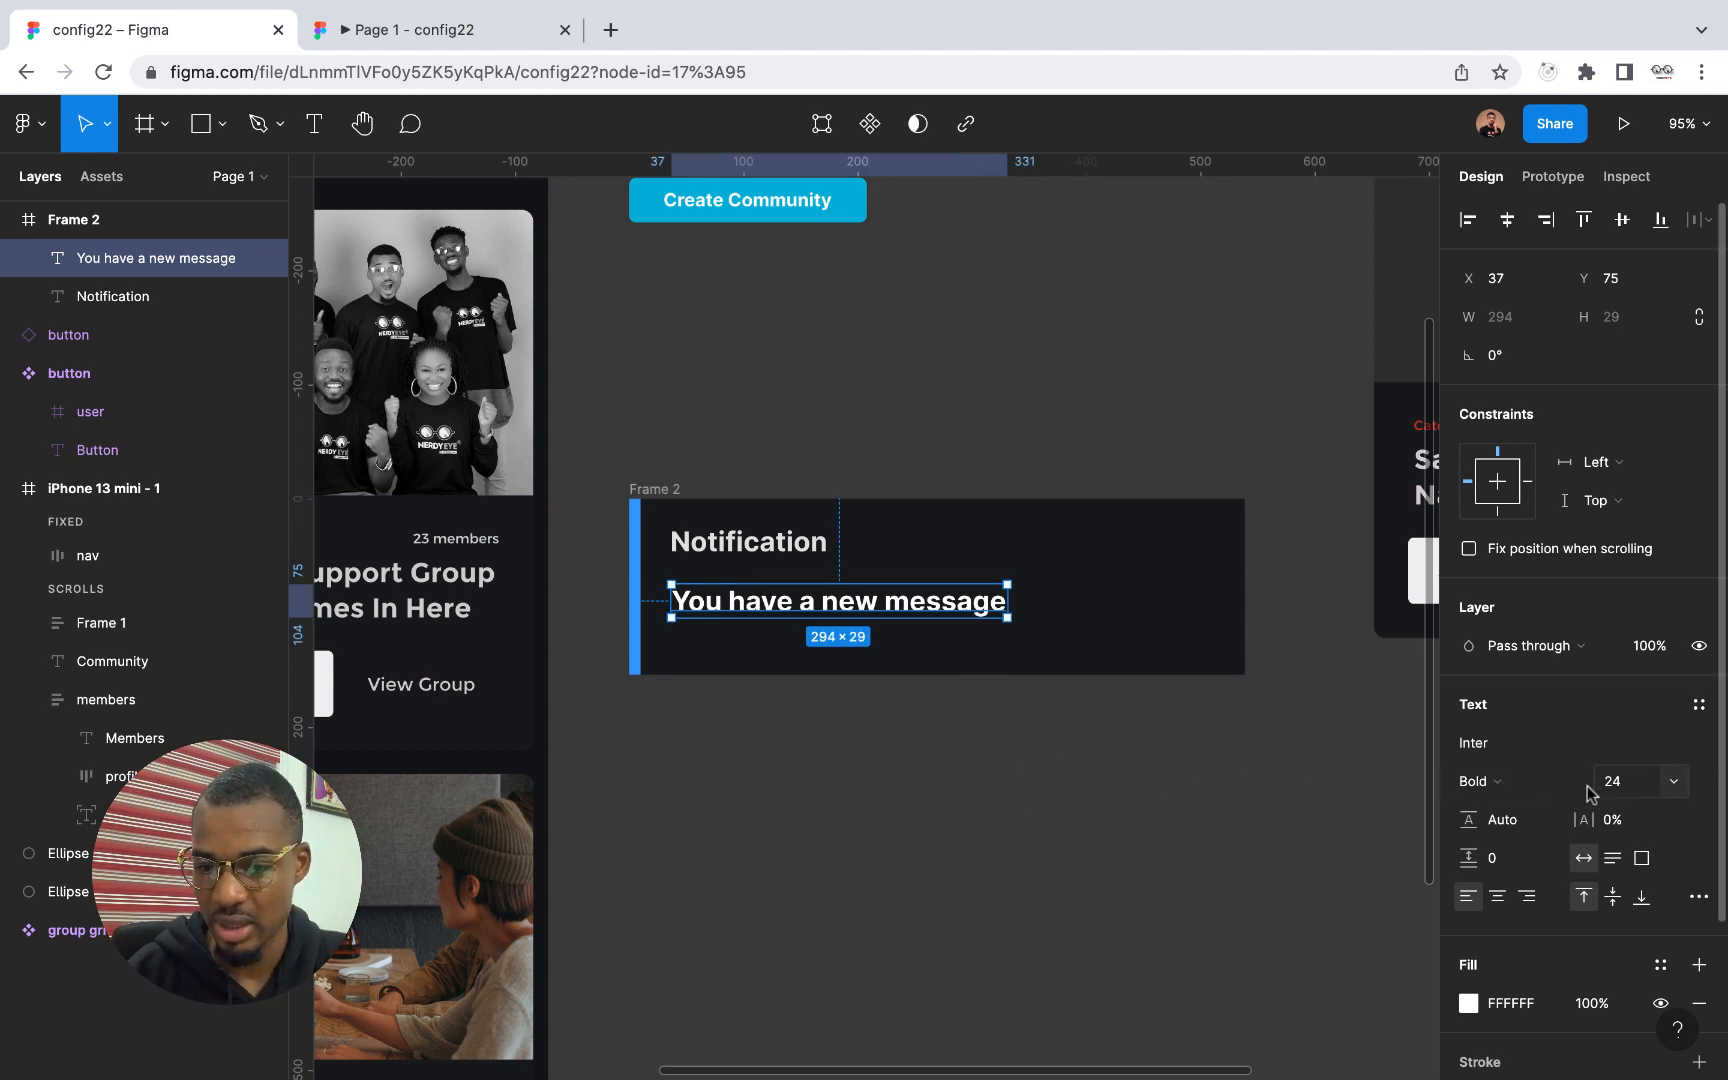
Set the message text to Regular weight and size 14, and move it to X 36, Y 68 under the title
left_click(1555, 785)
left_click(1550, 694)
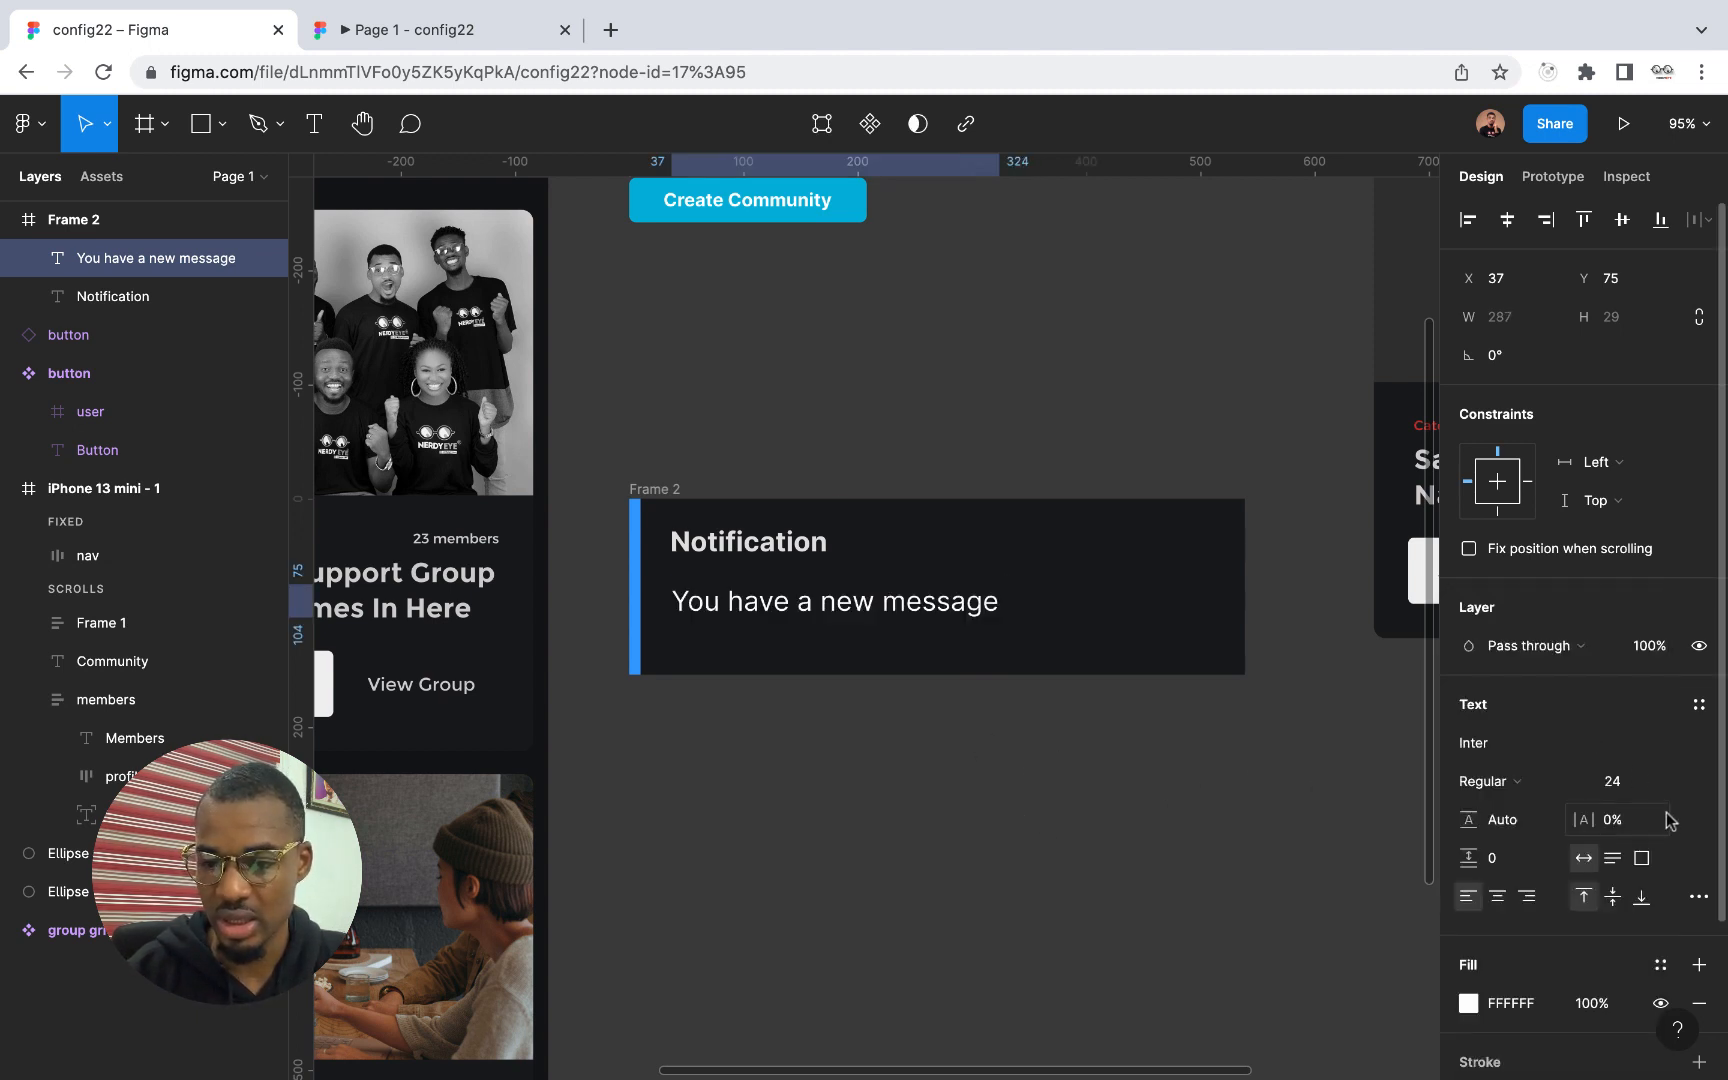
left_click(1635, 780)
type("1")
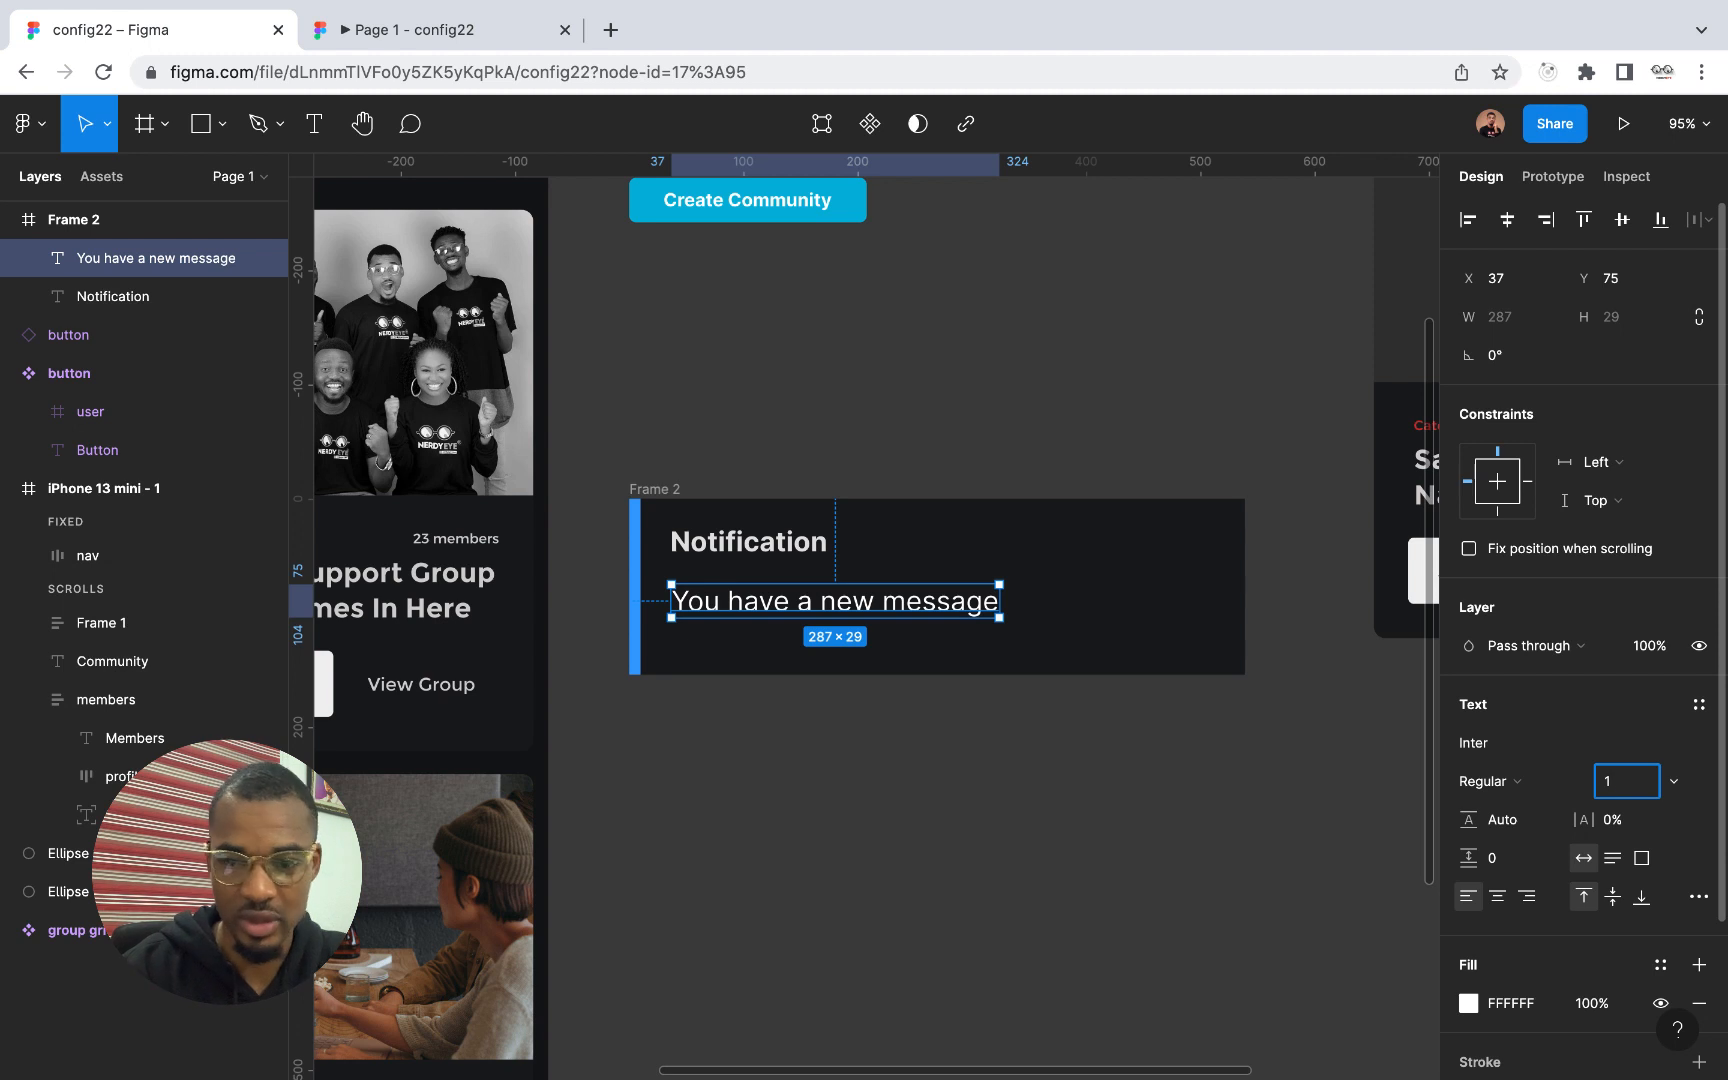
key("Return")
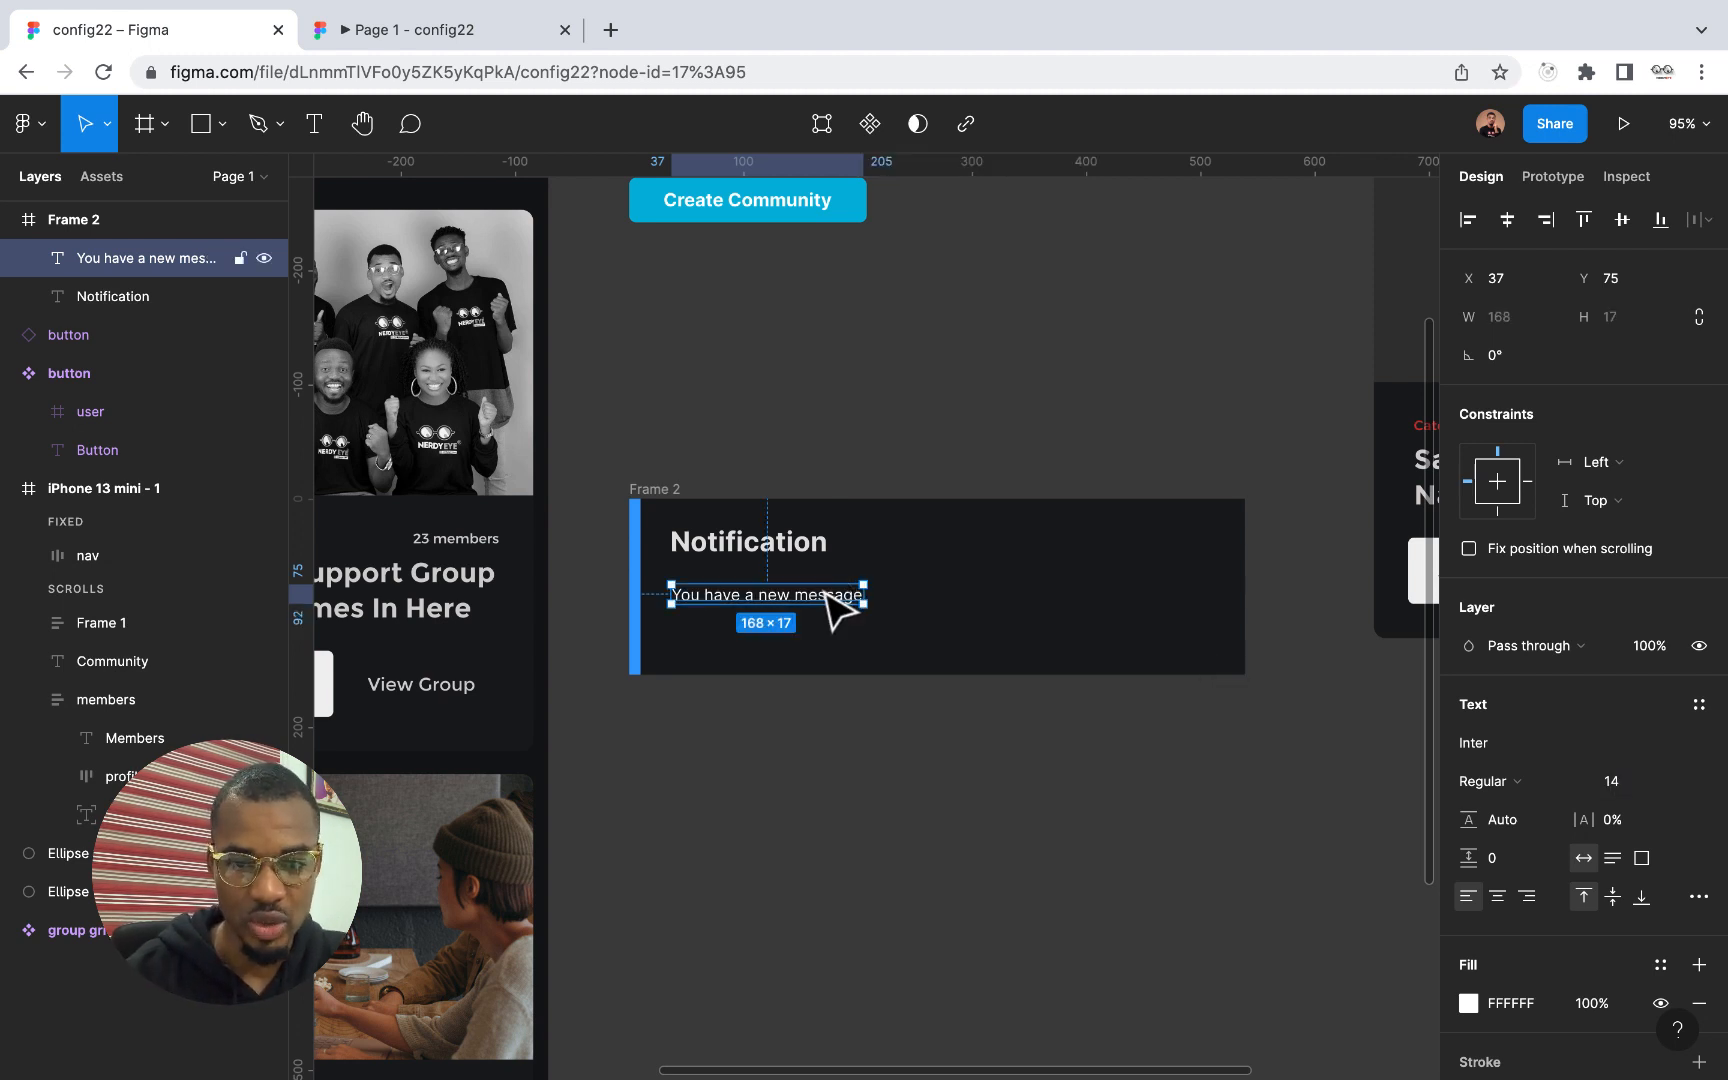
left_click_drag(845, 605, 844, 597)
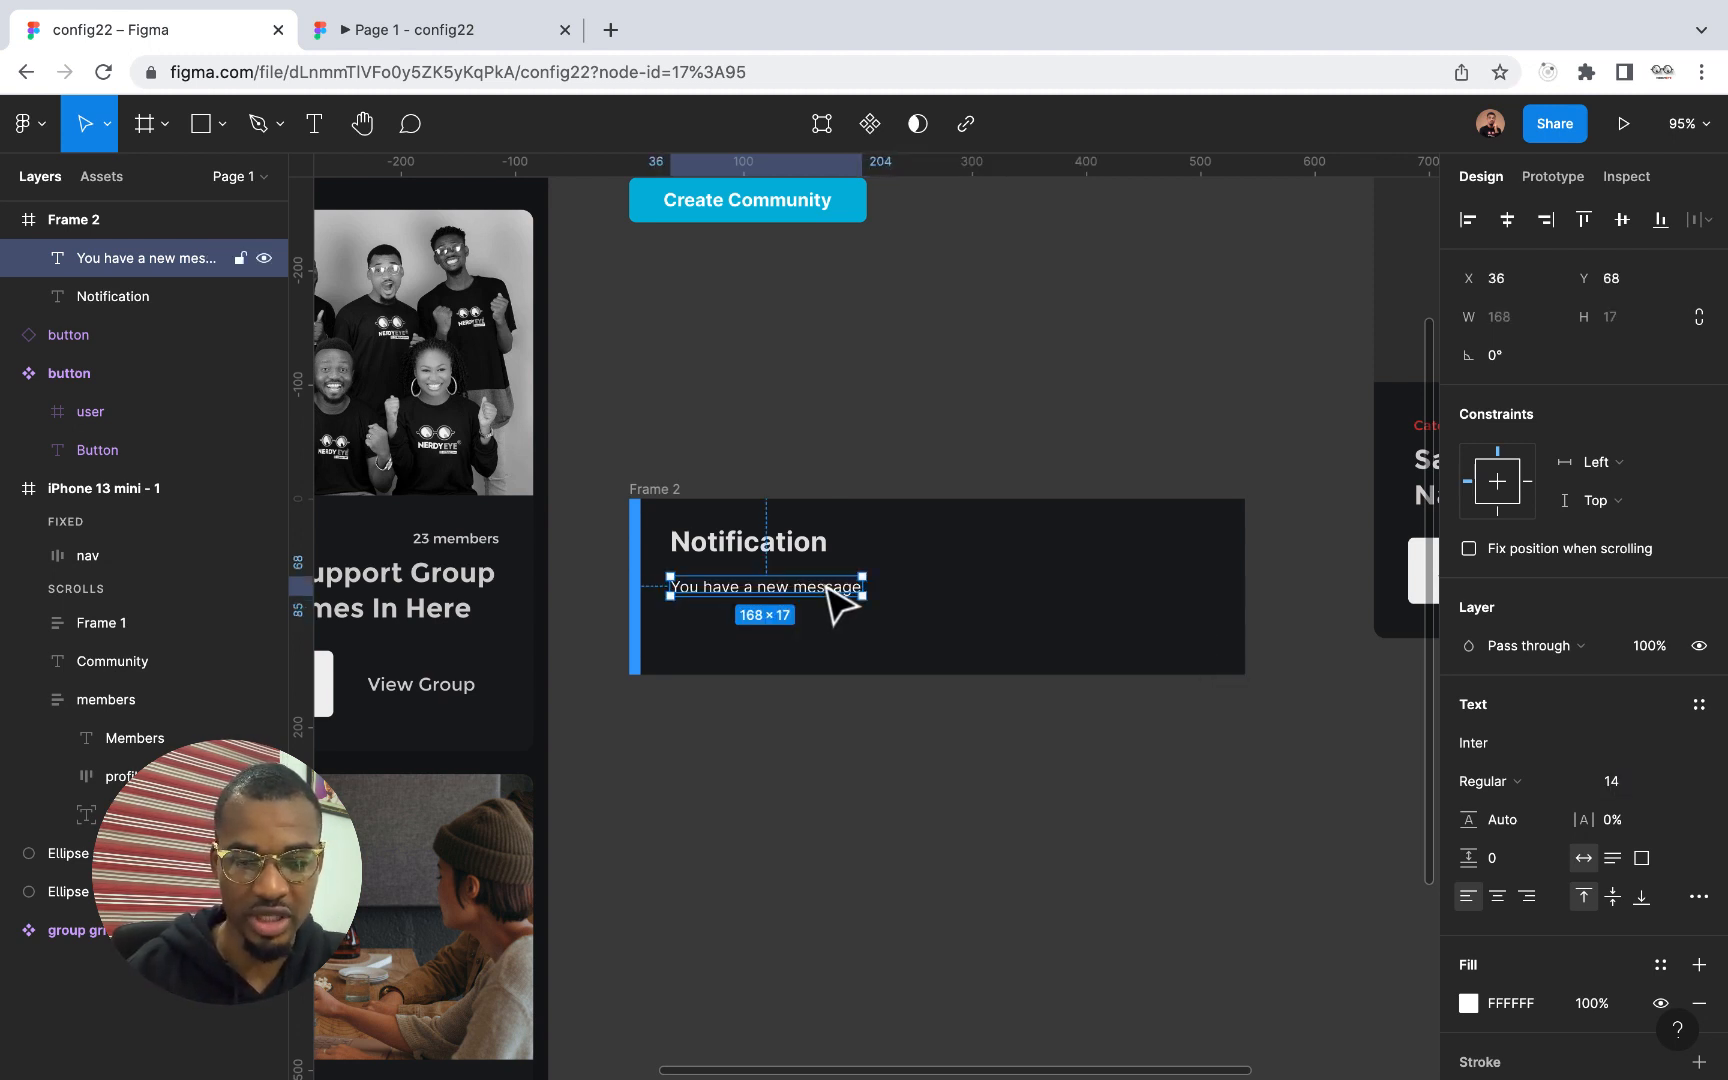
Apply vertical auto layout to the notification frame and set the spacing between its two texts to 10
left_click(668, 488)
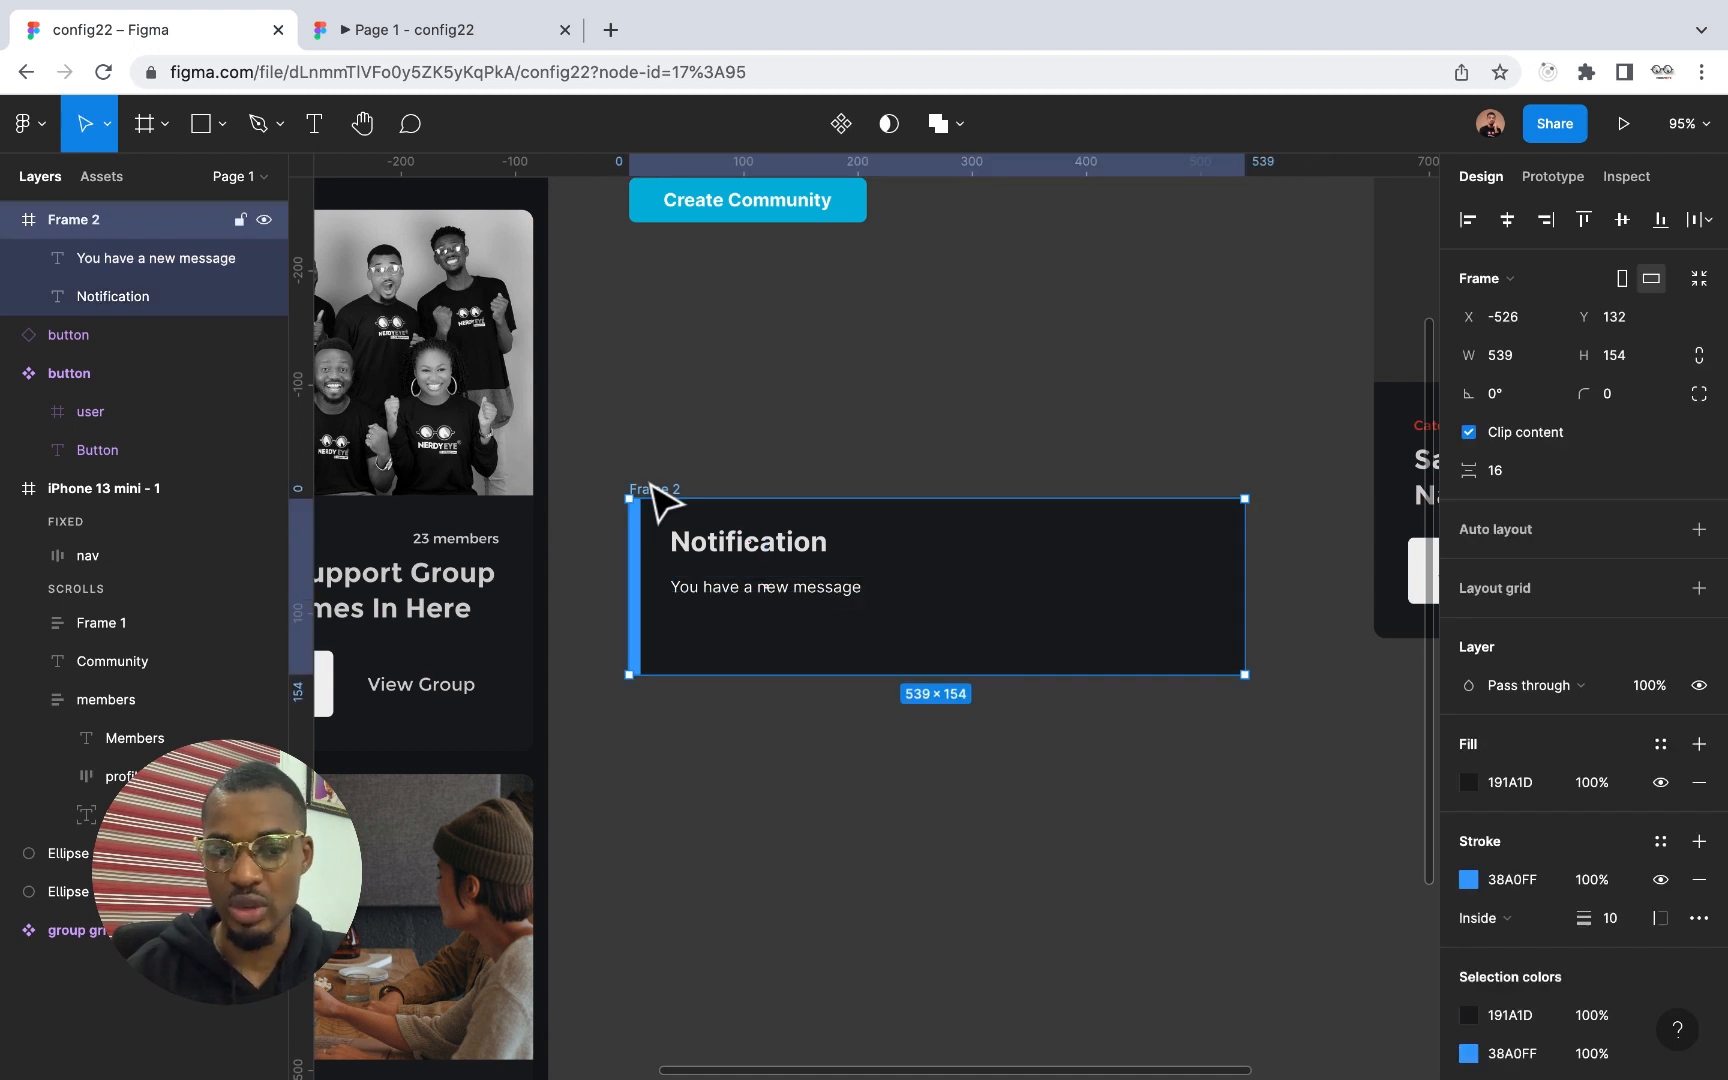
left_click(762, 556)
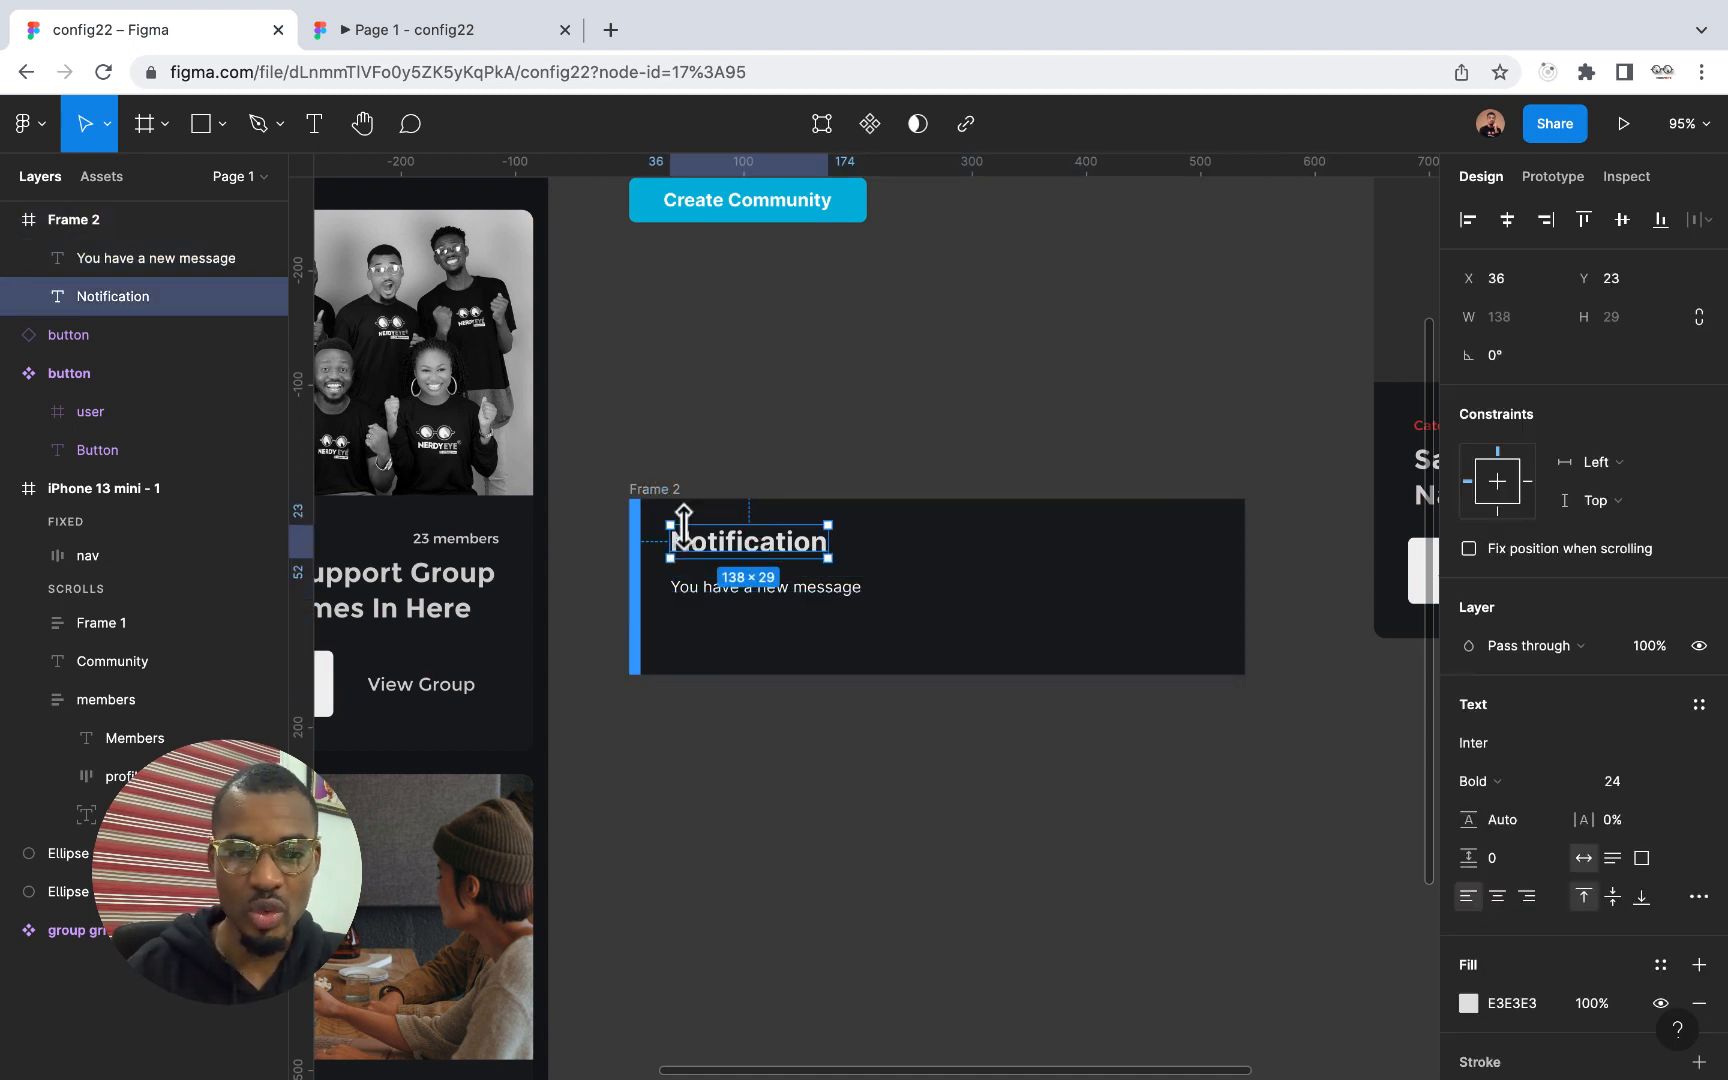
left_click(645, 495)
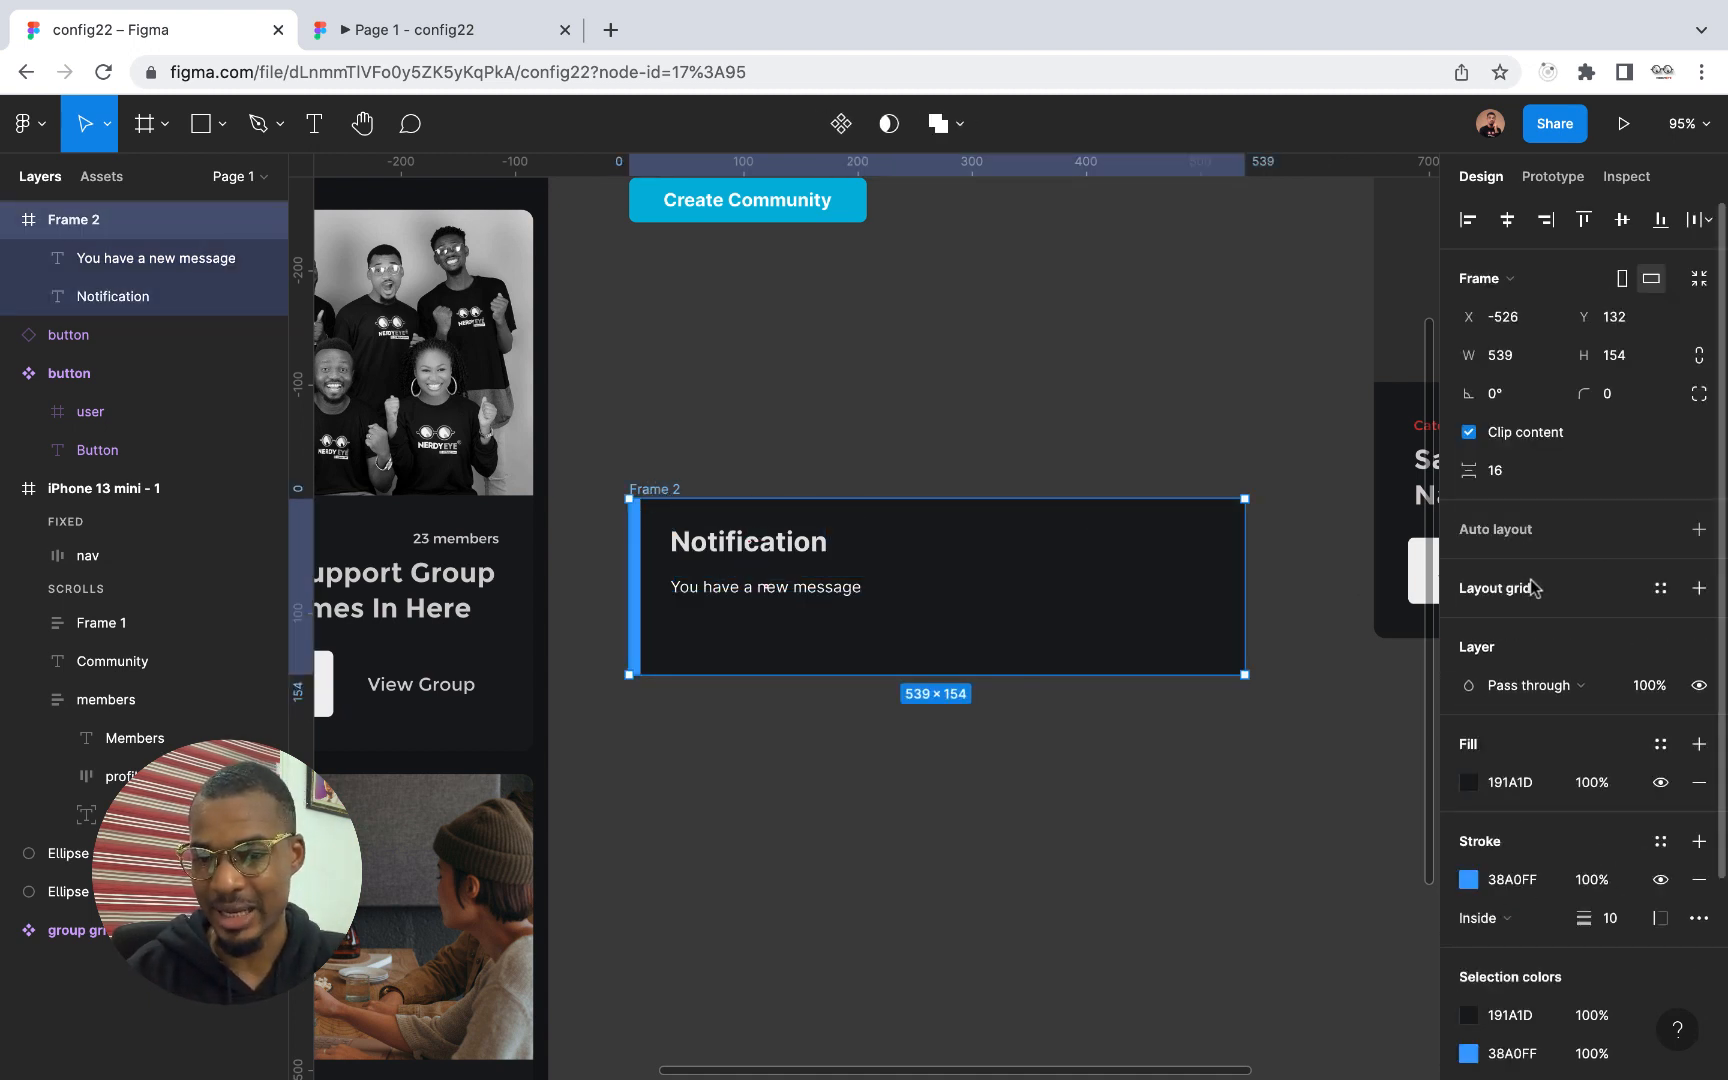
left_click(1697, 532)
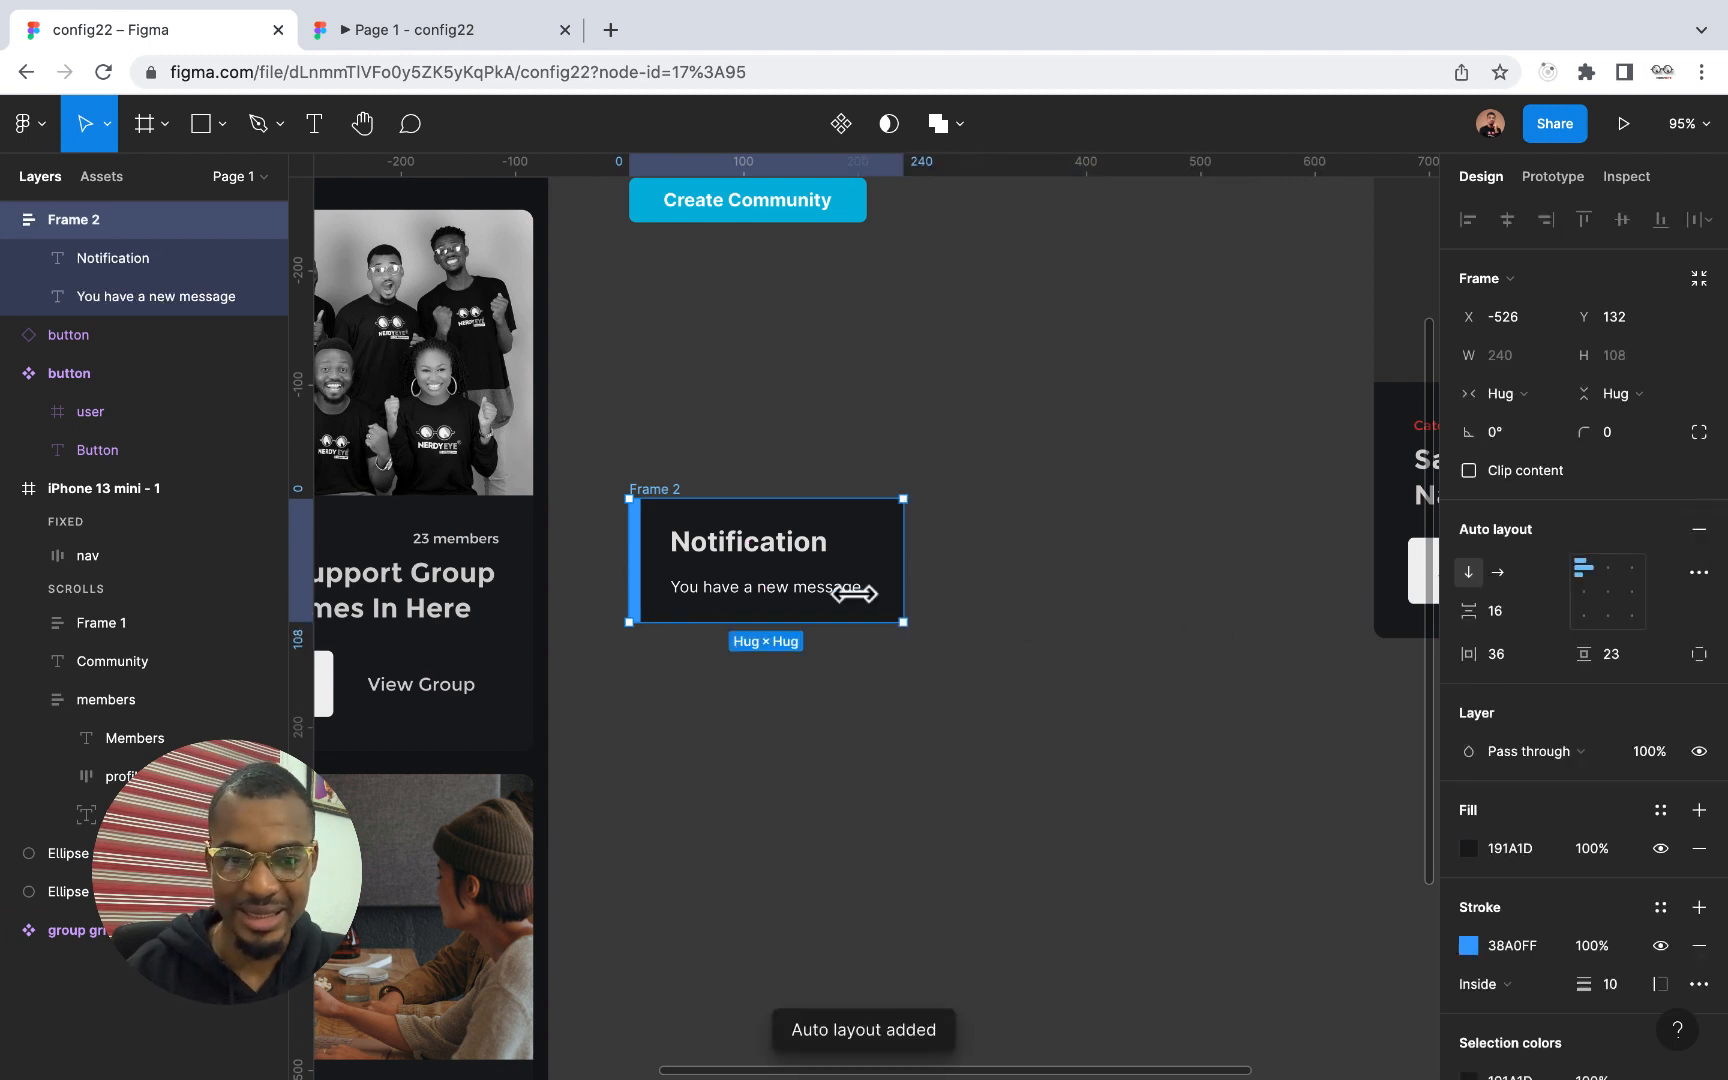
left_click(740, 568)
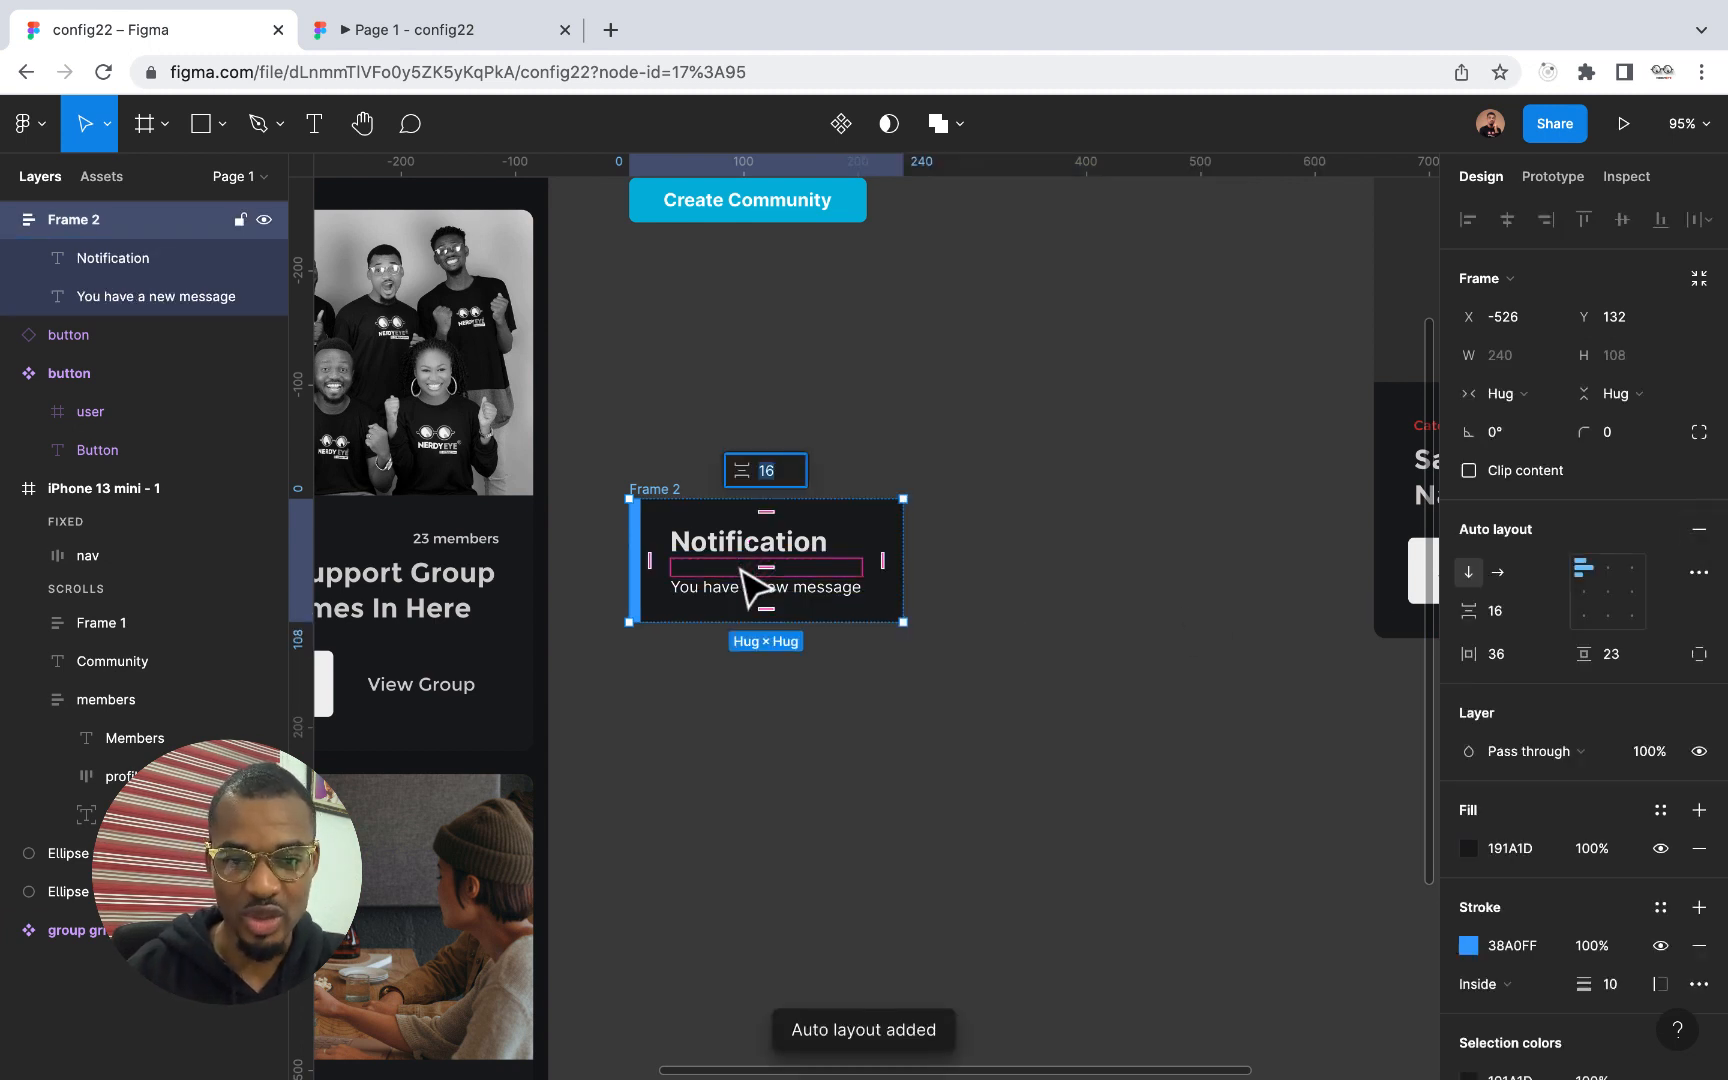
type("10")
key("Return")
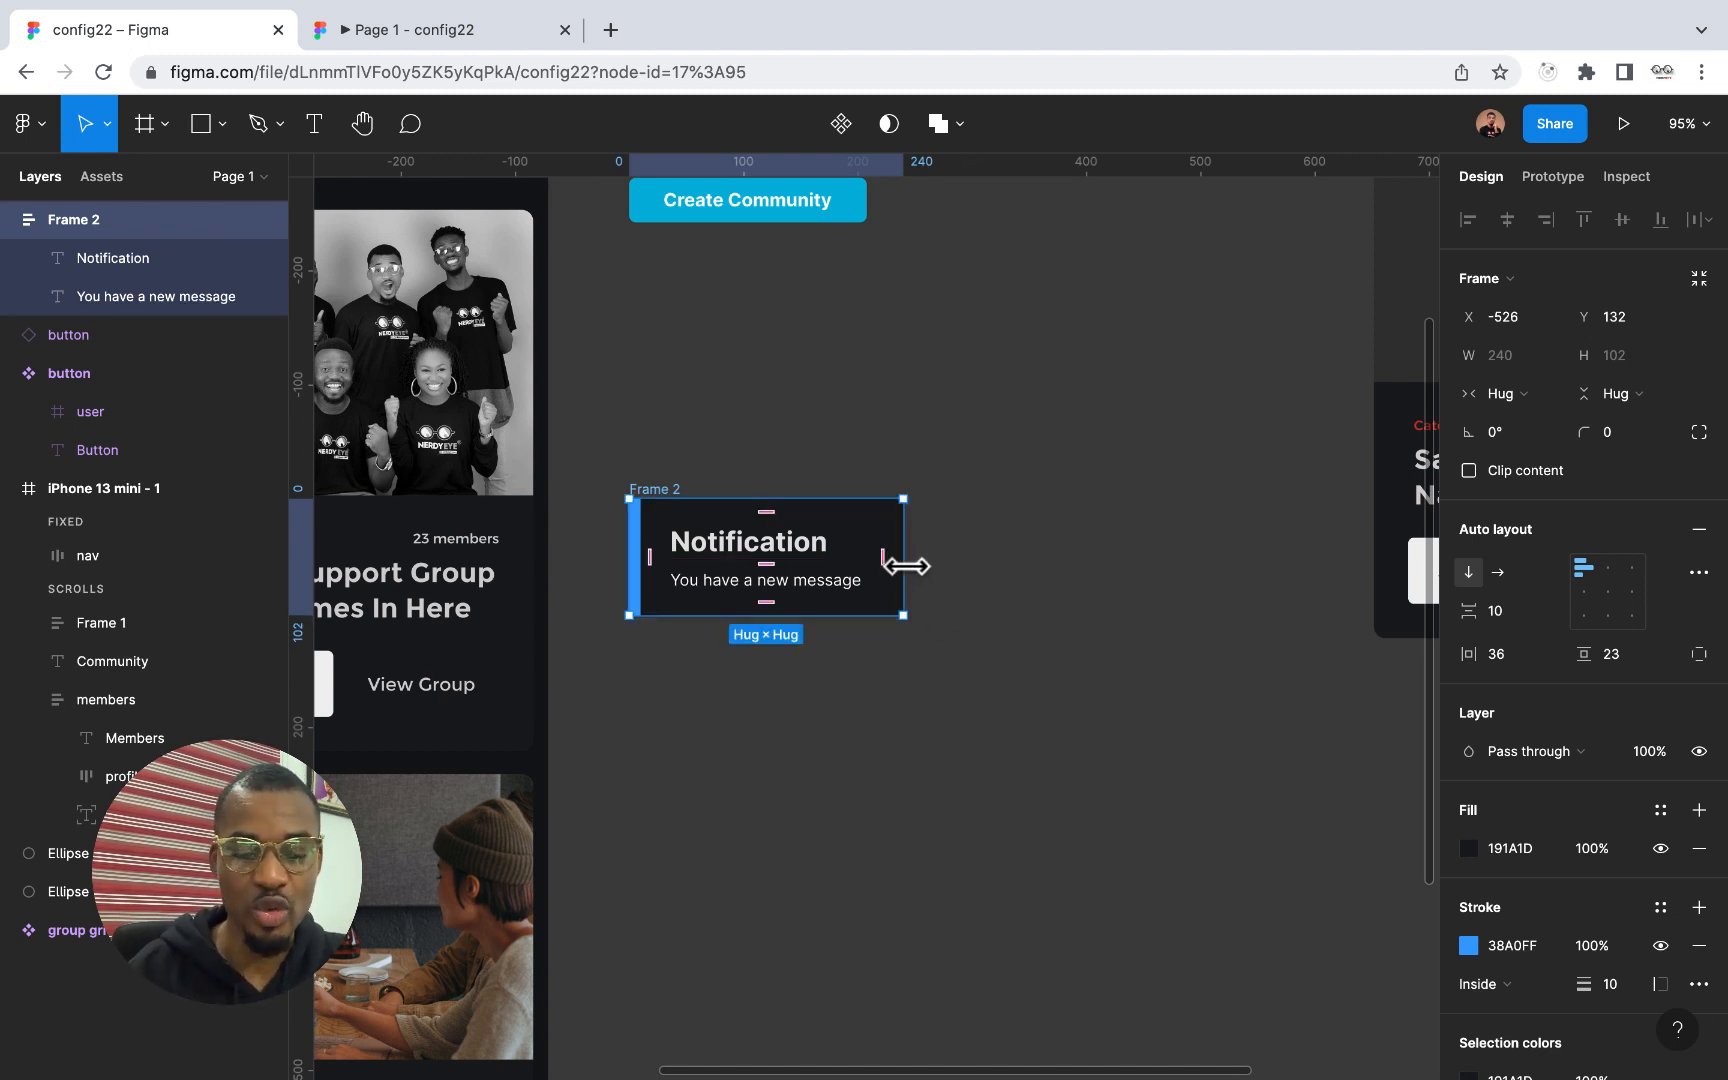
Widen the notification frame to a fixed width of about 384
left_click_drag(906, 566, 1069, 568)
left_click(1072, 683)
scroll(1073, 683, "down", 5)
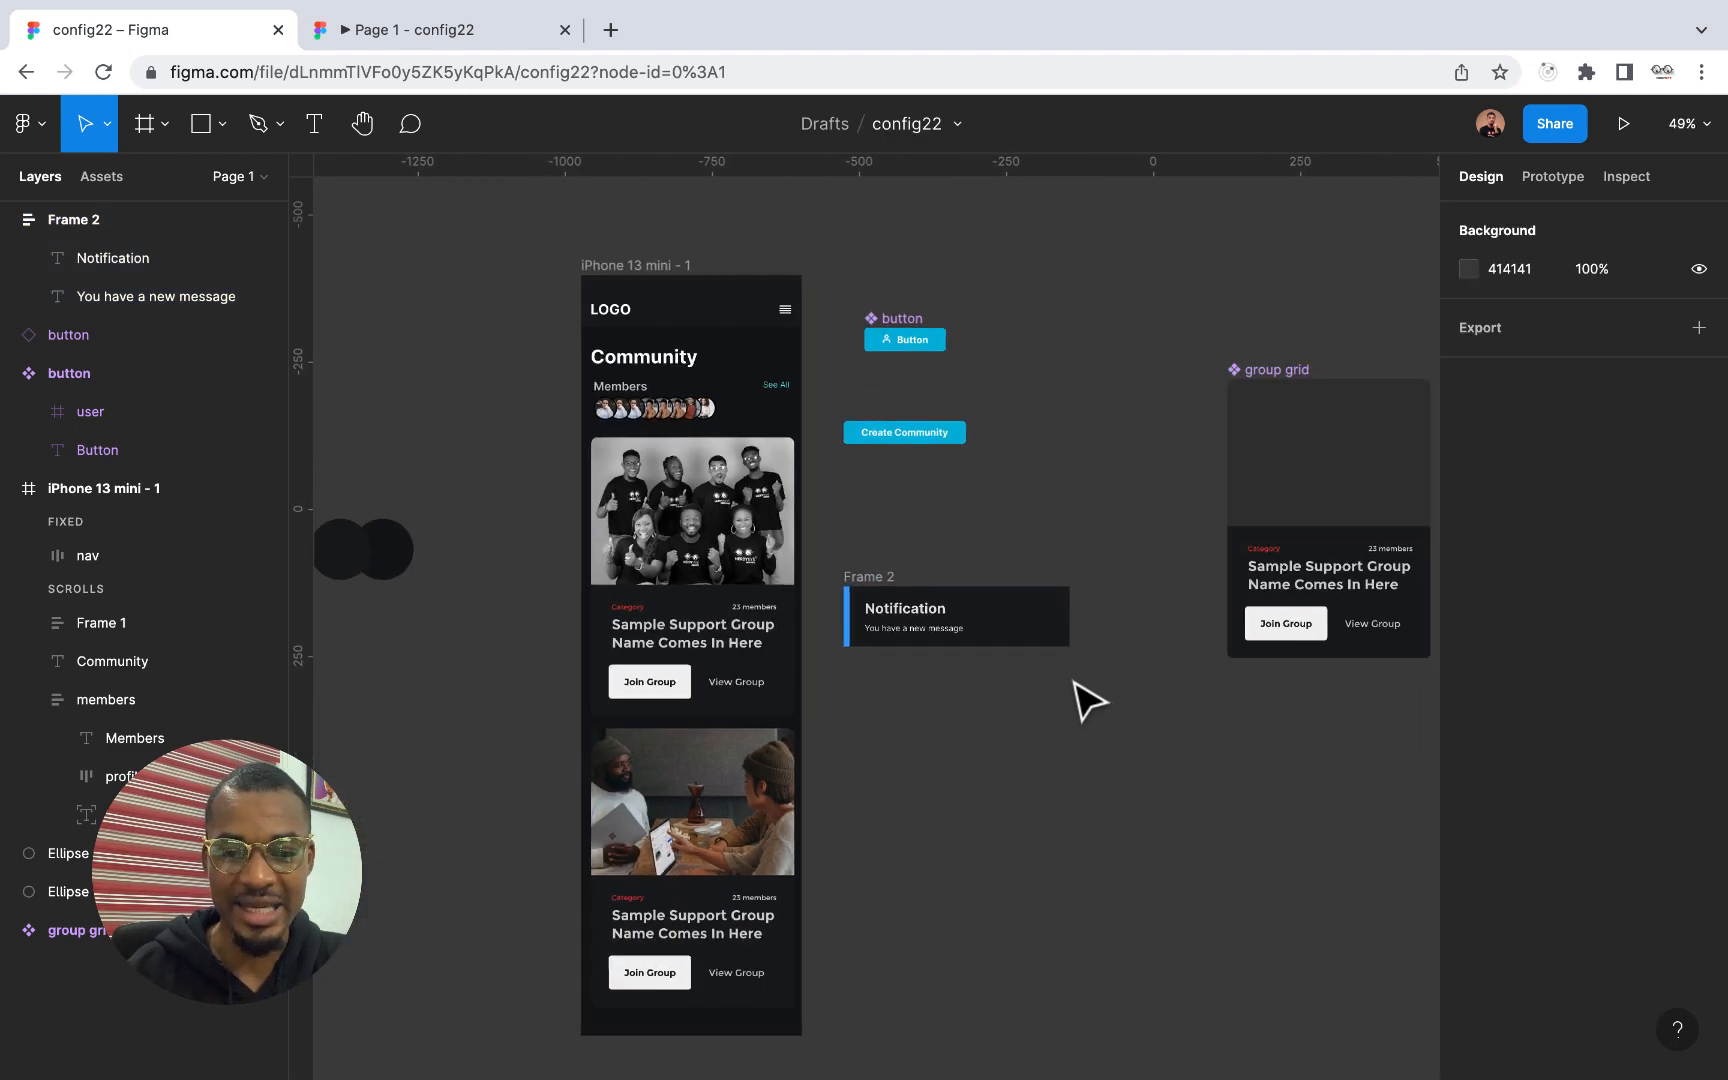
left_click(668, 490)
left_click(995, 687)
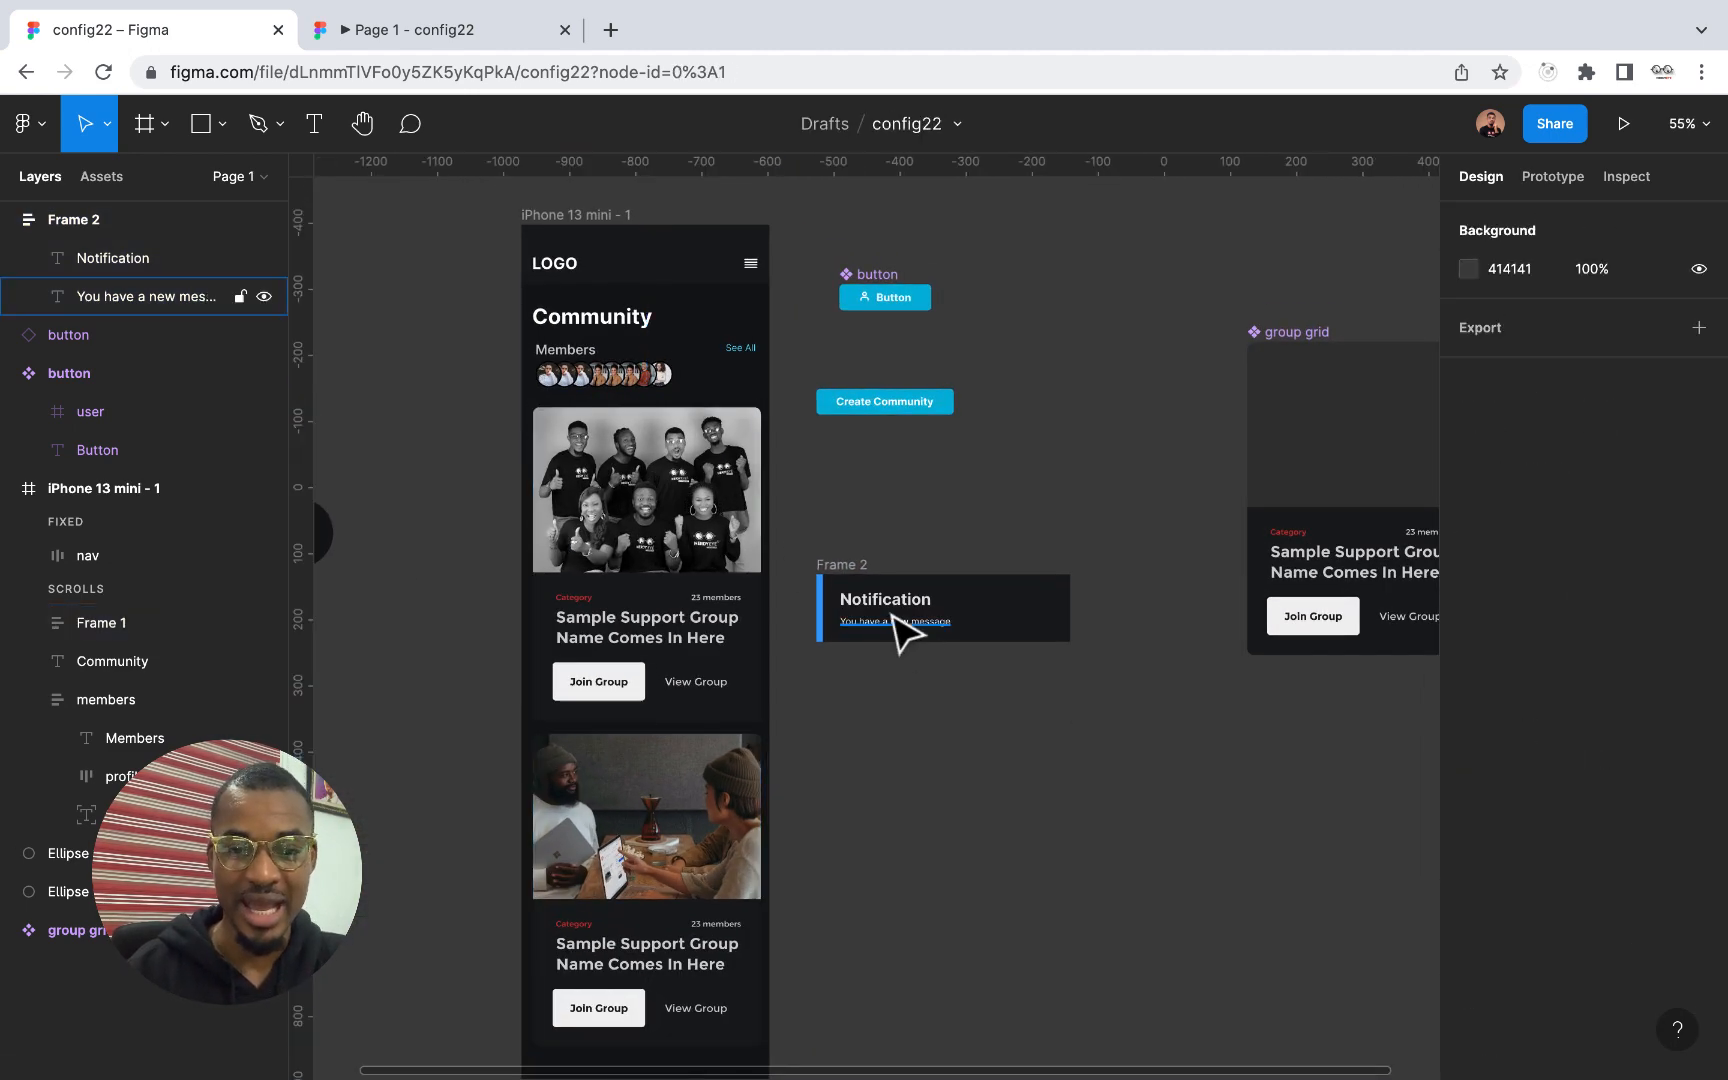
left_click(900, 622)
left_click(910, 706)
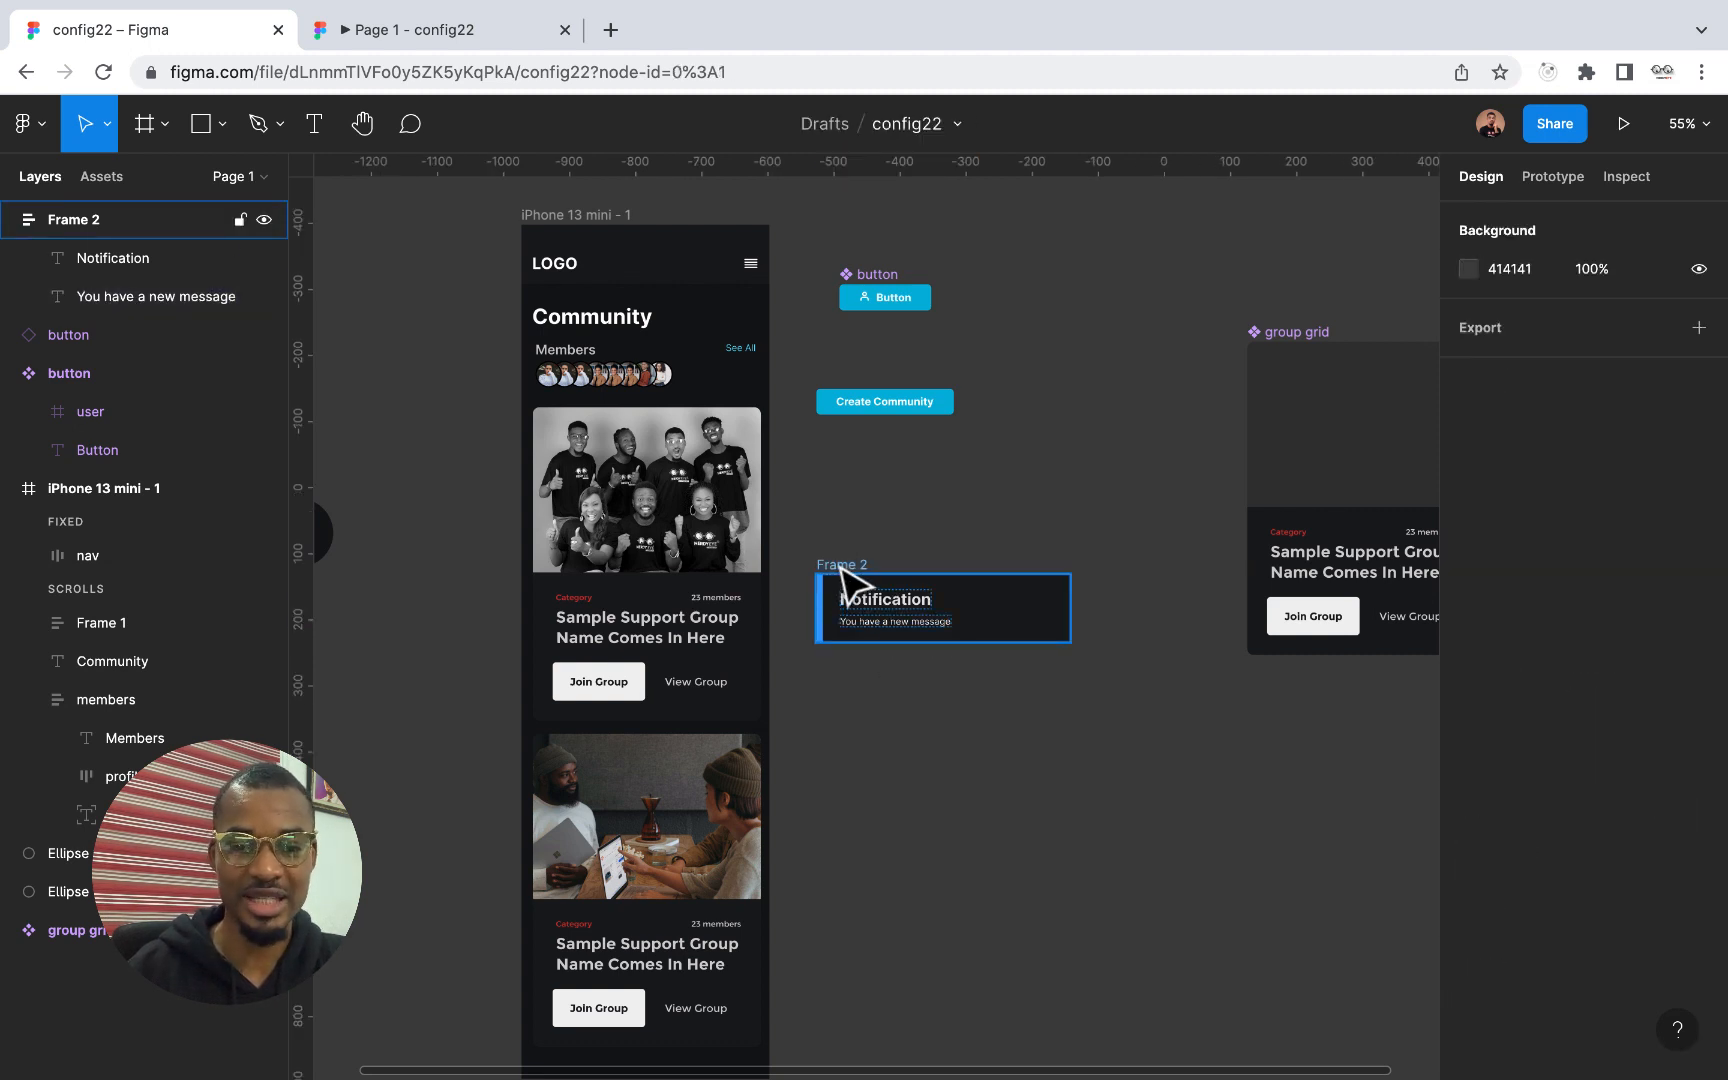
Rename the notification card's frame from its default name to "notification"
double_click(839, 565)
type("notificat")
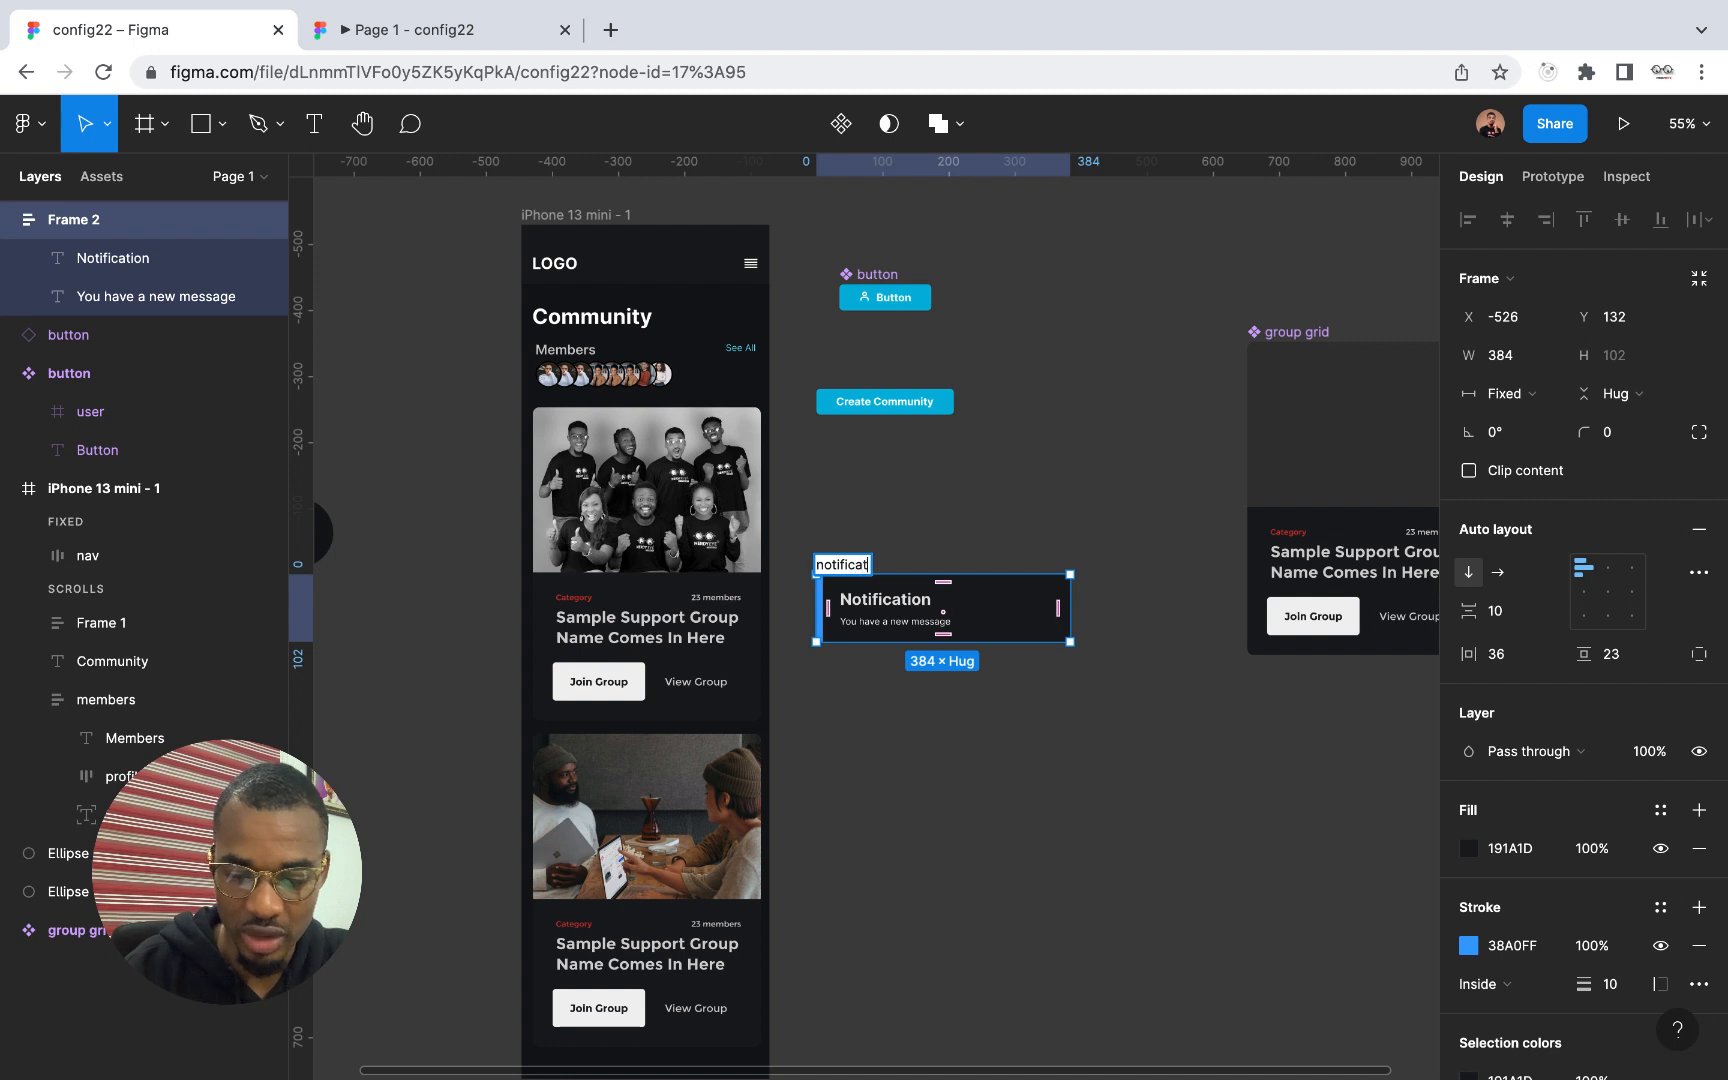
type("ion")
key("Return")
left_click(984, 787)
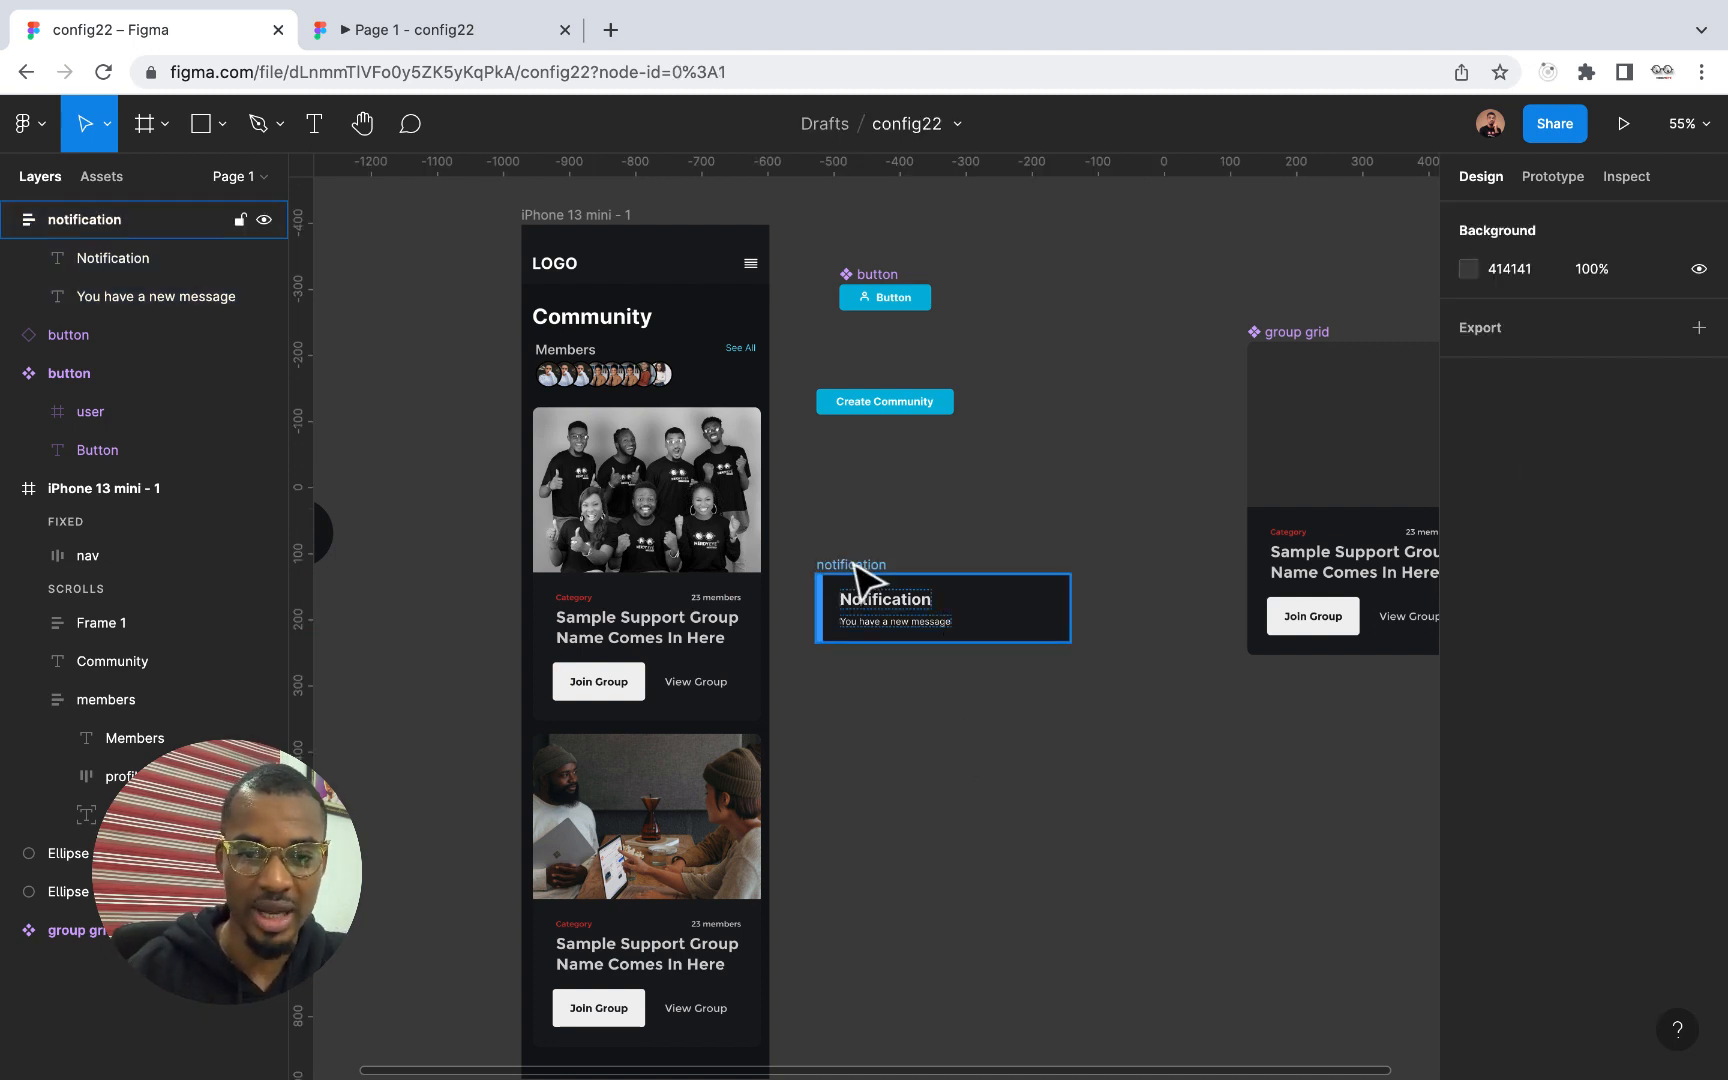
Move the notification frame into the iPhone 13 mini screen and nest it in Frame 1 above the first group grid
left_click_drag(852, 568, 586, 427)
left_click(26, 509)
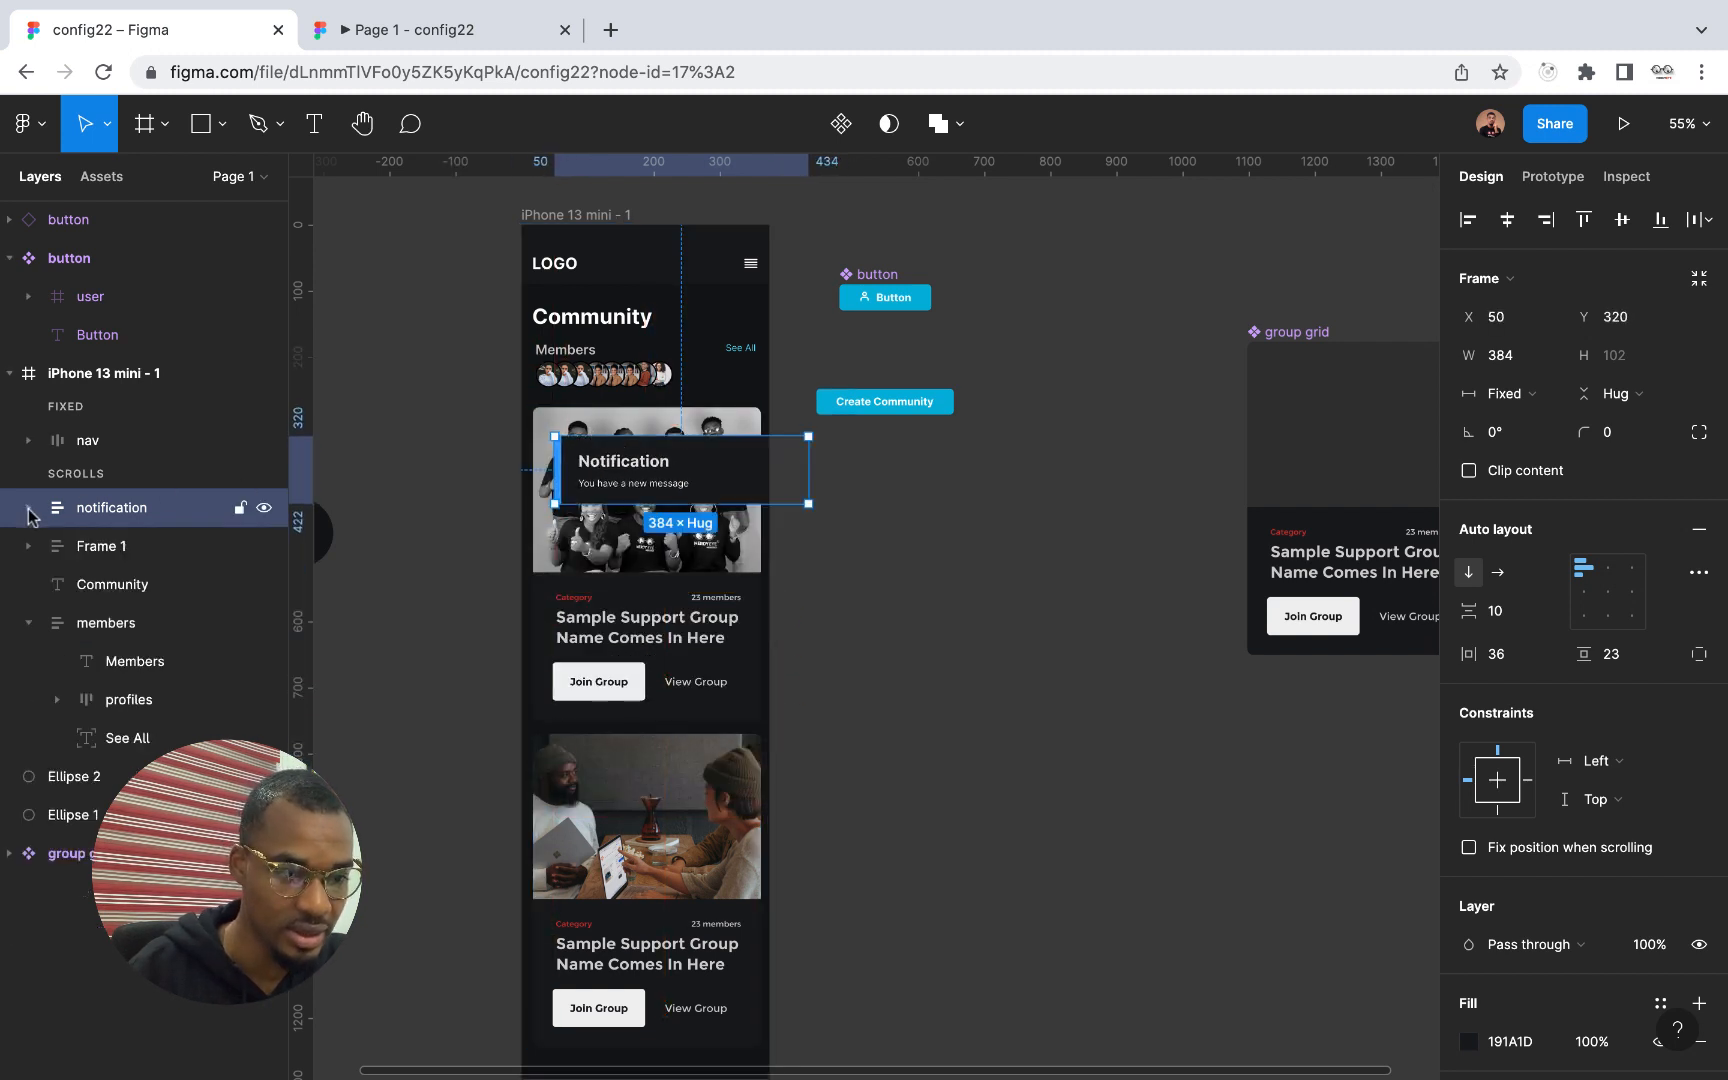
left_click(100, 548)
left_click_drag(103, 515, 108, 550)
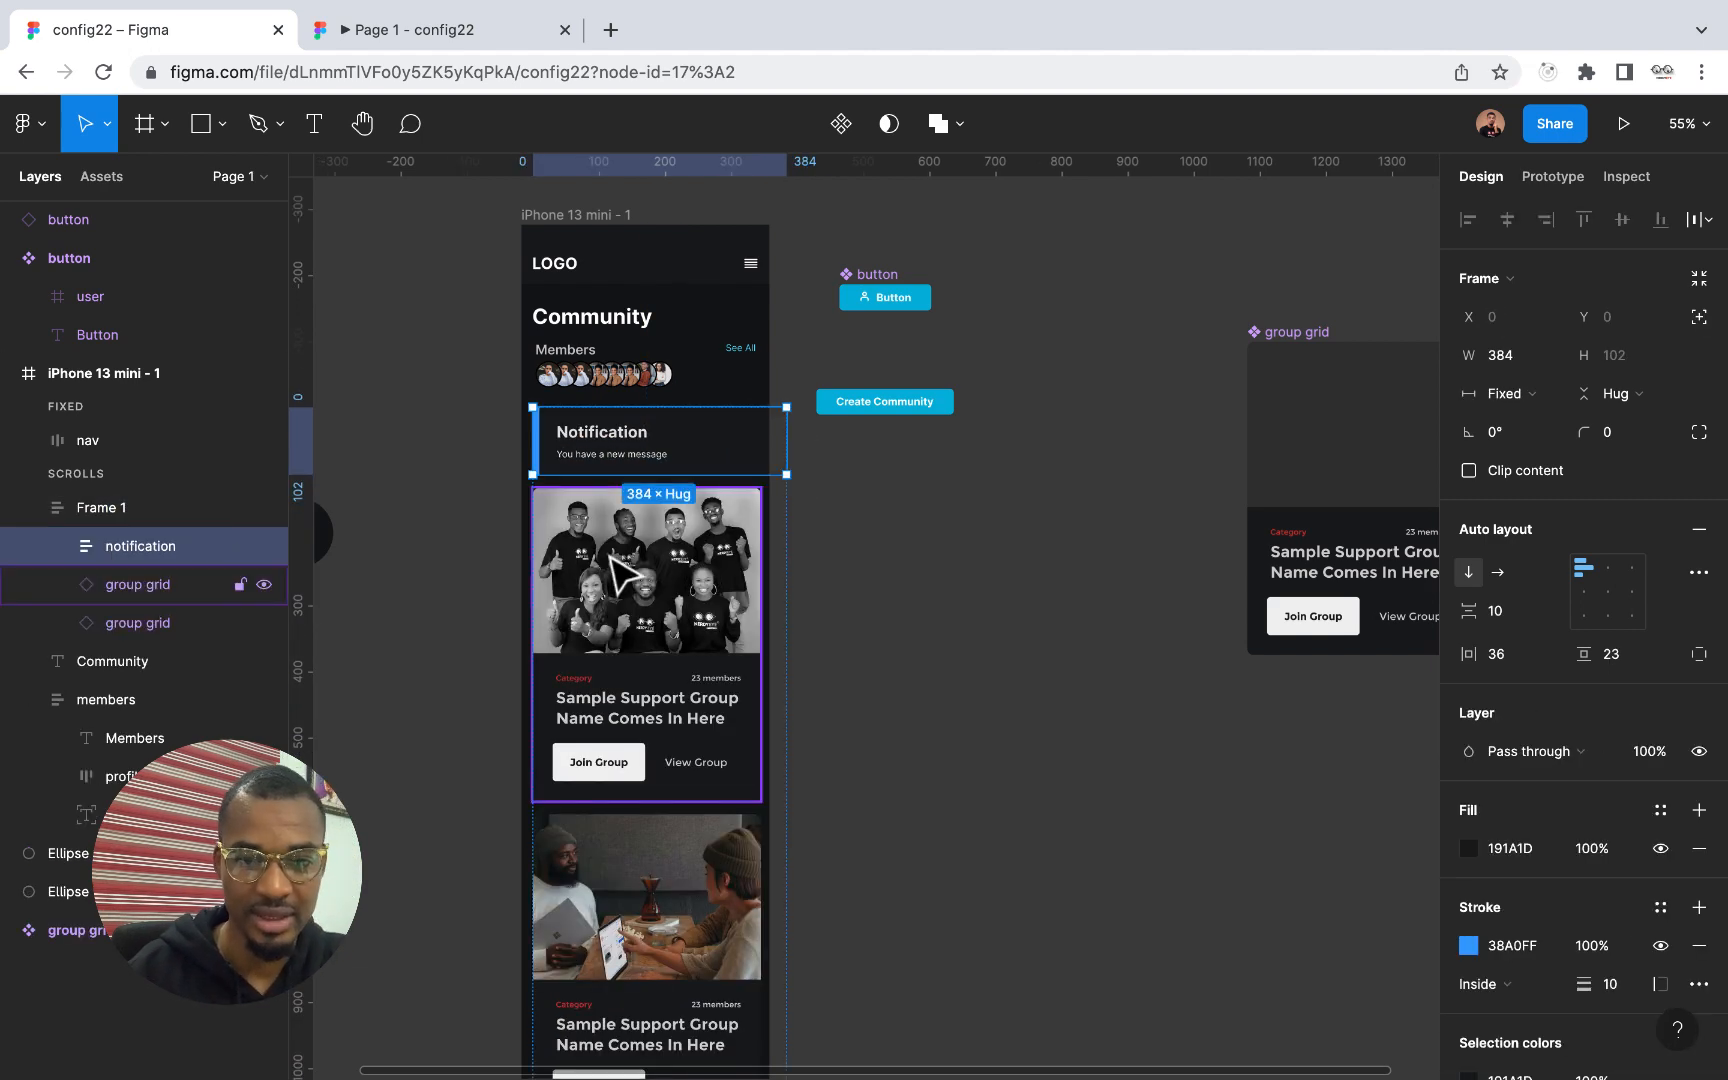
Narrow the notification frame to a width of 345 so it matches the group grid cards
scroll(640, 462, "up", 5)
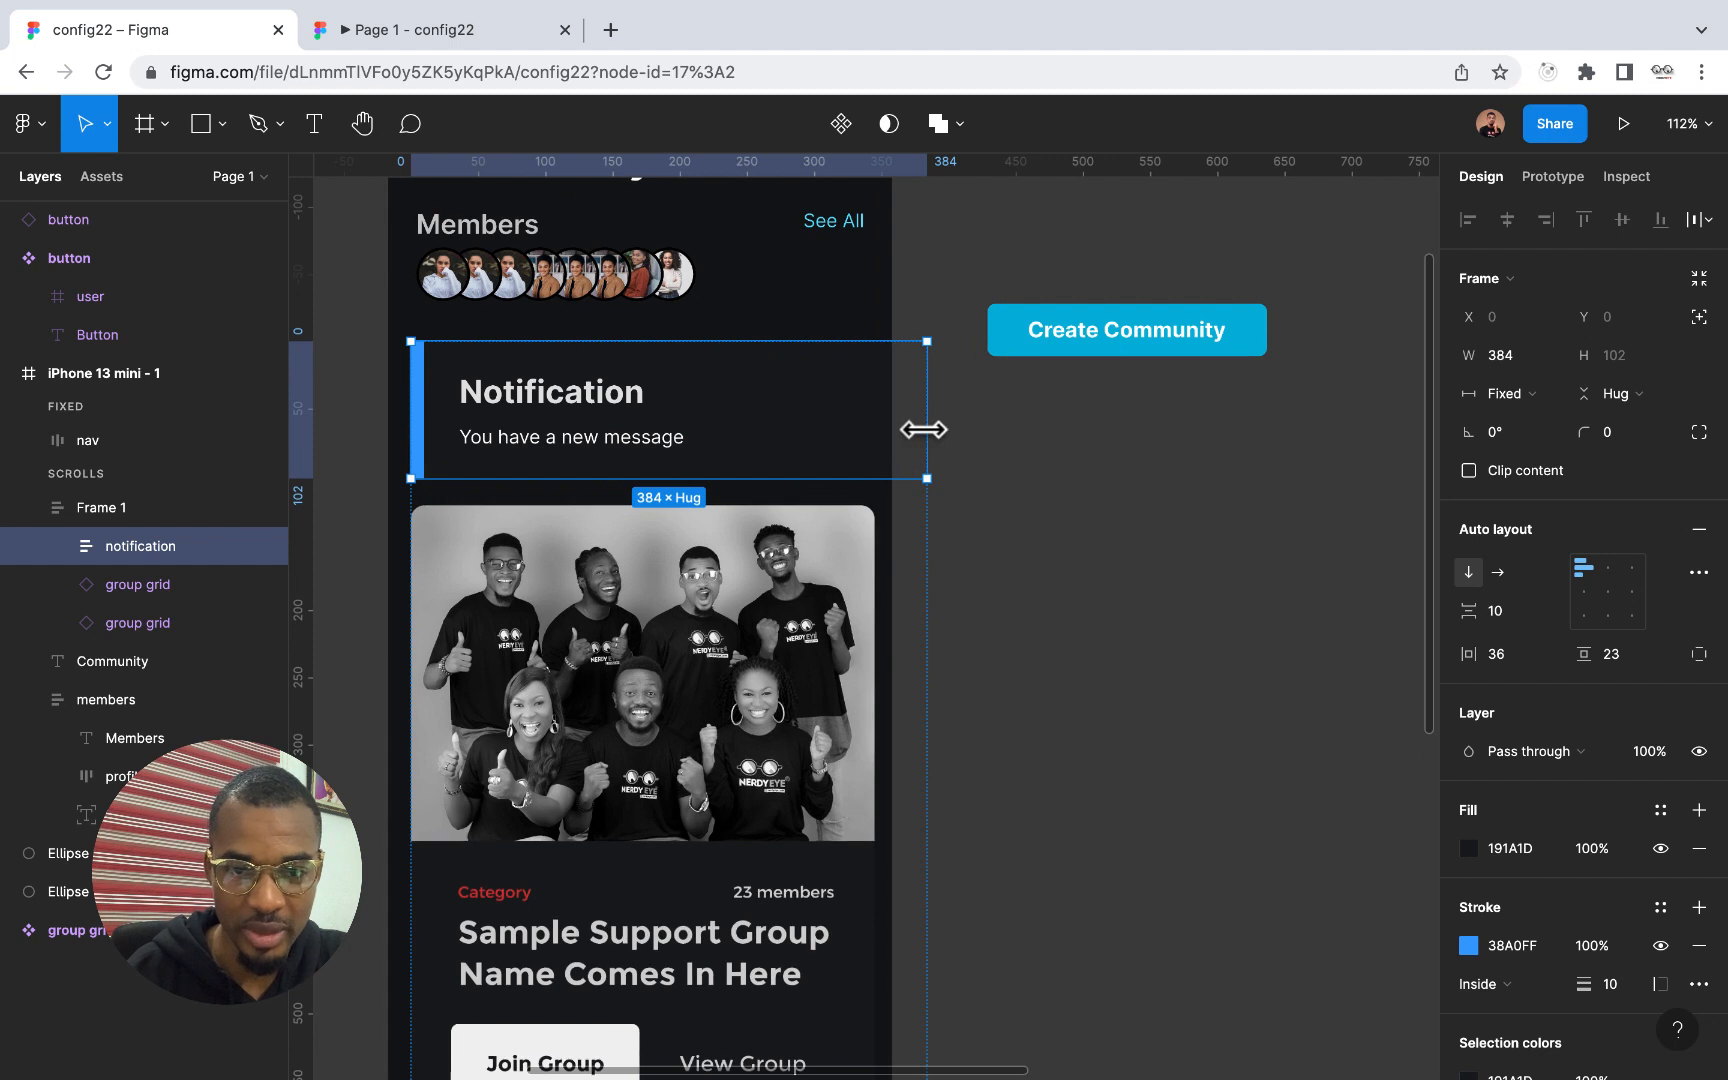
left_click_drag(928, 428, 875, 424)
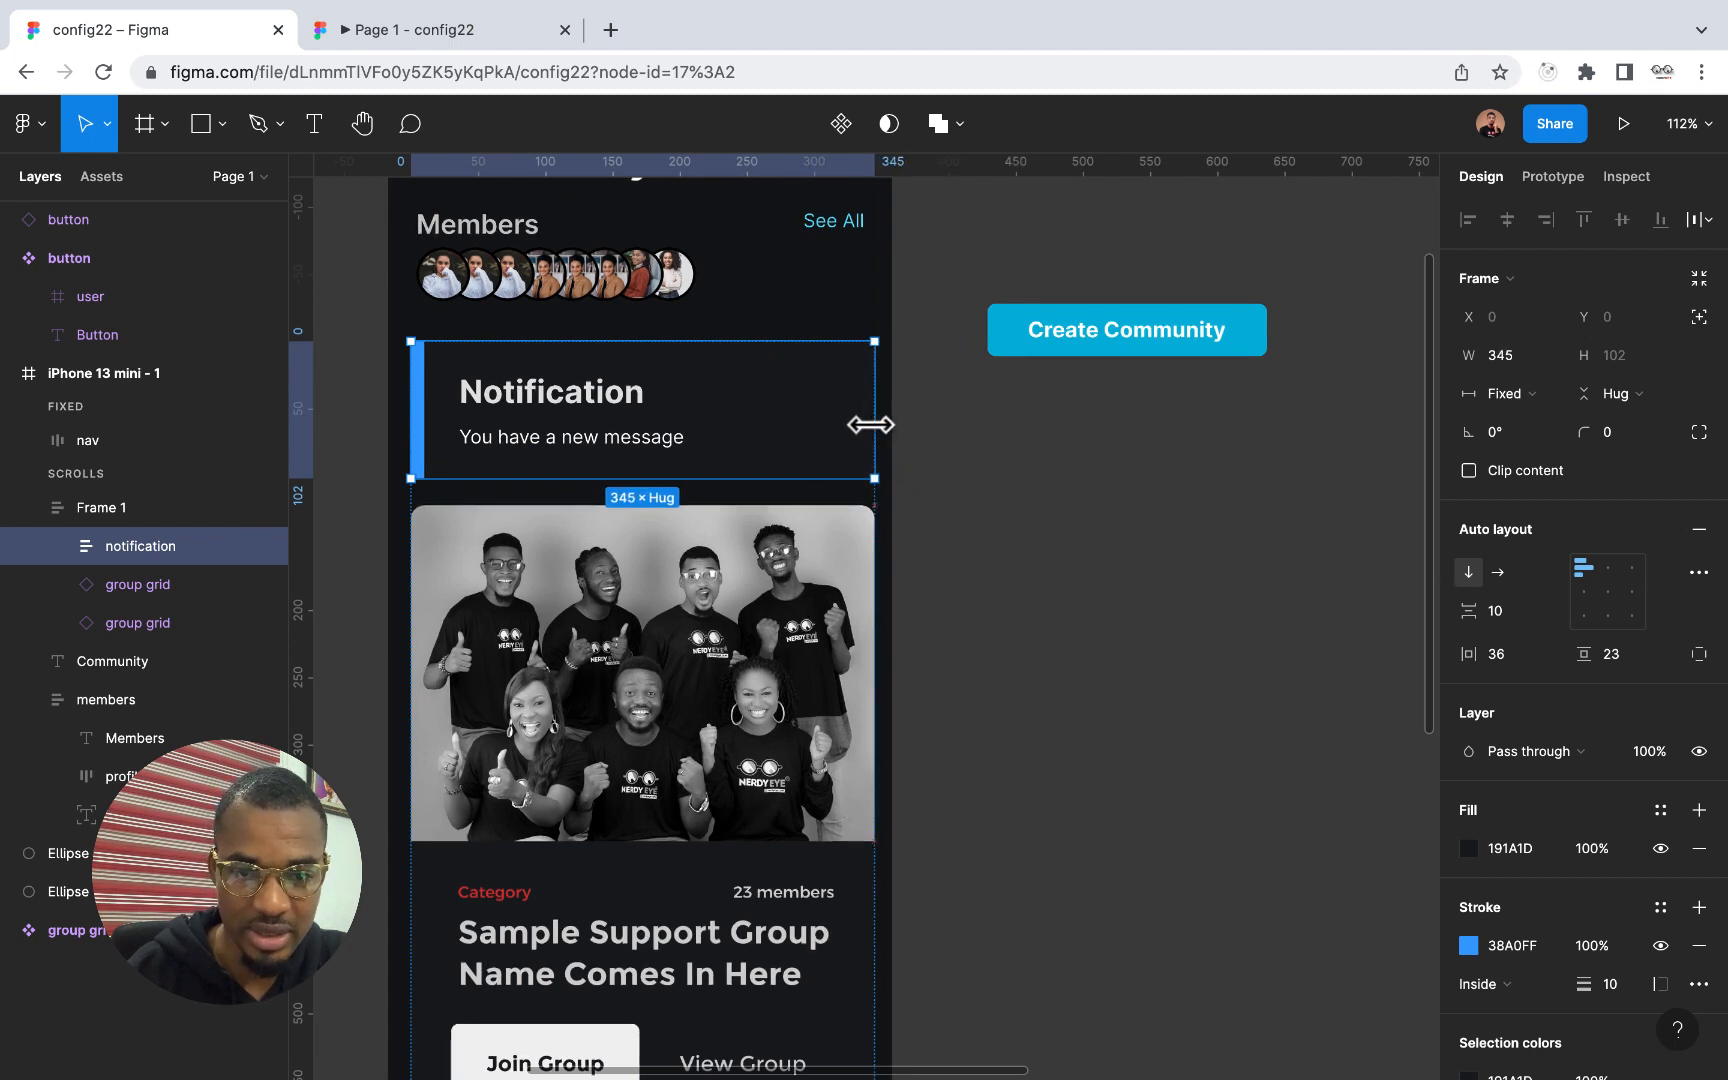
right_click(1046, 517)
left_click(1041, 482)
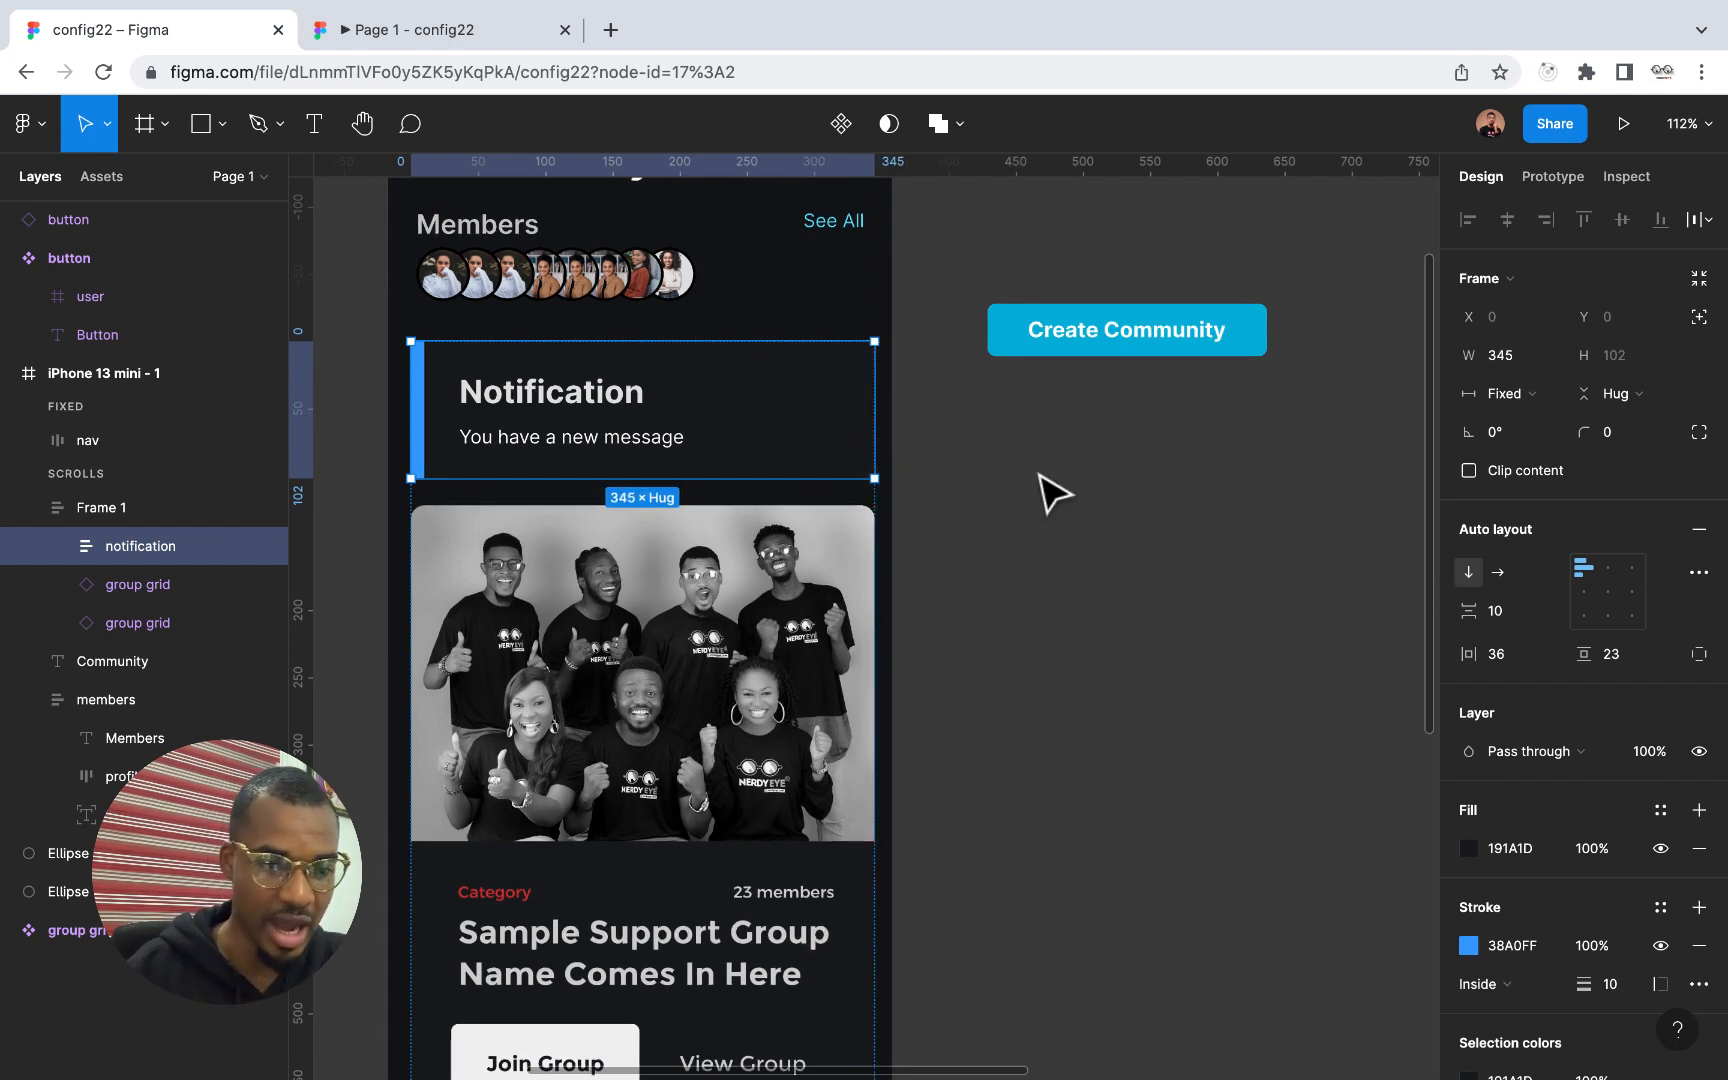
Rename Frame 1, which holds the notification and group grids, as "content"
double_click(105, 510)
type("d")
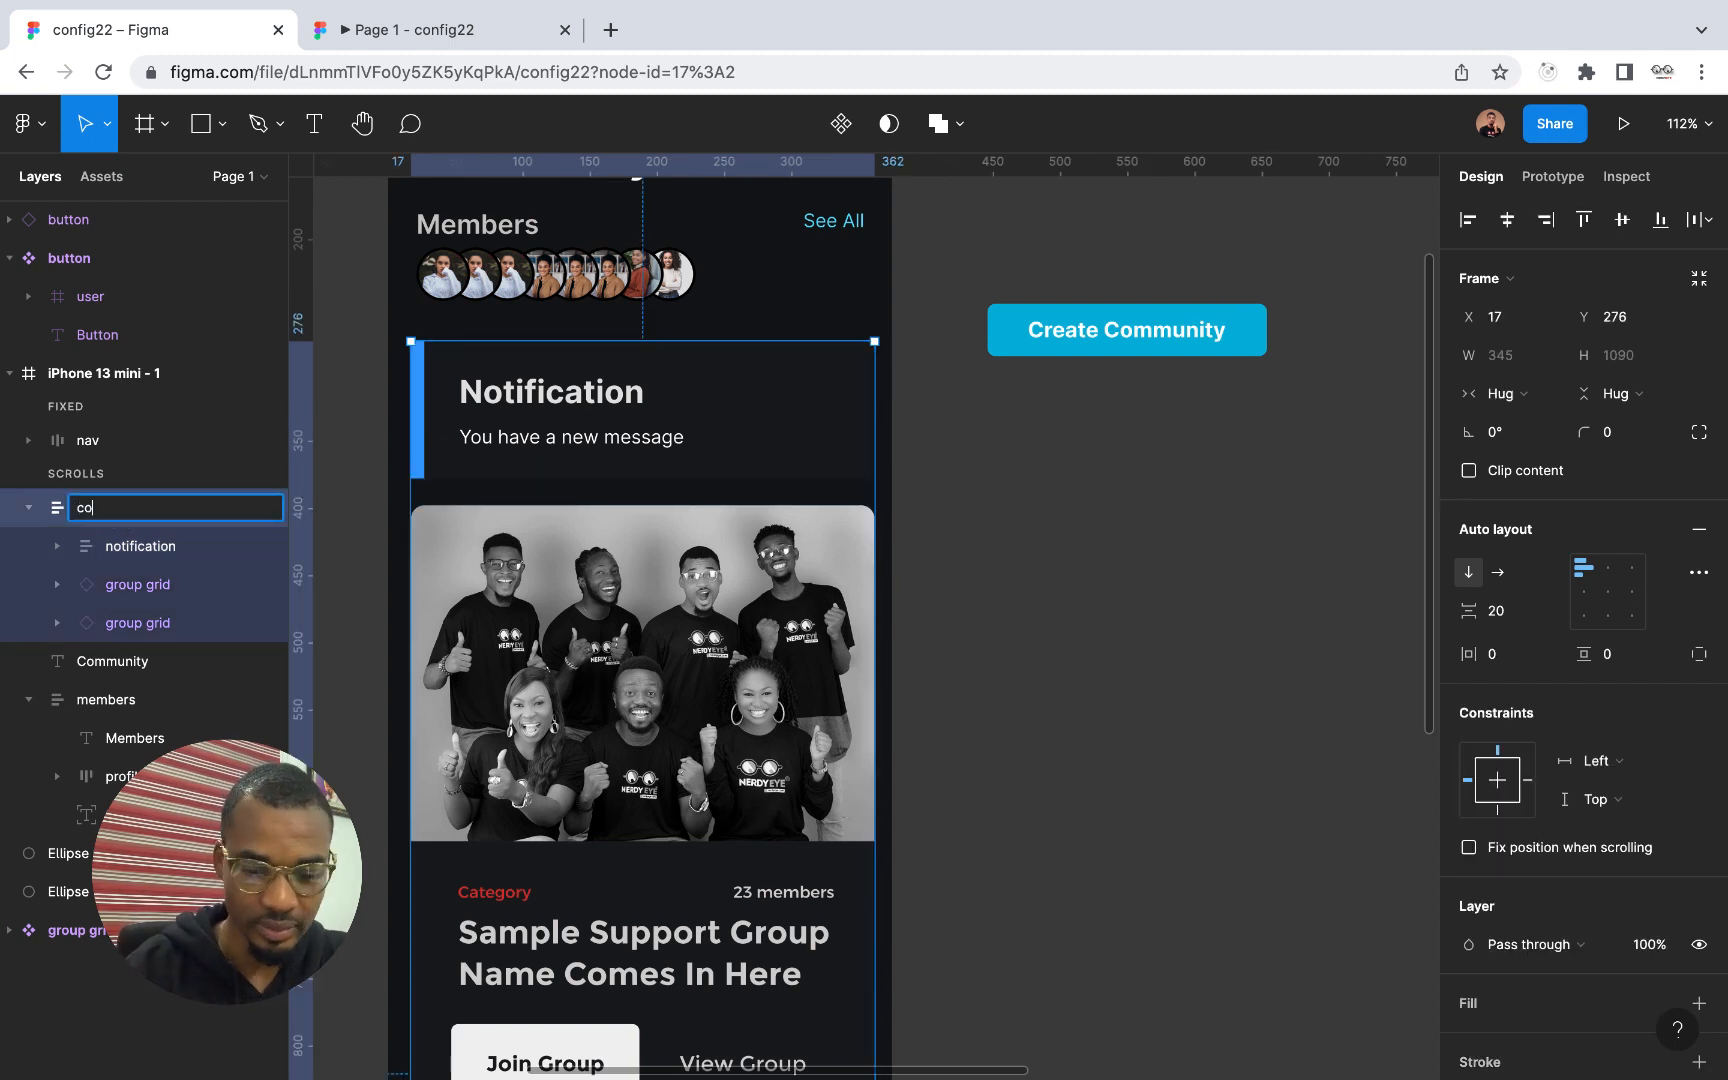
type("ontent")
key("Return")
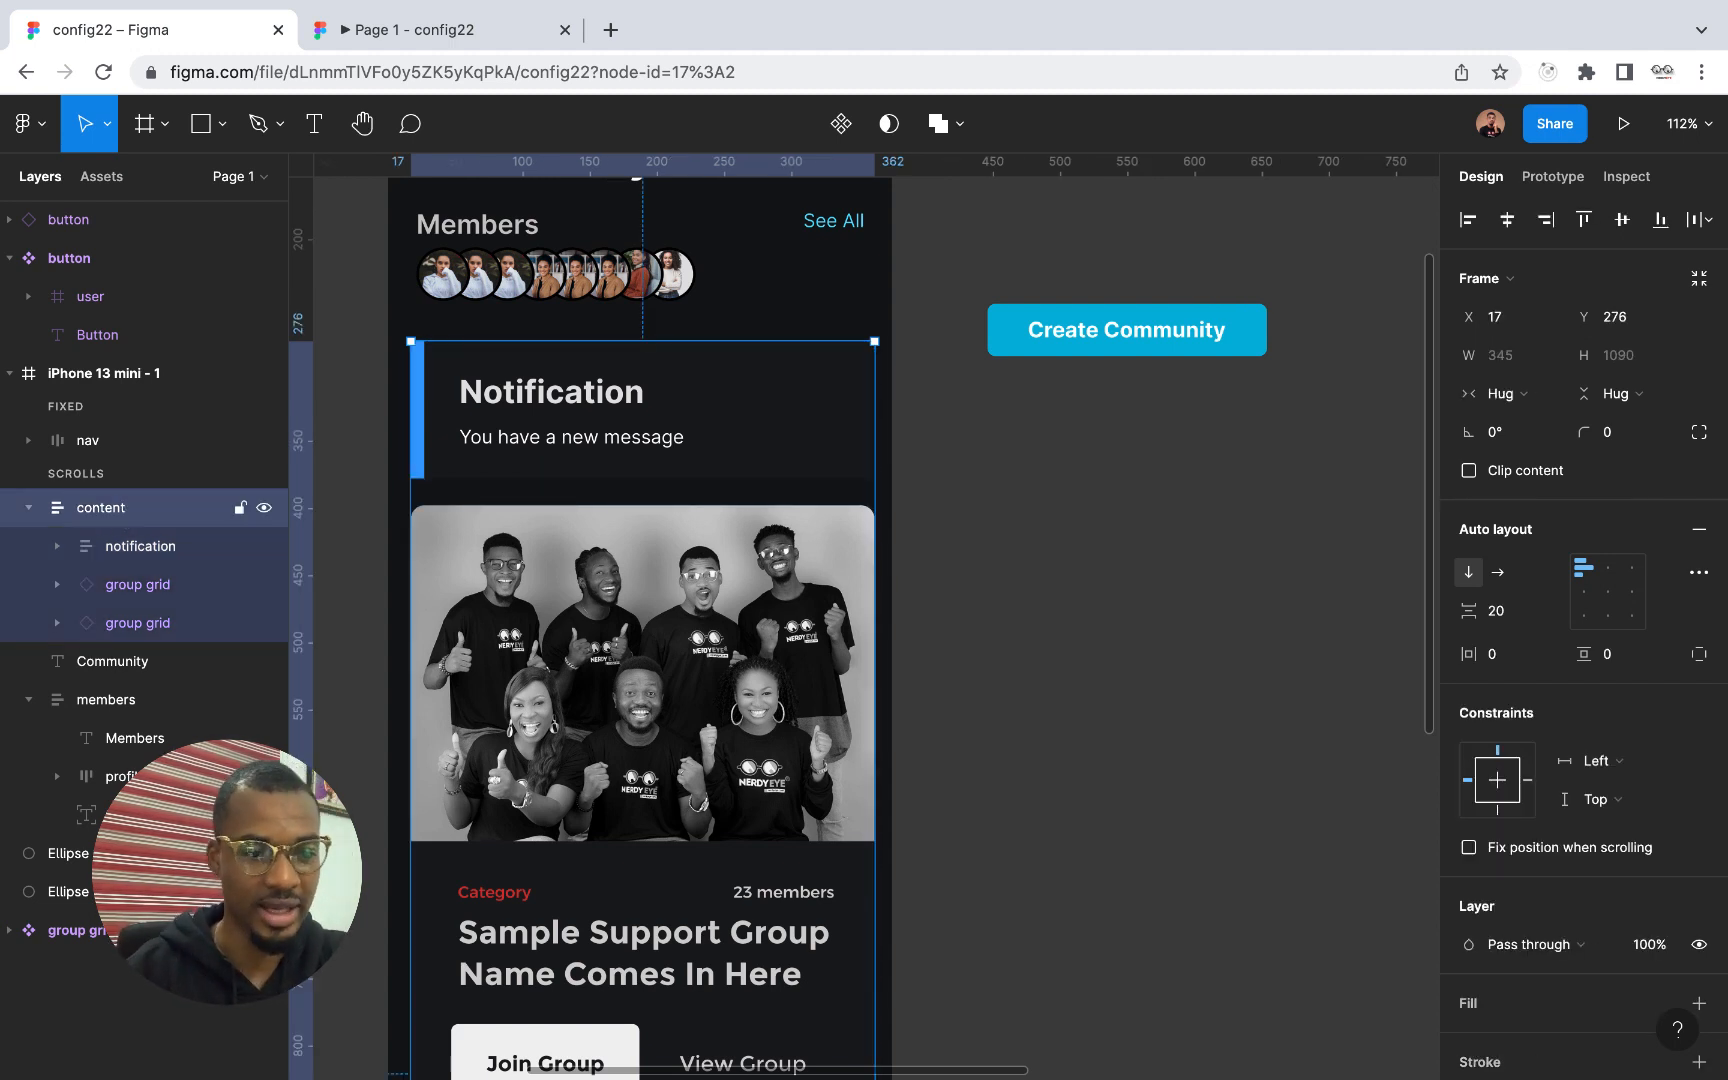
Hide and show the notification layer repeatedly to test how the content auto layout closes and reopens its space
left_click(263, 548)
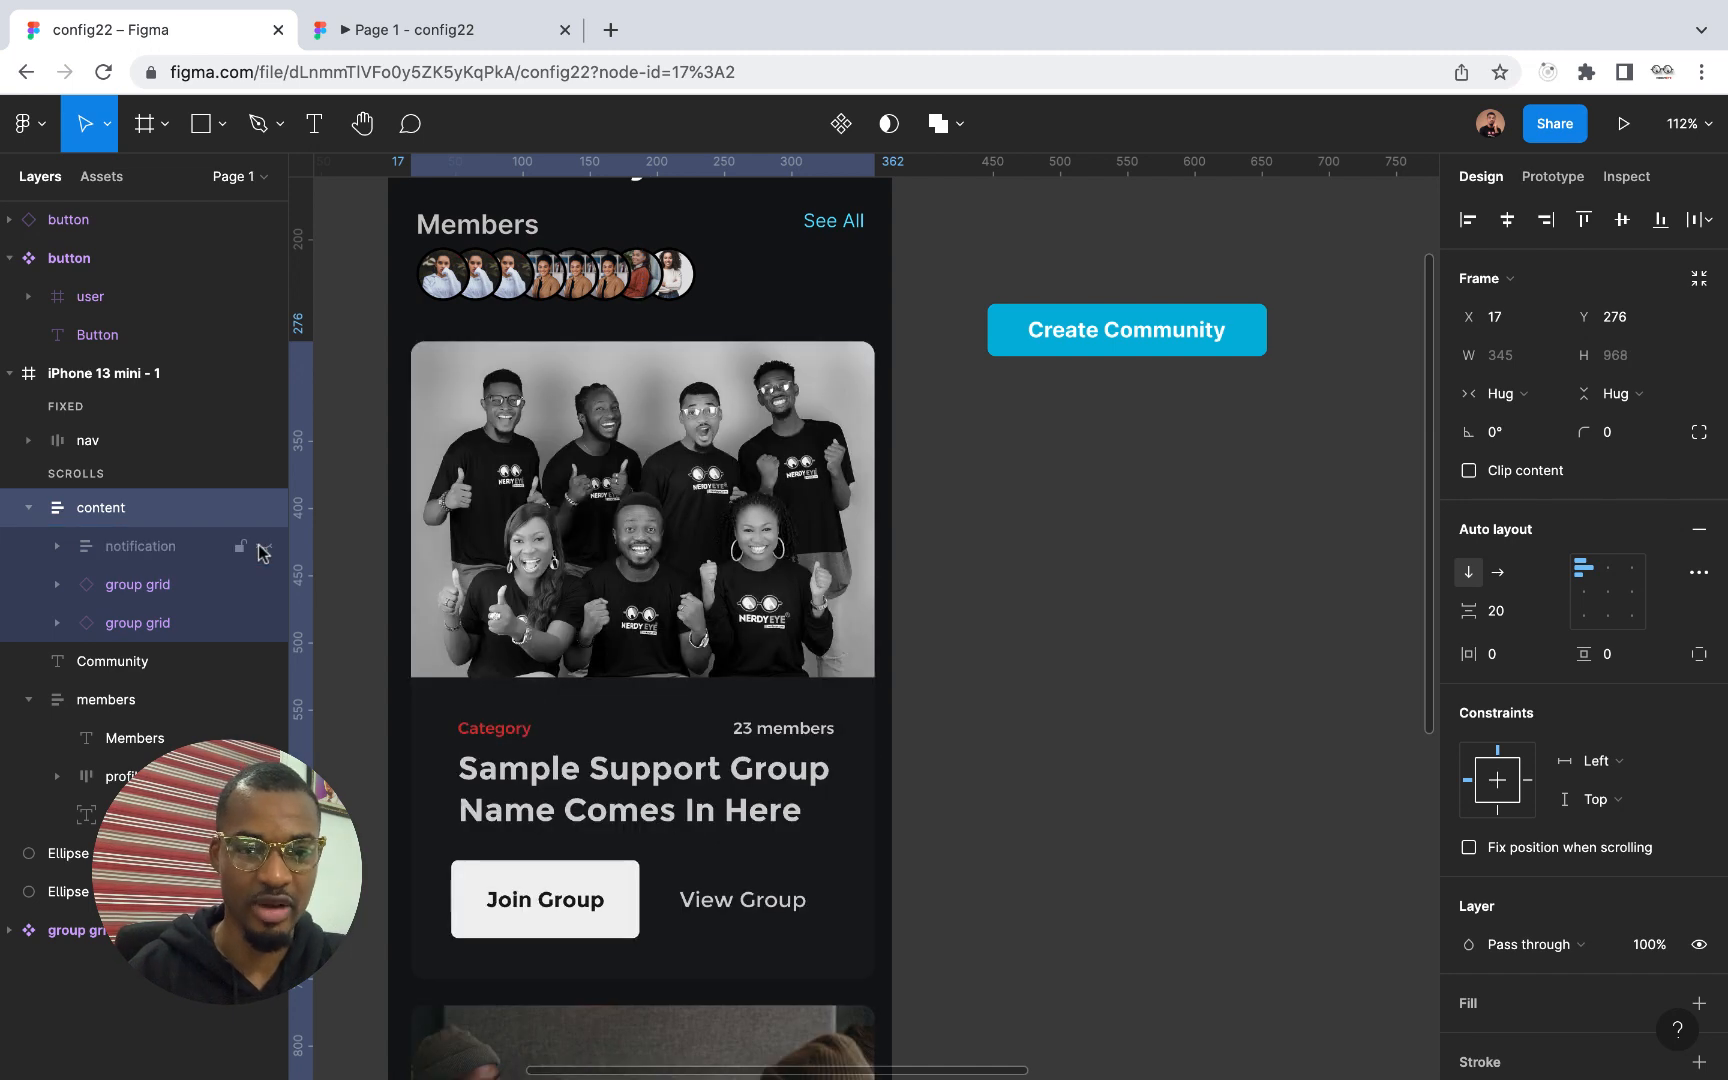
left_click(263, 548)
left_click(263, 548)
left_click(263, 548)
left_click(263, 548)
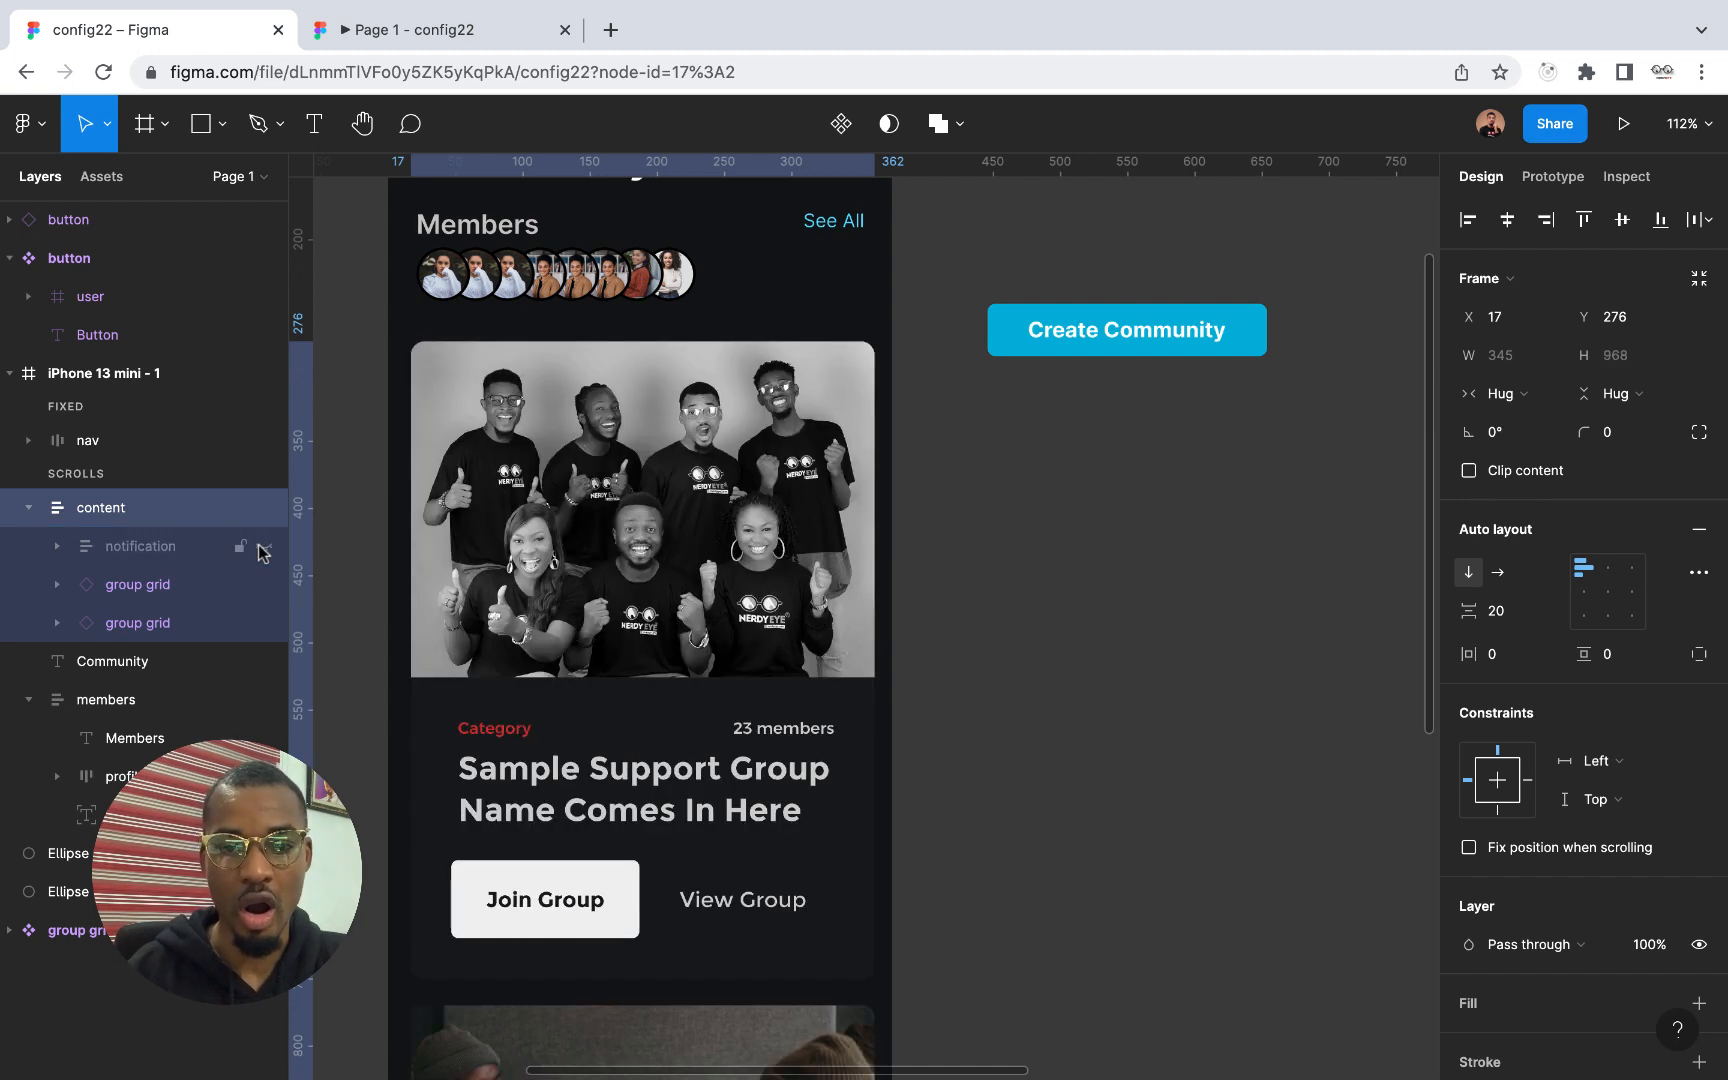
left_click(263, 548)
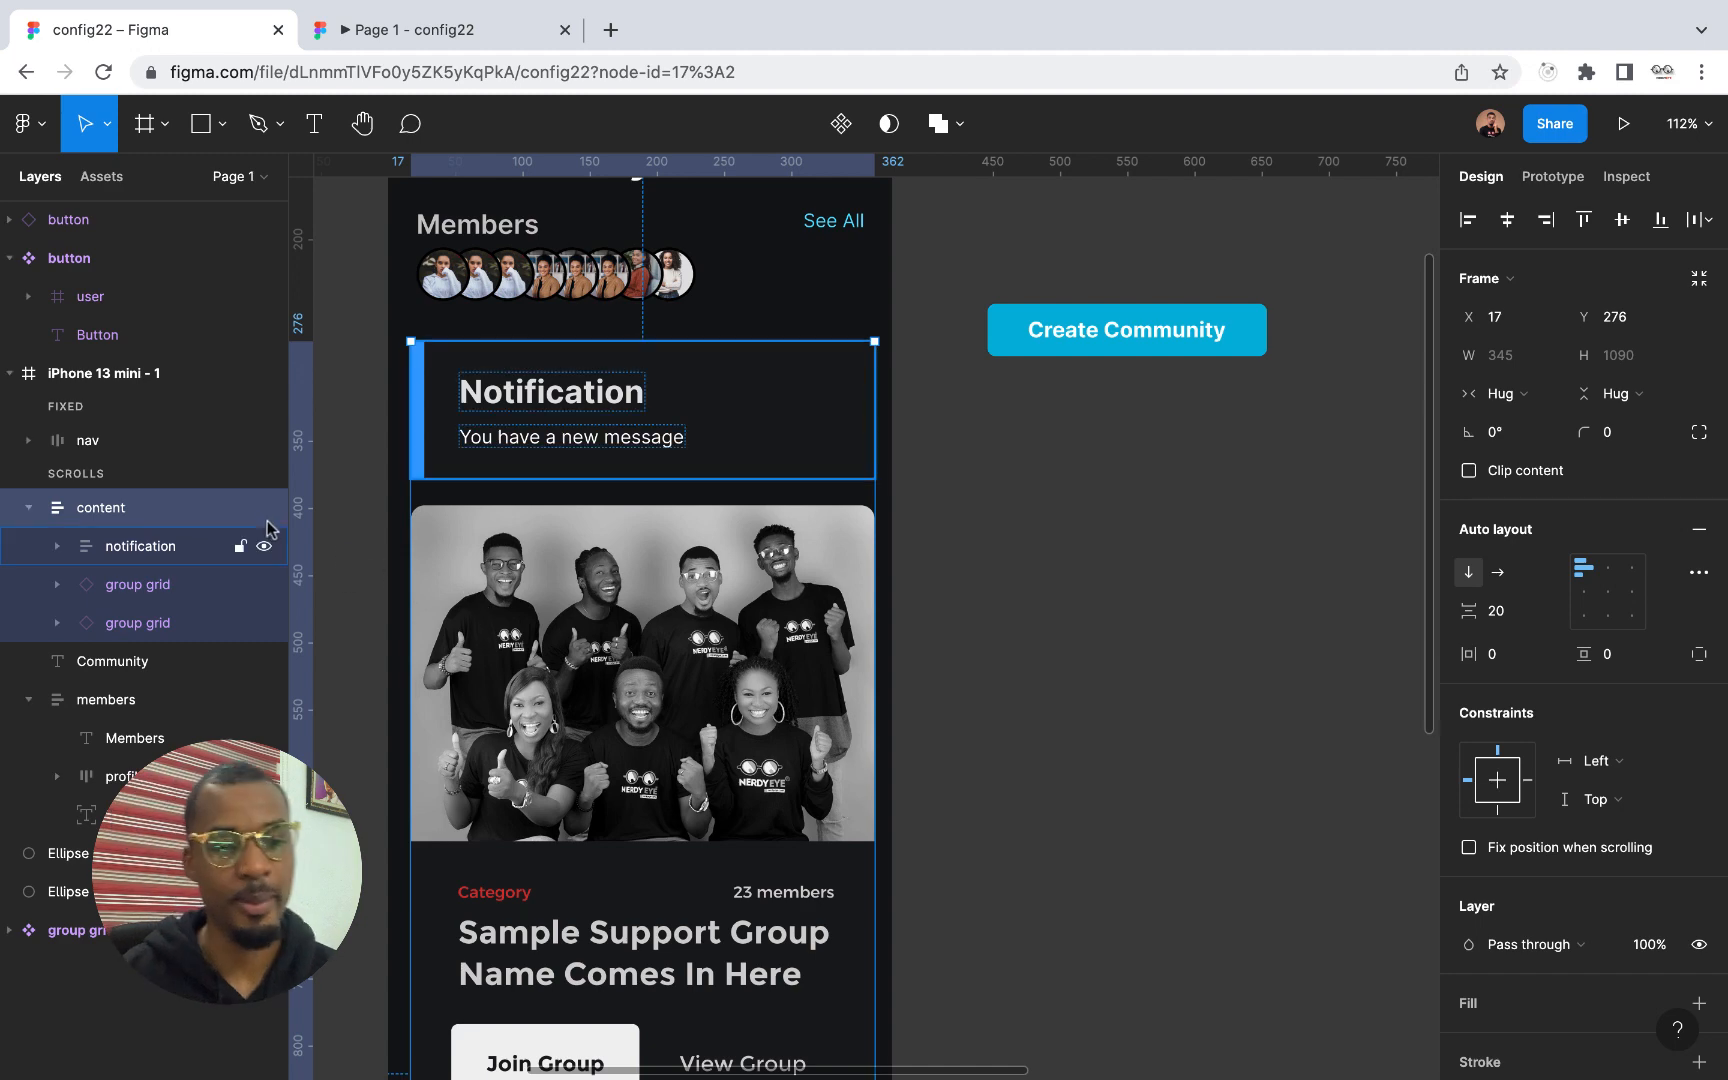
View the notification card in the prototype preview, return to the design file, and hide and show the notification layer again
left_click(422, 38)
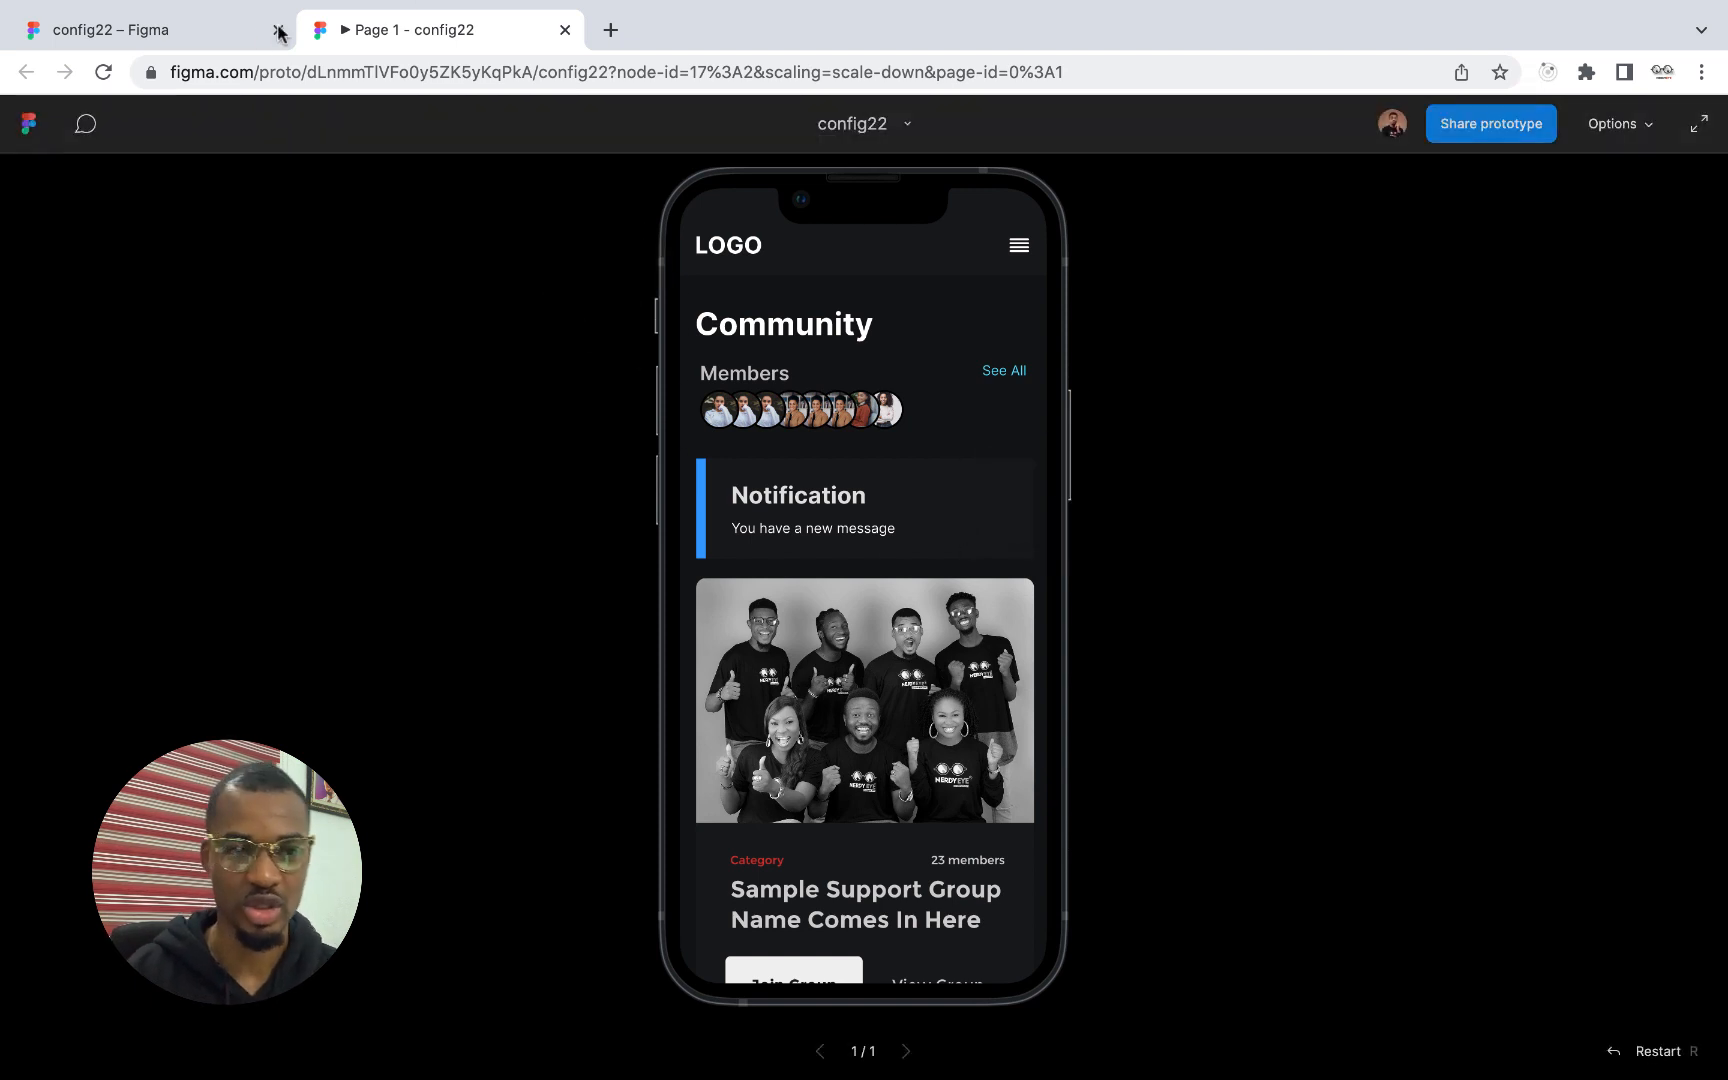
left_click(188, 32)
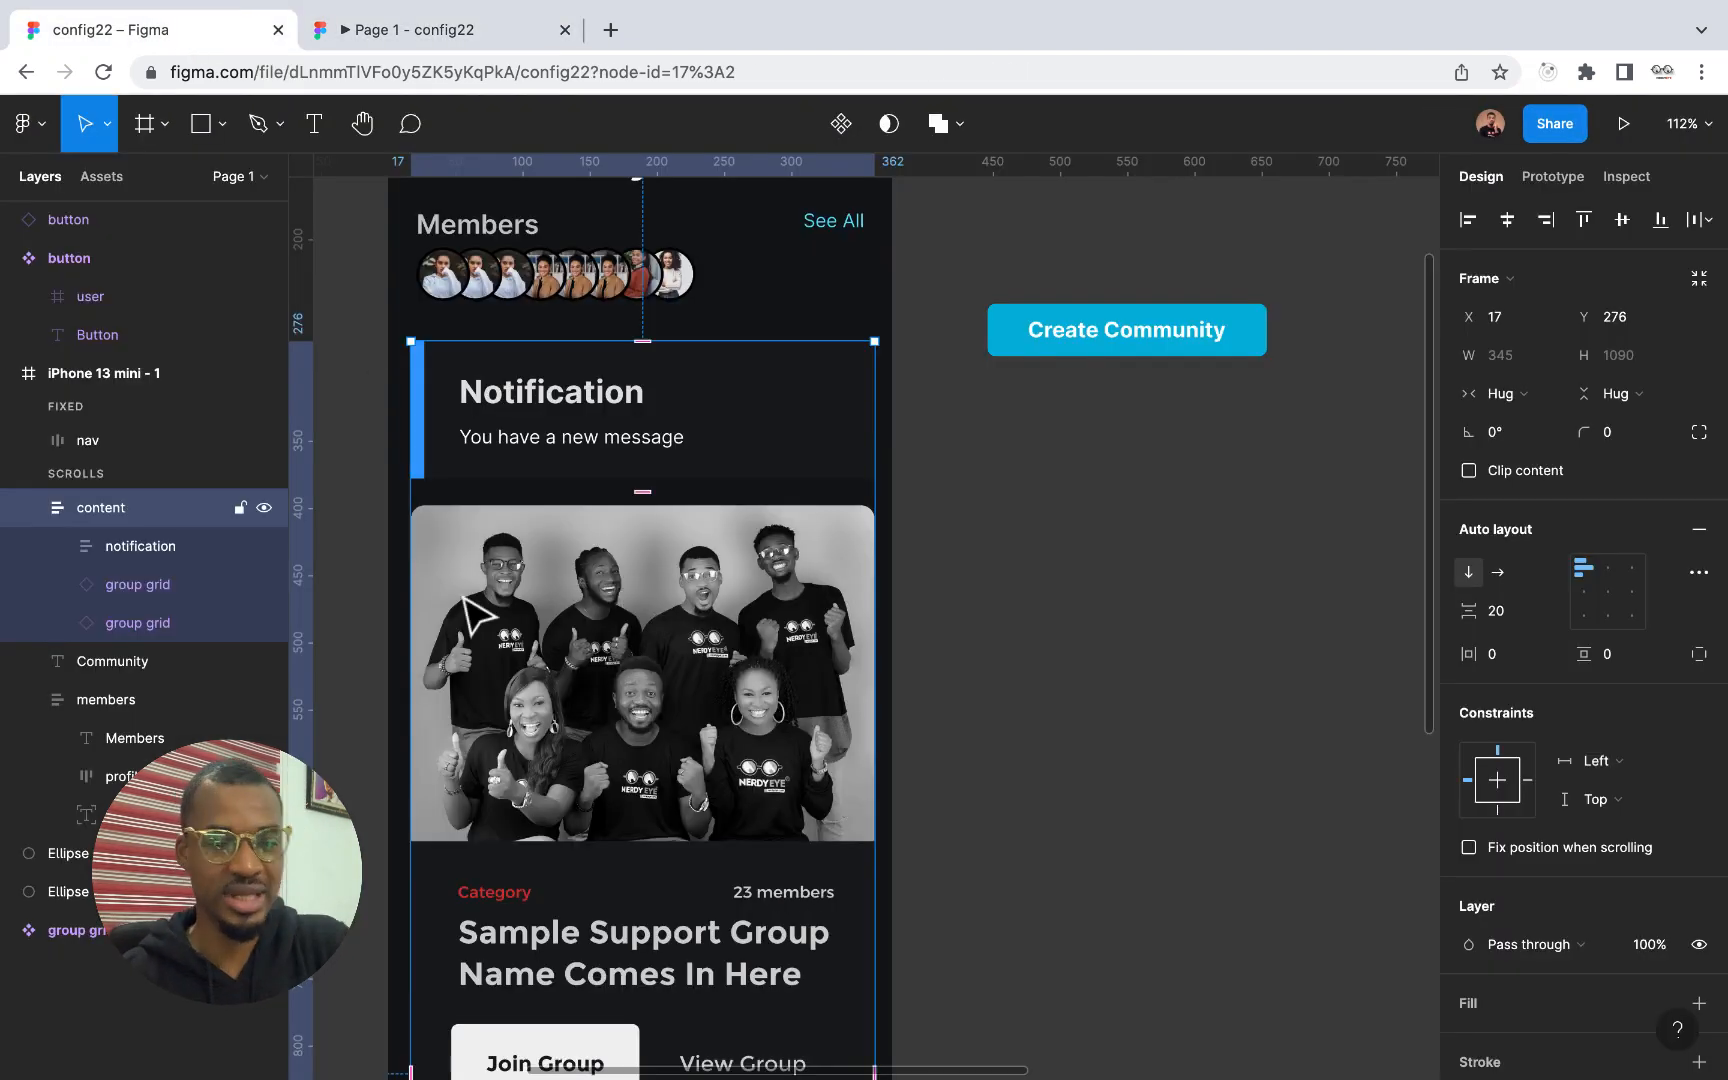
left_click(265, 547)
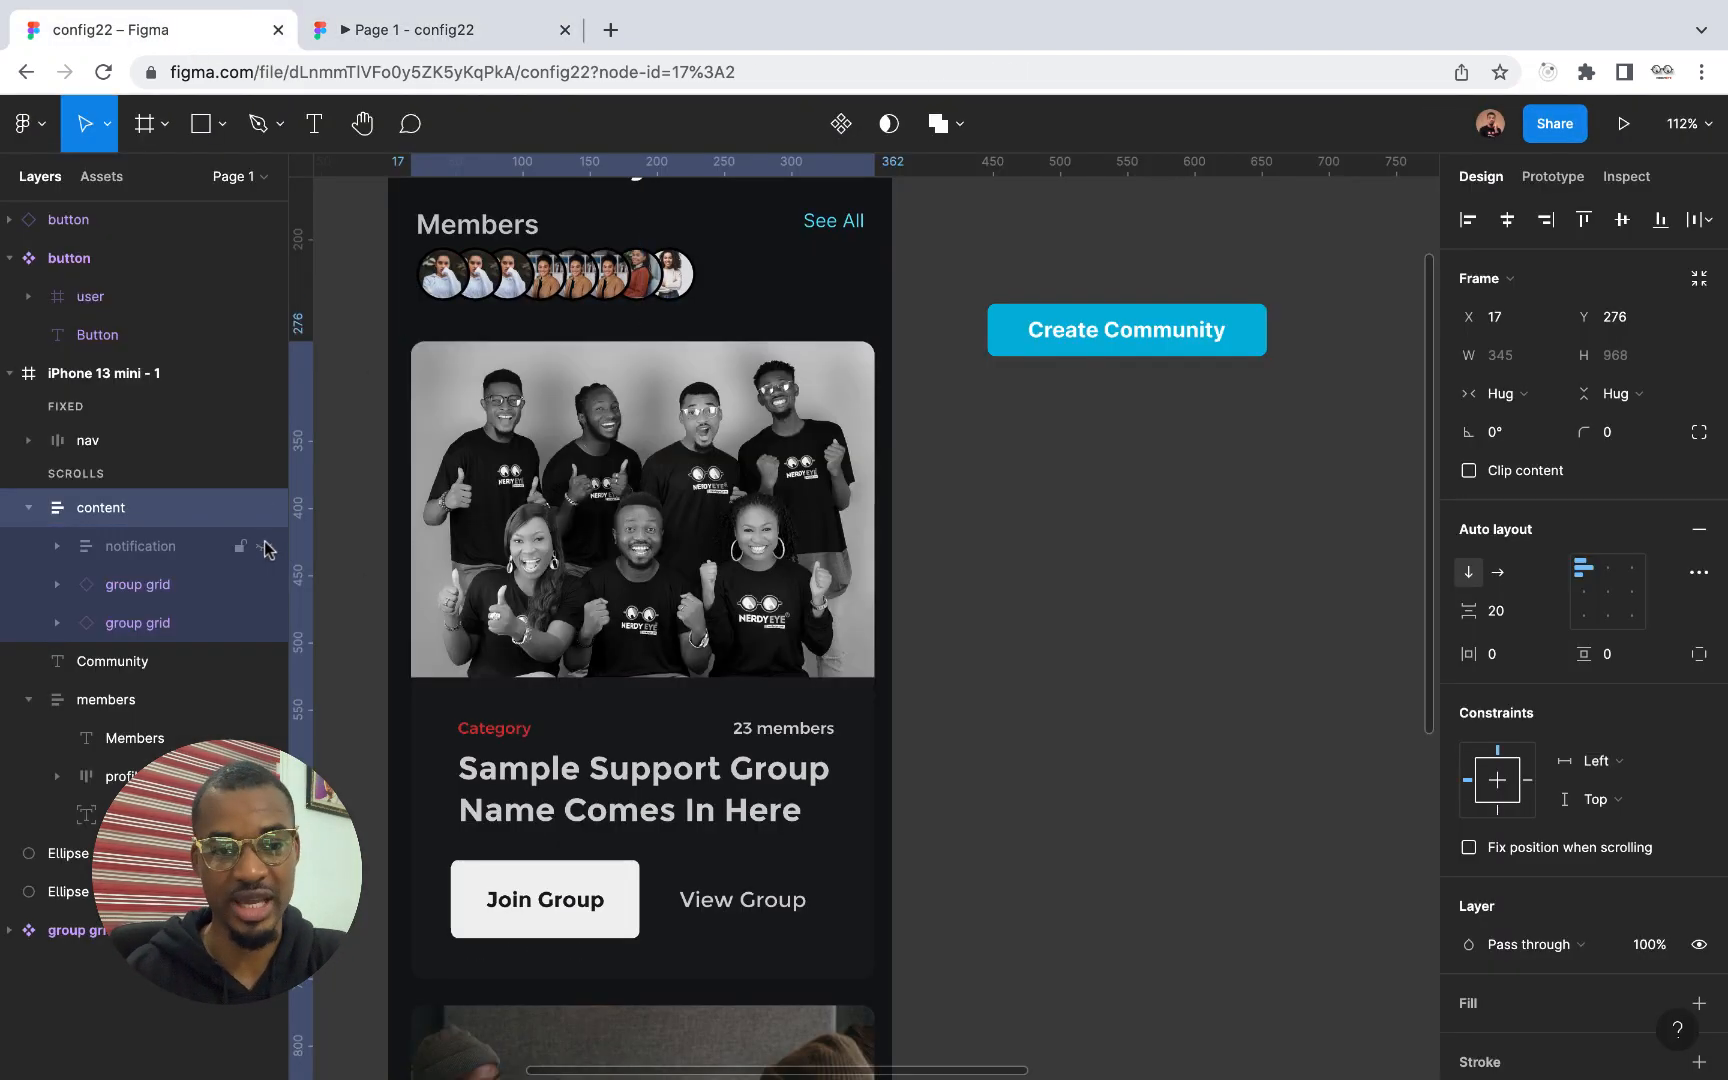
left_click(265, 547)
left_click(1013, 567)
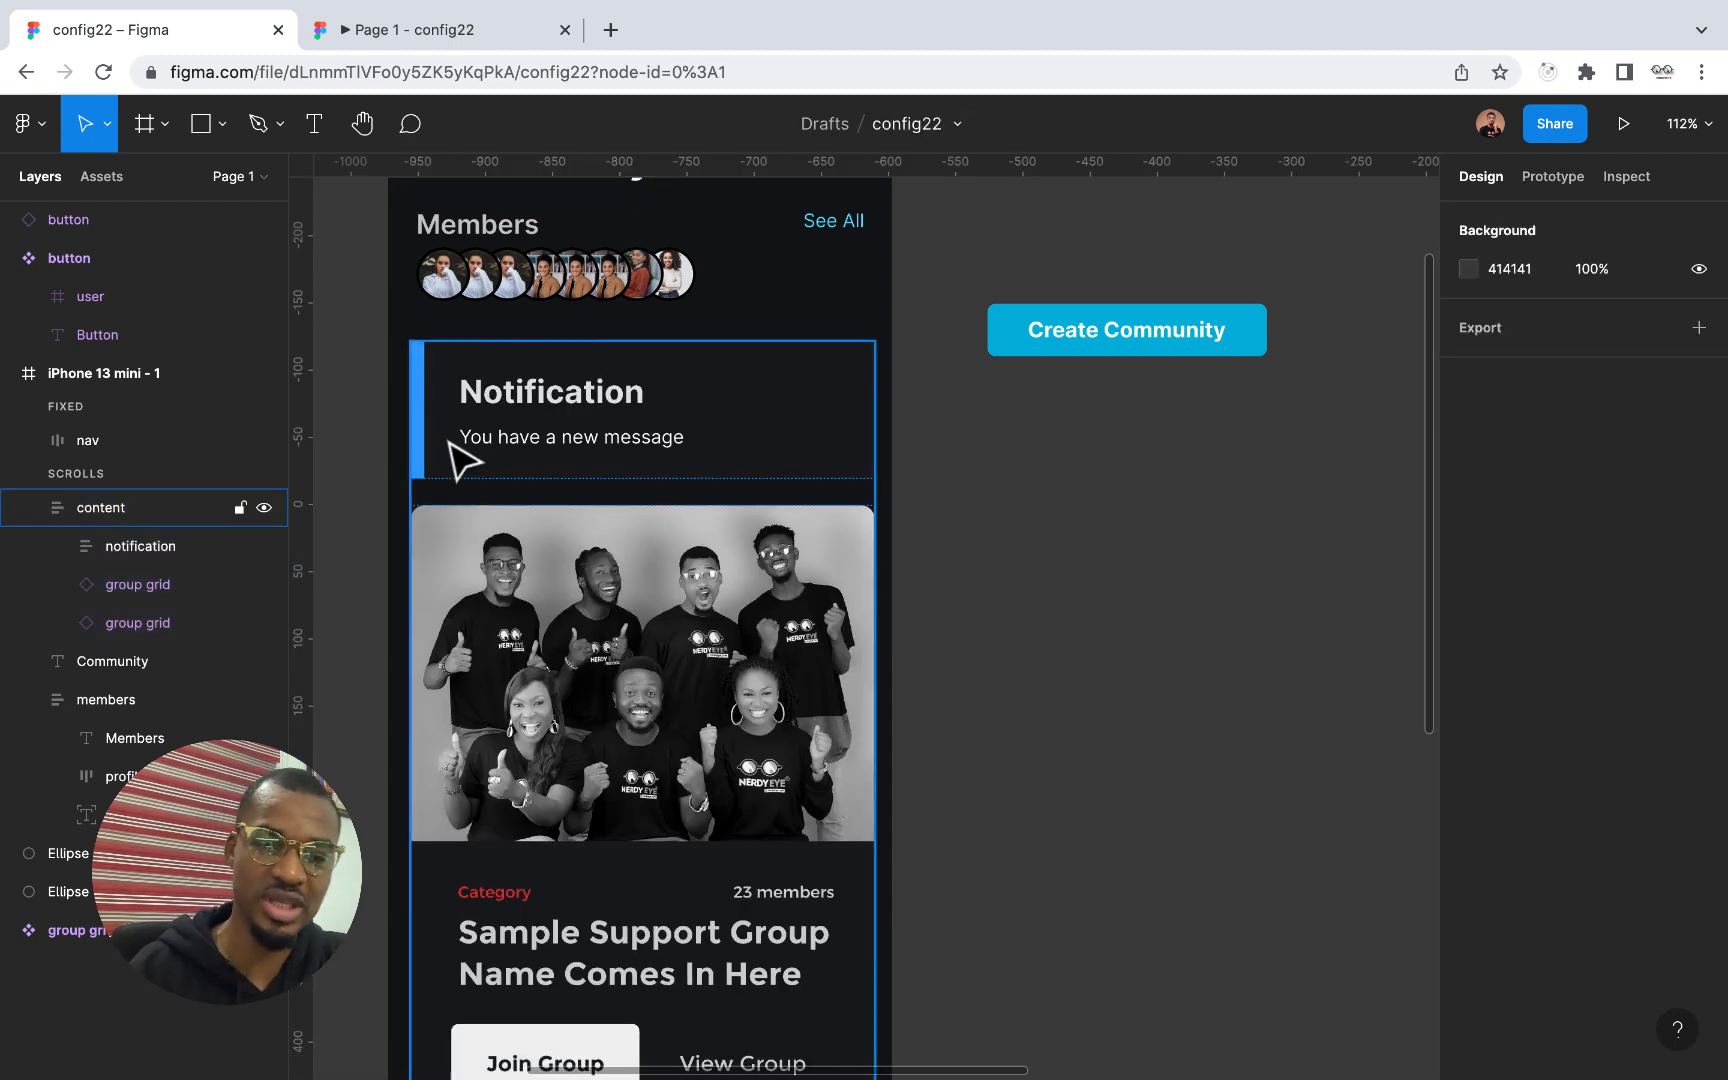
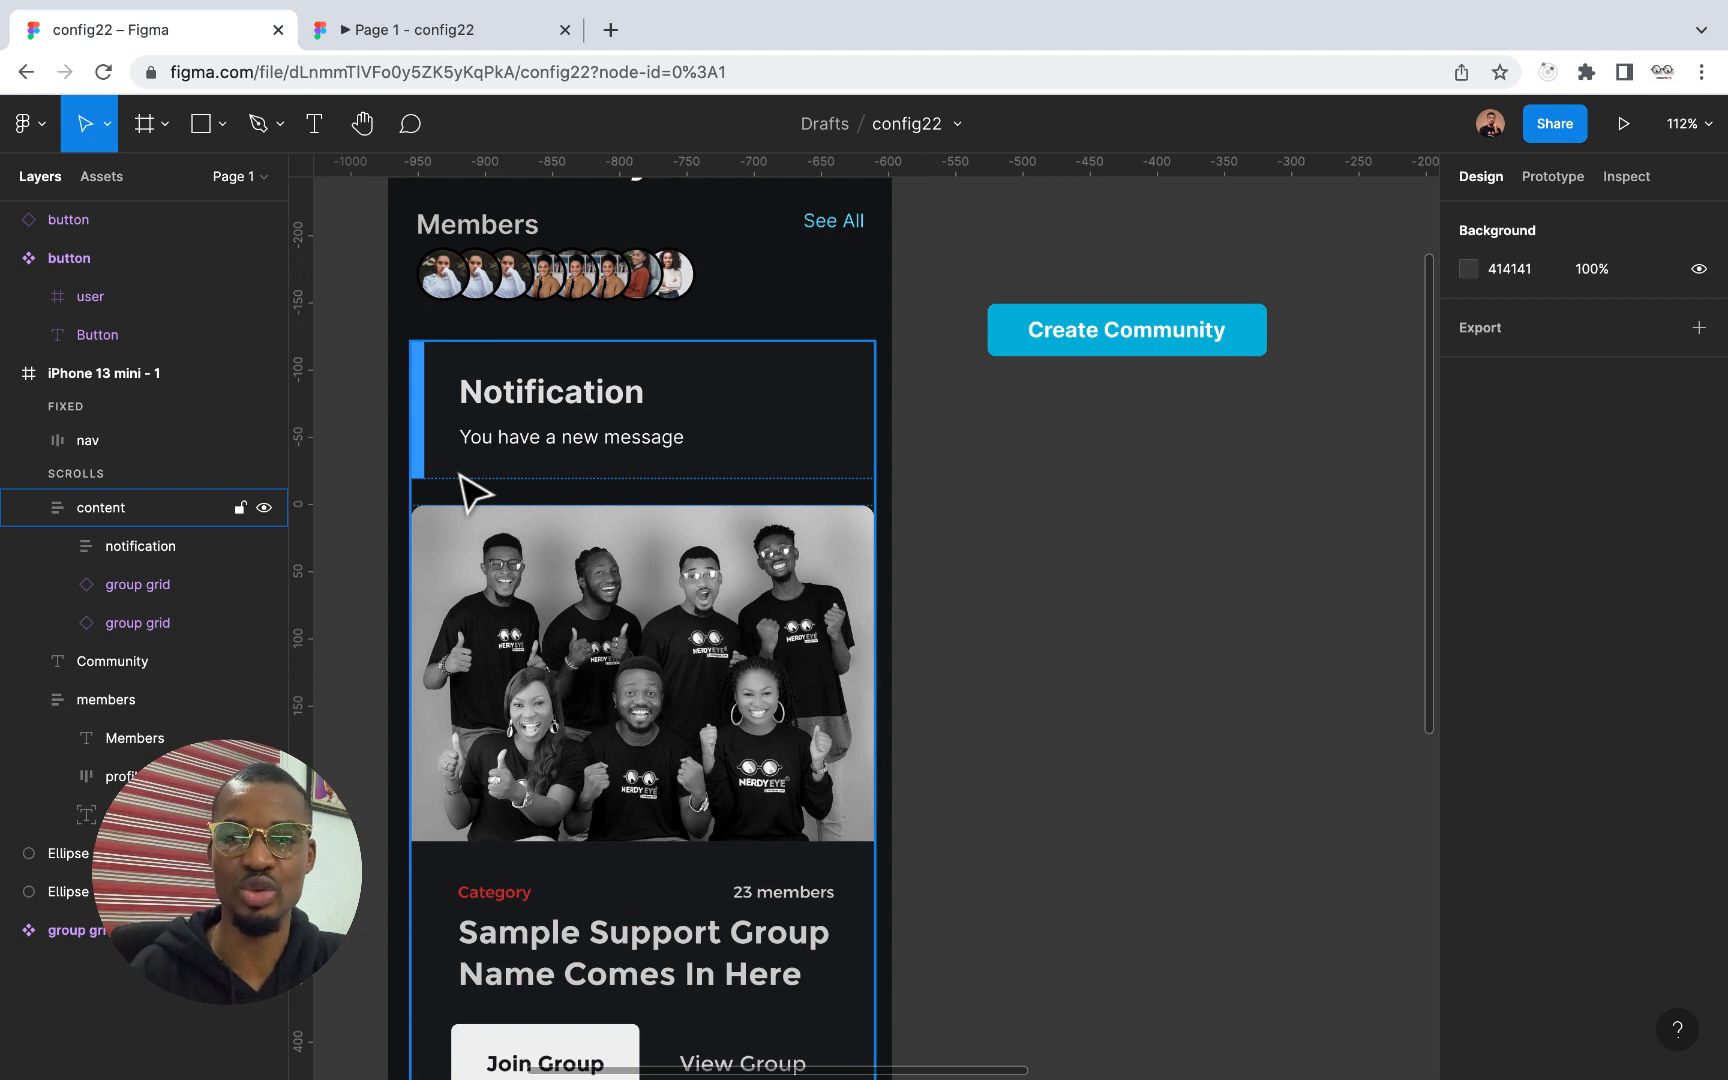
Hide the notification layer in the content frame and select the Community heading text
left_click(264, 547)
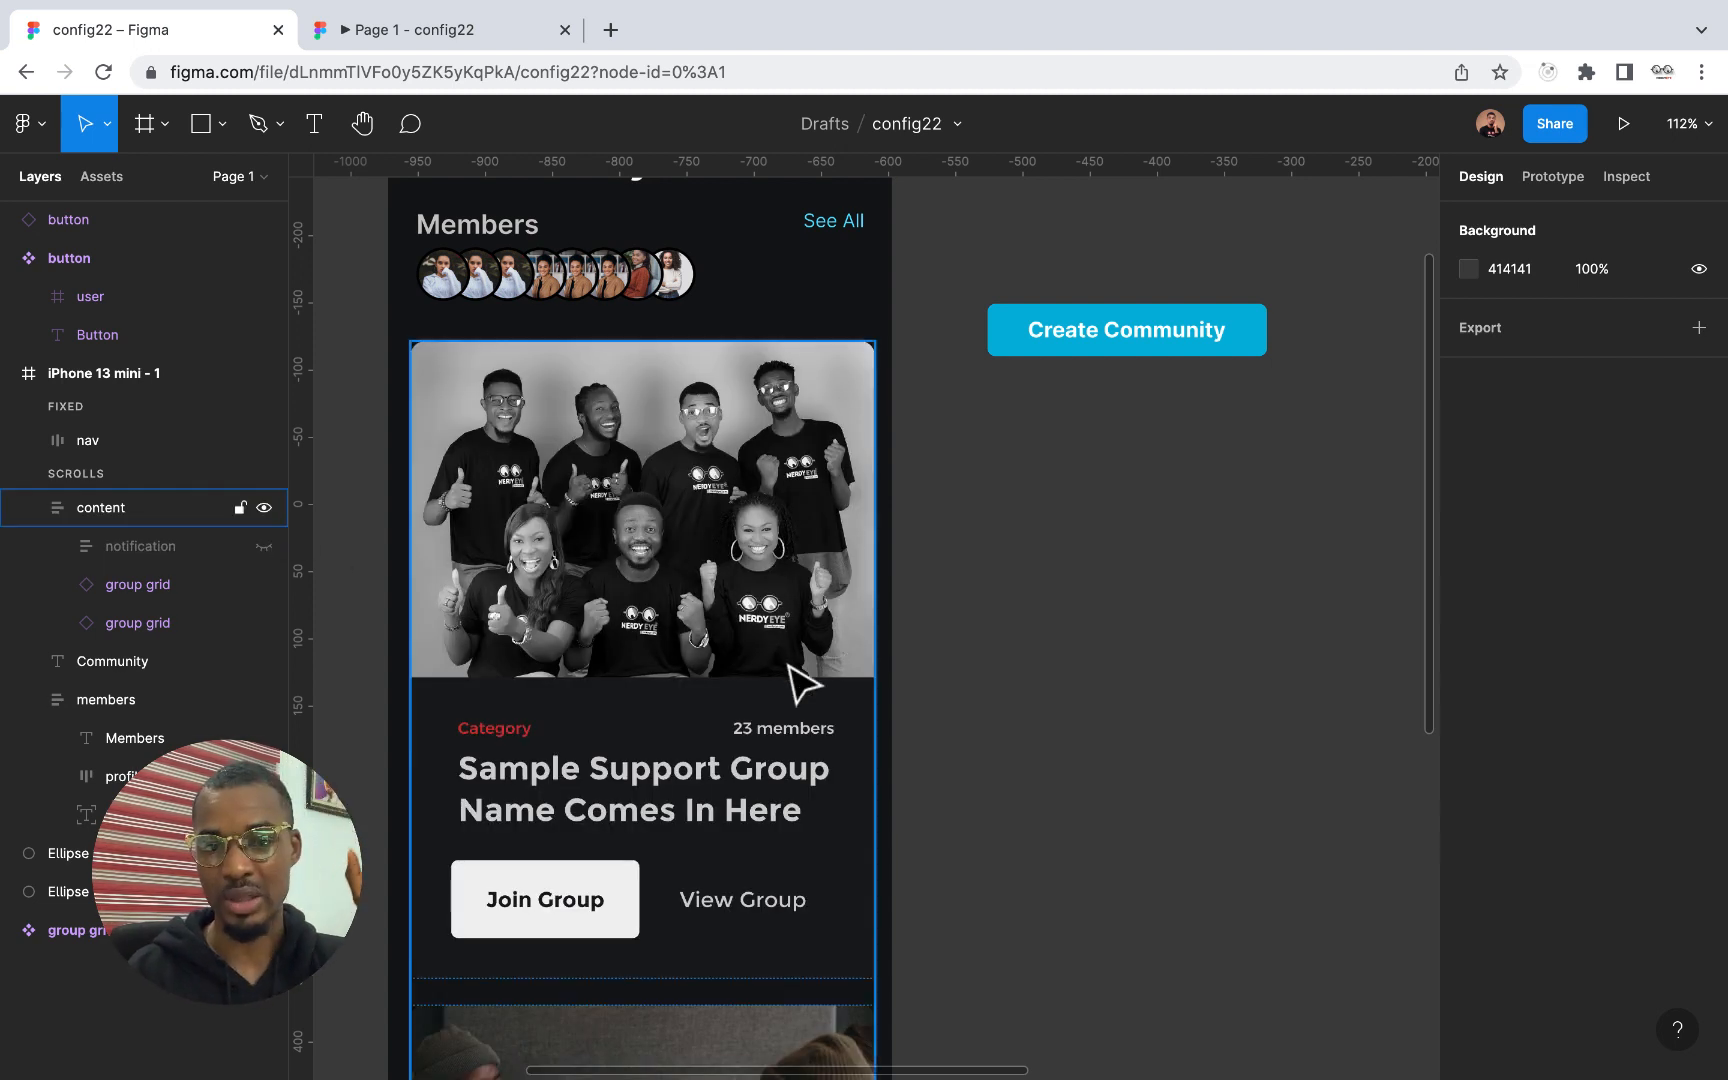
scroll(791, 683, "down", 5)
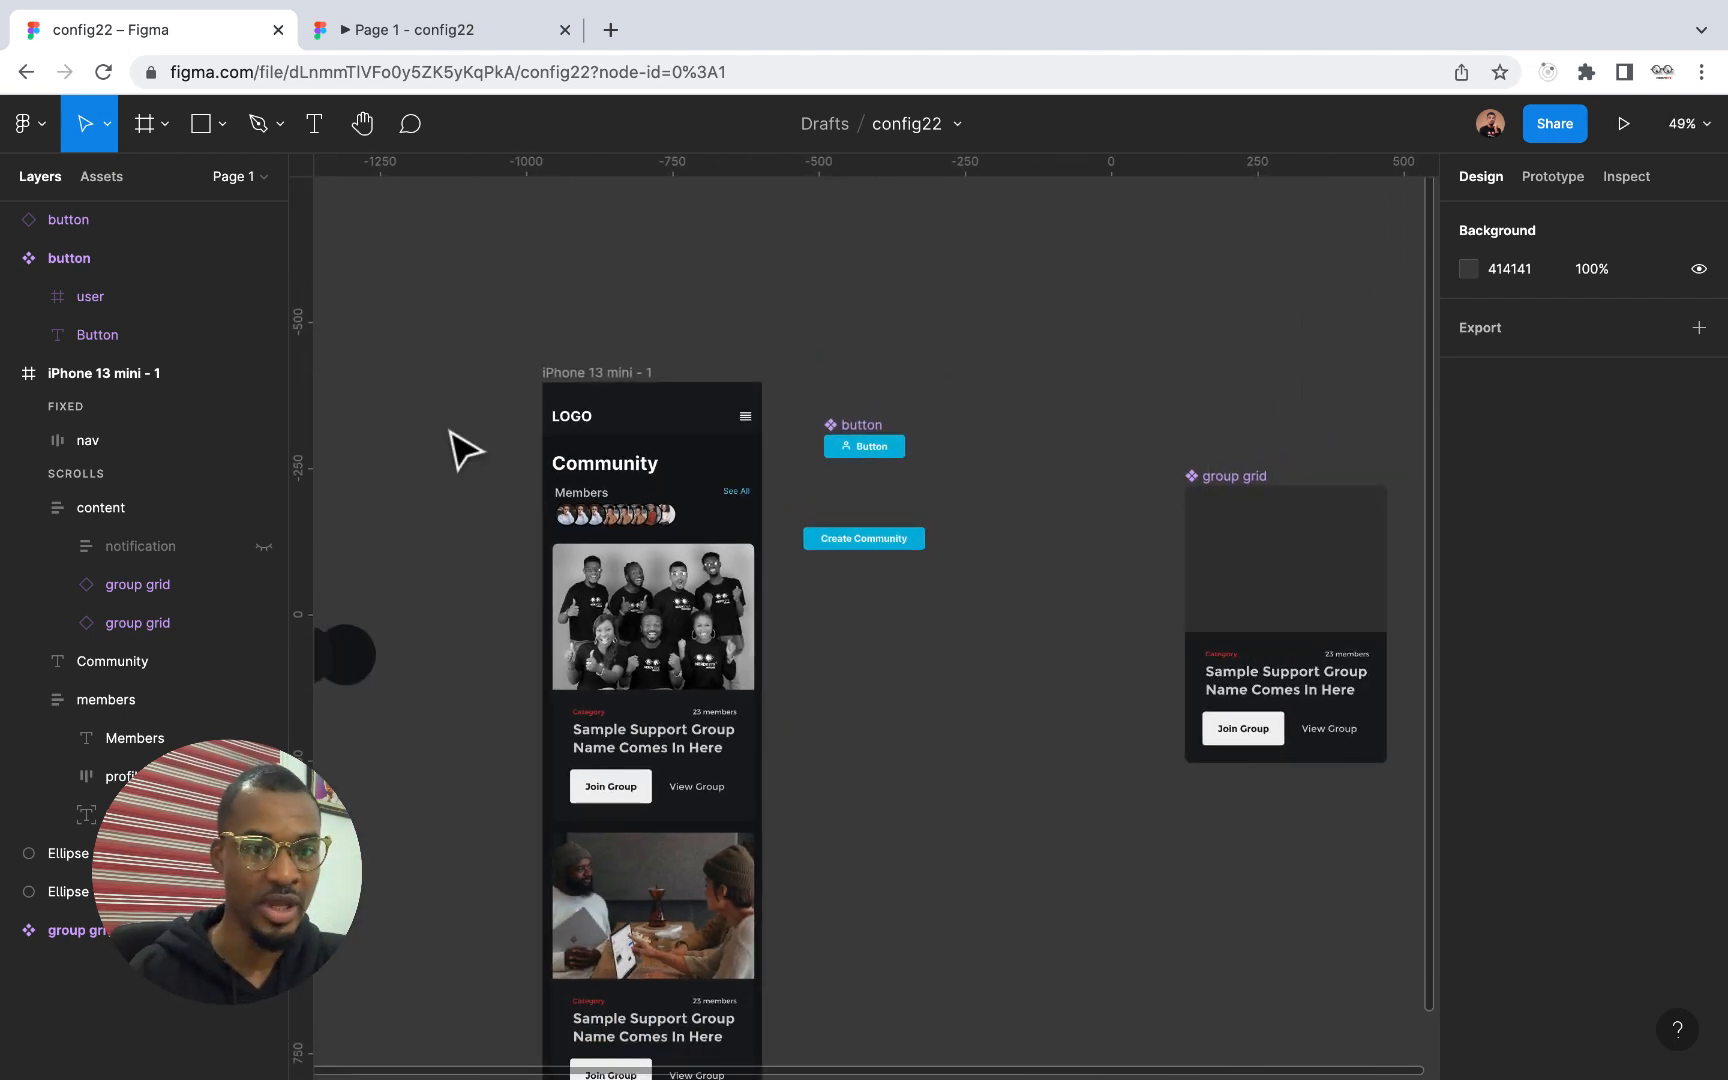
left_click(628, 478)
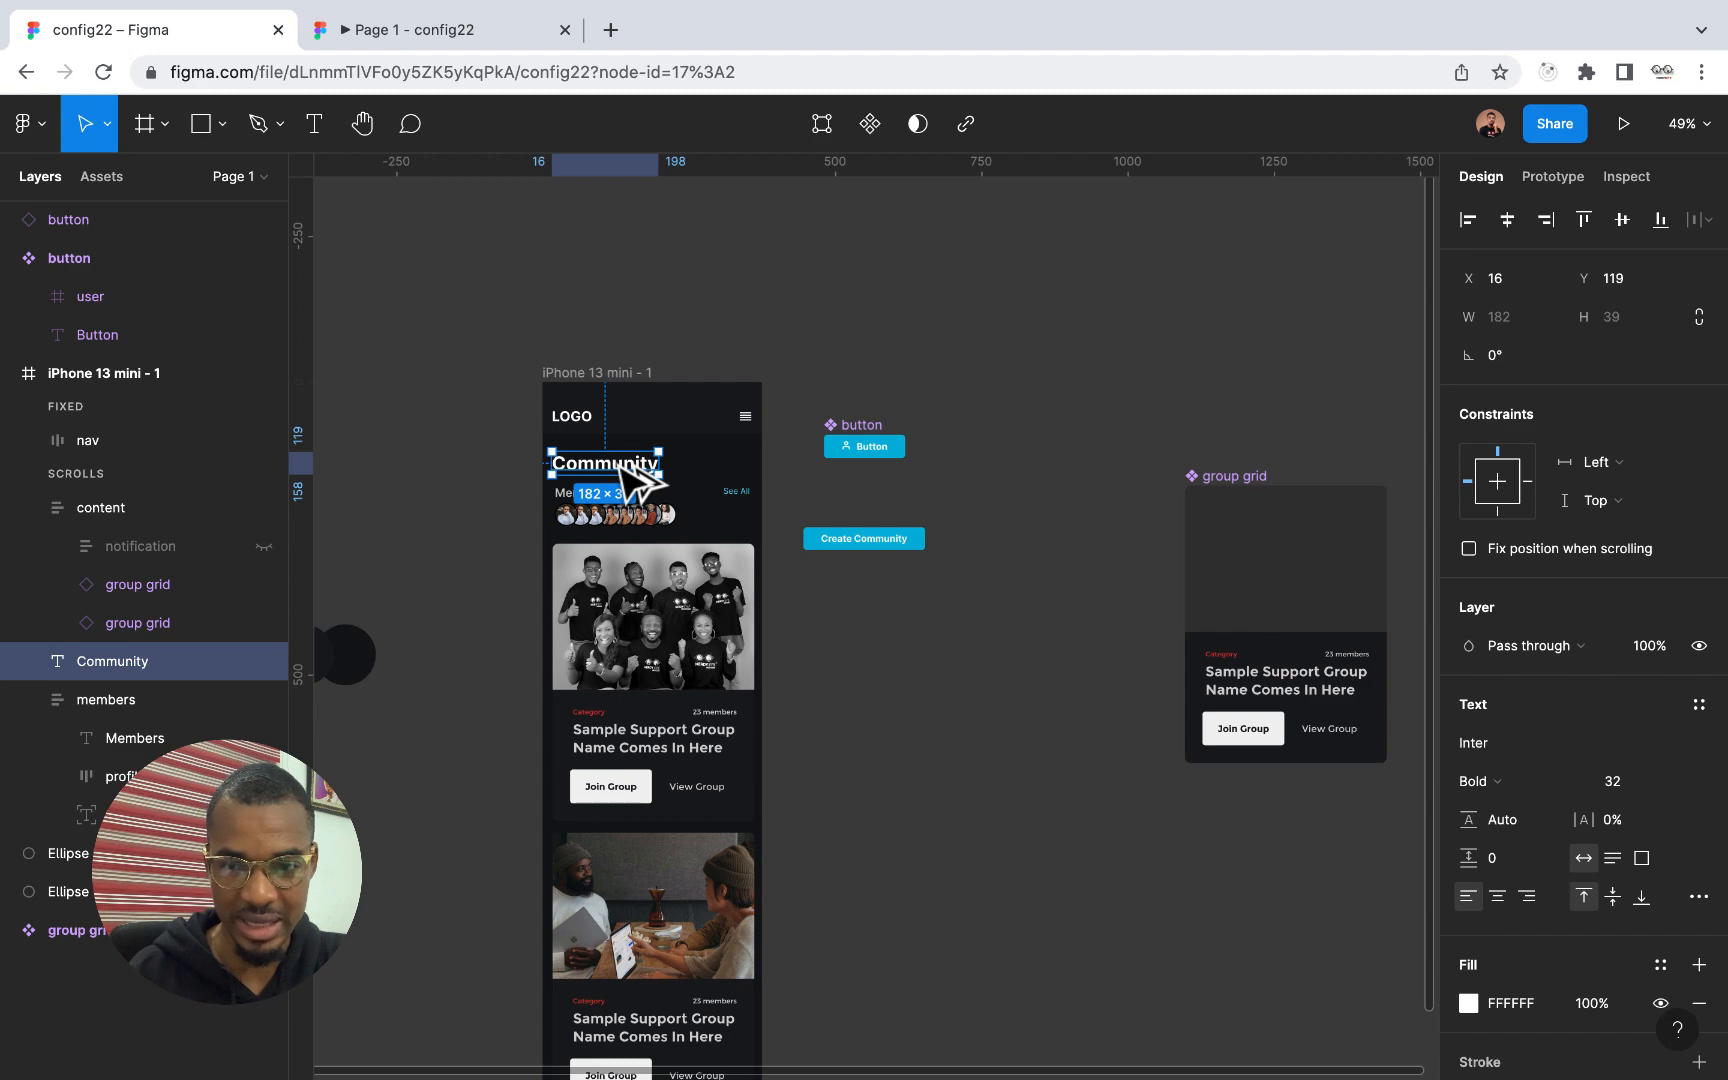
scroll(628, 480, "up", 7)
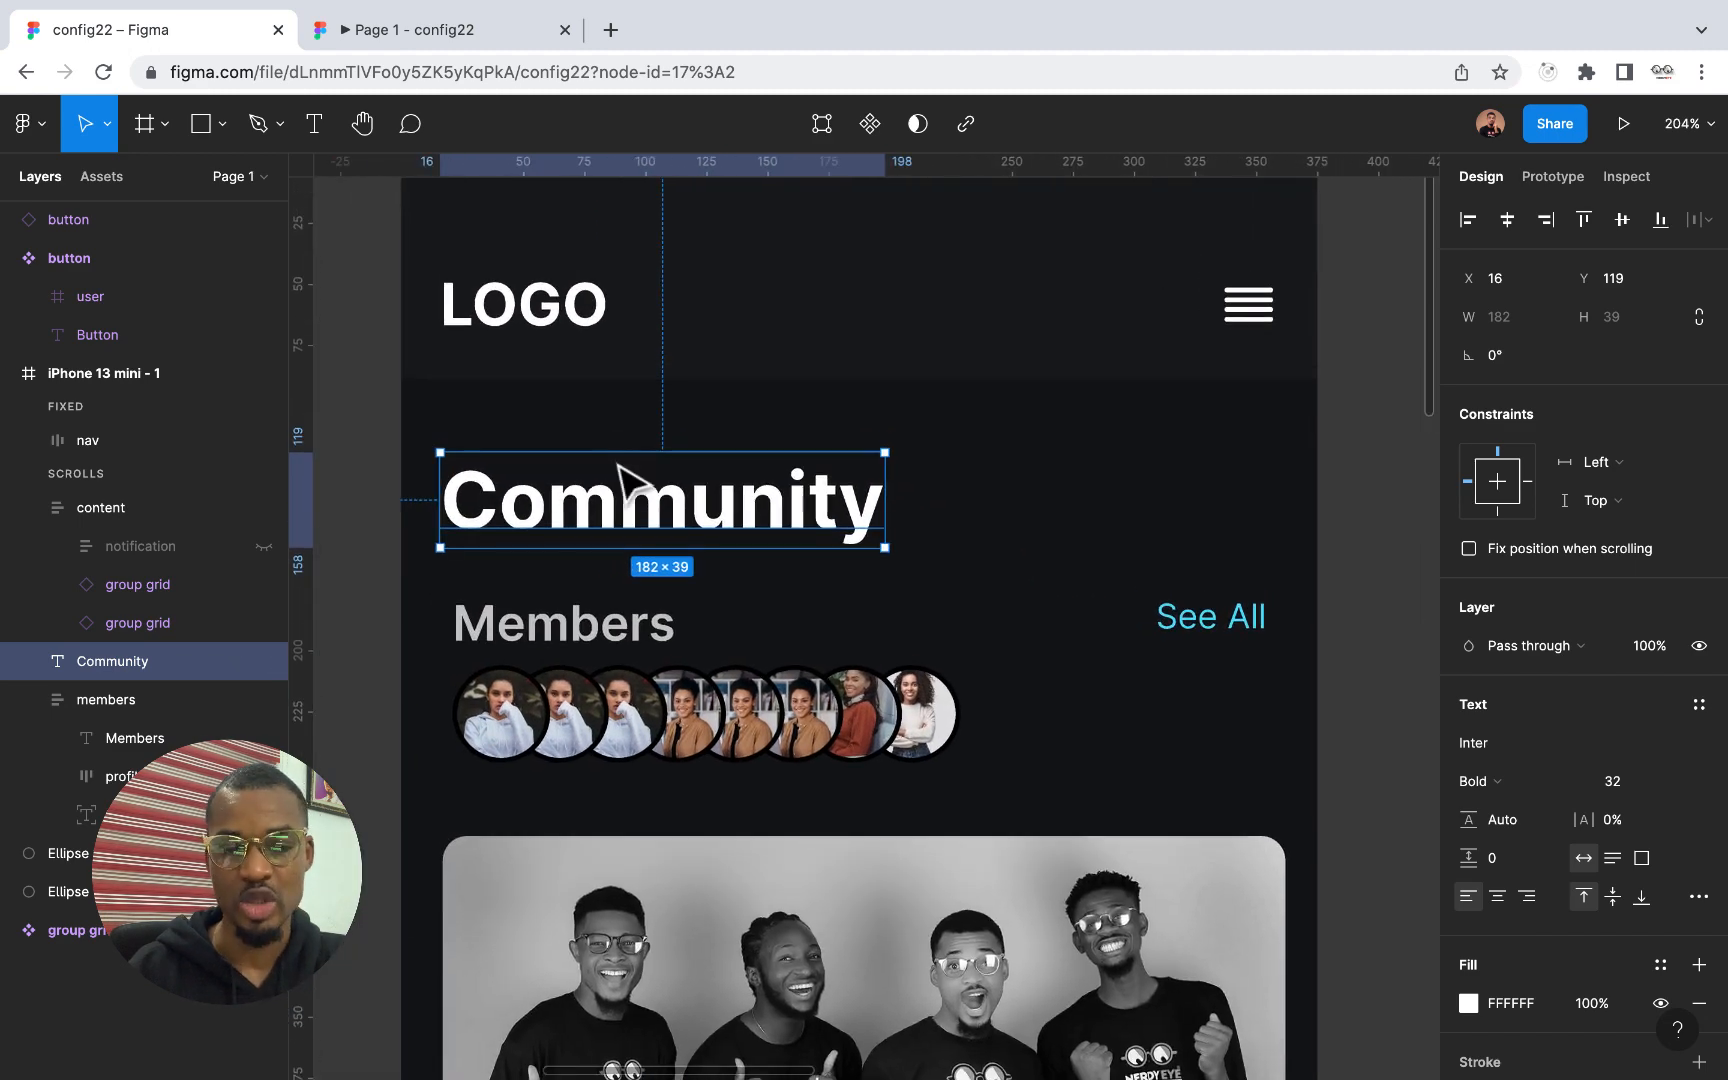
scroll(618, 465, "left", 1)
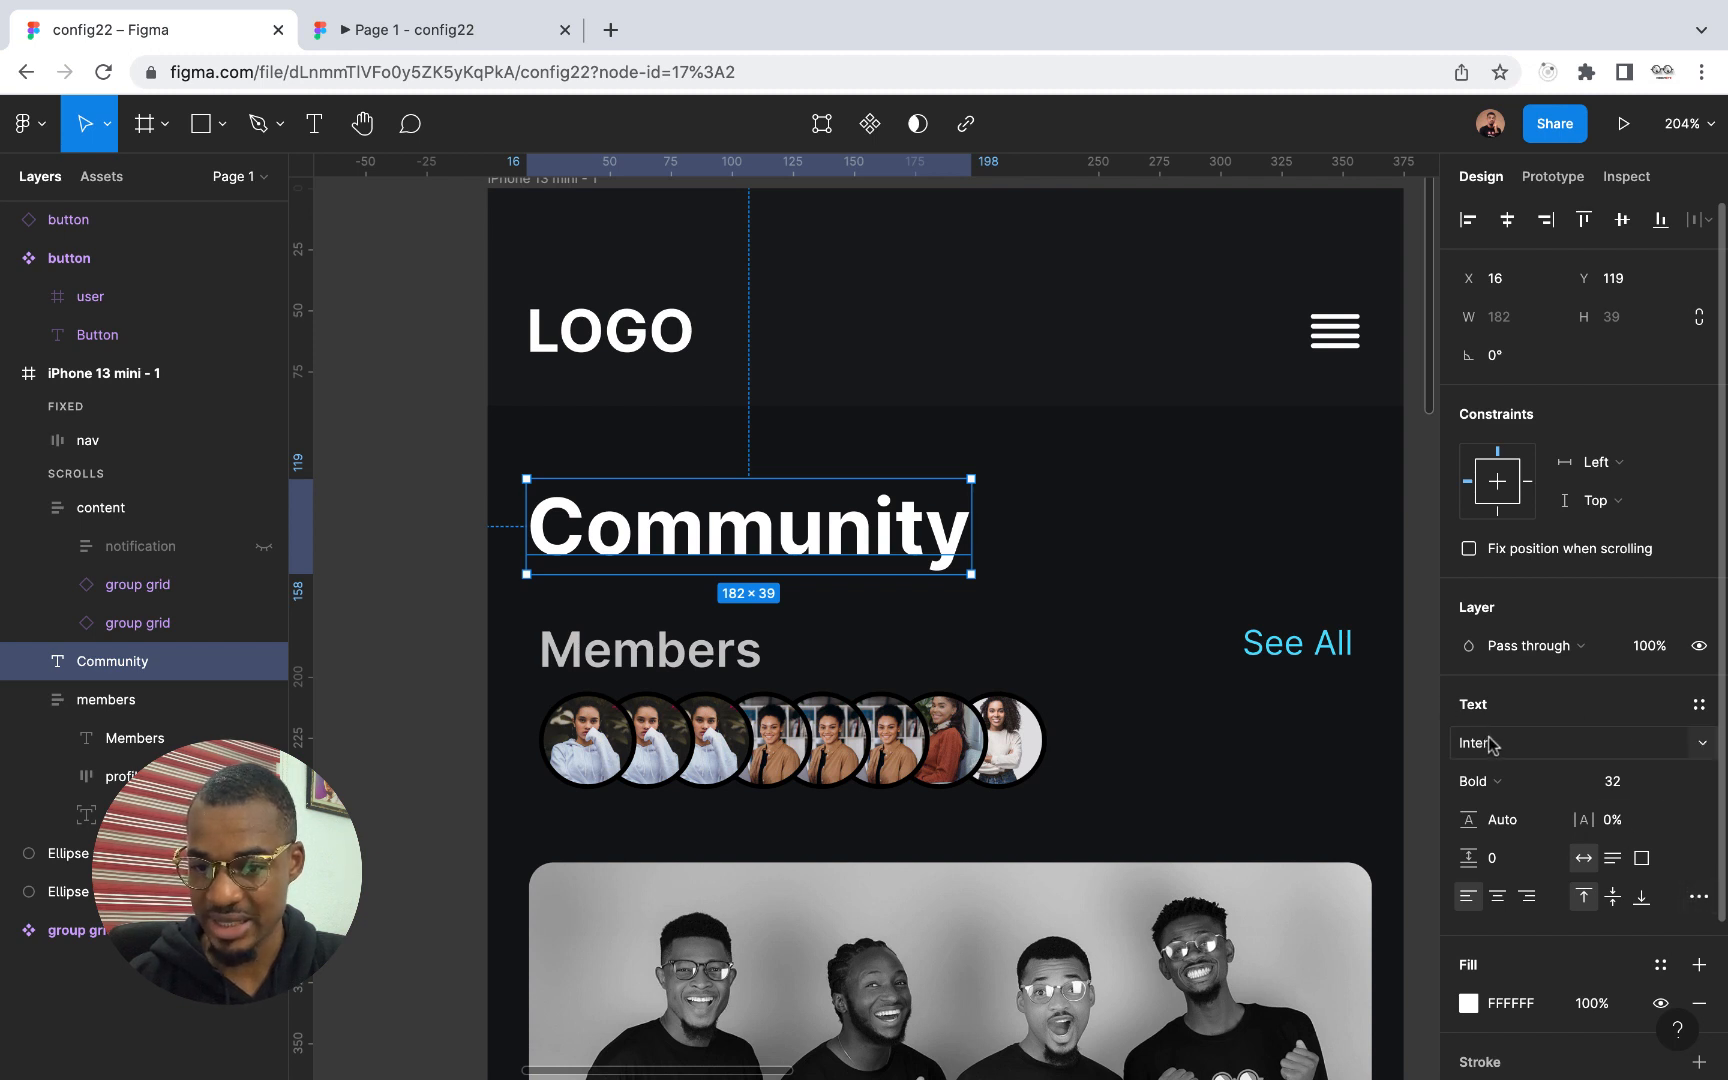
Try the Community heading's variable font weight at 100 and at its heaviest, and return it to 700
left_click(1697, 899)
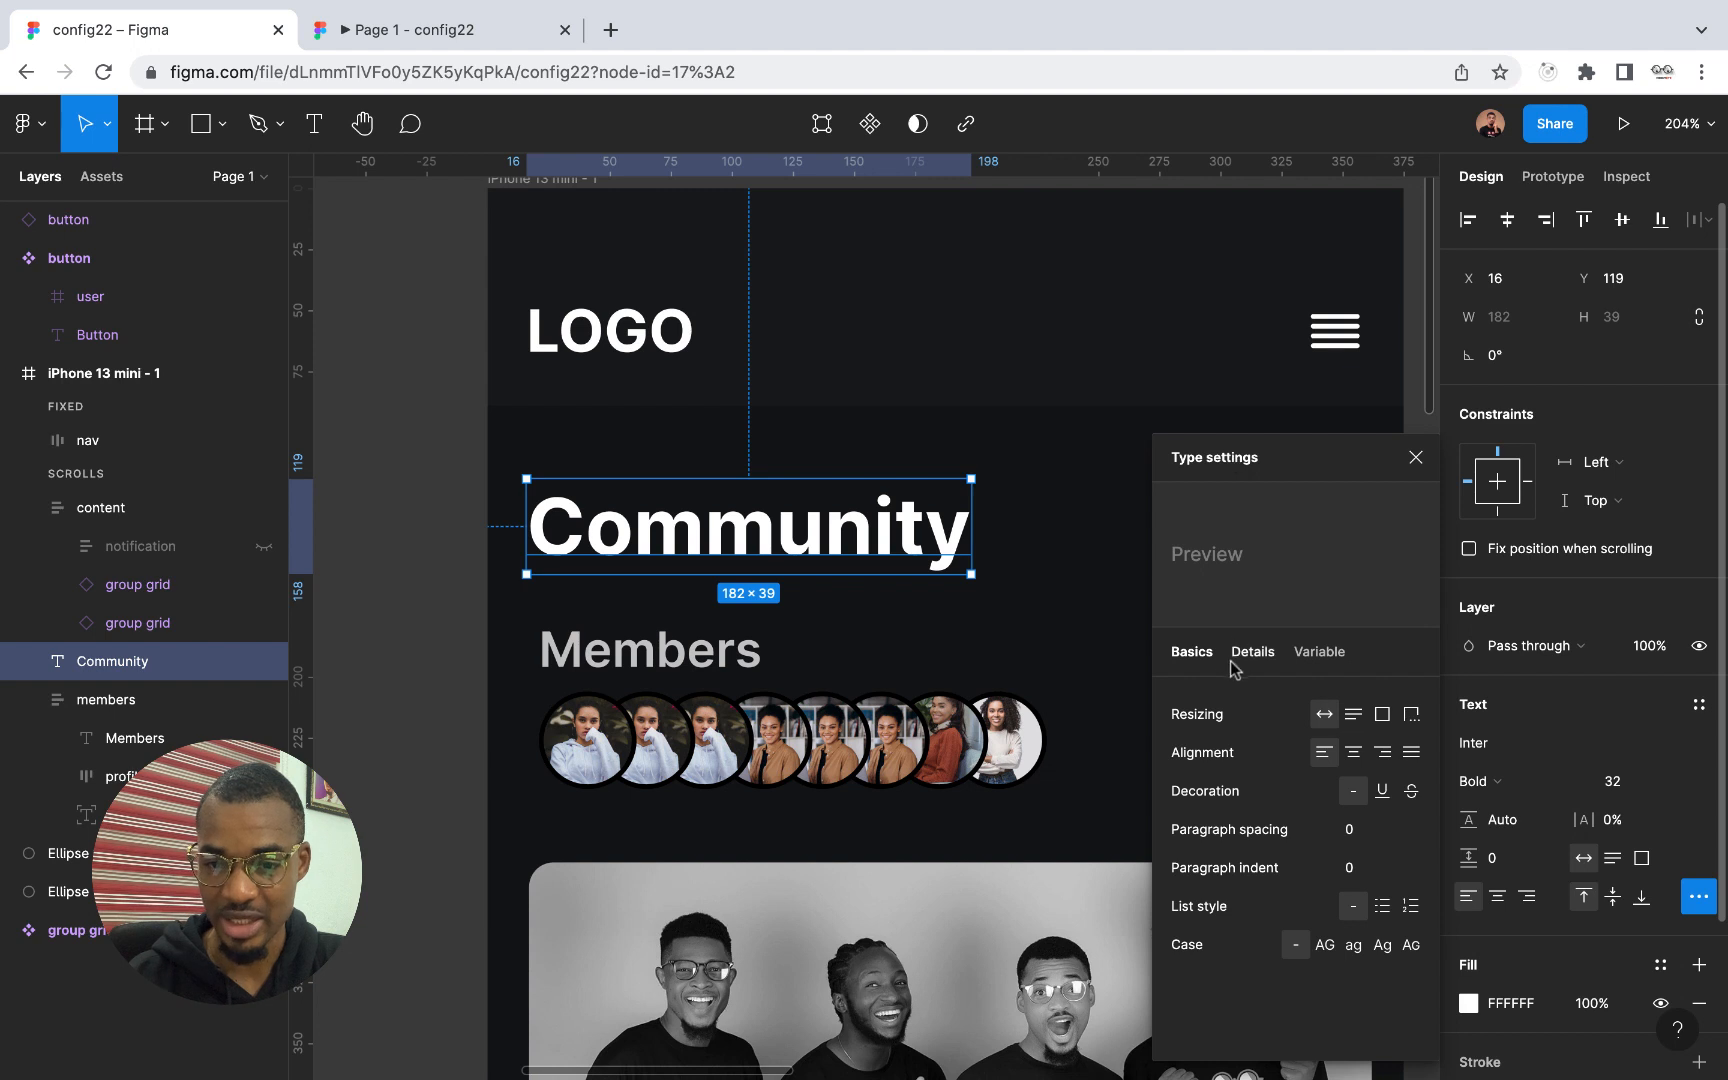
left_click(1320, 652)
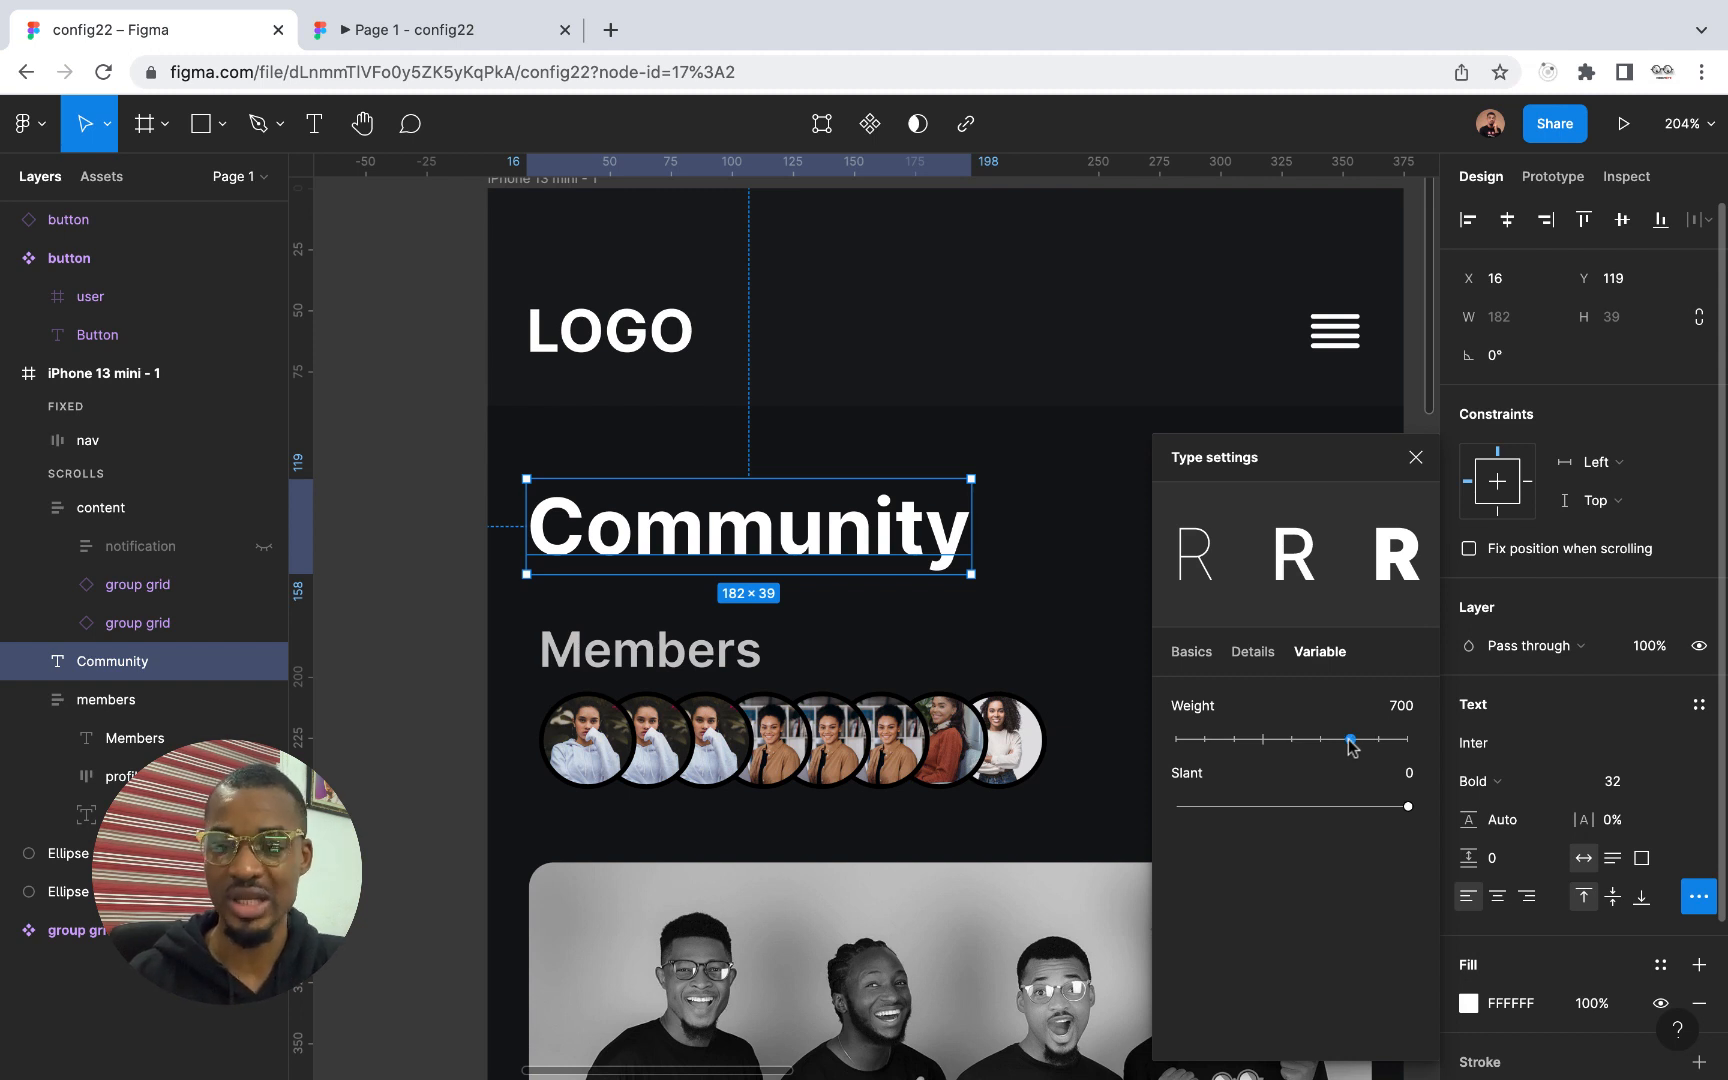
left_click_drag(1351, 745, 1162, 750)
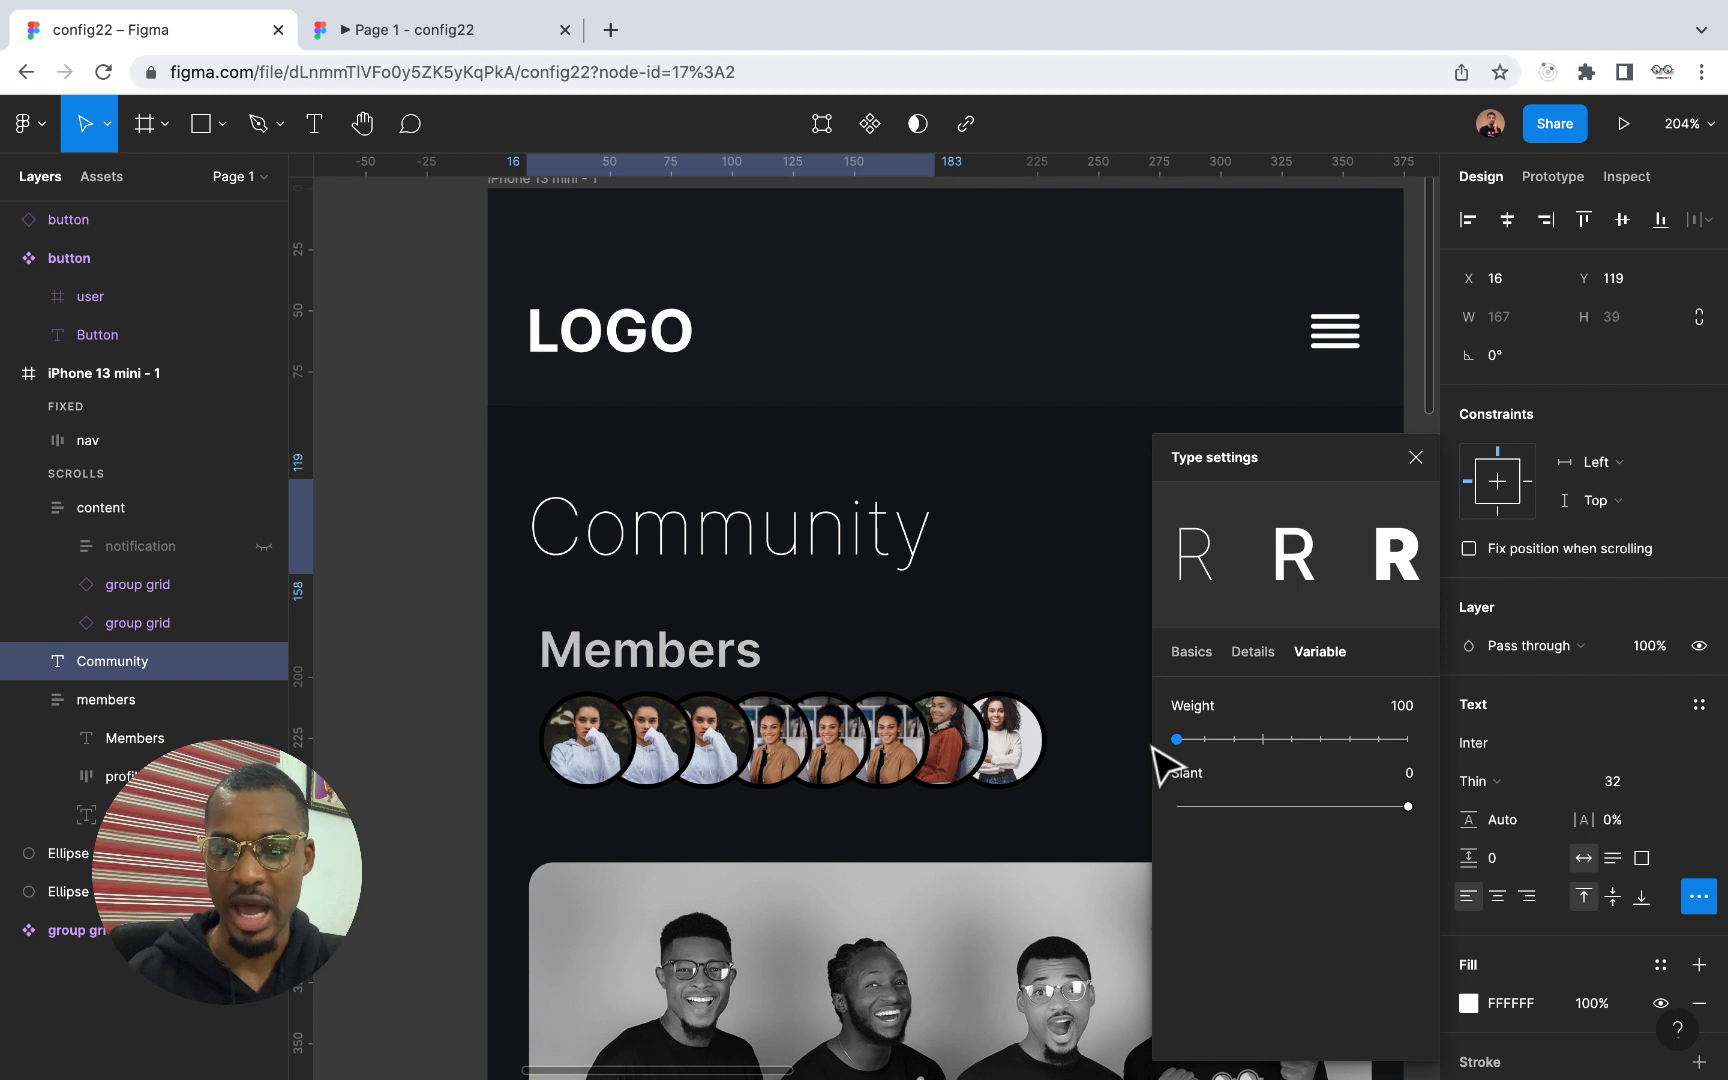
left_click_drag(1177, 739, 1431, 822)
left_click_drag(1408, 739, 1349, 752)
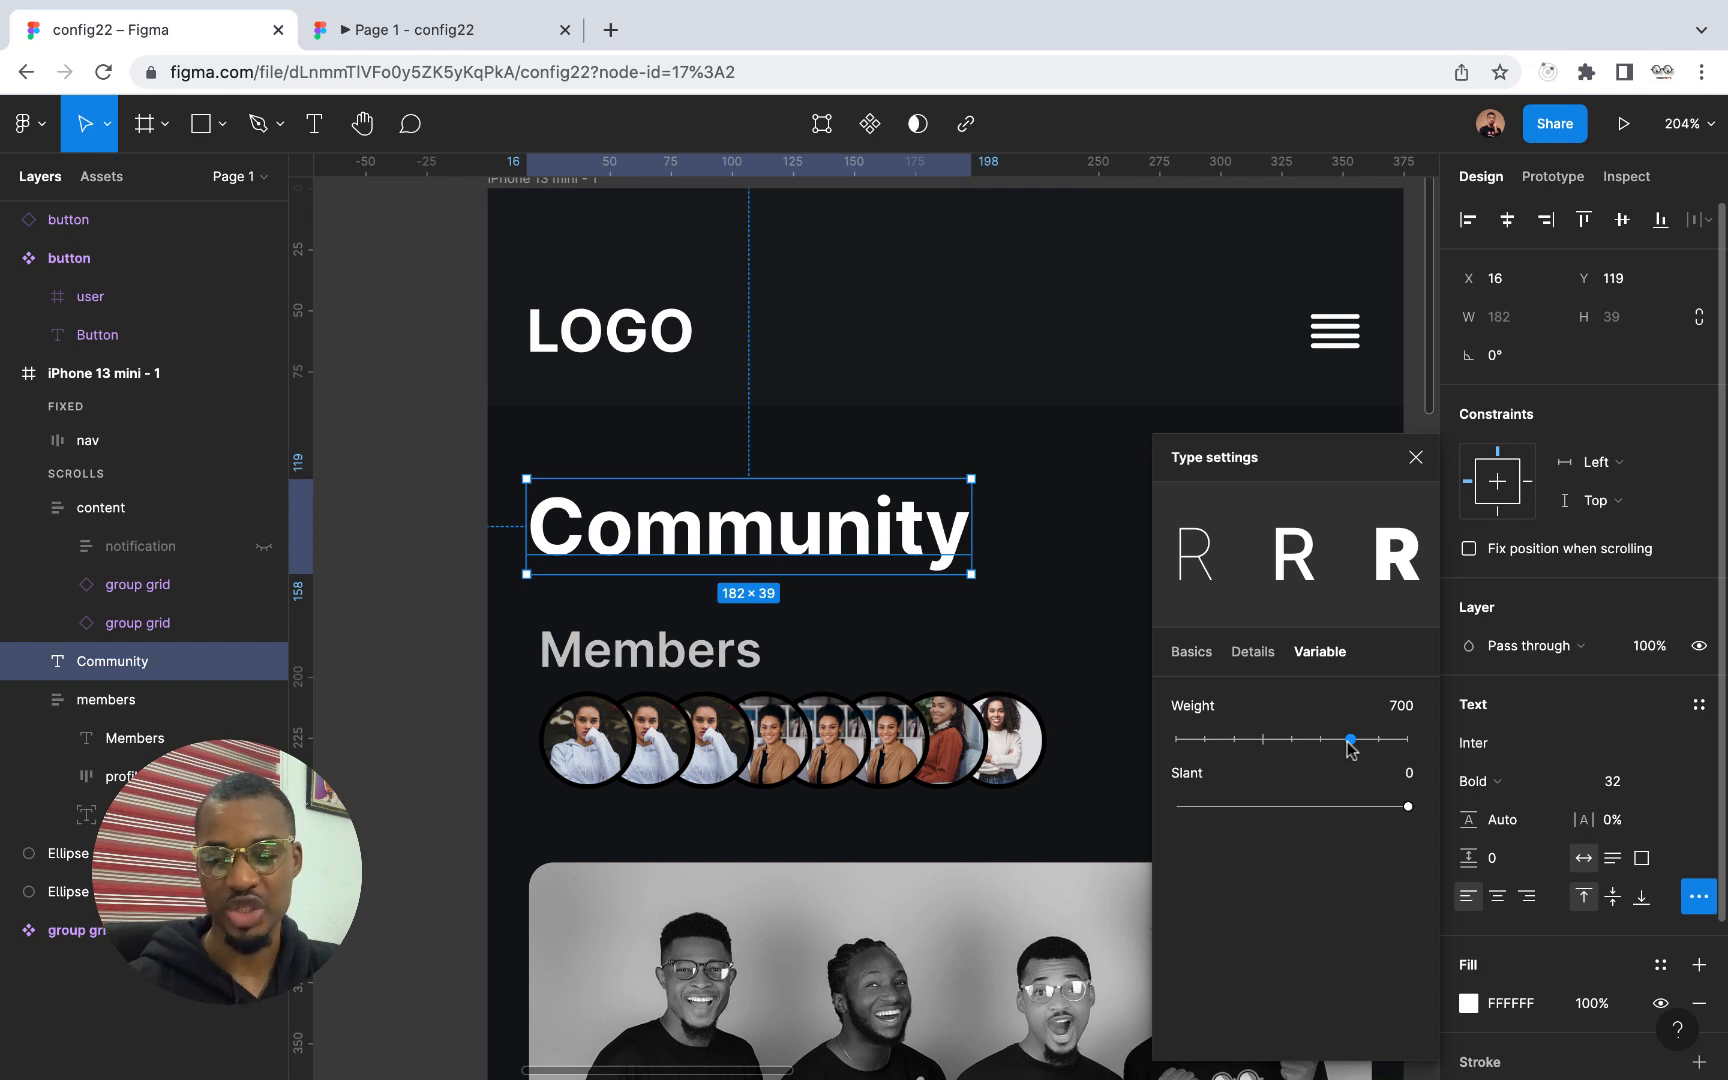
left_click(1414, 458)
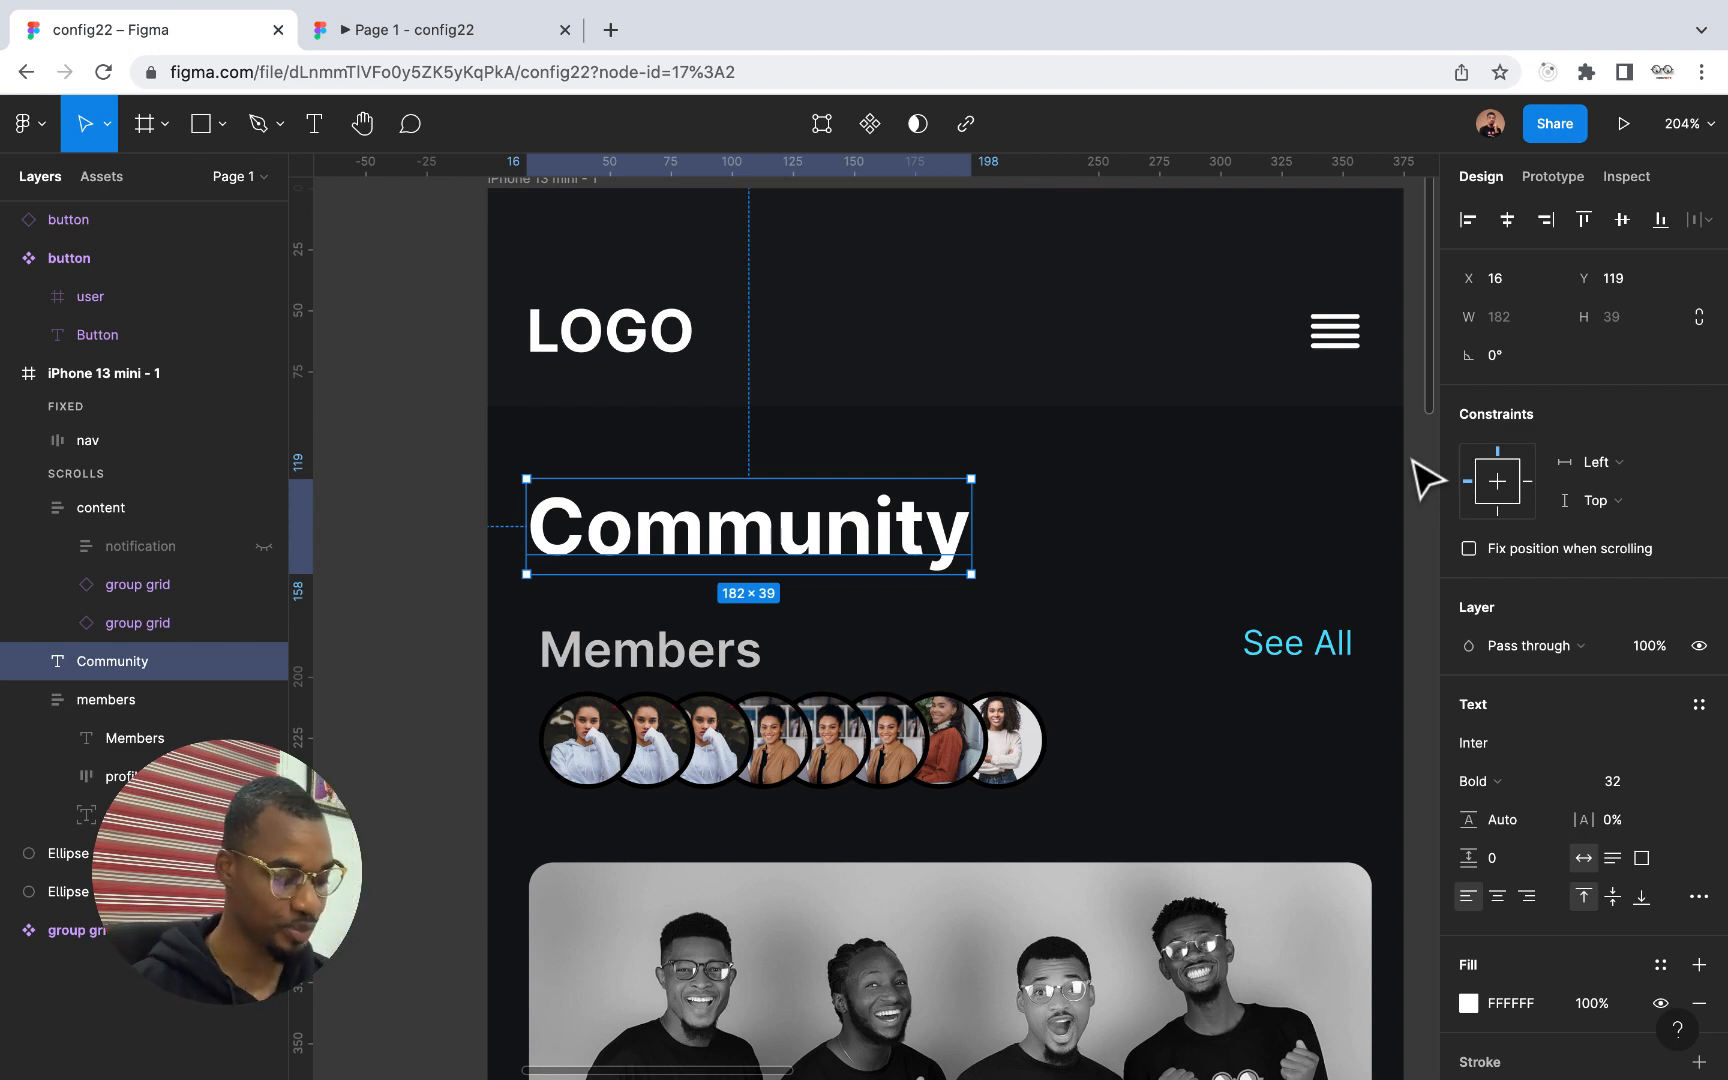
Start spotlighting yourself to collaborators in the file and cancel the spotlight
scroll(1122, 563, "down", 5)
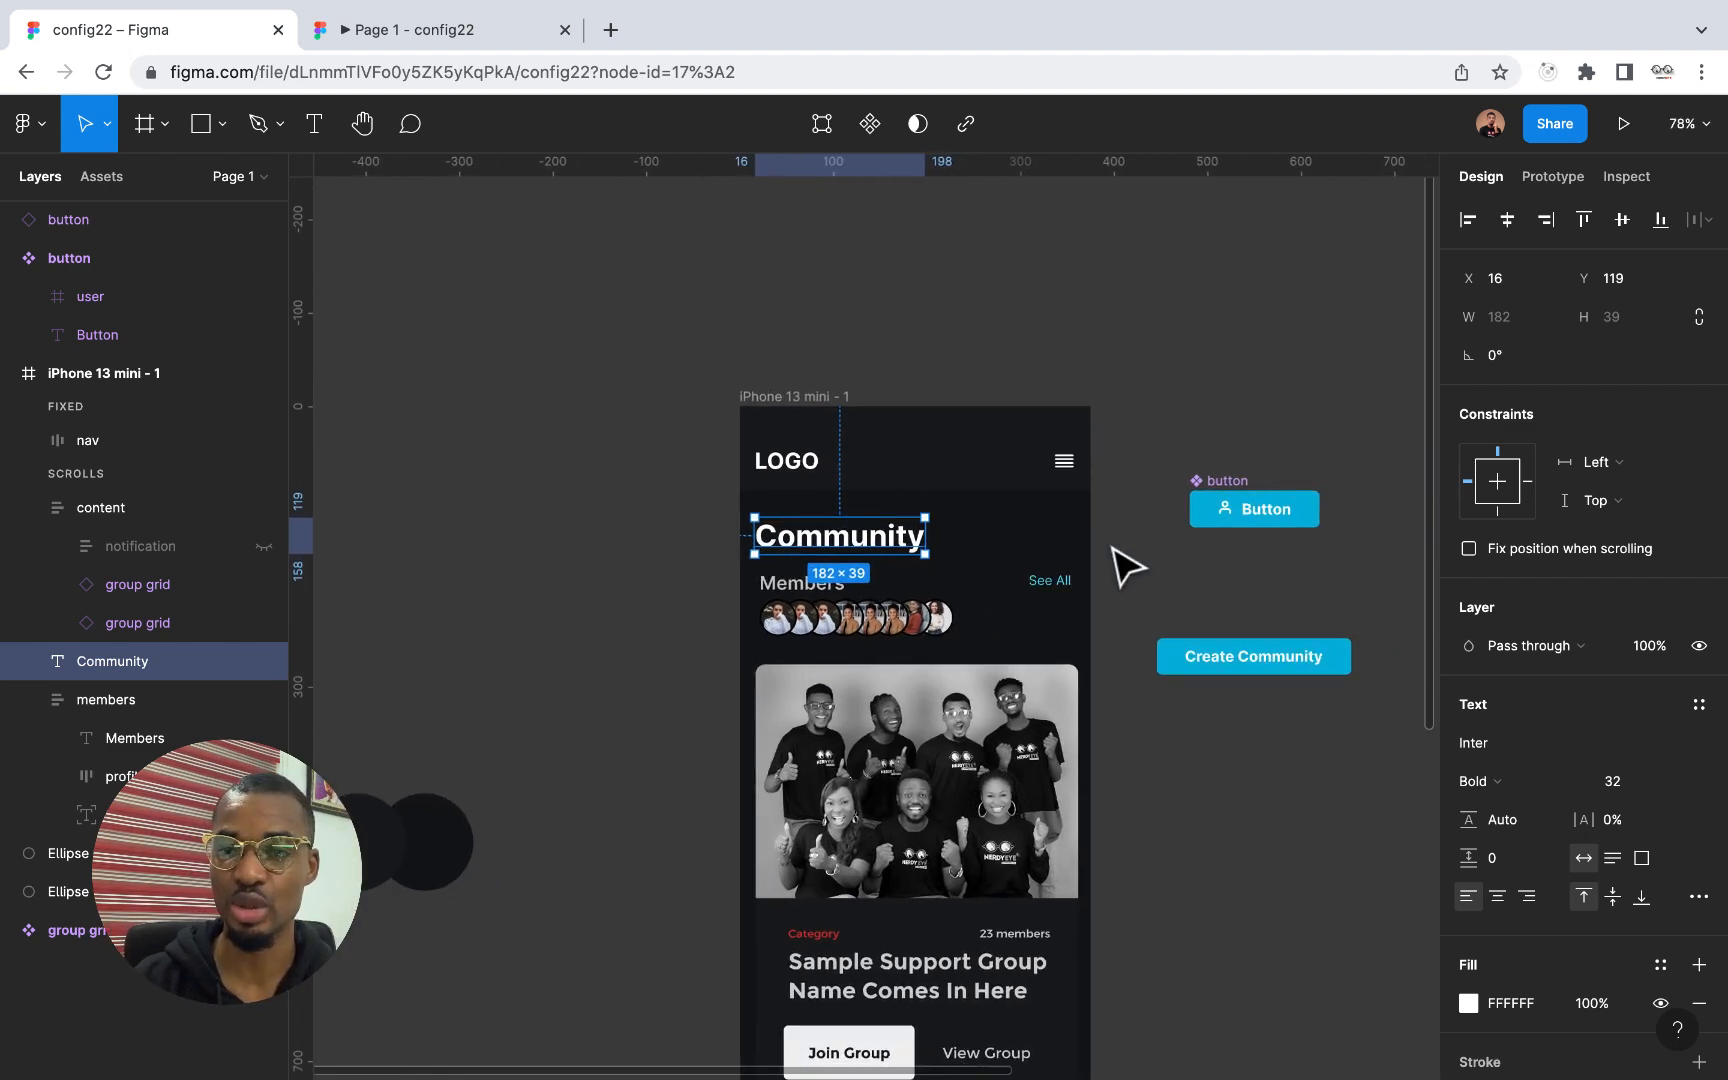
scroll(1122, 563, "right", 4)
scroll(1122, 563, "down", 1)
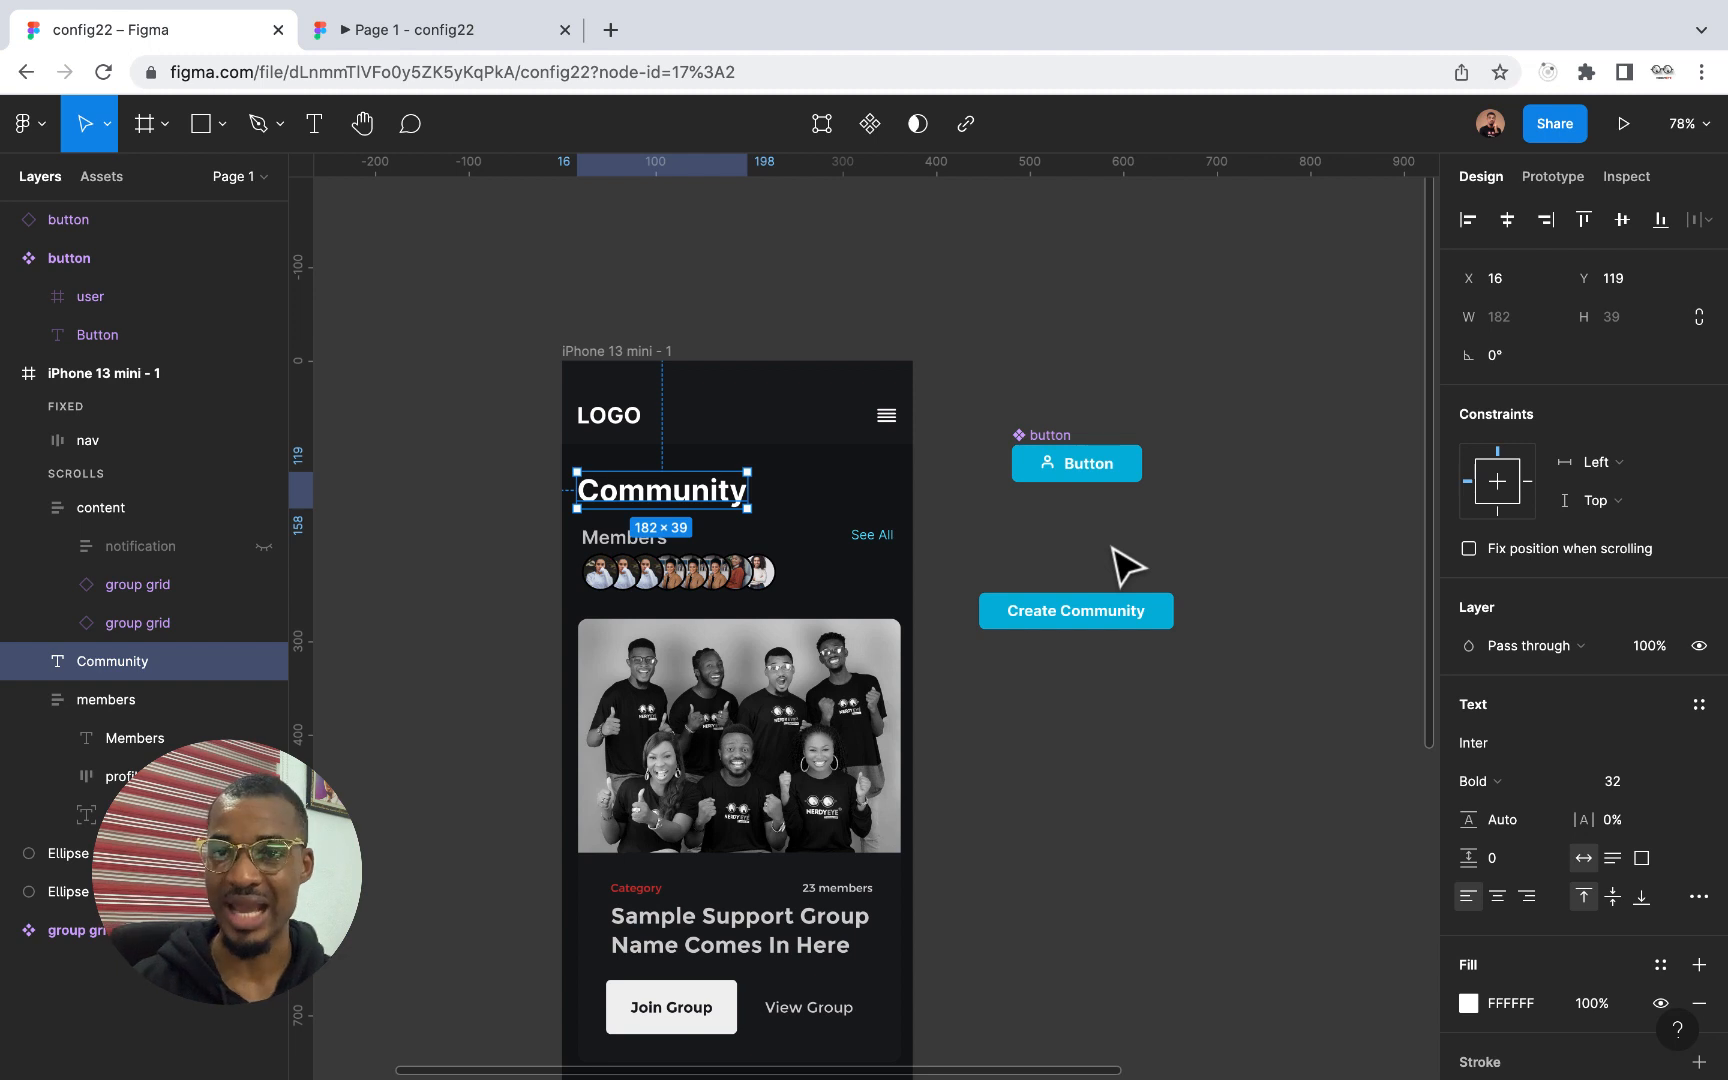
mouse_move(1490, 145)
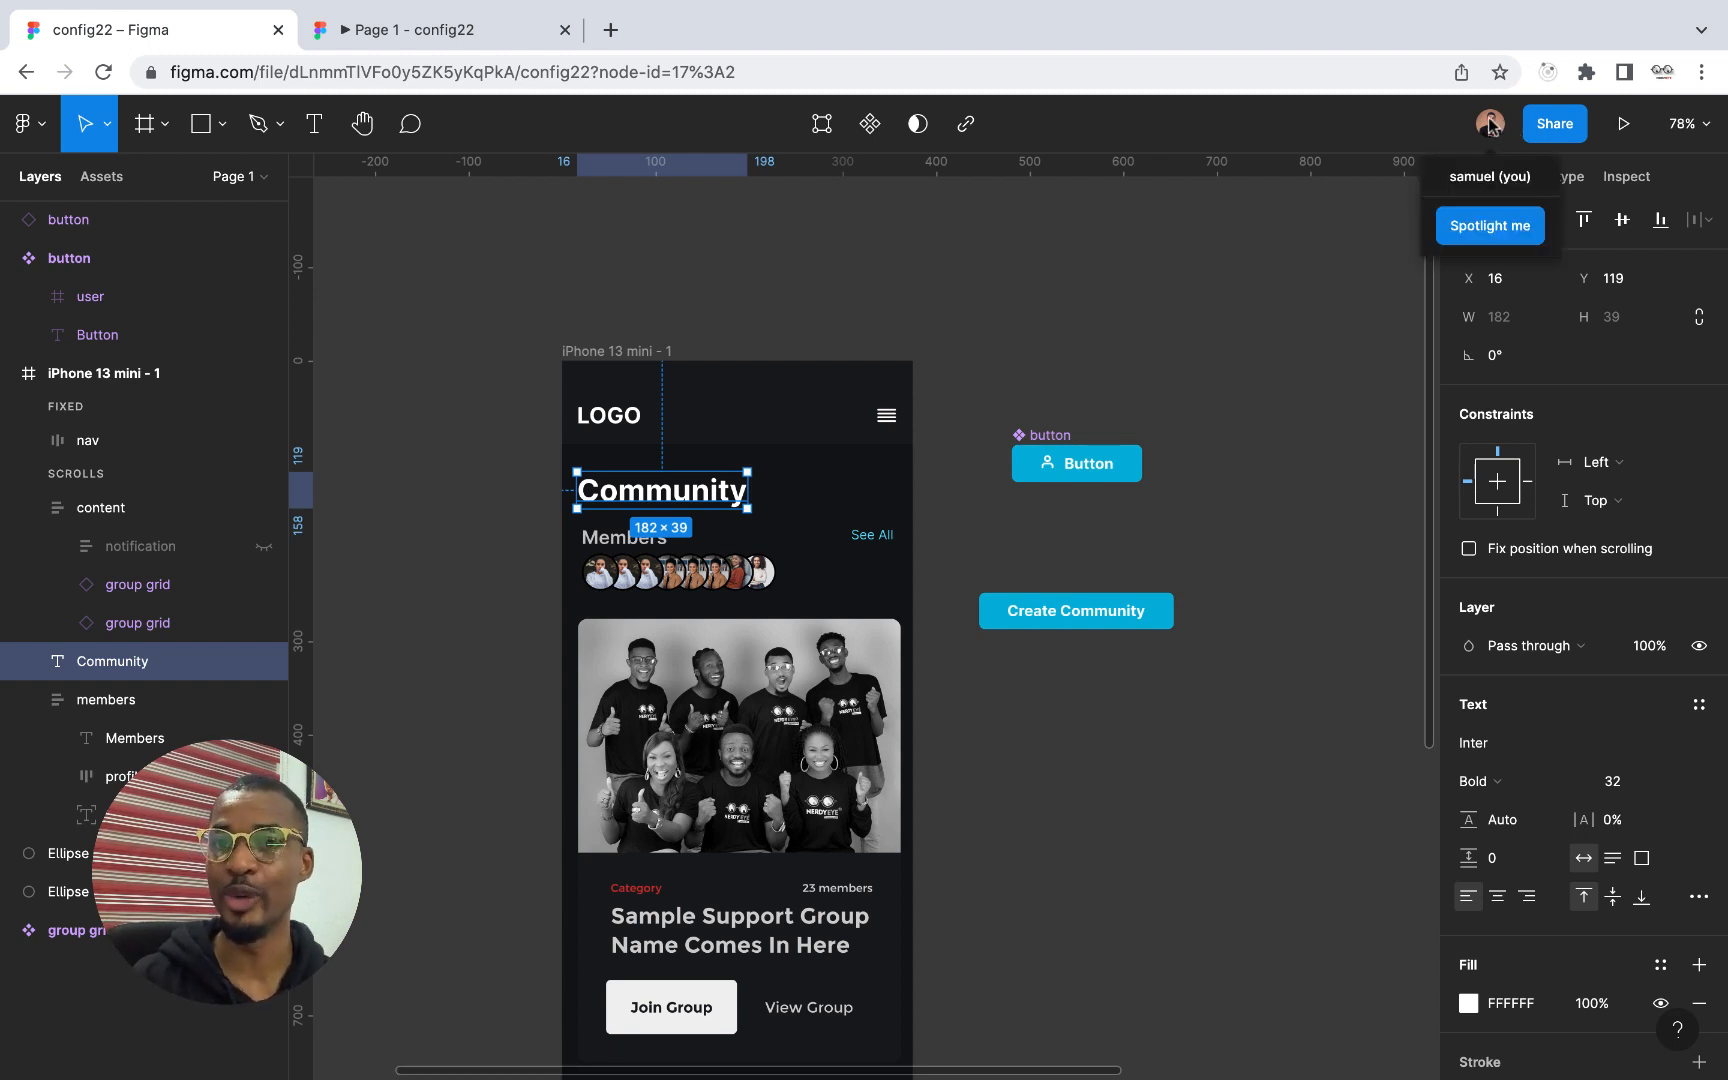
left_click(1476, 239)
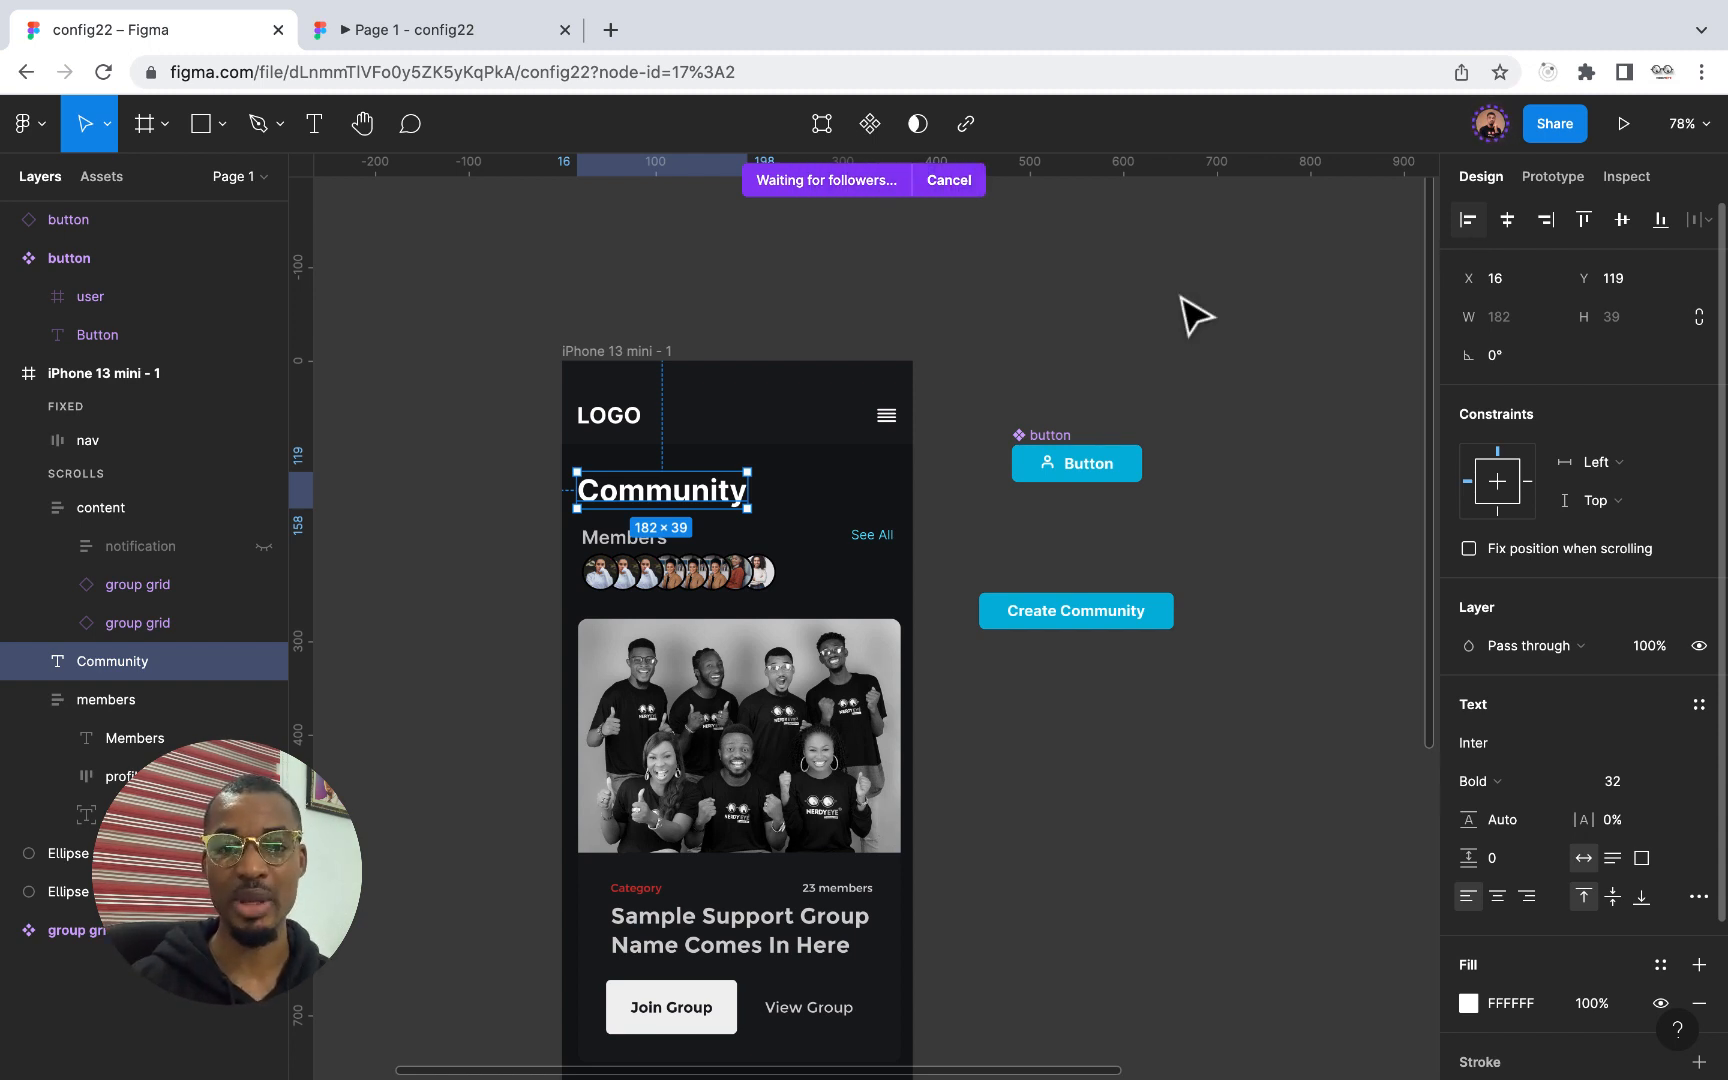
scroll(1190, 310, "down", 3)
scroll(1190, 310, "left", 3)
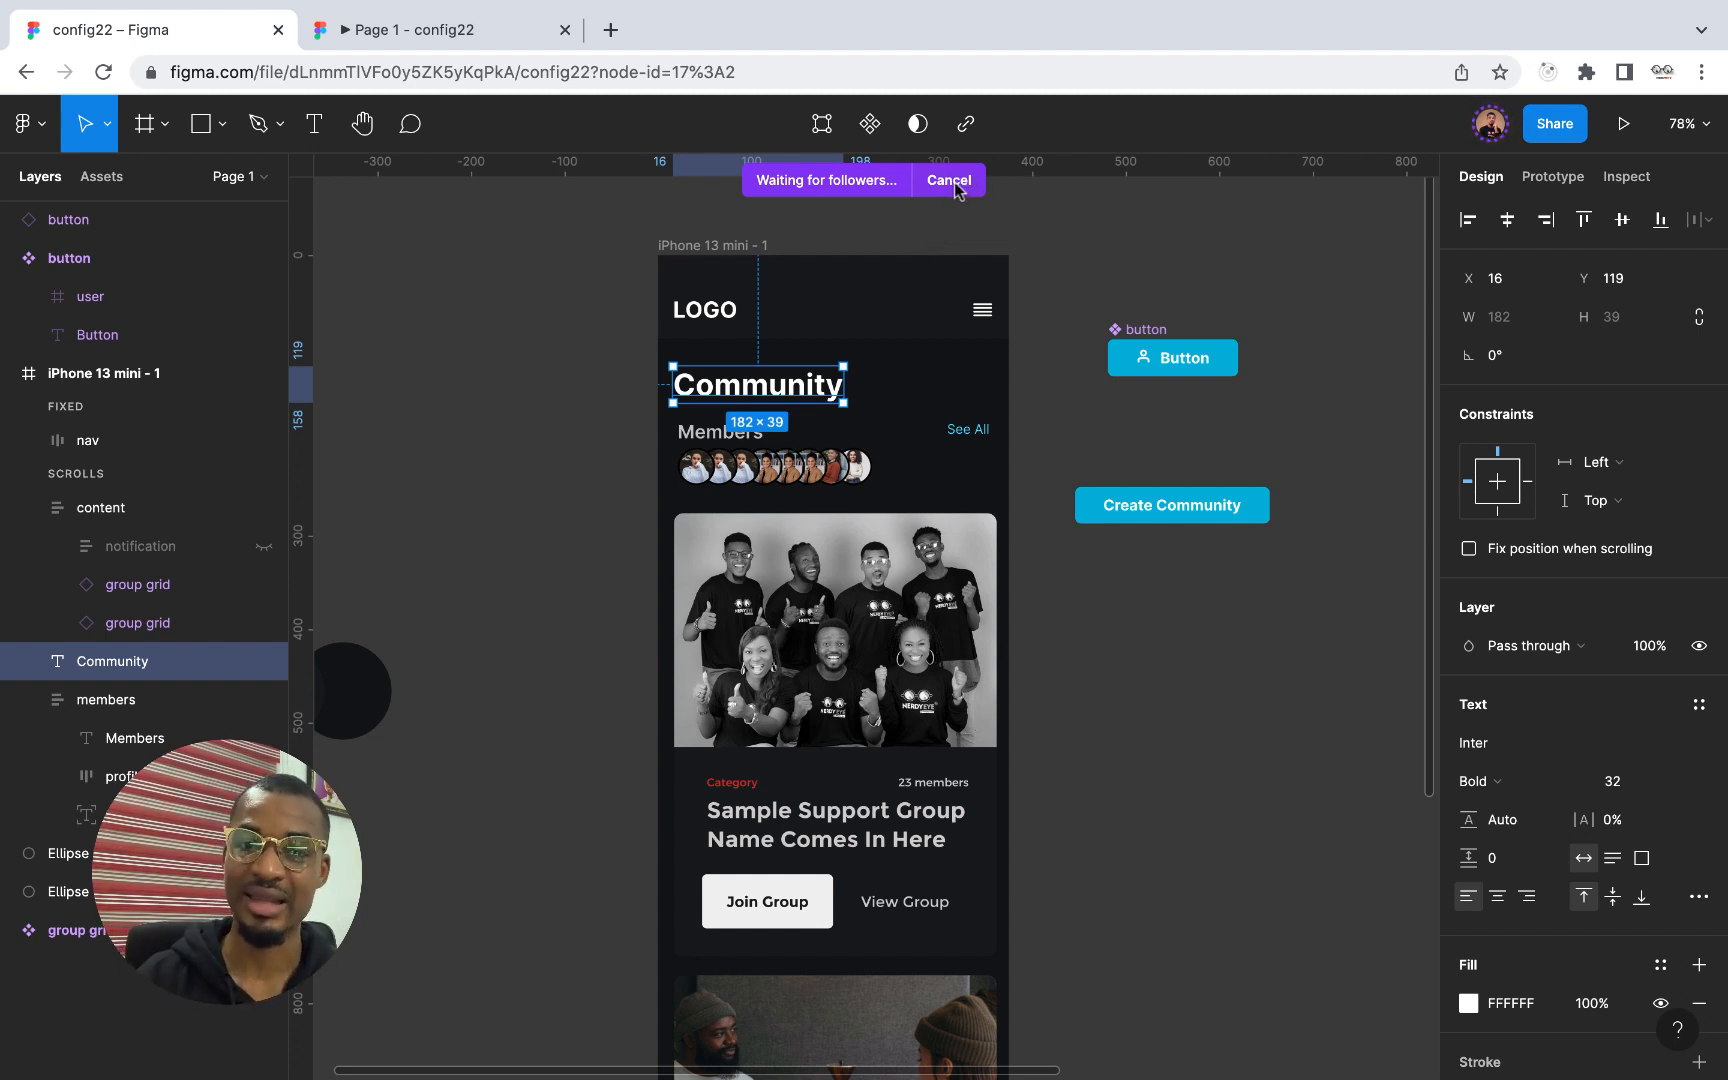
left_click(951, 182)
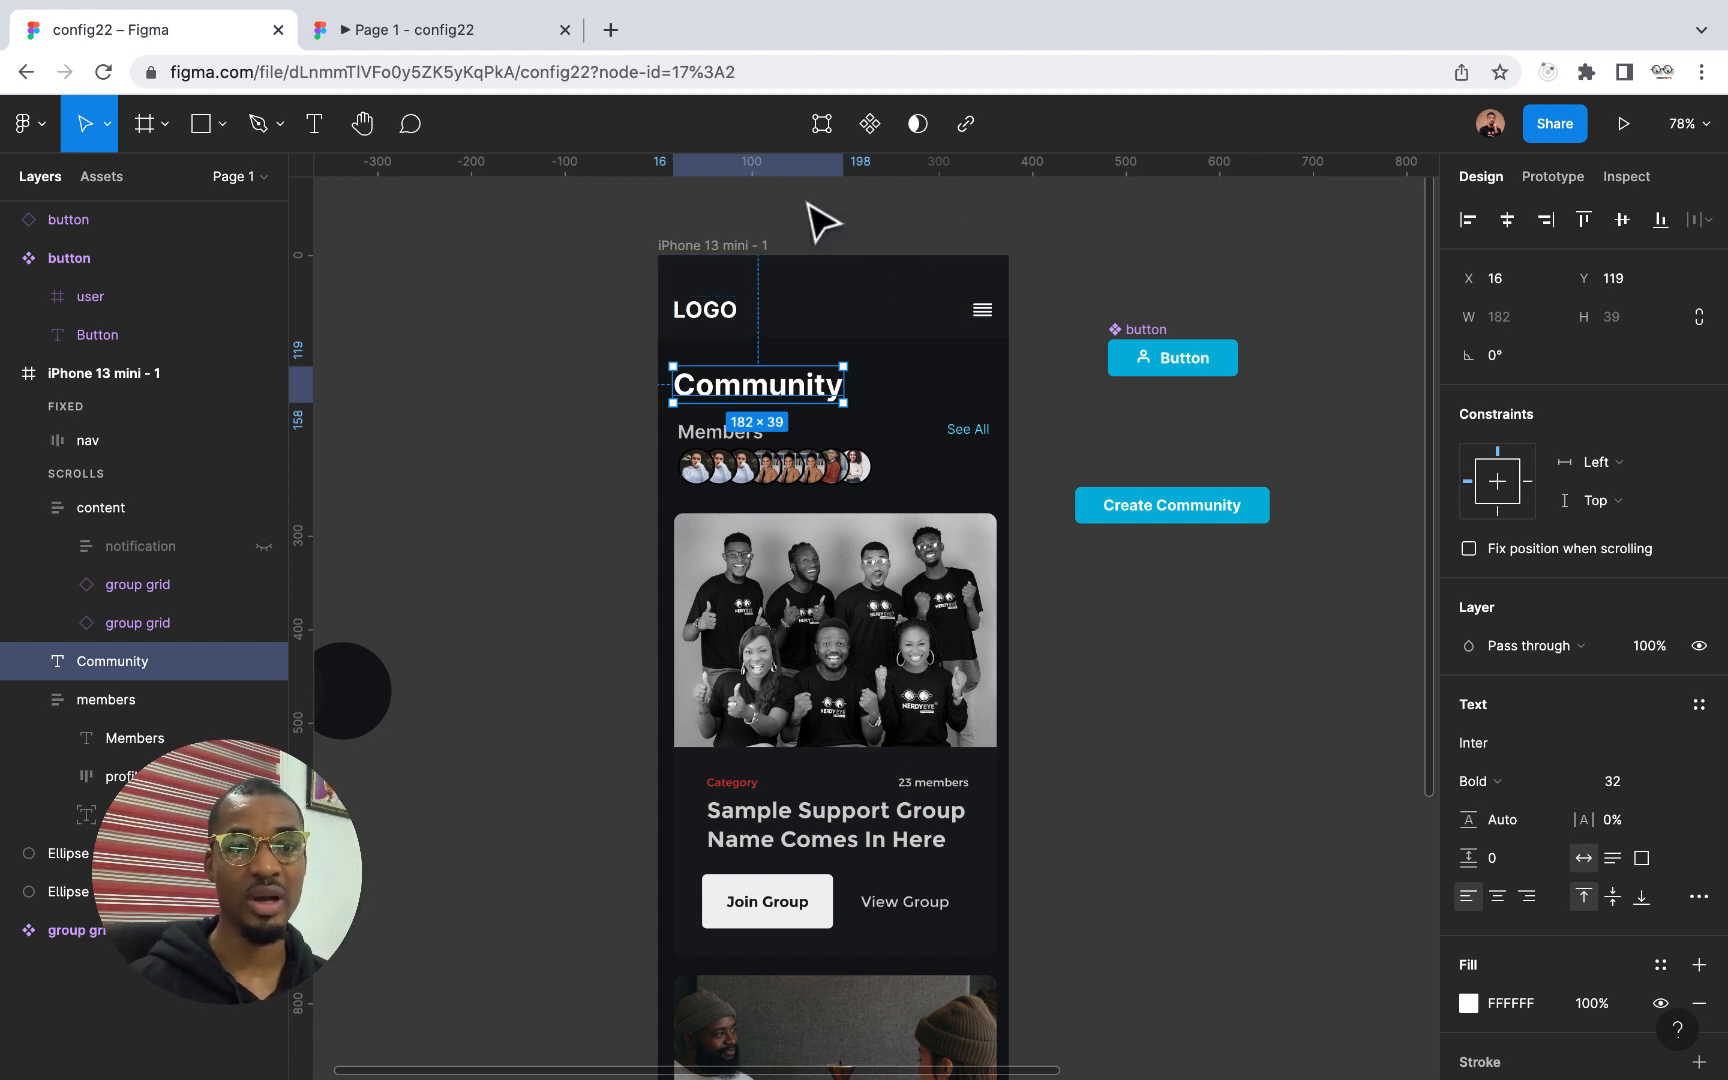
Clear the selection and add the config22 file to the favorites
scroll(845, 294, "up", 2)
left_click(912, 287)
scroll(910, 290, "up", 2)
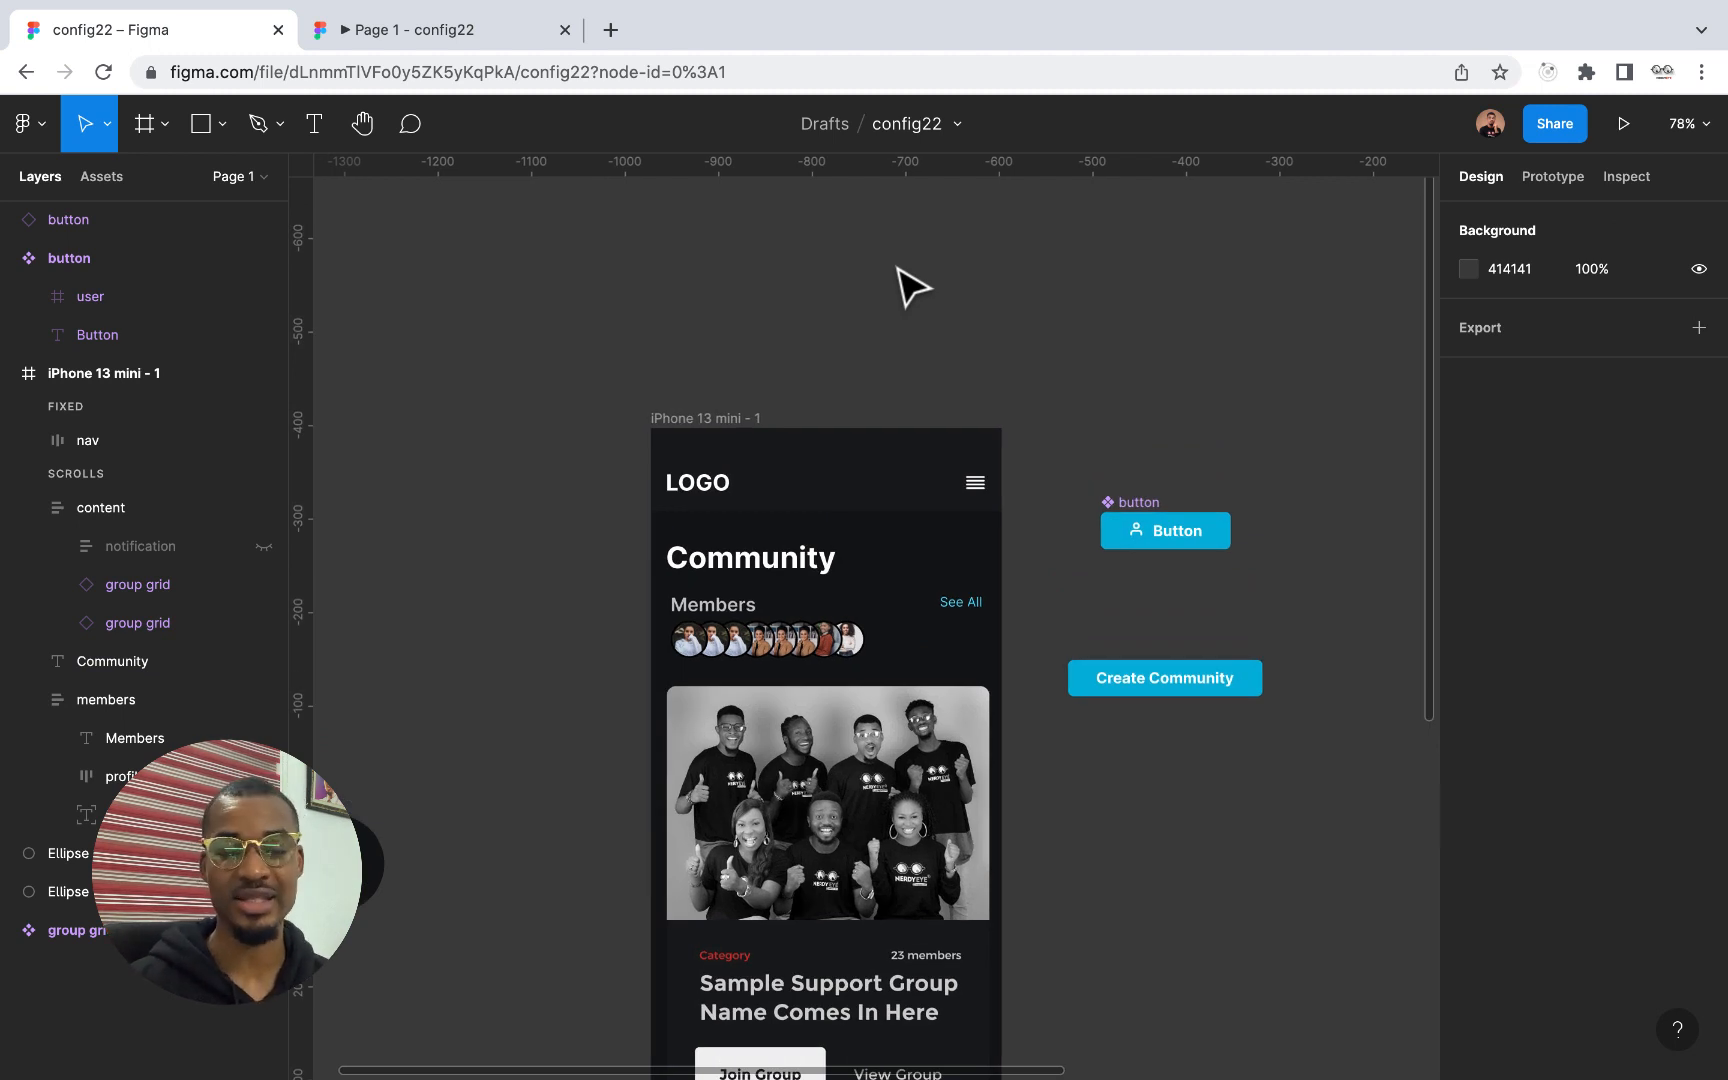
left_click(957, 124)
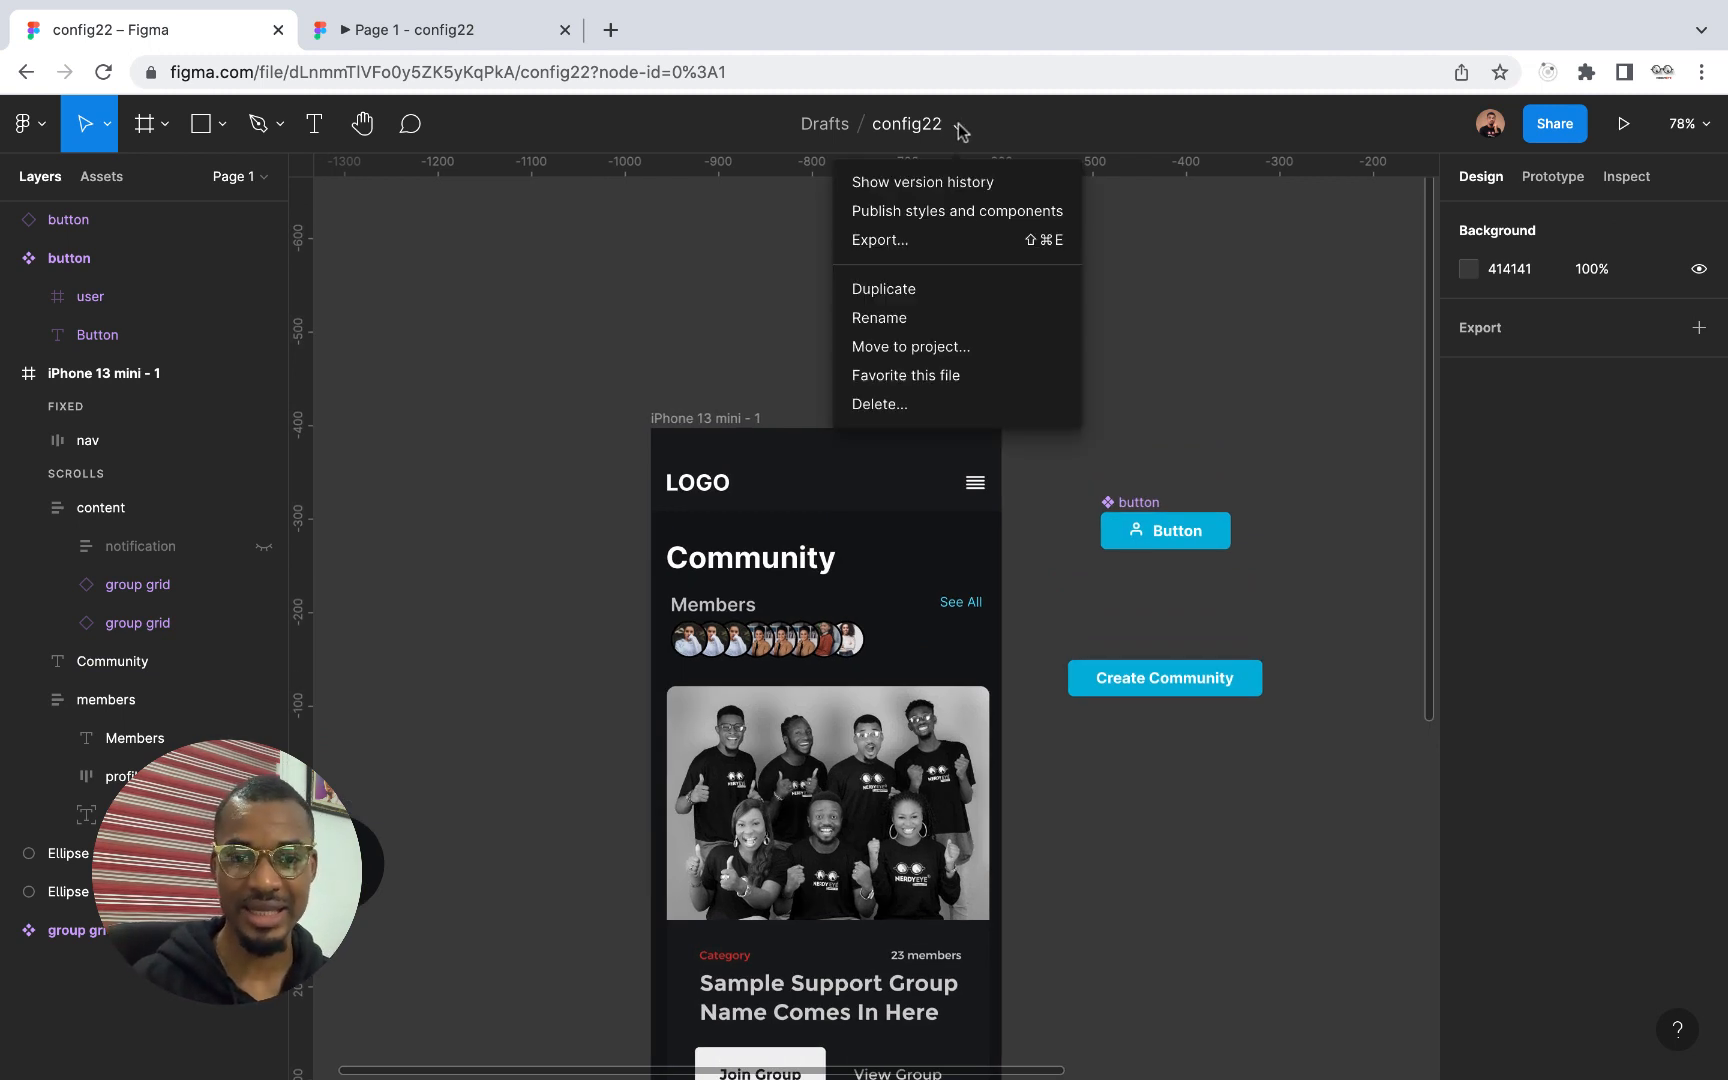
left_click(942, 376)
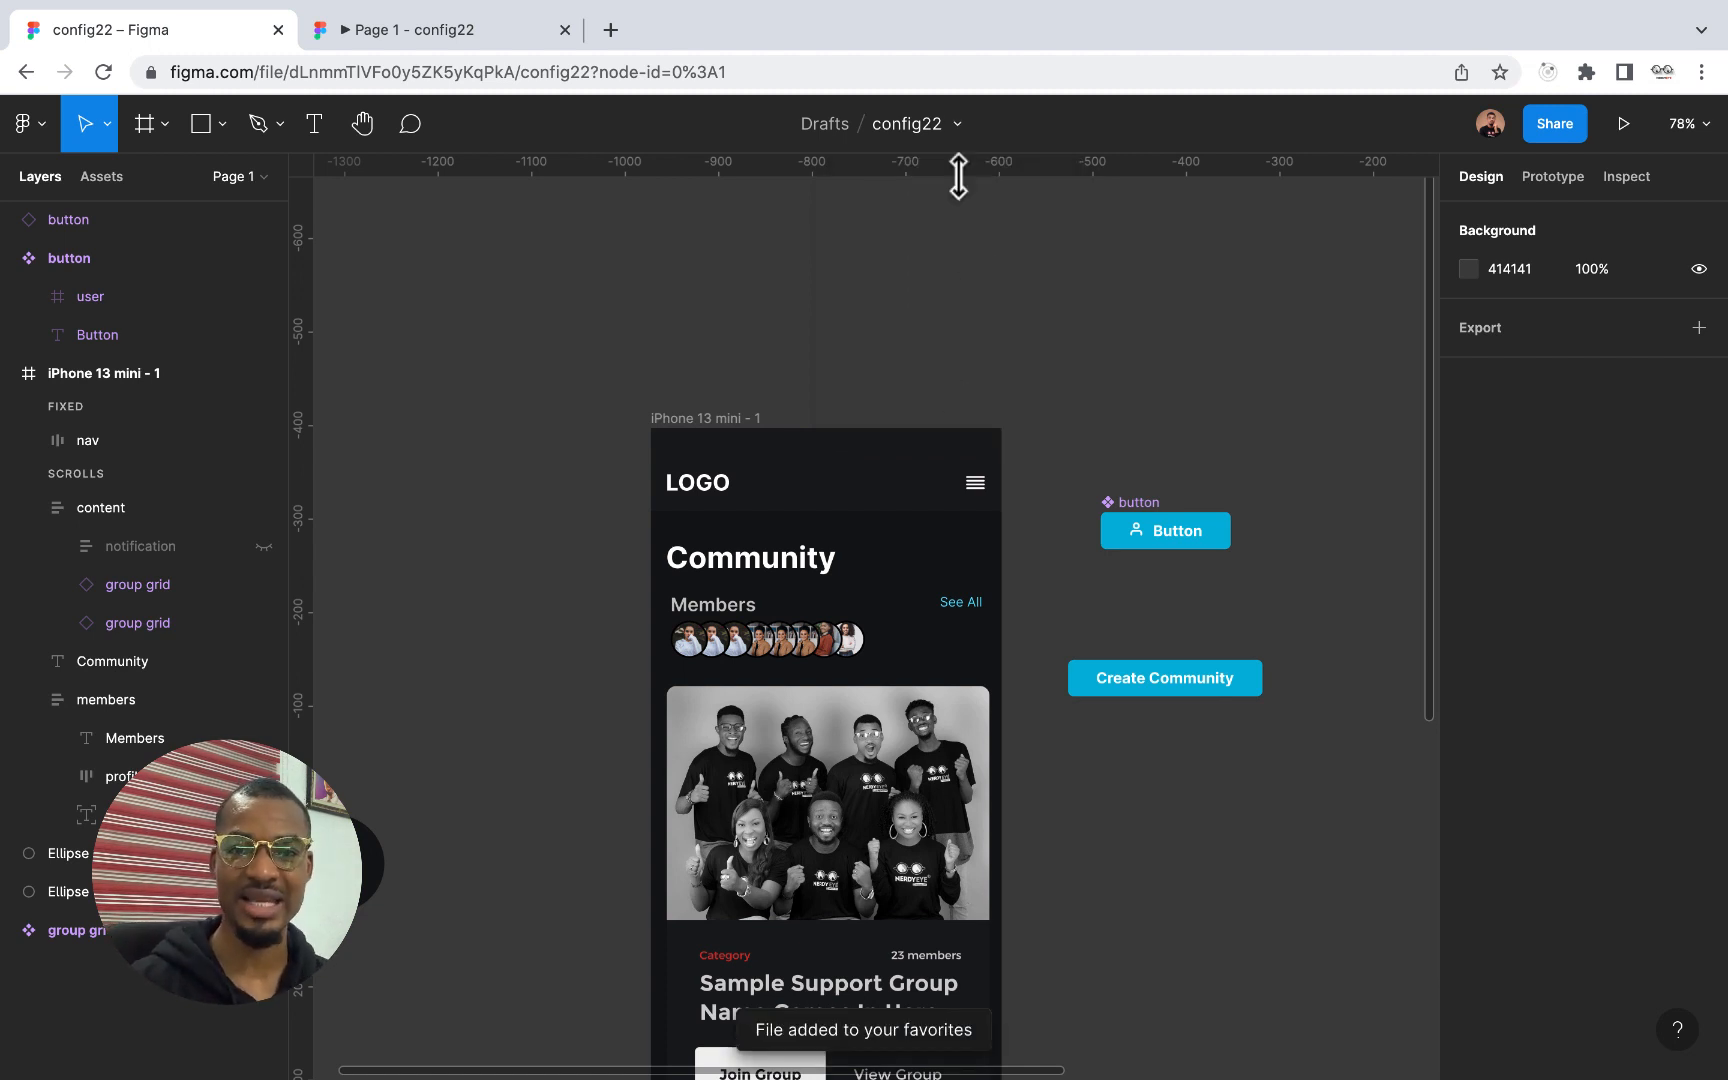
Remove the config22 file from the favorites and favorite it again
left_click(957, 127)
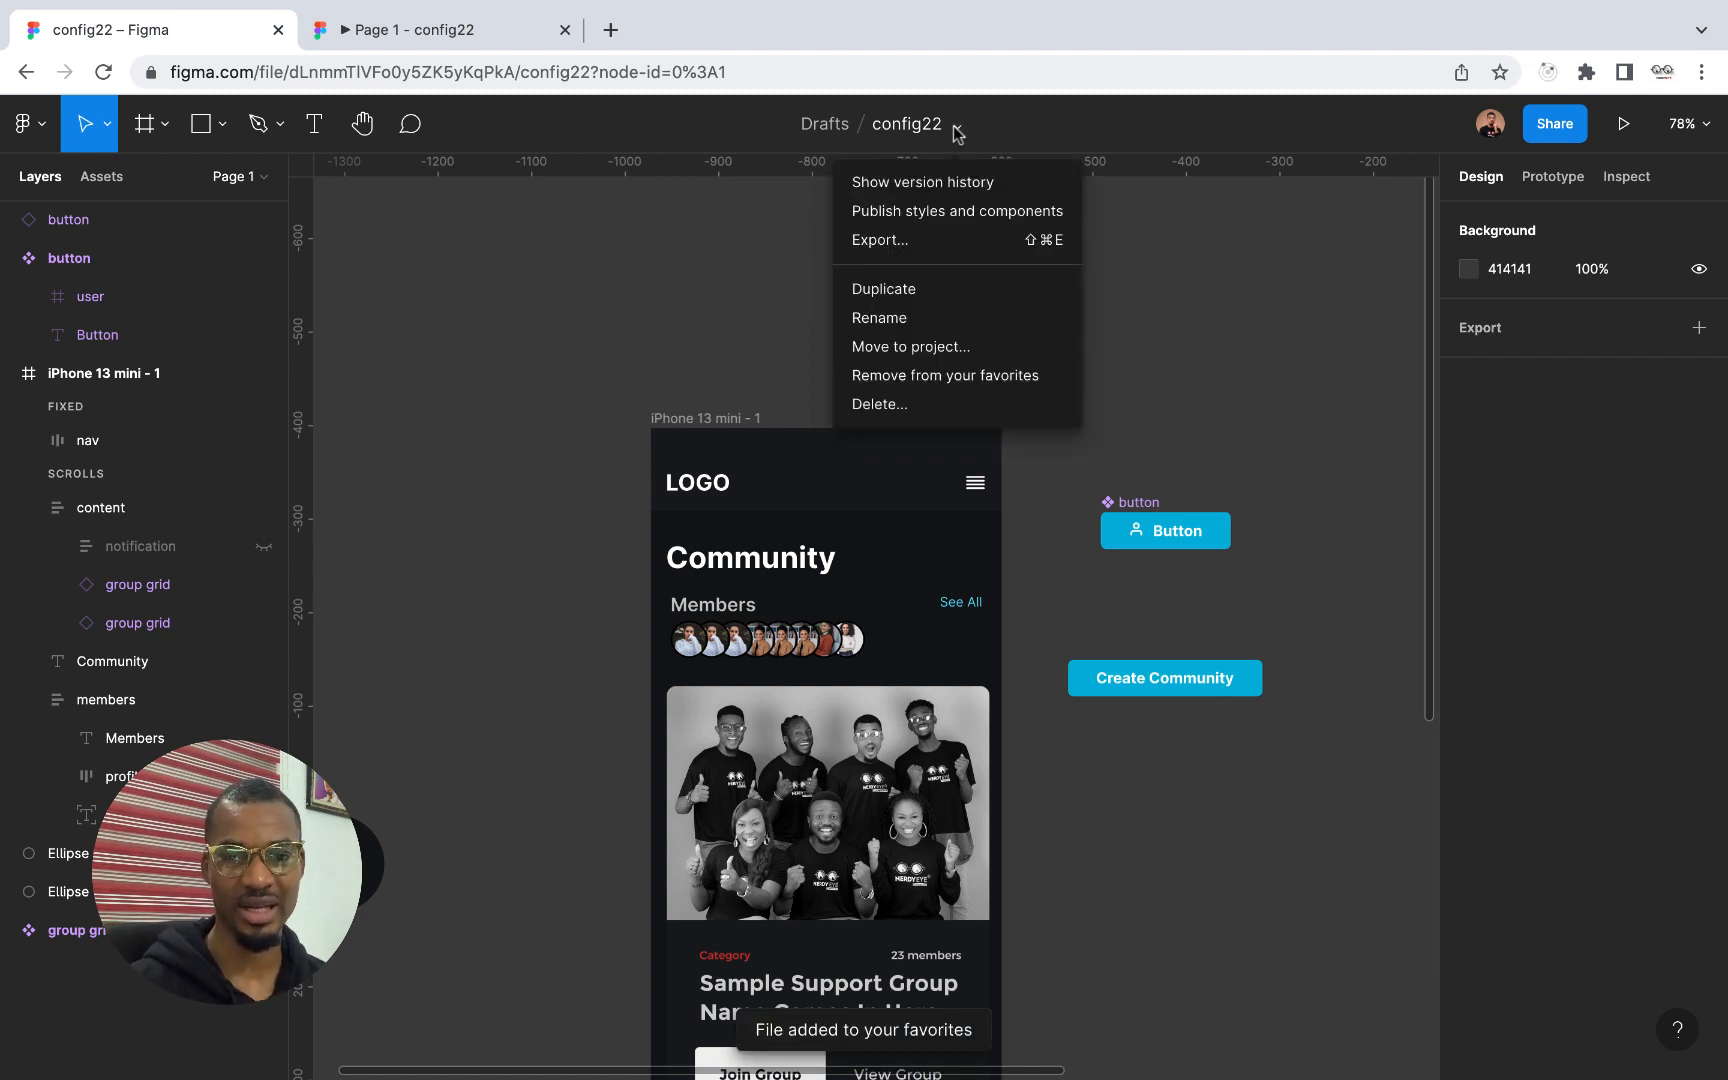
left_click(946, 379)
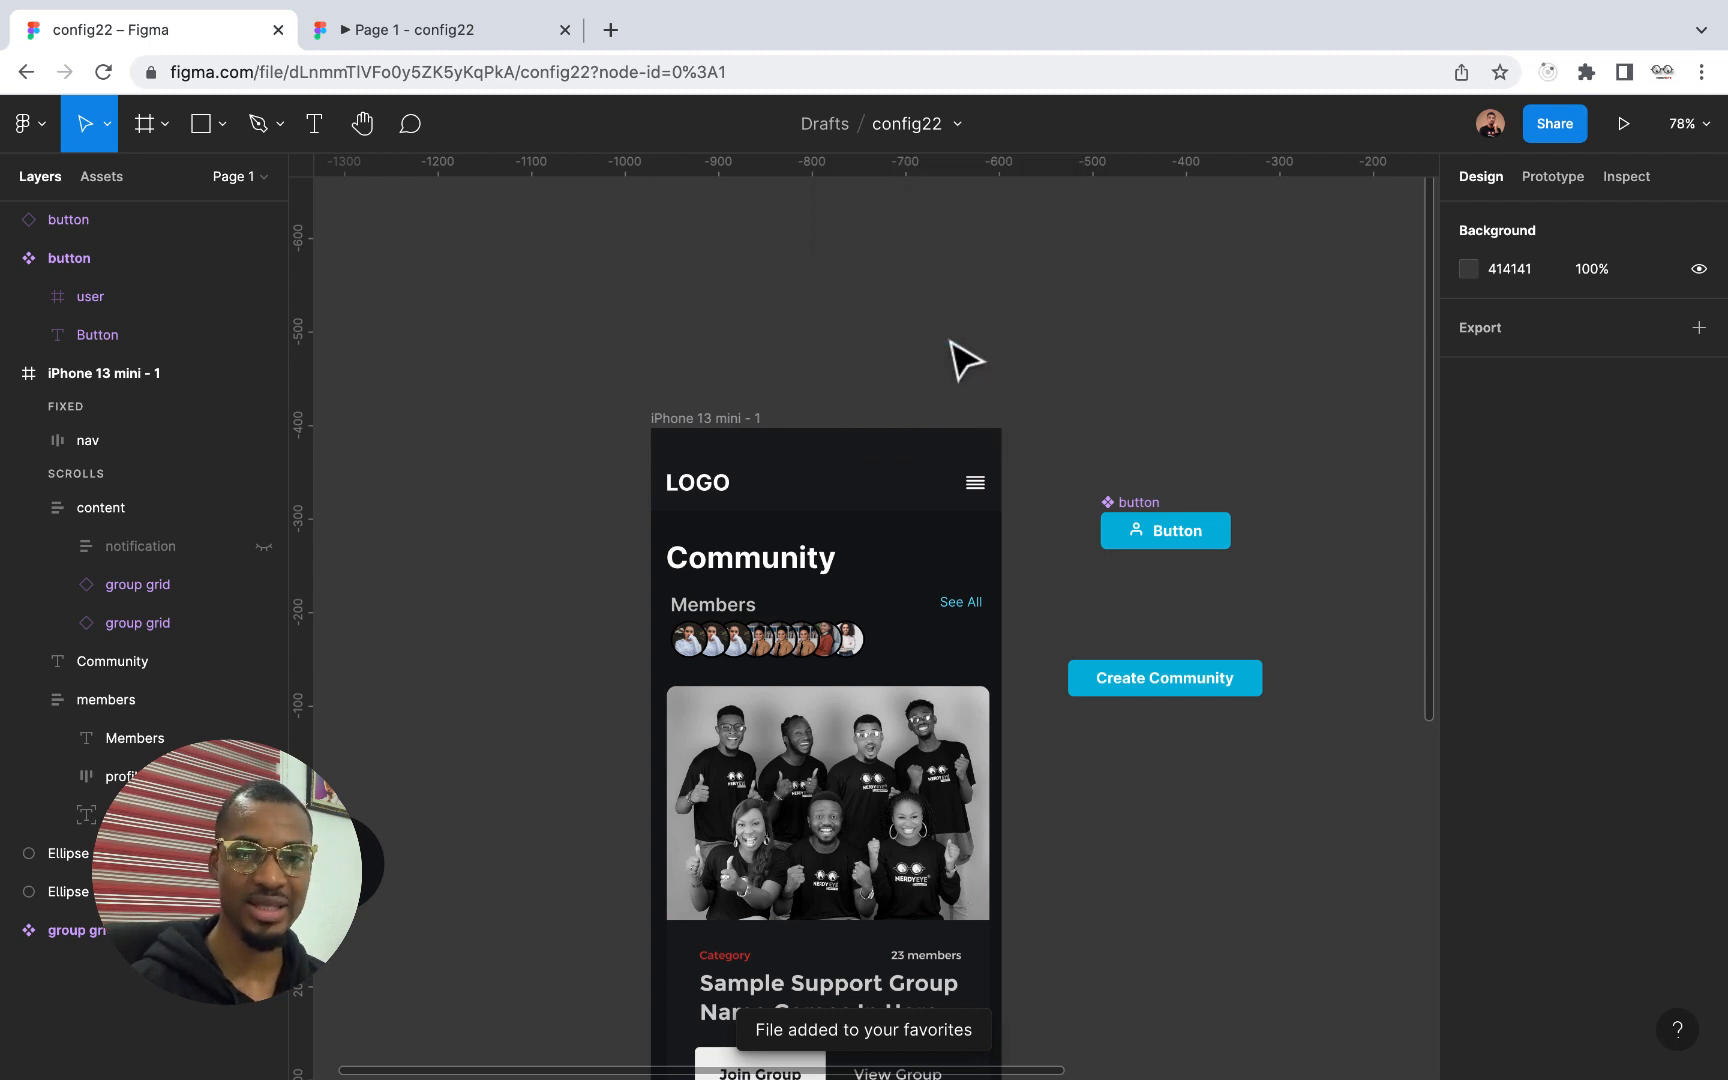
left_click(955, 126)
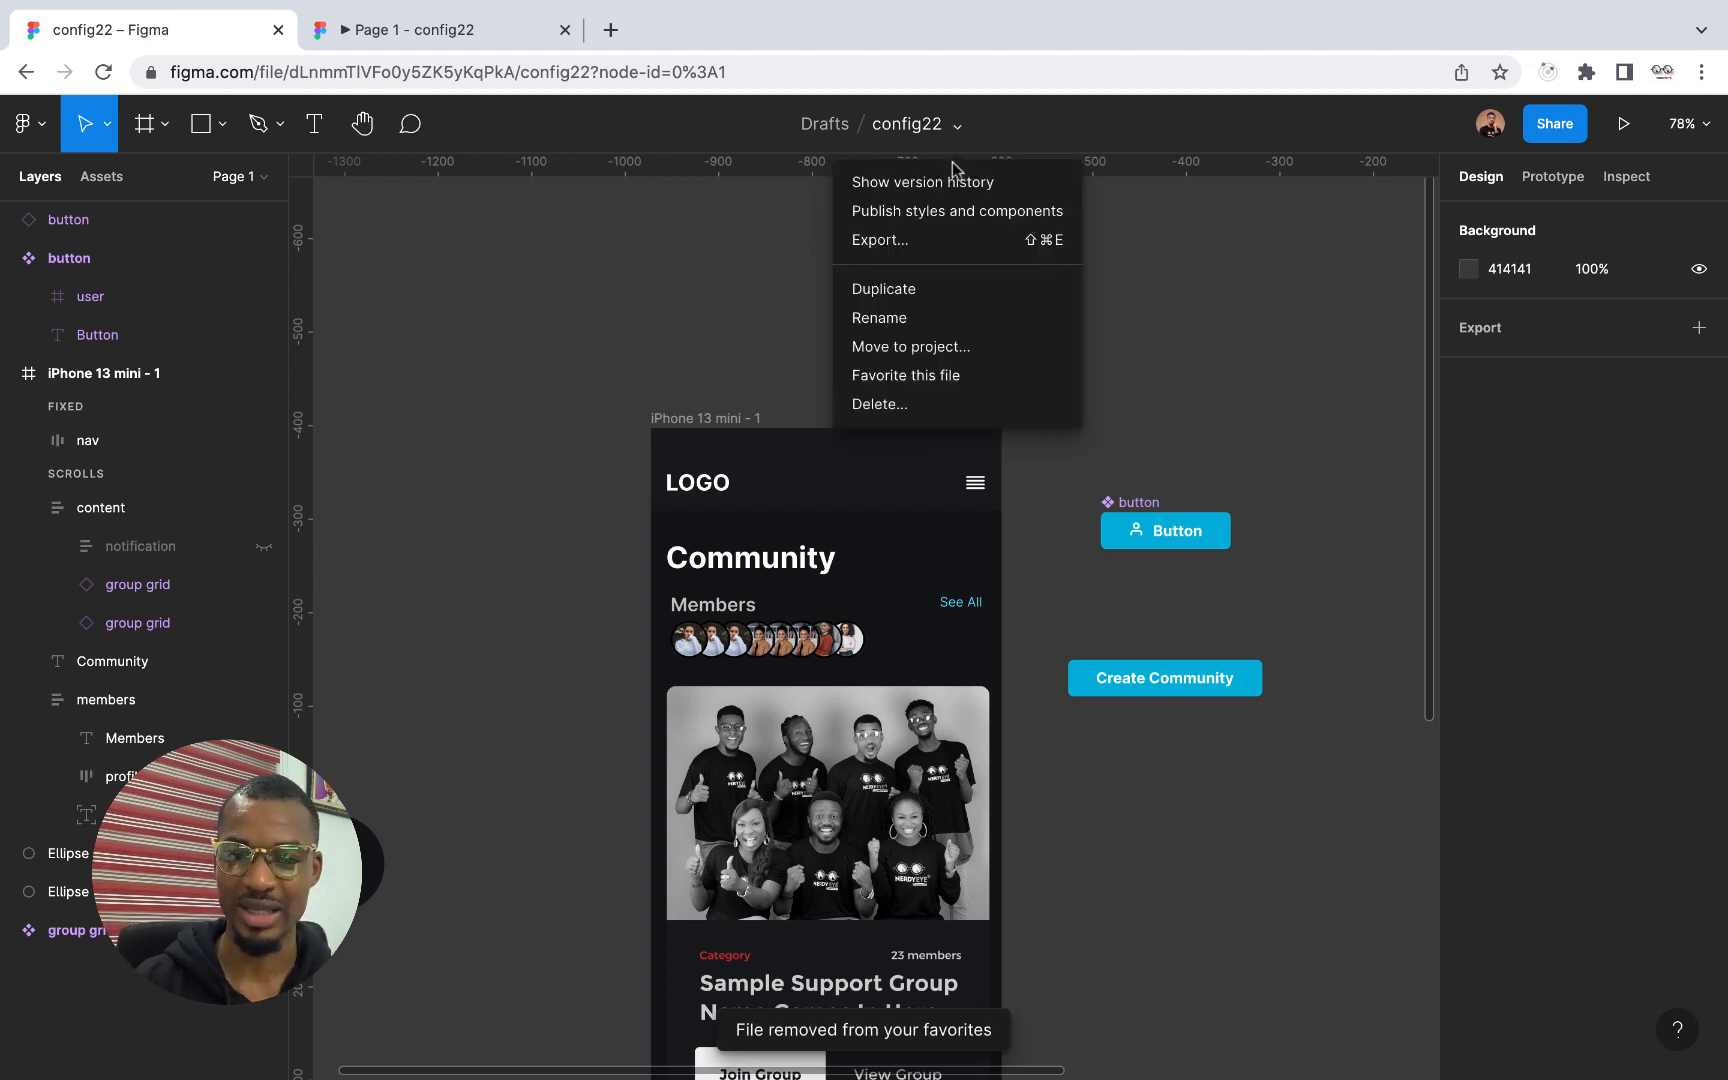
left_click(946, 380)
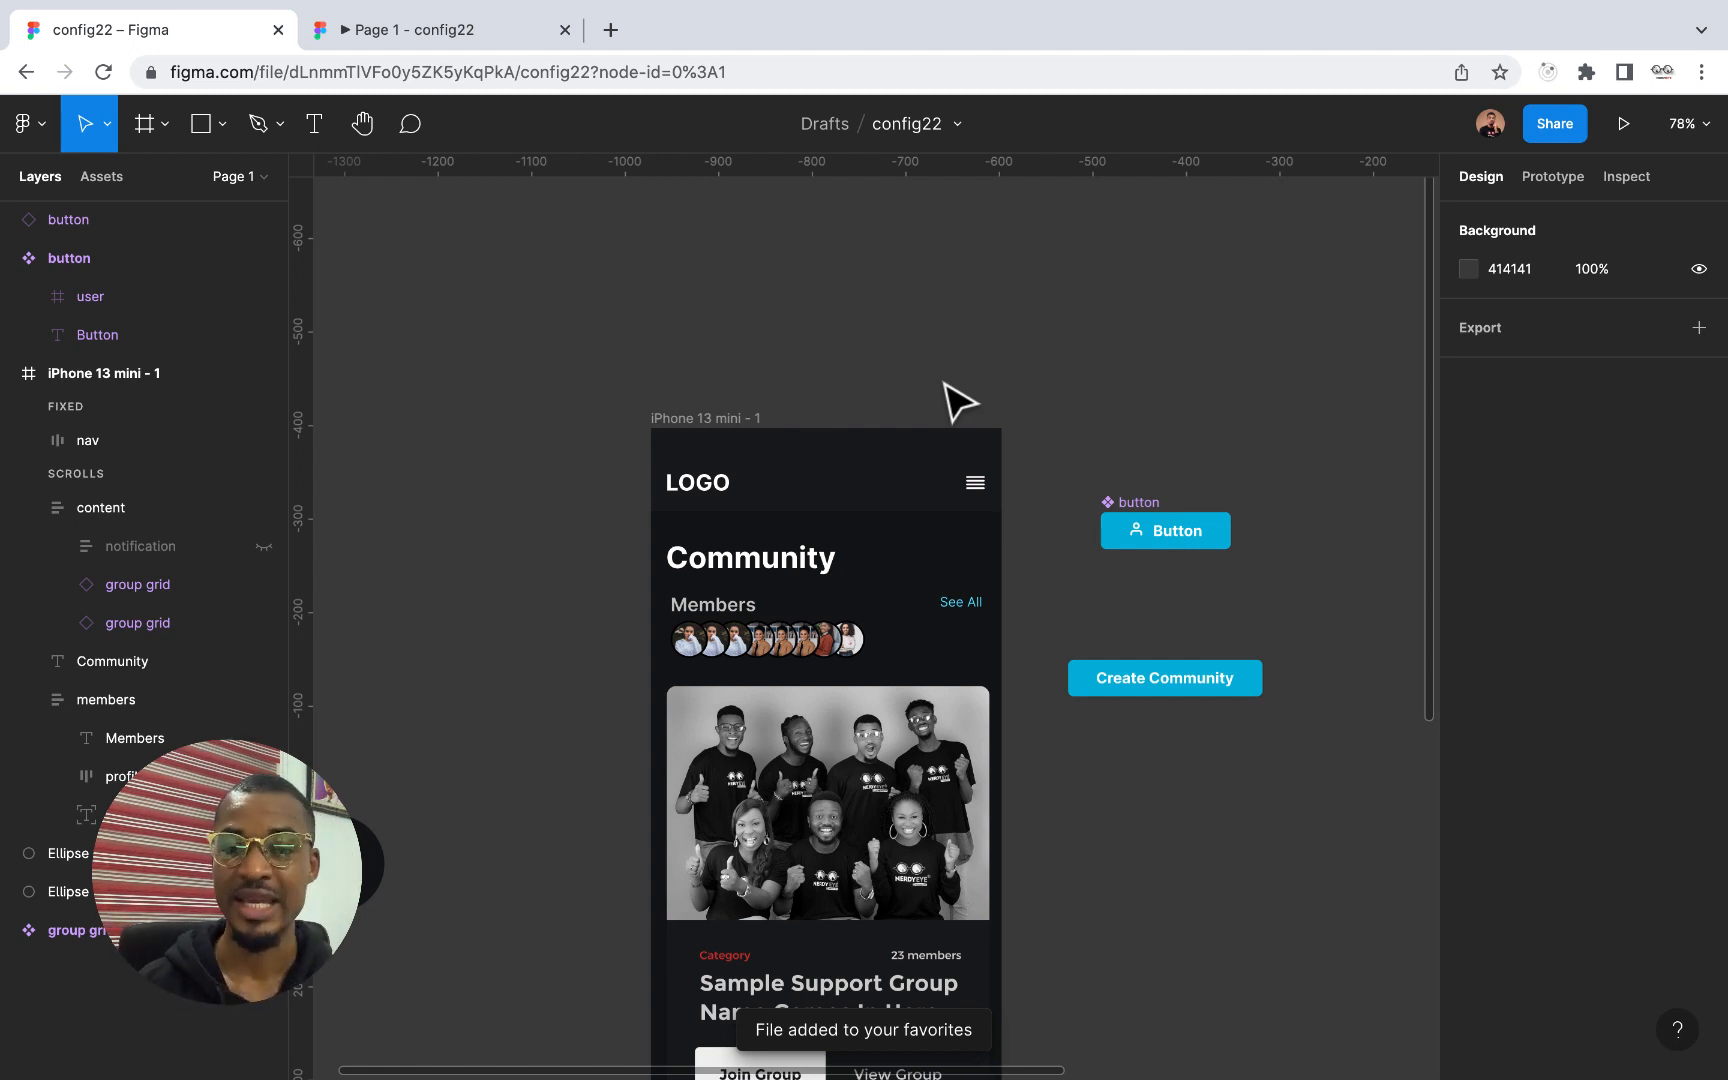
Move both buttons and the group grid component together to the empty canvas up and to the left of the iPhone 13 mini - 1 frame
scroll(945, 383, "down", 5)
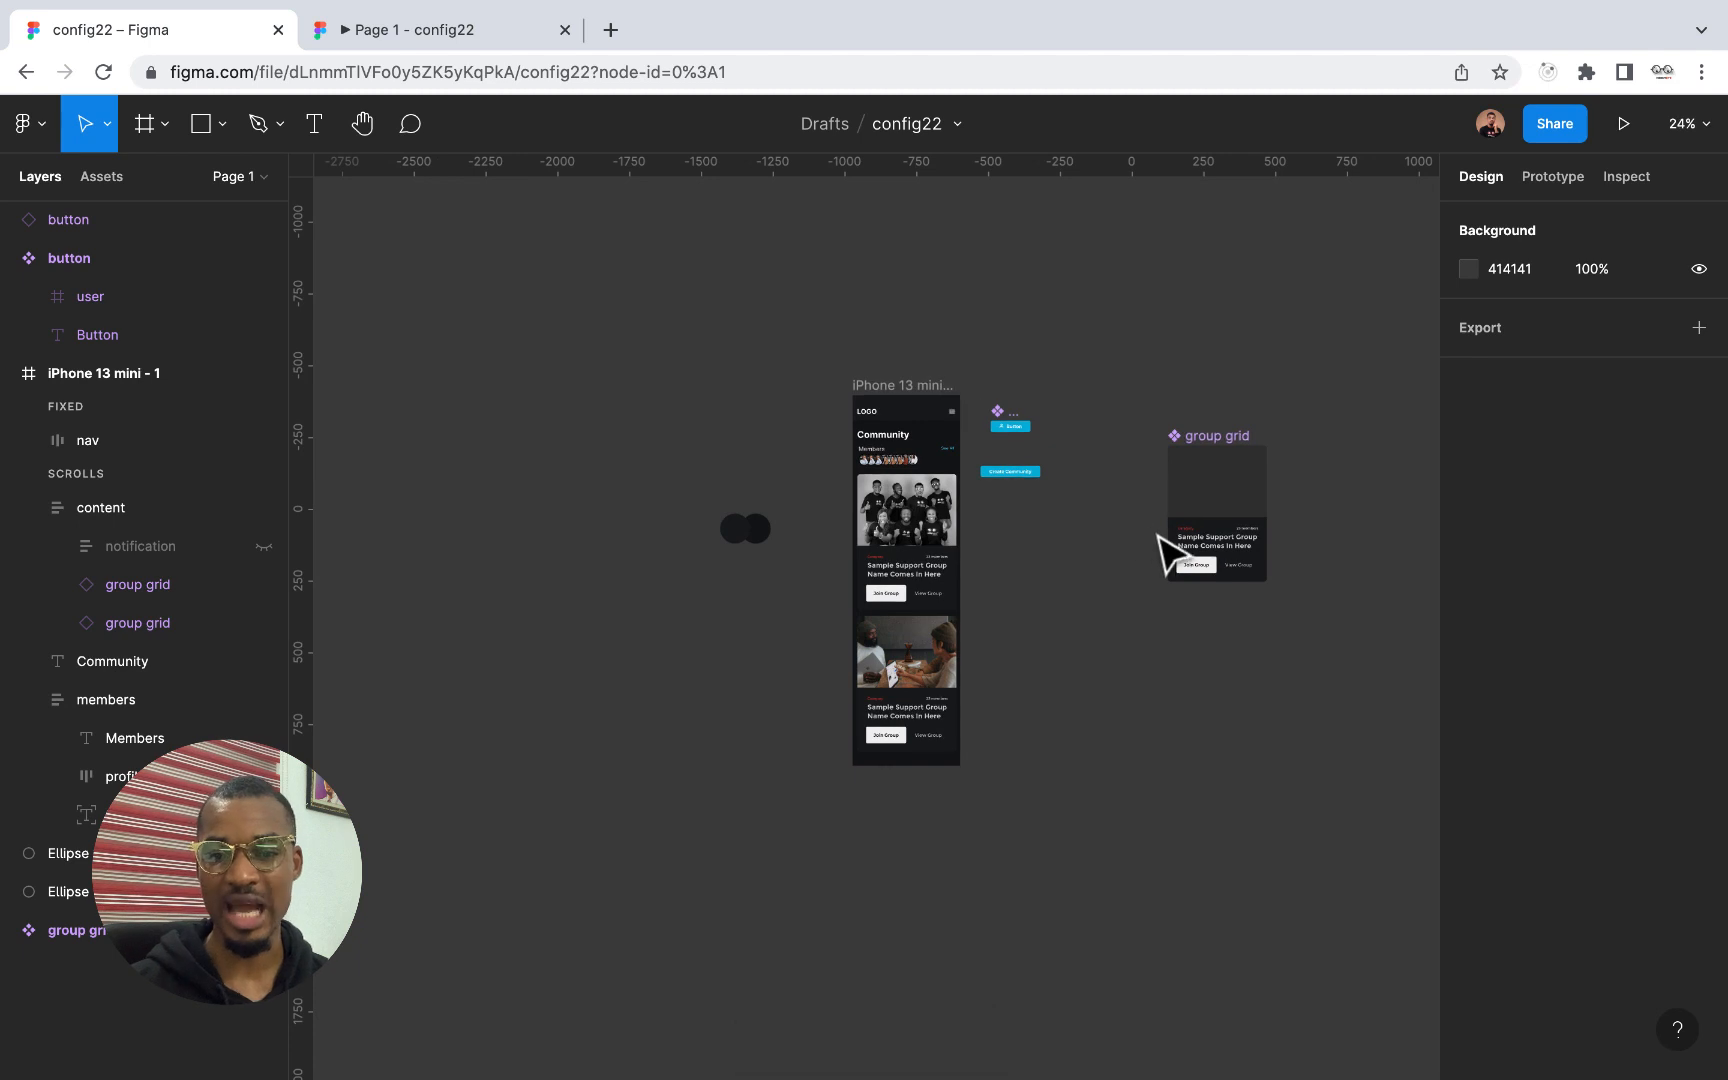
left_click_drag(1340, 643, 474, 301)
scroll(815, 438, "right", 2)
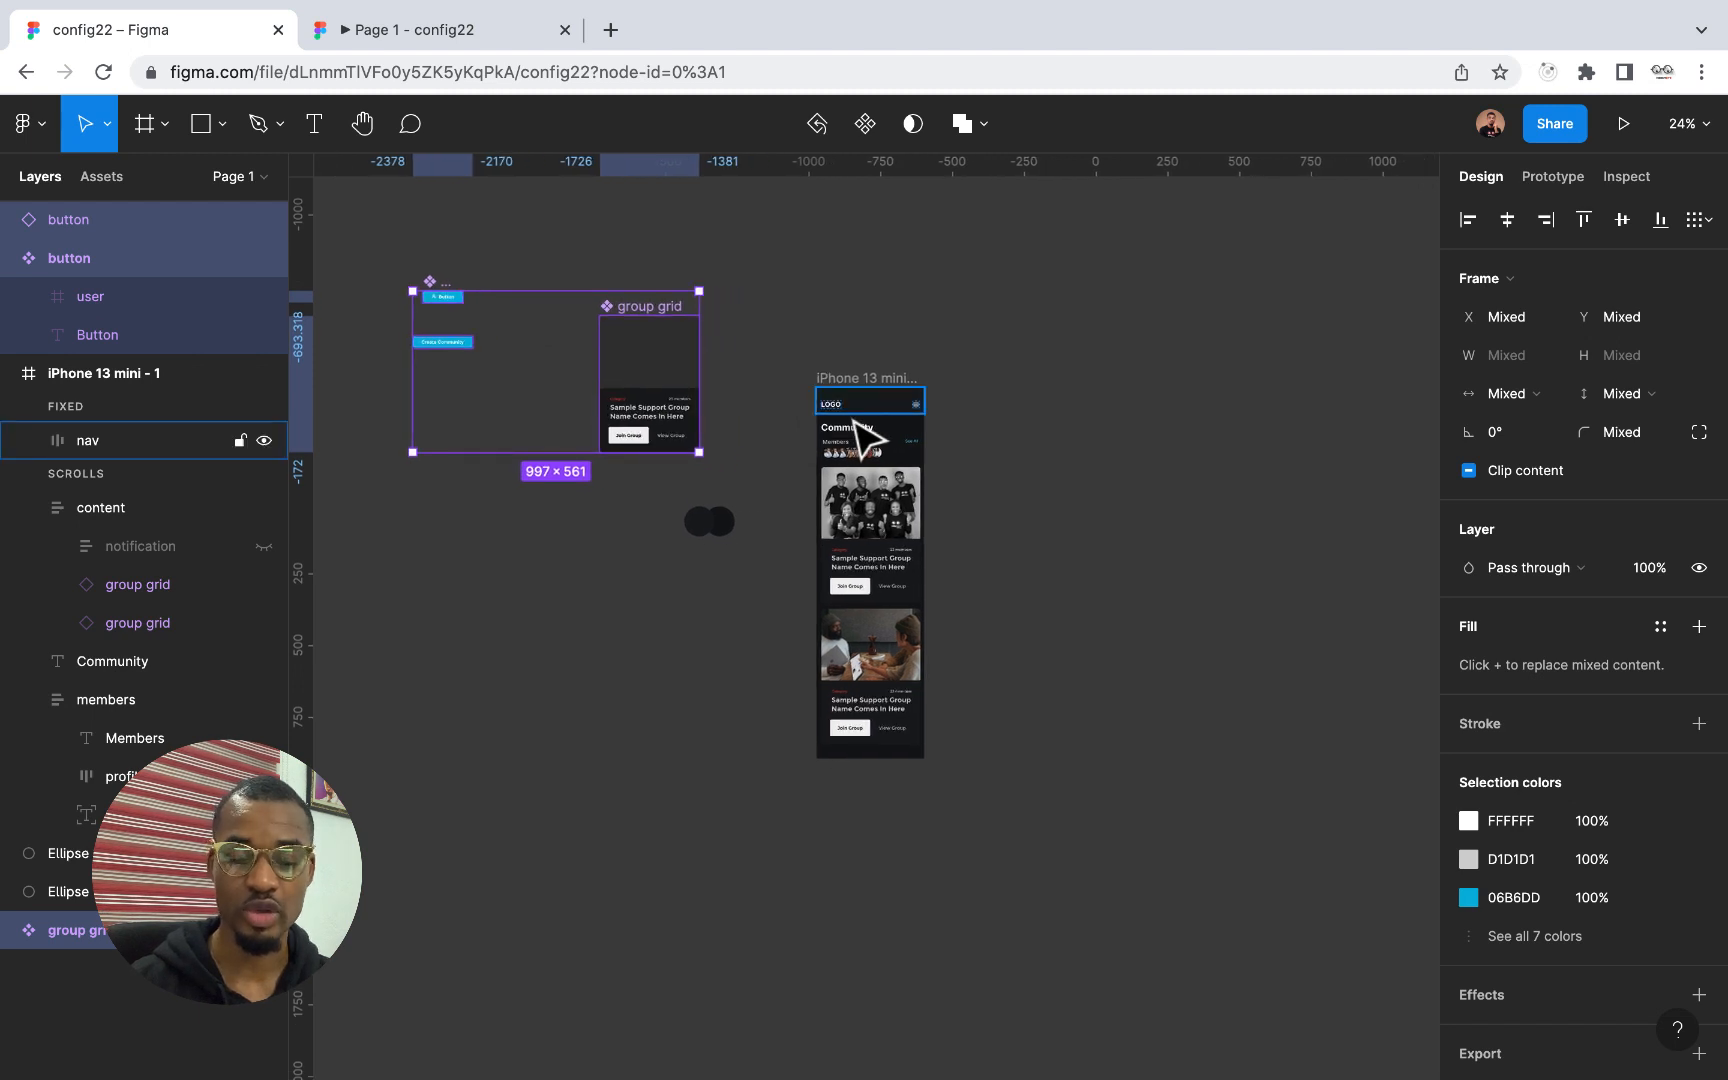
View the Community screen in the prototype preview and return to the design file
scroll(868, 440, "up", 5)
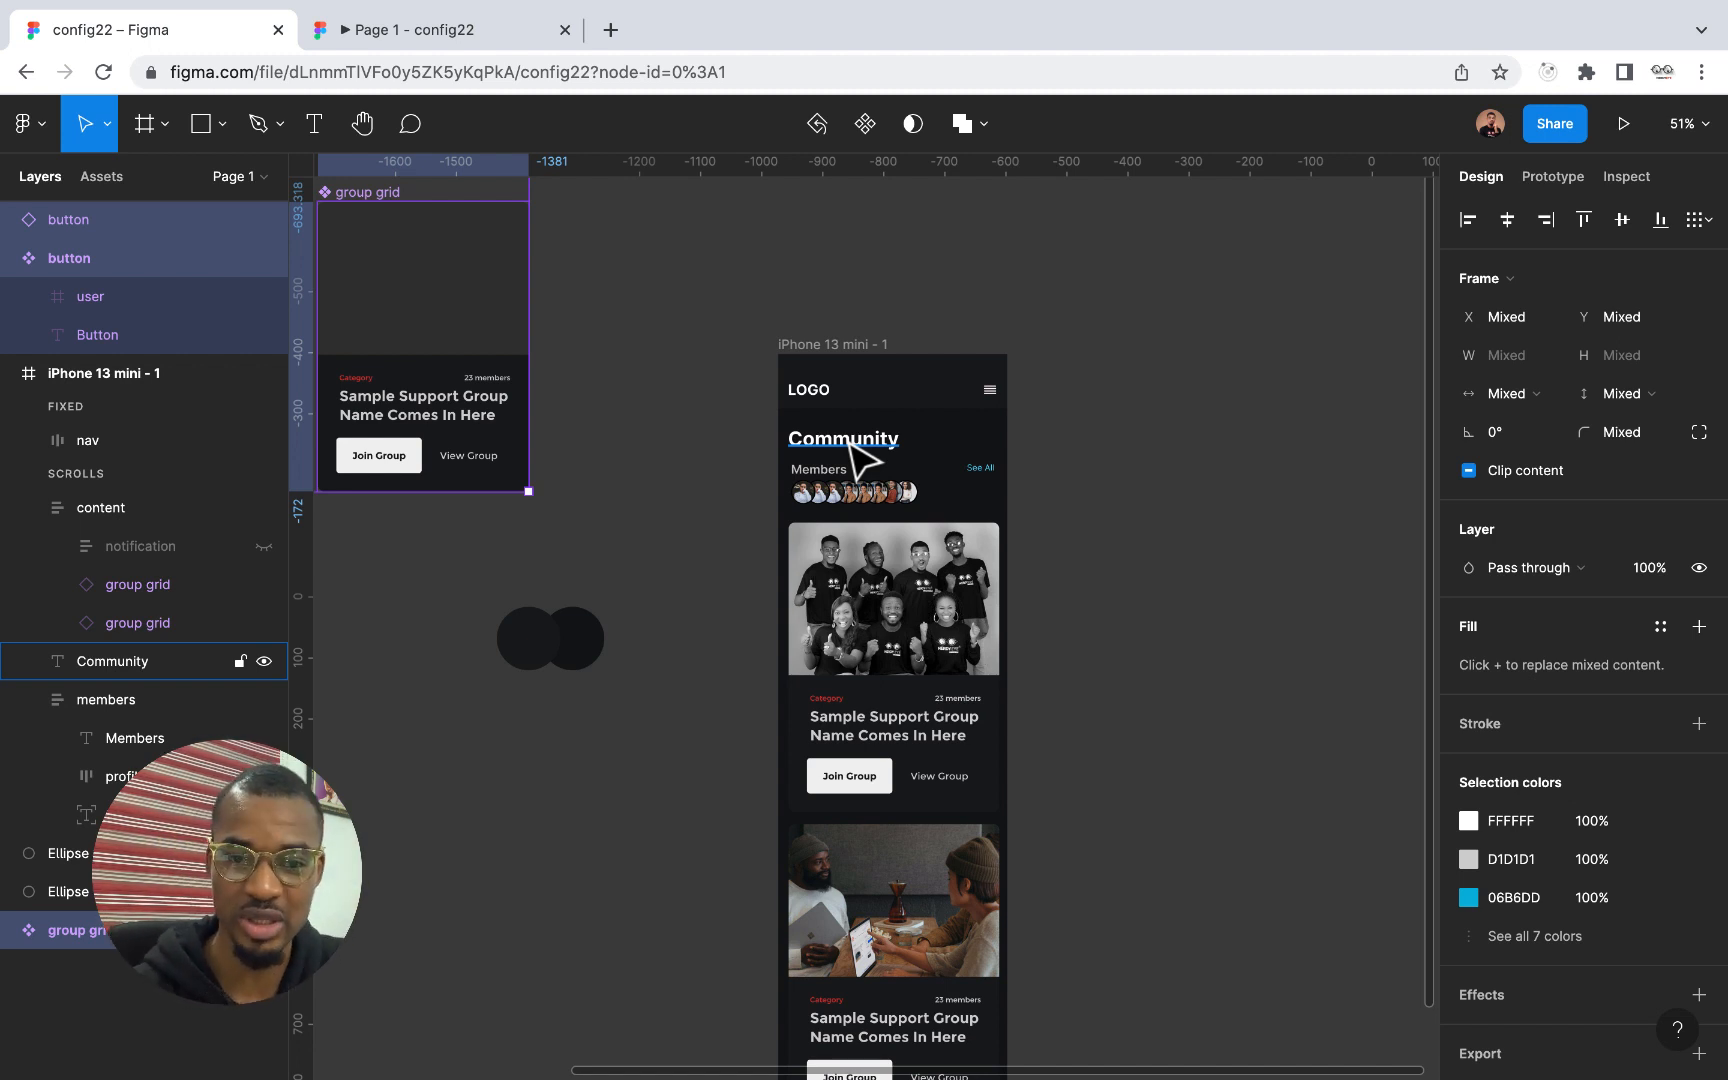
left_click(432, 30)
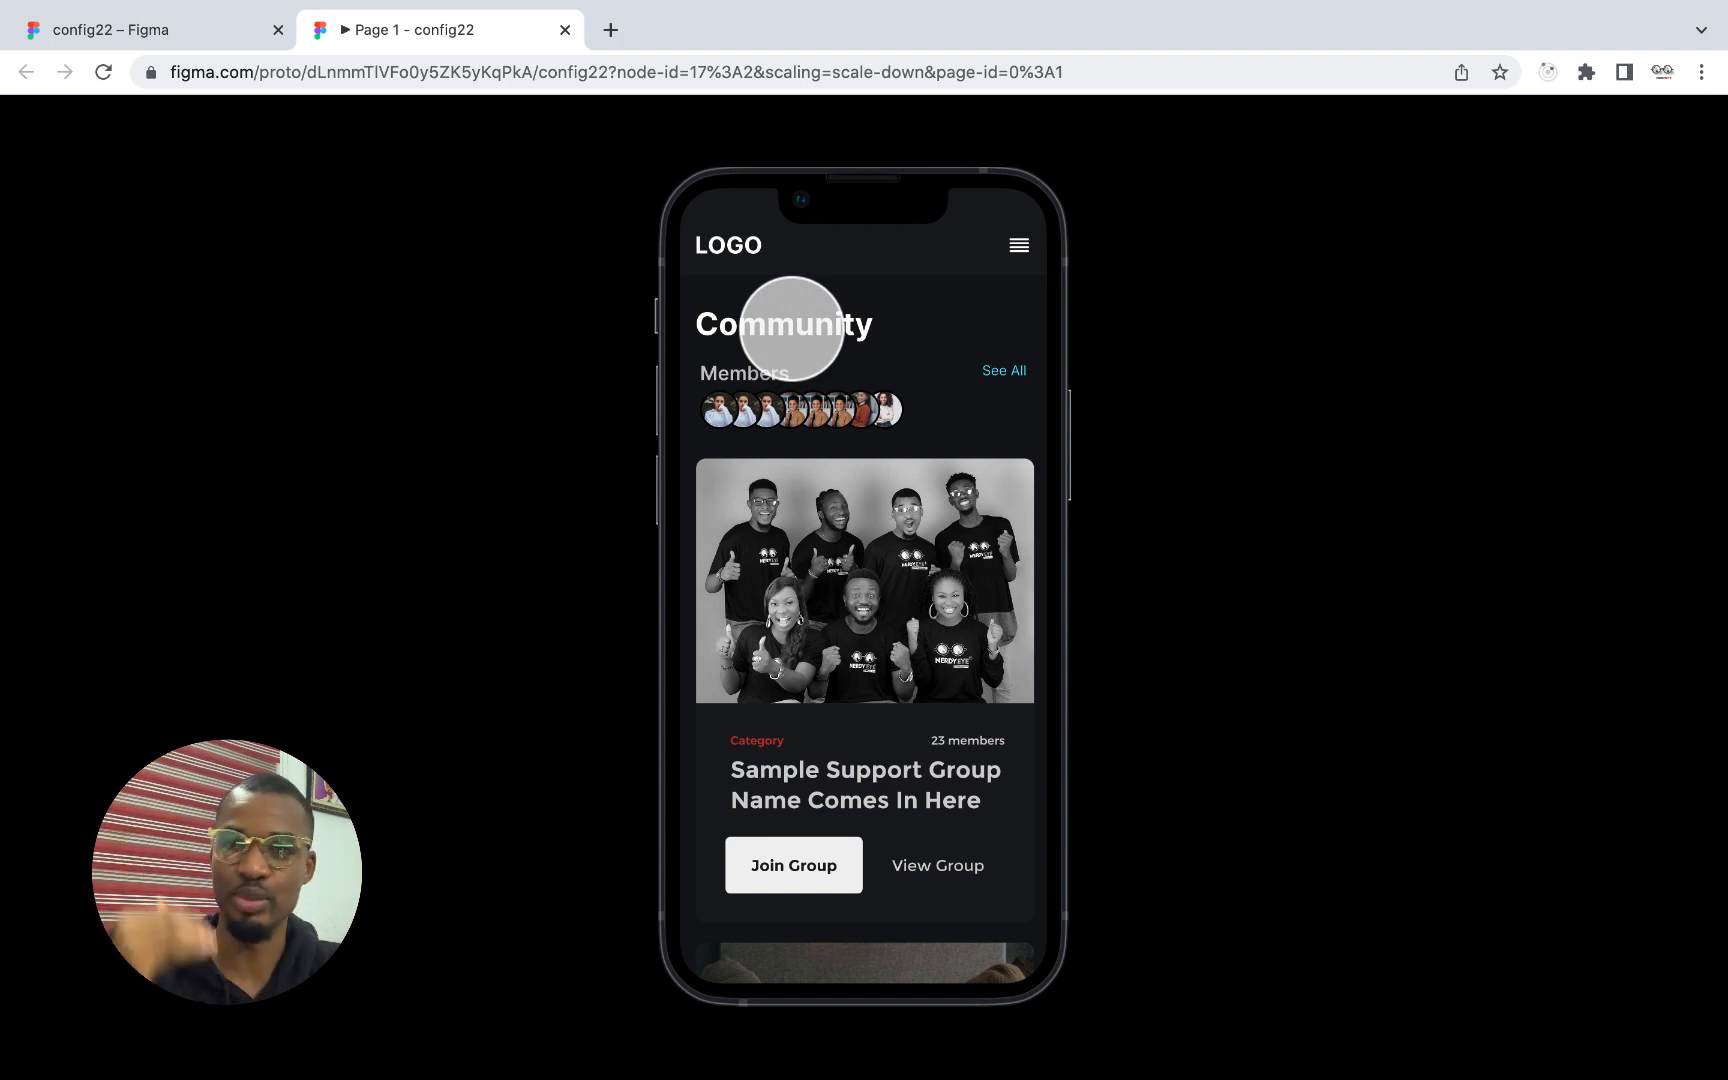
left_click(183, 37)
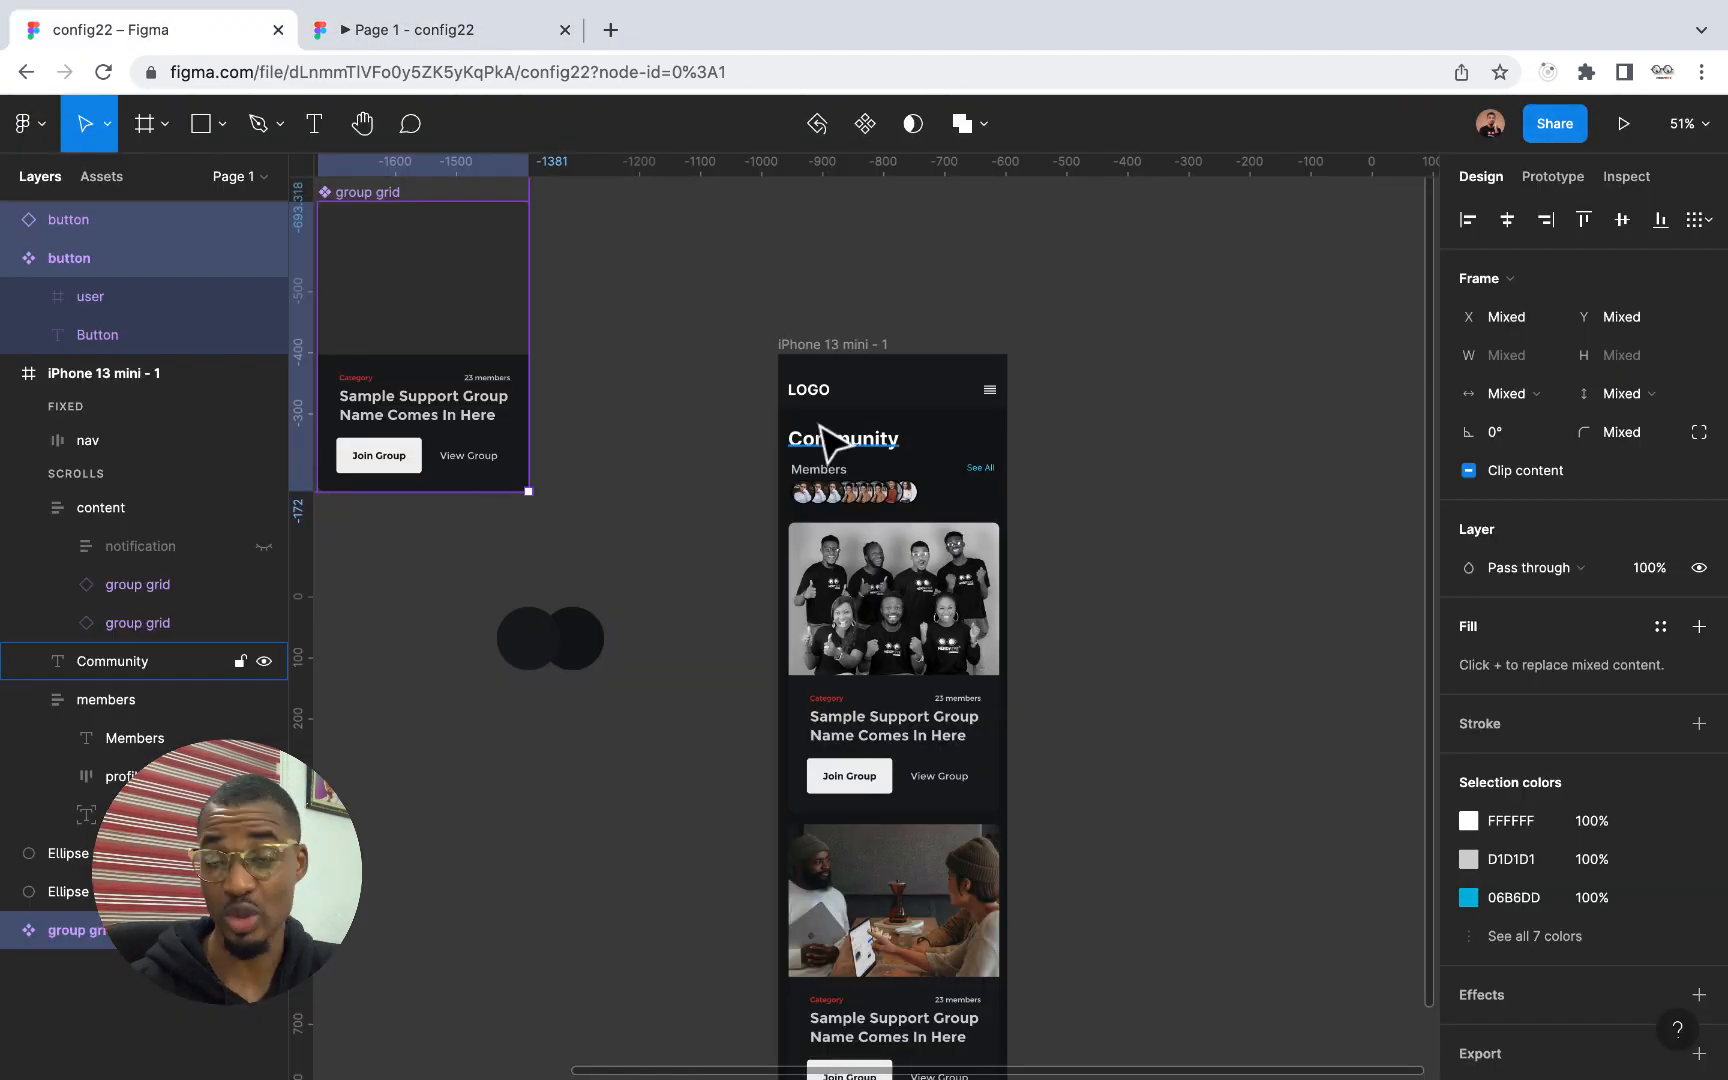
Move the Community heading straight up behind the nav bar to Y 19 in the iPhone 13 mini - 1 frame
scroll(970, 463, "up", 5)
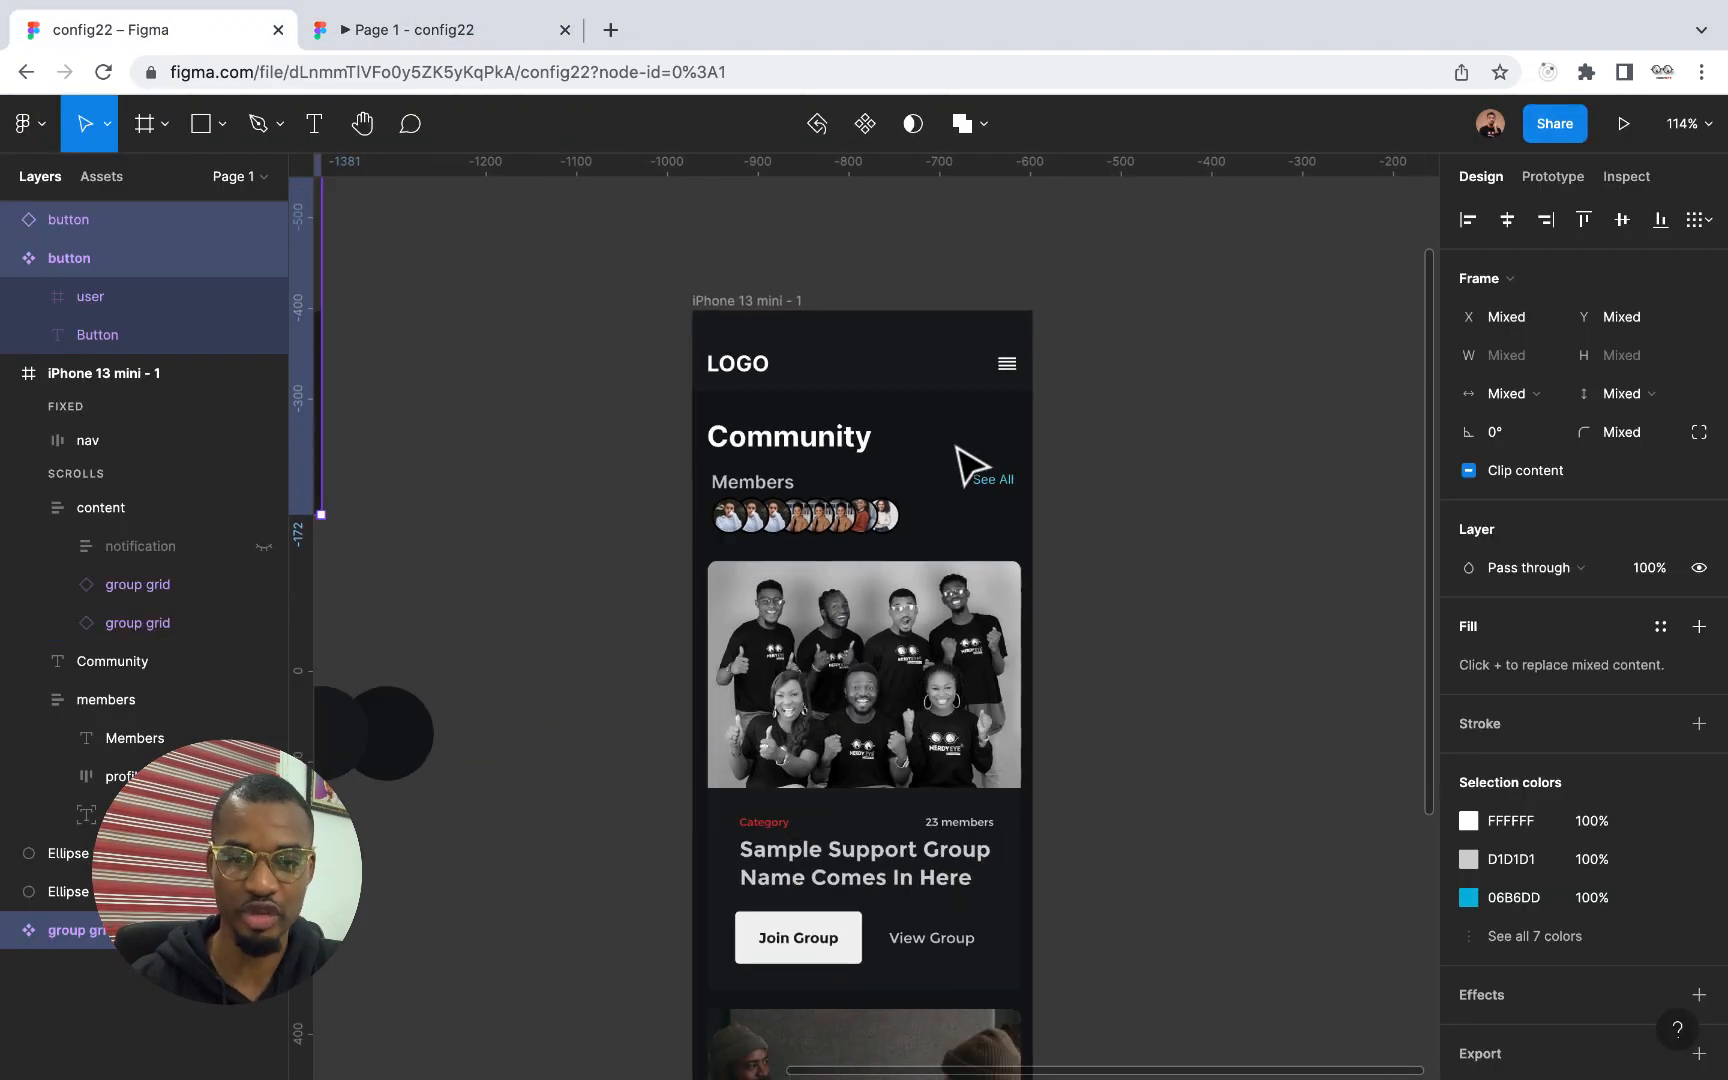
left_click(845, 457)
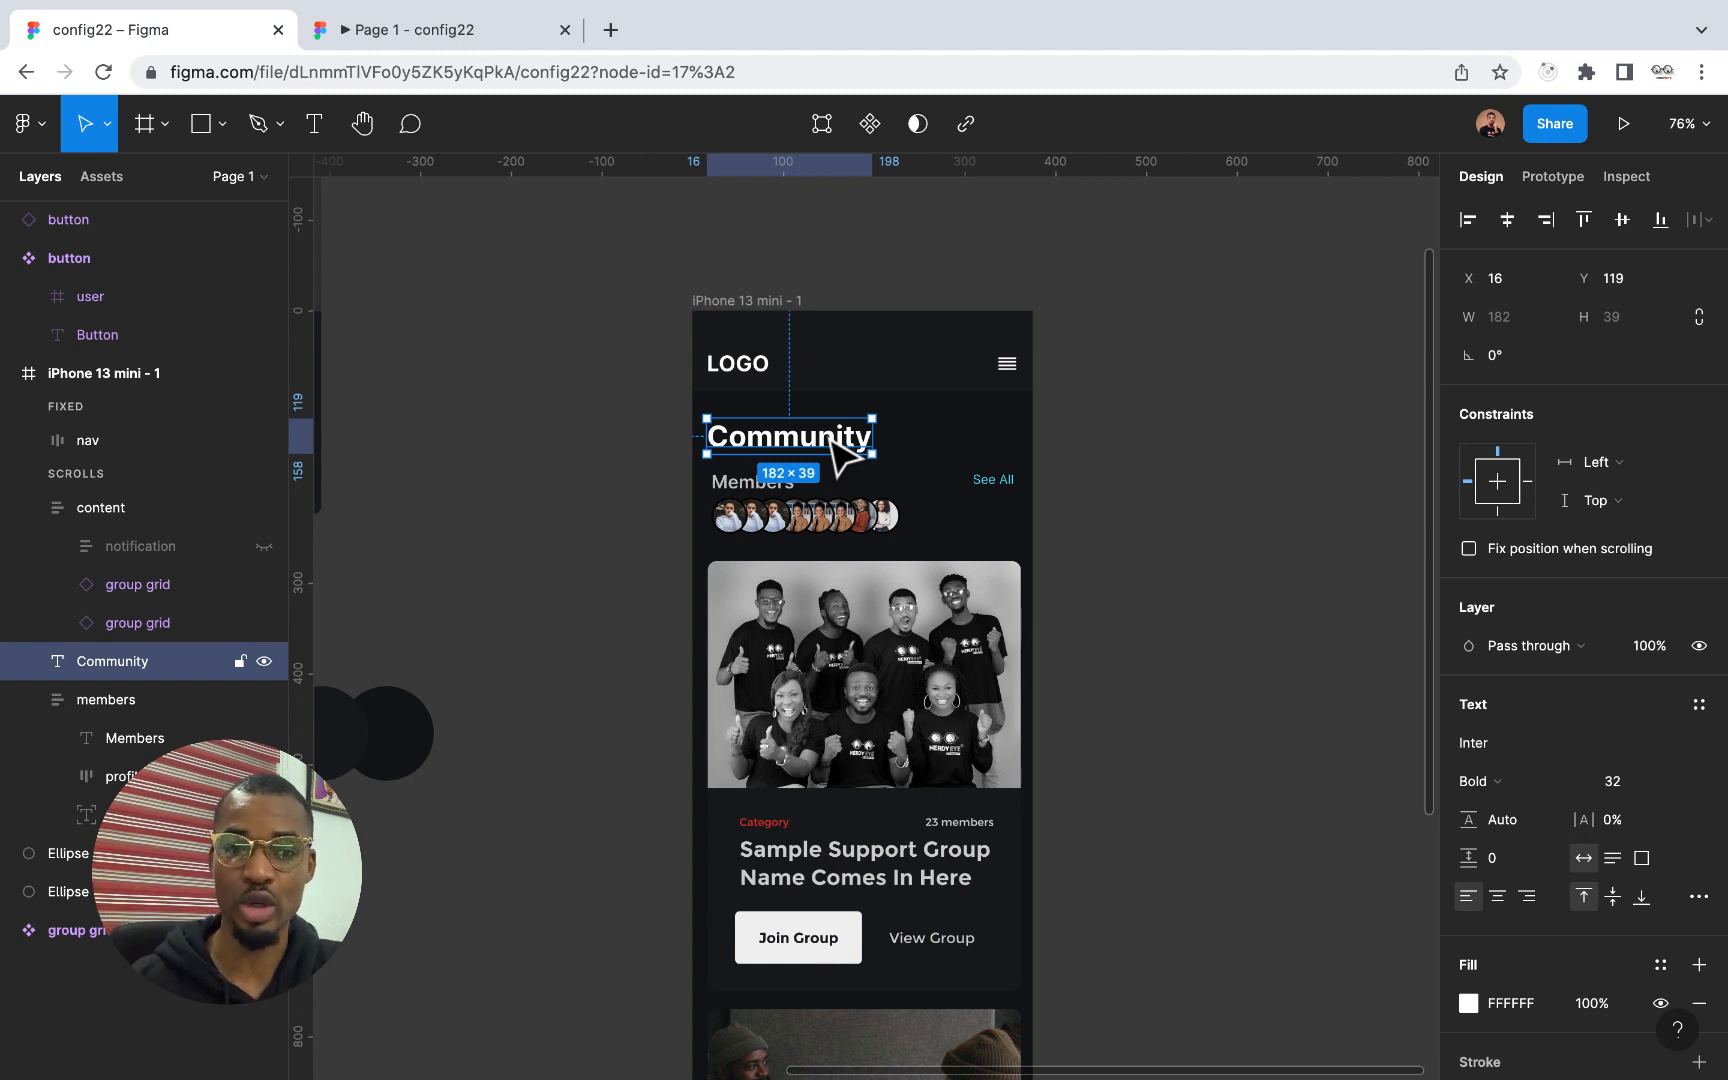
key("shift+Up")
key("shift+Up")
key("shift+Up")
key("shift+Up")
key("shift+Up")
key("shift+Up")
key("shift+Up")
key("shift+Up")
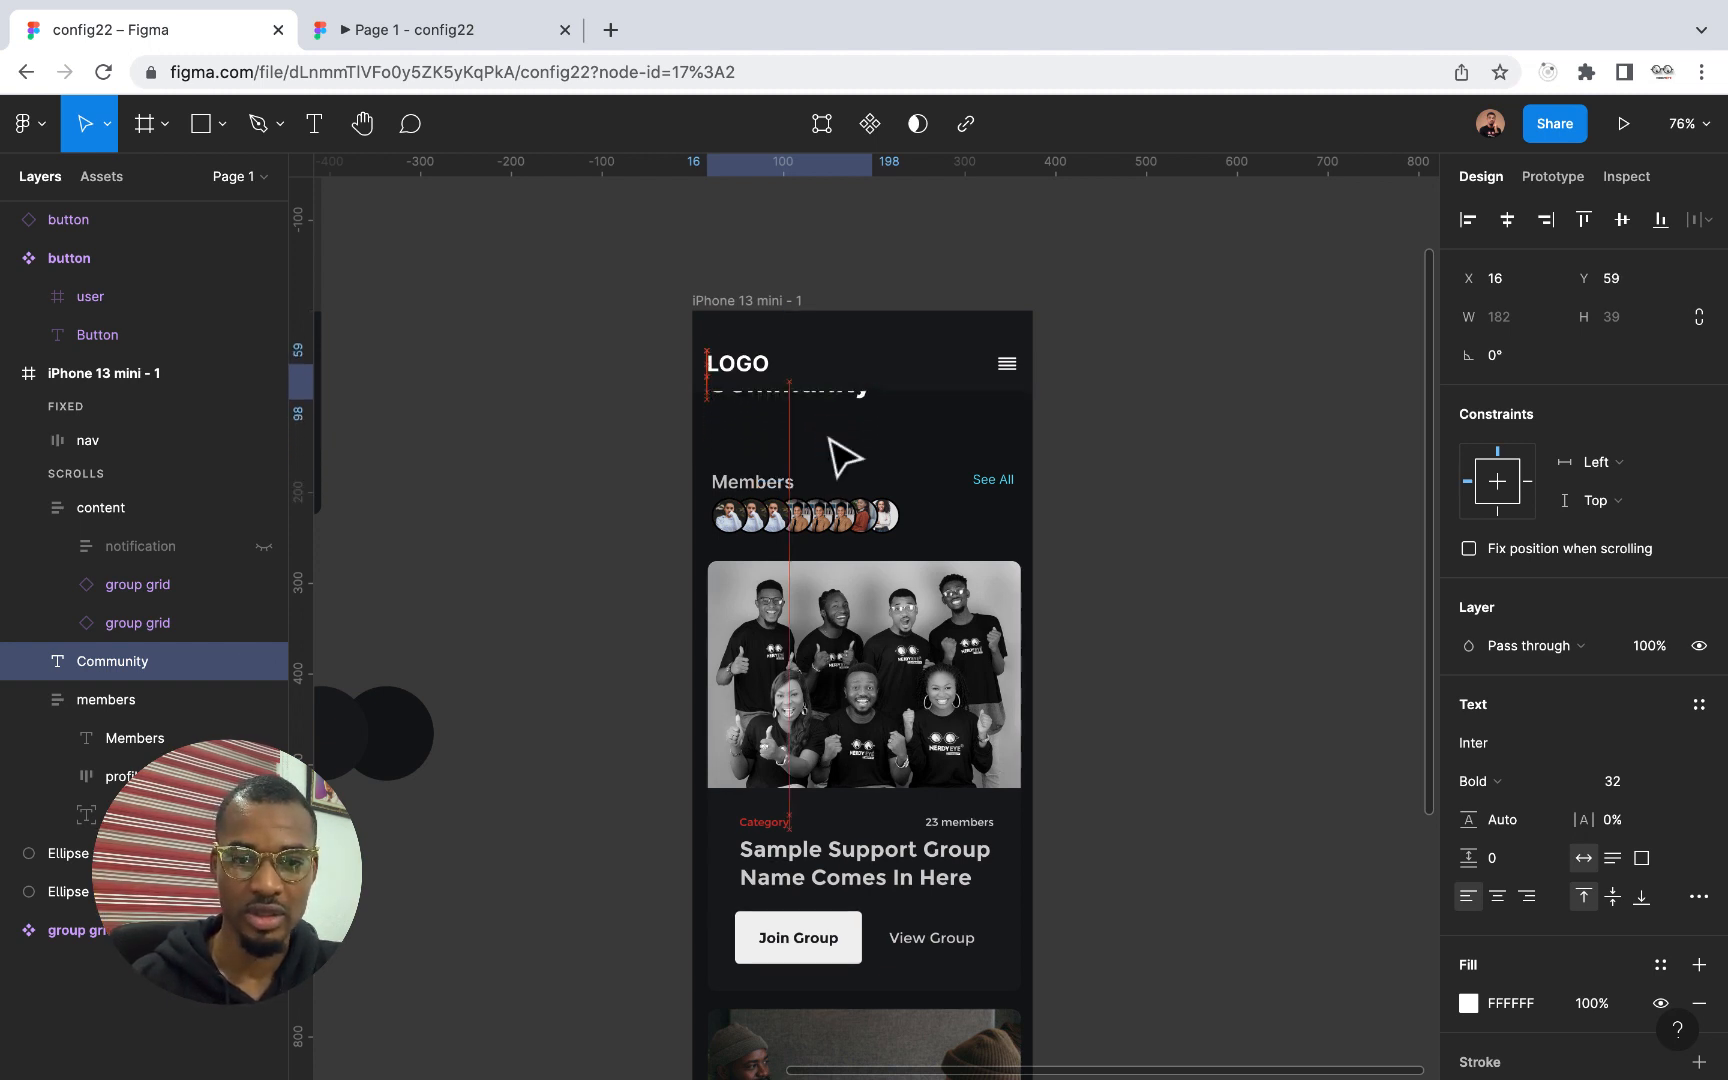
key("shift+Up")
key("shift+Up")
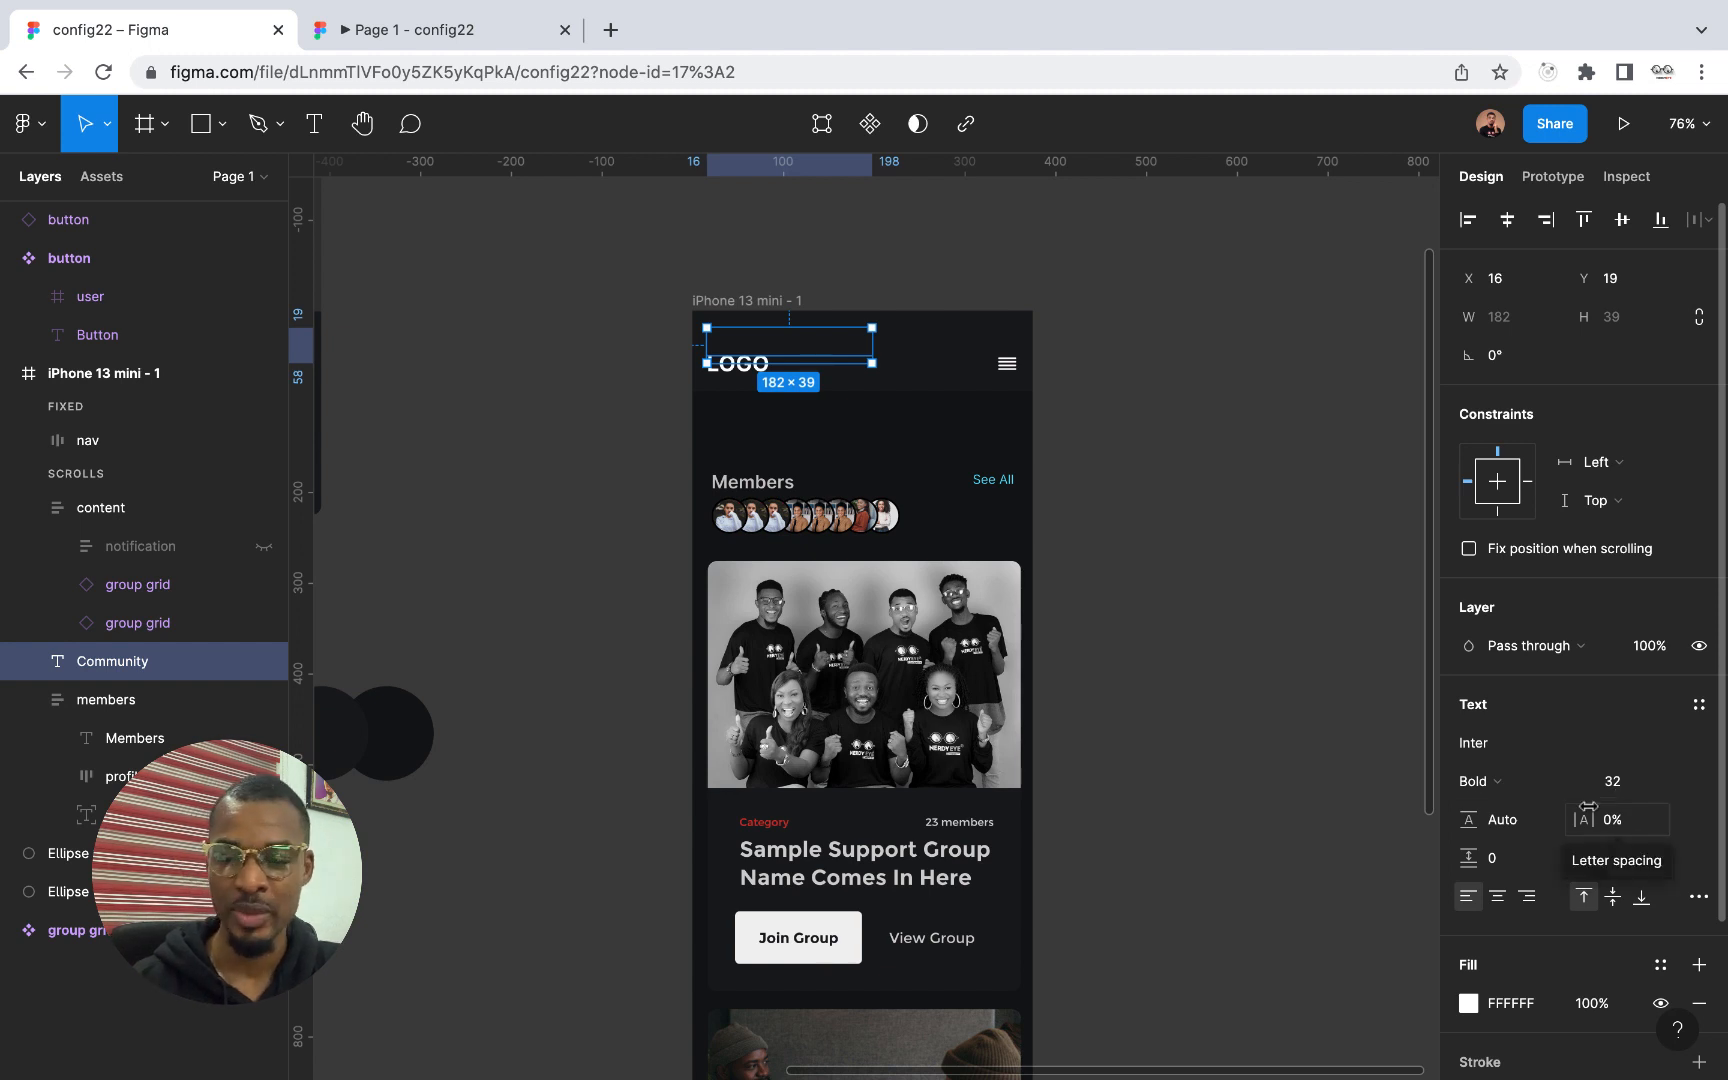
Duplicate the iPhone 13 mini - 1 frame to its right, placing the copy at X -395, Y -397
scroll(1254, 791, "down", 5)
scroll(1360, 790, "down", 2)
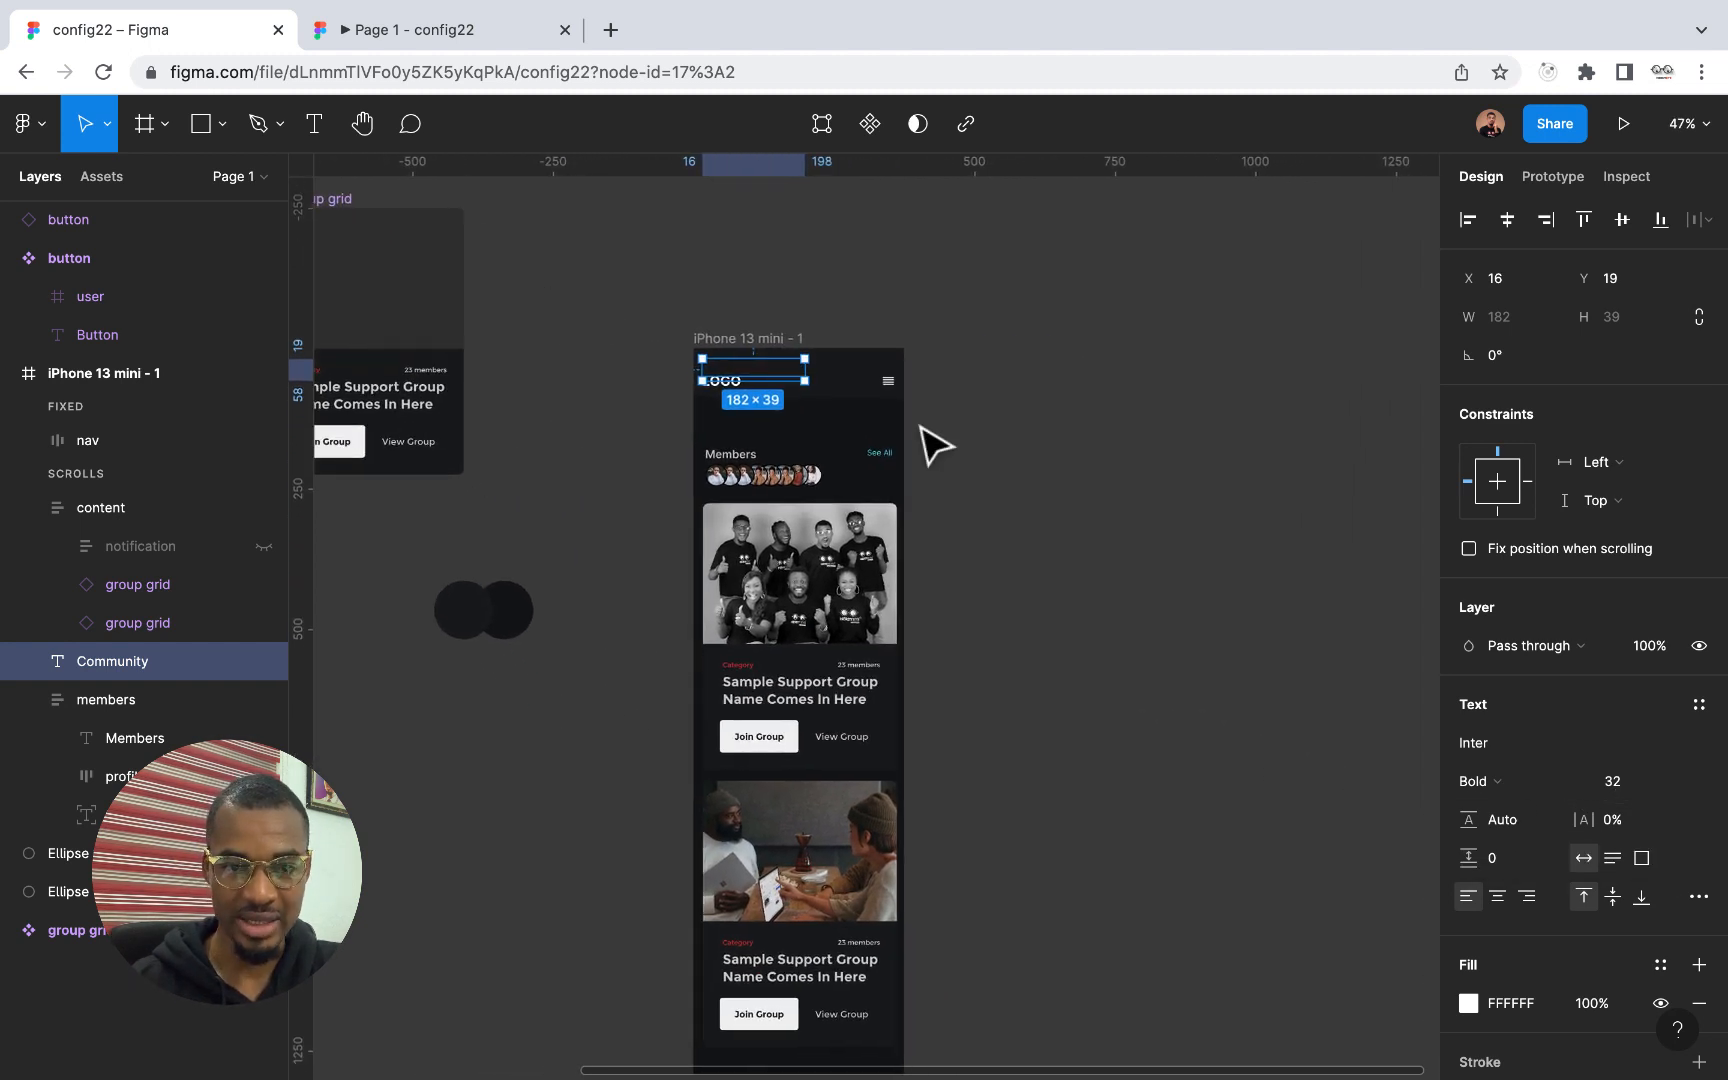
left_click(745, 340)
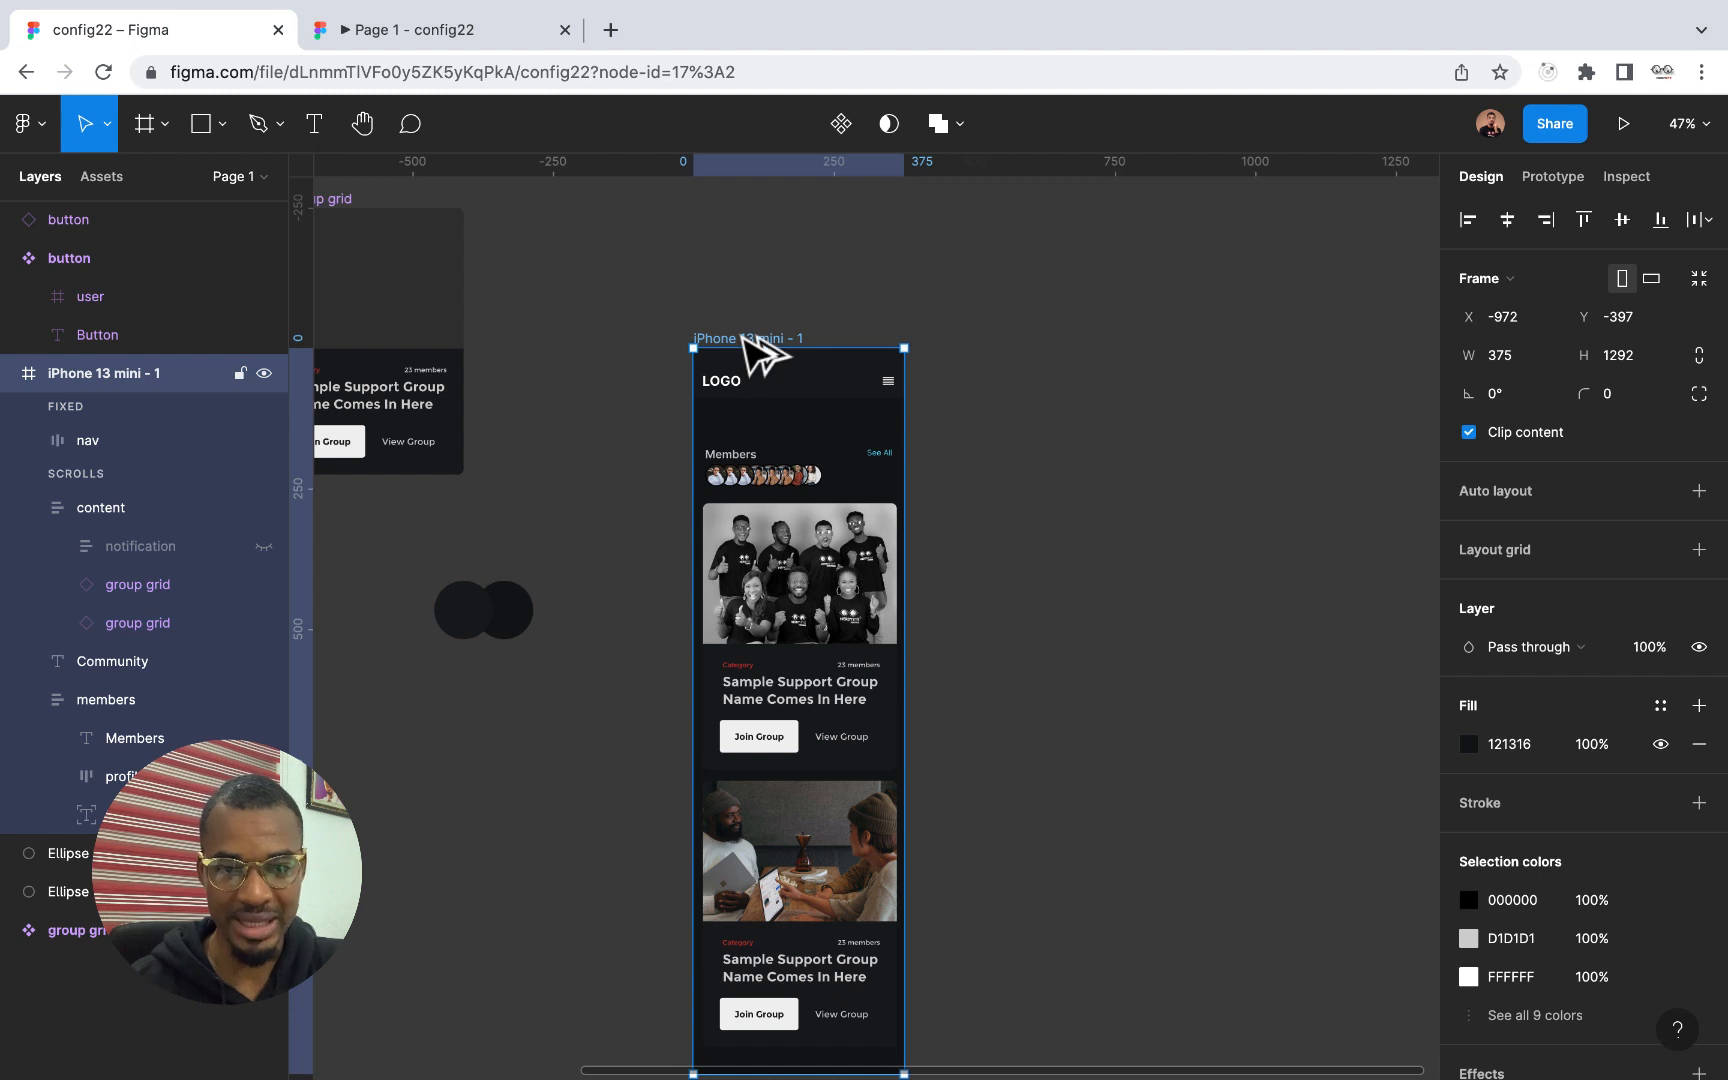
left_click_drag(745, 339, 1080, 350)
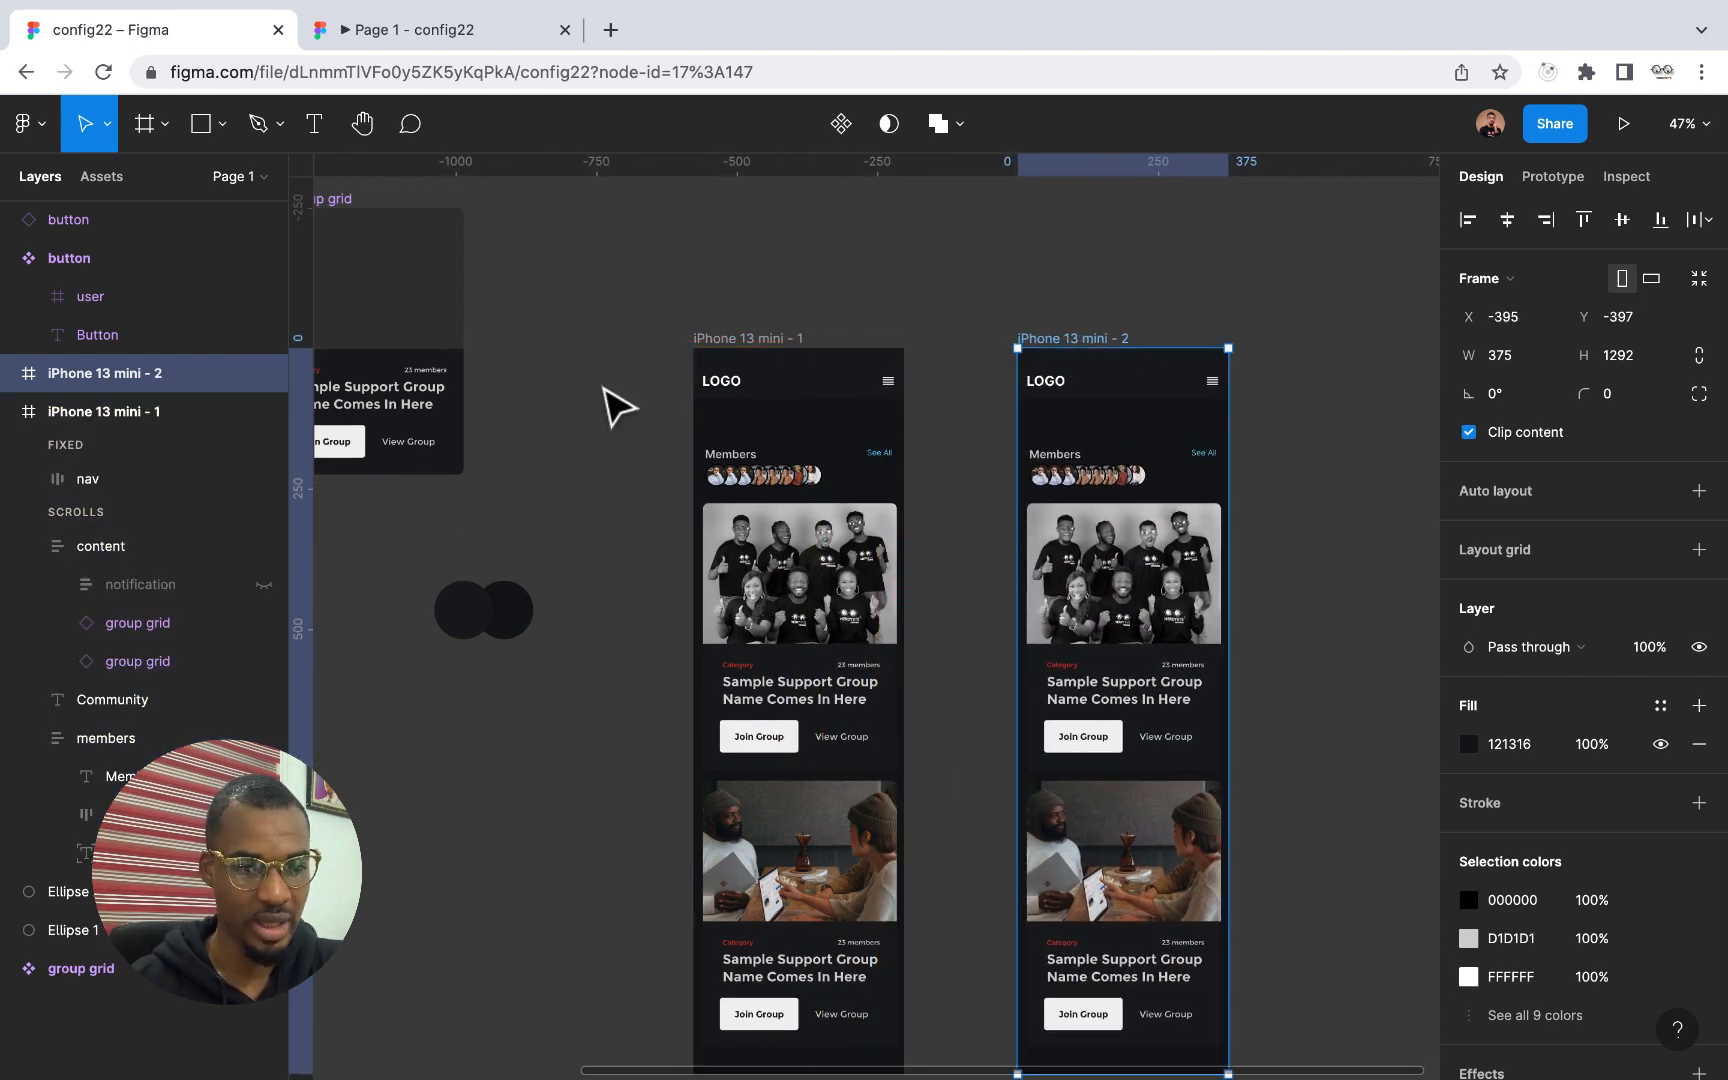
Rename the original iPhone 13 mini - 1 frame as 2
left_click(14, 411)
double_click(139, 420)
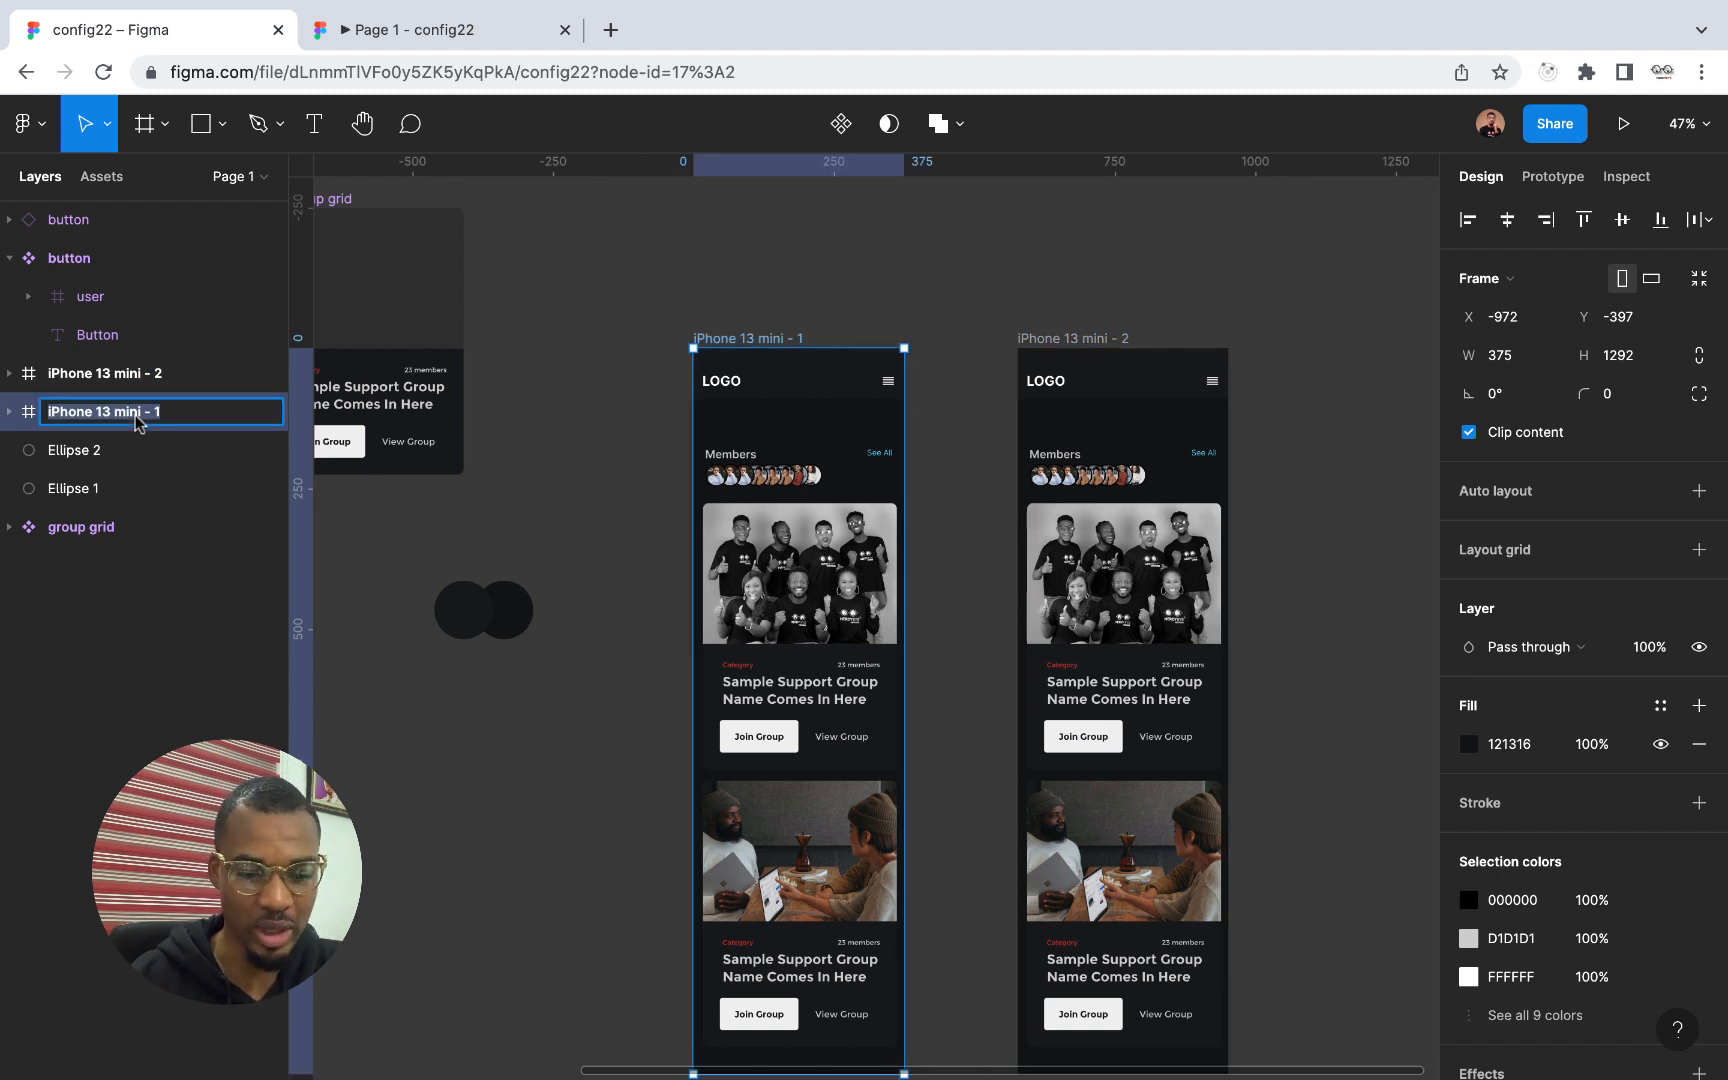
type("2")
key("Return")
Rename the duplicated iPhone 13 mini - 2 frame as 2
left_click(120, 375)
double_click(120, 375)
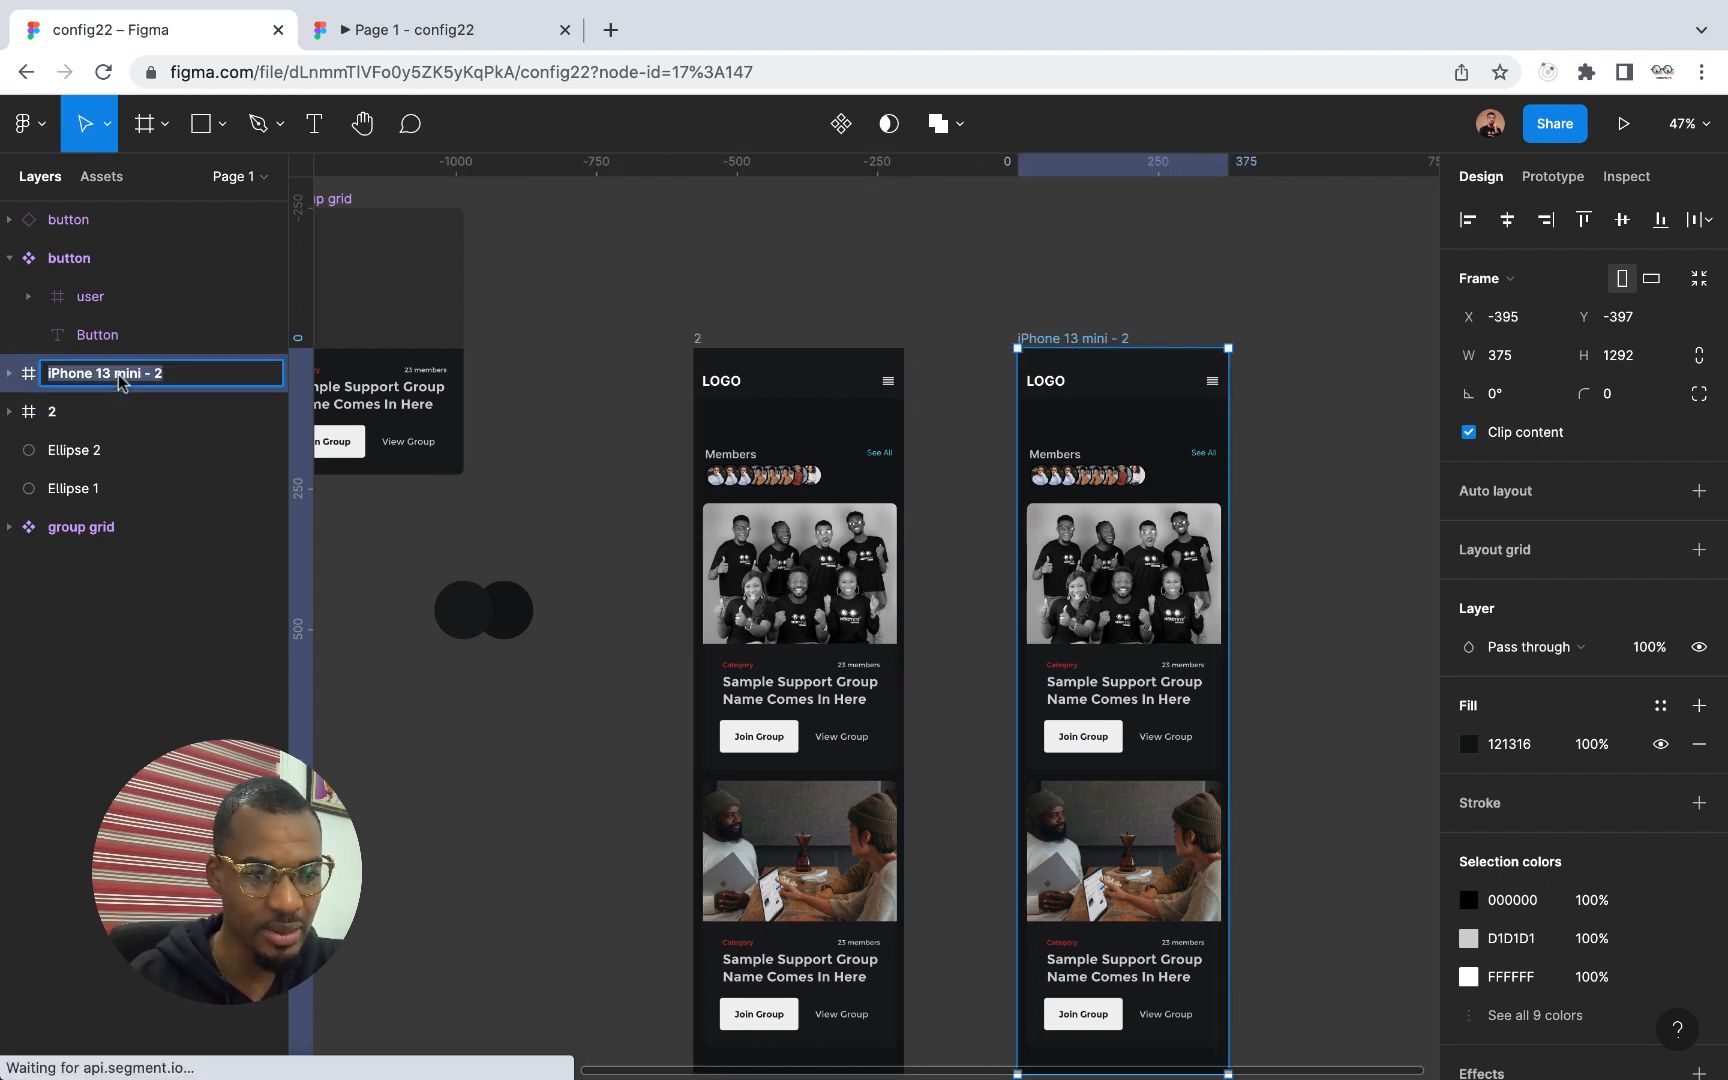
type("2")
key("Return")
Move the Community heading in the duplicated frame straight down from behind the nav bar to Y 119
left_click(10, 373)
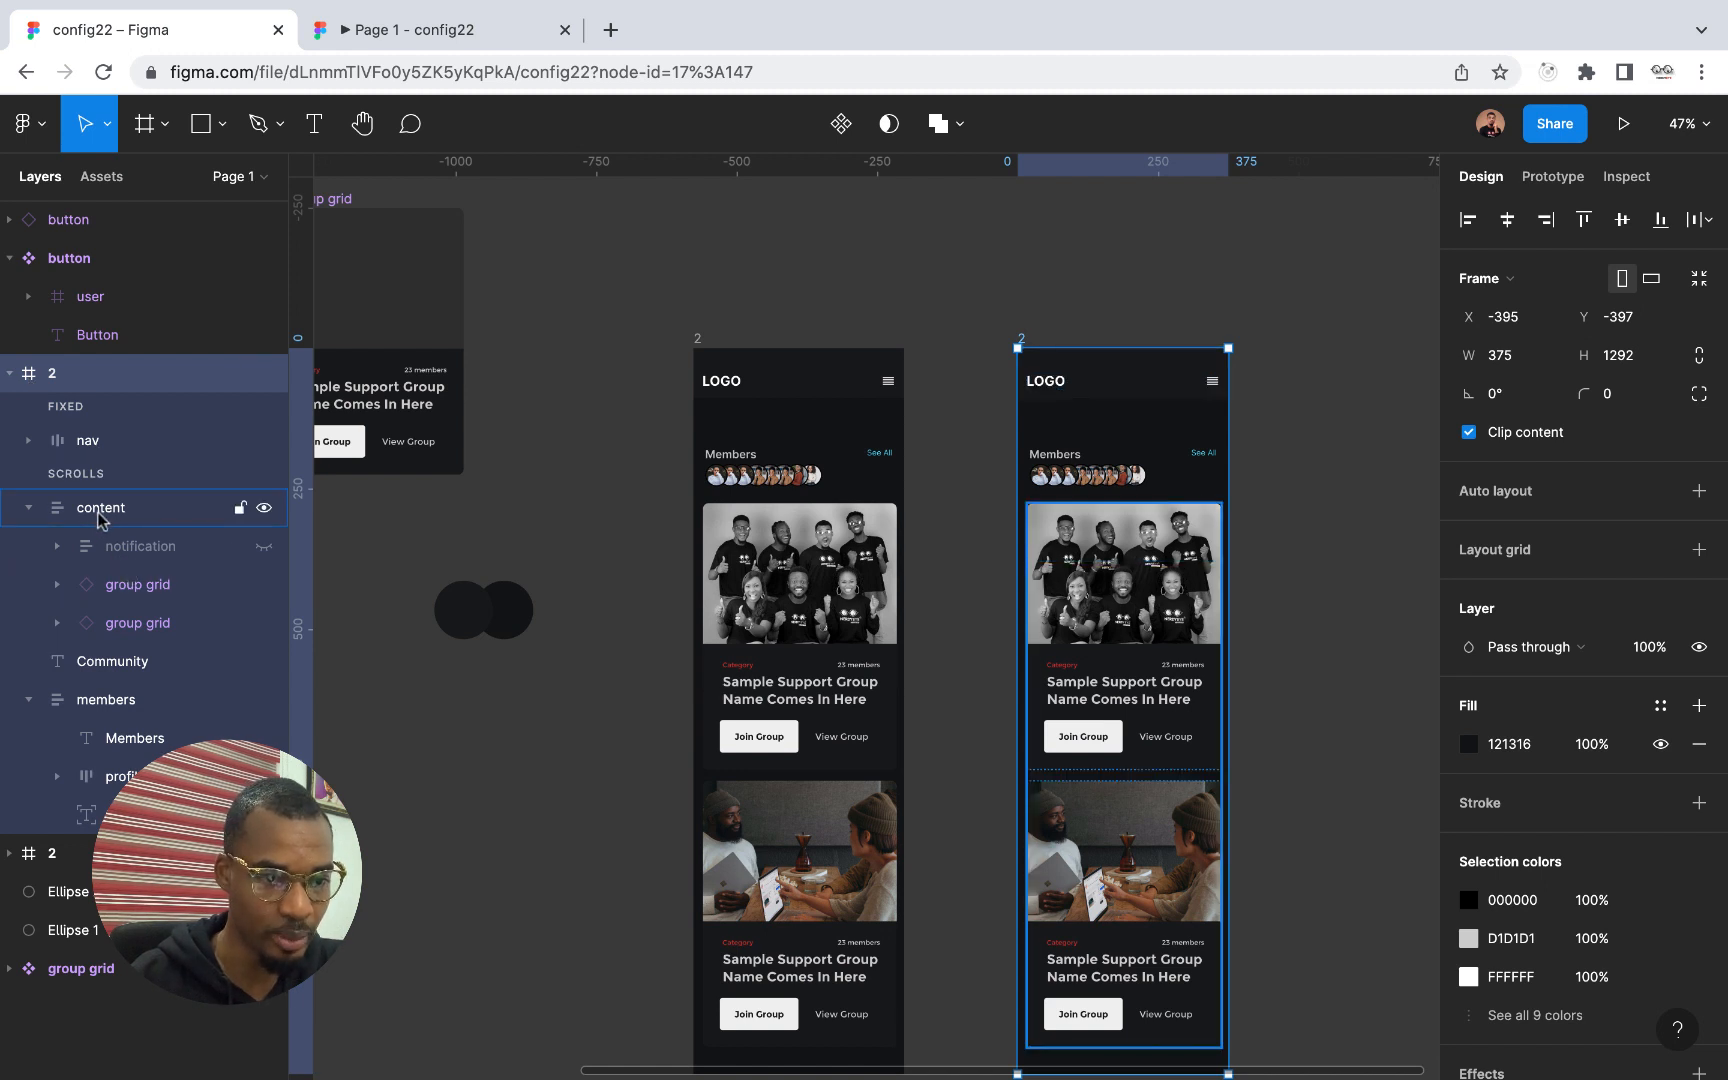
left_click(113, 670)
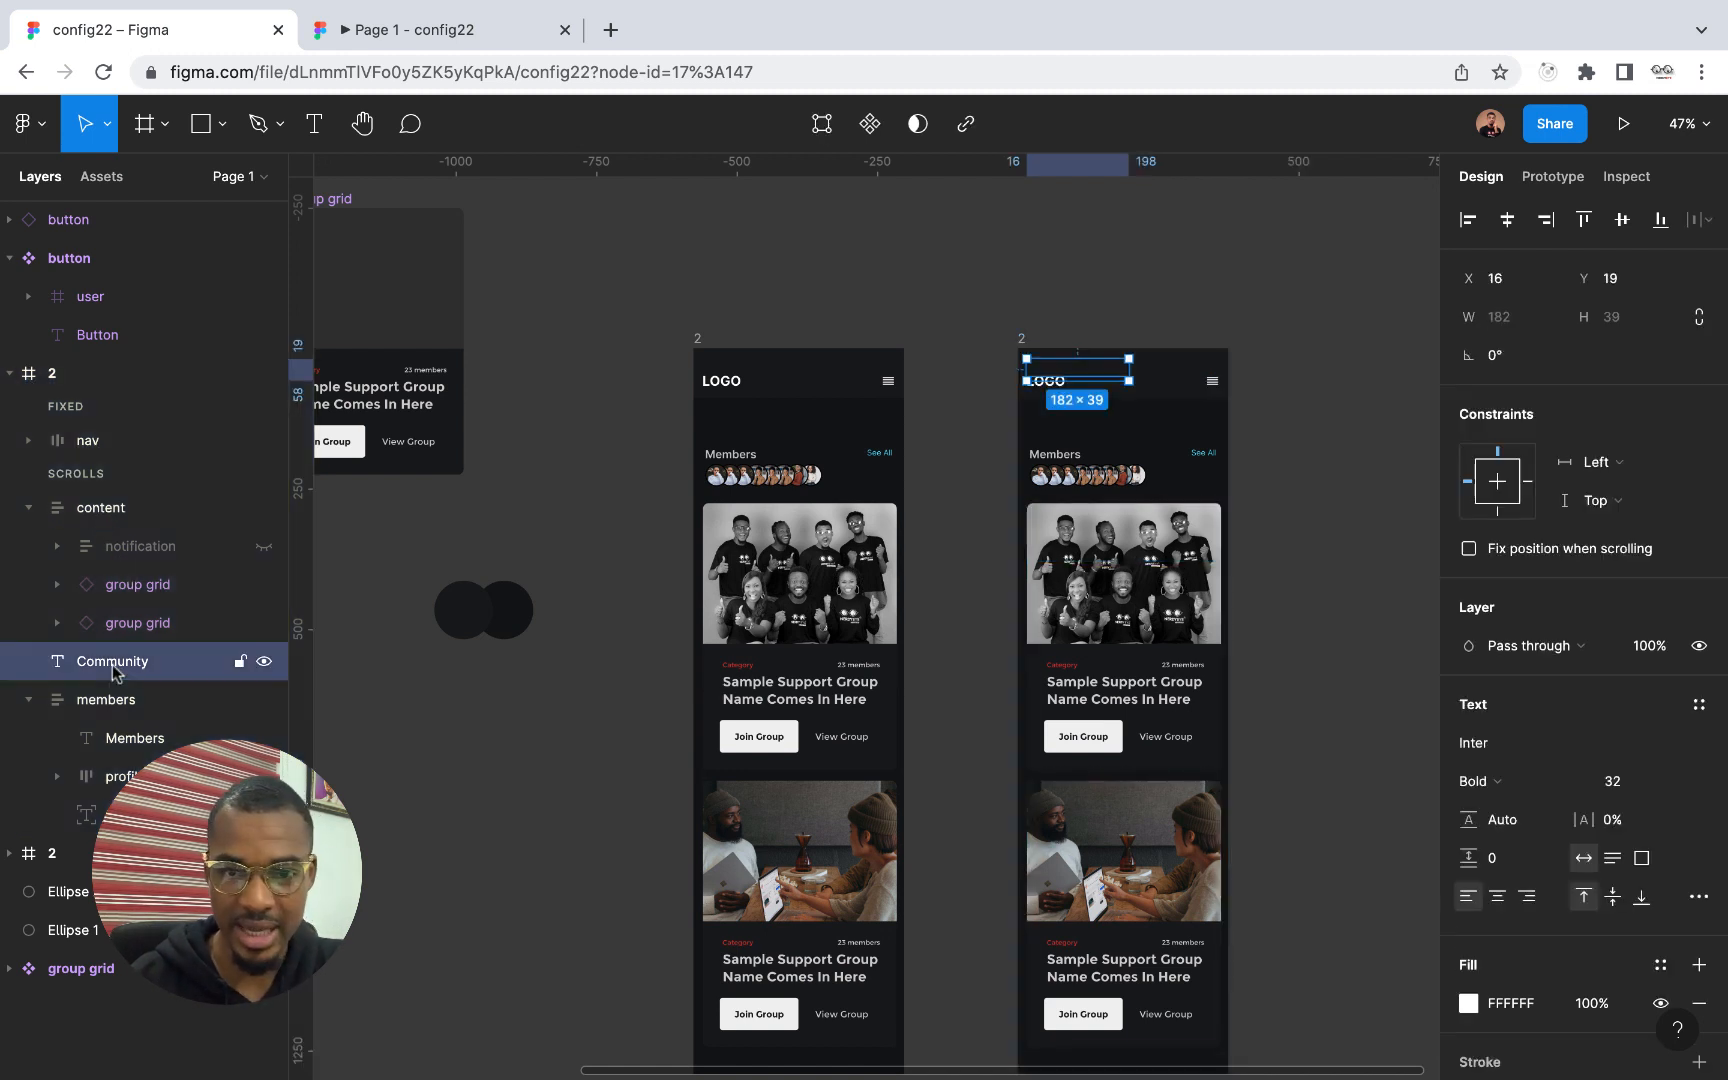
key("shift+Down")
key("shift+Down")
key("shift+Down")
key("shift+Down")
key("shift+Down")
key("shift+Down")
key("shift+Down")
key("shift+Down")
key("shift+Down")
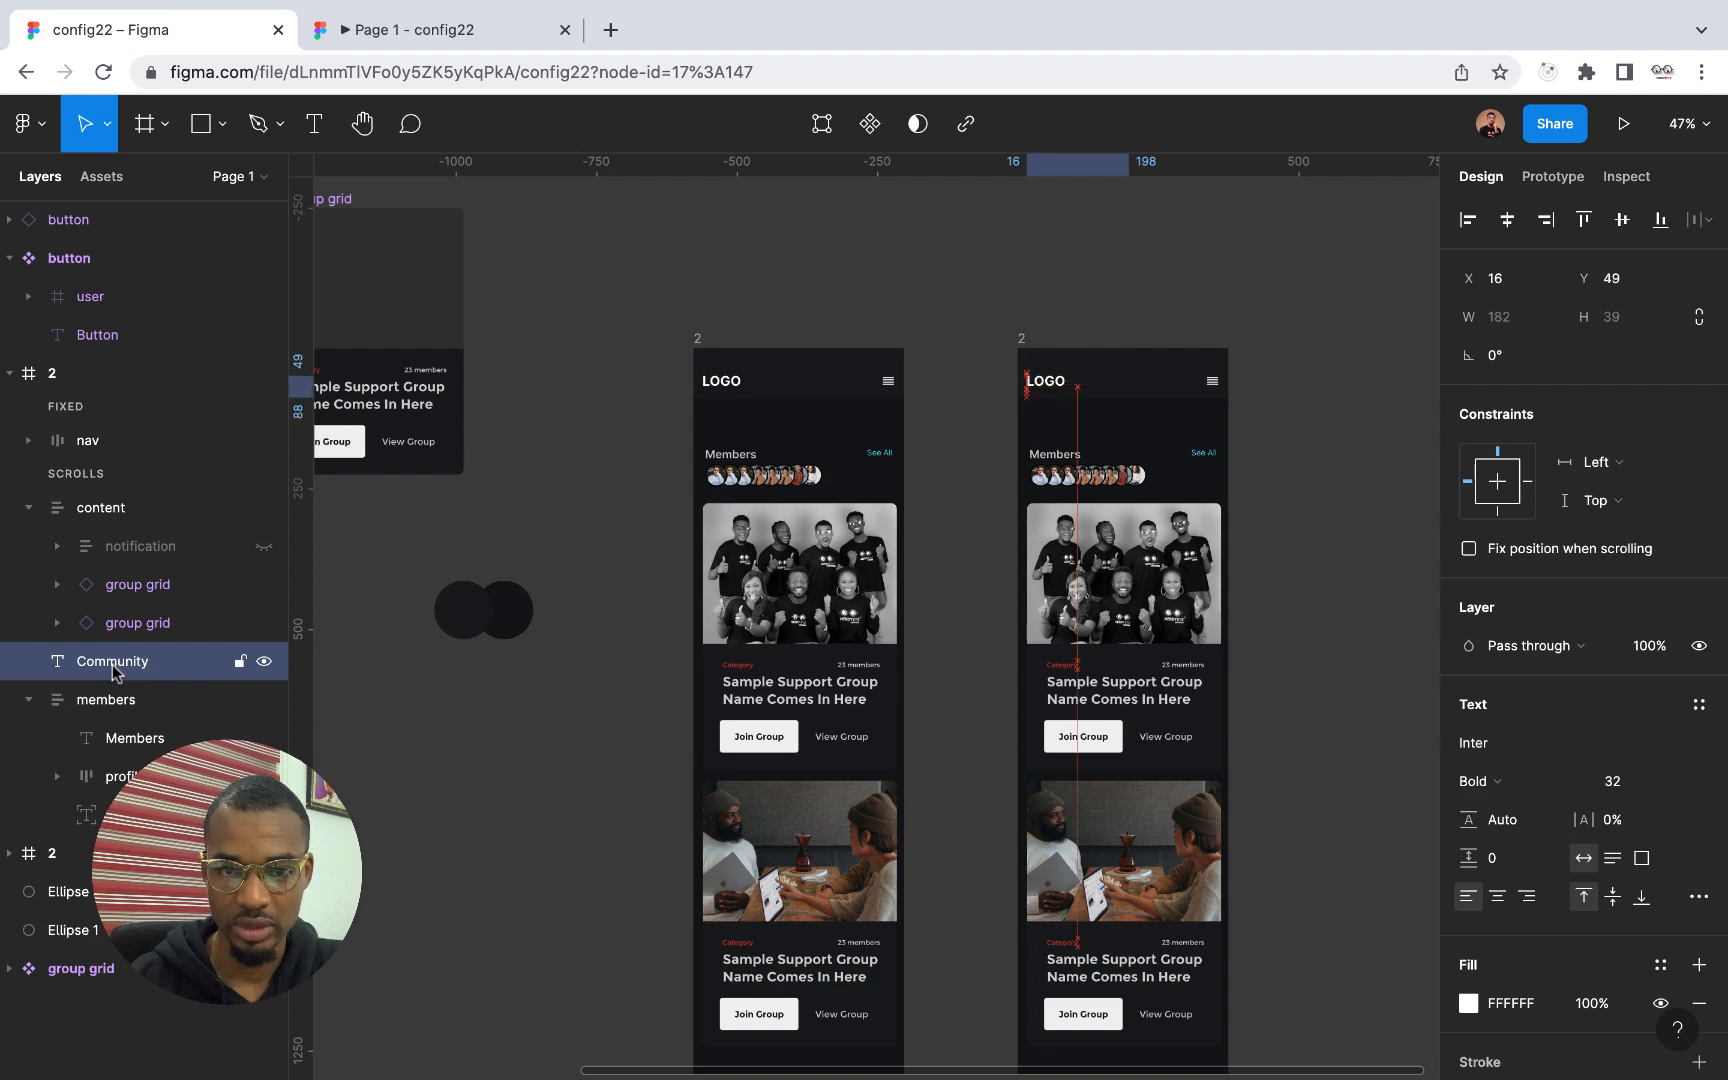
key("shift+Down")
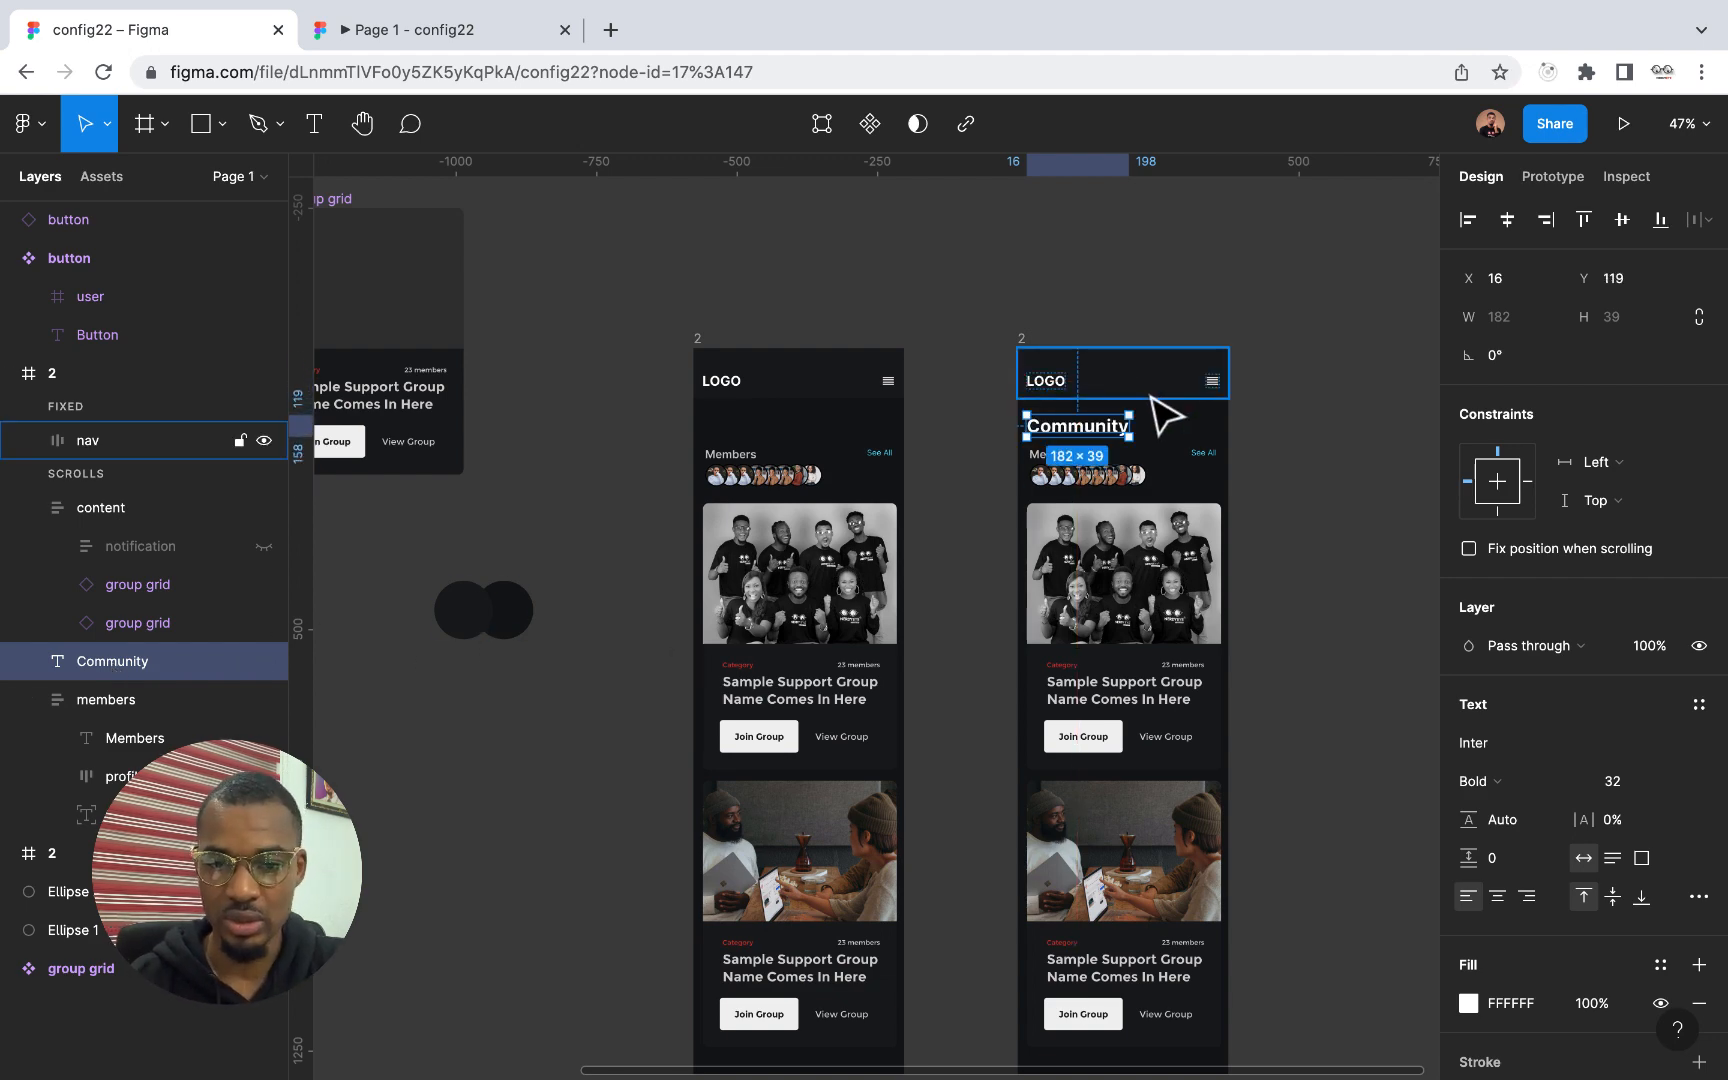
Rename the original frame, whose Community heading is hidden behind the nav bar, as 1
scroll(1110, 405, "up", 5)
scroll(1110, 403, "left", 2)
scroll(1110, 400, "left", 1)
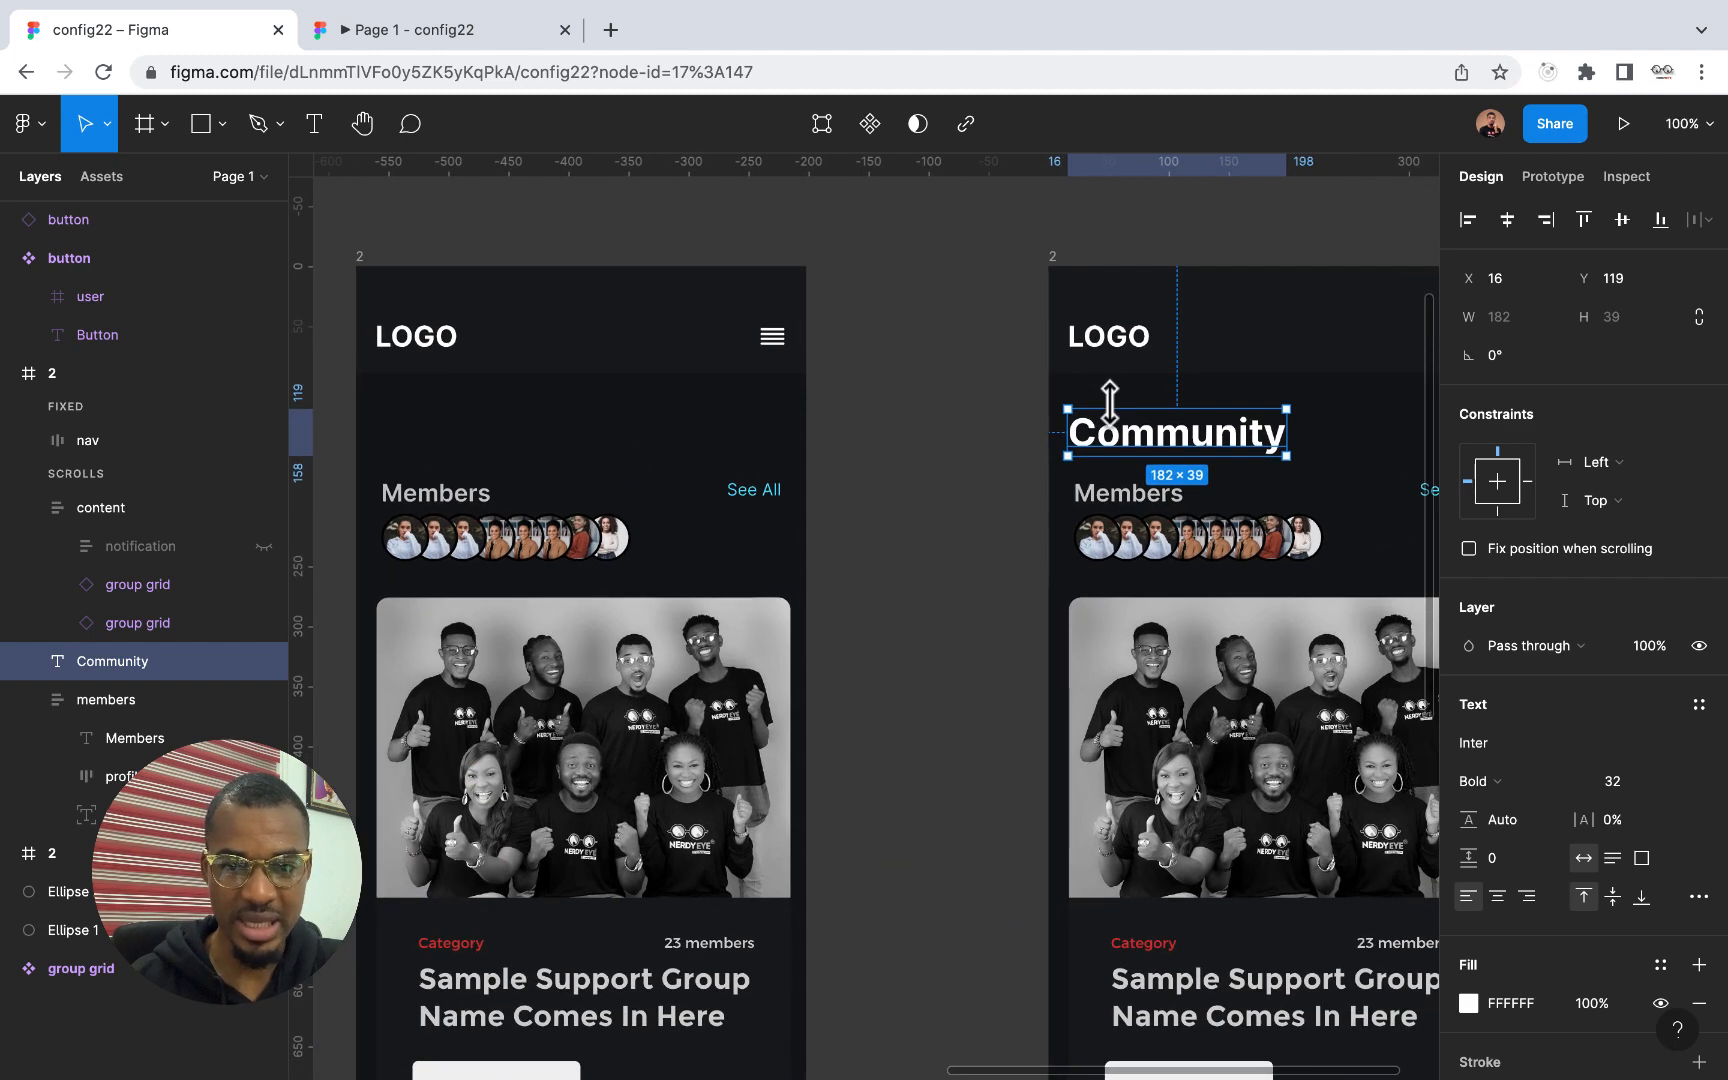
scroll(1110, 400, "down", 3)
left_click(586, 314)
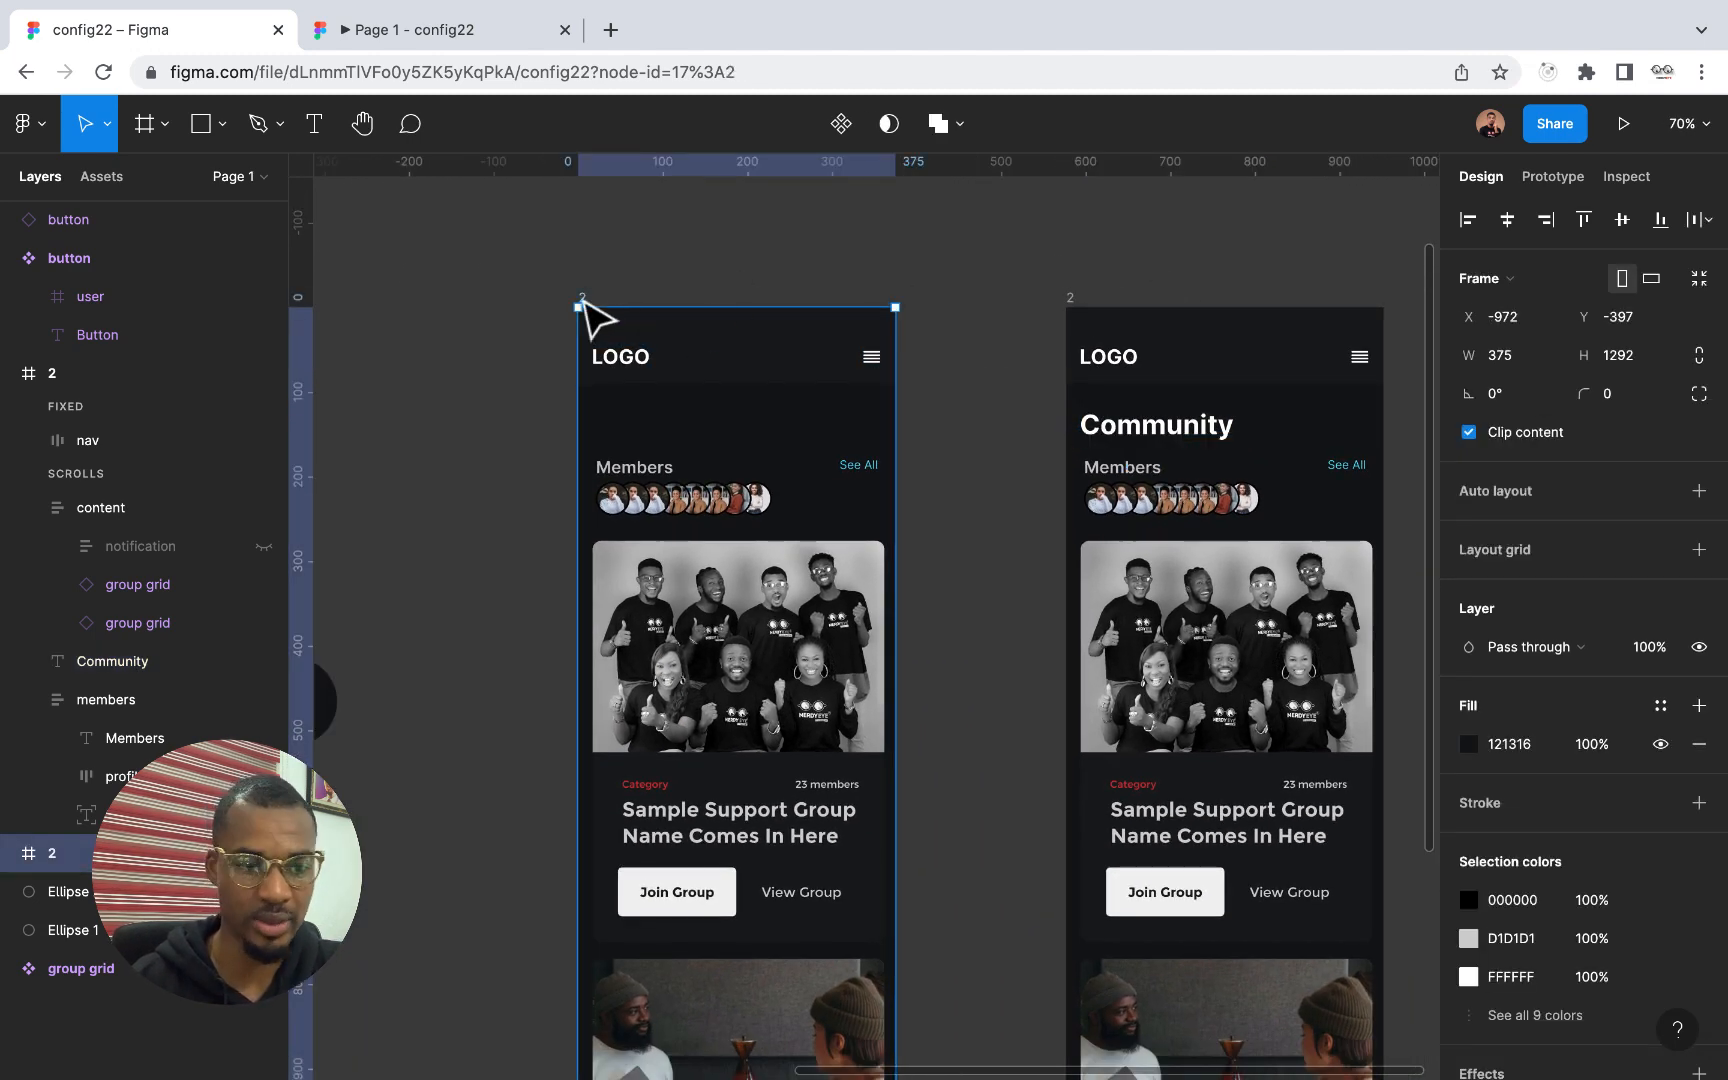
double_click(52, 854)
type("1")
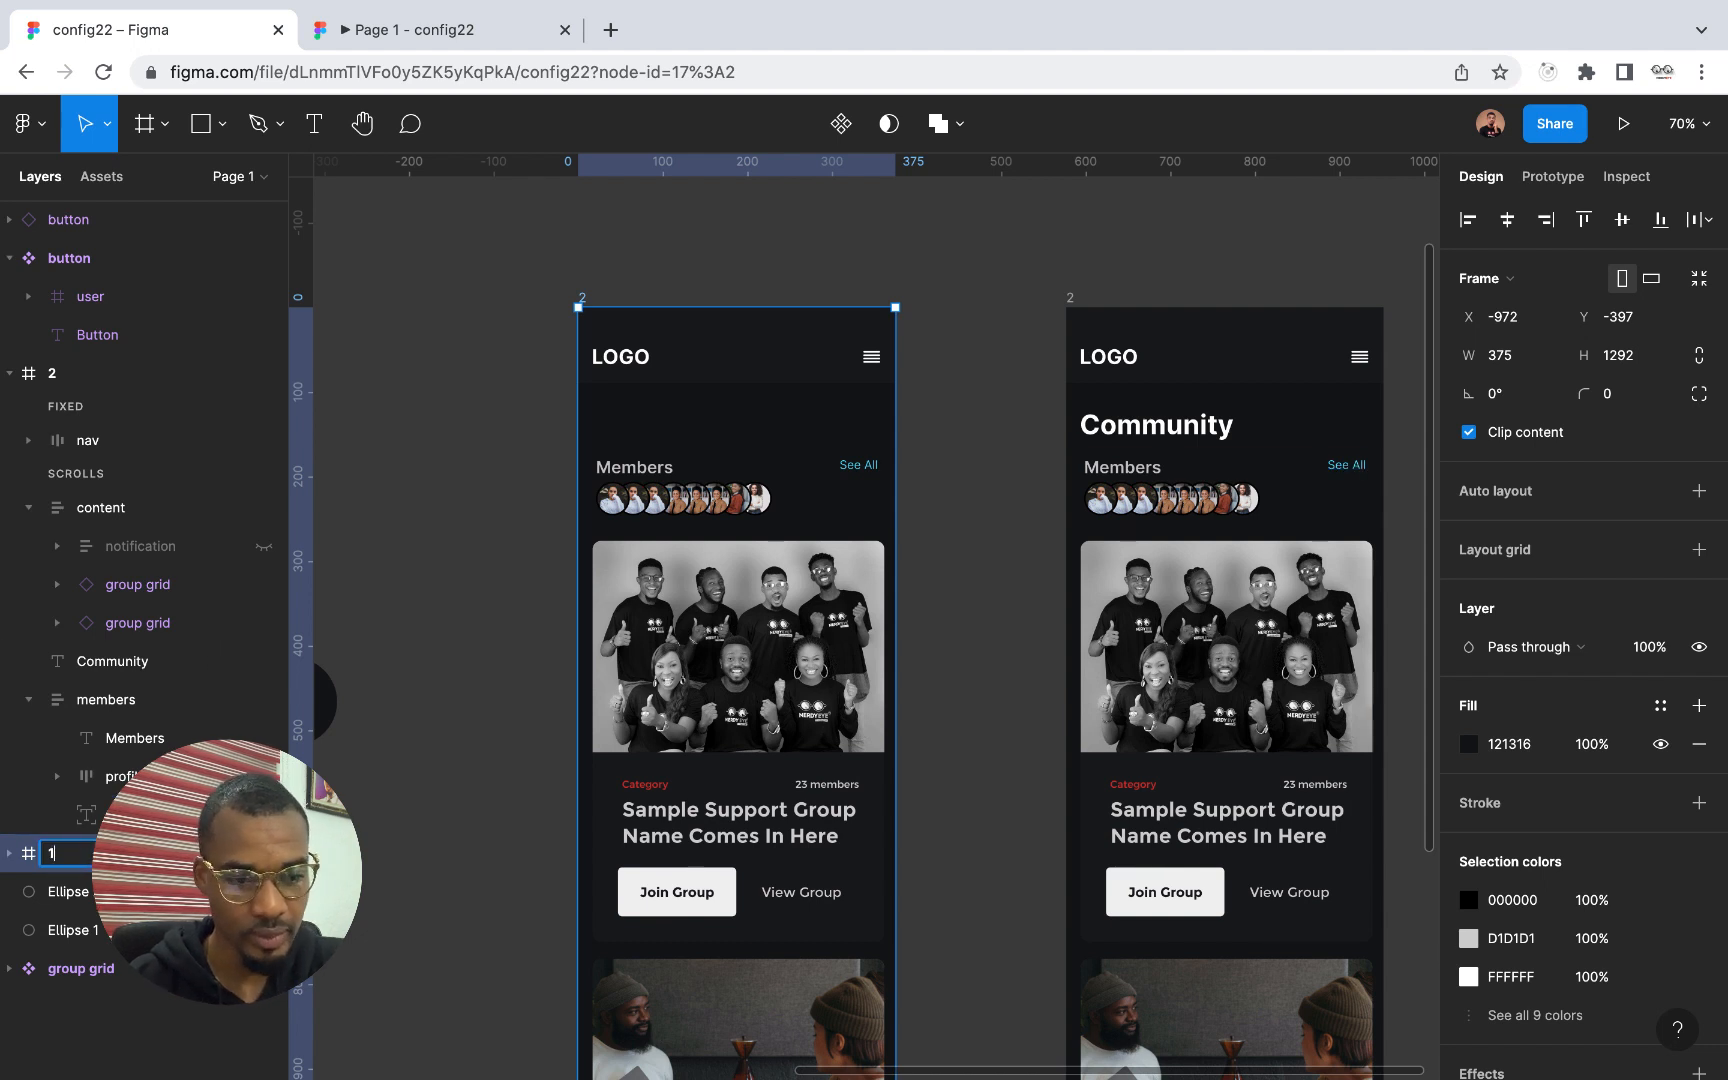
key("Return")
left_click(912, 416)
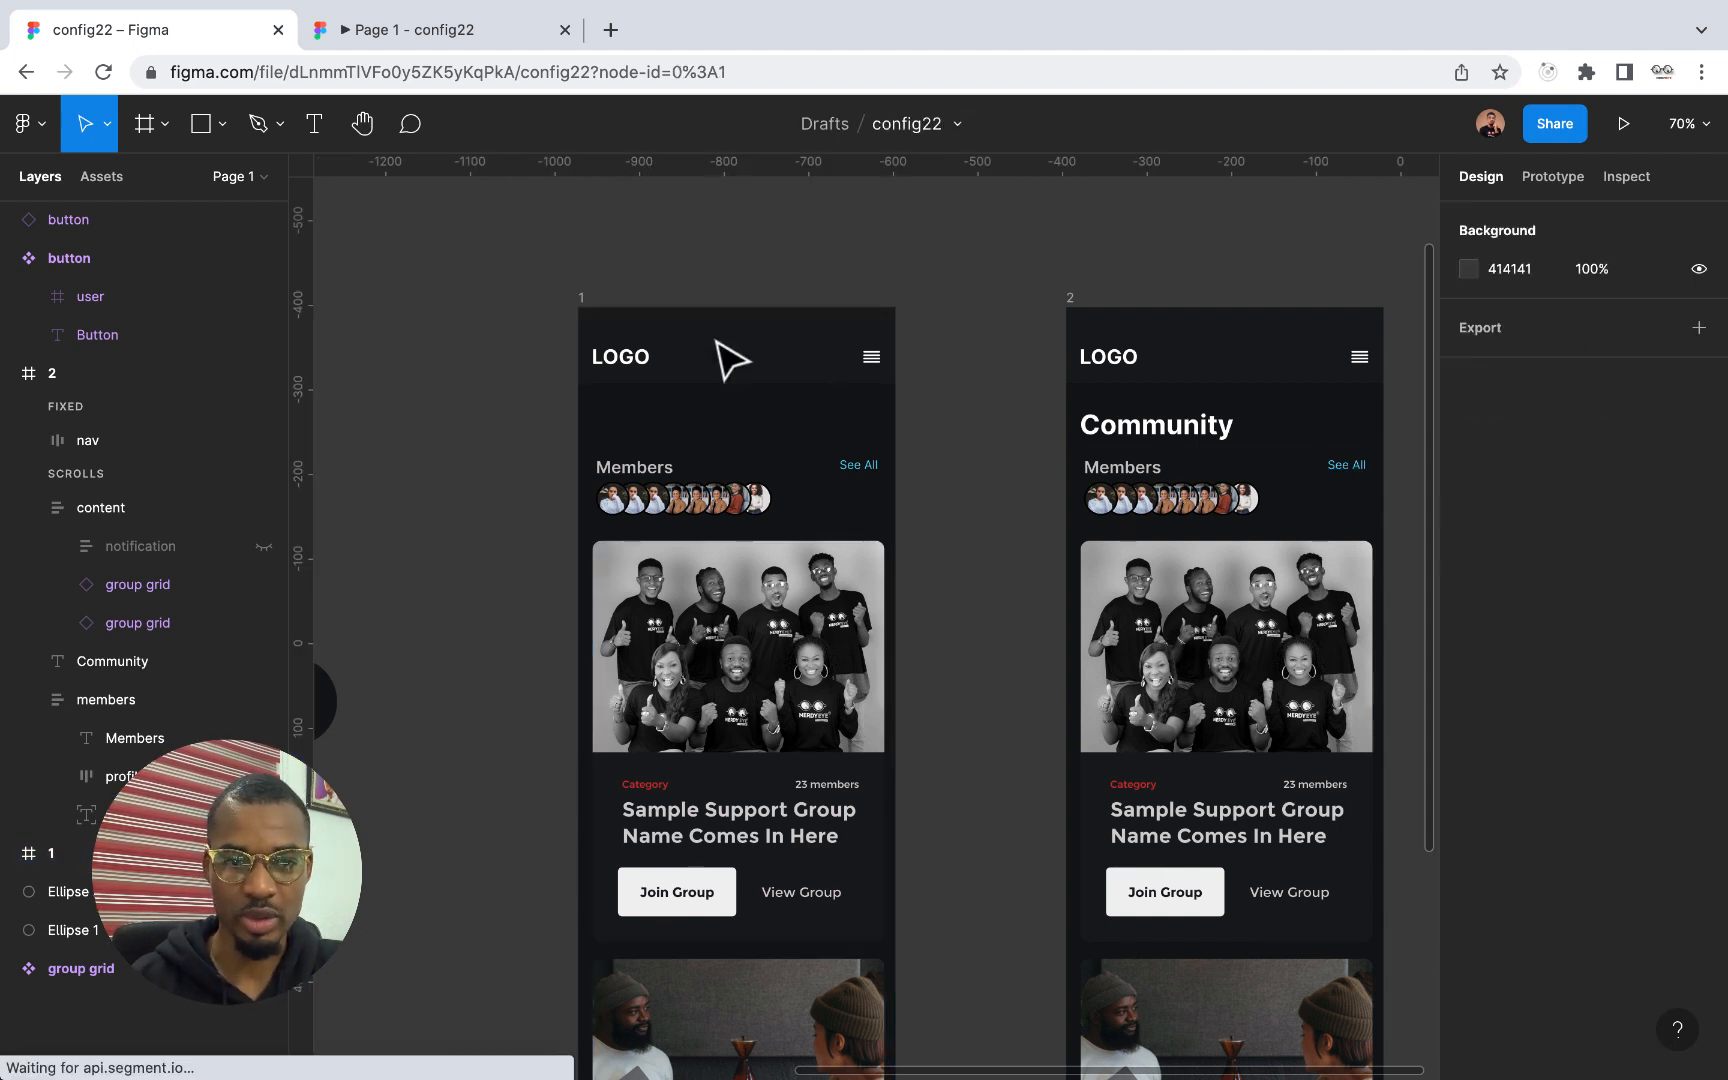
Create a prototype connection from frame 1 to frame 2
left_click(600, 312)
left_click(1553, 177)
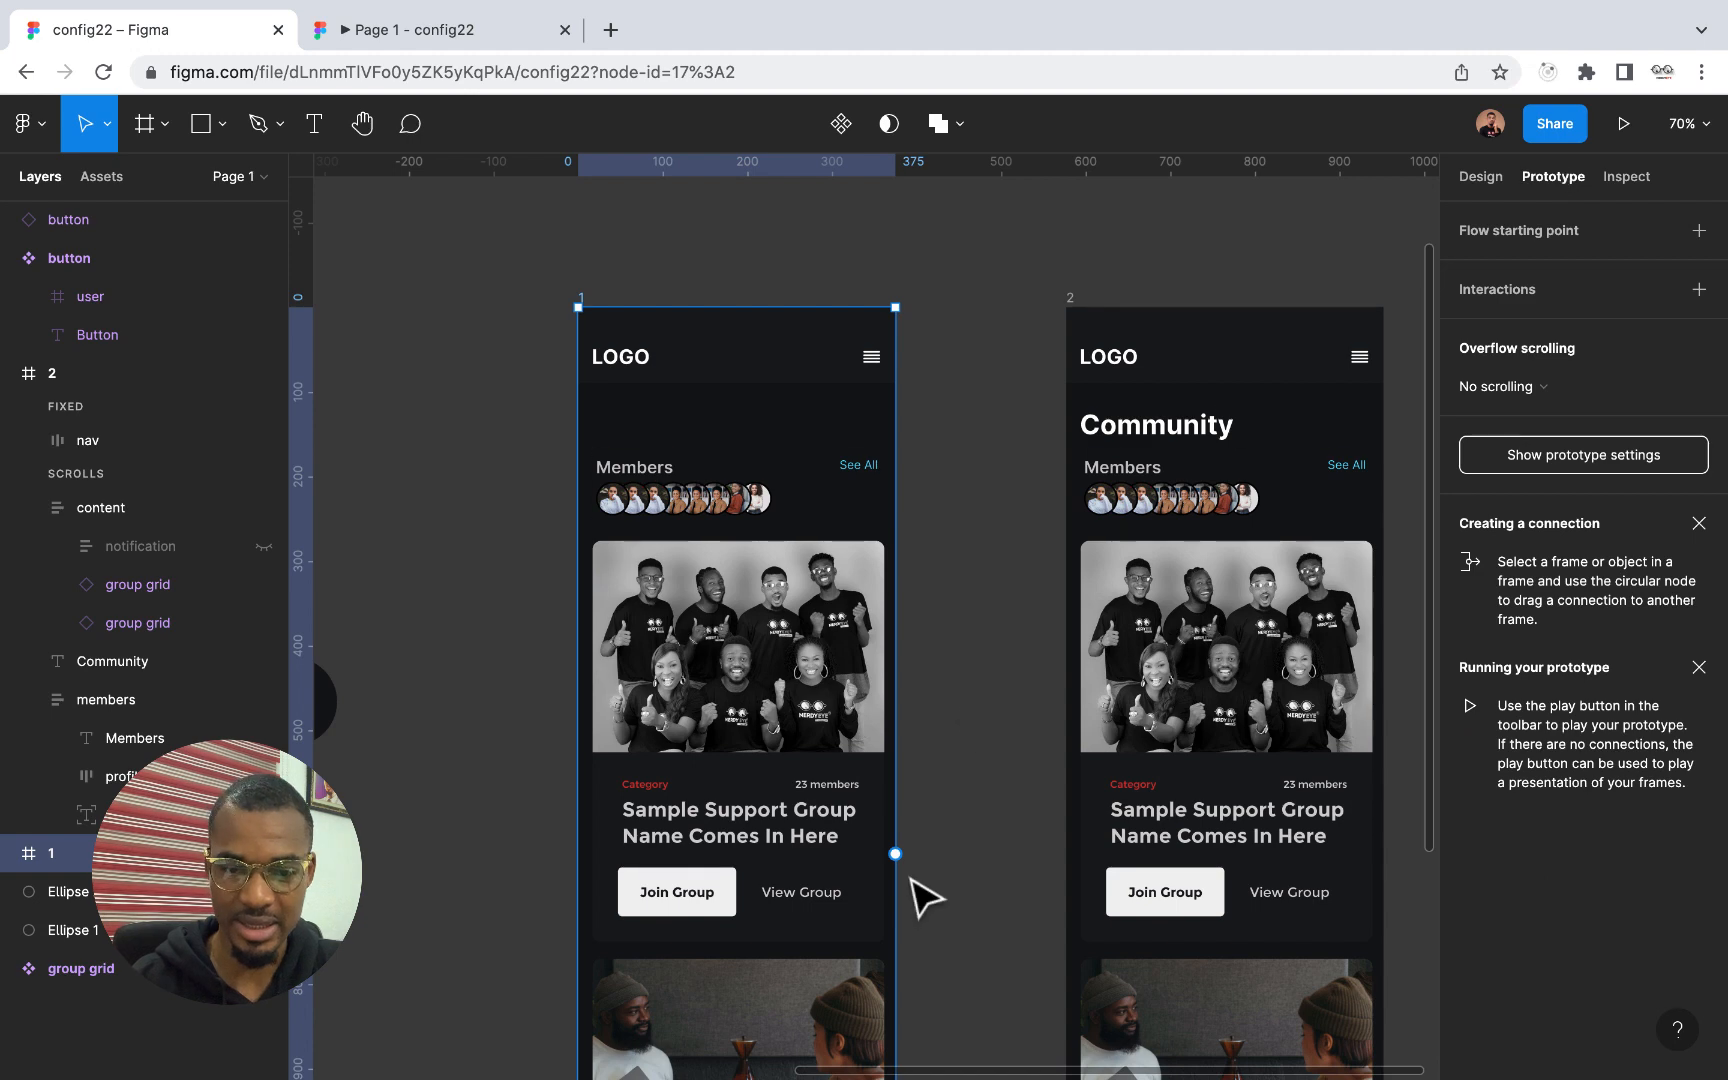
left_click_drag(895, 854, 1122, 874)
scroll(1126, 879, "right", 2)
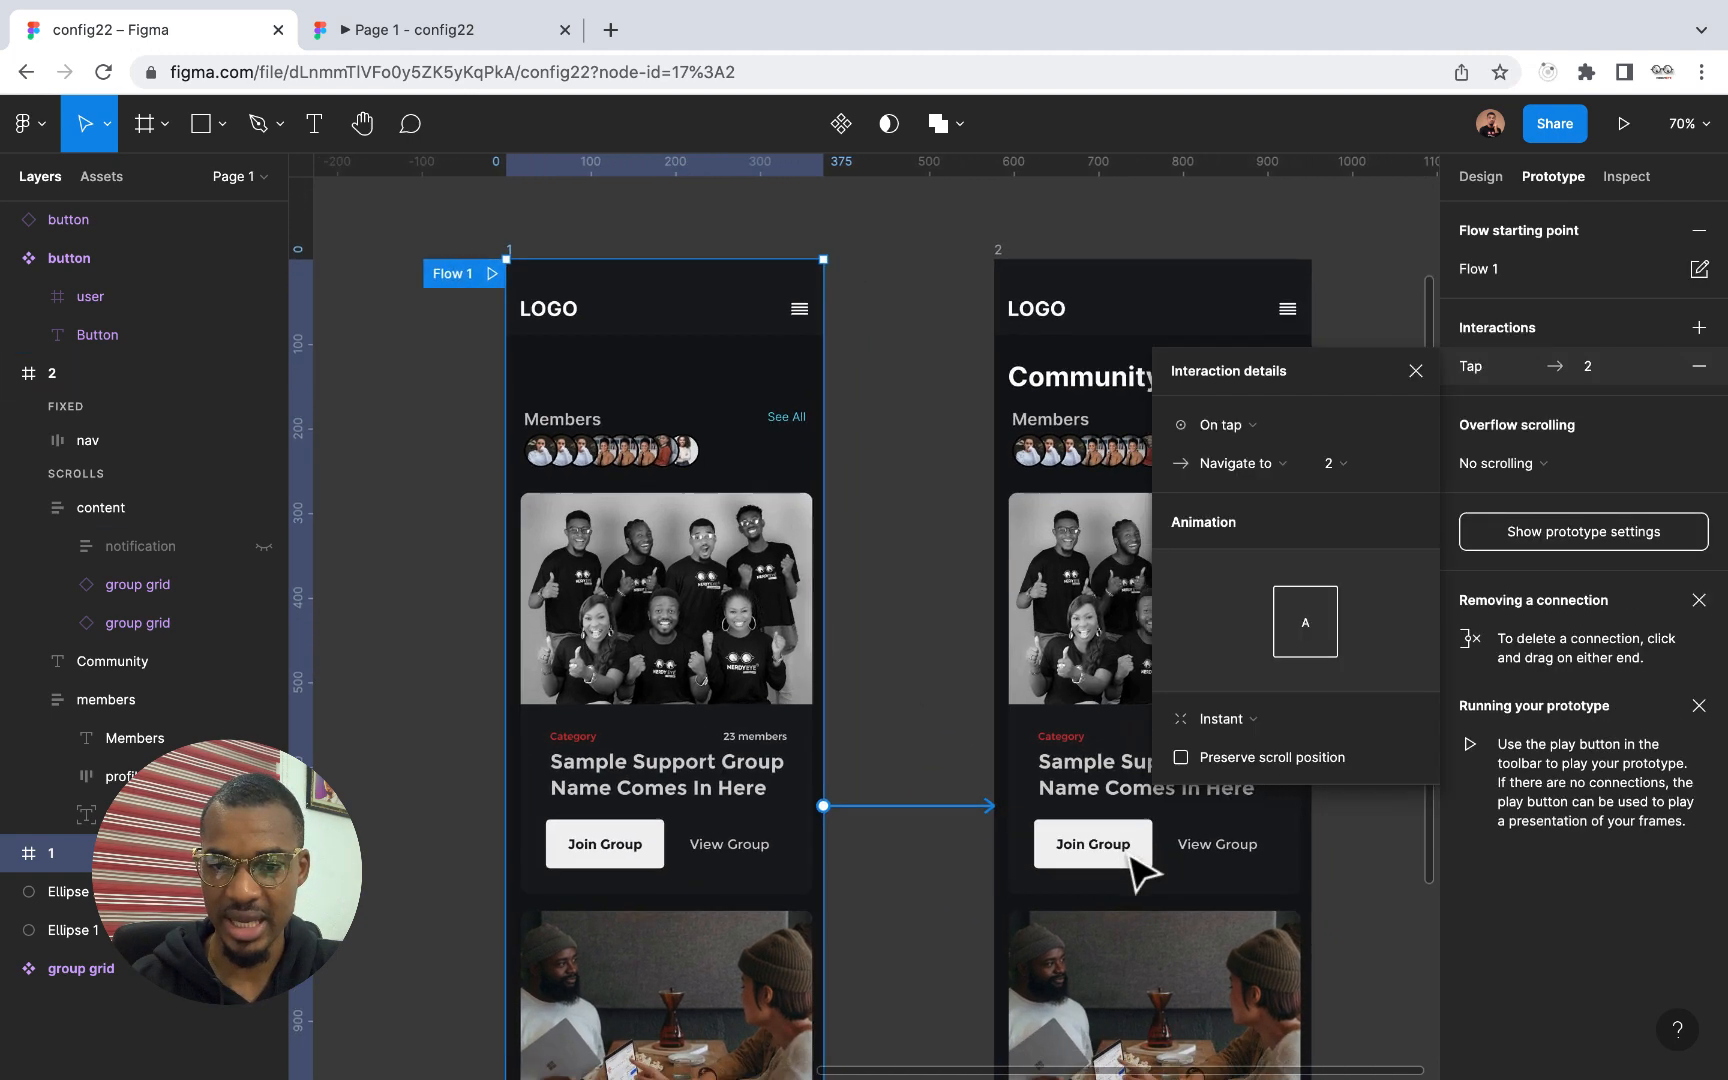
Set the trigger of the connection from frame 1 to frame 2 to After delay with a 1 ms delay
left_click(1280, 424)
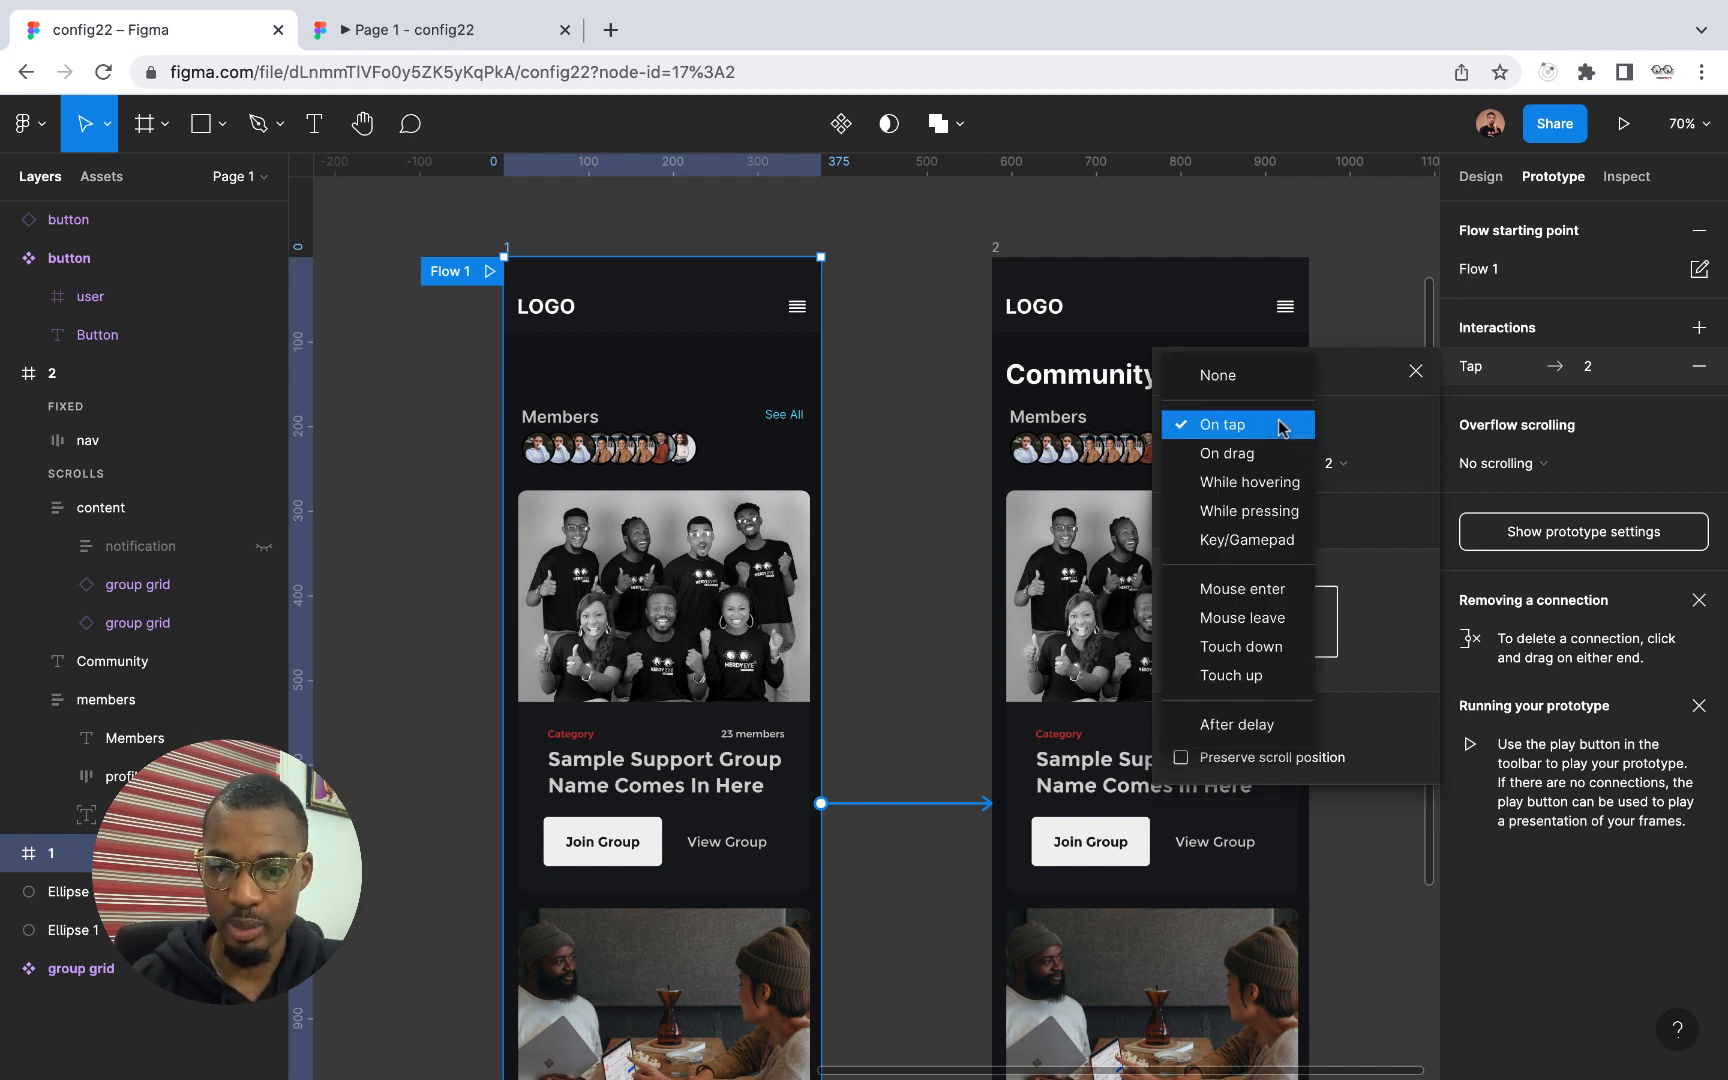
left_click(1257, 722)
left_click(1335, 440)
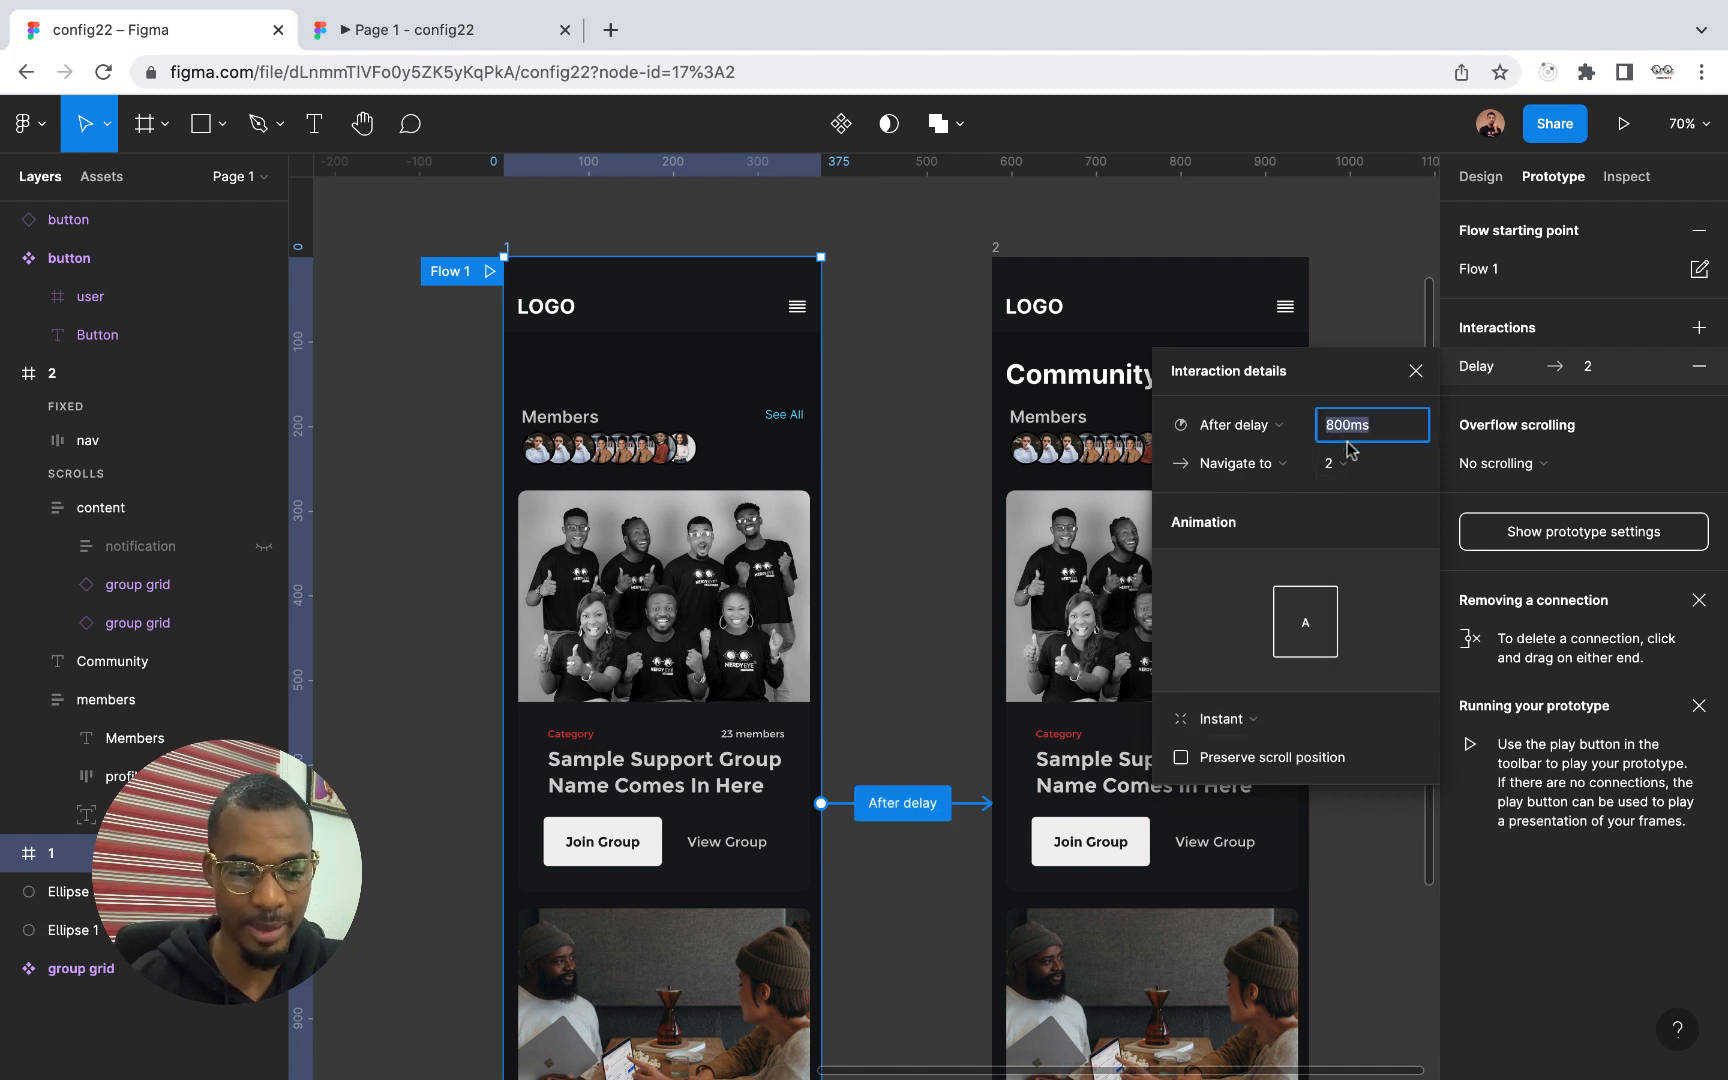
type("1")
key("Return")
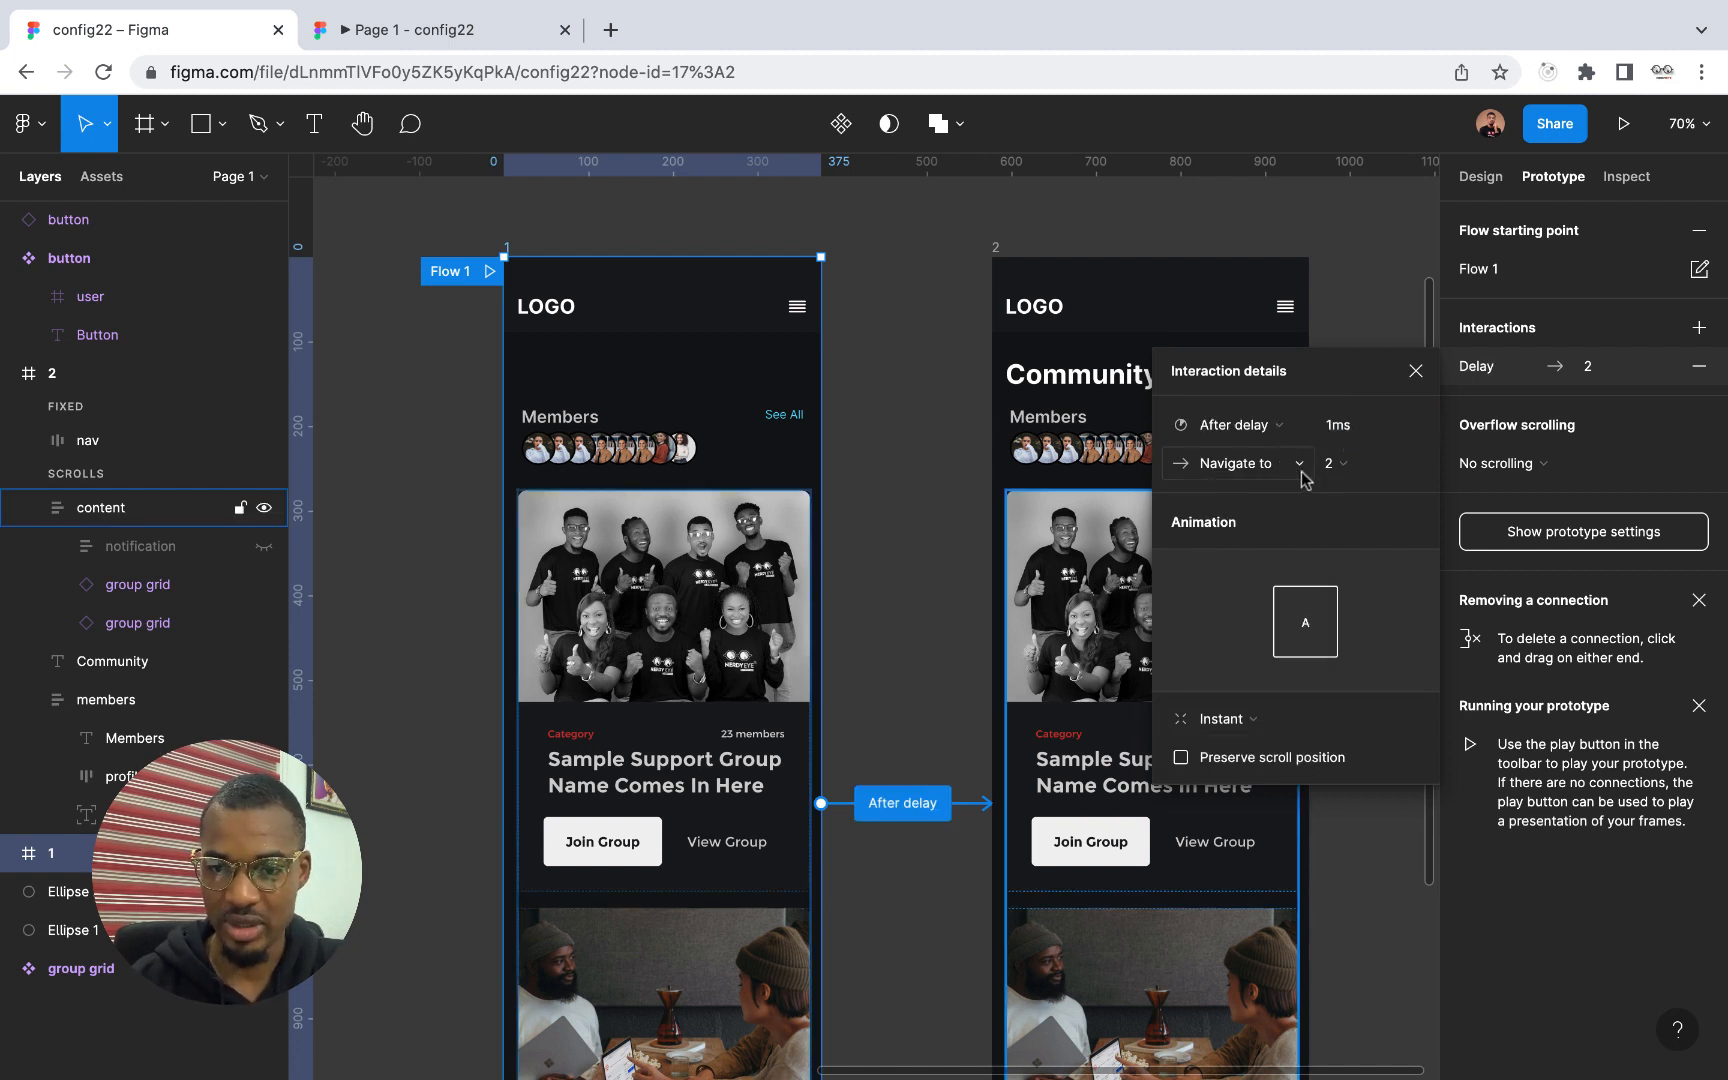
Set the connection's animation to Smart animate with Custom spring easing
left_click(1257, 727)
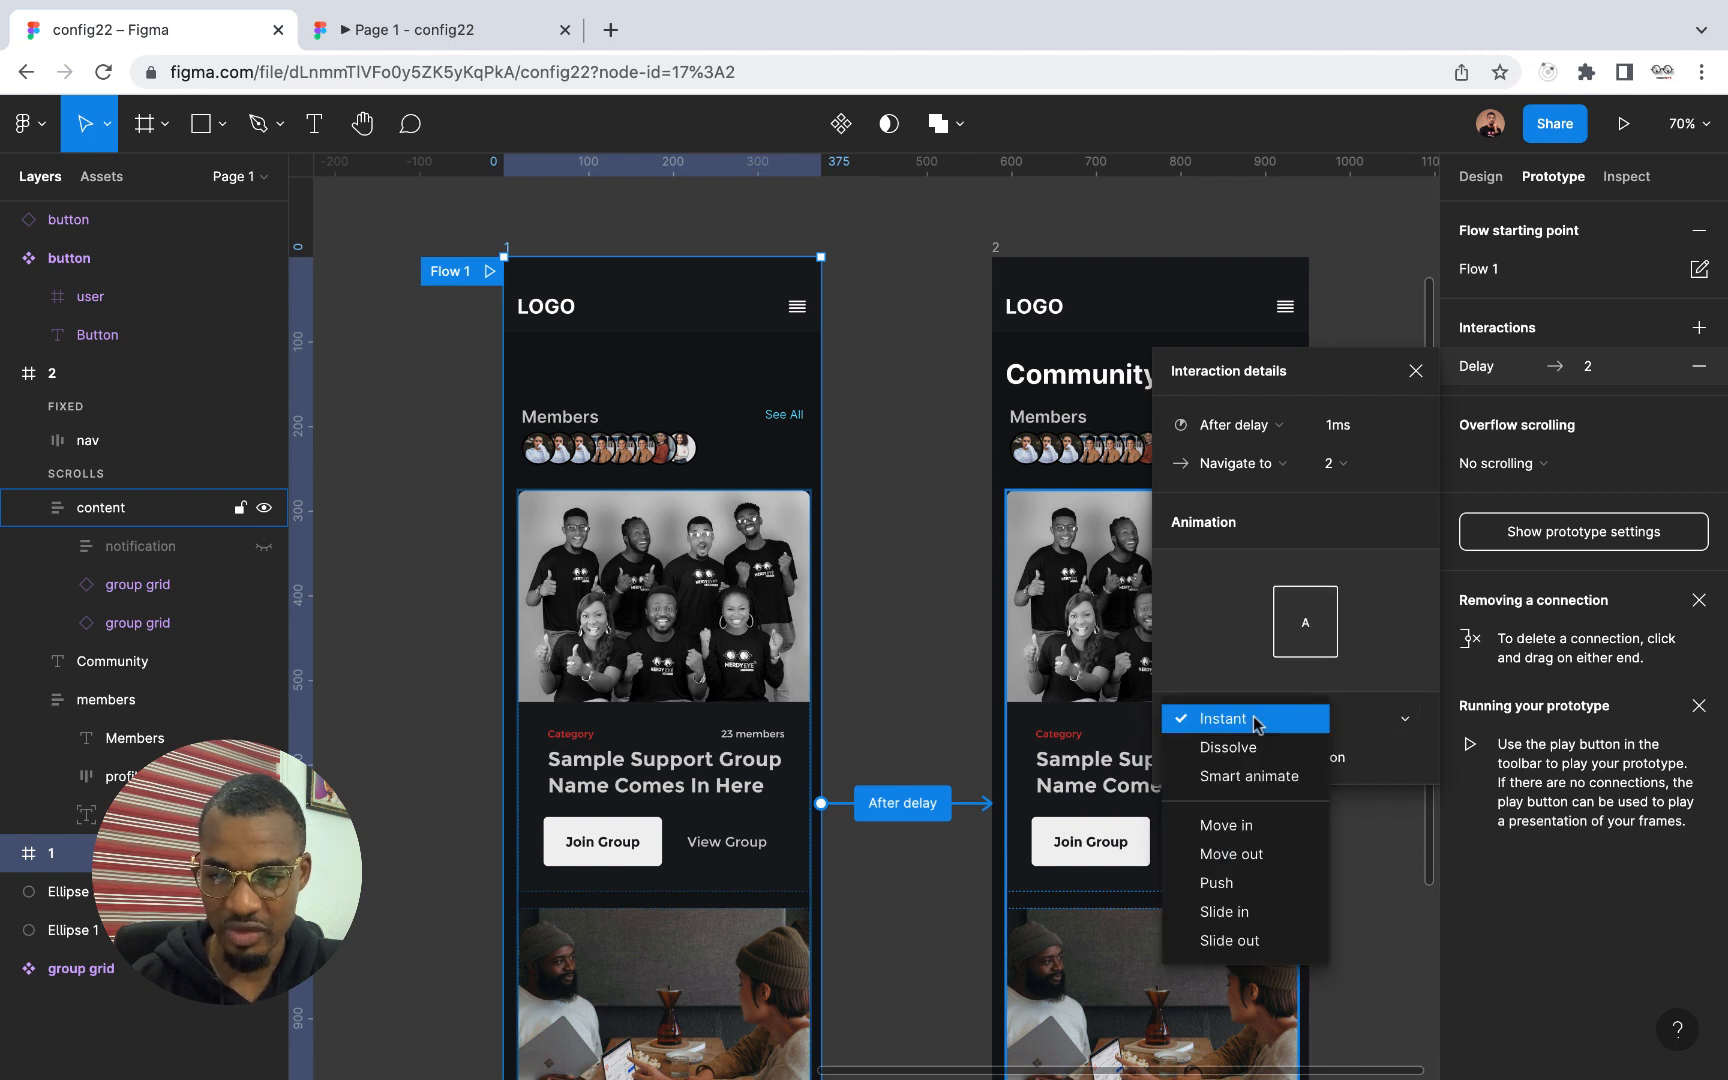
left_click(1254, 777)
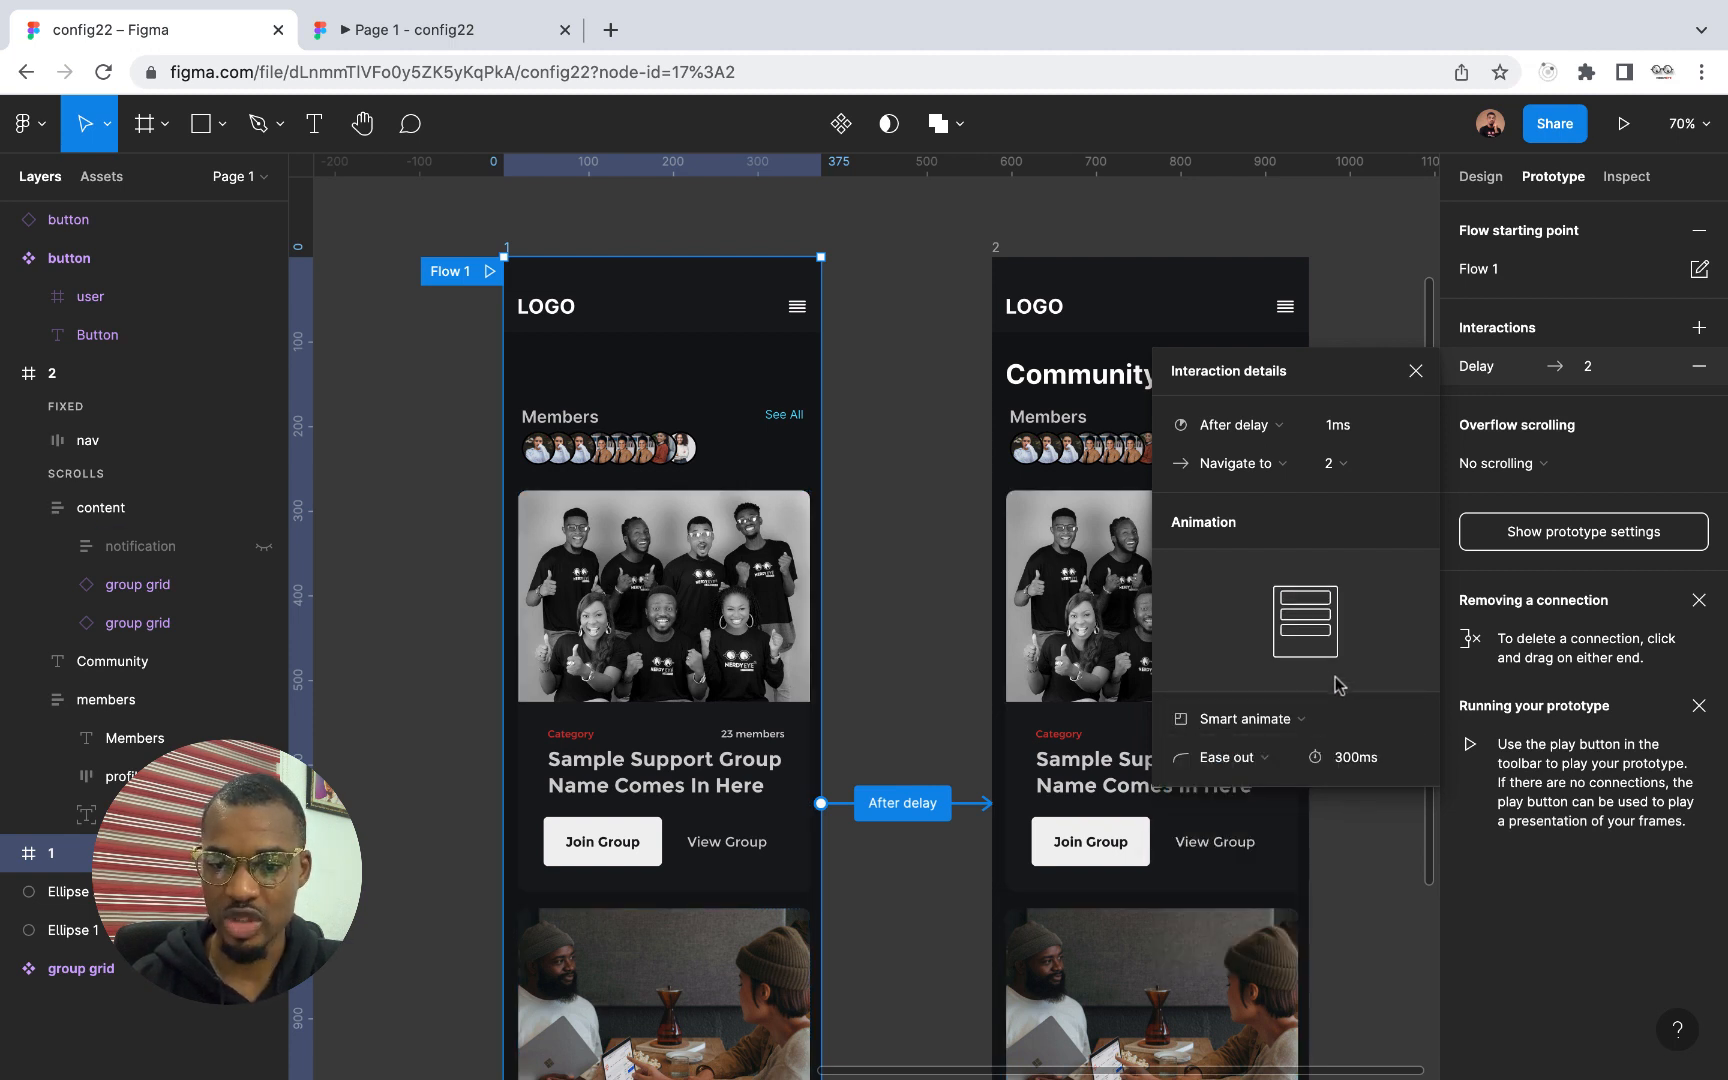
left_click(1230, 757)
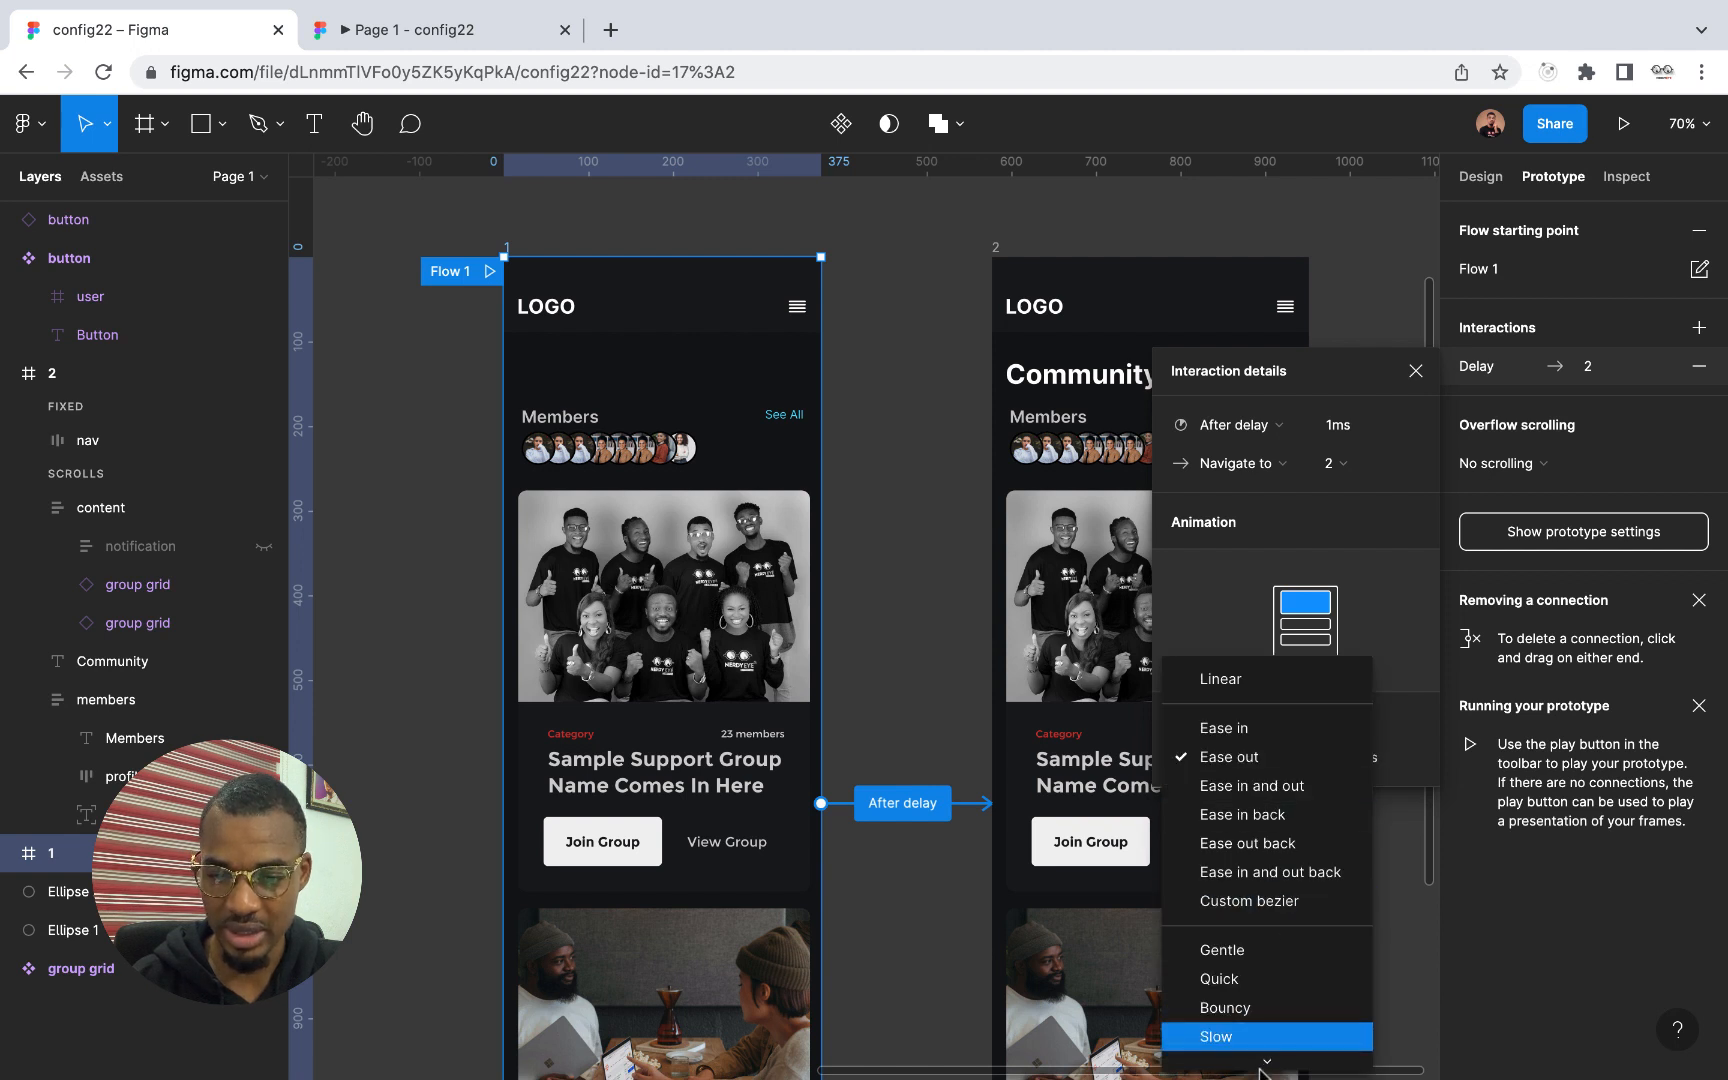
mouse_move(1260, 1069)
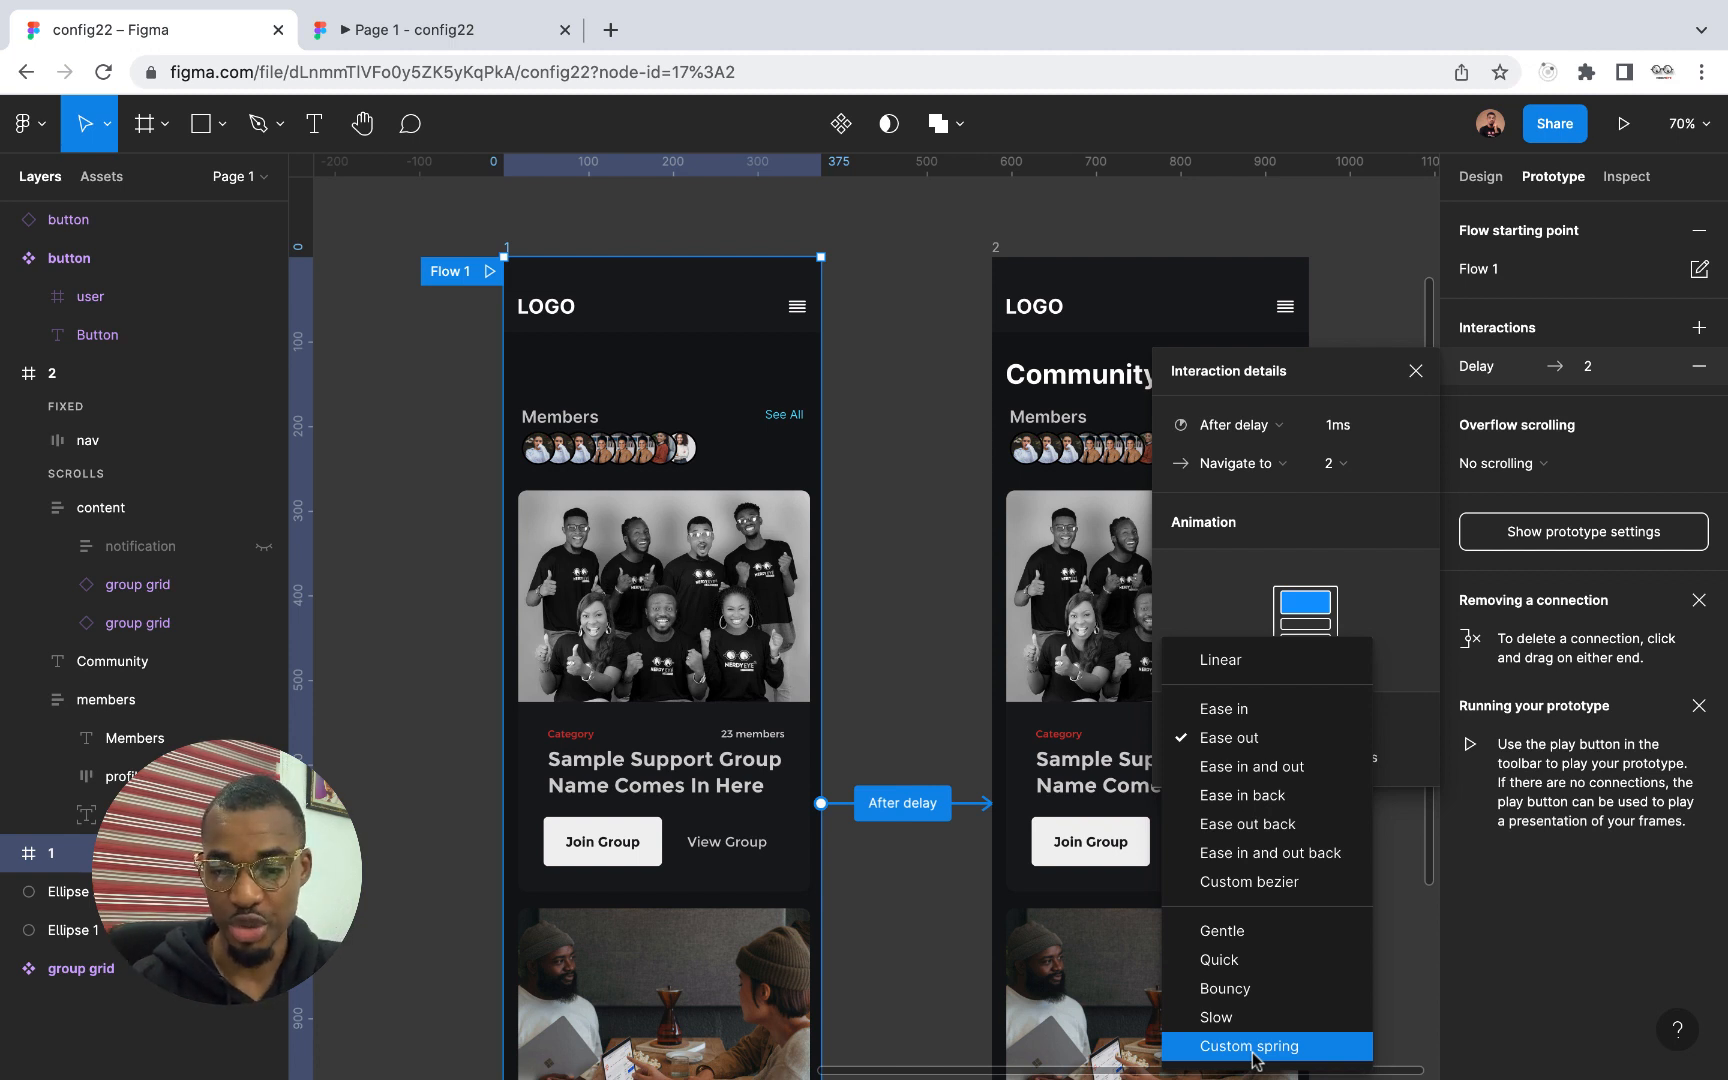
left_click(1252, 1050)
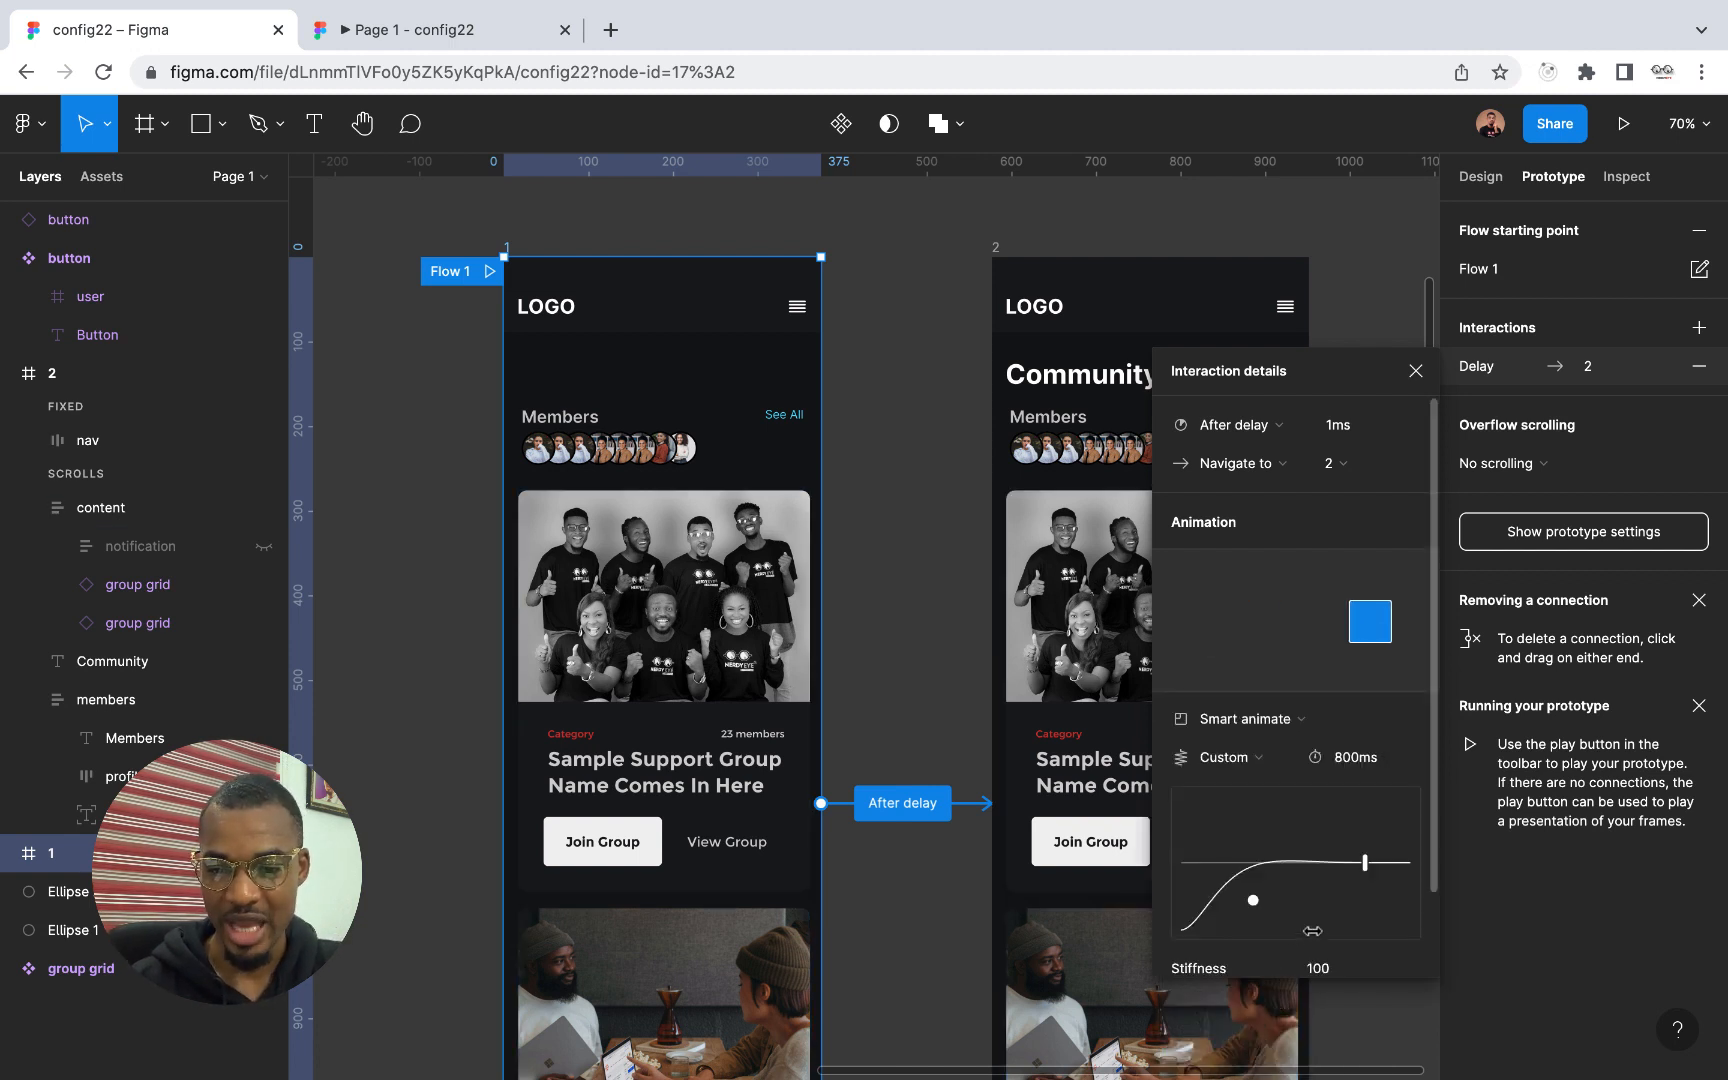
Reshape the spring curve into a strong oscillation with stiffness 698 and a 3352 ms duration, and replay the flow in the prototype preview
left_click_drag(1253, 901, 1210, 817)
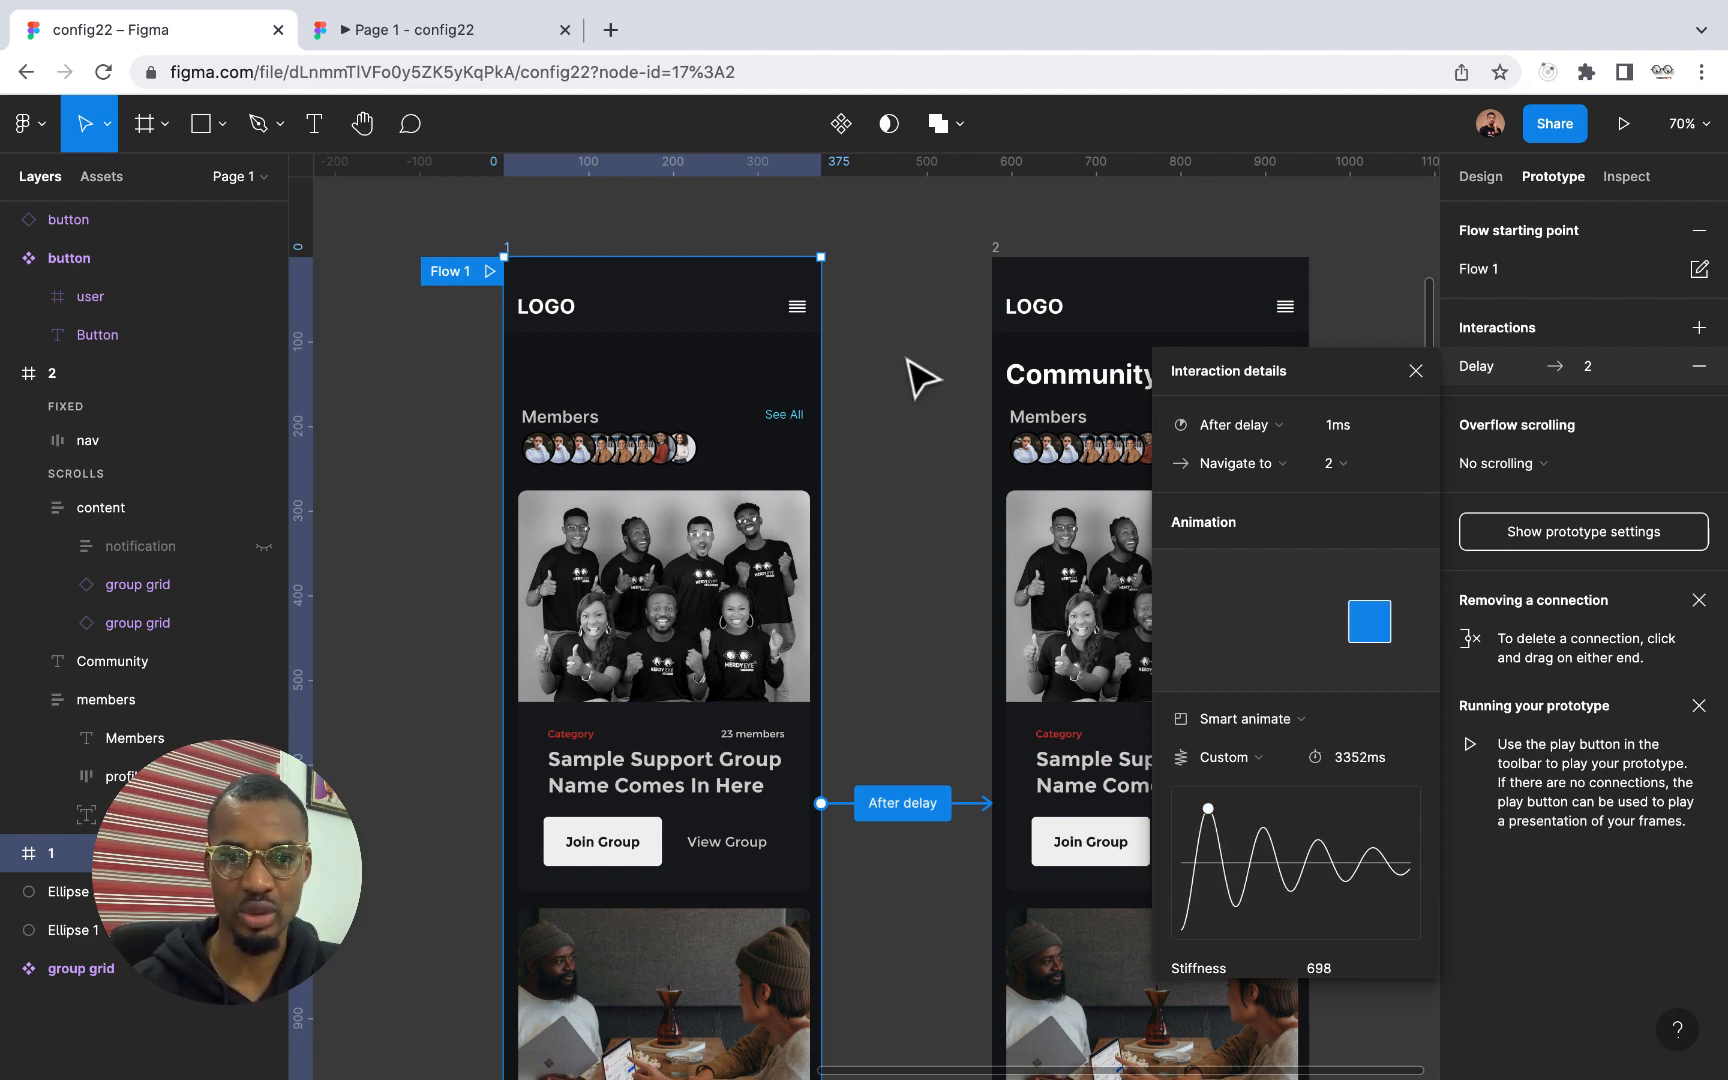
left_click(450, 38)
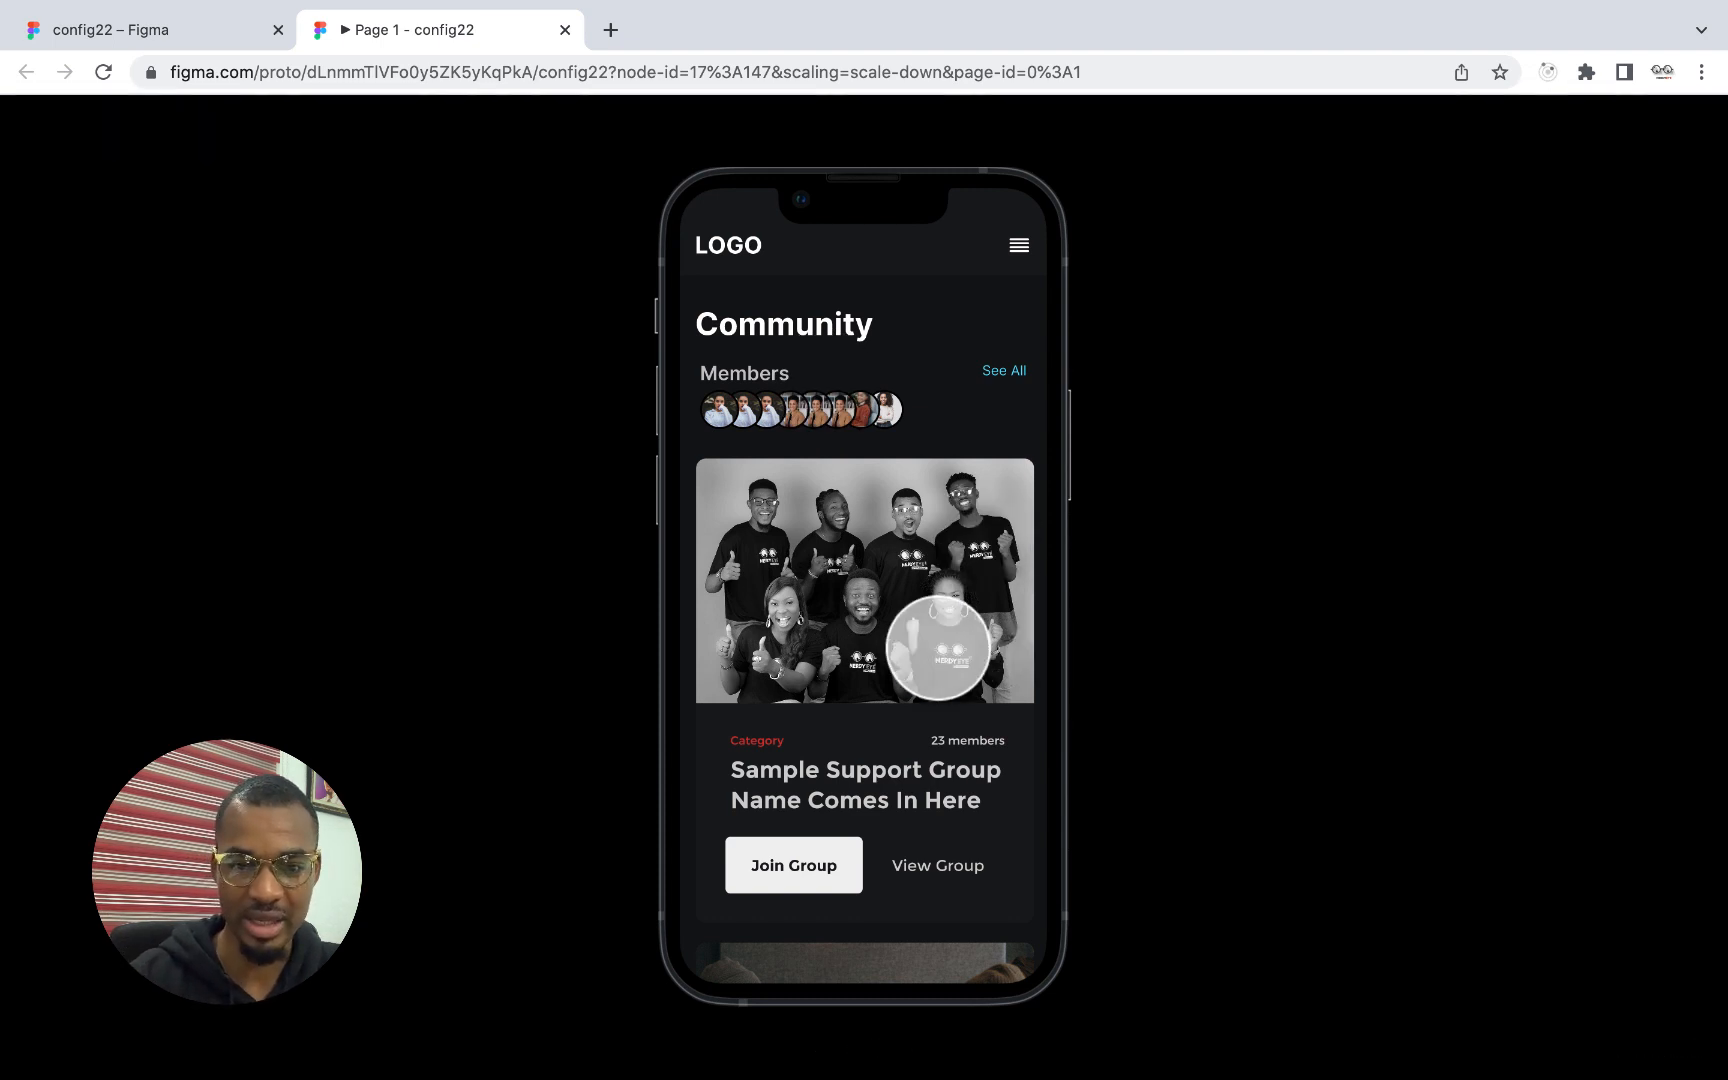
key("r")
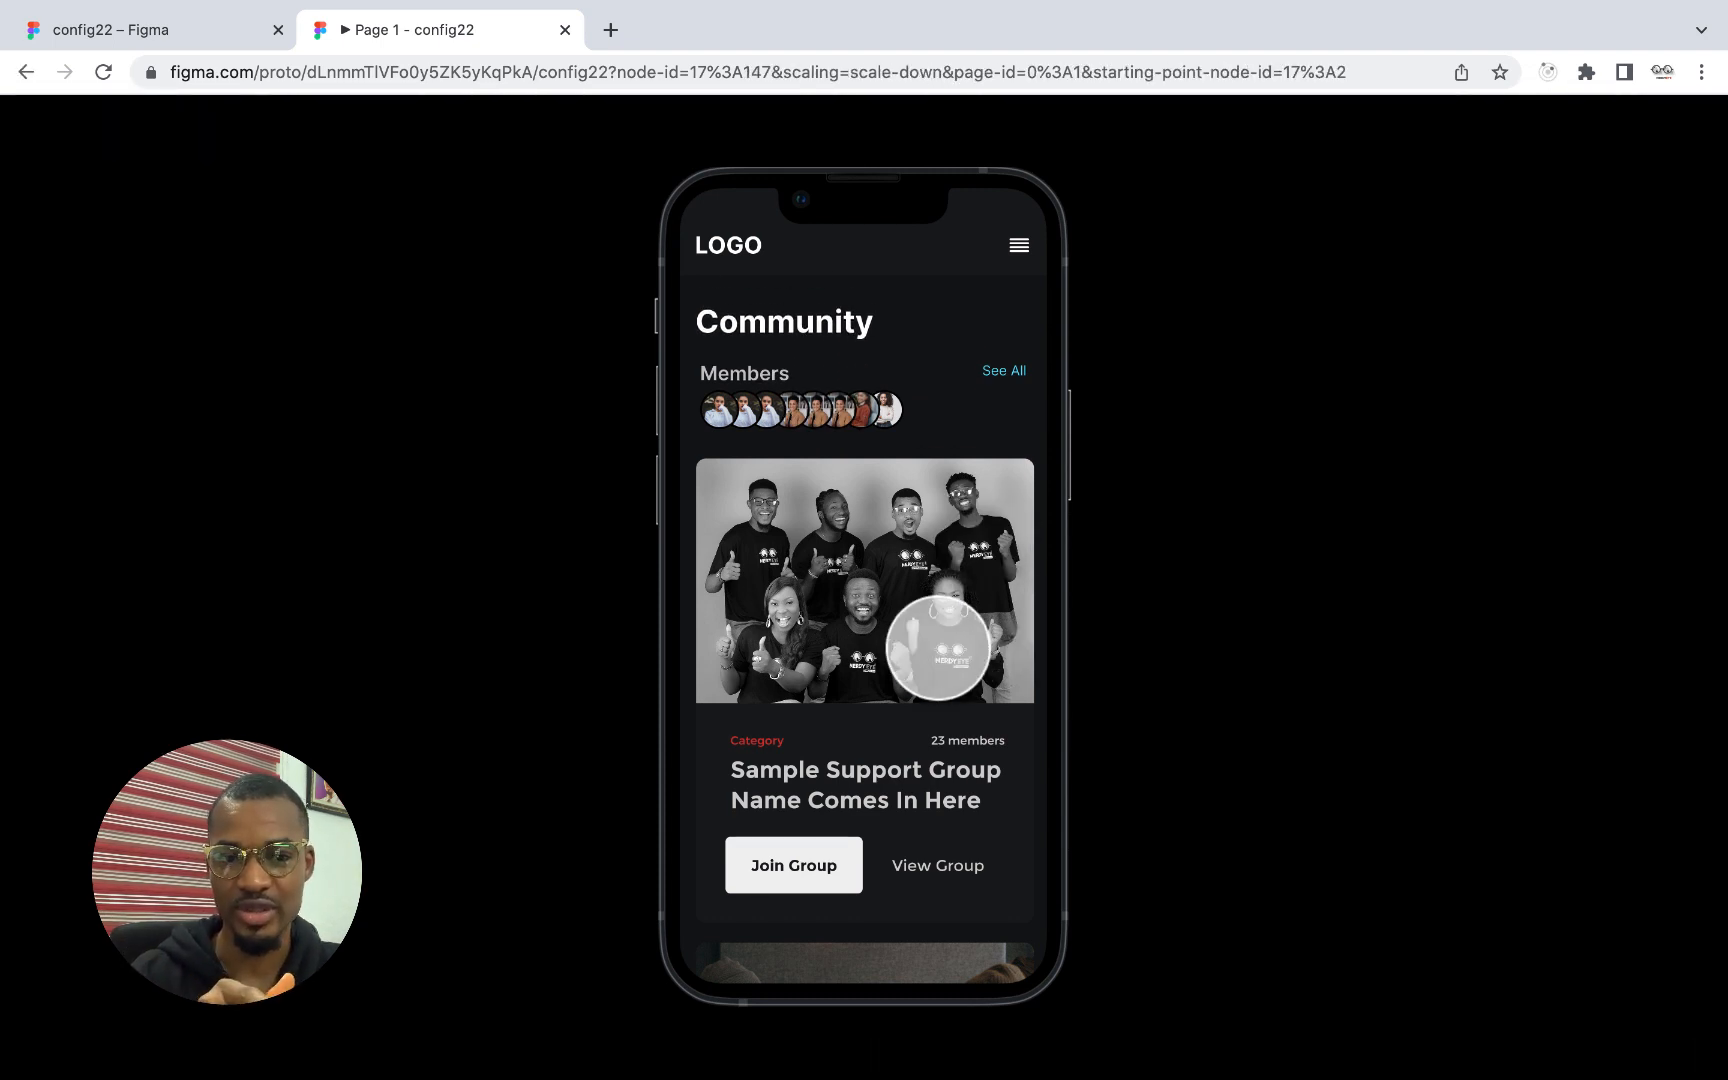
left_click(181, 35)
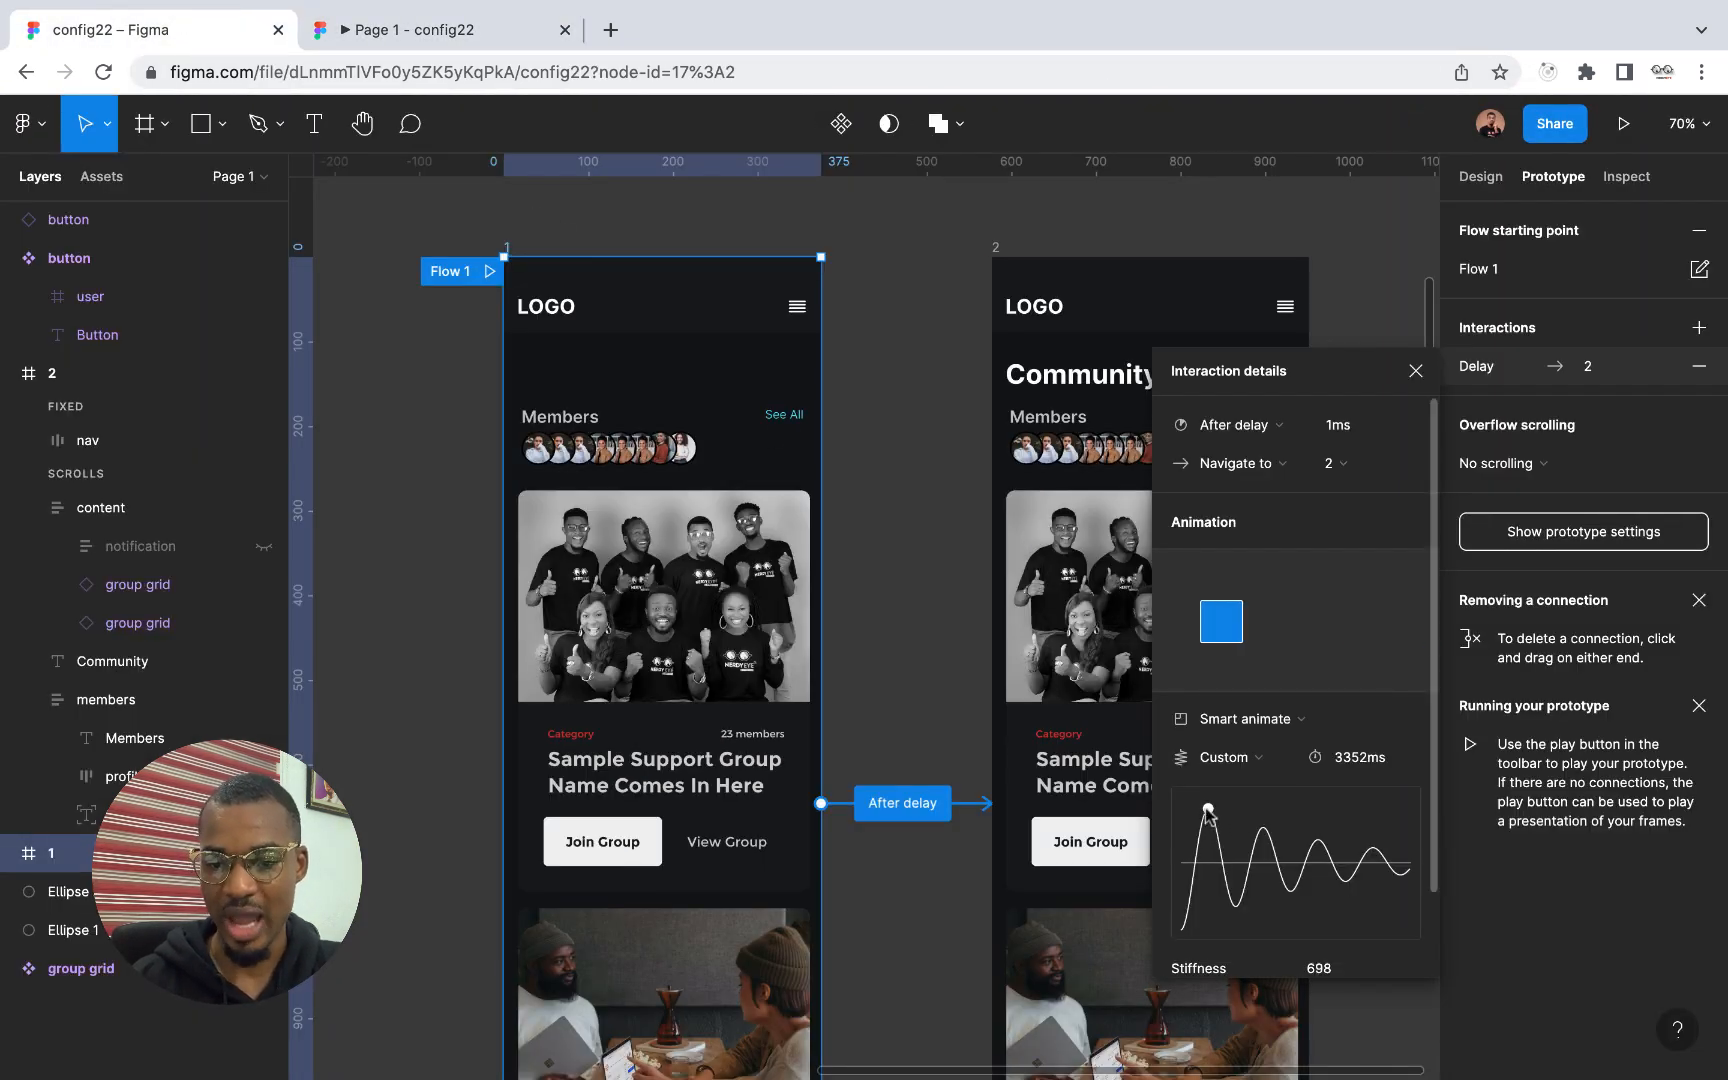
Soften the spring curve to stiffness 65 with a 3670 ms duration, check it in the prototype preview, and close the interaction details
left_click_drag(1209, 808, 1271, 834)
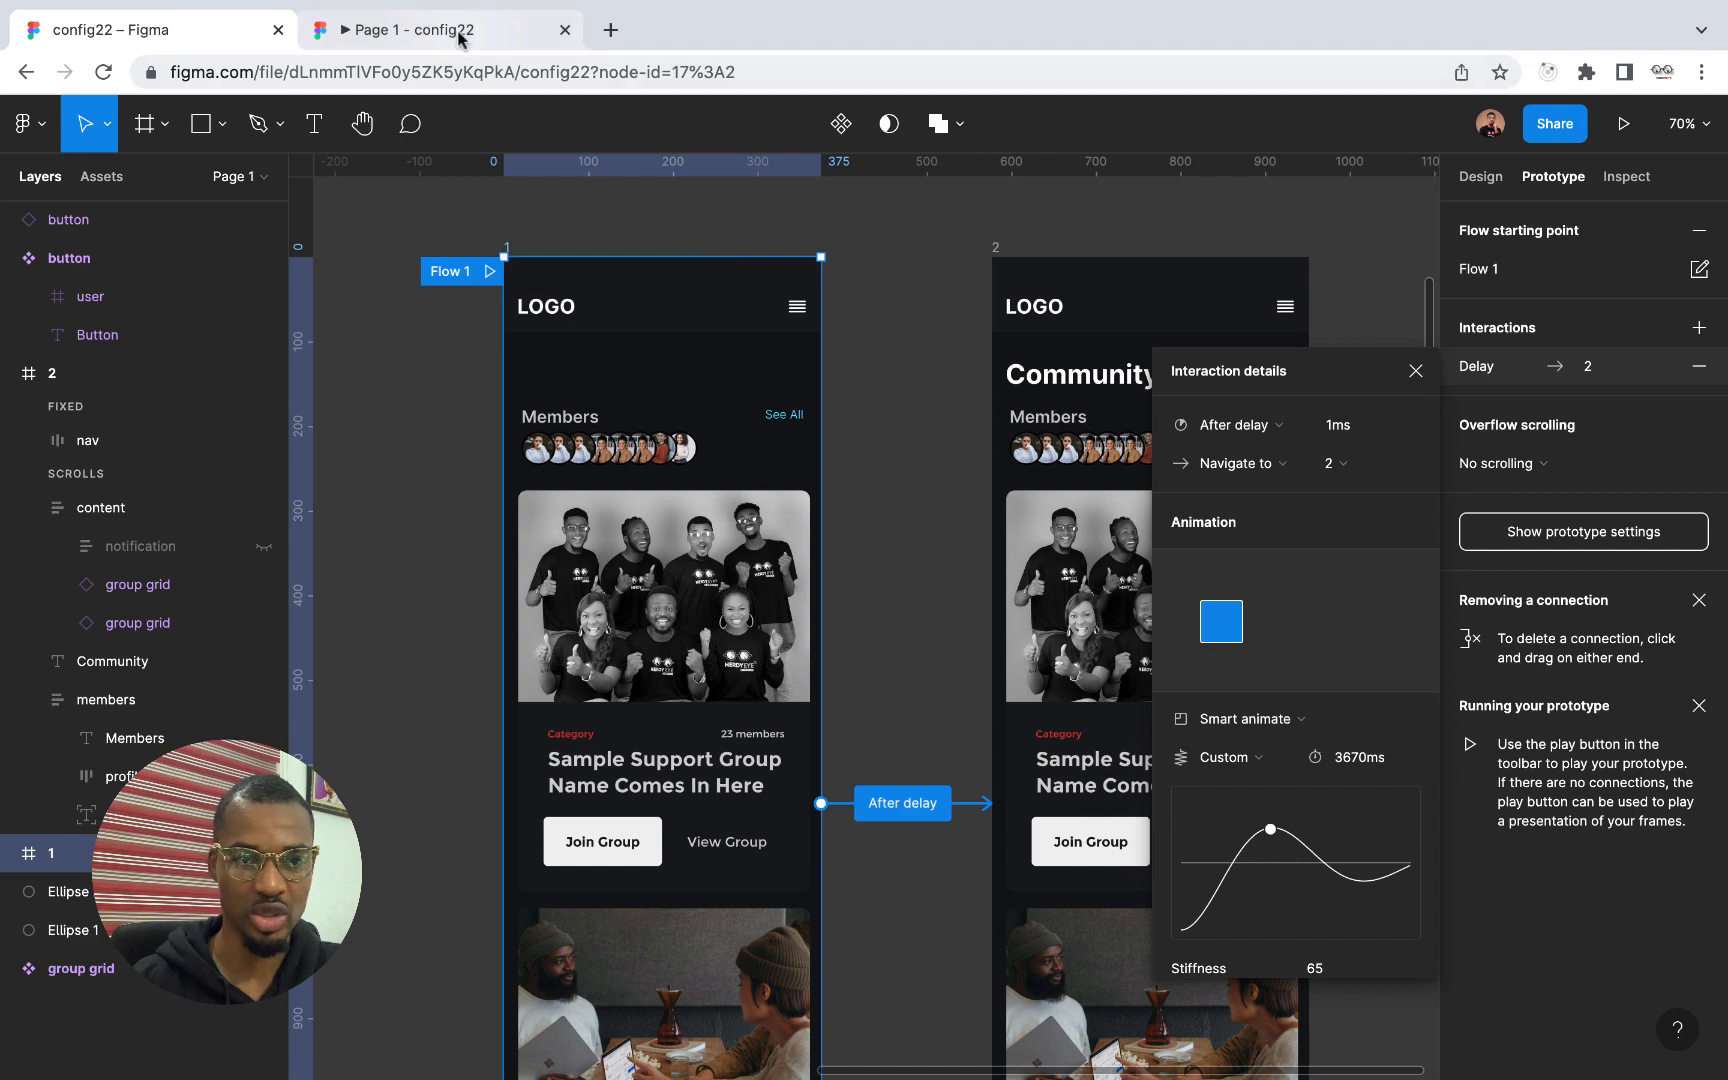
left_click(405, 29)
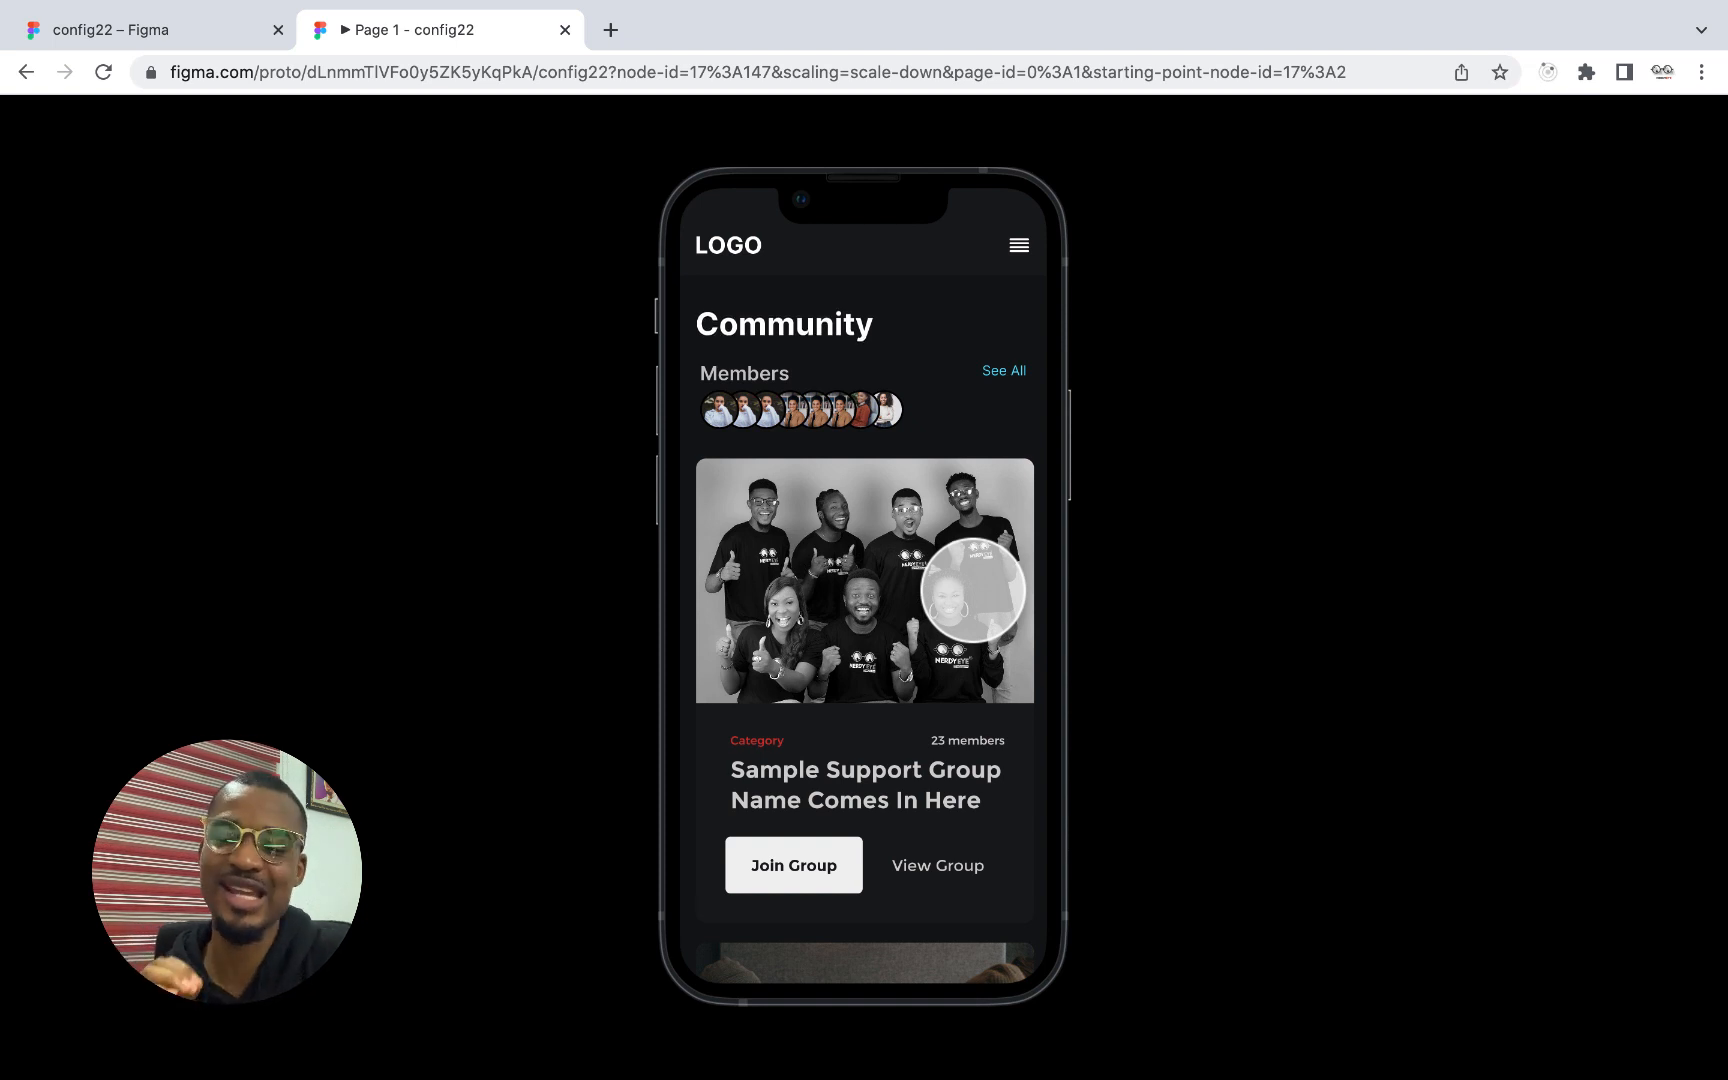
left_click(160, 30)
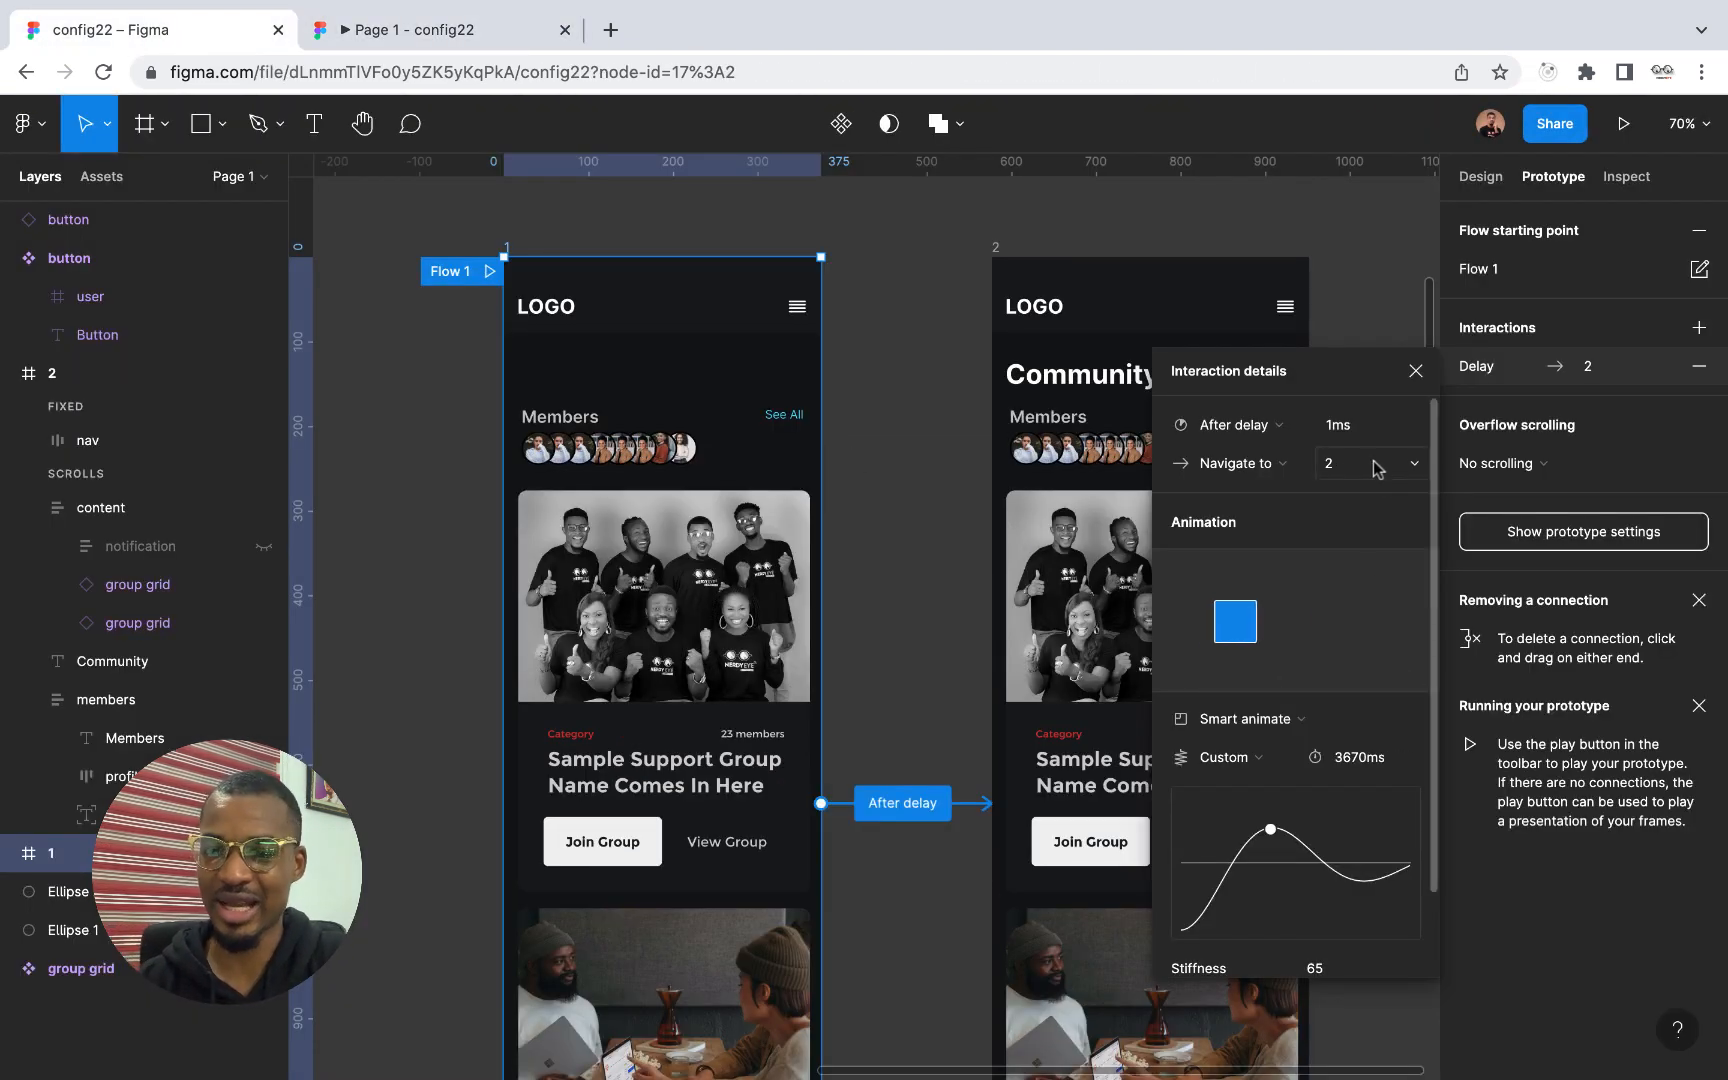
left_click(1415, 371)
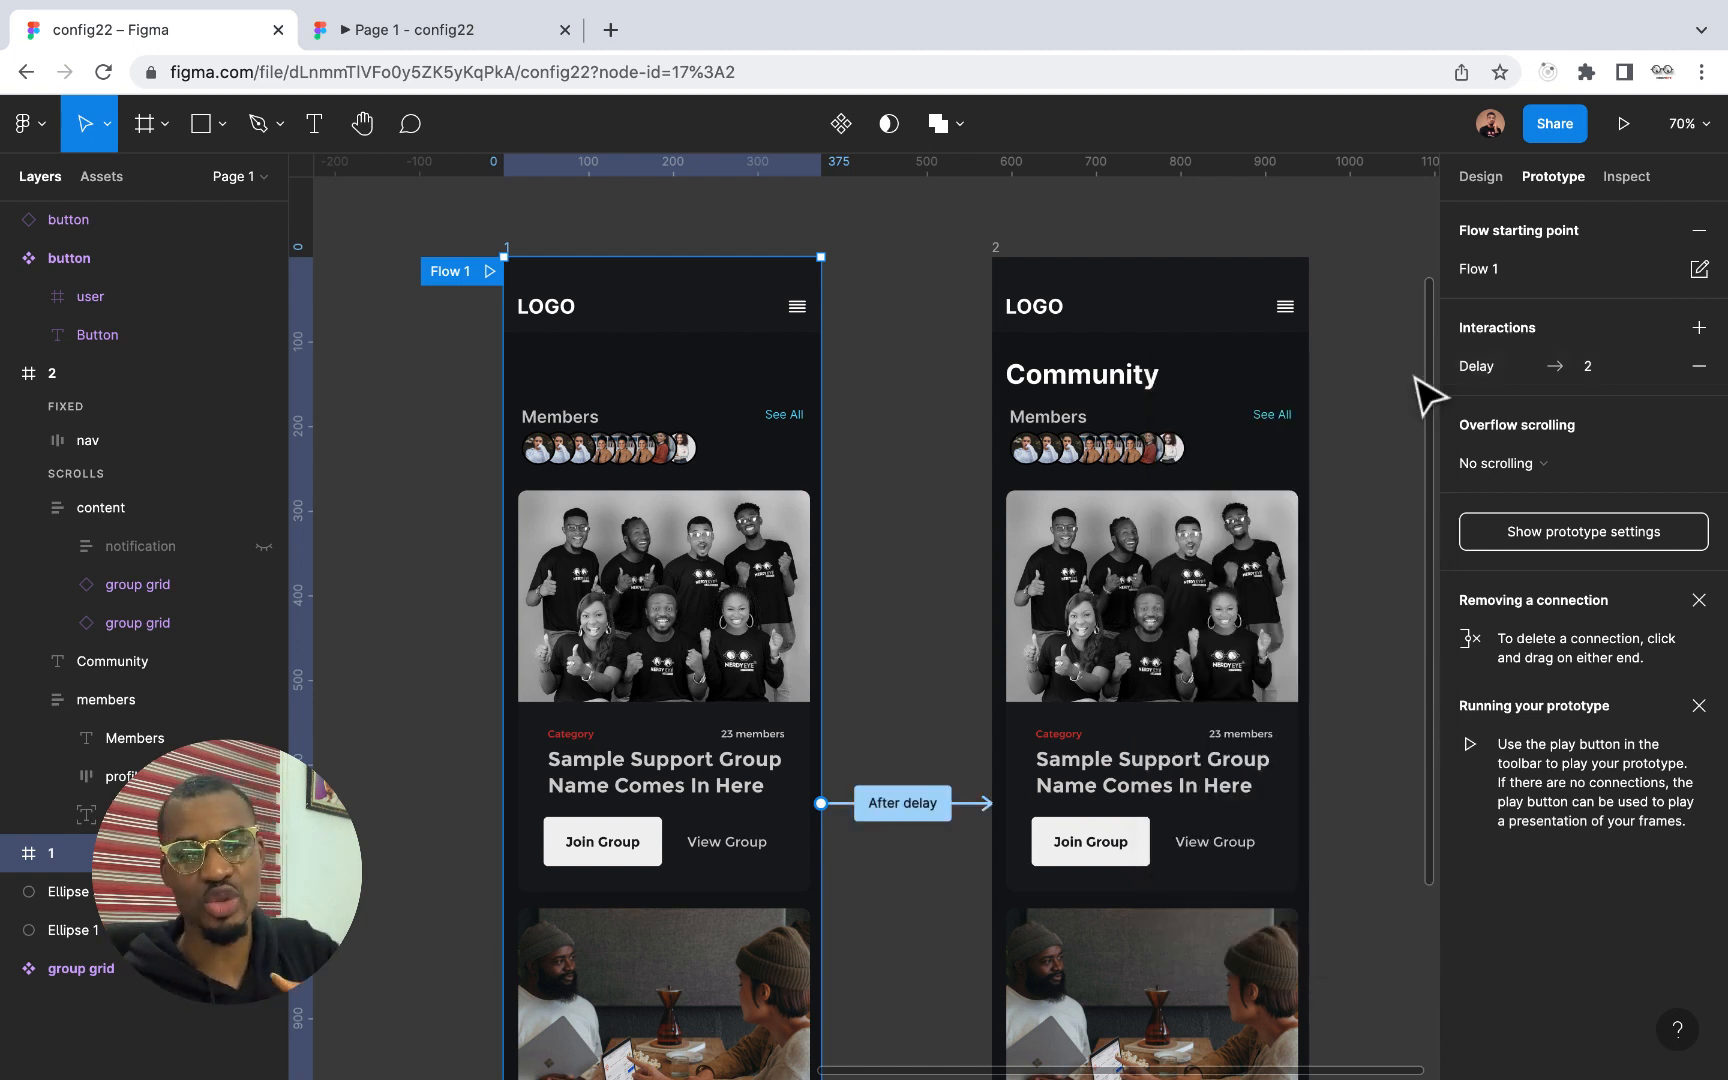